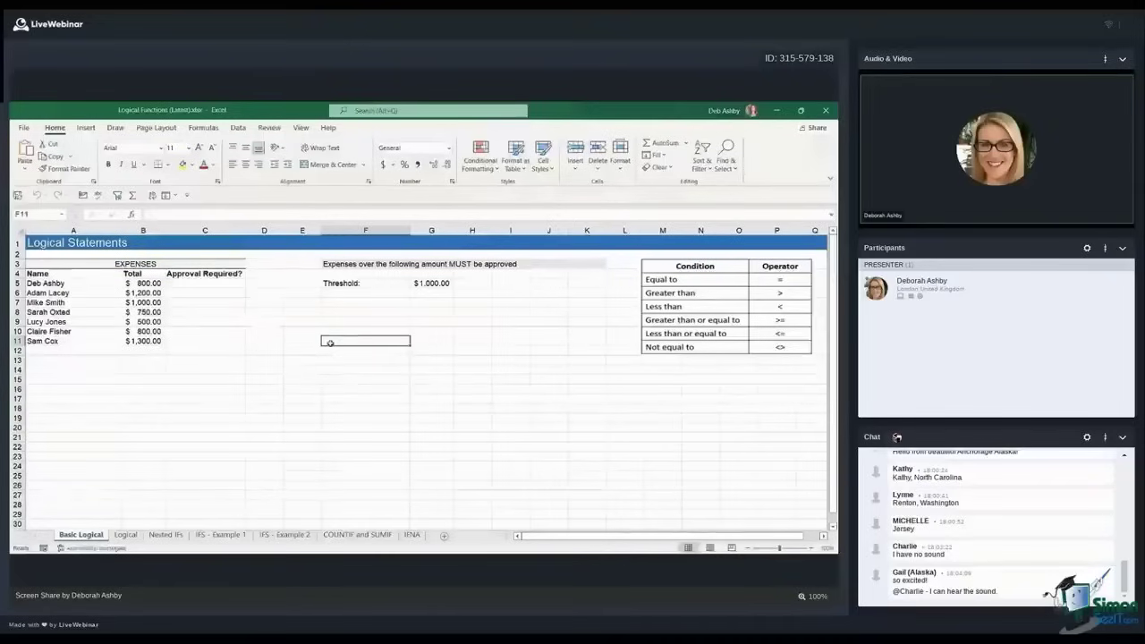
pyautogui.click(334, 331)
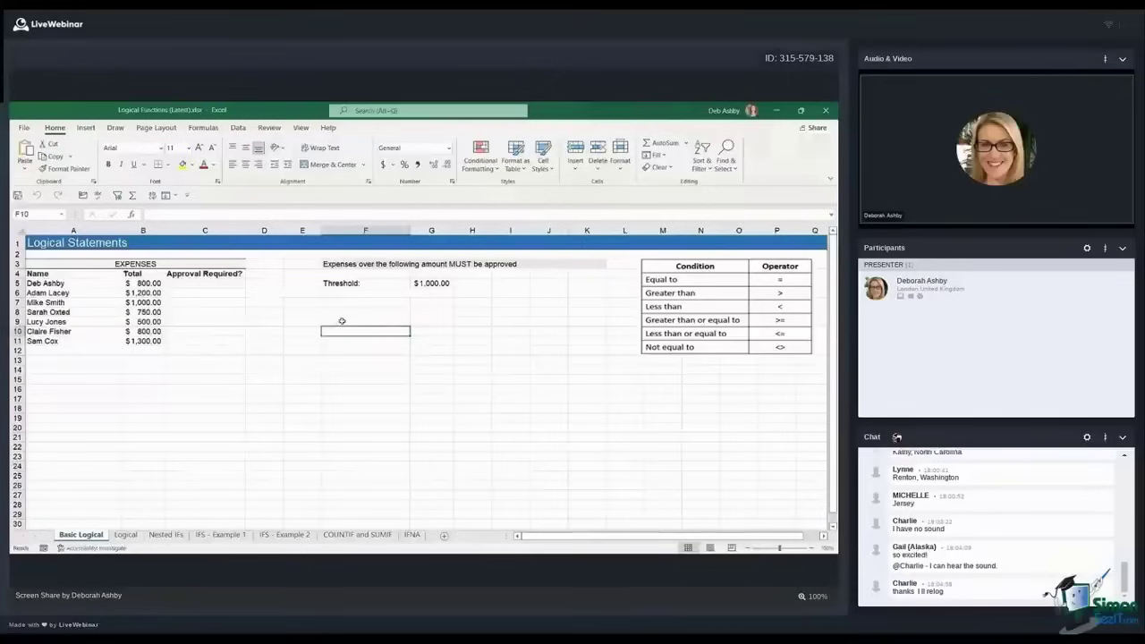
pyautogui.click(338, 321)
pyautogui.click(335, 310)
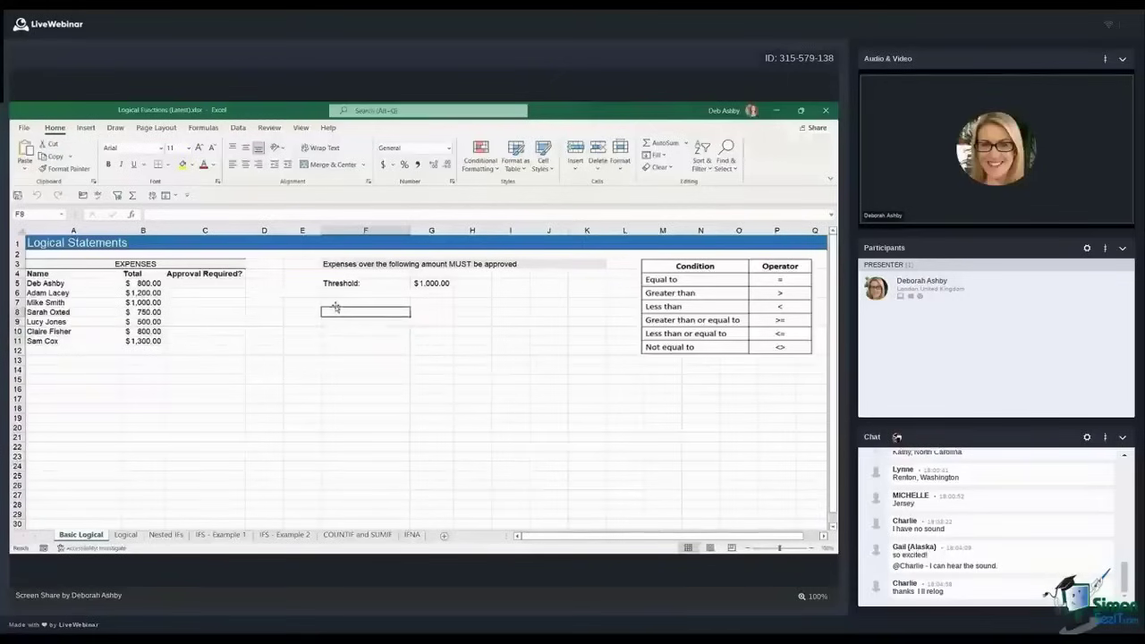
pyautogui.click(299, 303)
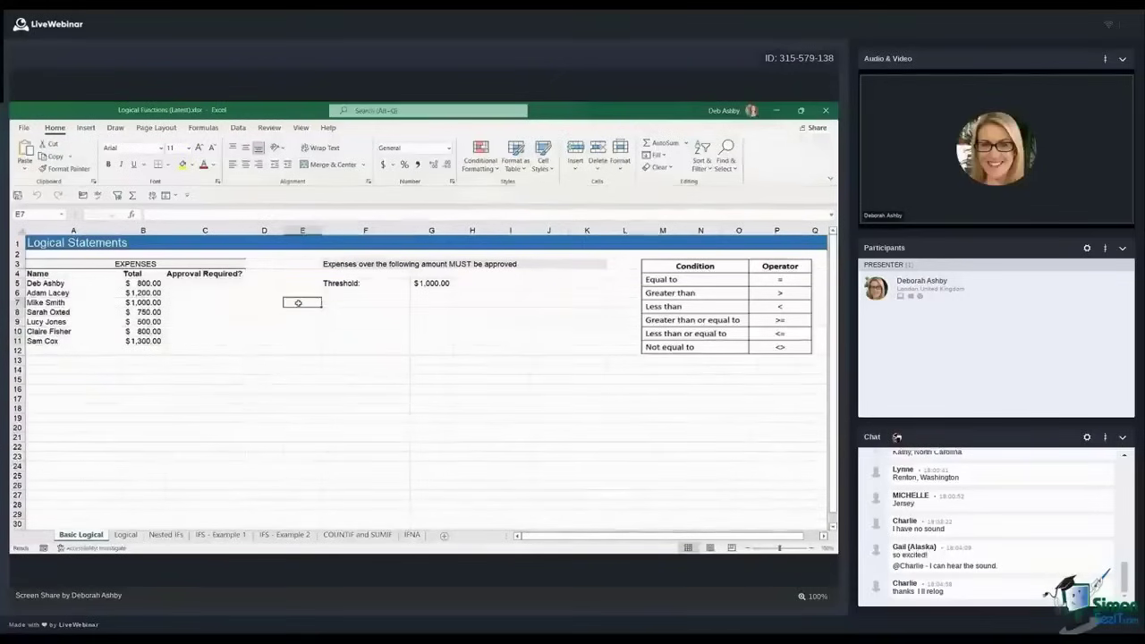
pyautogui.click(302, 331)
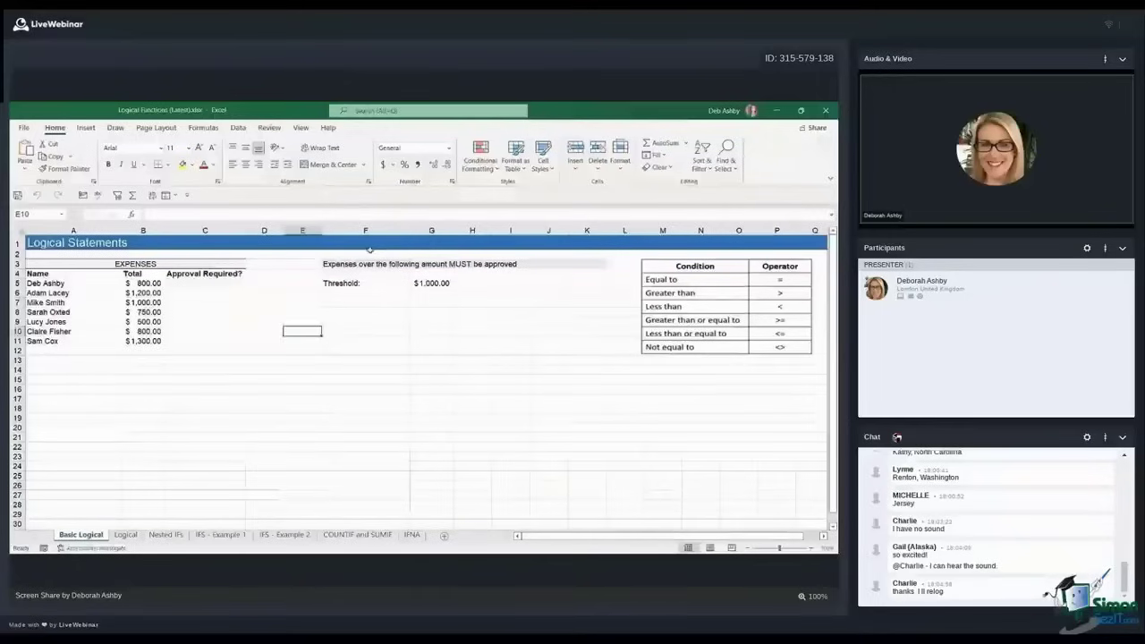
pyautogui.click(338, 399)
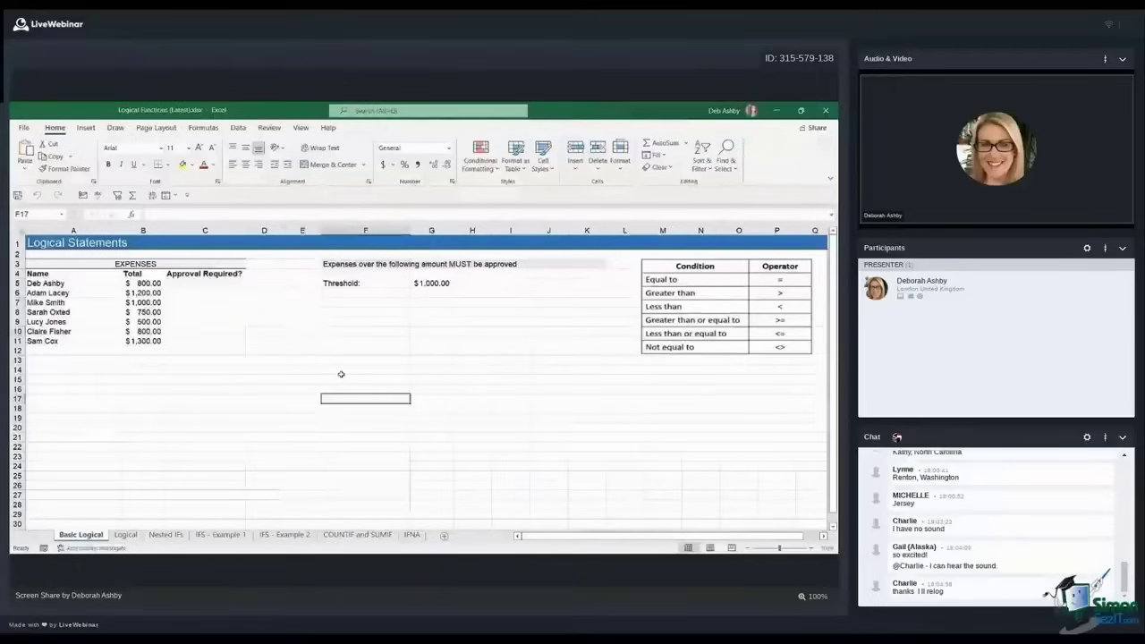
pyautogui.click(345, 369)
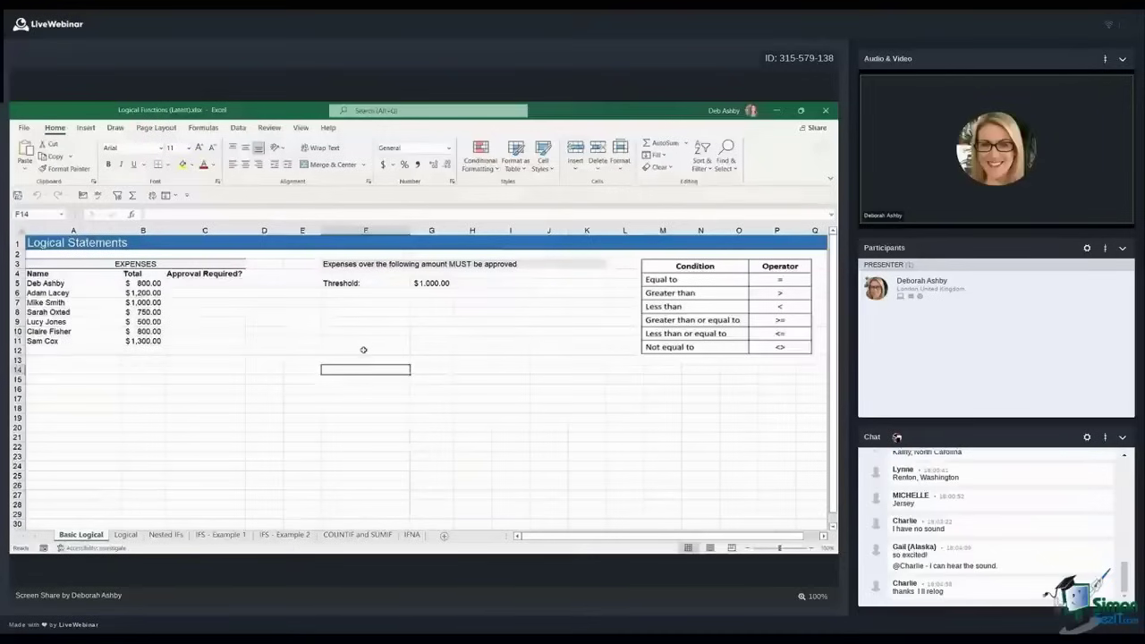
pyautogui.click(357, 350)
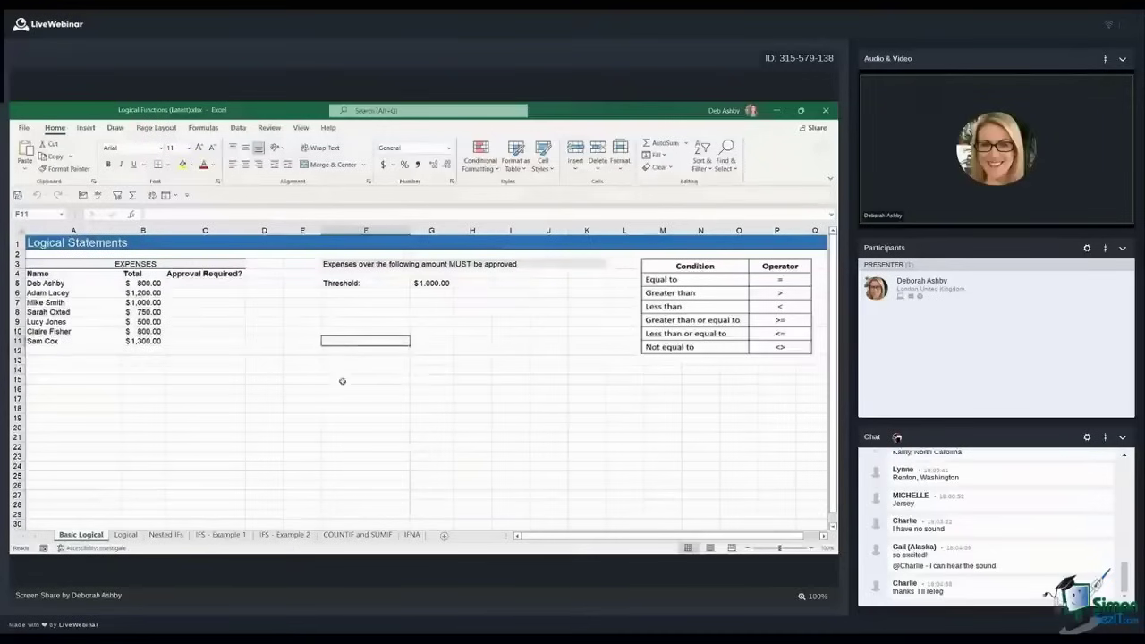
pyautogui.click(294, 362)
# Select cell D13 and review the list of available logical functions without inserting any
pyautogui.click(263, 361)
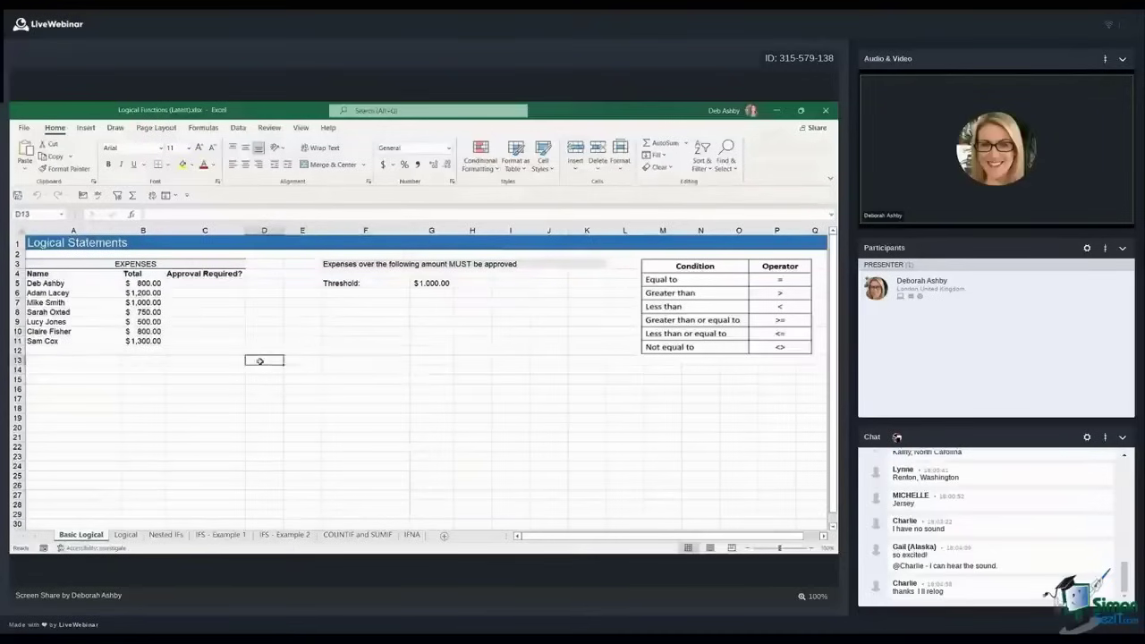
pyautogui.click(204, 128)
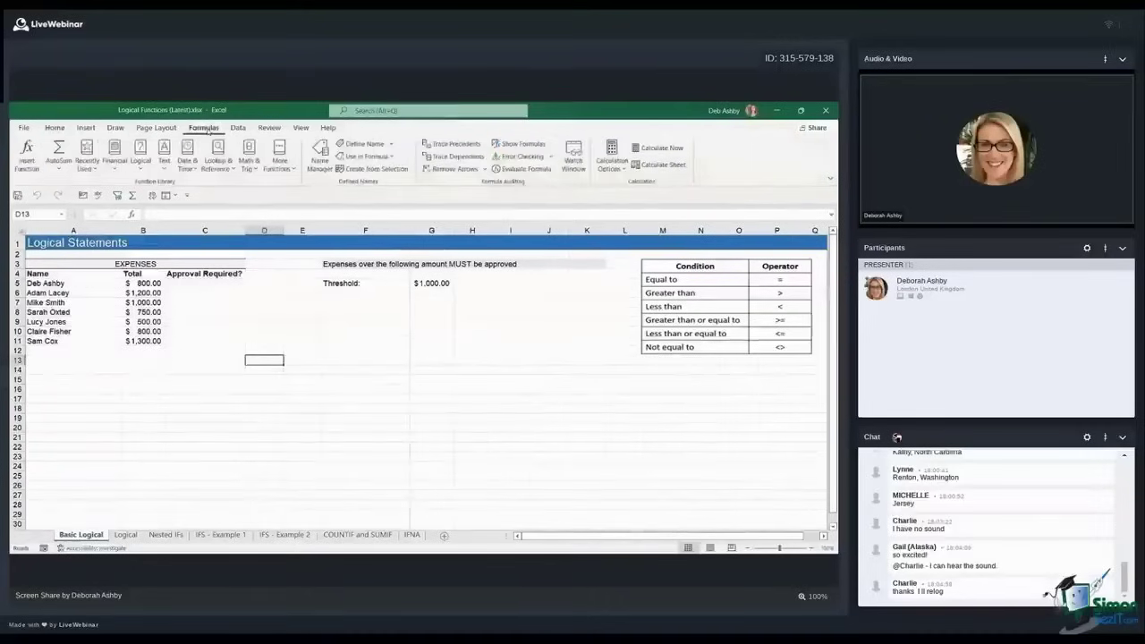
pyautogui.click(140, 161)
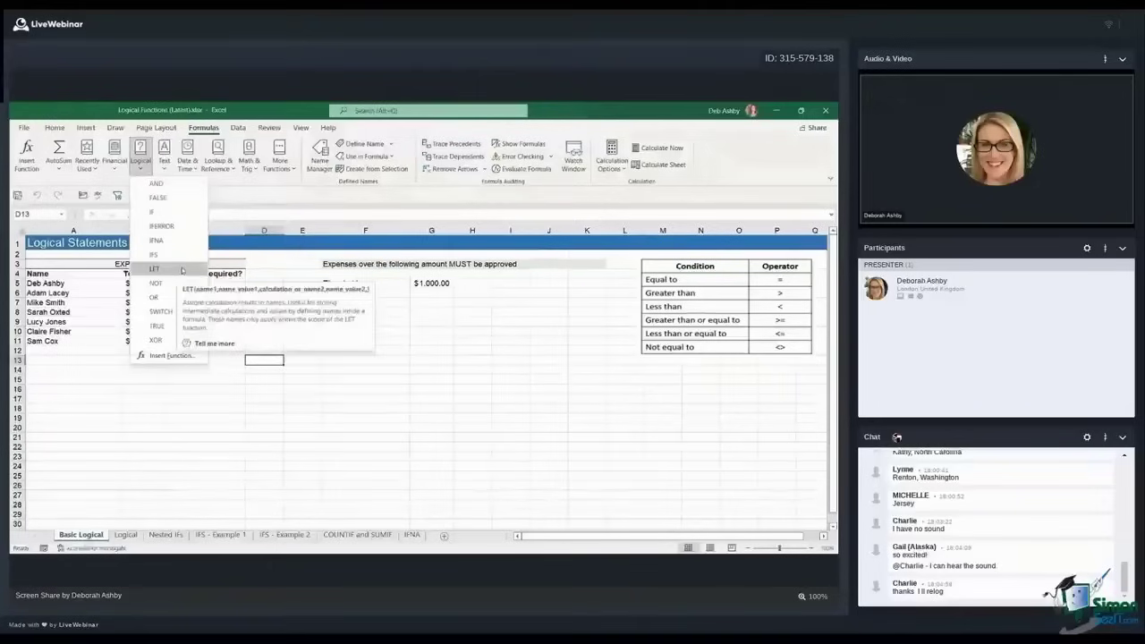
pyautogui.click(439, 375)
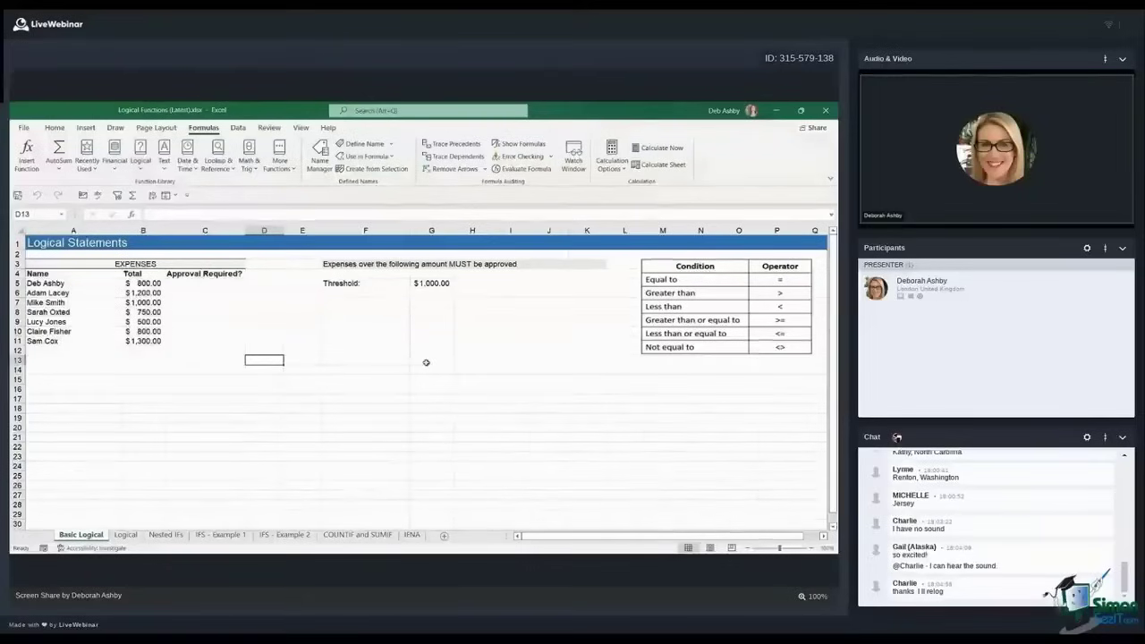
# Enter the sample numbers 10 in cell D13 and 5 in cell D14
pyautogui.write('10')
pyautogui.press('Return')
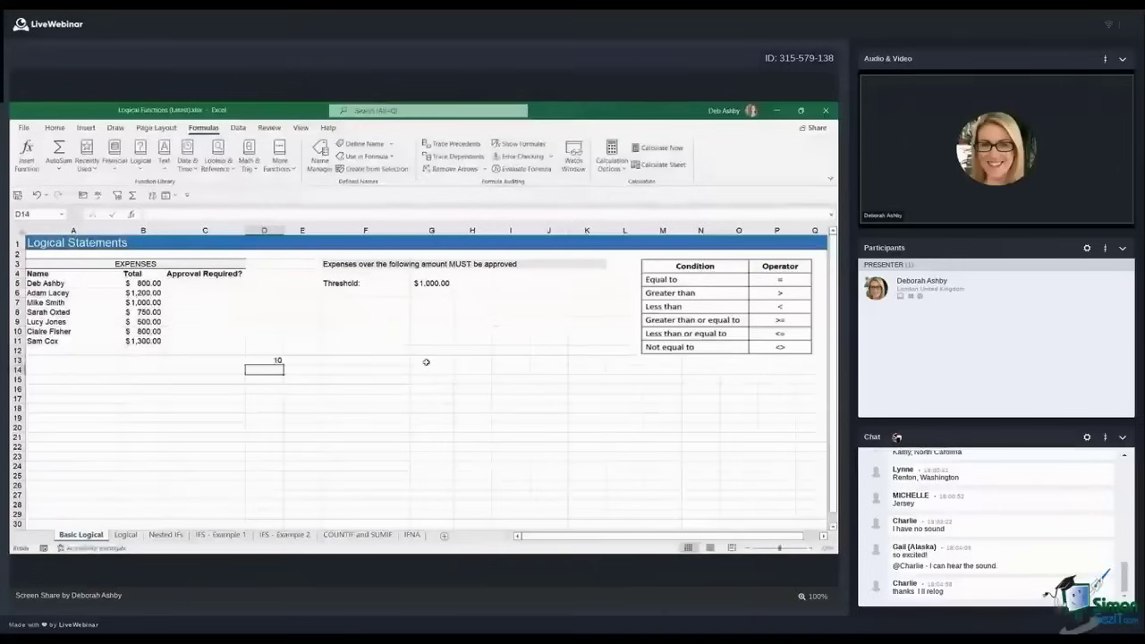
pyautogui.write('5')
pyautogui.press('Return')
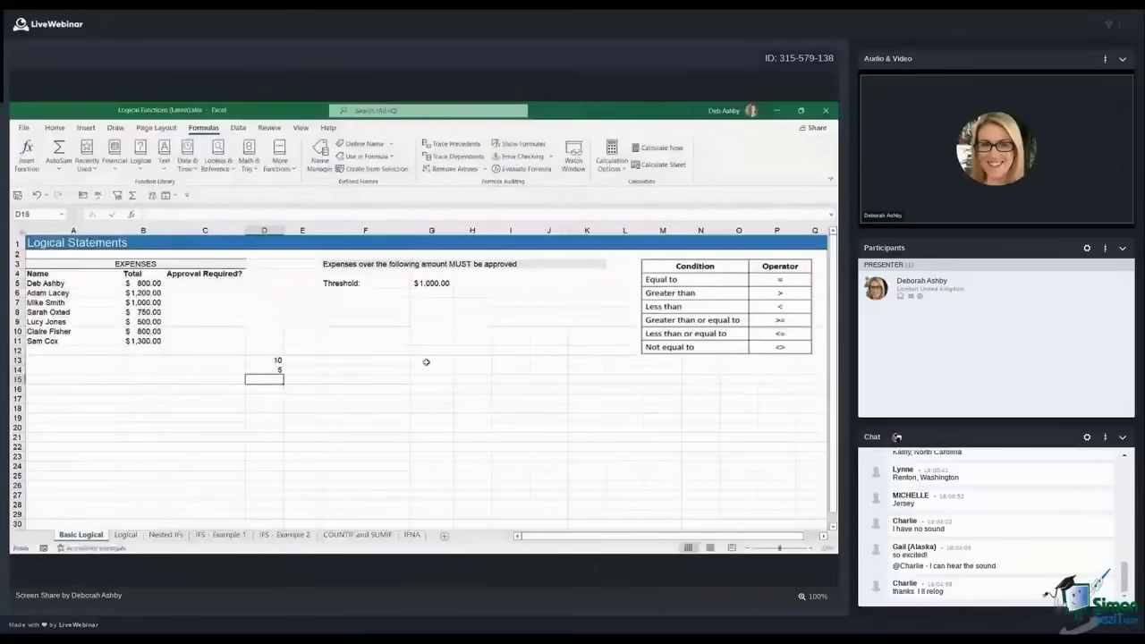
# Enter the logical test =D13>D14 in cell F13 to compare the two sample numbers
pyautogui.click(401, 389)
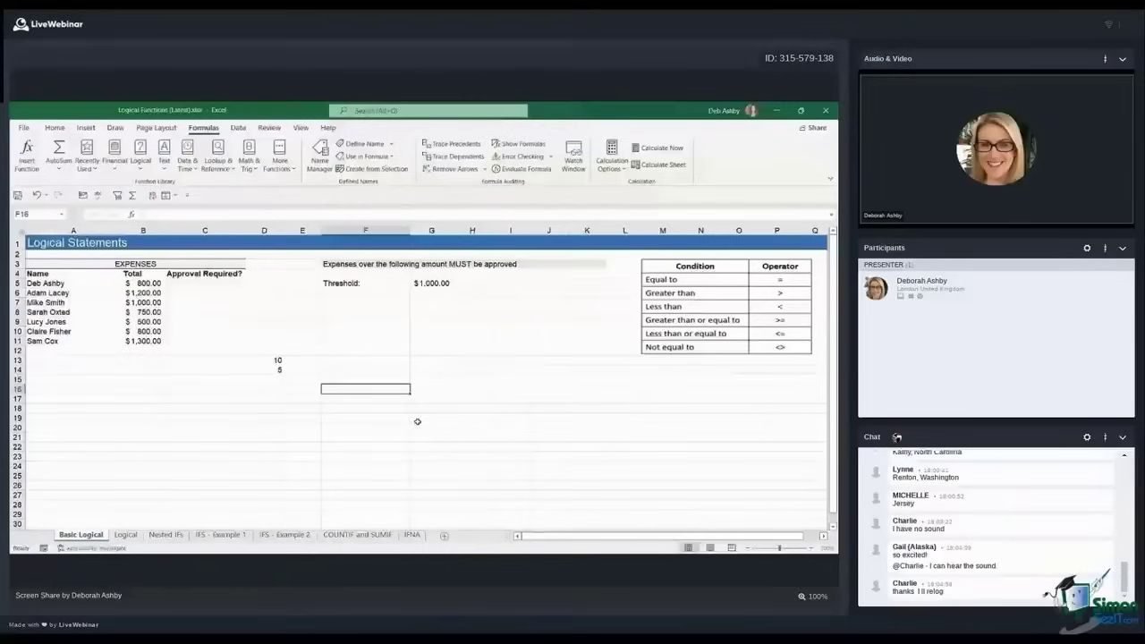
pyautogui.click(334, 362)
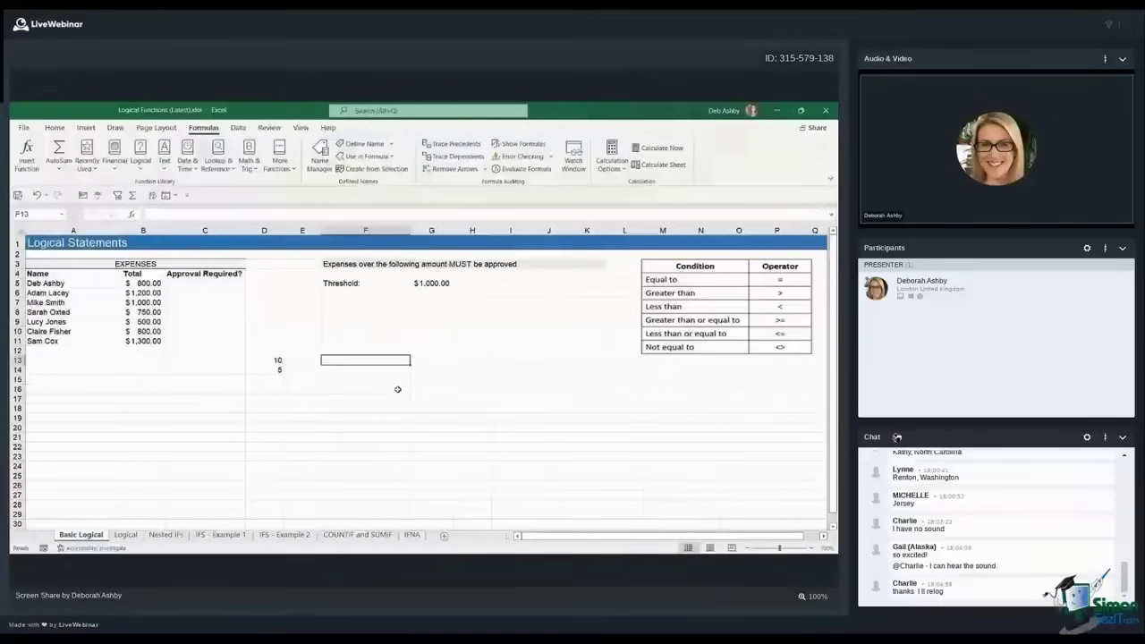
pyautogui.write('=')
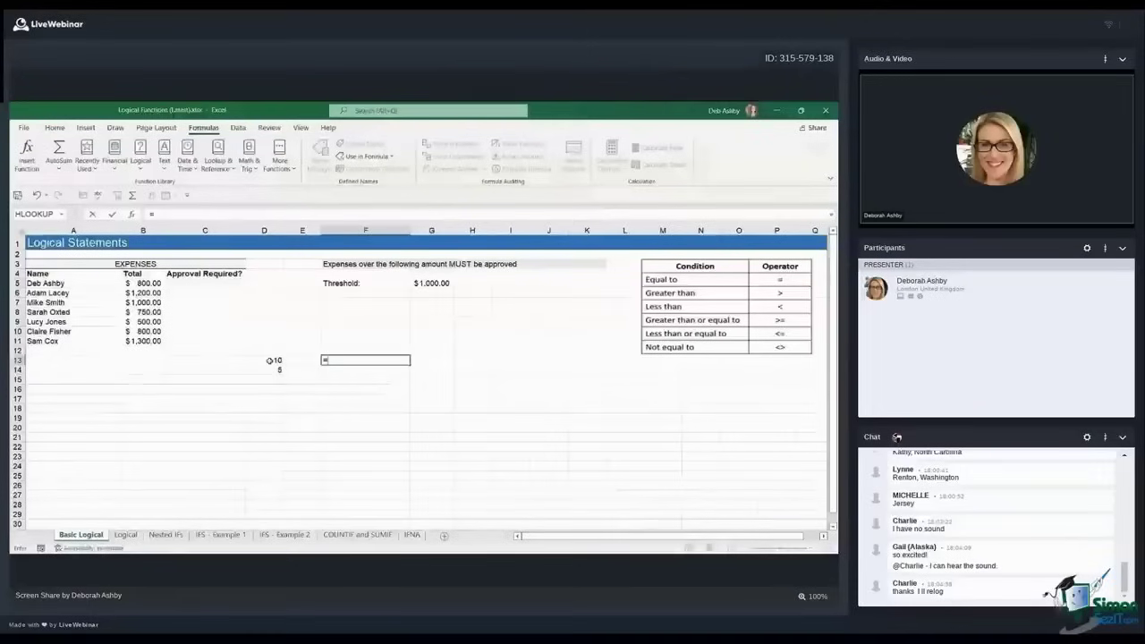
pyautogui.press('Left')
pyautogui.press('Left')
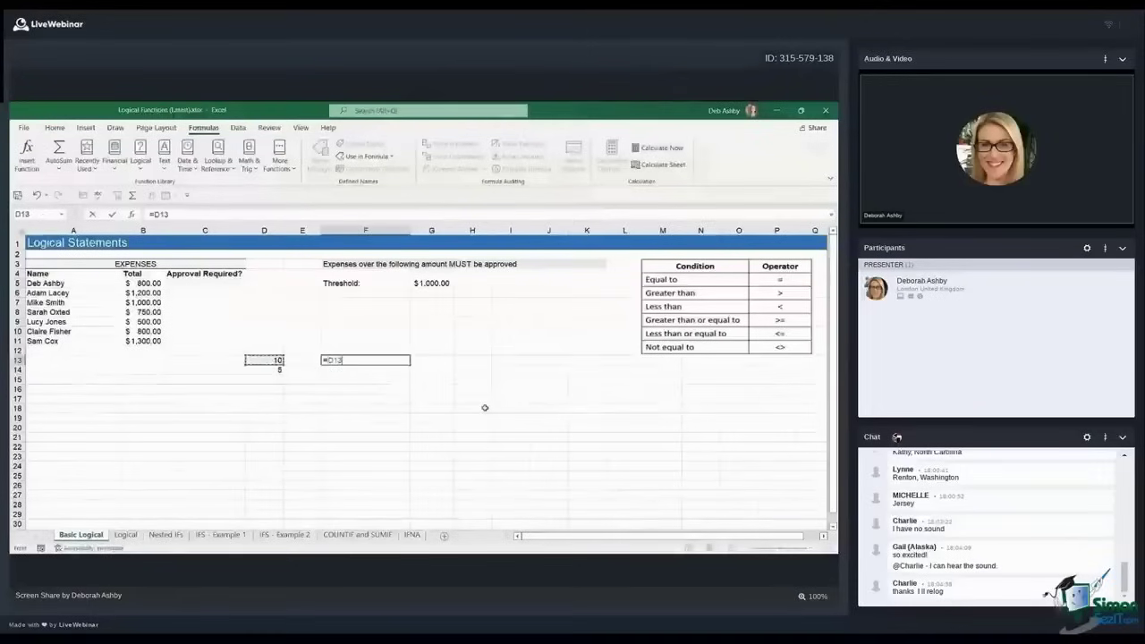
pyautogui.write('>')
pyautogui.press('Left')
pyautogui.press('Left')
pyautogui.press('Down')
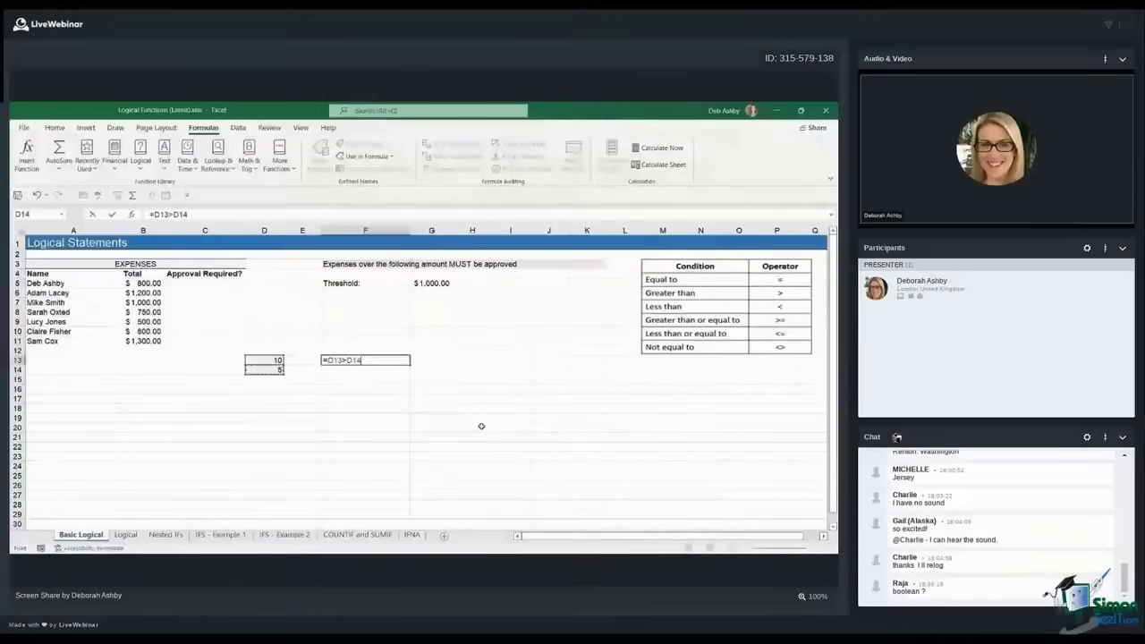
pyautogui.press('Return')
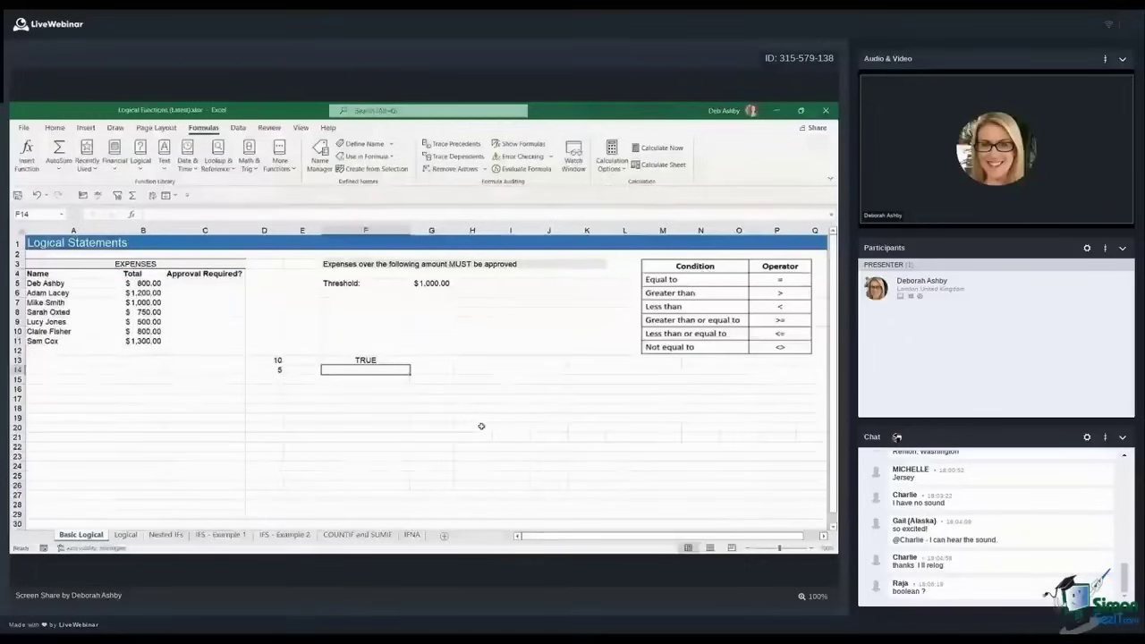
# Change the operator in F13's logical test to less than, so the formula reads =D13<D14
pyautogui.doubleClick(390, 359)
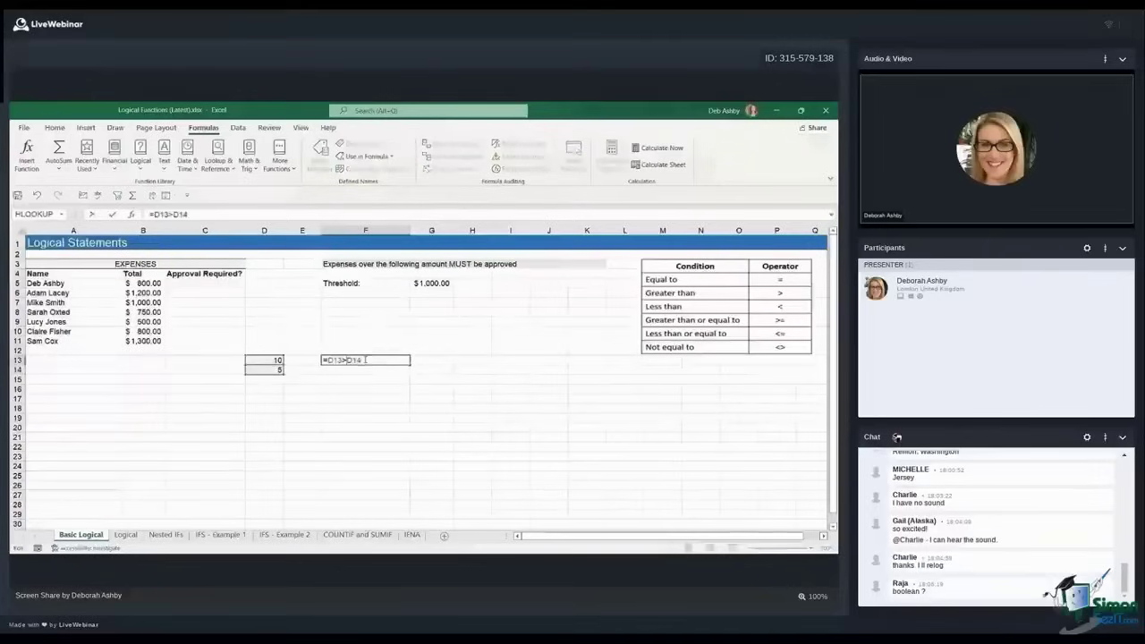
pyautogui.press('BackSpace')
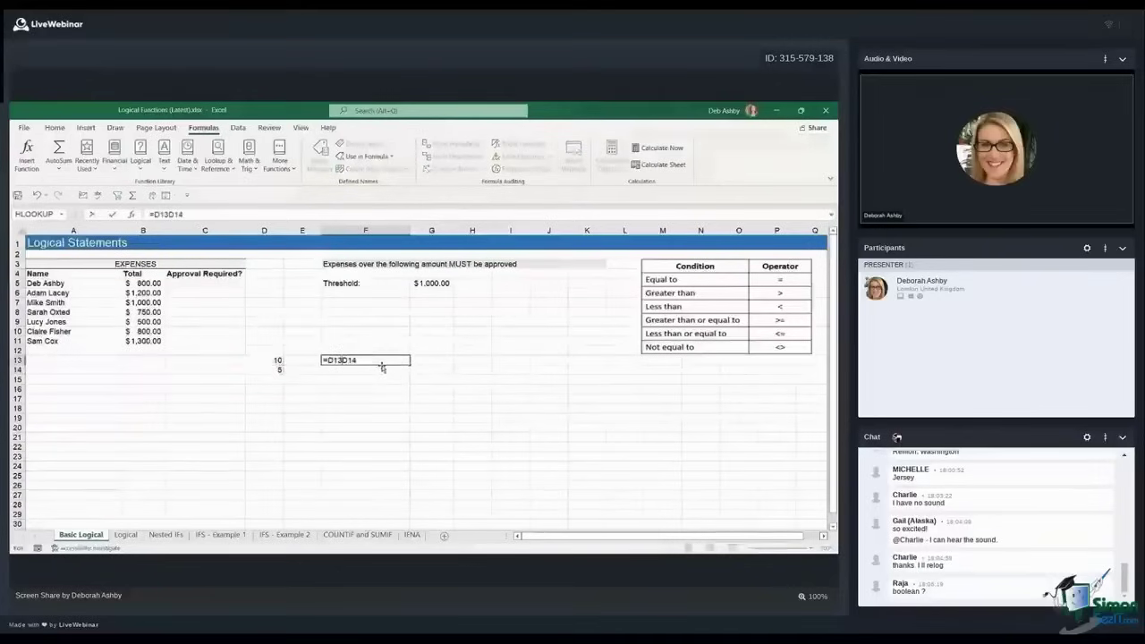
pyautogui.write('<')
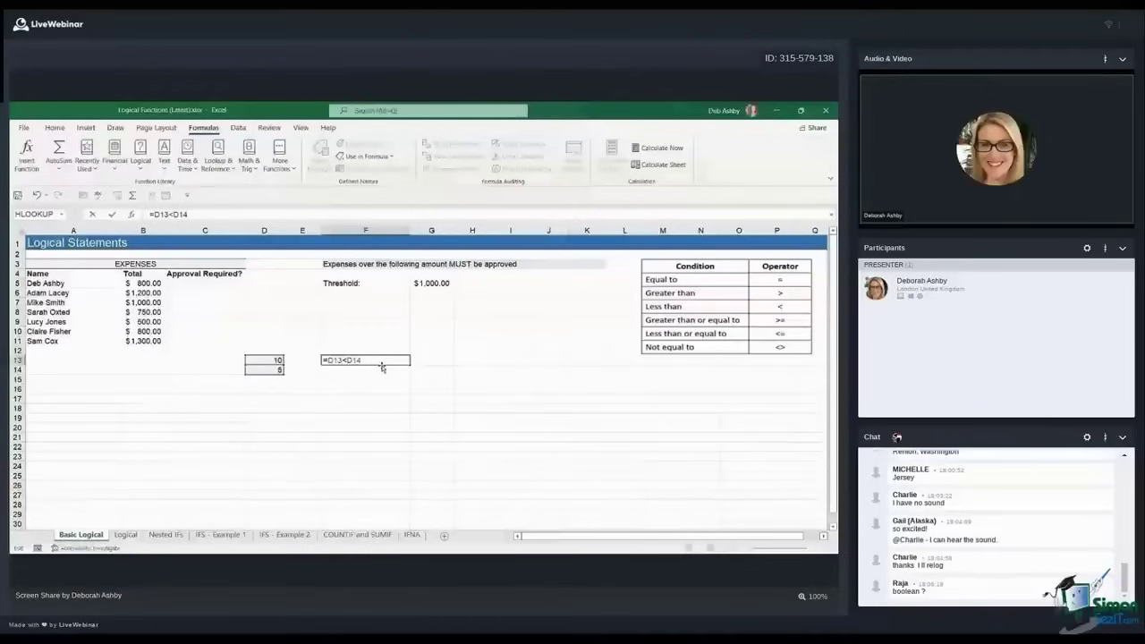
pyautogui.press('Return')
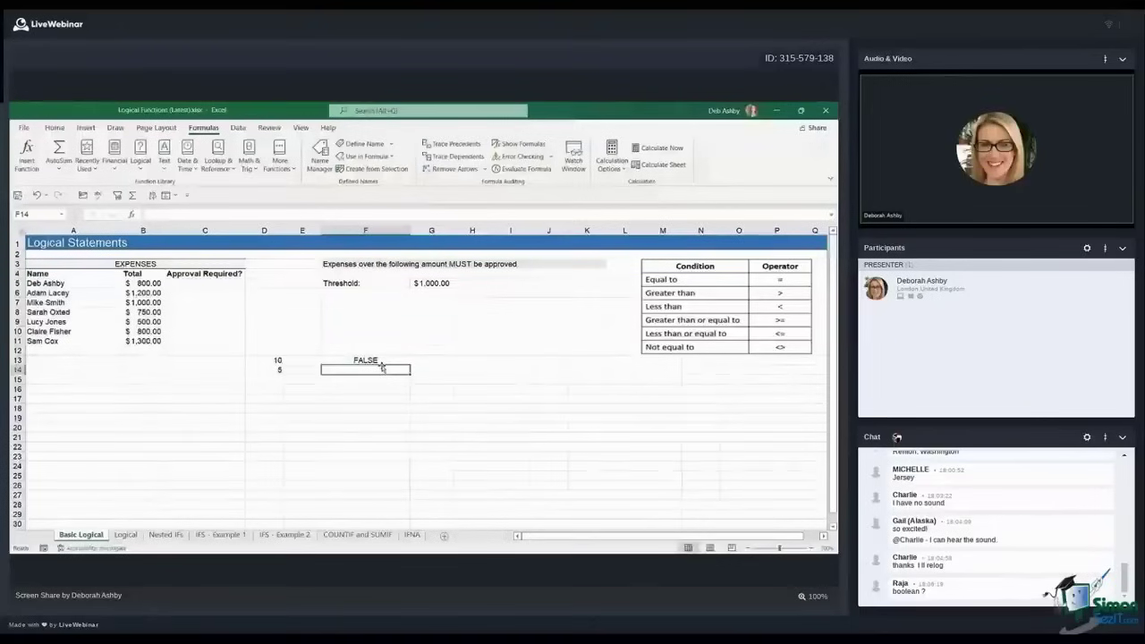
# Clear the logical test in F13 and the sample numbers in D13:D14
pyautogui.click(433, 361)
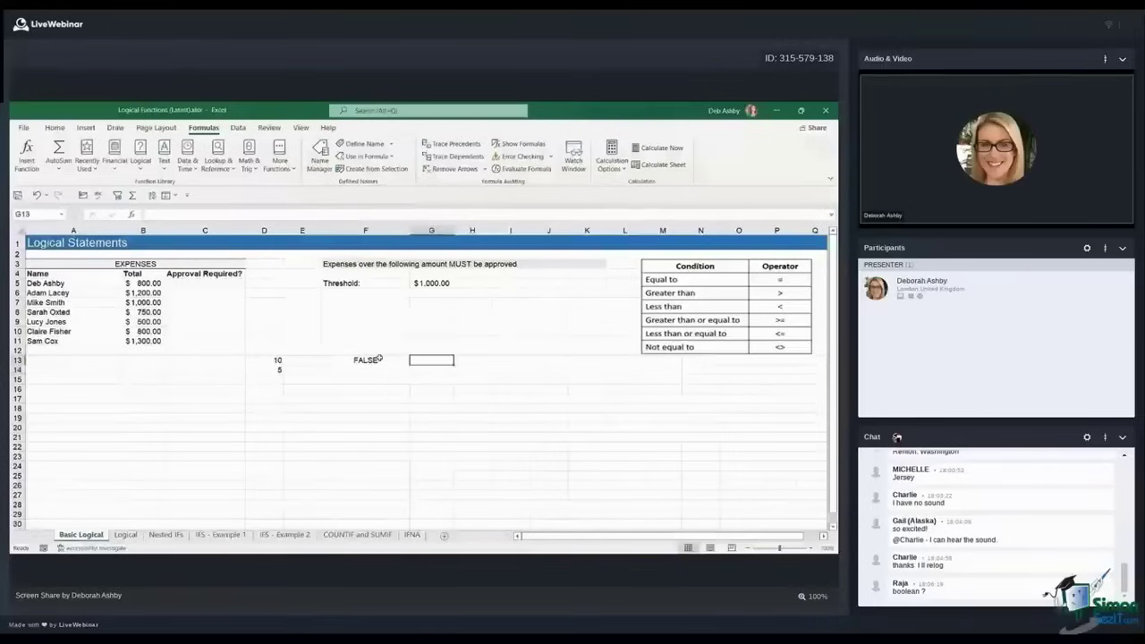
pyautogui.click(380, 358)
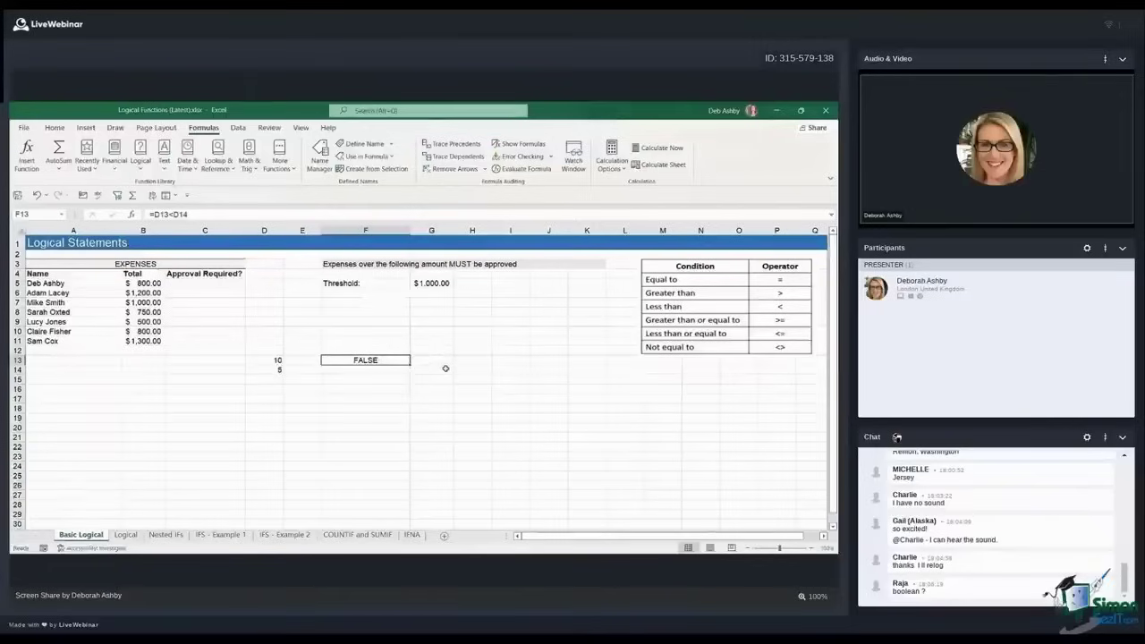
pyautogui.moveTo(258, 360); pyautogui.dragTo(263, 368)
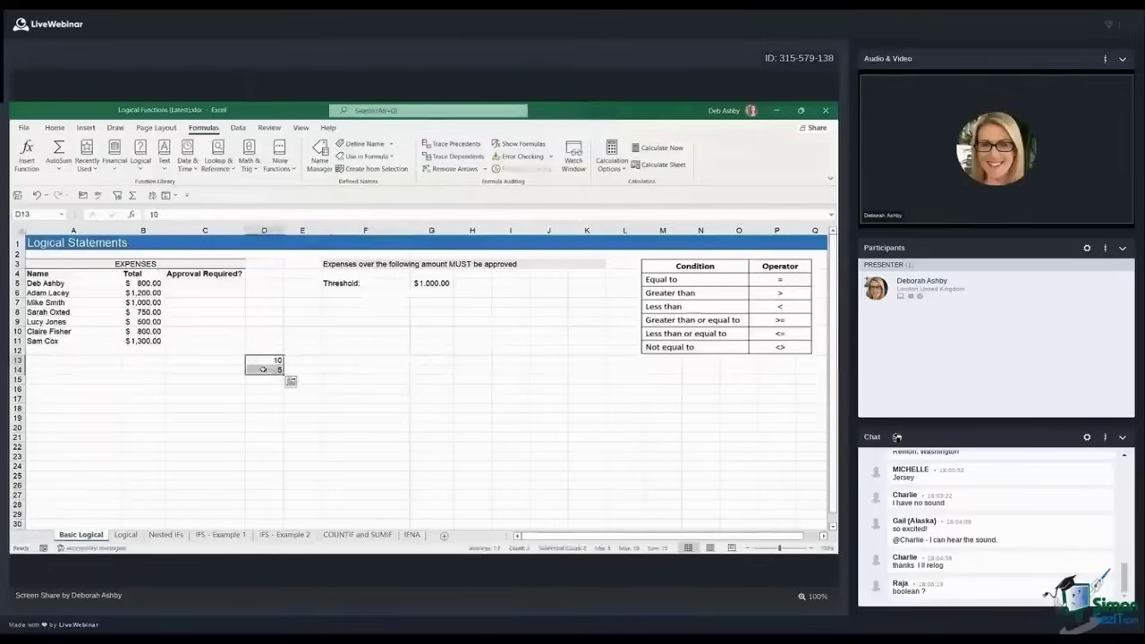
pyautogui.press('Delete')
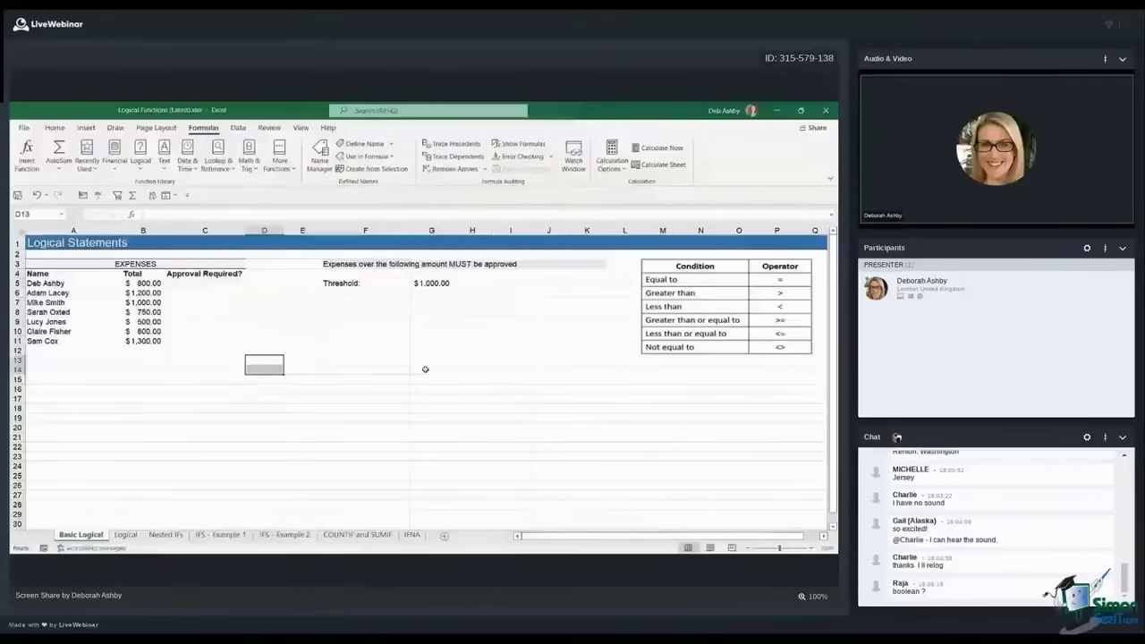
pyautogui.click(425, 369)
# Examine the expenses table's names, totals and empty Approval Required? column, along with the approval threshold in G5
pyautogui.click(143, 303)
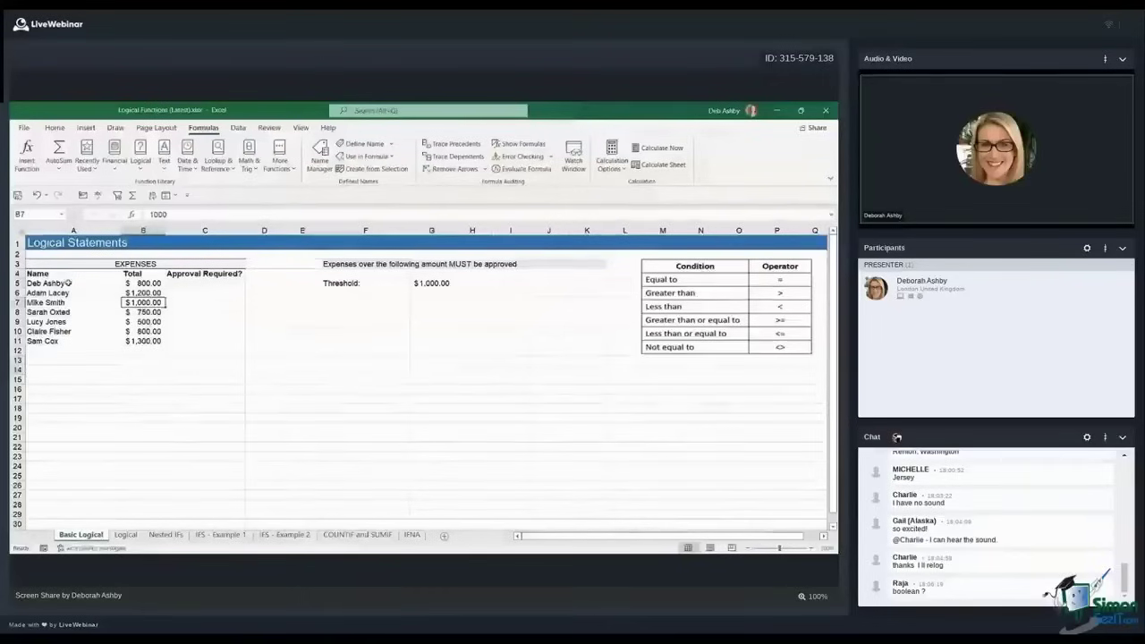
pyautogui.moveTo(68, 264); pyautogui.dragTo(44, 341)
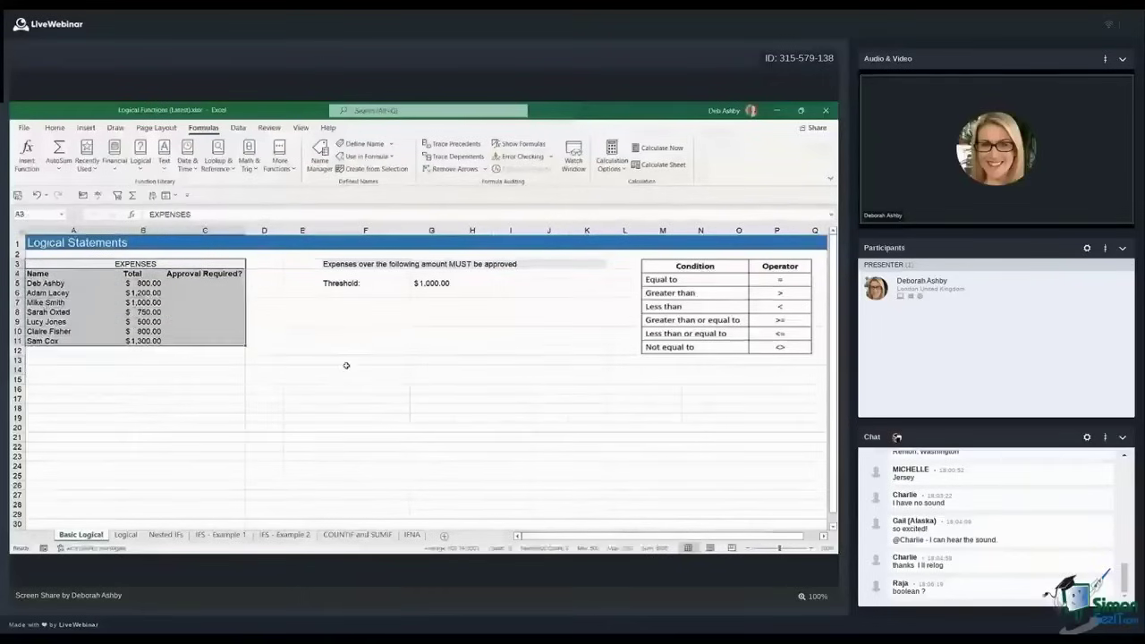
pyautogui.click(348, 369)
pyautogui.moveTo(45, 283); pyautogui.dragTo(107, 322)
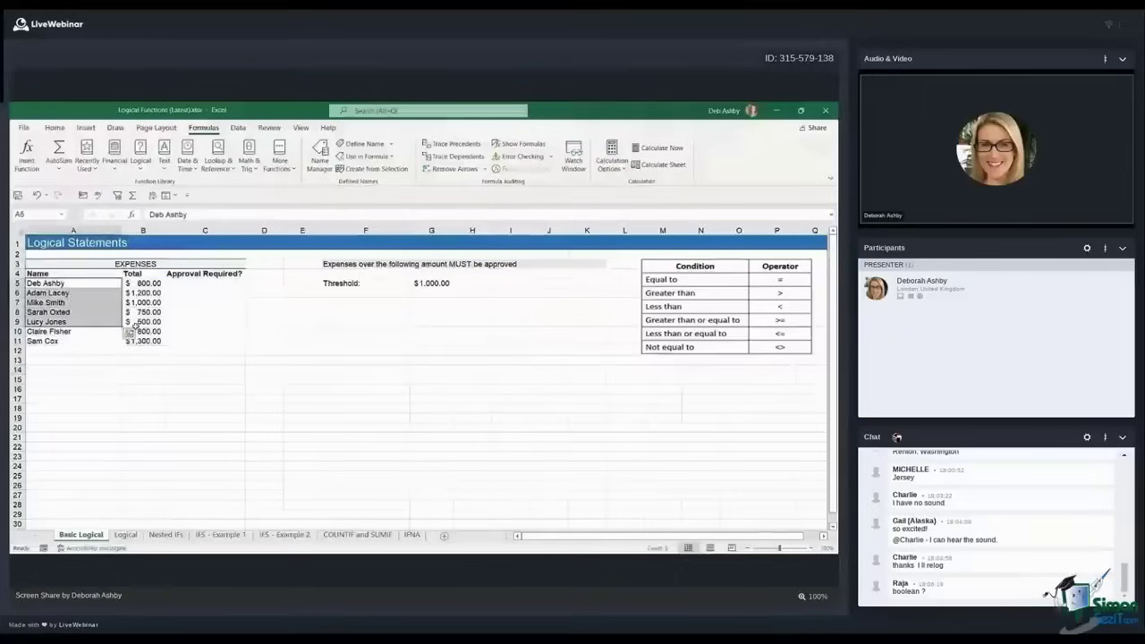
pyautogui.click(141, 283)
pyautogui.moveTo(141, 283); pyautogui.dragTo(143, 341)
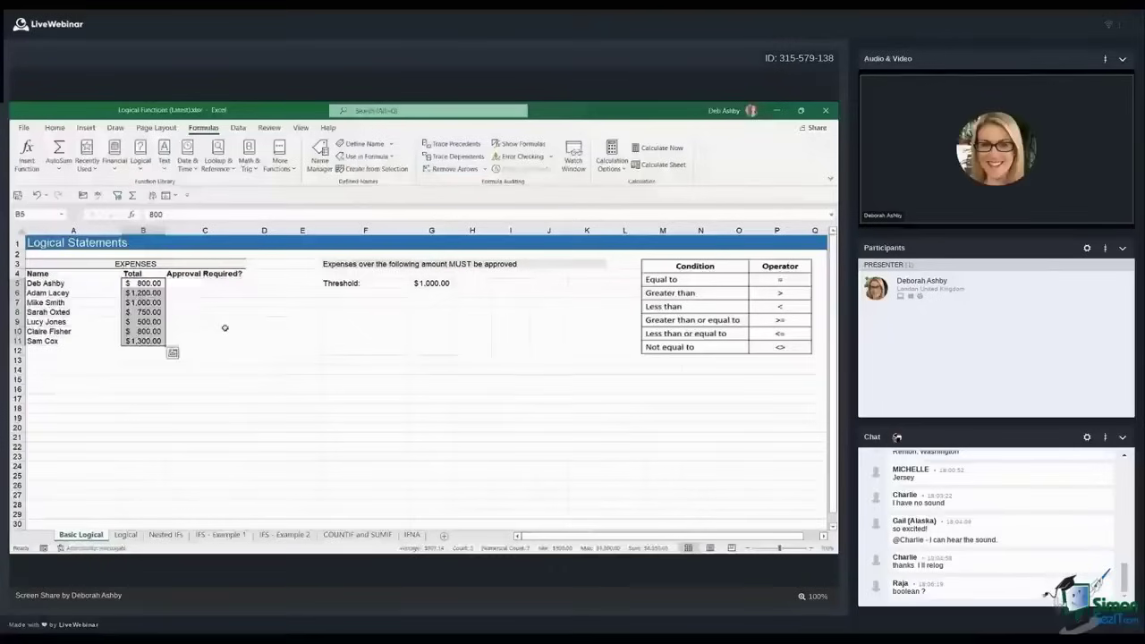
pyautogui.click(197, 284)
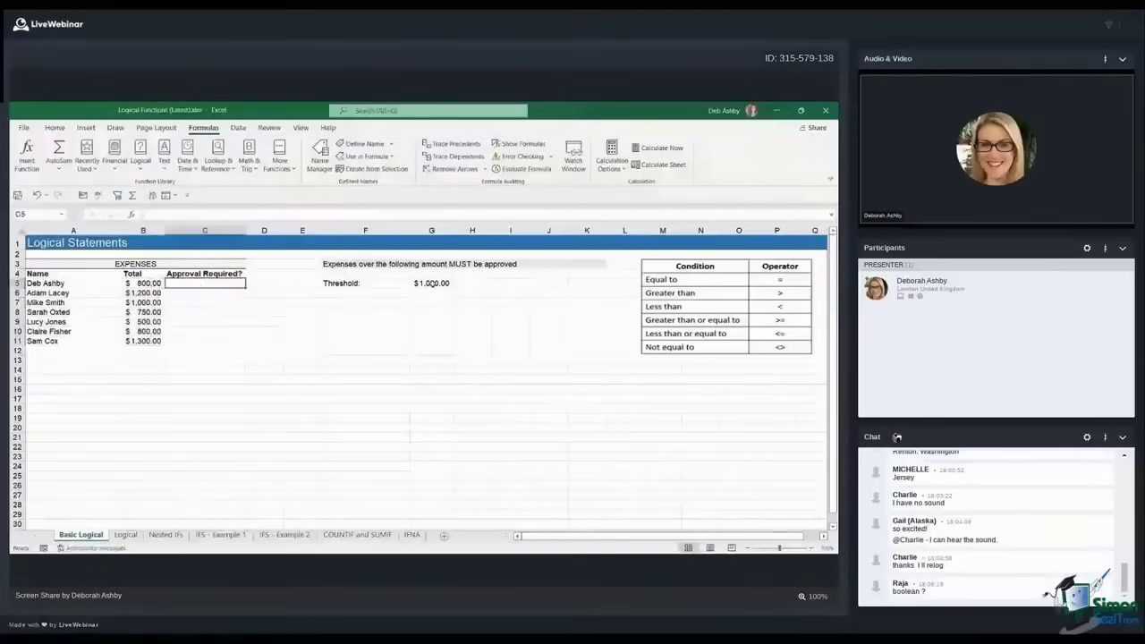
pyautogui.click(432, 282)
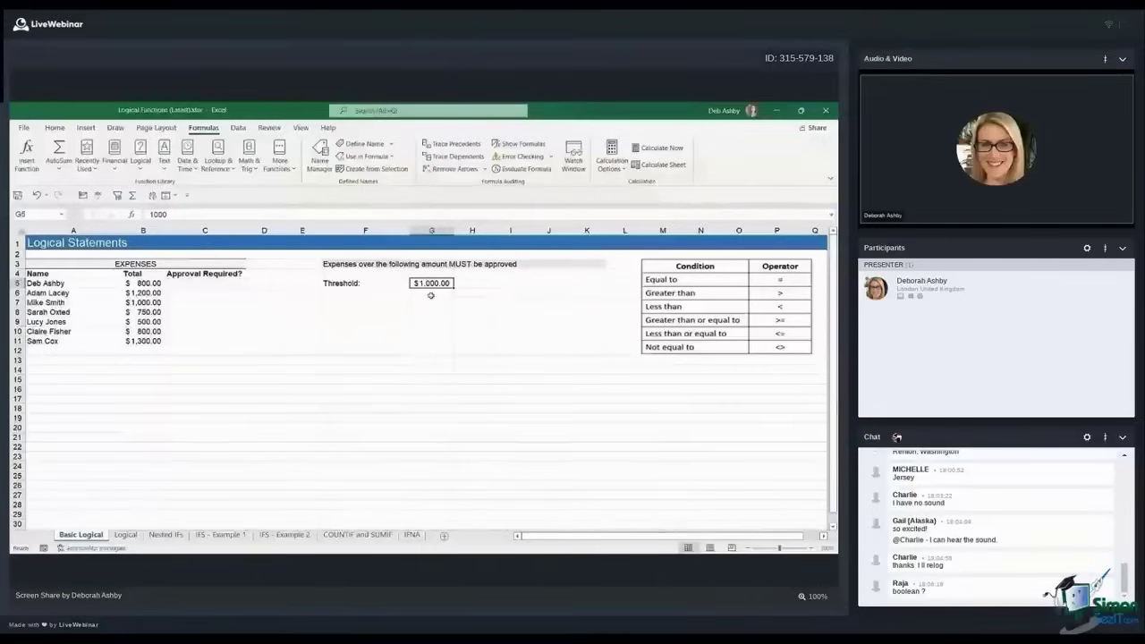
# Enter the logical test =B5>=$G$5 in C5 to compare the first expense total with the fixed approval threshold
pyautogui.click(189, 283)
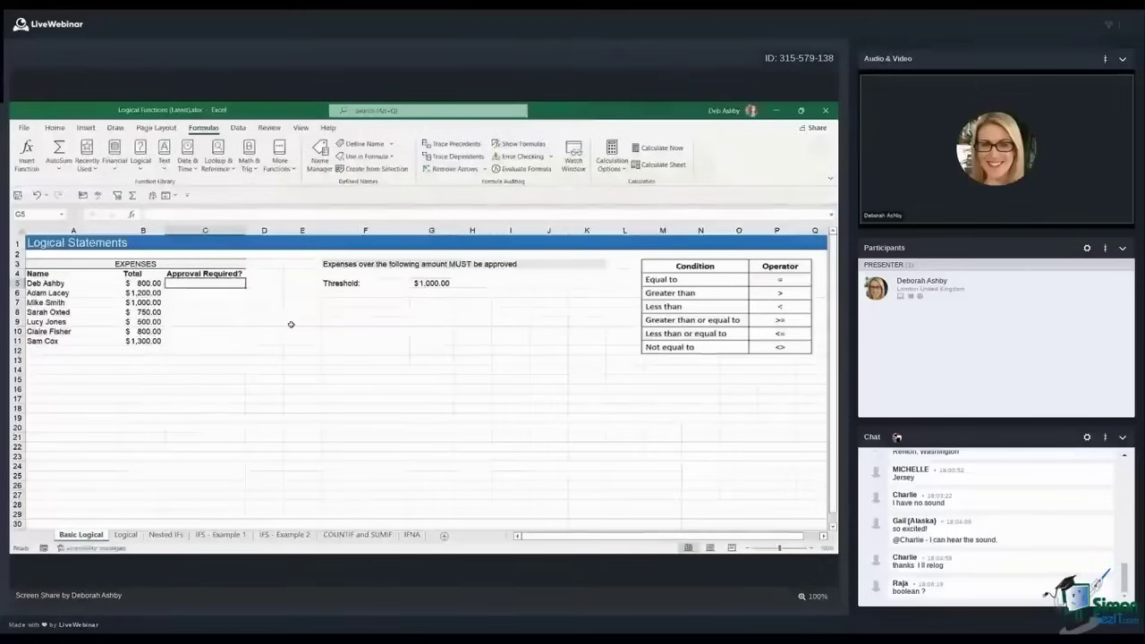
pyautogui.write('=')
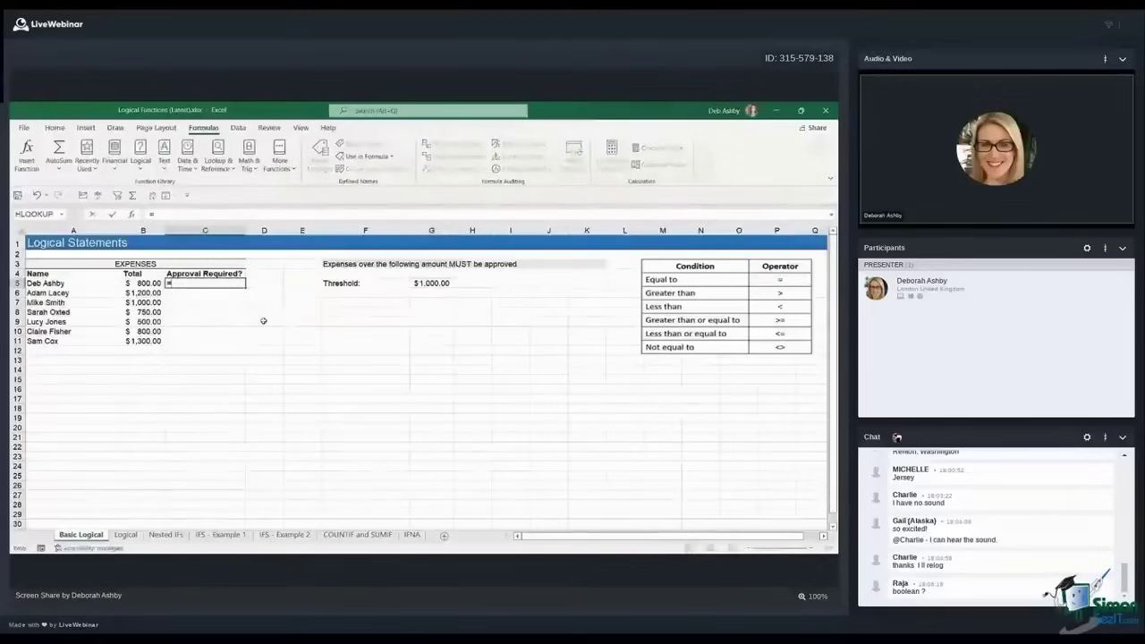
pyautogui.click(148, 283)
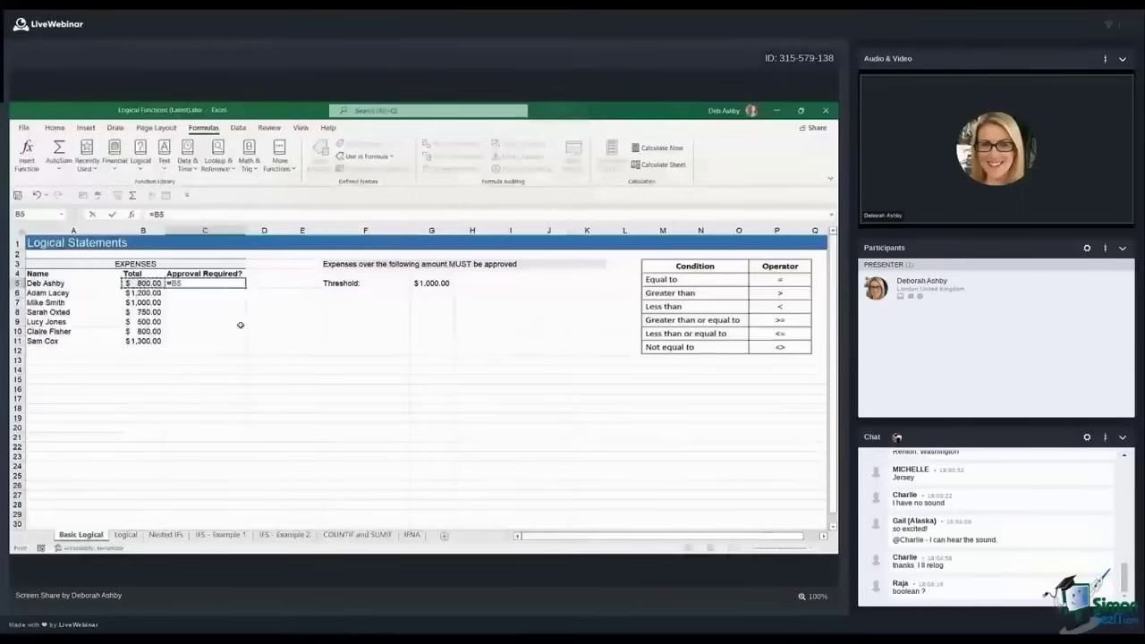
pyautogui.write('>=')
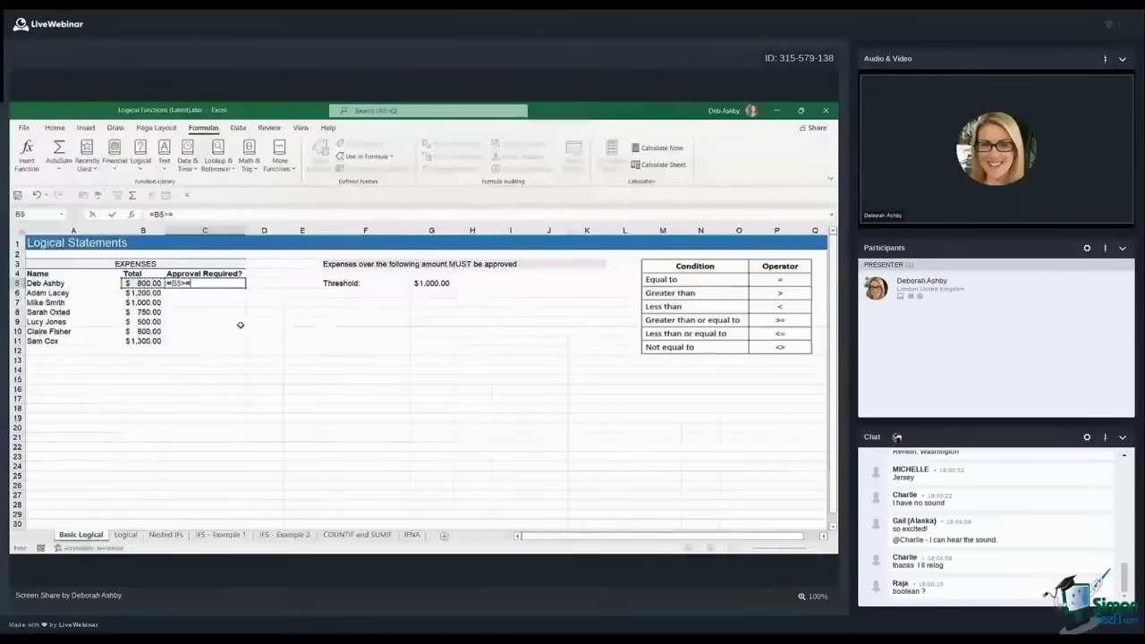
pyautogui.click(434, 284)
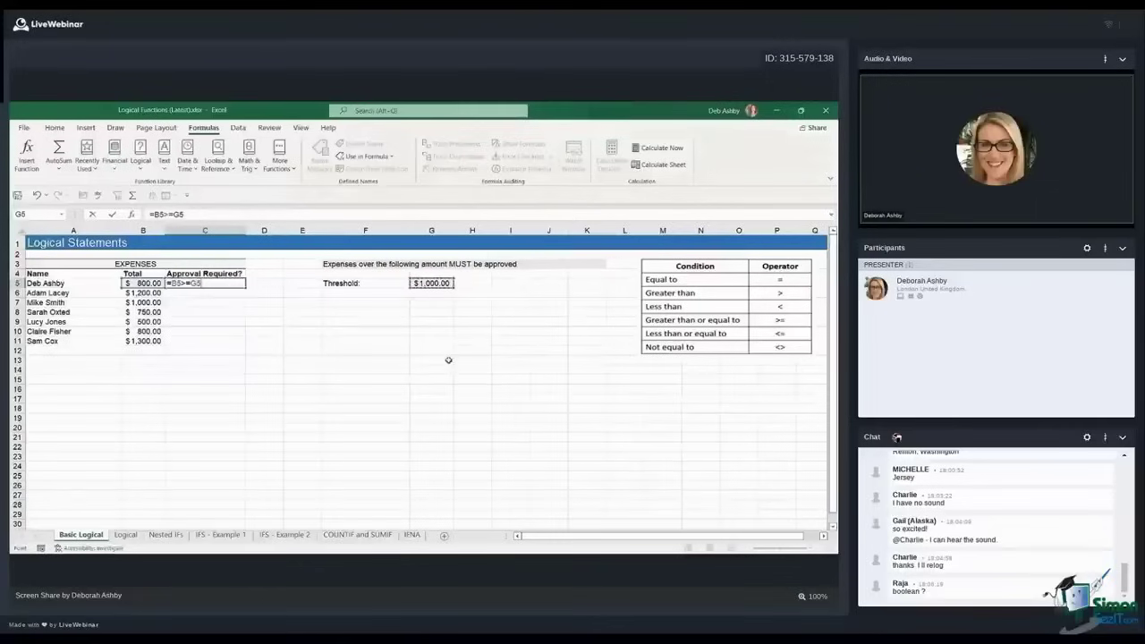
pyautogui.press('F4')
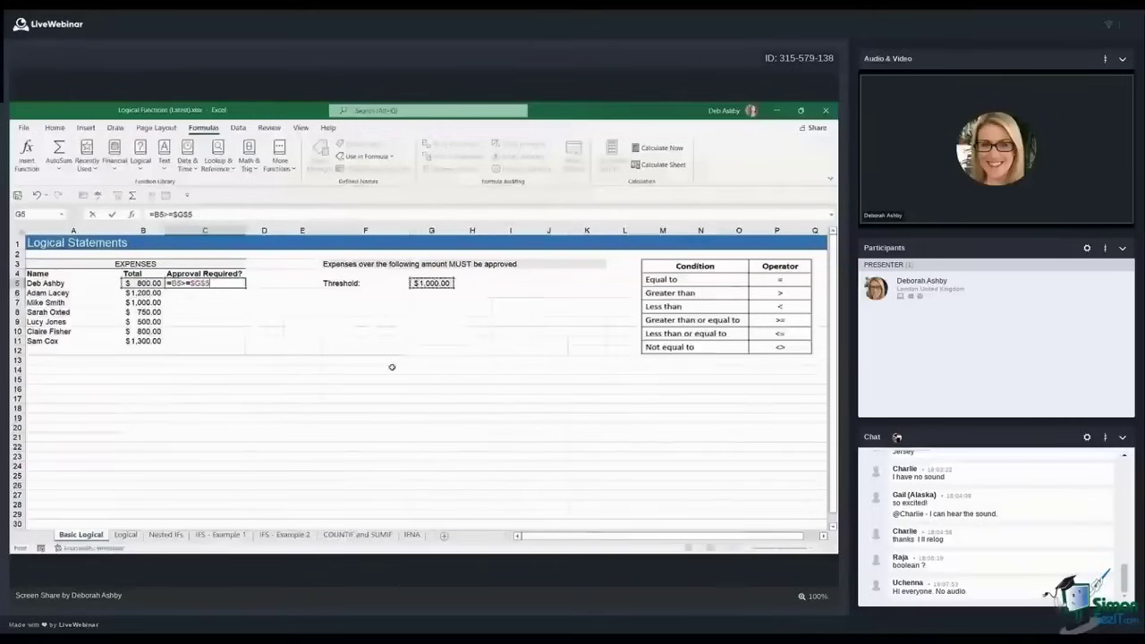
pyautogui.press('Return')
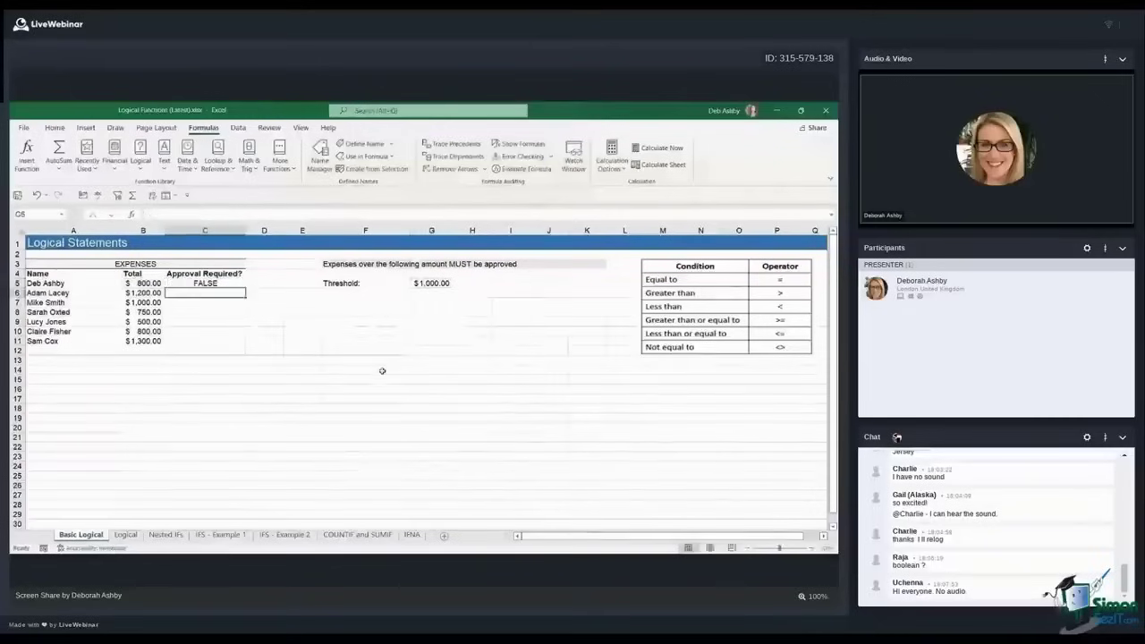
# Review the logical test in C5 and copy it down the Approval Required? column to C11
pyautogui.doubleClick(226, 284)
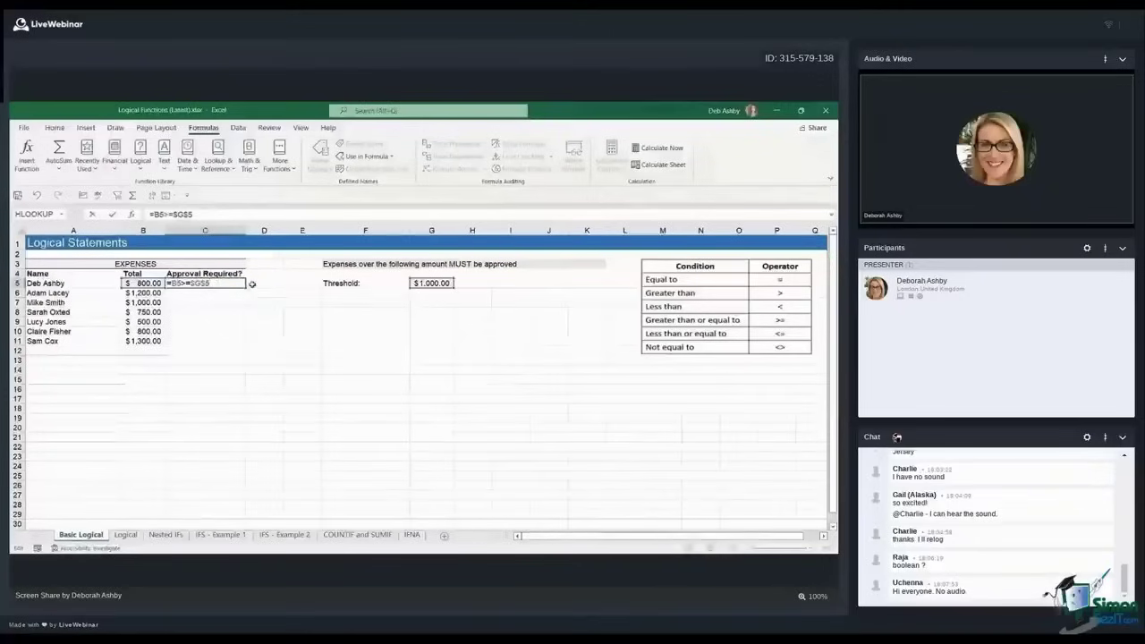
pyautogui.hotkey('ctrl', 'Return')
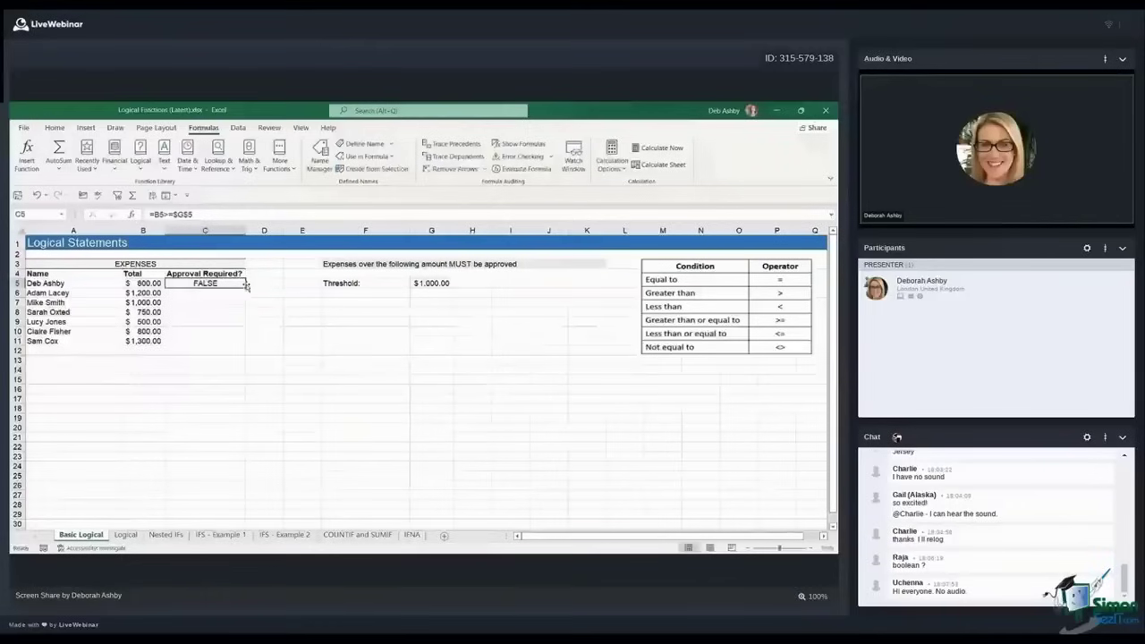
pyautogui.doubleClick(245, 288)
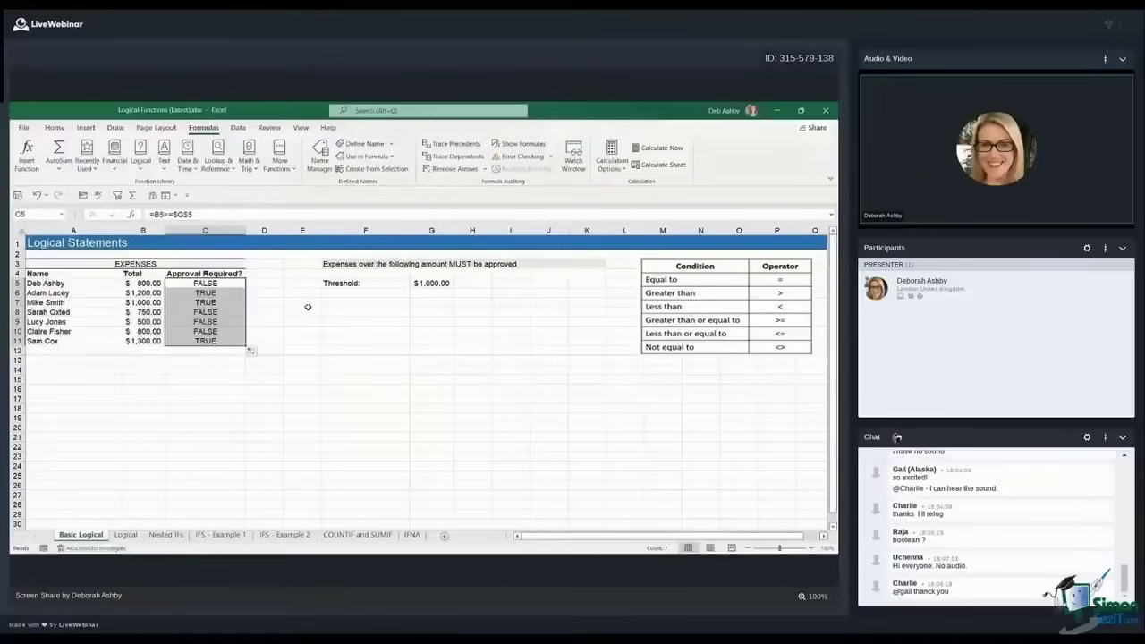
# Examine the logical test results in C5:C11 against the expense totals, including rows 6 and 7
pyautogui.click(211, 284)
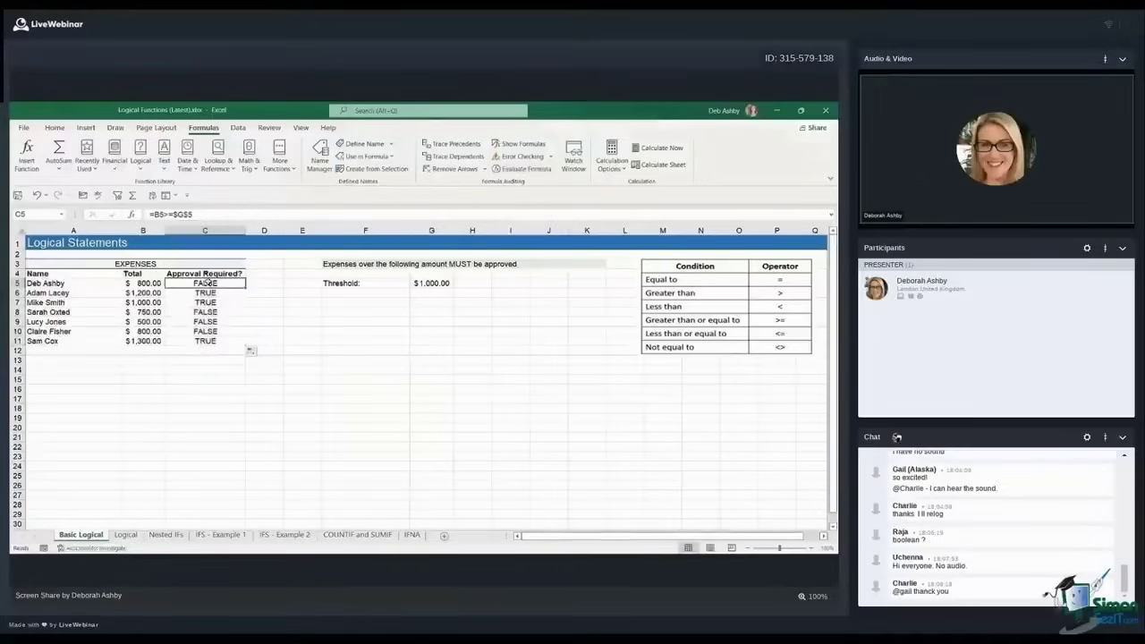
pyautogui.moveTo(207, 284); pyautogui.dragTo(212, 342)
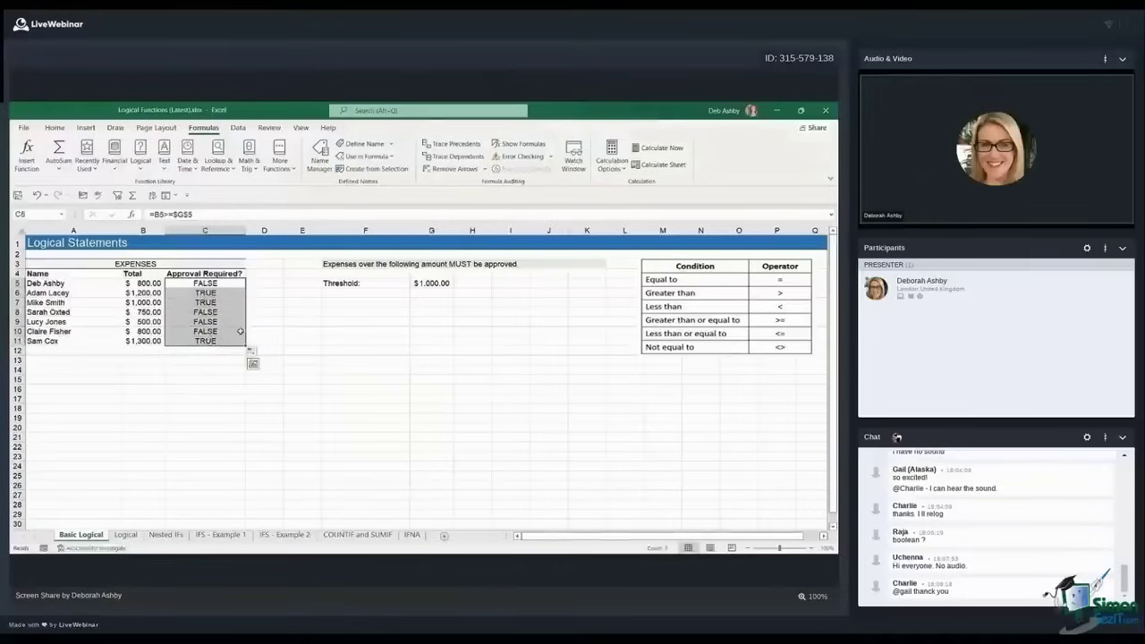
pyautogui.moveTo(205, 292); pyautogui.dragTo(205, 302)
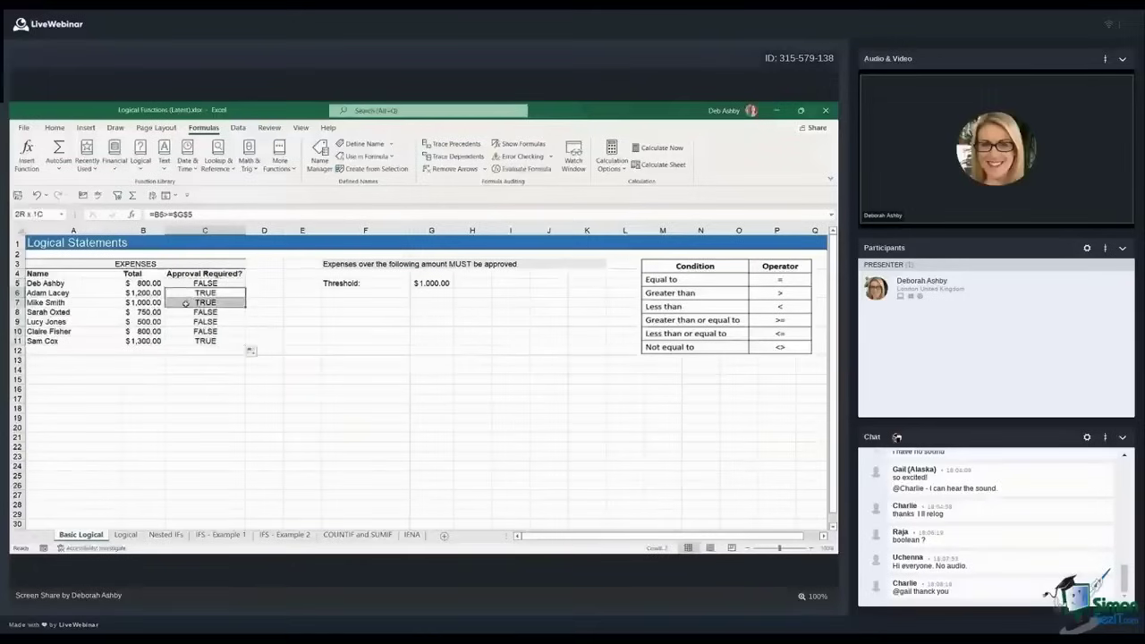
pyautogui.moveTo(136, 293); pyautogui.dragTo(201, 302)
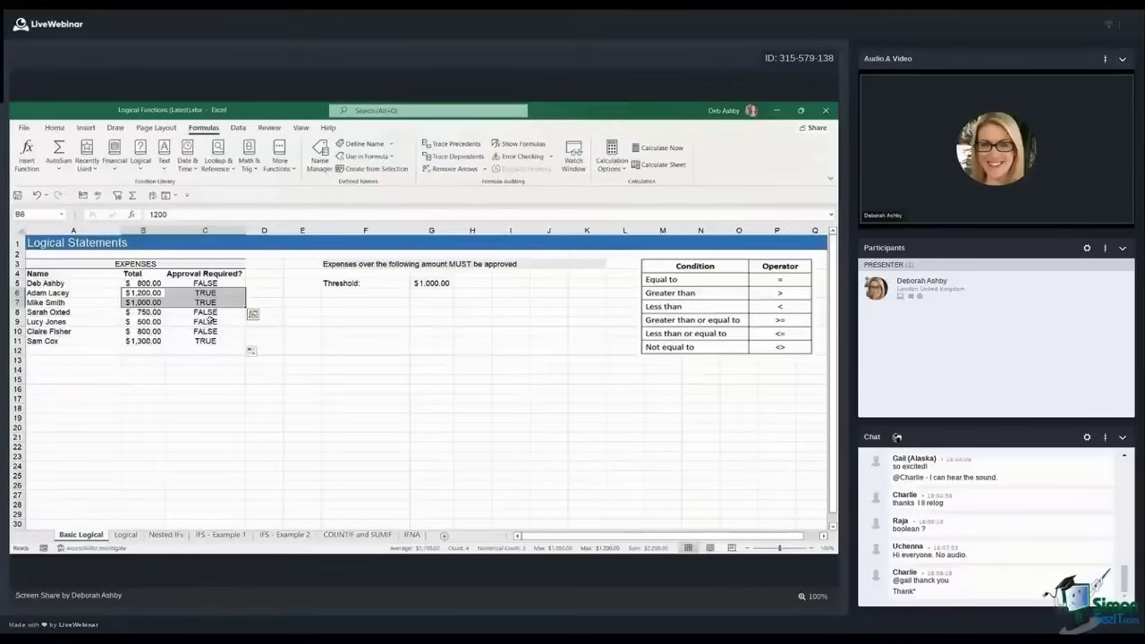
pyautogui.click(205, 313)
pyautogui.moveTo(208, 283); pyautogui.dragTo(209, 340)
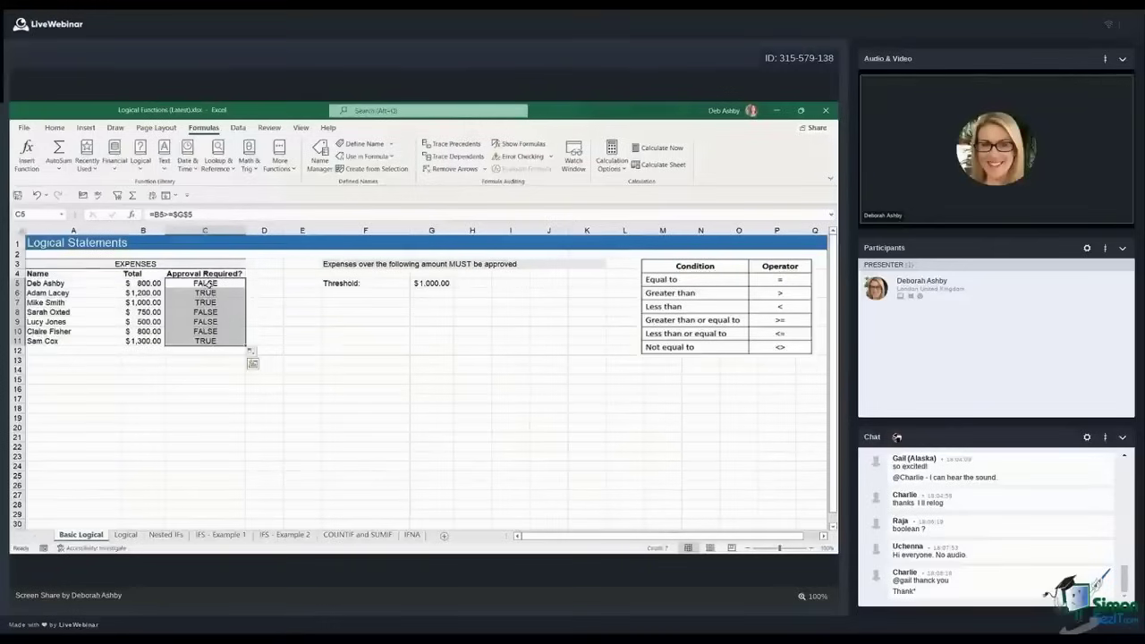
pyautogui.click(208, 283)
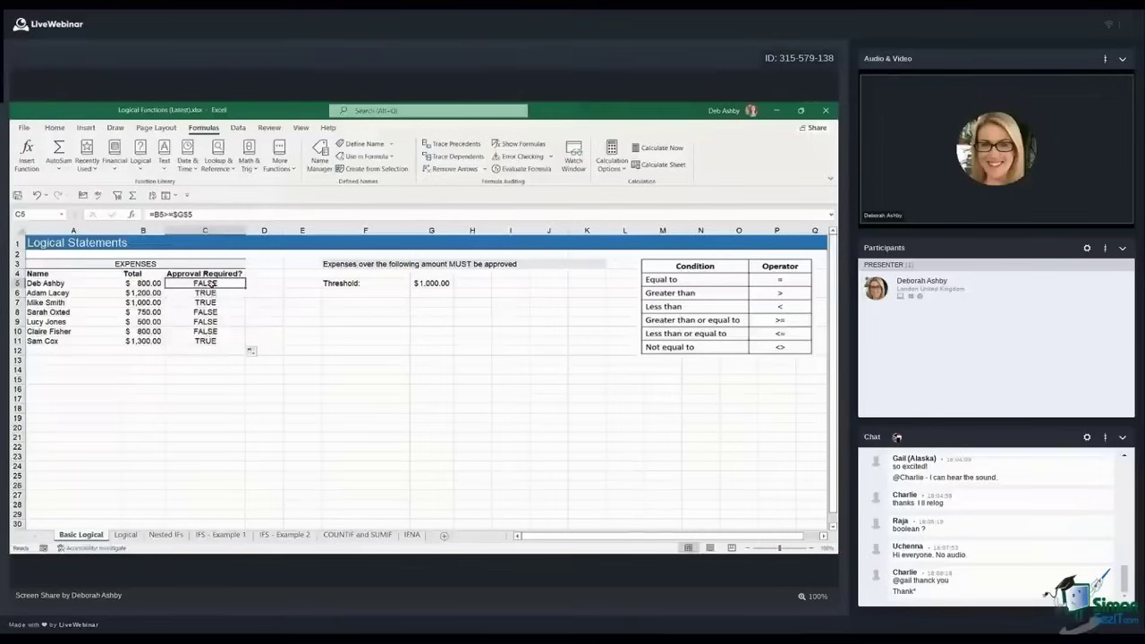
# Clear the logical tests from C5:C11 in the Approval Required? column
pyautogui.moveTo(212, 284); pyautogui.dragTo(205, 336)
pyautogui.press('Delete')
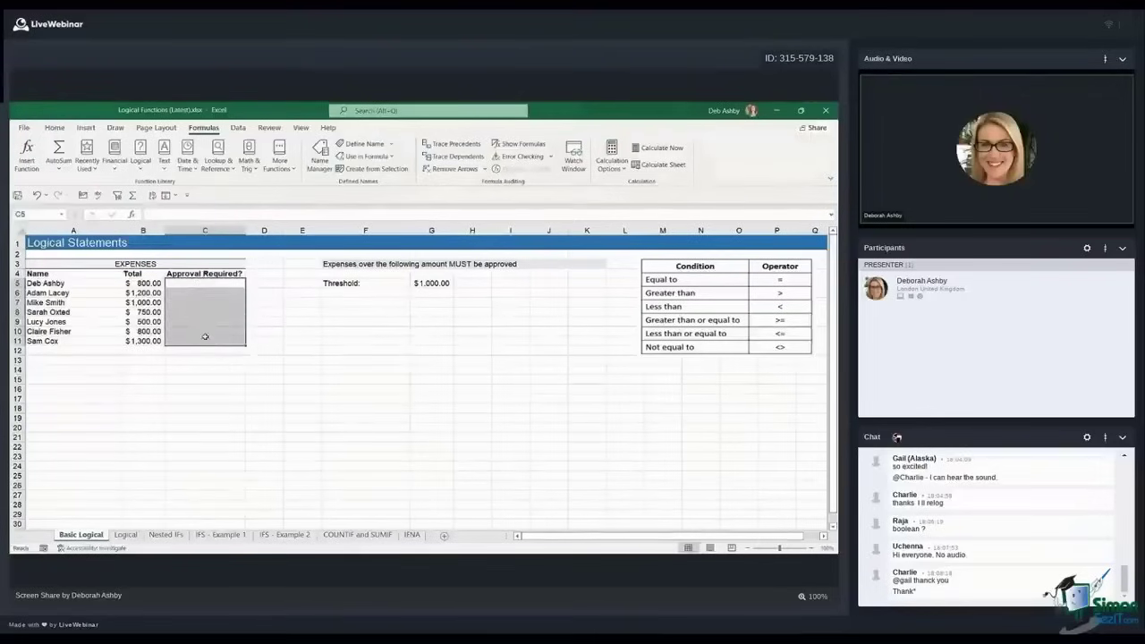
pyautogui.click(303, 341)
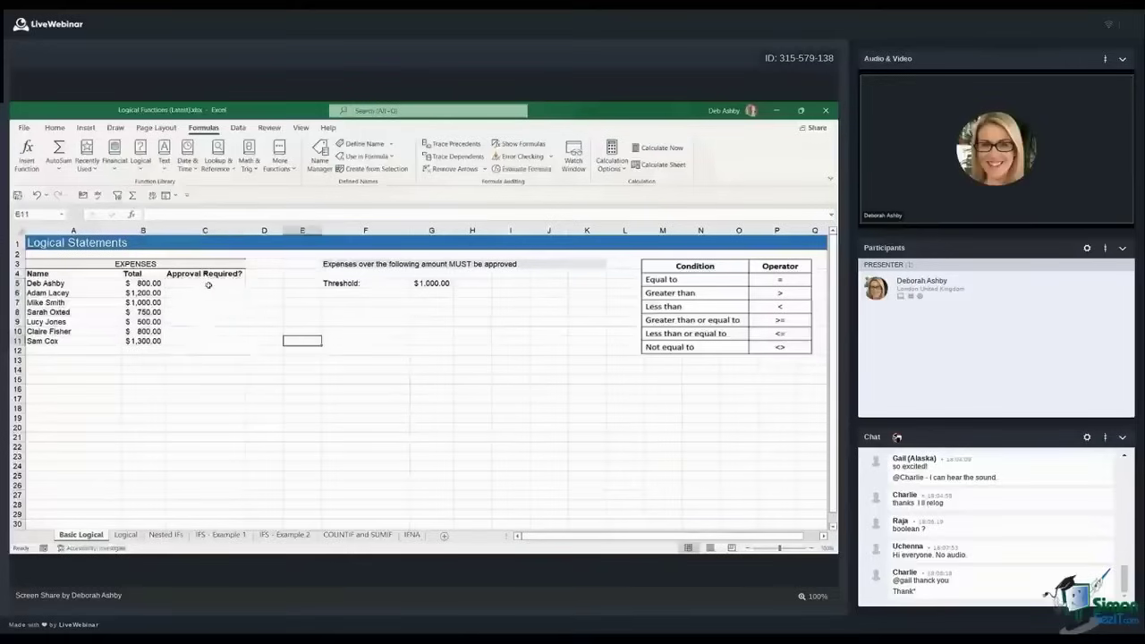
# Begin an IF function in C5, choosing IF from the suggested functions
pyautogui.click(209, 285)
pyautogui.write('=')
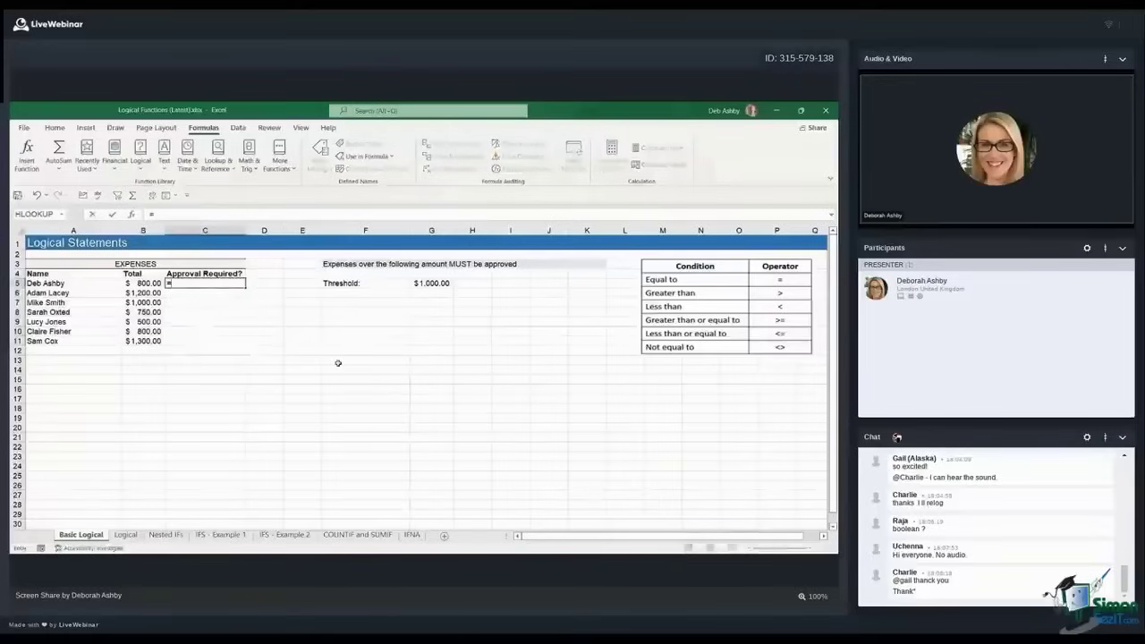
pyautogui.write('IF')
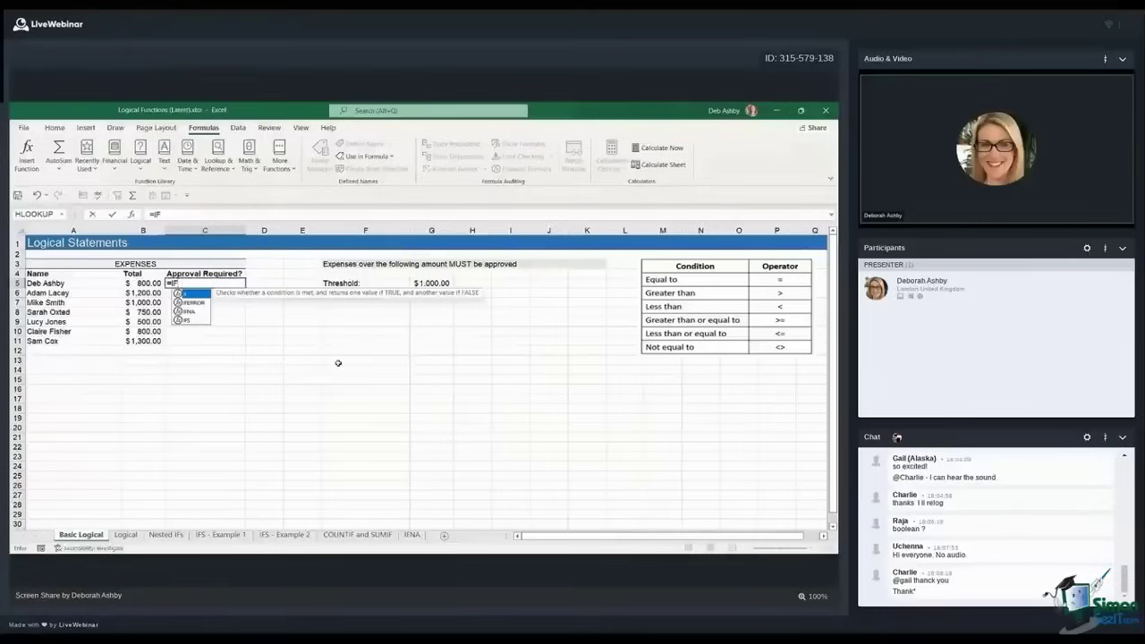
pyautogui.press('Down')
pyautogui.press('Down')
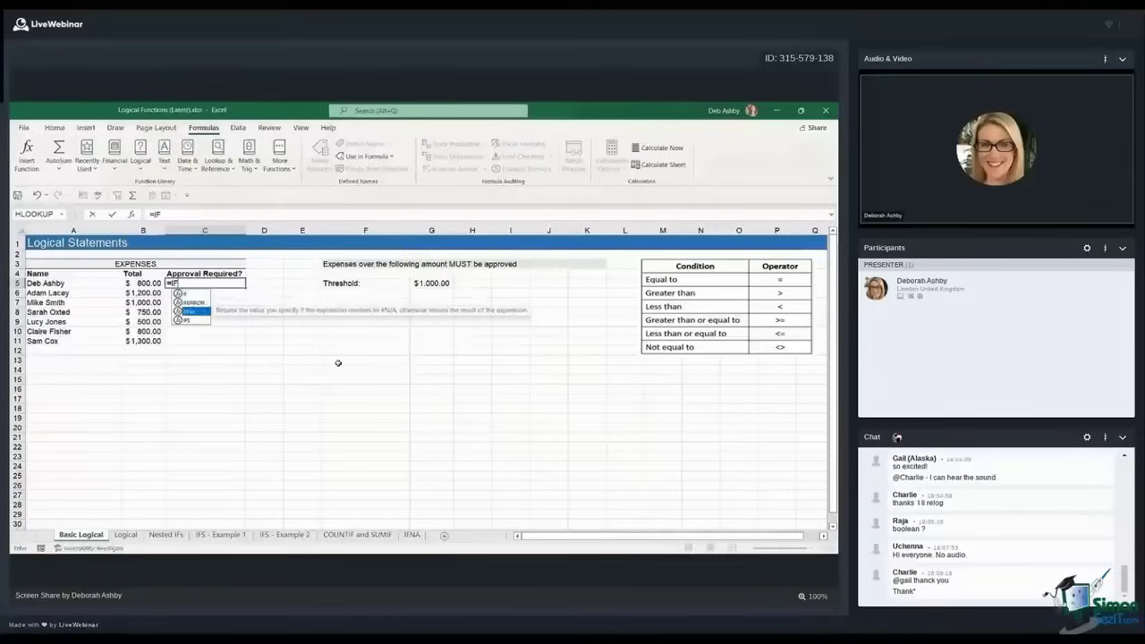
pyautogui.press('Up')
pyautogui.press('Up')
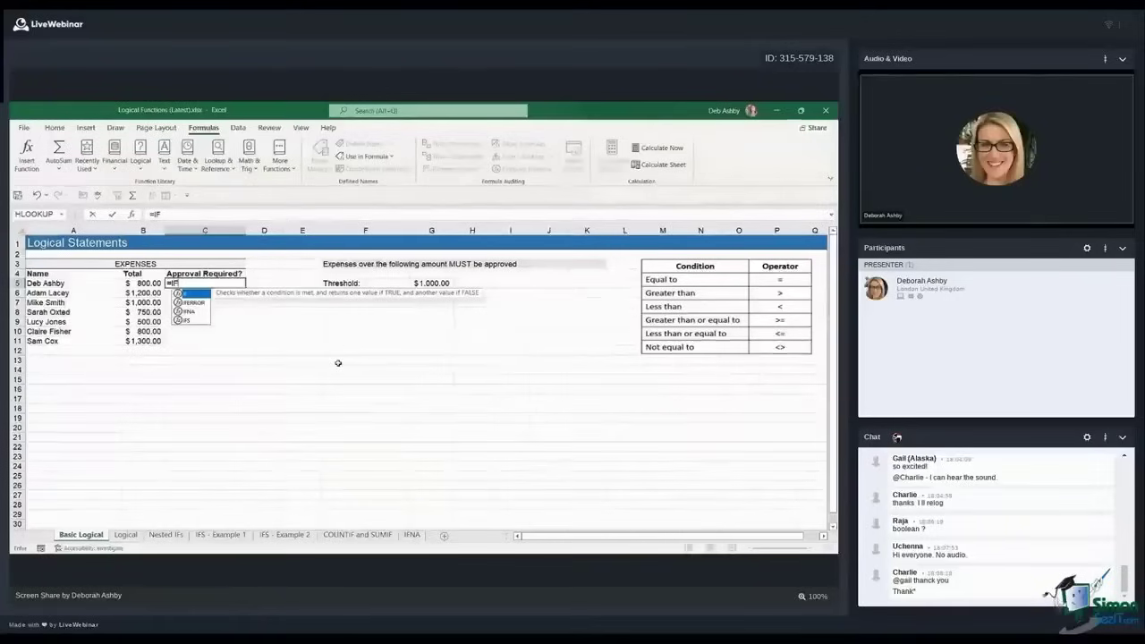
pyautogui.press('Tab')
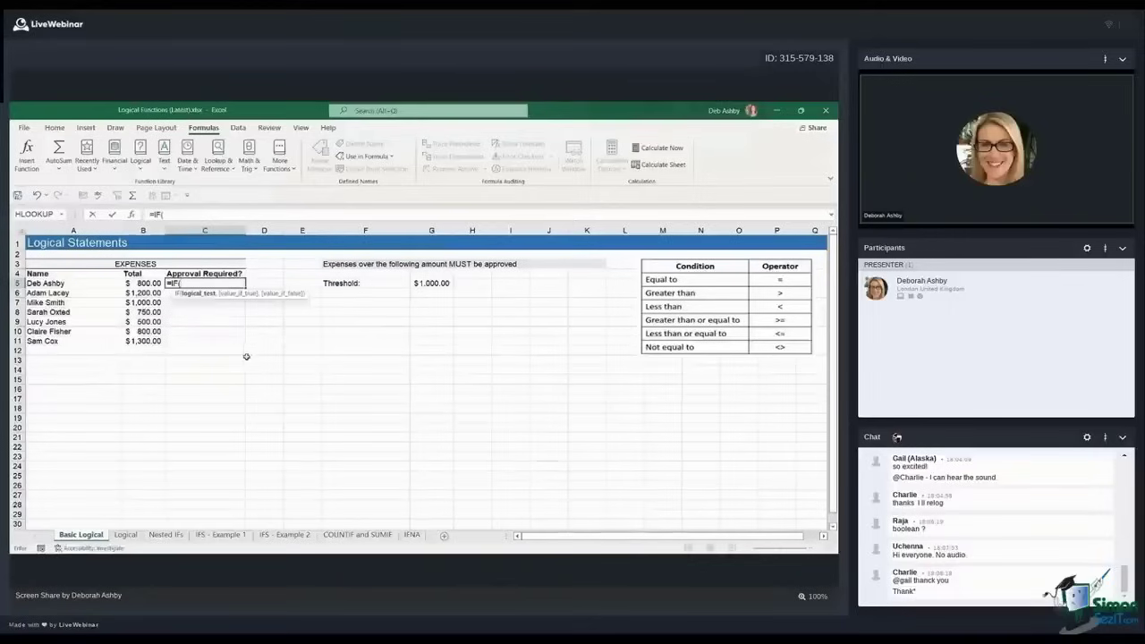
# Give the IF function in C5 the logical test B5>=$G$5, with an absolute reference to the threshold
pyautogui.click(138, 283)
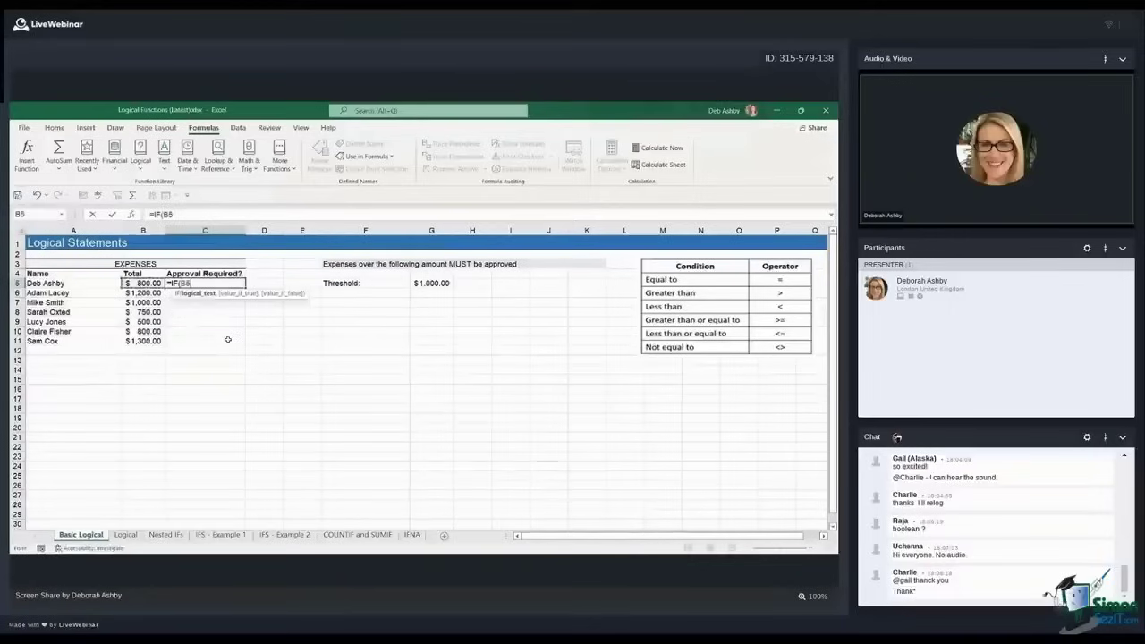
pyautogui.write('>=')
pyautogui.click(421, 284)
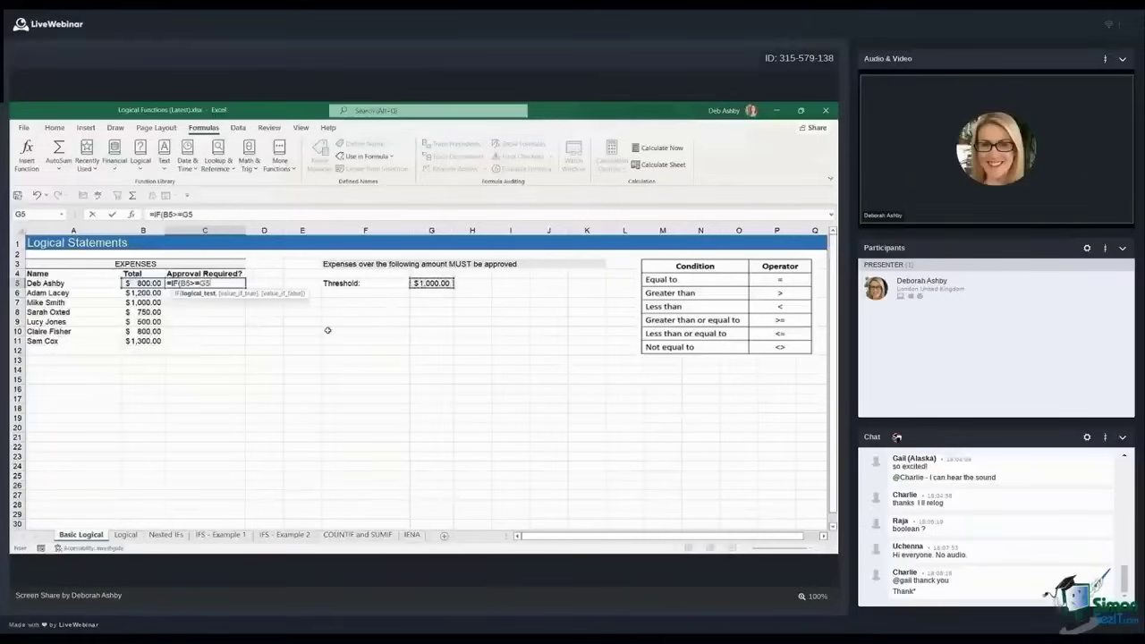
pyautogui.press('F4')
pyautogui.write(',')
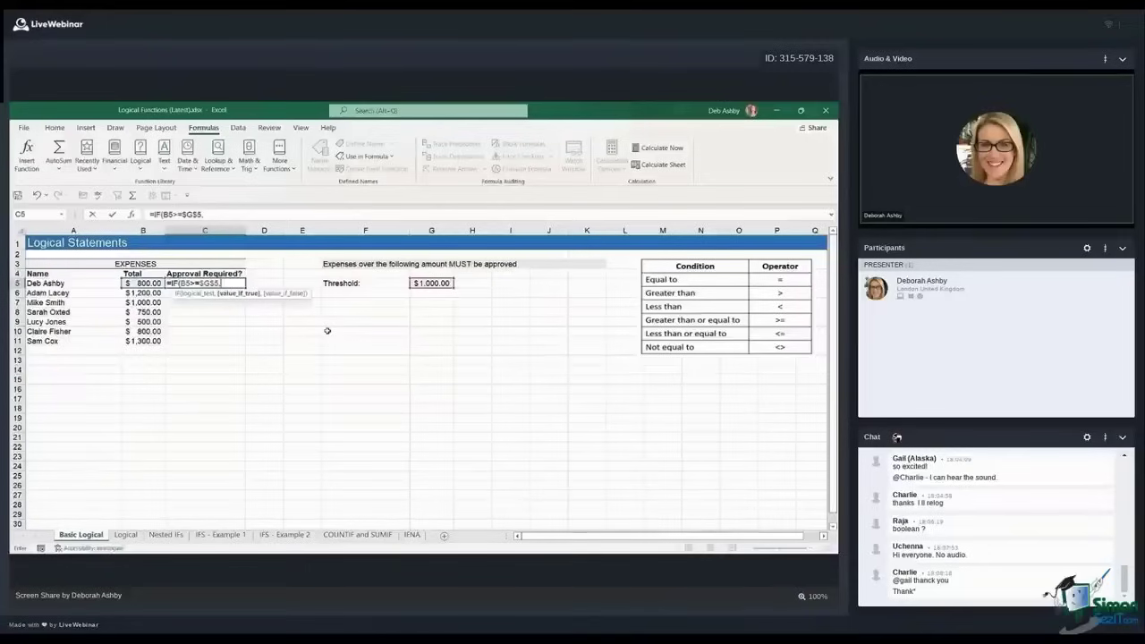
# Complete the IF formula in C5 with "Approval" as the value if true and "OK" as the value if false
pyautogui.write('"Approval"')
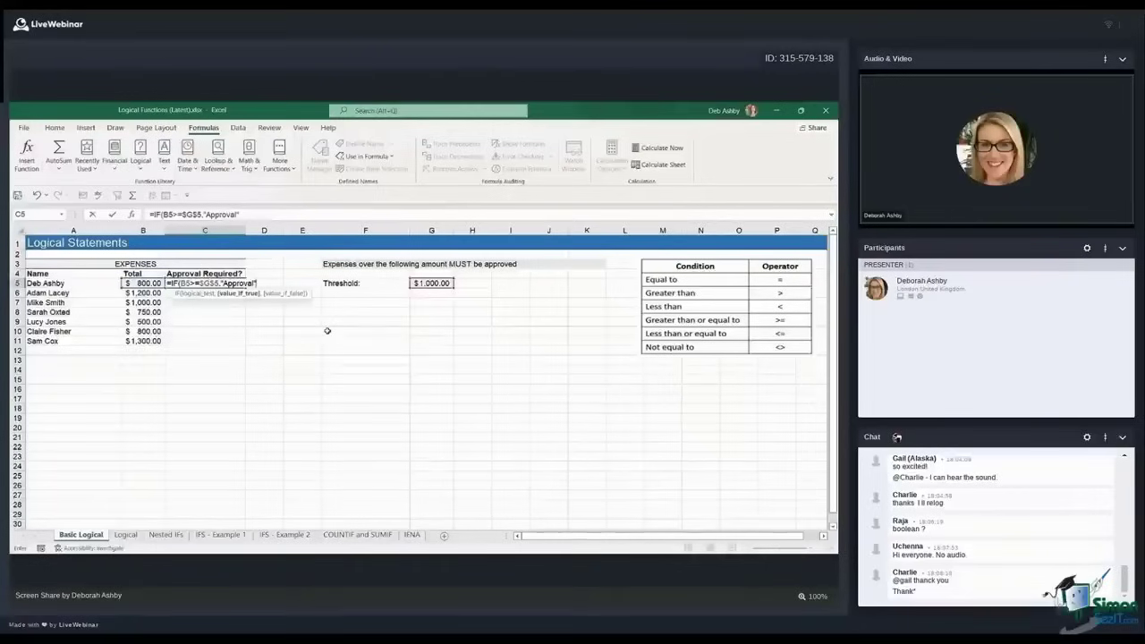
pyautogui.write(',')
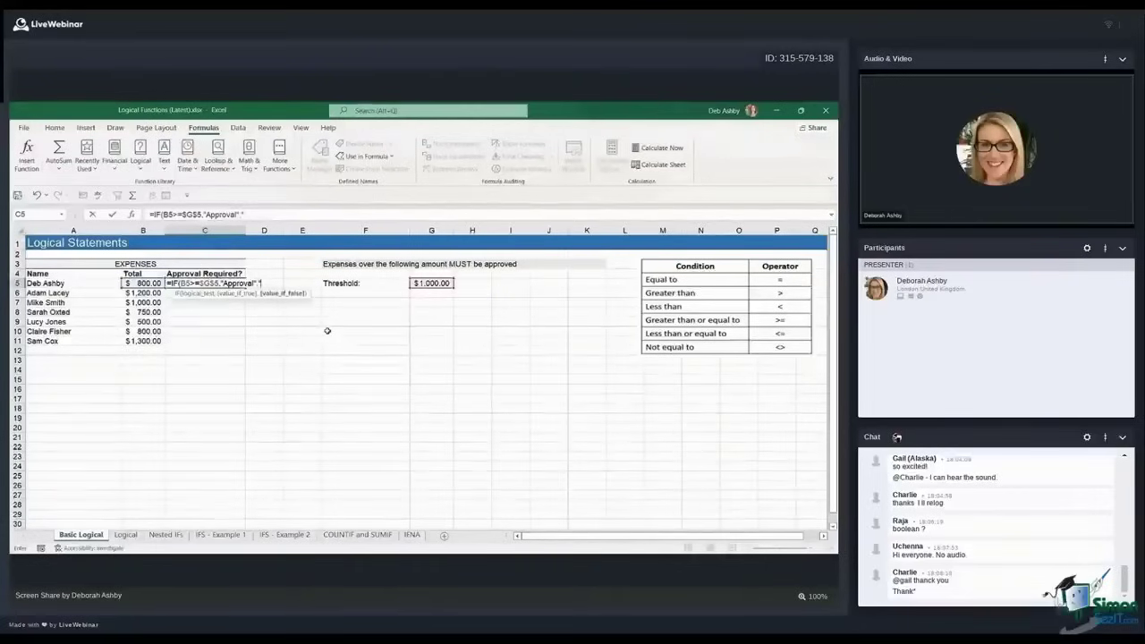
pyautogui.write('"OK"')
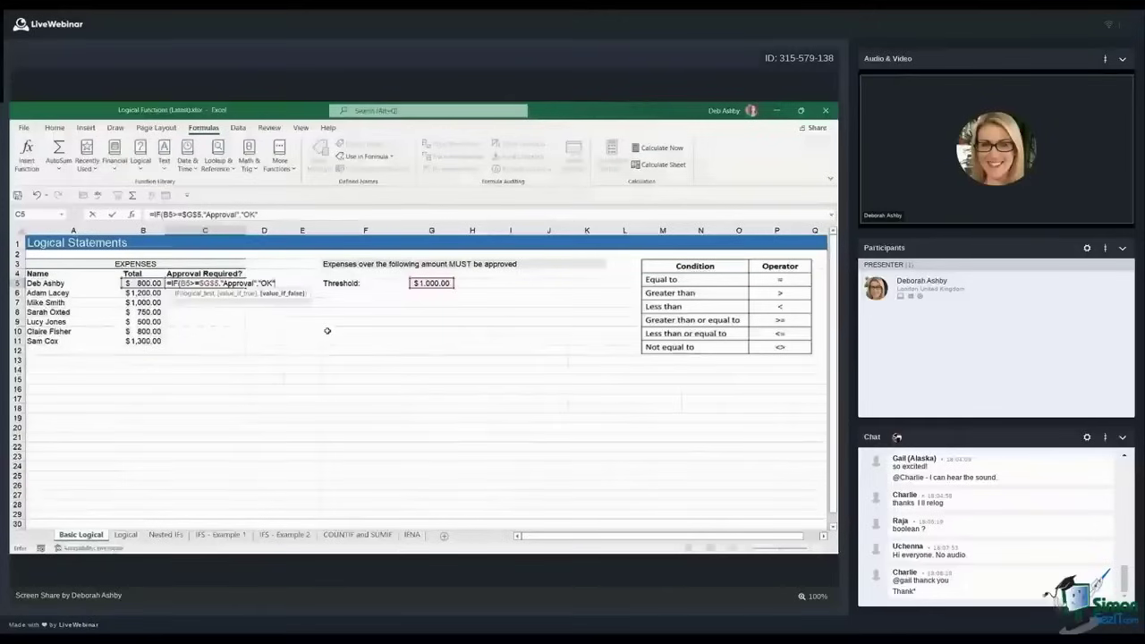
pyautogui.write(')')
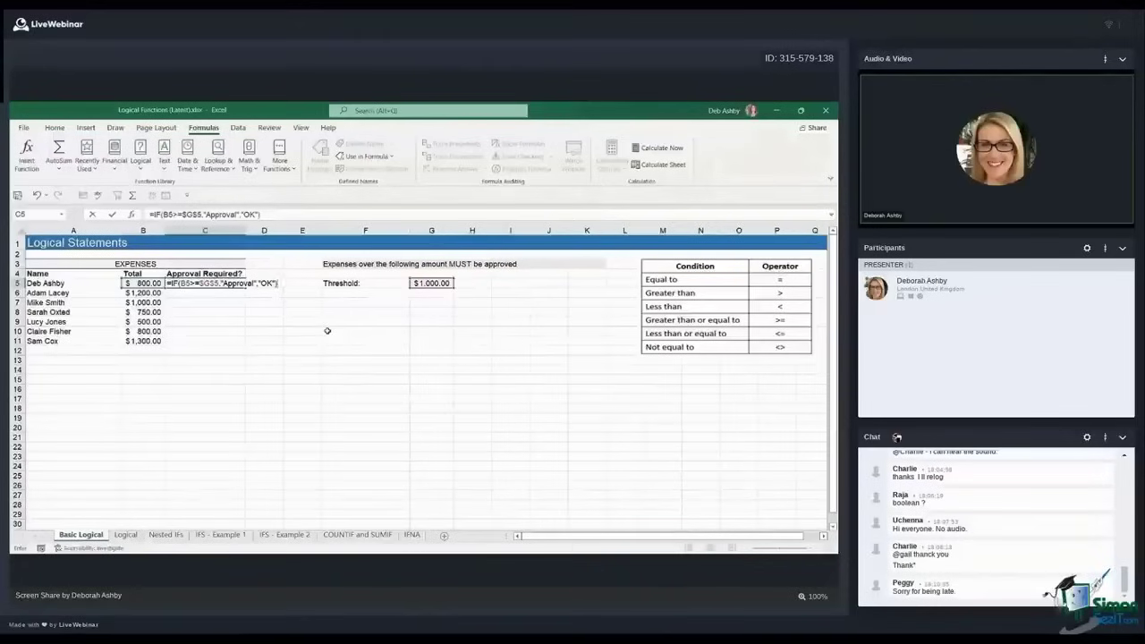
pyautogui.hotkey('ctrl', 'Return')
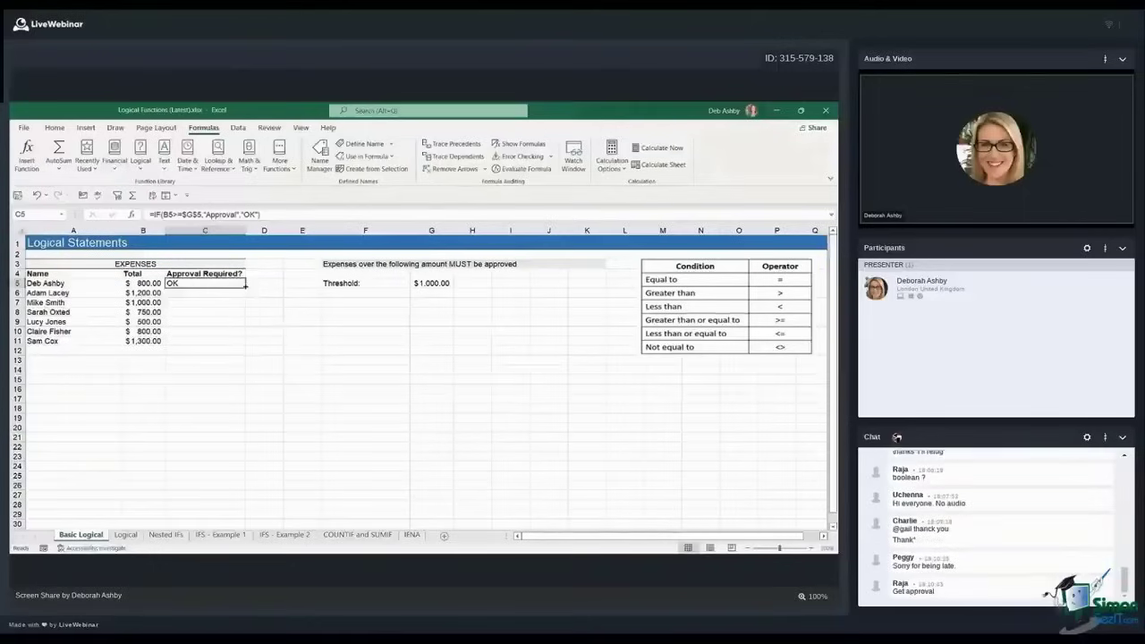
# Fill the IF formula from C5 down through C11 and deselect the range
pyautogui.moveTo(192, 282); pyautogui.dragTo(193, 339)
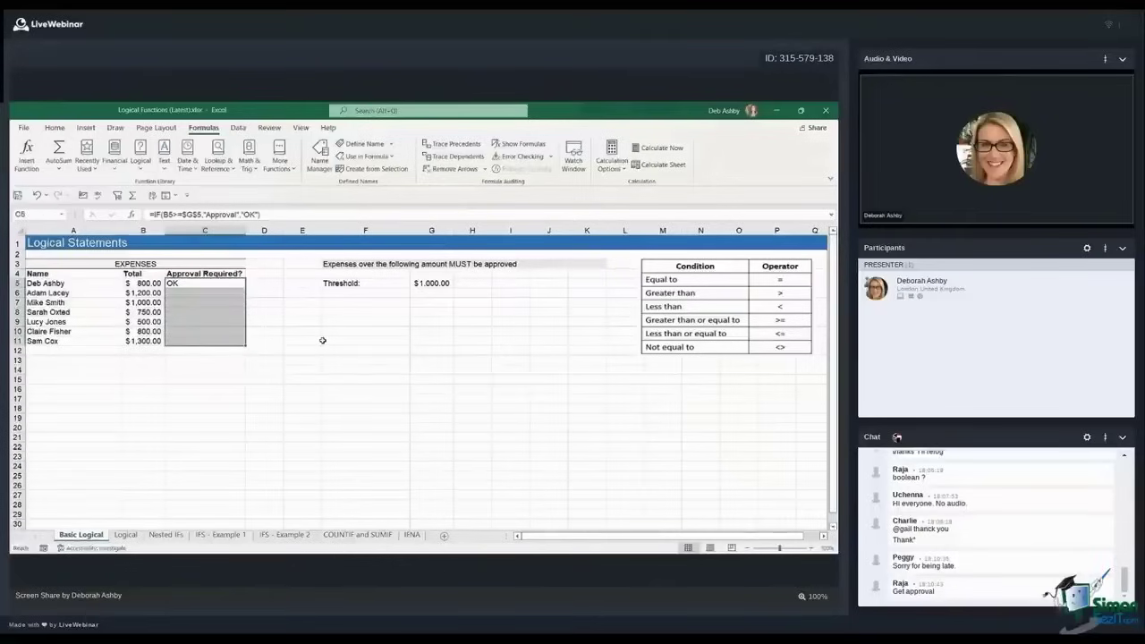
pyautogui.hotkey('ctrl', 'd')
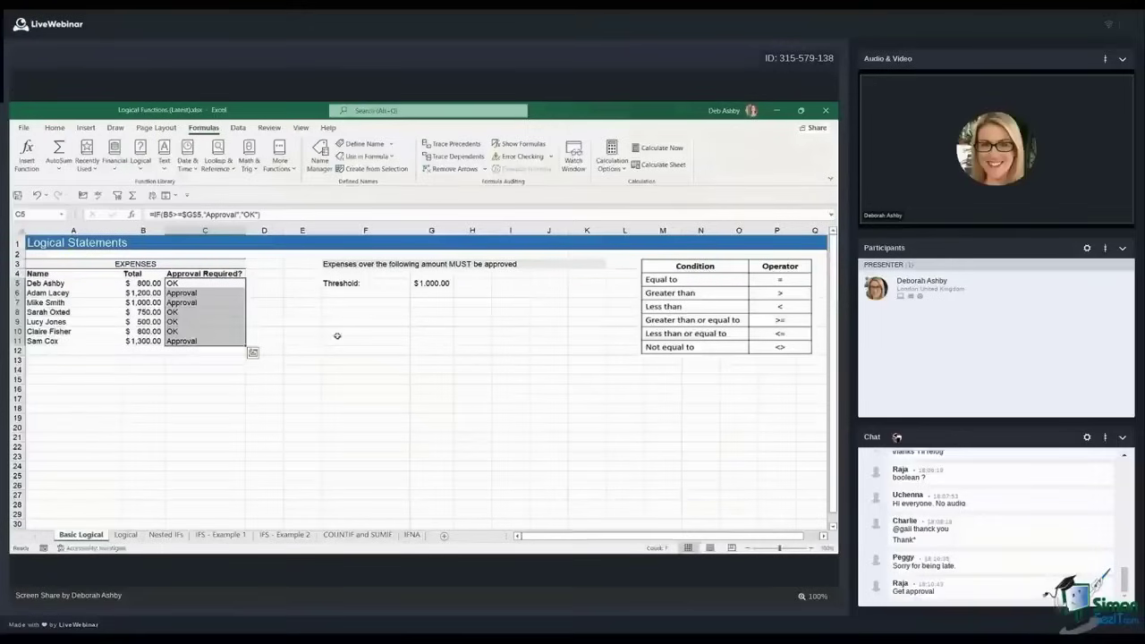
pyautogui.click(331, 336)
pyautogui.click(342, 348)
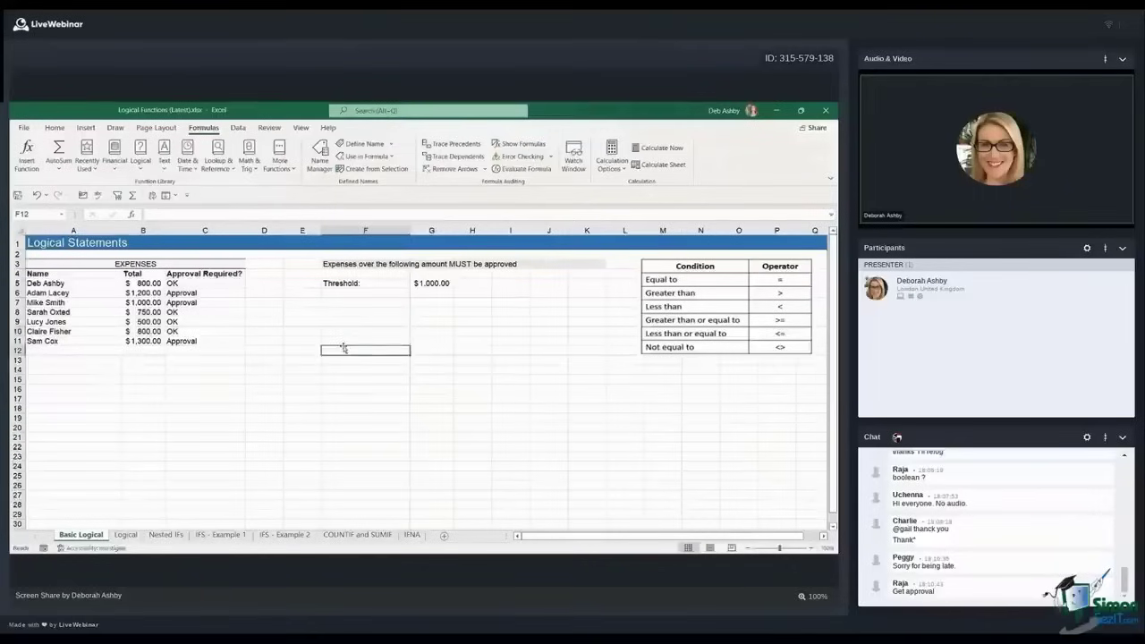
pyautogui.click(349, 332)
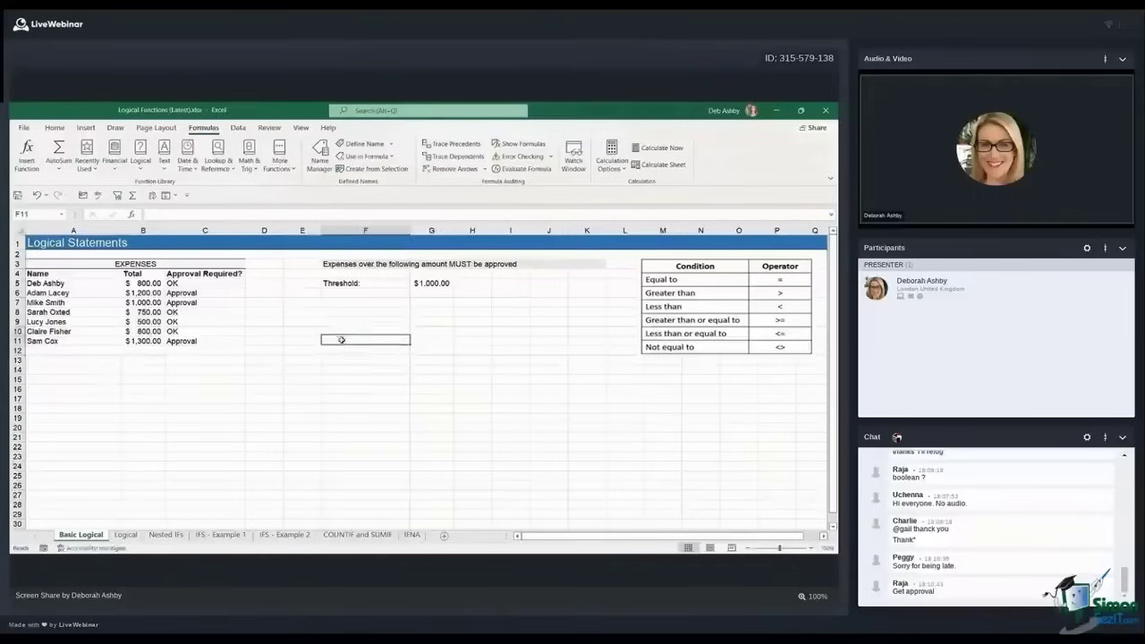
pyautogui.click(341, 341)
pyautogui.click(335, 351)
pyautogui.click(338, 361)
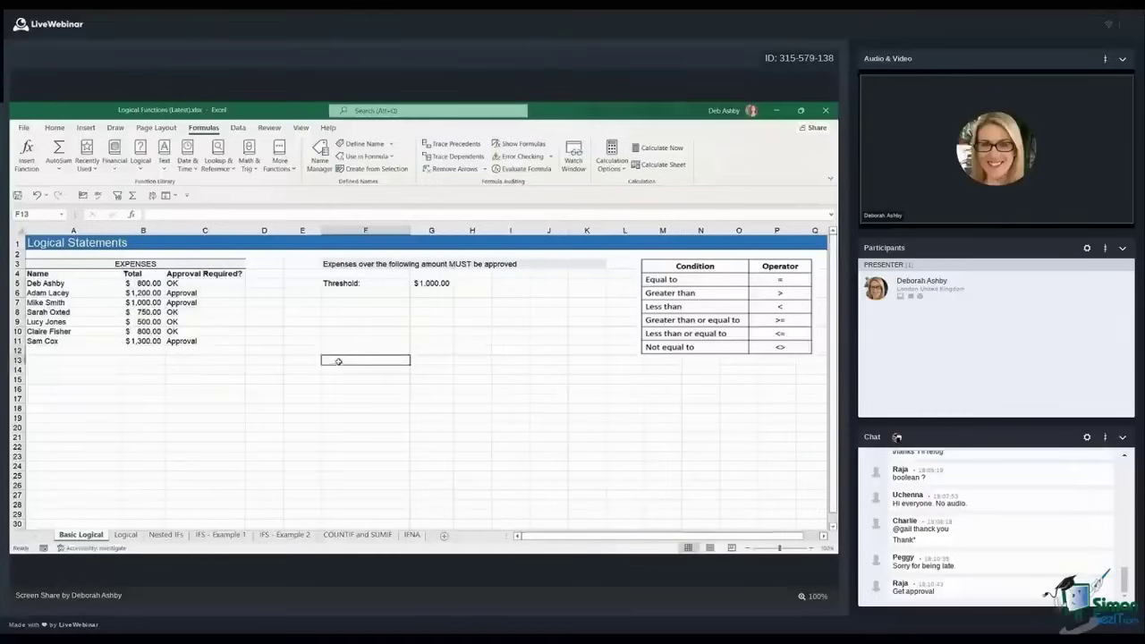
pyautogui.click(335, 369)
pyautogui.click(344, 333)
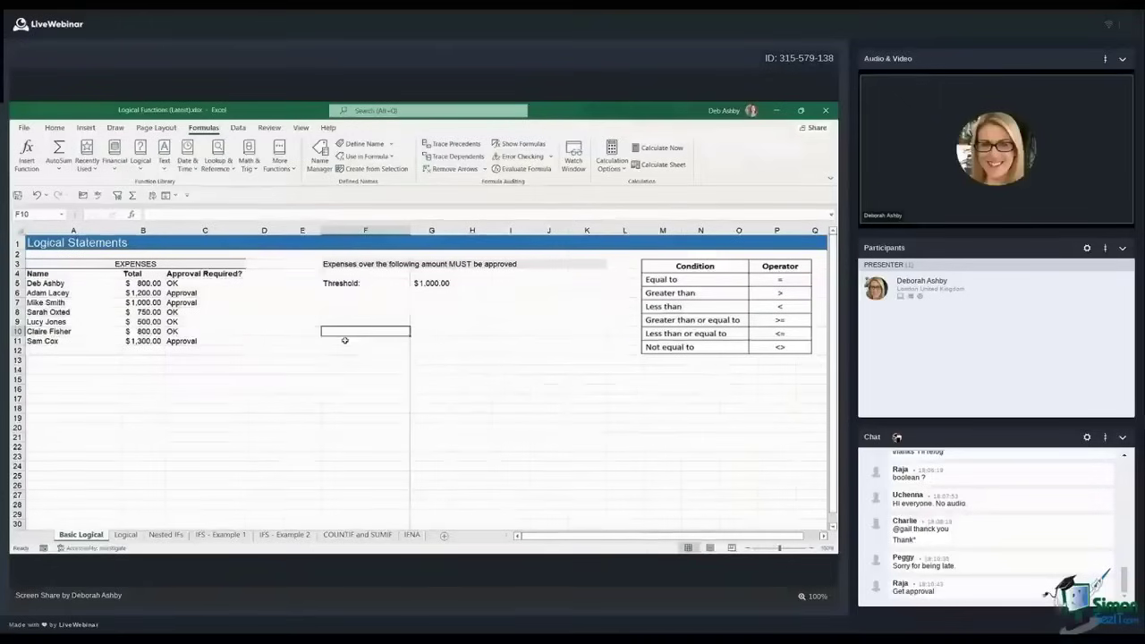
pyautogui.click(344, 341)
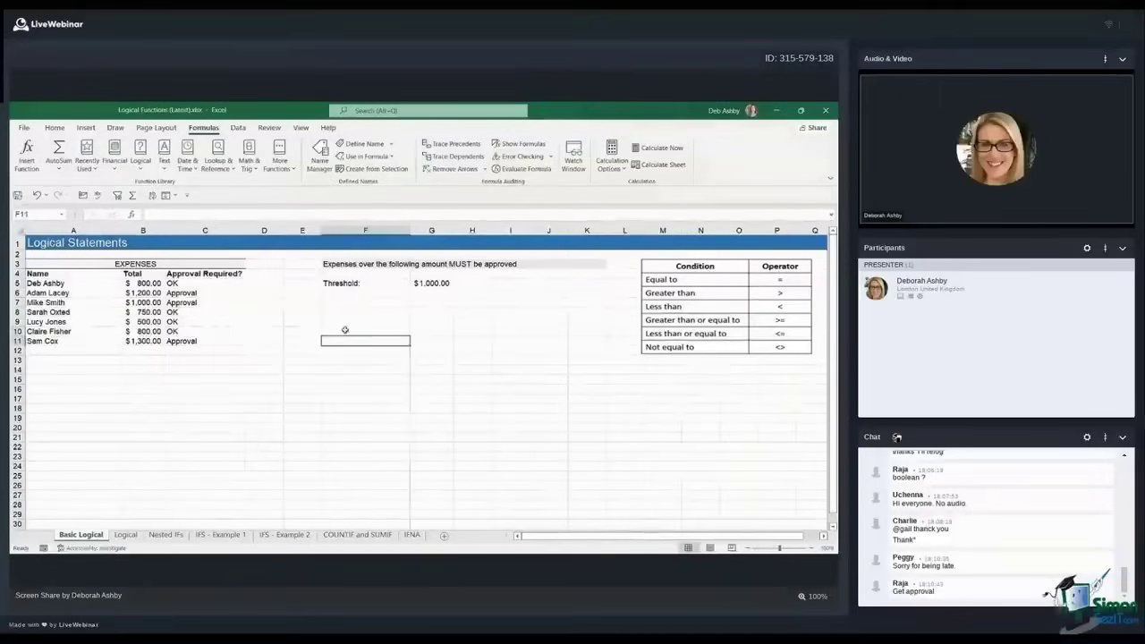
pyautogui.click(342, 331)
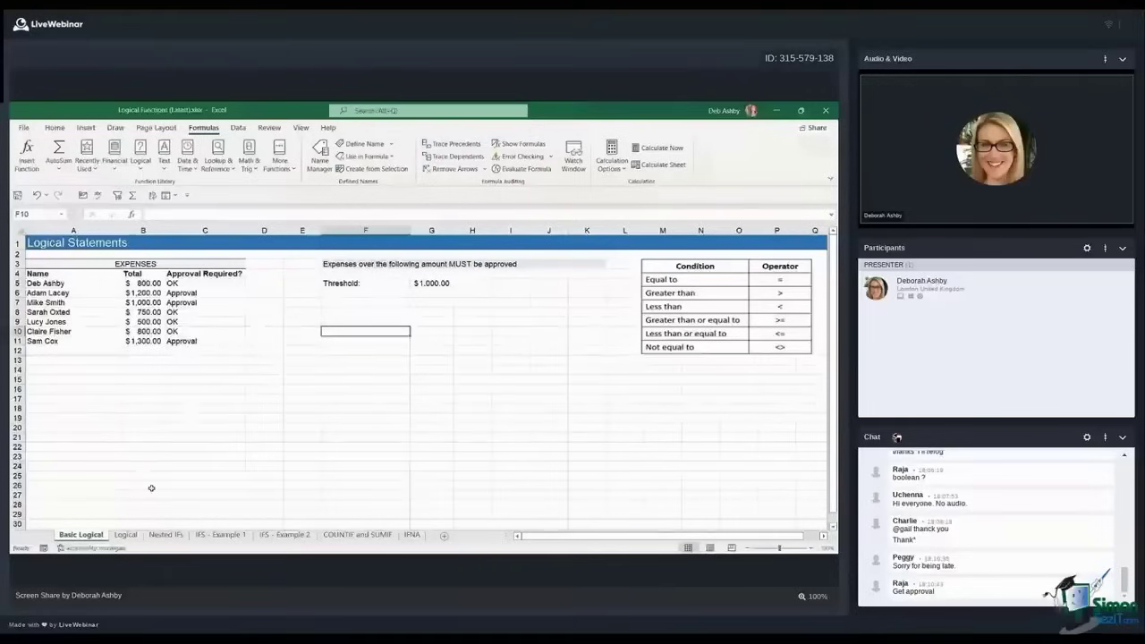
# Switch to the Logical sheet and examine the product, weight and price columns of the IF - Example 2 table
pyautogui.click(127, 535)
pyautogui.click(615, 302)
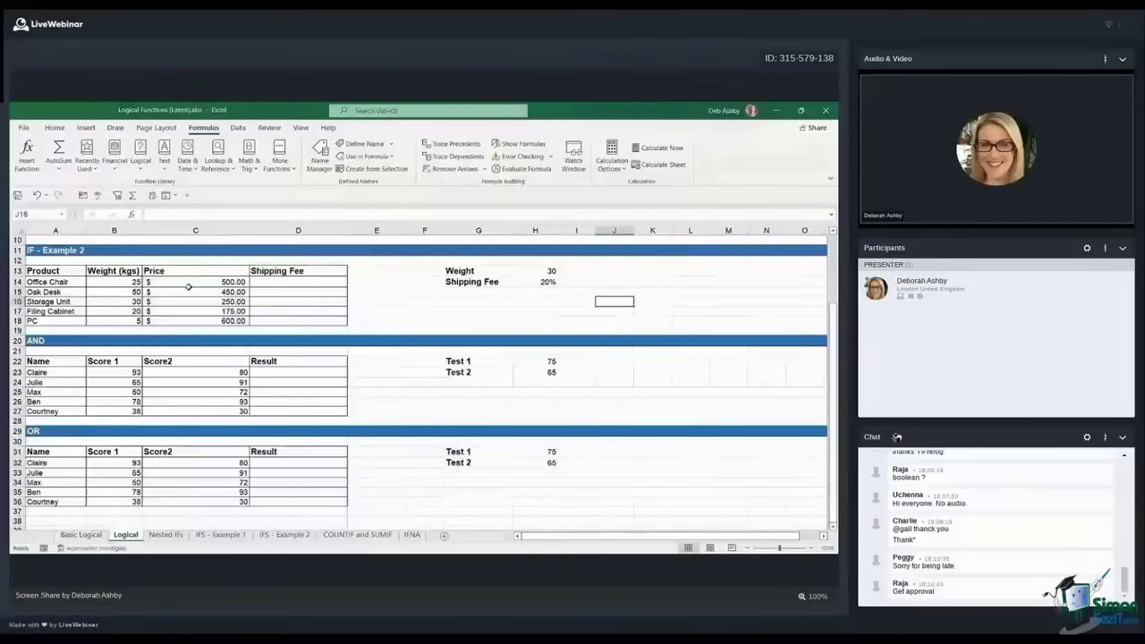
pyautogui.click(288, 286)
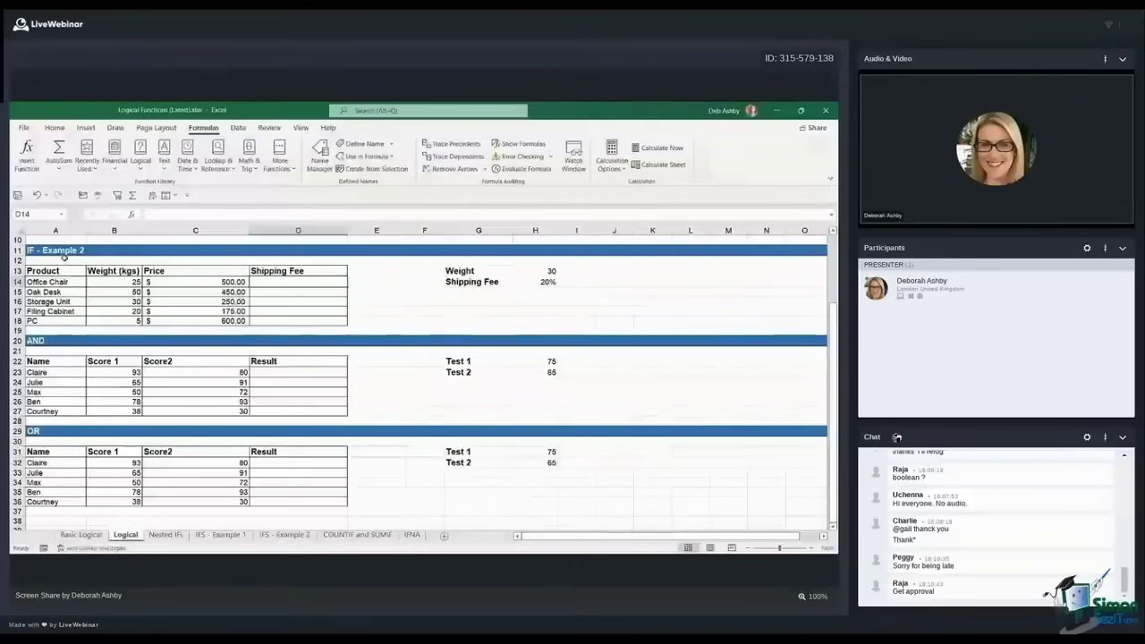
pyautogui.moveTo(53, 282); pyautogui.dragTo(60, 312)
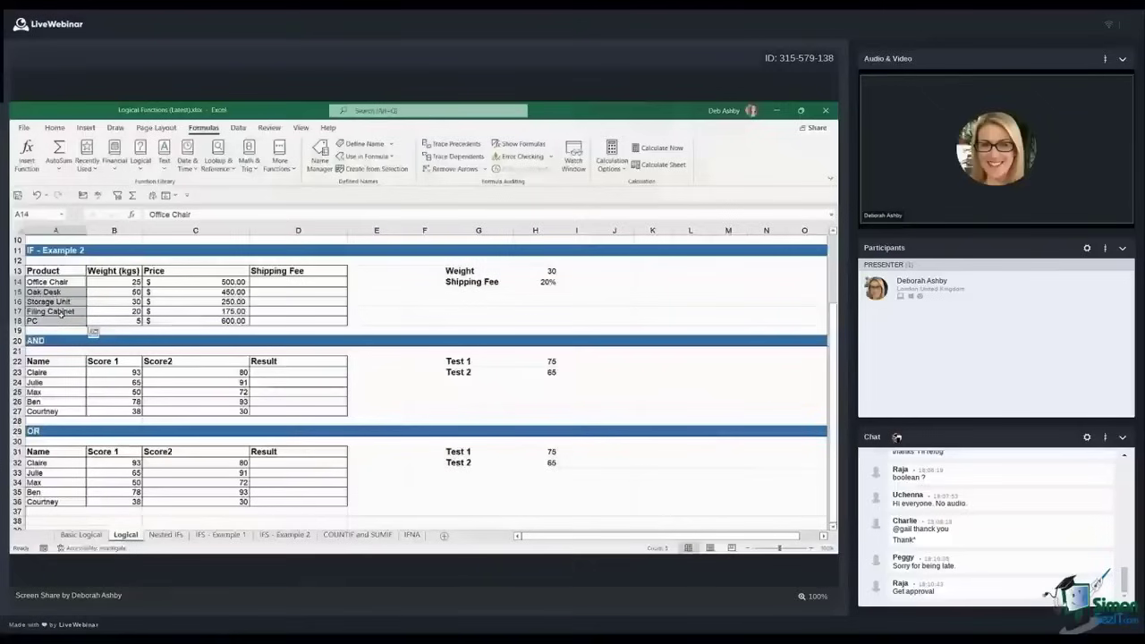
pyautogui.moveTo(124, 283); pyautogui.dragTo(126, 320)
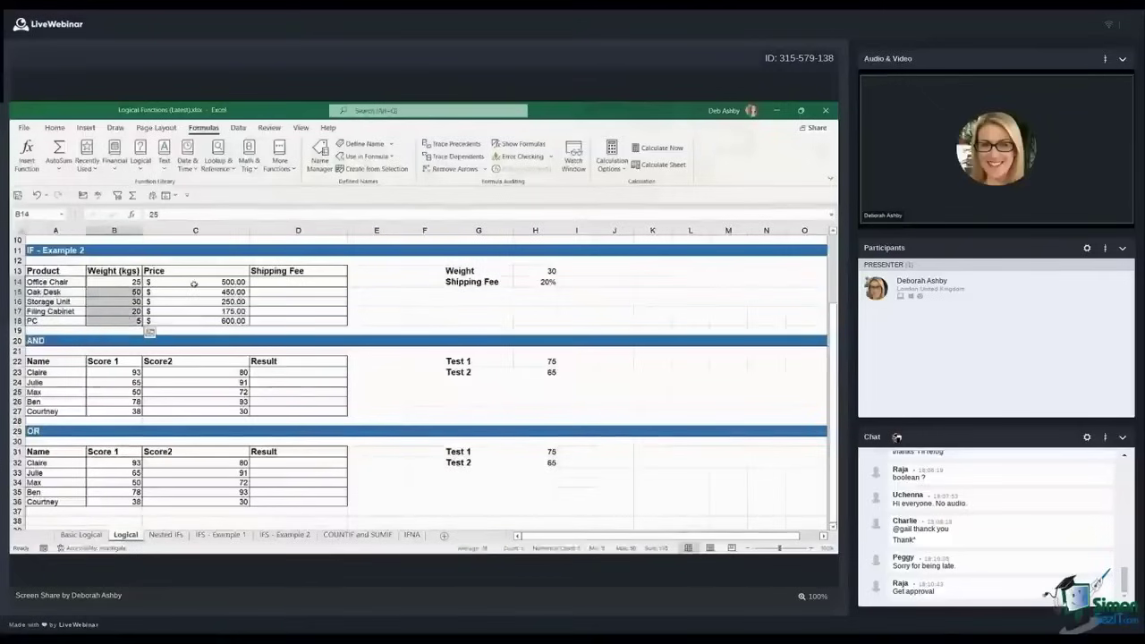
pyautogui.moveTo(193, 285); pyautogui.dragTo(193, 317)
# Examine the names, scores, empty result column and pass mark cell of IF - Example 1
pyautogui.scroll(3, 259, 309)
pyautogui.click(316, 292)
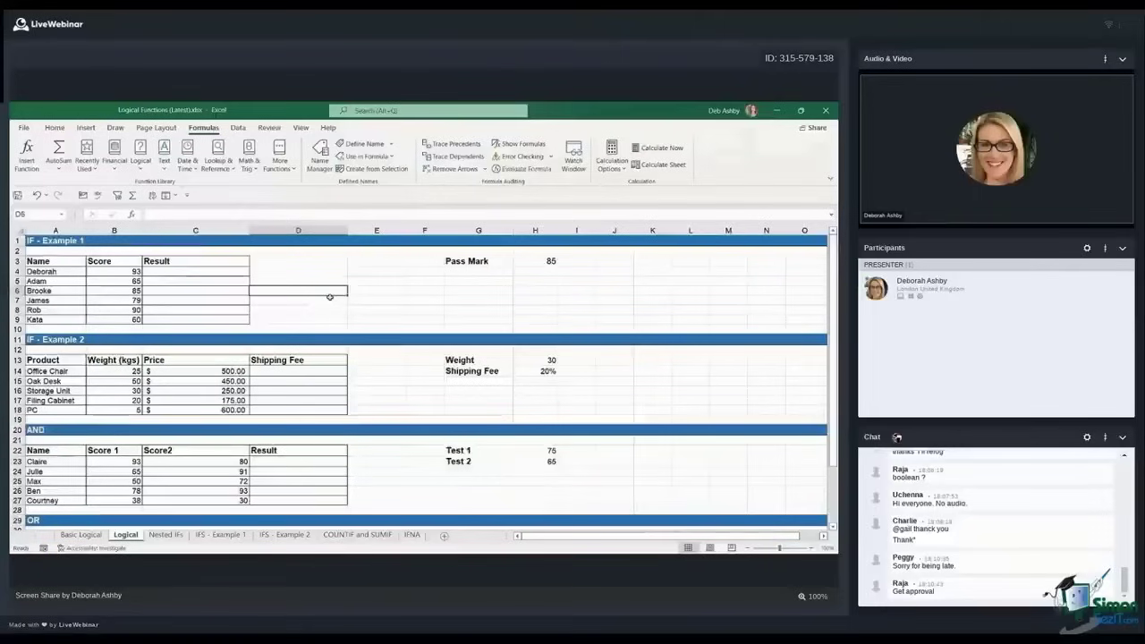
pyautogui.click(113, 271)
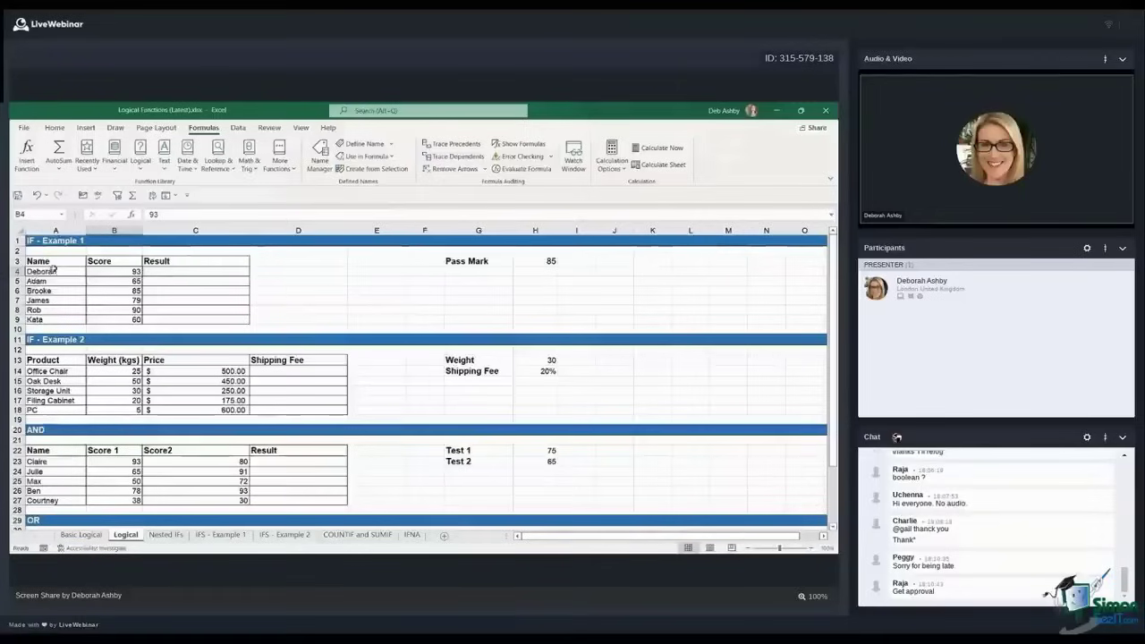
pyautogui.moveTo(51, 272); pyautogui.dragTo(54, 320)
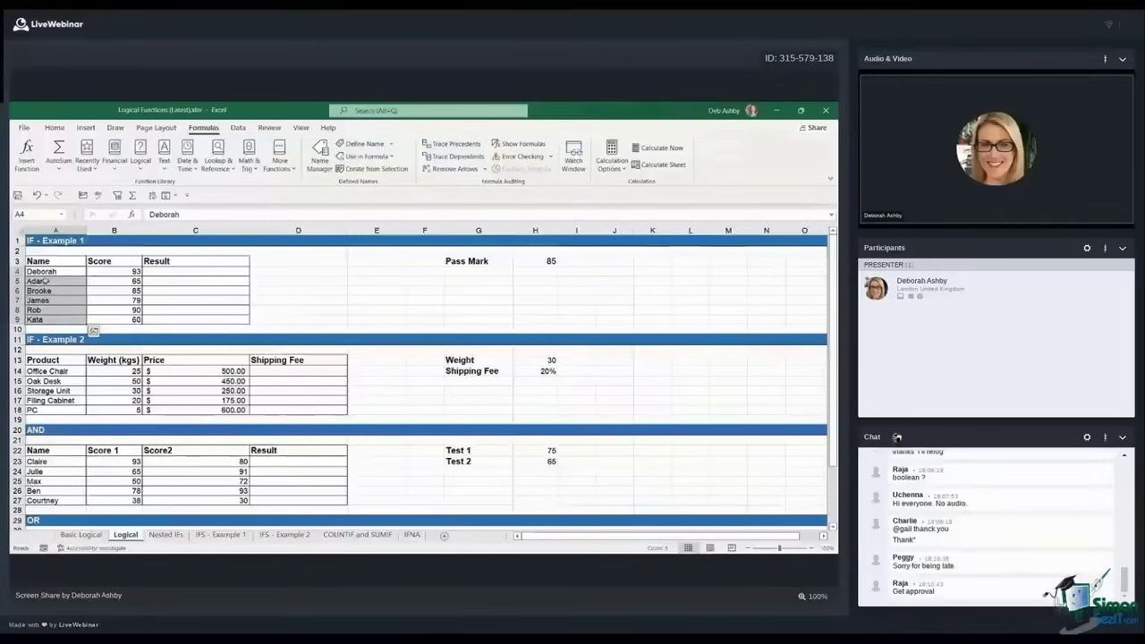
pyautogui.click(110, 271)
pyautogui.moveTo(110, 271); pyautogui.dragTo(116, 319)
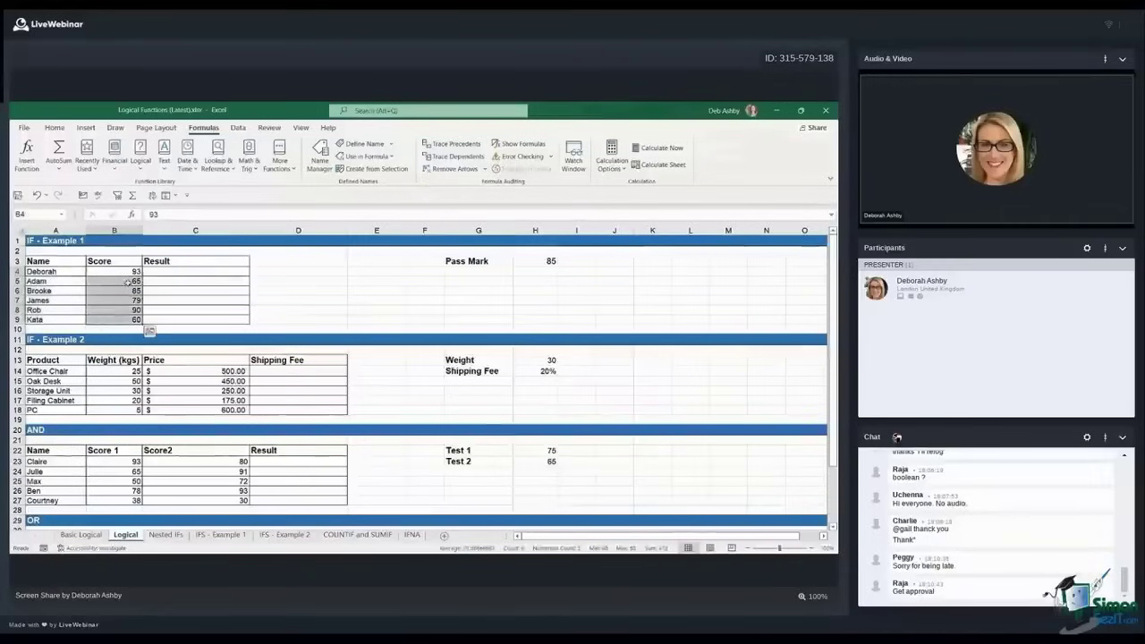
pyautogui.click(542, 261)
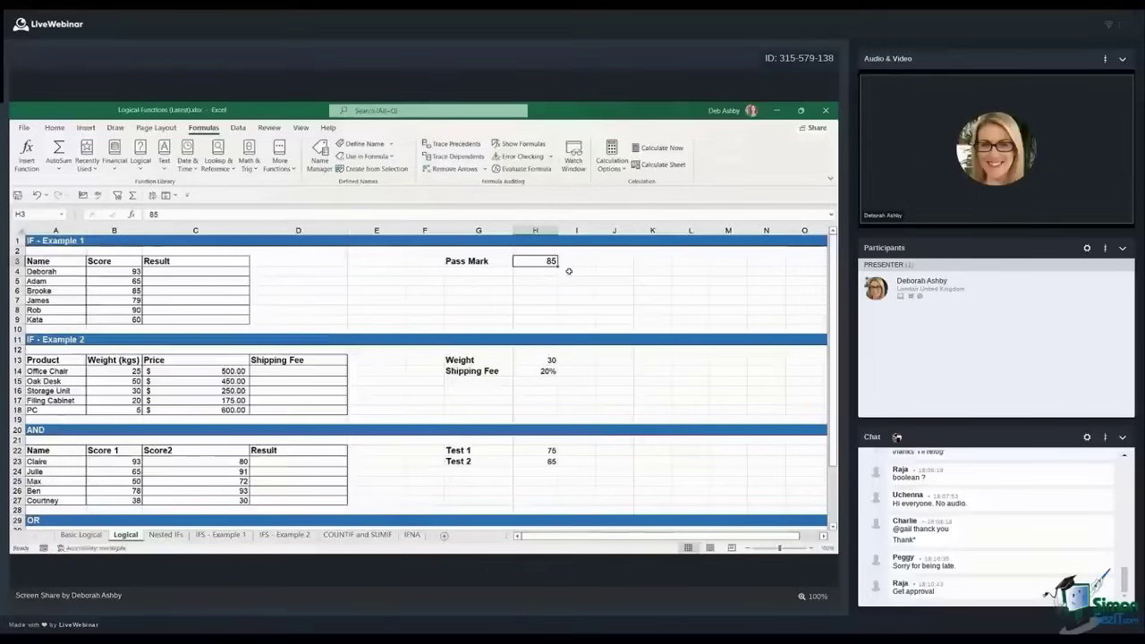
pyautogui.click(205, 271)
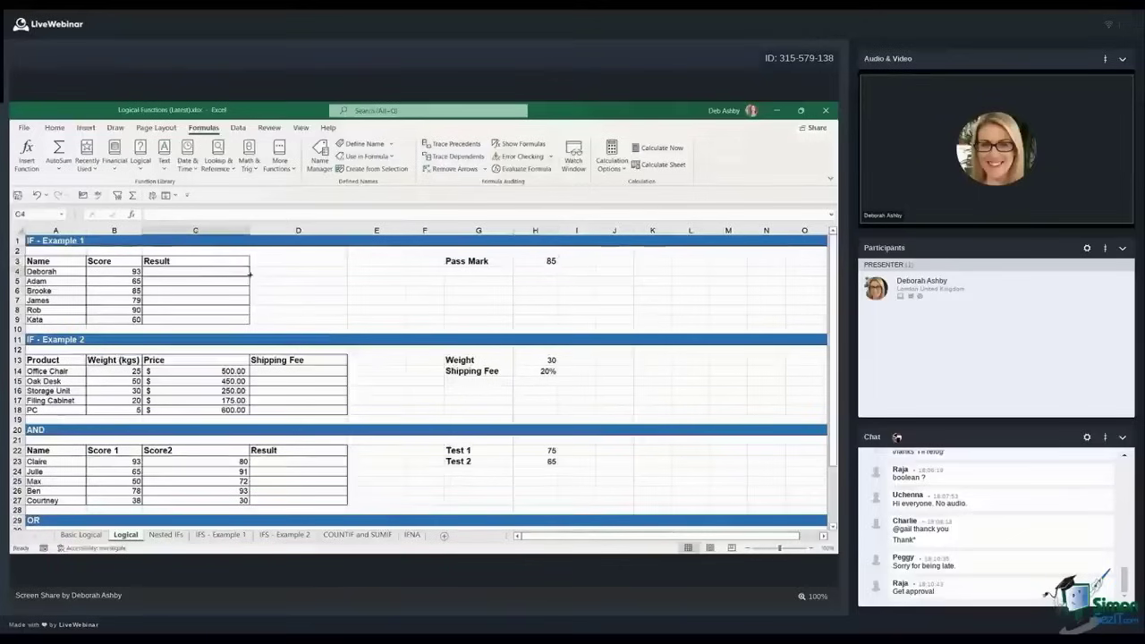
pyautogui.click(130, 271)
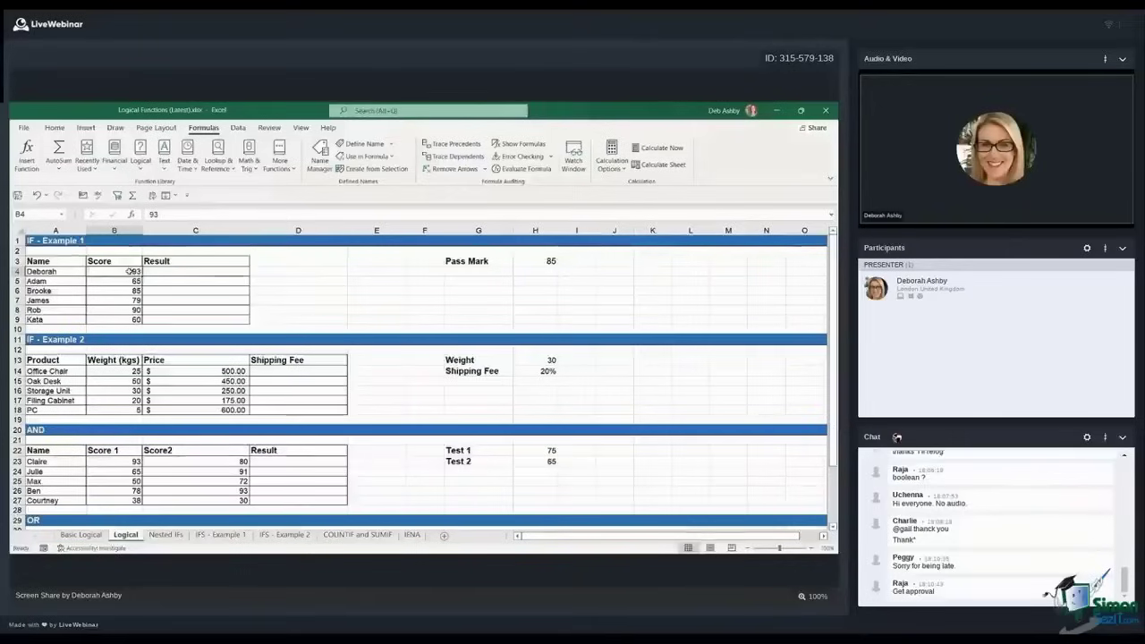
pyautogui.click(539, 264)
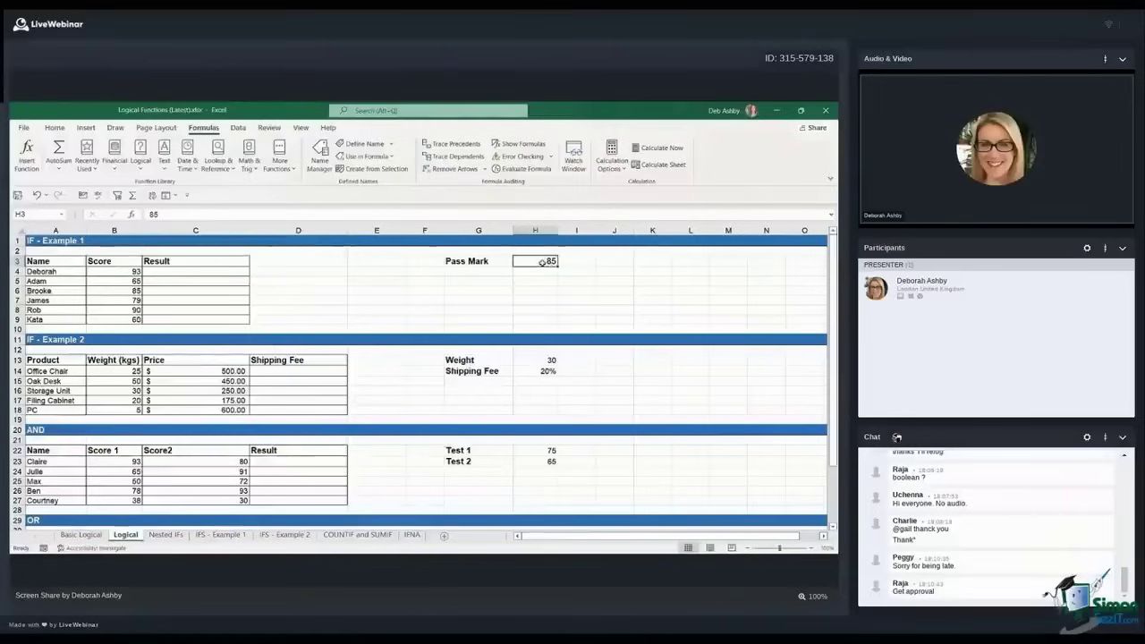
# Begin an IF function in C4 with the logical test B4>=$H$3, using an absolute reference to the pass mark
pyautogui.click(231, 270)
pyautogui.write('=IF')
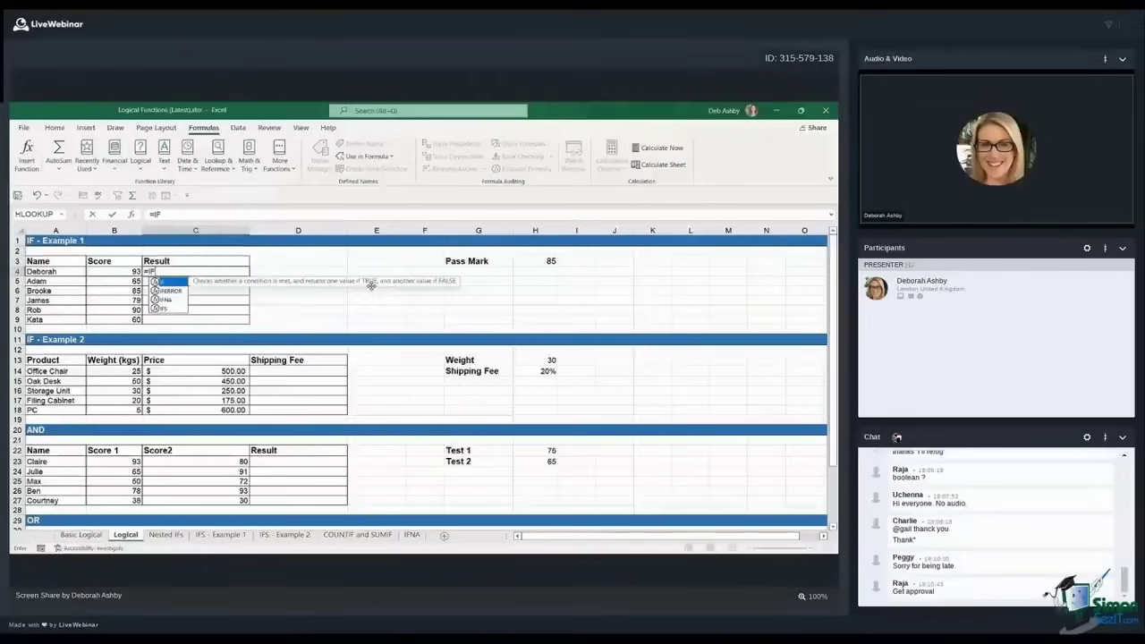
pyautogui.write('(')
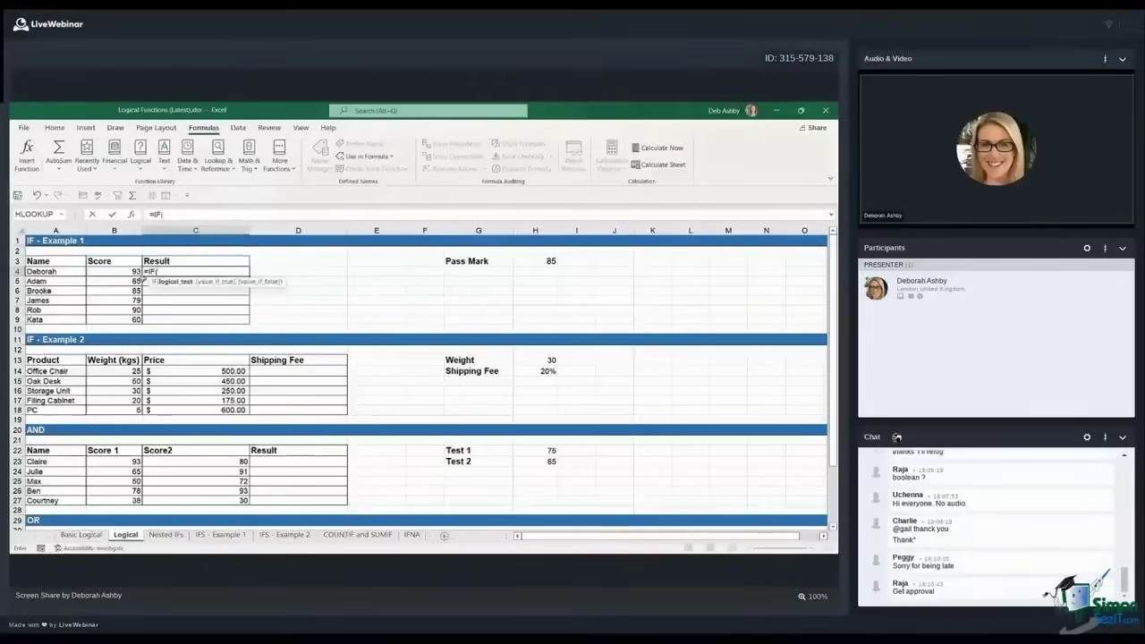
pyautogui.press('Left')
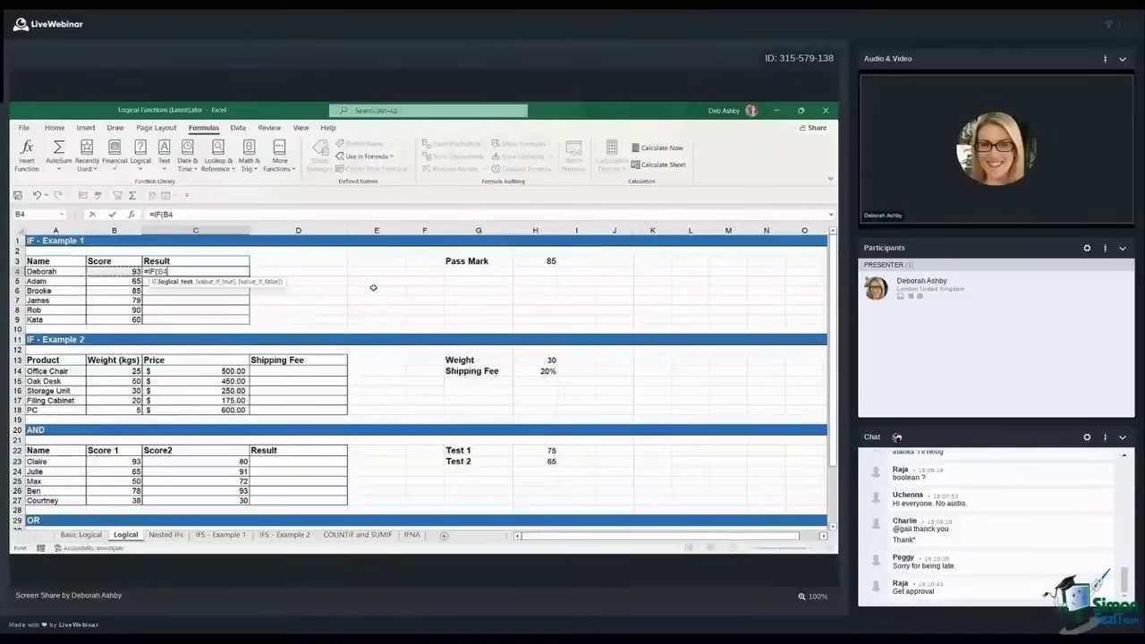
pyautogui.write('>=')
pyautogui.click(527, 260)
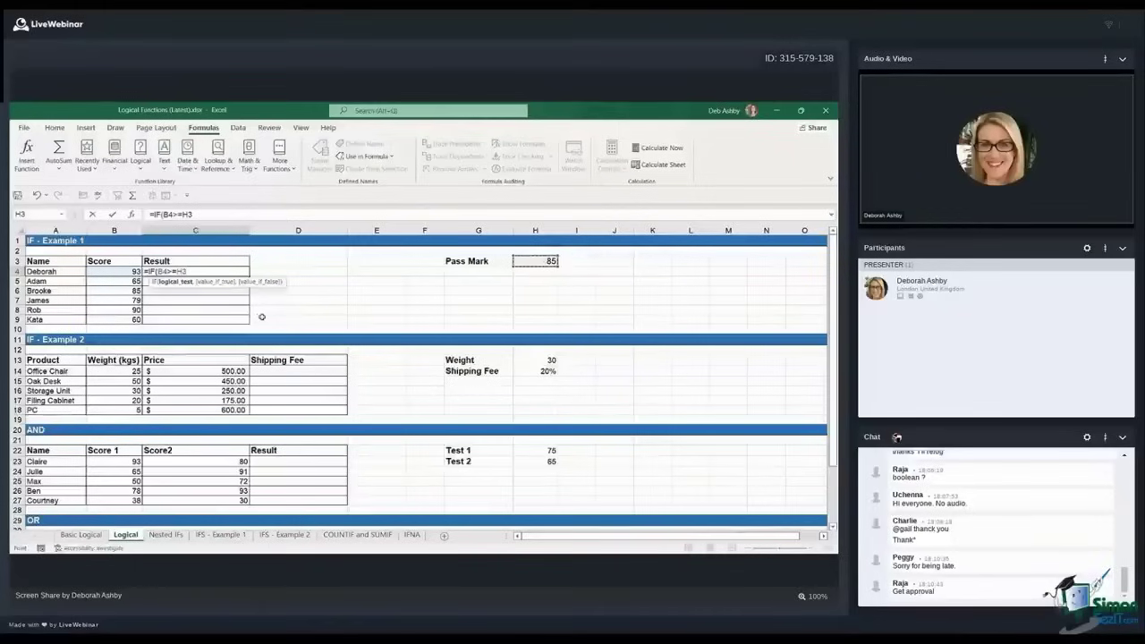
pyautogui.press('F4')
pyautogui.write(',')
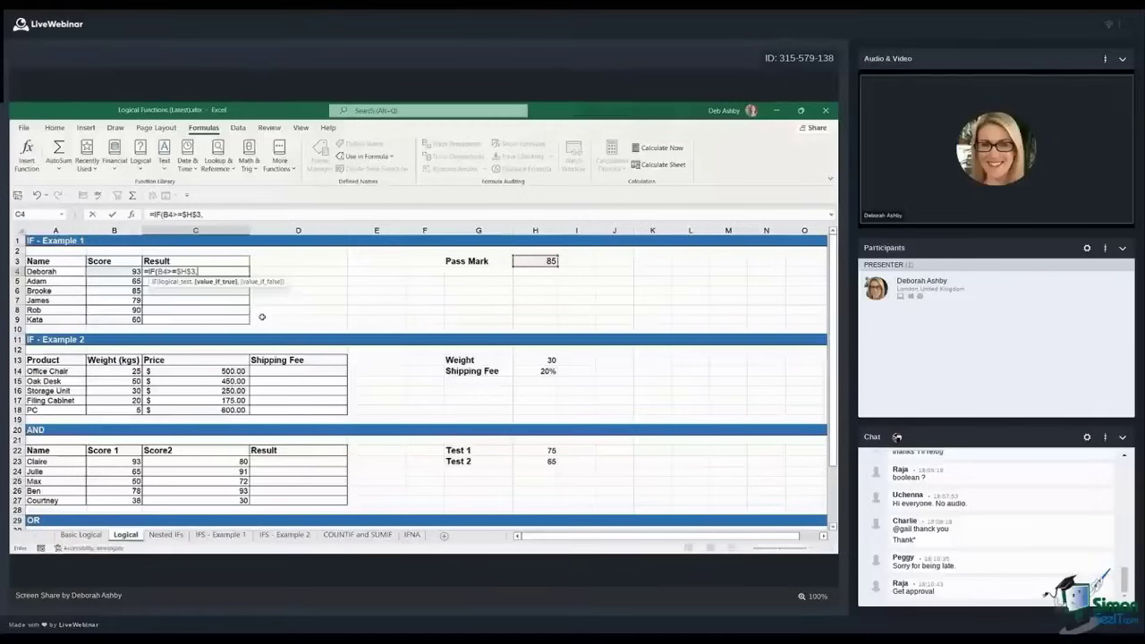
# Complete the IF formula in C4 with "Pass" as the value if true and "Fail" as the value if false
pyautogui.write('"pass')
pyautogui.press('BackSpace')
pyautogui.press('BackSpace')
pyautogui.press('BackSpace')
pyautogui.press('BackSpace')
pyautogui.press('BackSpace')
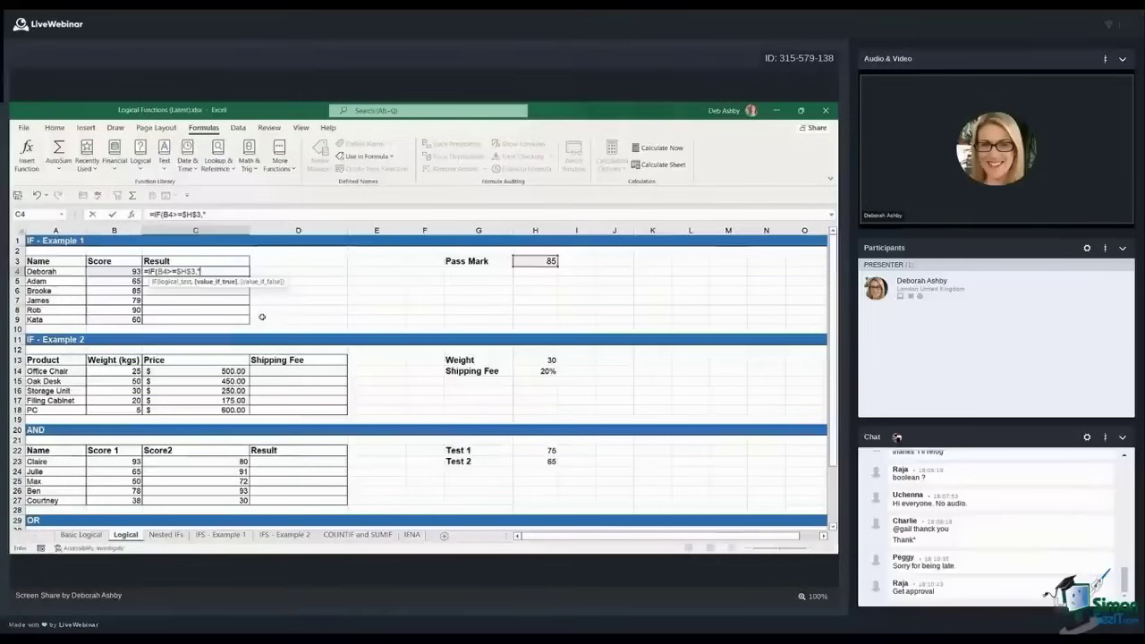
pyautogui.write('Pass",')
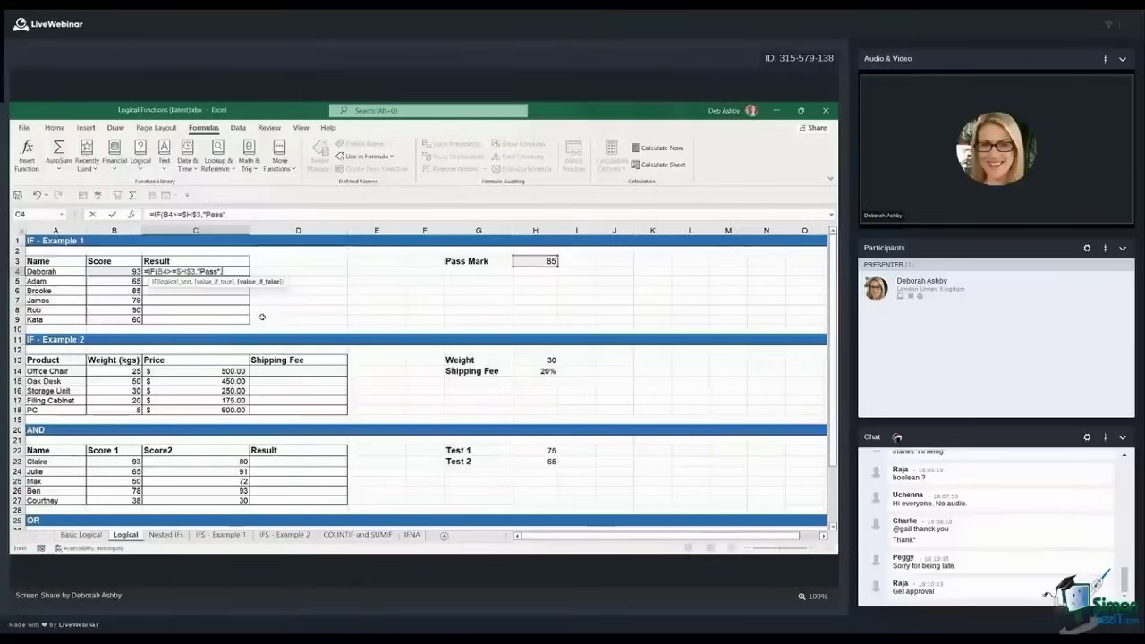
pyautogui.write('"Fail"')
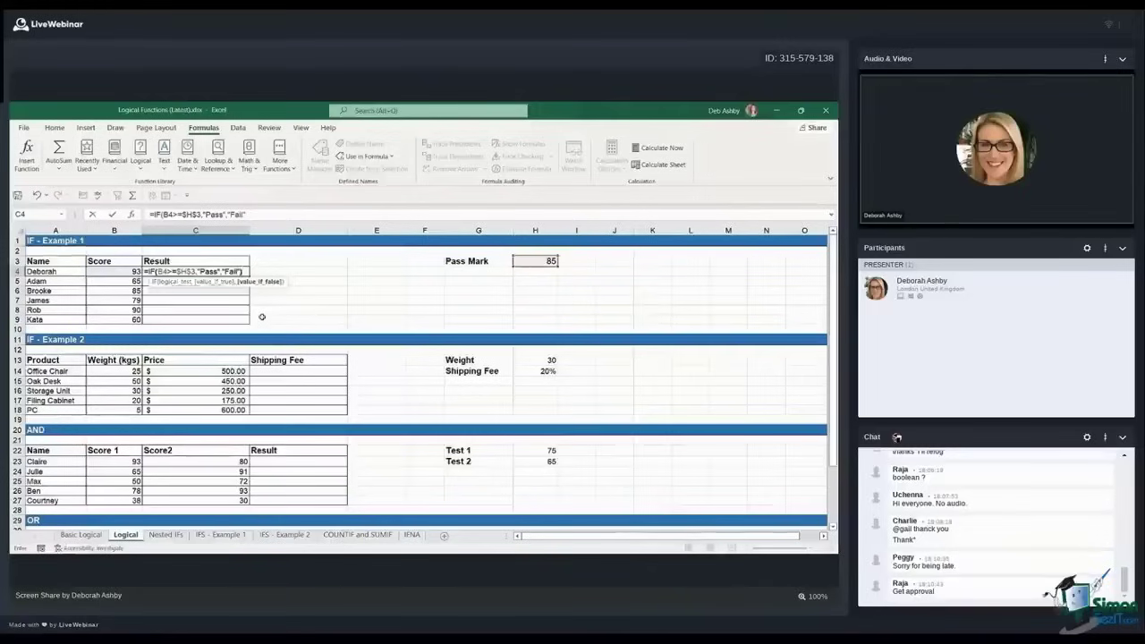
pyautogui.write(')')
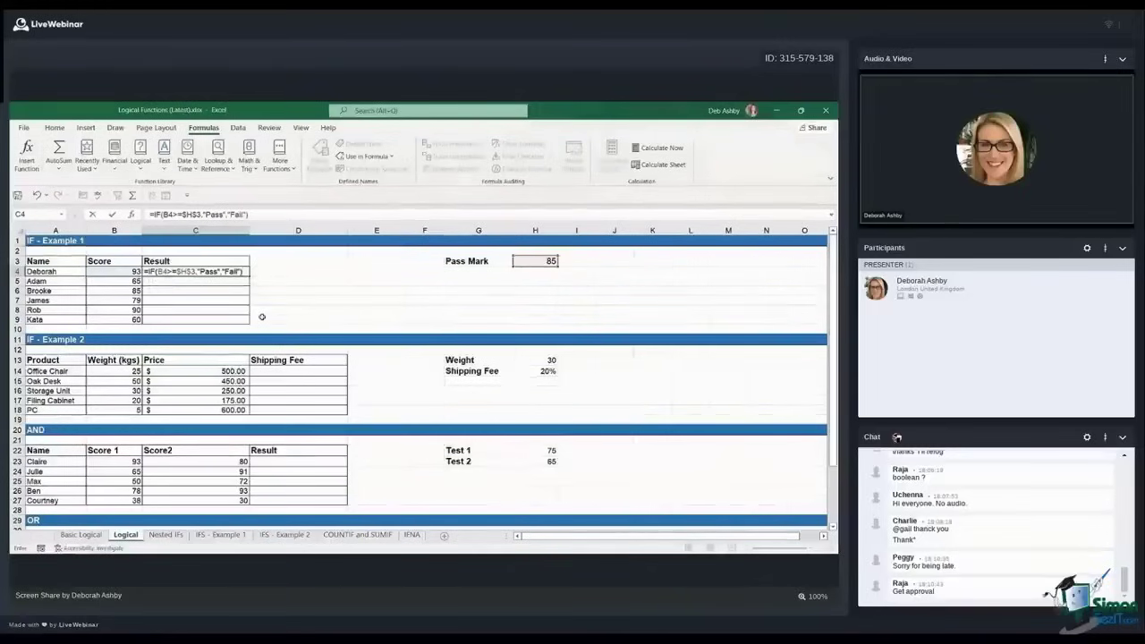
pyautogui.hotkey('ctrl', 'Return')
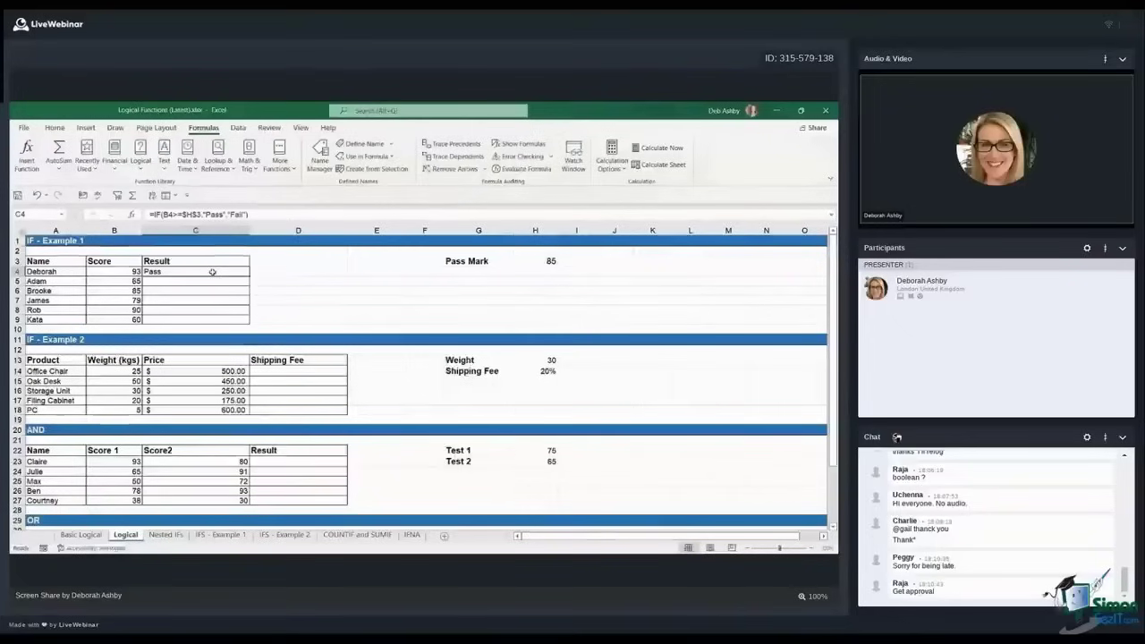
# Fill the IF formula from C4 down through C9 and check the formula in C4
pyautogui.moveTo(212, 272); pyautogui.dragTo(226, 315)
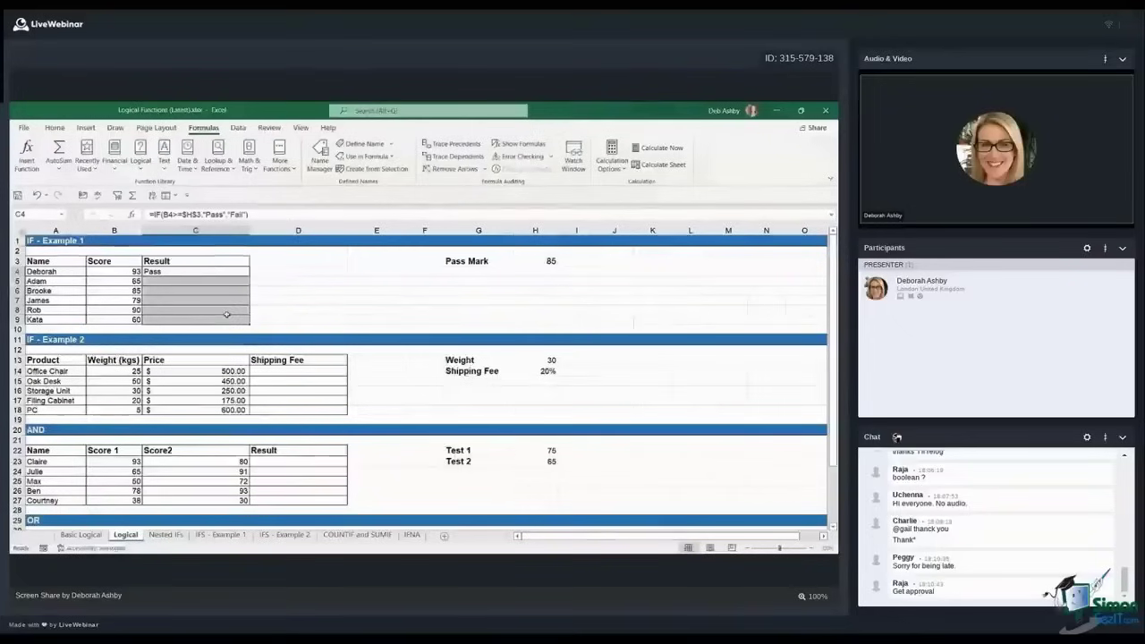
pyautogui.hotkey('ctrl', 'd')
pyautogui.click(276, 302)
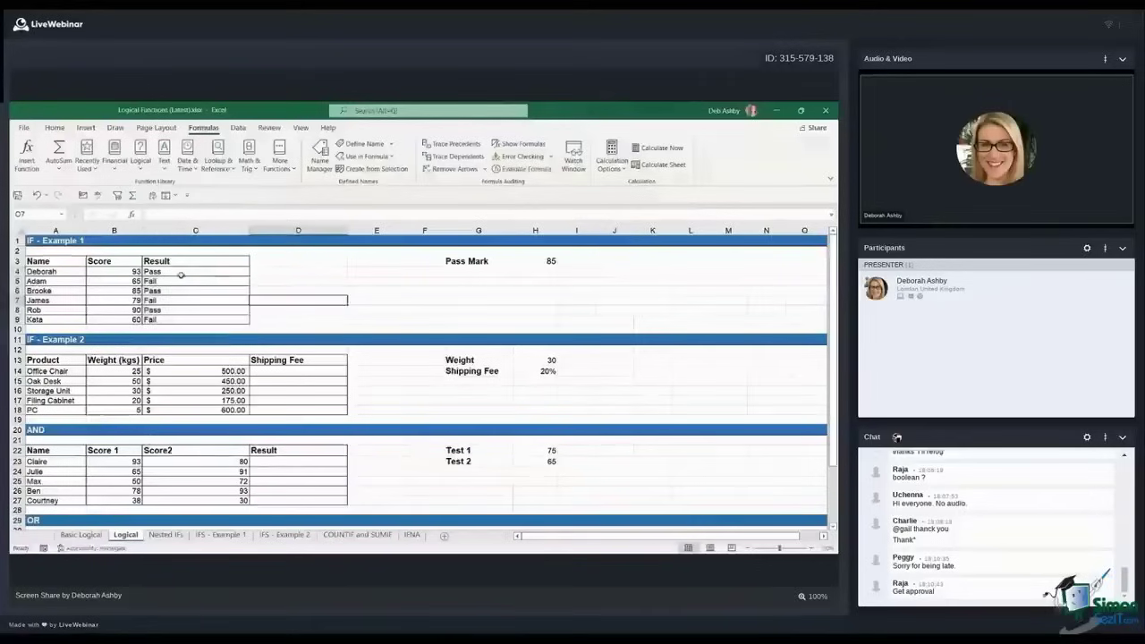
pyautogui.click(180, 273)
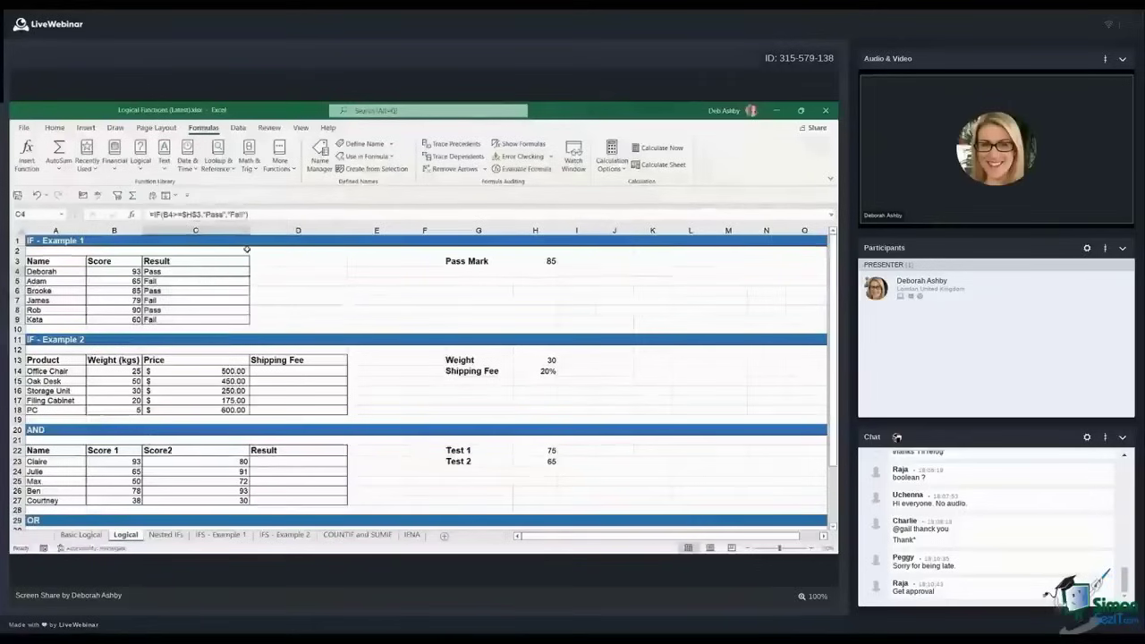
pyautogui.click(317, 290)
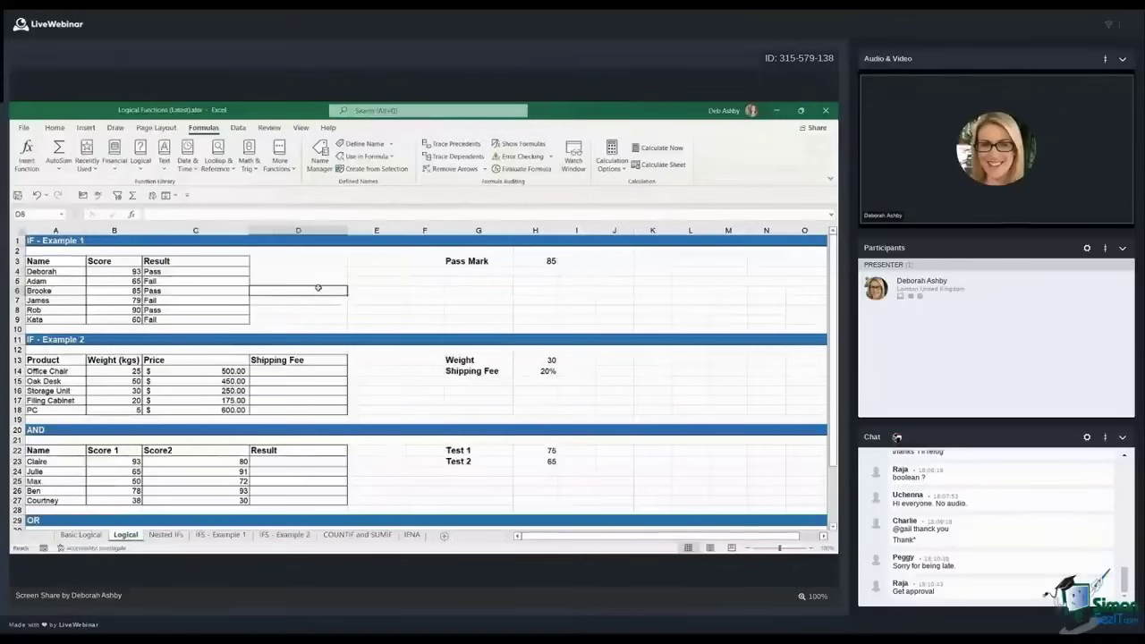
# Review the product names, weights and prices in rows 14 to 18 of IF - Example 2
pyautogui.scroll(-1, 317, 287)
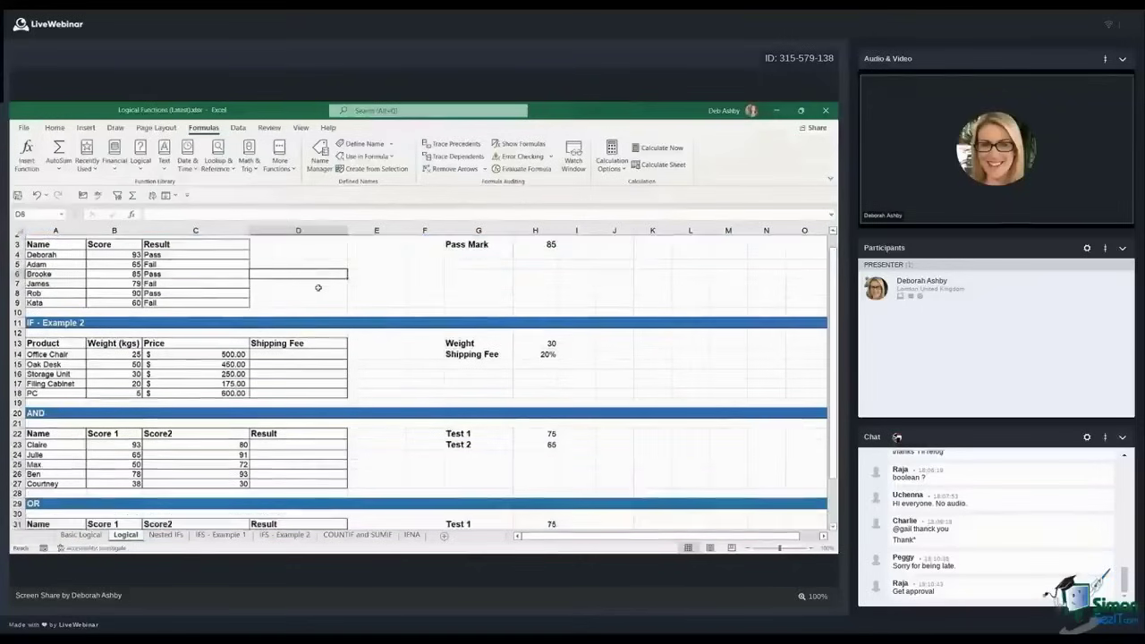
pyautogui.scroll(-1, 317, 287)
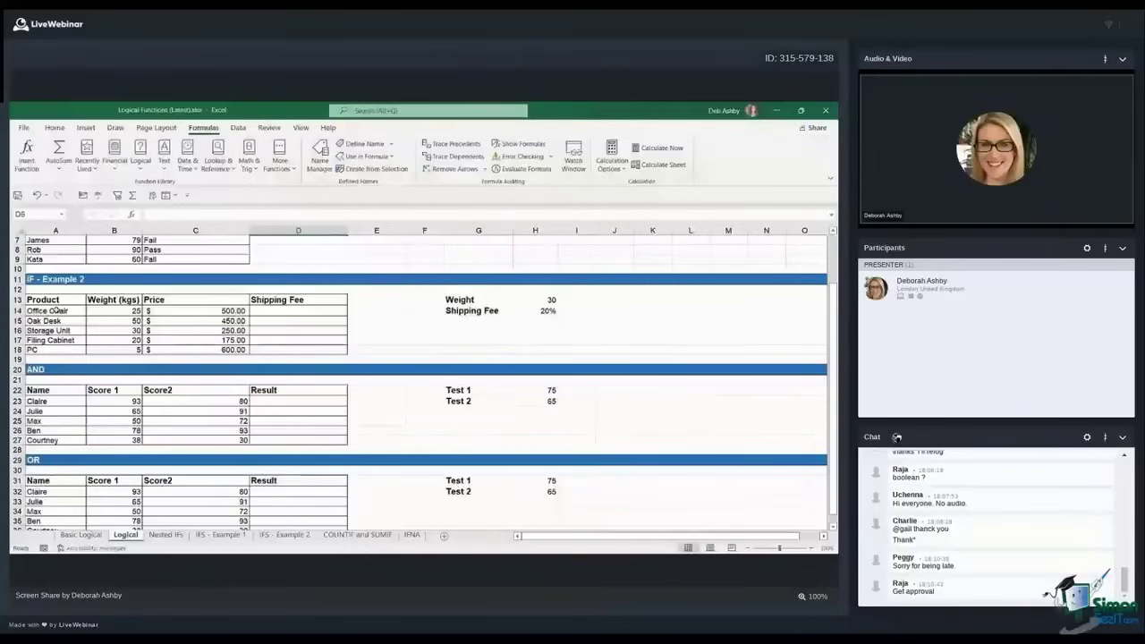
pyautogui.moveTo(54, 312); pyautogui.dragTo(49, 349)
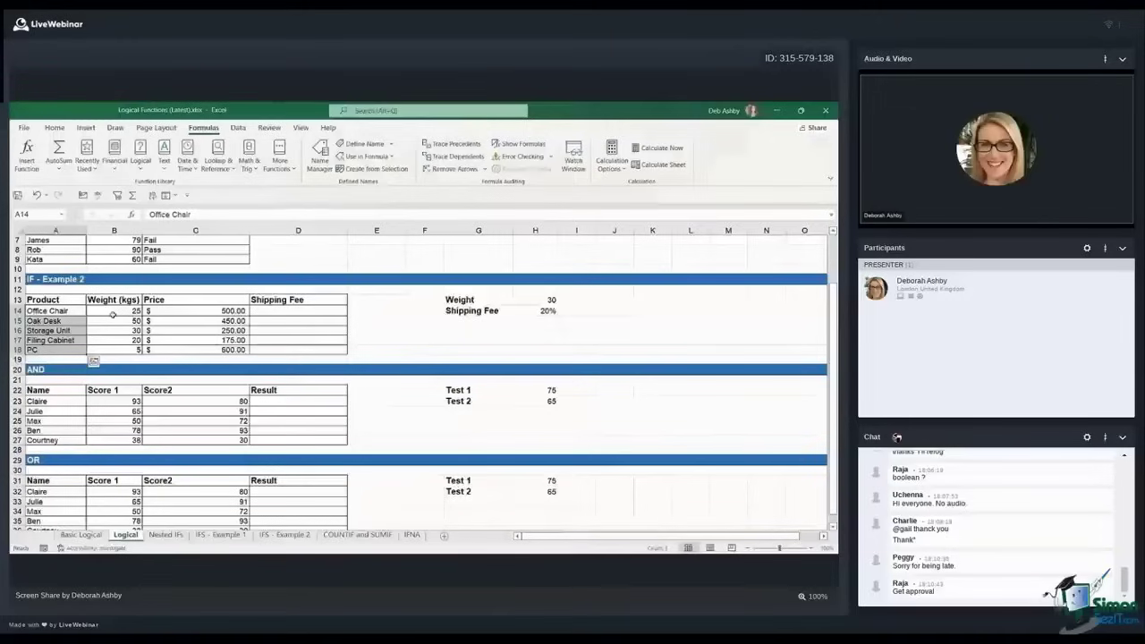
pyautogui.moveTo(112, 310); pyautogui.dragTo(112, 349)
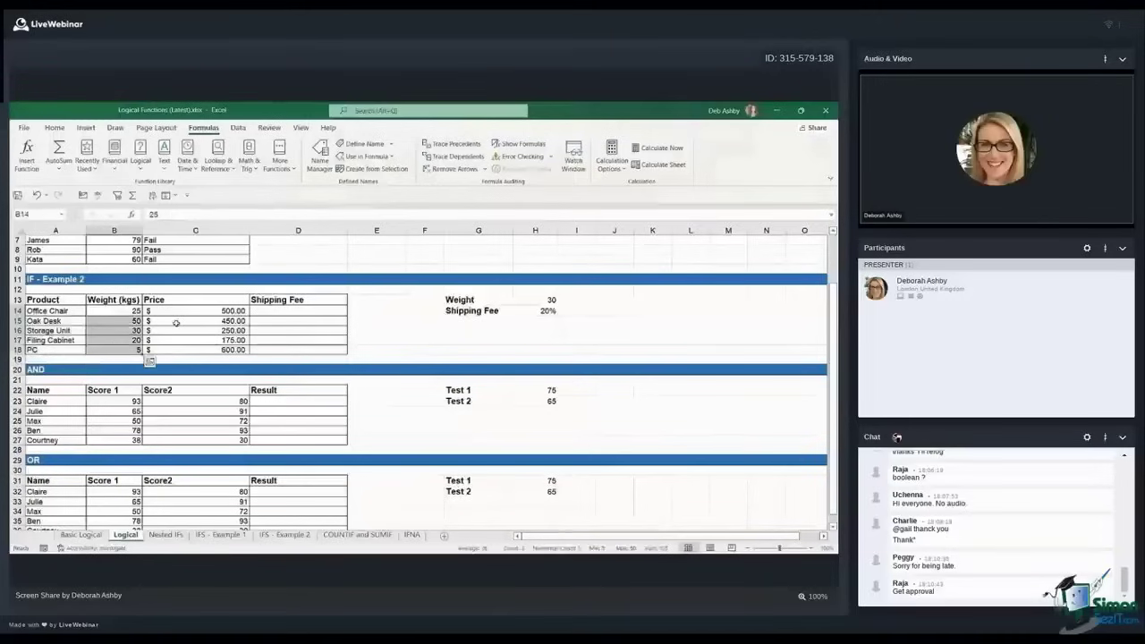
pyautogui.moveTo(186, 310); pyautogui.dragTo(214, 349)
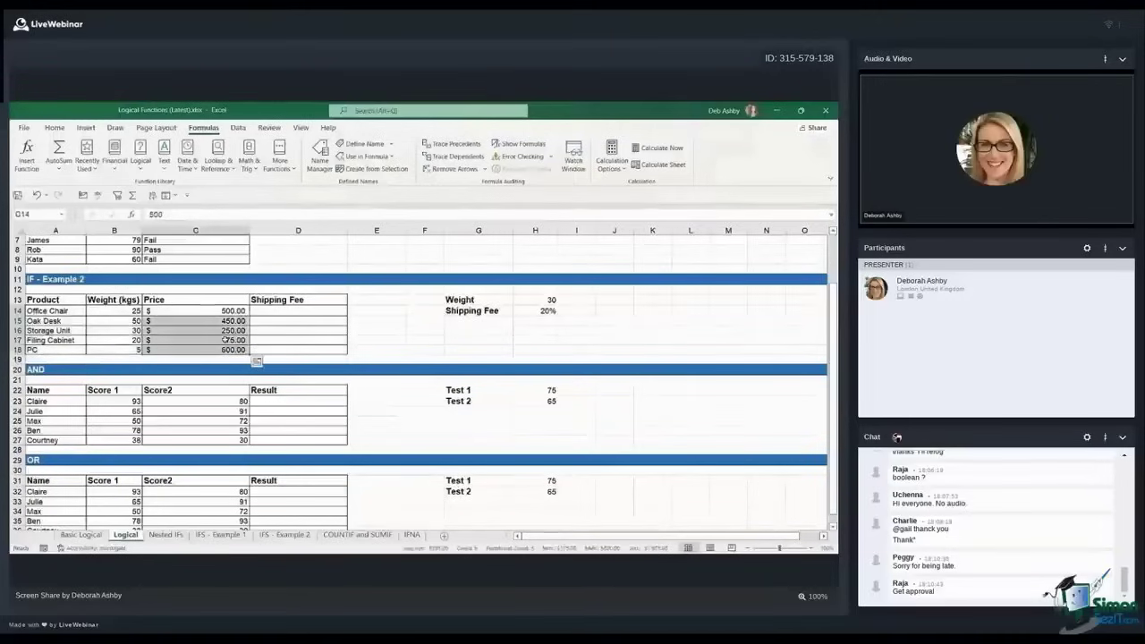
# Begin an IF function in D14 with the logical test B14>=$H$13, using an absolute reference to the weight threshold
pyautogui.click(285, 311)
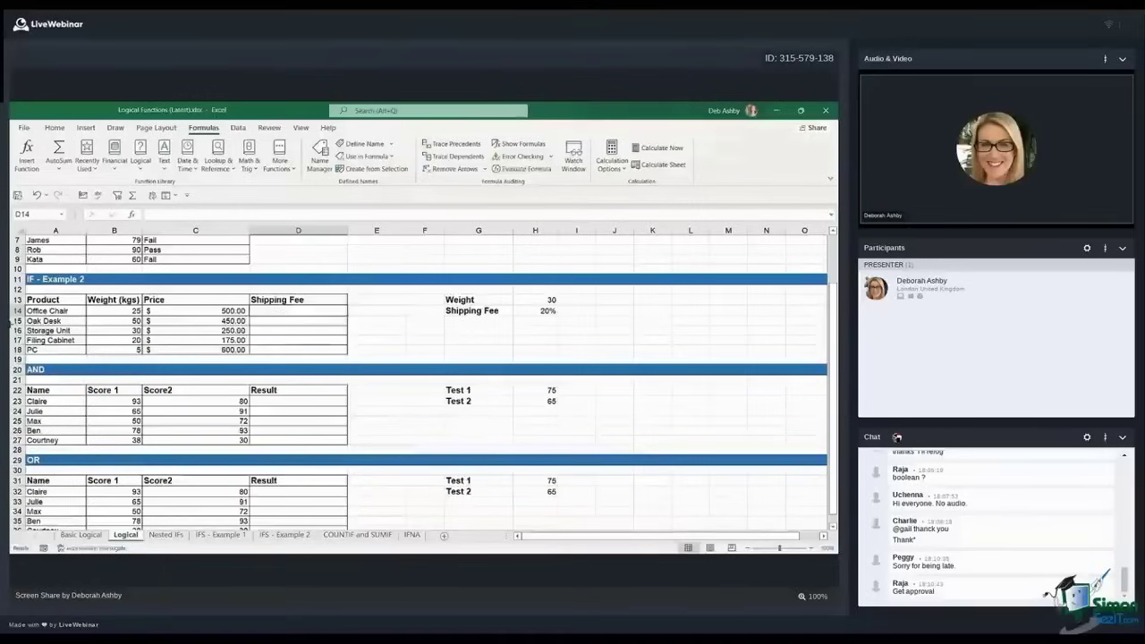
pyautogui.click(535, 300)
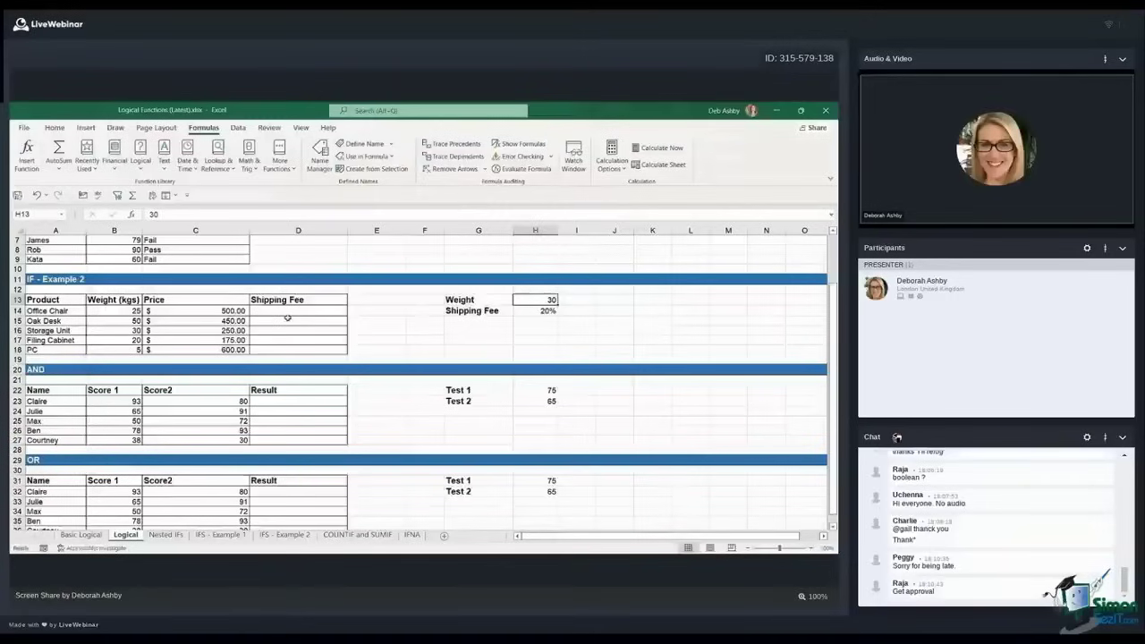
pyautogui.click(535, 311)
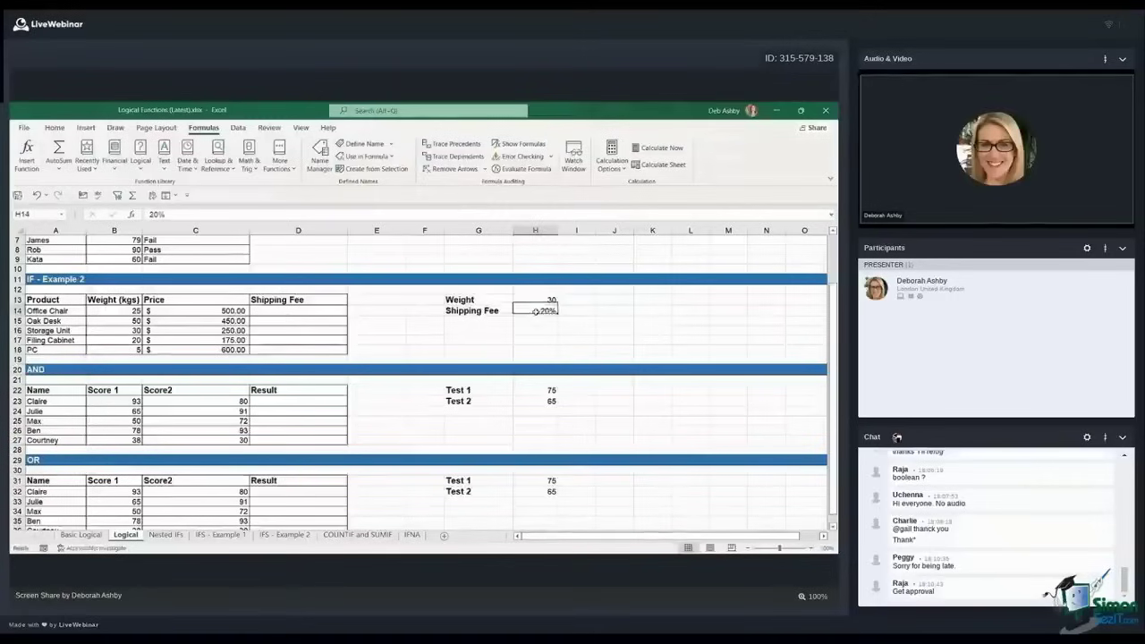
pyautogui.click(193, 312)
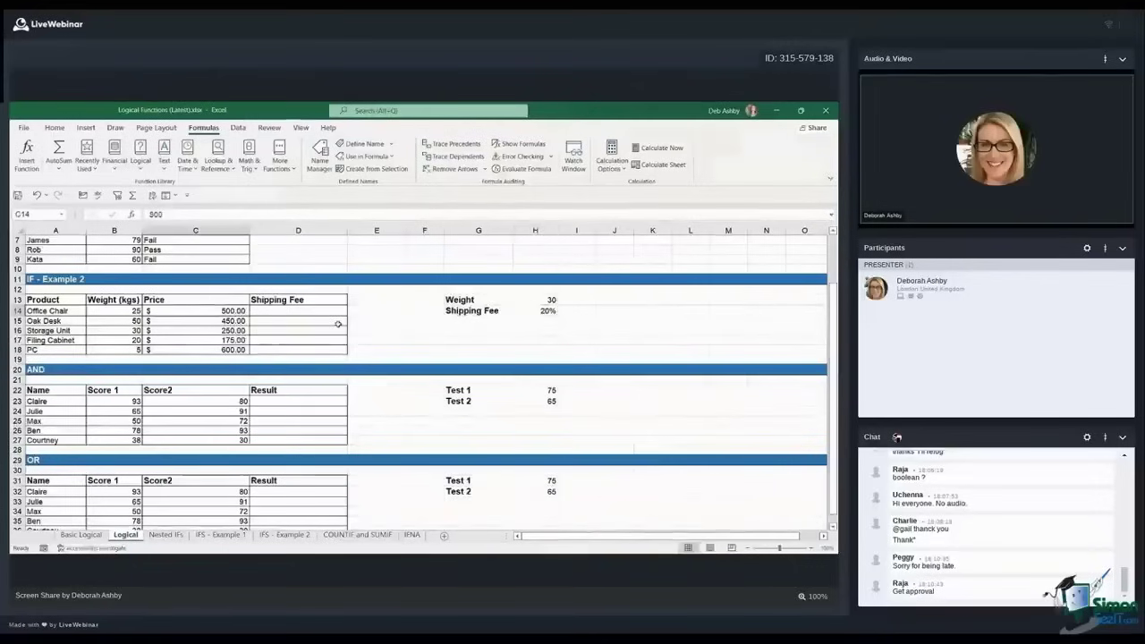
pyautogui.click(280, 313)
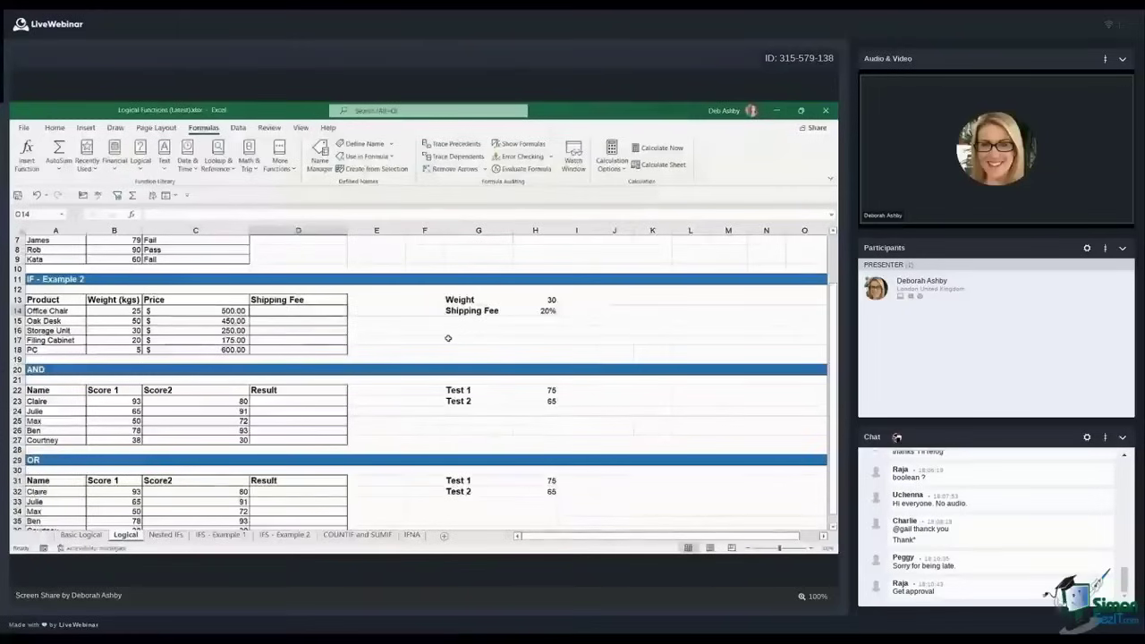
pyautogui.write('=IF(')
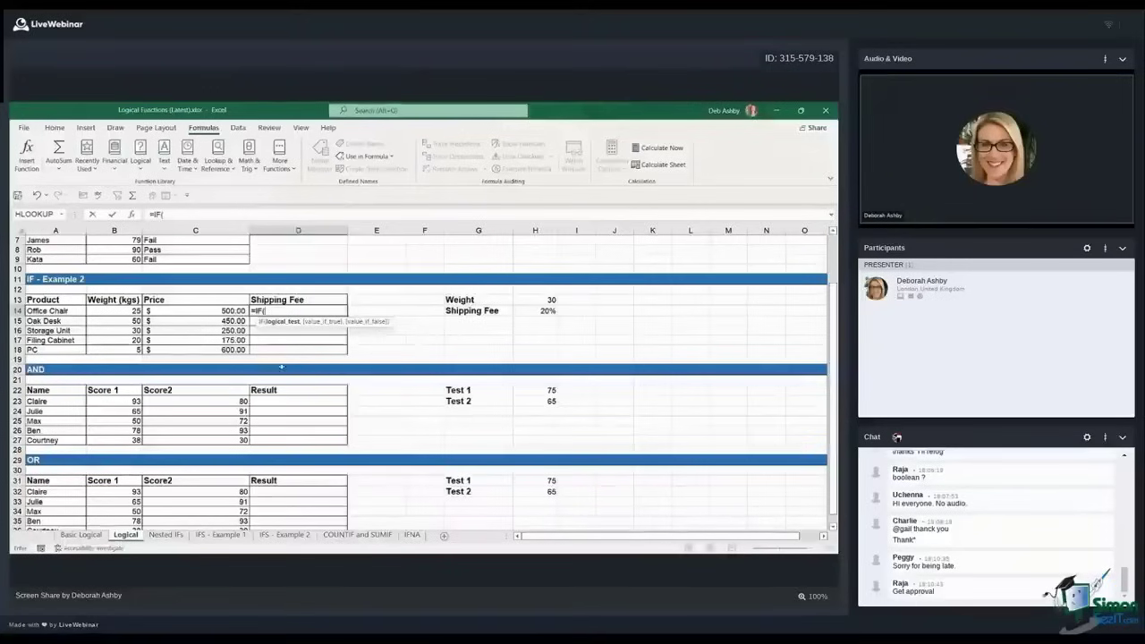
pyautogui.click(114, 310)
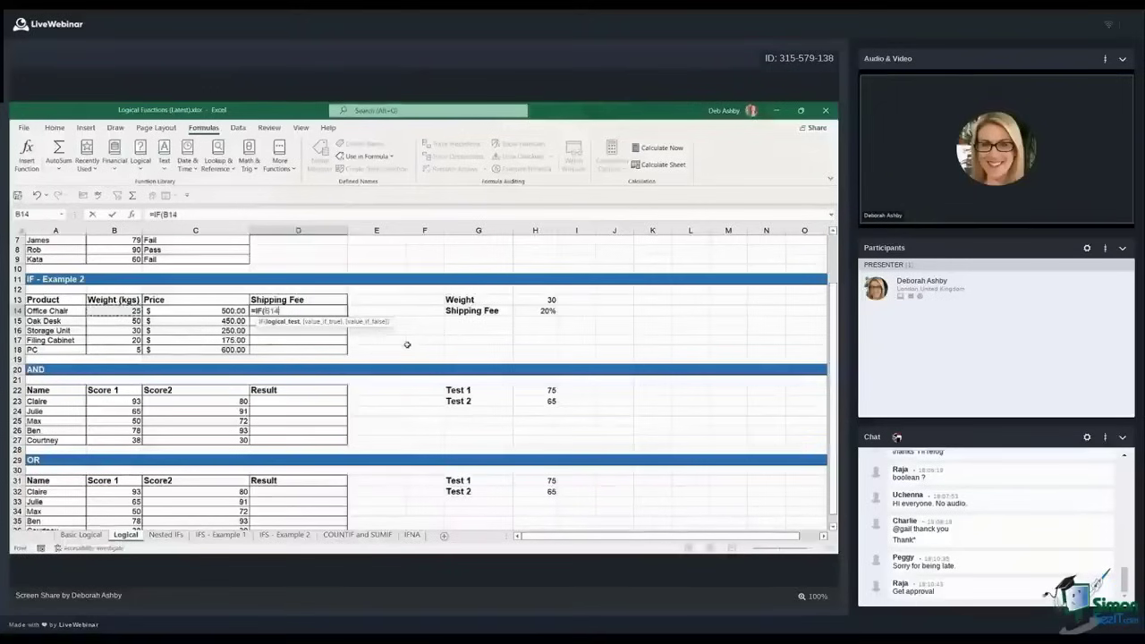
pyautogui.write('>=')
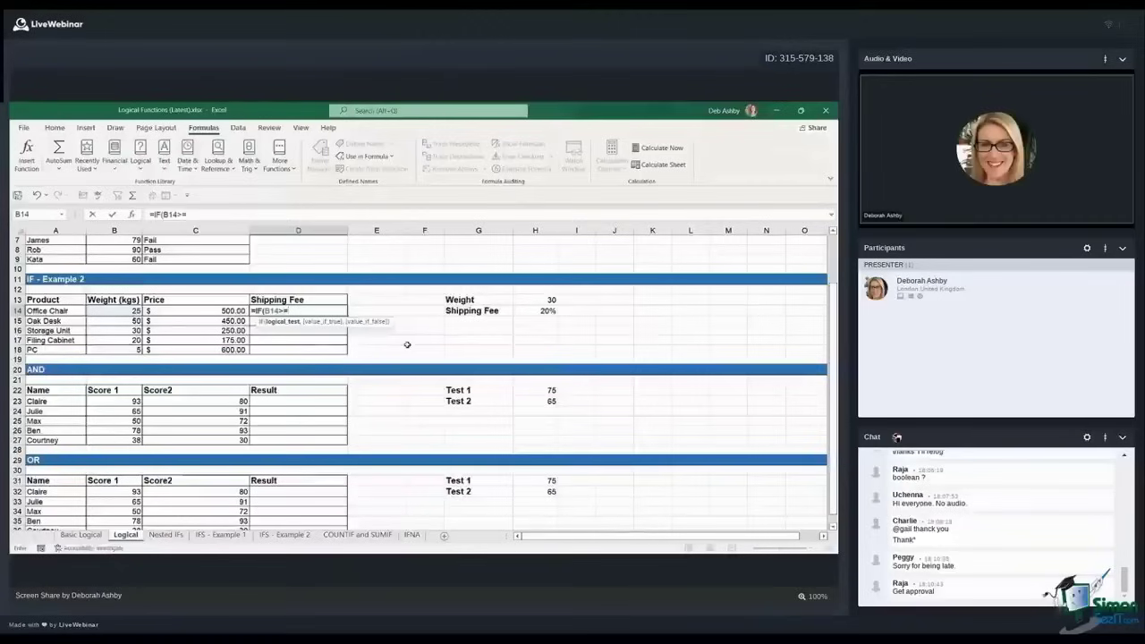
pyautogui.click(546, 302)
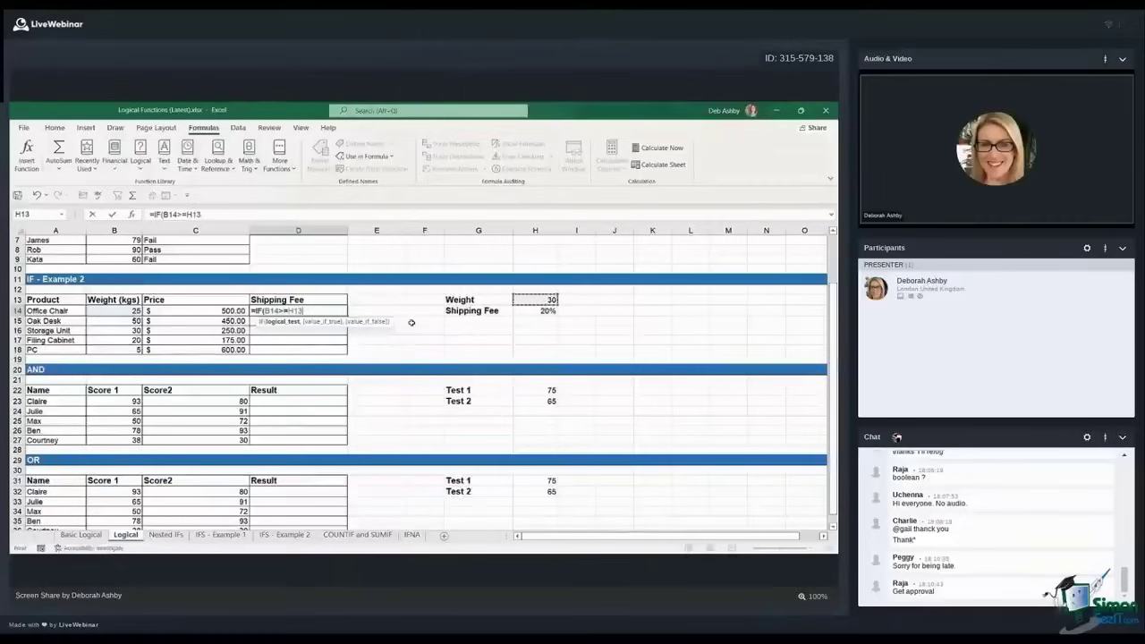
pyautogui.press('F4')
pyautogui.write(',')
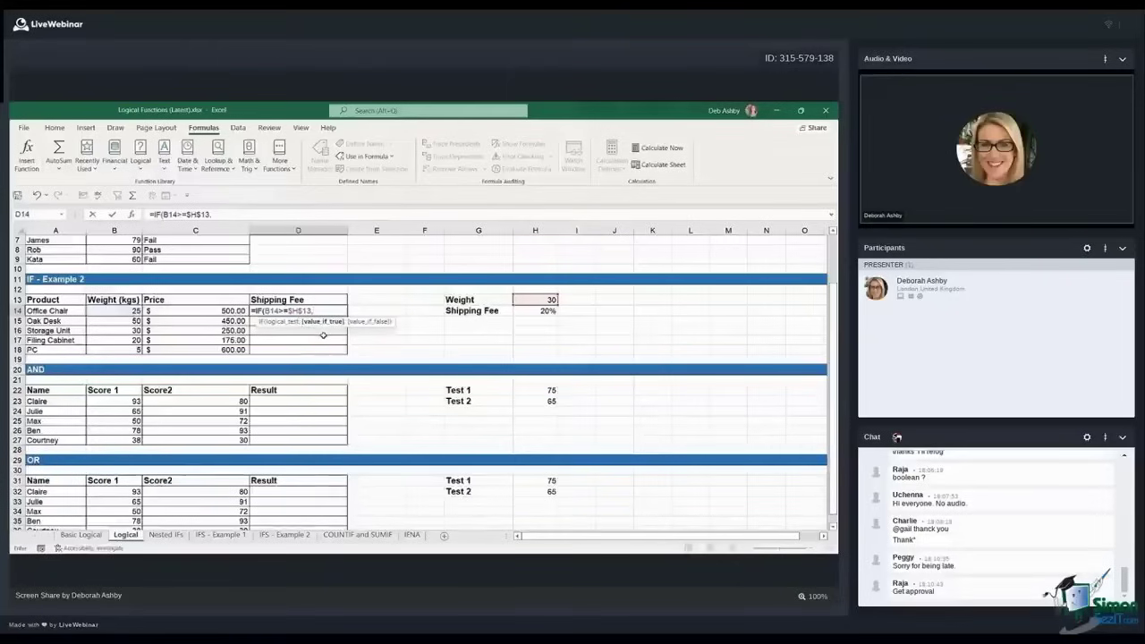
# Complete the IF formula in D14 with C14*$H$14 as the value if true and an empty string "" as the value if false
pyautogui.click(207, 311)
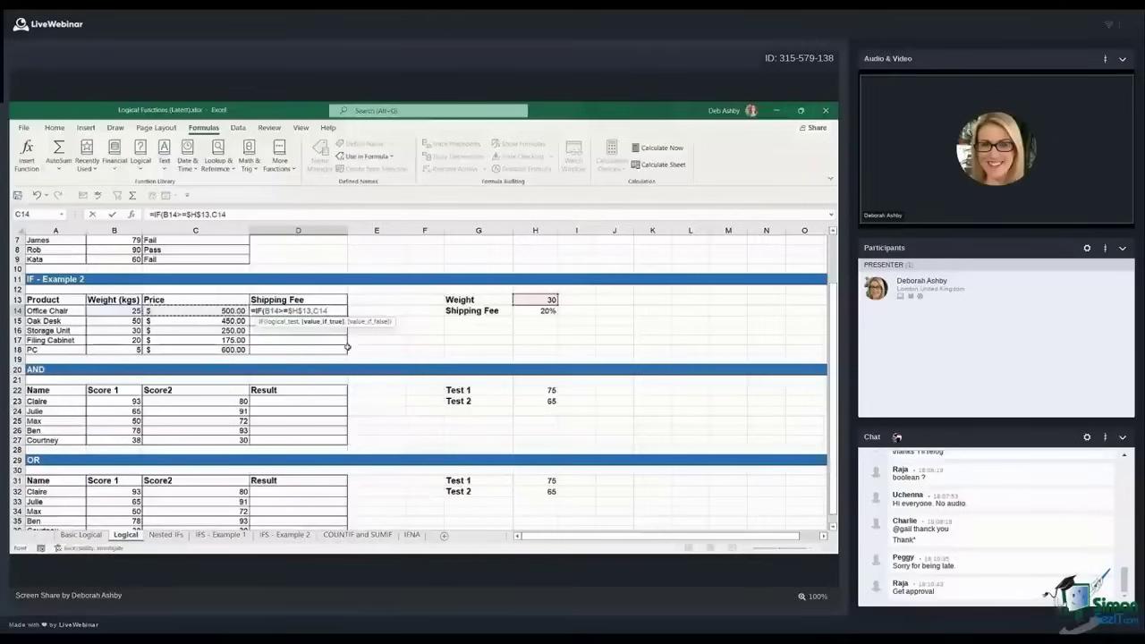
pyautogui.write('*')
pyautogui.click(537, 311)
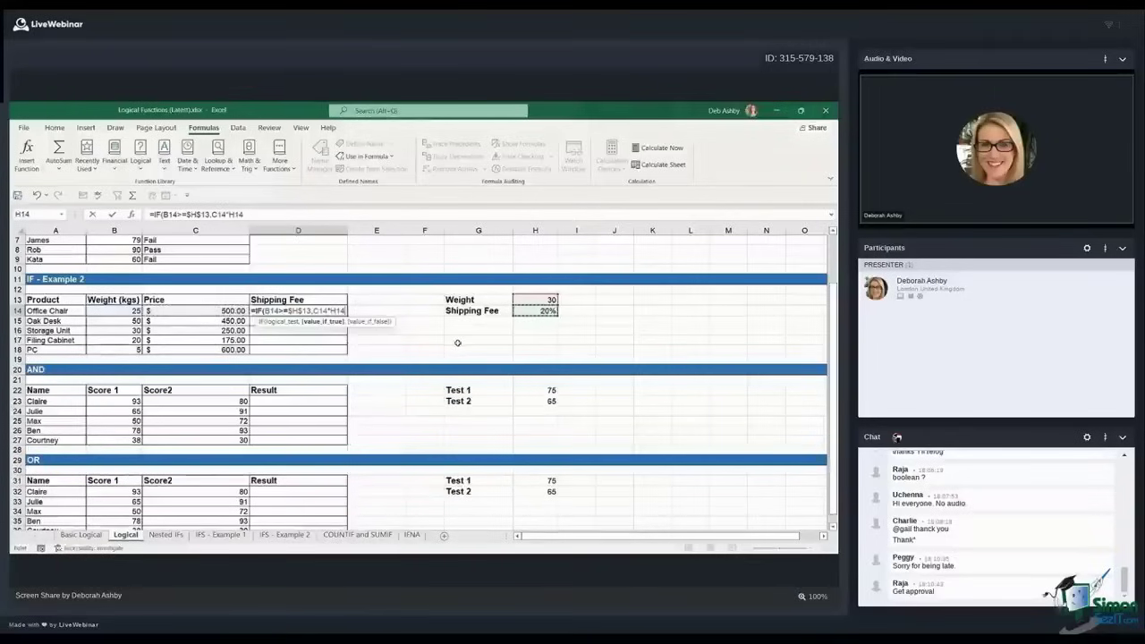
pyautogui.press('F4')
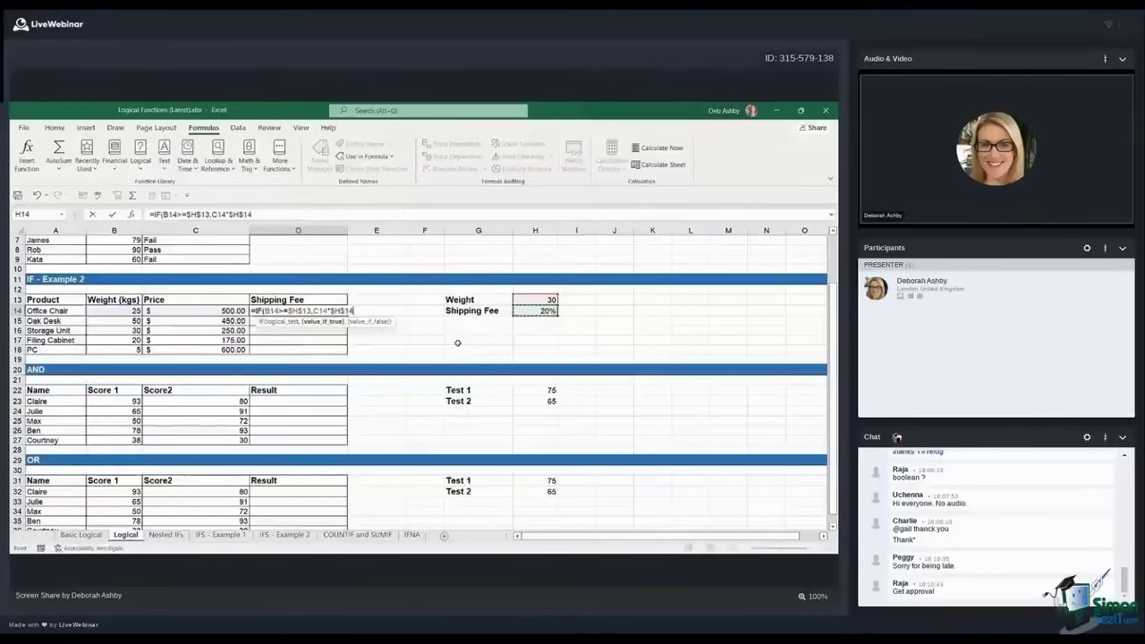
pyautogui.write(',')
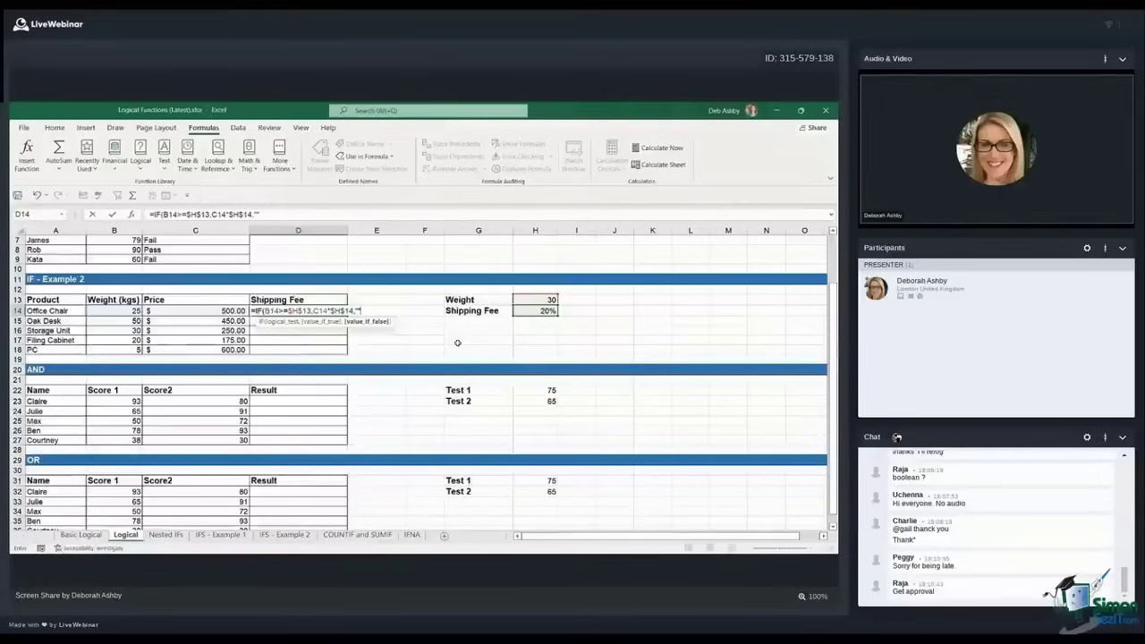
pyautogui.write(')')
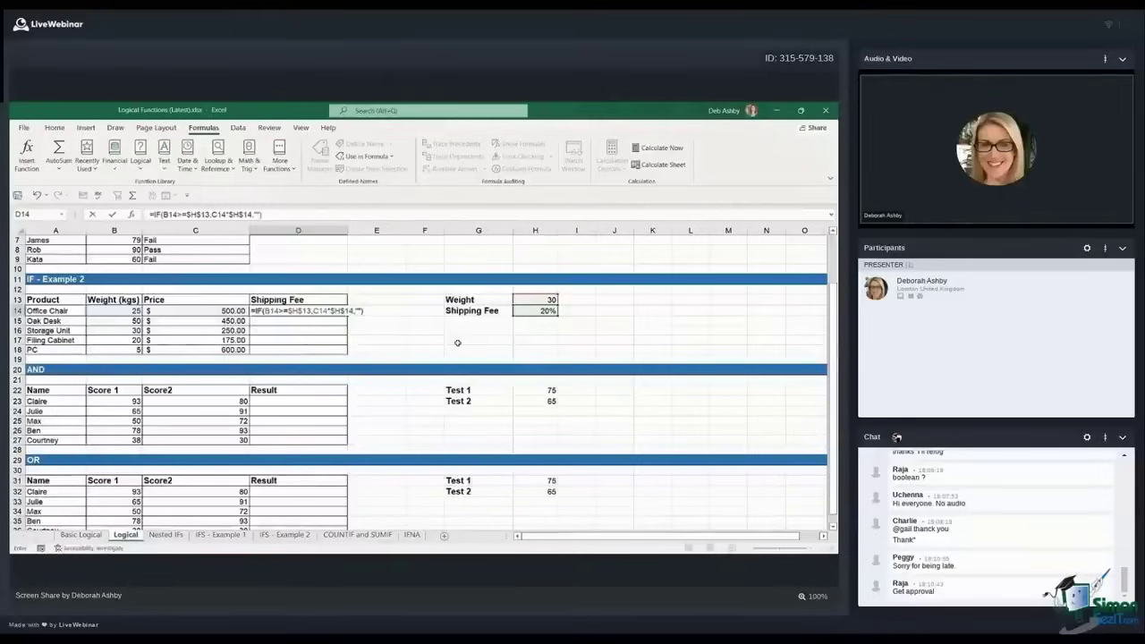
pyautogui.hotkey('ctrl', 'Return')
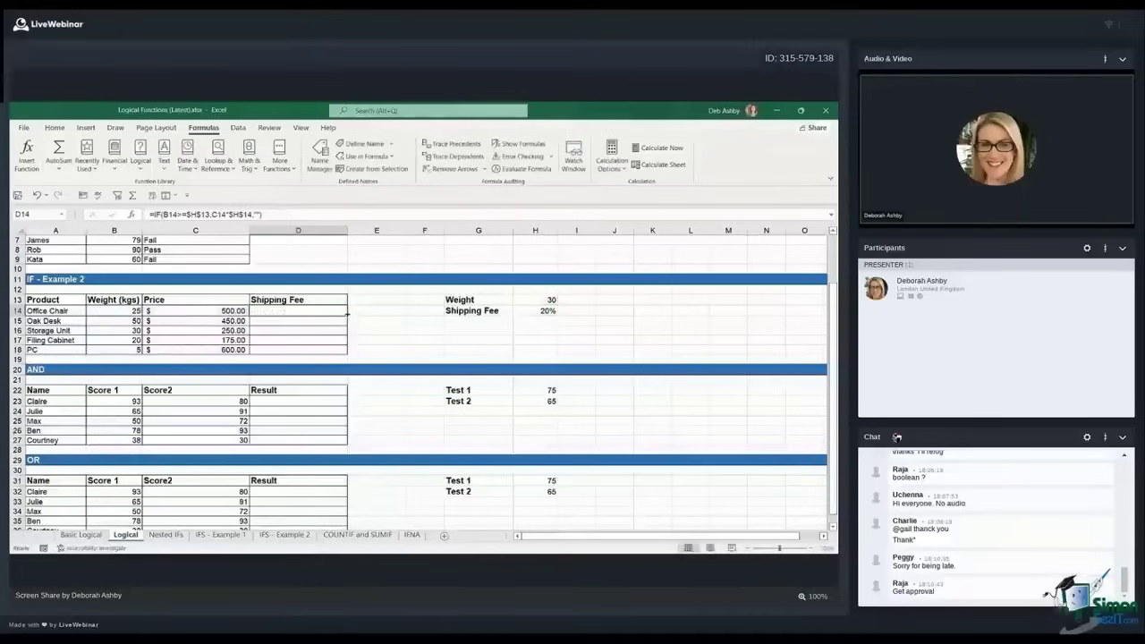
# Fill the shipping fee formula from D14 down through D18 and check the Oak Desk and Storage Unit fees against their weights and prices
pyautogui.doubleClick(348, 314)
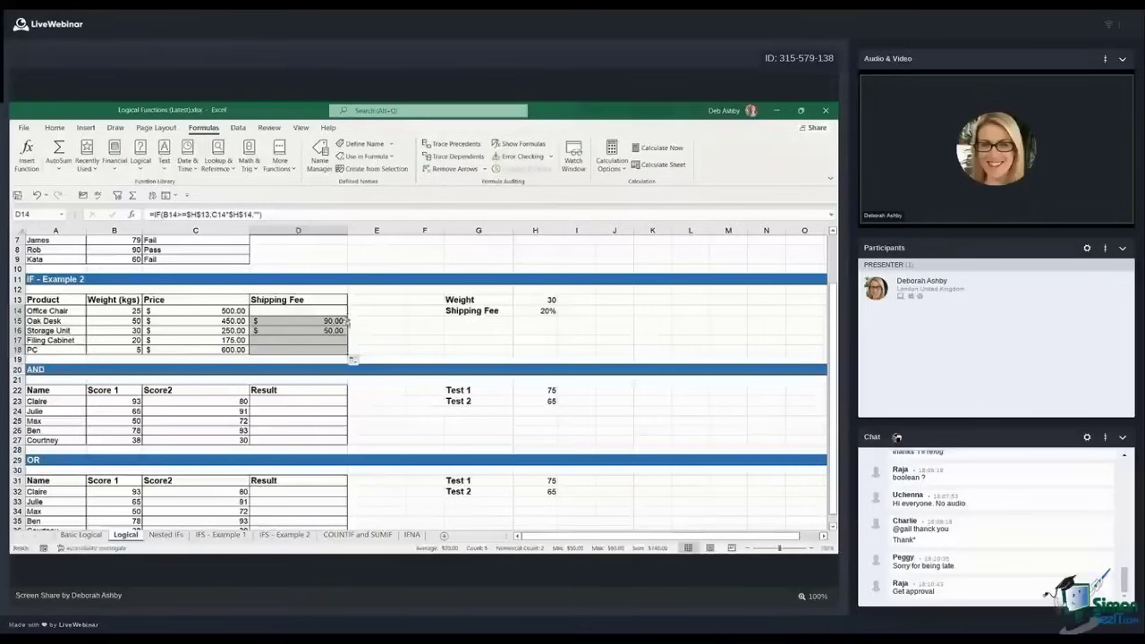
pyautogui.click(328, 322)
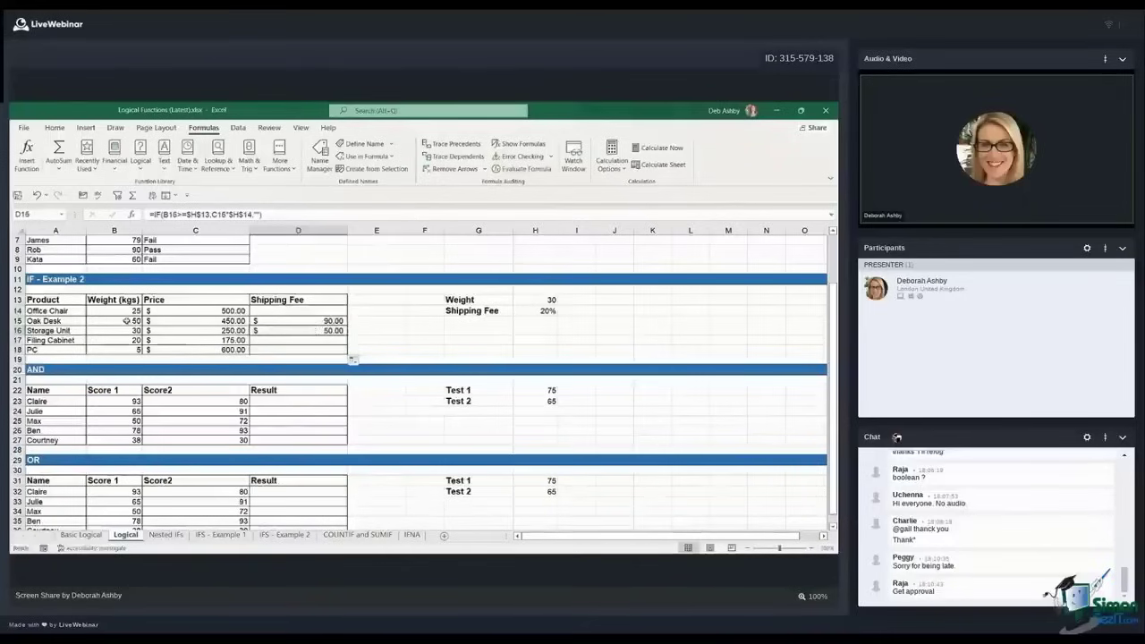
pyautogui.moveTo(127, 321); pyautogui.dragTo(127, 331)
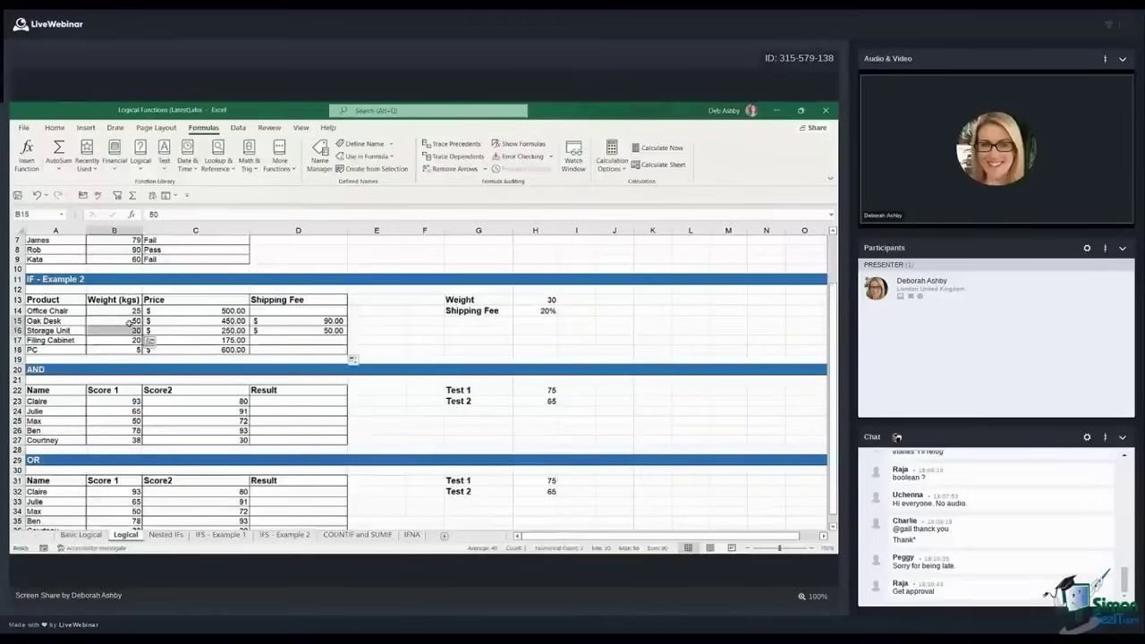
pyautogui.click(306, 323)
pyautogui.hotkey('shift', 'Down')
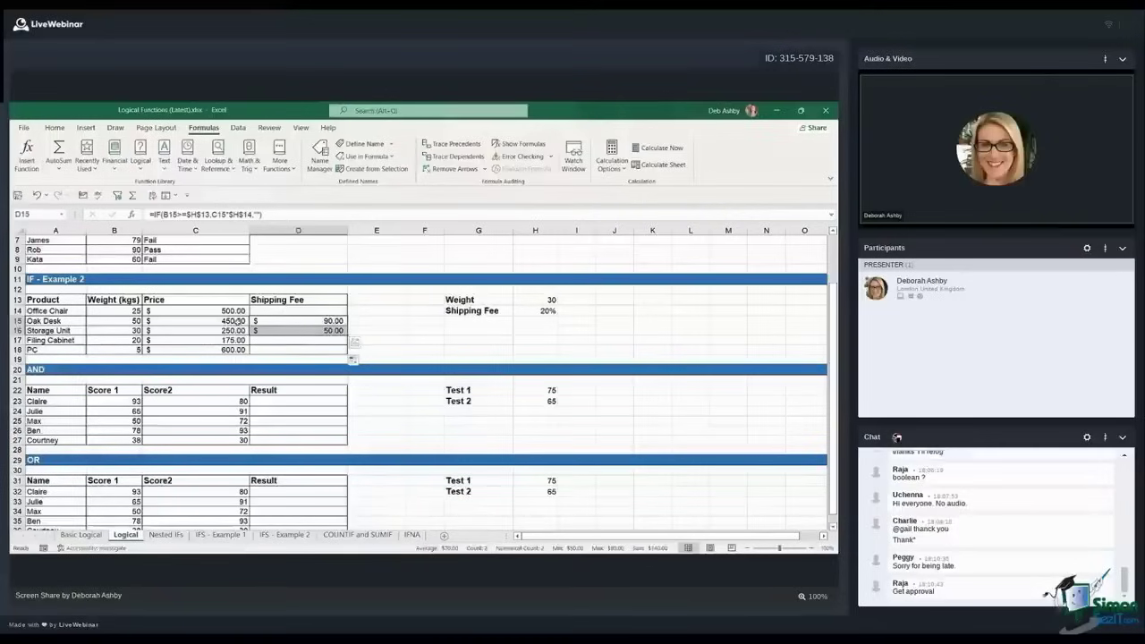
pyautogui.moveTo(238, 321); pyautogui.dragTo(246, 331)
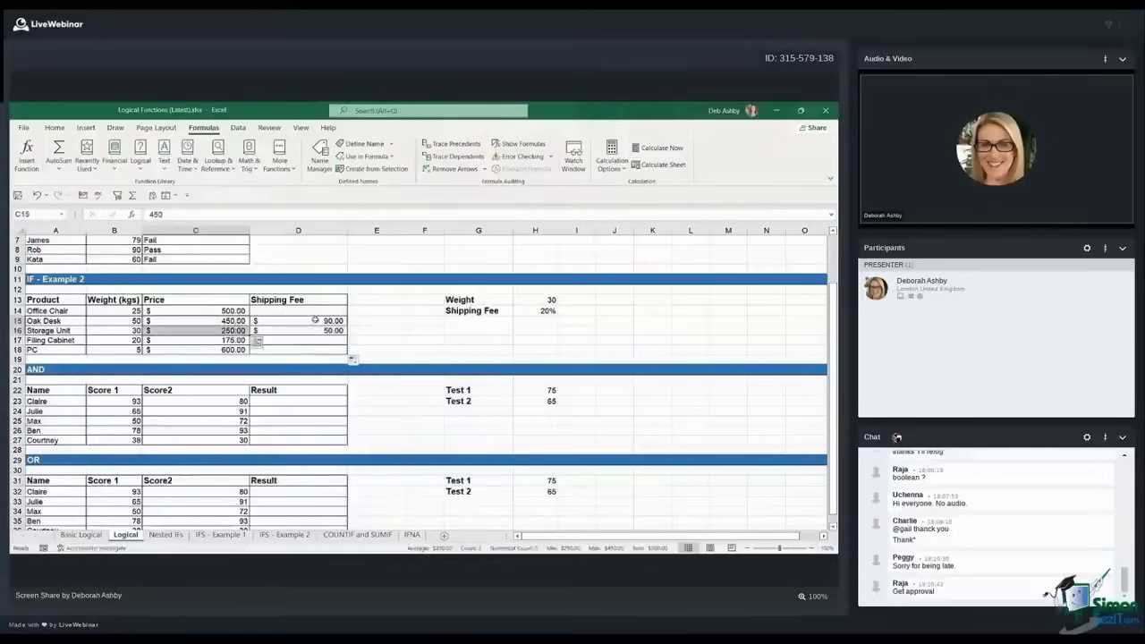
pyautogui.click(313, 320)
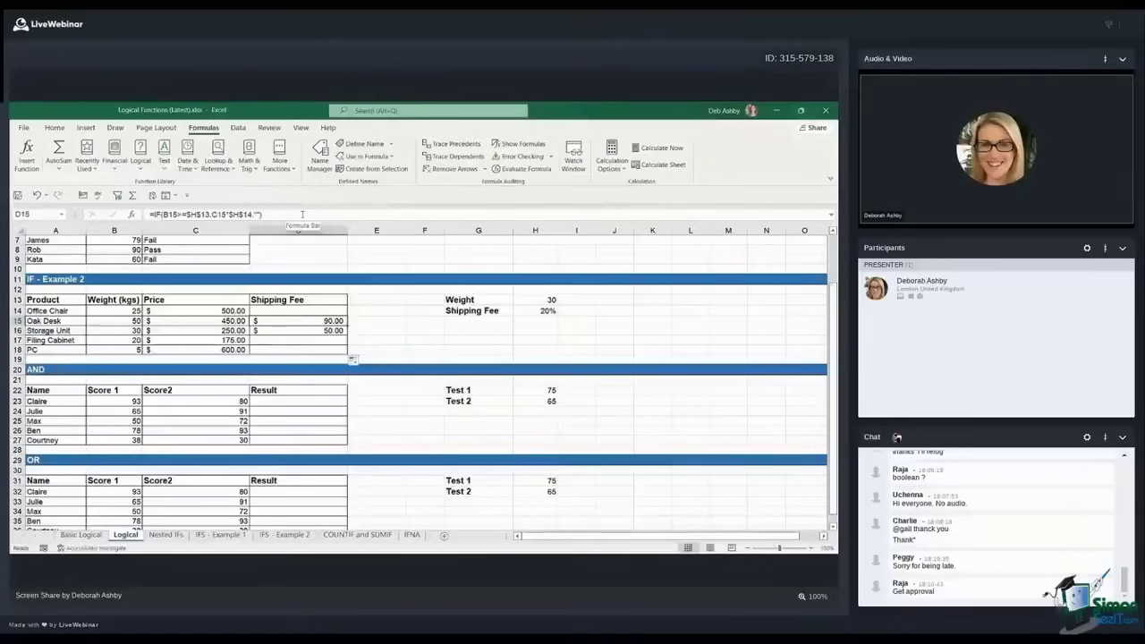
pyautogui.click(424, 324)
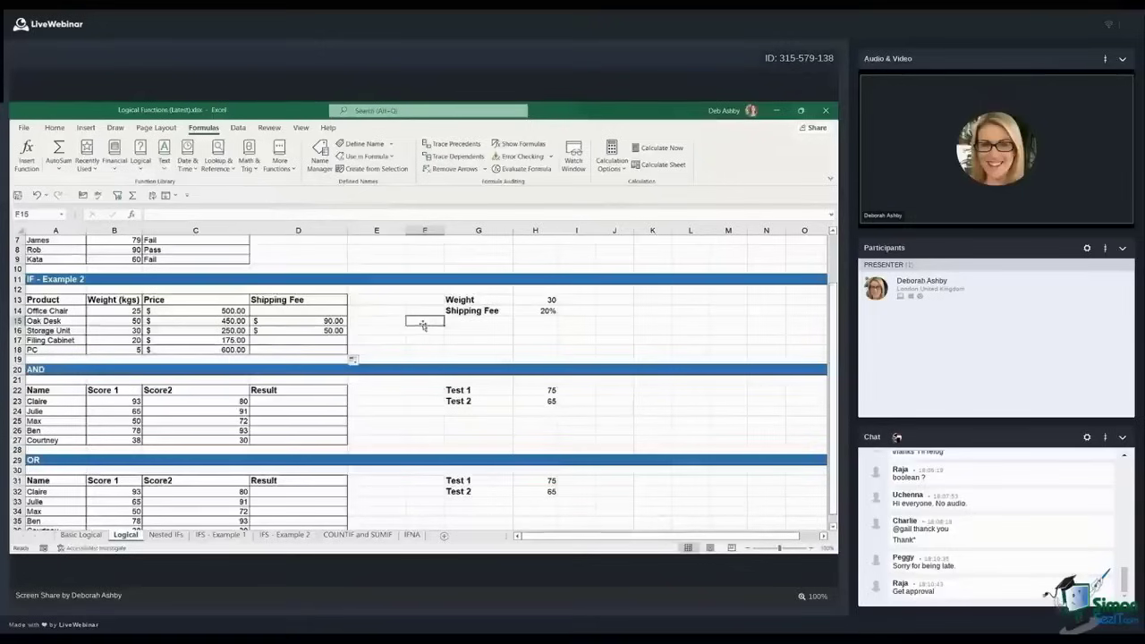
pyautogui.click(389, 311)
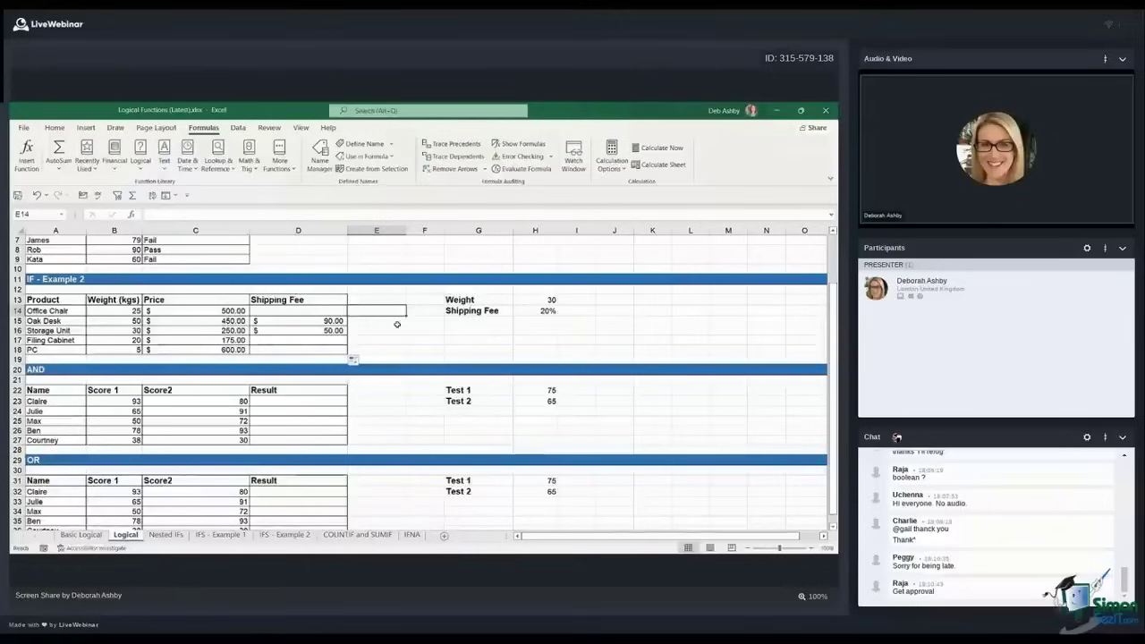
# Review the AND example's names, Score 1 and Score2 columns in rows 23 to 27 and the Test 1 and Test 2 pass marks
pyautogui.scroll(-1, 399, 320)
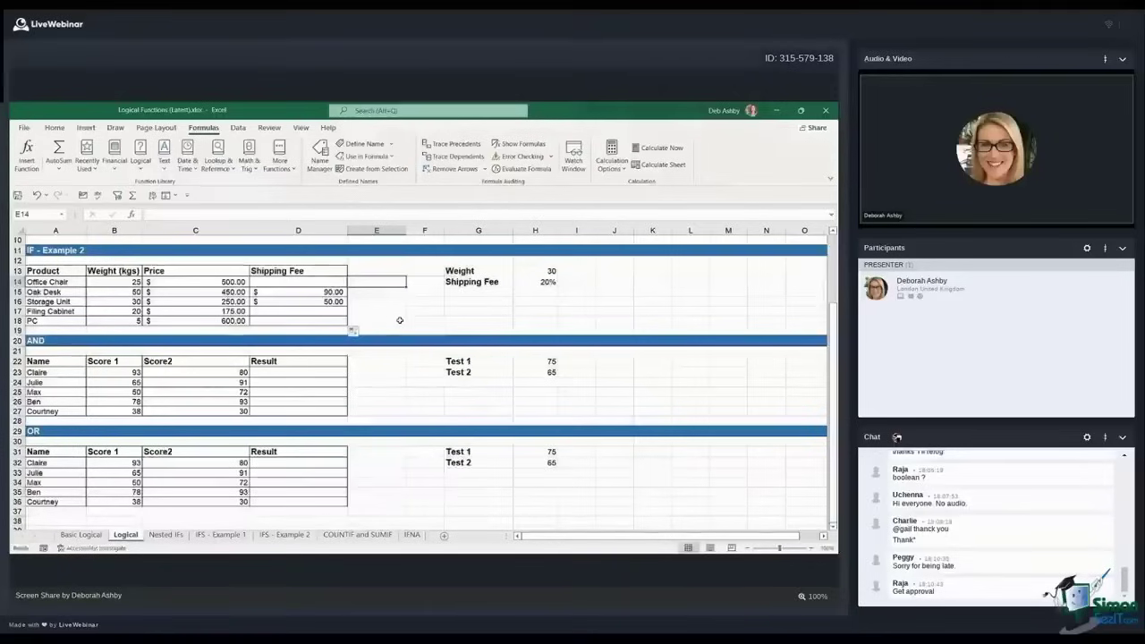
pyautogui.click(43, 343)
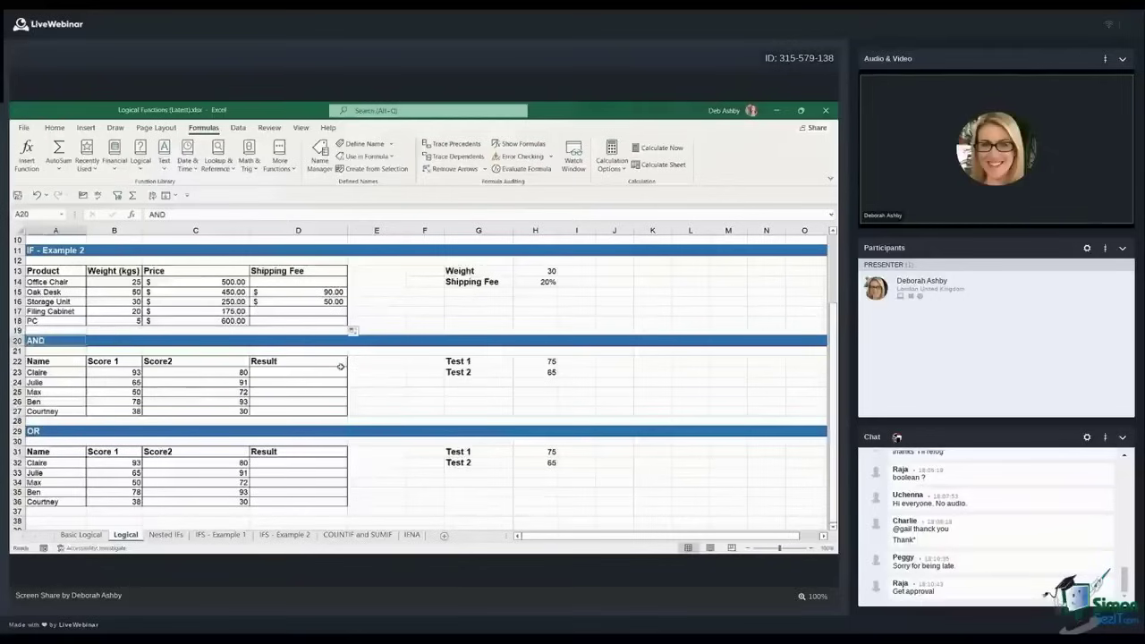
pyautogui.click(167, 383)
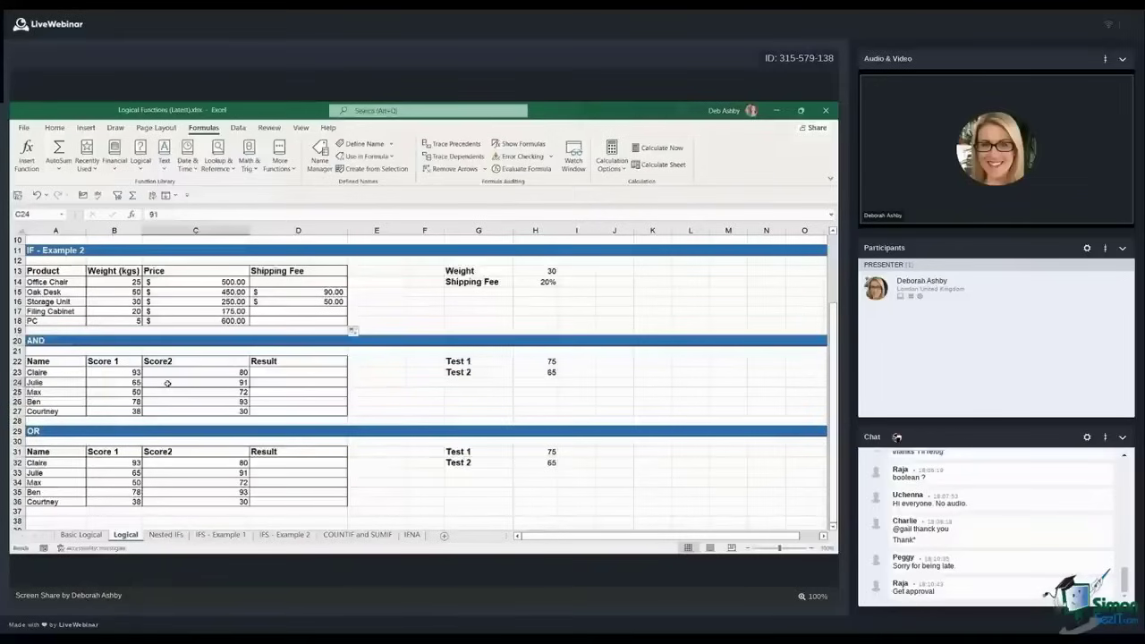
pyautogui.click(56, 376)
pyautogui.moveTo(55, 377); pyautogui.dragTo(55, 411)
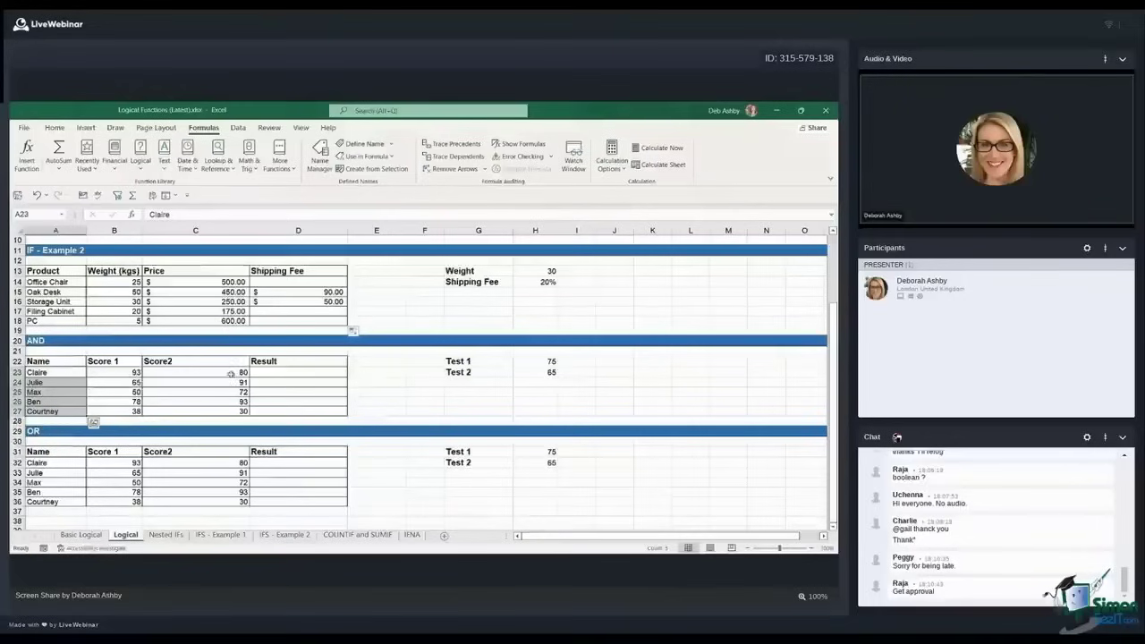
pyautogui.click(120, 376)
pyautogui.moveTo(120, 375); pyautogui.dragTo(115, 409)
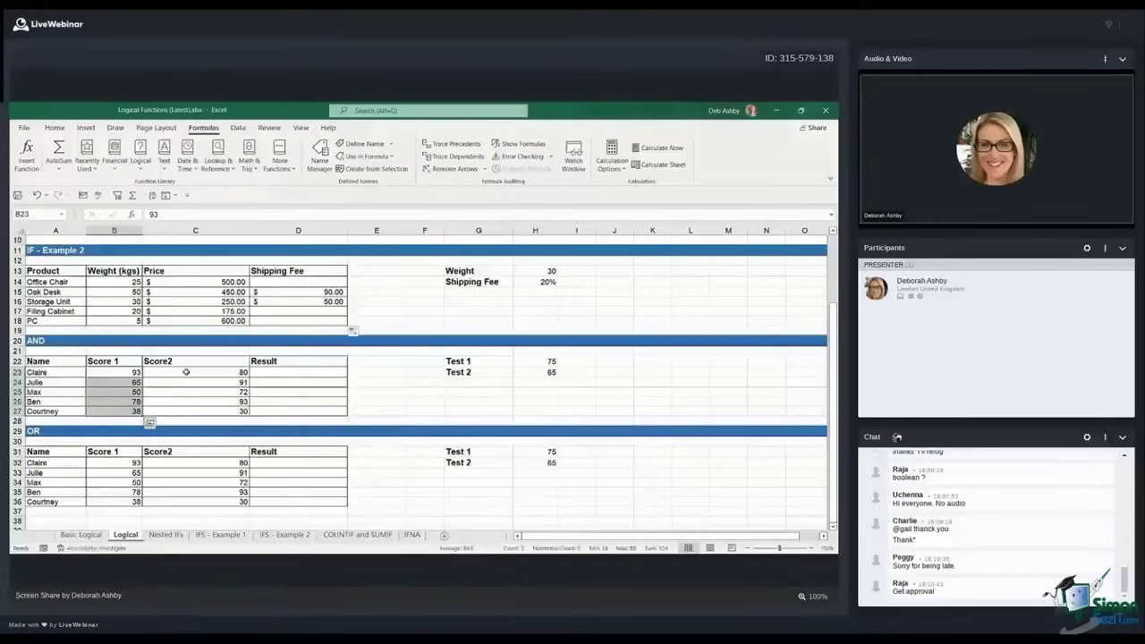
pyautogui.moveTo(186, 372); pyautogui.dragTo(190, 411)
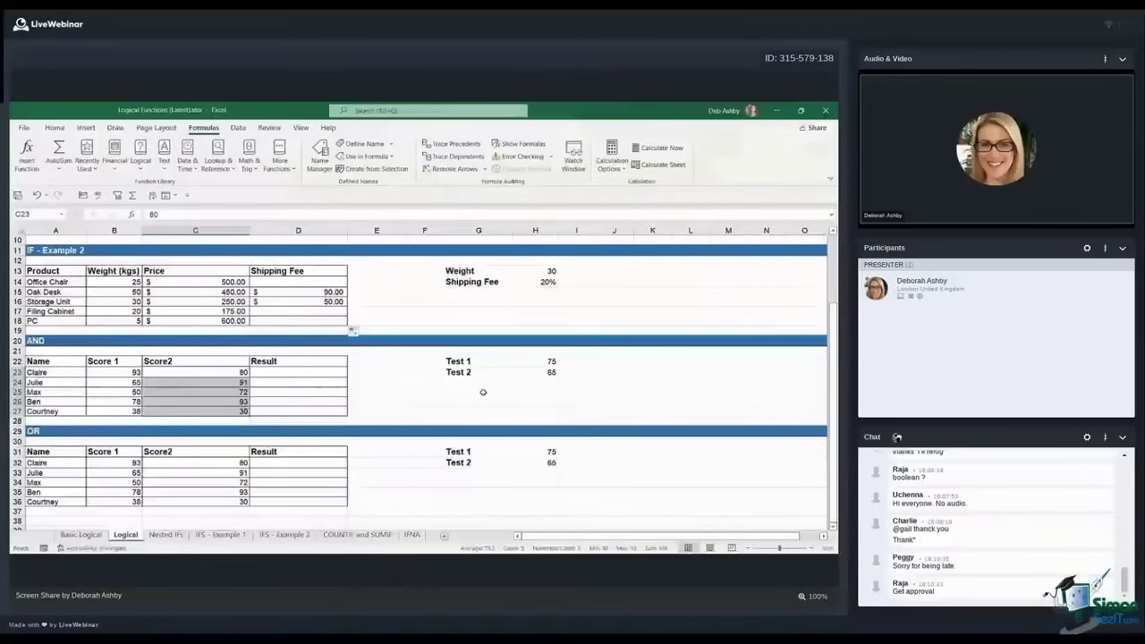
pyautogui.click(541, 362)
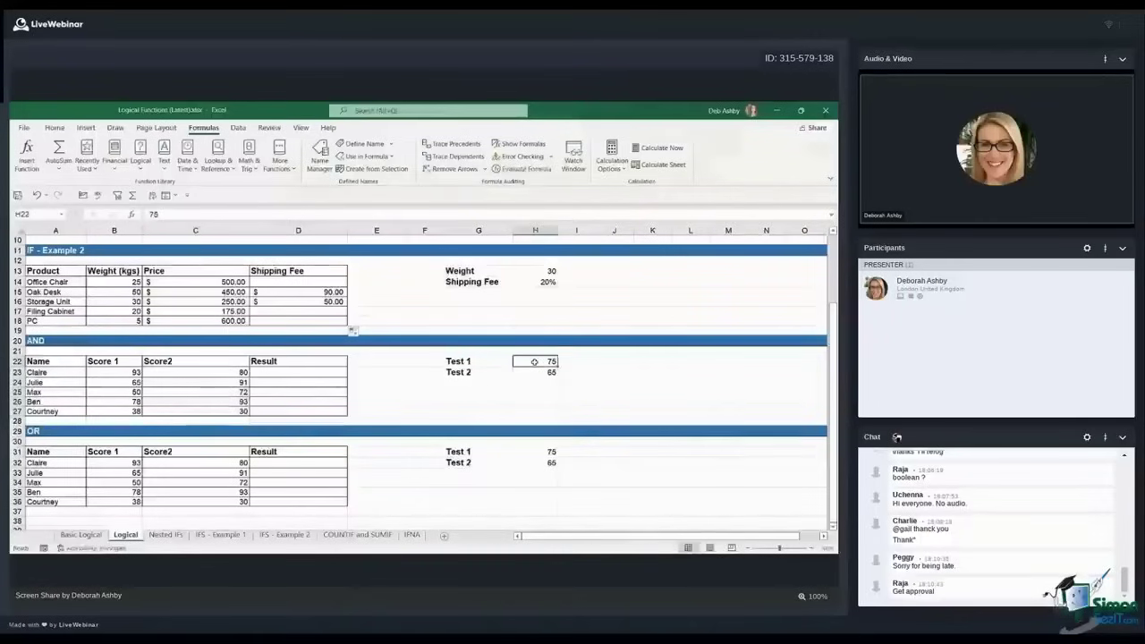
pyautogui.click(537, 374)
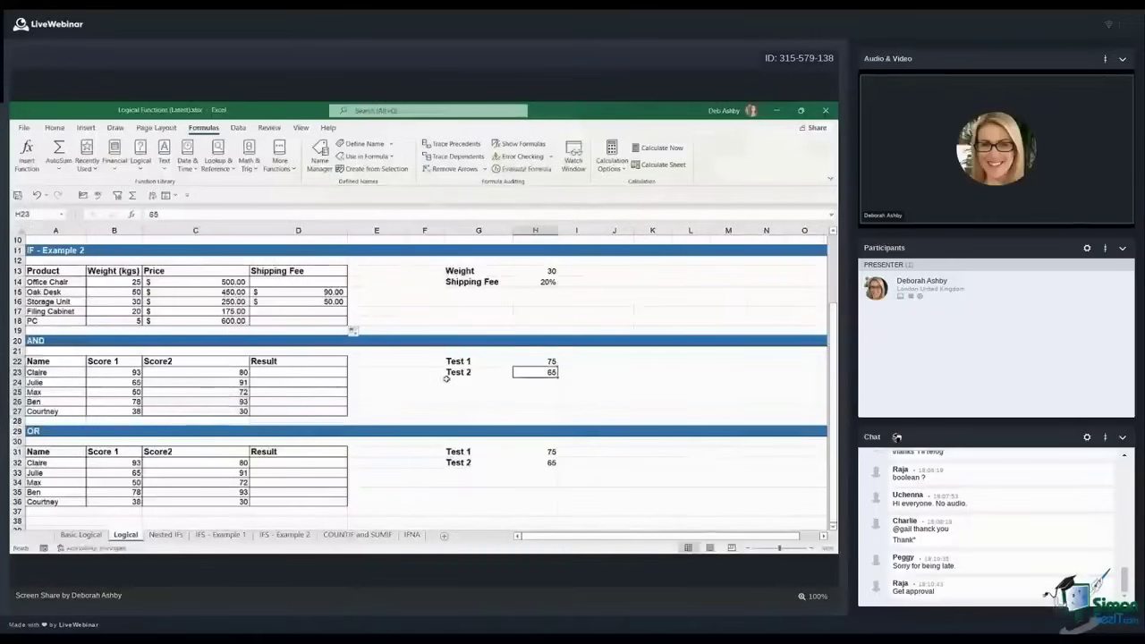
# Begin an AND function in D23 with the first condition B23>=$H$22, using an absolute reference to the Test 1 pass mark
pyautogui.click(273, 374)
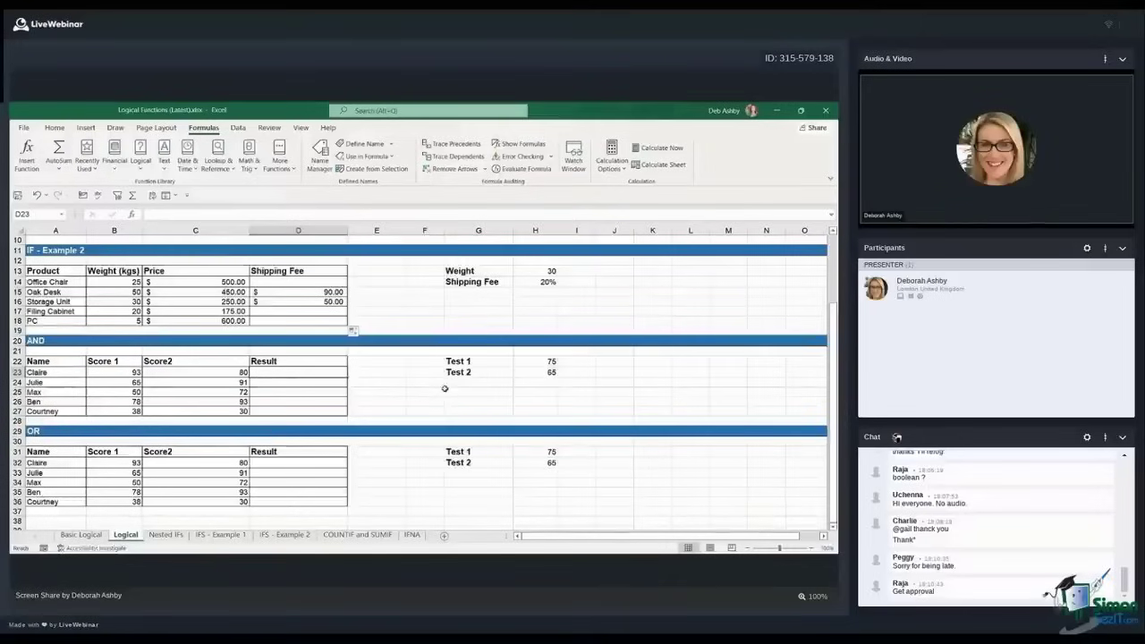
pyautogui.write('=AND')
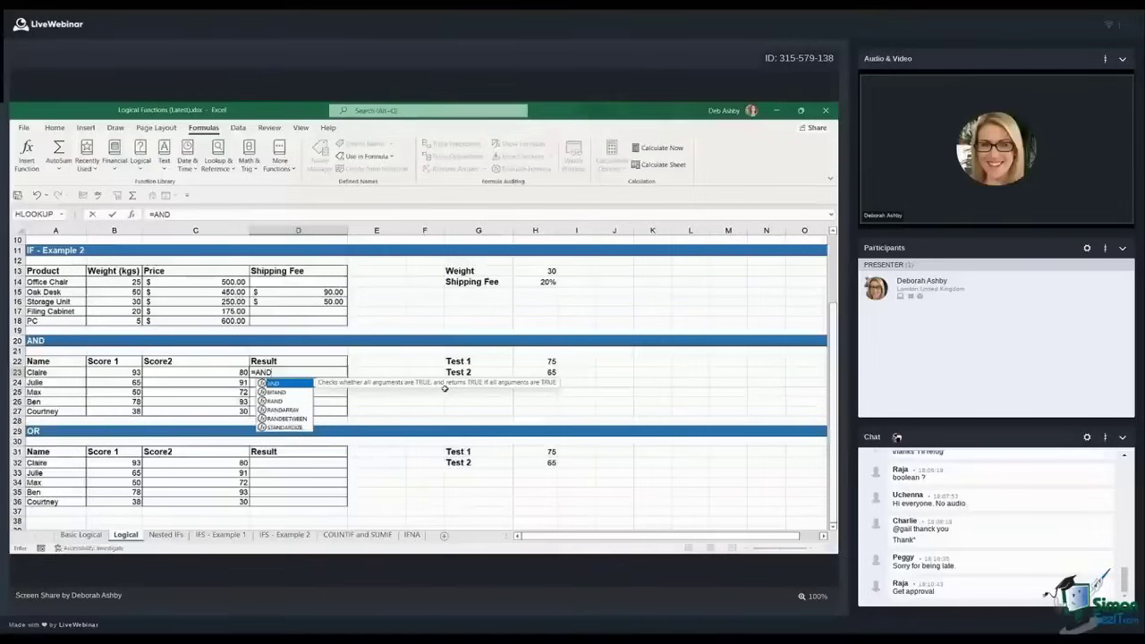
pyautogui.write('(')
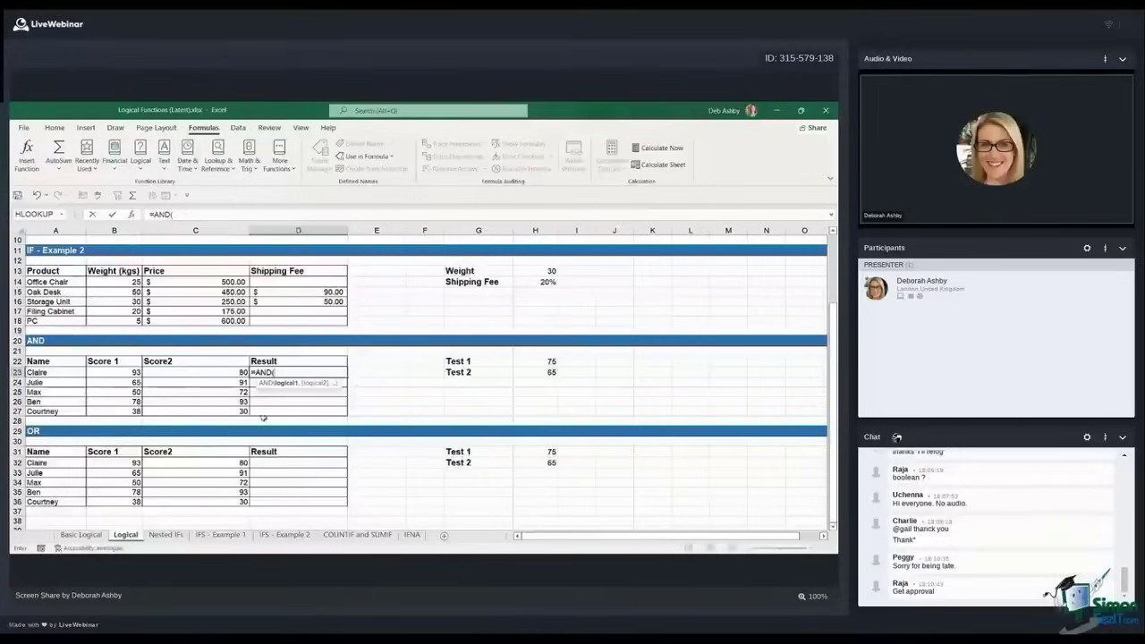
pyautogui.click(117, 373)
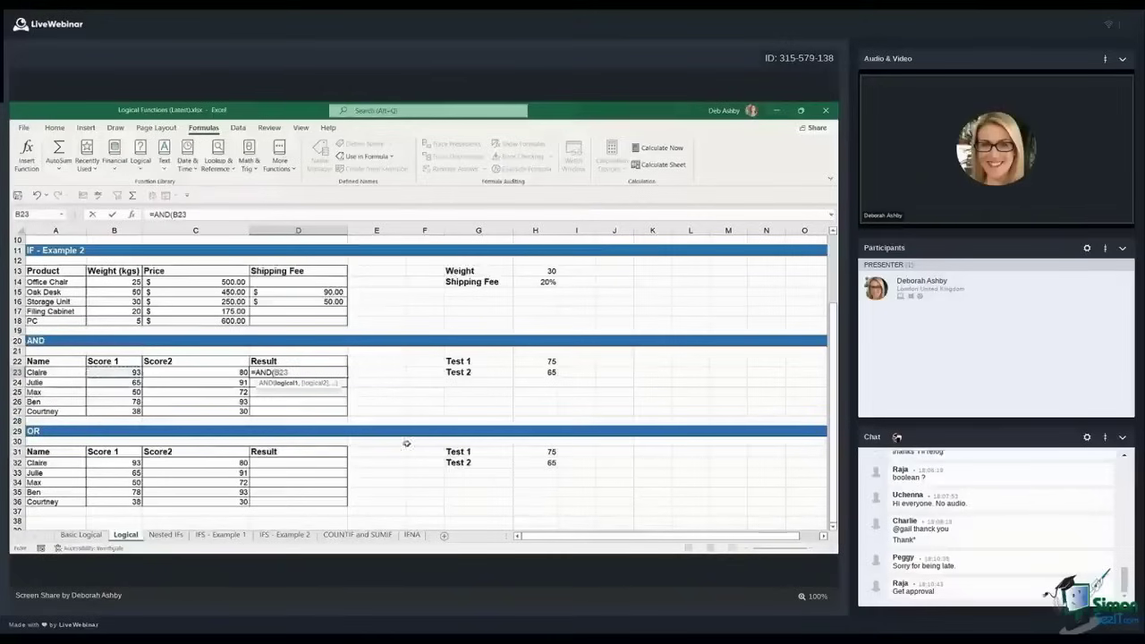
pyautogui.write('>=')
pyautogui.click(543, 362)
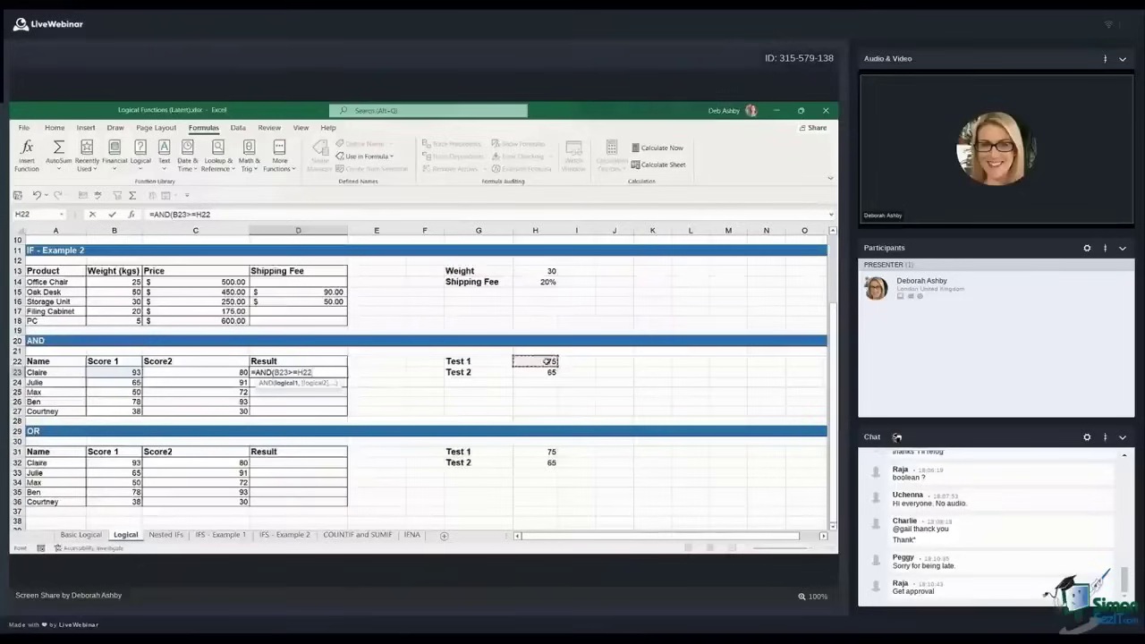
pyautogui.press('F4')
pyautogui.write(',')
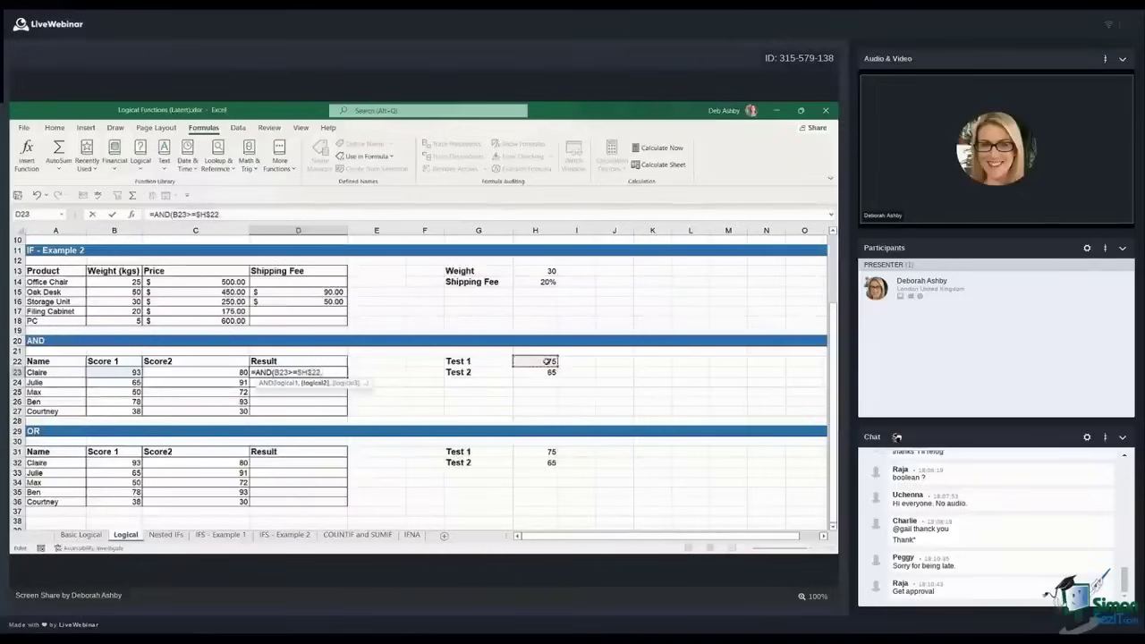
# Complete the AND formula in D23 with the second condition C23>=$H$23, using an absolute reference to the Test 2 pass mark
pyautogui.click(240, 372)
pyautogui.write('>=')
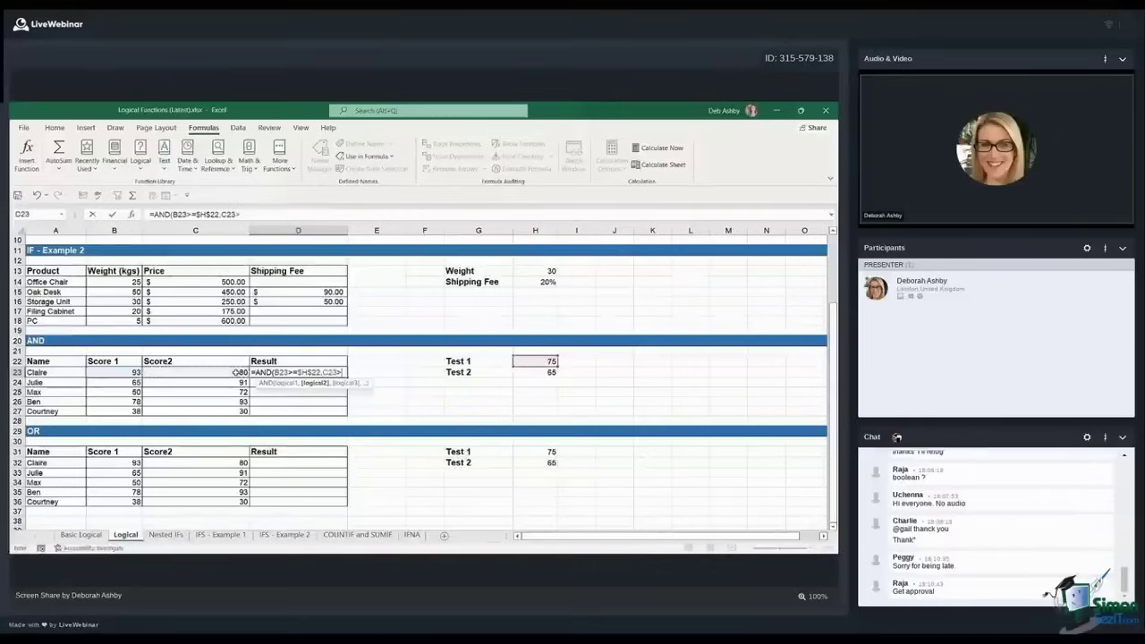
pyautogui.click(535, 374)
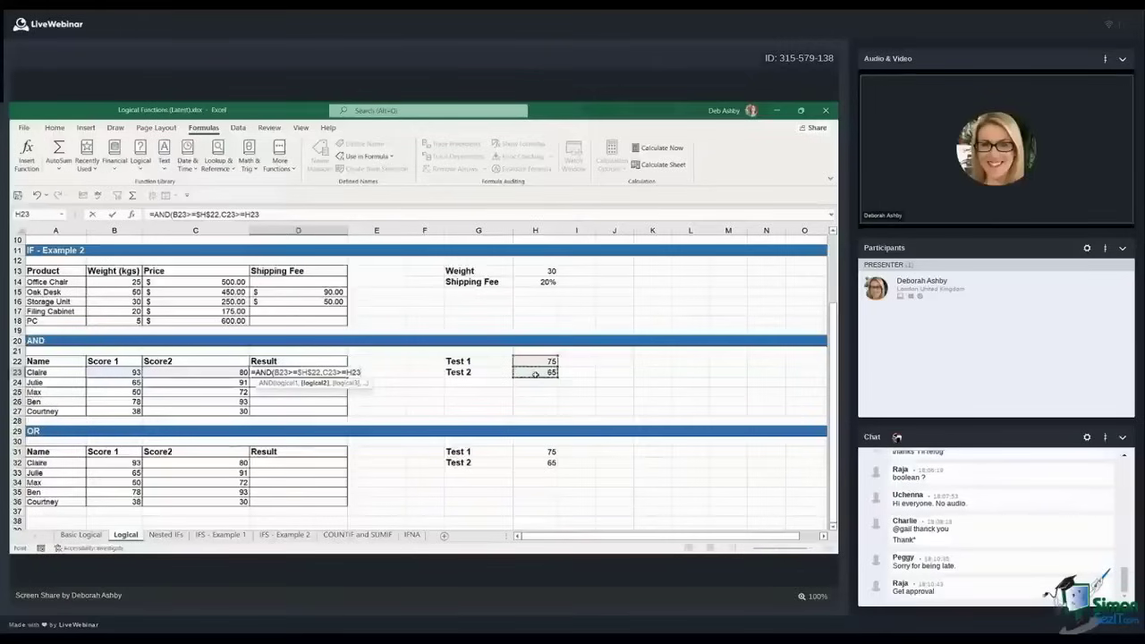
pyautogui.press('F4')
pyautogui.write(')')
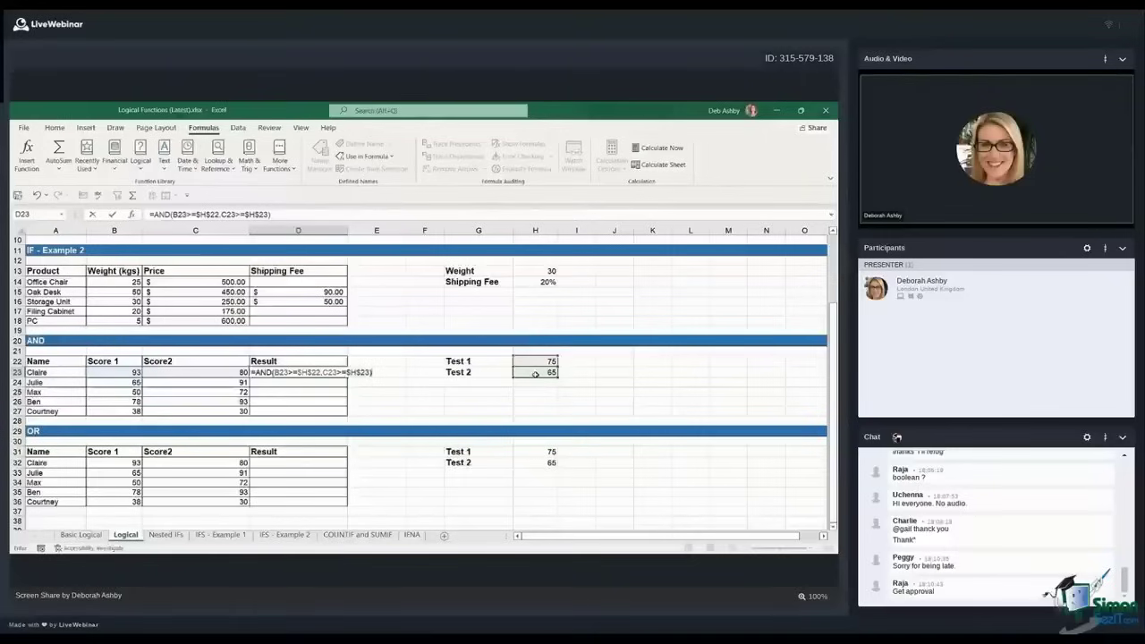
pyautogui.hotkey('ctrl', 'Return')
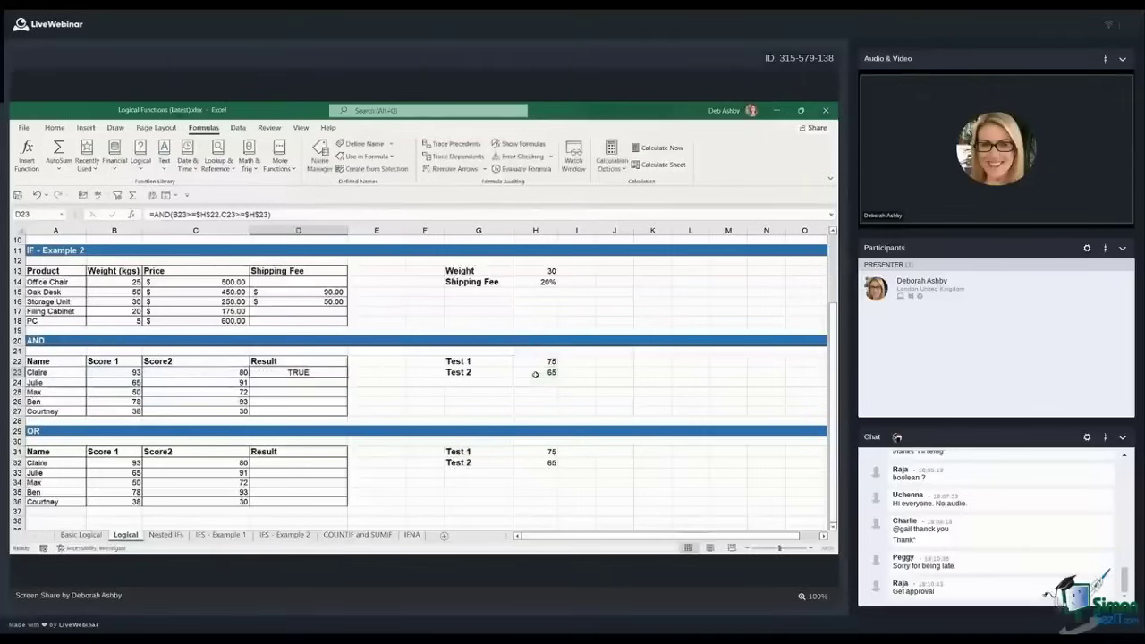
# Fill the AND formula from D23 down through D27 and check the results
pyautogui.moveTo(349, 377); pyautogui.dragTo(382, 412)
pyautogui.click(317, 373)
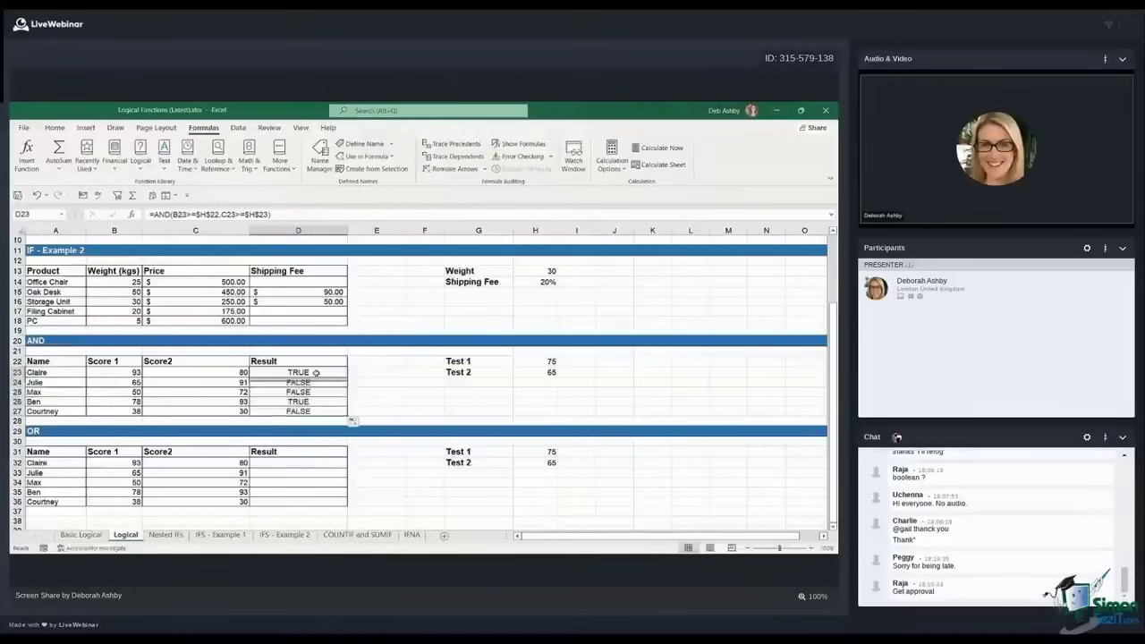
pyautogui.moveTo(313, 372); pyautogui.dragTo(311, 408)
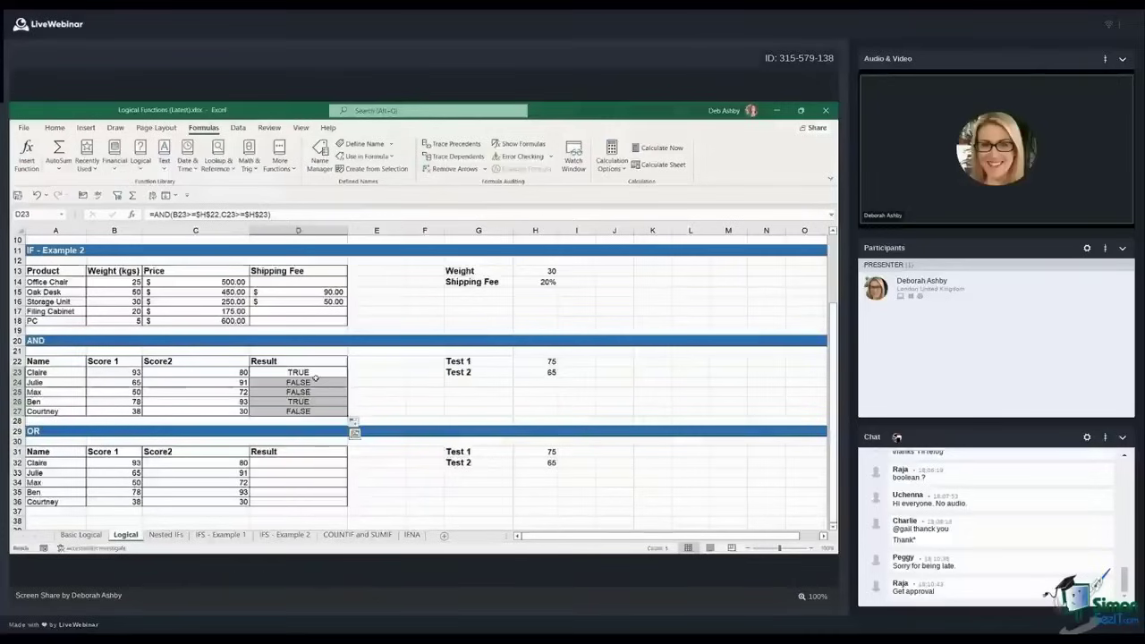
# Wrap the AND formula in D23 in an IF function so that the AND becomes its logical test
pyautogui.doubleClick(318, 375)
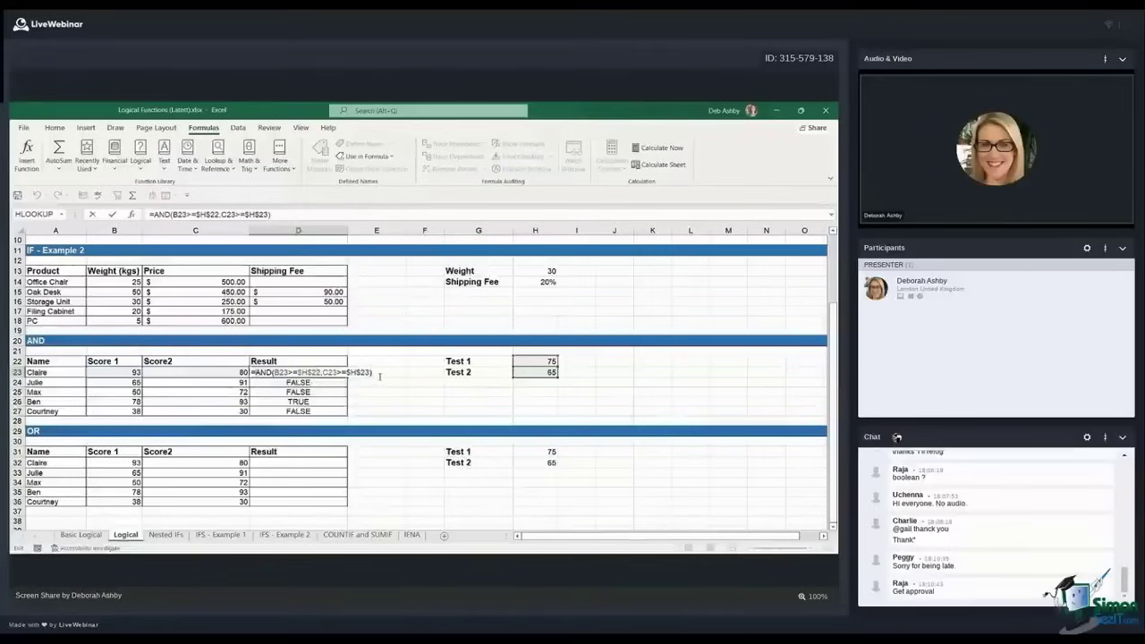
pyautogui.press('Home')
pyautogui.press('Right')
pyautogui.write('IF')
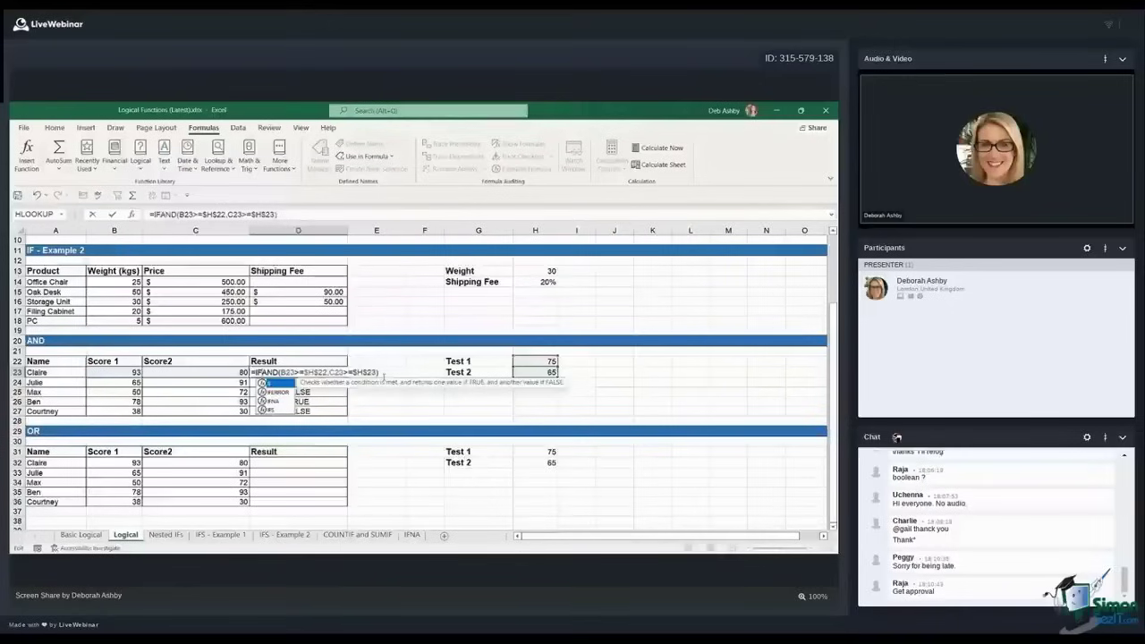
pyautogui.write('(')
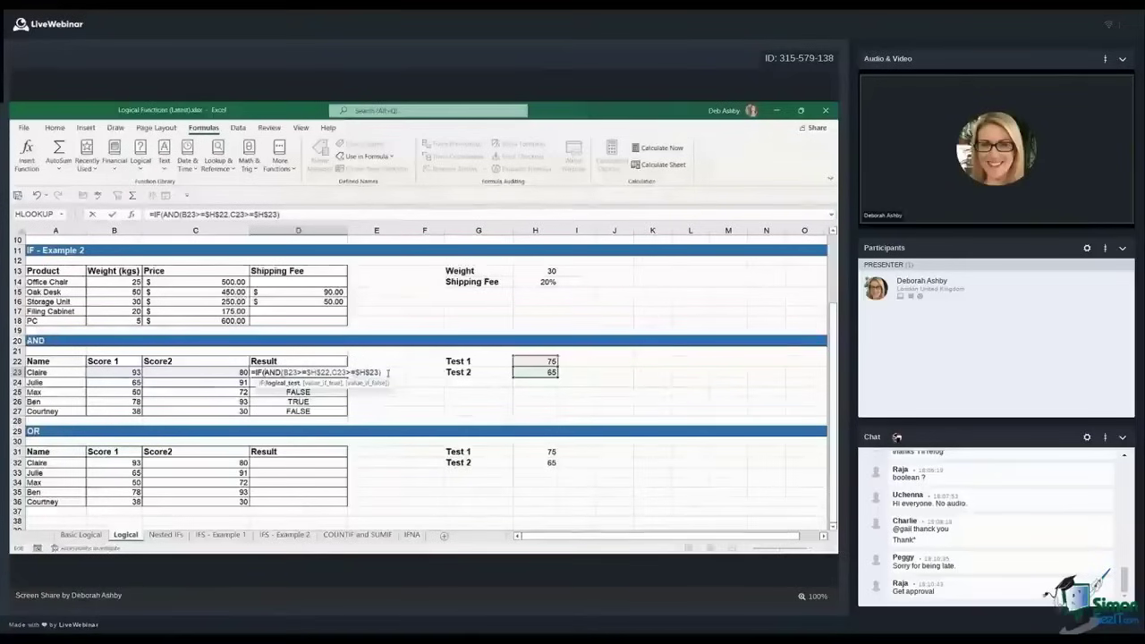
# Complete the IF formula in D23 with "Pass" if true and "Fail" if false, and fill it down through D27
pyautogui.write(',')
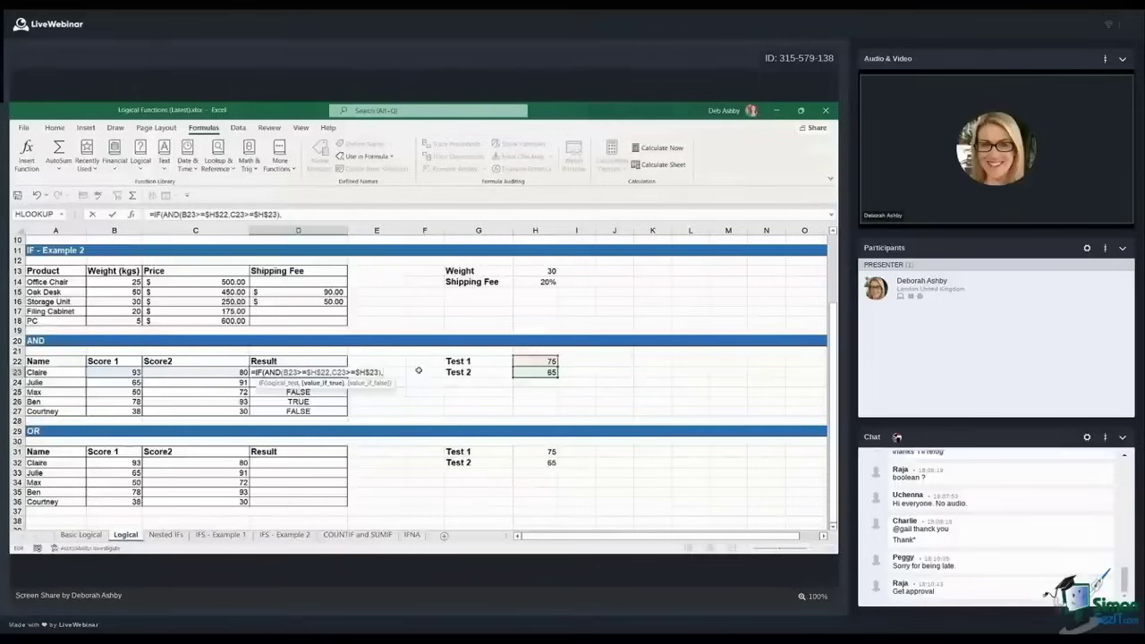
pyautogui.write('"Pass",')
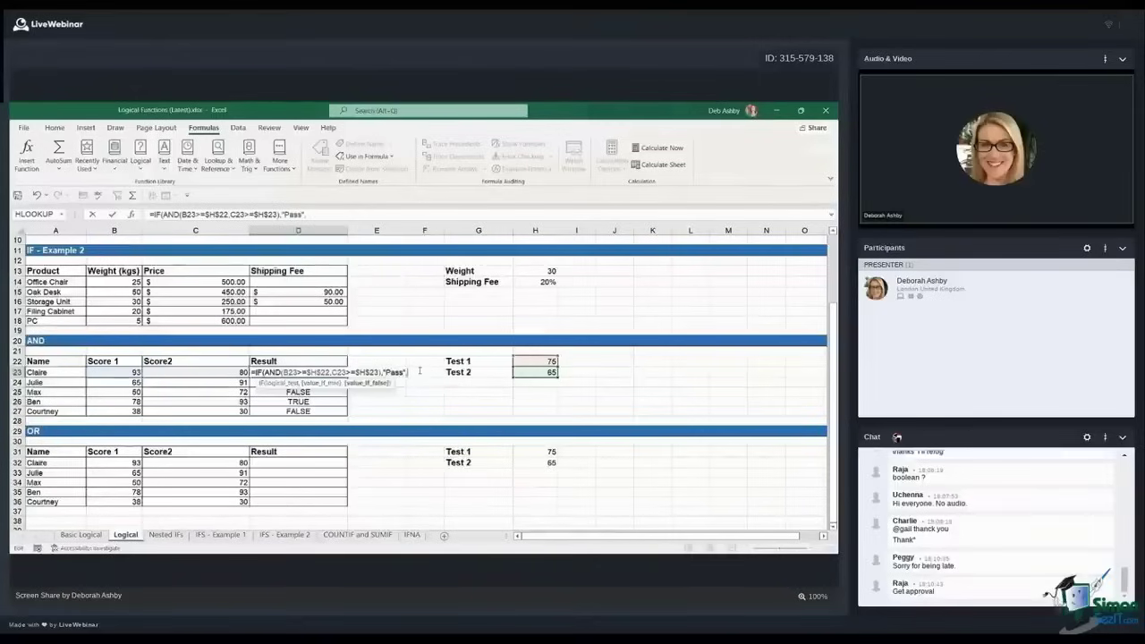
pyautogui.write('"Fail"')
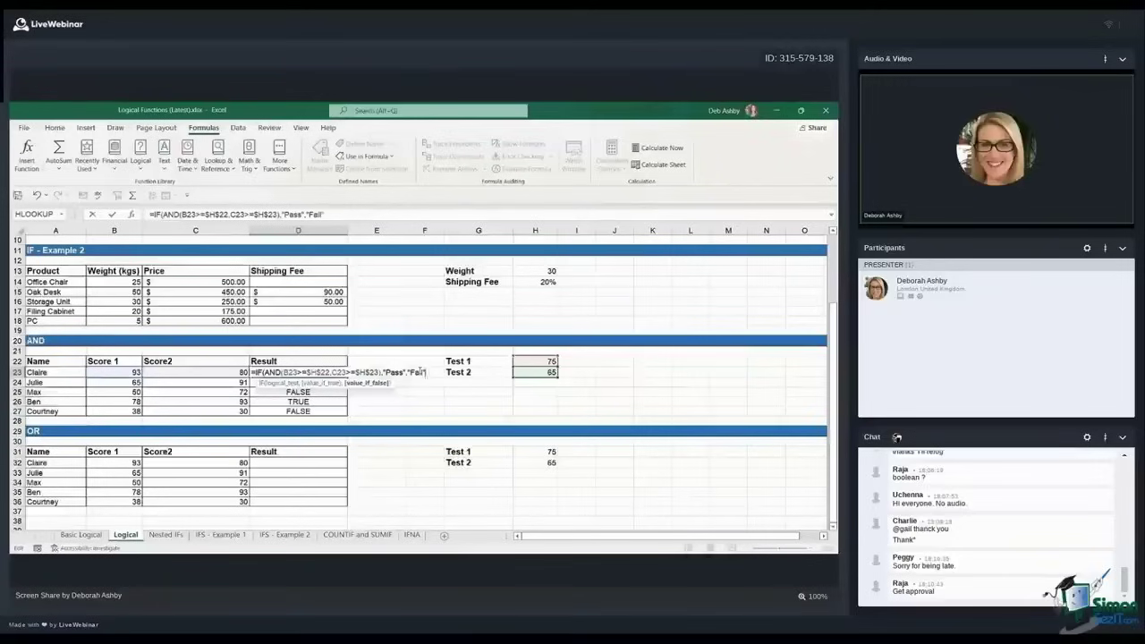
pyautogui.write(')')
pyautogui.hotkey('ctrl', 'Return')
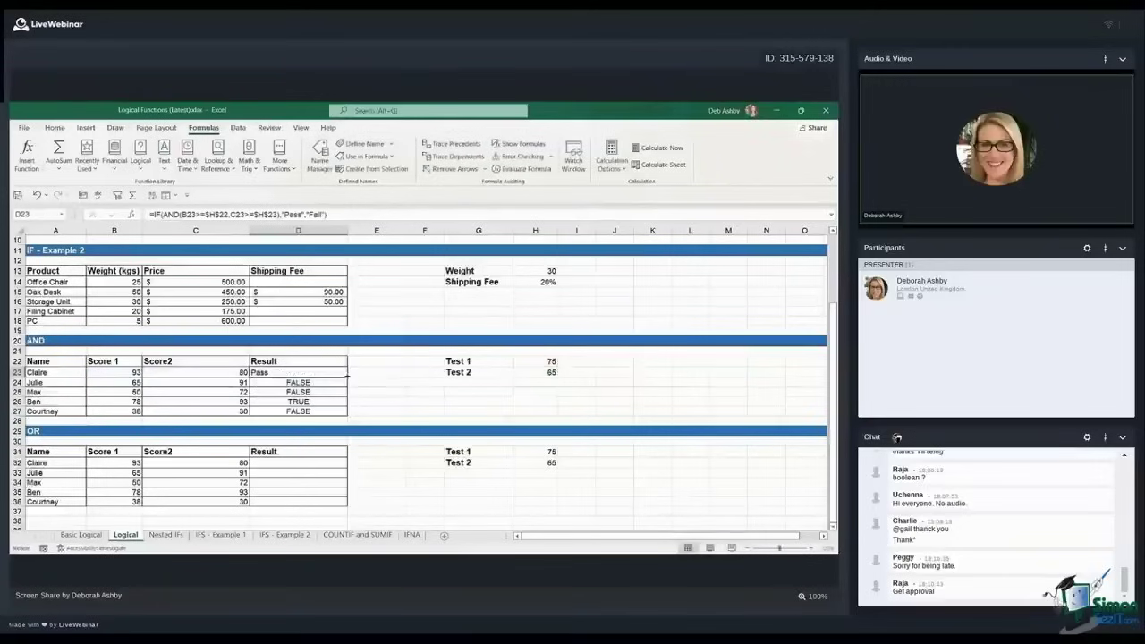
pyautogui.doubleClick(348, 376)
pyautogui.click(394, 391)
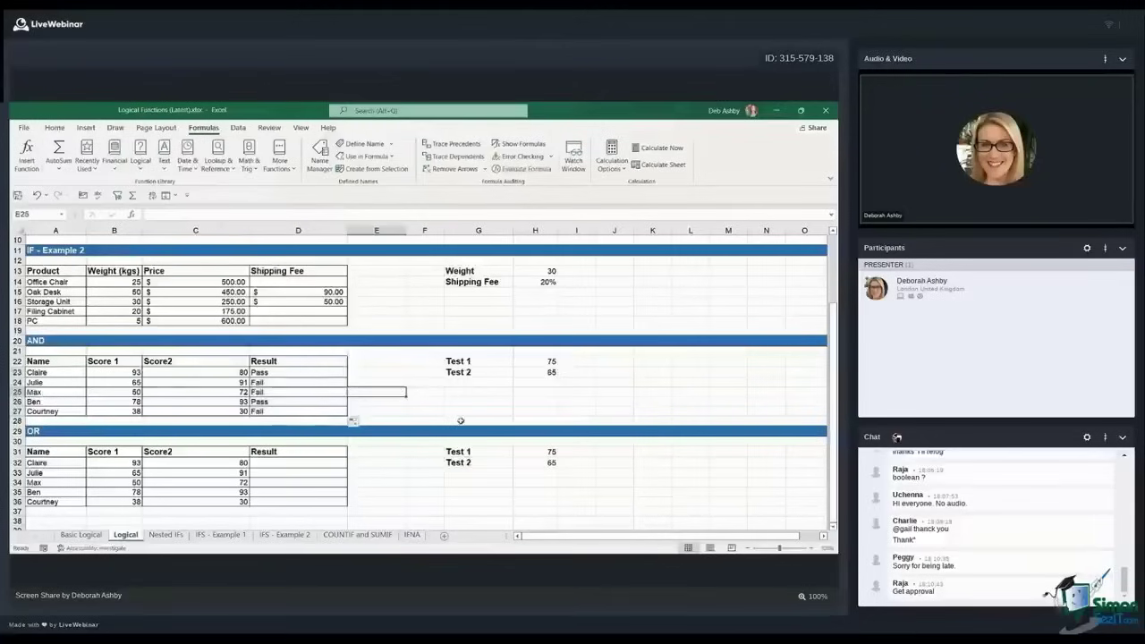
# Review the OR example's Score 1 and Score2 values in row 32 and the Test 1 and Test 2 pass marks
pyautogui.click(299, 373)
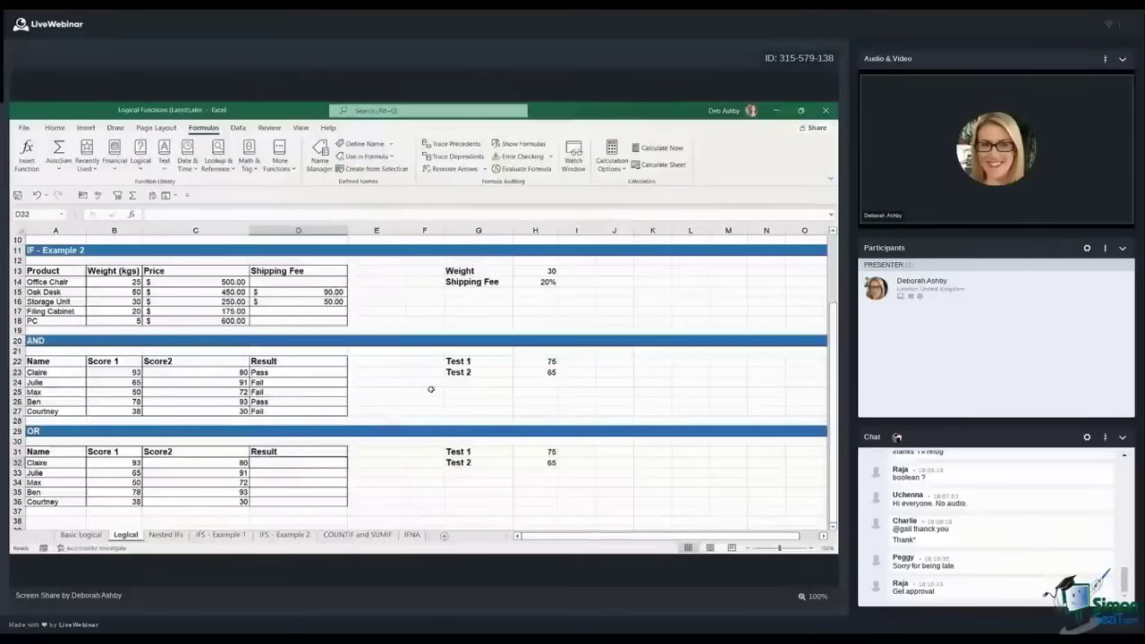
pyautogui.scroll(-2, 430, 389)
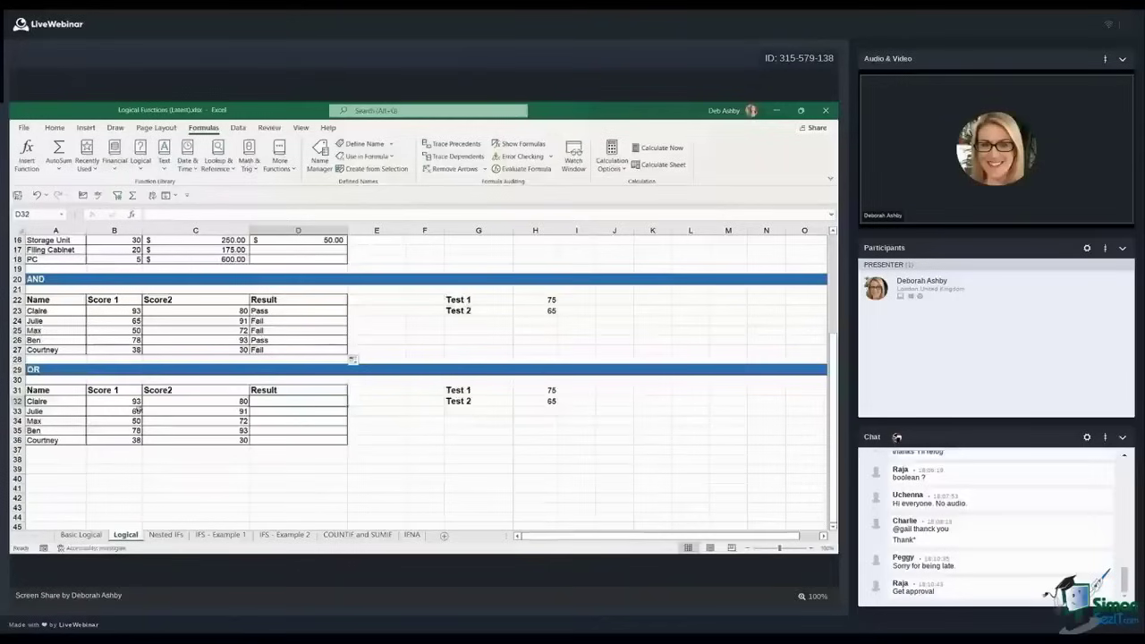
pyautogui.click(111, 400)
pyautogui.click(185, 401)
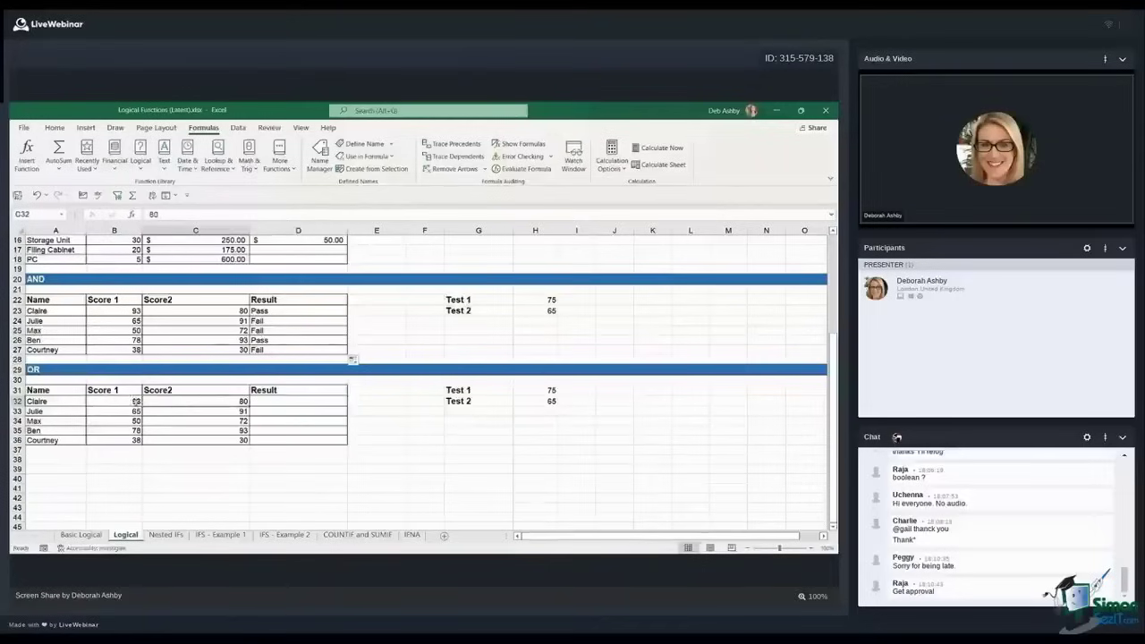
pyautogui.click(283, 402)
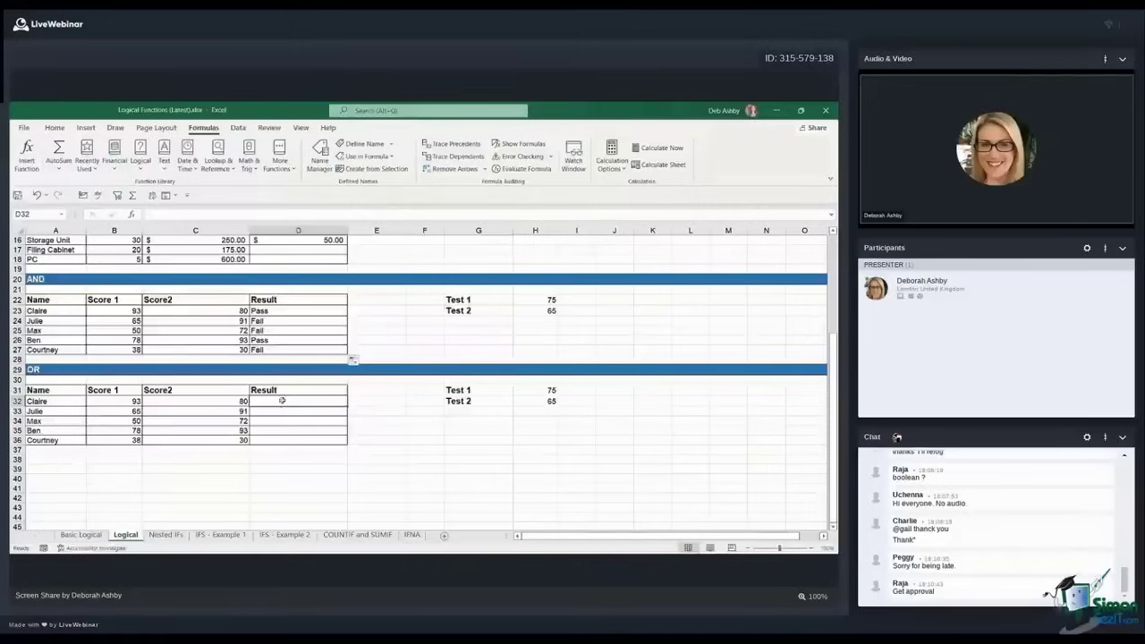
pyautogui.click(114, 405)
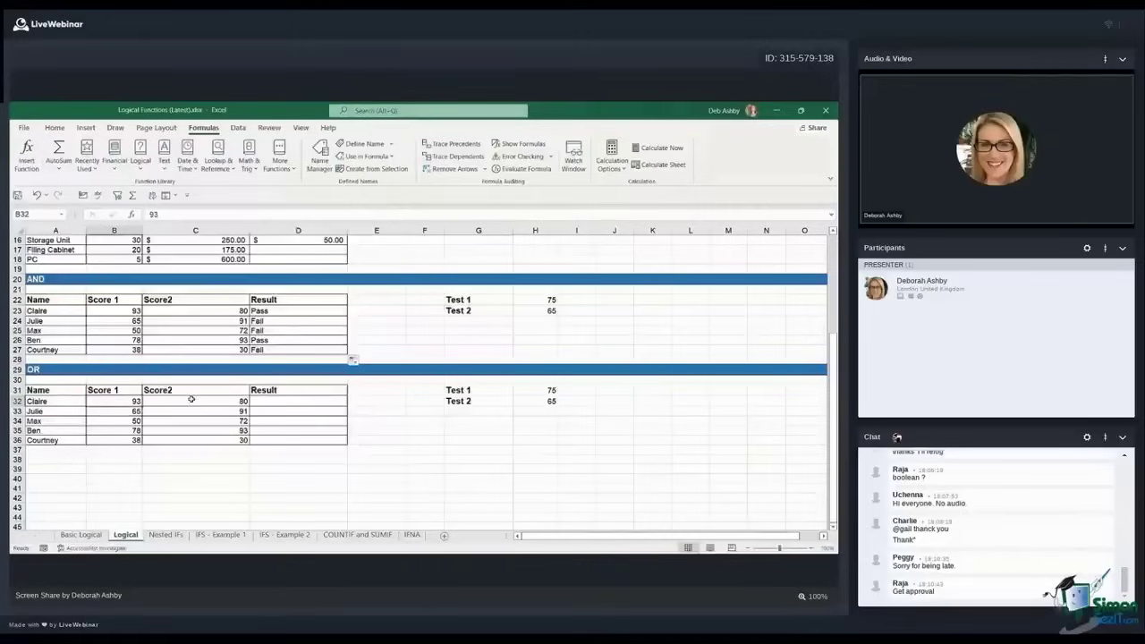
pyautogui.click(190, 403)
pyautogui.click(526, 391)
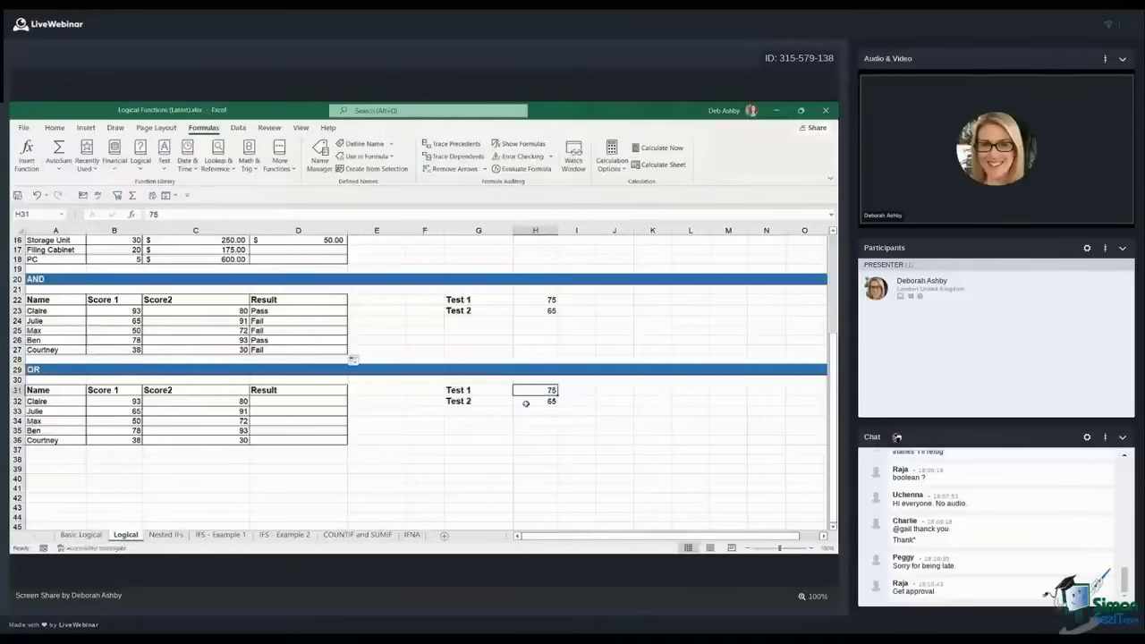
pyautogui.click(526, 405)
# Begin an OR function in D32 with the first condition B32>=$H$31, using an absolute reference to the Test 1 pass mark
pyautogui.click(287, 402)
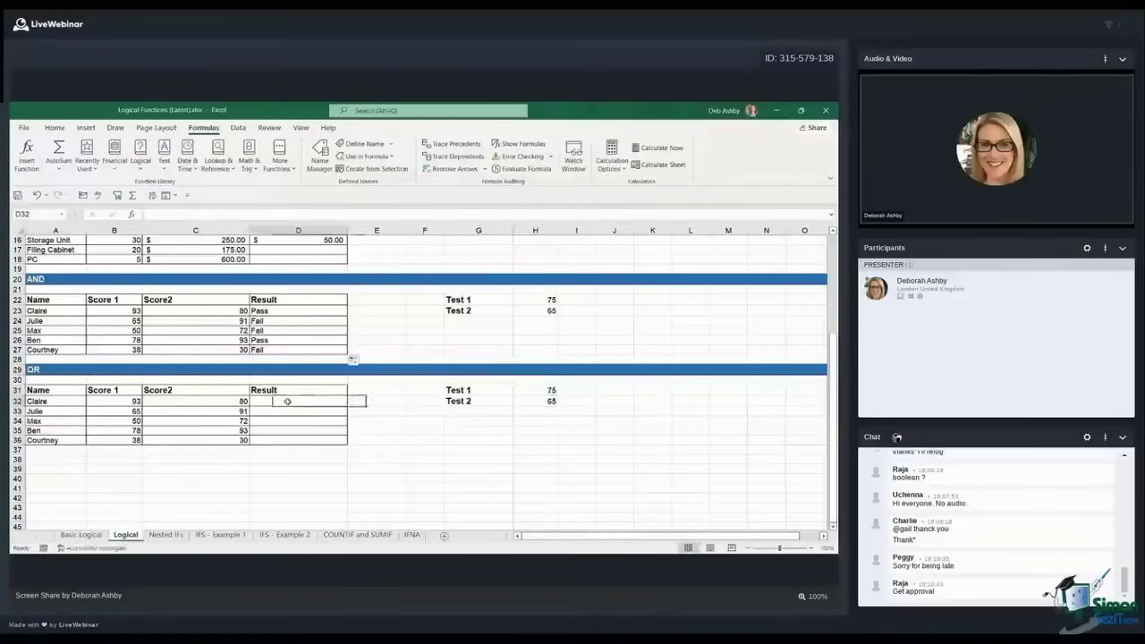
pyautogui.write('=')
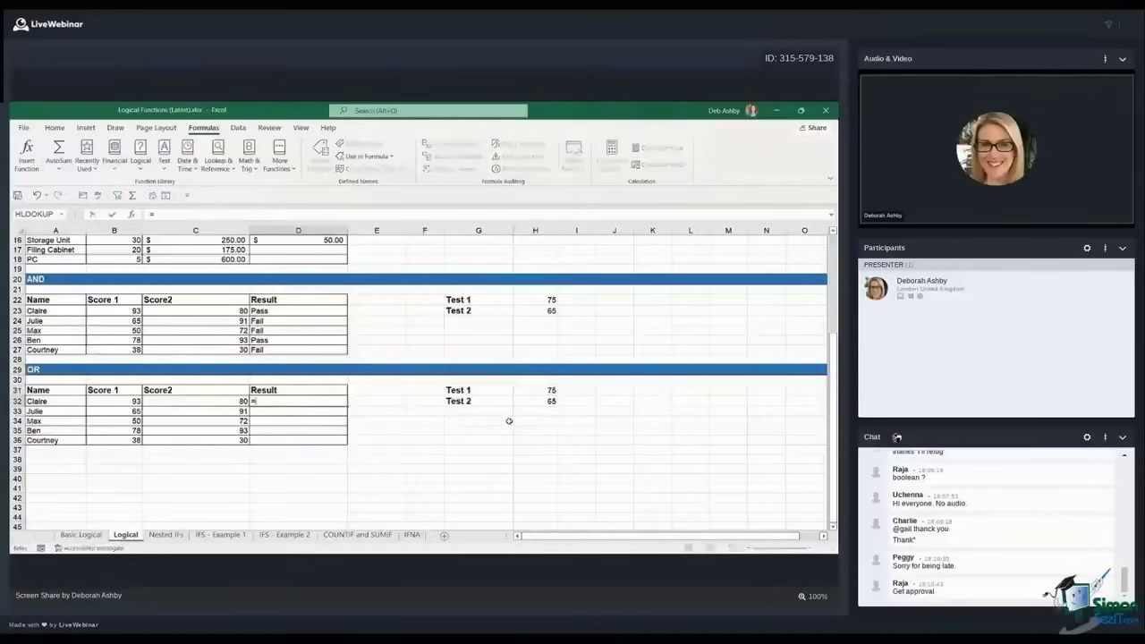
pyautogui.write('OR(')
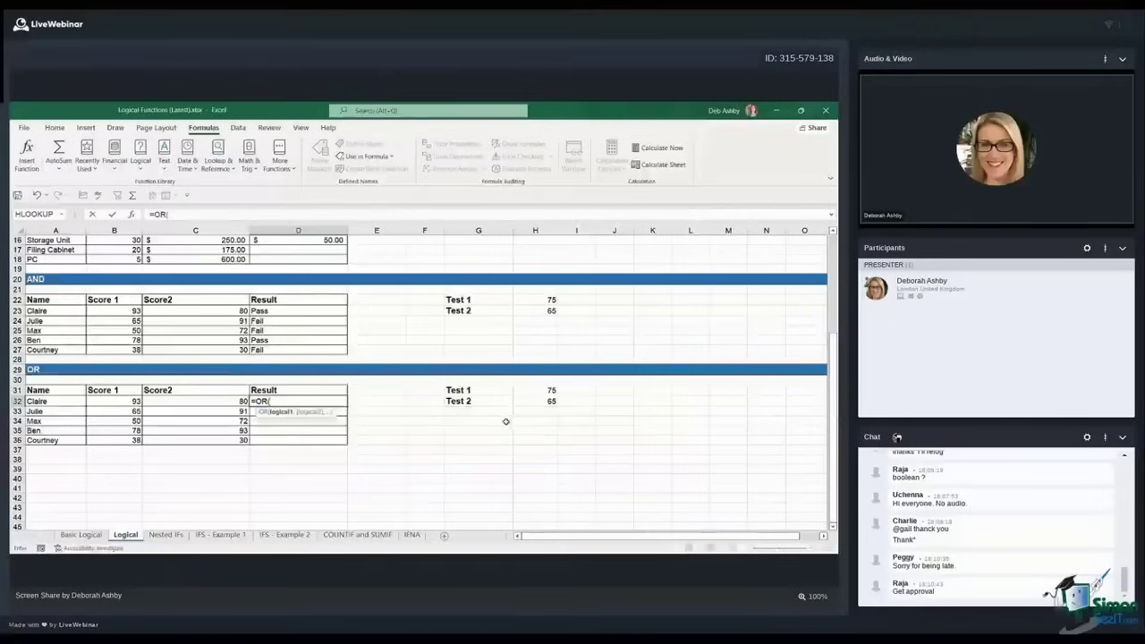
pyautogui.click(139, 407)
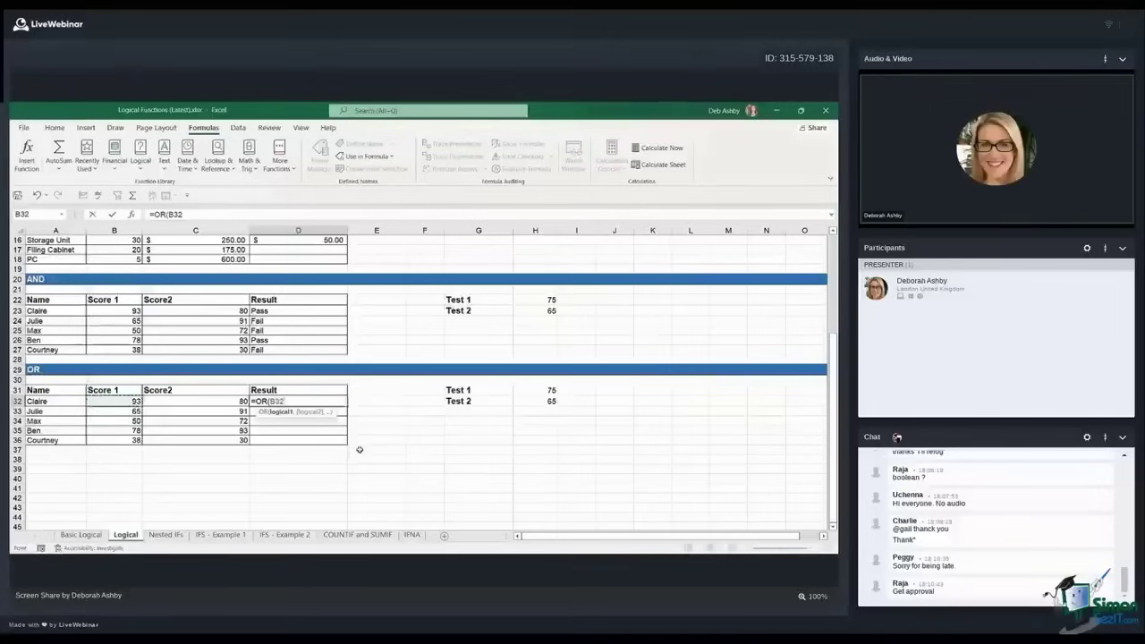
pyautogui.write('>=')
pyautogui.click(546, 391)
pyautogui.press('F4')
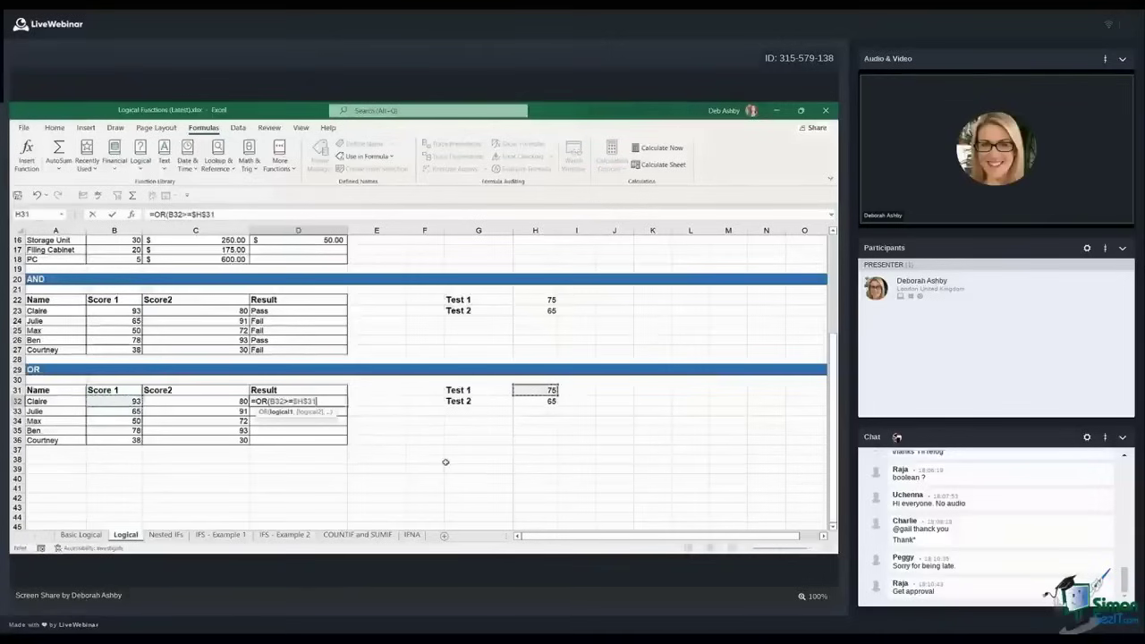
pyautogui.write(',')
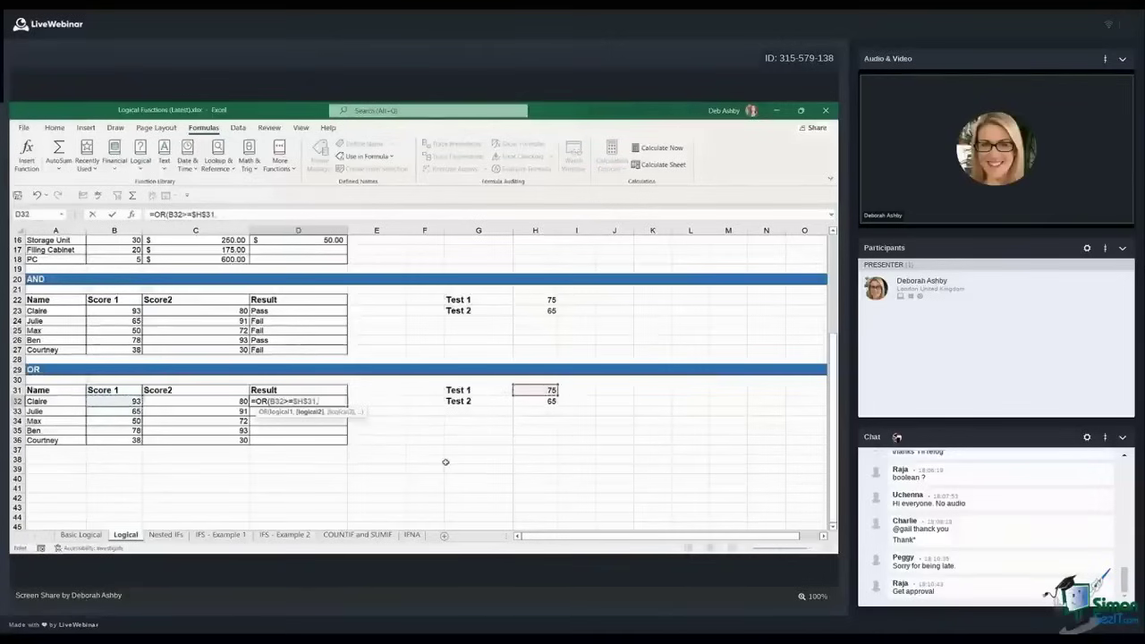
# Complete the OR formula in D32 with the second condition C32>=$H$32 and fill it down through D36
pyautogui.click(231, 403)
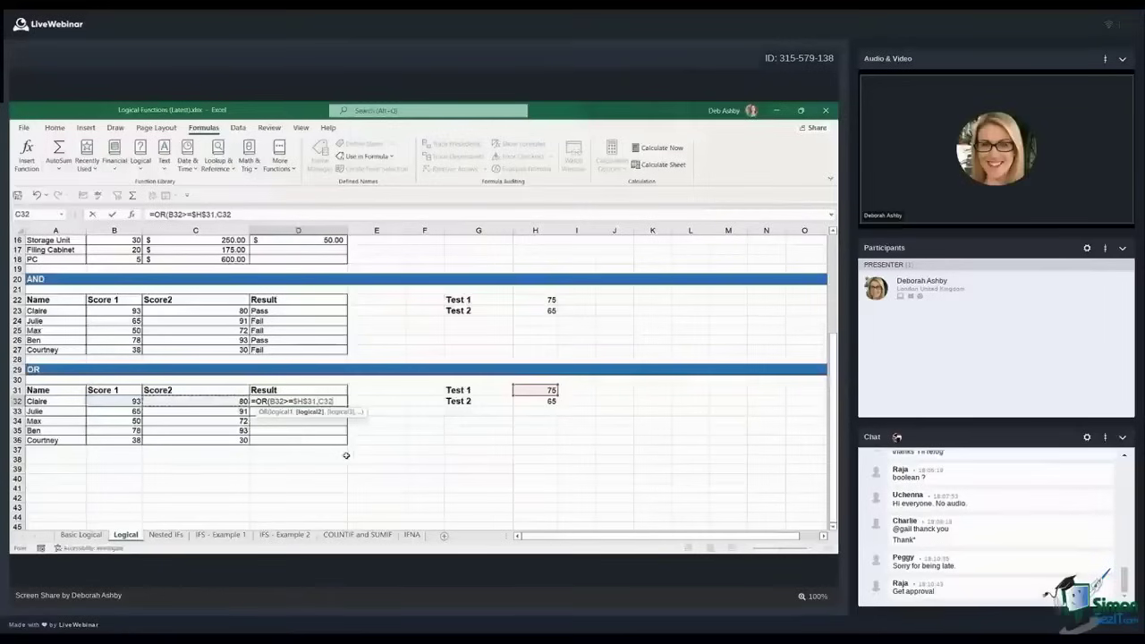
pyautogui.write('>=')
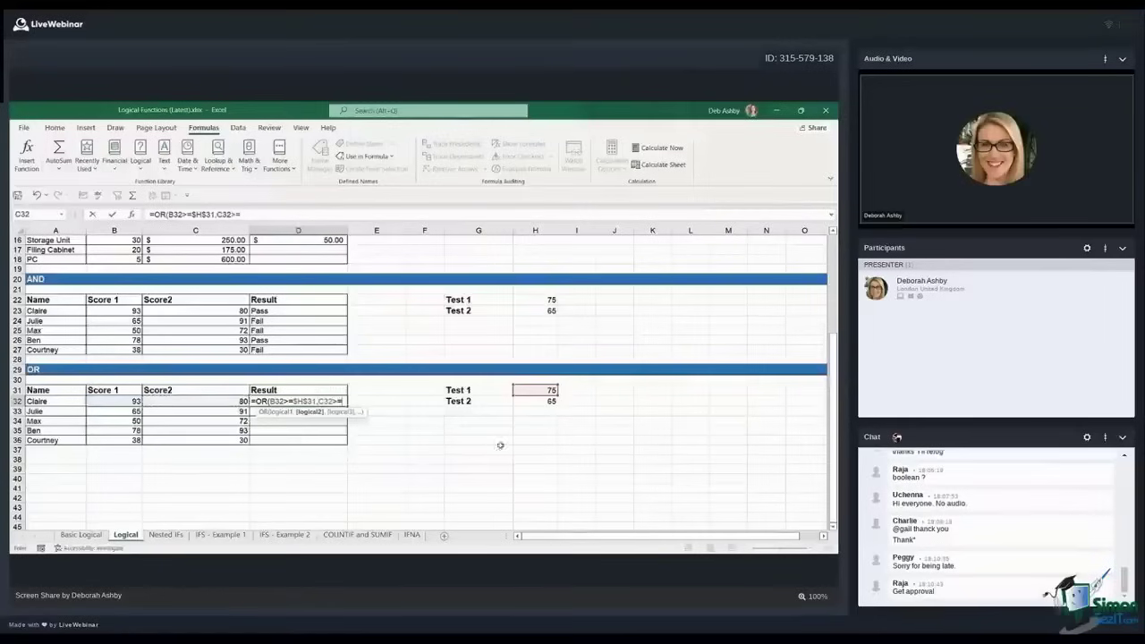
pyautogui.click(535, 401)
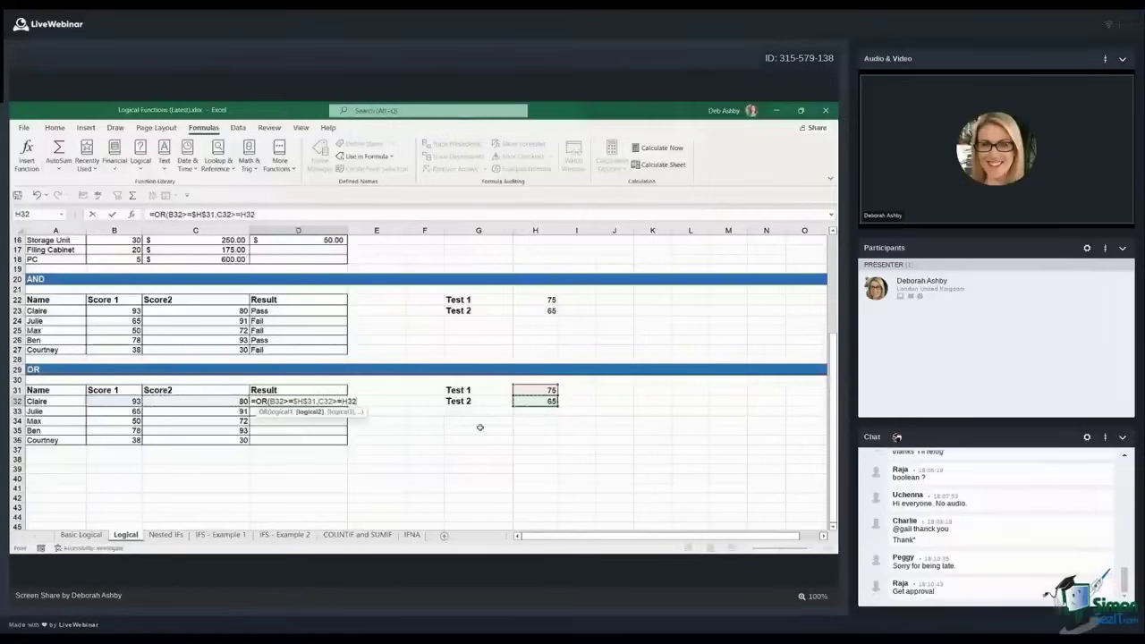
pyautogui.press('F4')
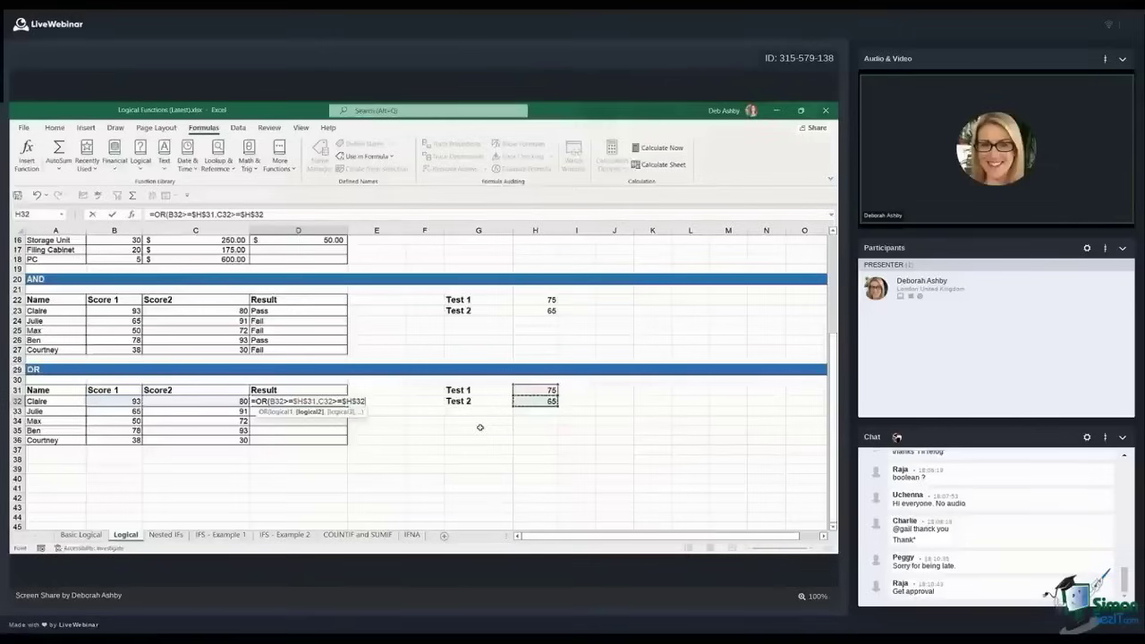
pyautogui.write(')')
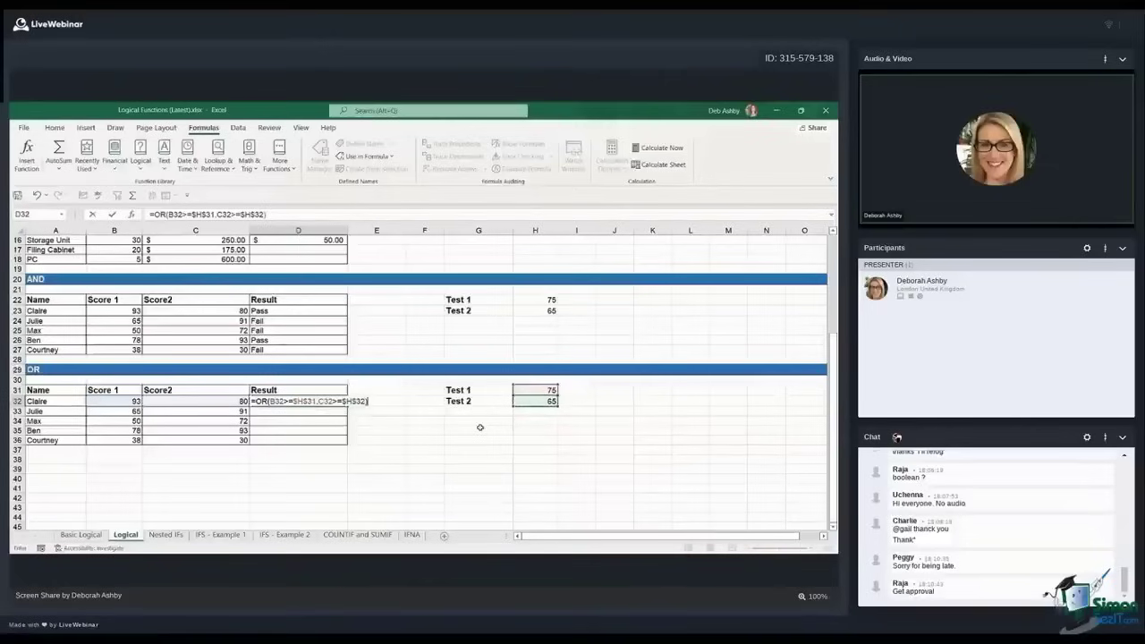
pyautogui.hotkey('ctrl', 'Return')
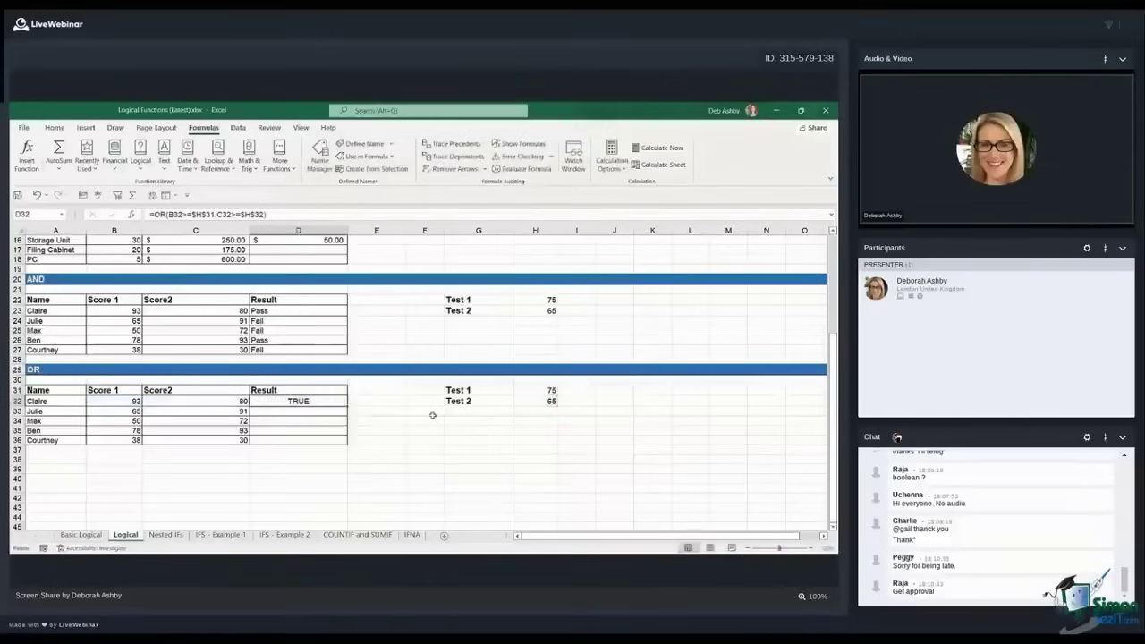
pyautogui.doubleClick(348, 406)
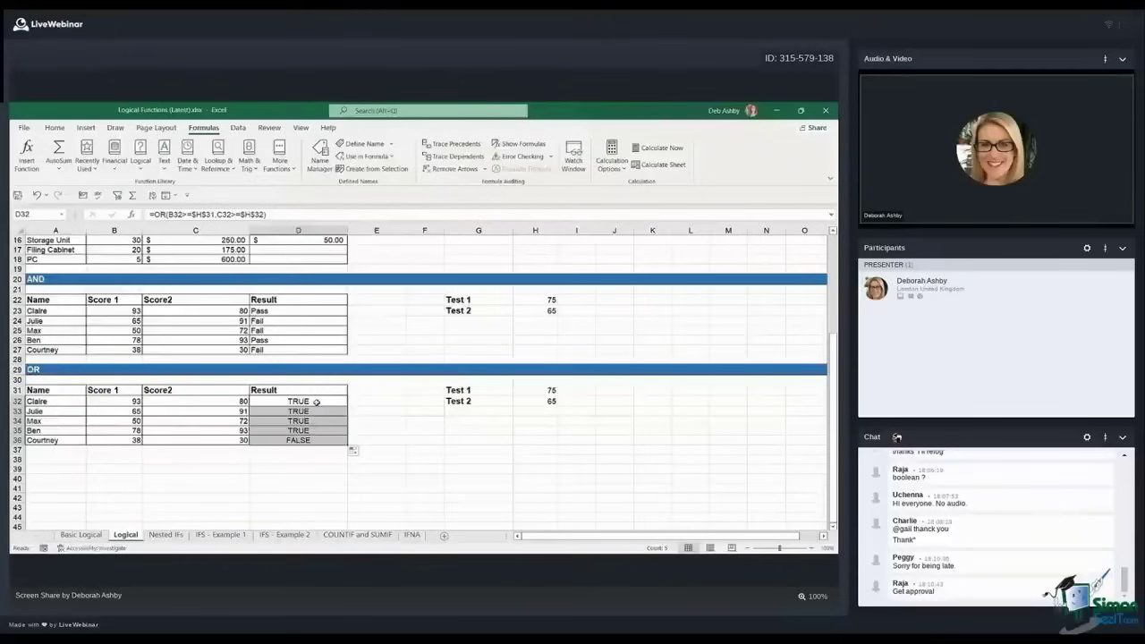
# Wrap the OR formula in D32 in an IF function so that the OR becomes its logical test
pyautogui.doubleClick(316, 403)
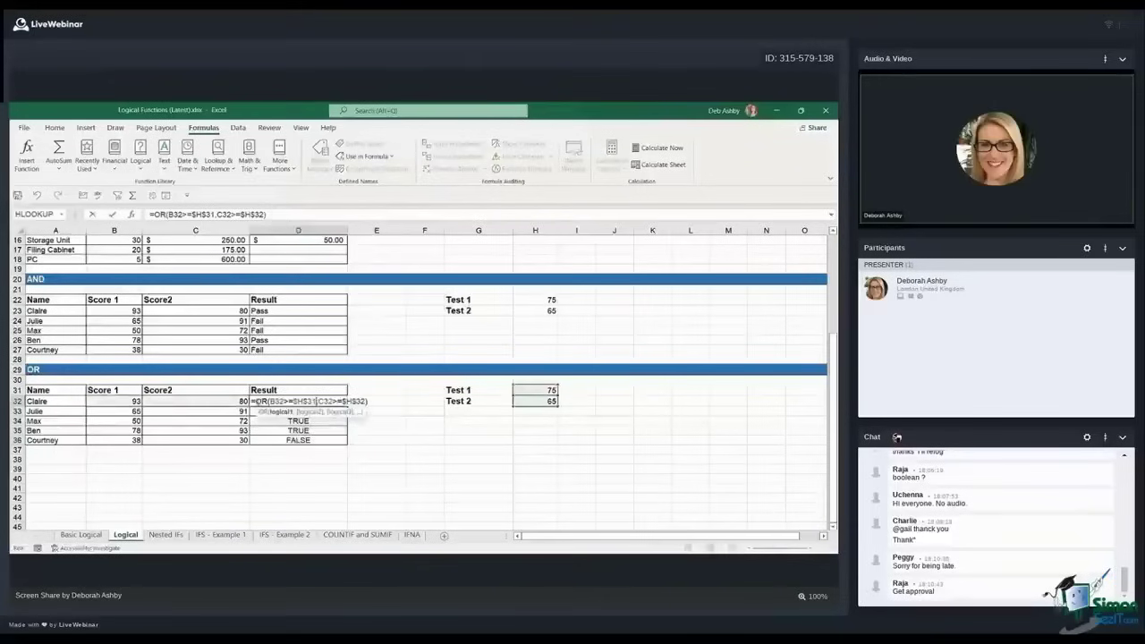
pyautogui.click(256, 402)
pyautogui.write('IF(')
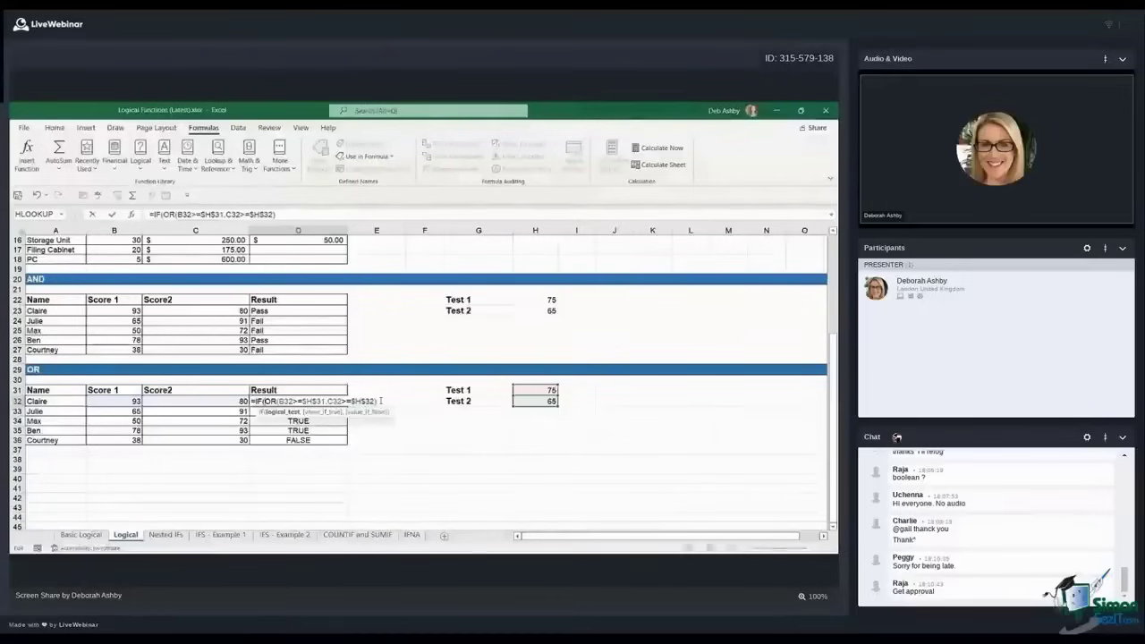
pyautogui.write(',')
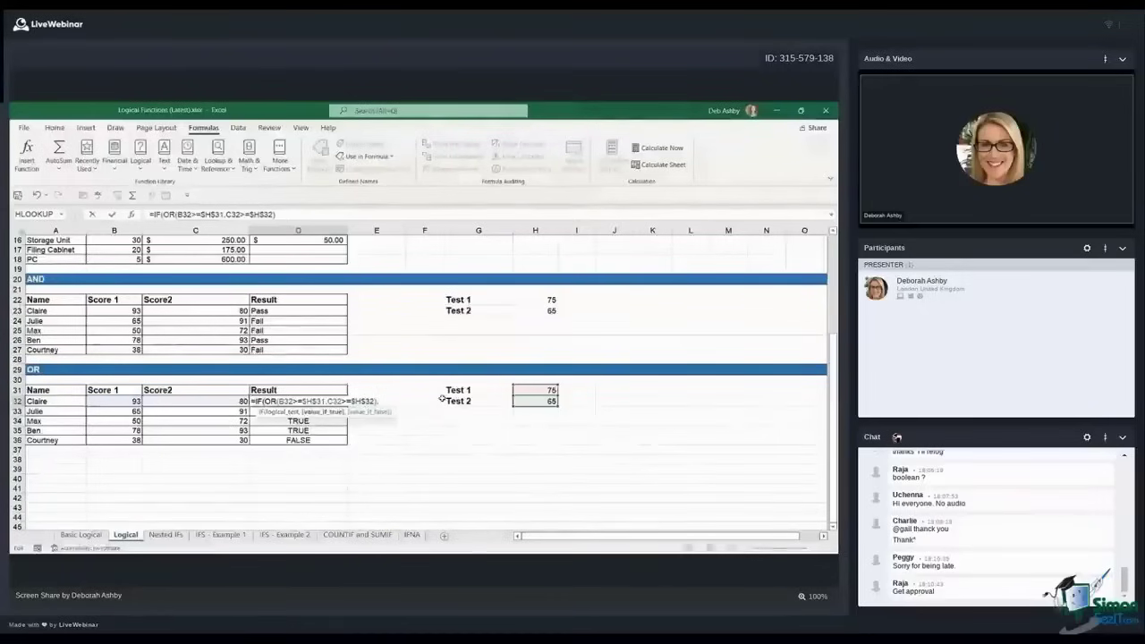
# Finish the IF formula in D32 with "Pass" if true and "Fail" if false, and fill it down through D36
pyautogui.write('"Pass",')
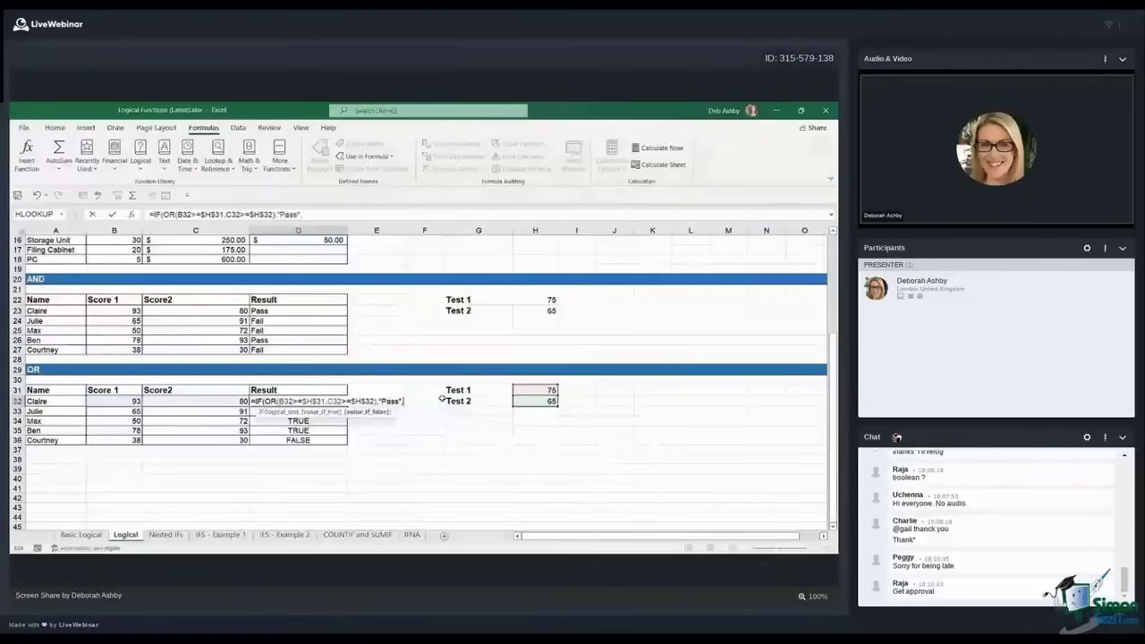
pyautogui.write('"Fail"')
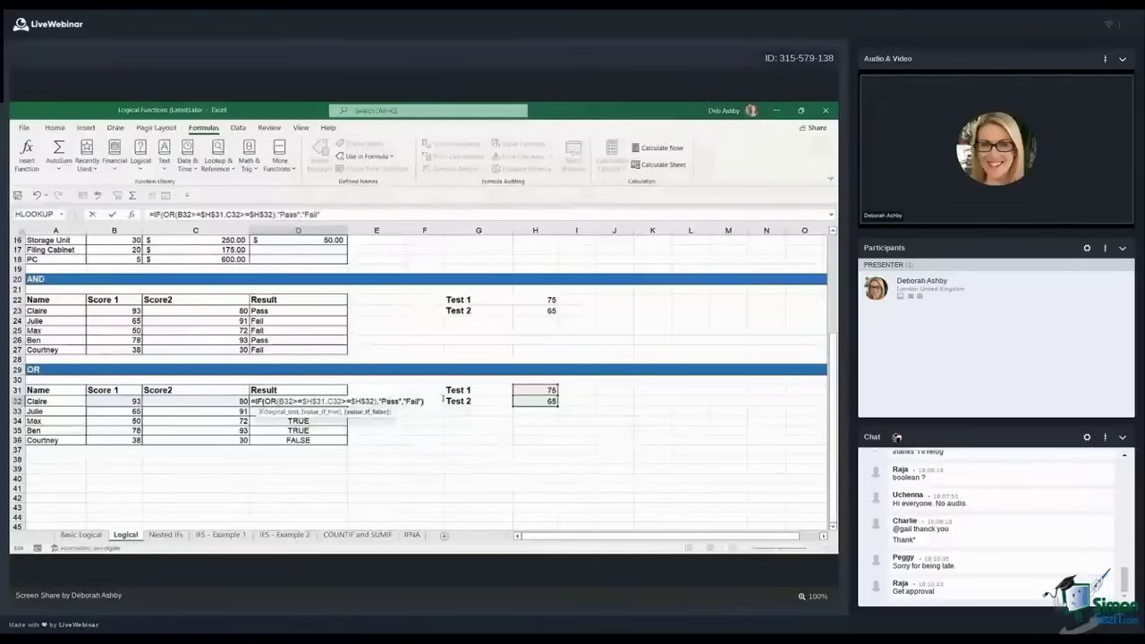
pyautogui.write(')')
pyautogui.hotkey('ctrl', 'Return')
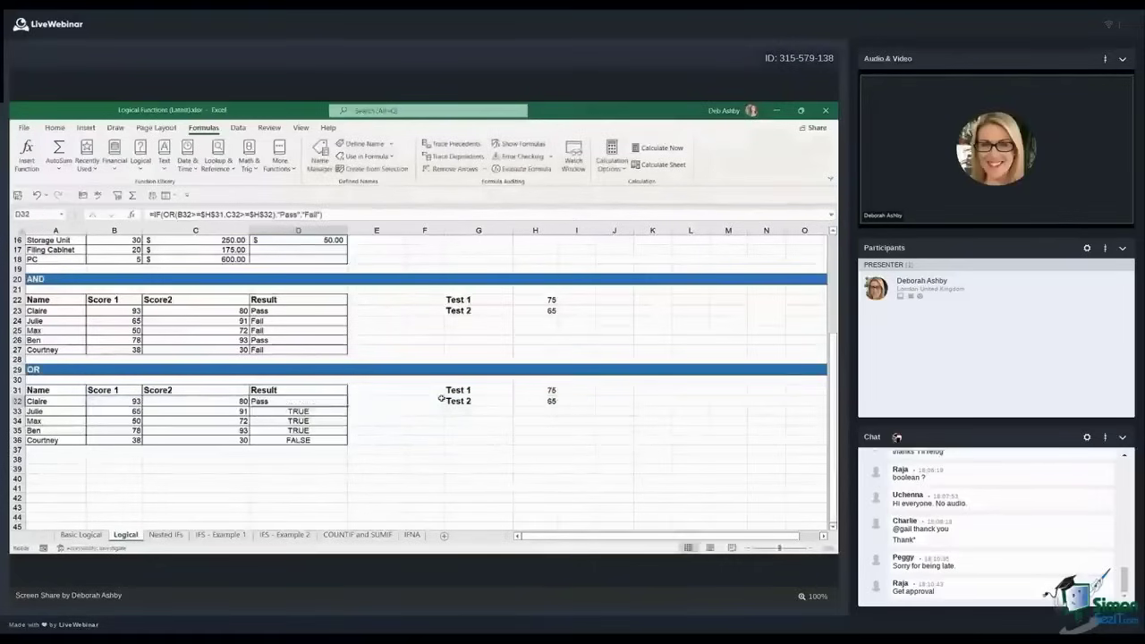
pyautogui.moveTo(299, 402); pyautogui.dragTo(304, 438)
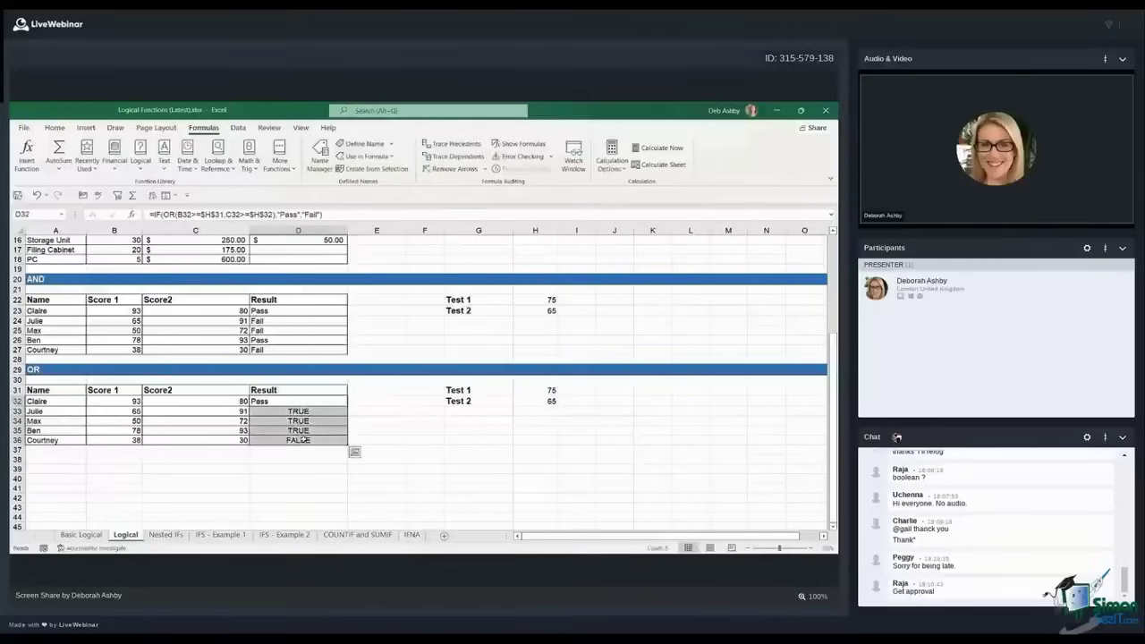
pyautogui.hotkey('ctrl', 'd')
pyautogui.click(411, 431)
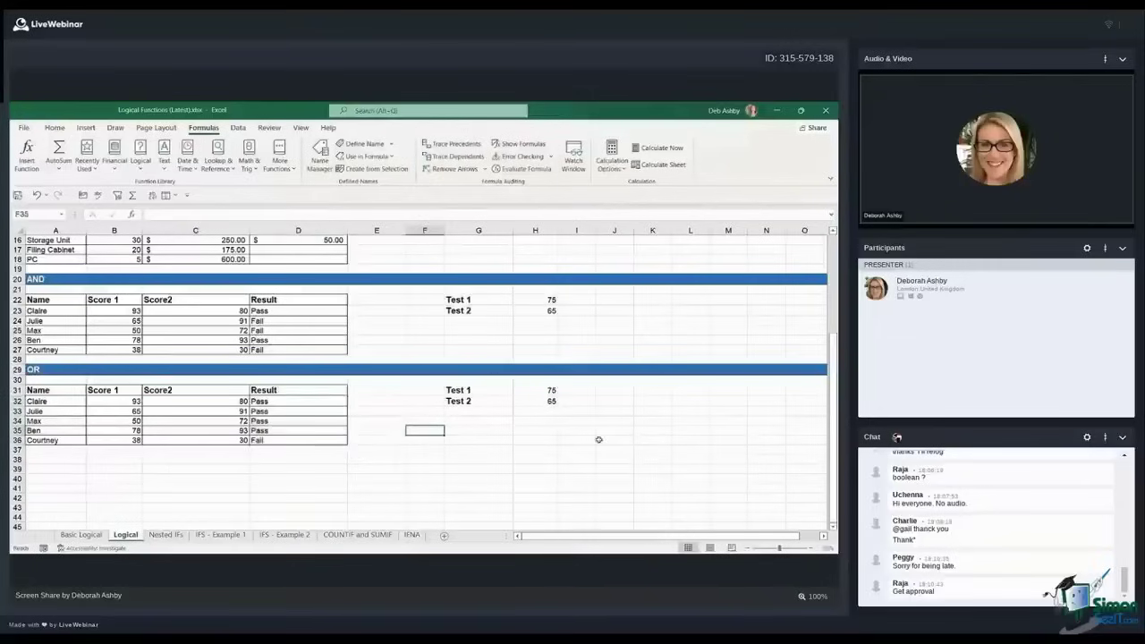
# Look back over the IF, AND and OR examples on the Logical sheet
pyautogui.click(401, 333)
pyautogui.scroll(4, 400, 333)
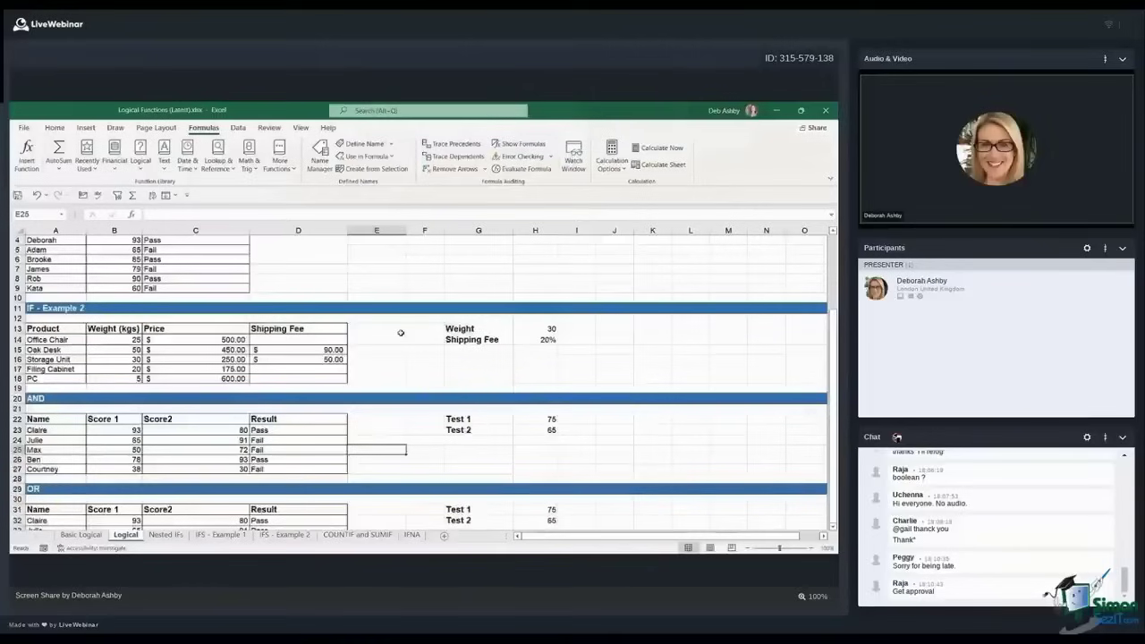
pyautogui.scroll(1, 401, 333)
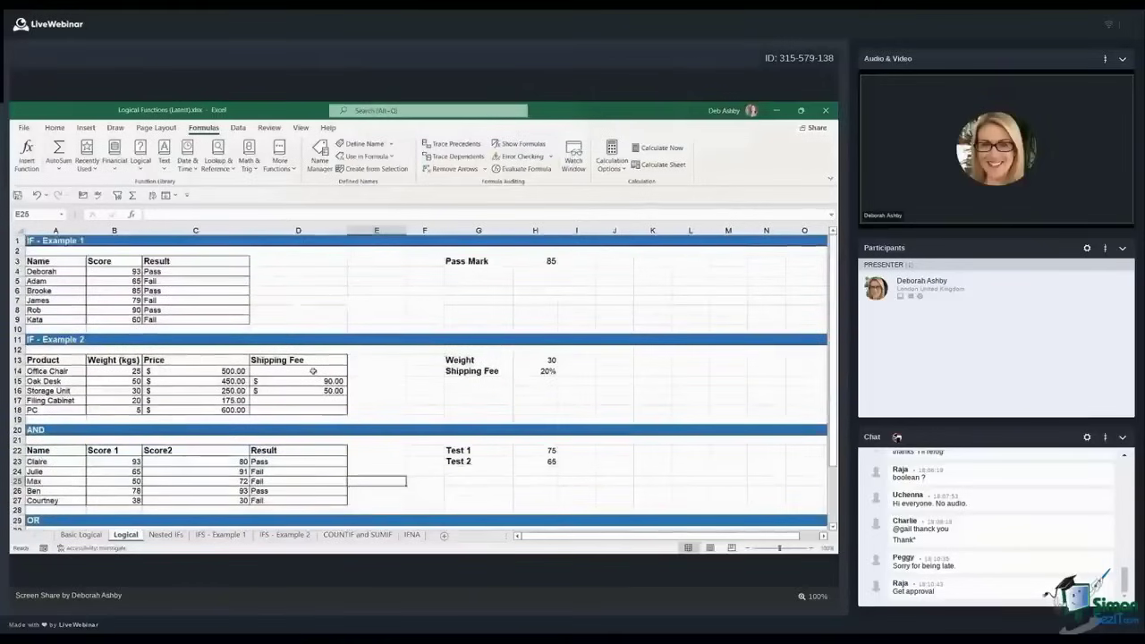
pyautogui.scroll(-1, 373, 373)
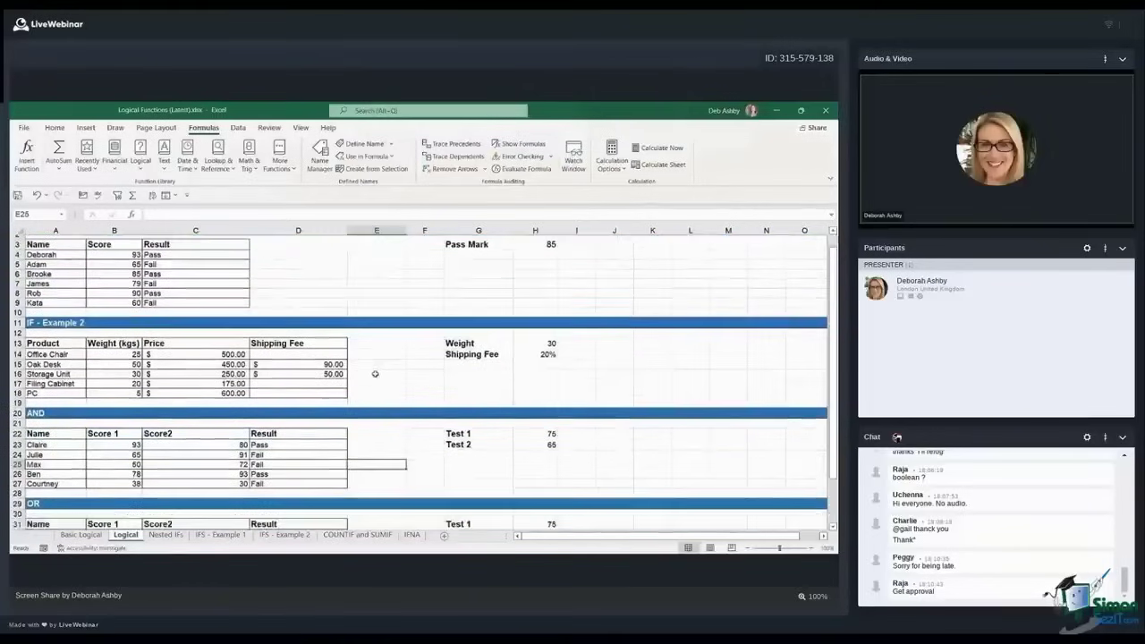
pyautogui.scroll(-2, 375, 373)
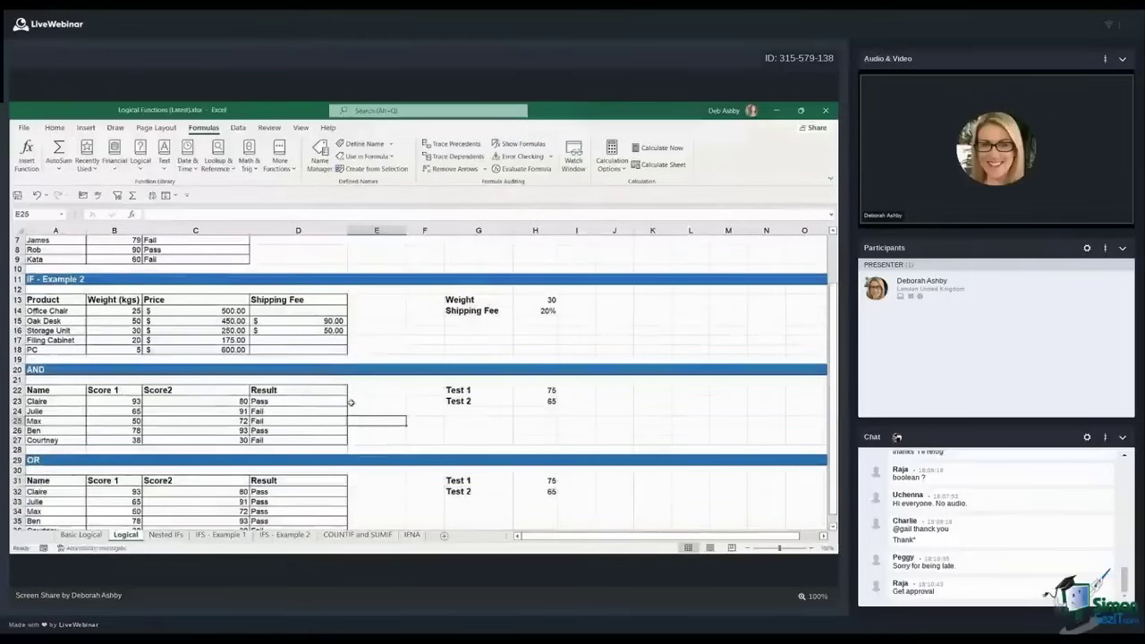
pyautogui.click(496, 410)
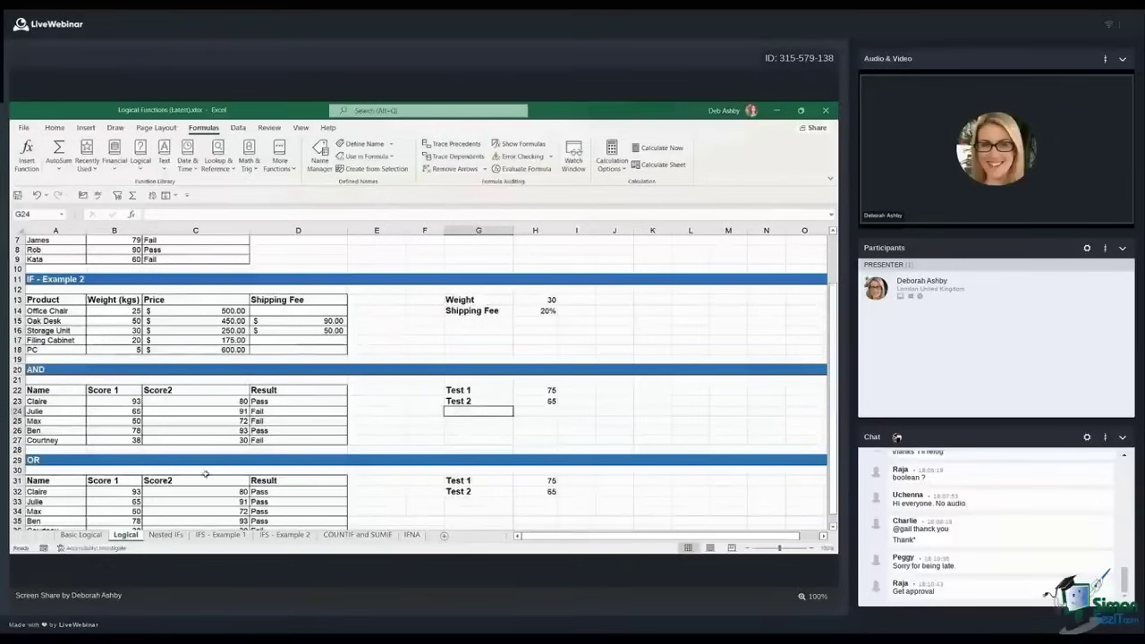
# Open the Nested IFs sheet and examine the Job Rating column, the empty Bonus column and the rating-to-bonus table
pyautogui.click(167, 535)
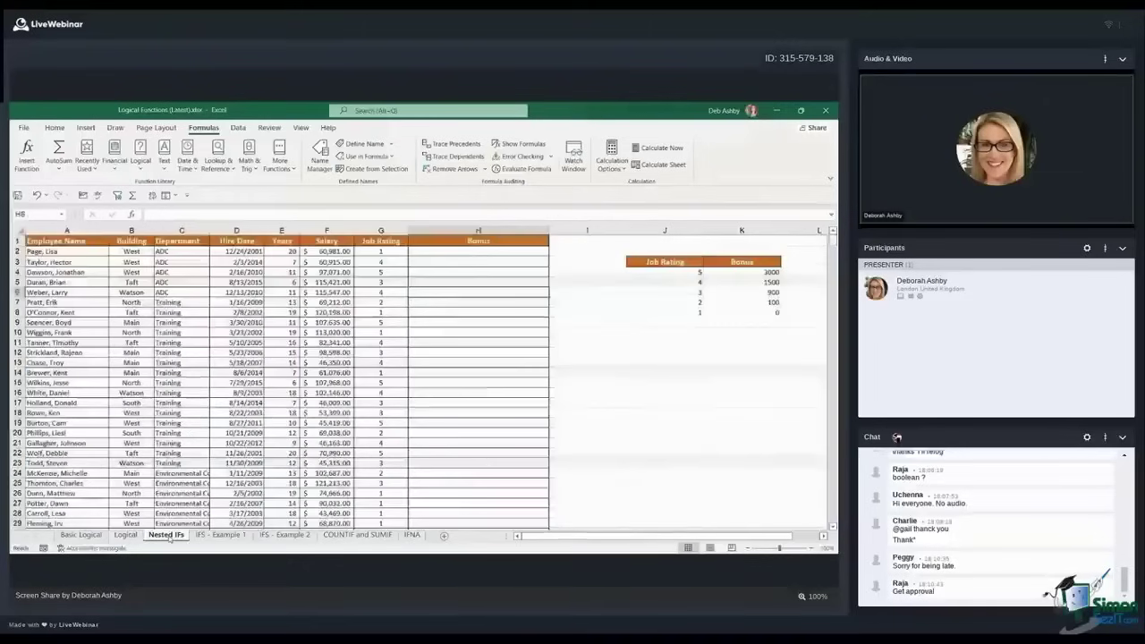
pyautogui.click(496, 360)
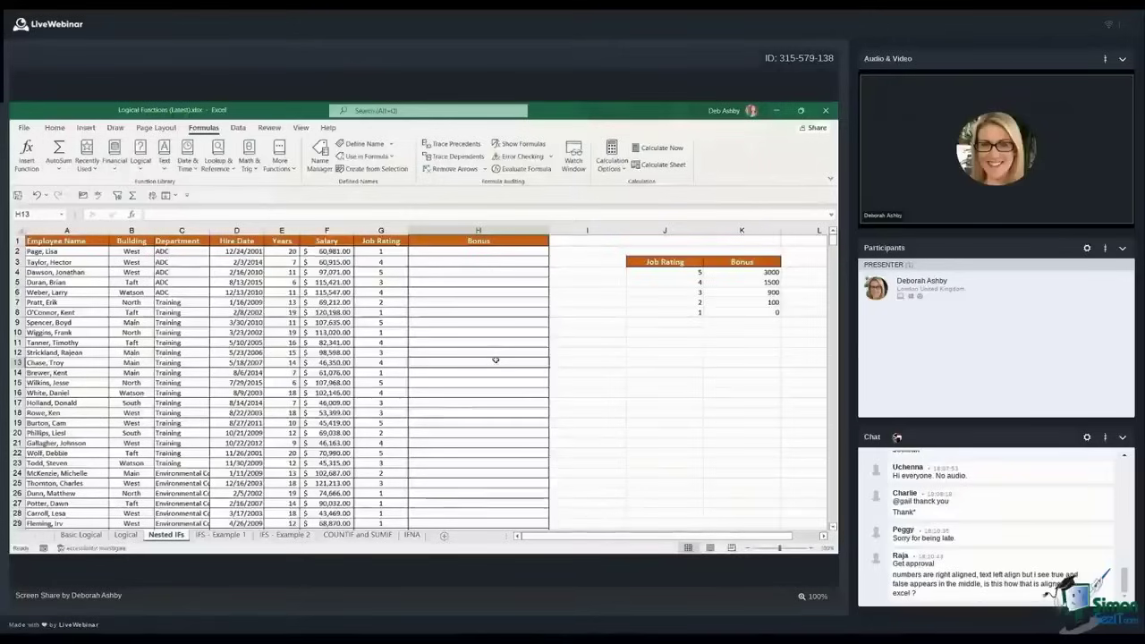
pyautogui.click(381, 231)
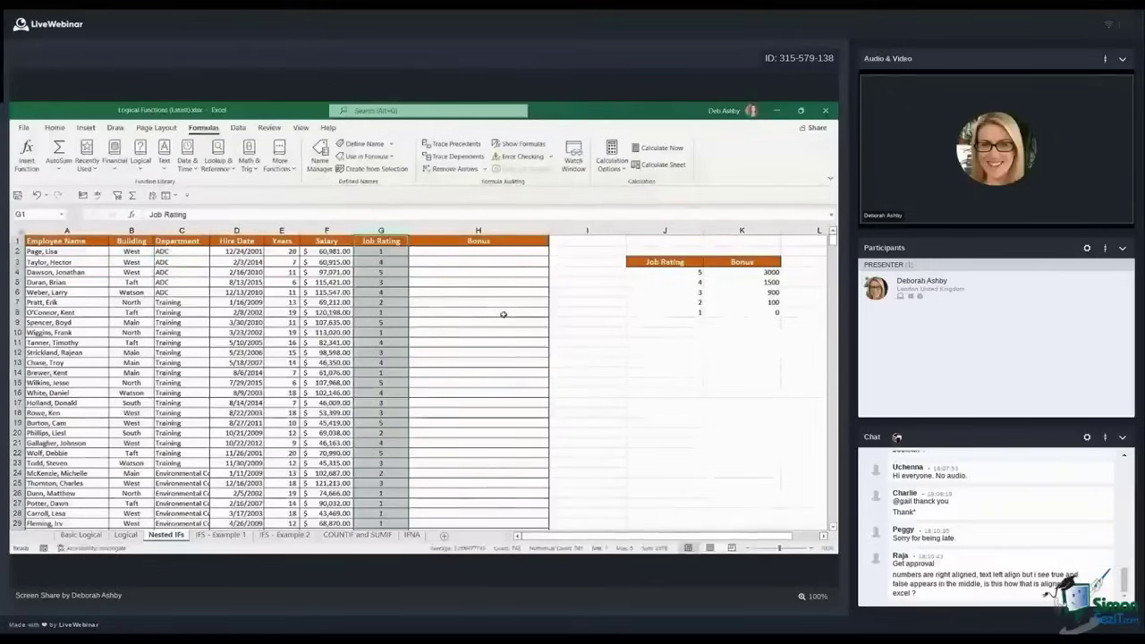
pyautogui.click(646, 261)
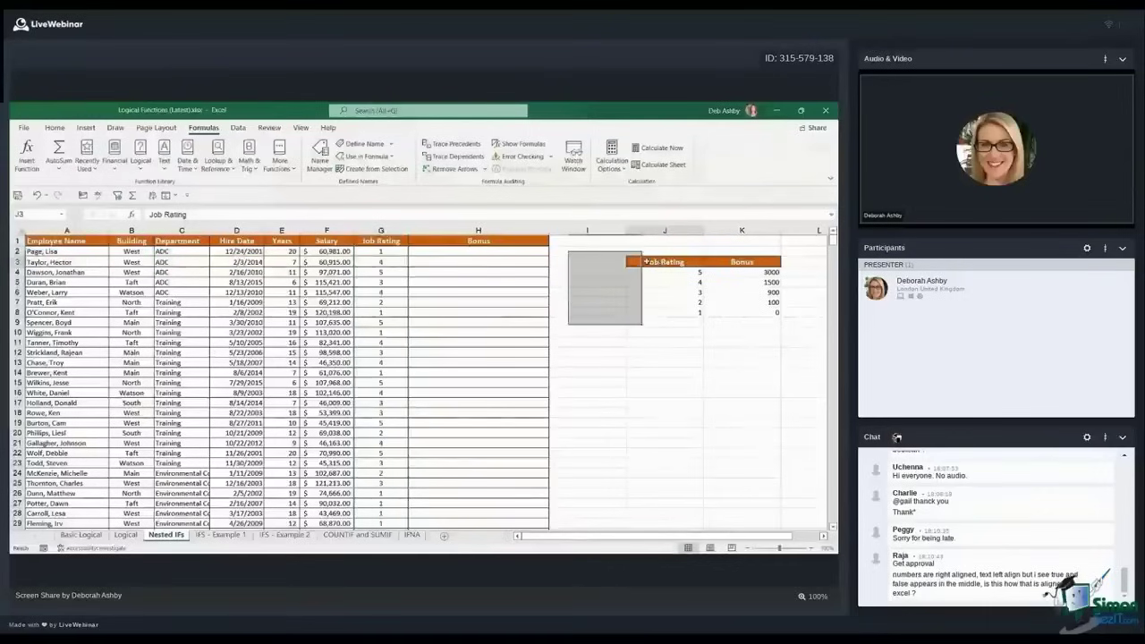
pyautogui.hotkey('ctrl', 'a')
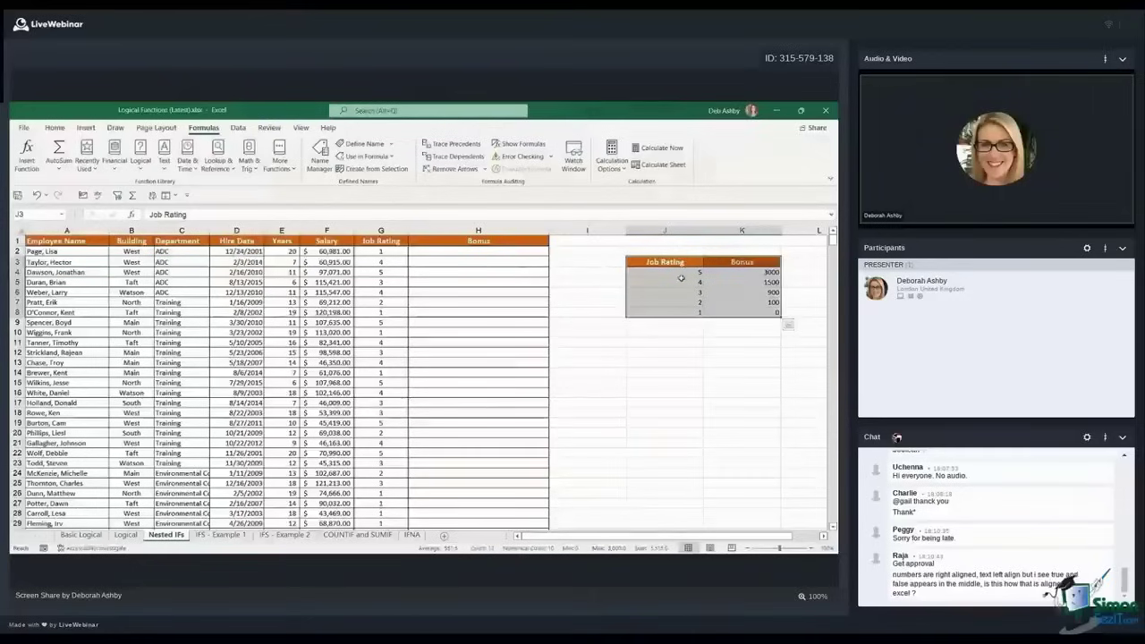
pyautogui.click(382, 230)
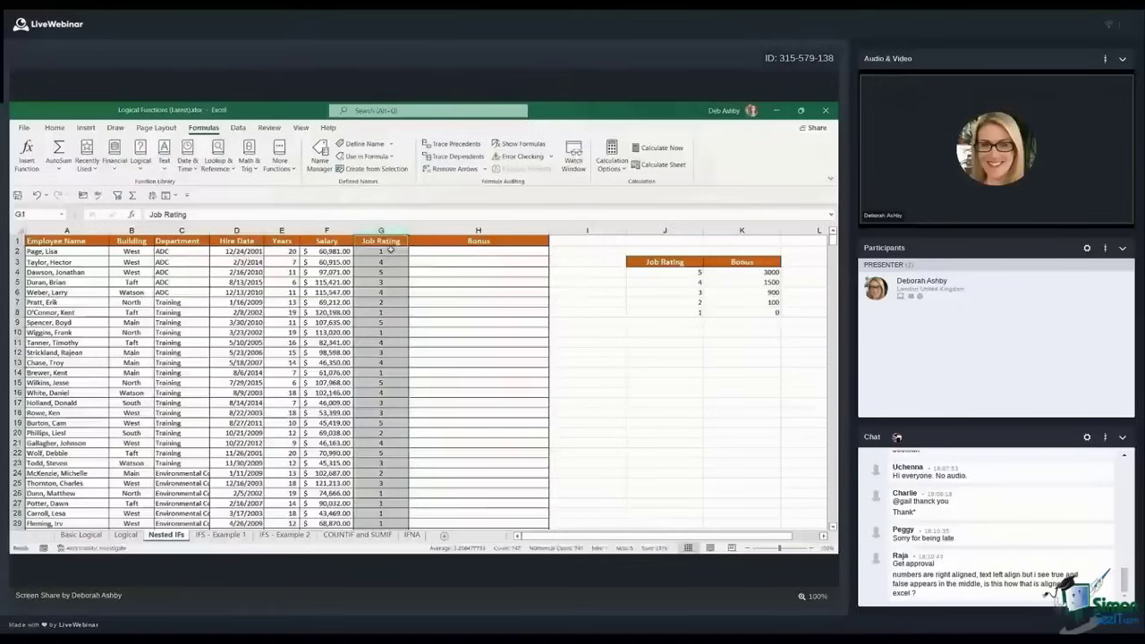
pyautogui.click(477, 251)
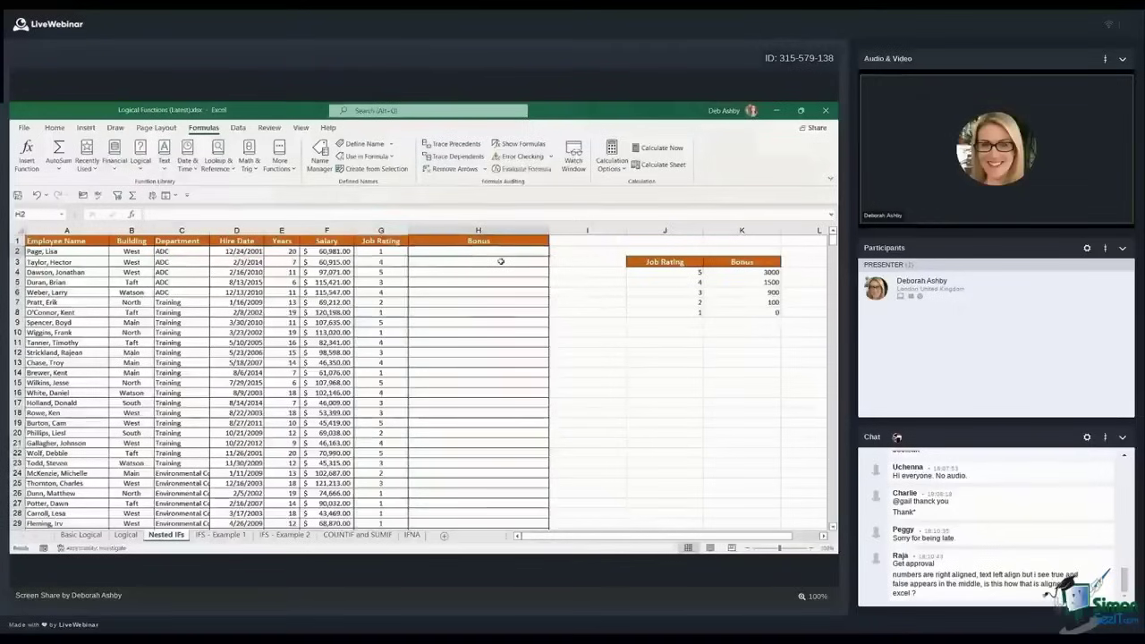
# Compare the job rating in G2 with each rating in J4:J8 and its matching bonus in K4:K8
pyautogui.click(369, 254)
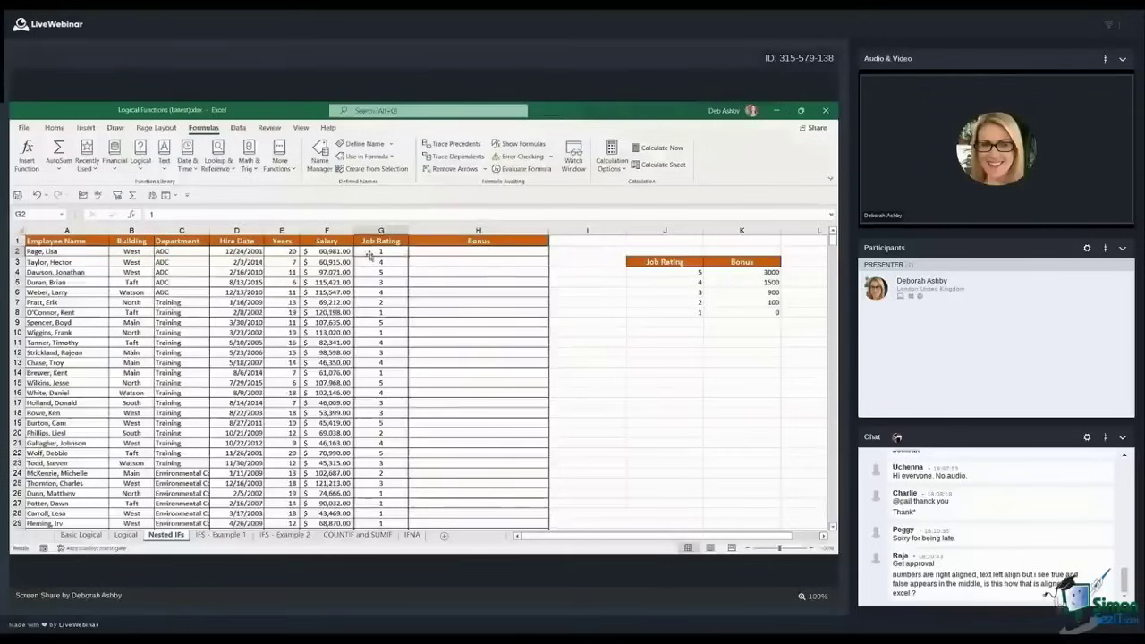
pyautogui.click(676, 273)
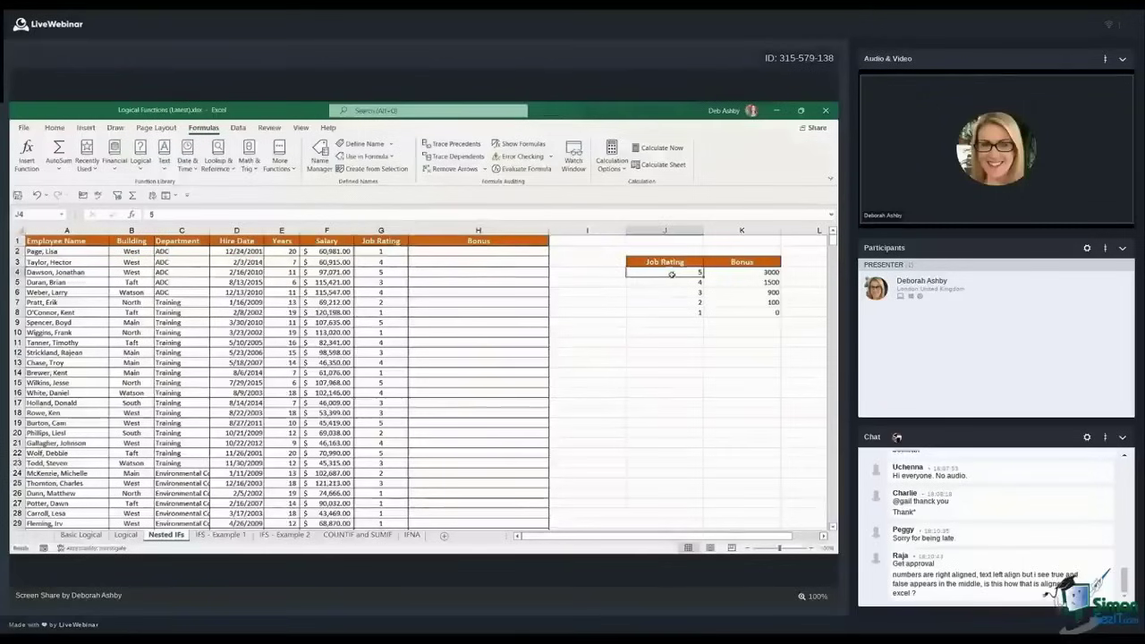
pyautogui.click(760, 273)
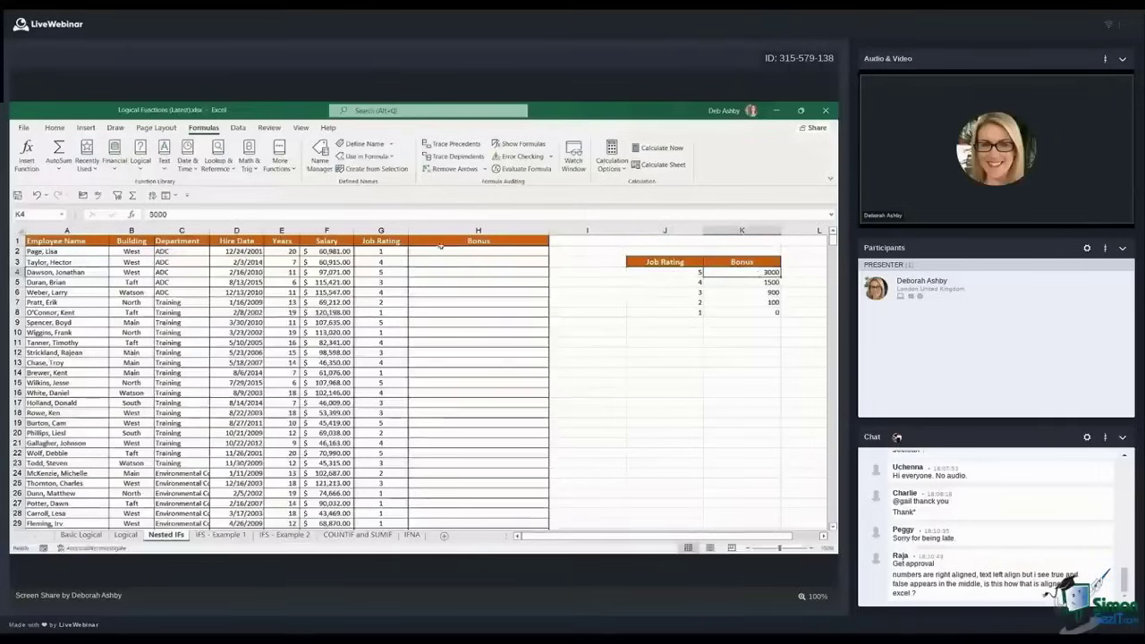
pyautogui.click(382, 253)
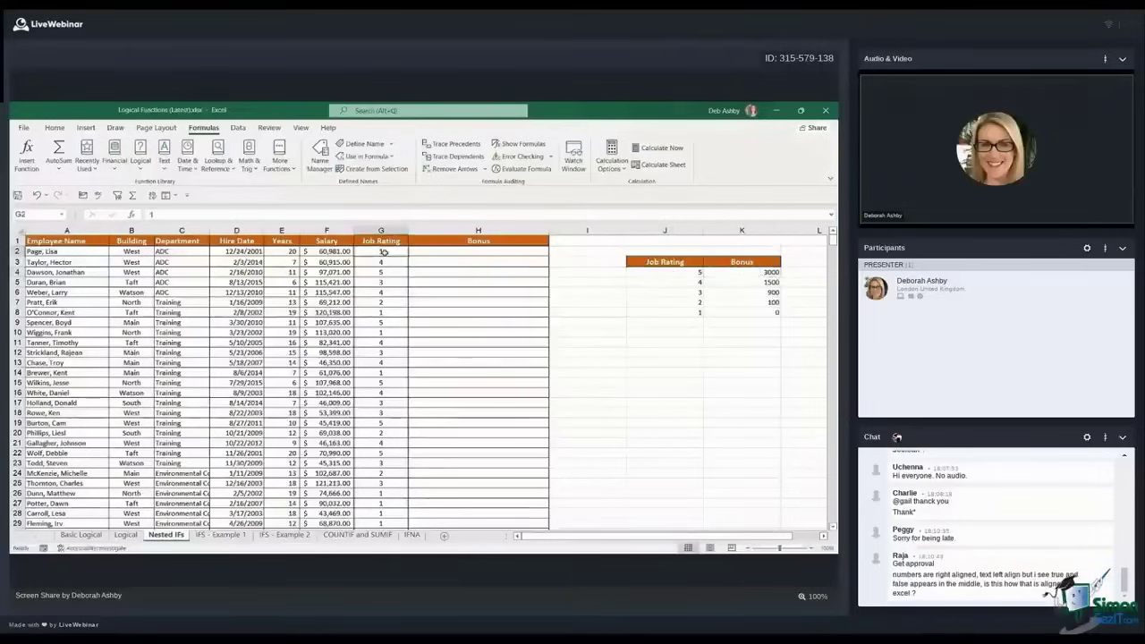
pyautogui.click(670, 282)
pyautogui.click(756, 281)
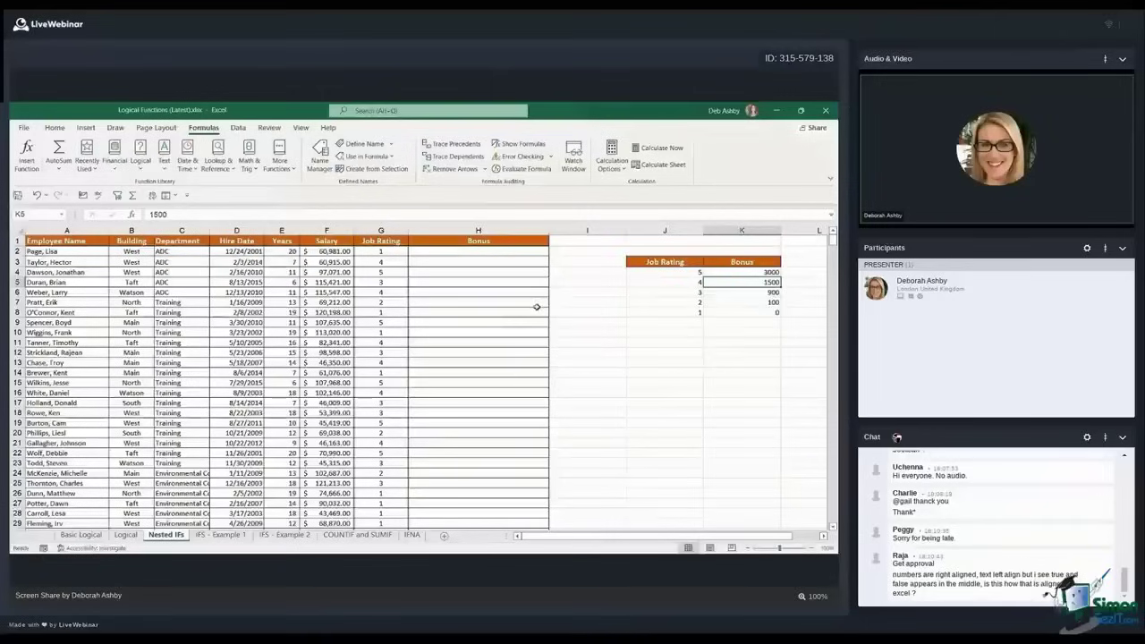
pyautogui.click(660, 292)
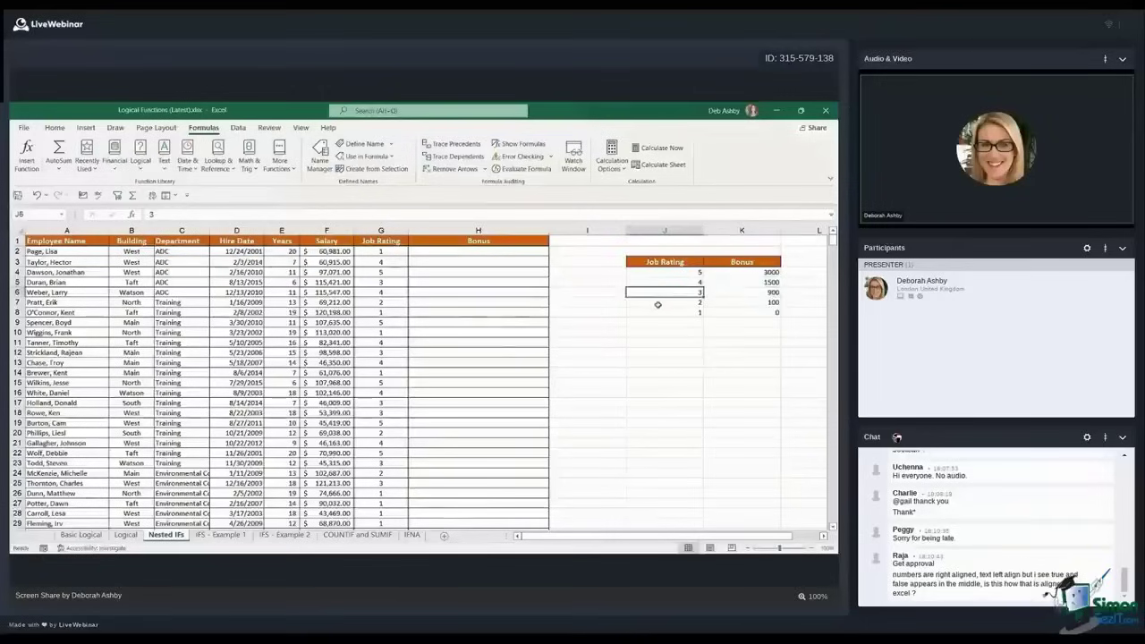
pyautogui.click(739, 291)
pyautogui.click(666, 302)
pyautogui.click(738, 304)
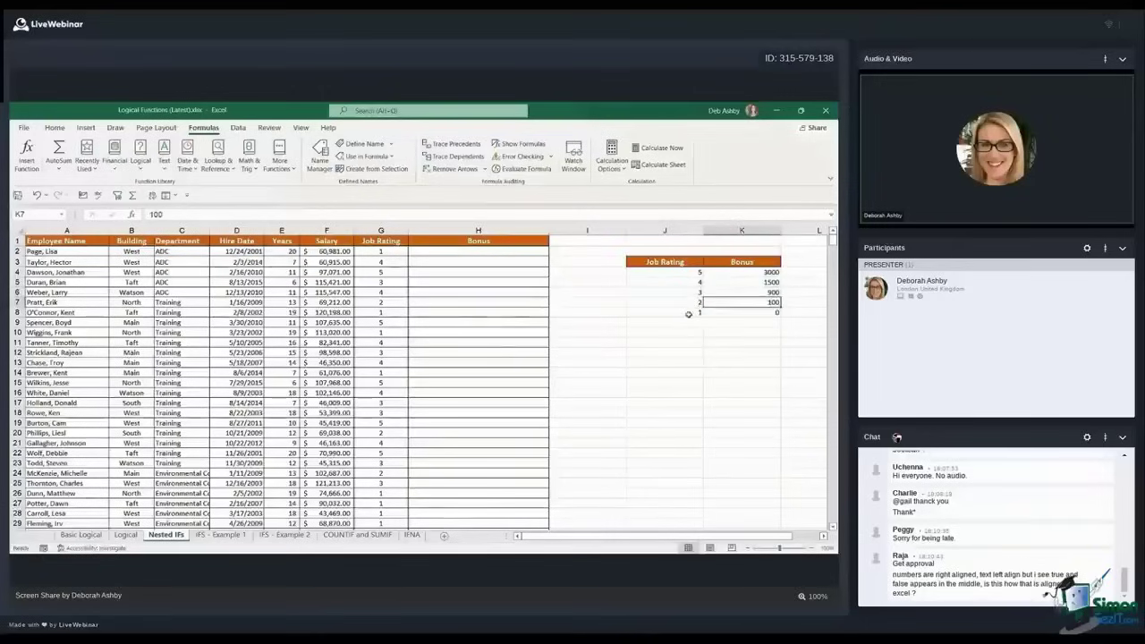
pyautogui.click(689, 313)
pyautogui.click(759, 314)
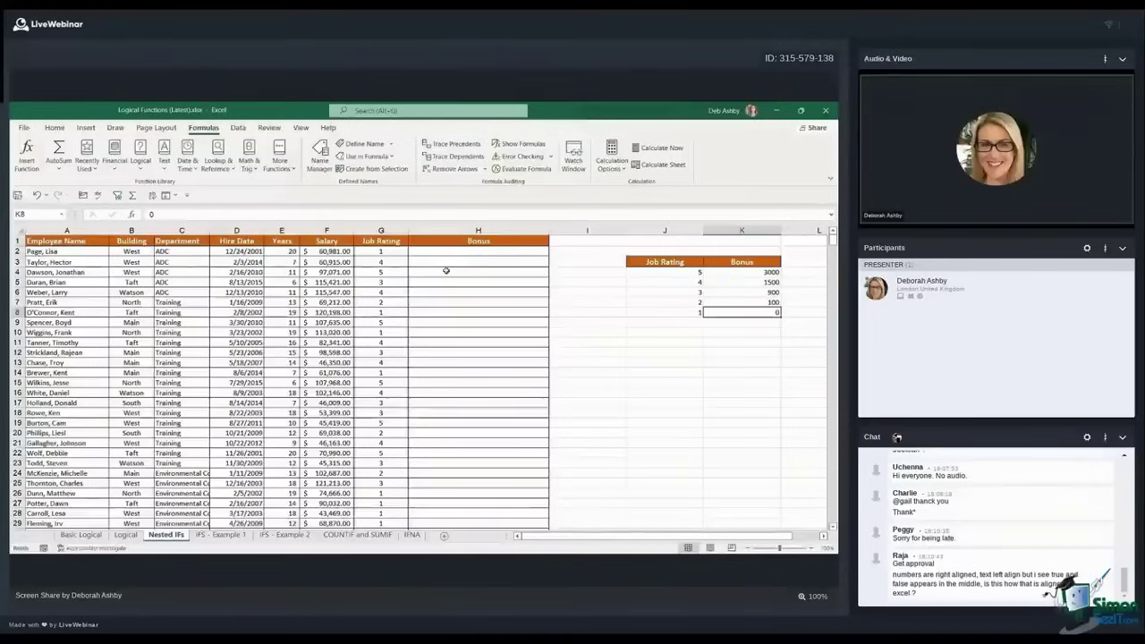
# Start an IF formula in H2 that tests G2=$J$4 and returns $K$4 if true, using absolute references to the bonus table
pyautogui.click(447, 250)
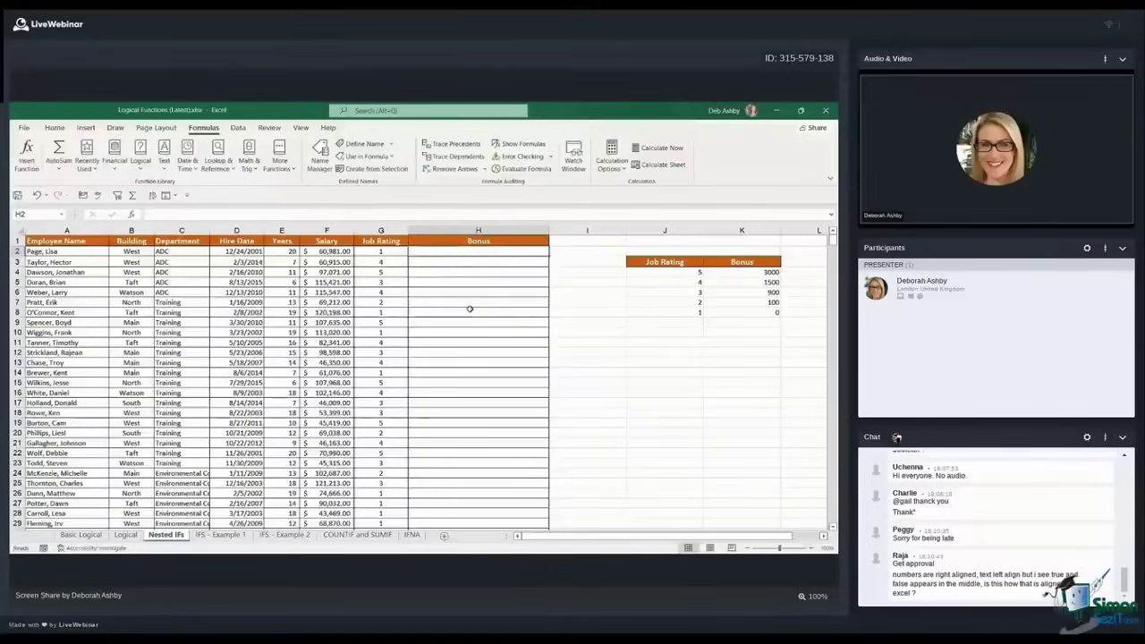
pyautogui.write('=I')
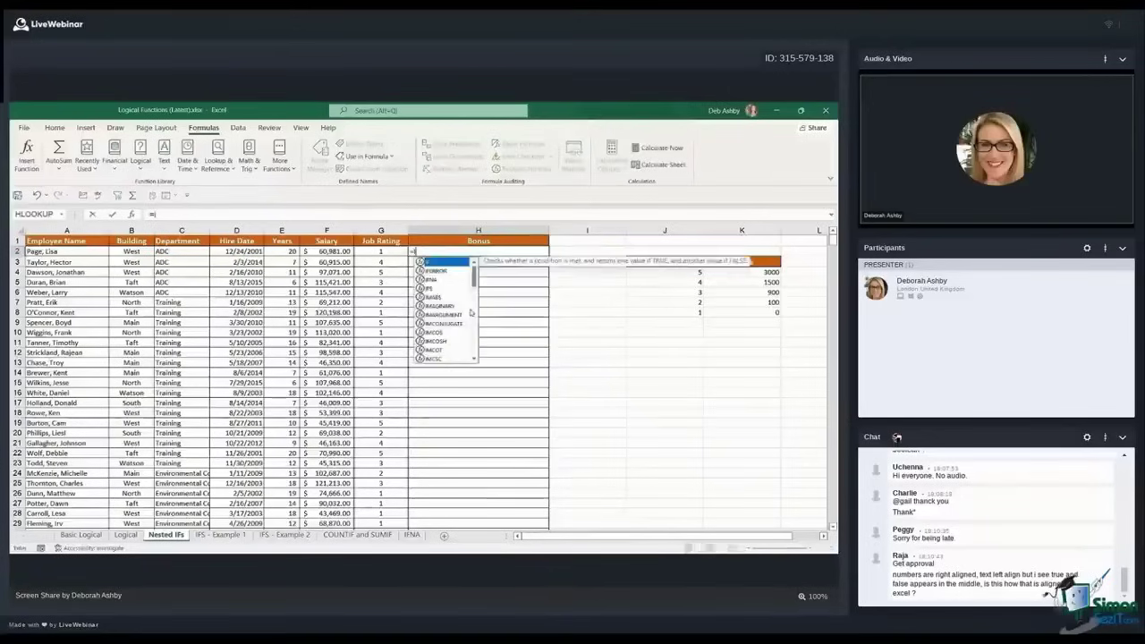
pyautogui.write('F(')
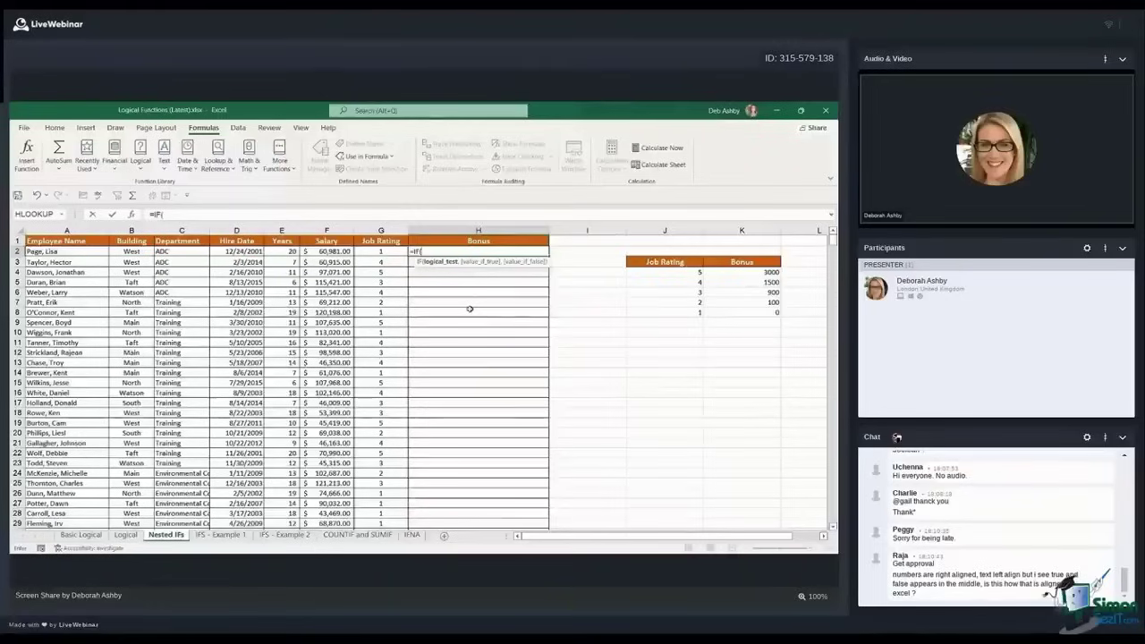
pyautogui.click(376, 251)
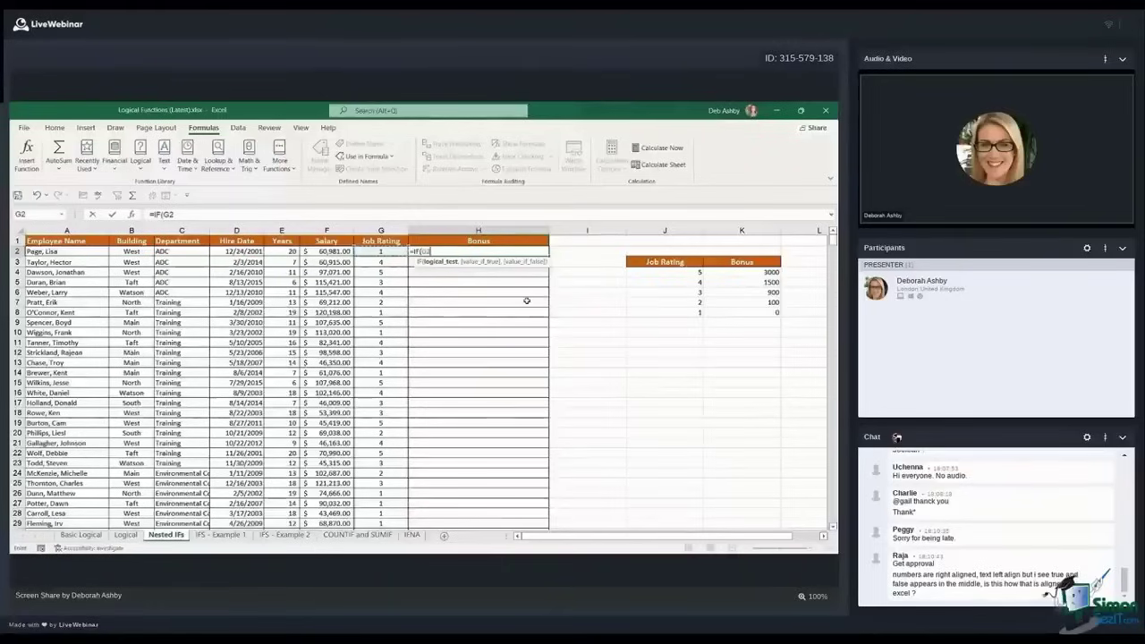
pyautogui.write('=')
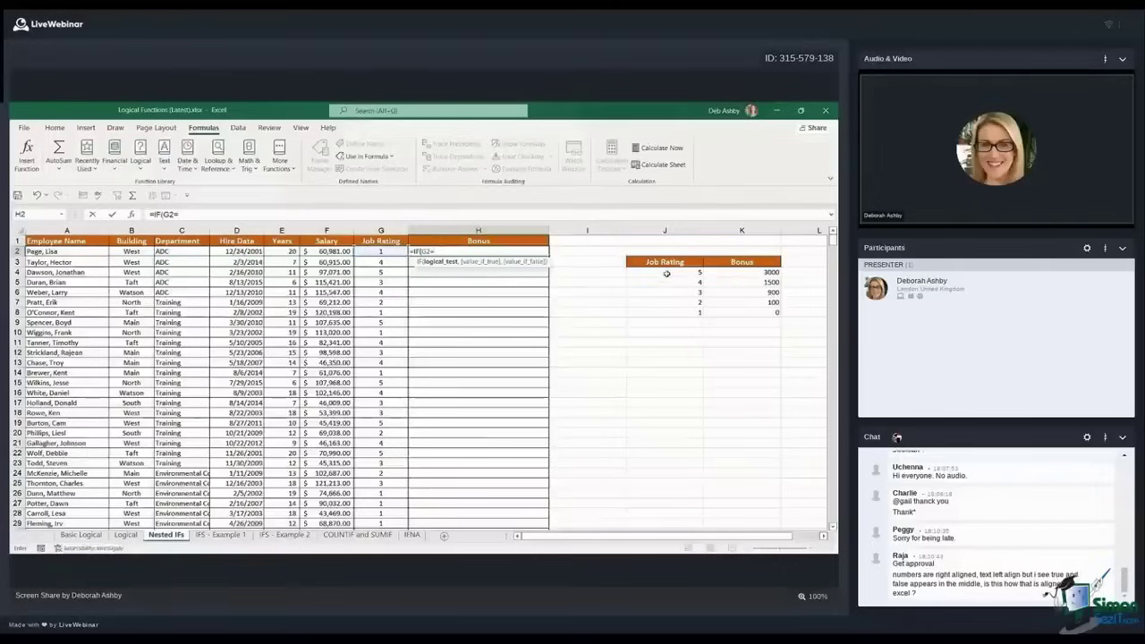
pyautogui.click(666, 274)
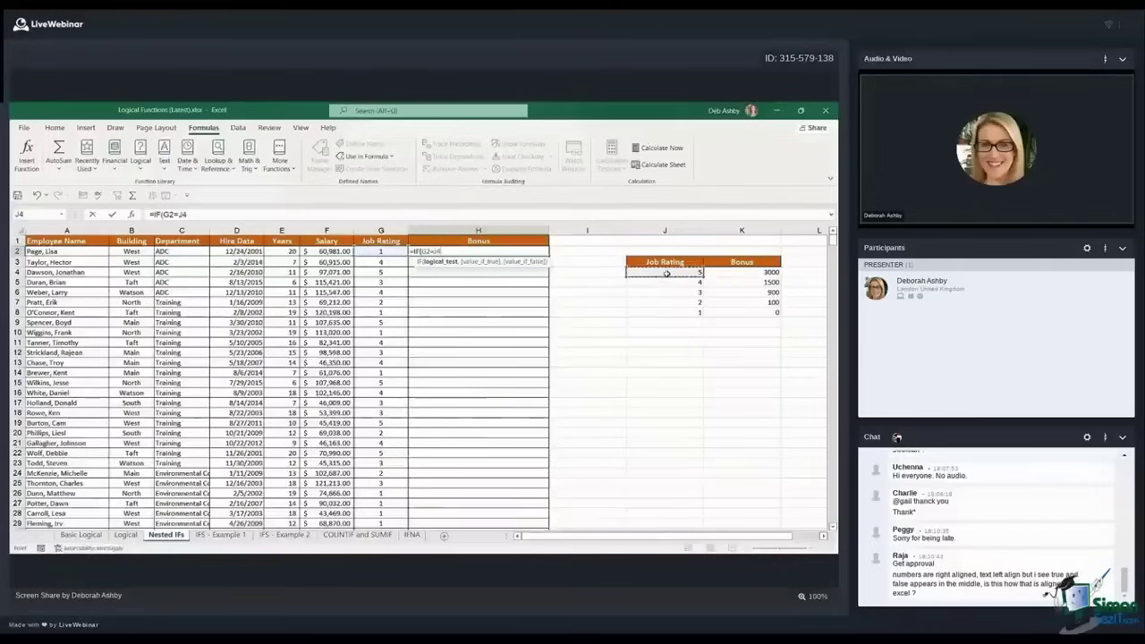
pyautogui.press('F4')
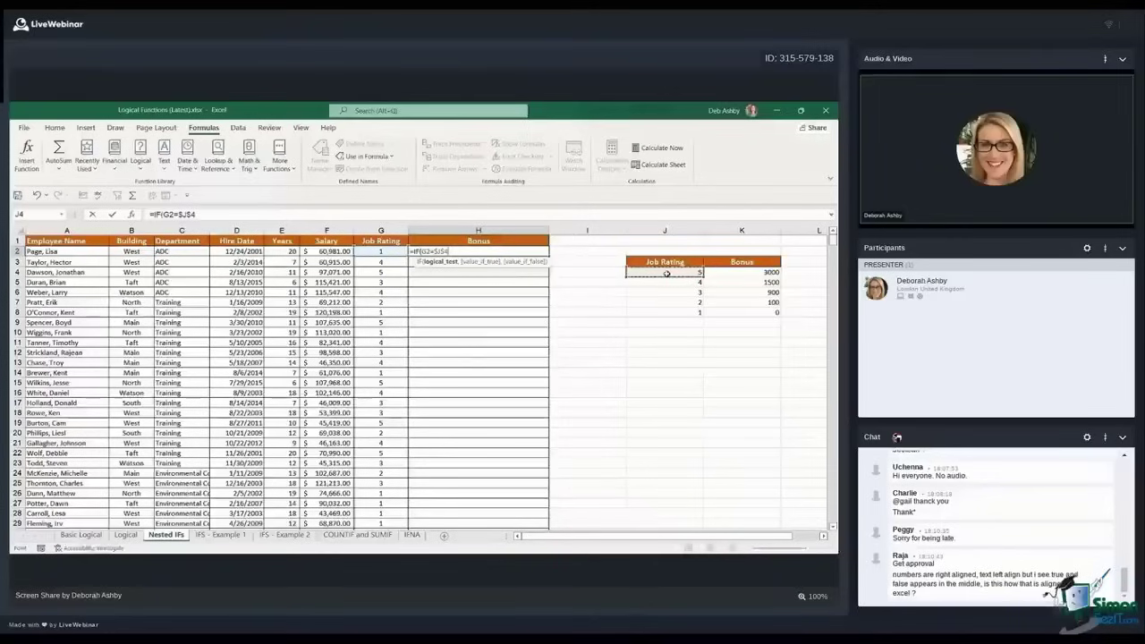
pyautogui.write(',')
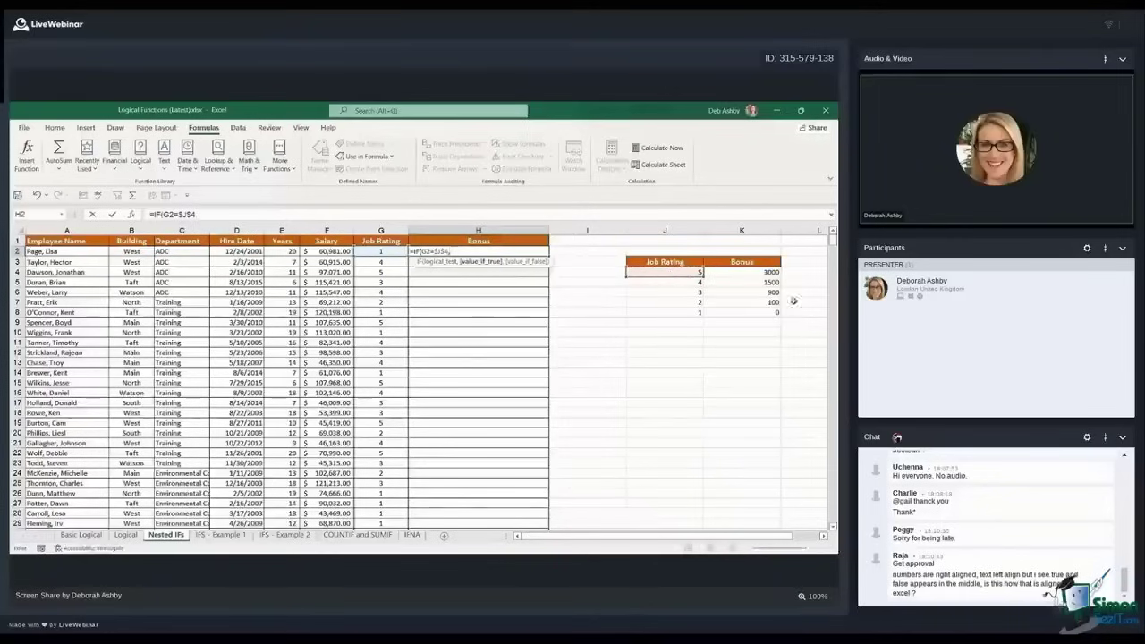
pyautogui.click(762, 272)
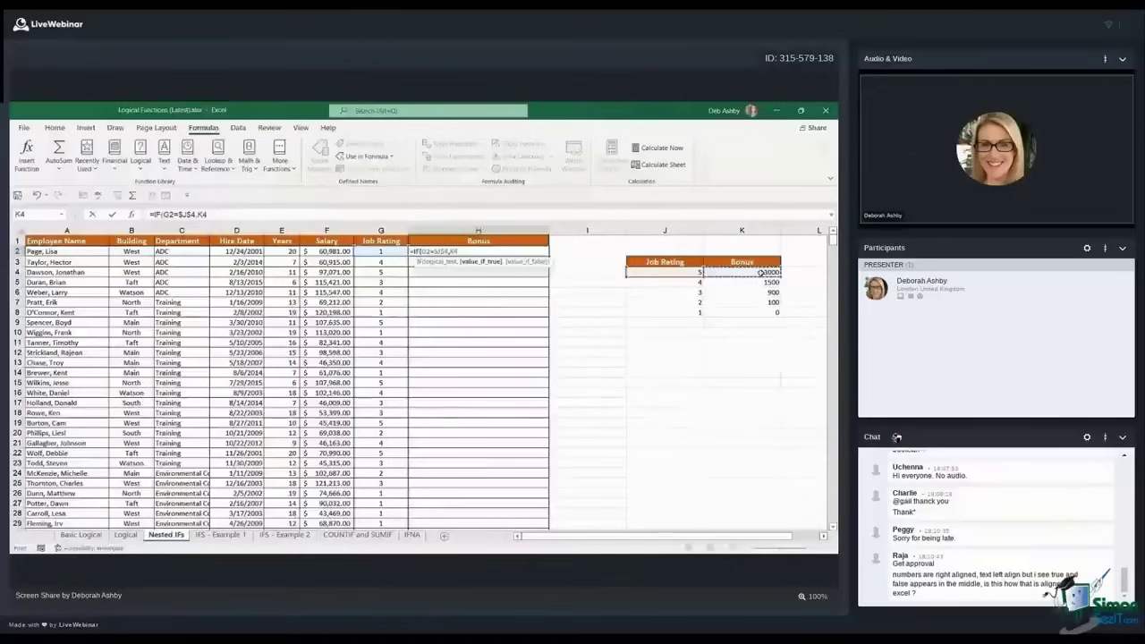
pyautogui.press('F4')
pyautogui.write(',')
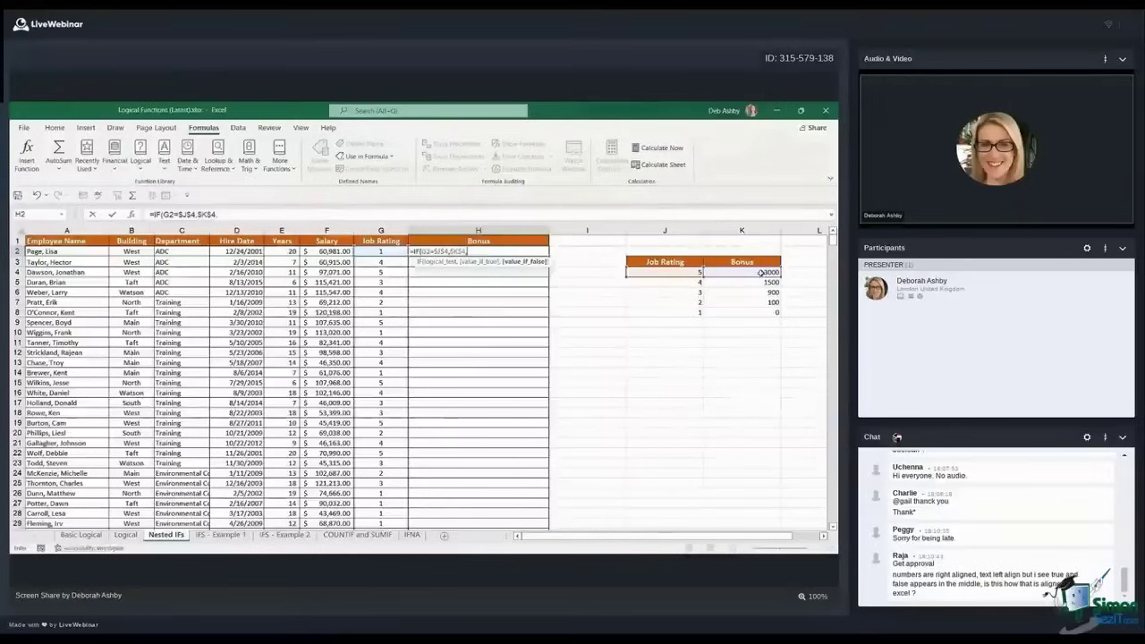
# Nest a second IF as the value if false in H2, testing G2=$J$5 and returning $K$5 if true
pyautogui.write('IF')
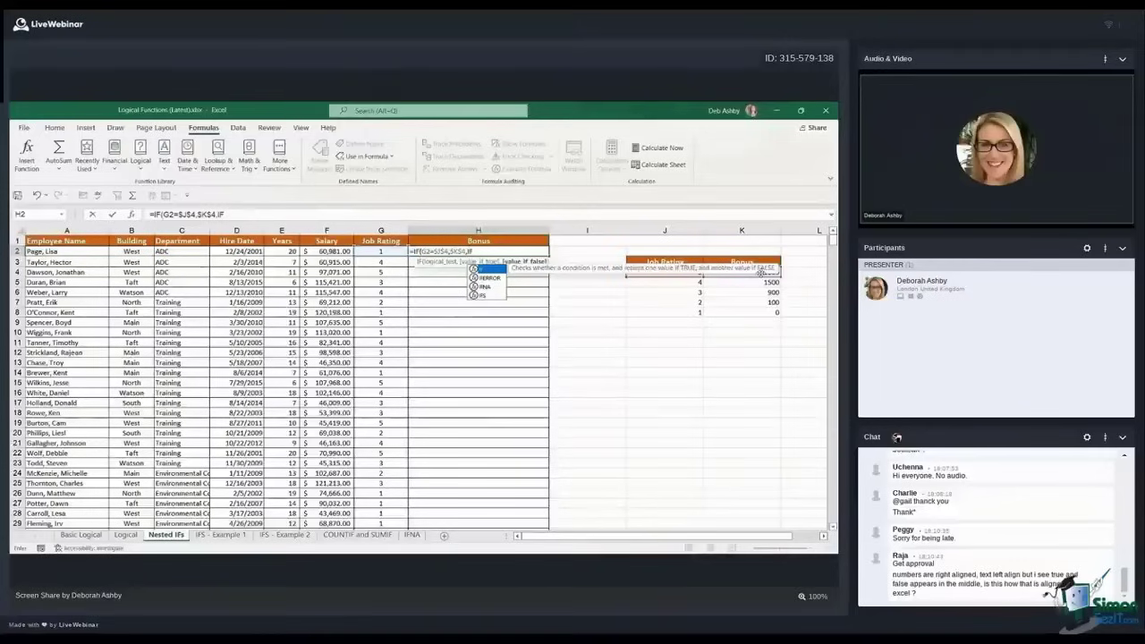
pyautogui.write('(')
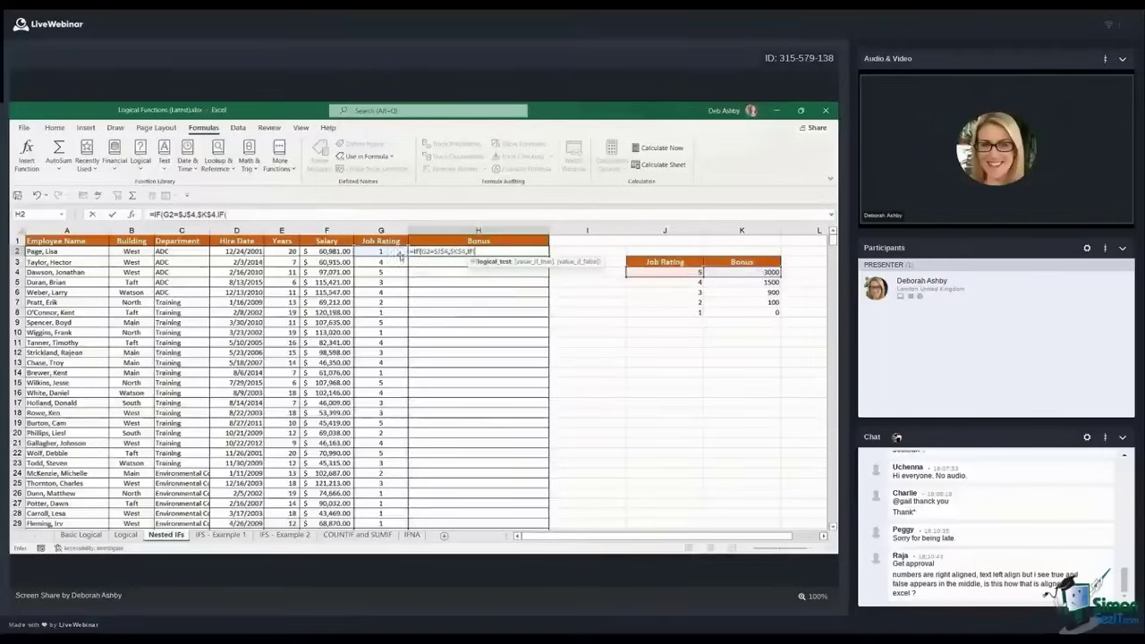
pyautogui.click(385, 251)
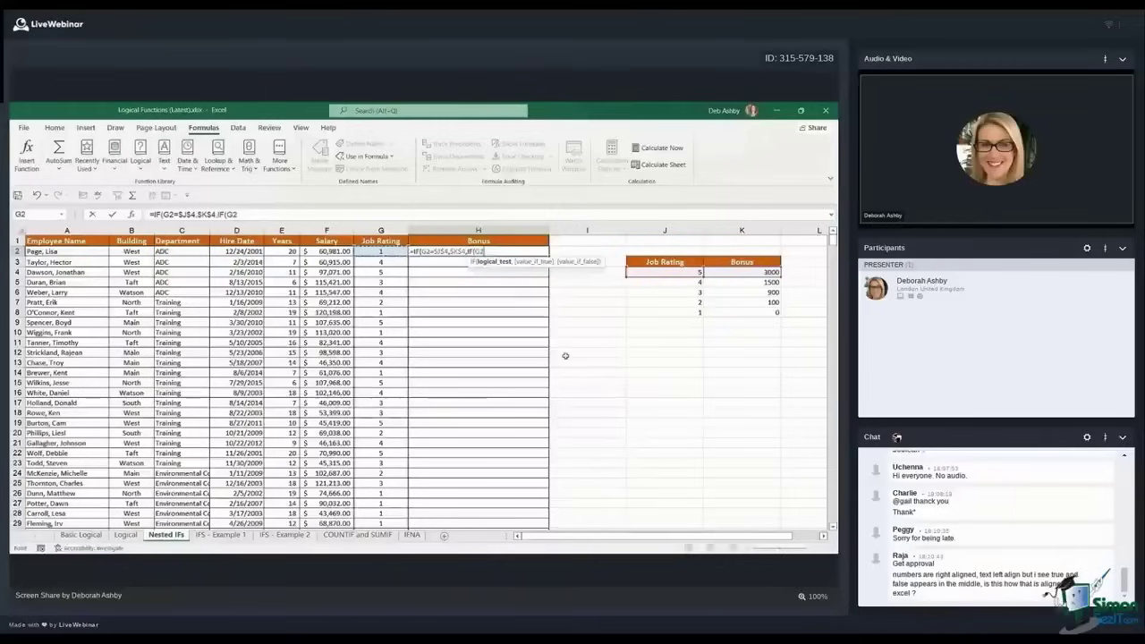
pyautogui.write('=')
pyautogui.click(666, 285)
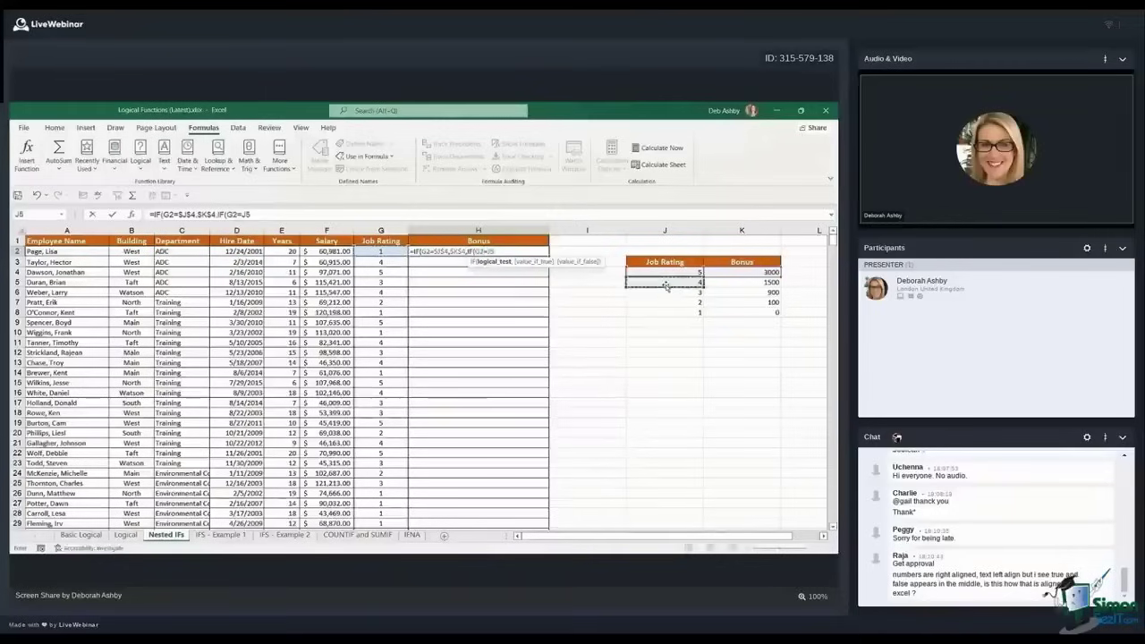
pyautogui.press('F4')
pyautogui.write(',')
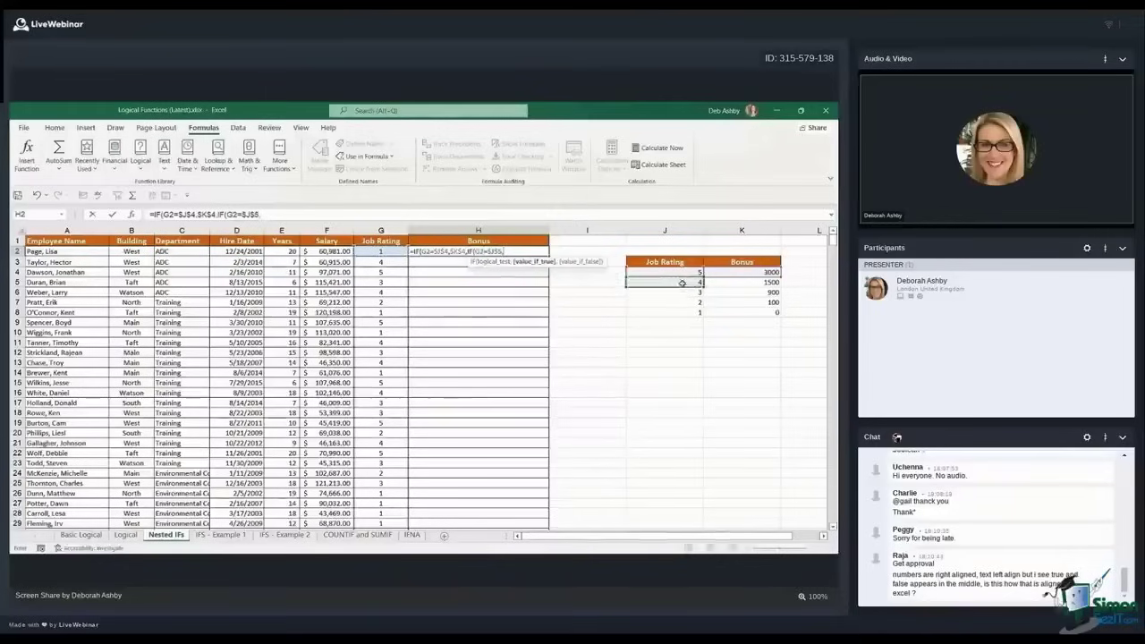
pyautogui.click(741, 283)
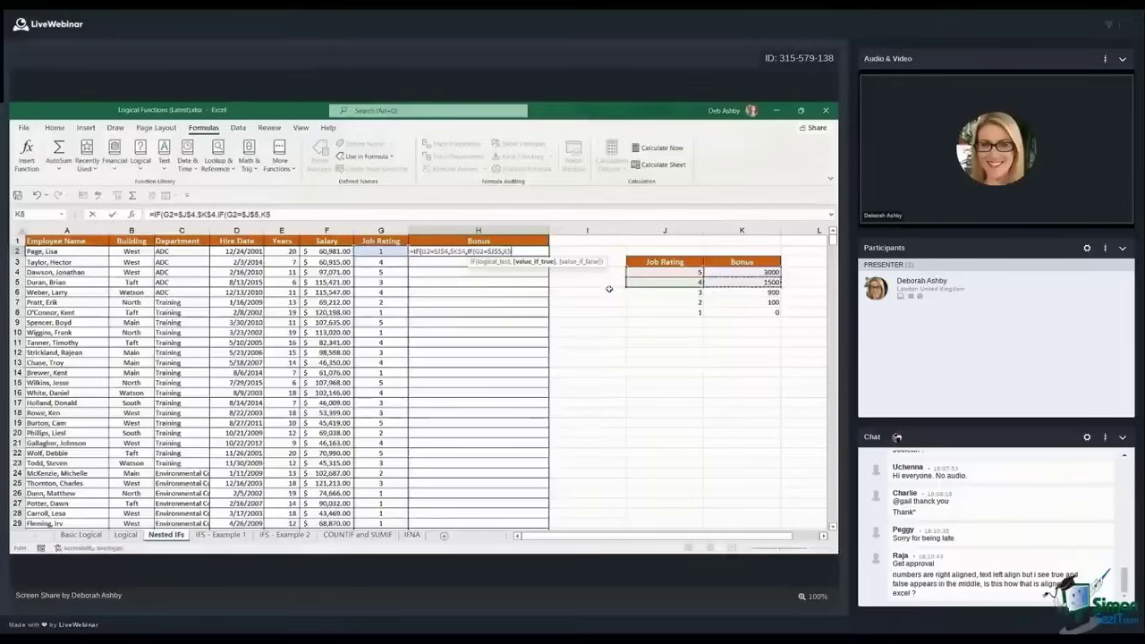
pyautogui.press('F4')
pyautogui.write(',')
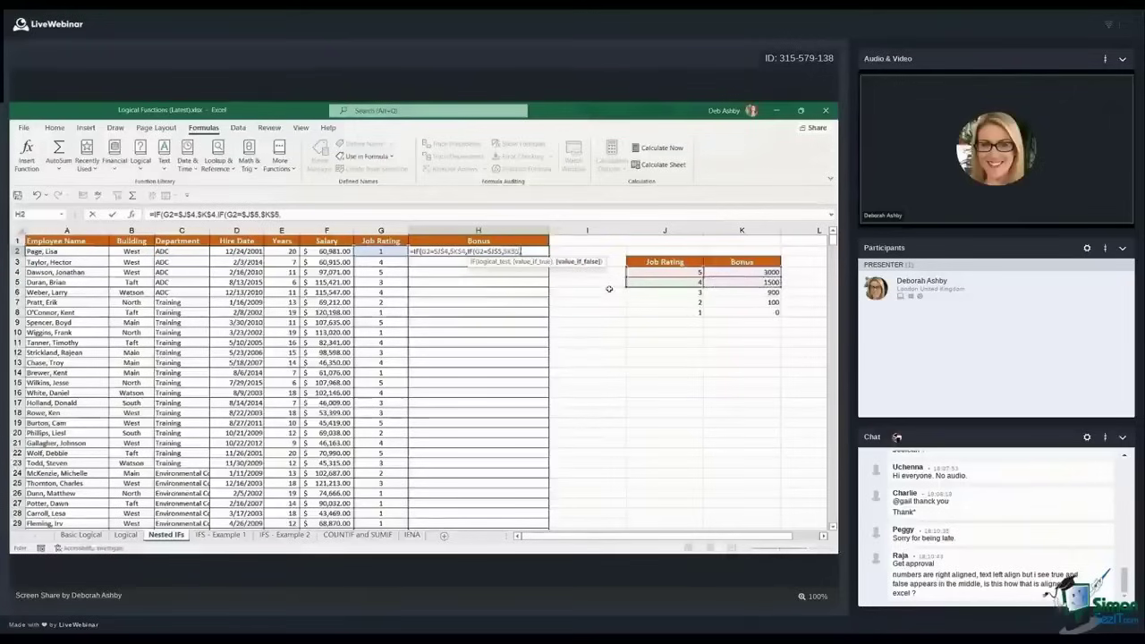
# Nest a third IF in the H2 formula, testing G2=$J$6 and returning $K$6 if true
pyautogui.write('IF(')
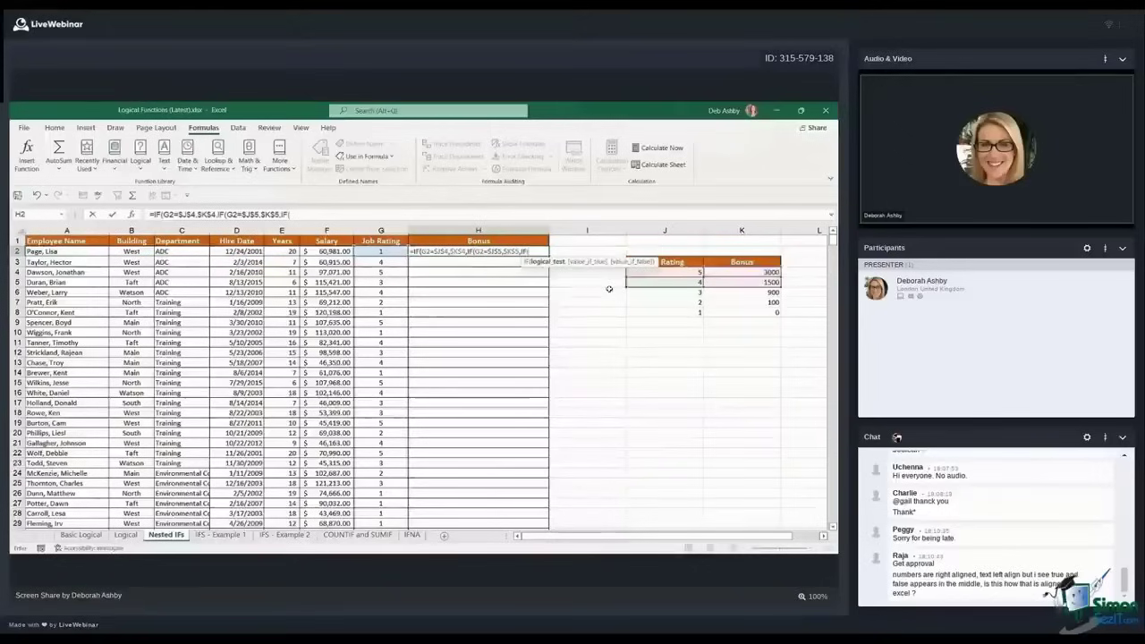
pyautogui.write('G2')
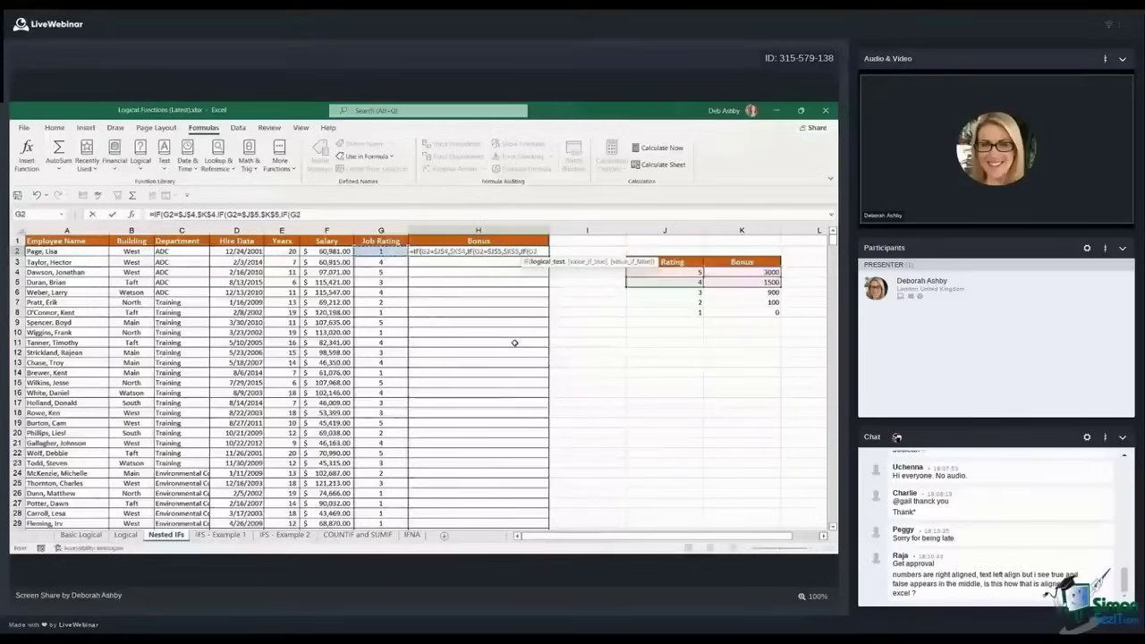
pyautogui.write('=')
pyautogui.click(669, 292)
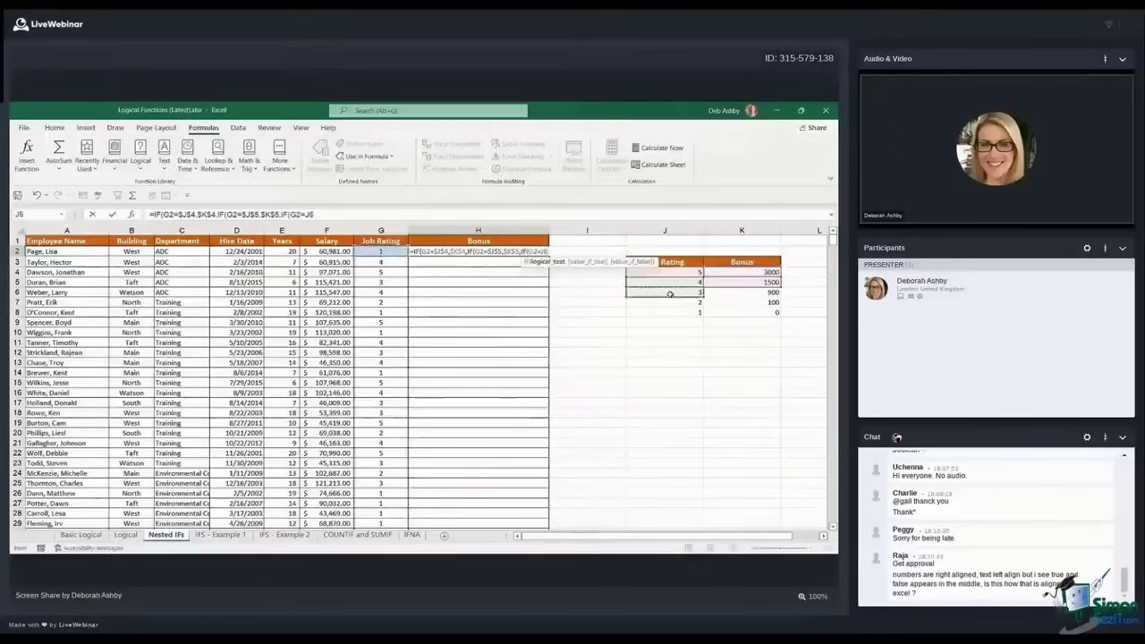
pyautogui.press('F4')
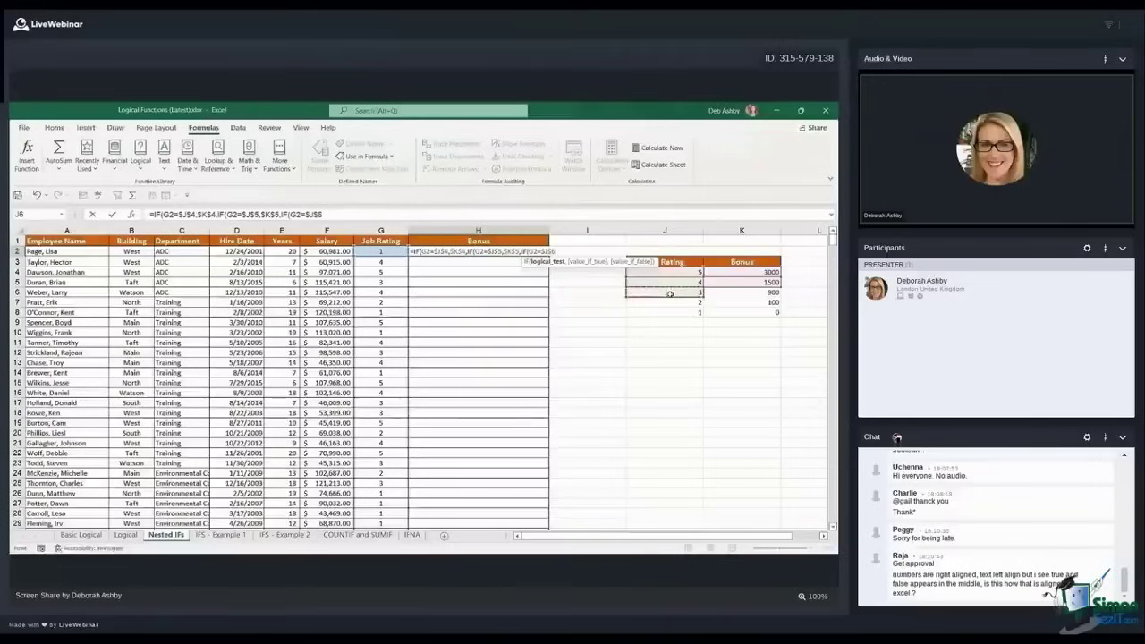
pyautogui.write(',')
pyautogui.click(734, 293)
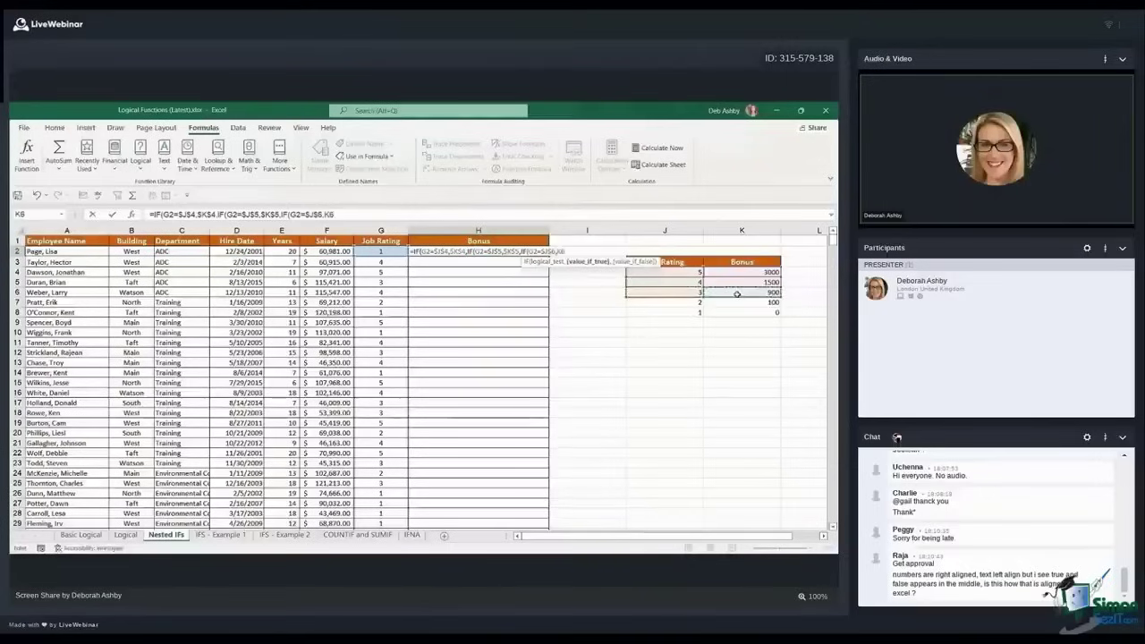
pyautogui.press('F4')
pyautogui.write(',')
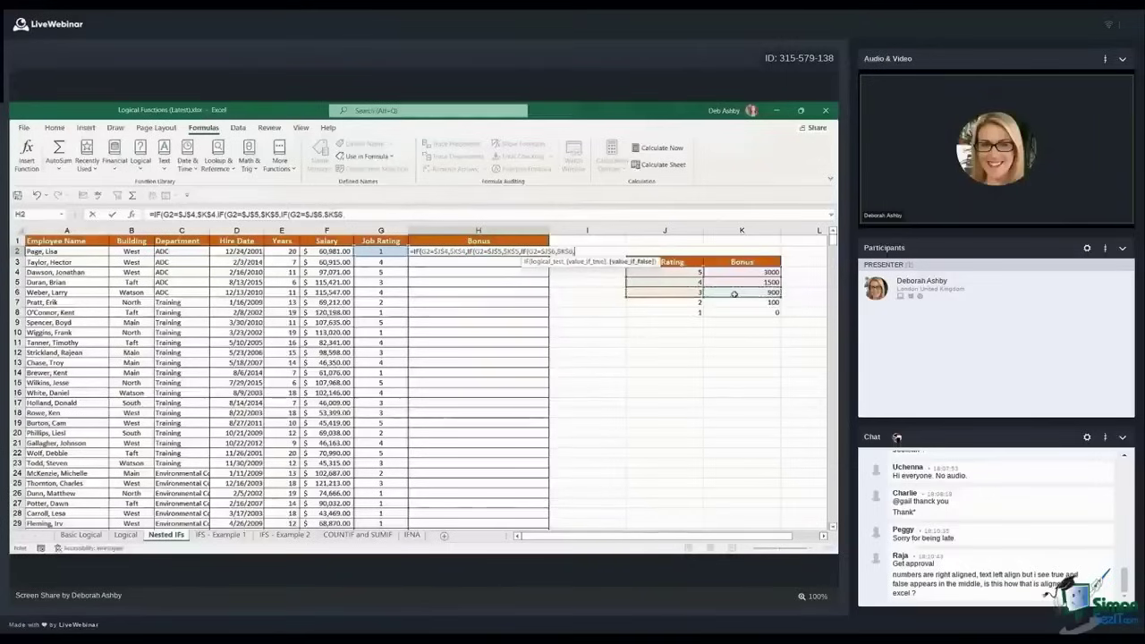
# Nest a fourth IF in the H2 formula, testing G2=$J$7 and returning $K$7 if true
pyautogui.write('IF(')
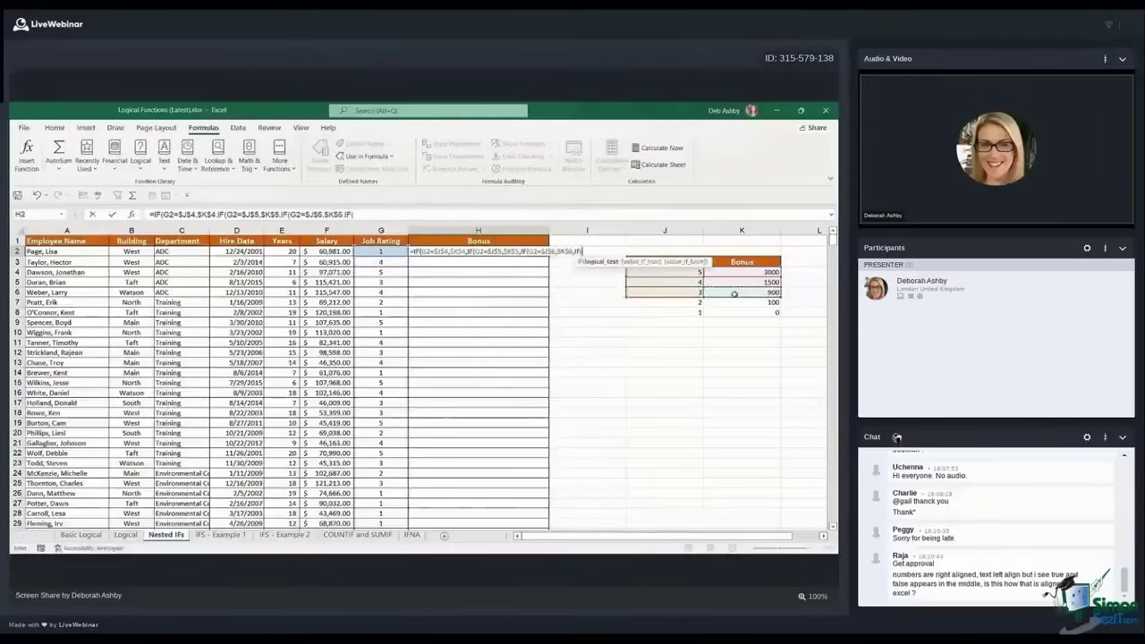
pyautogui.click(381, 251)
pyautogui.write('=')
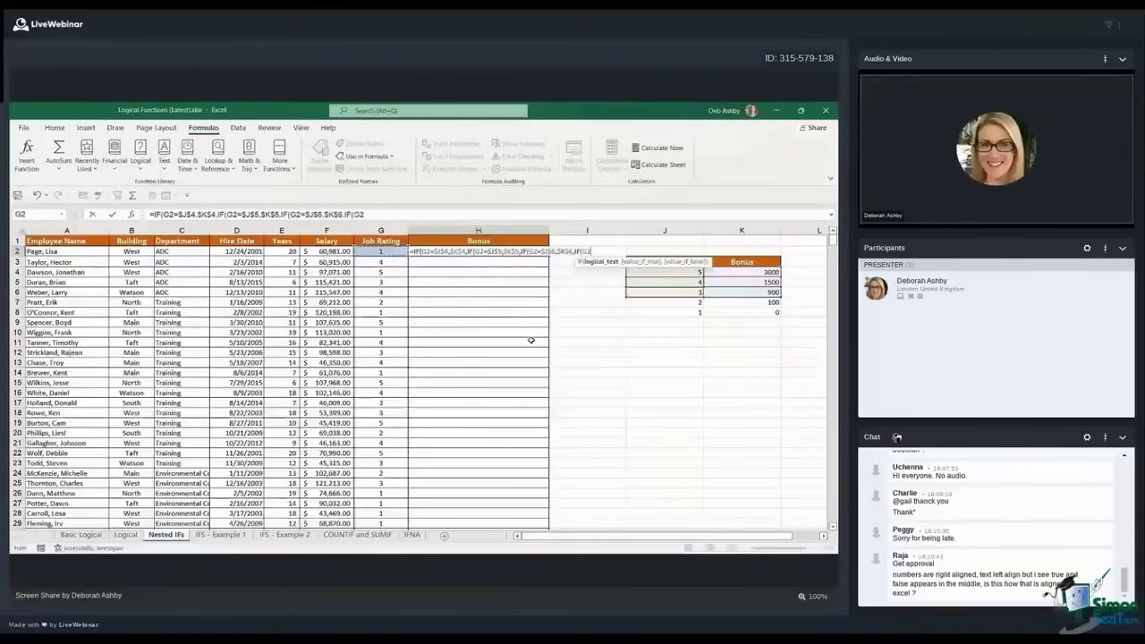
pyautogui.click(678, 306)
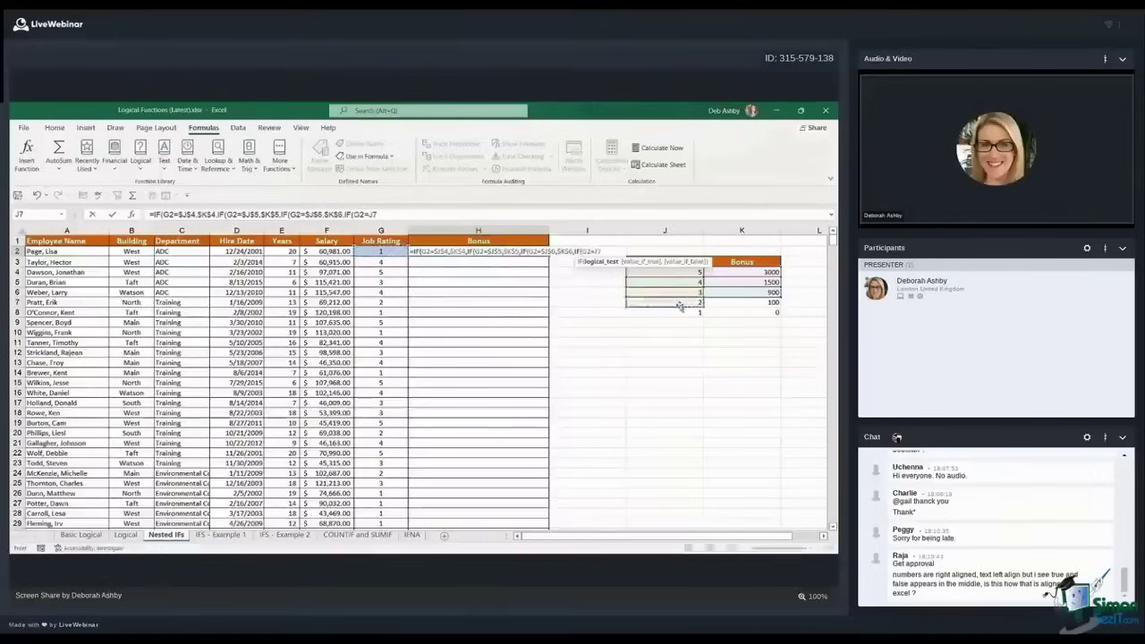
pyautogui.press('F4')
pyautogui.write(',')
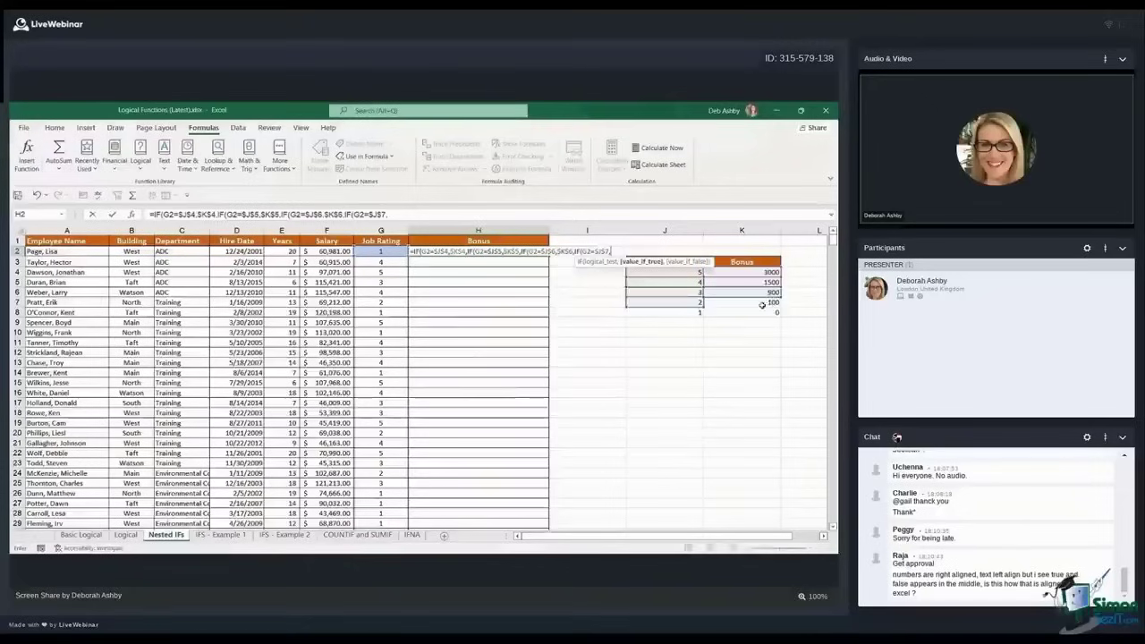
pyautogui.click(735, 306)
pyautogui.press('F4')
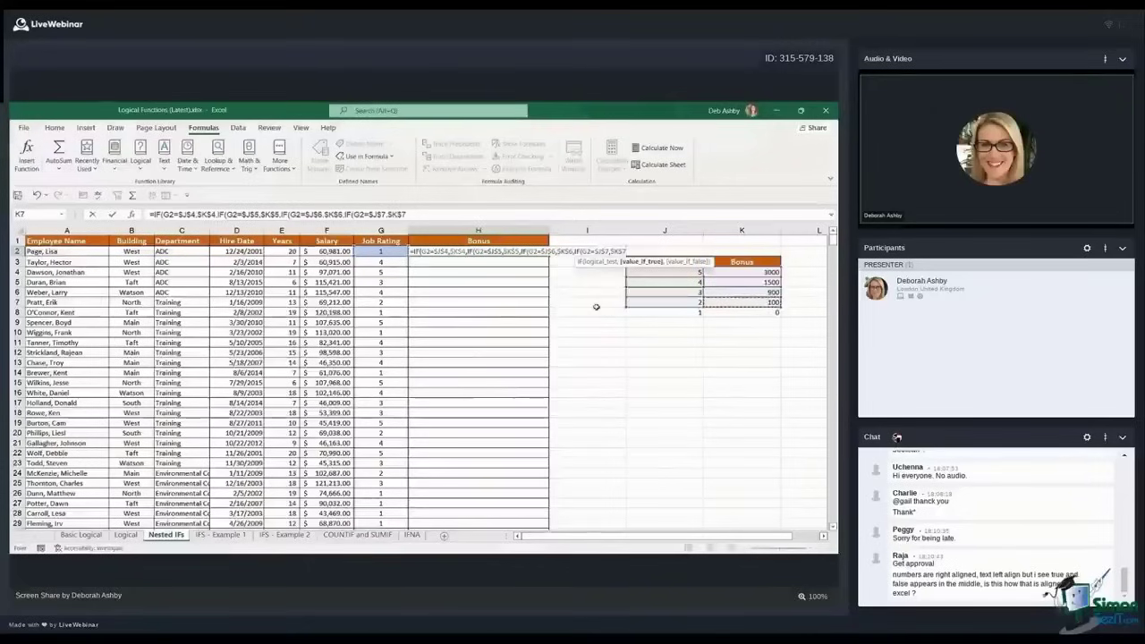
# Nest a fifth IF in the H2 formula, testing G2=$J$8 and returning $K$8 if true
pyautogui.write(',IF(')
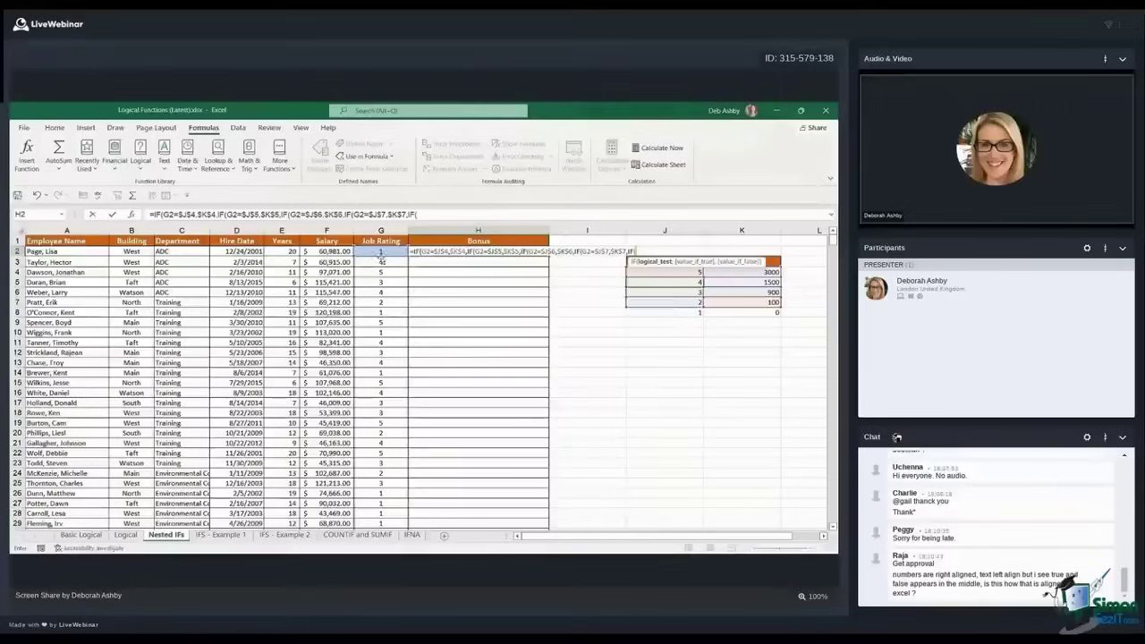
pyautogui.click(381, 252)
pyautogui.write('=')
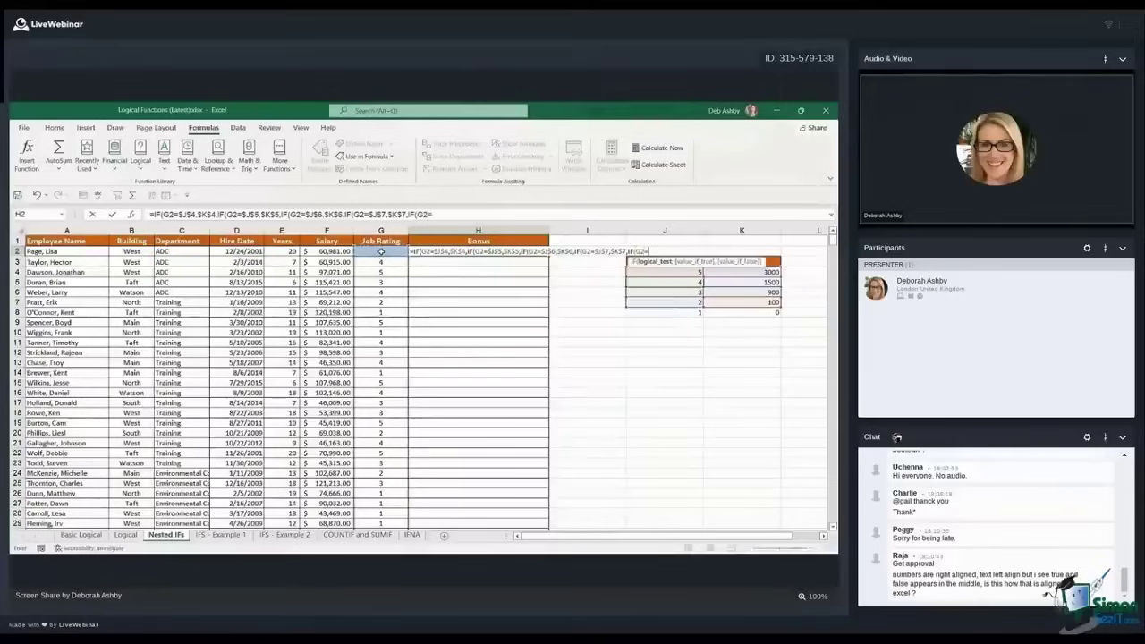
pyautogui.click(661, 313)
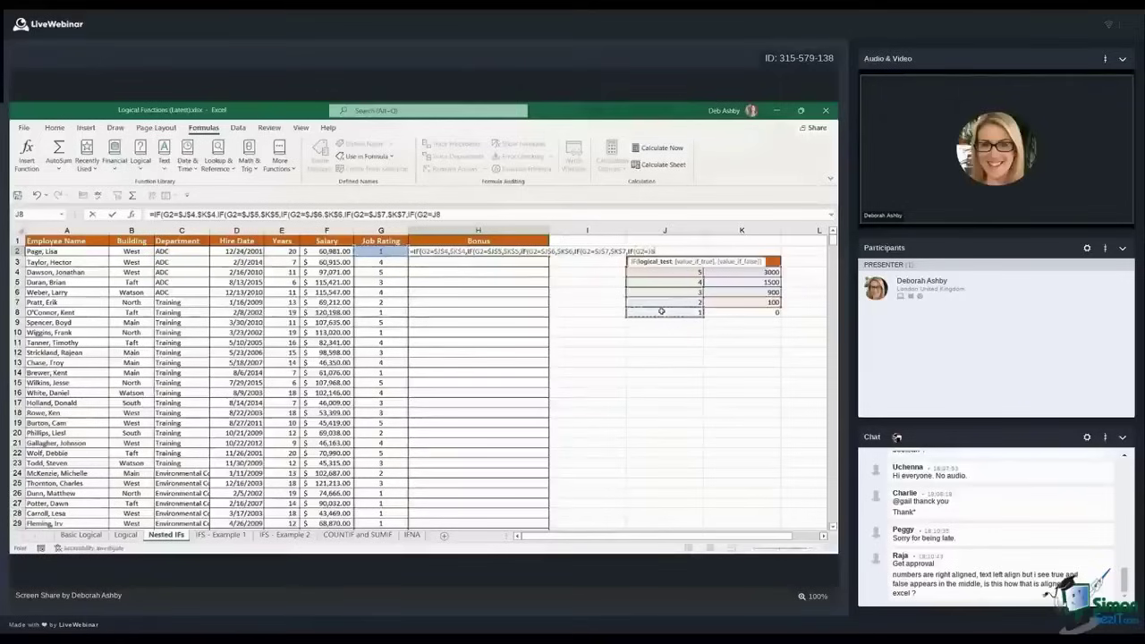
pyautogui.press('F4')
pyautogui.write(',')
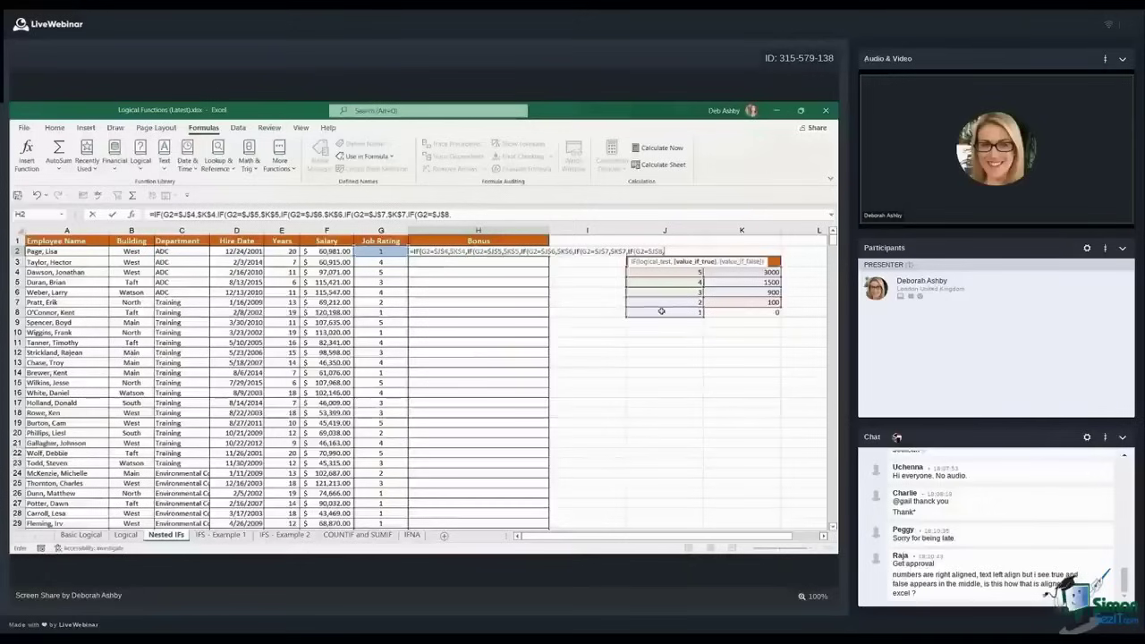
pyautogui.click(760, 313)
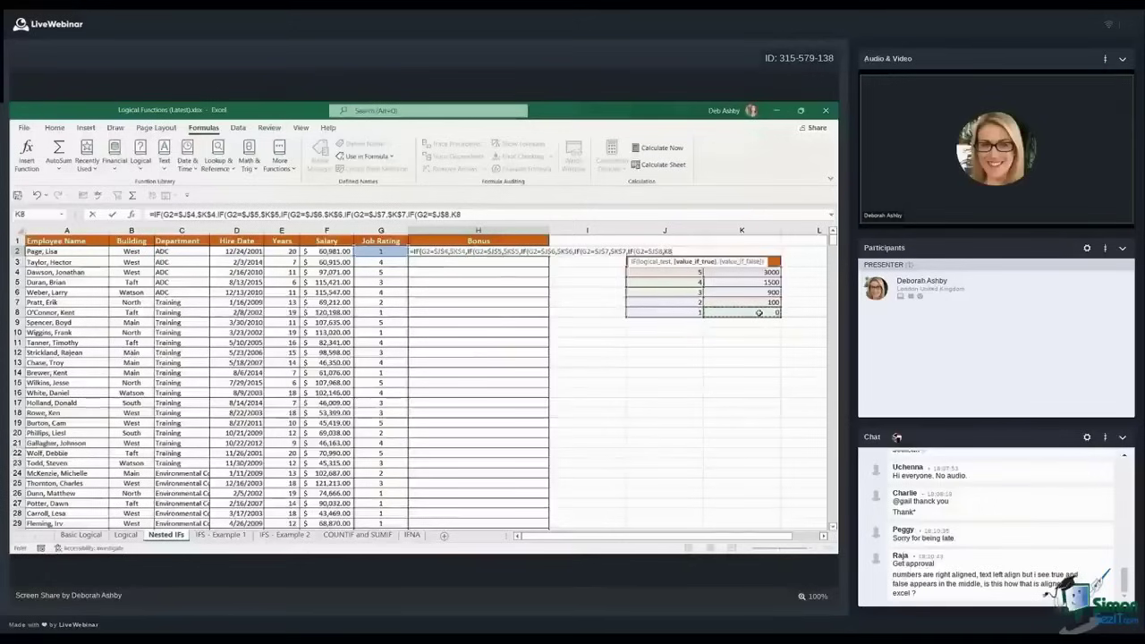
pyautogui.press('F4')
pyautogui.write(',')
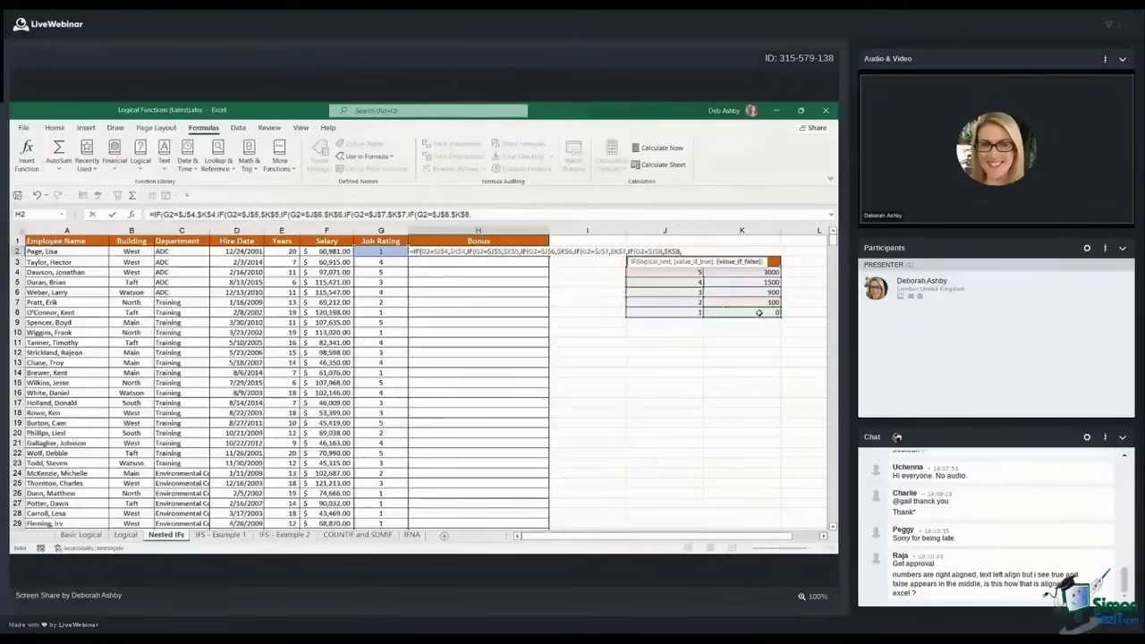
# Finish the nested IF in H2 with 0 as the final value if false, and fill it down the Bonus column
pyautogui.write('0')
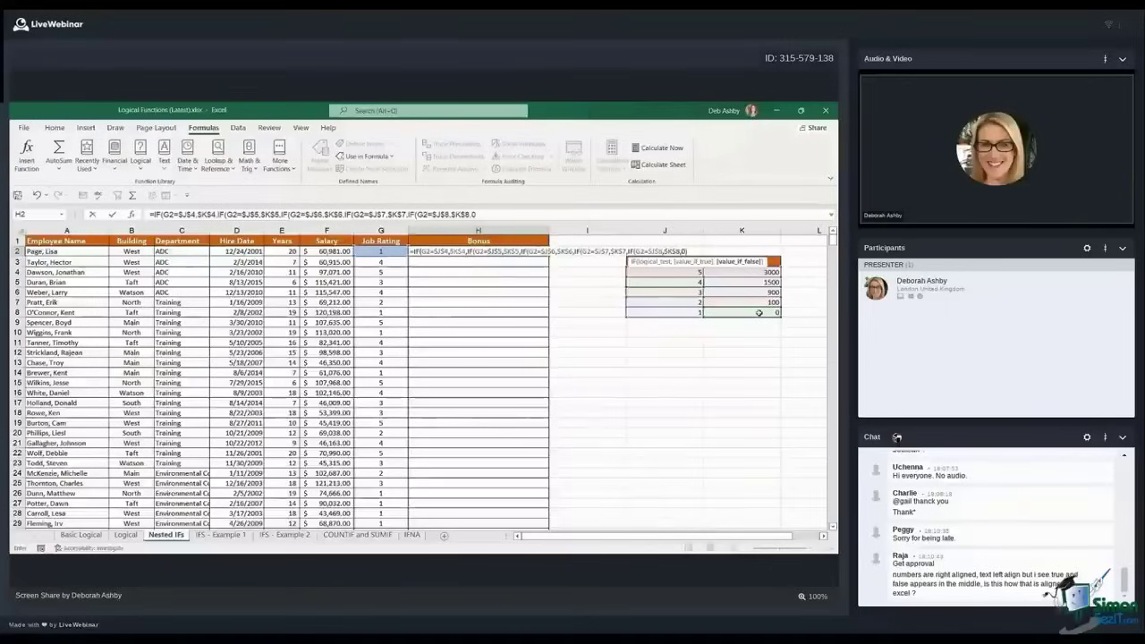
pyautogui.write('))))')
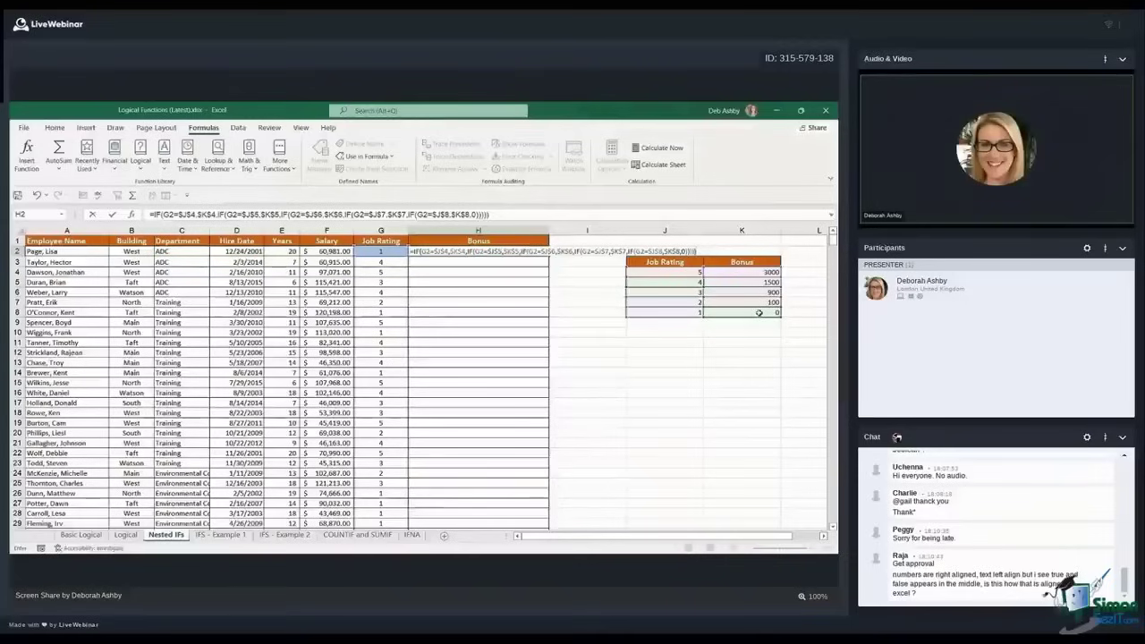
pyautogui.hotkey('ctrl', 'Return')
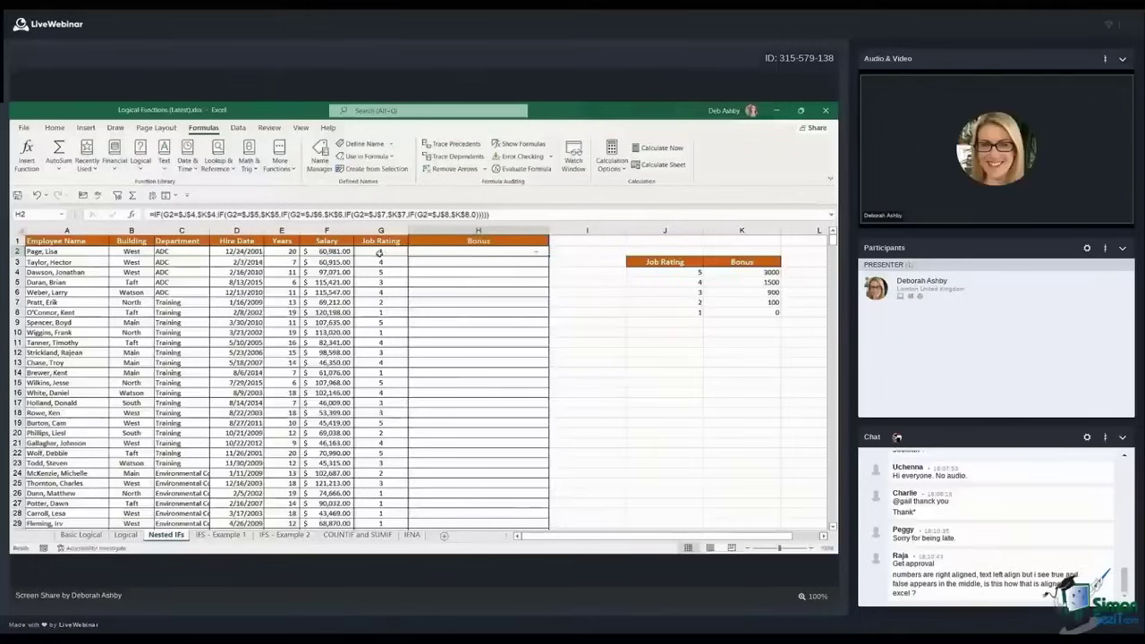
pyautogui.doubleClick(547, 256)
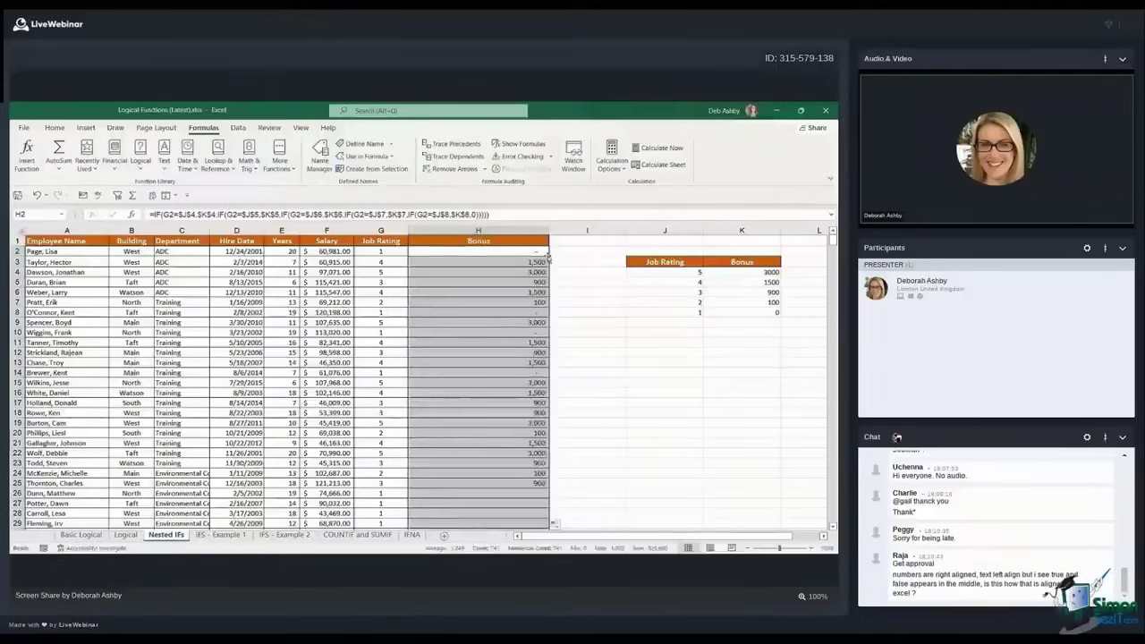
# Examine the bonuses in column H, the nested IF formula in H2, and the job rating and bonus lookup table
pyautogui.click(511, 265)
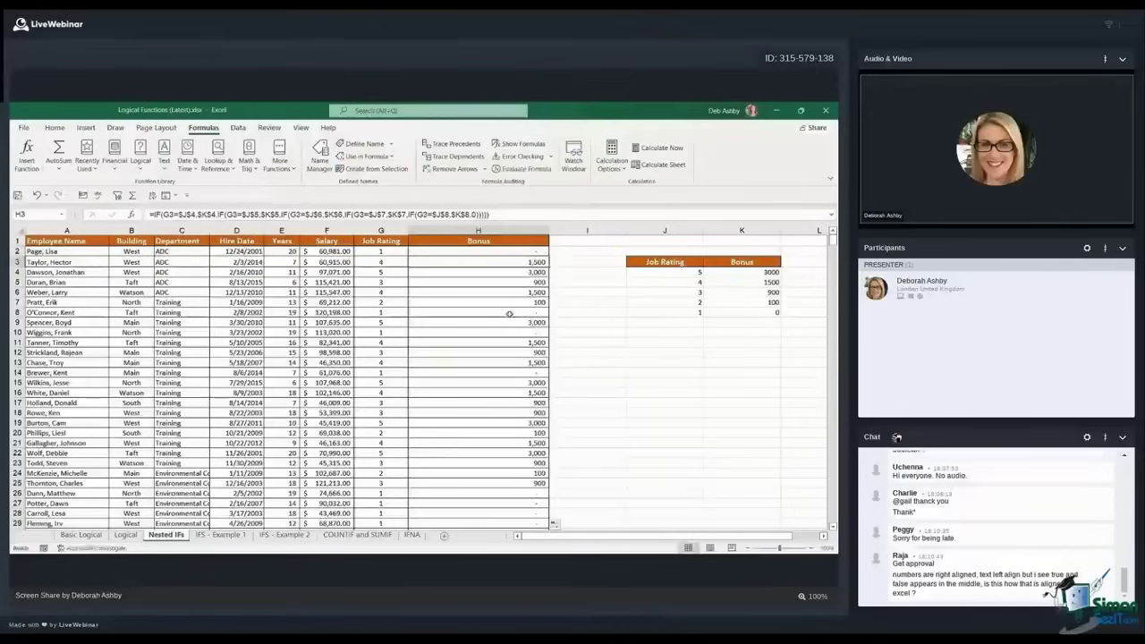
pyautogui.moveTo(510, 267); pyautogui.dragTo(510, 293)
pyautogui.click(505, 343)
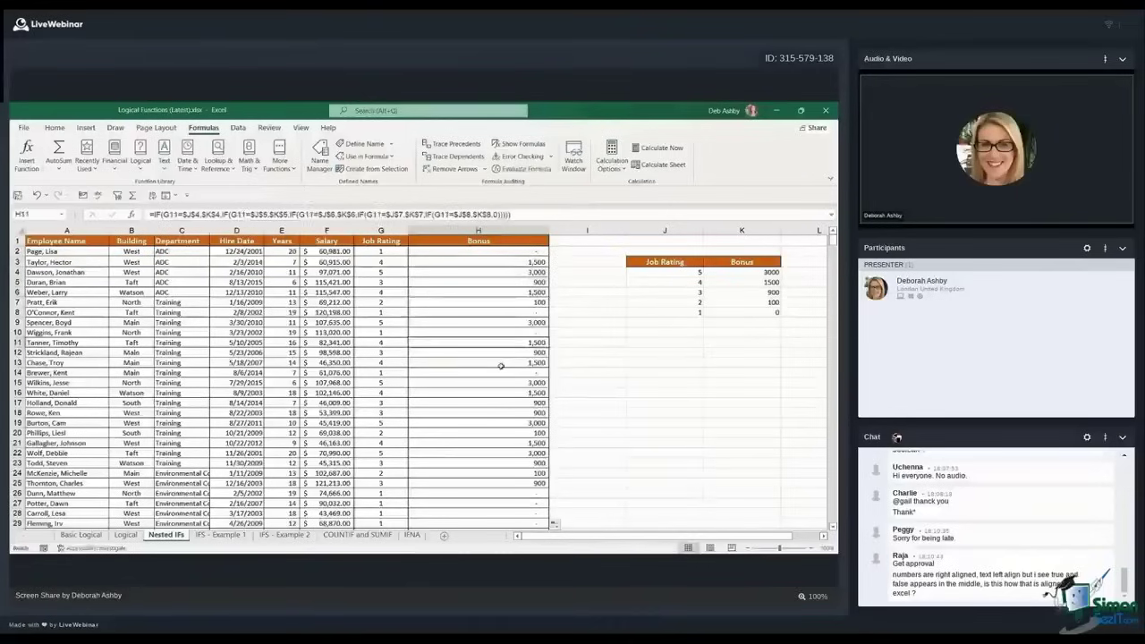
pyautogui.click(497, 402)
pyautogui.click(491, 441)
pyautogui.click(498, 372)
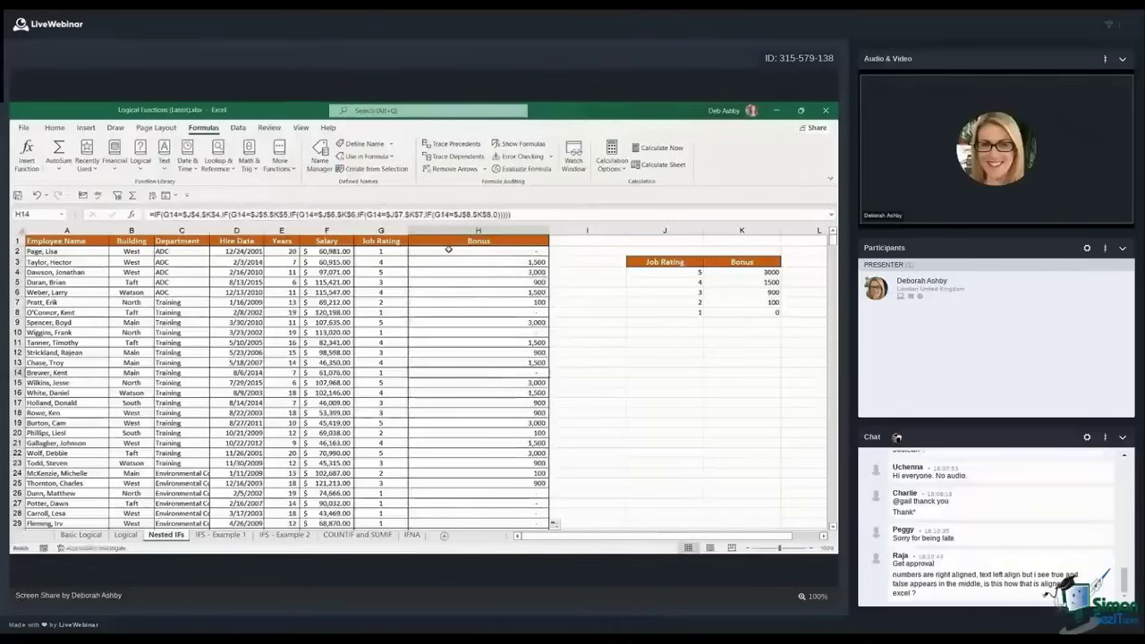
pyautogui.click(448, 250)
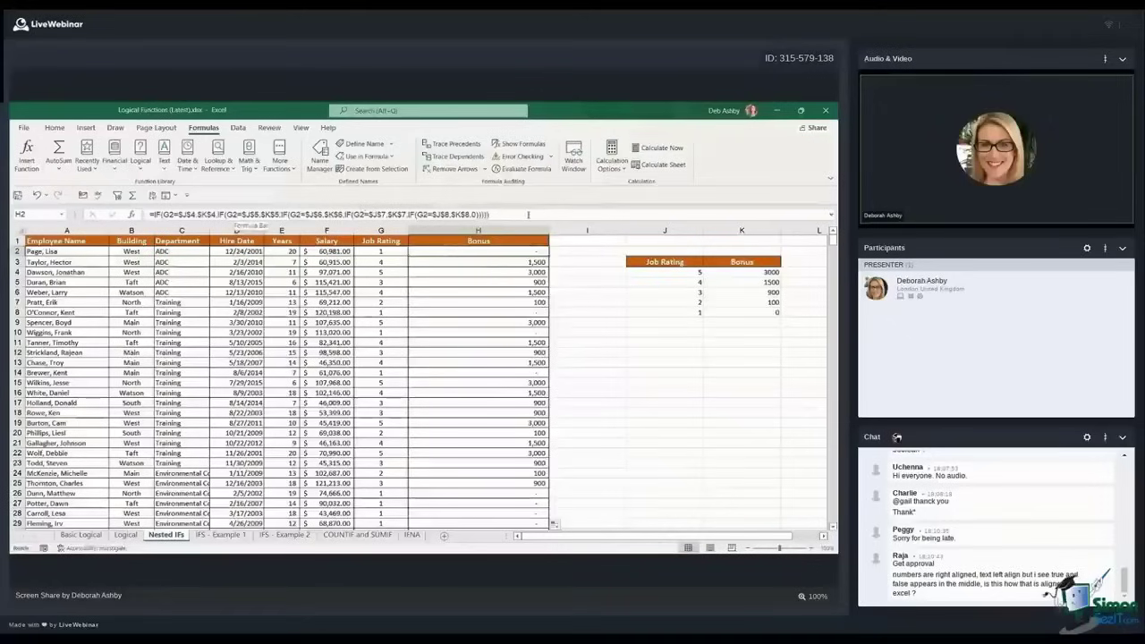
pyautogui.click(530, 215)
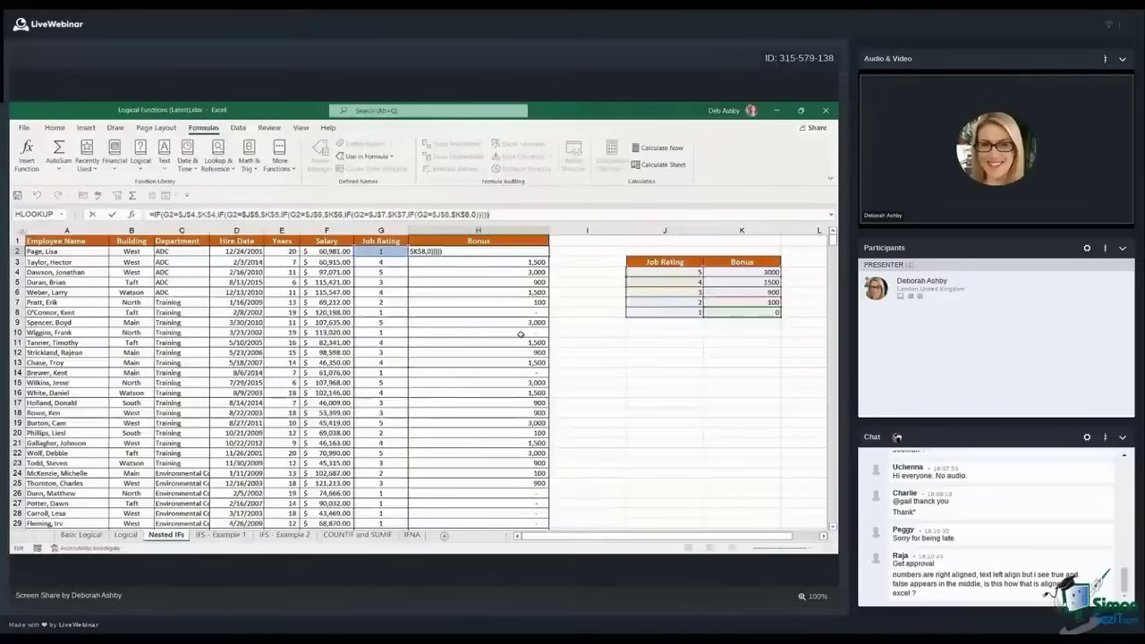
pyautogui.press('Escape')
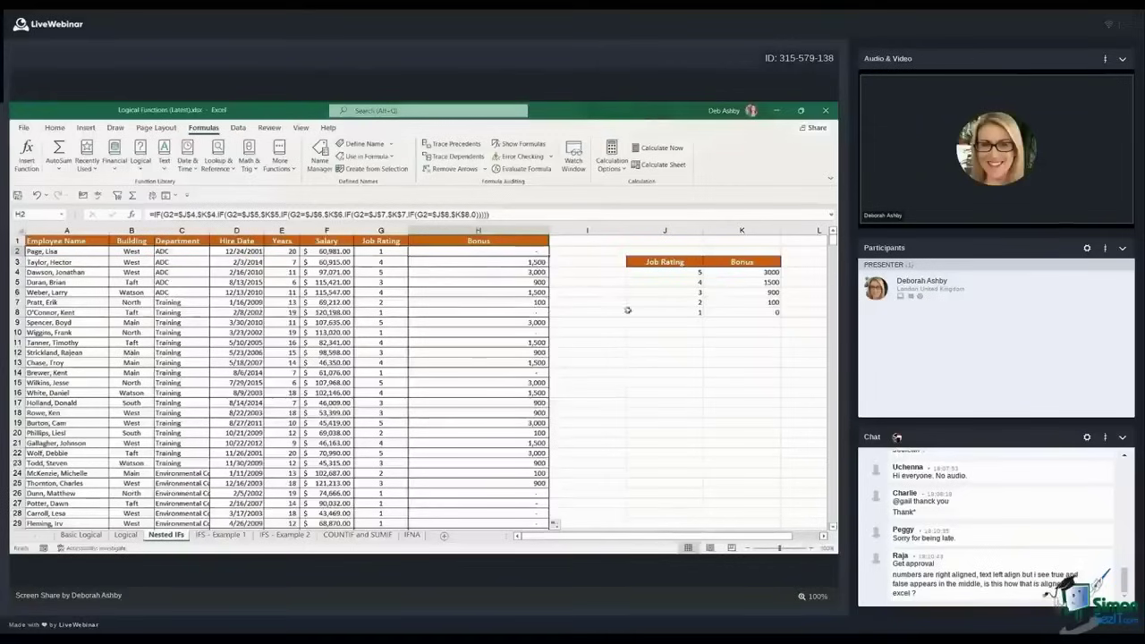
pyautogui.click(662, 284)
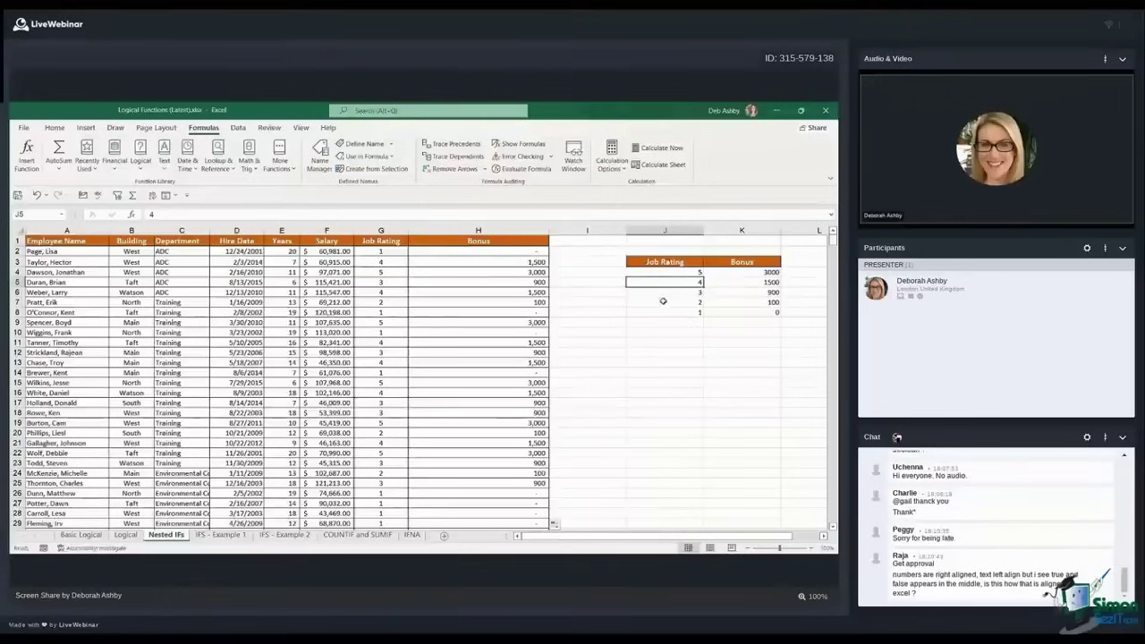
pyautogui.moveTo(666, 301); pyautogui.dragTo(747, 271)
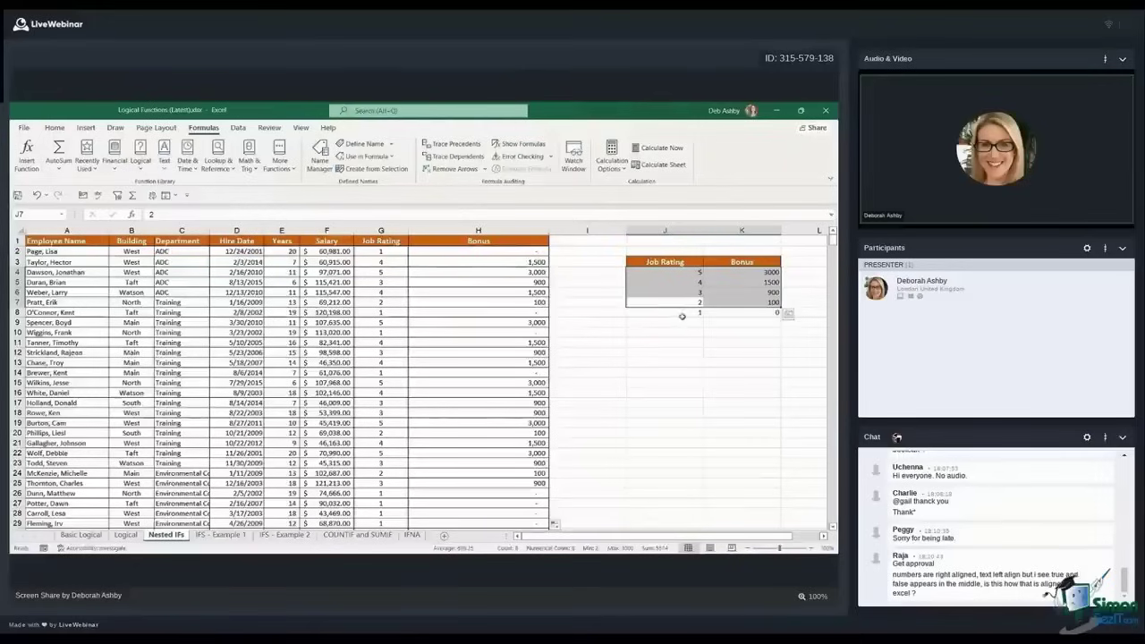
# Clear all nested IF results from the Bonus column, from H2 to the last data row
pyautogui.click(523, 252)
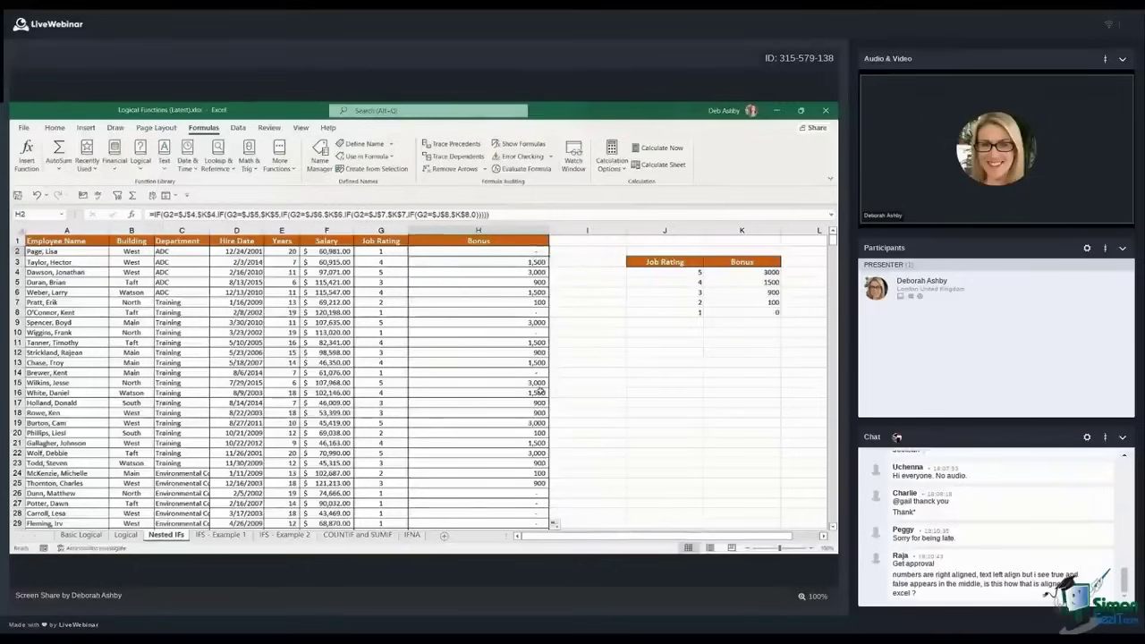
pyautogui.hotkey('ctrl', 'shift', 'Down')
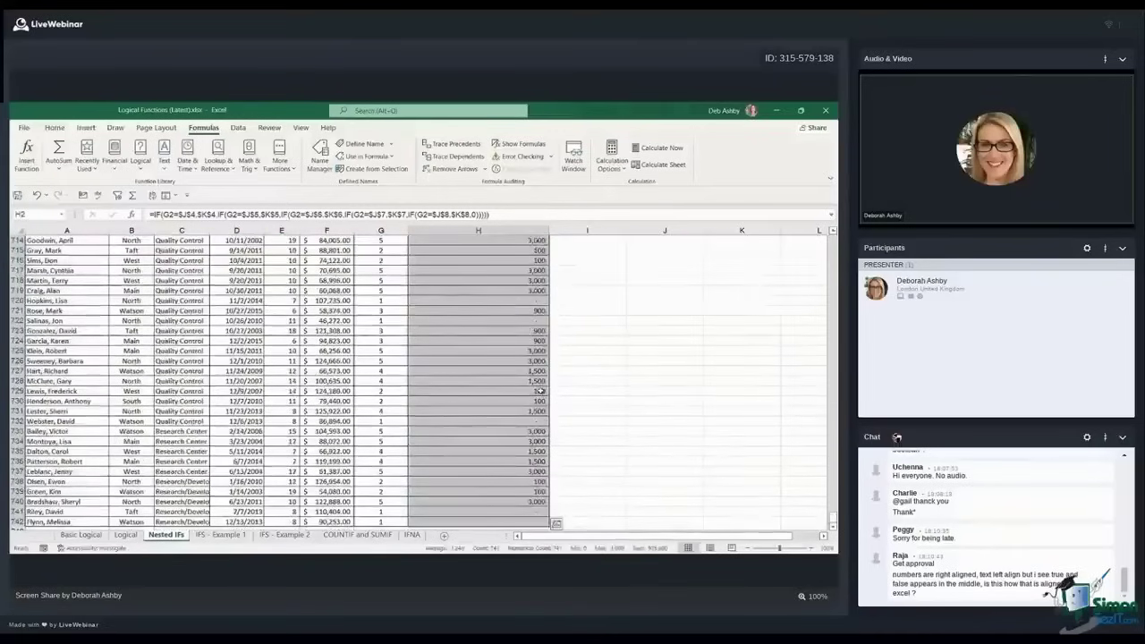
pyautogui.press('Delete')
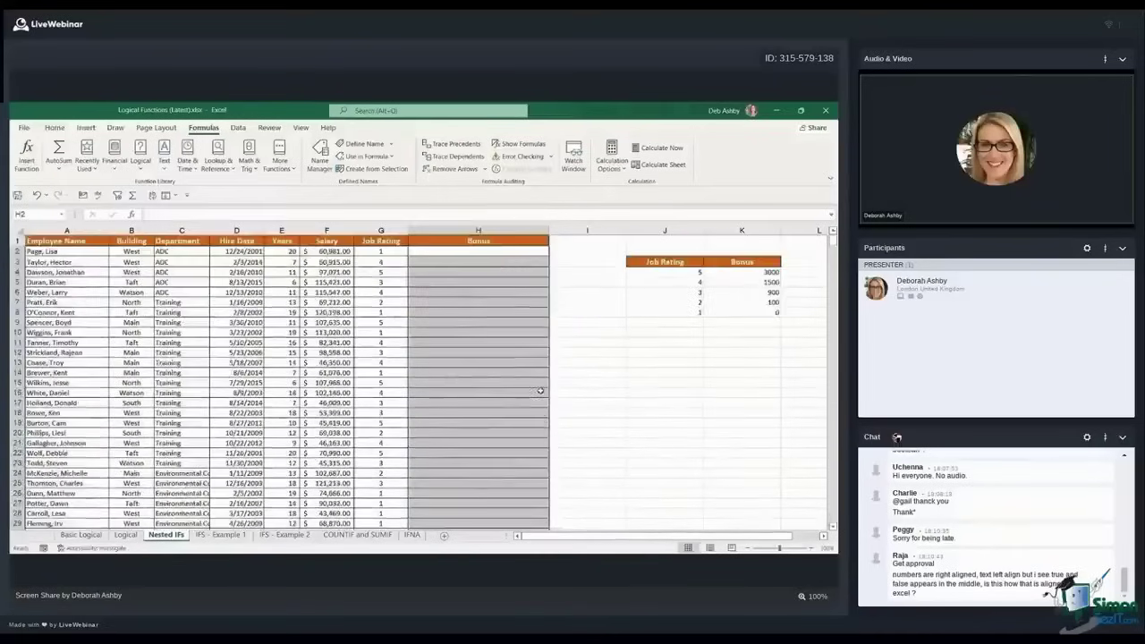
# Start an IF formula in H2 that tests G2>=$J$7, with an absolute reference to the rating cell
pyautogui.click(476, 254)
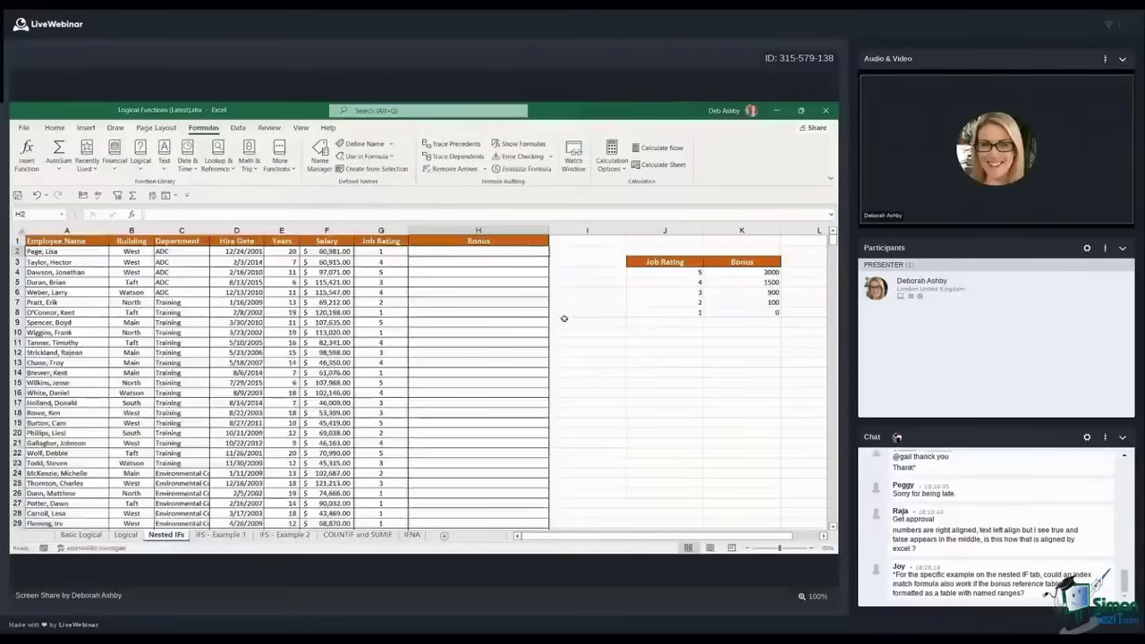
pyautogui.write('=i')
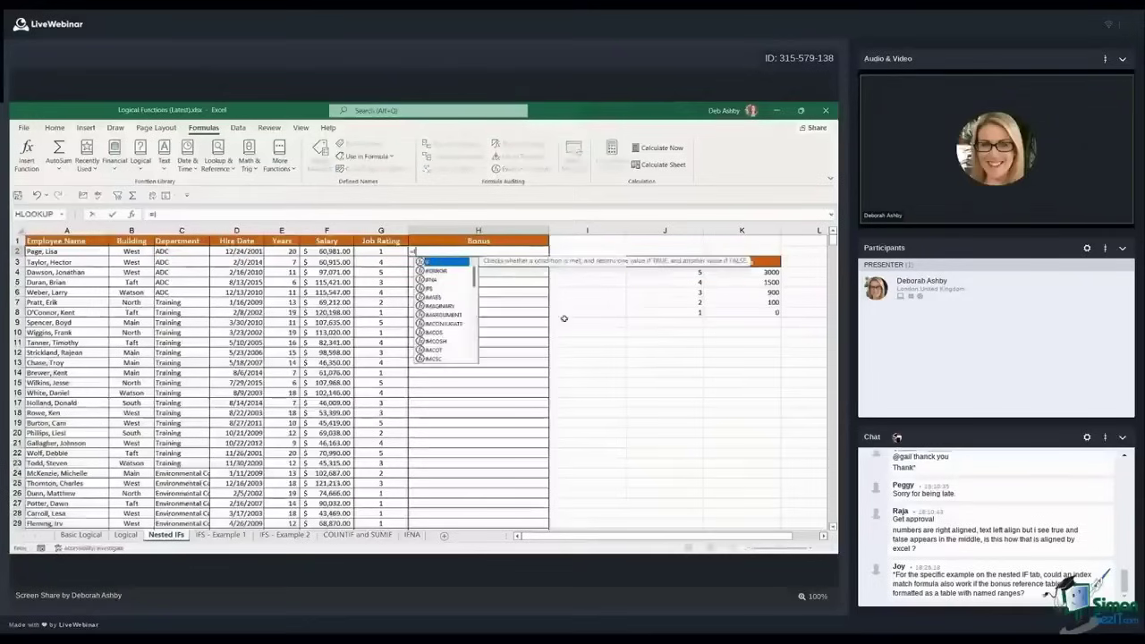
pyautogui.write('f')
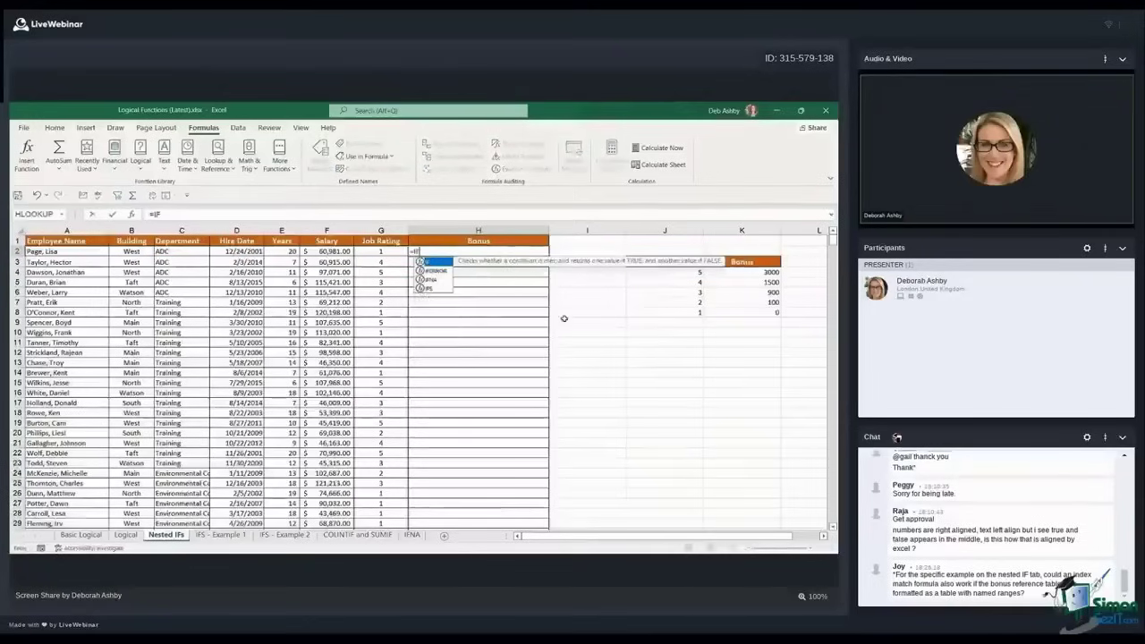
pyautogui.press('Tab')
pyautogui.press('Left')
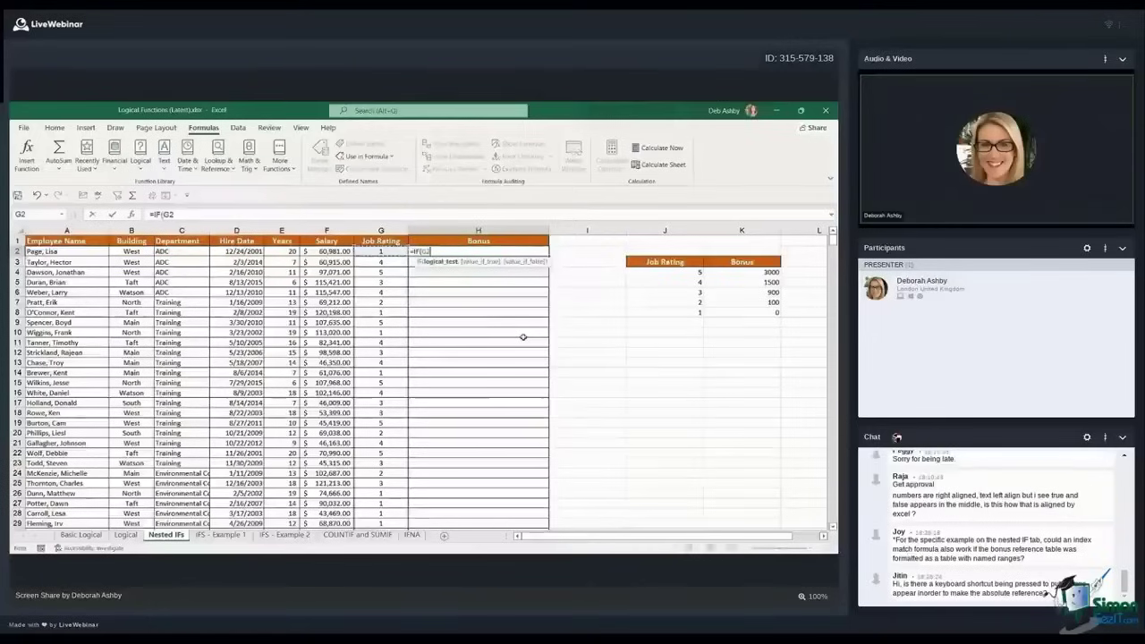
pyautogui.write('>=')
pyautogui.click(698, 302)
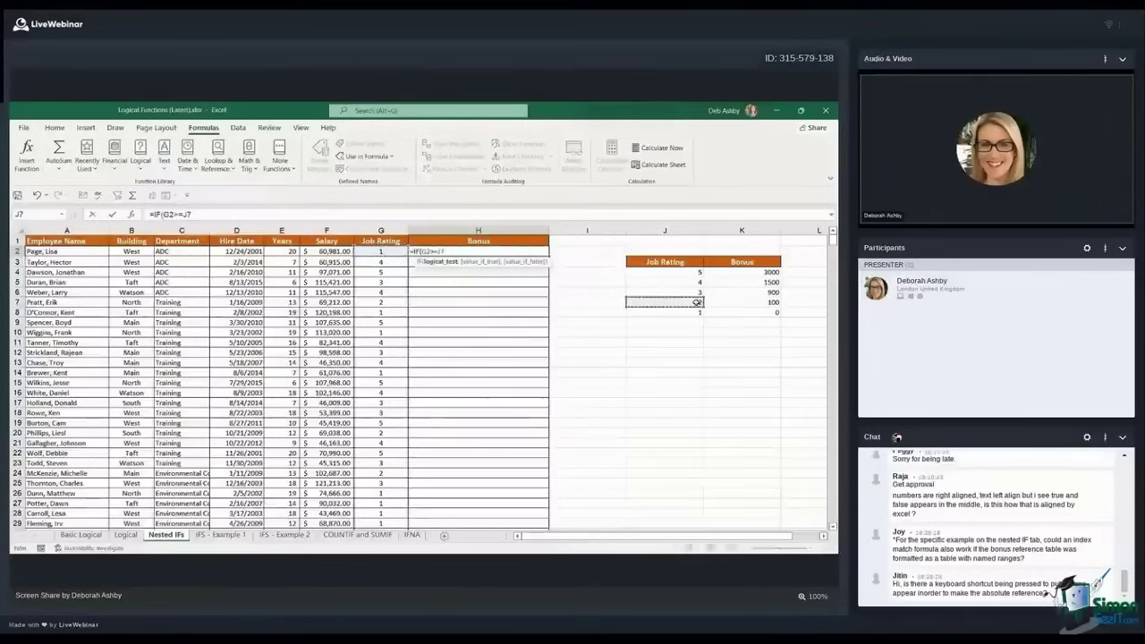
pyautogui.press('F4')
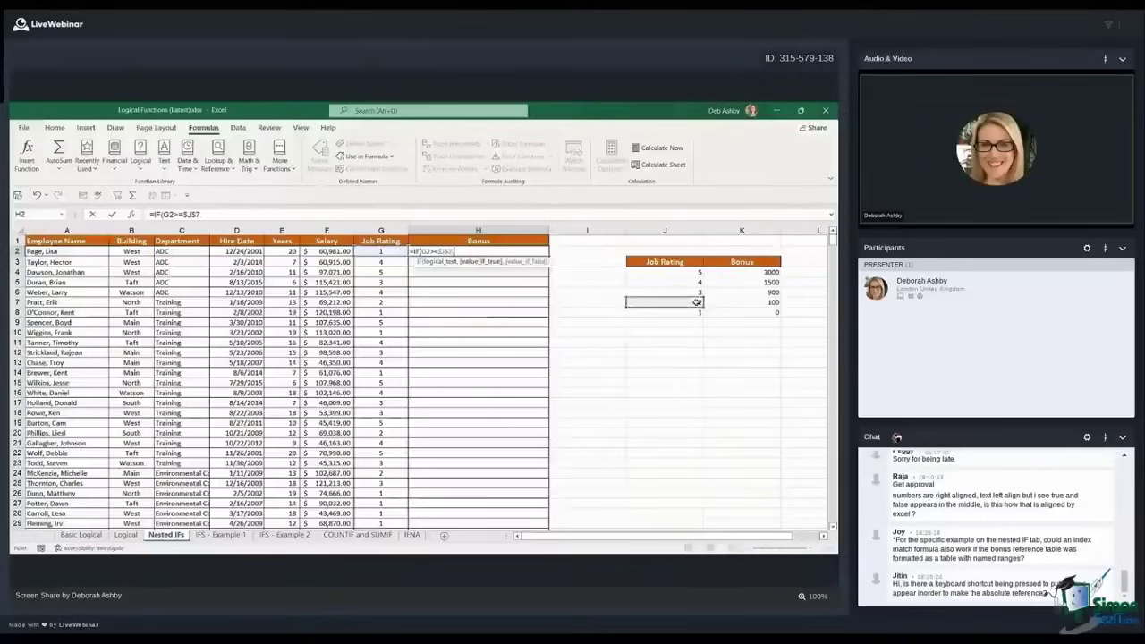
# Complete the H2 formula so it returns "Bonus" if true and "No Bonus" if false
pyautogui.write(',"Bonus"')
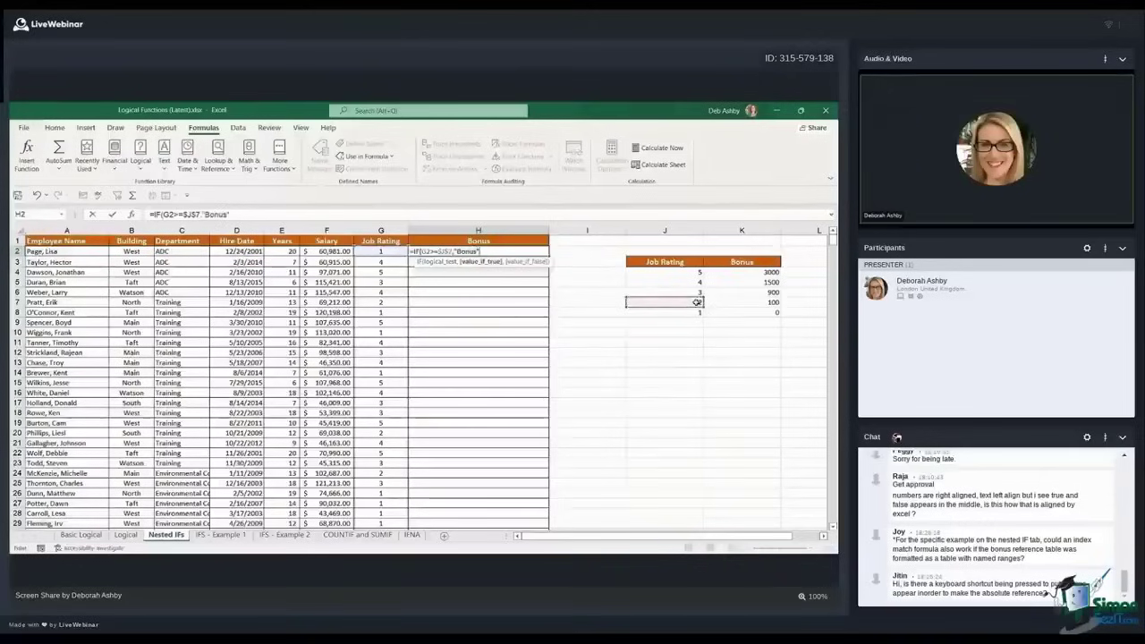
pyautogui.write(',')
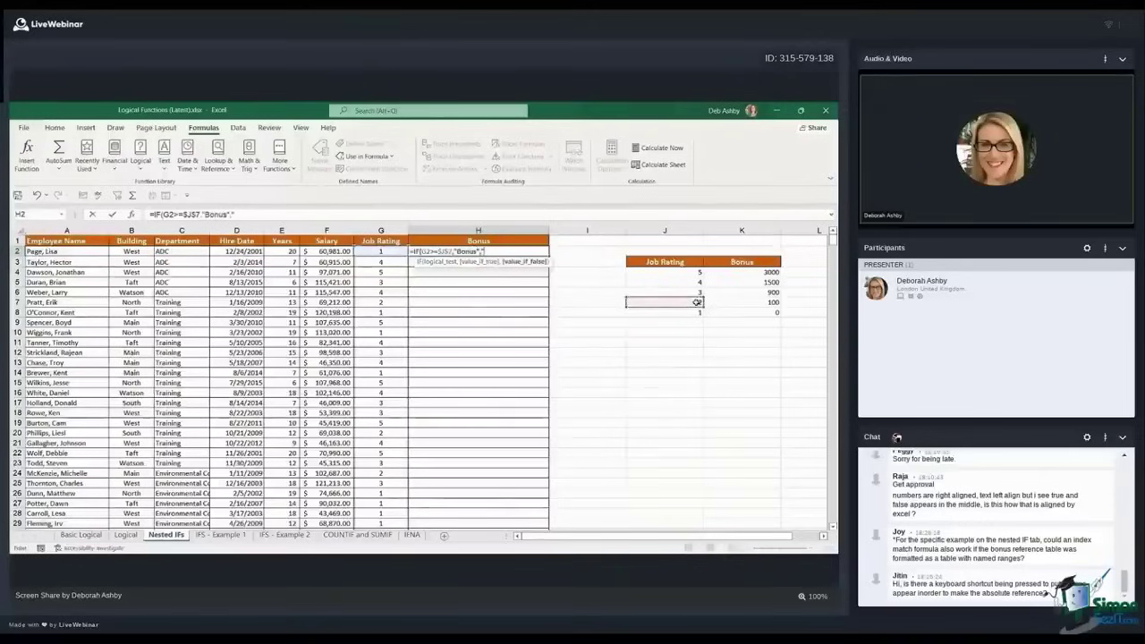
pyautogui.write('"No')
pyautogui.write(' Bonus"')
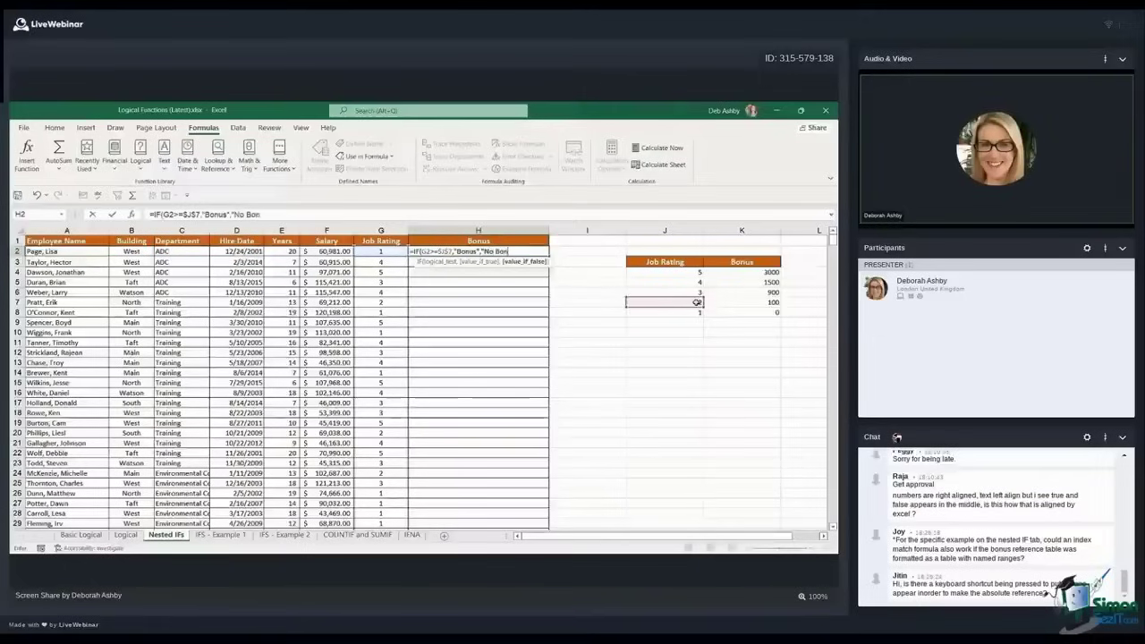
pyautogui.write(')')
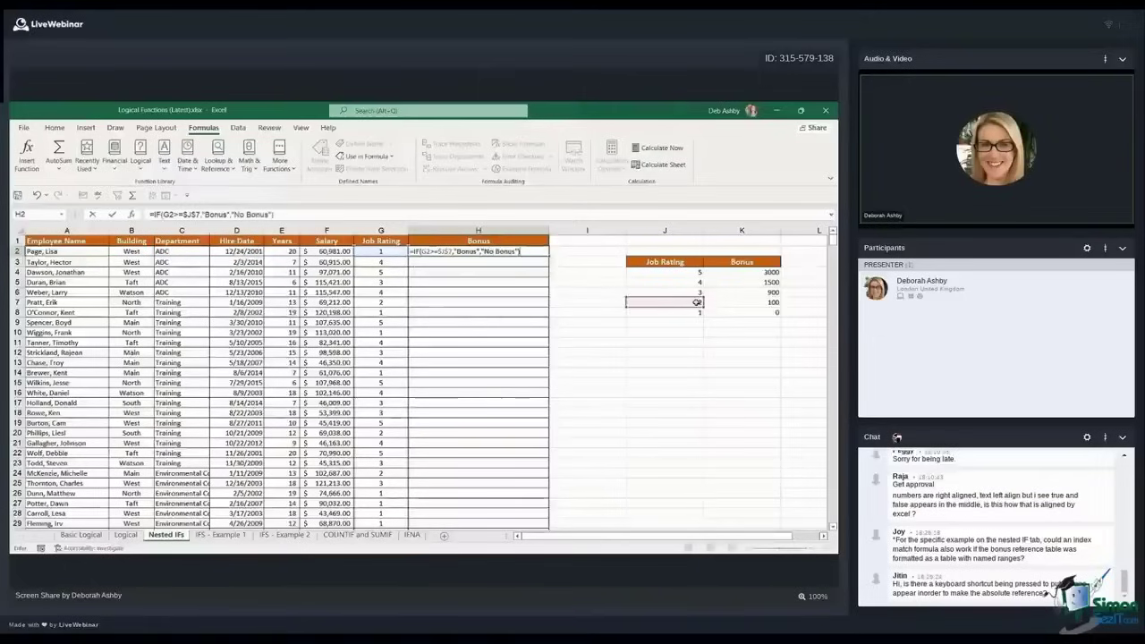
pyautogui.hotkey('ctrl', 'Return')
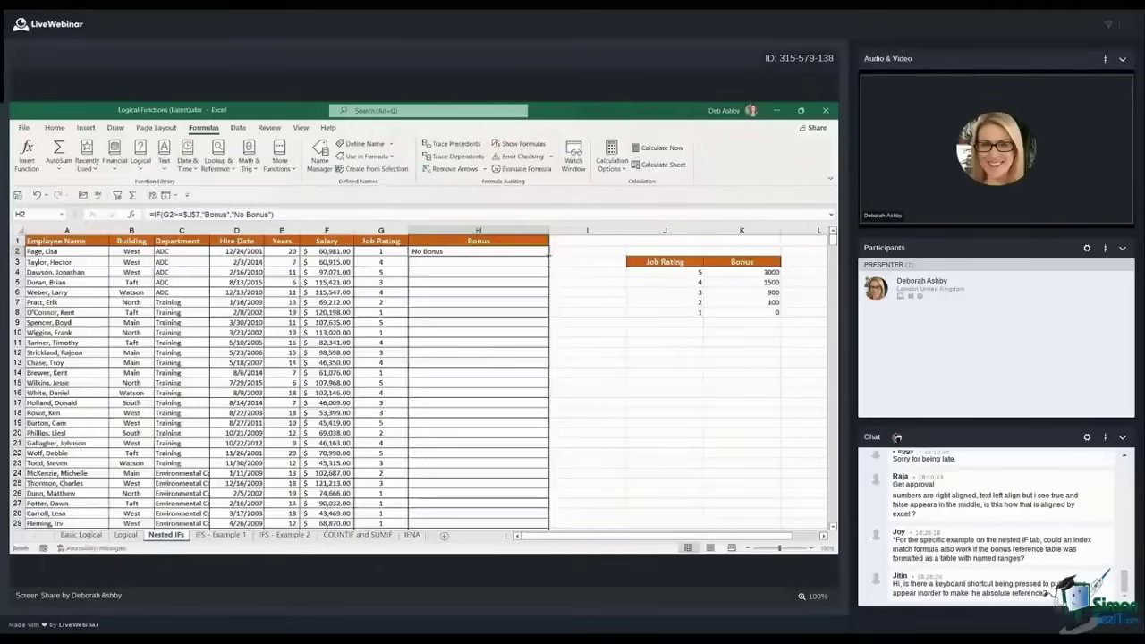
# Fill the IF formula from H2 down the Bonus column and check the copied formulas in H14 and H6
pyautogui.doubleClick(549, 257)
pyautogui.click(502, 370)
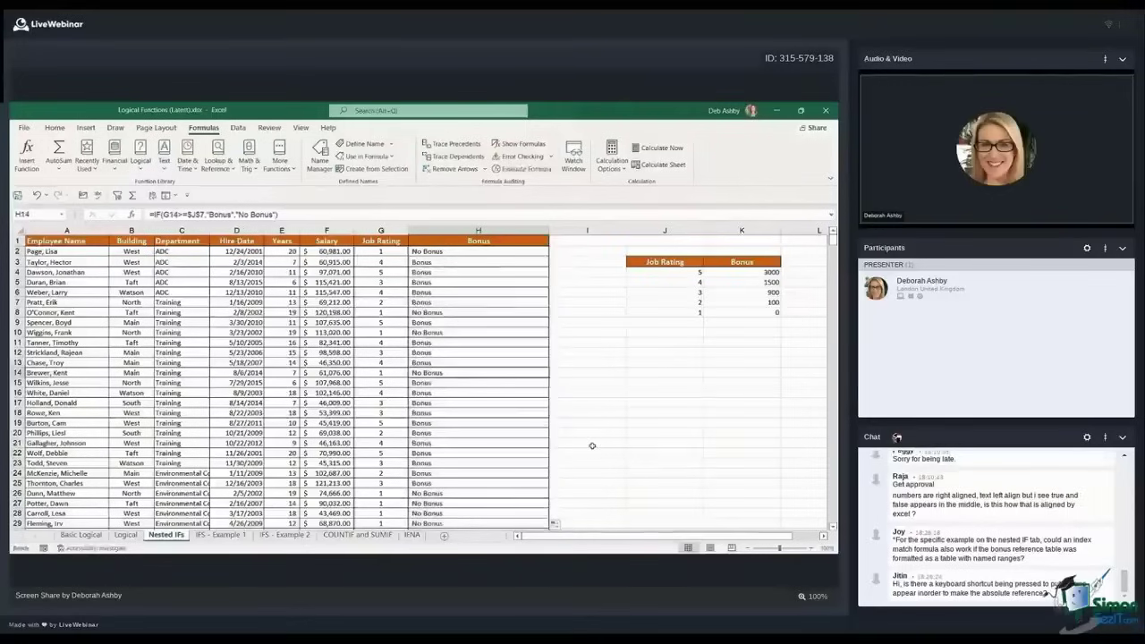
pyautogui.click(484, 292)
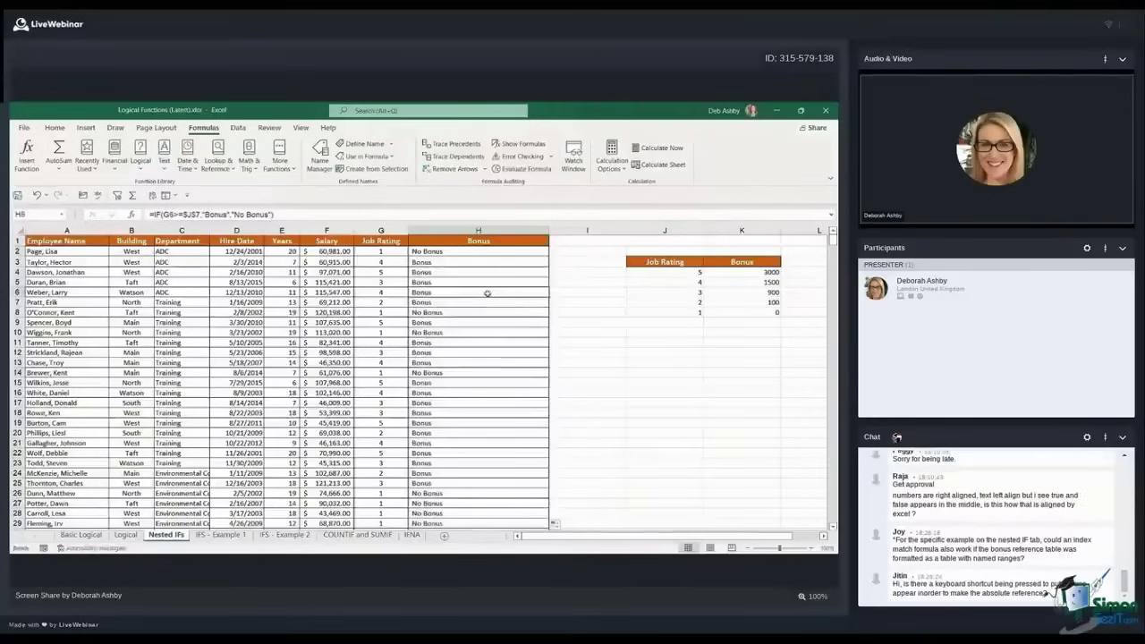
pyautogui.click(487, 251)
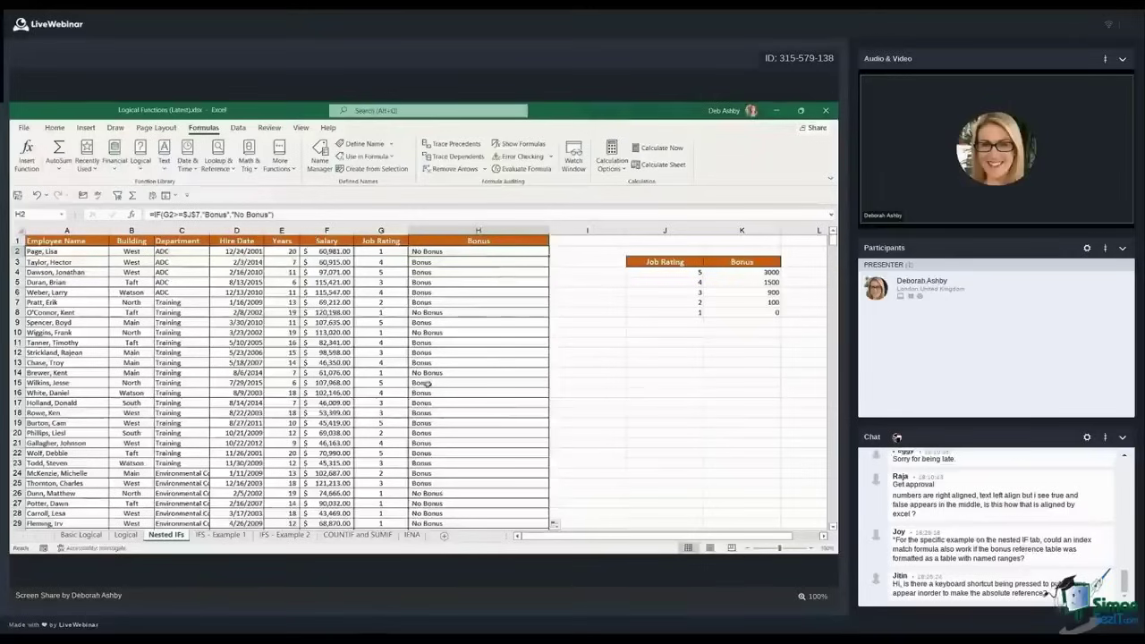
# On the IFS - Example 1 sheet, clear the Bonus column results from H4 to the last data row
pyautogui.click(222, 535)
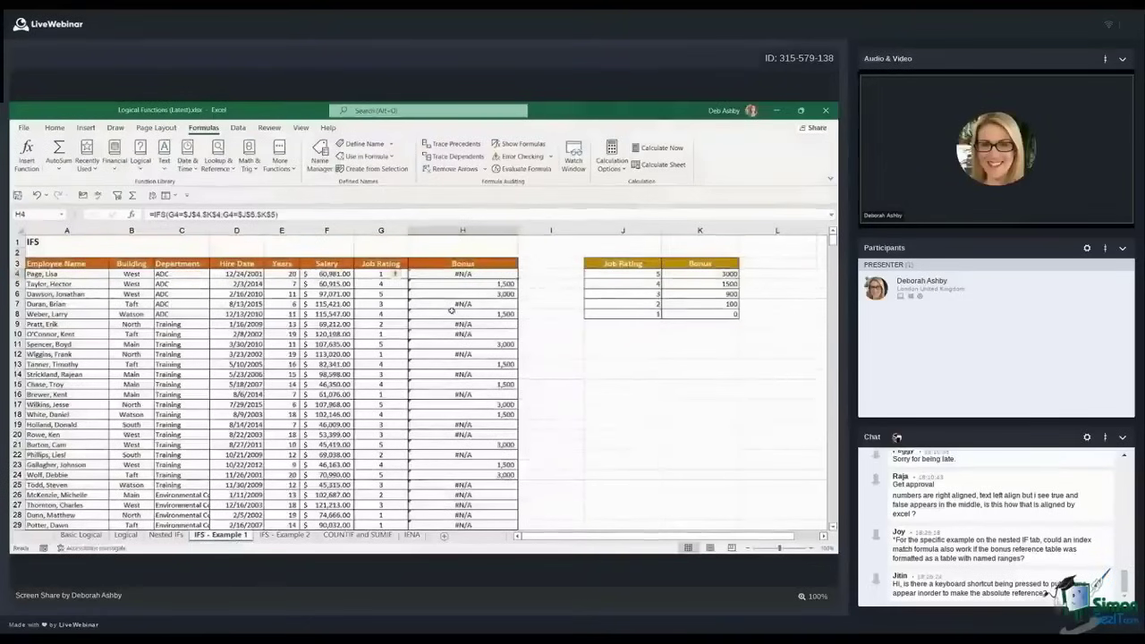
pyautogui.hotkey('ctrl', 'shift', 'Down')
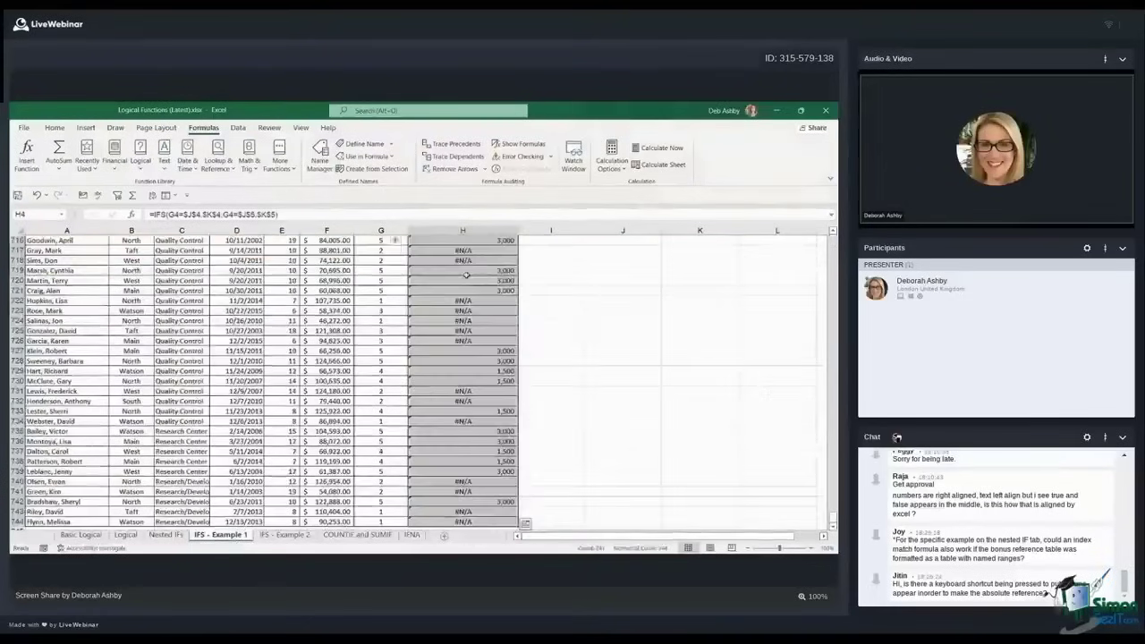
pyautogui.press('Delete')
pyautogui.click(471, 294)
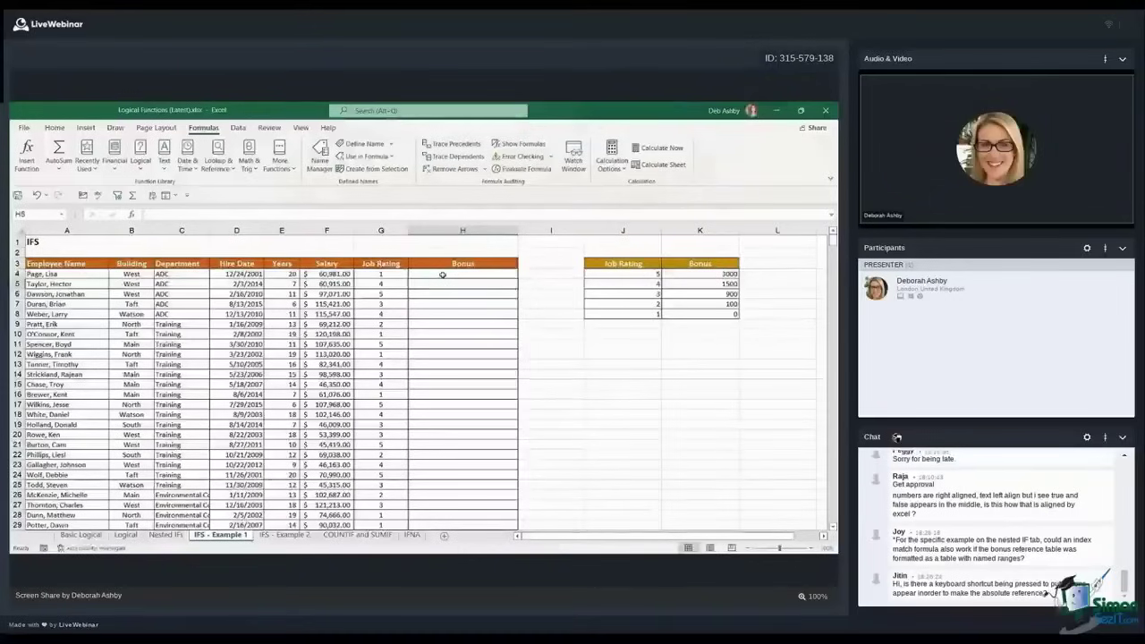
# Start an IFS formula in H4 whose first test G4=$J$4 returns $K$4, using absolute references to the bonus table
pyautogui.click(442, 274)
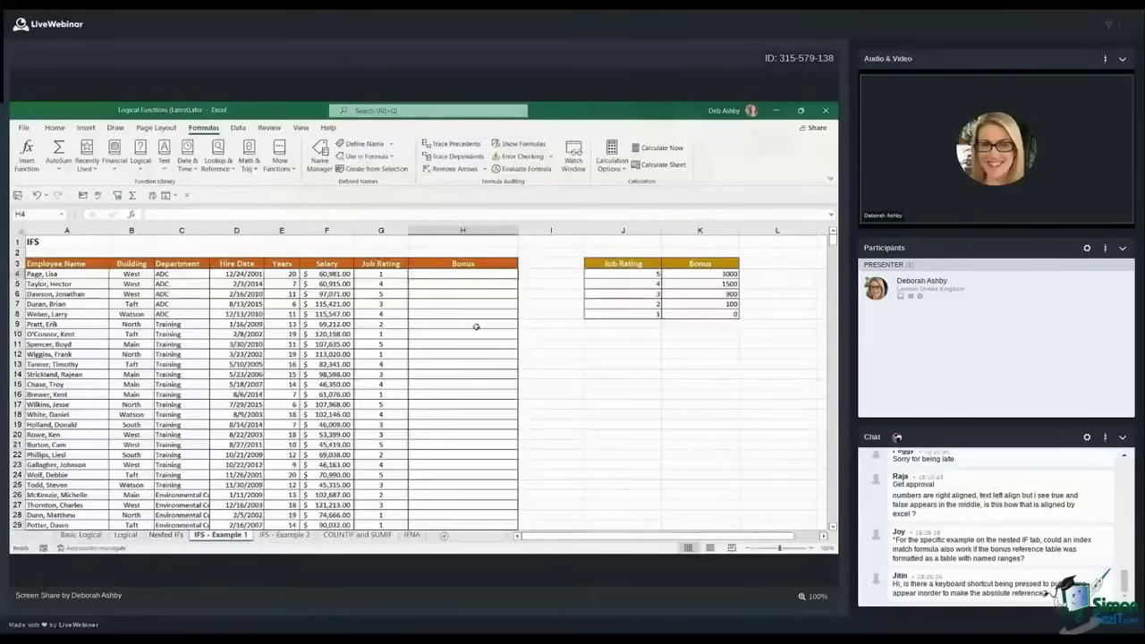
pyautogui.click(459, 285)
pyautogui.click(455, 275)
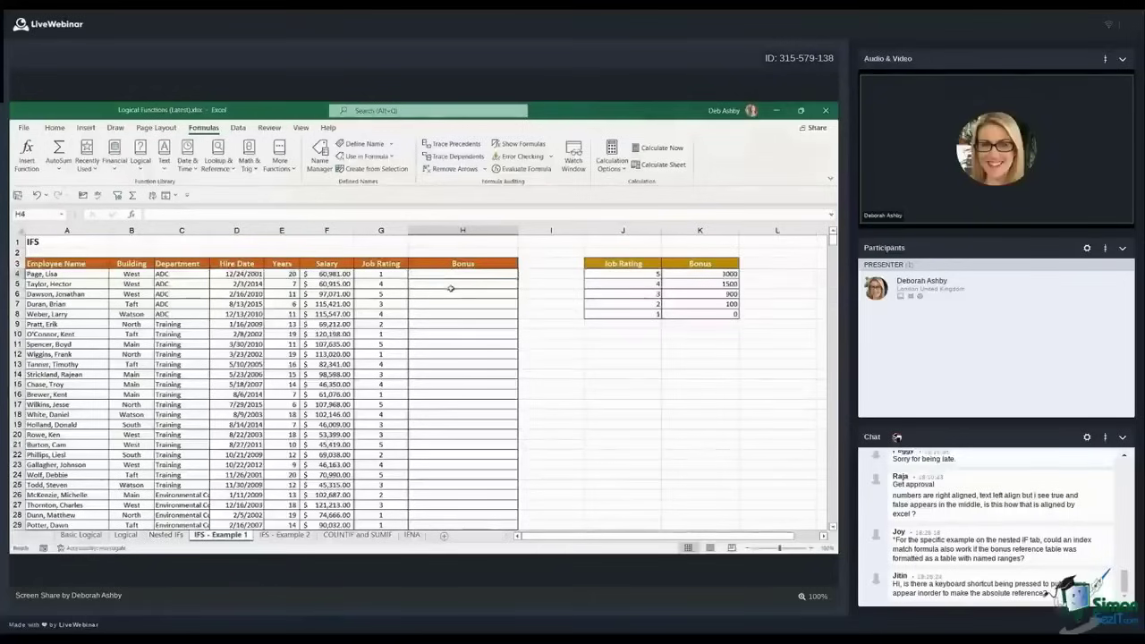
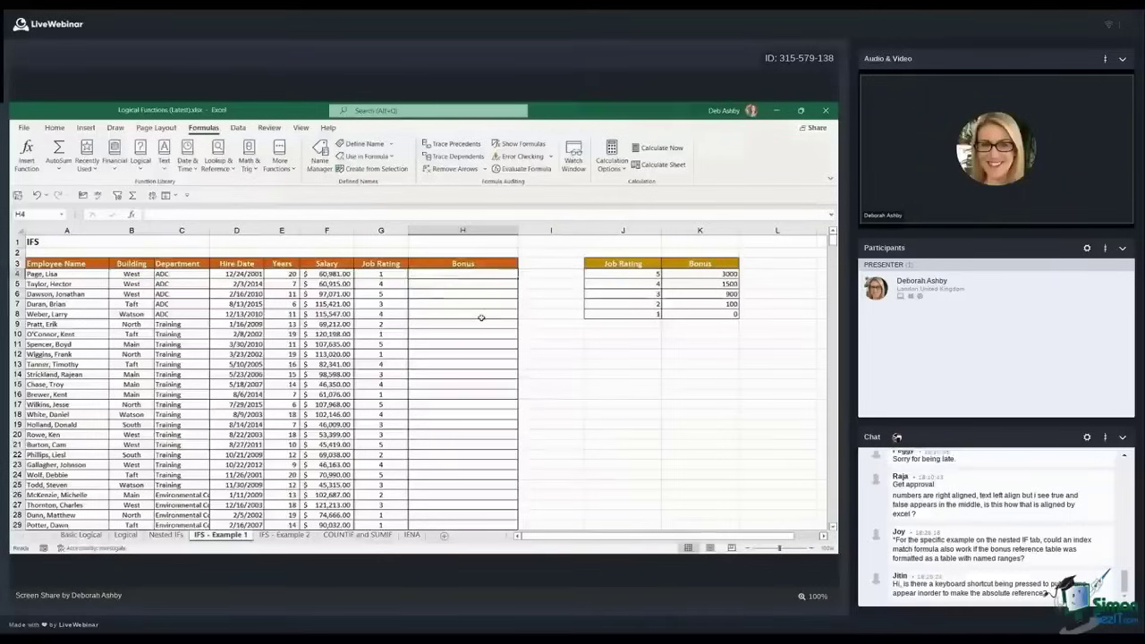
pyautogui.write('=')
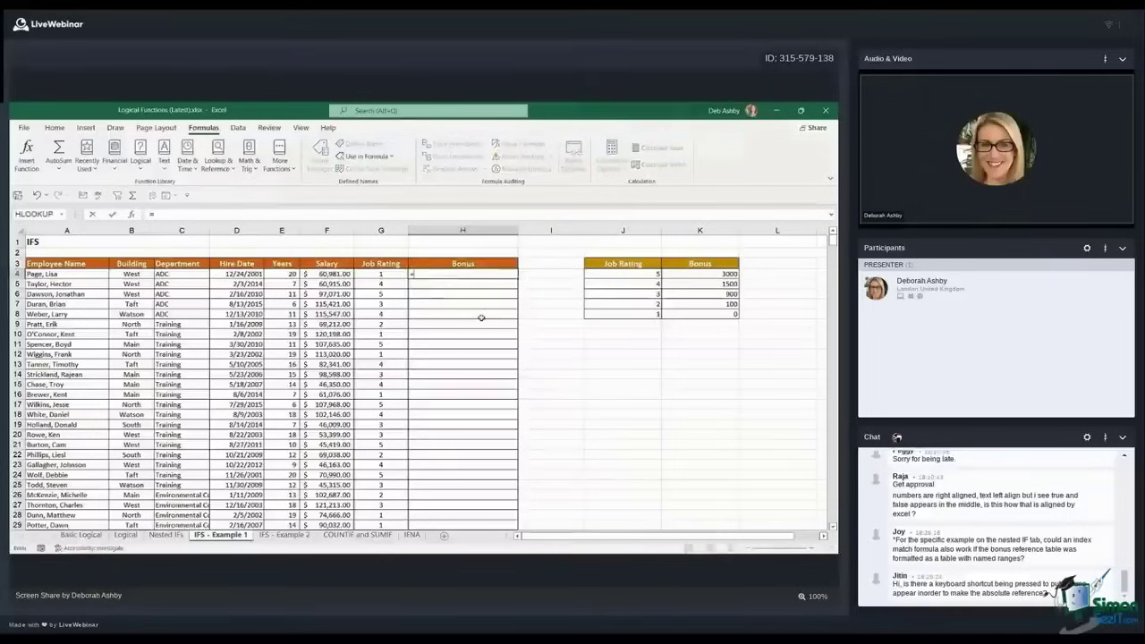
pyautogui.write('IFS')
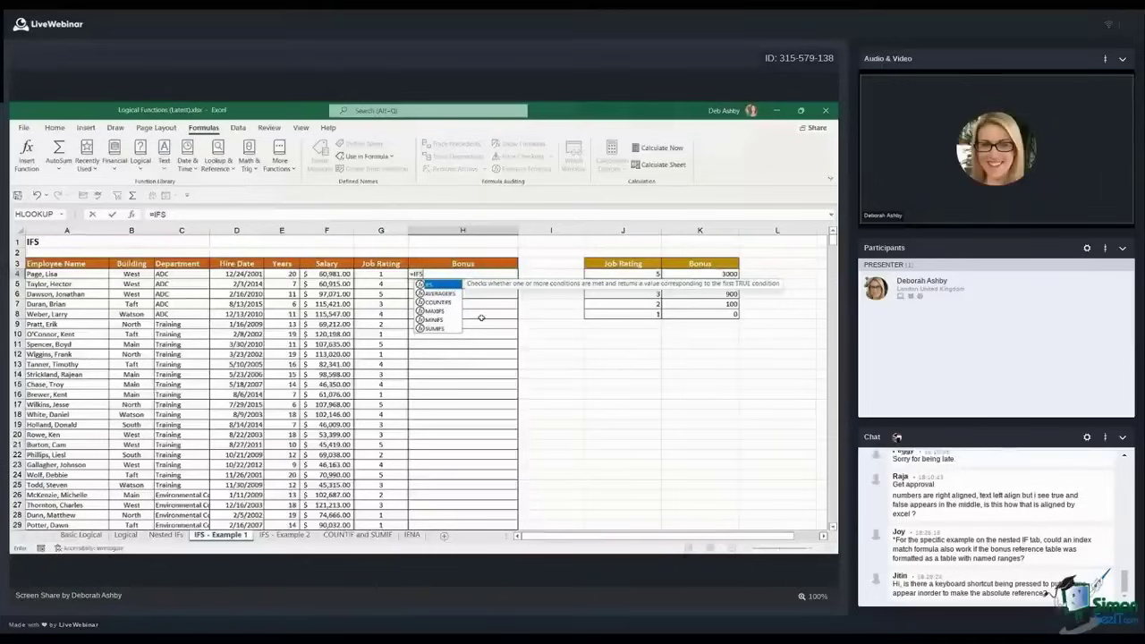
pyautogui.write('(')
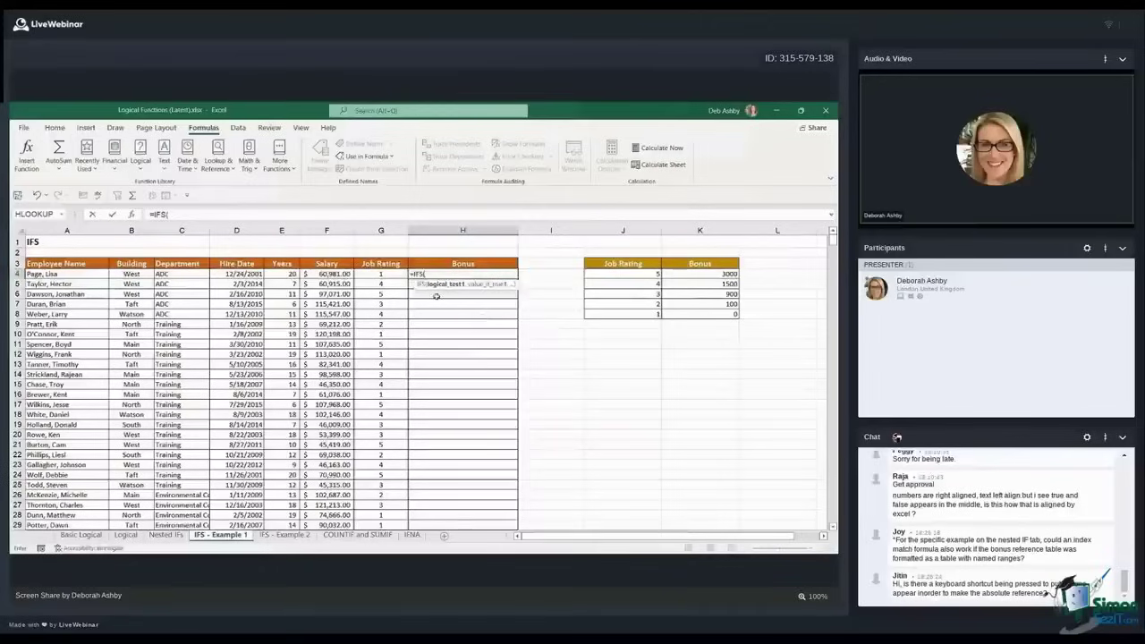
pyautogui.press('Left')
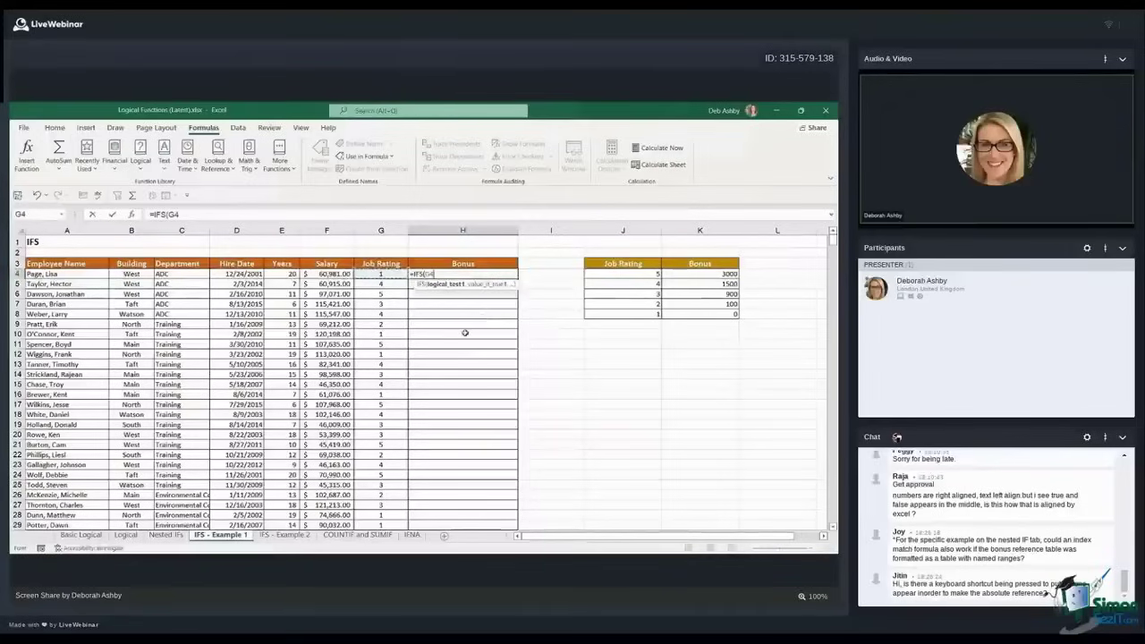
pyautogui.write('=')
pyautogui.click(648, 275)
pyautogui.press('F4')
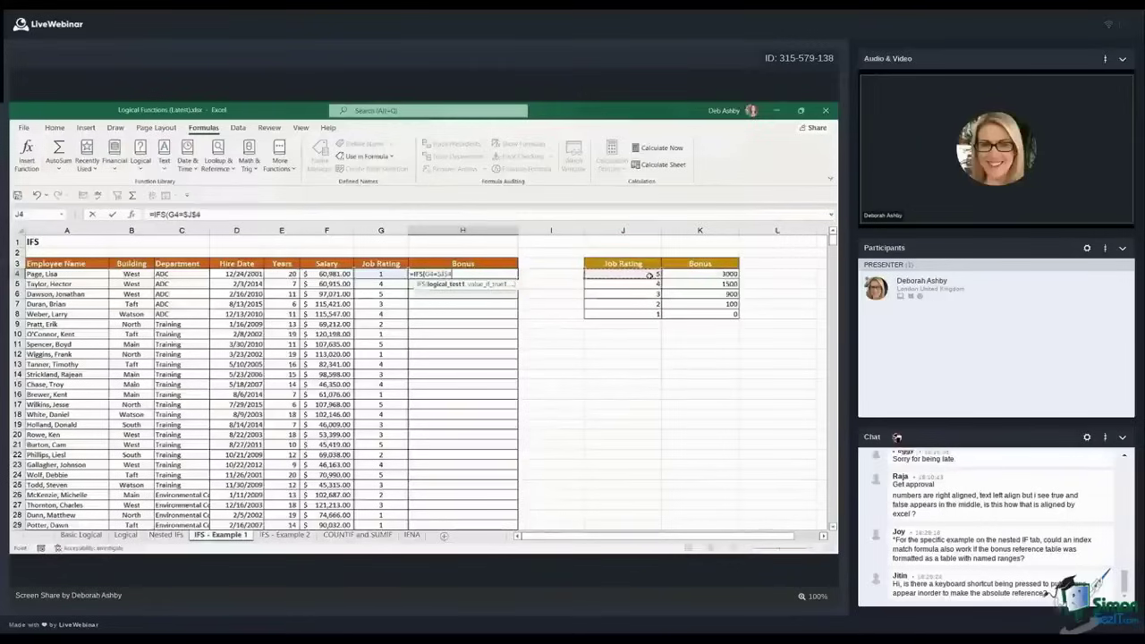
pyautogui.write(',')
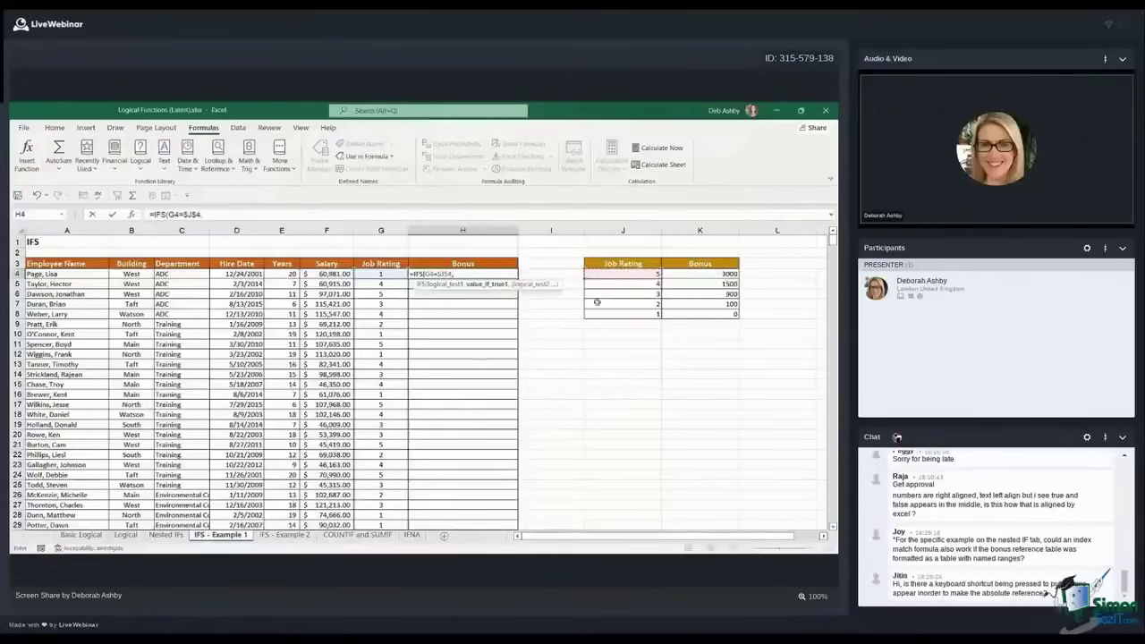
pyautogui.click(727, 275)
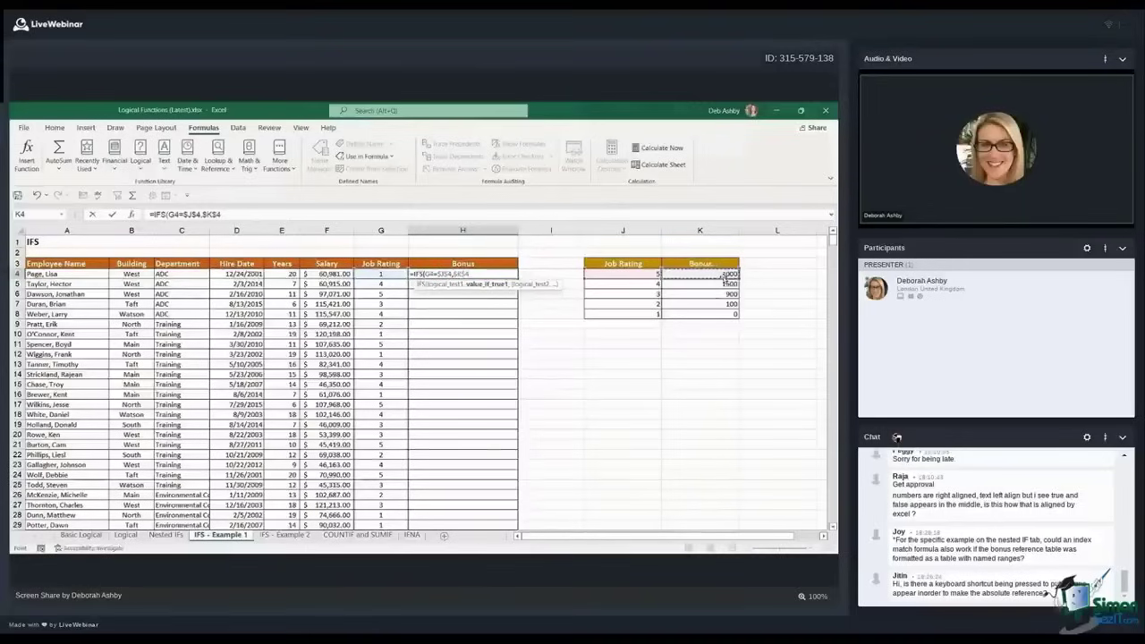
pyautogui.write(',')
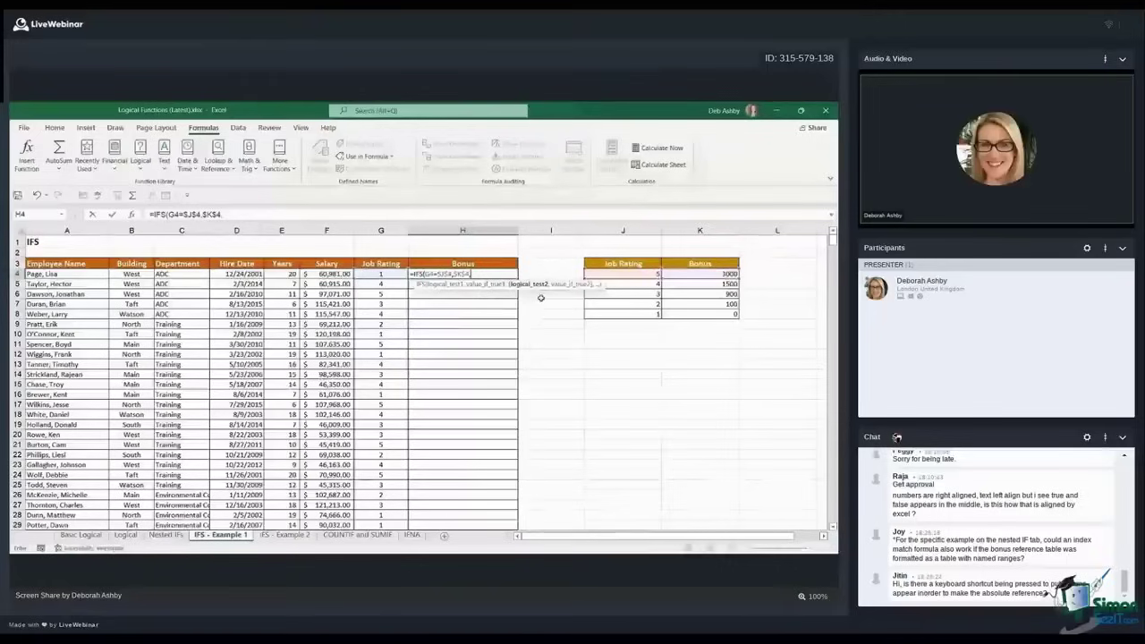
pyautogui.write('IF')
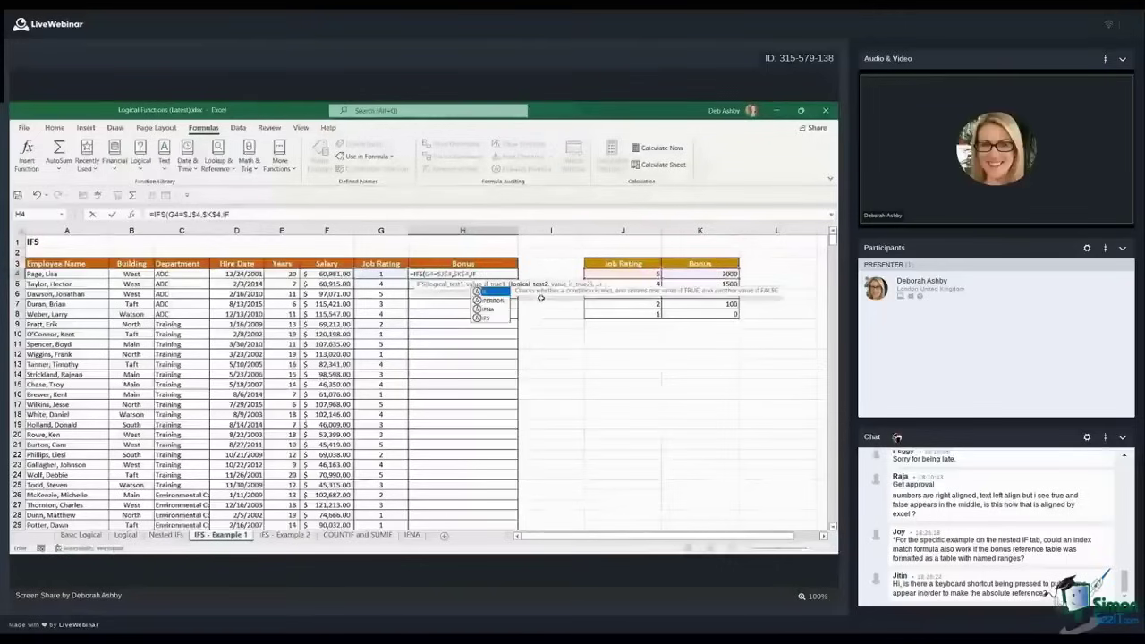
pyautogui.press('BackSpace')
pyautogui.press('BackSpace')
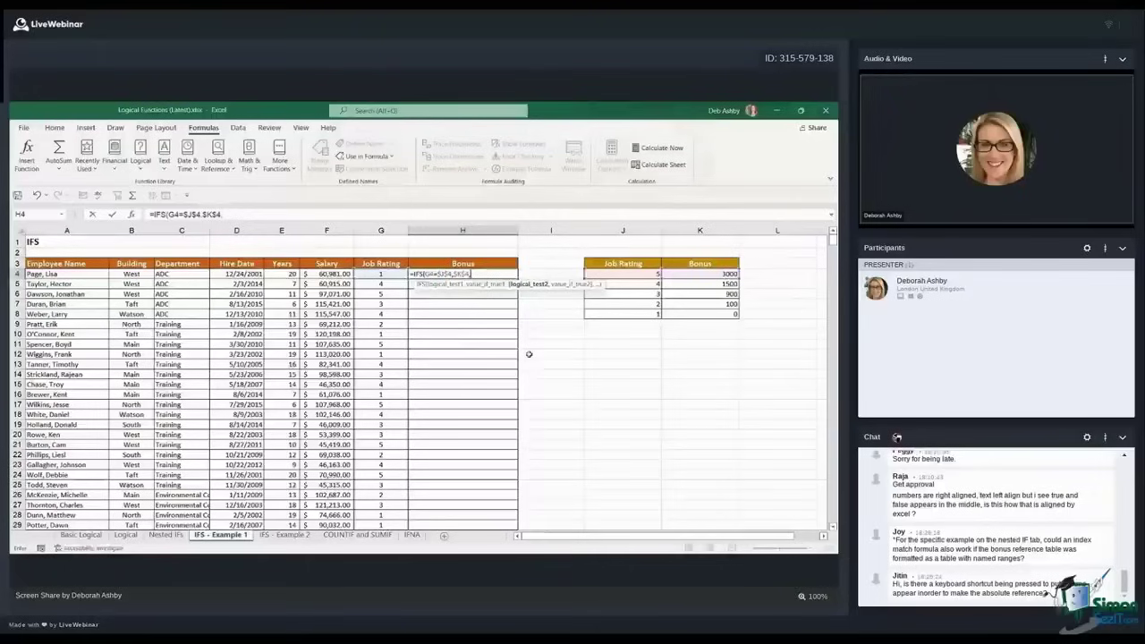
# Add the second condition to the IFS formula in H4, testing G4=$J$5 and returning $K$5
pyautogui.click(378, 274)
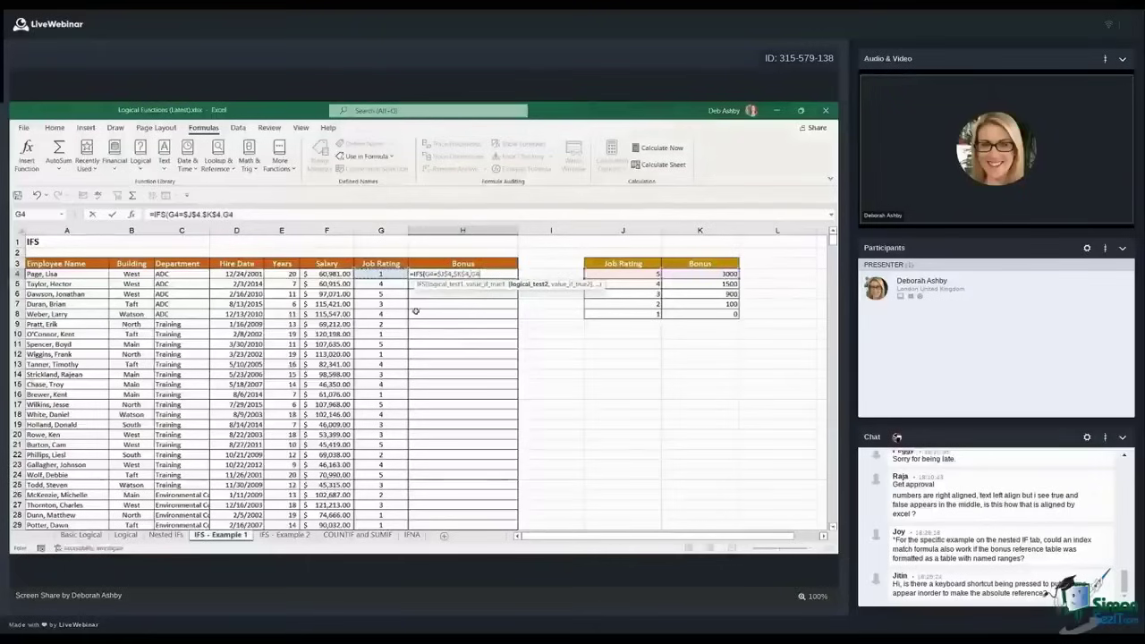
pyautogui.write('=')
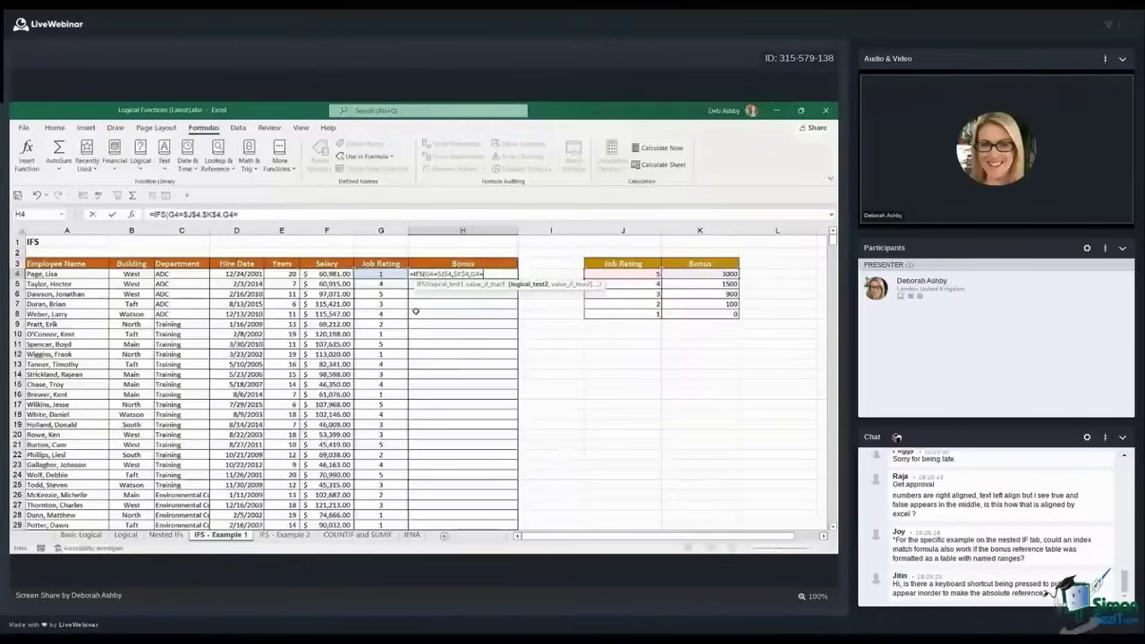
pyautogui.click(641, 283)
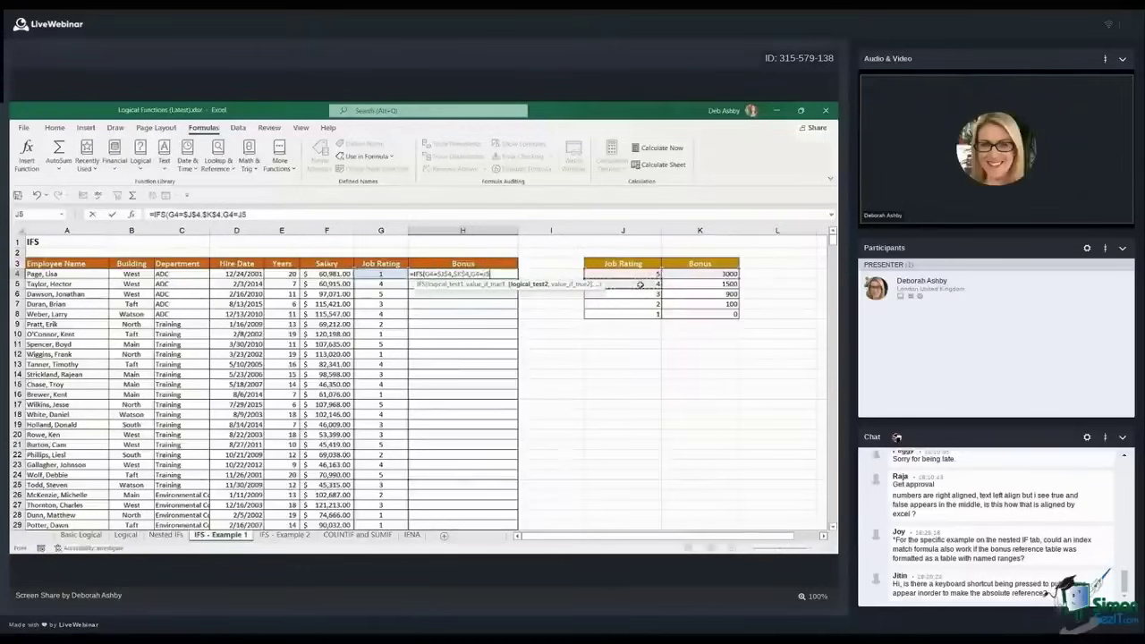
pyautogui.press('F4')
pyautogui.write(',')
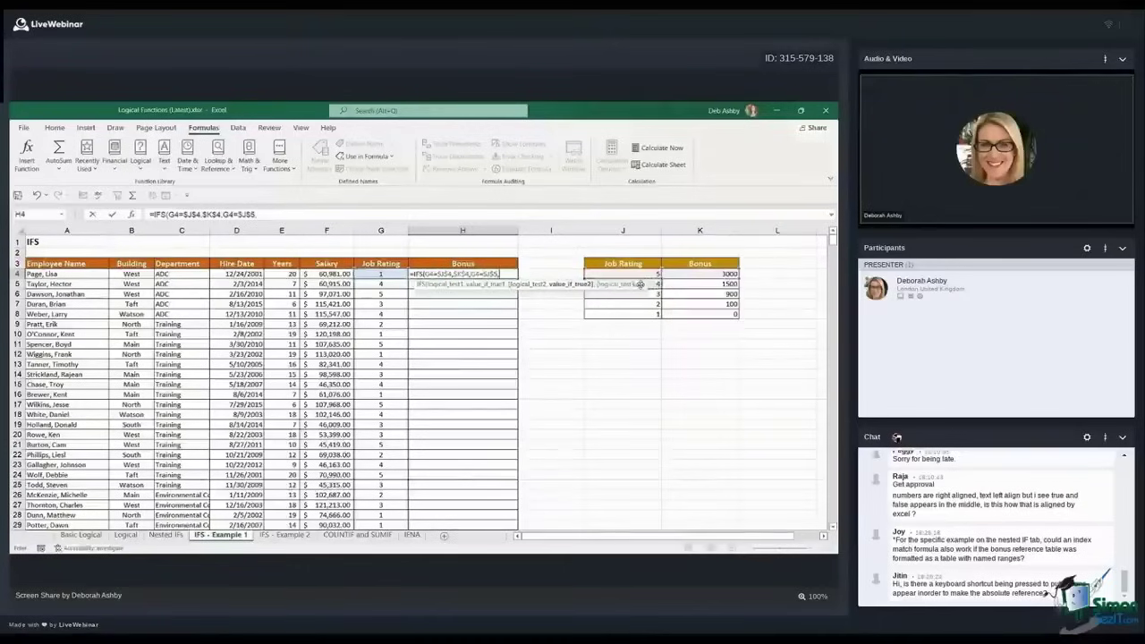
pyautogui.click(733, 284)
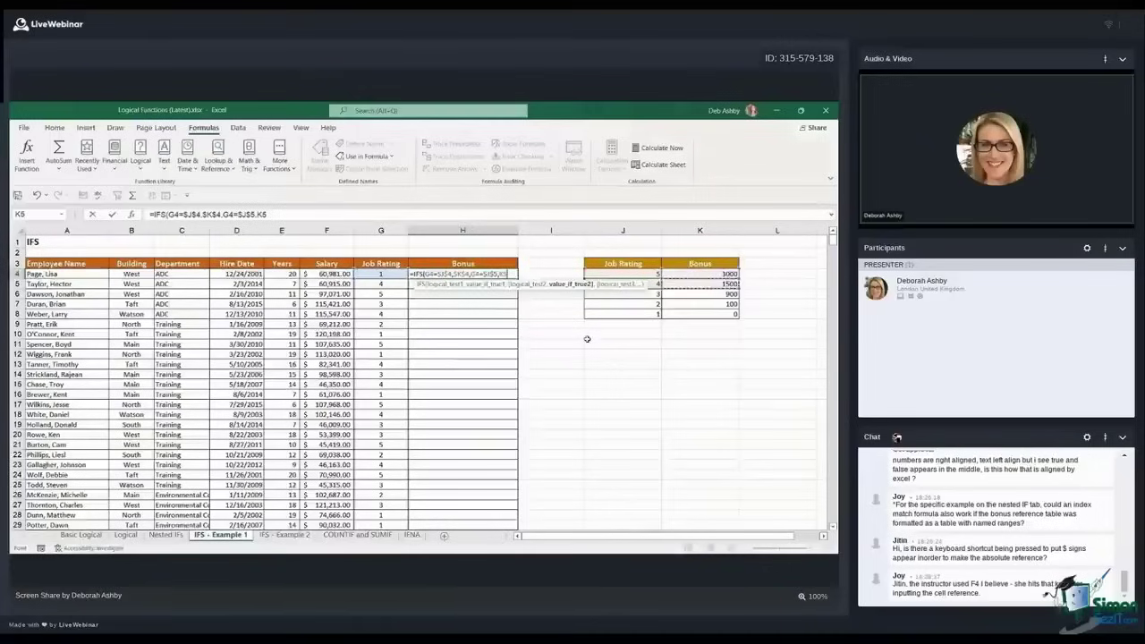
pyautogui.press('F4')
pyautogui.write(',')
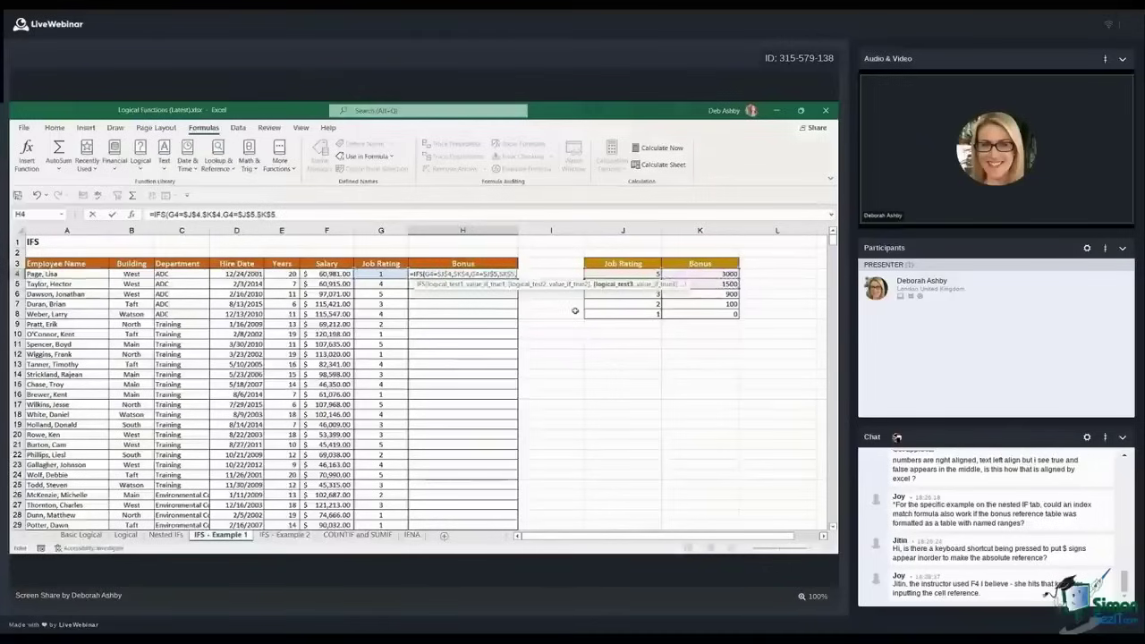
# Add the third condition G4=$J$6 returning $K$6, and complete the IFS formula in H4
pyautogui.click(383, 274)
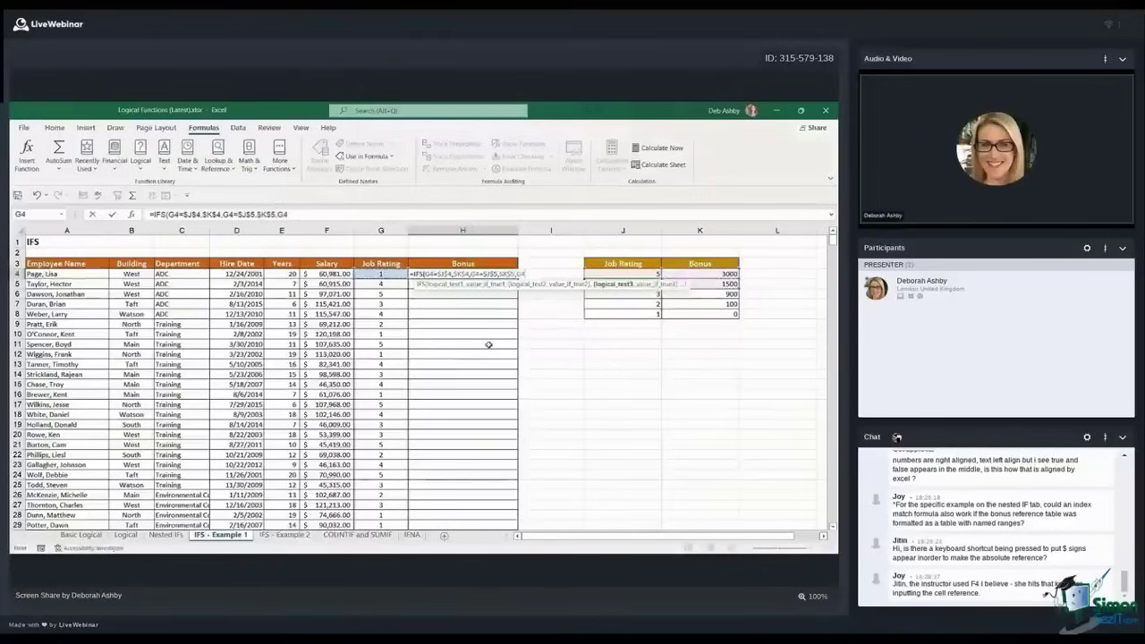
pyautogui.write('=')
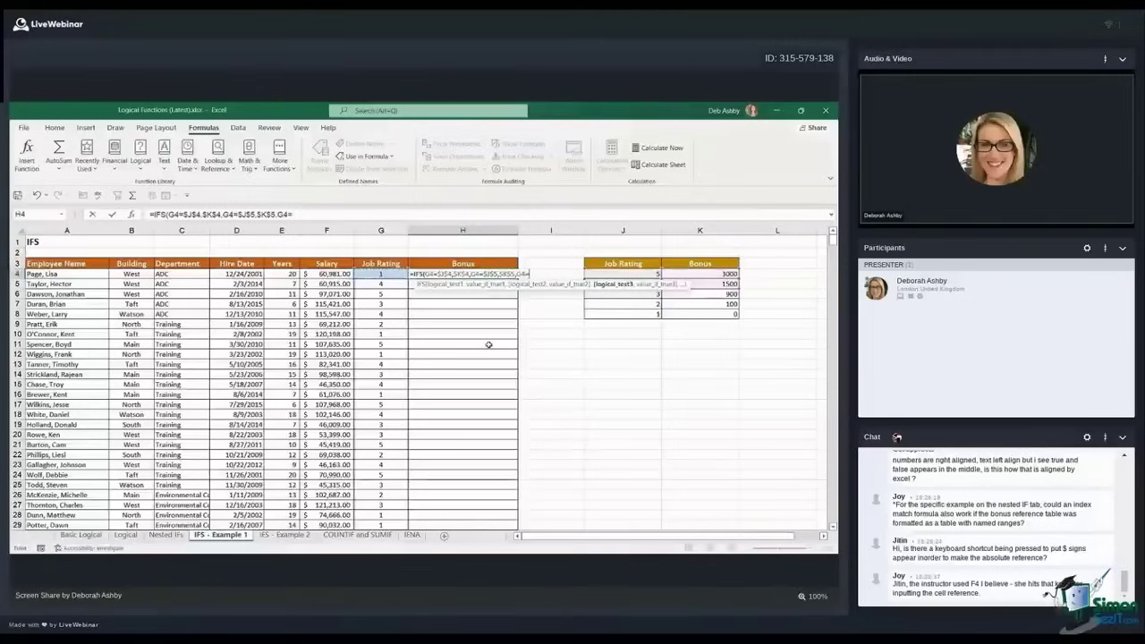
pyautogui.click(647, 297)
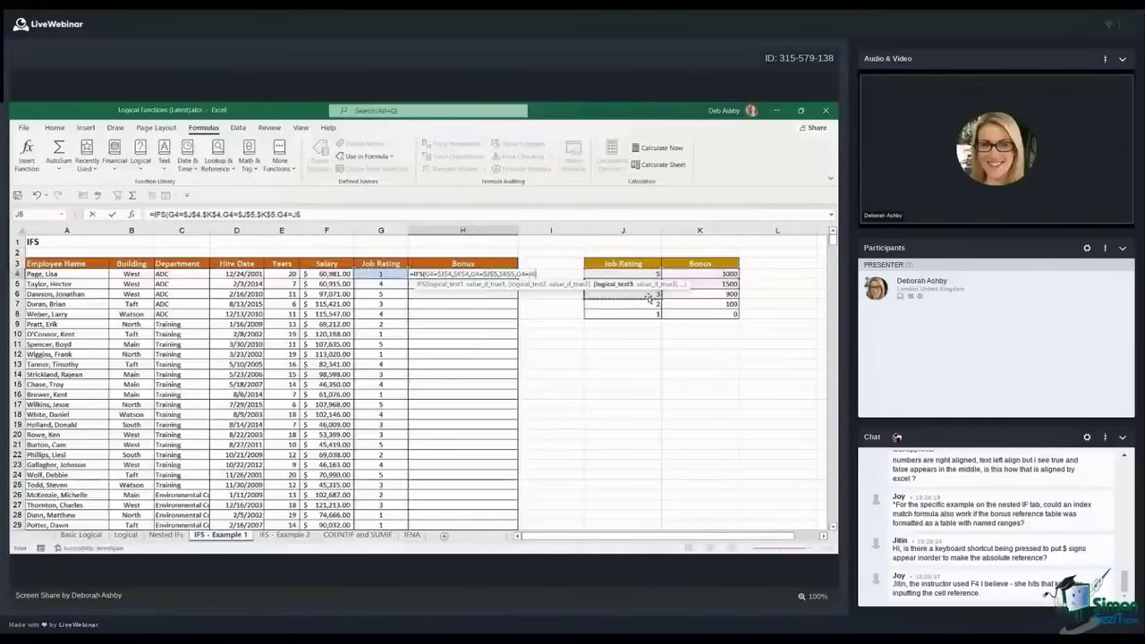
pyautogui.press('F4')
pyautogui.write(',')
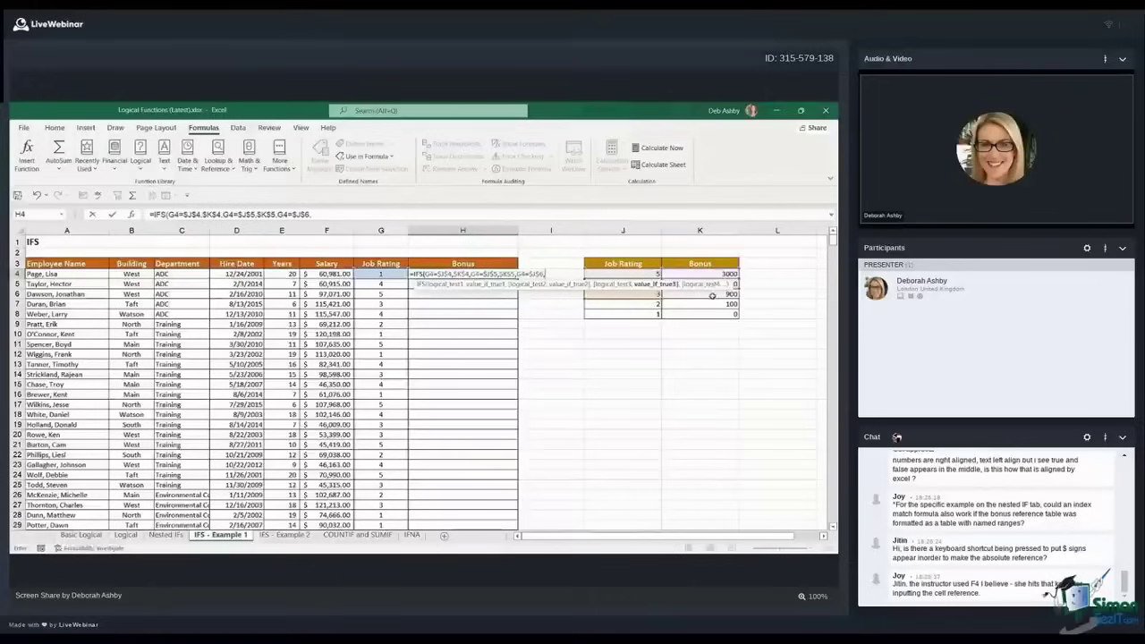
pyautogui.click(711, 296)
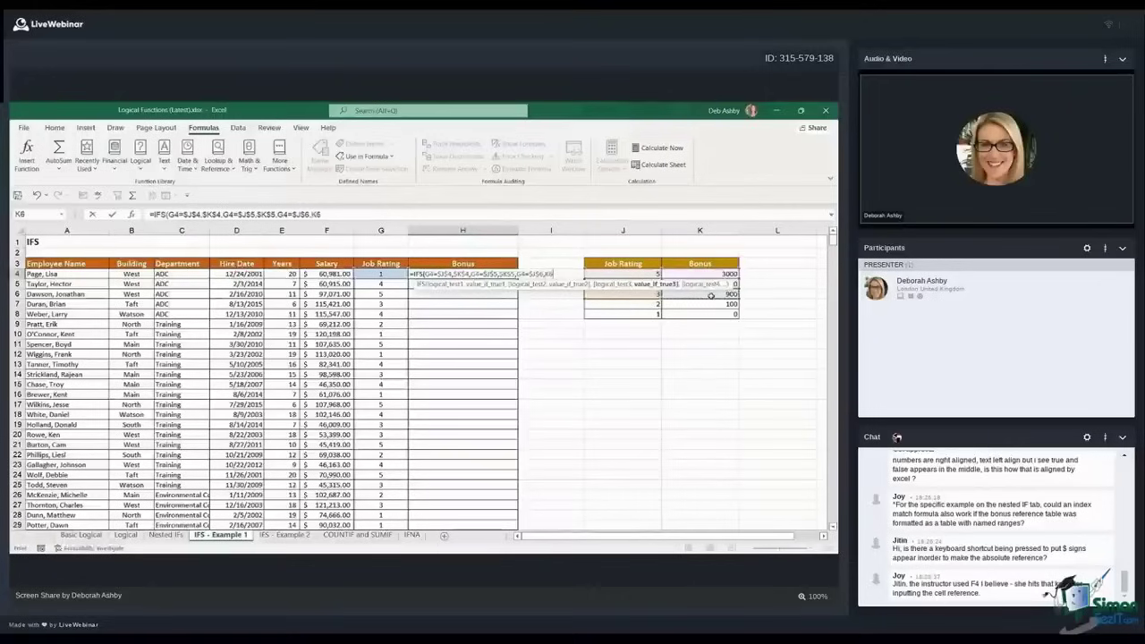
pyautogui.press('F4')
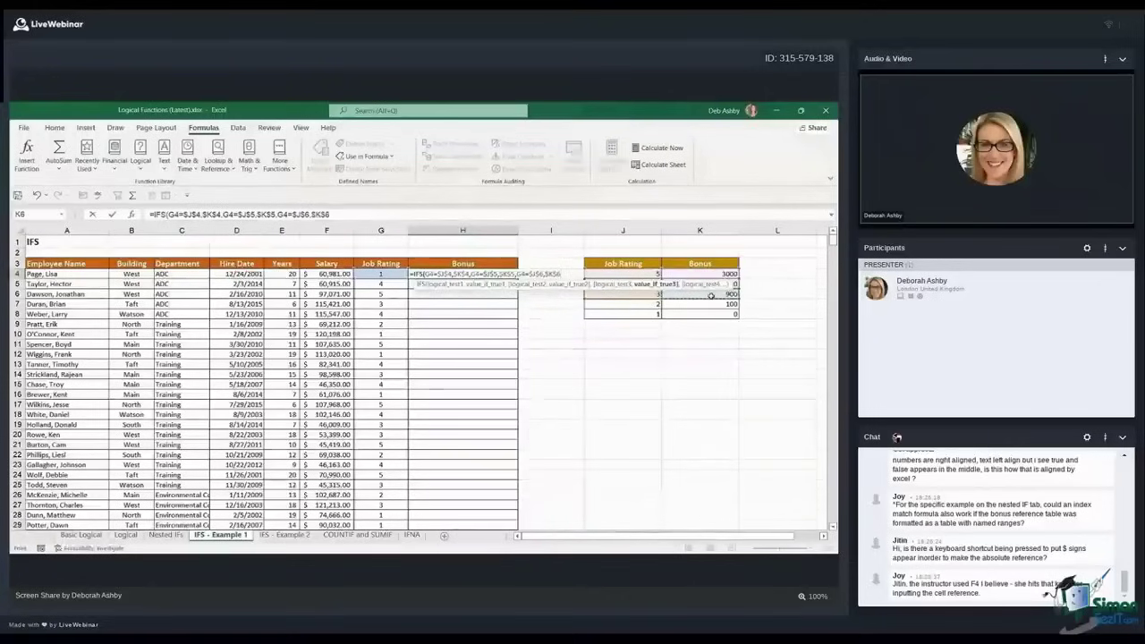
pyautogui.write(')')
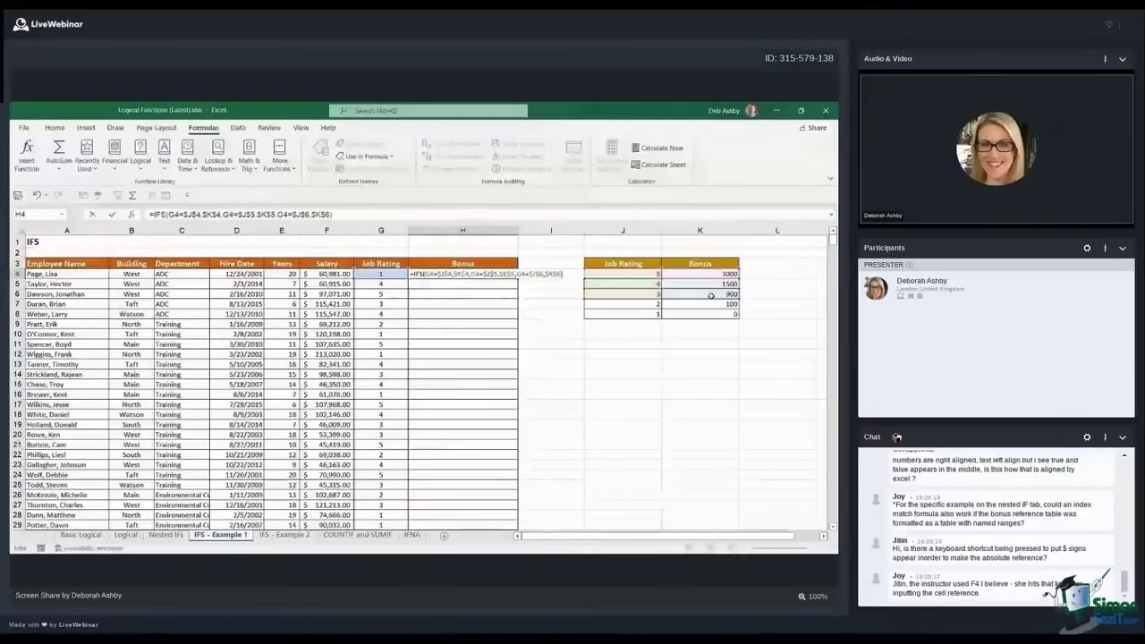
pyautogui.press('Return')
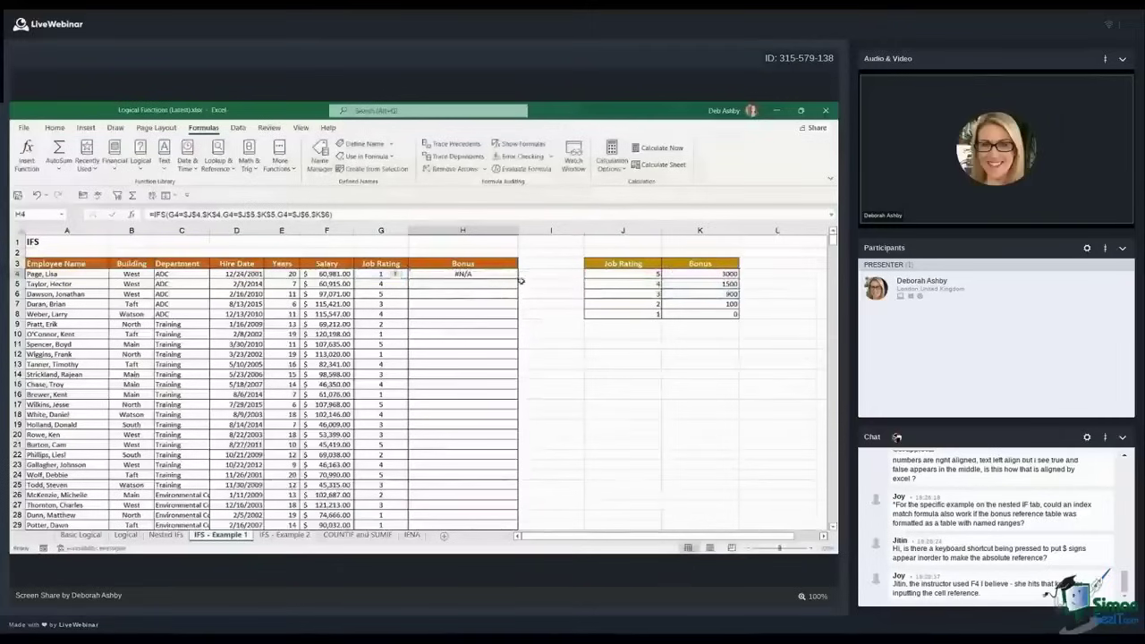
# Fill the IFS formula from H4 down the Bonus column and check the rows with job ratings 1 and 2 against the bonus table
pyautogui.doubleClick(519, 279)
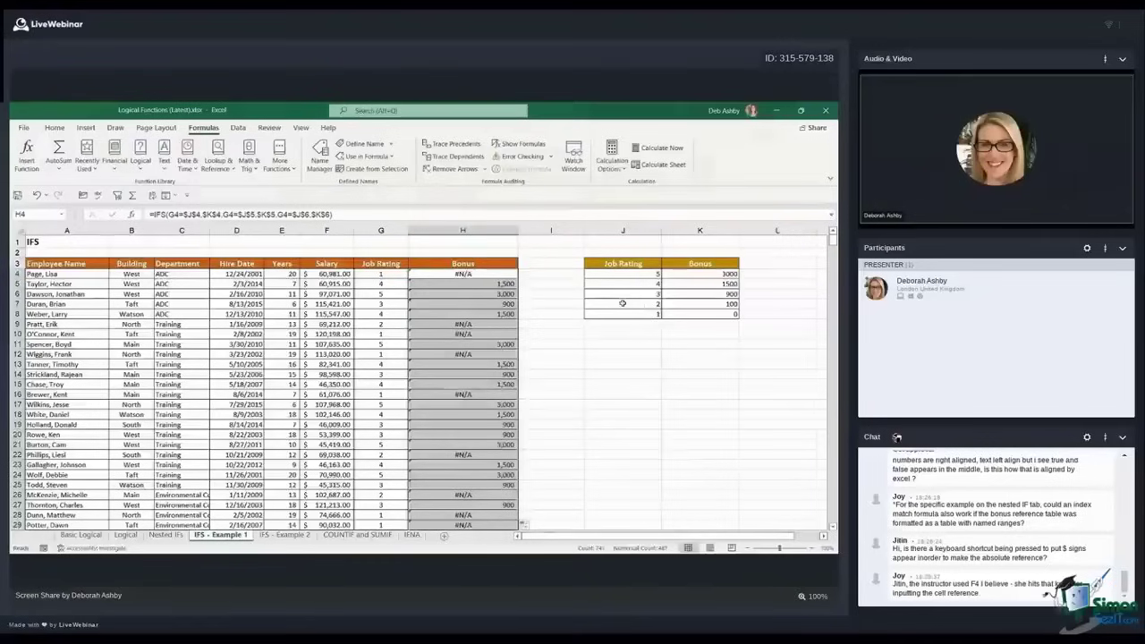
pyautogui.moveTo(623, 304); pyautogui.dragTo(707, 315)
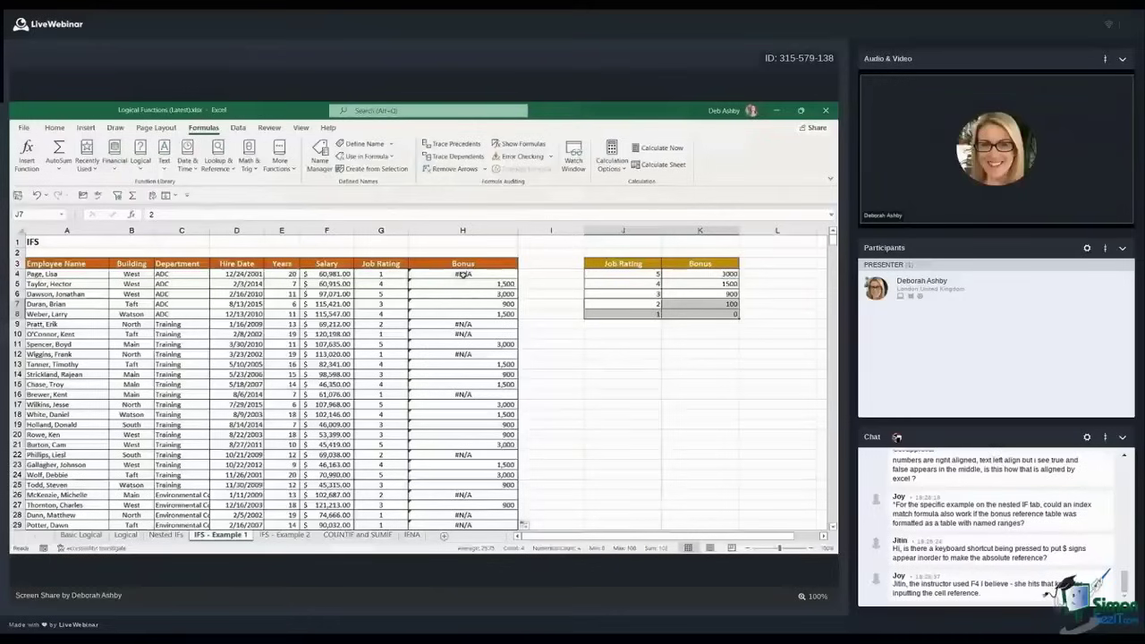
pyautogui.click(539, 273)
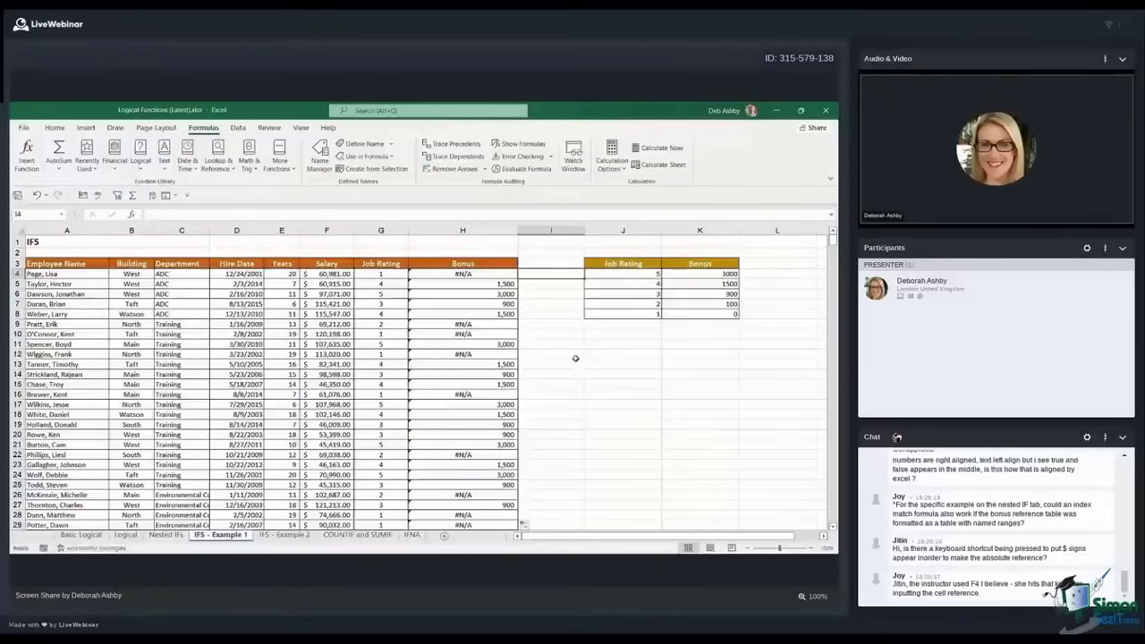
pyautogui.click(444, 274)
pyautogui.click(456, 324)
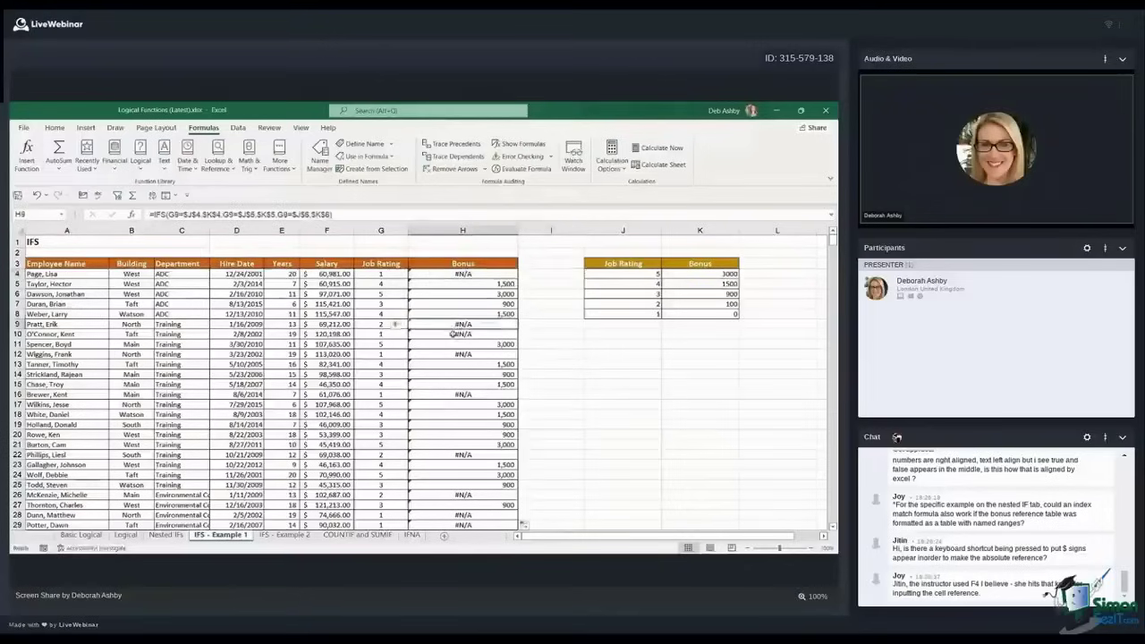
pyautogui.click(460, 334)
pyautogui.click(460, 354)
pyautogui.click(464, 394)
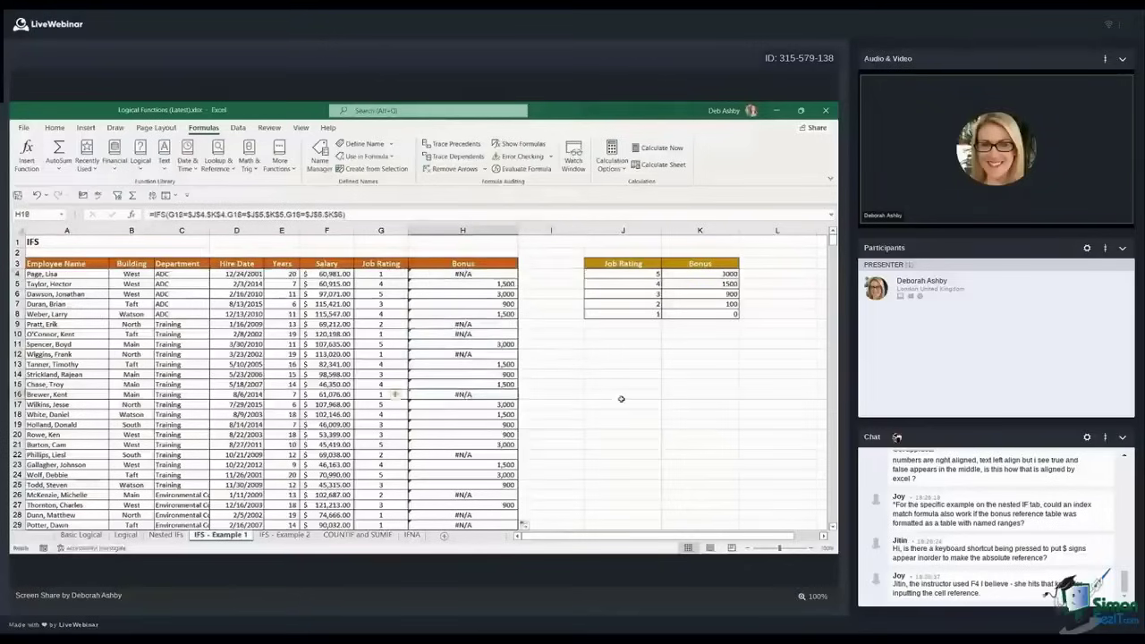
# Inspect the Bonus column's IFS formulas in H4, H9 and H5 alongside the bonus table rows for job ratings 2 and 1
pyautogui.click(462, 273)
pyautogui.click(464, 325)
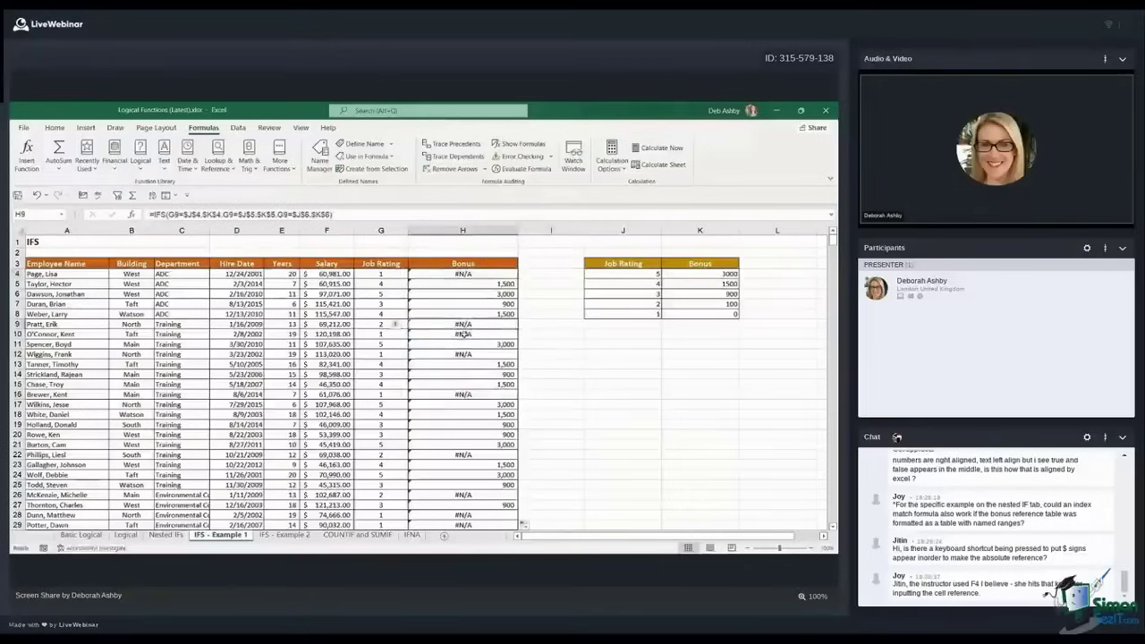
pyautogui.moveTo(626, 305); pyautogui.dragTo(698, 312)
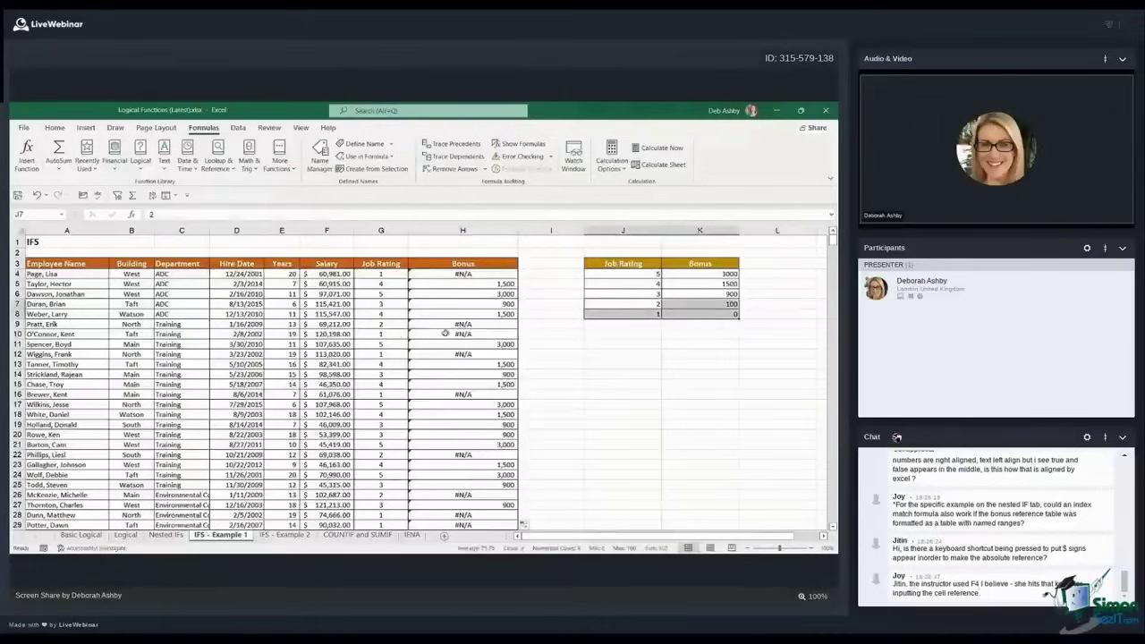
pyautogui.click(552, 293)
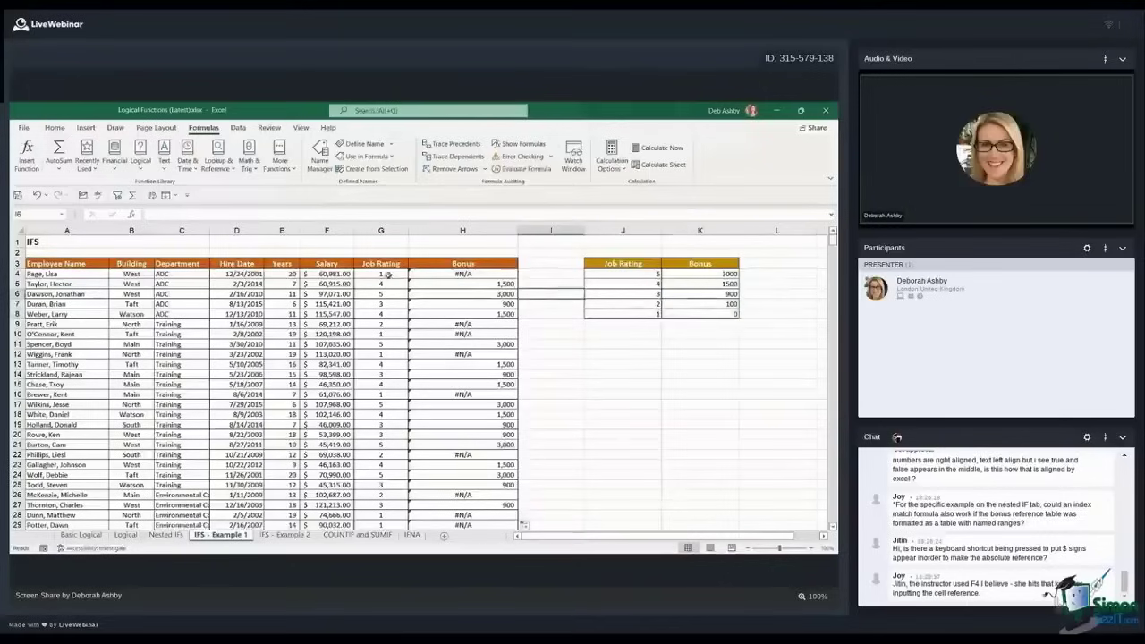
pyautogui.click(464, 284)
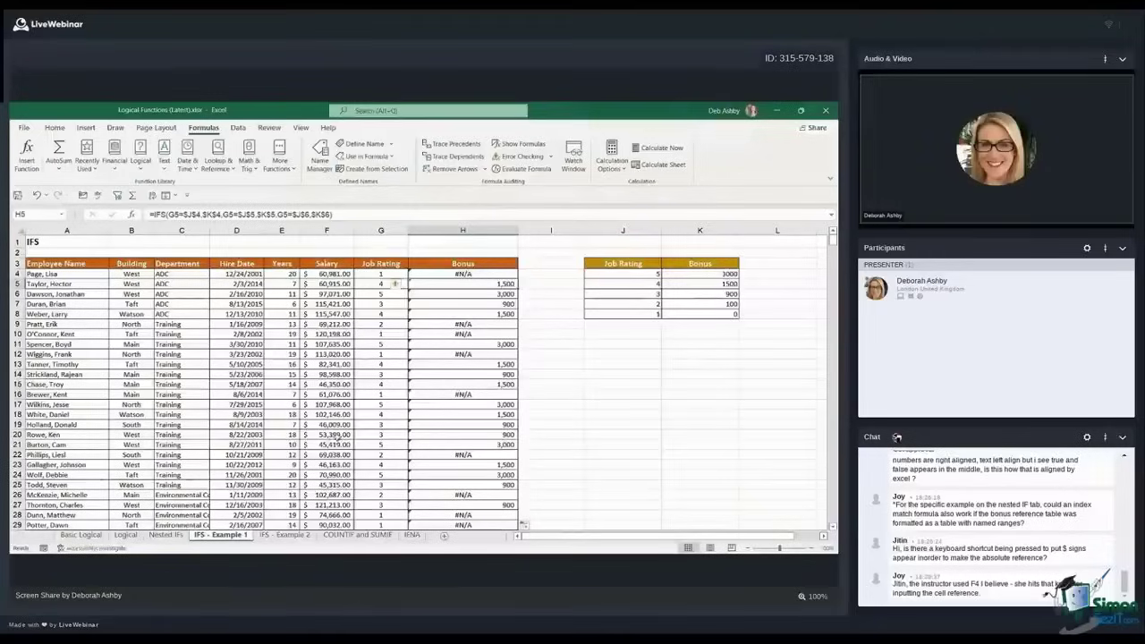
# Switch to the IFS - Example 2 worksheet with the weekday list and the Day Number and Day headings
pyautogui.click(290, 535)
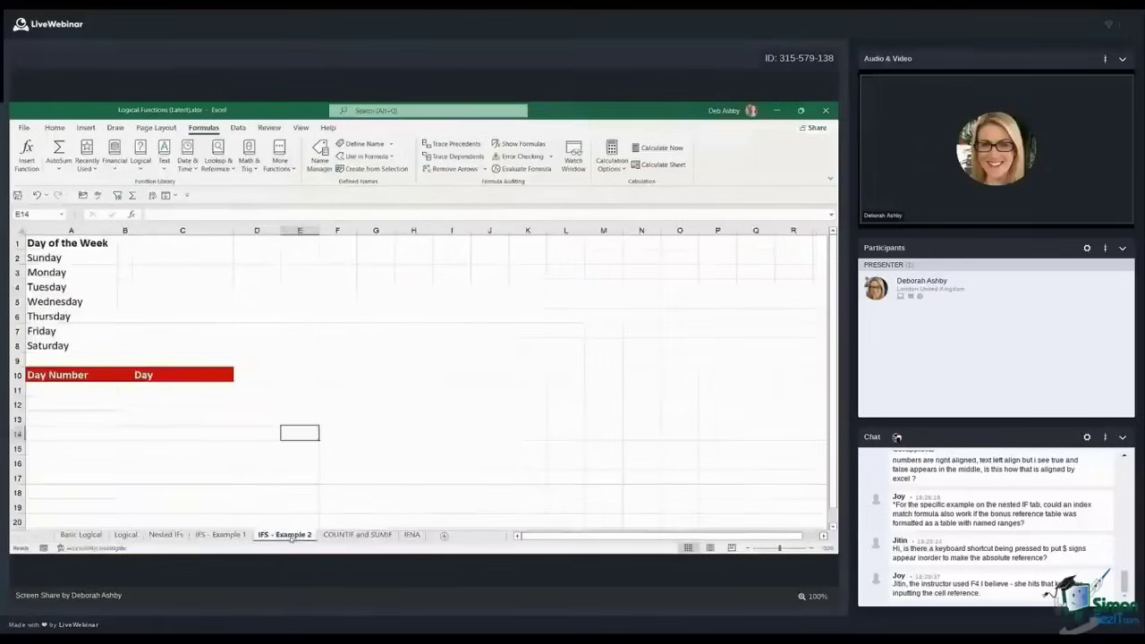
pyautogui.click(345, 376)
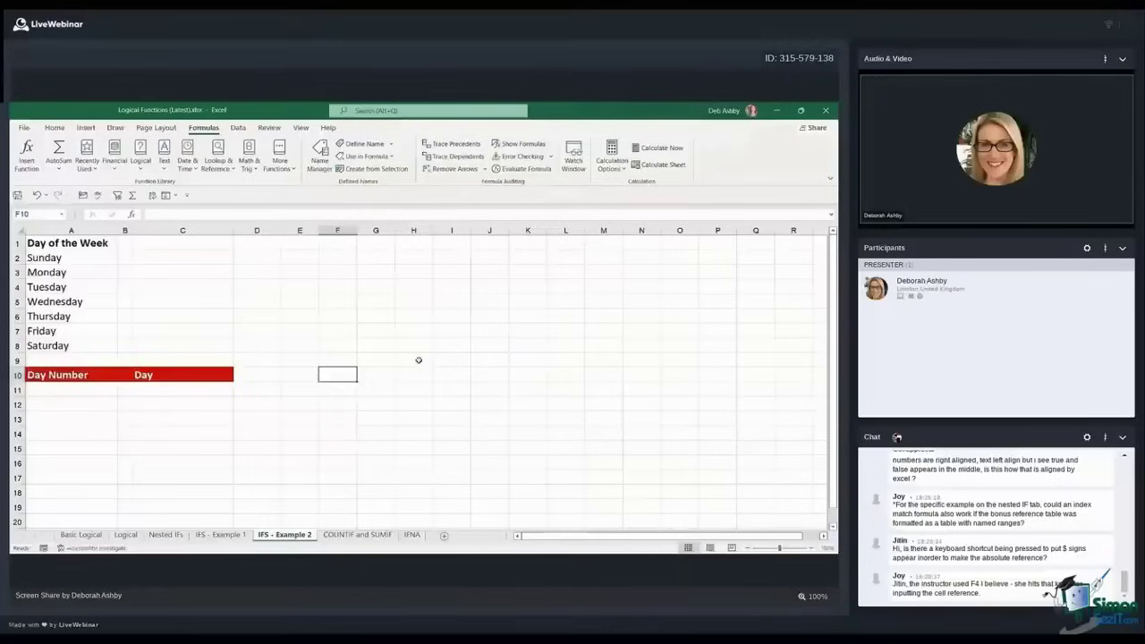
pyautogui.click(418, 359)
pyautogui.click(161, 391)
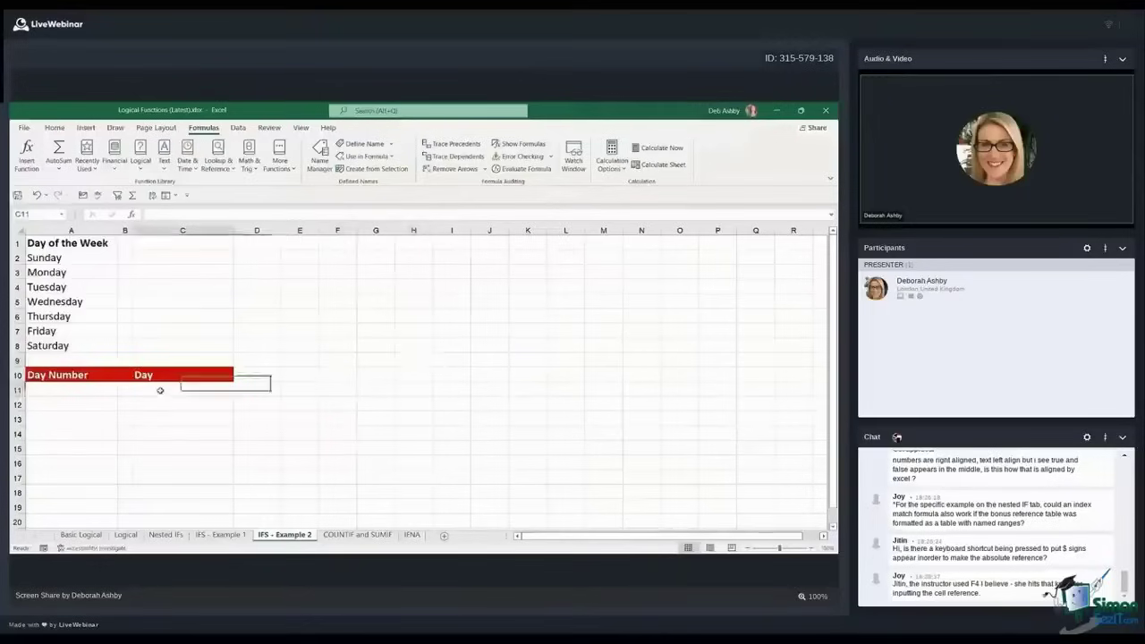
# Enter 5 as a trial day number in A11, look over the weekday list, and clear the entry
pyautogui.click(82, 391)
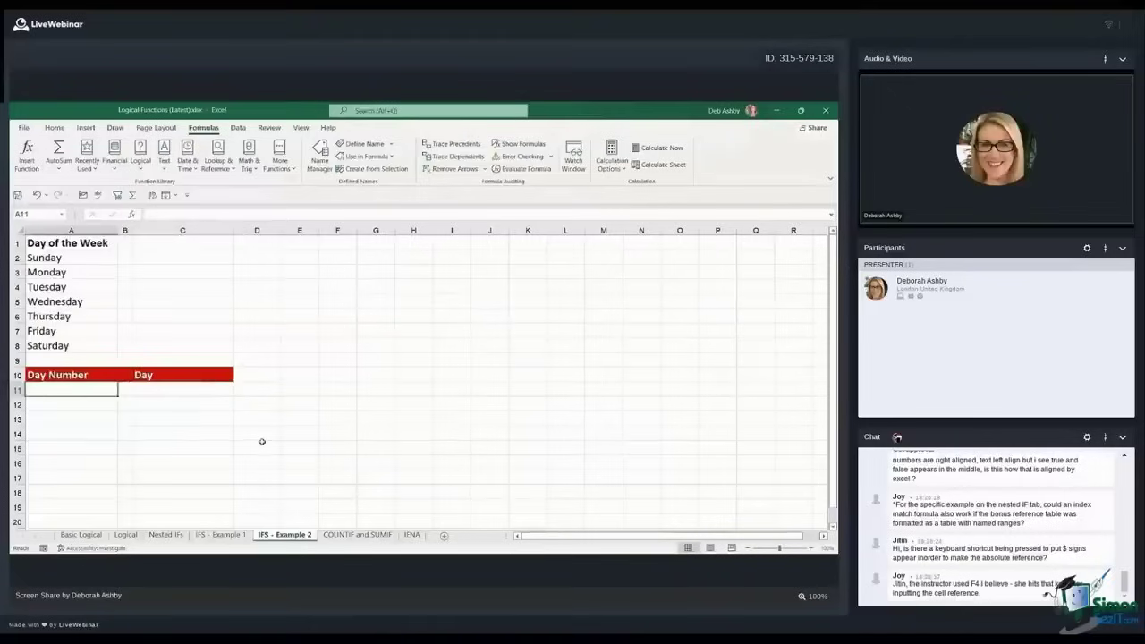
pyautogui.write('5')
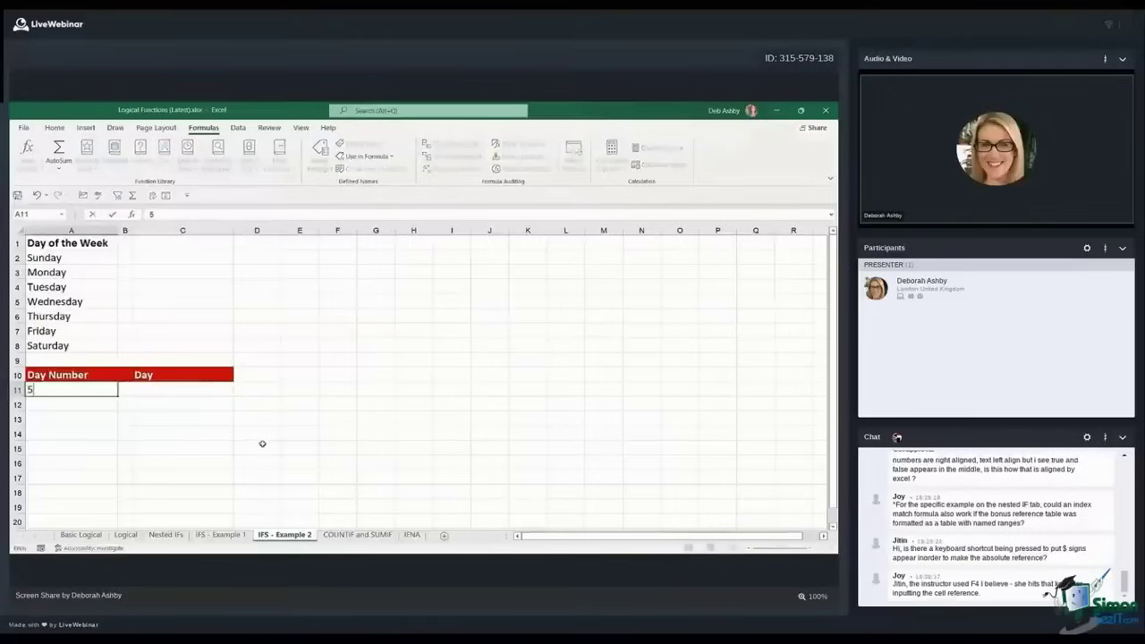
pyautogui.click(178, 393)
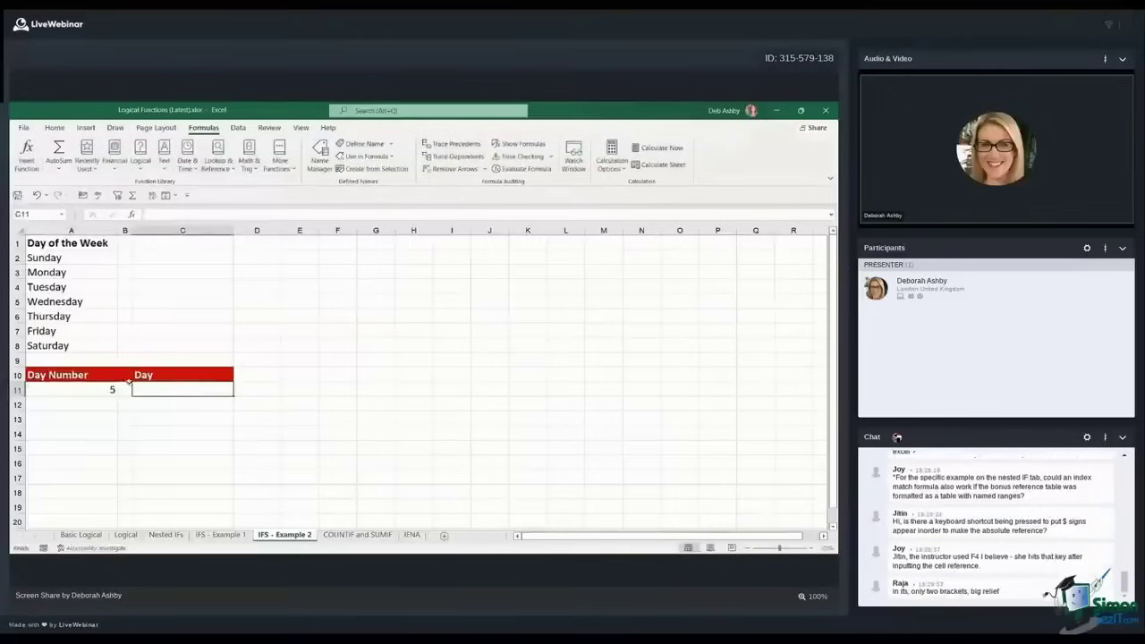
pyautogui.moveTo(65, 259); pyautogui.dragTo(65, 345)
pyautogui.click(313, 345)
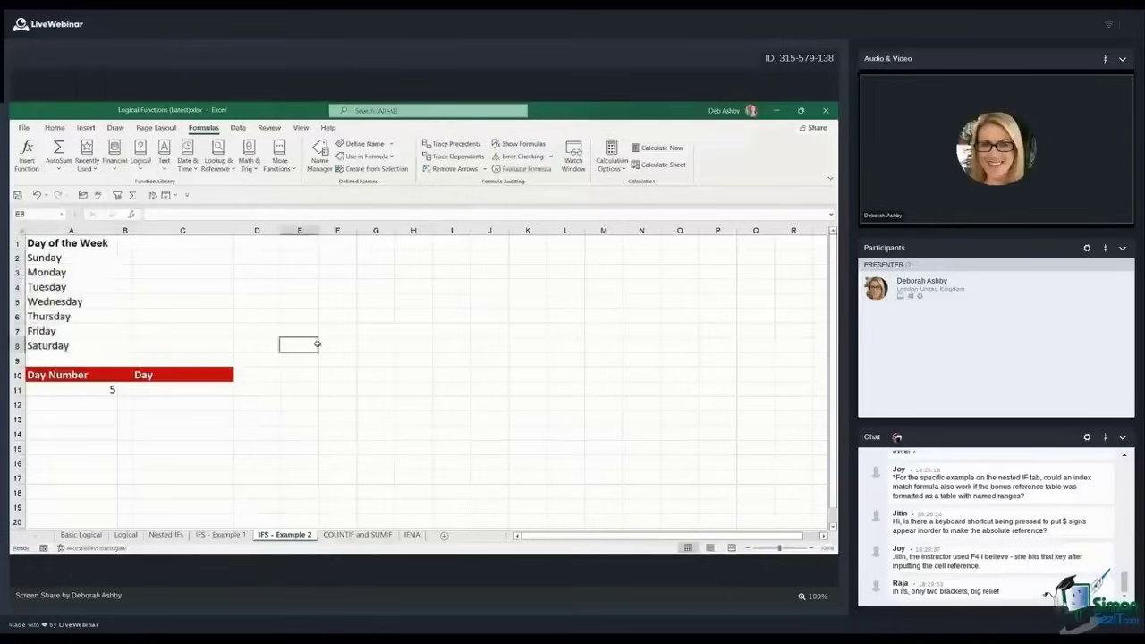
pyautogui.click(103, 387)
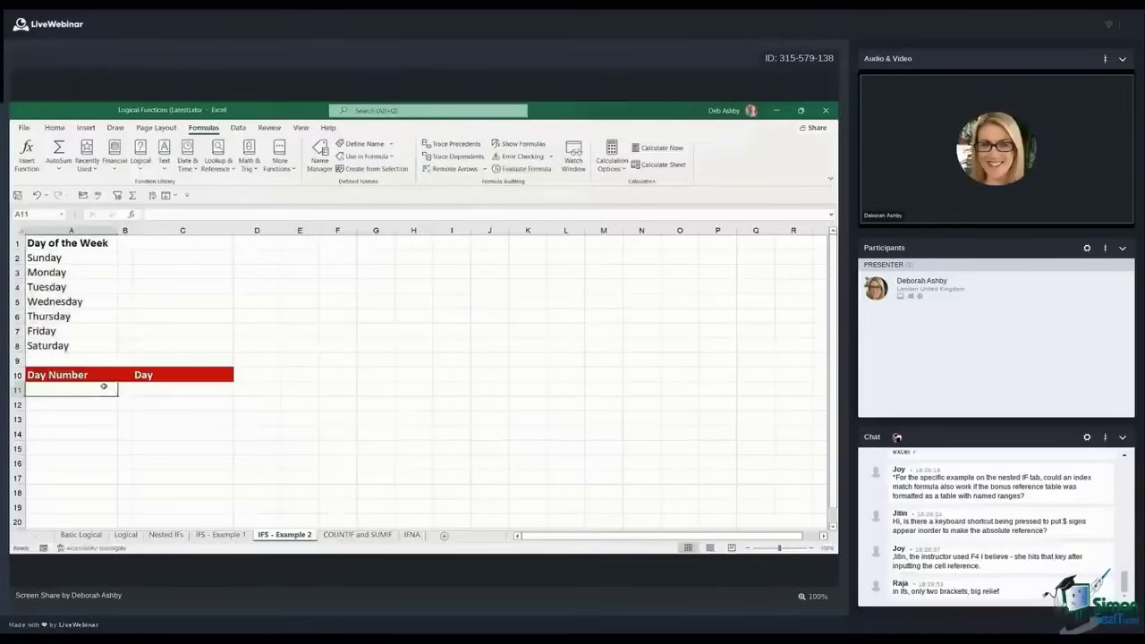
# Review the weekday order from Sunday through Wednesday in the Day of the Week list
pyautogui.click(63, 263)
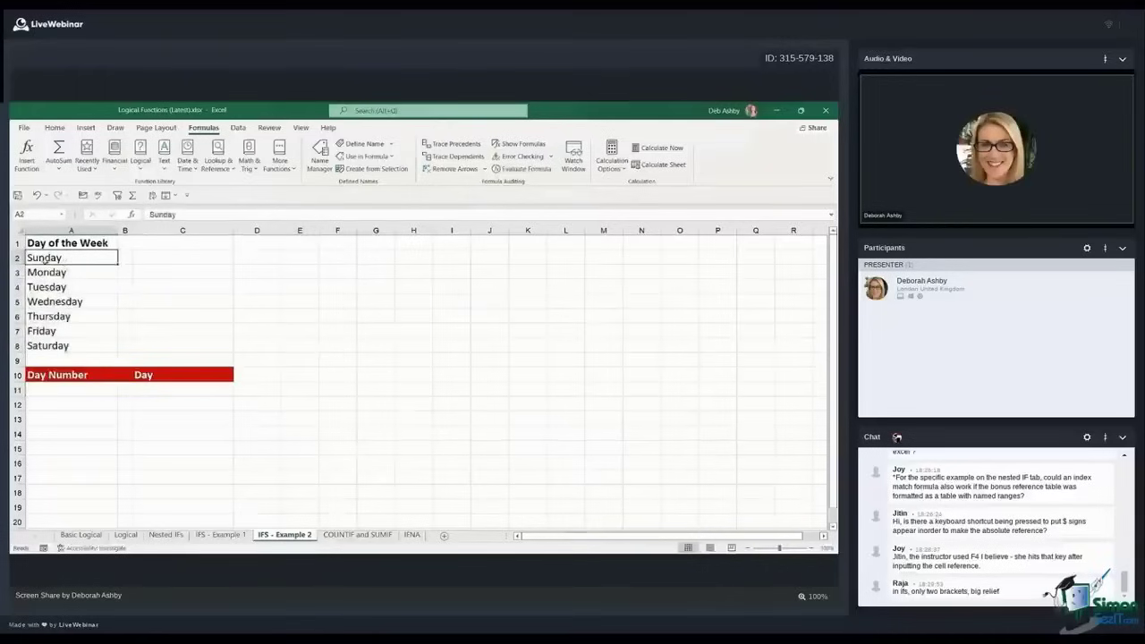
pyautogui.click(63, 272)
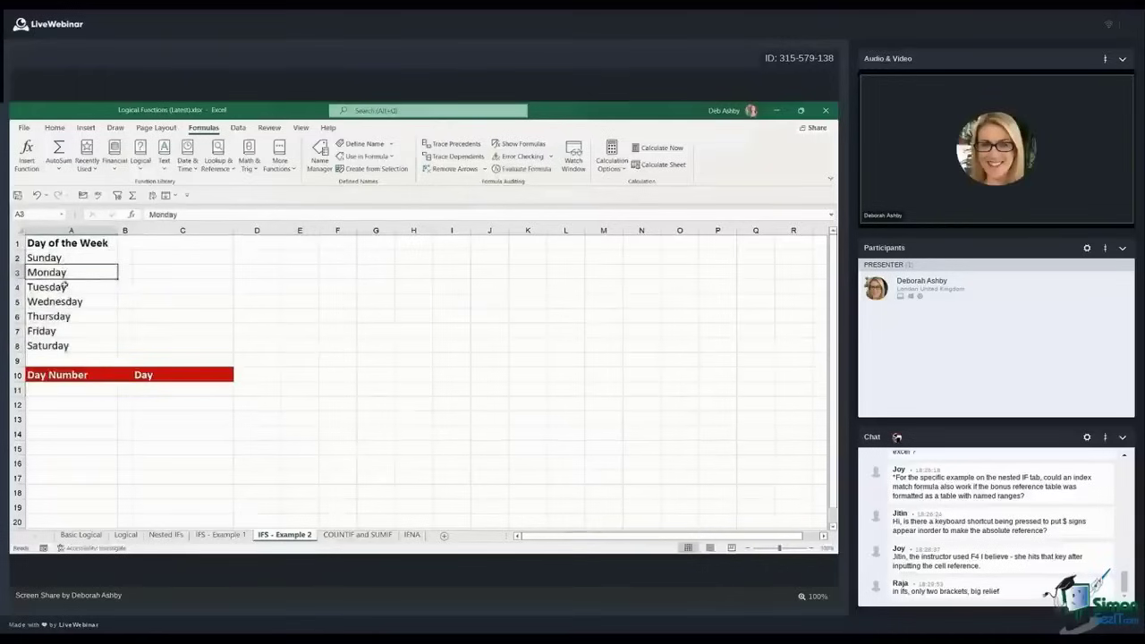
pyautogui.click(62, 287)
pyautogui.click(77, 302)
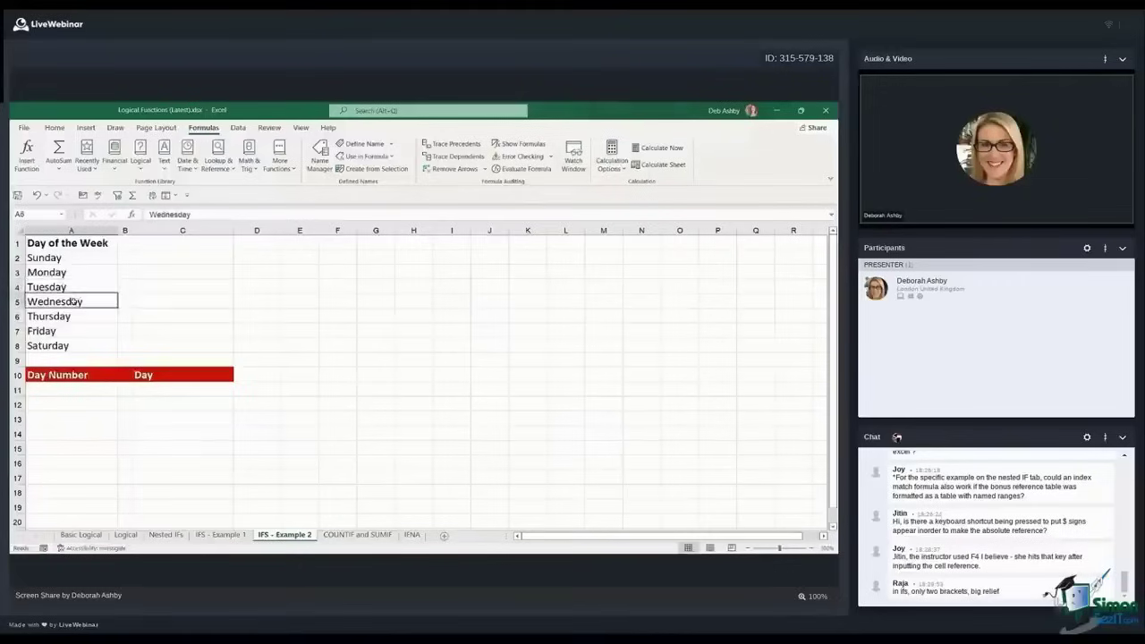
pyautogui.click(269, 316)
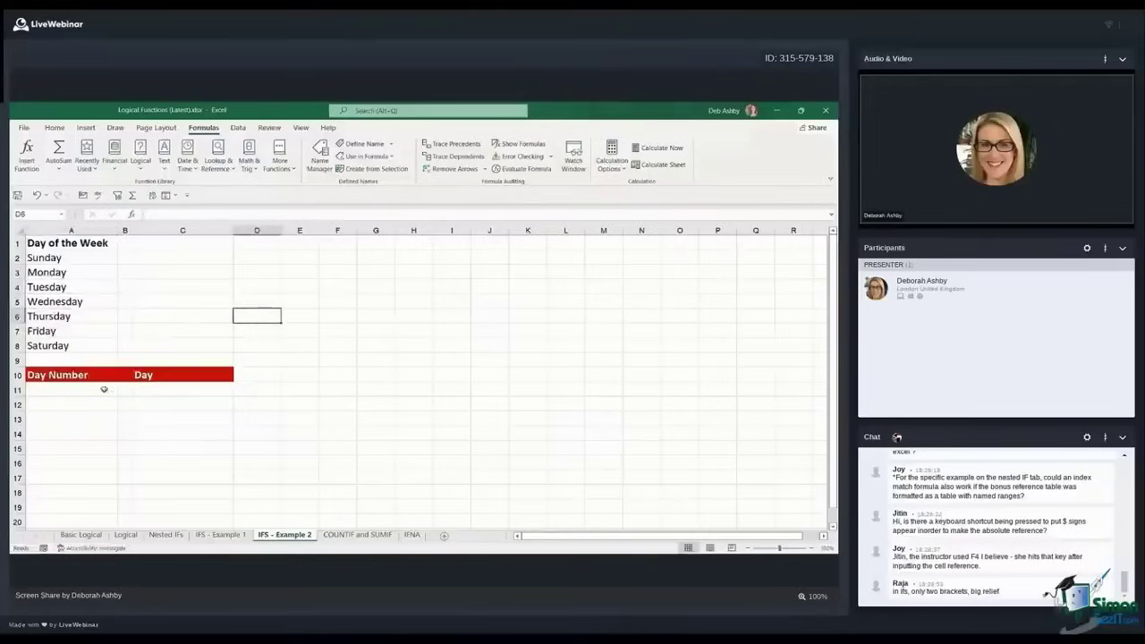
# Start an IFS formula in C11 whose first test A11=1 returns the weekday in A2
pyautogui.click(176, 392)
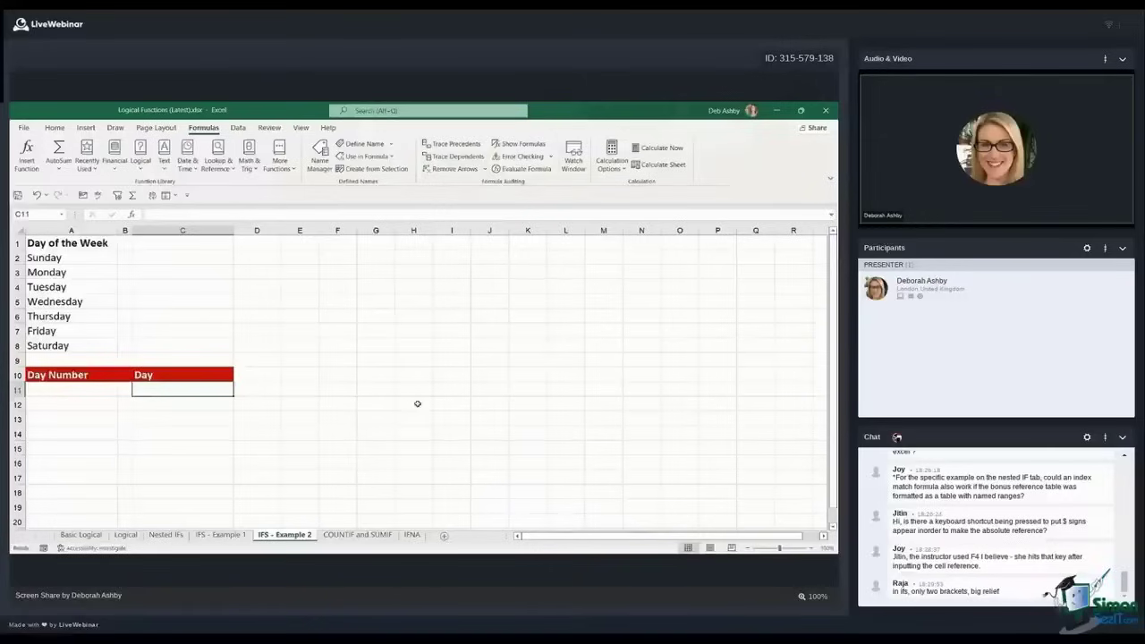
pyautogui.write('=IFS')
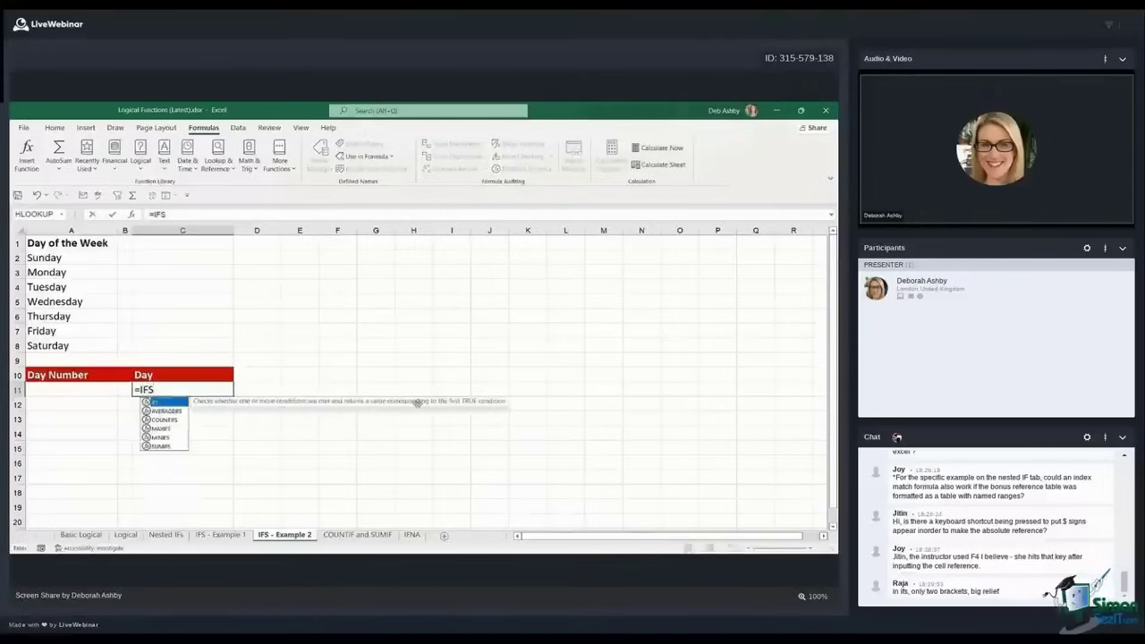
pyautogui.write('(')
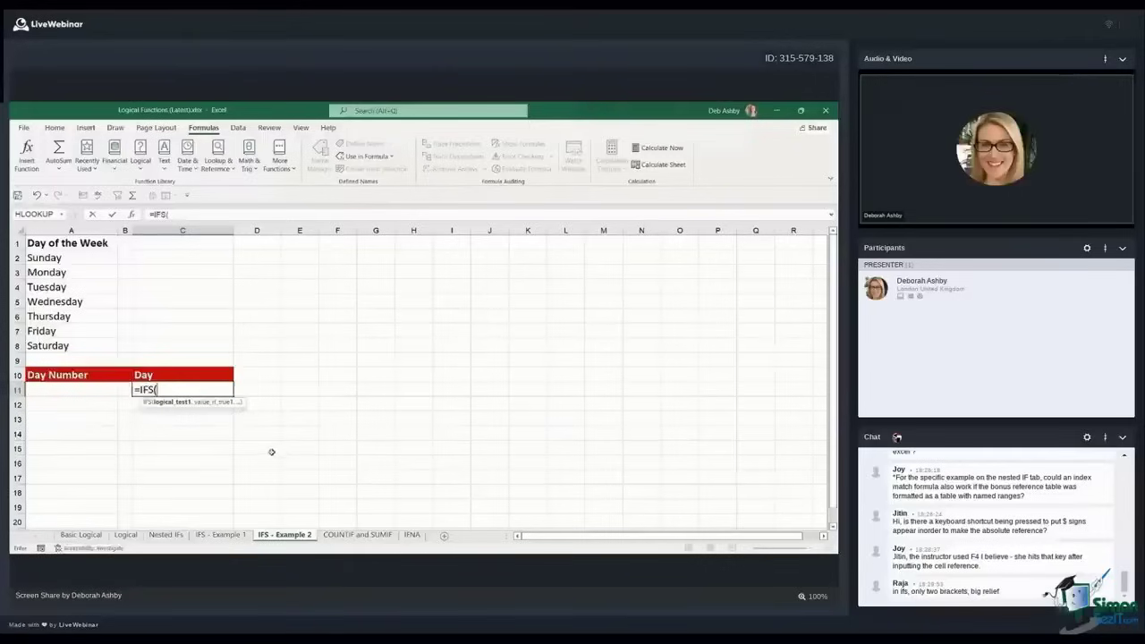
pyautogui.click(59, 391)
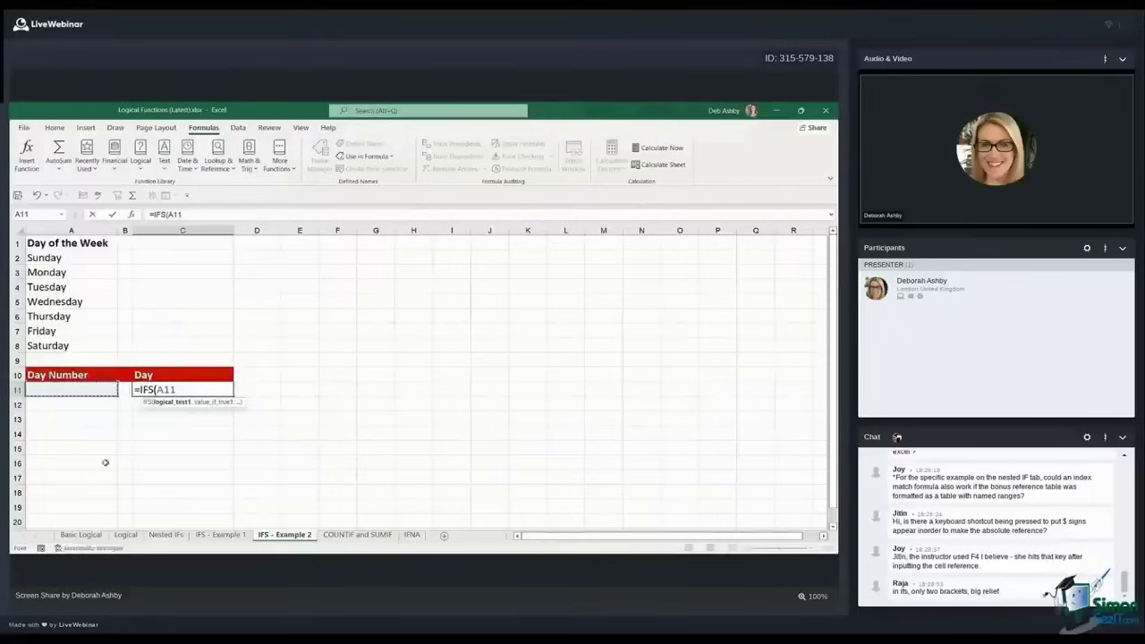
pyautogui.write('=1,')
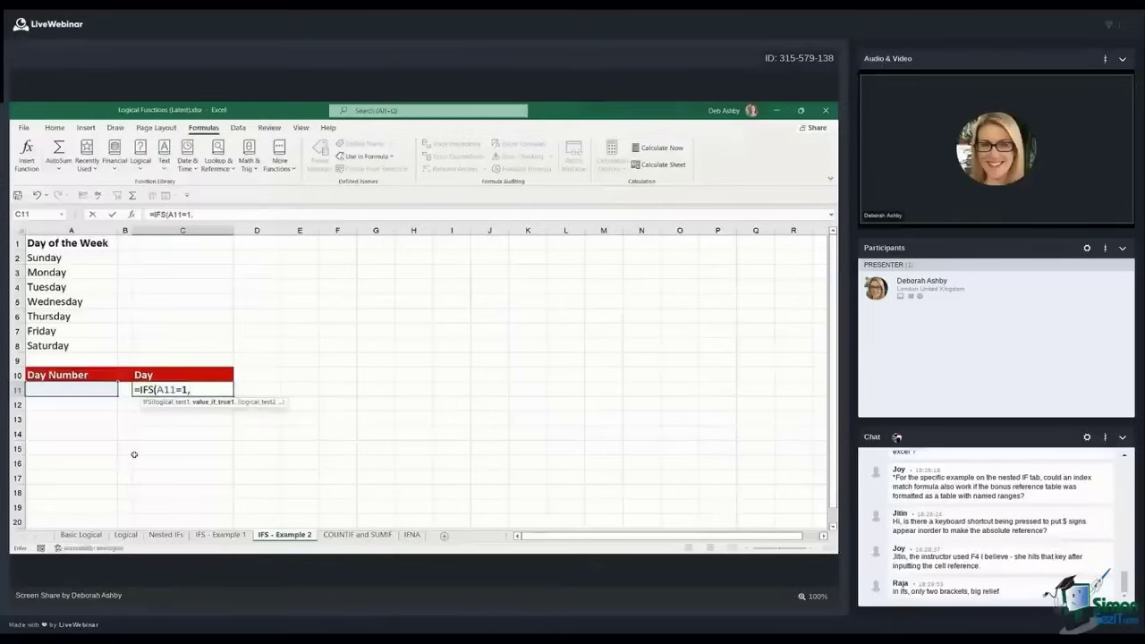
pyautogui.click(68, 260)
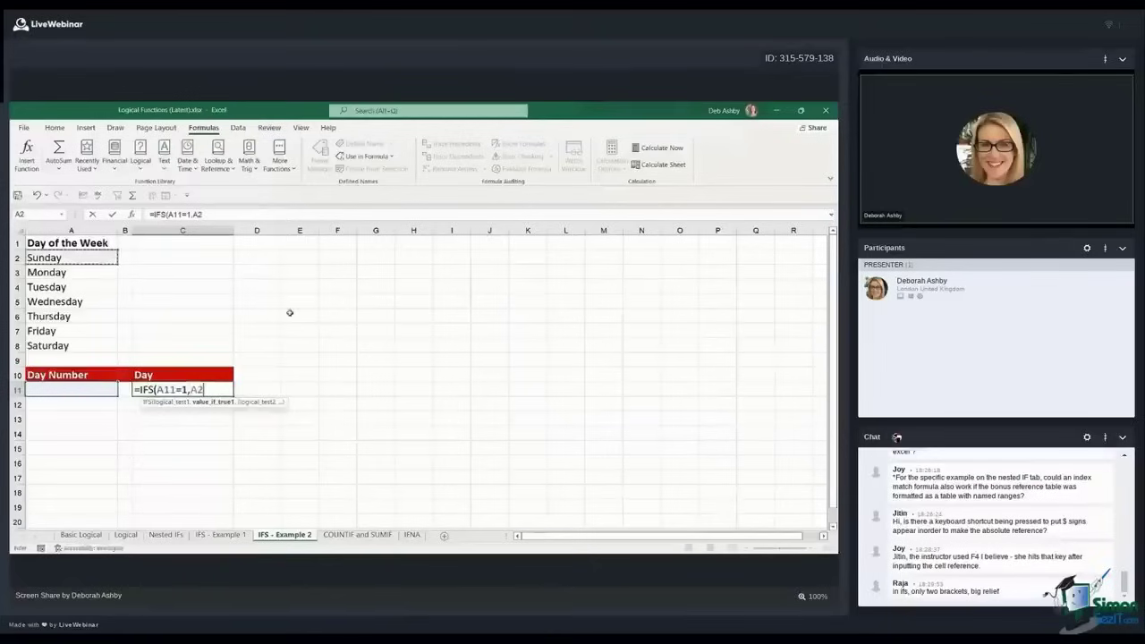
pyautogui.write(',')
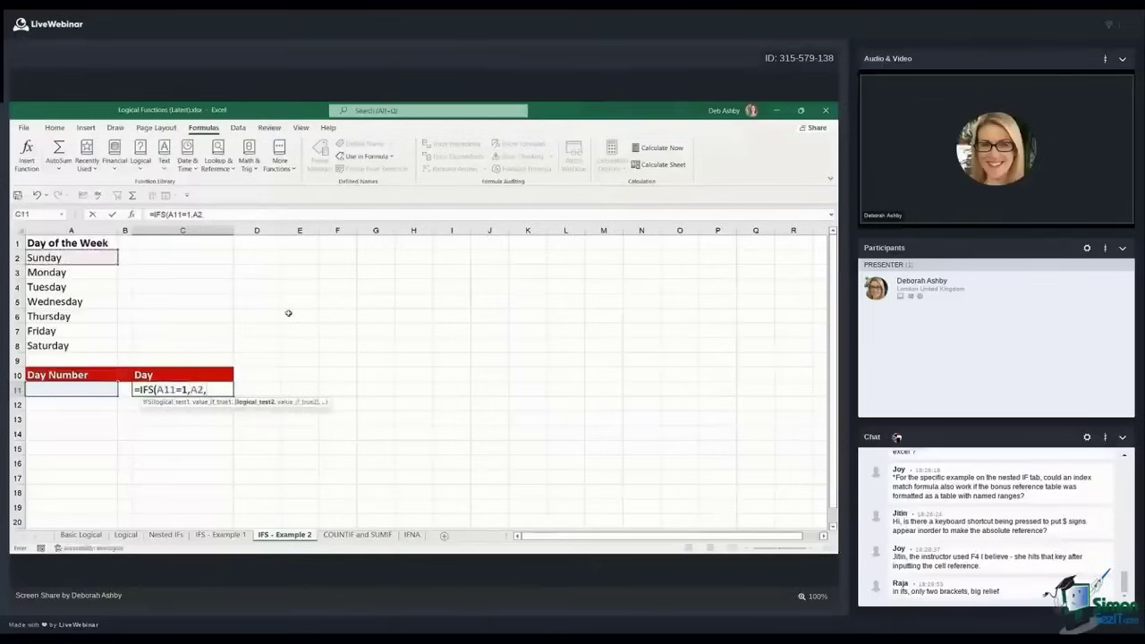
# Add the second condition to the IFS formula in C11, testing A11=2 and returning A3
pyautogui.click(78, 388)
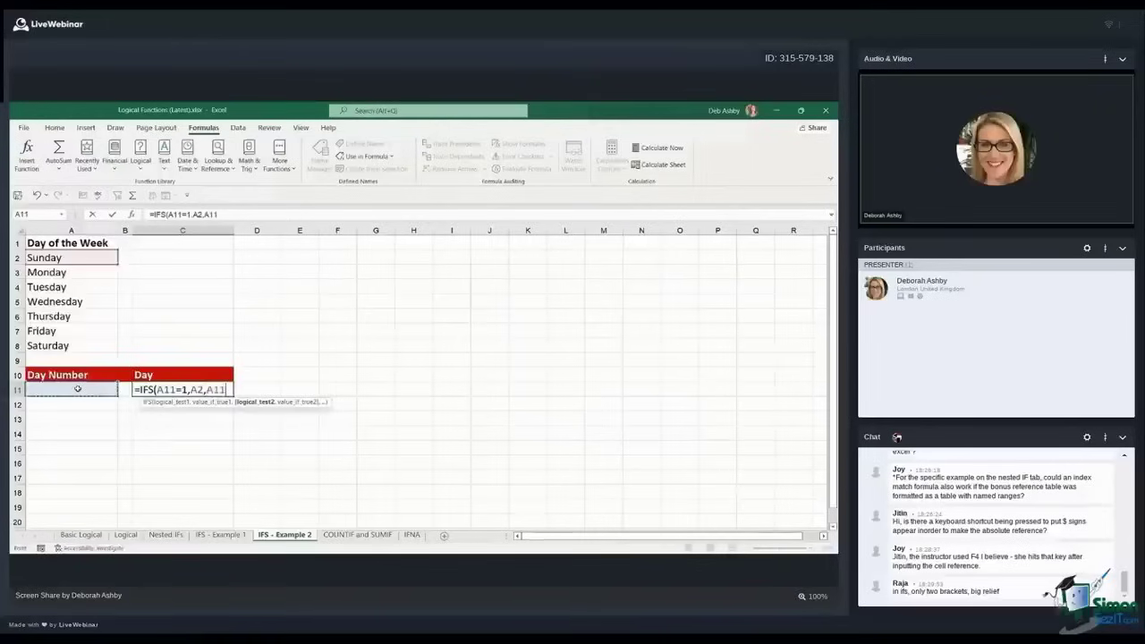
pyautogui.write('=2,')
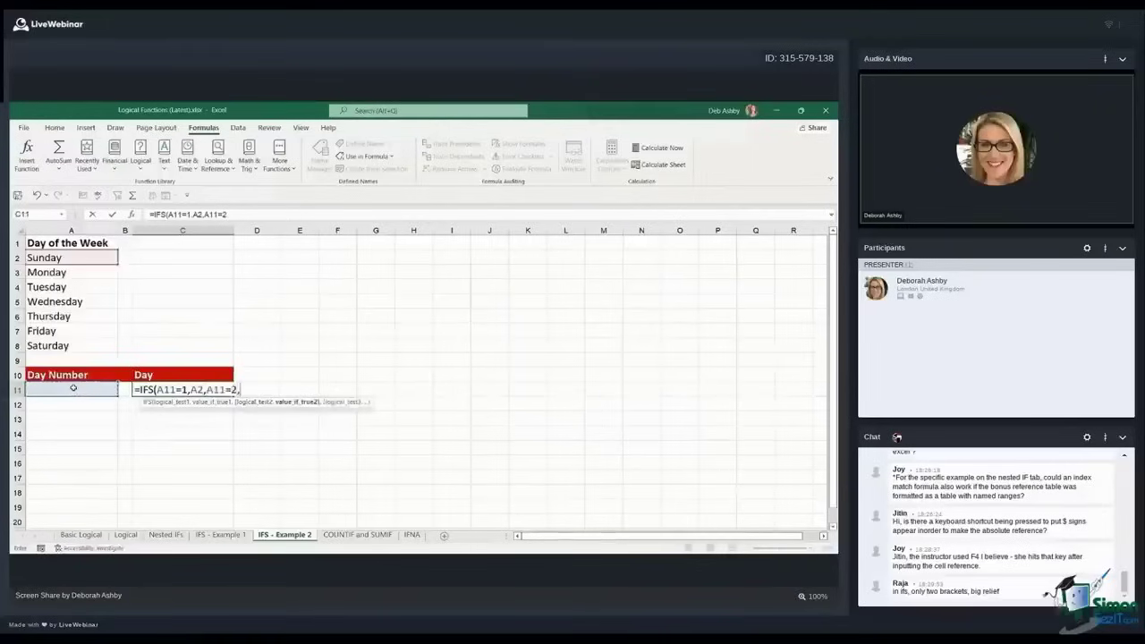
pyautogui.click(71, 272)
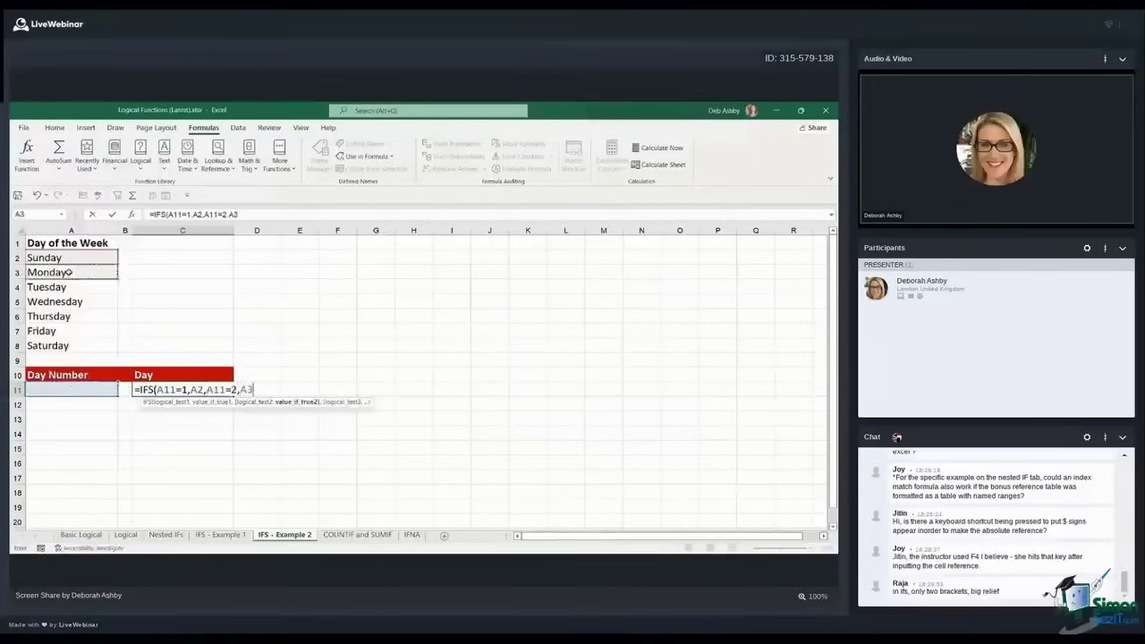
pyautogui.write(',')
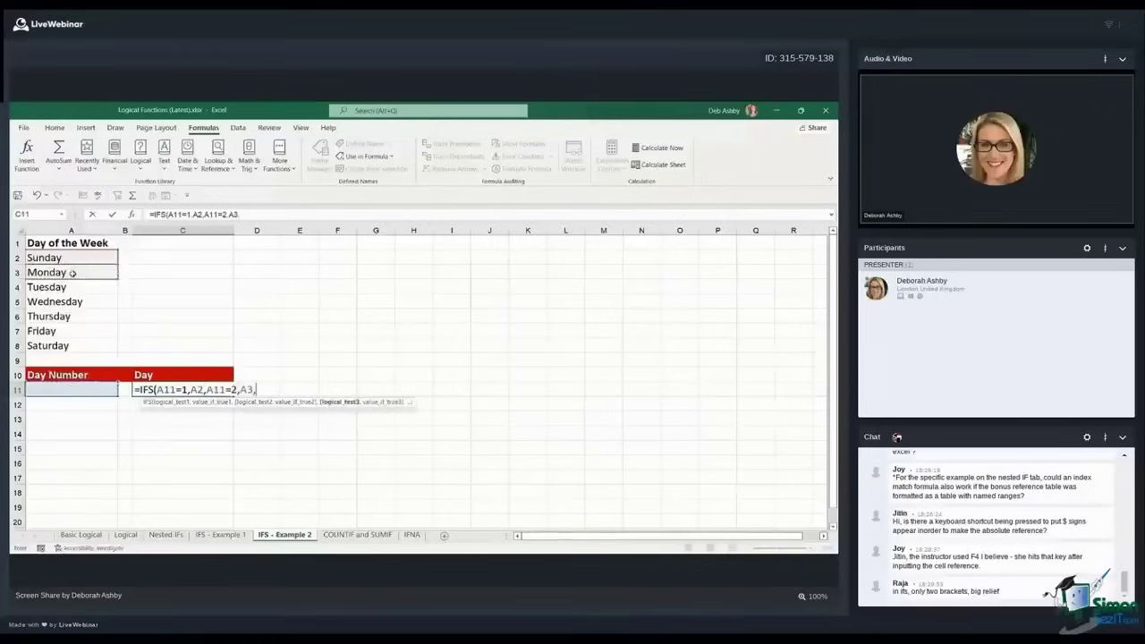
# Add the third condition to the IFS formula in C11, testing A11=3 and returning A4
pyautogui.click(82, 391)
pyautogui.write('=')
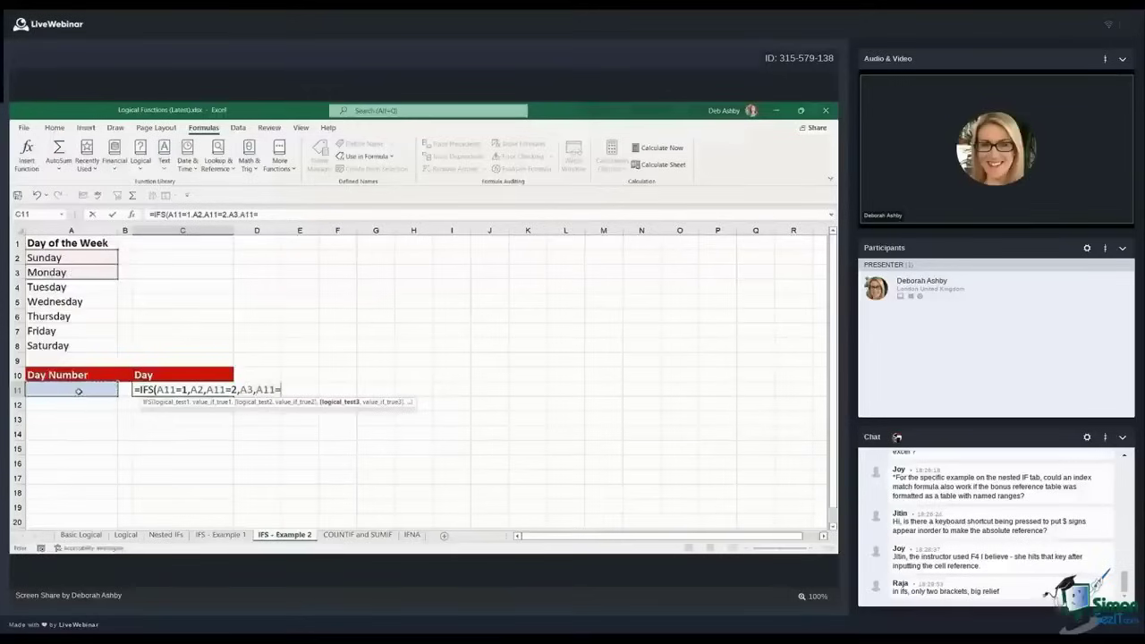
pyautogui.write('3,')
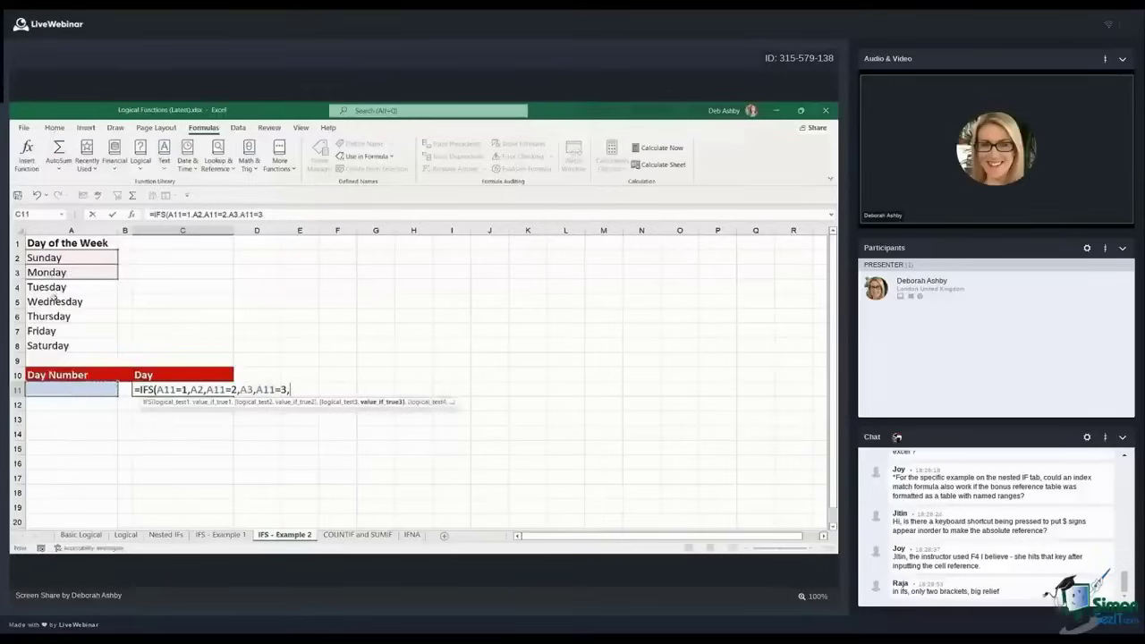
pyautogui.click(54, 287)
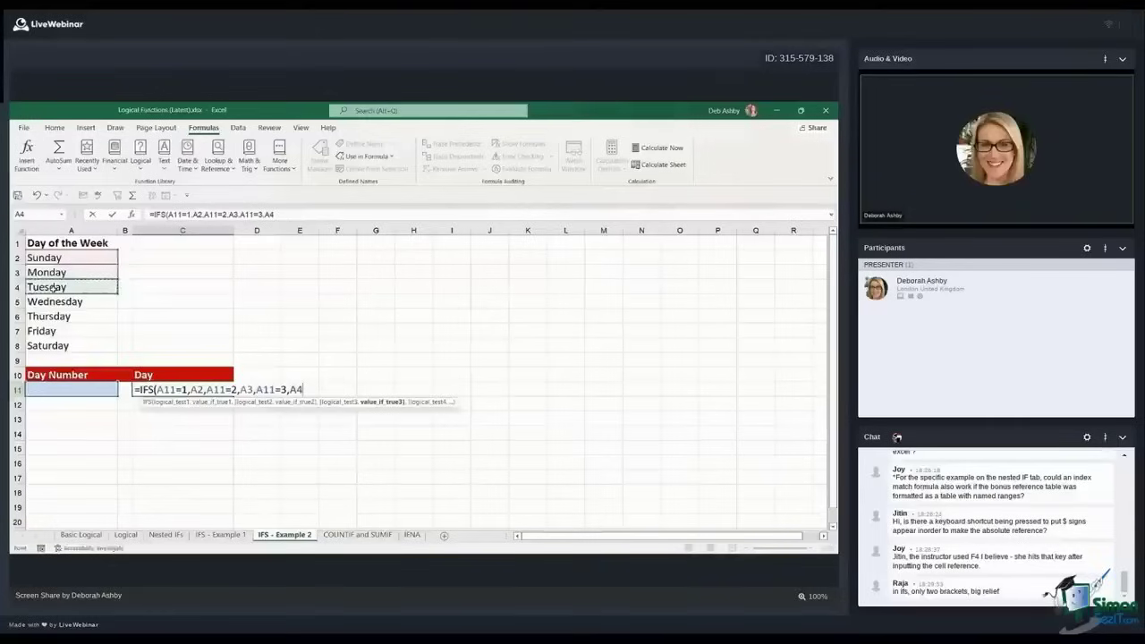
pyautogui.write(',')
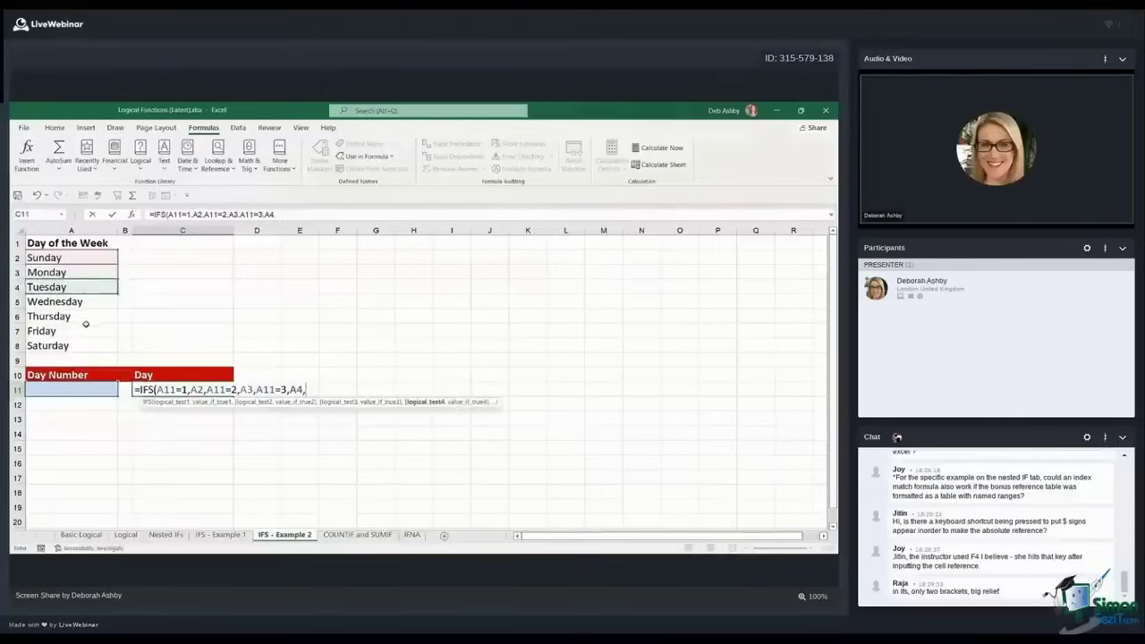
# Add the fourth and fifth conditions to the IFS formula in C11: A11=4 returning A5 and A11=5 returning A6
pyautogui.click(89, 390)
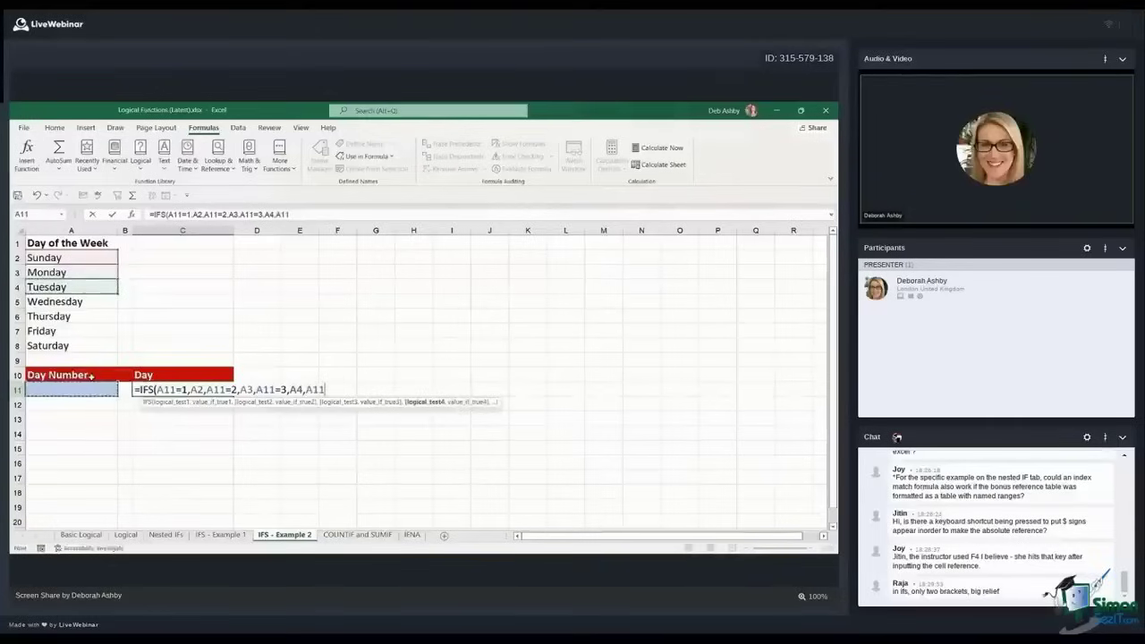
pyautogui.write('=4,')
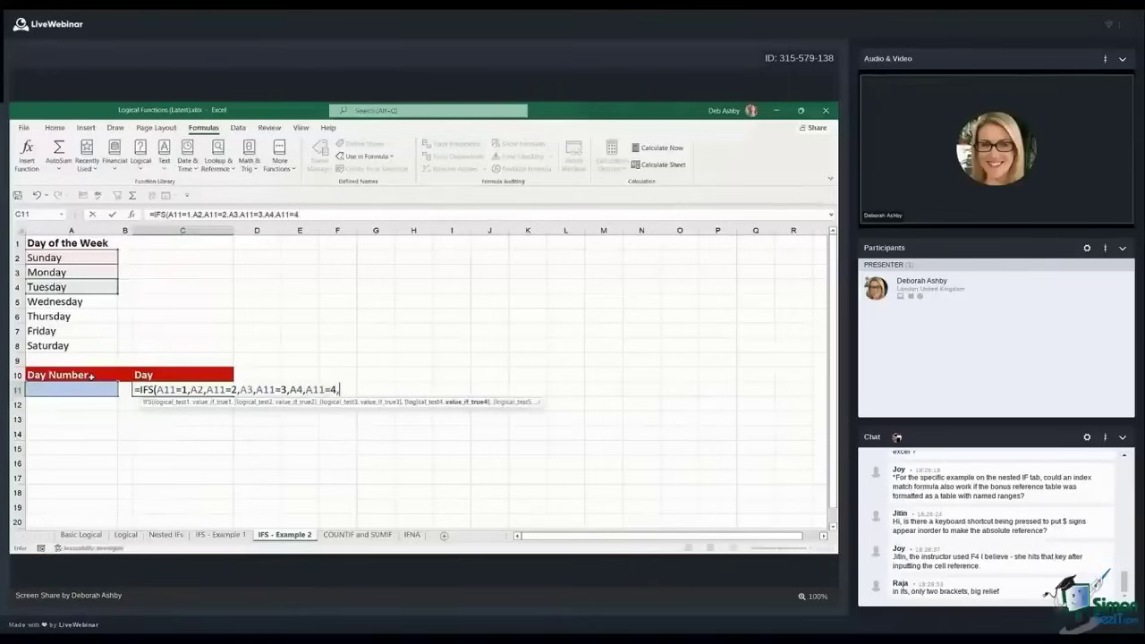
pyautogui.click(55, 302)
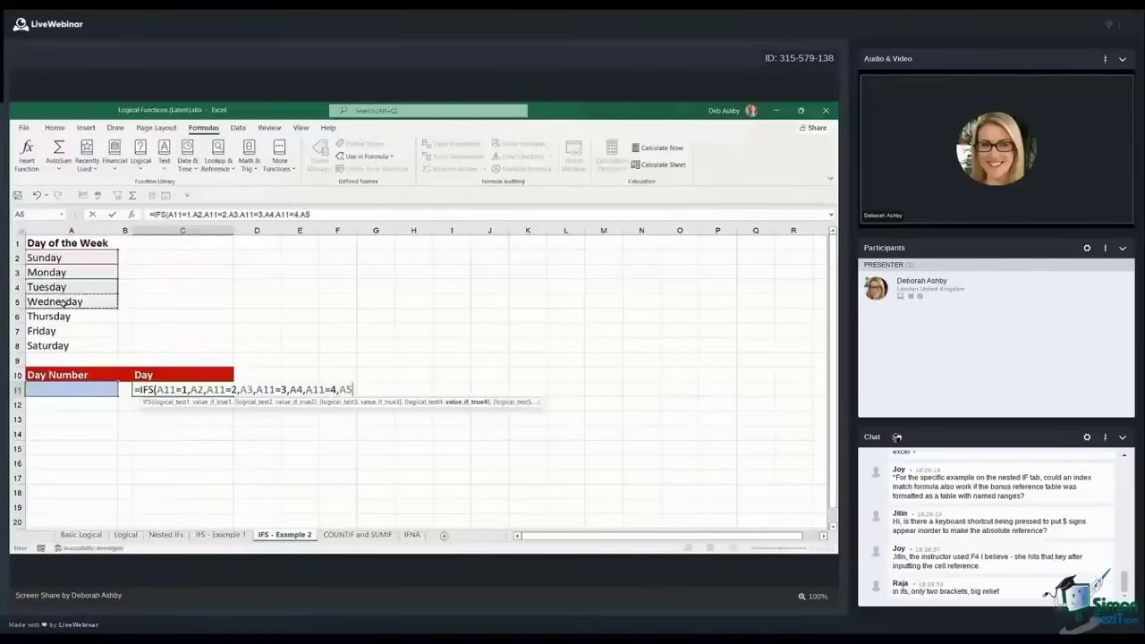
pyautogui.write(',')
pyautogui.click(70, 391)
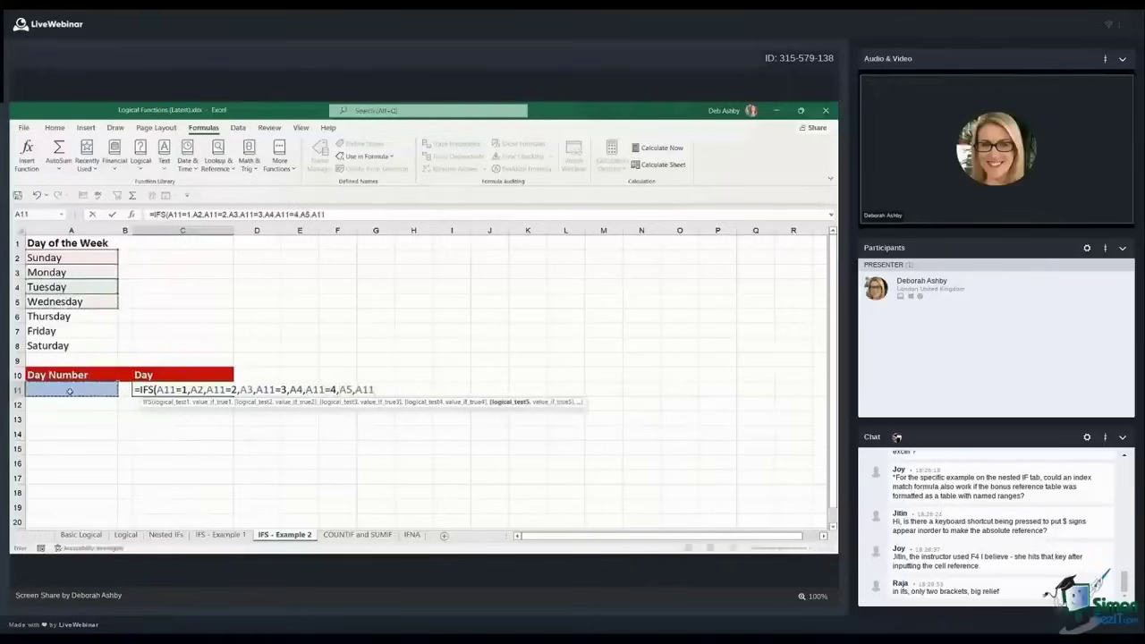
pyautogui.write('=5,')
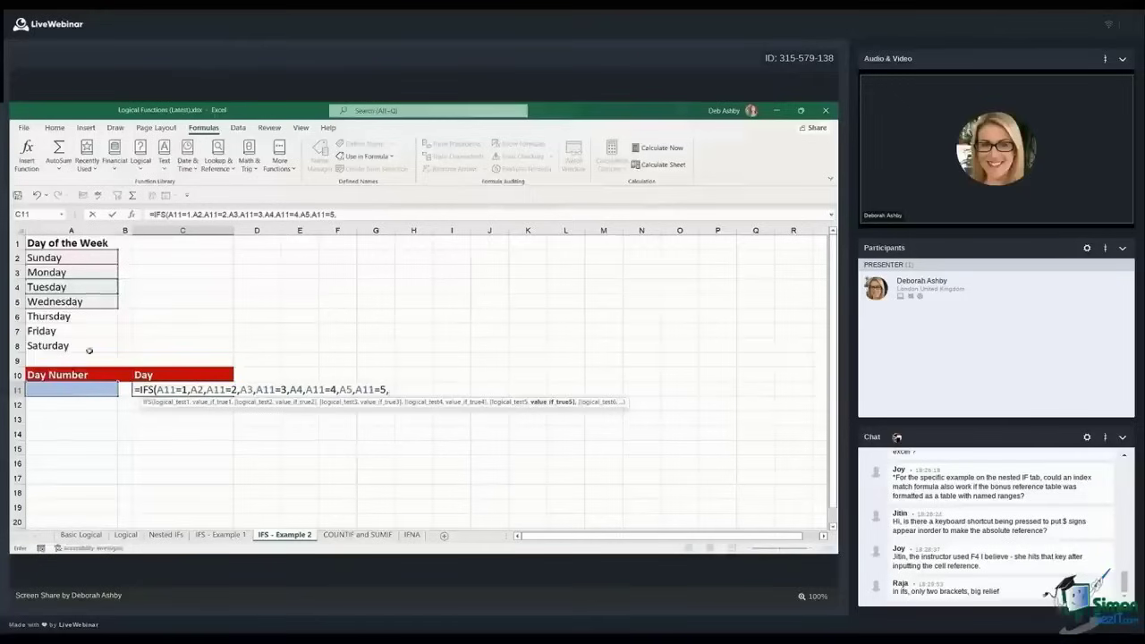
pyautogui.click(90, 320)
pyautogui.write(',')
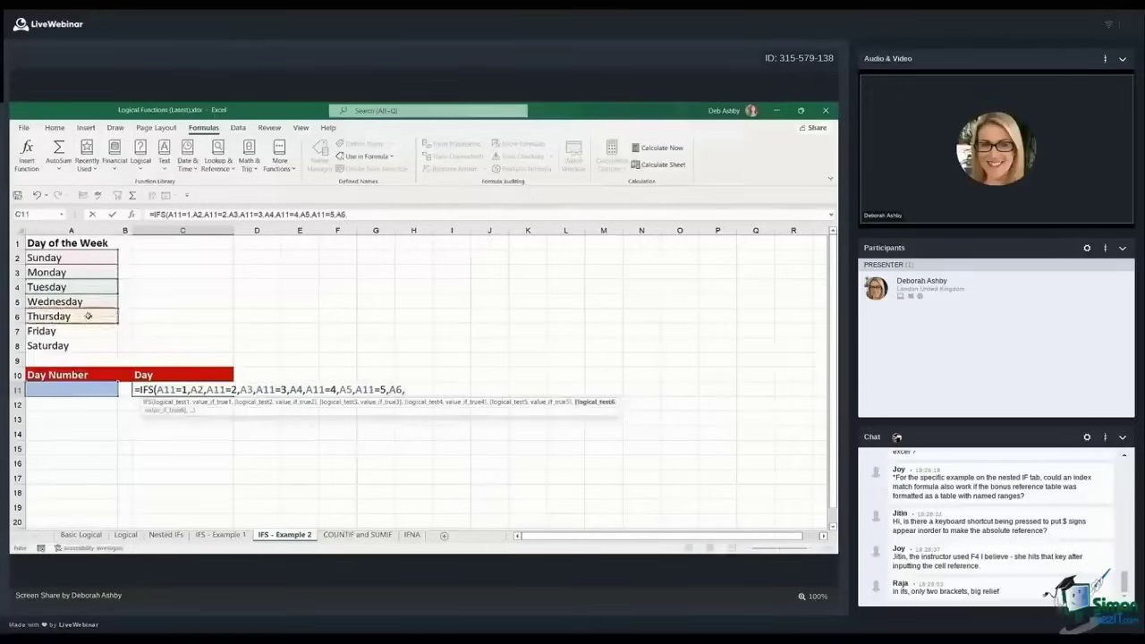
# Complete the IFS formula in C11 with A11=6 returning A7 and A11=7 returning A8
pyautogui.click(85, 391)
pyautogui.write('=6,')
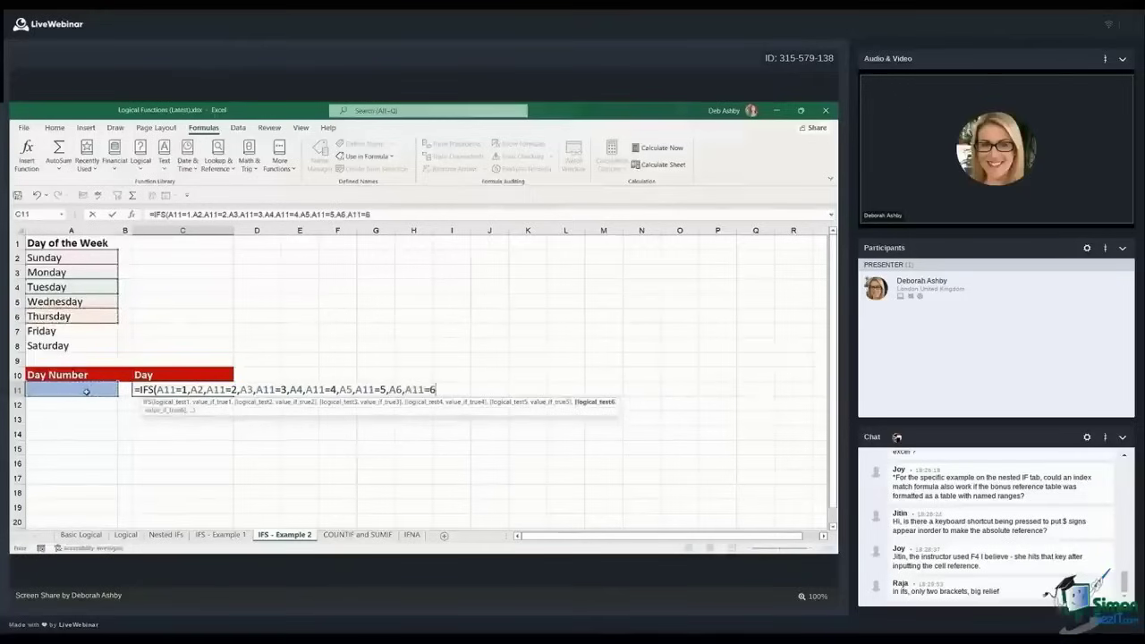
pyautogui.click(98, 331)
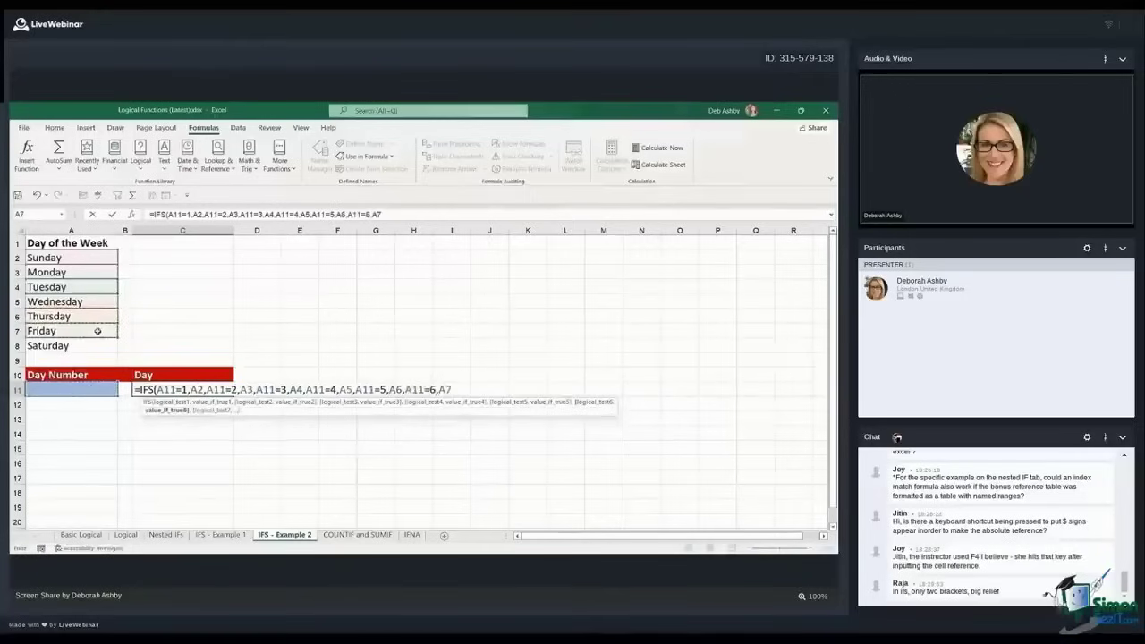
pyautogui.write(',')
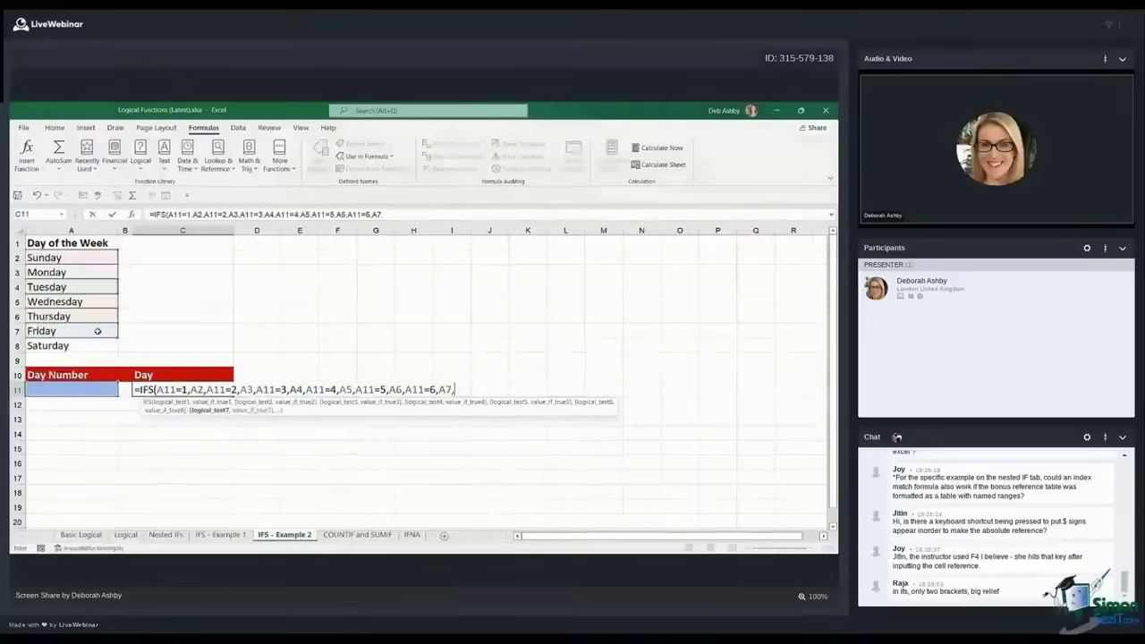
pyautogui.click(95, 391)
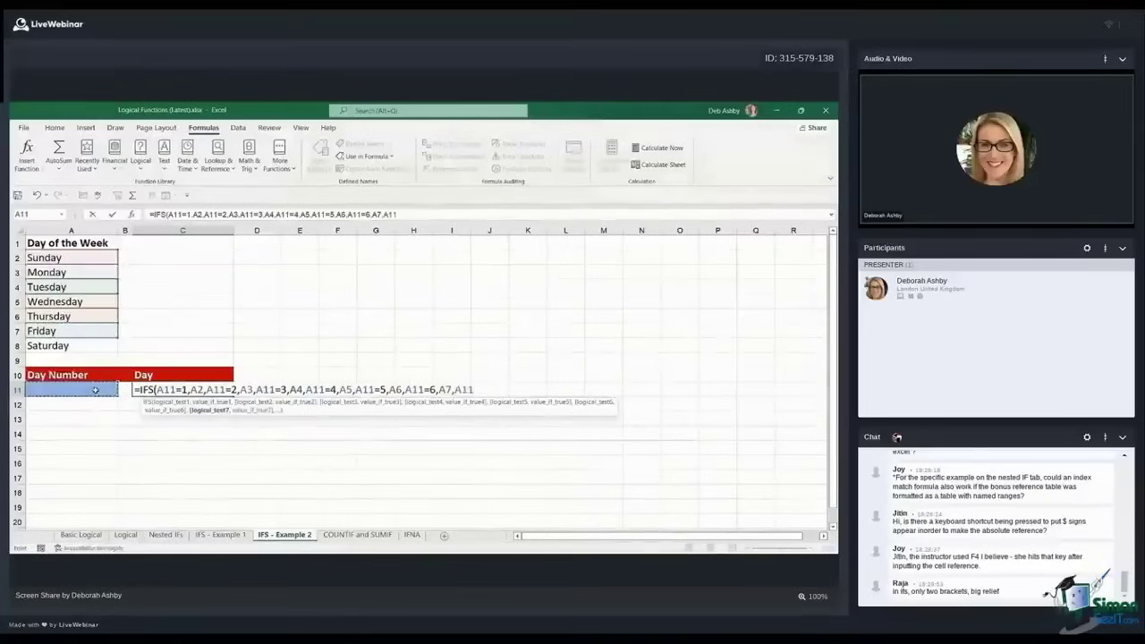
pyautogui.write('=7,')
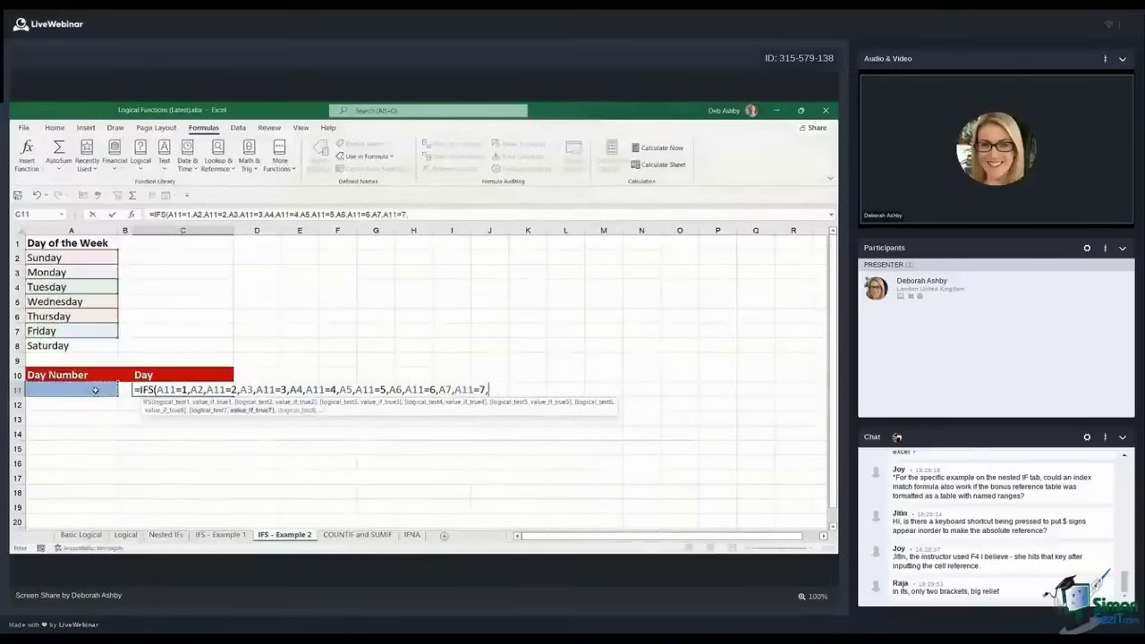
pyautogui.click(63, 346)
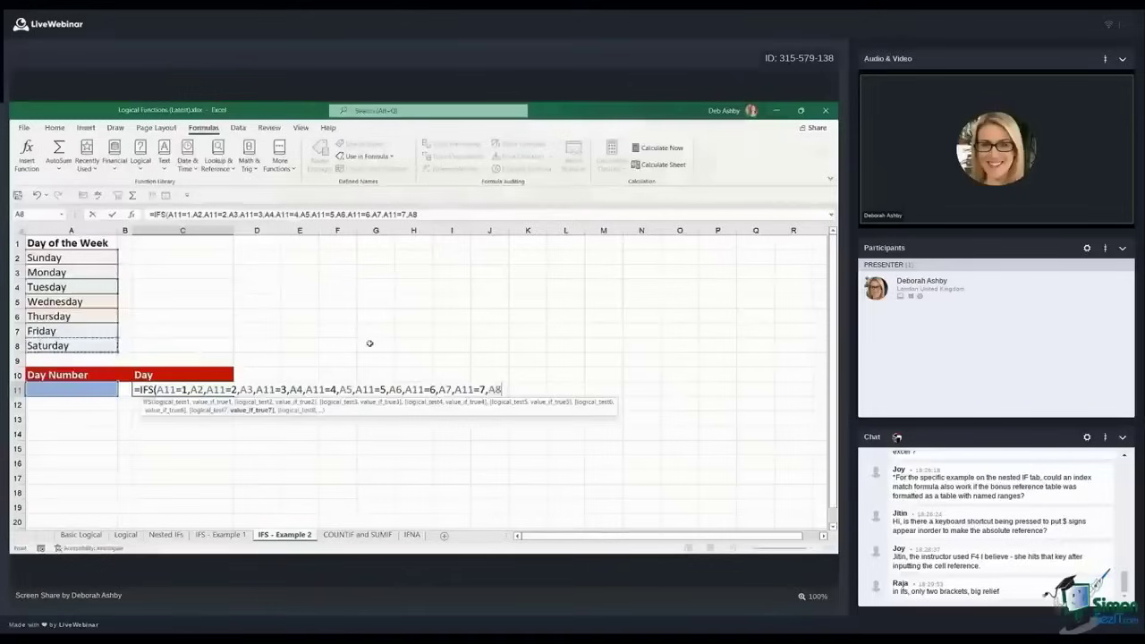
pyautogui.write(')')
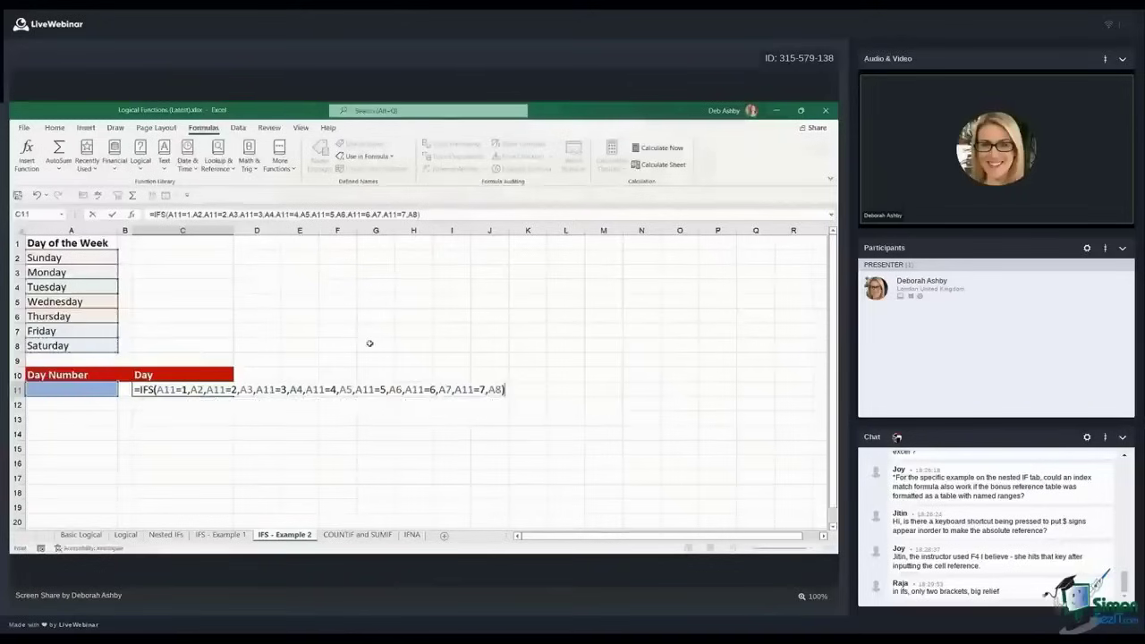
pyautogui.press('Return')
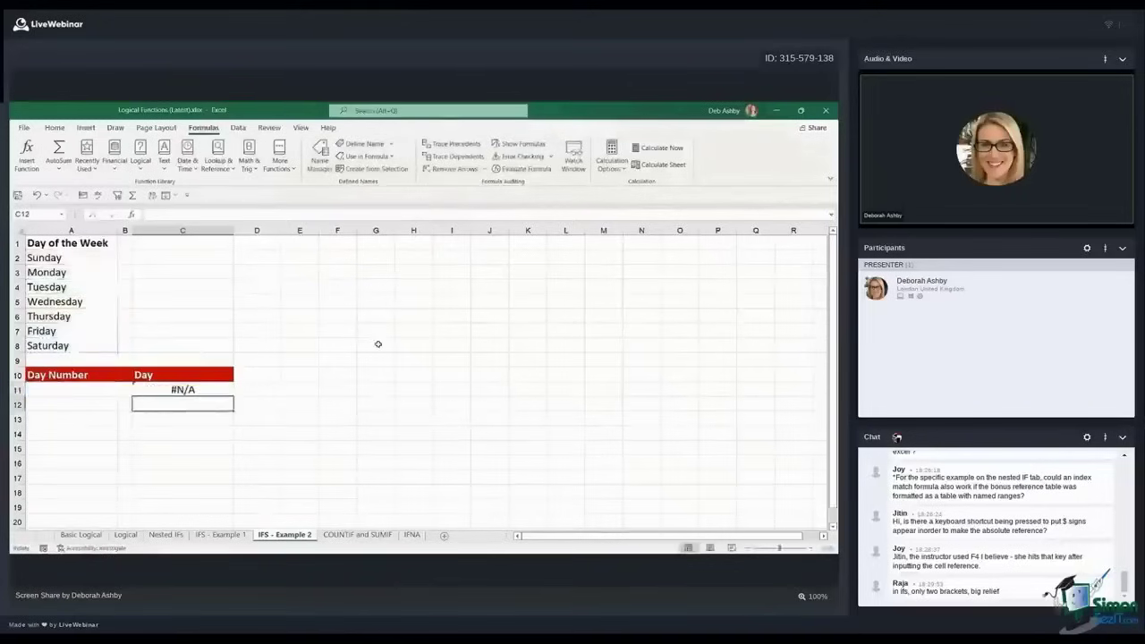
# Test the IFS formula by entering day number 4 and then 1 in A11
pyautogui.click(180, 390)
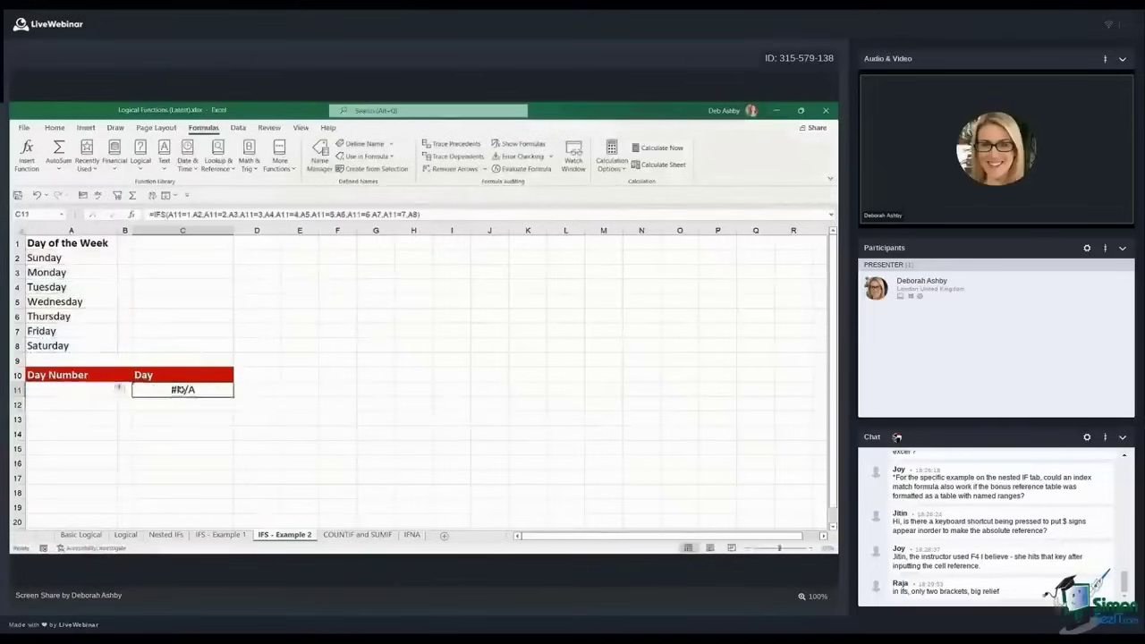
pyautogui.click(90, 394)
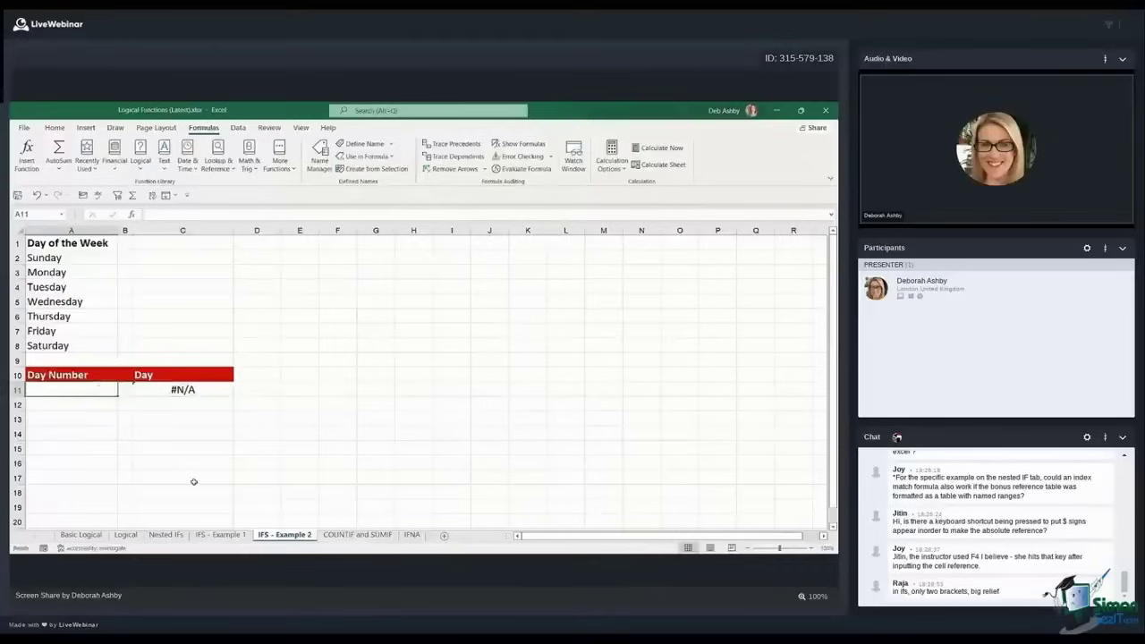
pyautogui.write('4')
pyautogui.press('Return')
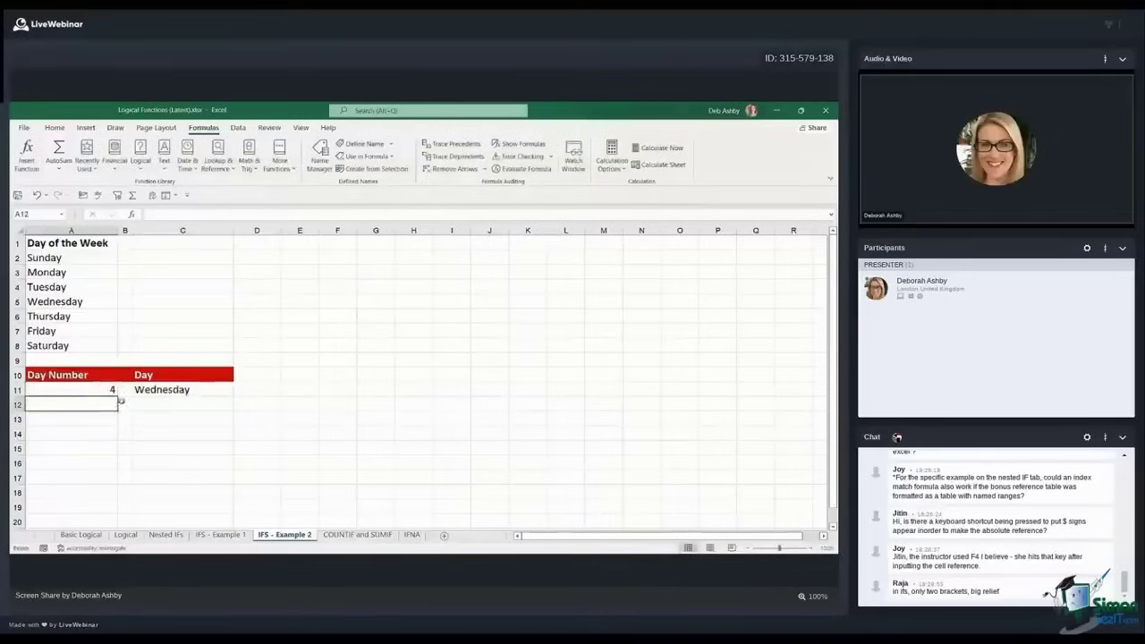
pyautogui.click(91, 390)
pyautogui.write('1')
pyautogui.press('Return')
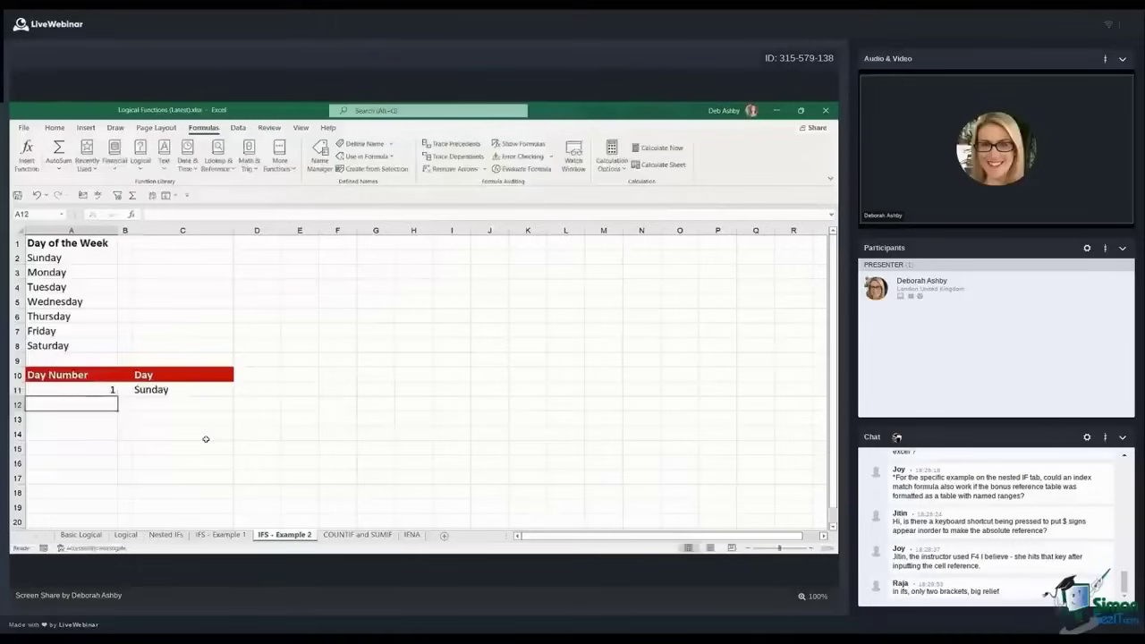
# Set the day number in A11 to 8 and check the formula in C11 against the weekday list A2:A8
pyautogui.press('Up')
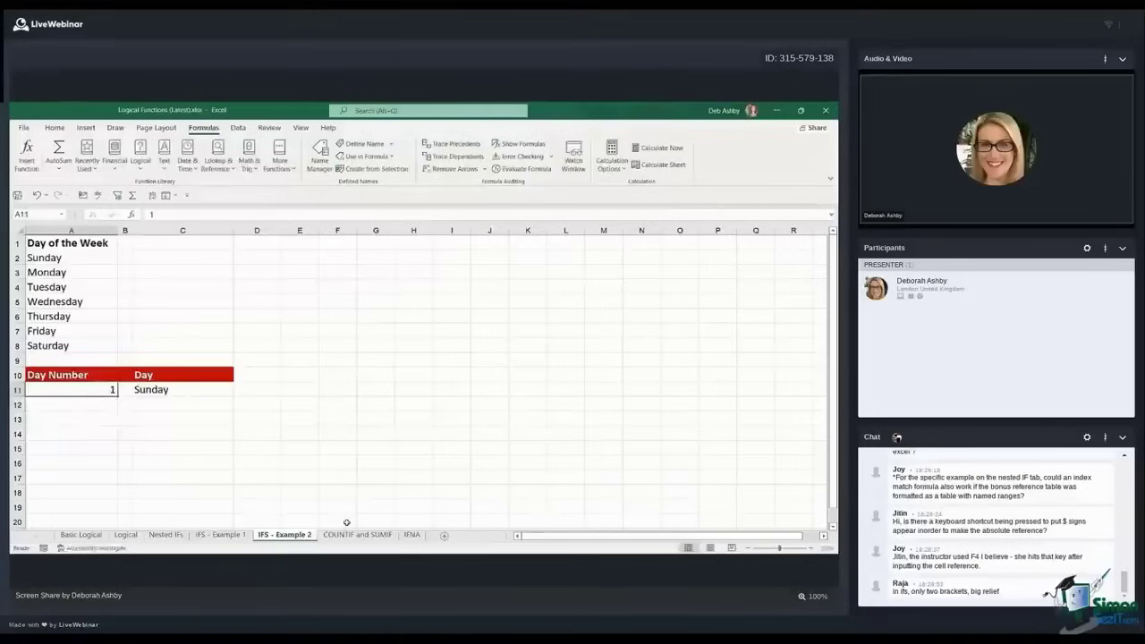
pyautogui.write('8')
pyautogui.press('Return')
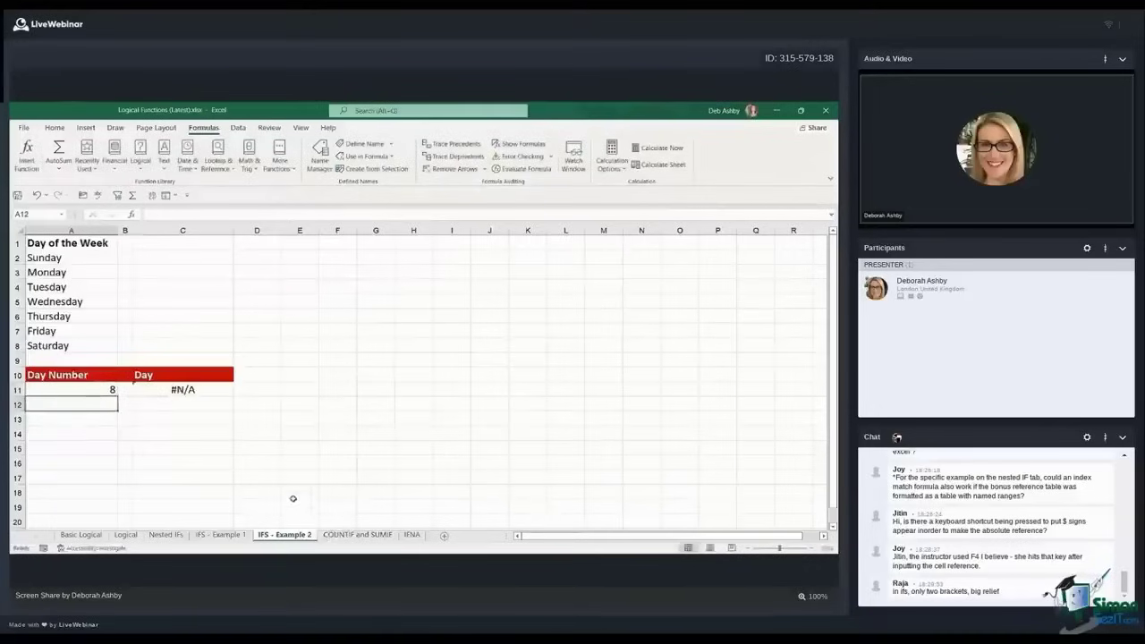
pyautogui.click(136, 389)
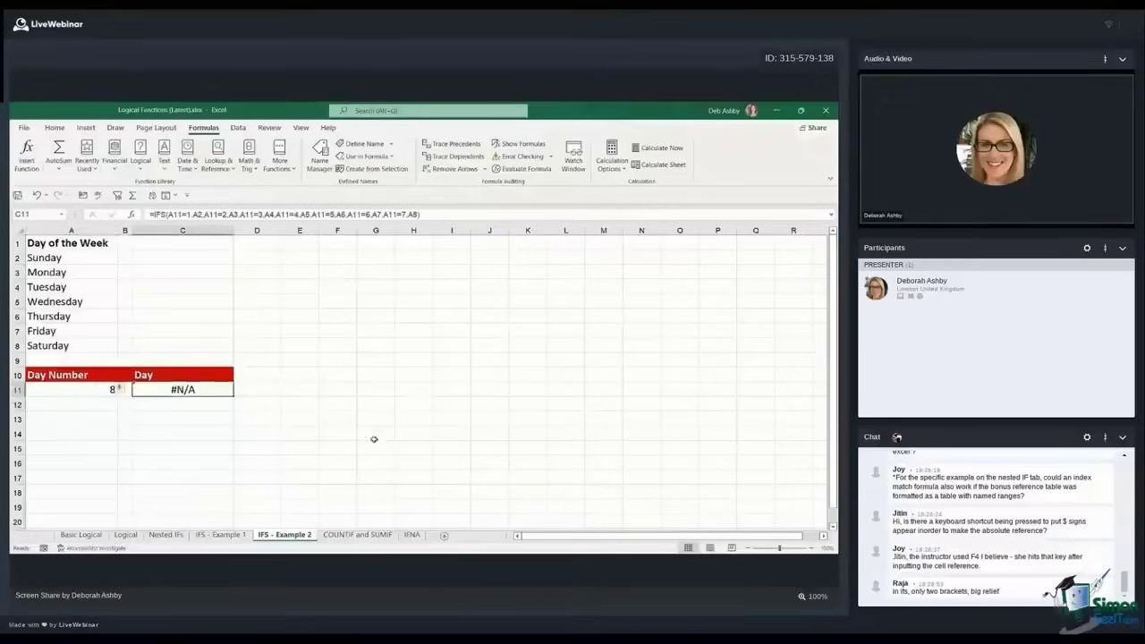
pyautogui.click(349, 313)
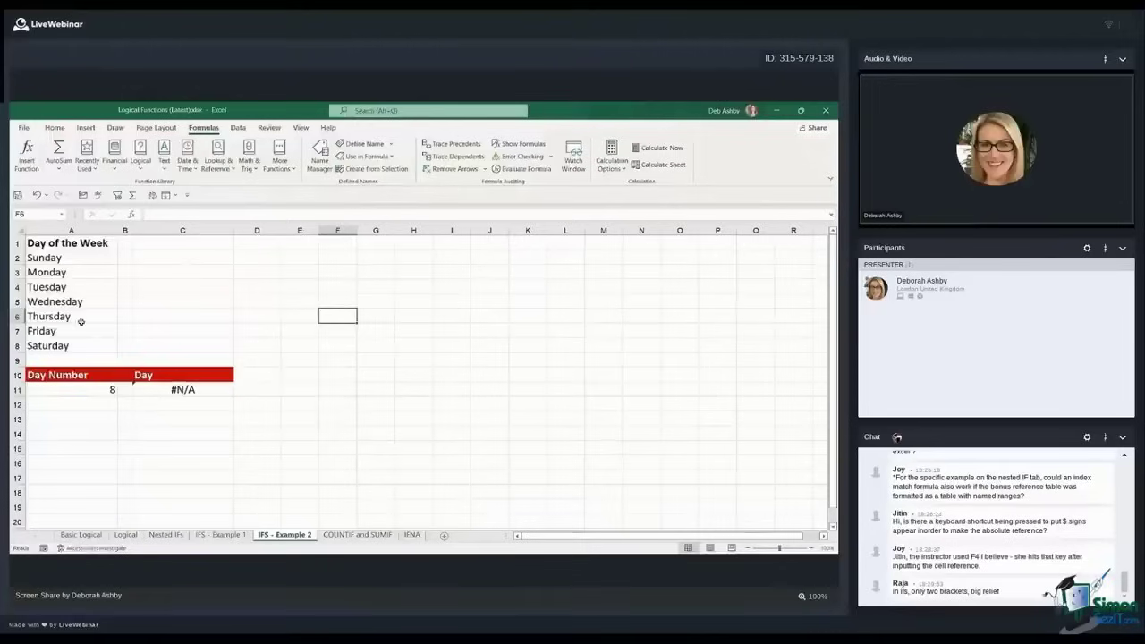
pyautogui.moveTo(69, 258); pyautogui.dragTo(65, 347)
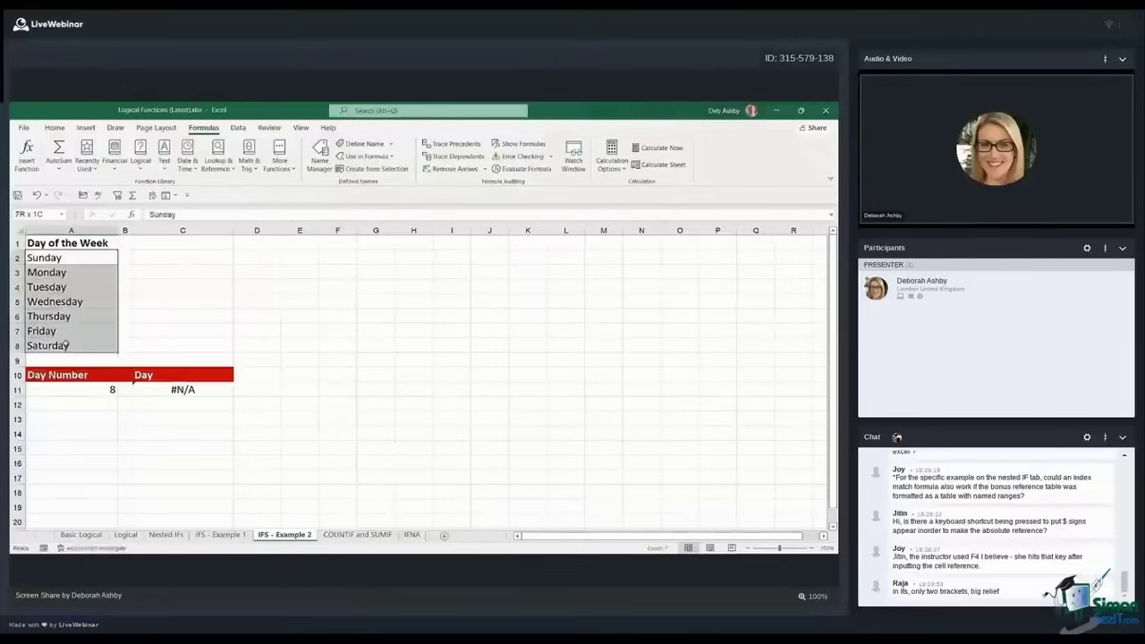
pyautogui.click(260, 317)
pyautogui.click(178, 388)
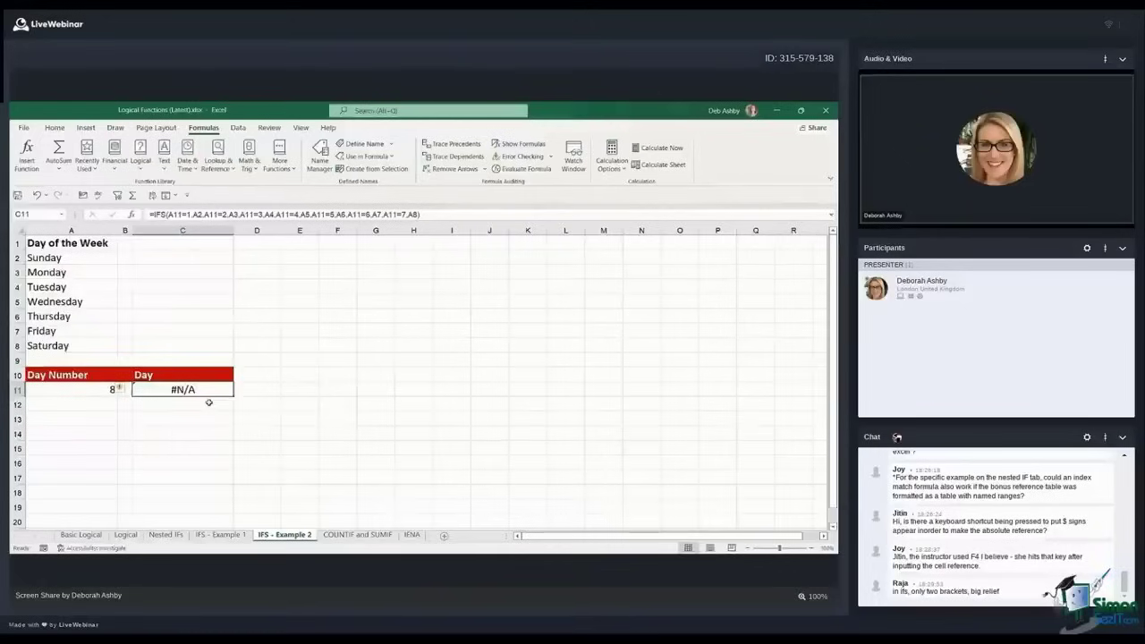
pyautogui.click(393, 358)
pyautogui.click(214, 389)
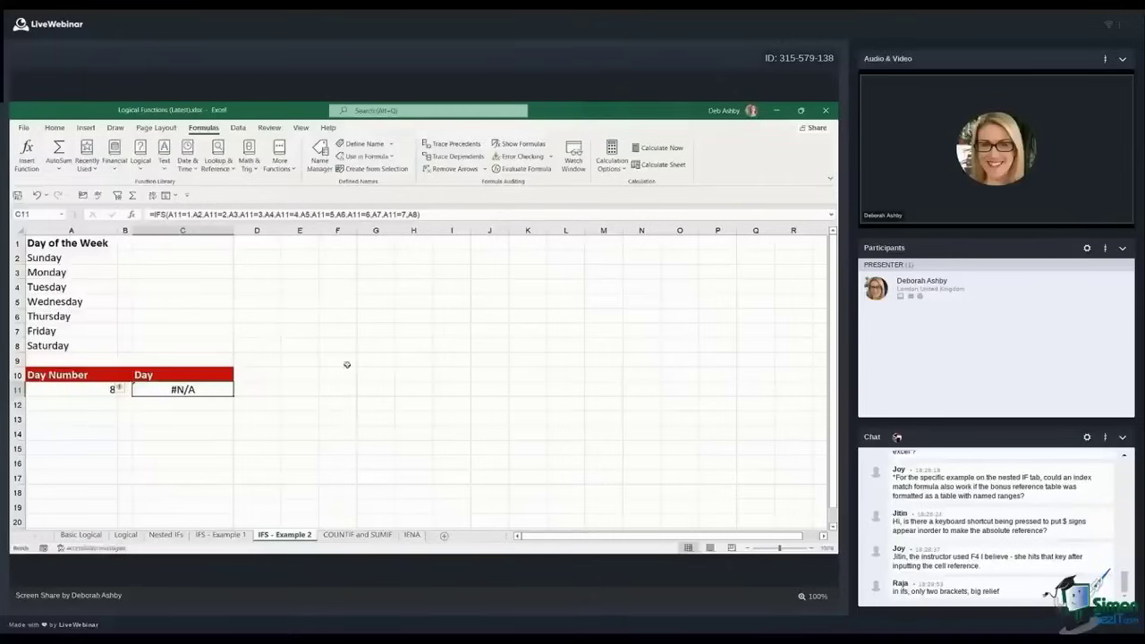
# Switch to the COUNTIF and SUMIF worksheet and select an empty cell above the criteria tables
pyautogui.click(369, 539)
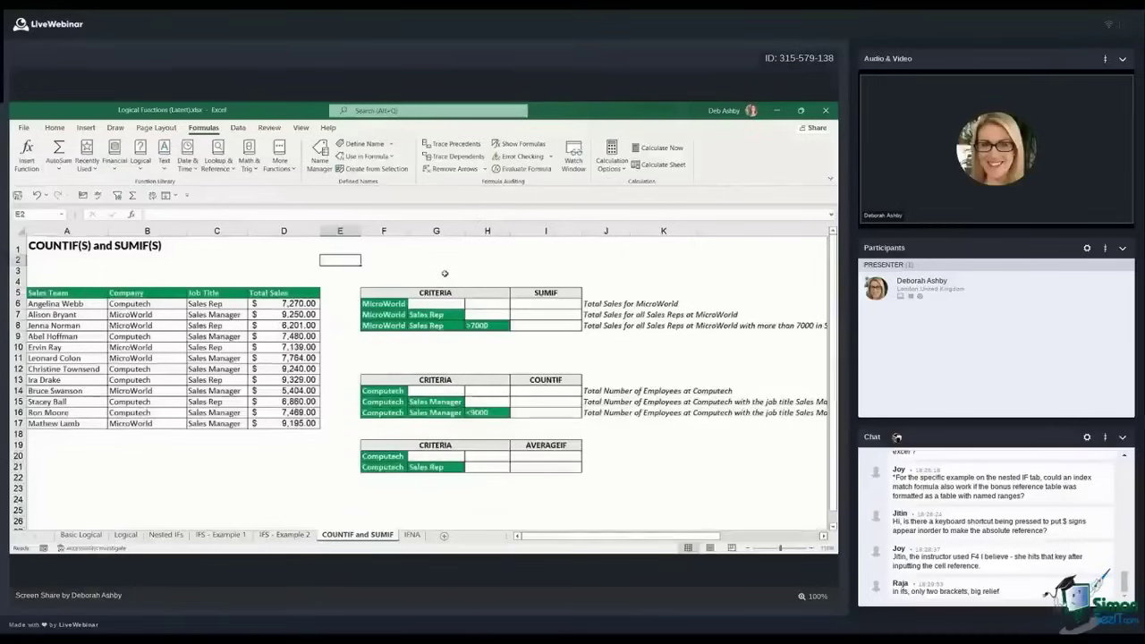
pyautogui.click(497, 270)
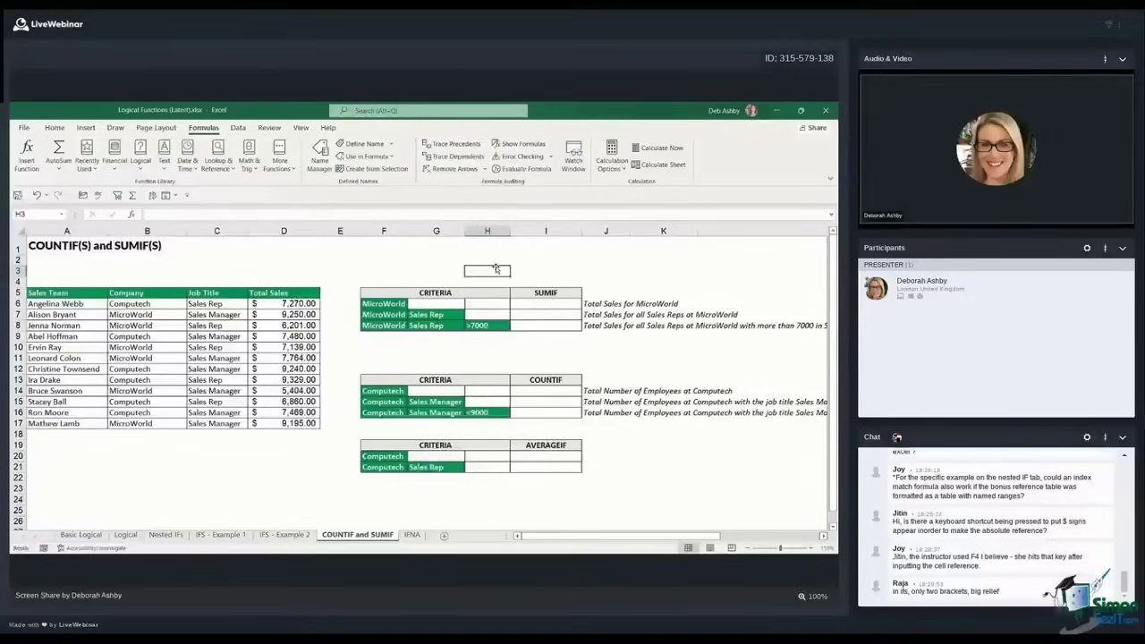
pyautogui.click(481, 259)
pyautogui.click(392, 259)
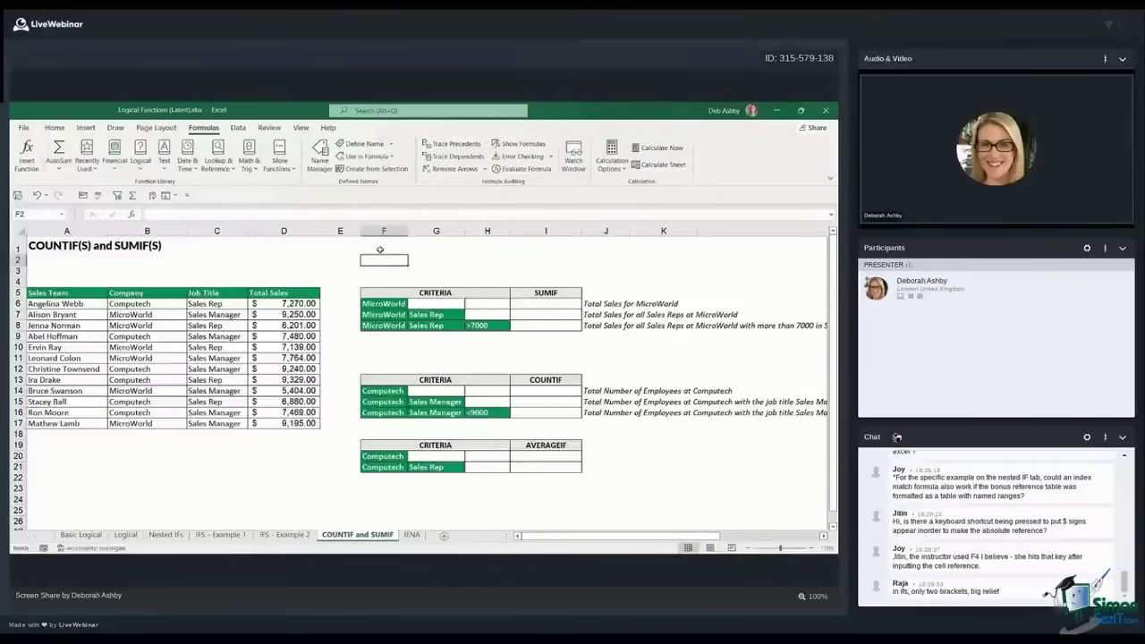
# Examine the Sales Team, Company, Job Title and Total Sales columns and the first SUMIF task, Total Sales for MicroWorld
pyautogui.click(555, 306)
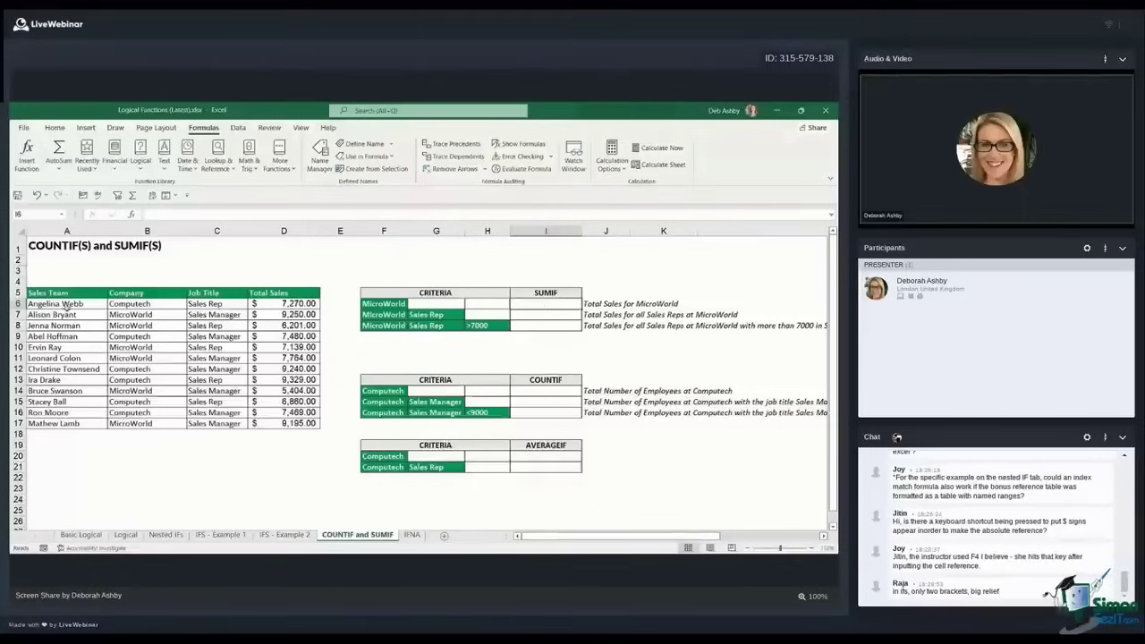
pyautogui.moveTo(66, 306); pyautogui.dragTo(68, 421)
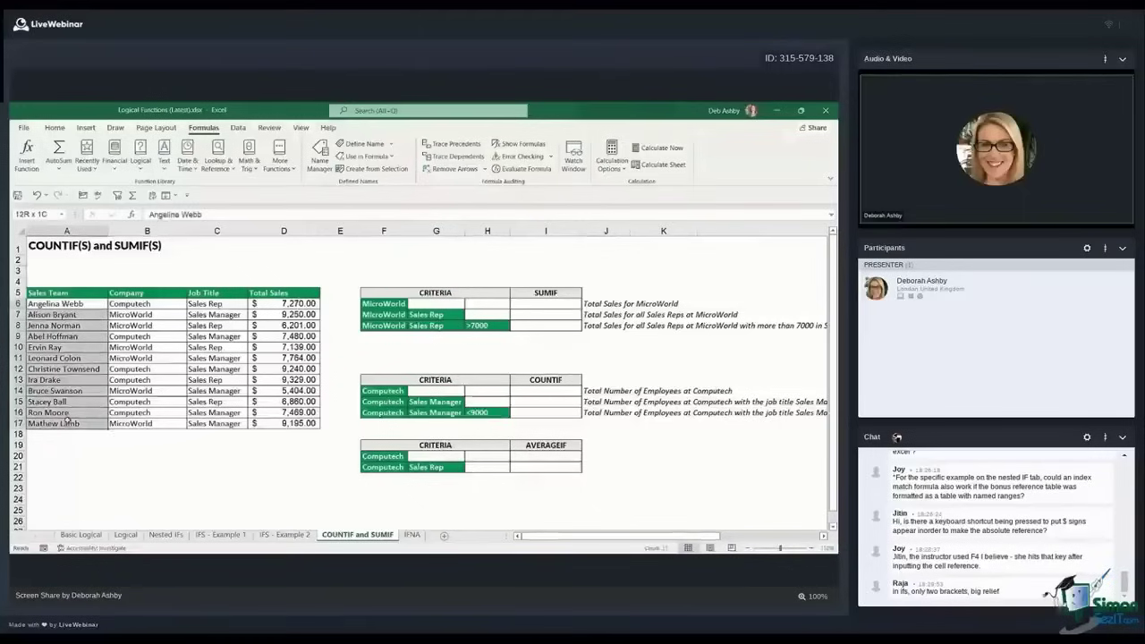
pyautogui.moveTo(134, 305); pyautogui.dragTo(137, 422)
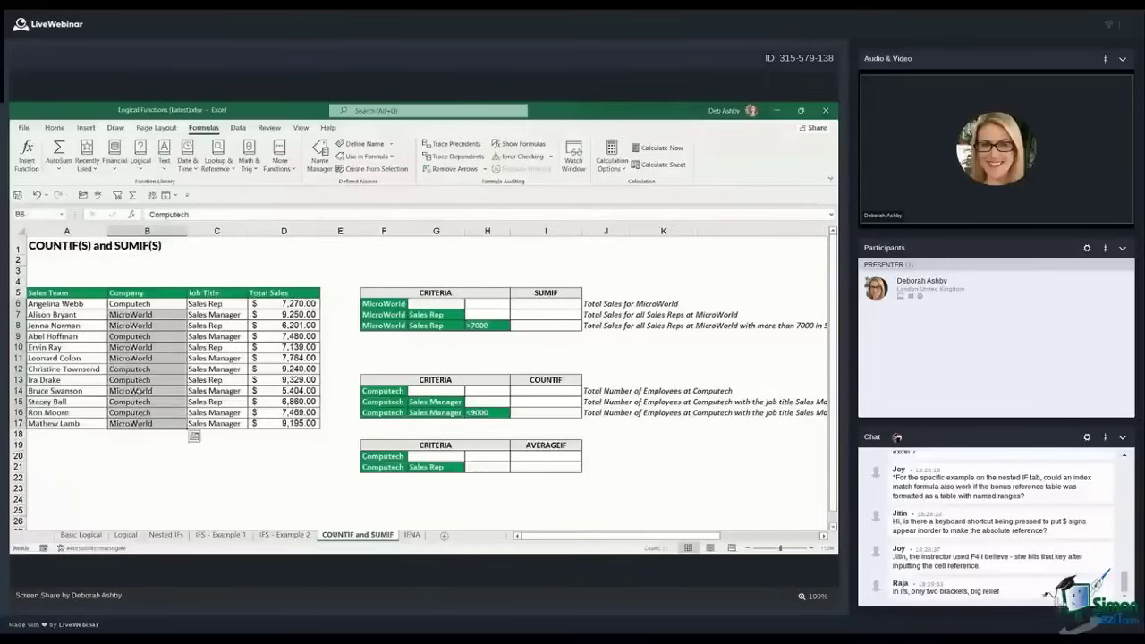
pyautogui.click(217, 305)
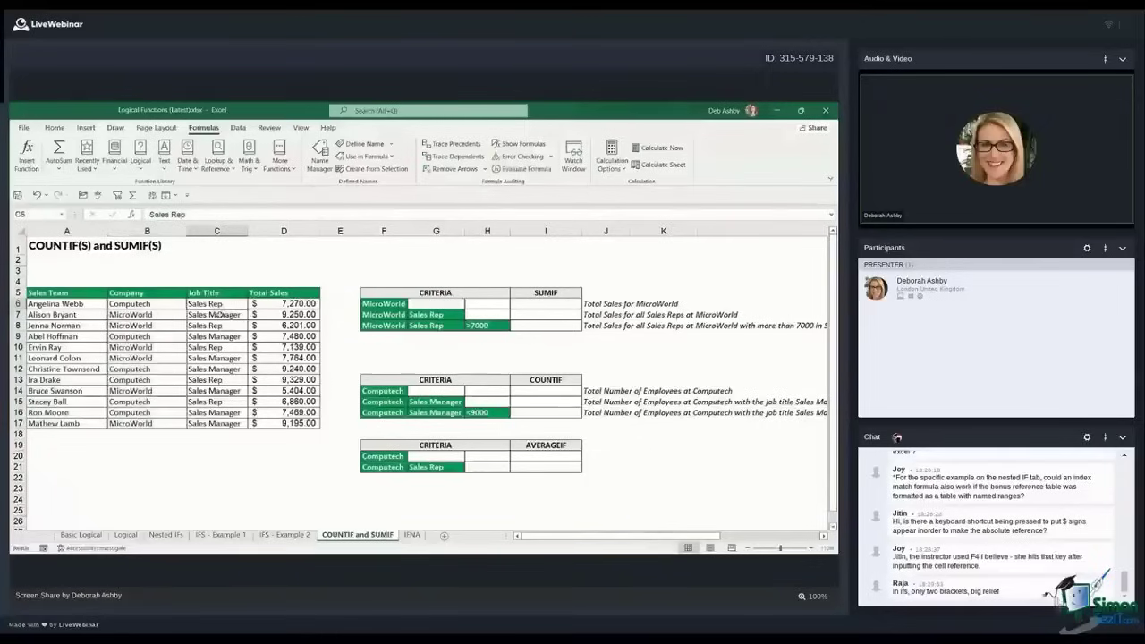
pyautogui.click(218, 314)
pyautogui.click(284, 305)
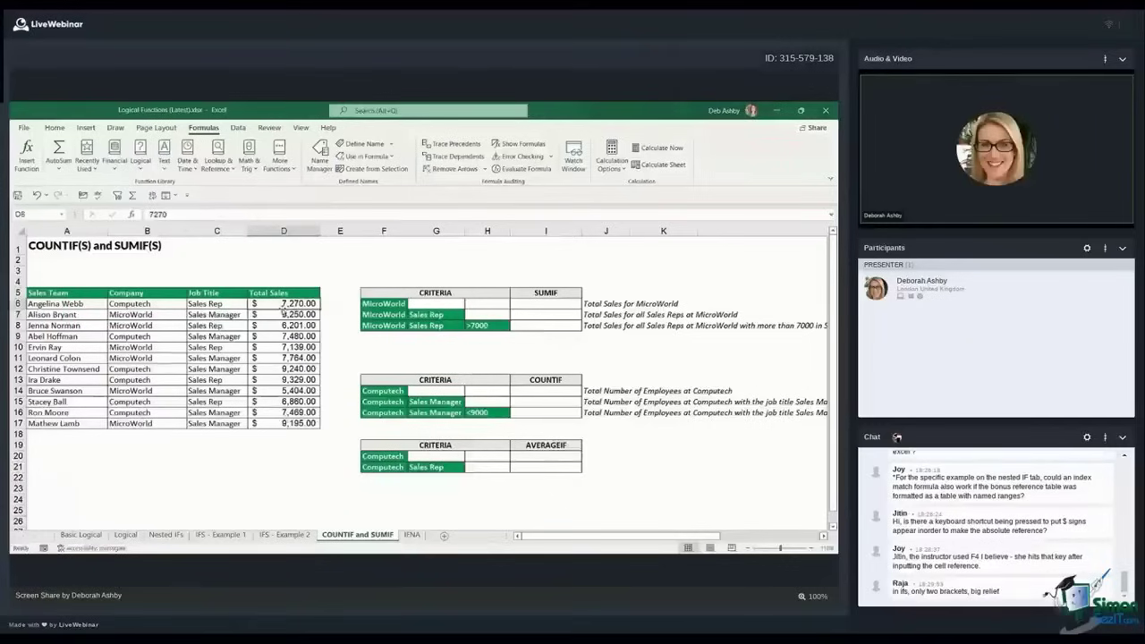
pyautogui.click(546, 303)
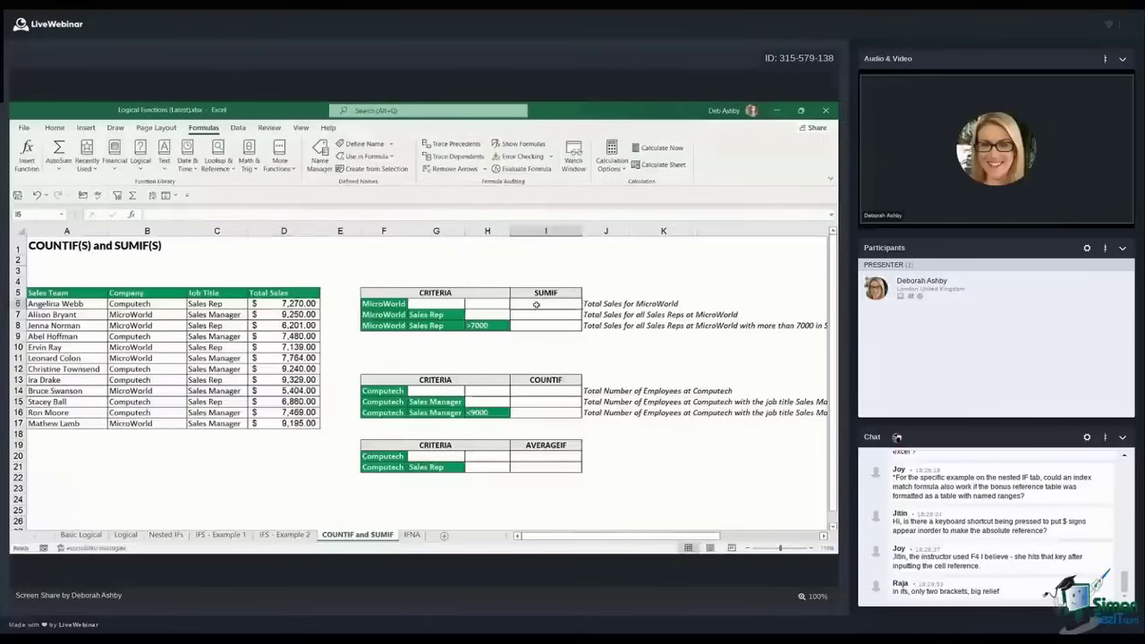
pyautogui.click(607, 305)
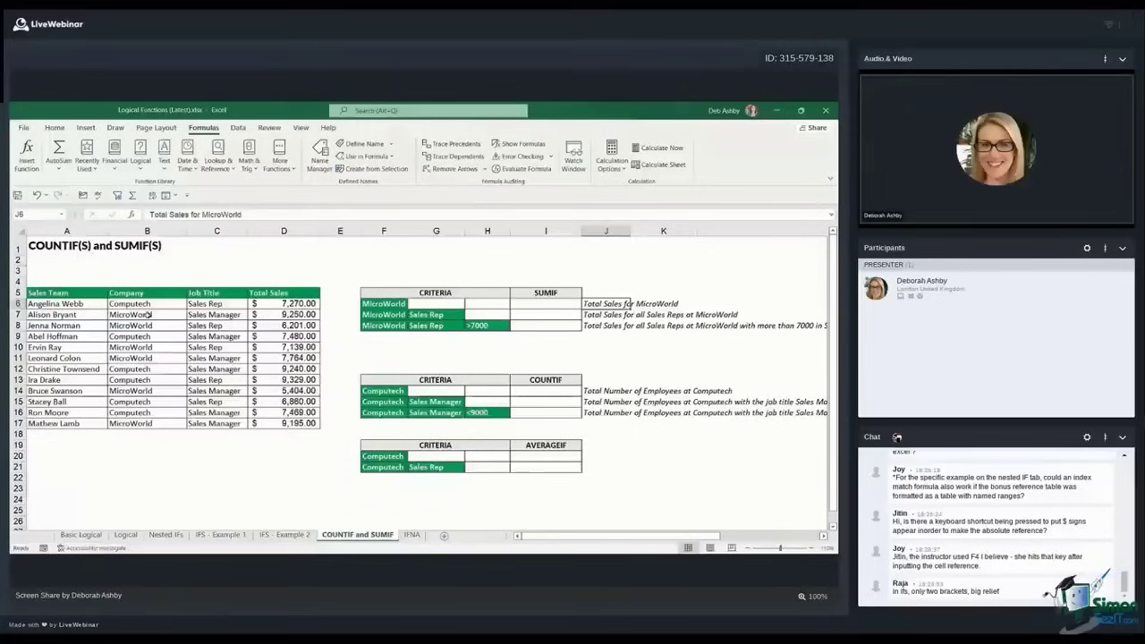
# In I6, total the MicroWorld sales with the formula =SUMIF(B6:B17,F6,D6:D17)
pyautogui.moveTo(152, 304); pyautogui.dragTo(155, 426)
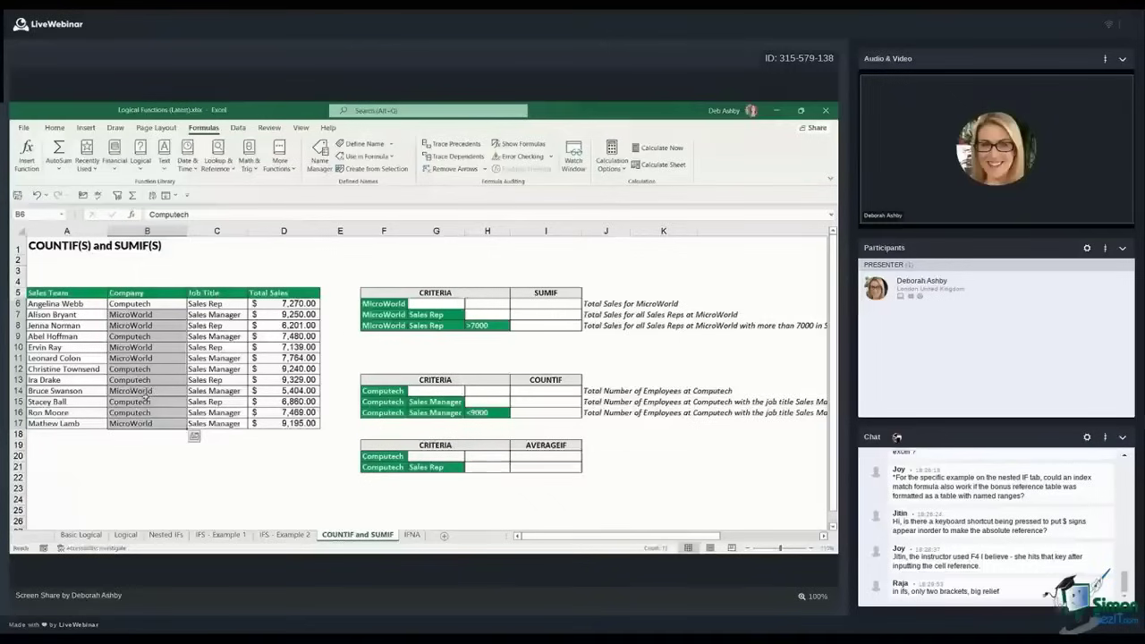
pyautogui.moveTo(300, 305); pyautogui.dragTo(295, 424)
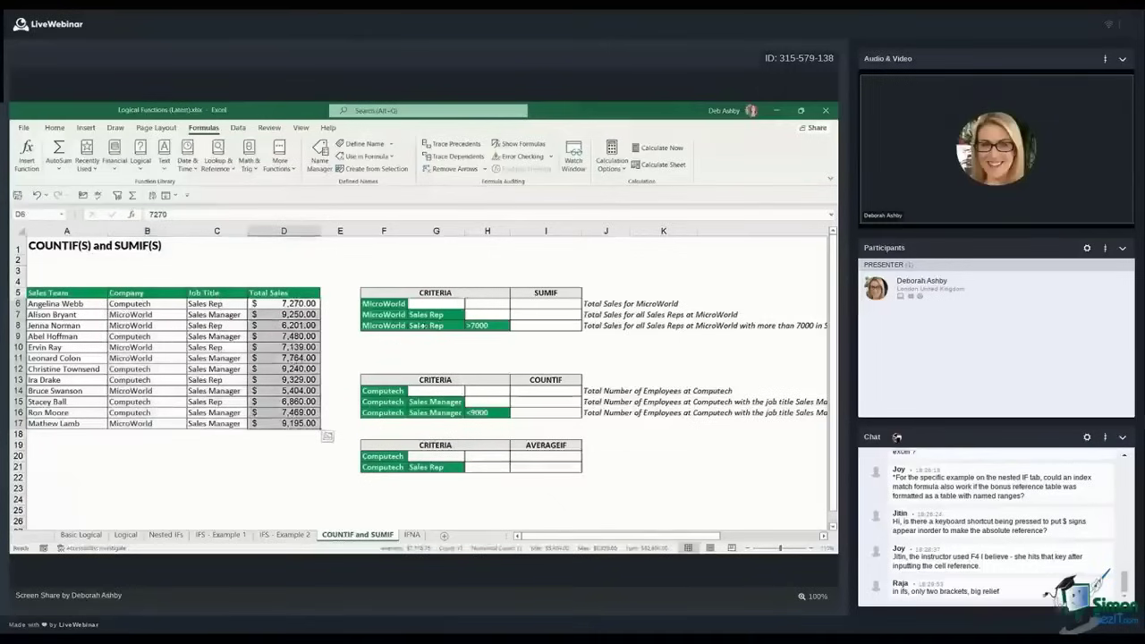
pyautogui.click(541, 306)
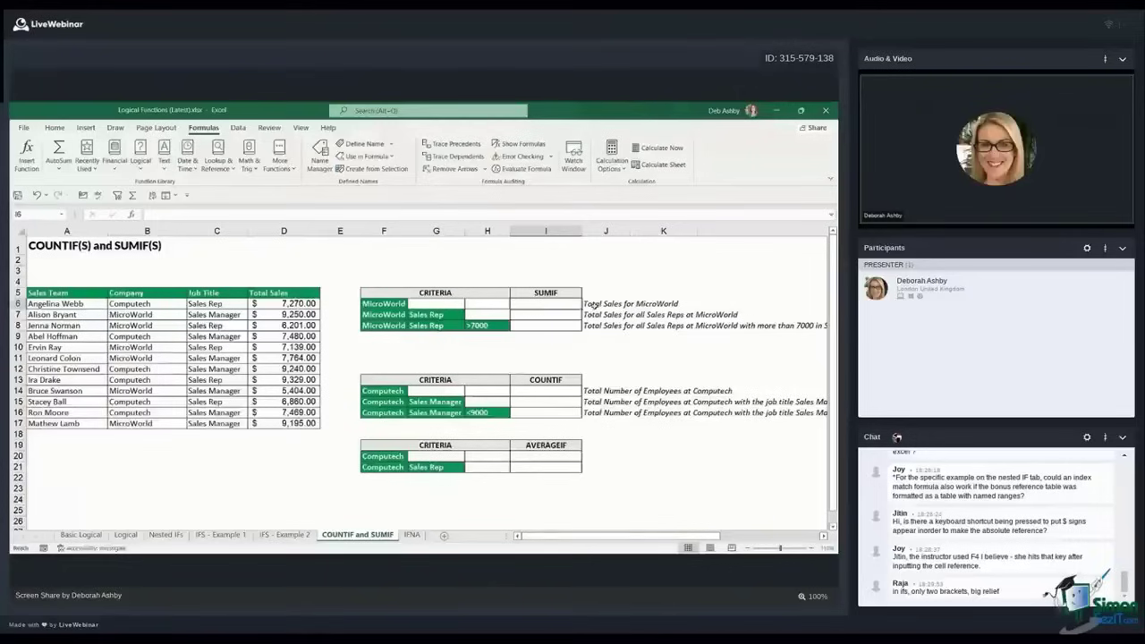
pyautogui.write('=')
pyautogui.write('SUM')
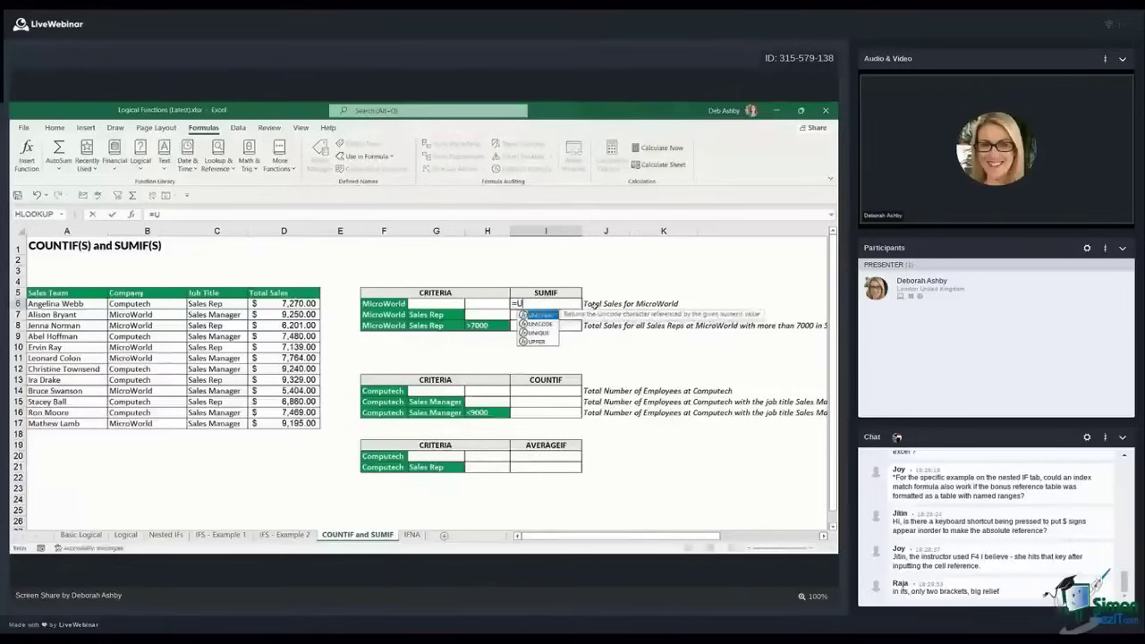
pyautogui.write('IF')
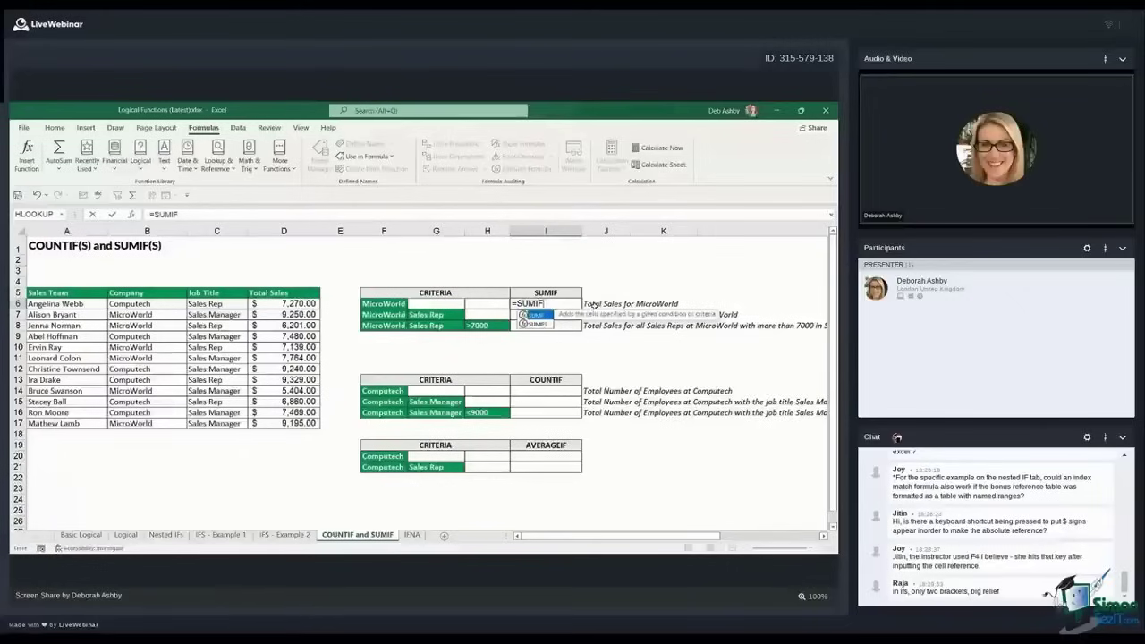
pyautogui.write('(')
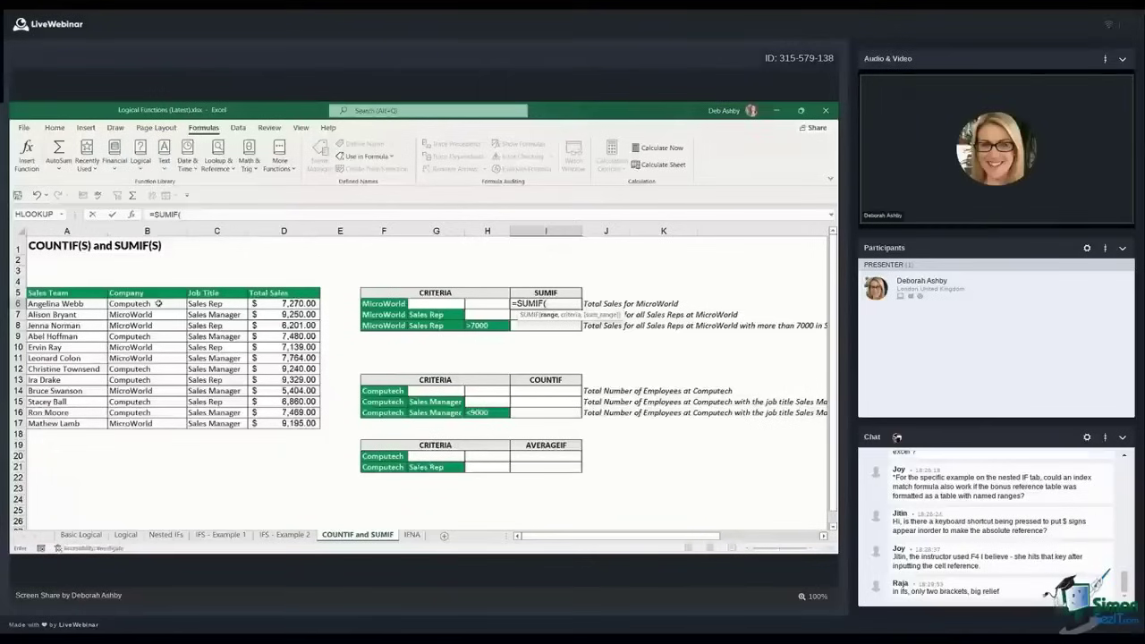
pyautogui.moveTo(160, 304); pyautogui.dragTo(162, 423)
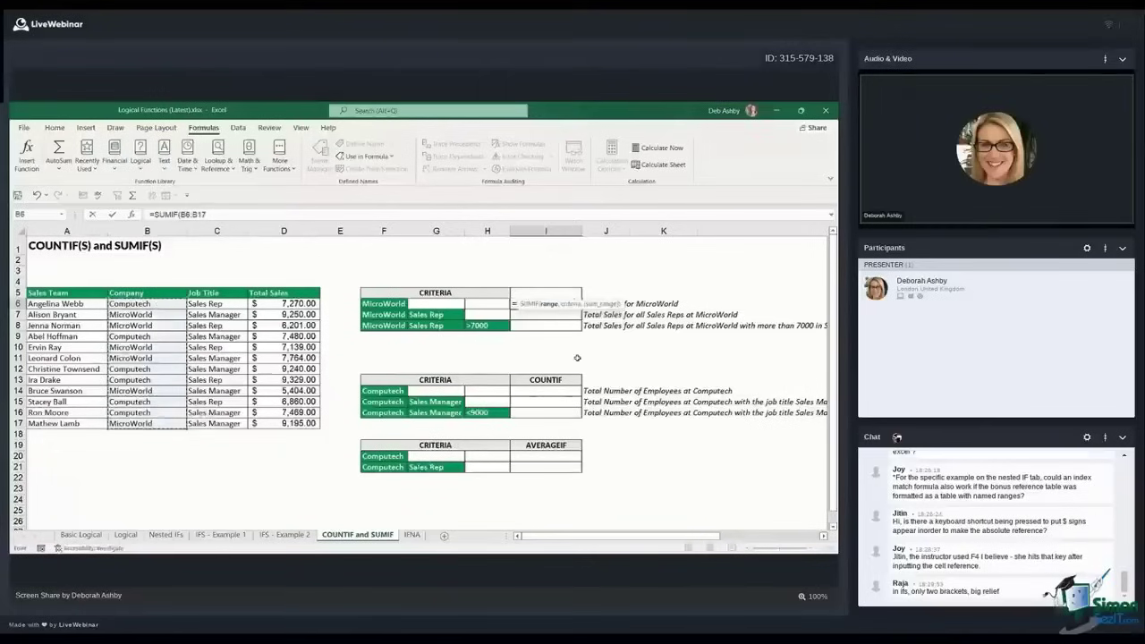
pyautogui.write(',')
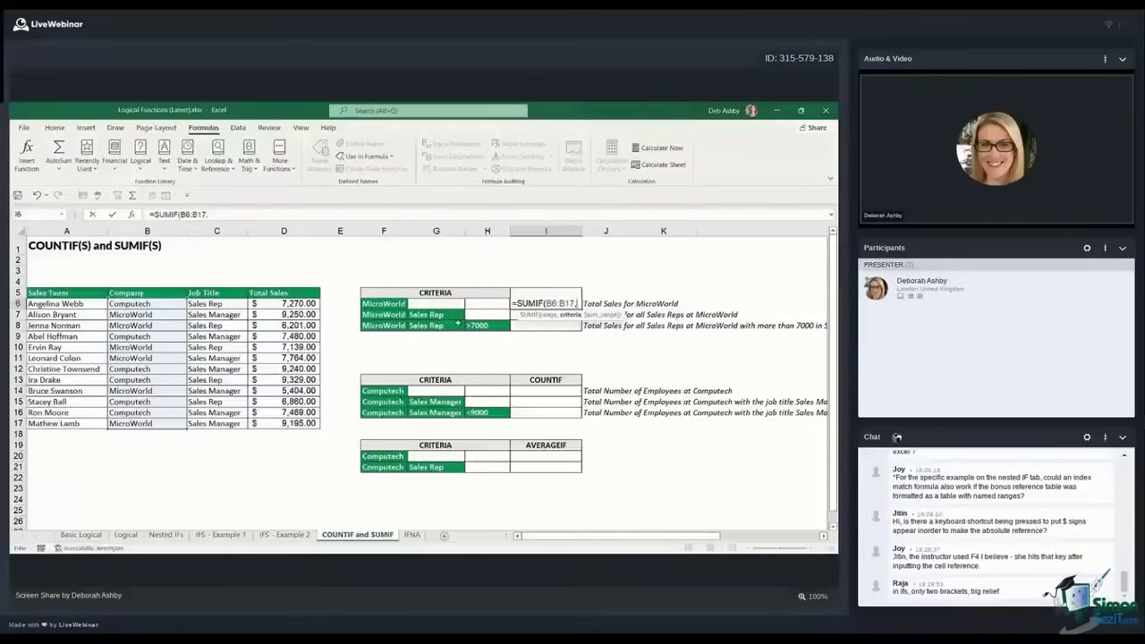
pyautogui.click(385, 304)
pyautogui.write(',')
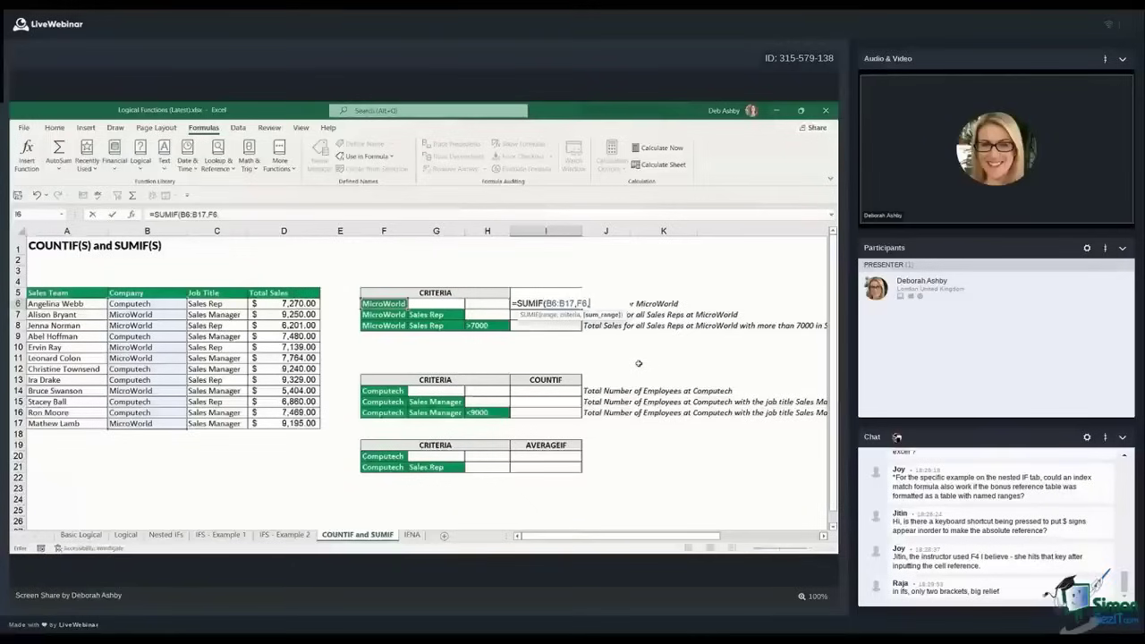
pyautogui.moveTo(295, 304); pyautogui.dragTo(296, 423)
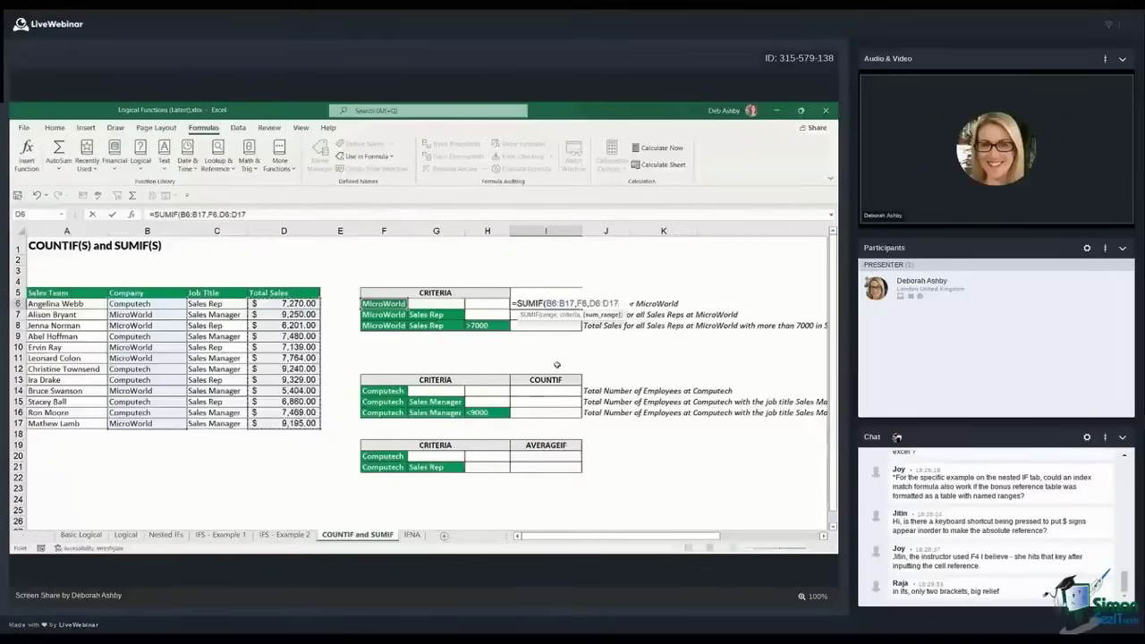
pyautogui.write(')')
pyautogui.press('Return')
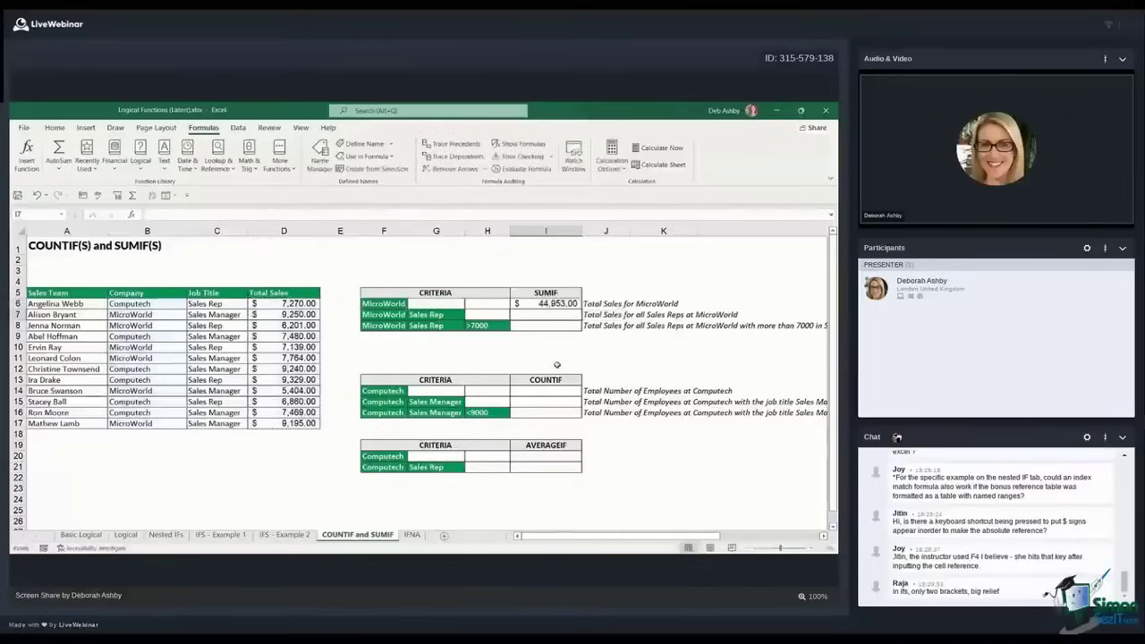
# Cross-check the SUMIF result by selecting the Company to Total Sales cells of every MicroWorld row together
pyautogui.click(530, 304)
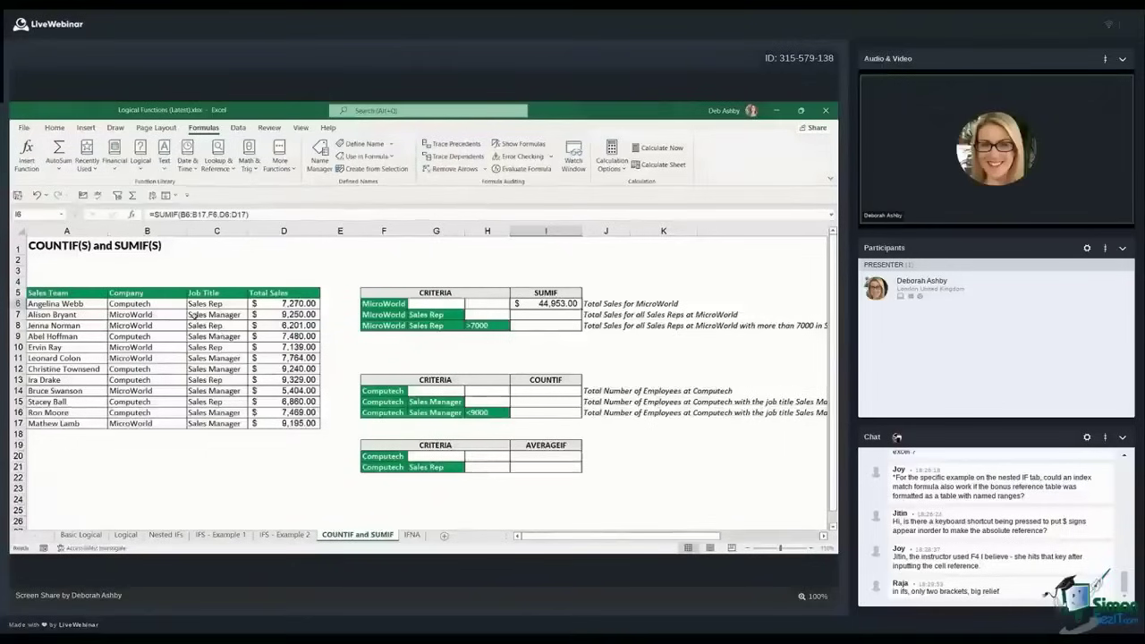
pyautogui.moveTo(117, 315); pyautogui.dragTo(286, 326)
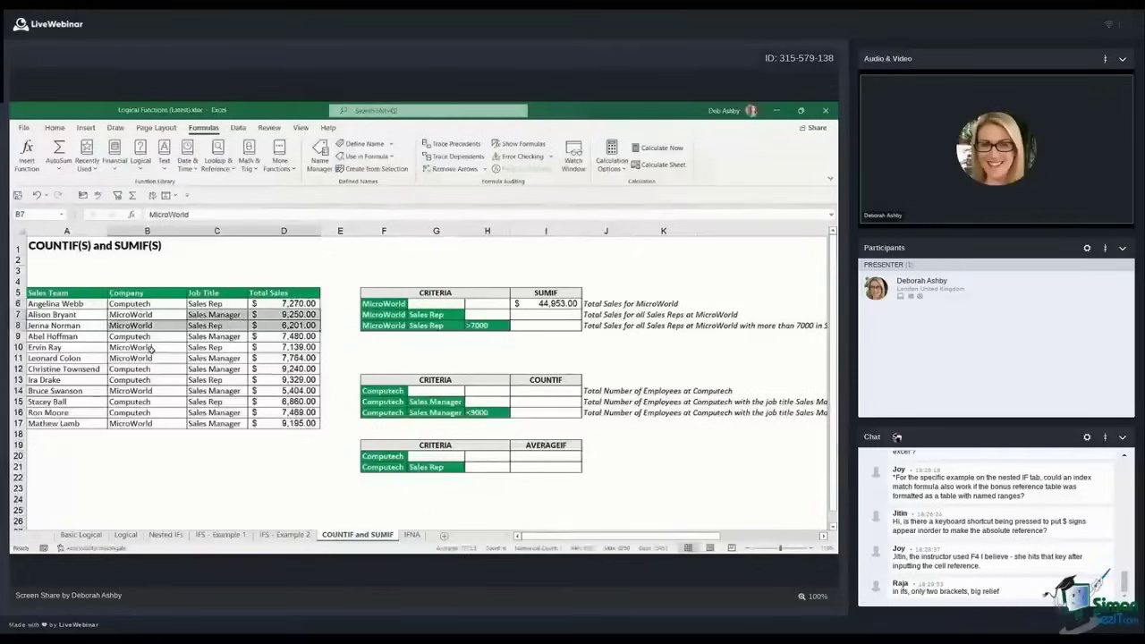
pyautogui.moveTo(129, 348); pyautogui.dragTo(295, 358)
pyautogui.keyDown('ctrl'); pyautogui.click(121, 391); pyautogui.keyUp('ctrl')
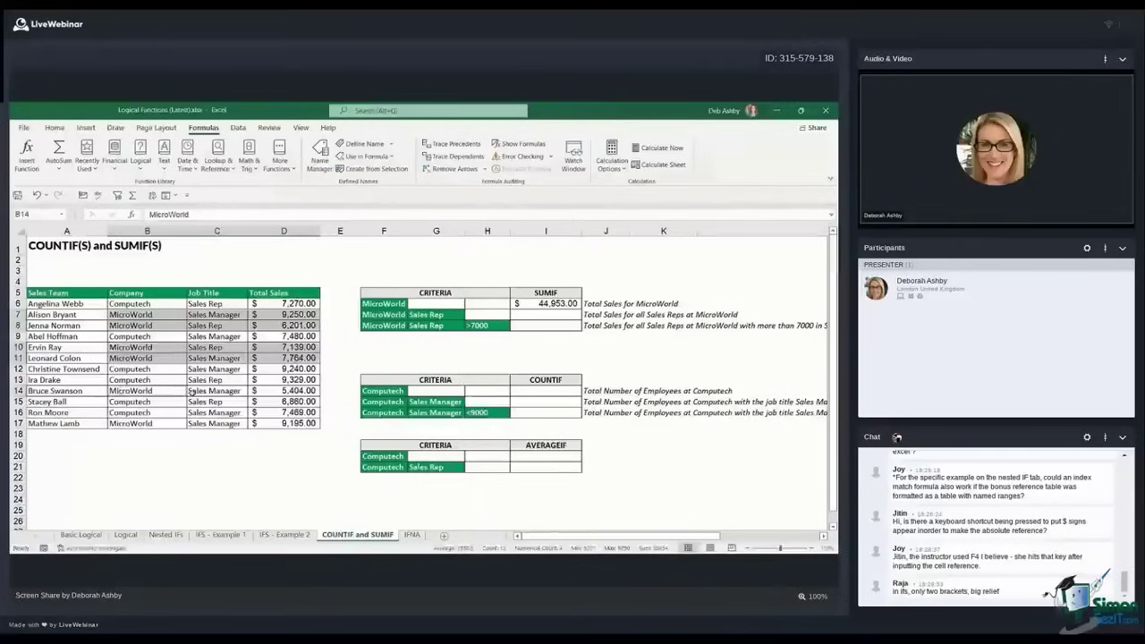
pyautogui.moveTo(190, 391); pyautogui.dragTo(296, 391)
pyautogui.moveTo(130, 424); pyautogui.dragTo(295, 423)
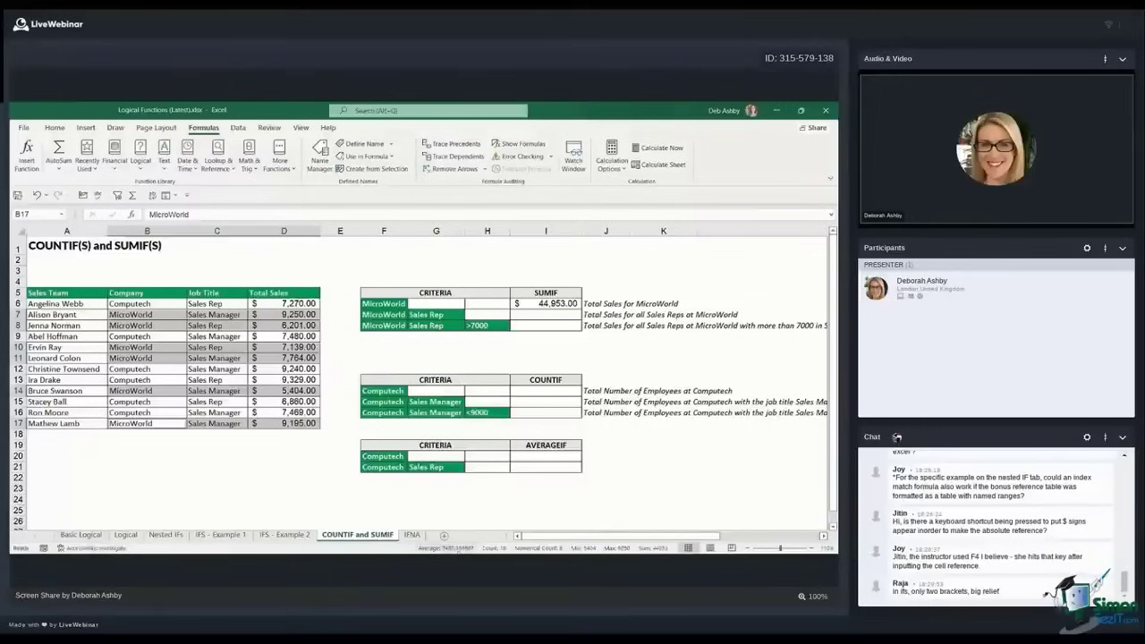
# Look over the calculations that the status bar can show, then clear the selection of the MicroWorld rows
pyautogui.rightClick(304, 549)
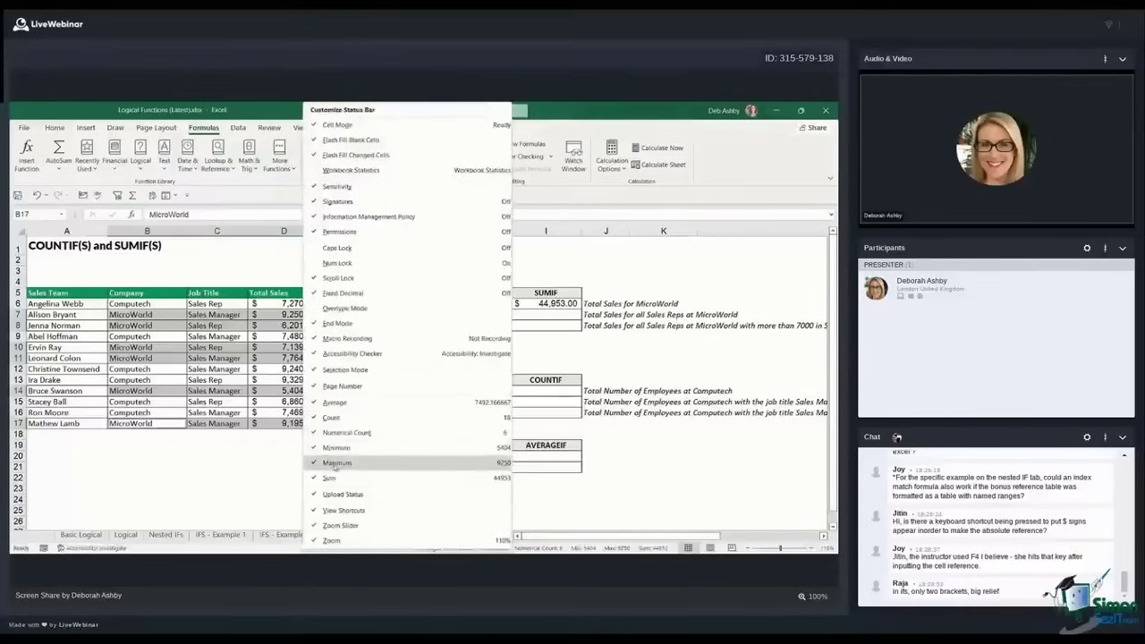
pyautogui.click(259, 486)
pyautogui.click(638, 360)
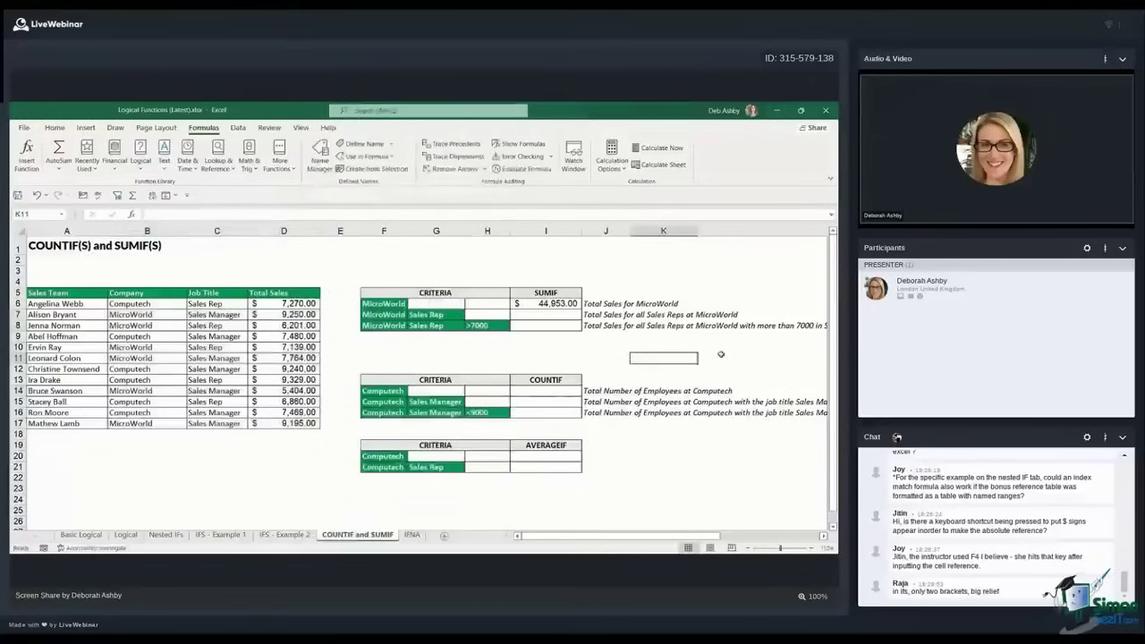
# Examine the SUMIF formula in I6, its single criterion in F6 and the pair of criteria in F7:G7
pyautogui.click(551, 304)
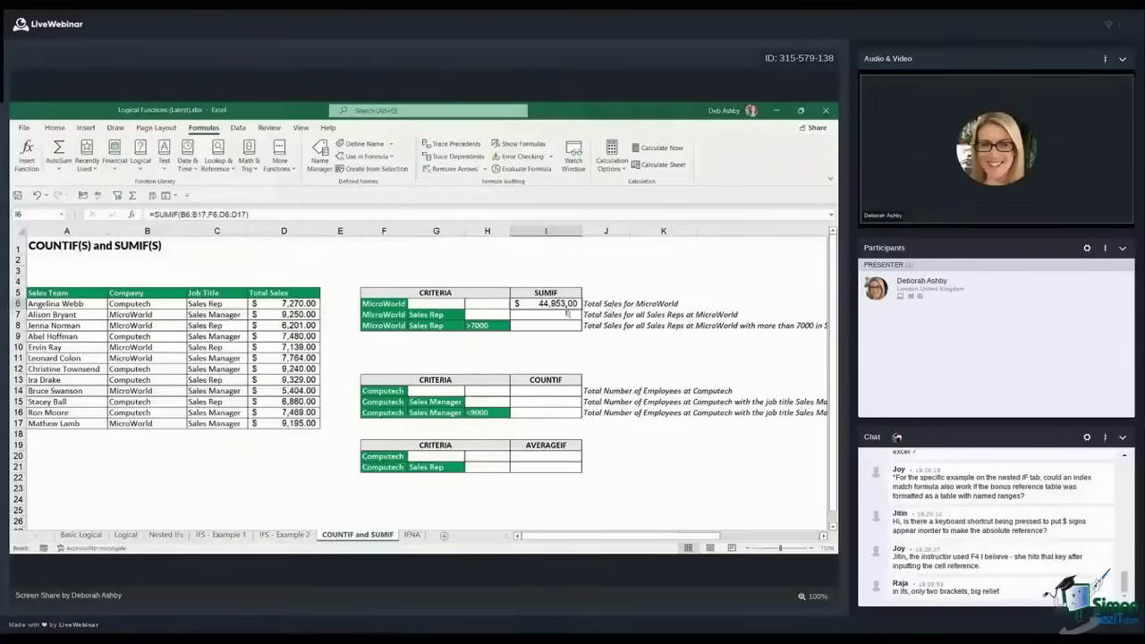
pyautogui.click(386, 306)
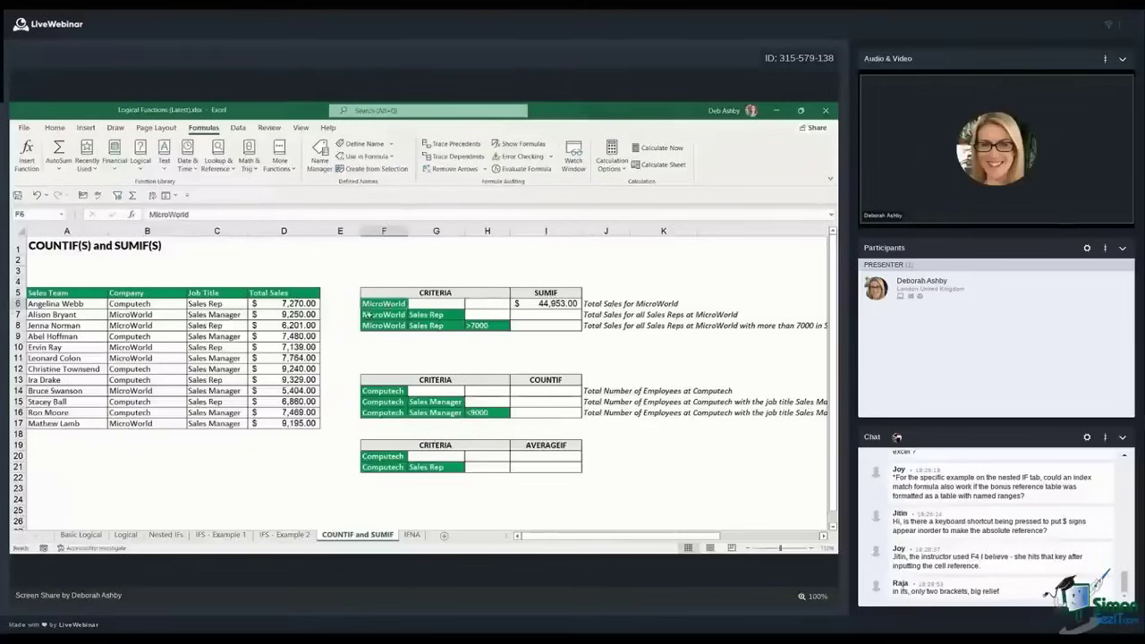
pyautogui.click(408, 315)
pyautogui.moveTo(408, 315); pyautogui.dragTo(429, 315)
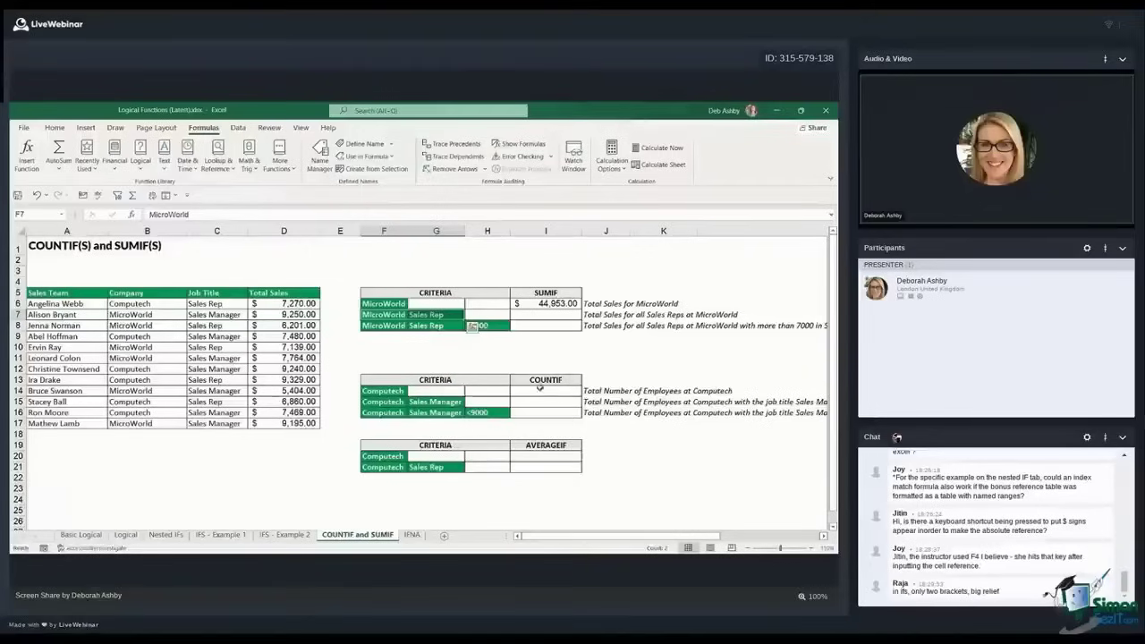
# In I14, count the Computech employees with the formula =COUNTIF(B6:B17,F14) and review the entered formula
pyautogui.click(540, 392)
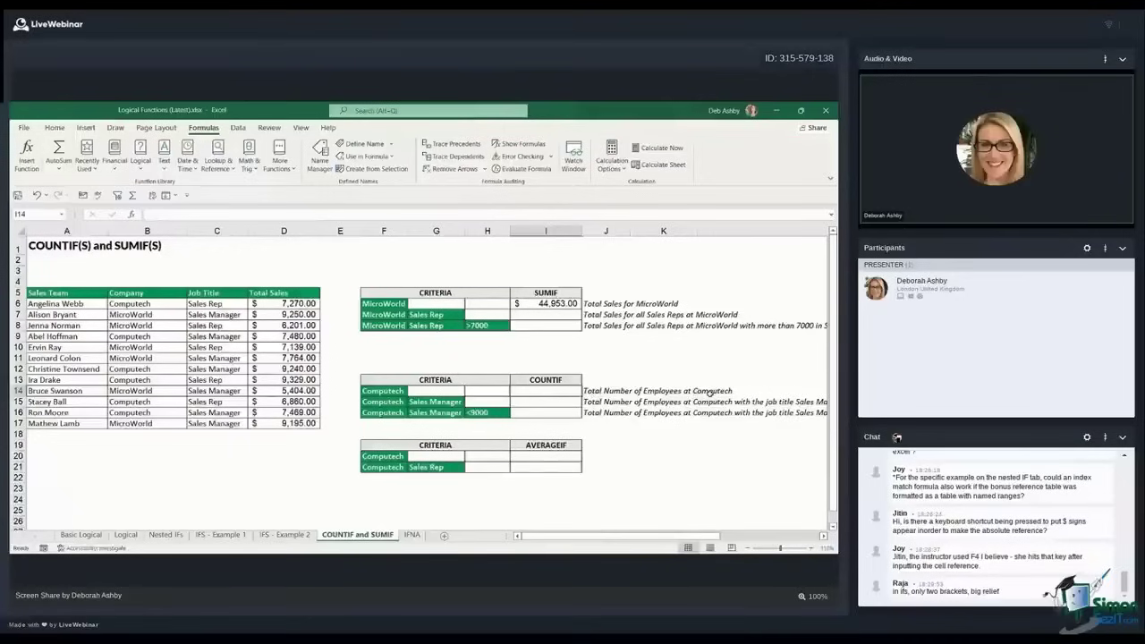
pyautogui.click(380, 391)
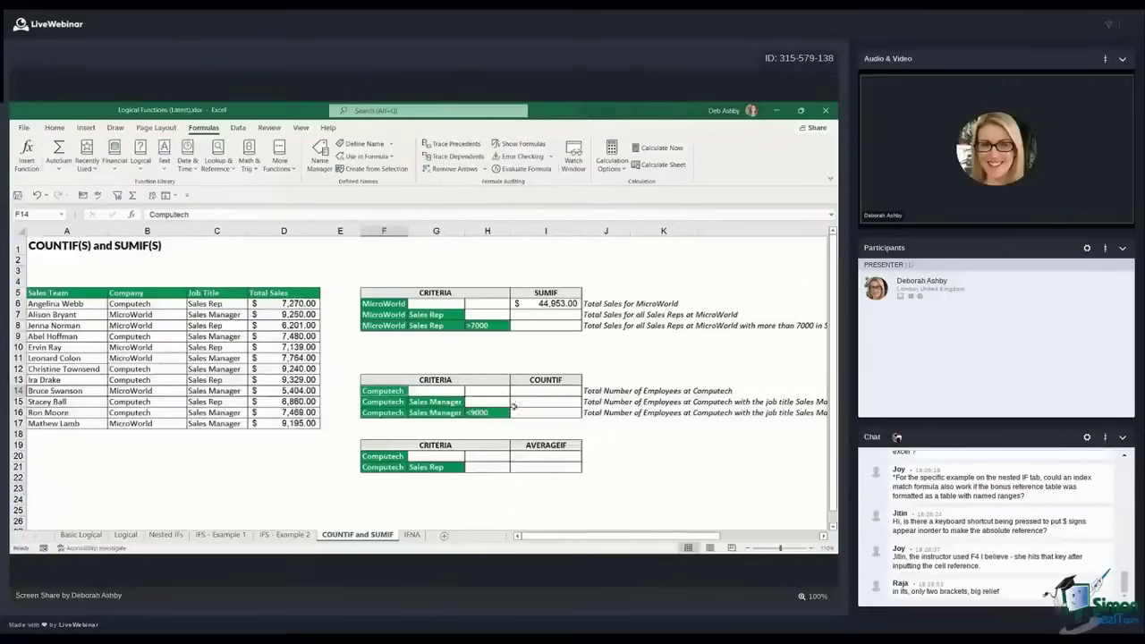
pyautogui.click(539, 393)
pyautogui.write('=')
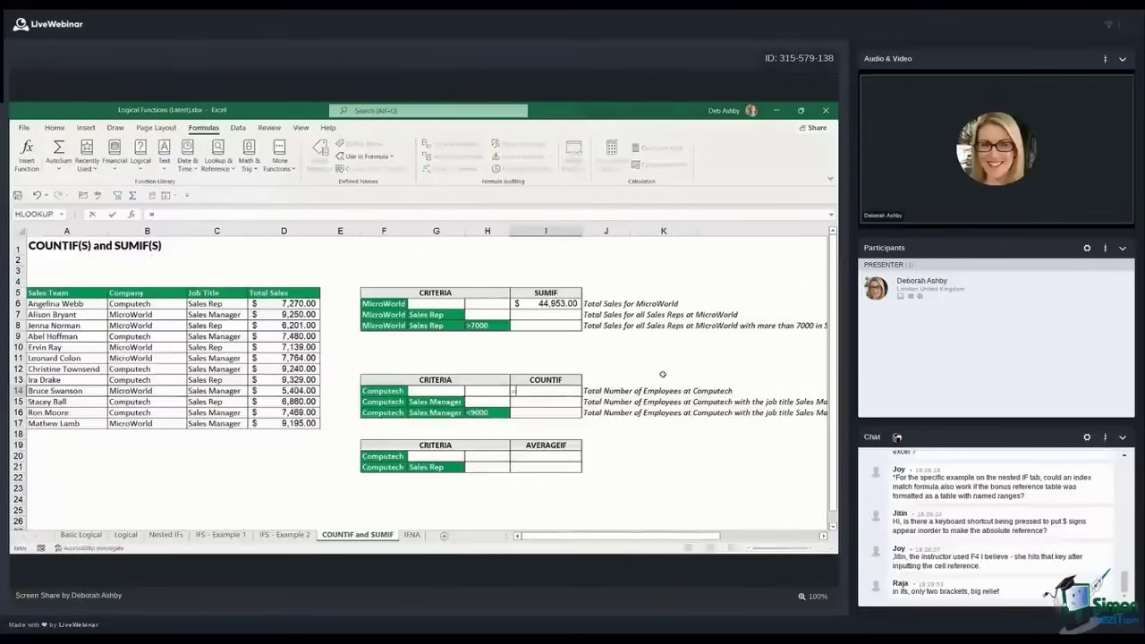
pyautogui.write('COU')
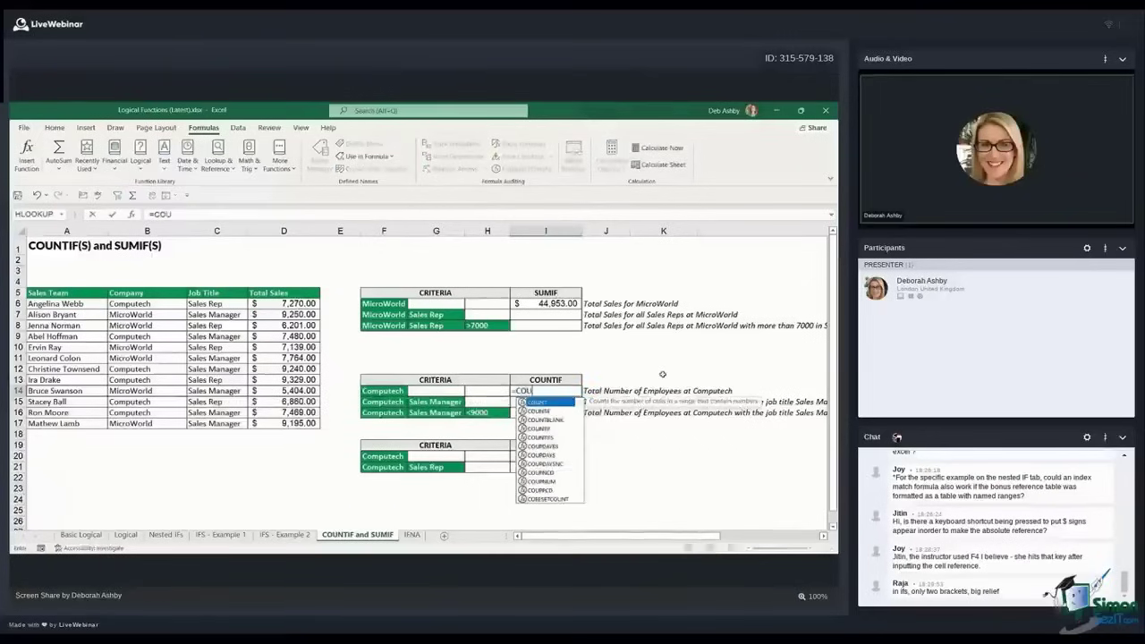
pyautogui.write('NTIF')
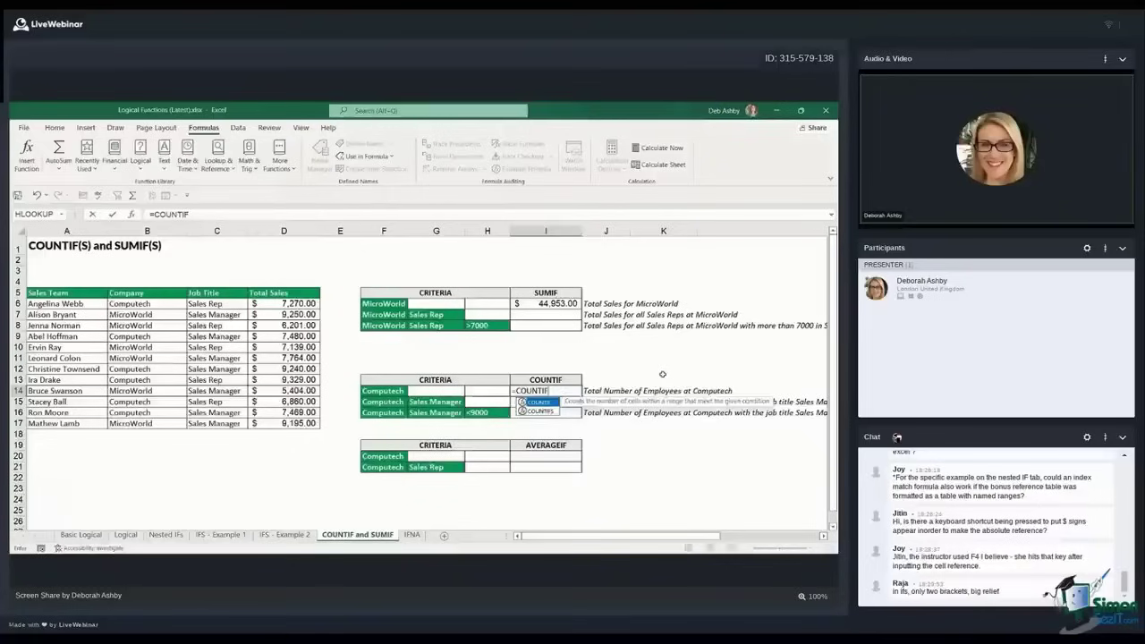
pyautogui.write('(')
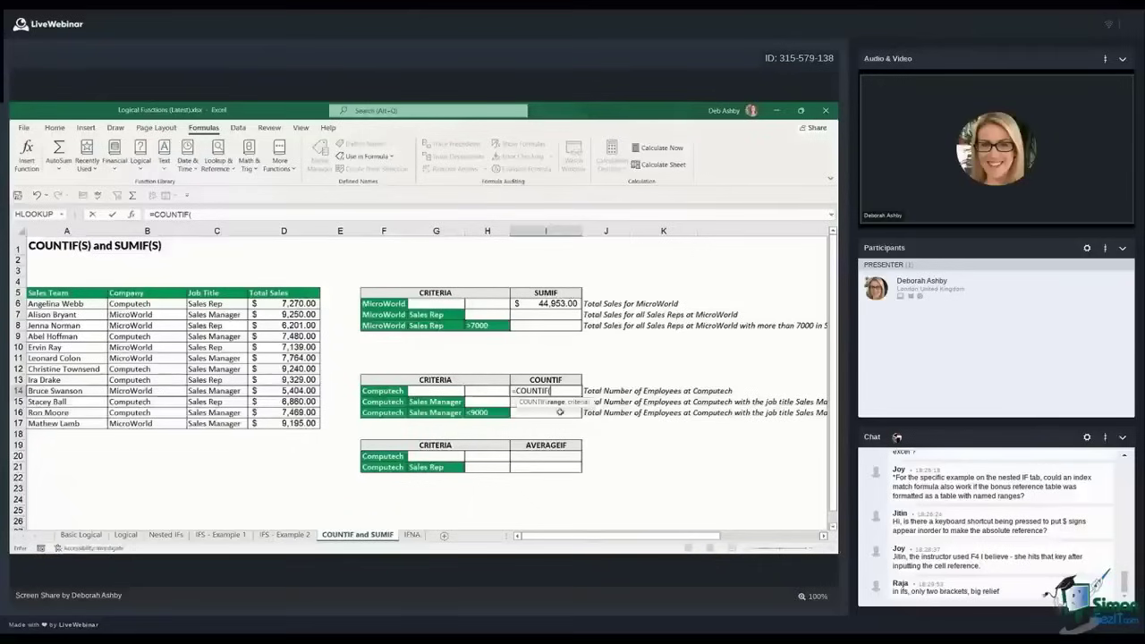
pyautogui.moveTo(164, 302); pyautogui.dragTo(168, 419)
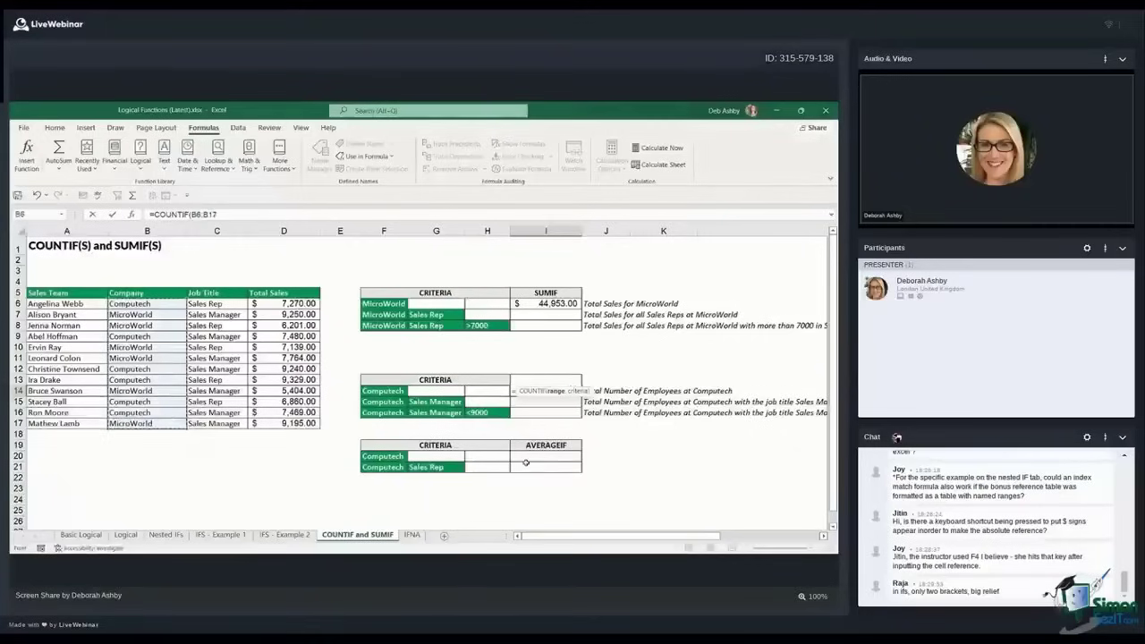
pyautogui.write(',')
pyautogui.press('Left')
pyautogui.press('Left')
pyautogui.press('Left')
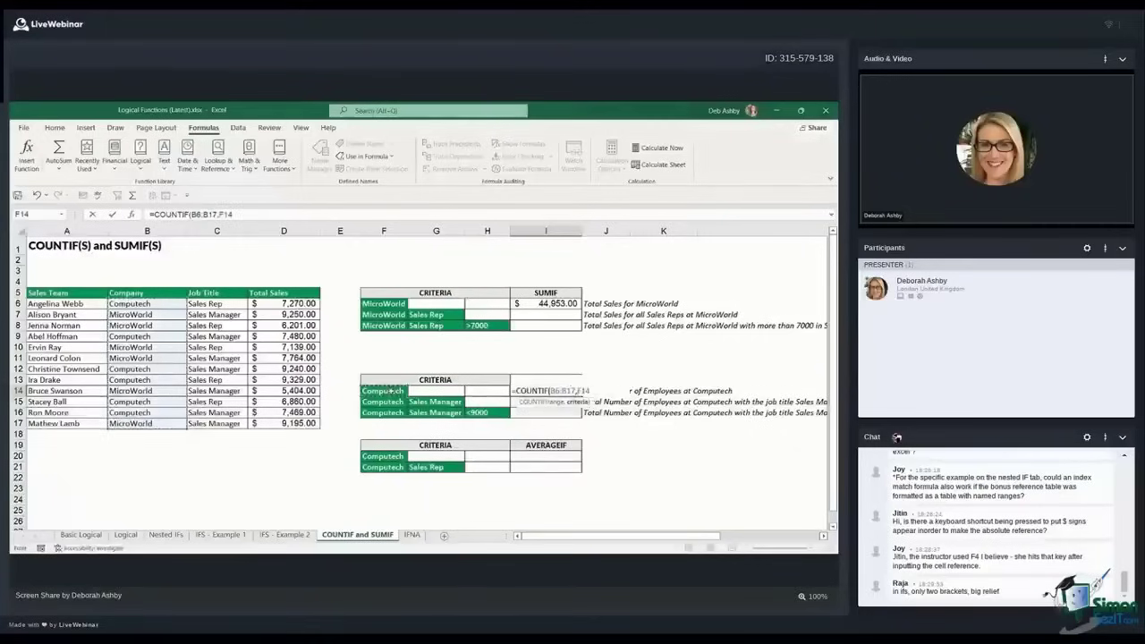
pyautogui.write(')')
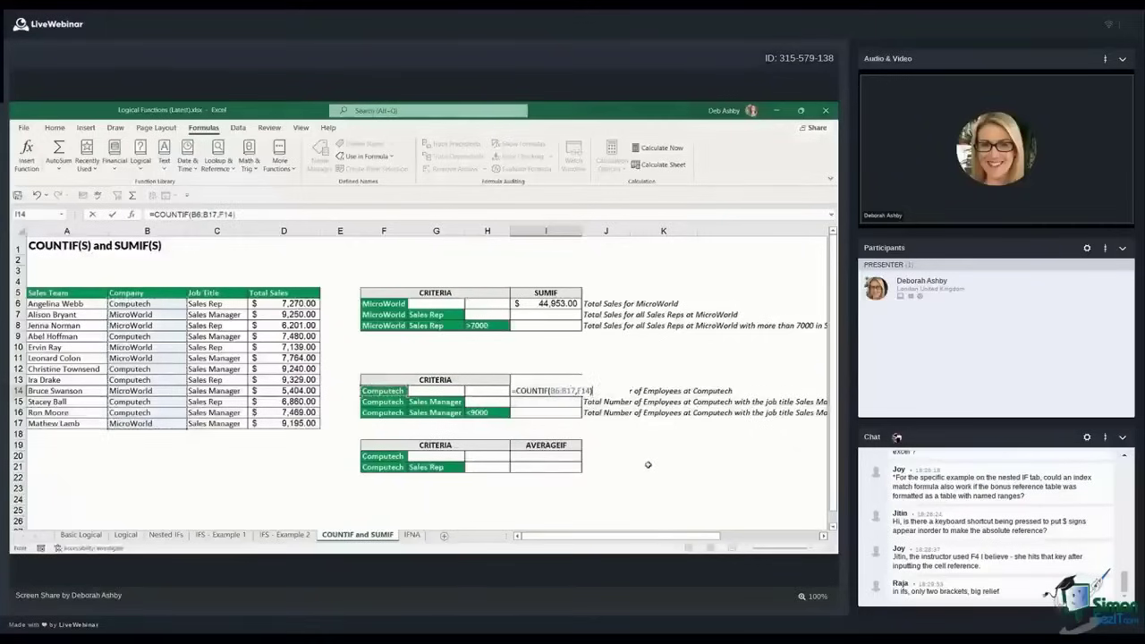
pyautogui.press('Return')
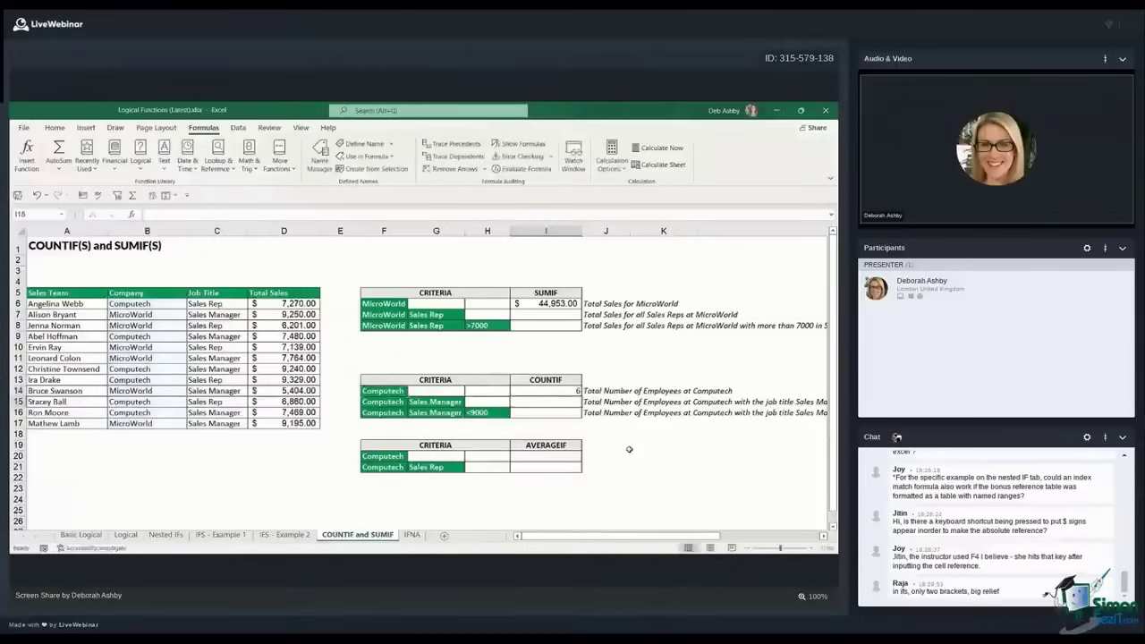
pyautogui.click(553, 392)
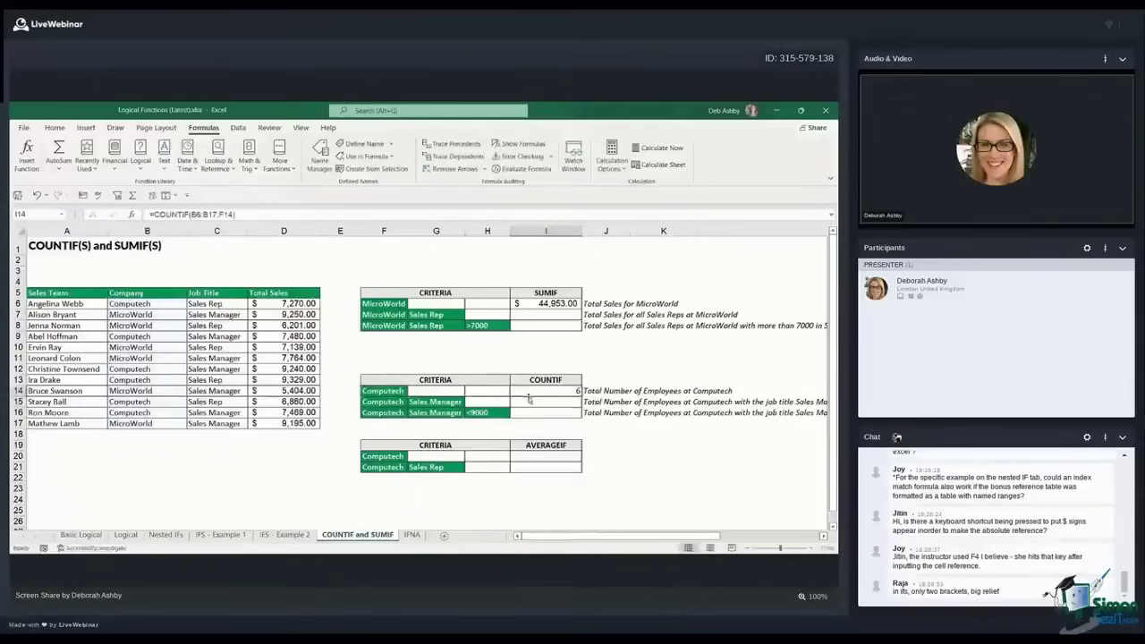
# In I20, average the Computech sales with the formula =AVERAGEIF(B6:B17,F20,D6:D17)
pyautogui.click(537, 457)
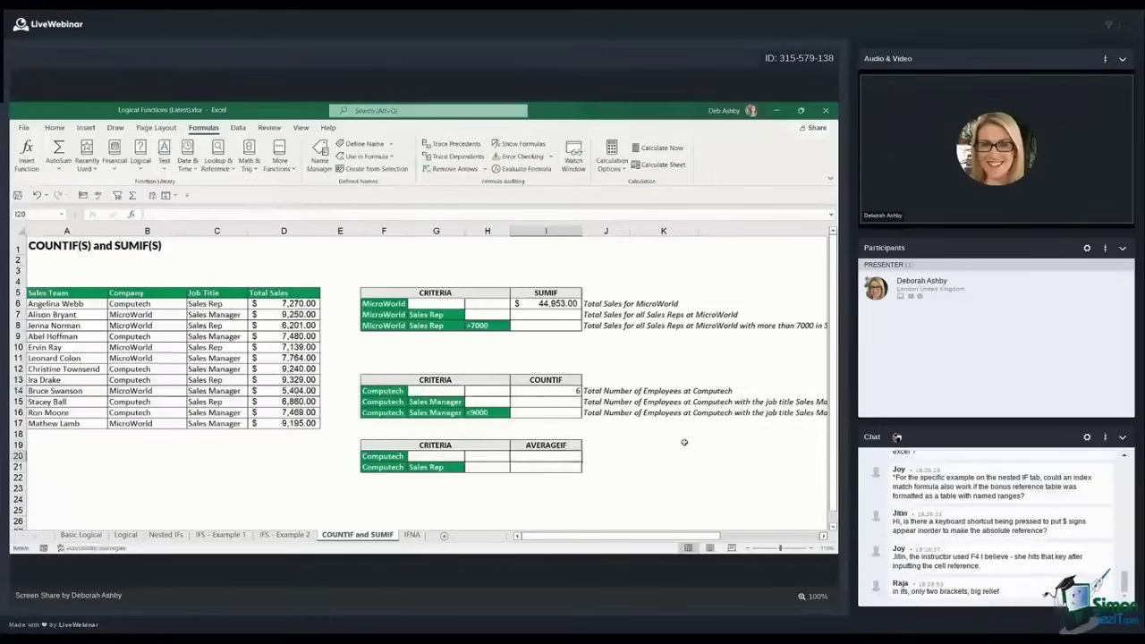
pyautogui.write('=AVER')
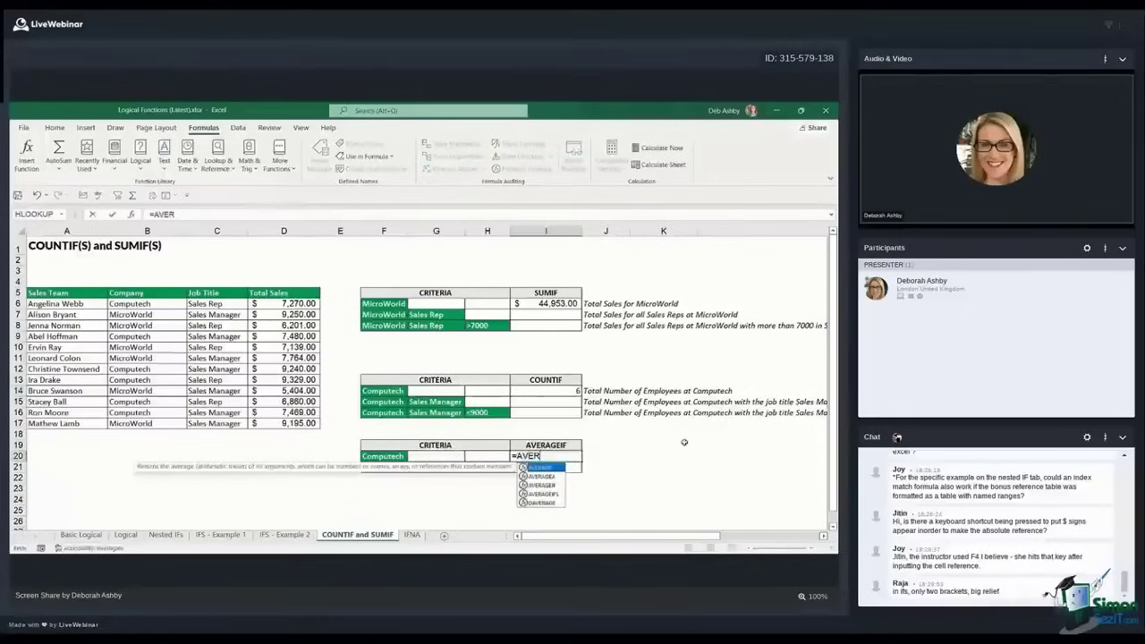
pyautogui.write('AGE')
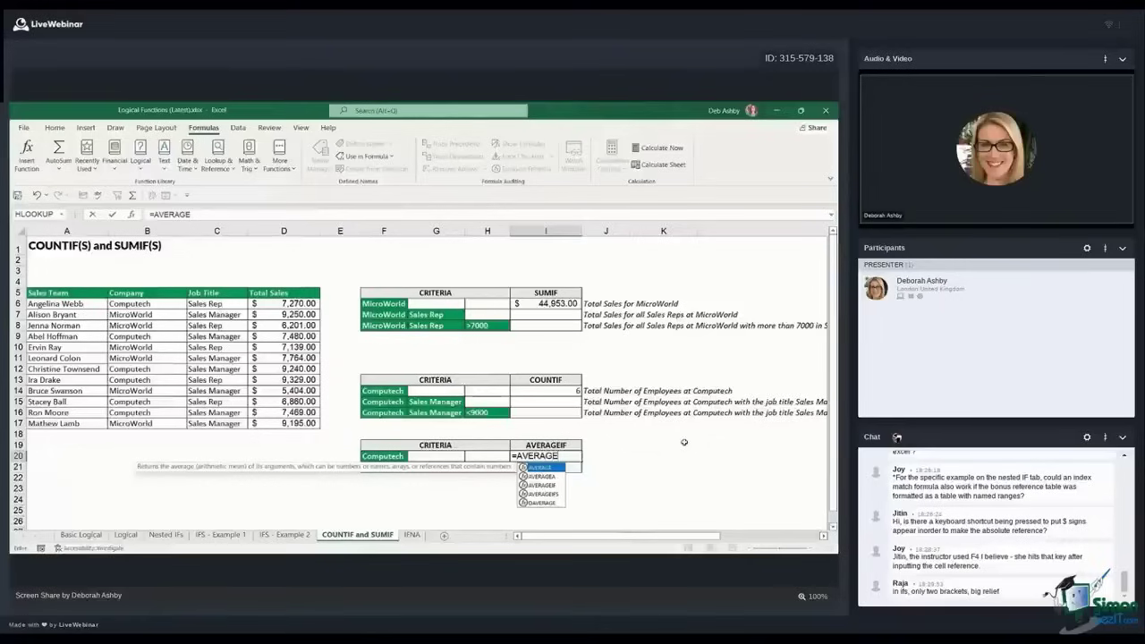
pyautogui.press('Down')
pyautogui.press('Down')
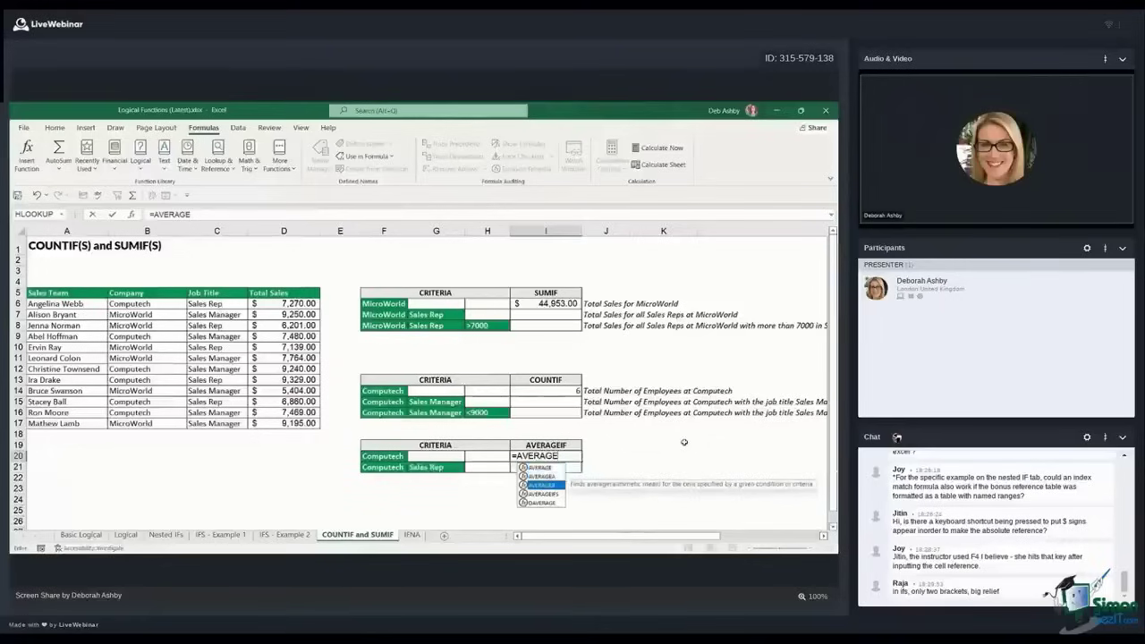
pyautogui.press('Tab')
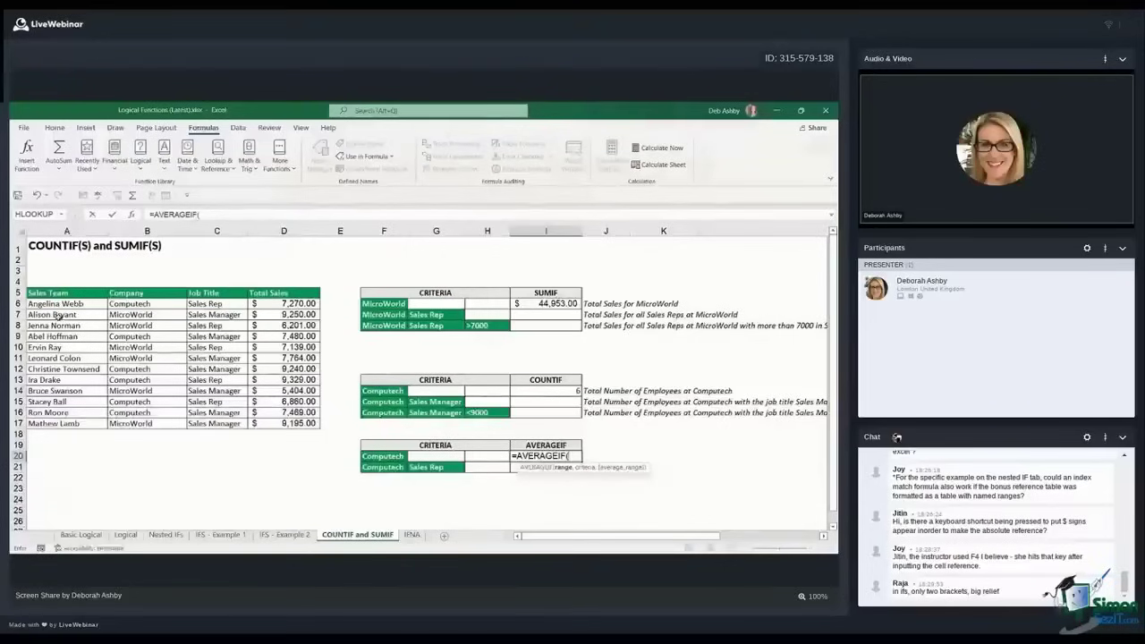
pyautogui.moveTo(162, 307); pyautogui.dragTo(162, 424)
pyautogui.write(',')
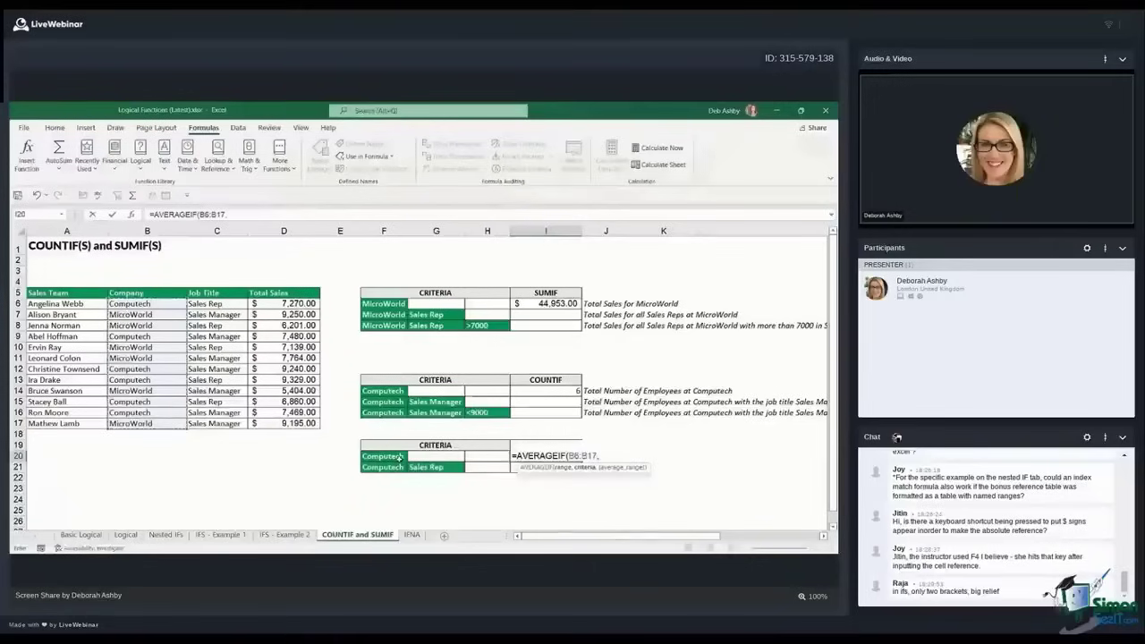
pyautogui.click(400, 457)
pyautogui.write(',')
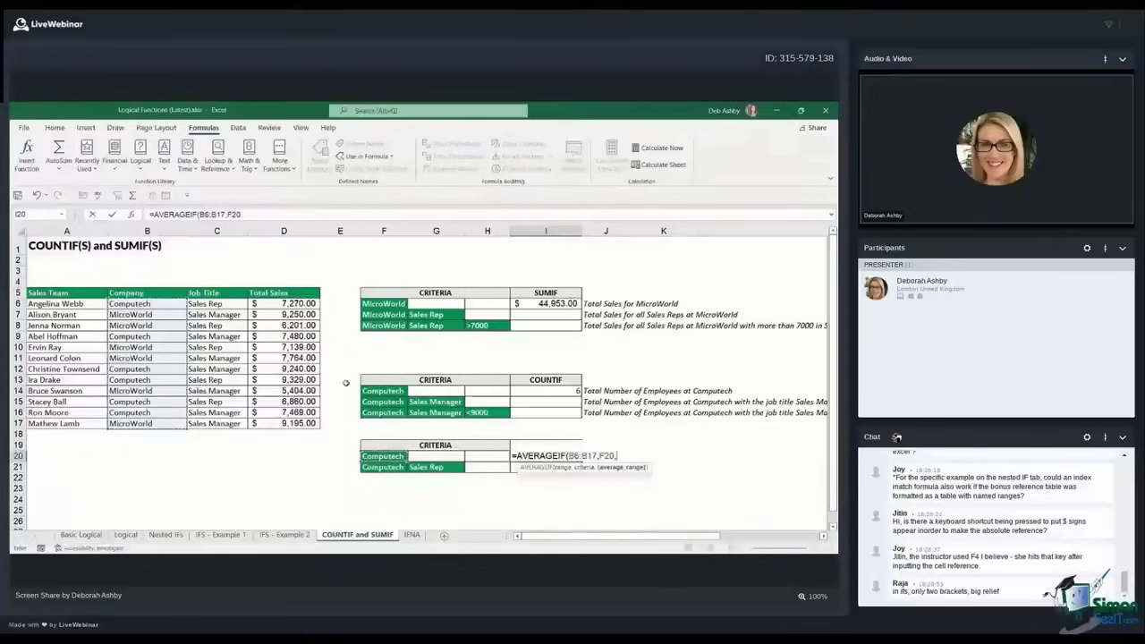
pyautogui.moveTo(295, 303); pyautogui.dragTo(293, 425)
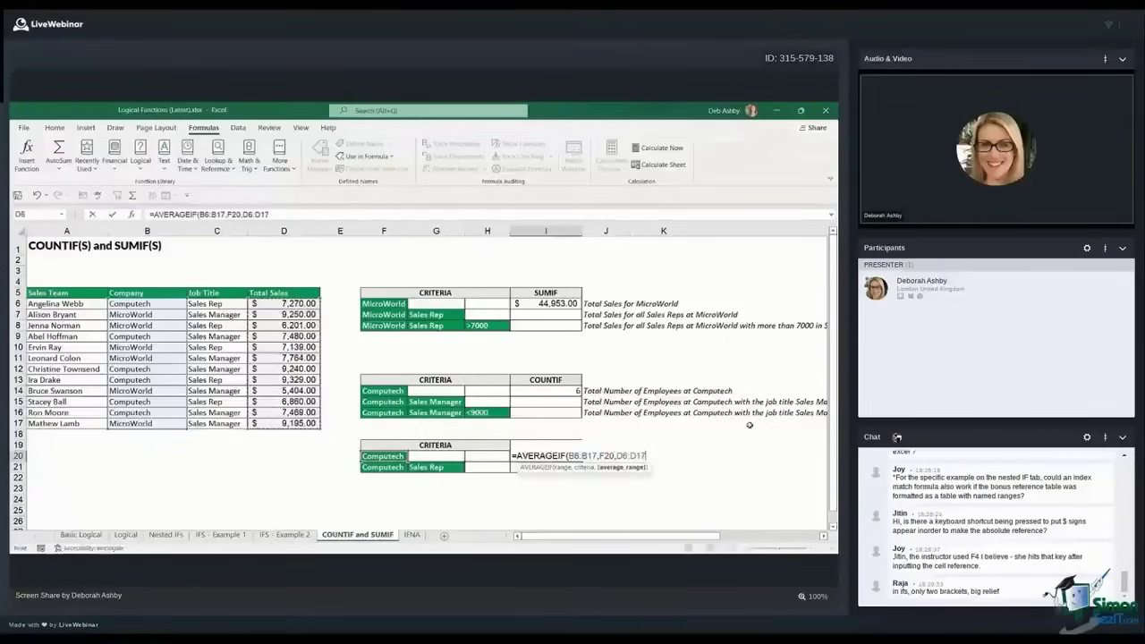
pyautogui.write(')')
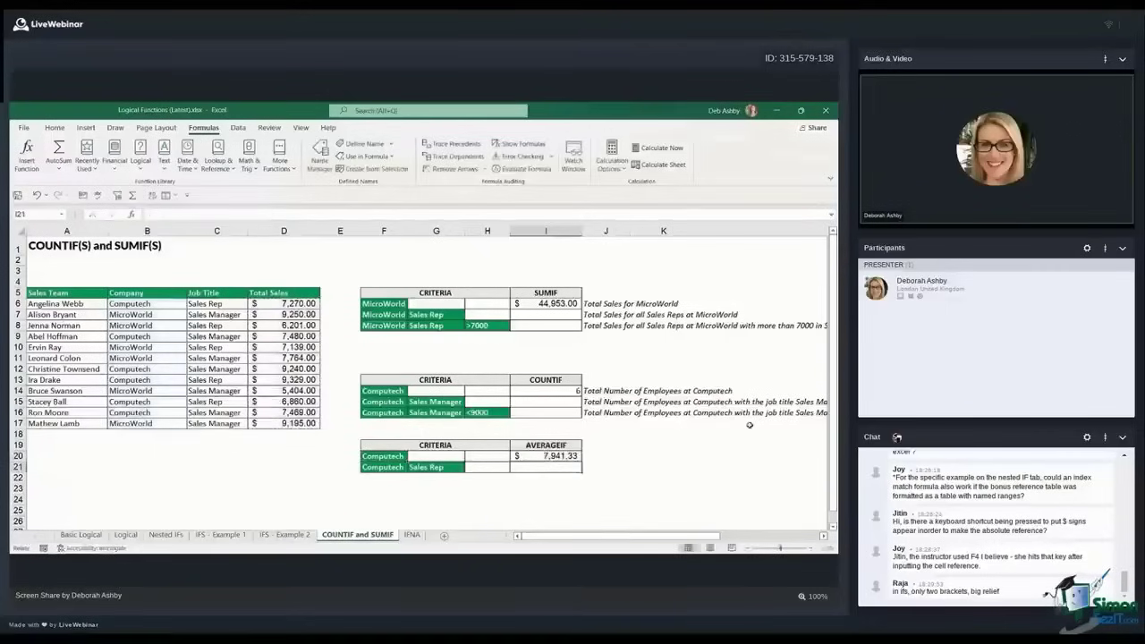
pyautogui.click(691, 443)
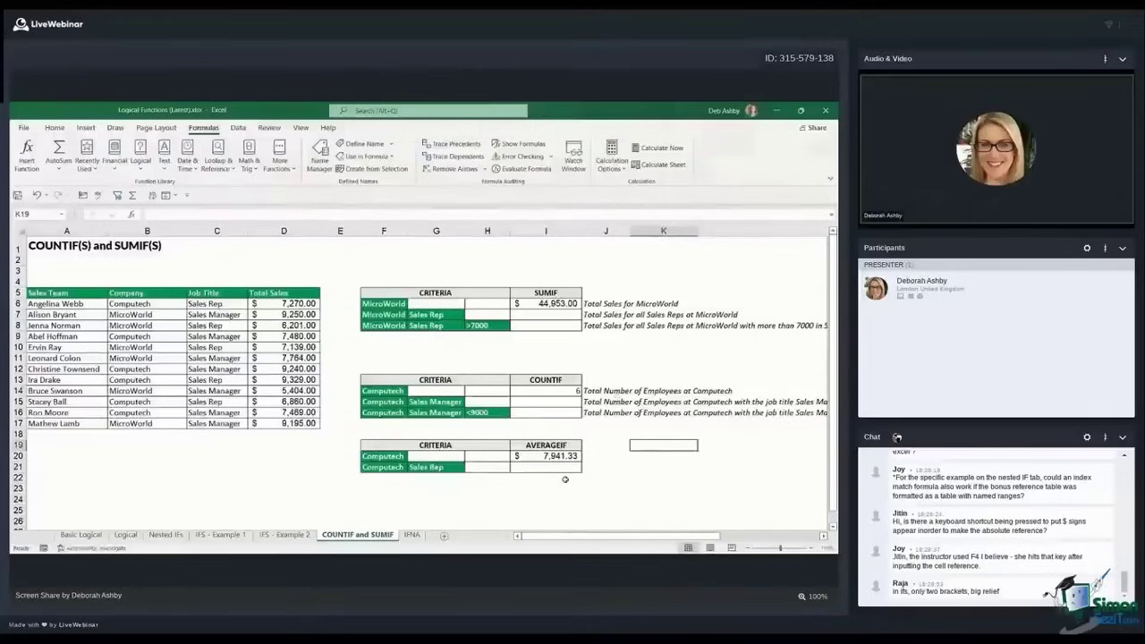
pyautogui.click(658, 380)
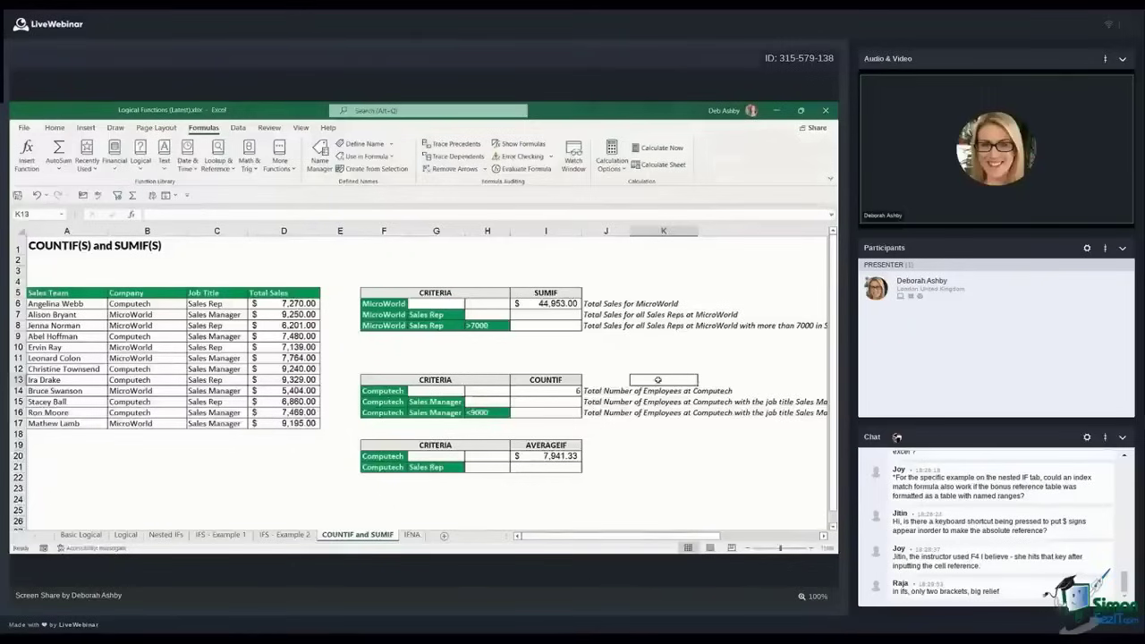
# Check the criteria in F7:G7, and start a SUMIFS formula in I7 with D6:D17 as the sum range
pyautogui.click(550, 318)
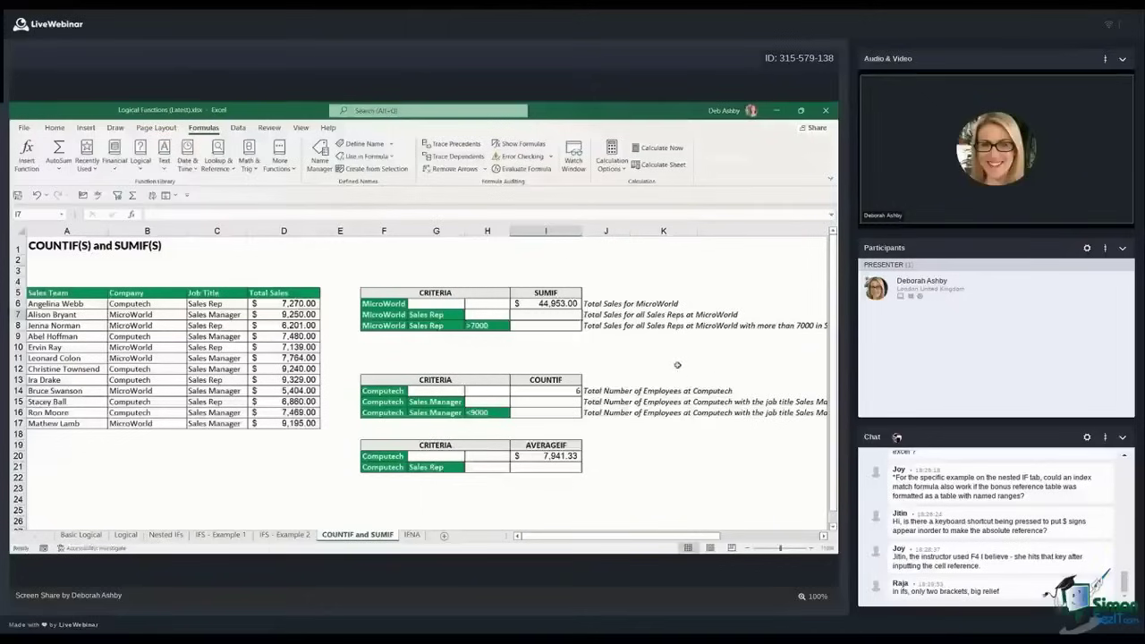
pyautogui.moveTo(390, 314); pyautogui.dragTo(443, 315)
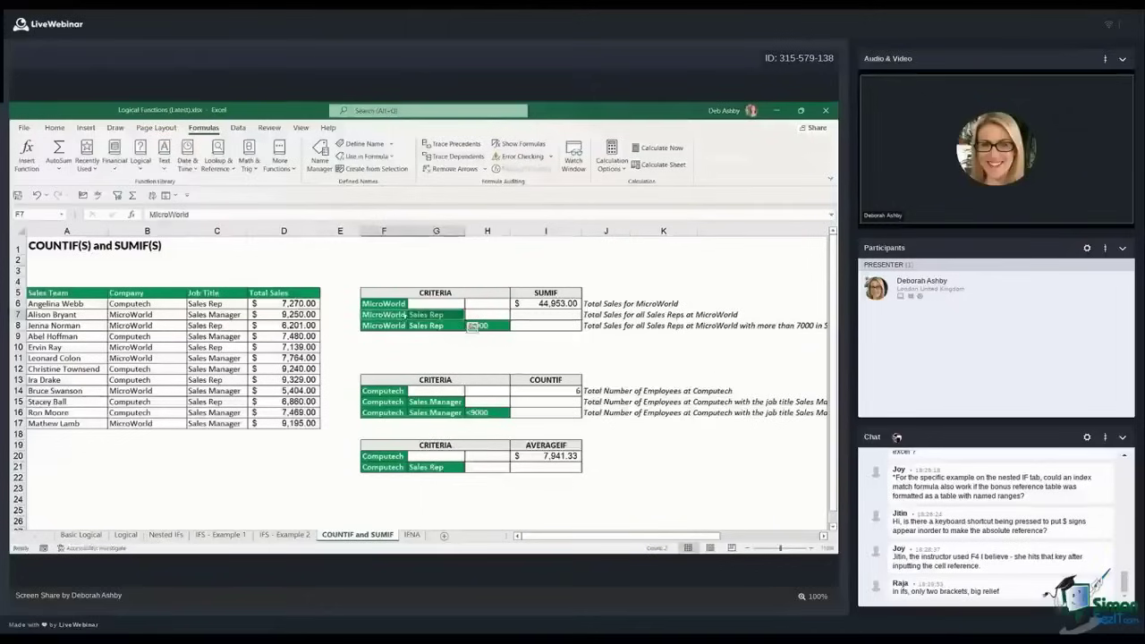
pyautogui.click(544, 316)
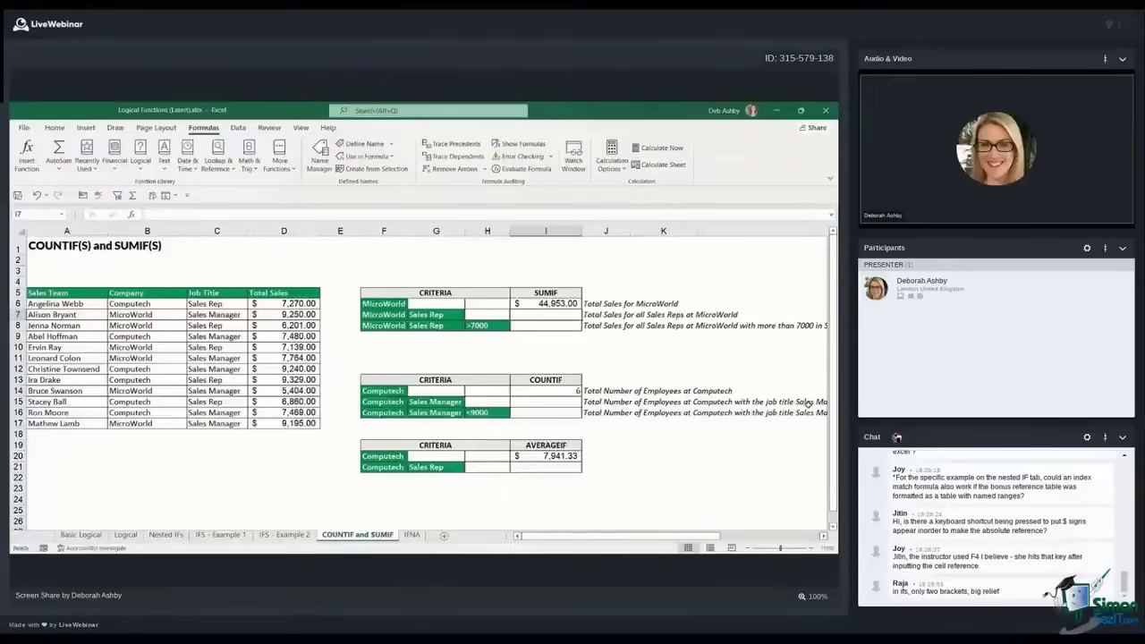
pyautogui.write('=')
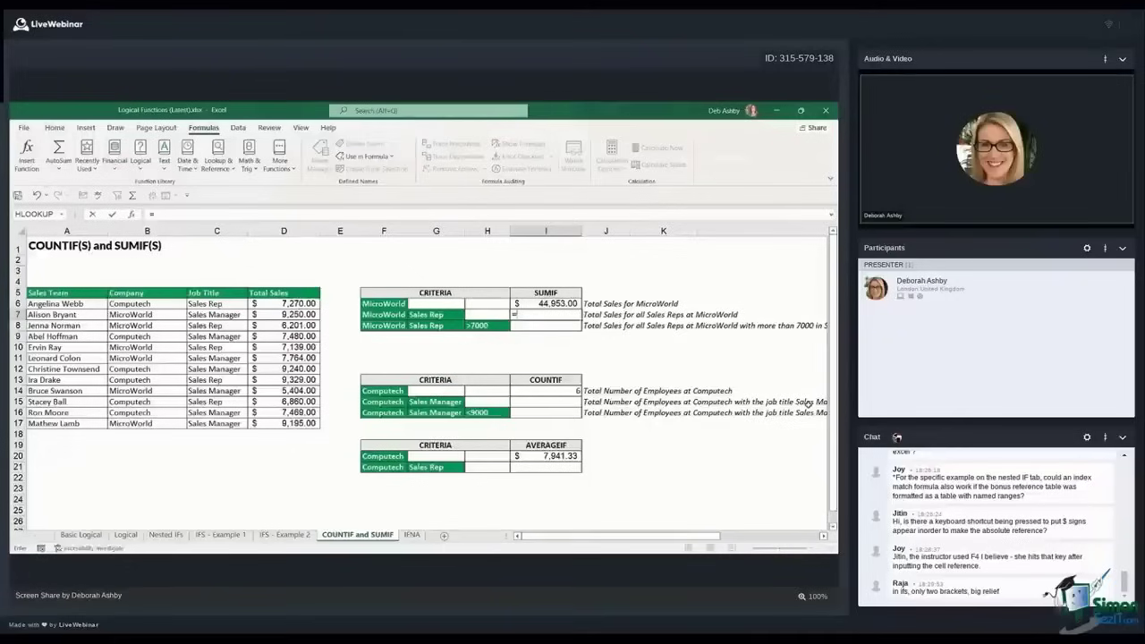
pyautogui.write('SU')
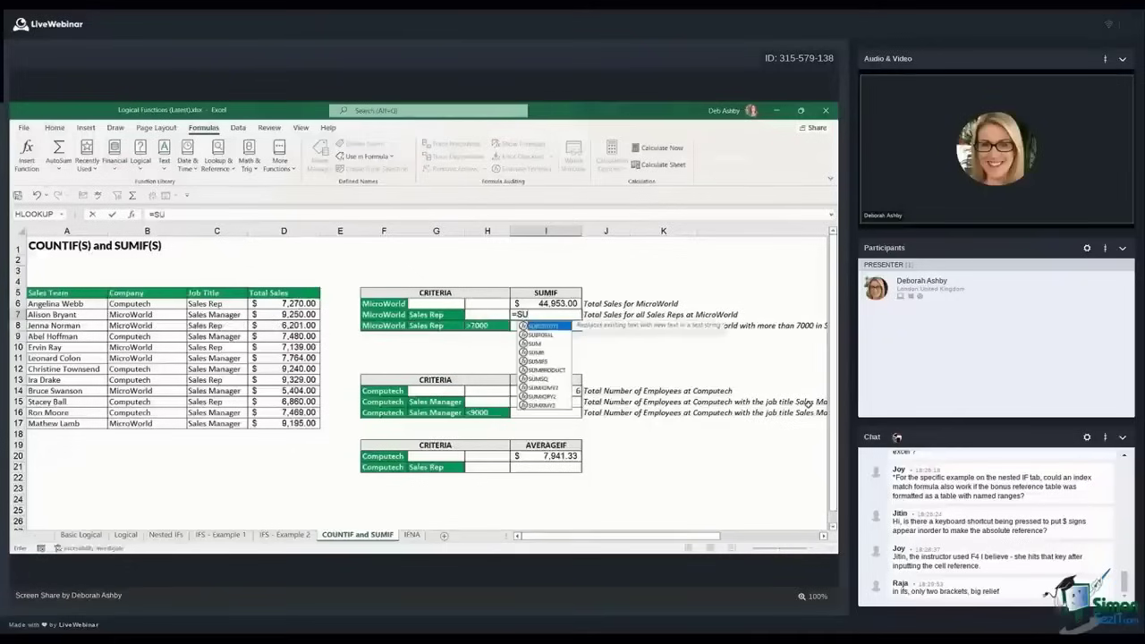
pyautogui.write('MIFS')
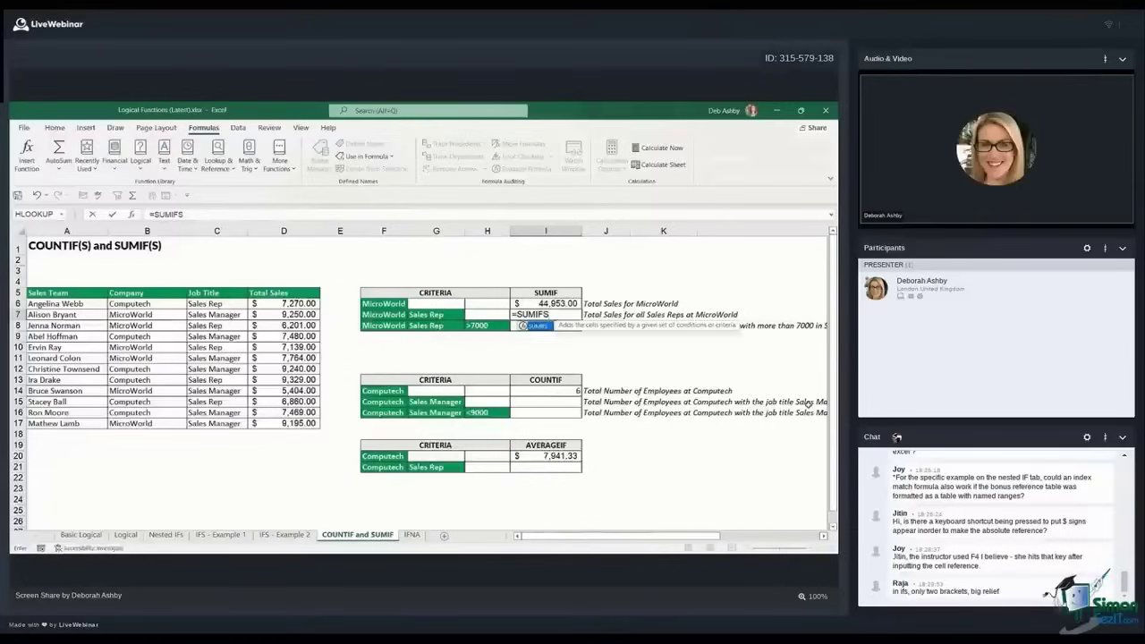
pyautogui.write('(')
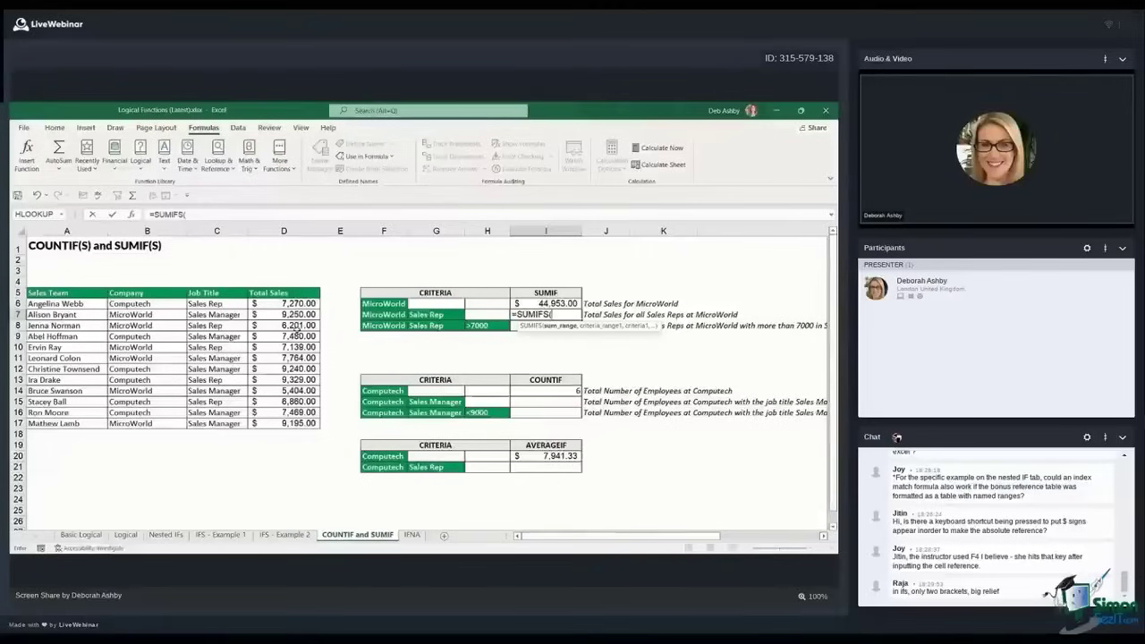
pyautogui.moveTo(285, 304); pyautogui.dragTo(285, 424)
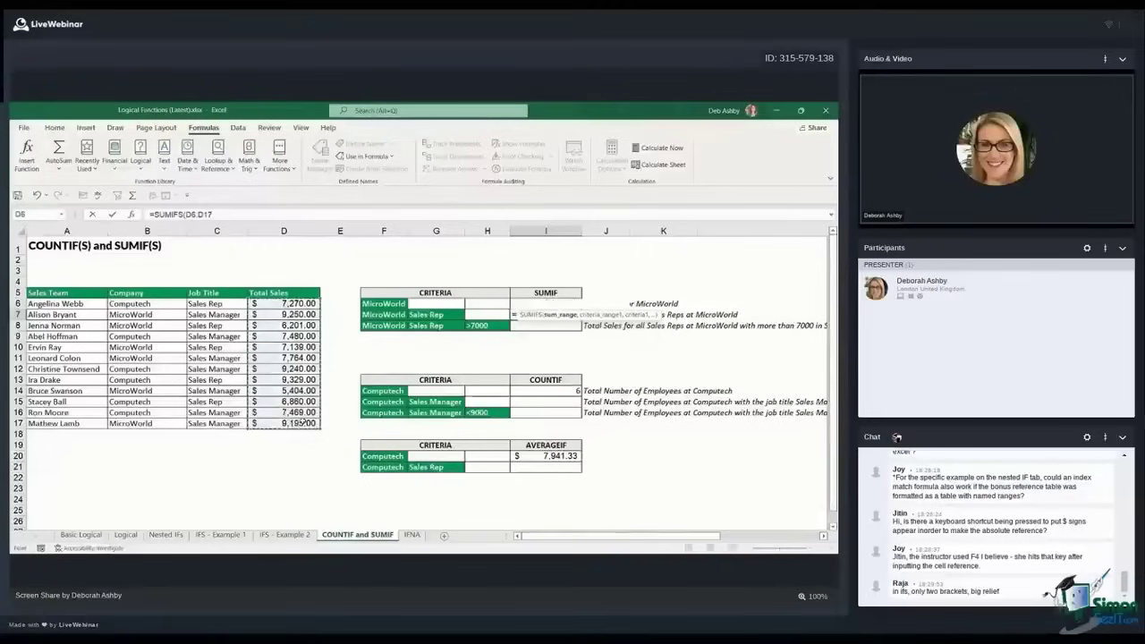
pyautogui.write(',')
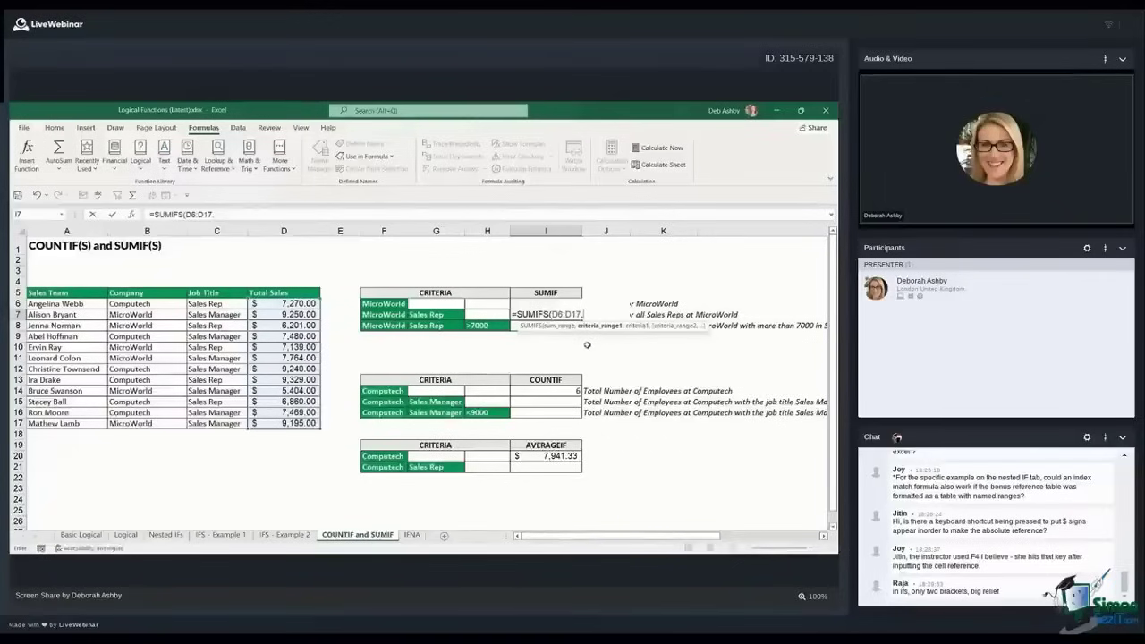
# Complete the SUMIFS formula in I7 with company range B6:B17 matched to F7 and job title range C6:C17 matched to G7
pyautogui.moveTo(175, 307); pyautogui.dragTo(179, 423)
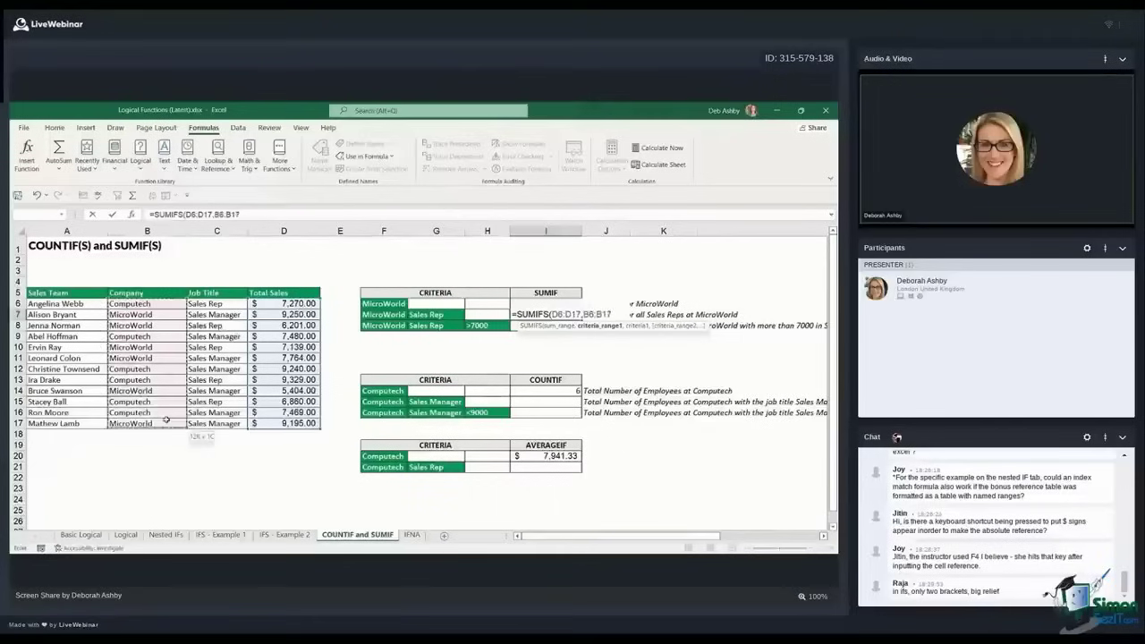
pyautogui.write(',')
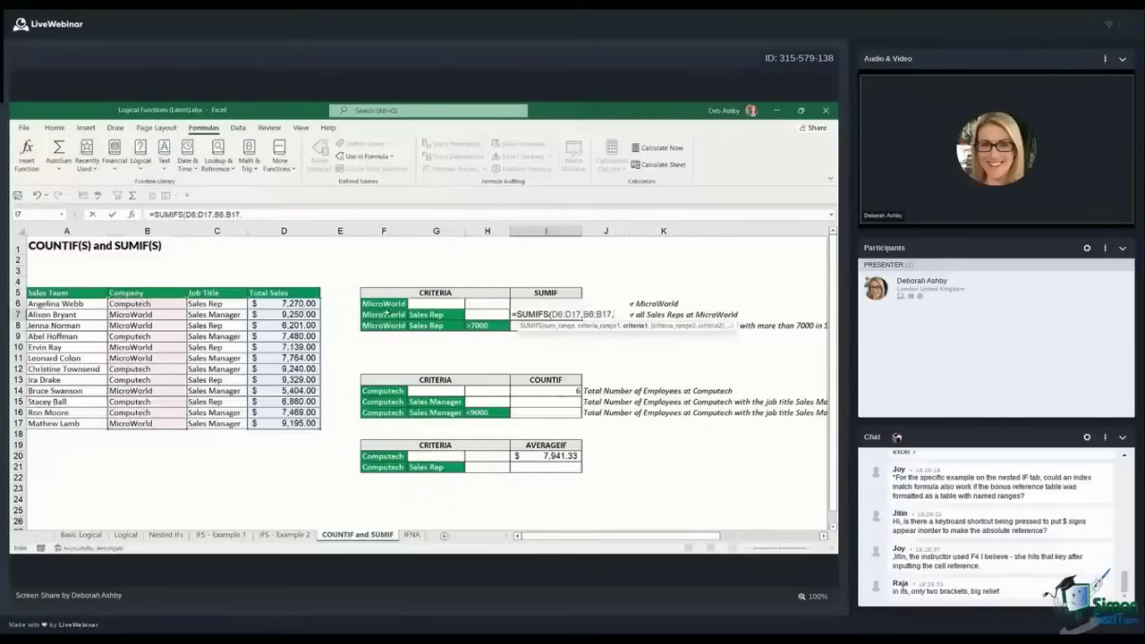
pyautogui.click(400, 314)
pyautogui.write(',')
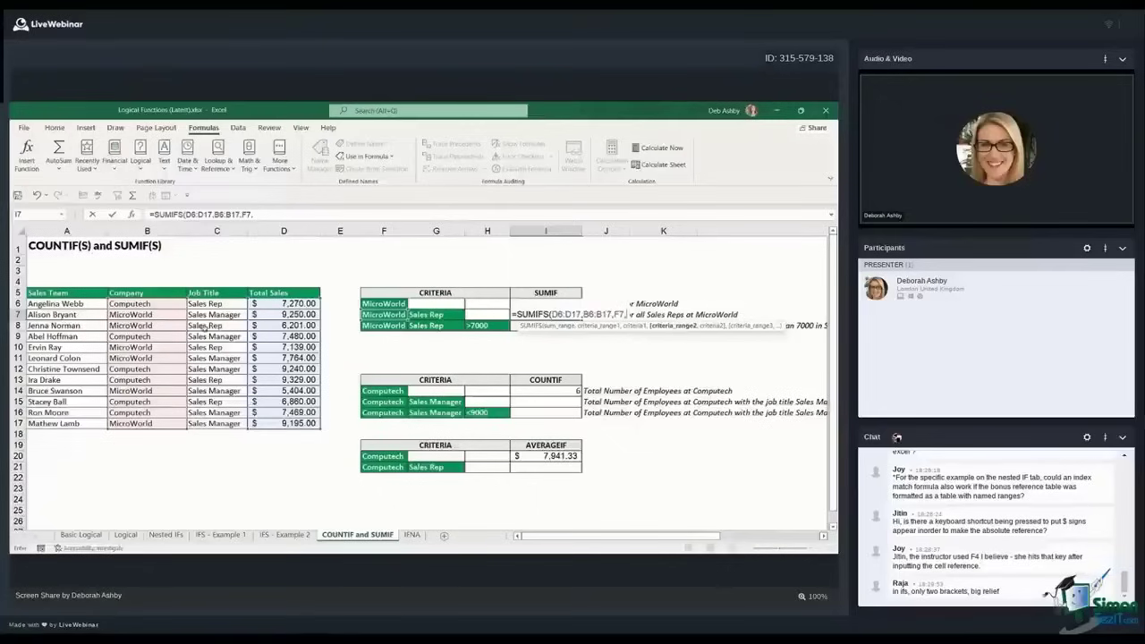
pyautogui.moveTo(211, 303); pyautogui.dragTo(218, 421)
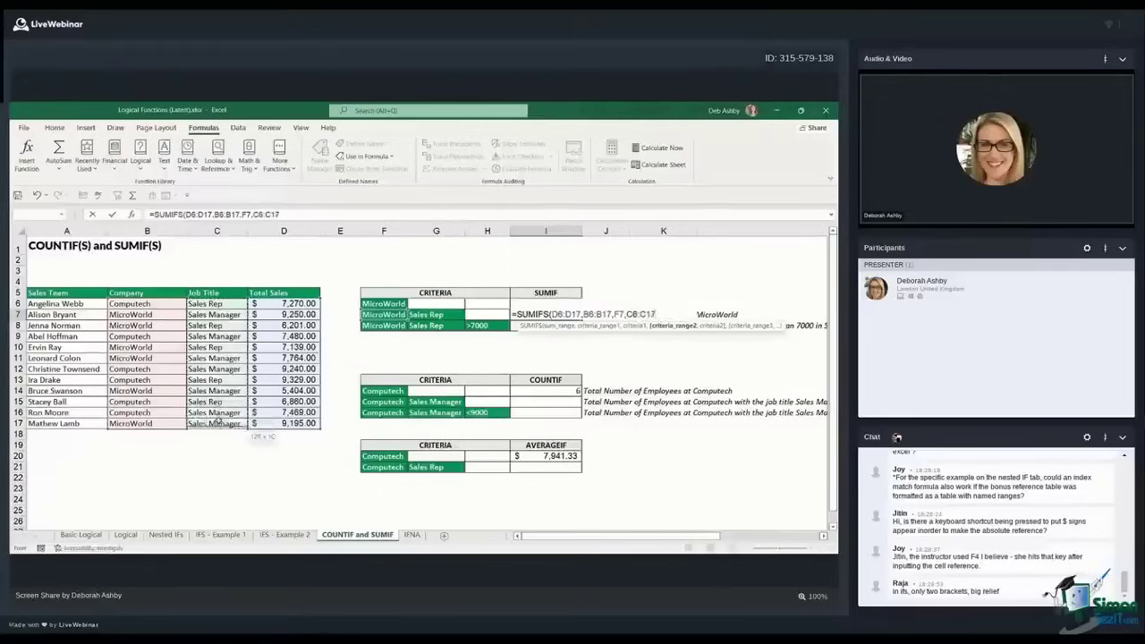
pyautogui.write(',')
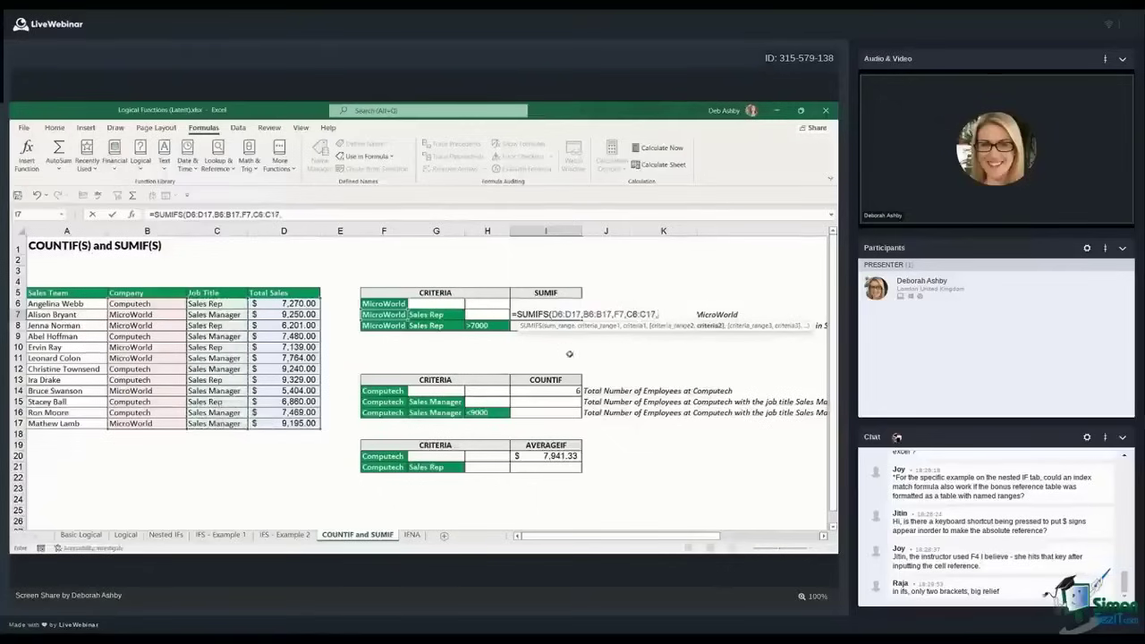
pyautogui.click(436, 317)
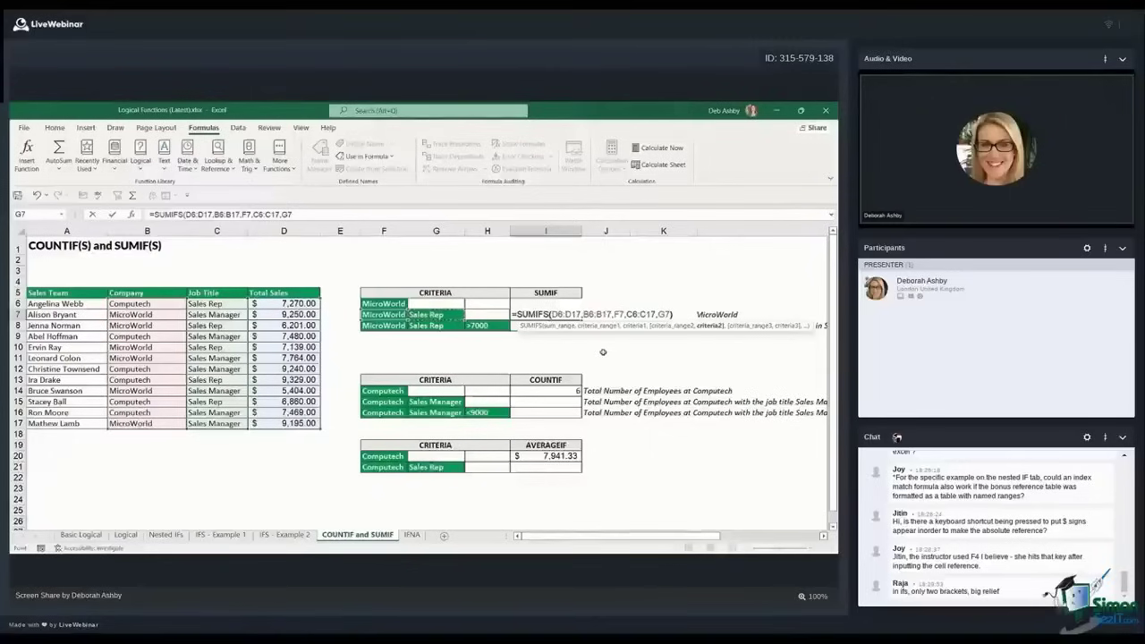
pyautogui.write(')')
pyautogui.press('Return')
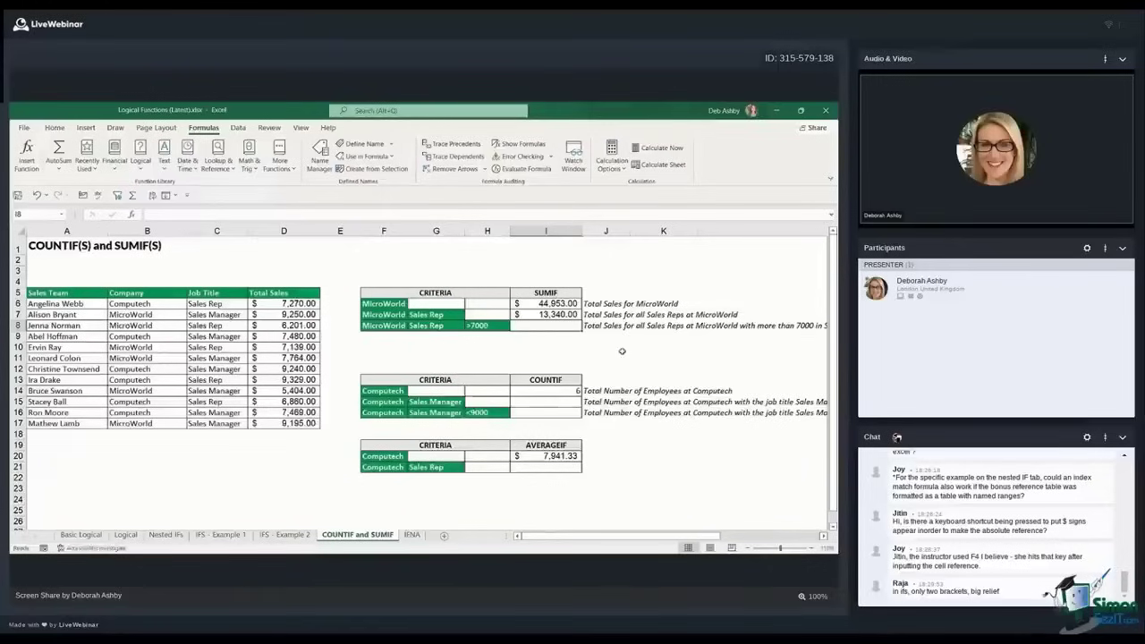
# Start a SUMIFS formula in I8 with sum range D6:D17 and company range B6:B17 matched to F8
pyautogui.write('=SUMI')
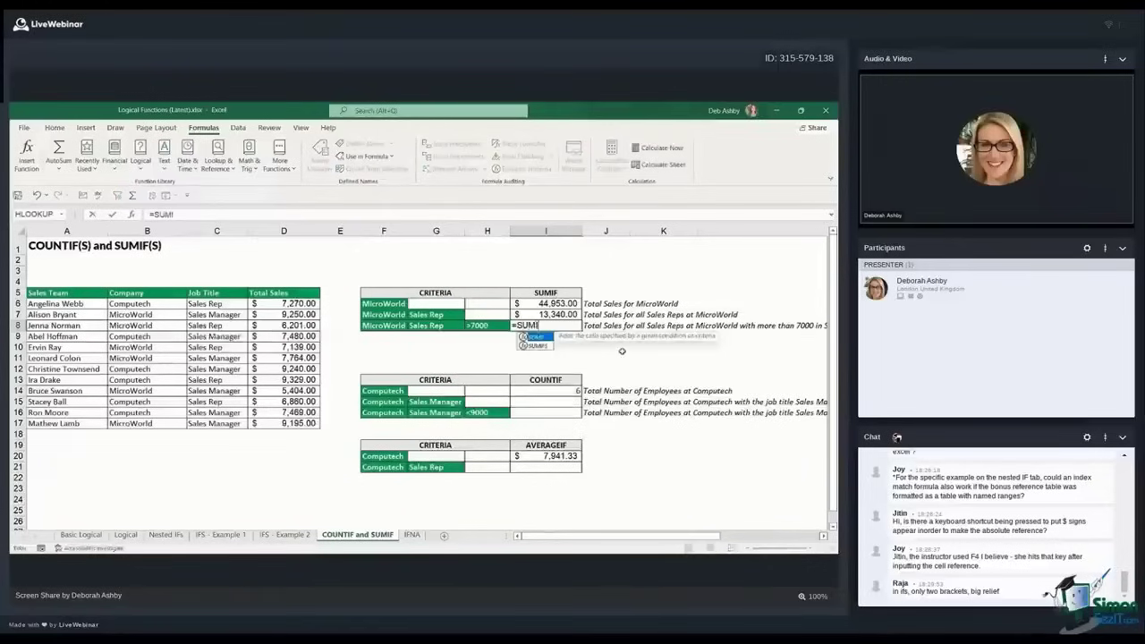
pyautogui.write('FS(')
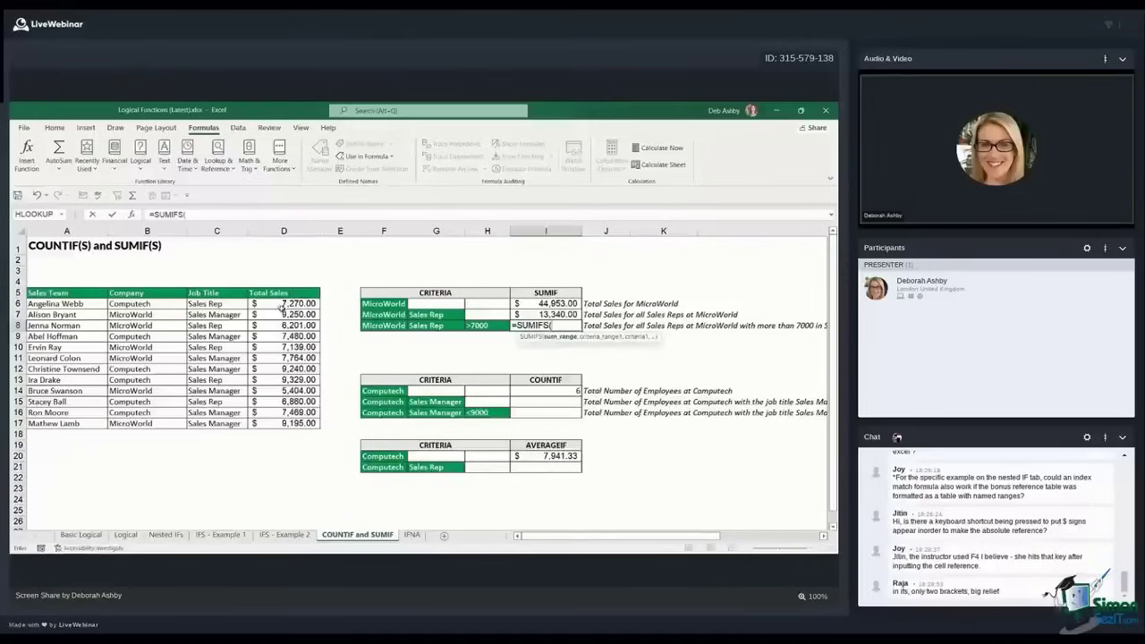
pyautogui.moveTo(283, 305); pyautogui.dragTo(284, 424)
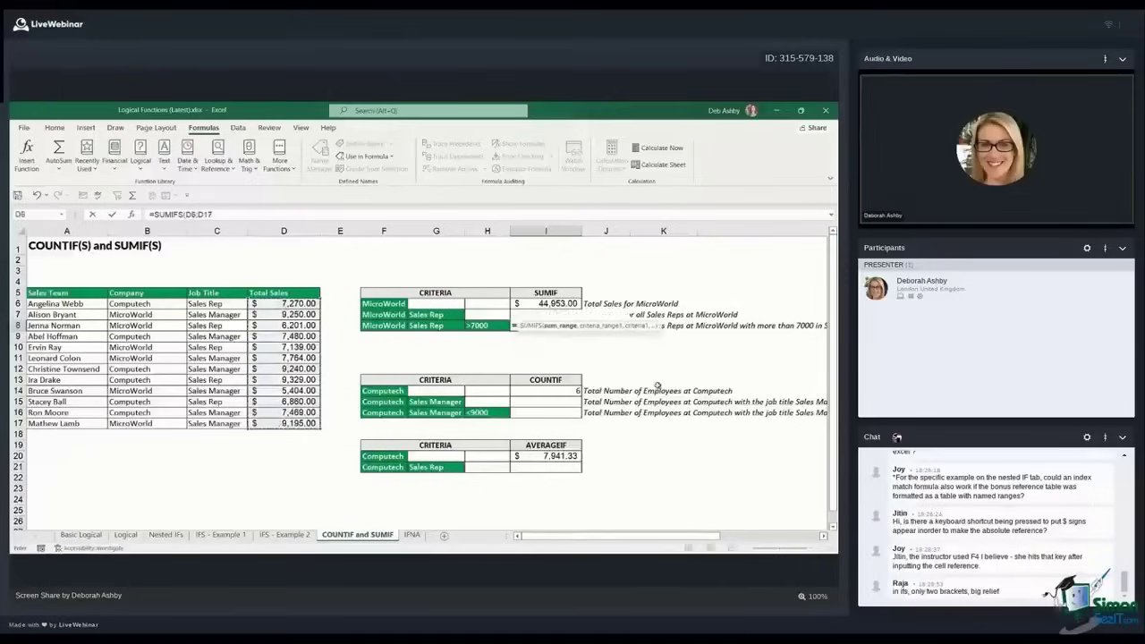
pyautogui.write(',')
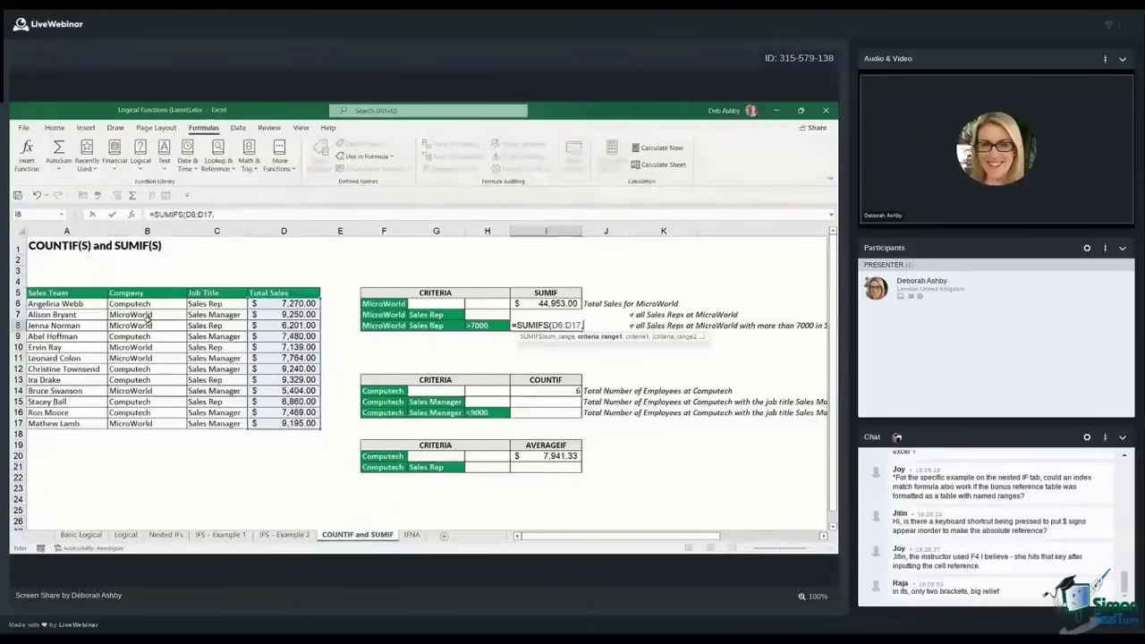
pyautogui.moveTo(146, 305); pyautogui.dragTo(134, 423)
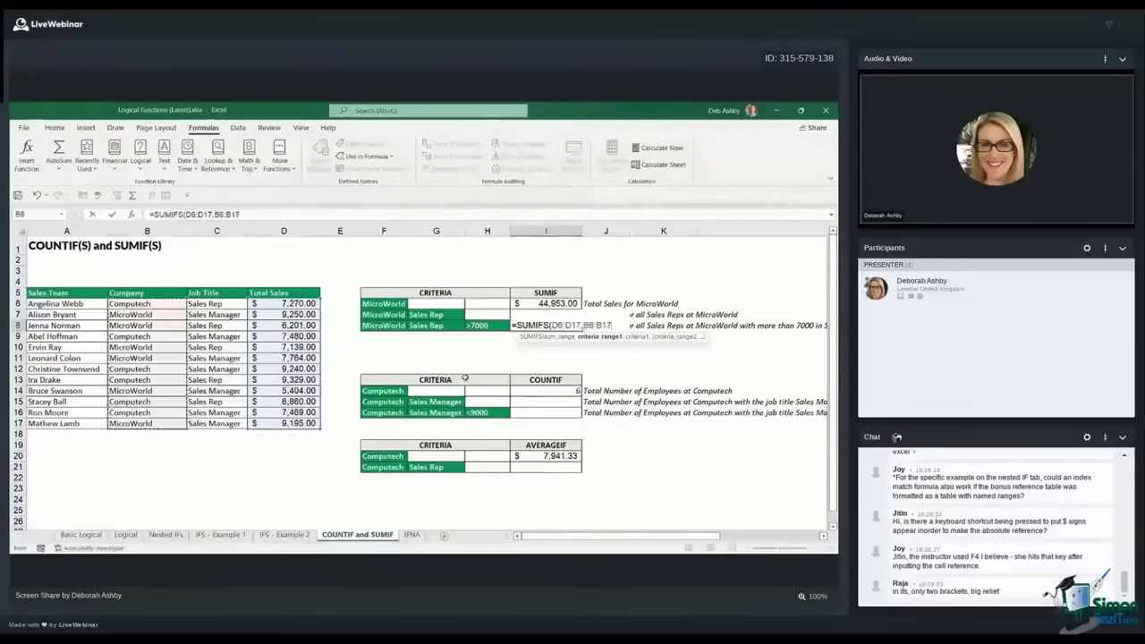
pyautogui.write(',')
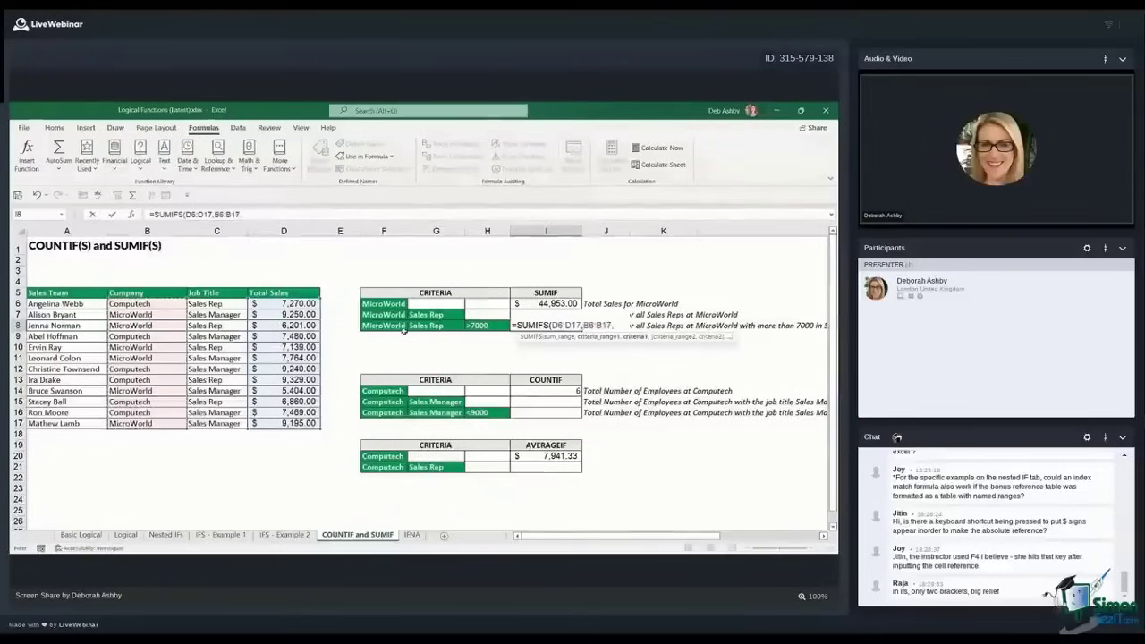
pyautogui.click(403, 327)
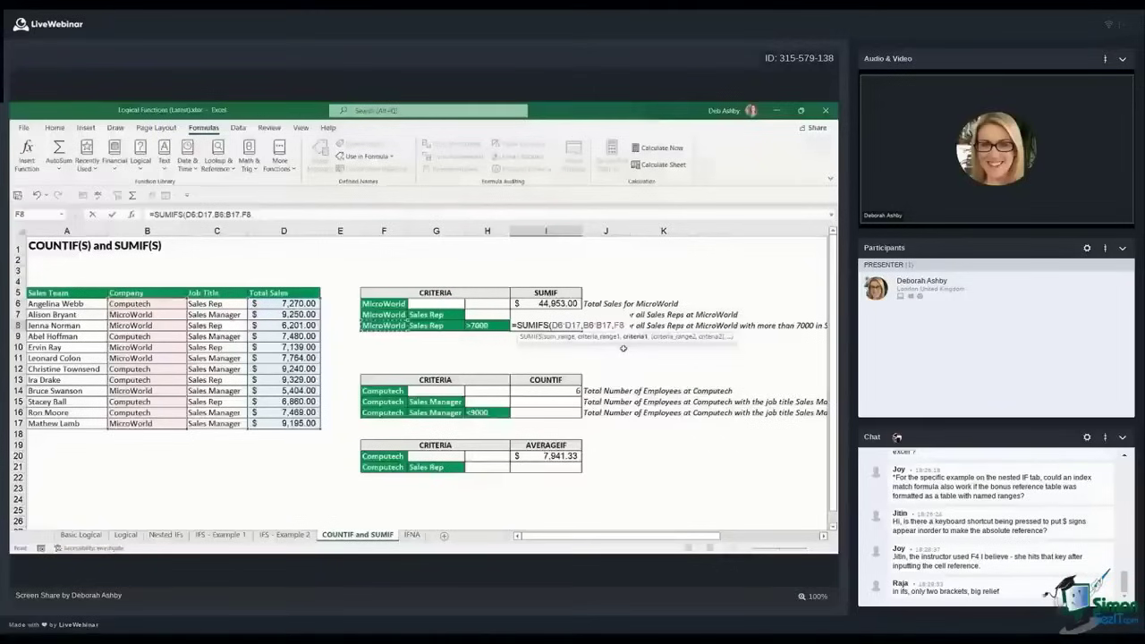
pyautogui.write(',')
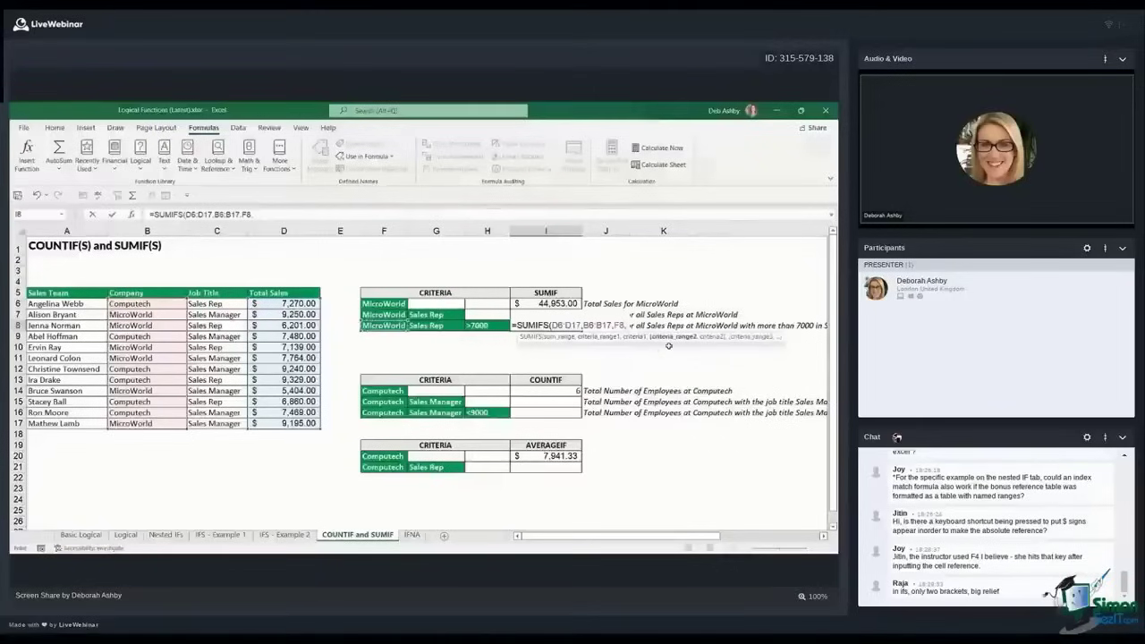
# Extend the I8 SUMIFS formula with job title range C6:C17 matched to G8 and sales range D6:D17 matched to H8
pyautogui.moveTo(216, 305); pyautogui.dragTo(226, 425)
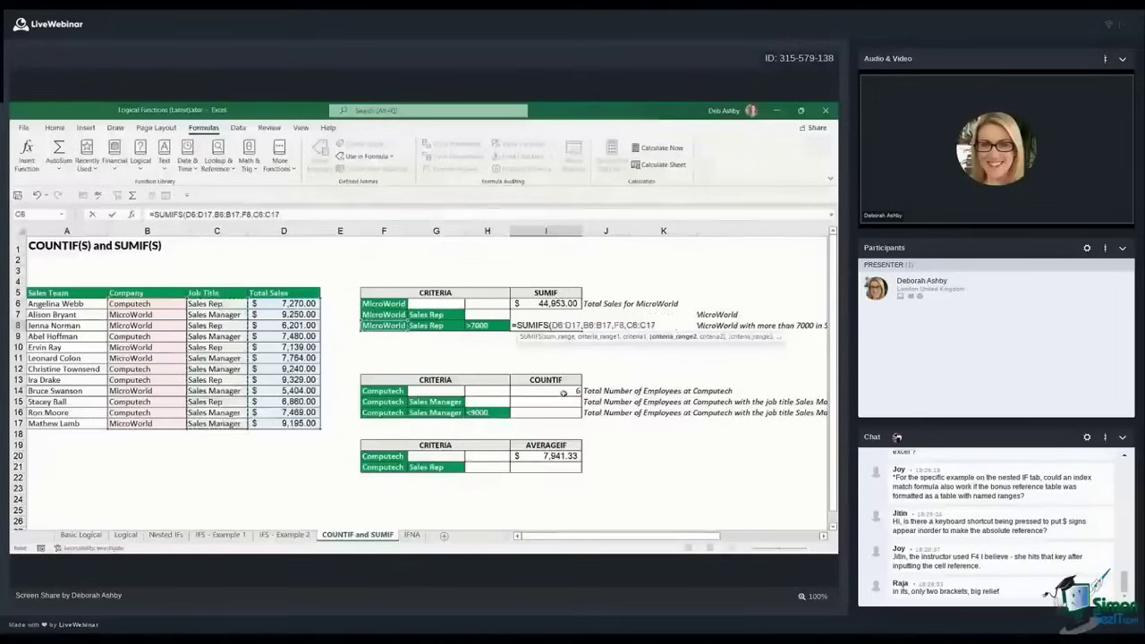
pyautogui.write(',')
pyautogui.press('Left')
pyautogui.press('Left')
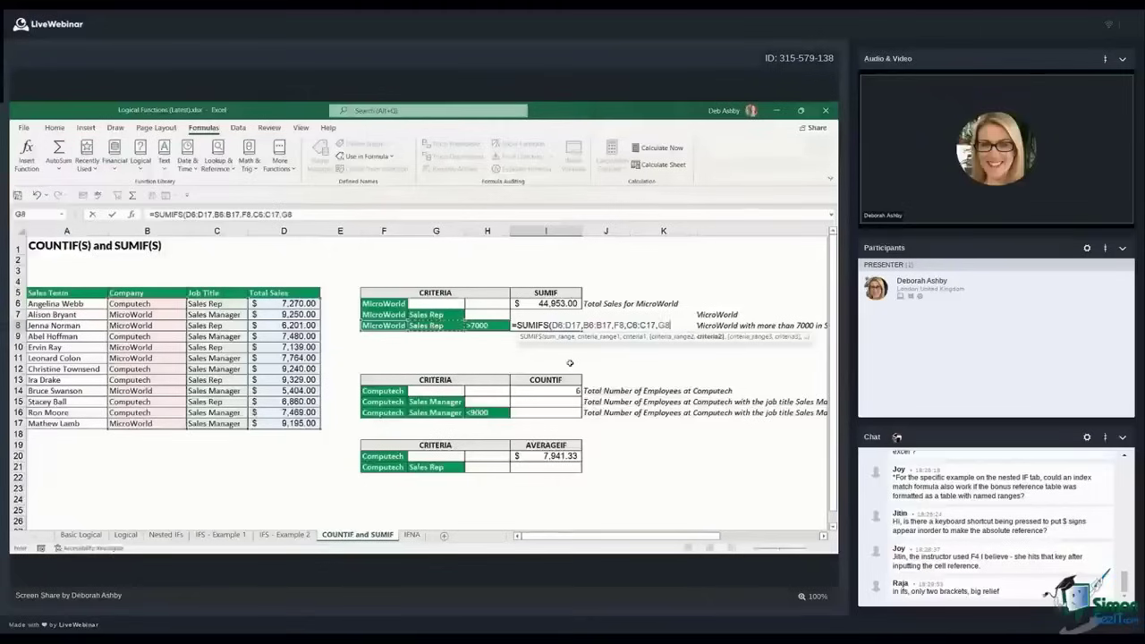
pyautogui.write(',')
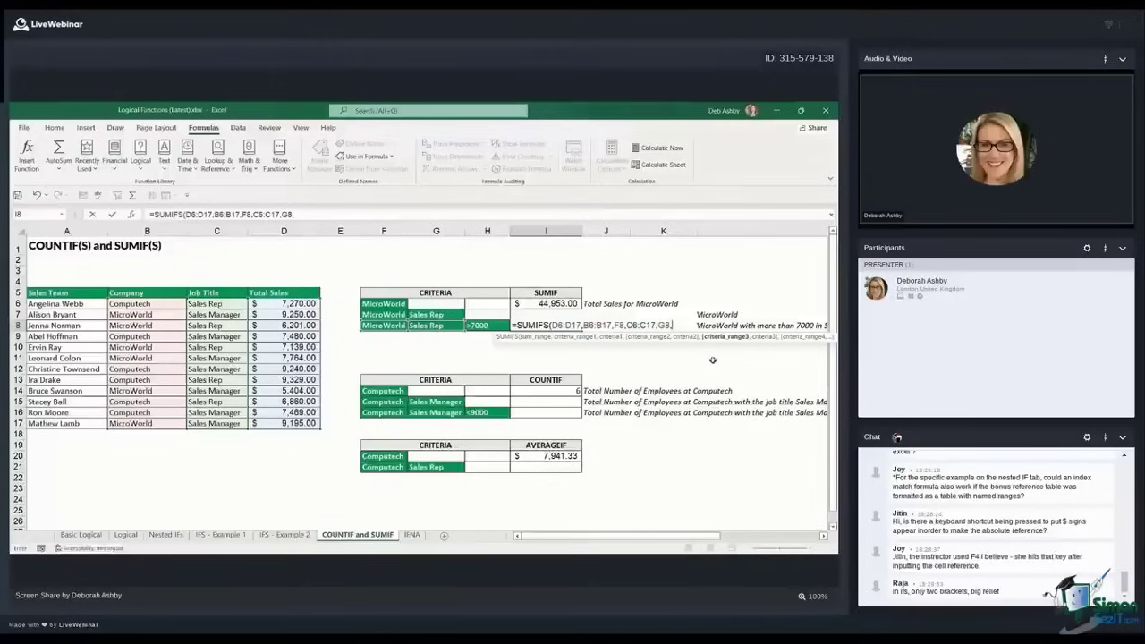
pyautogui.moveTo(296, 305); pyautogui.dragTo(301, 421)
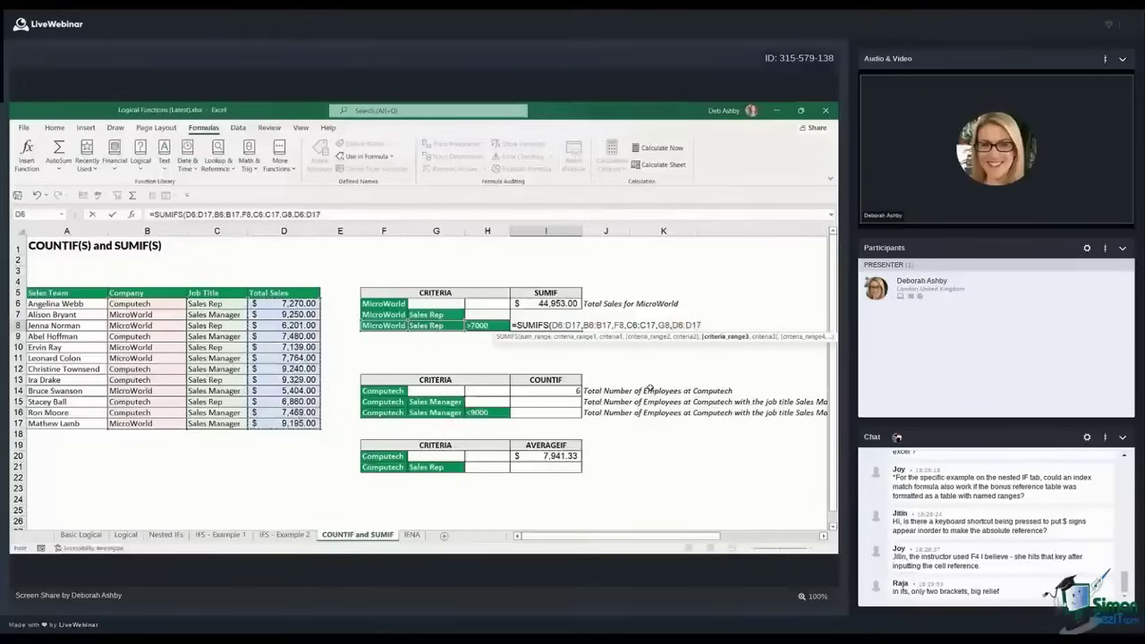
pyautogui.write(',')
pyautogui.click(487, 325)
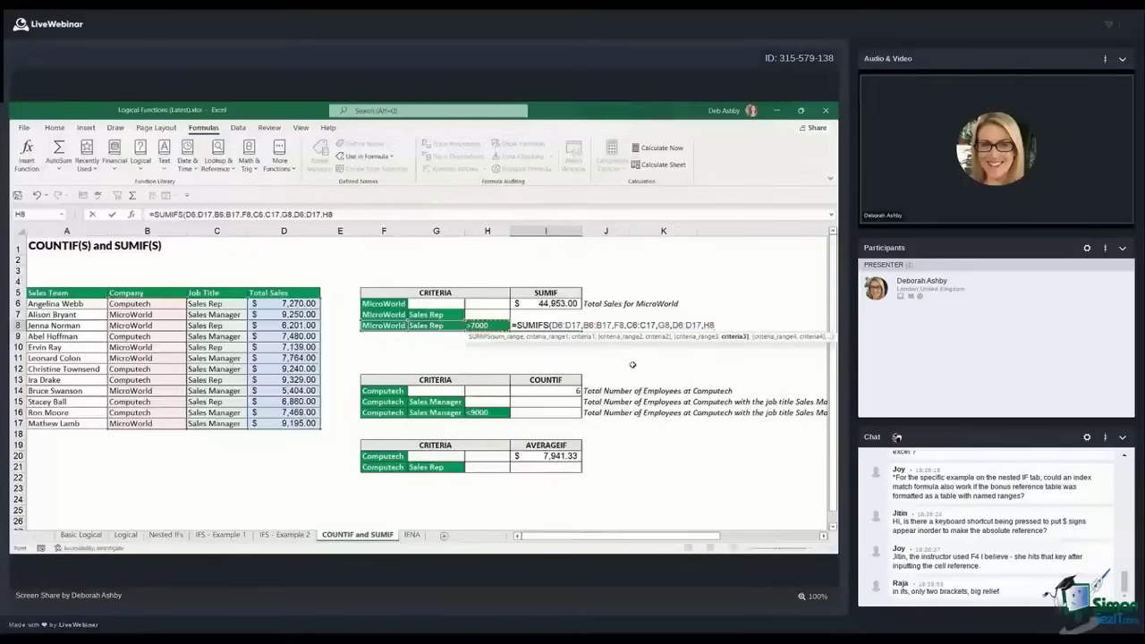
# Try the literal criterion >7000 in place of the H8 reference in the I8 formula, and restore the H8 reference
pyautogui.press('BackSpace')
pyautogui.press('BackSpace')
pyautogui.write('>7000')
pyautogui.press('BackSpace')
pyautogui.press('BackSpace')
pyautogui.press('BackSpace')
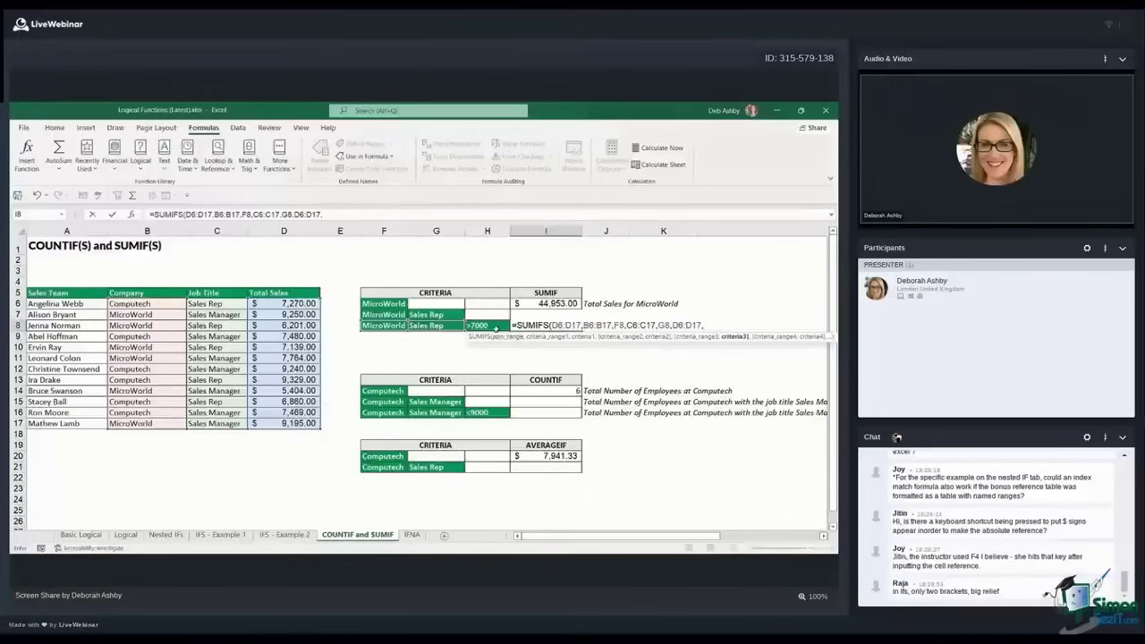
pyautogui.write(',')
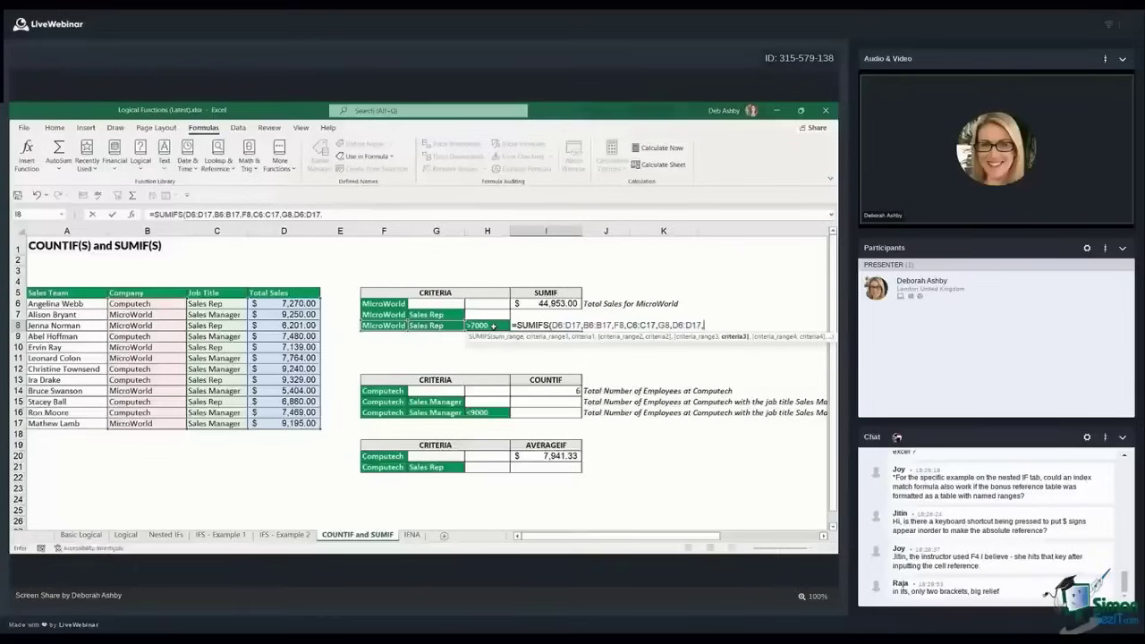
pyautogui.click(493, 326)
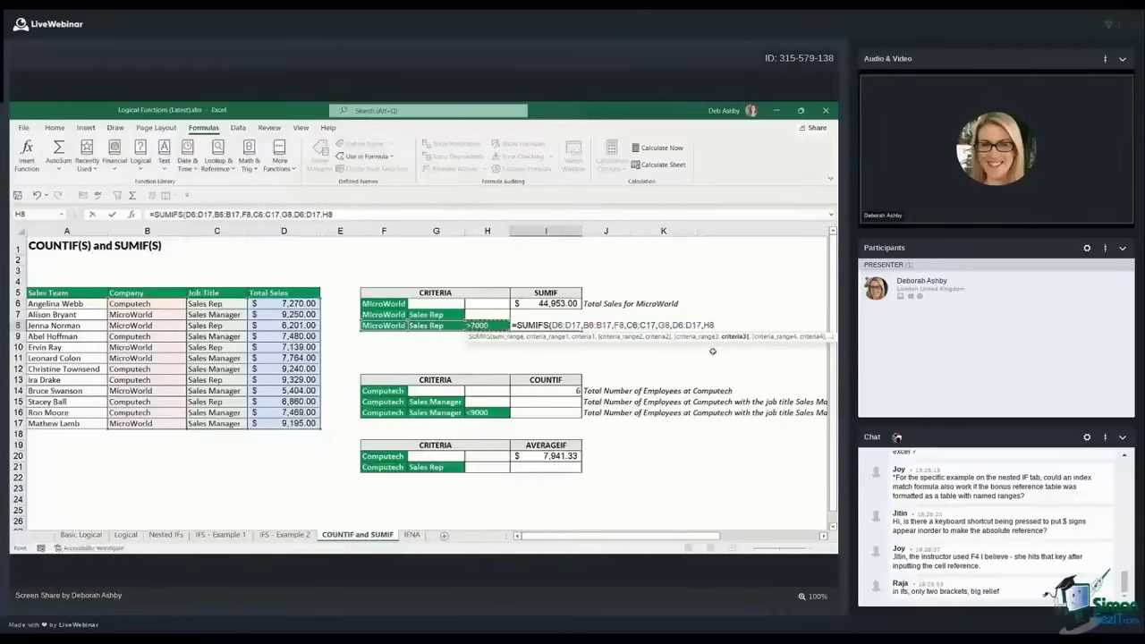
# Close and enter the SUMIFS formula in I8, and review the entered formula
pyautogui.write(')')
pyautogui.press('Return')
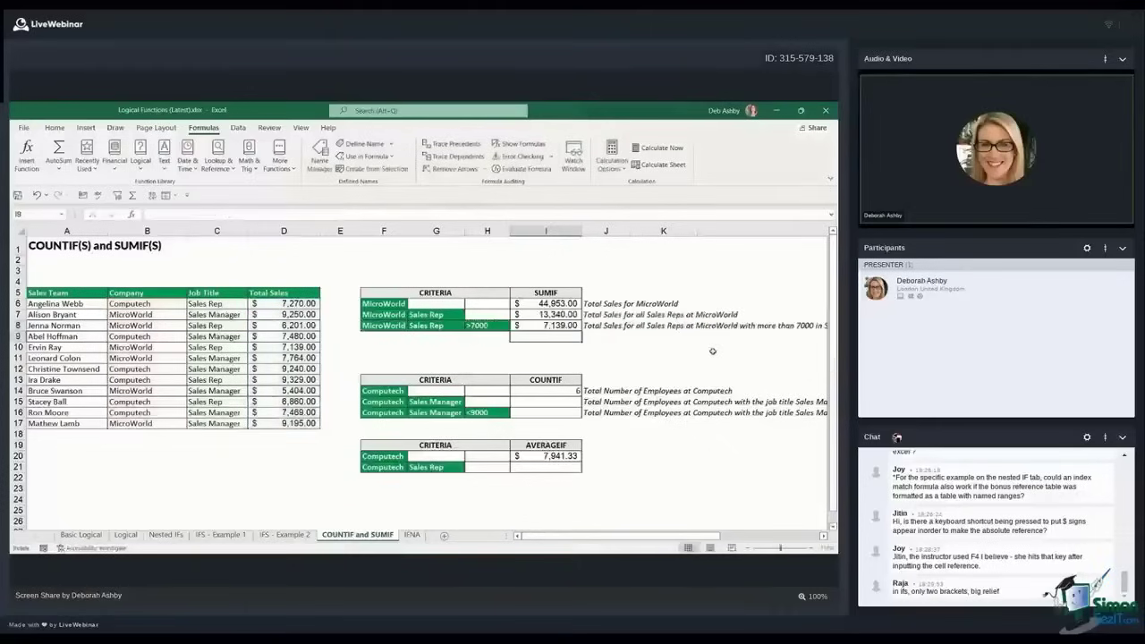
pyautogui.press('Up')
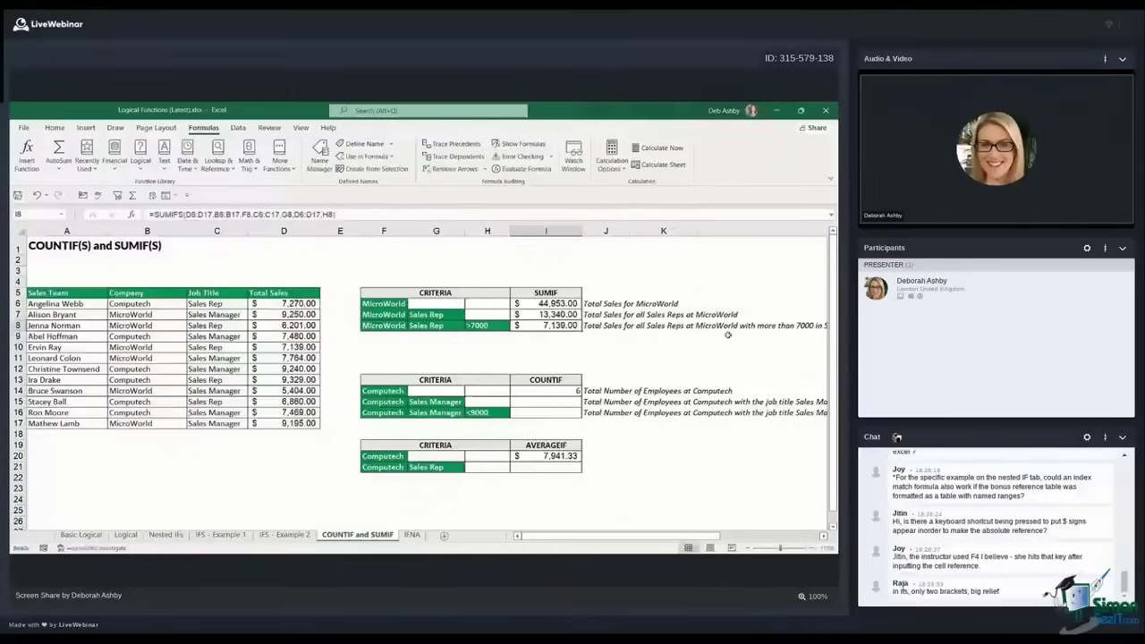
# Start a COUNTIFS formula in I15 with company range B6:B17 matched to F15
pyautogui.click(734, 391)
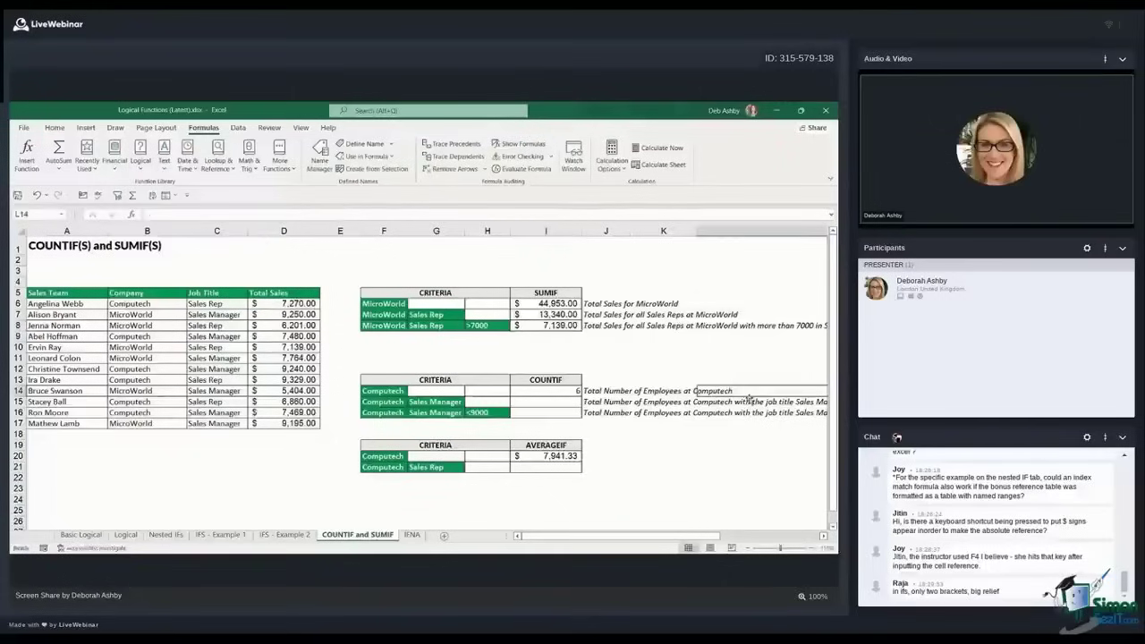
pyautogui.scroll(-1, 692, 391)
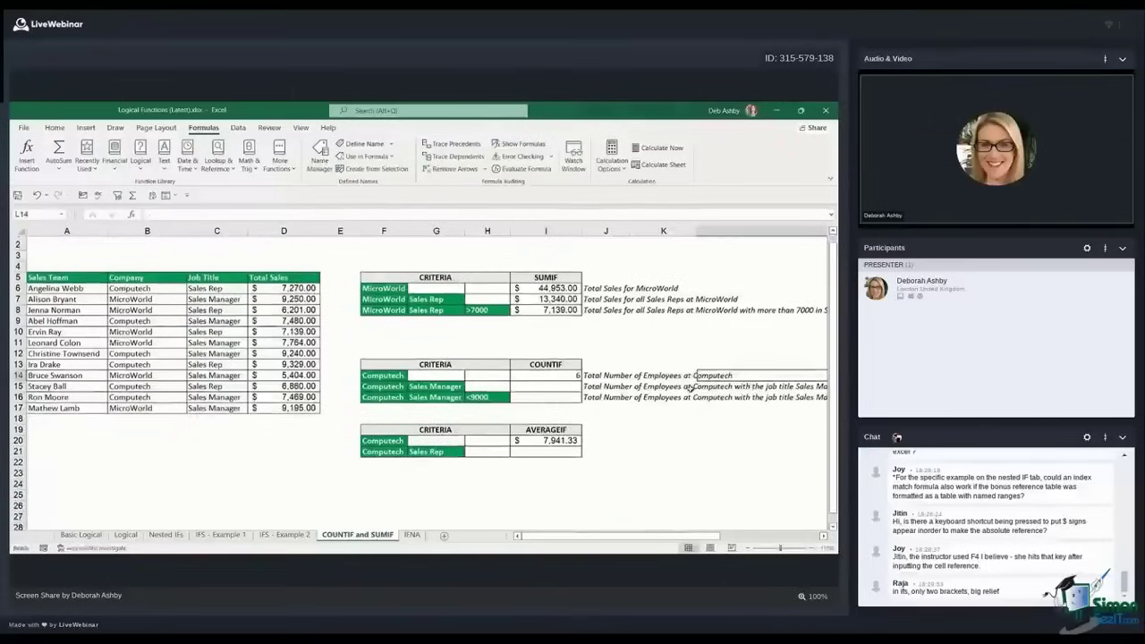
pyautogui.scroll(-1, 692, 388)
pyautogui.click(544, 363)
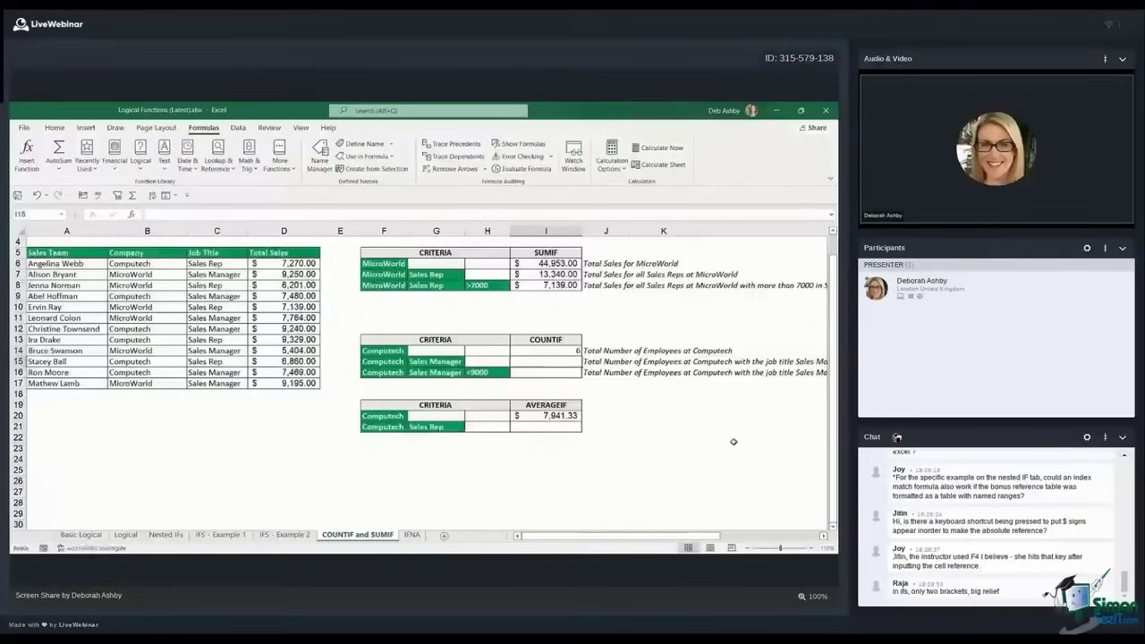
pyautogui.write('=COUNT')
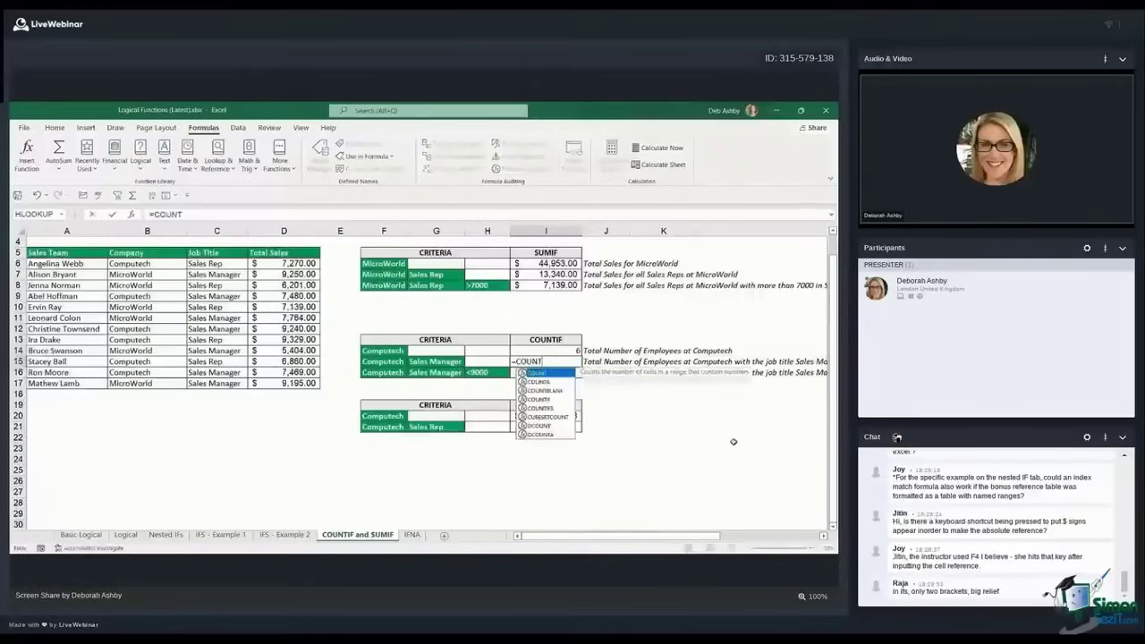
pyautogui.write('IFS(')
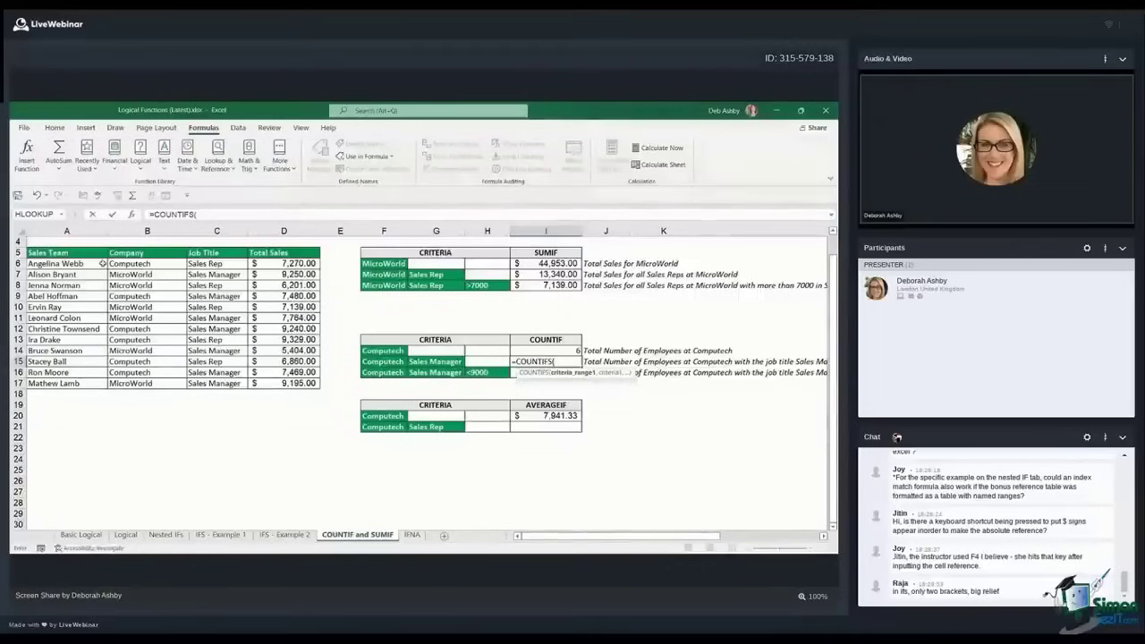
pyautogui.moveTo(112, 263); pyautogui.dragTo(140, 379)
pyautogui.write(',')
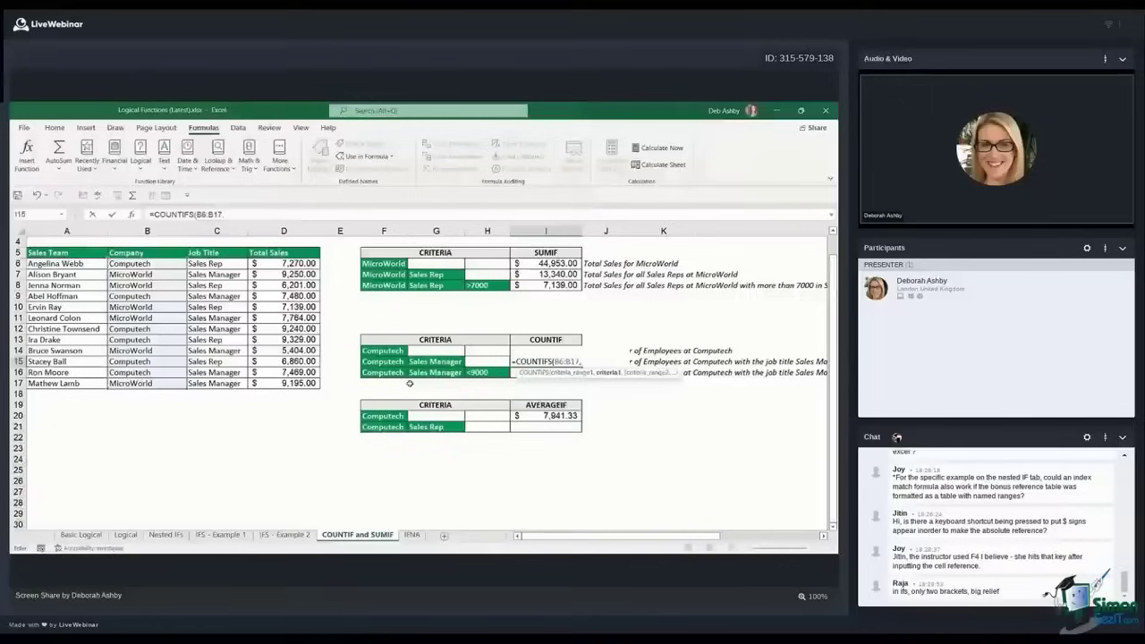
pyautogui.click(378, 362)
pyautogui.write(',')
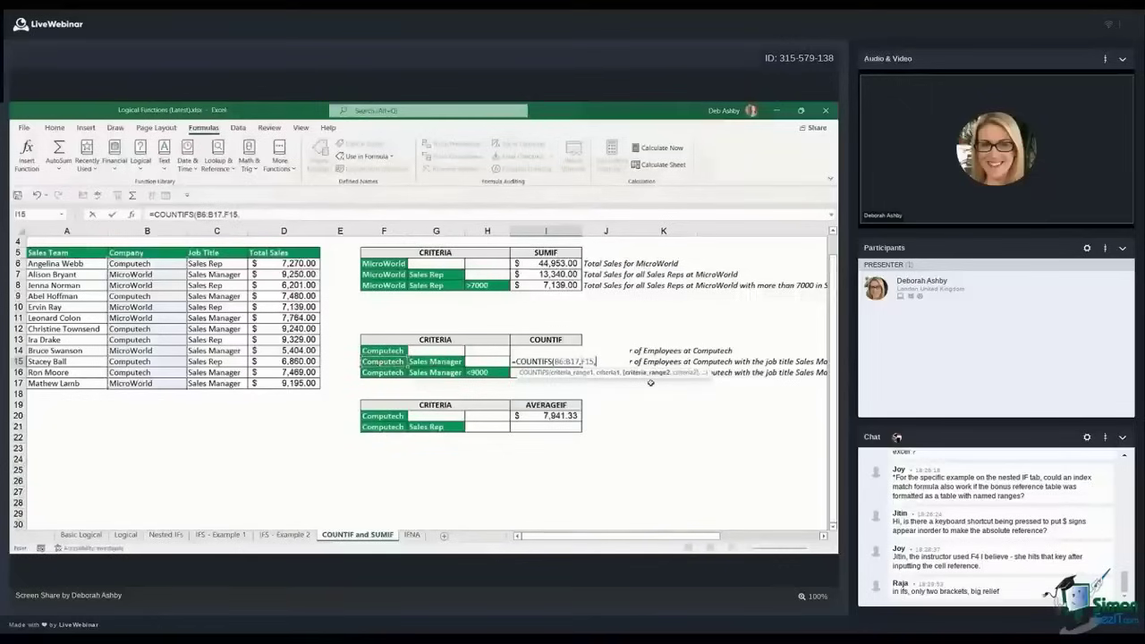
# Complete the COUNTIFS formula in I15 with job title range C6:C17 matched to G15
pyautogui.moveTo(208, 263); pyautogui.dragTo(211, 383)
pyautogui.write(',')
pyautogui.click(431, 361)
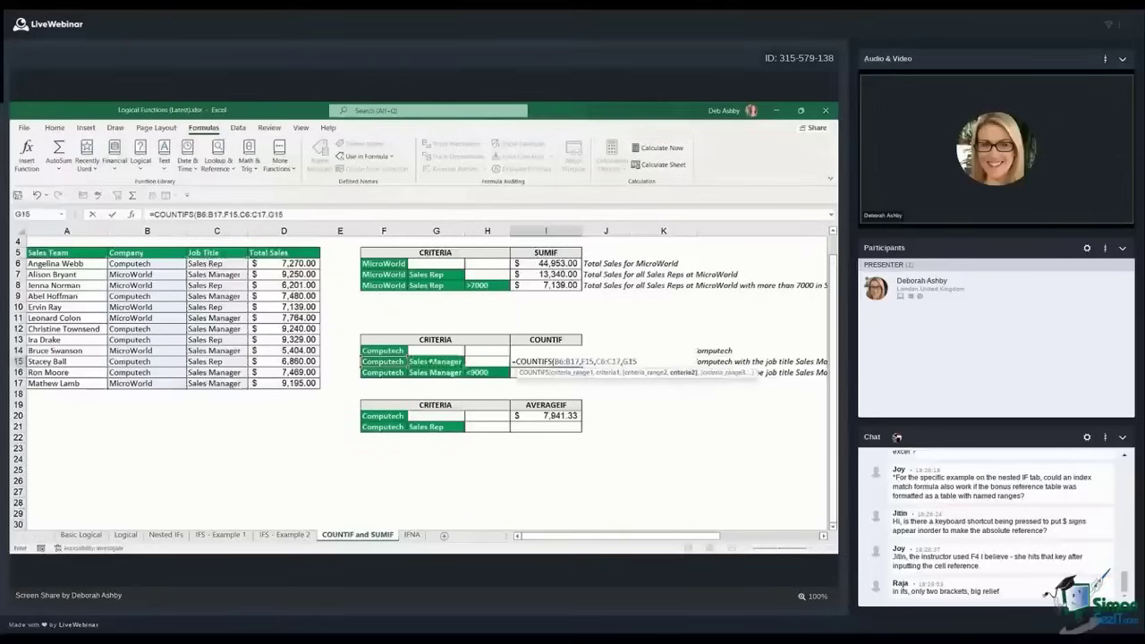
pyautogui.press('Return')
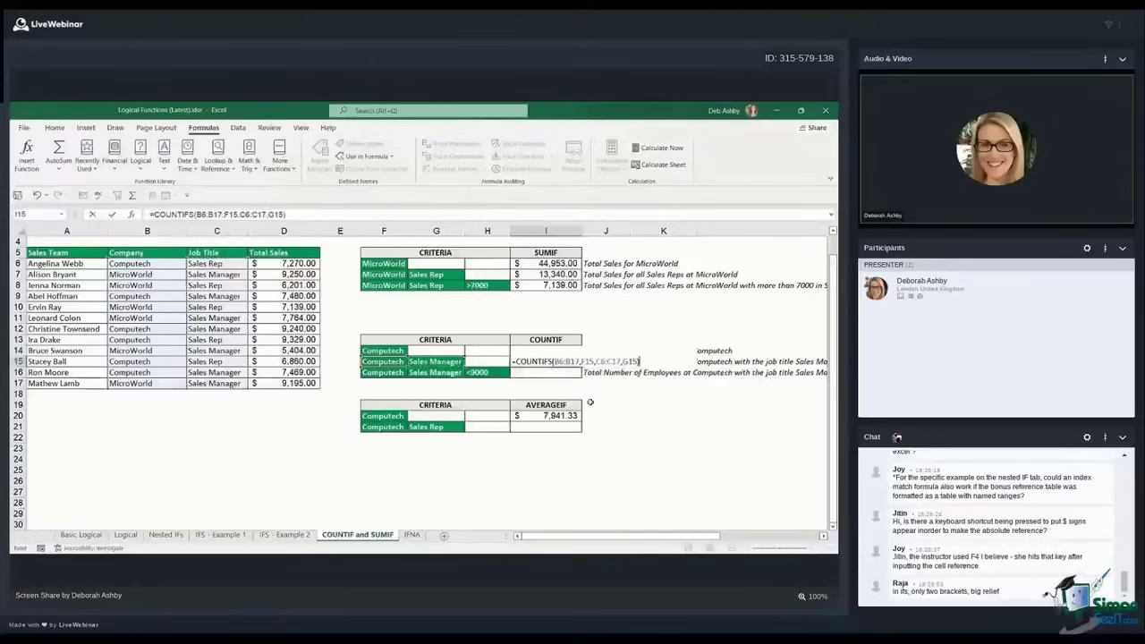
pyautogui.click(623, 396)
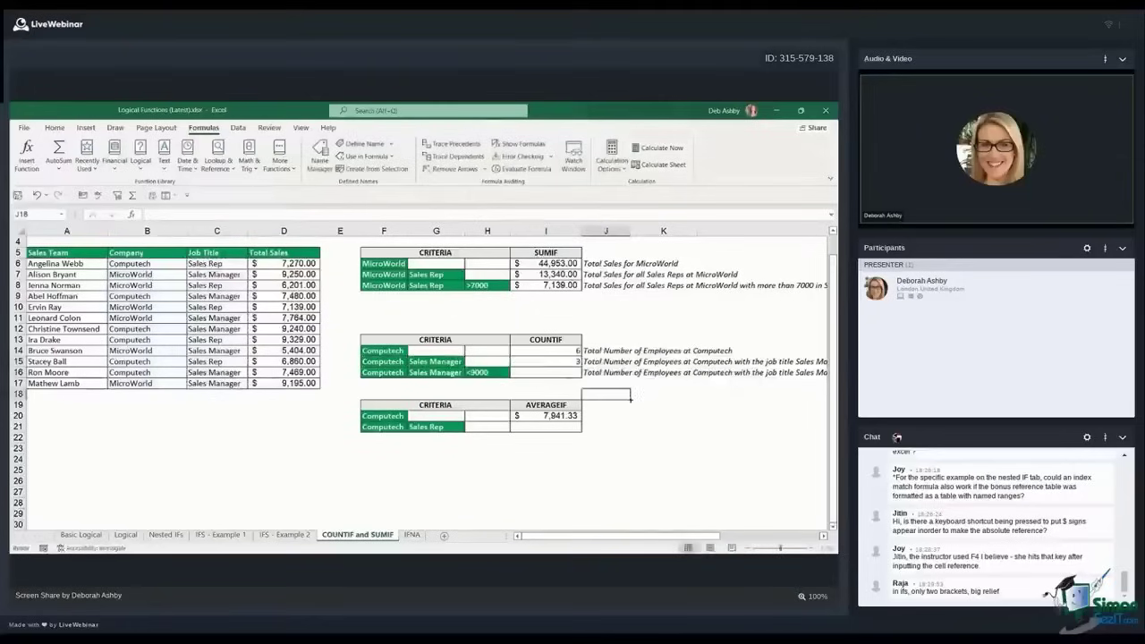
pyautogui.click(649, 405)
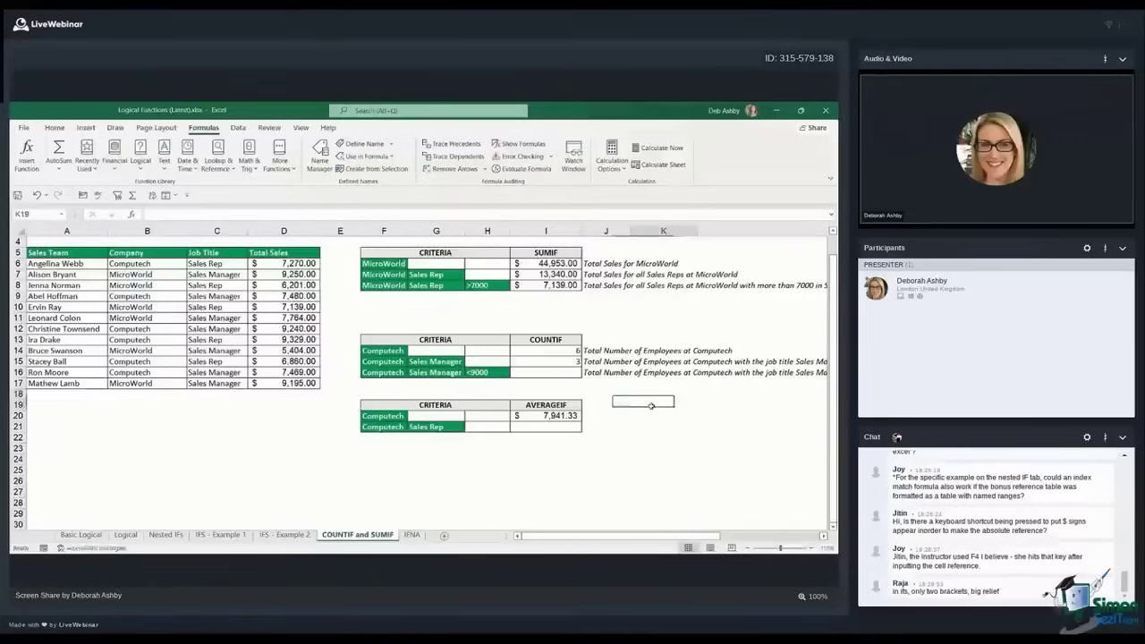
# Start an AVERAGEIFS formula in I21 with the total sales range D6:D17 as the average range
pyautogui.click(558, 375)
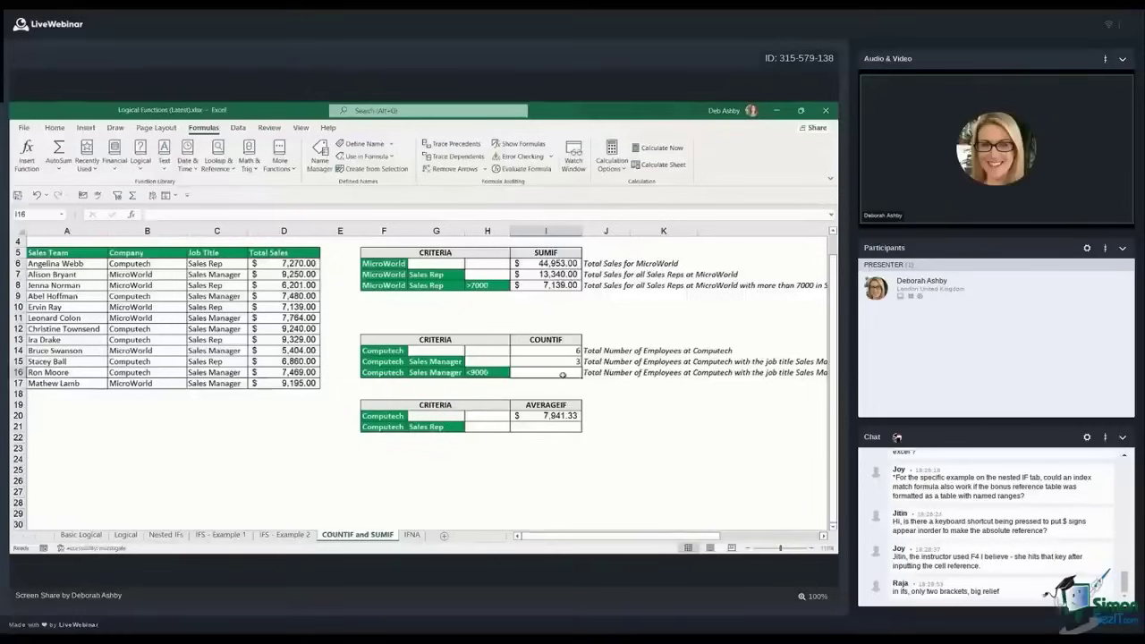
pyautogui.click(558, 427)
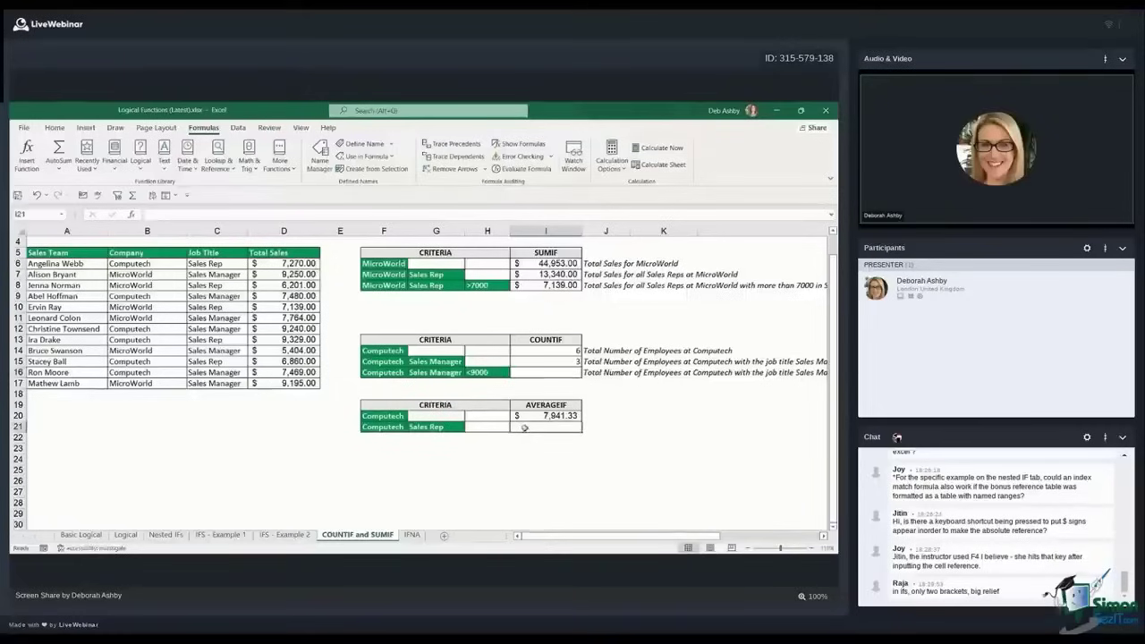
pyautogui.write('=A')
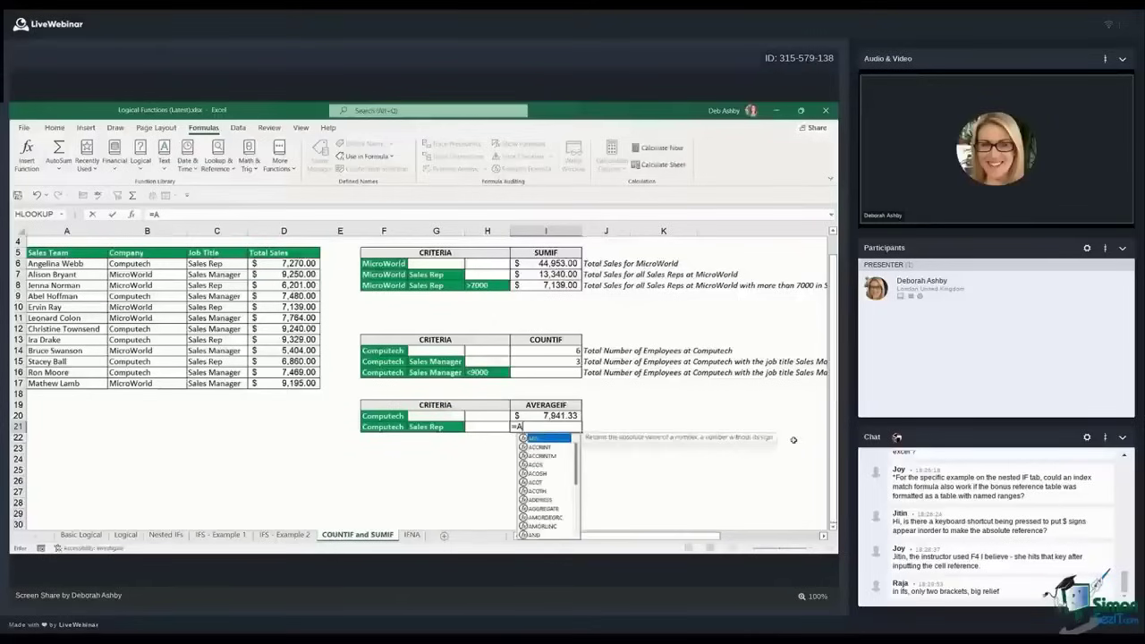
pyautogui.write('VERA')
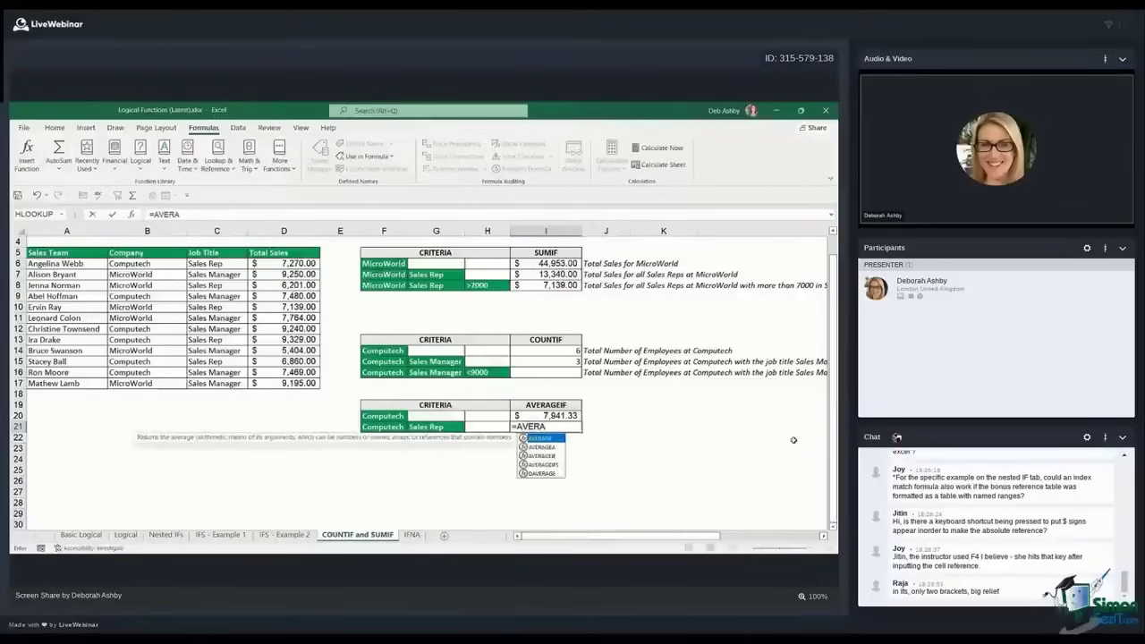
pyautogui.write('GEIF')
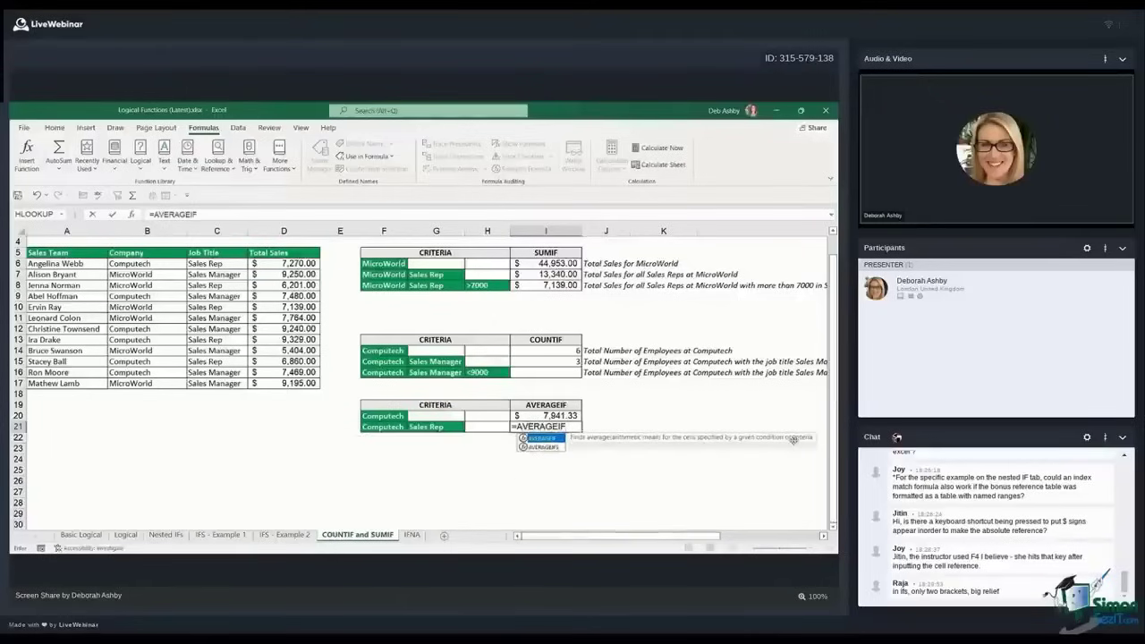
pyautogui.press('Down')
pyautogui.press('Tab')
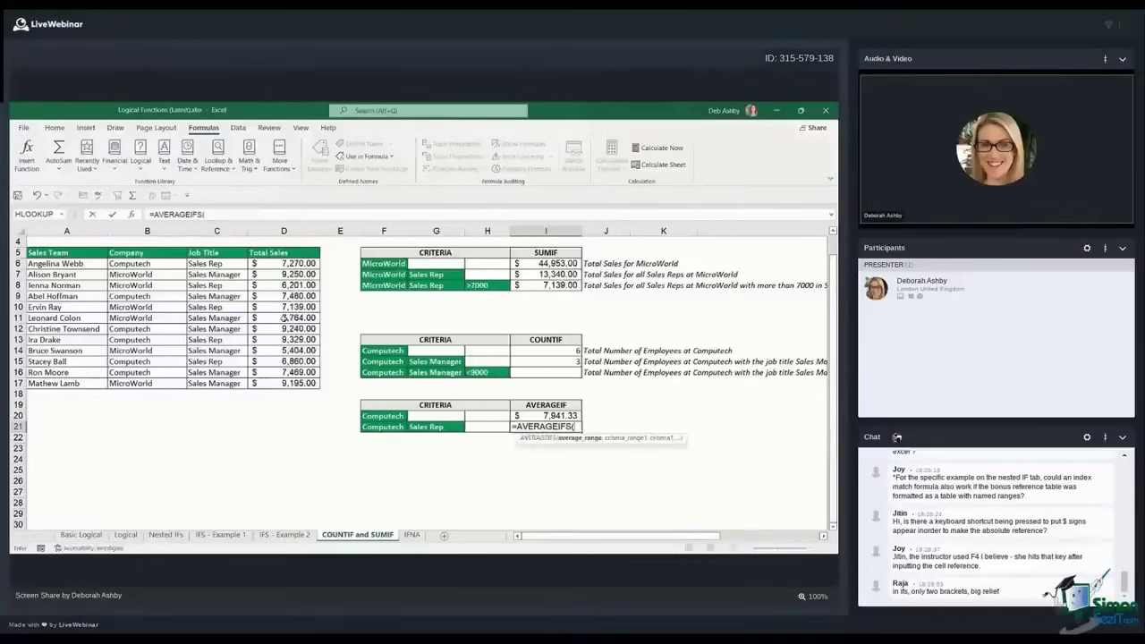
pyautogui.moveTo(281, 263); pyautogui.dragTo(283, 383)
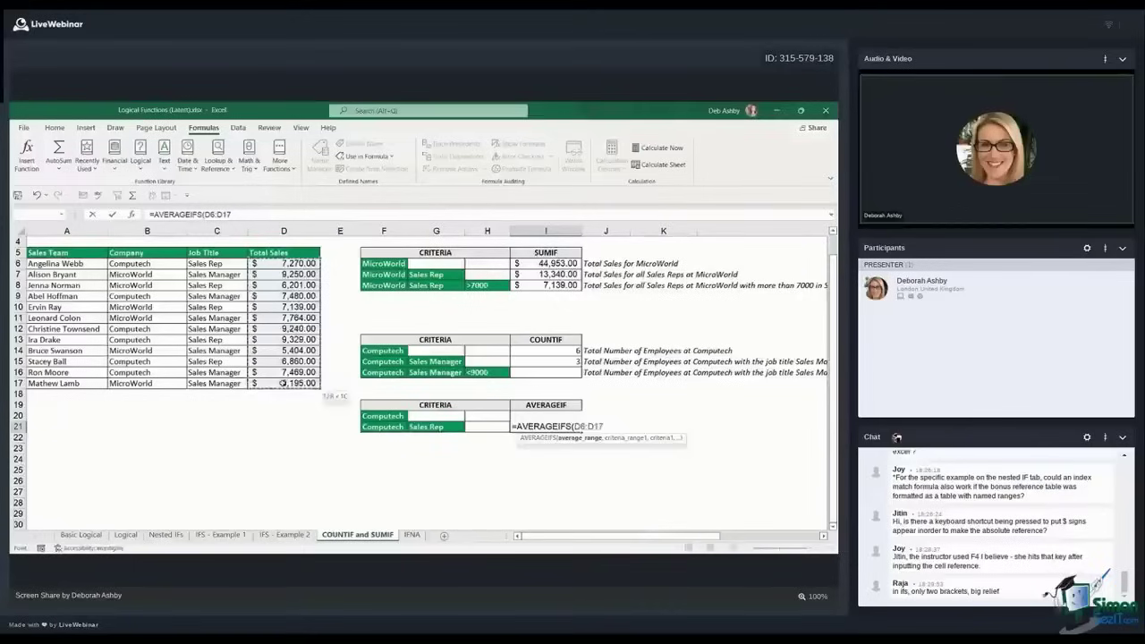
pyautogui.write(',')
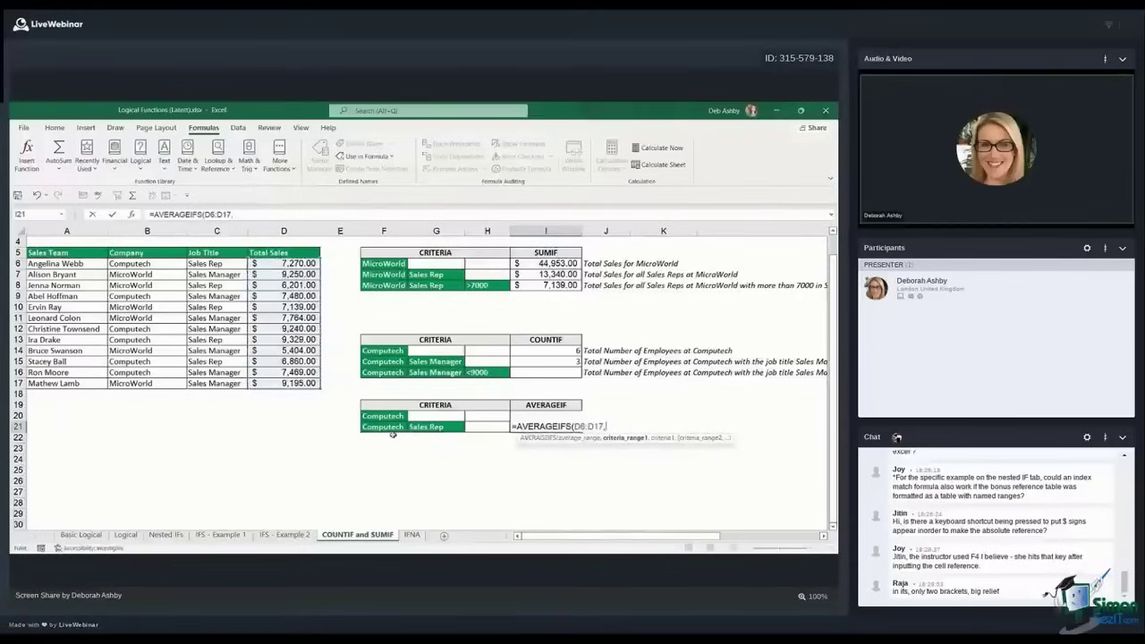
# Add the company range B6:B17 matched to F21 as the first criterion of the AVERAGEIFS formula
pyautogui.moveTo(157, 268); pyautogui.dragTo(157, 383)
pyautogui.write(',')
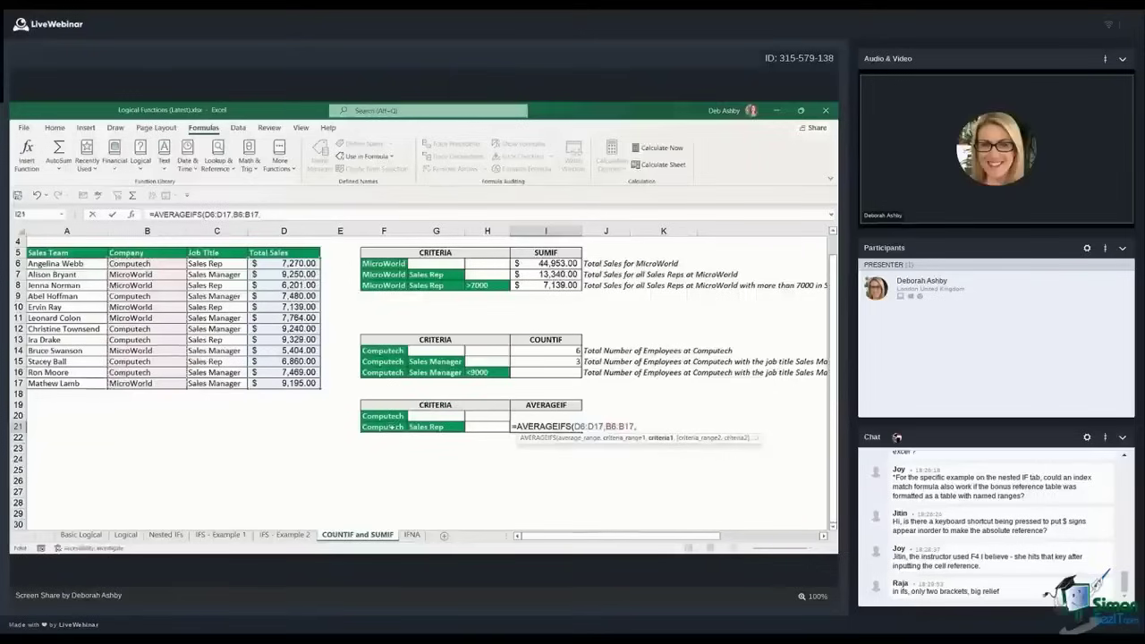
pyautogui.click(391, 426)
pyautogui.write(',')
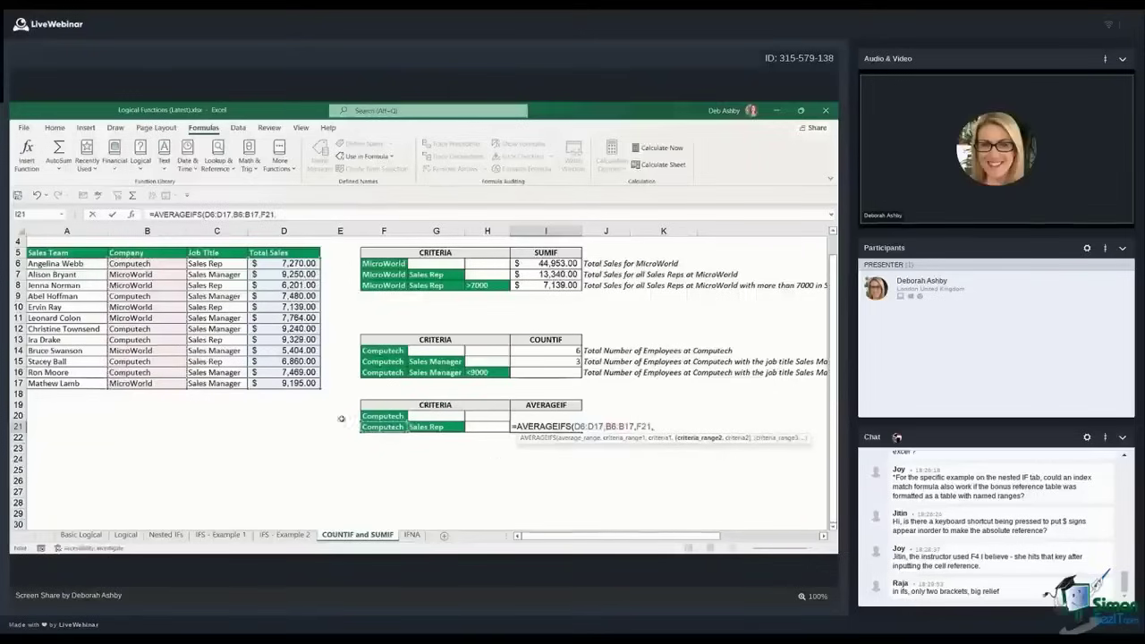
# Complete the AVERAGEIFS formula in I21 with job title range C6:C17 matched to G21, and enter it
pyautogui.moveTo(226, 264); pyautogui.dragTo(234, 384)
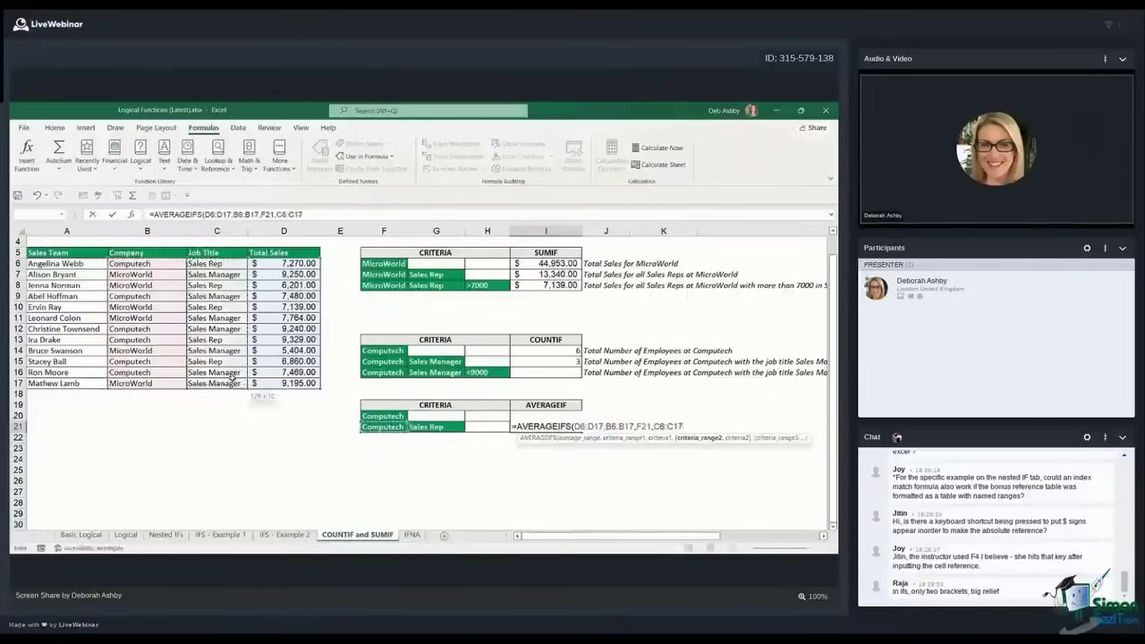
pyautogui.write(',')
pyautogui.click(442, 428)
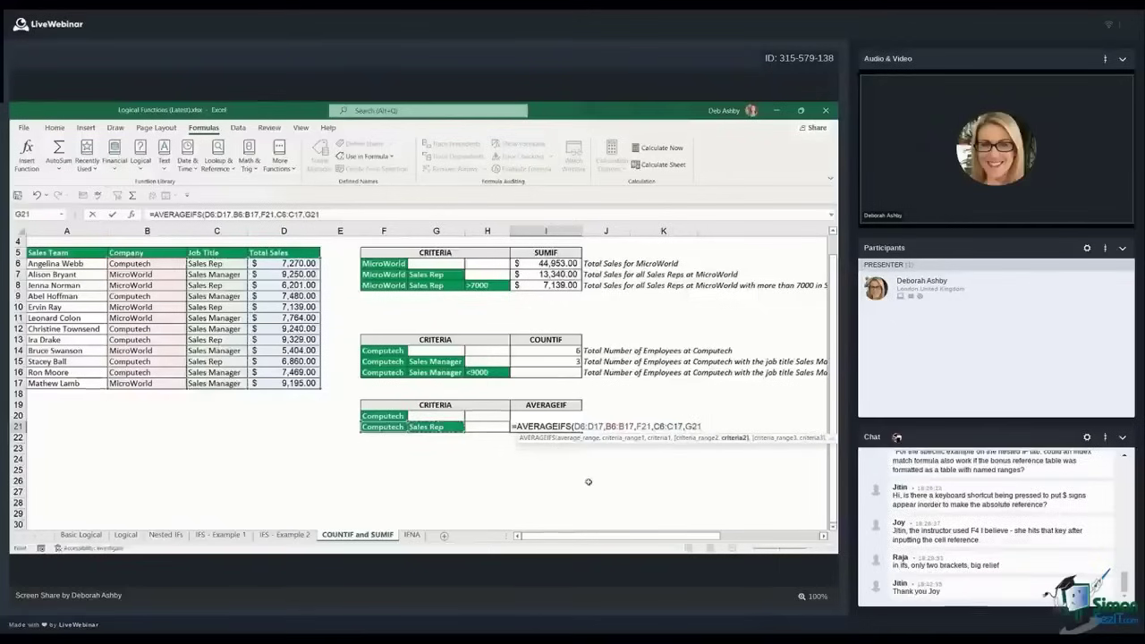
pyautogui.write(')')
pyautogui.press('Return')
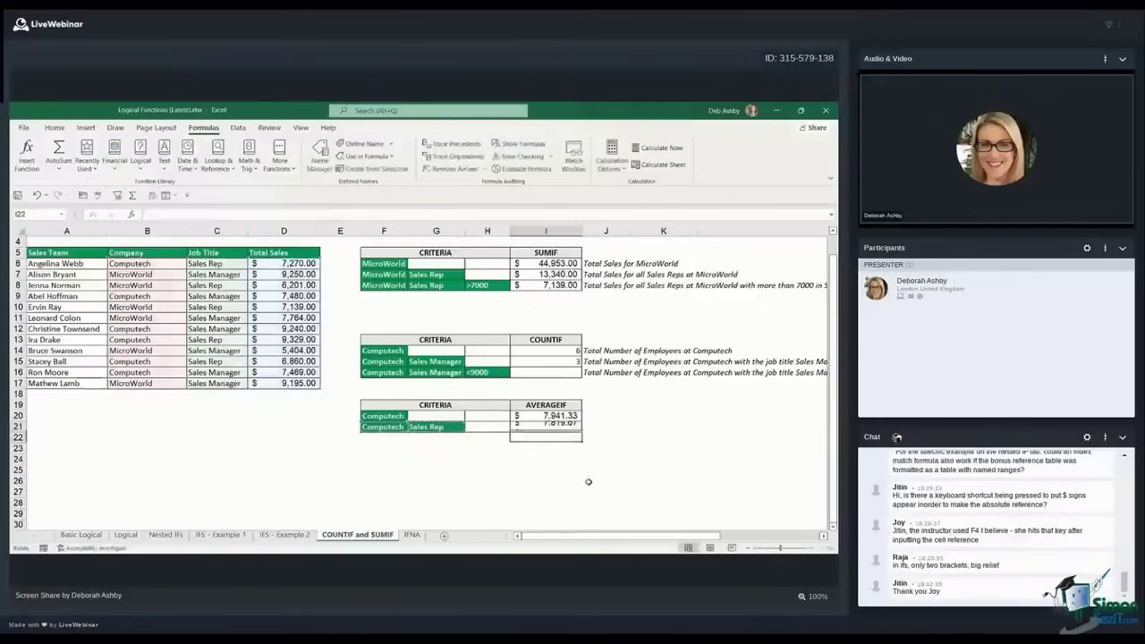
pyautogui.click(637, 449)
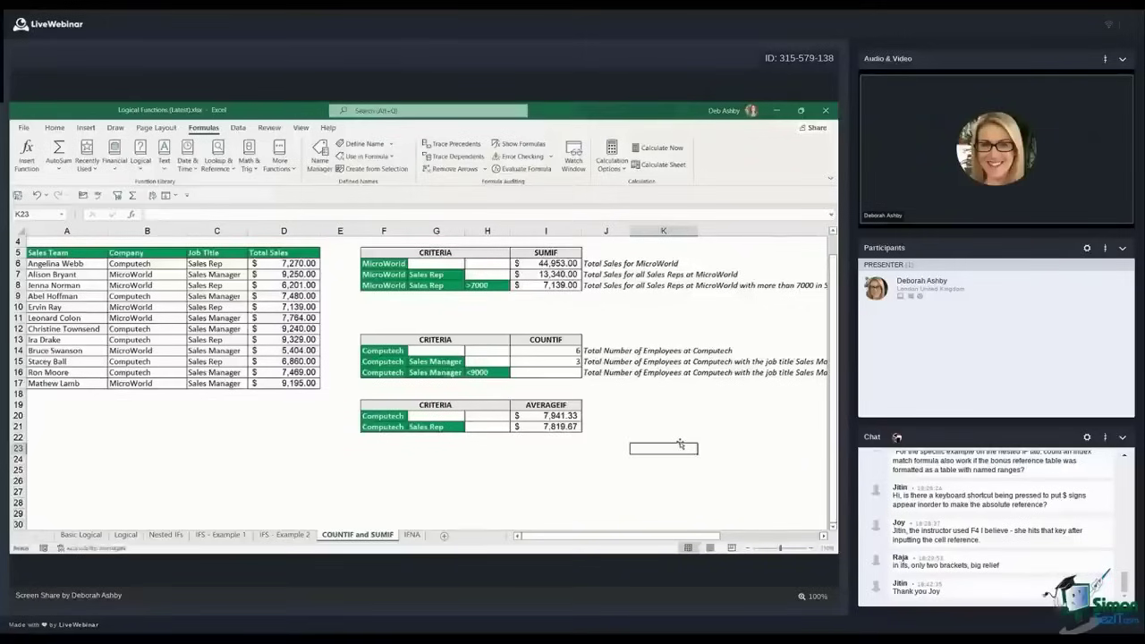
pyautogui.click(663, 393)
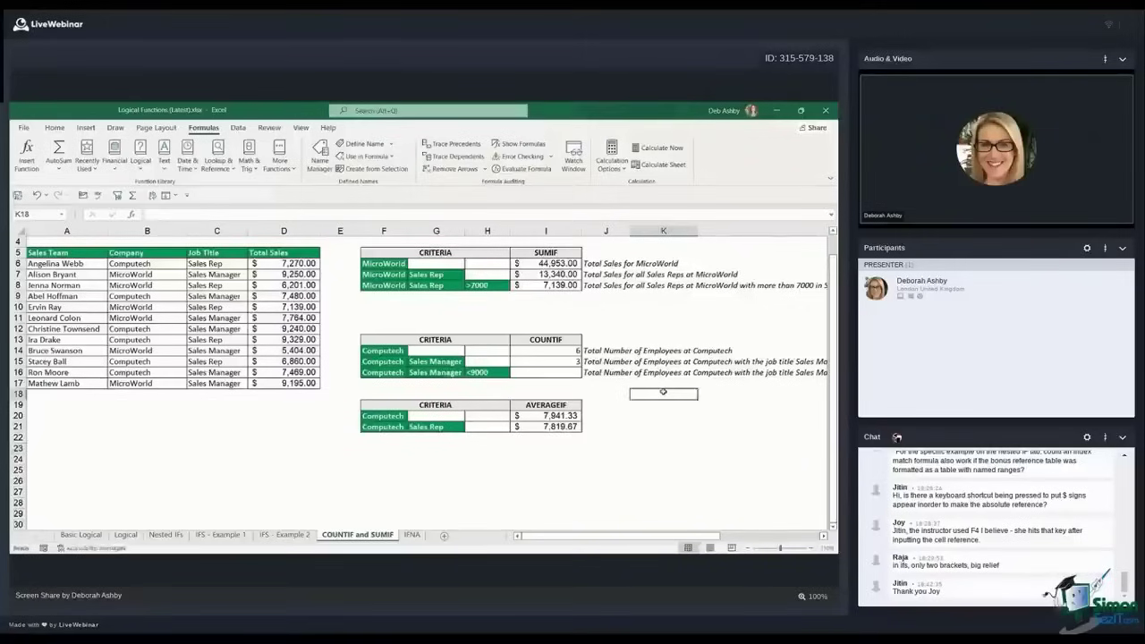
pyautogui.click(647, 304)
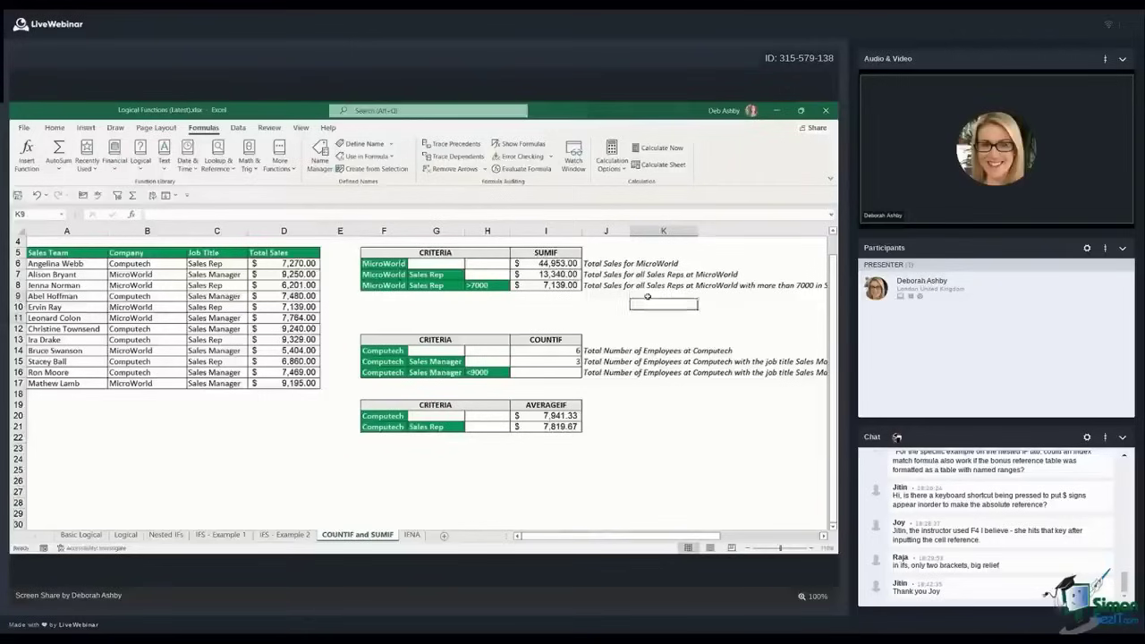
pyautogui.click(637, 320)
pyautogui.click(599, 309)
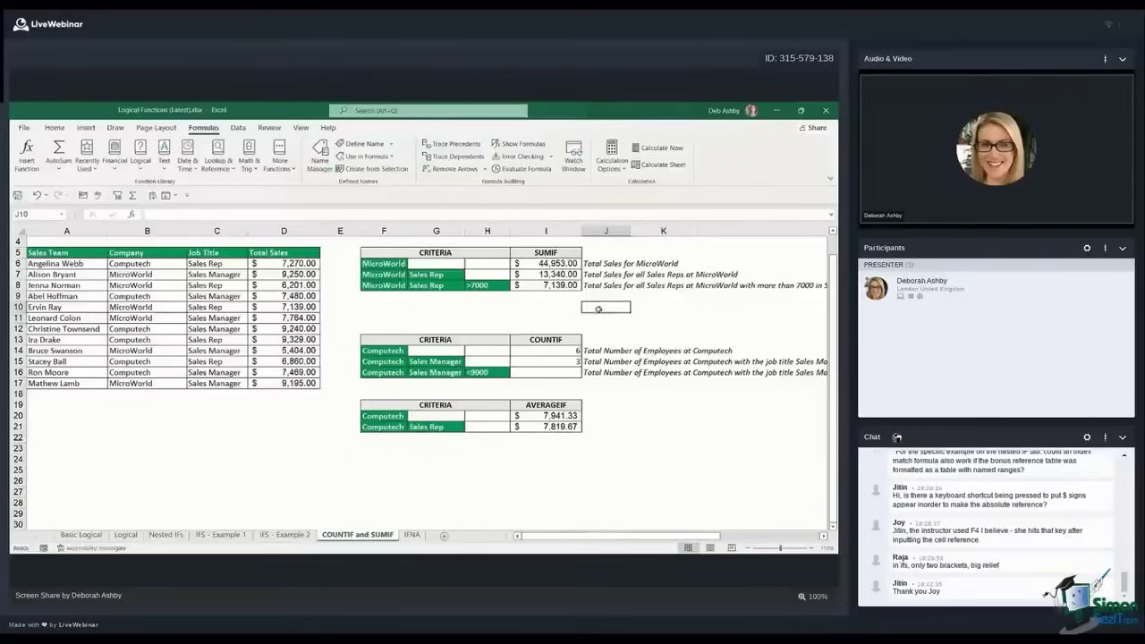
pyautogui.click(602, 277)
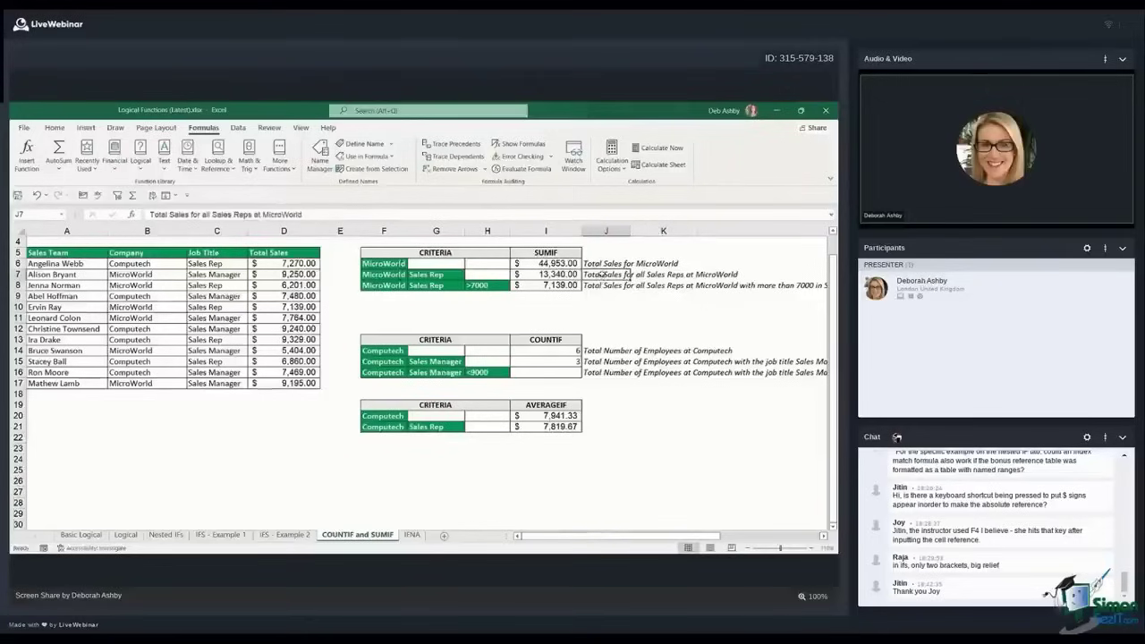
pyautogui.click(603, 263)
pyautogui.click(603, 274)
pyautogui.click(605, 285)
pyautogui.click(612, 296)
pyautogui.click(624, 309)
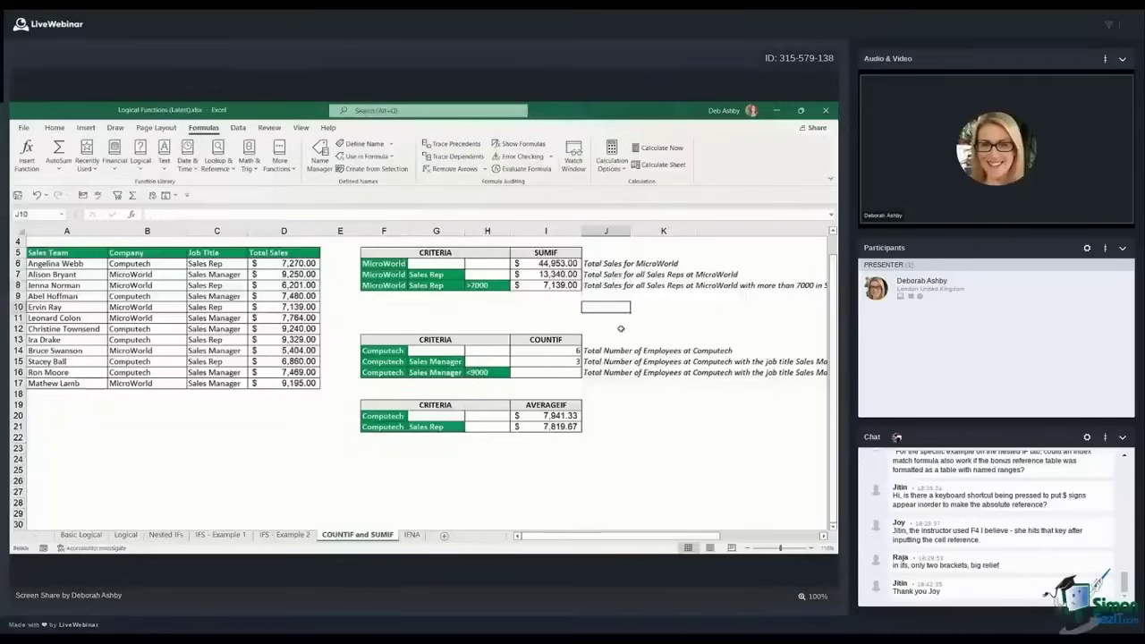
pyautogui.click(619, 330)
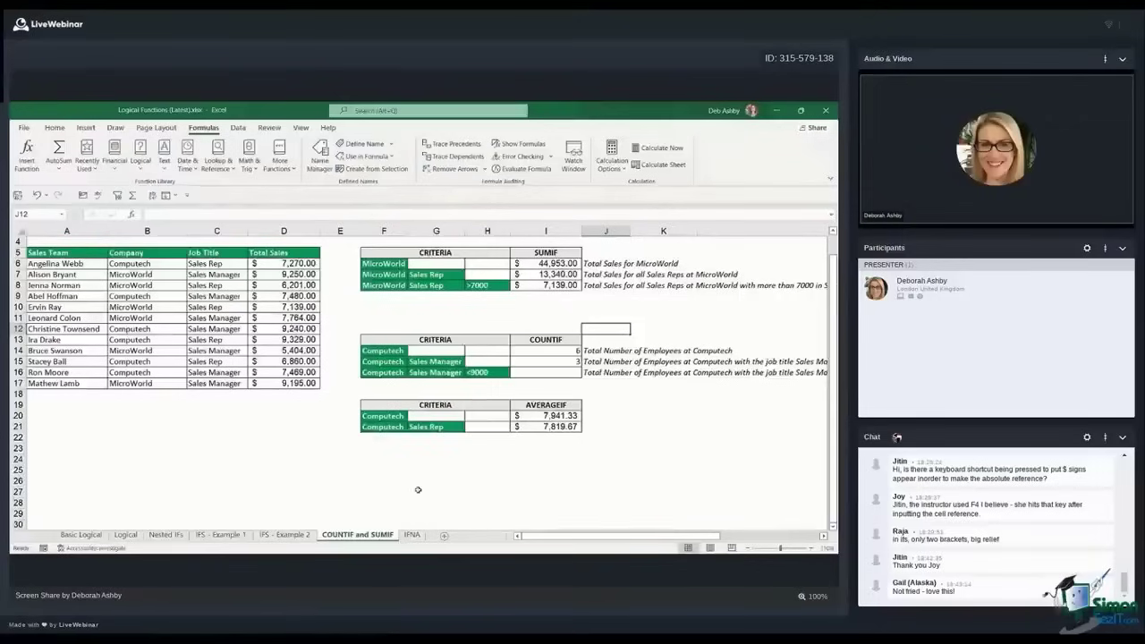
# Switch to the IFNA worksheet
pyautogui.click(411, 535)
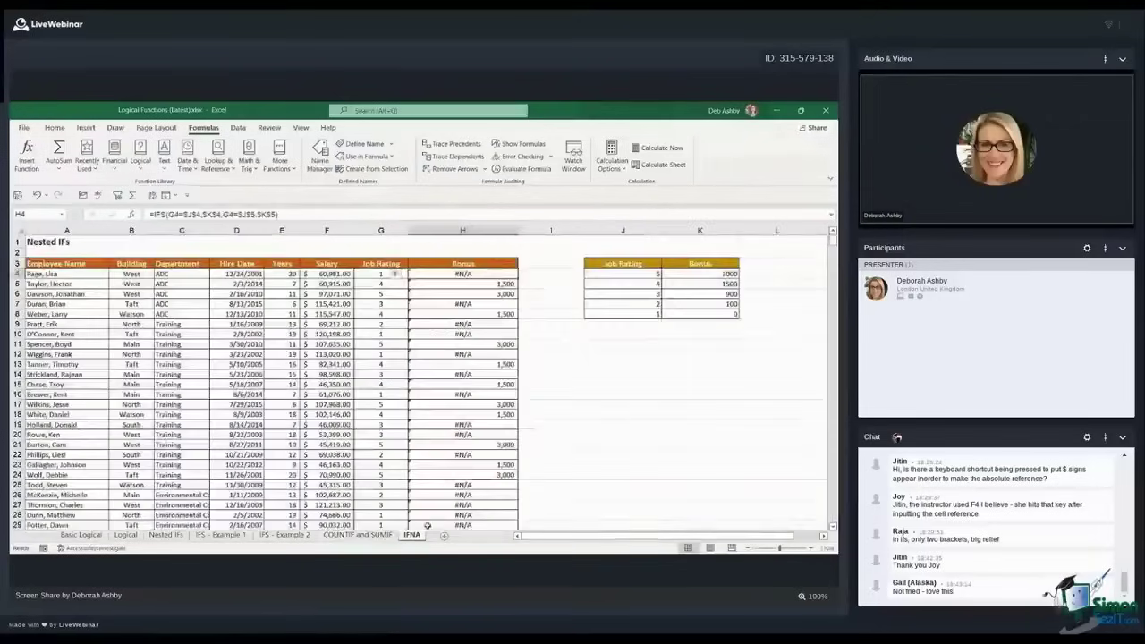
pyautogui.click(622, 367)
pyautogui.click(625, 353)
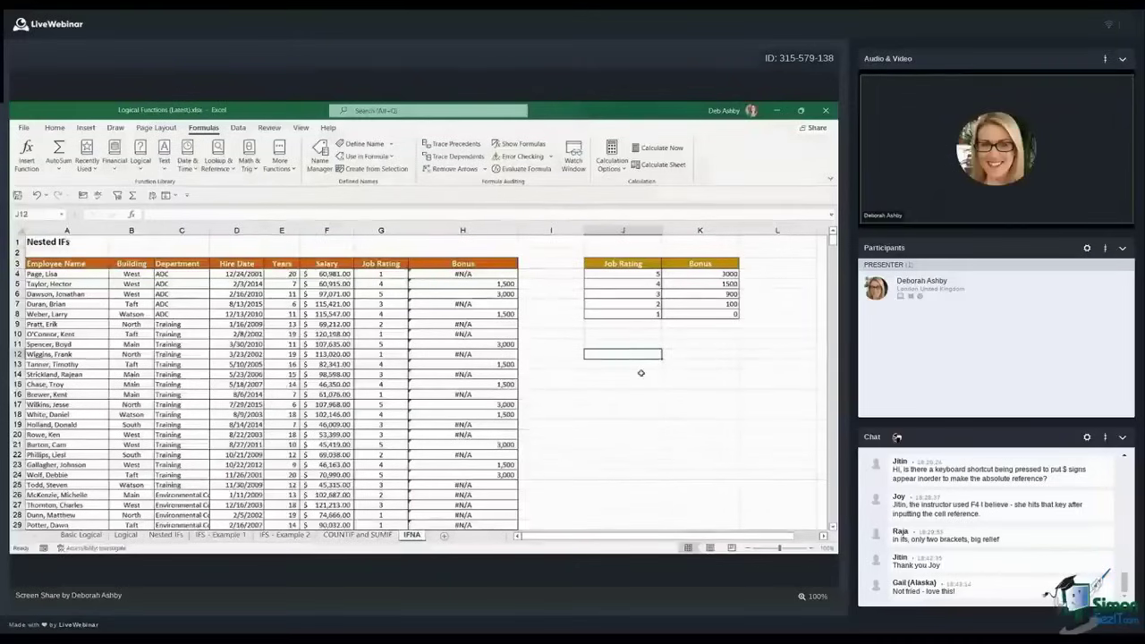
pyautogui.click(641, 373)
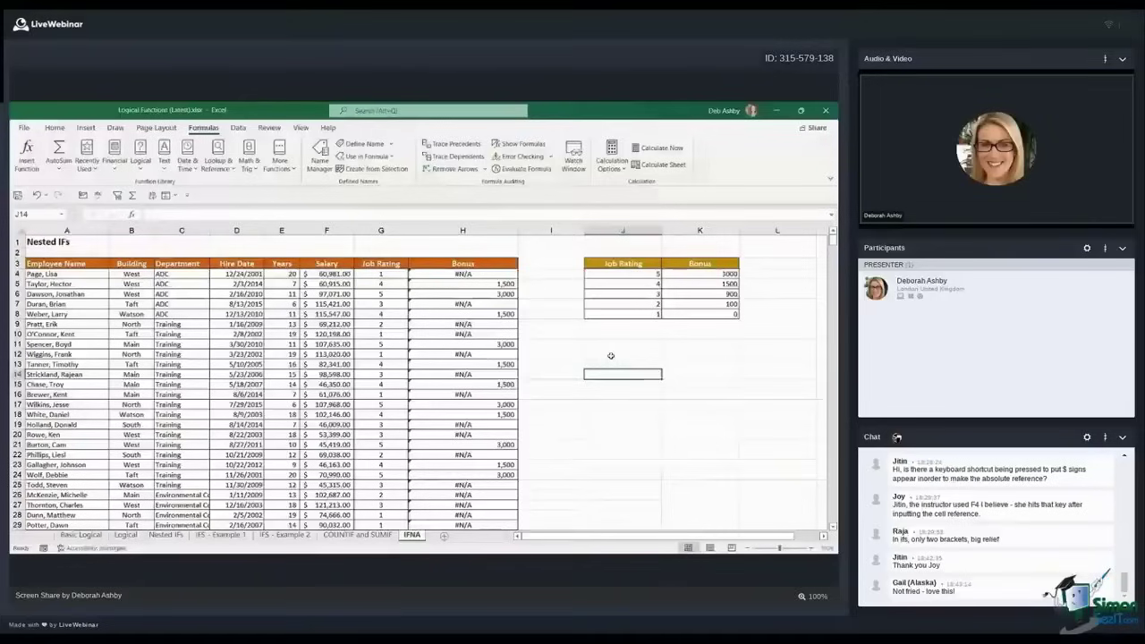
pyautogui.click(611, 356)
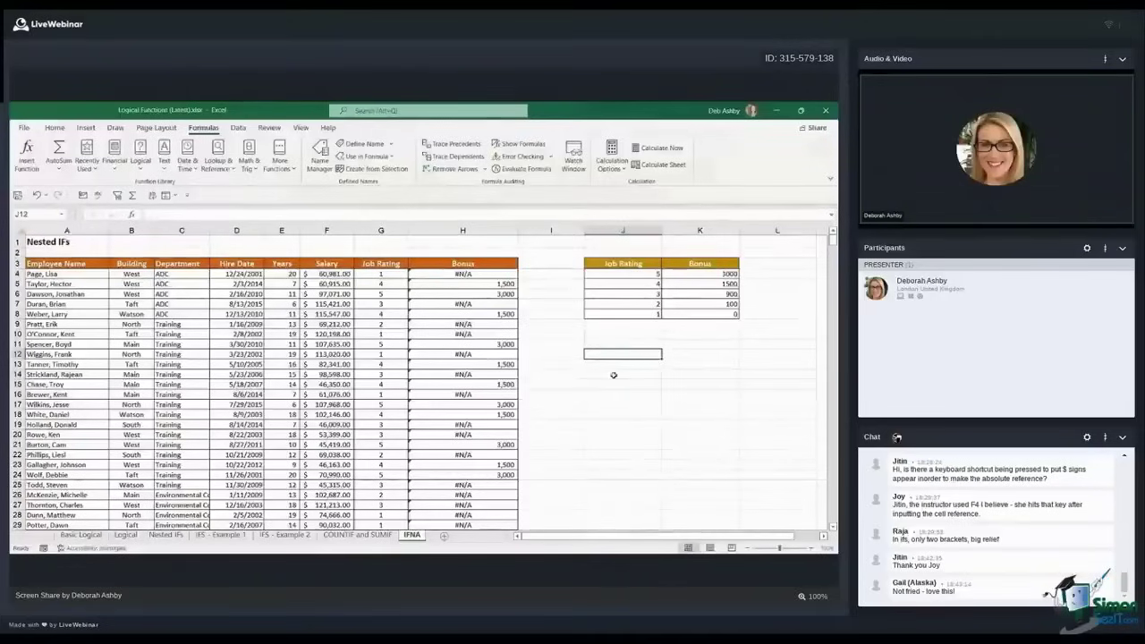
pyautogui.click(601, 361)
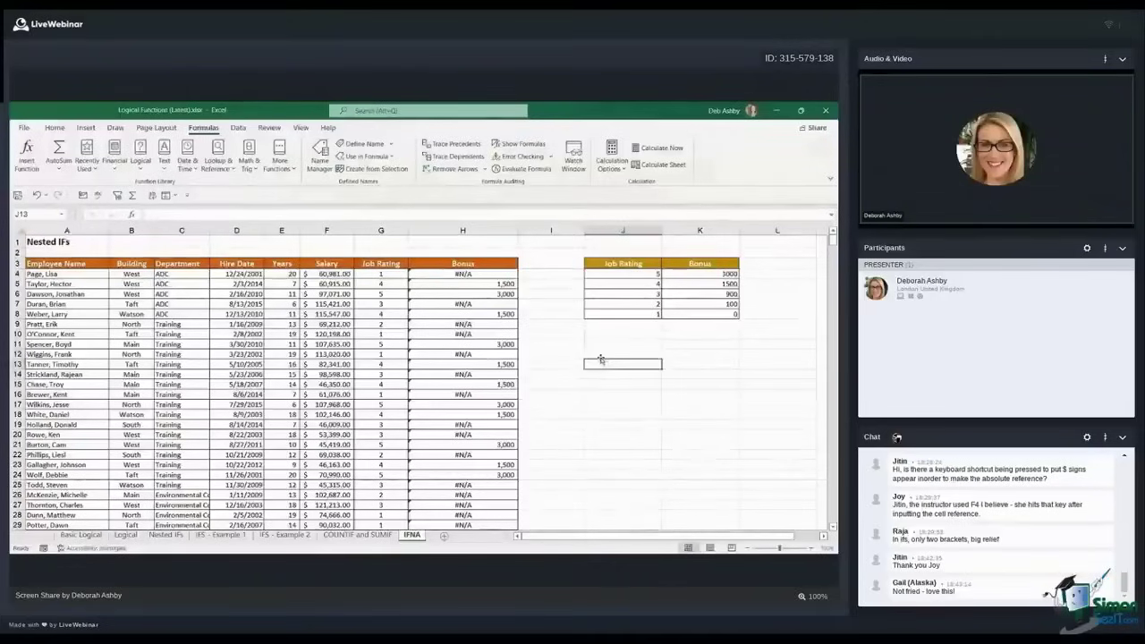
pyautogui.press('Up')
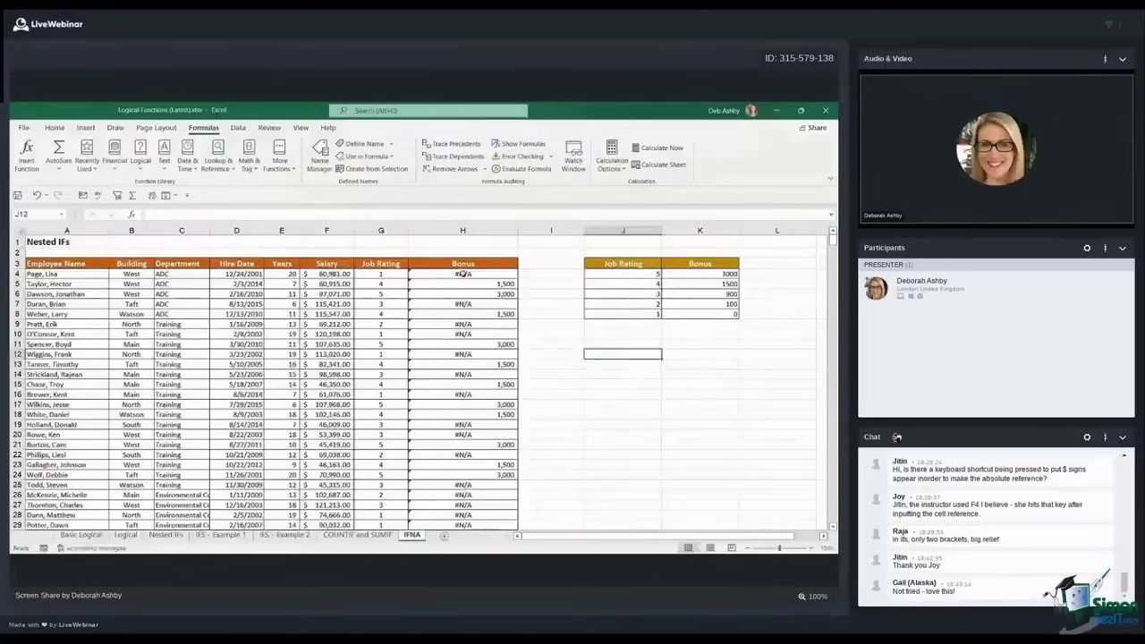
# Examine the IFS formulas and their results down the Bonus column from H4 to H17
pyautogui.click(463, 273)
pyautogui.press('Down')
pyautogui.press('Down')
pyautogui.press('Down')
pyautogui.press('Down')
pyautogui.press('Down')
pyautogui.press('Down')
pyautogui.press('Down')
pyautogui.press('Down')
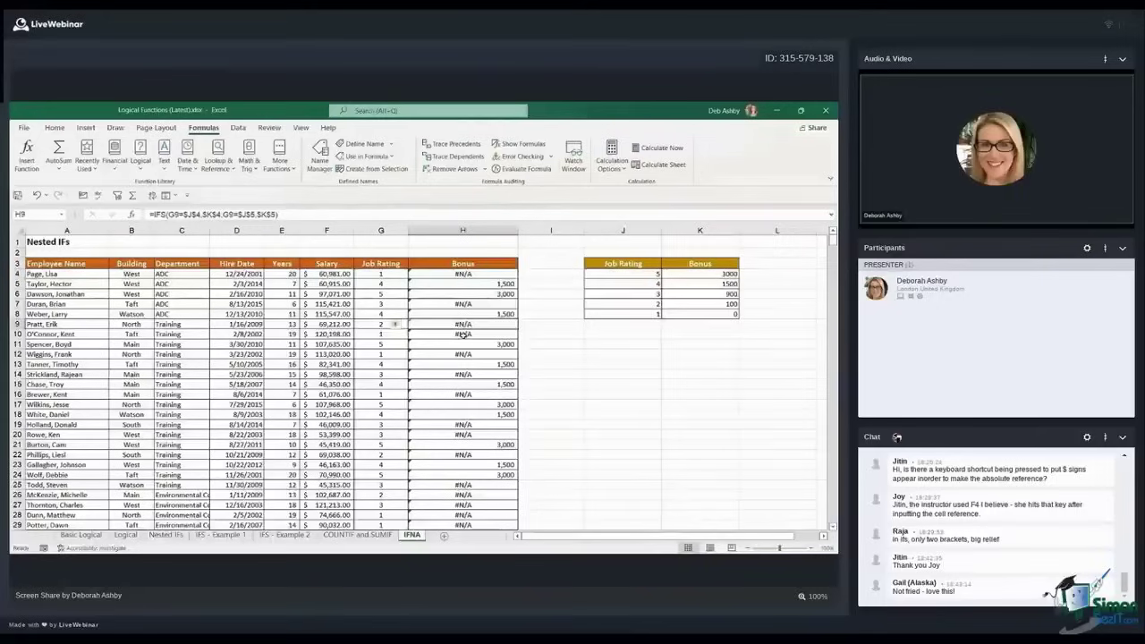
pyautogui.press('Down')
pyautogui.press('Down')
pyautogui.press('Down')
pyautogui.press('Down')
pyautogui.press('Down')
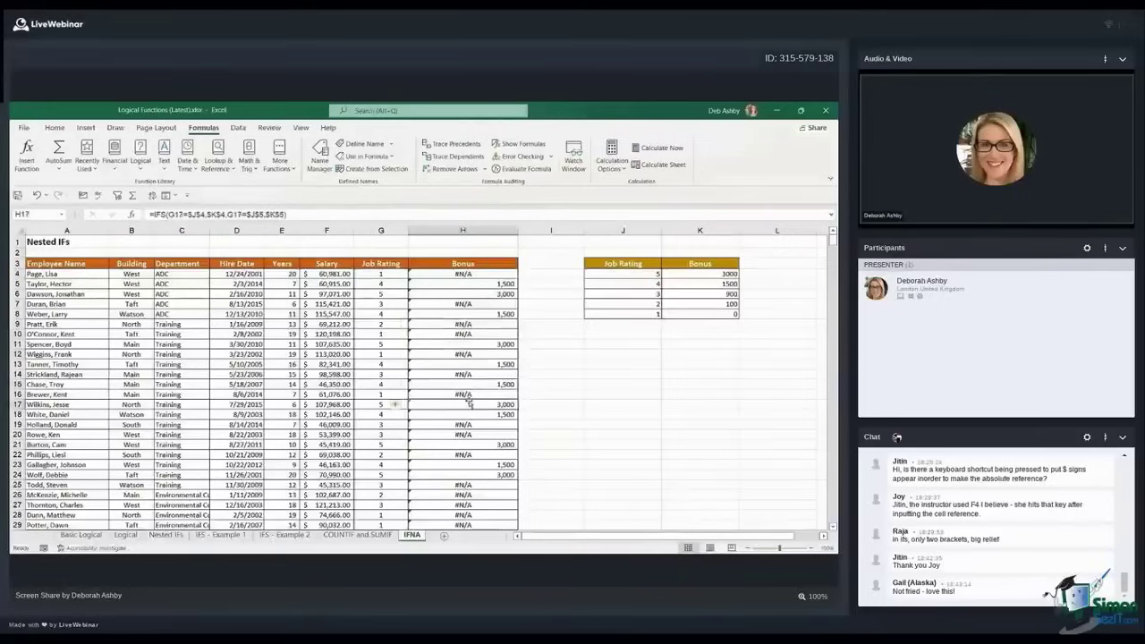
# Compare the bonus table rows for ratings 2 and 1 with the job ratings and IFS formulas of the #N/A bonus cells
pyautogui.click(463, 273)
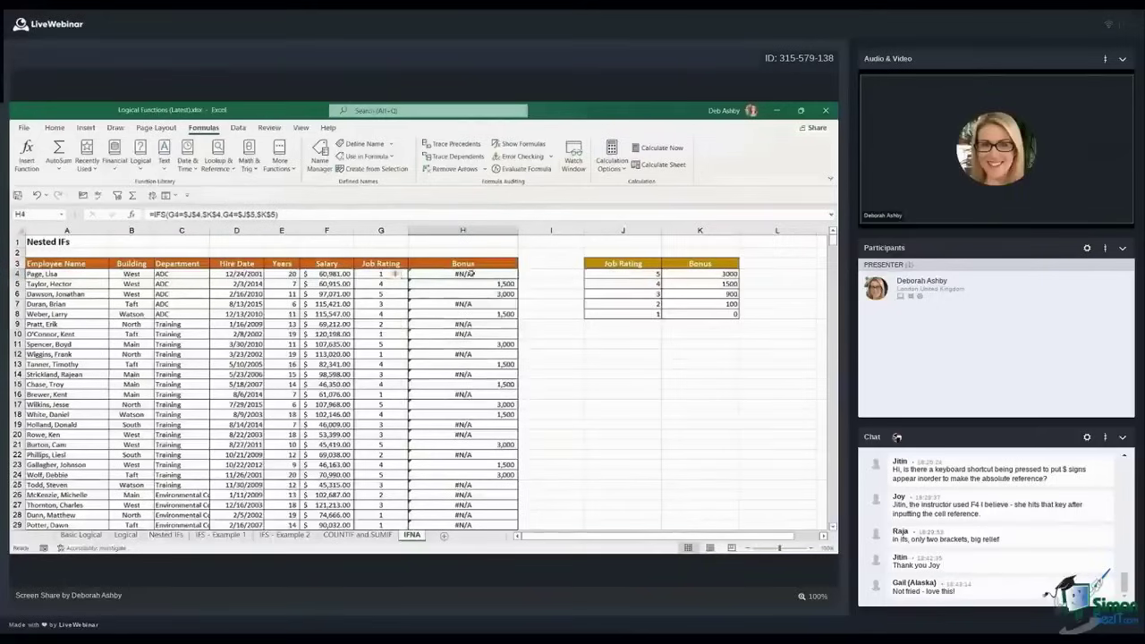
pyautogui.click(623, 303)
pyautogui.moveTo(624, 304); pyautogui.dragTo(688, 320)
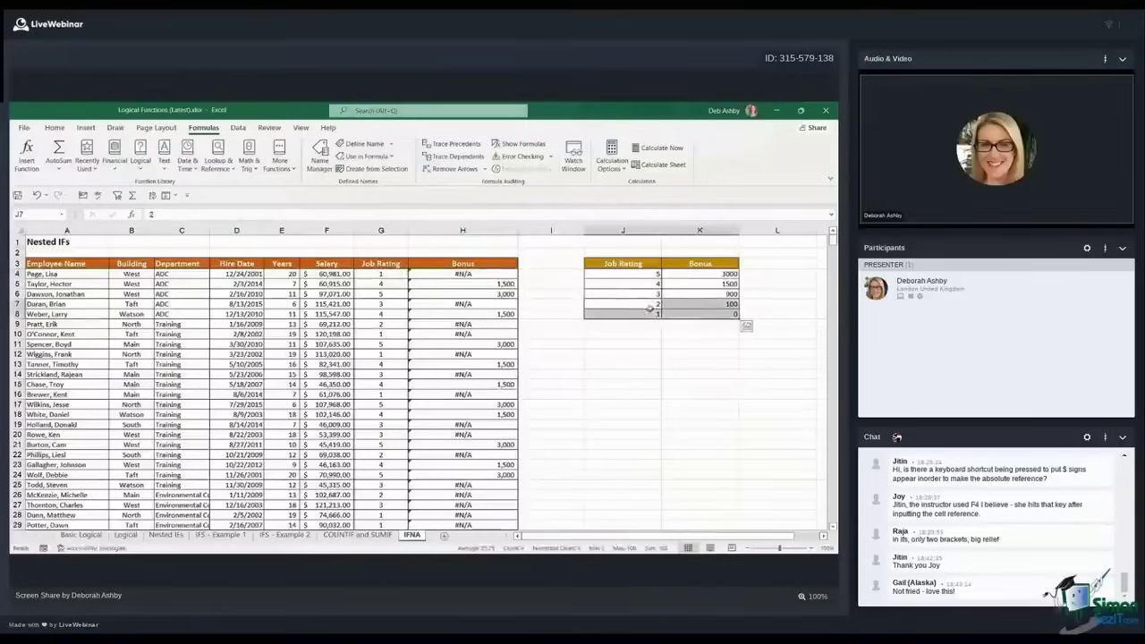
pyautogui.click(470, 274)
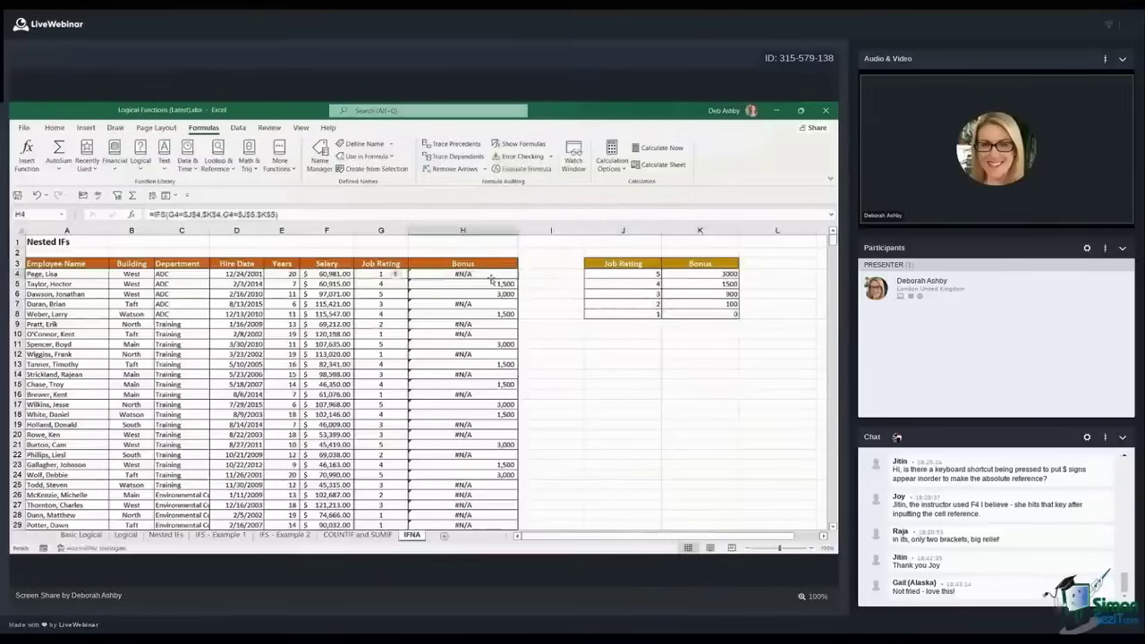
pyautogui.click(380, 276)
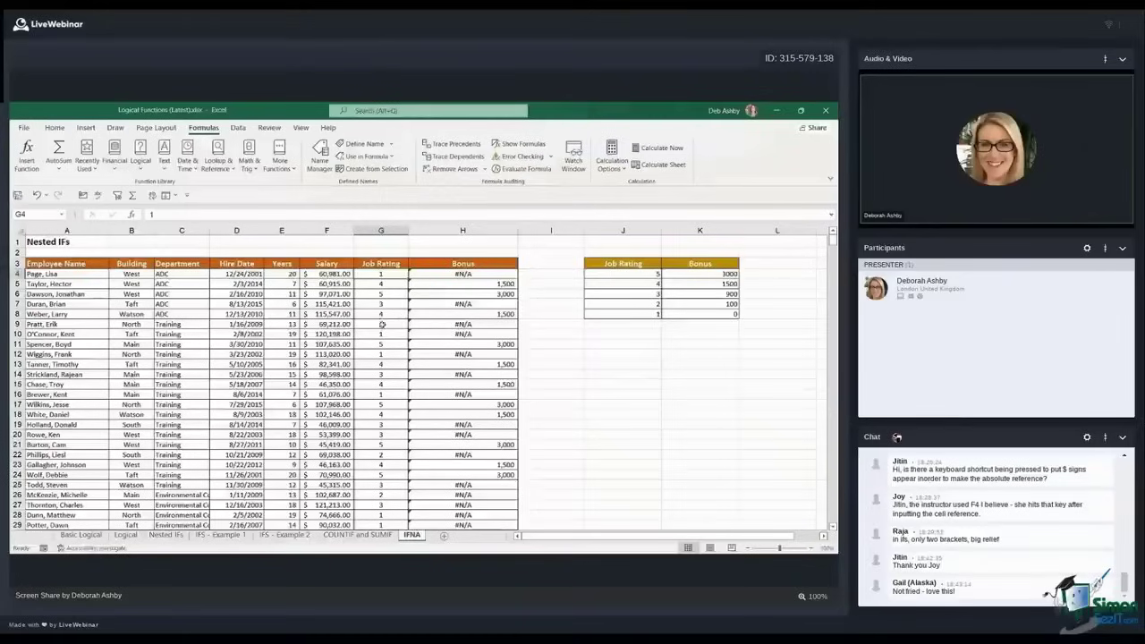
pyautogui.click(385, 325)
pyautogui.click(452, 324)
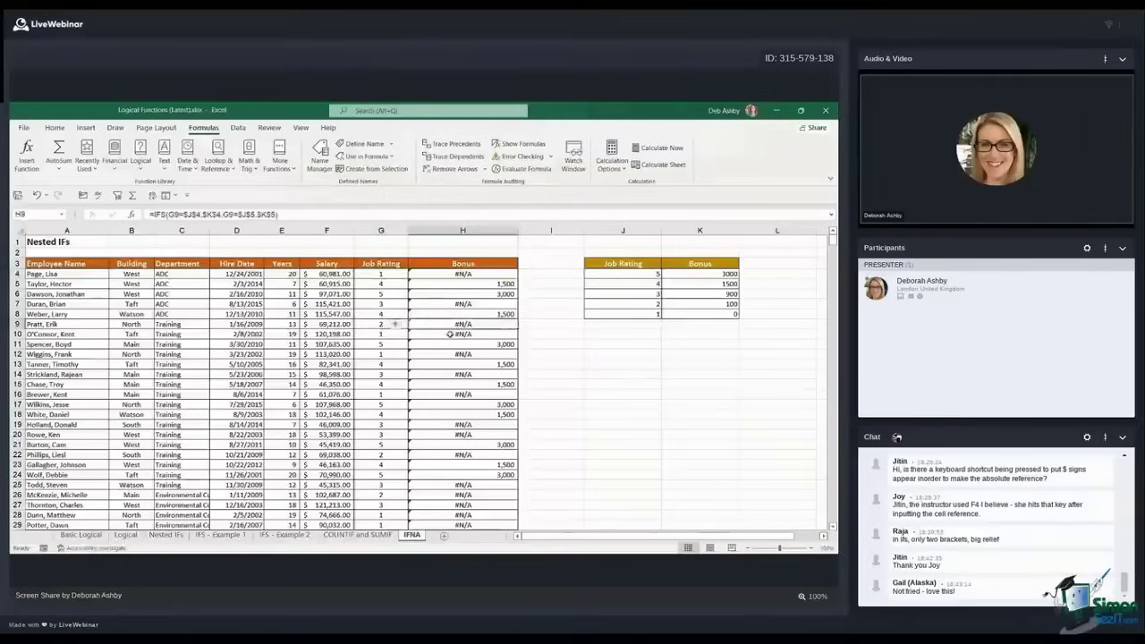
pyautogui.click(451, 335)
pyautogui.click(465, 275)
pyautogui.click(466, 305)
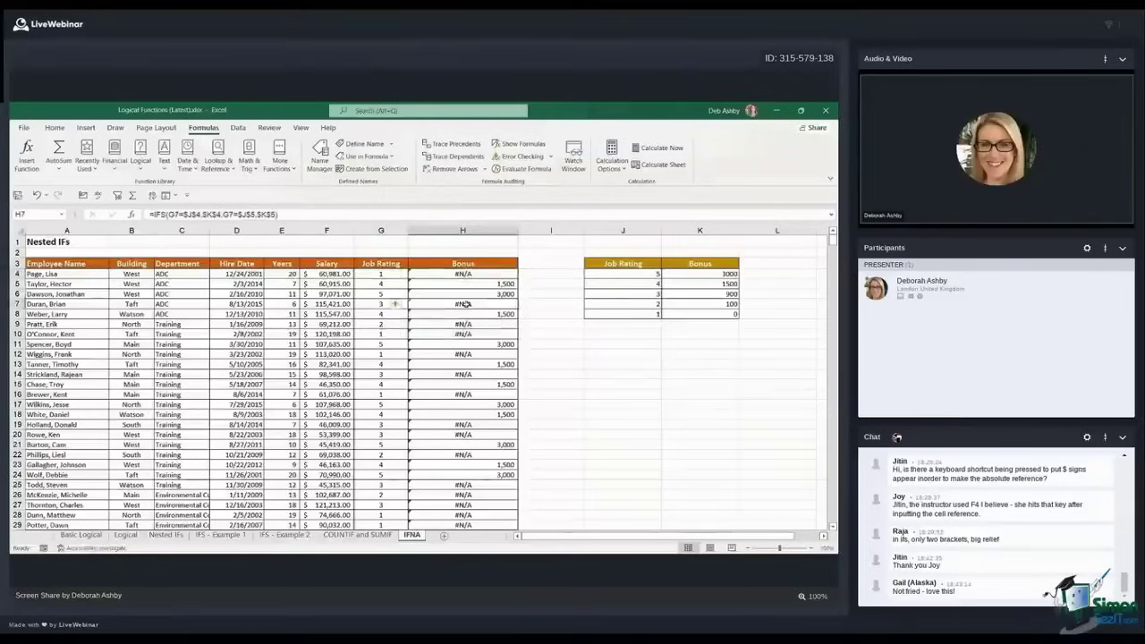
pyautogui.click(624, 361)
pyautogui.click(481, 276)
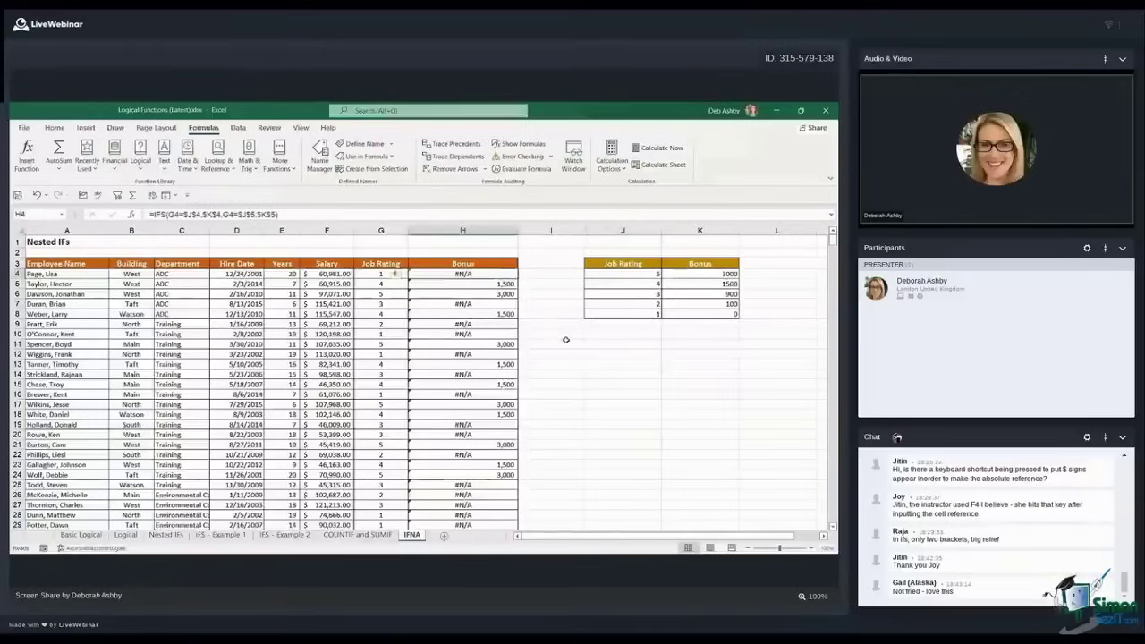
# Enter the function names IFNA in J12 and IFERROR in J13 as notes below the bonus table
pyautogui.click(619, 355)
pyautogui.click(608, 336)
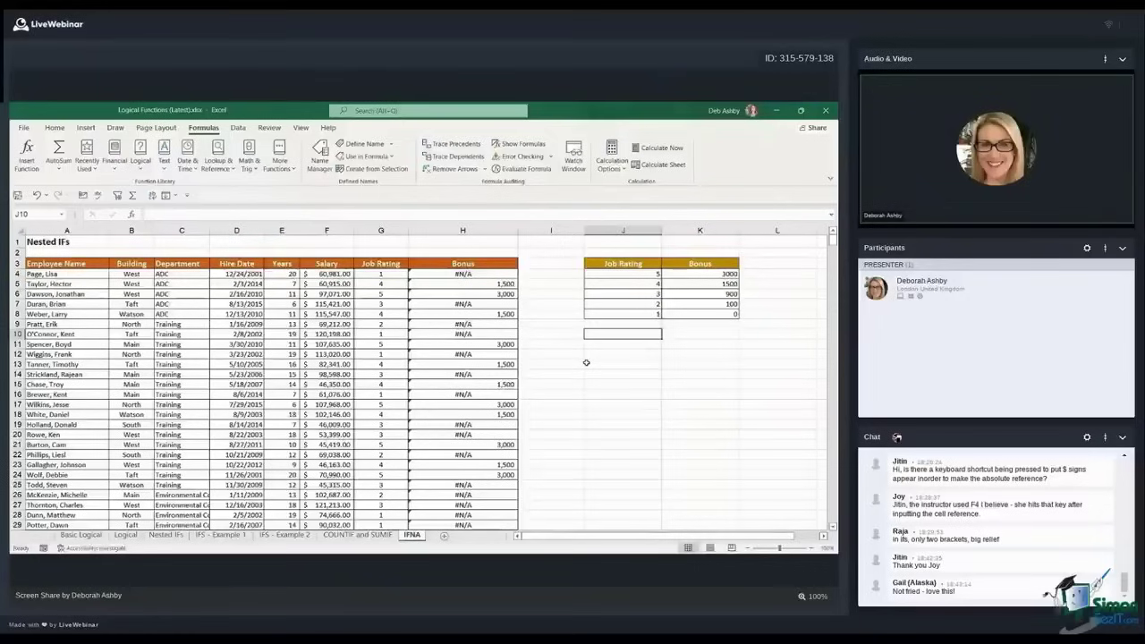
pyautogui.click(587, 357)
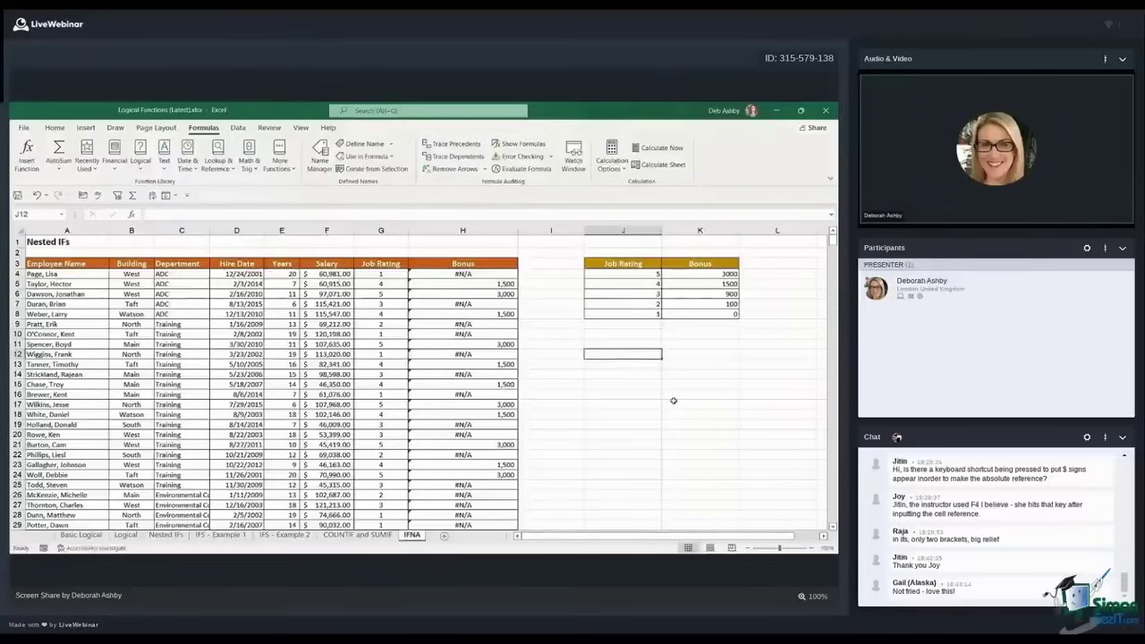
pyautogui.write('IFN')
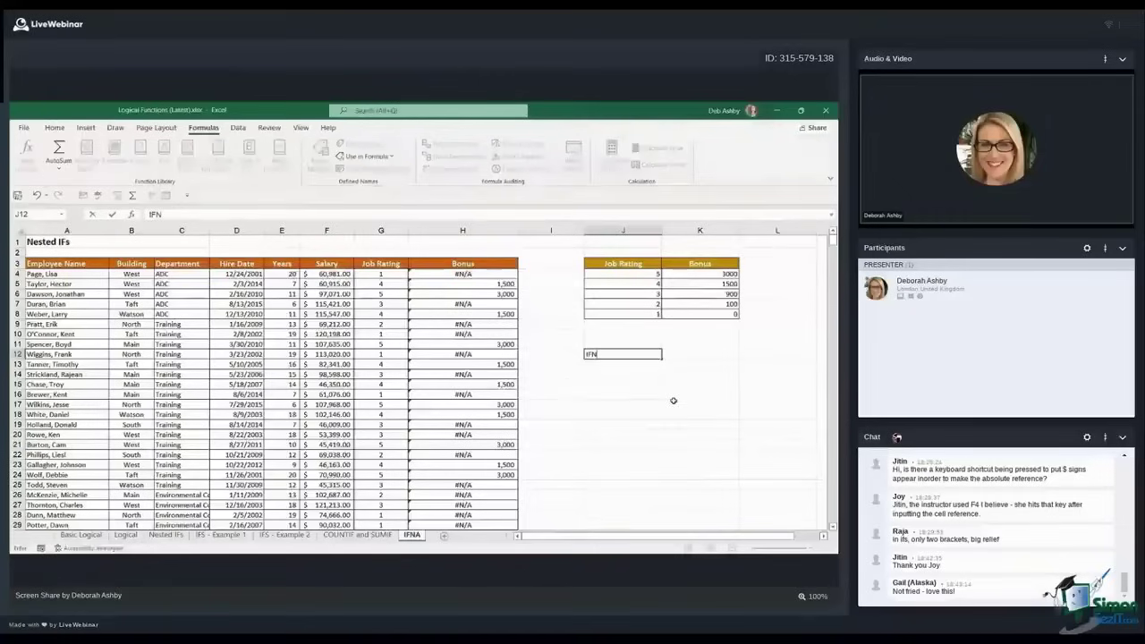
pyautogui.write('A')
pyautogui.press('Return')
pyautogui.write('IFNA')
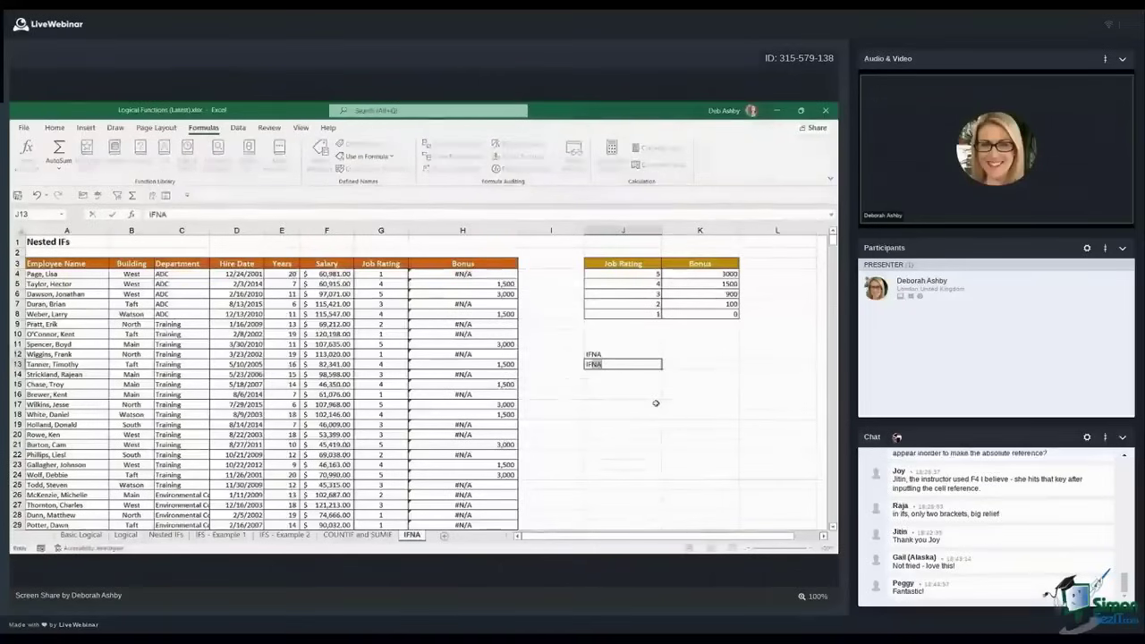
pyautogui.press('BackSpace')
pyautogui.press('BackSpace')
pyautogui.write('ERROR')
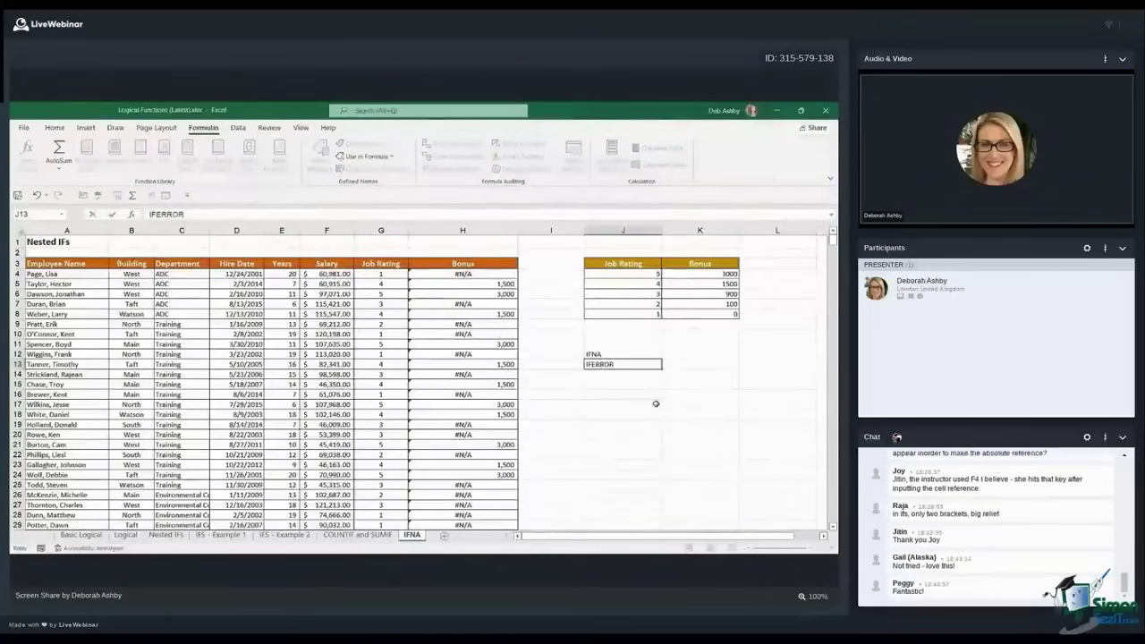
pyautogui.press('Up')
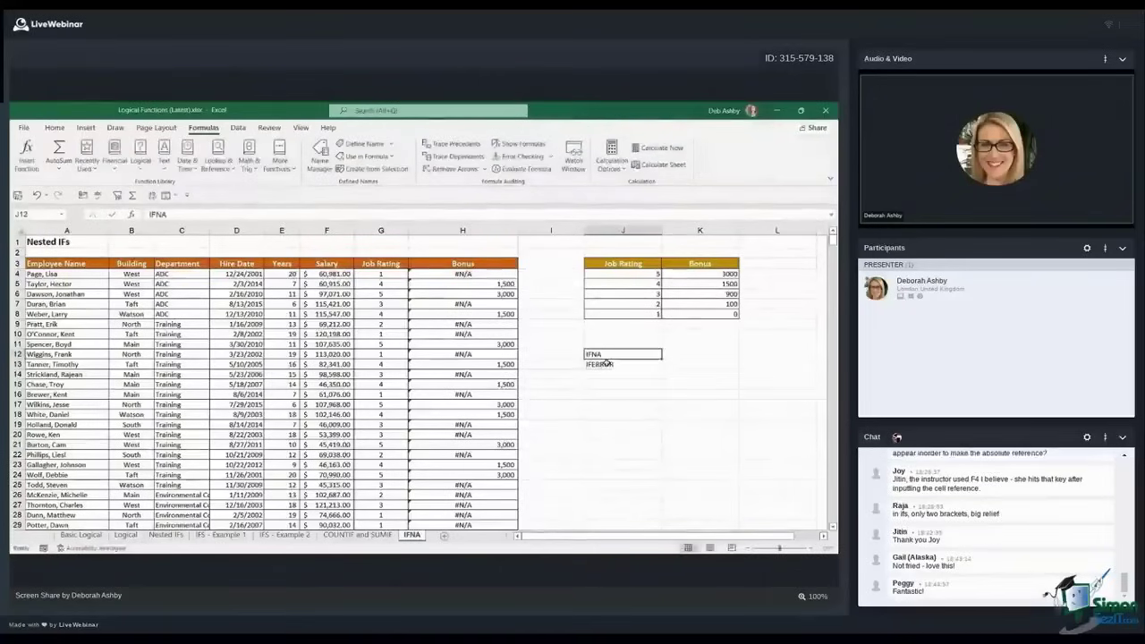
# Compare the IFNA and IFERROR notes with the IFS formula and error in H4
pyautogui.click(606, 363)
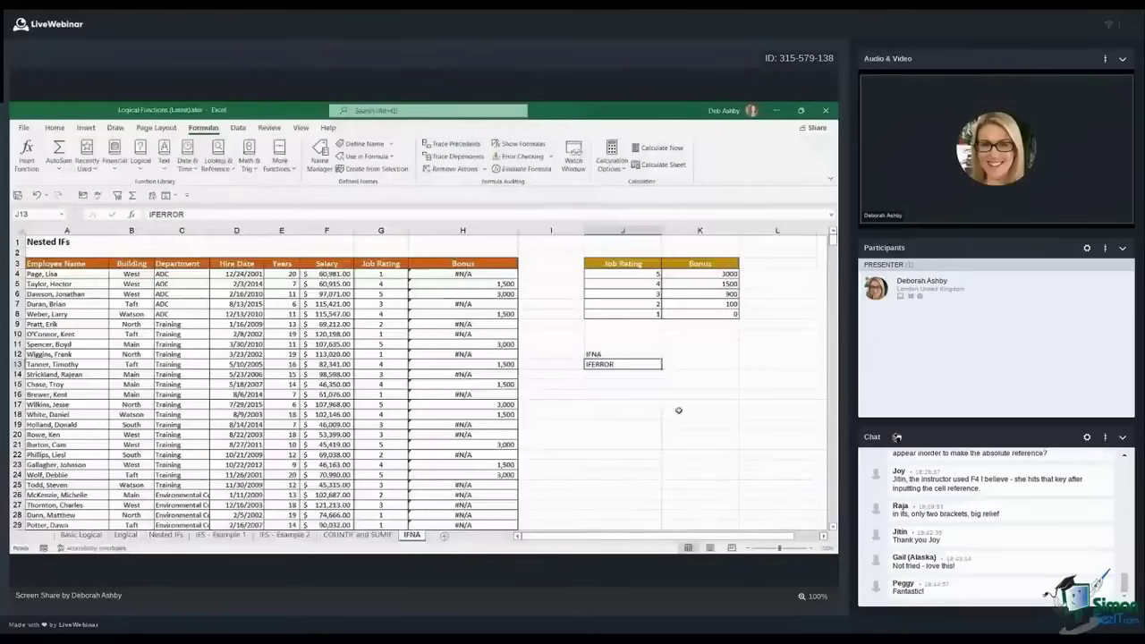
pyautogui.click(621, 354)
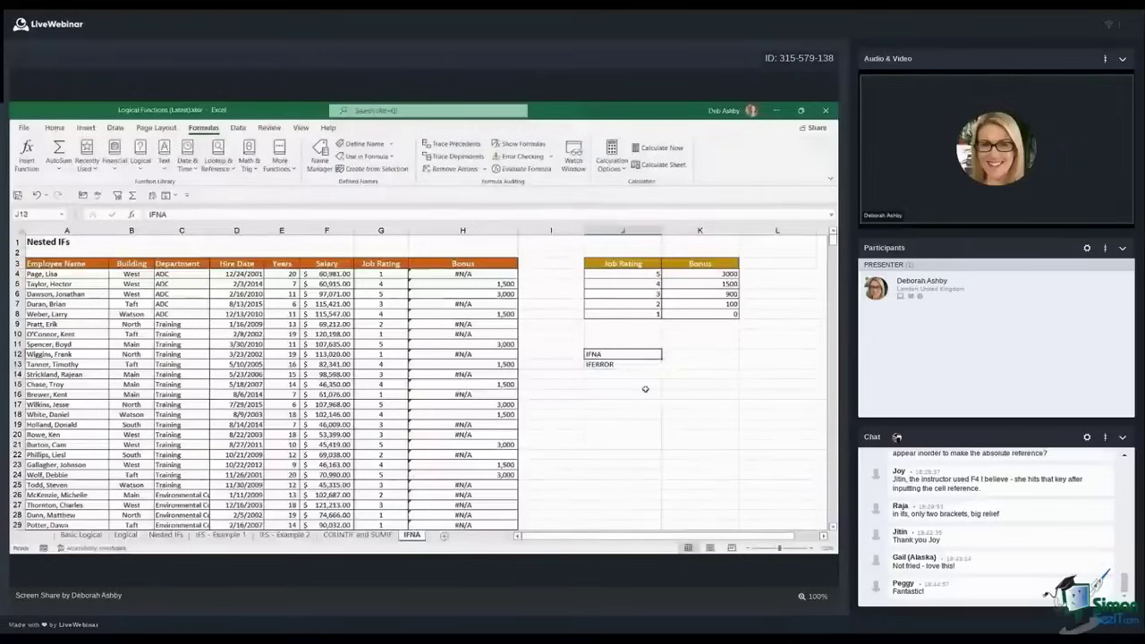
pyautogui.click(460, 275)
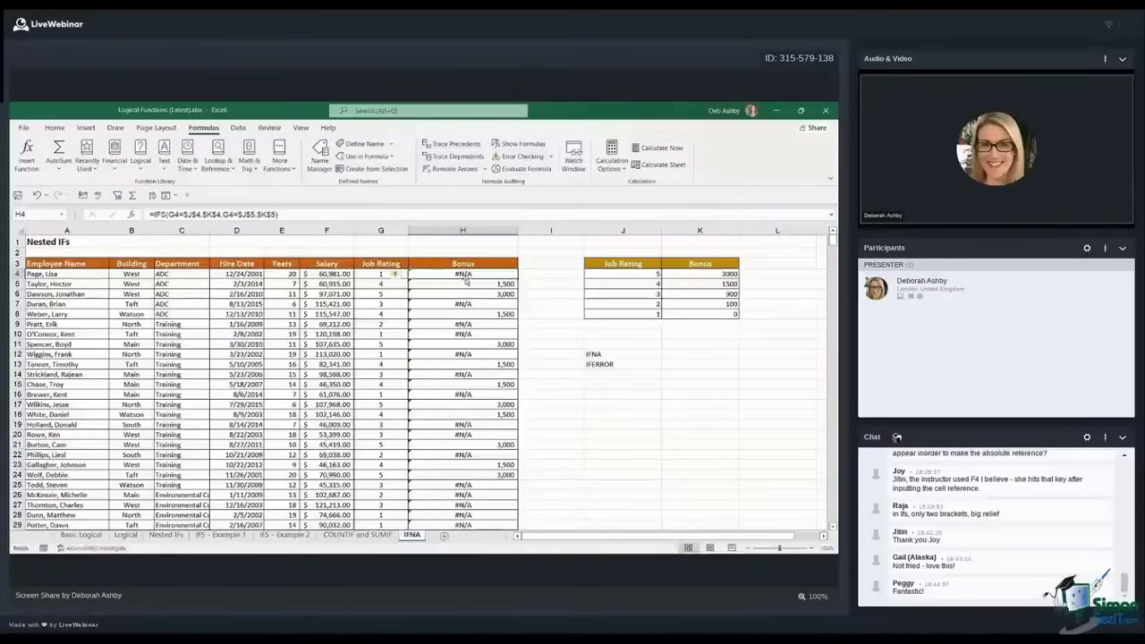
pyautogui.click(610, 354)
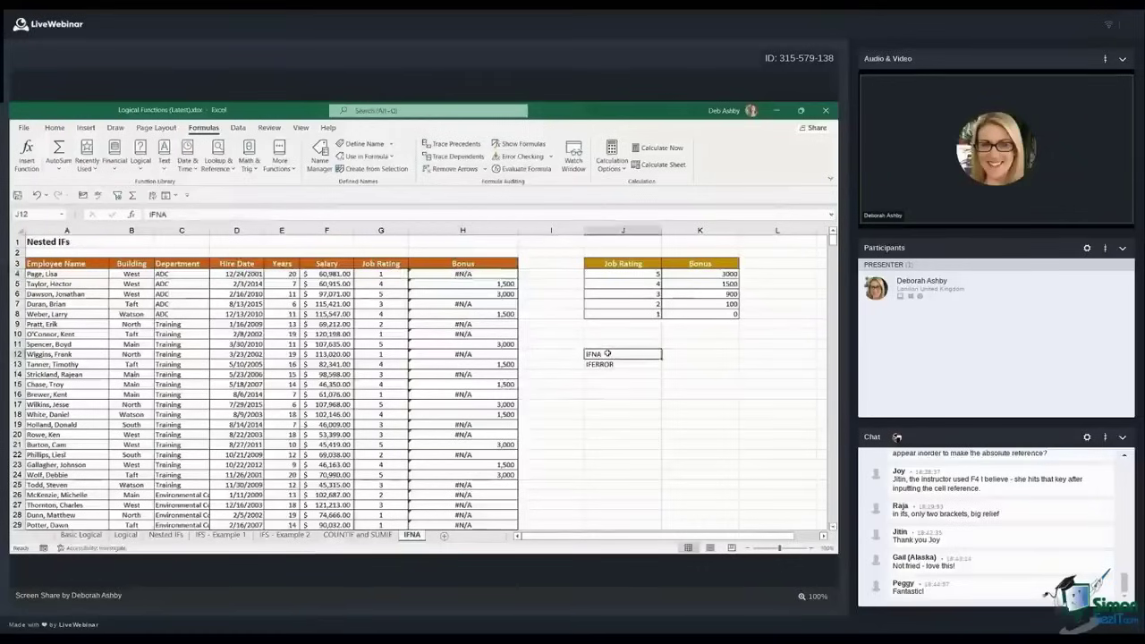
pyautogui.click(448, 275)
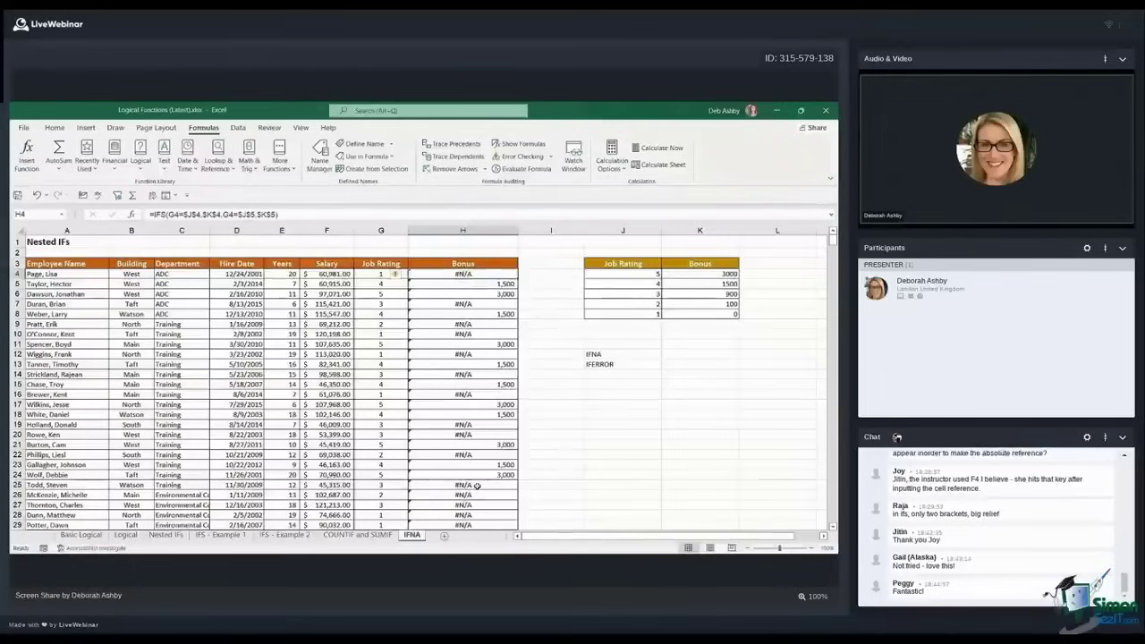
pyautogui.click(625, 364)
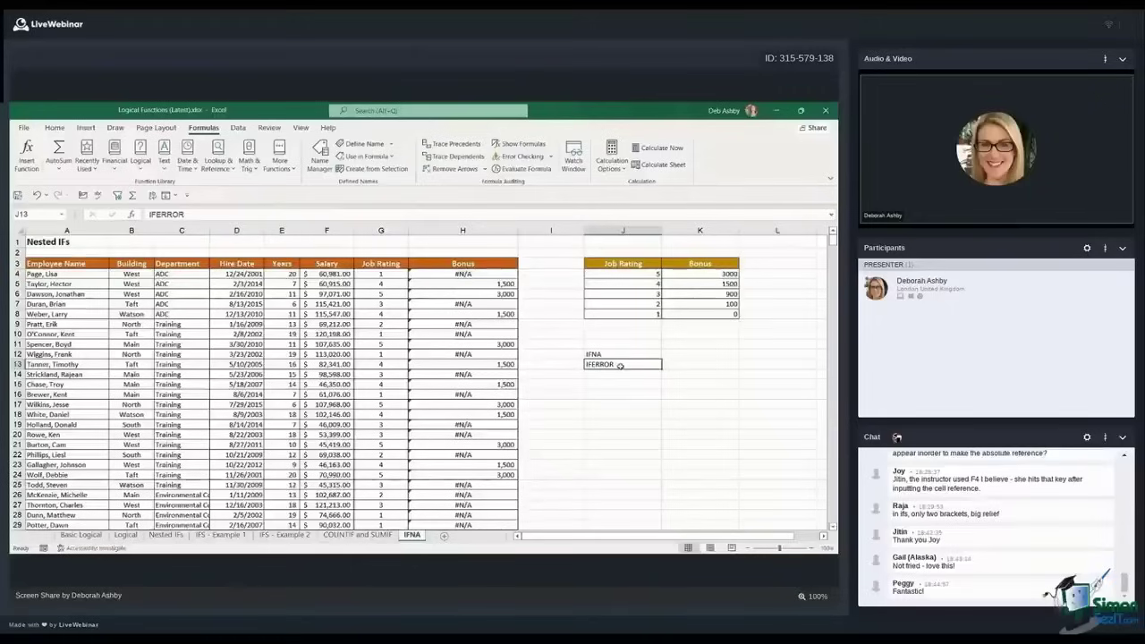
# Delete the function name notes from J12:J13
pyautogui.click(611, 353)
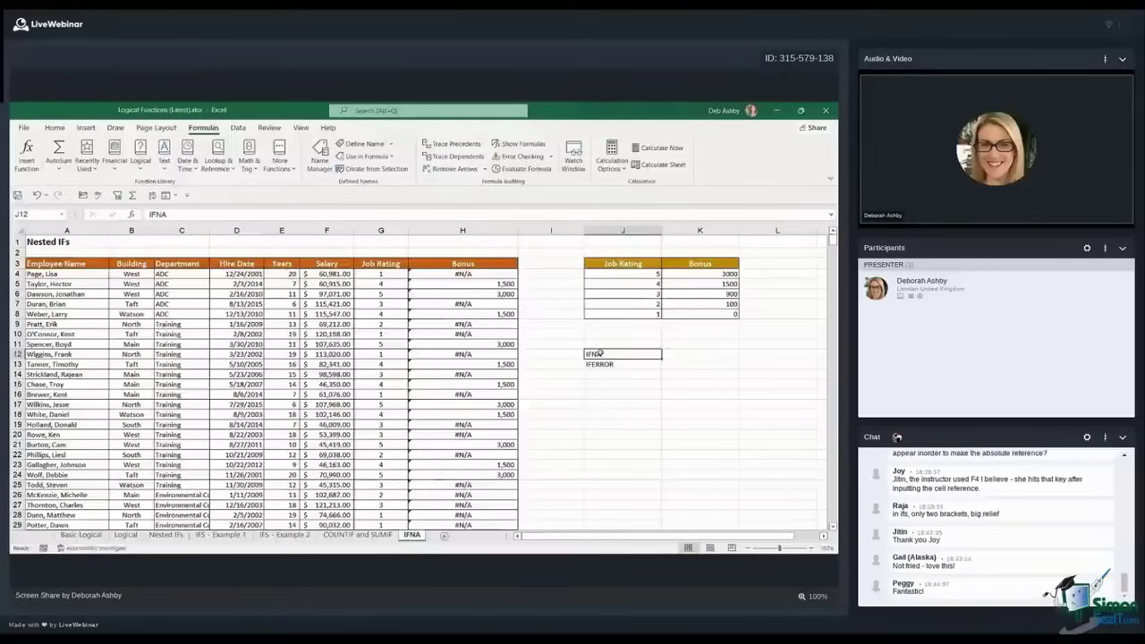
pyautogui.moveTo(597, 353); pyautogui.dragTo(597, 362)
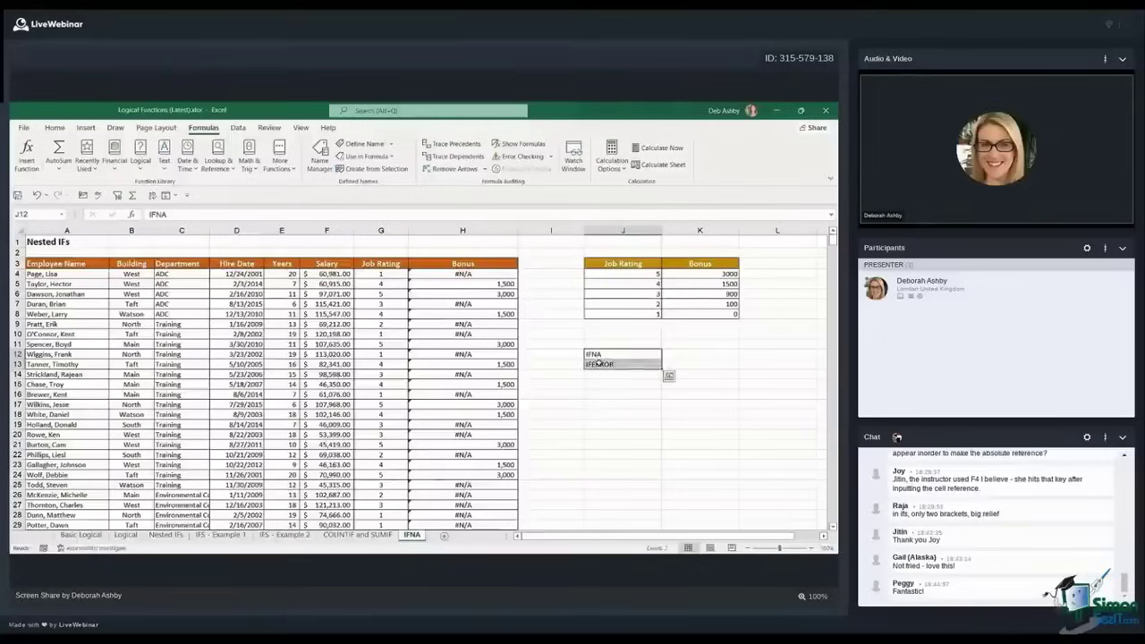
pyautogui.press('Delete')
# Wrap the IFS formula in H4 in IFNA, with "No Bonus" as the value for #N/A errors, and enter it
pyautogui.click(457, 275)
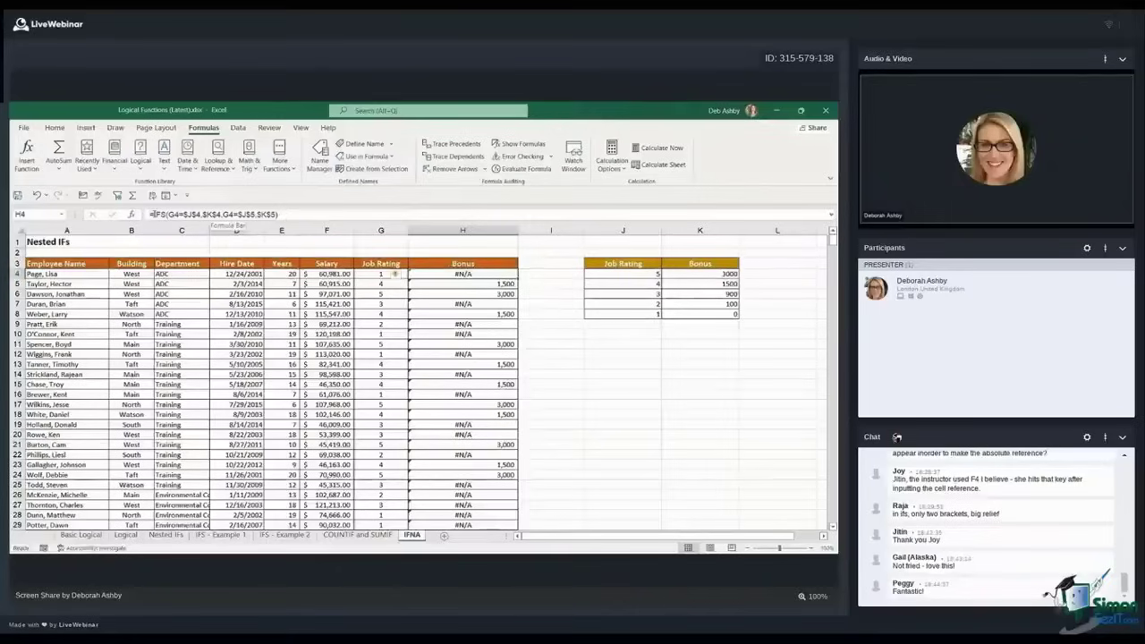
pyautogui.press('F2')
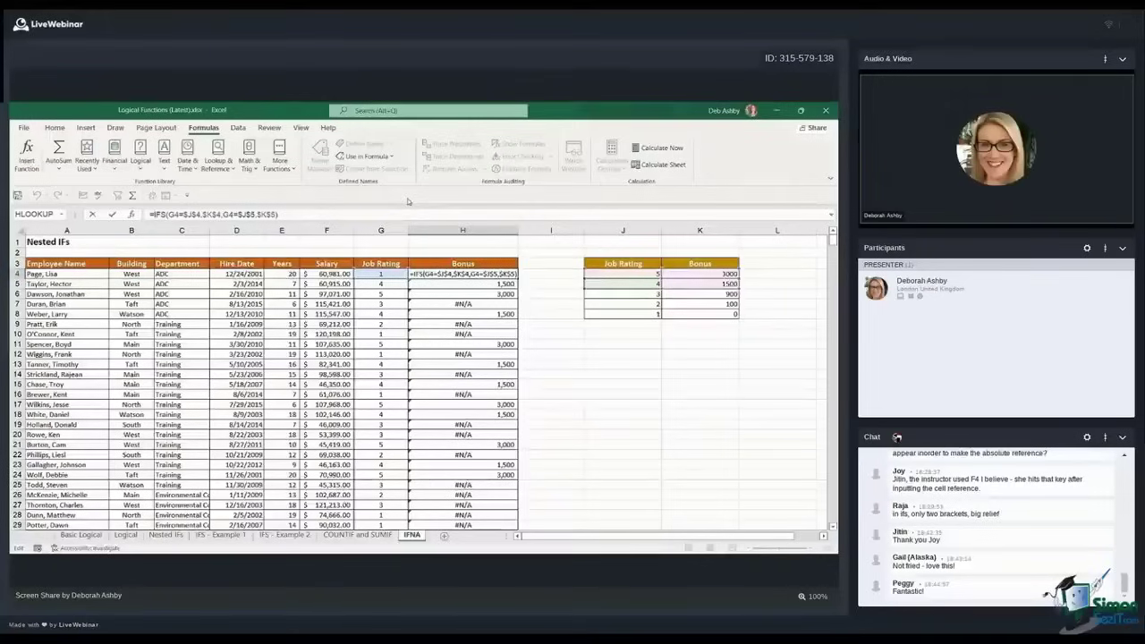
pyautogui.write('IFNA')
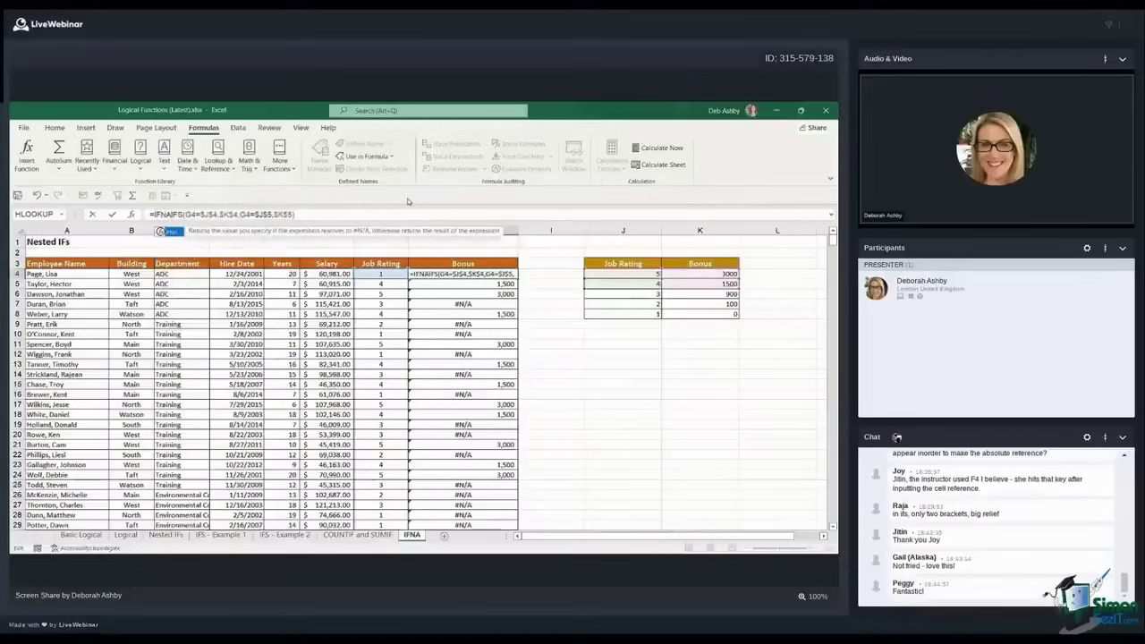
pyautogui.write('(')
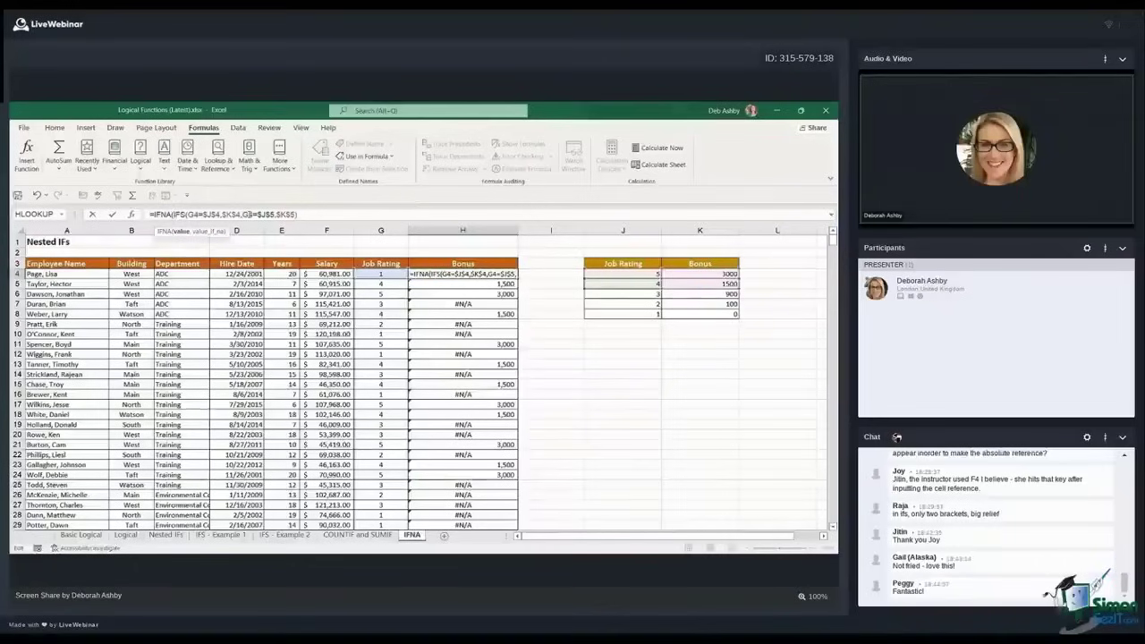
pyautogui.click(366, 215)
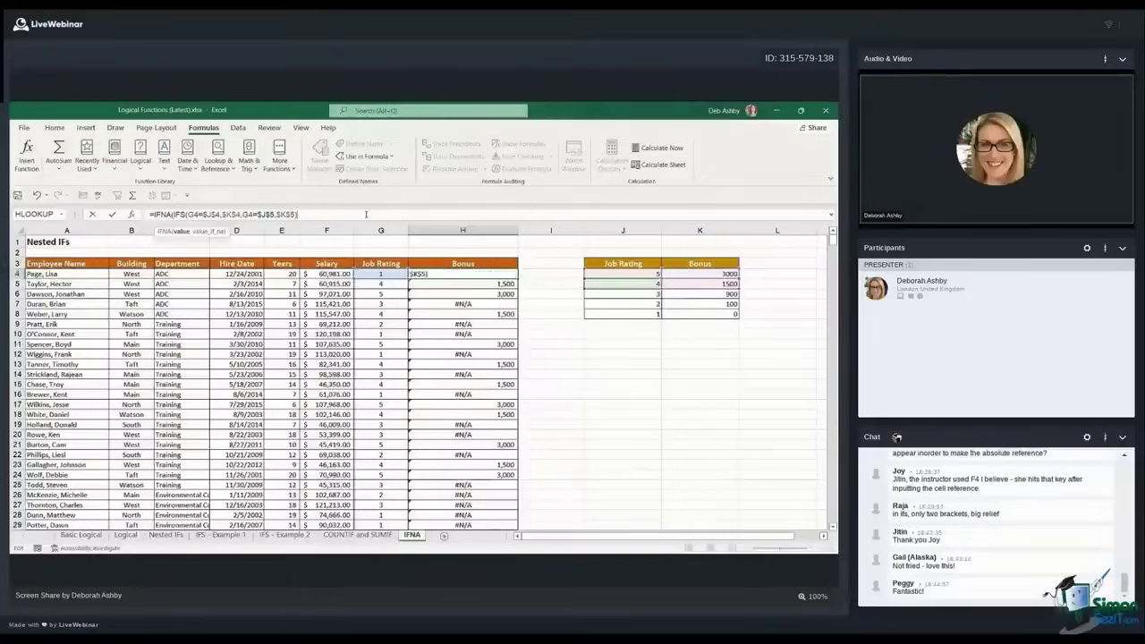
pyautogui.write(',')
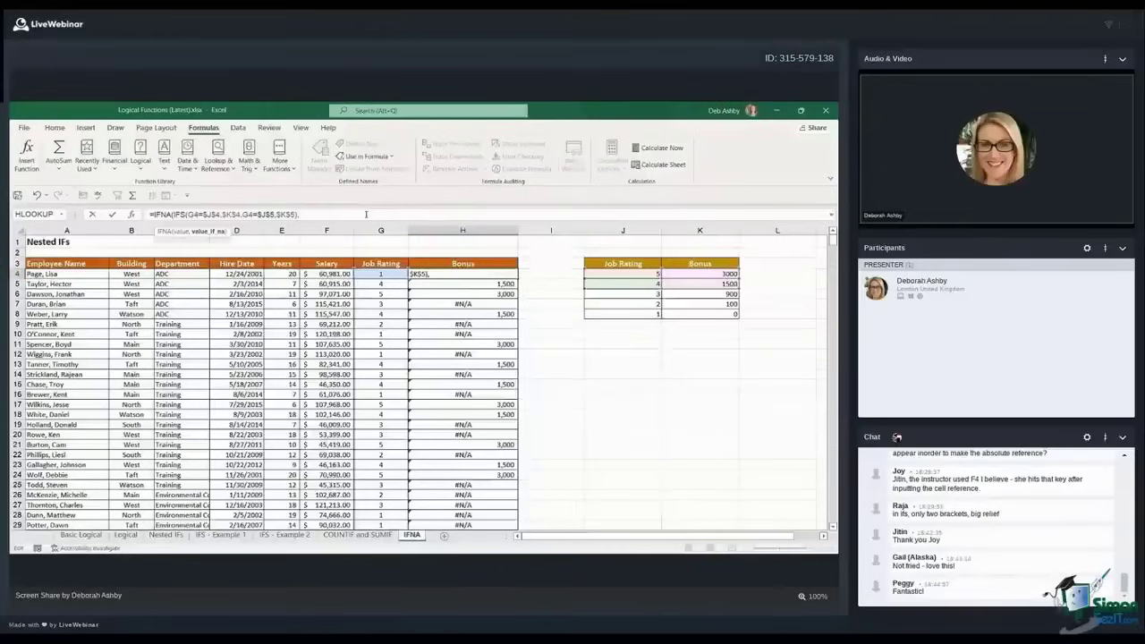
pyautogui.write('"No Bonu')
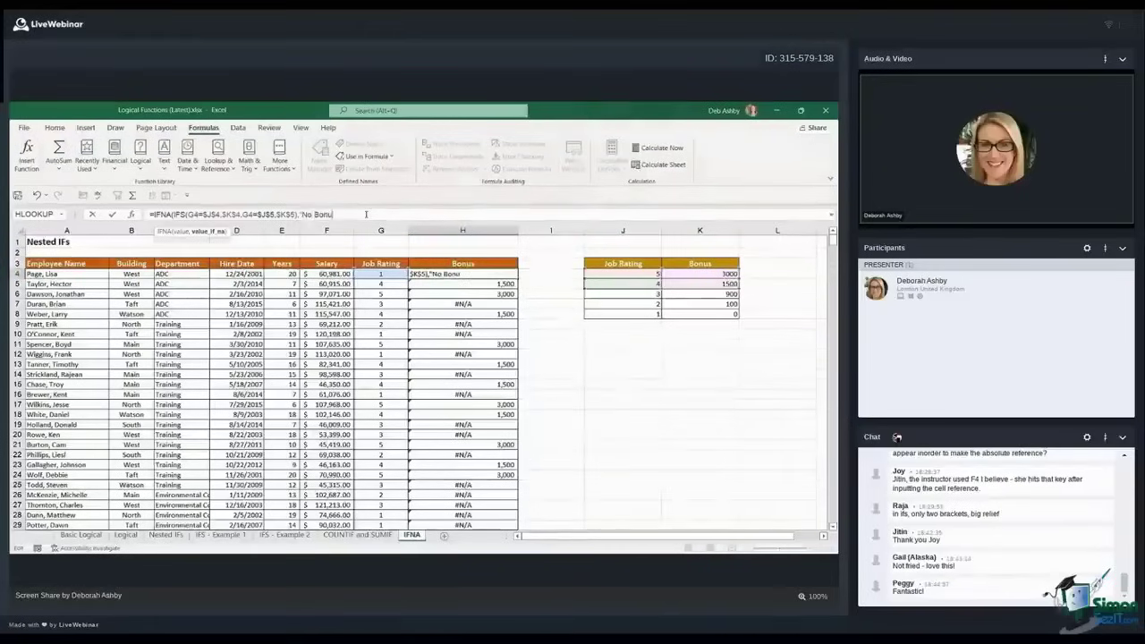
pyautogui.write('s")')
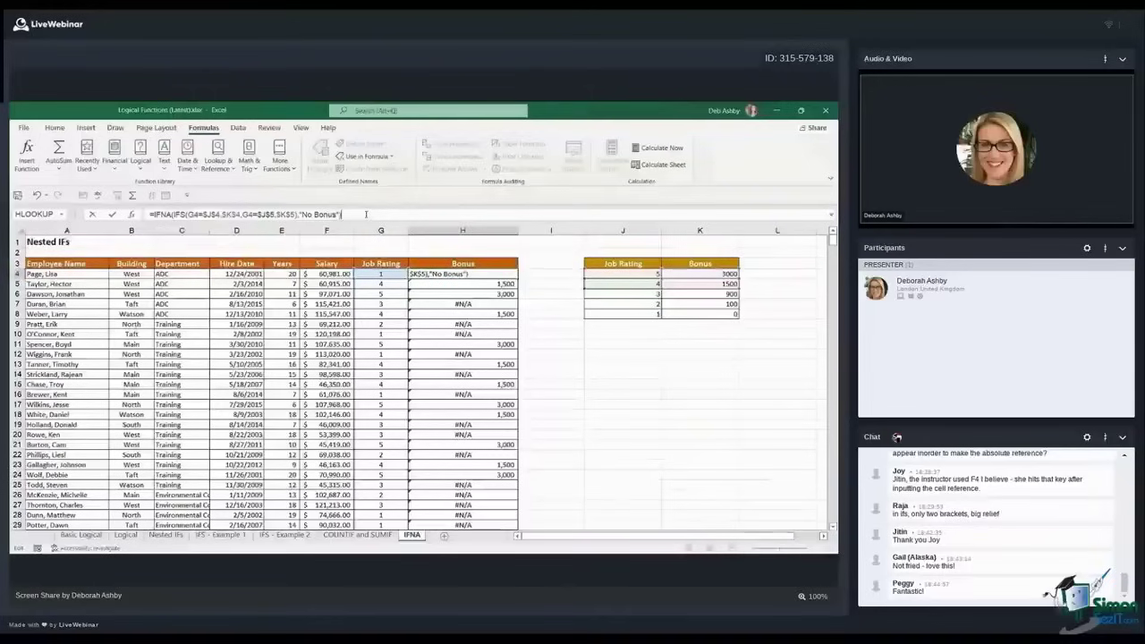
pyautogui.press('Return')
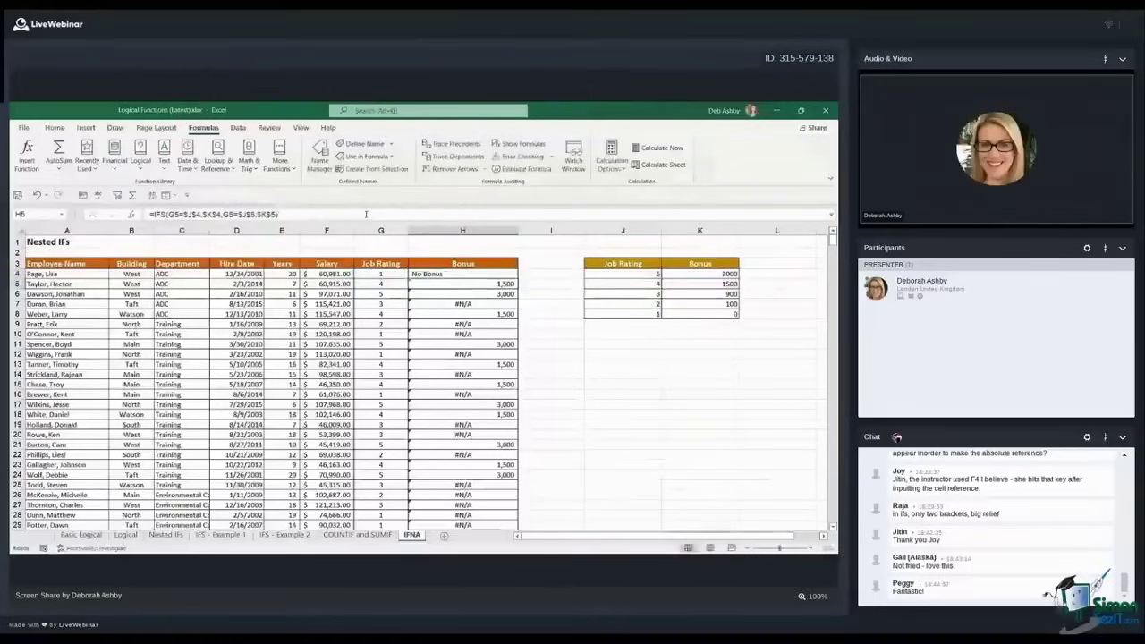
# Fill the IFNA formula from H4 down the whole Bonus column
pyautogui.click(505, 274)
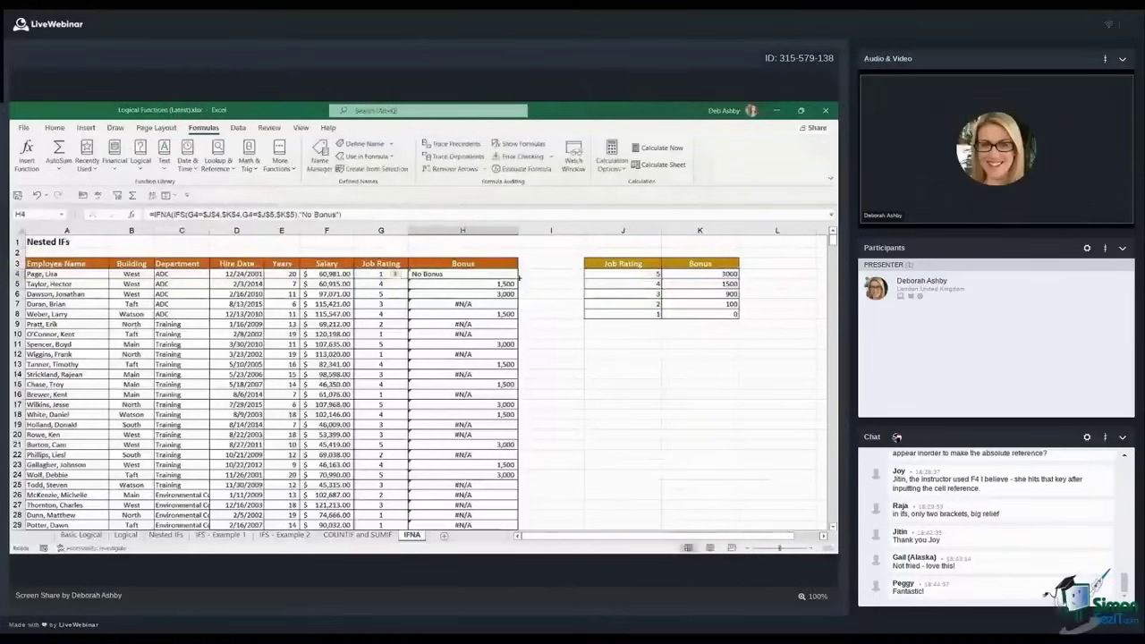
pyautogui.doubleClick(517, 279)
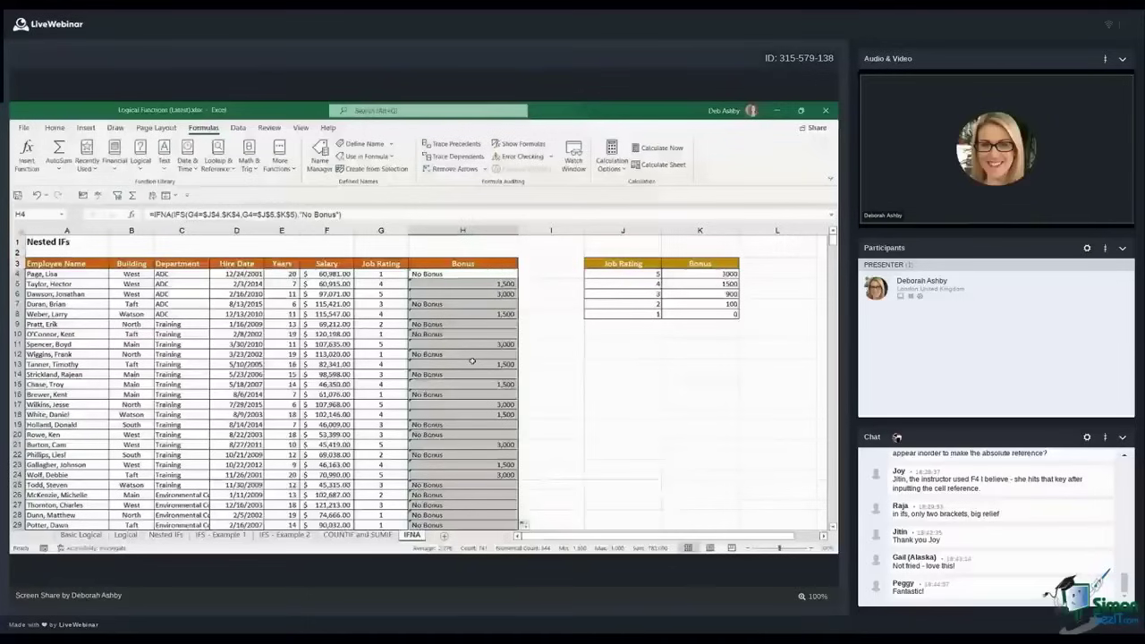
pyautogui.click(446, 274)
# Review the filled IFNA formulas and results in the Bonus column, including H5, H6, H7 and H10
pyautogui.scroll(-1, 454, 287)
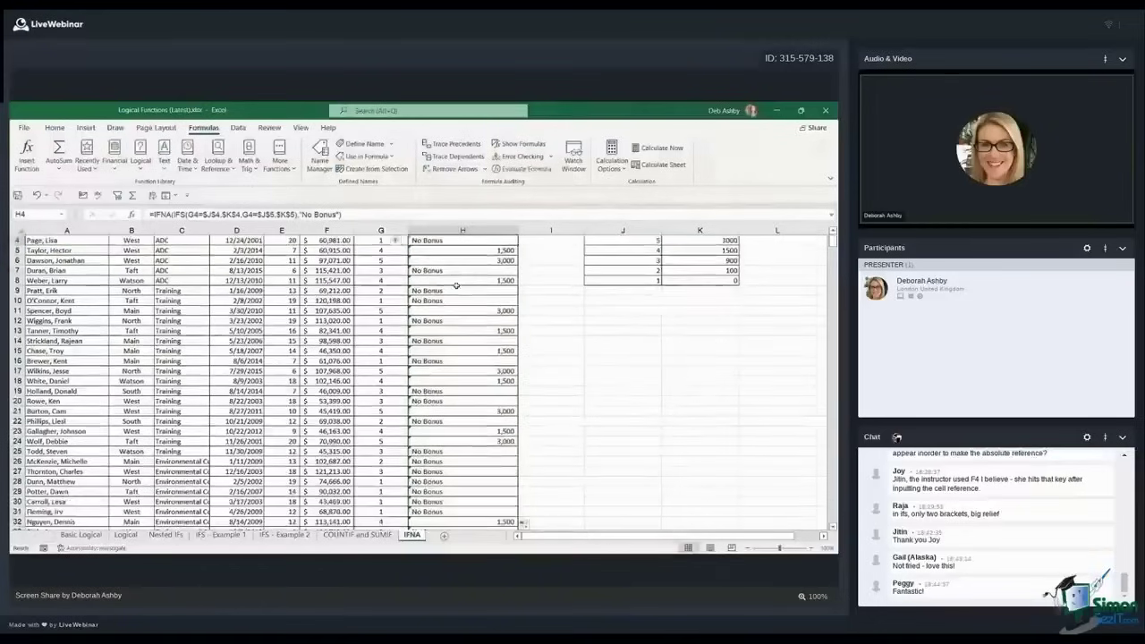
pyautogui.scroll(1, 456, 286)
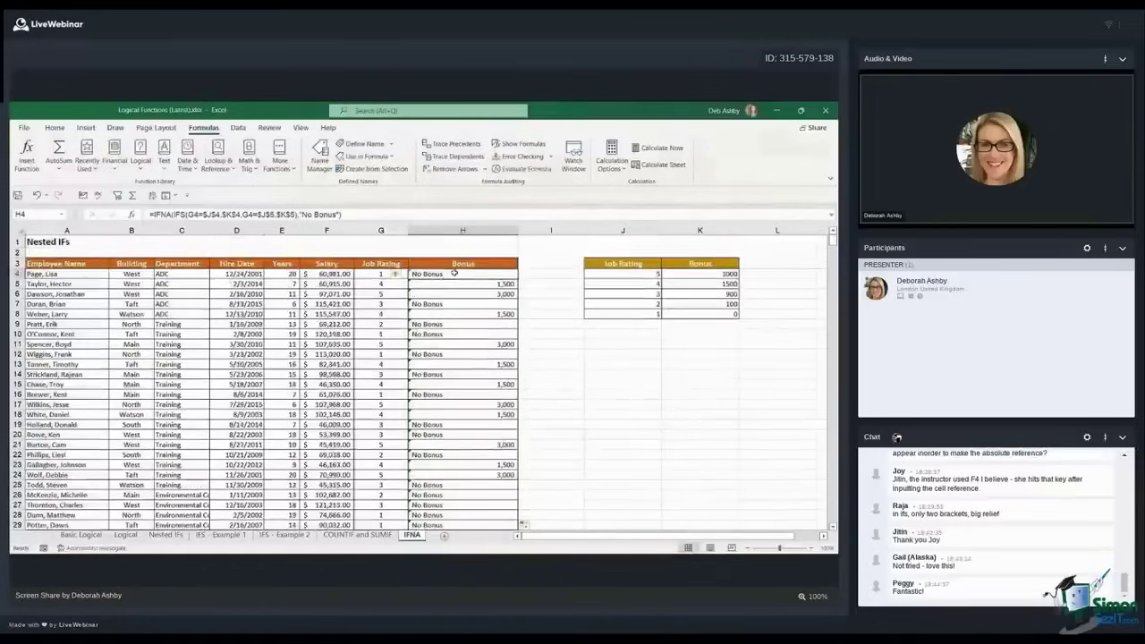
pyautogui.click(455, 285)
pyautogui.click(448, 293)
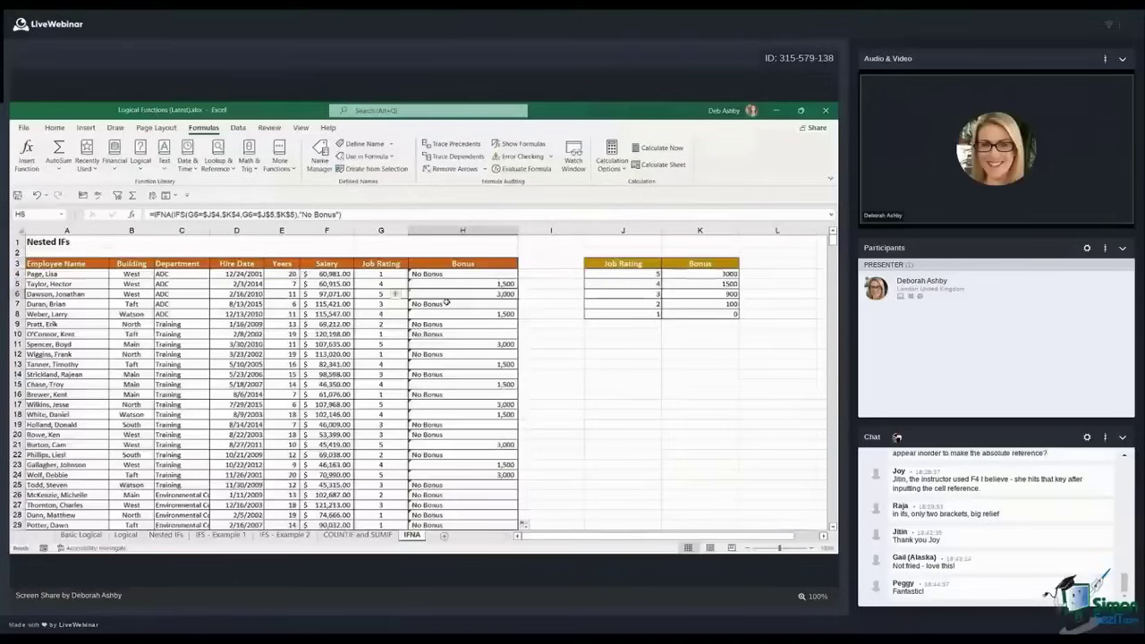
pyautogui.click(452, 305)
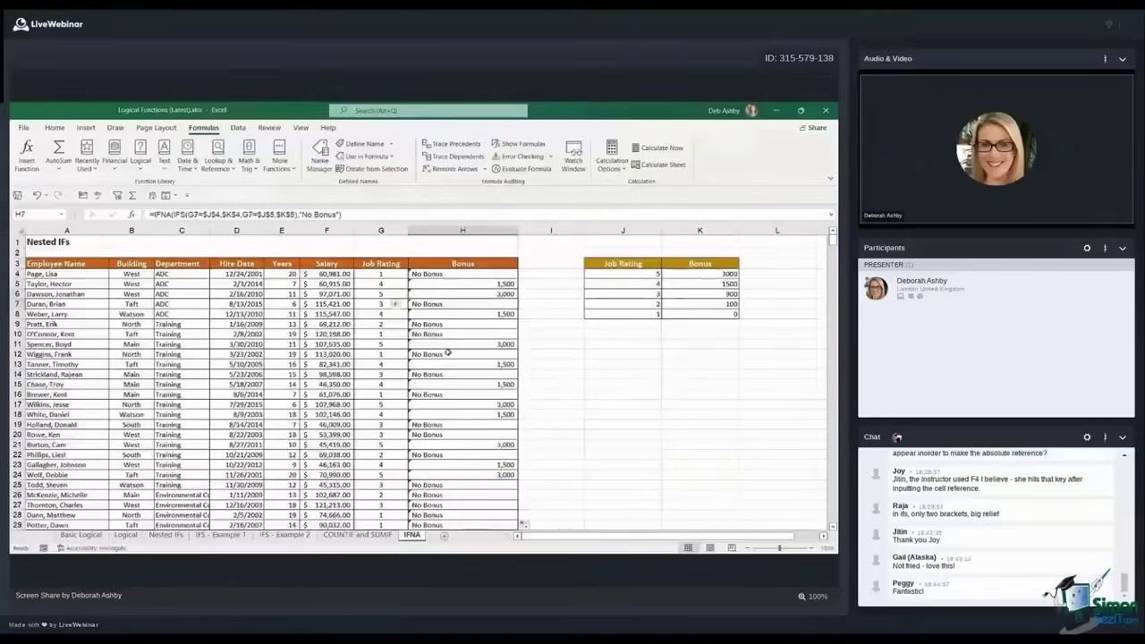
pyautogui.click(447, 276)
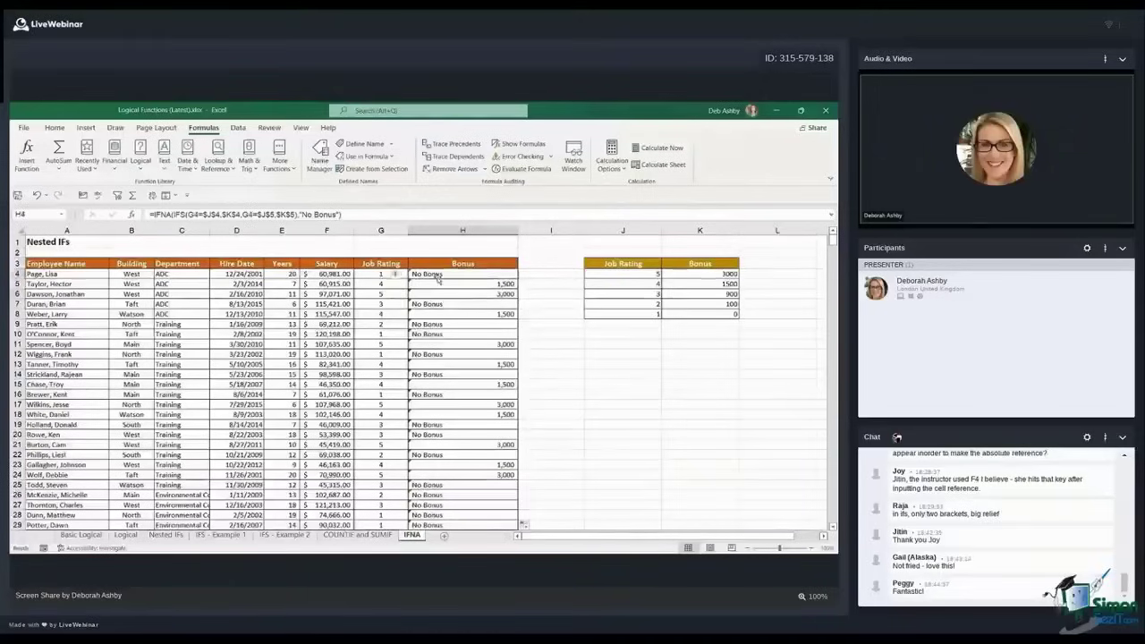
pyautogui.click(460, 335)
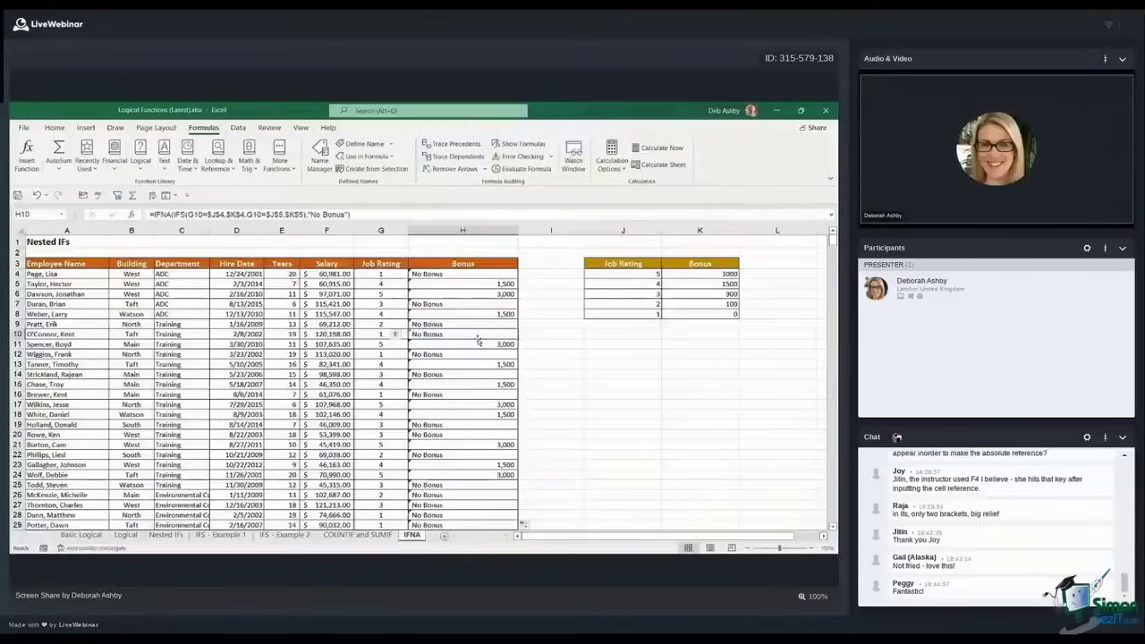
pyautogui.click(548, 307)
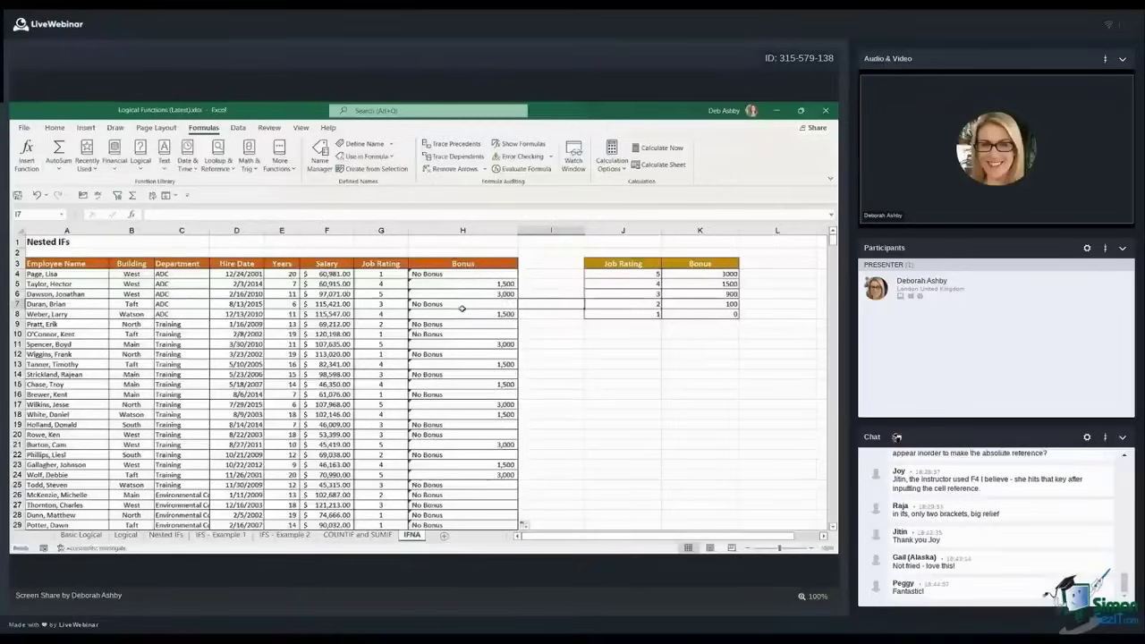
# On IFS - Example 2, wrap the IFS formula in C11 in IFERROR, with "Please enter a value between 1 and 7" as the error value
pyautogui.click(282, 536)
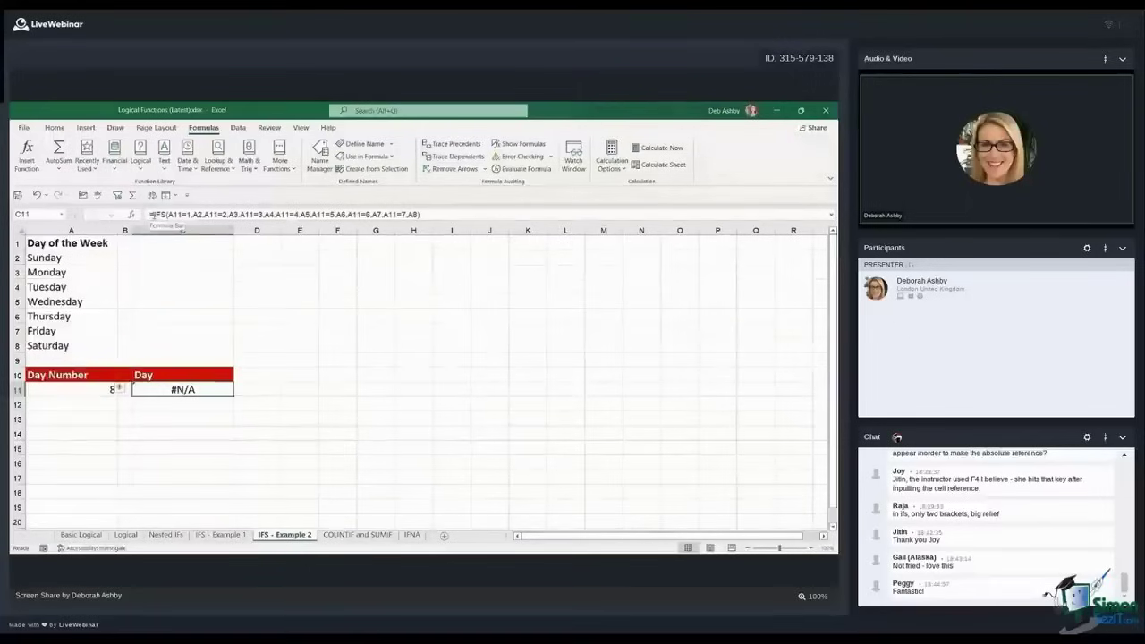
pyautogui.click(152, 216)
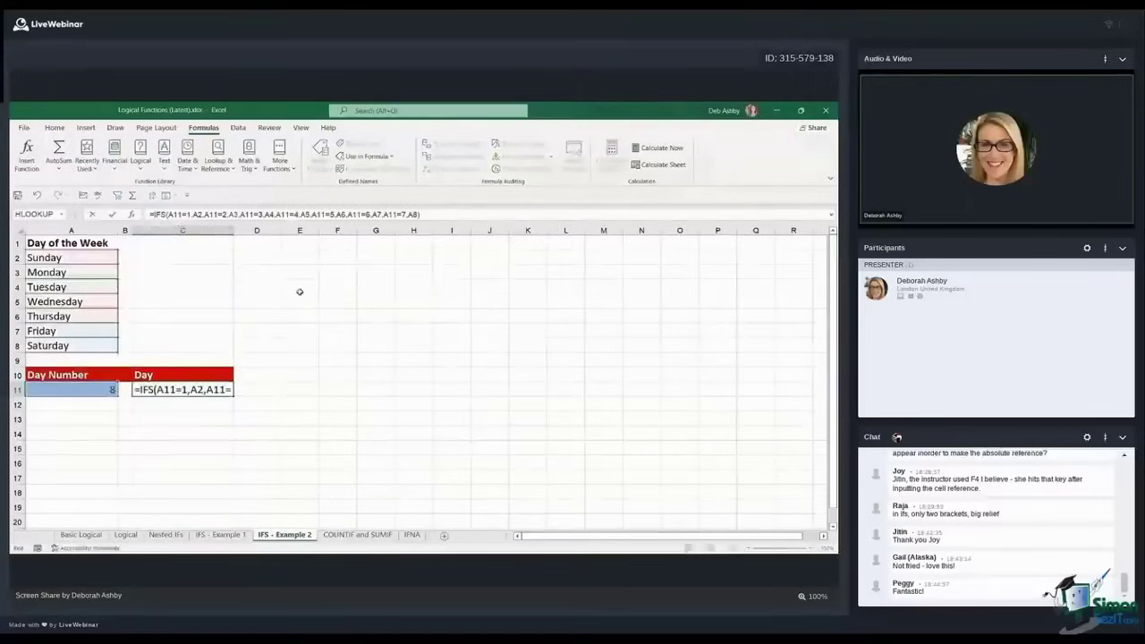
pyautogui.write('IF')
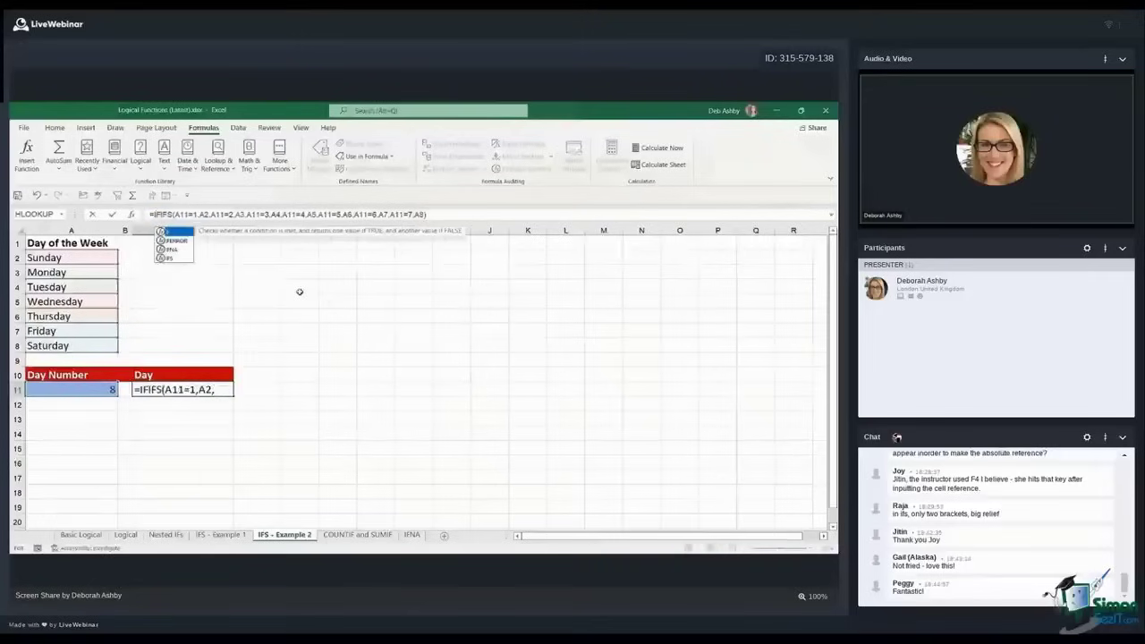
pyautogui.write('ERROR')
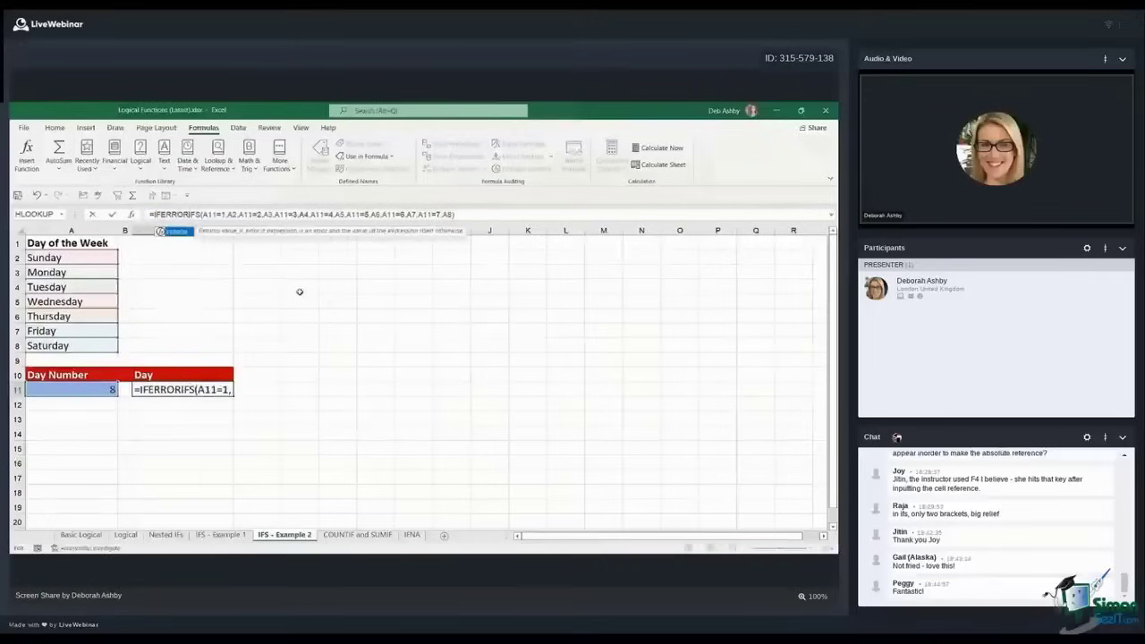
pyautogui.write('(')
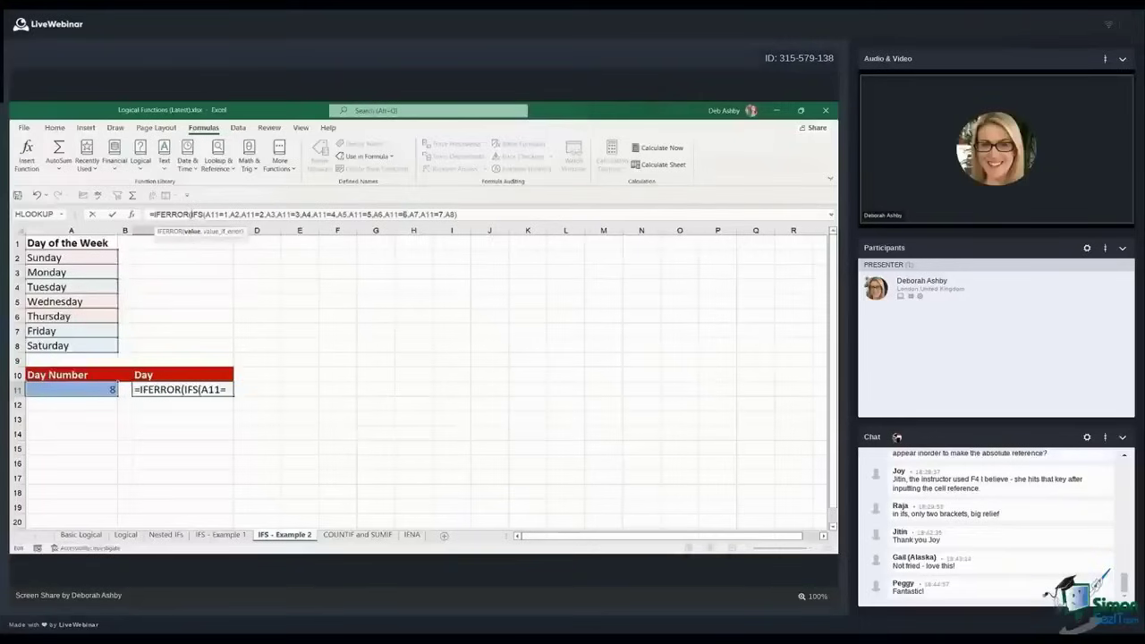
pyautogui.click(469, 215)
pyautogui.write(',')
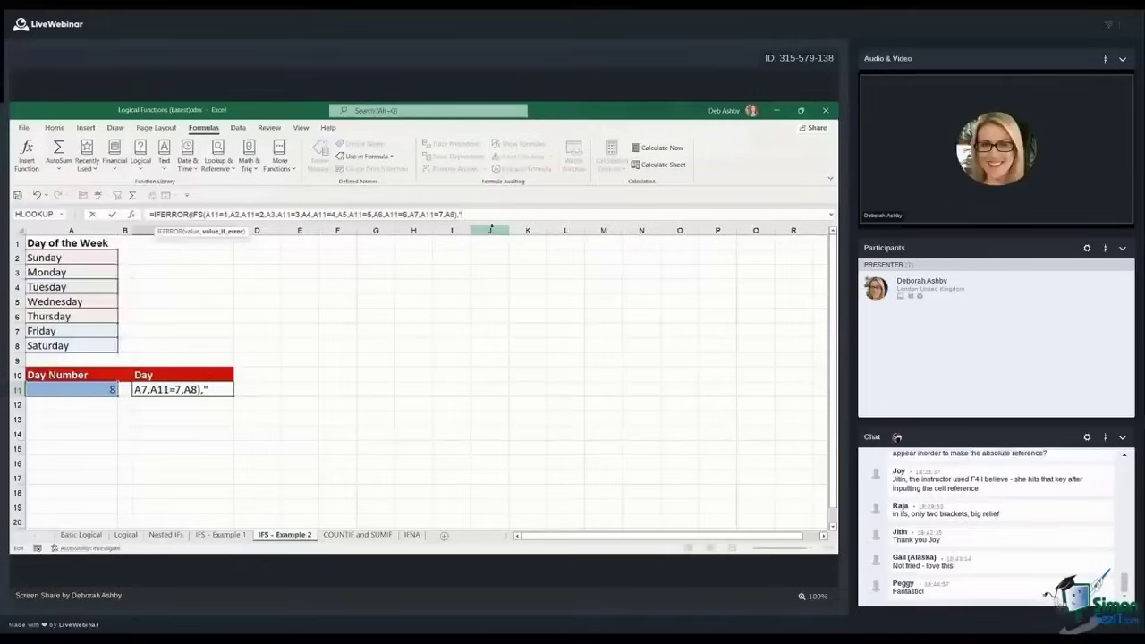
pyautogui.write('Please enter a value')
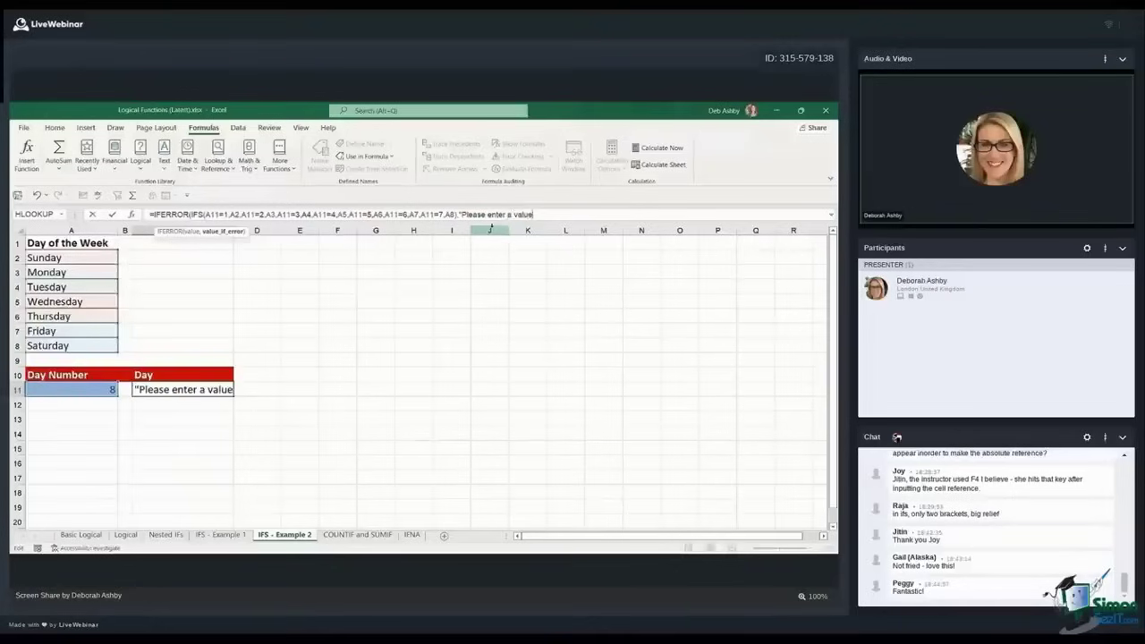
pyautogui.write(' between 1 ')
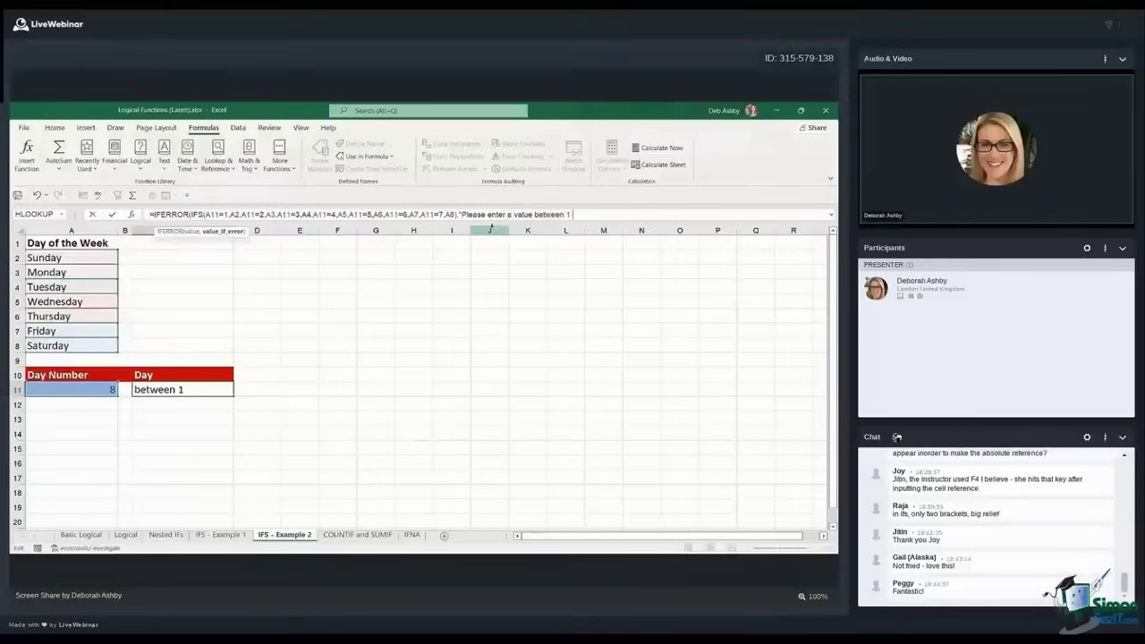
pyautogui.write('and 7")')
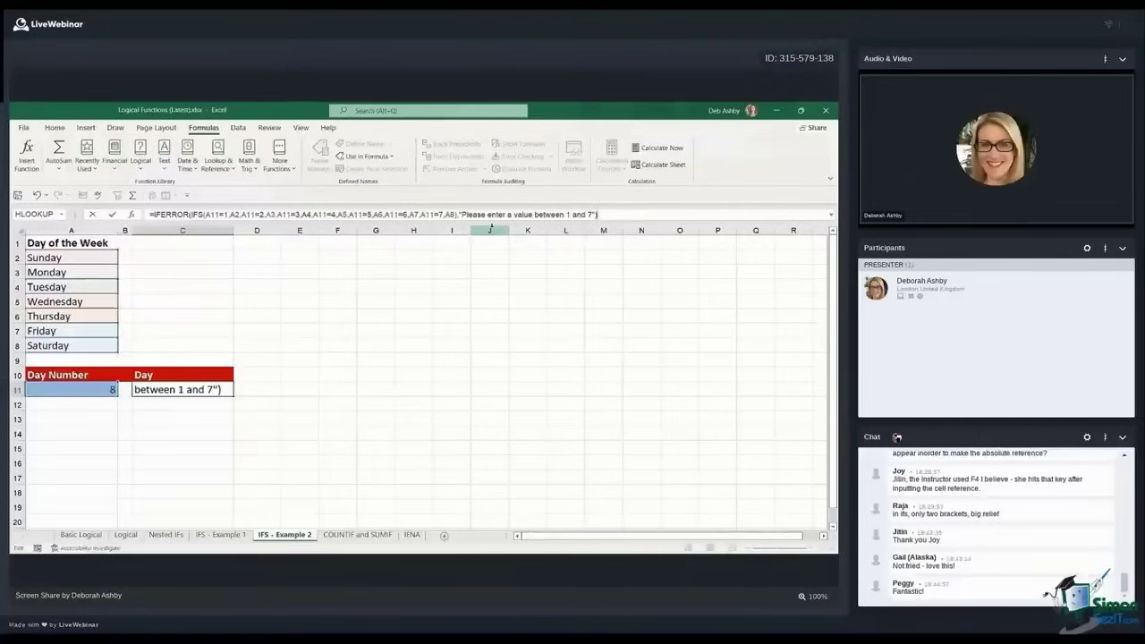
pyautogui.press('Return')
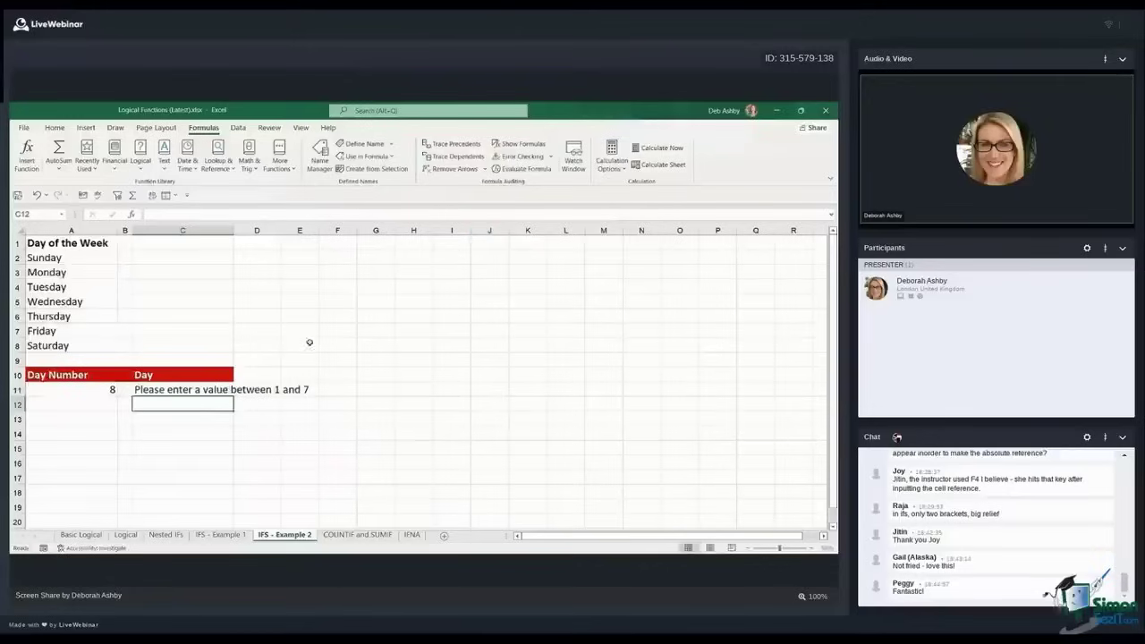
# Set the day number in A11 to 6 to test the IFERROR formula with a valid value
pyautogui.click(84, 390)
pyautogui.write('6')
pyautogui.press('Return')
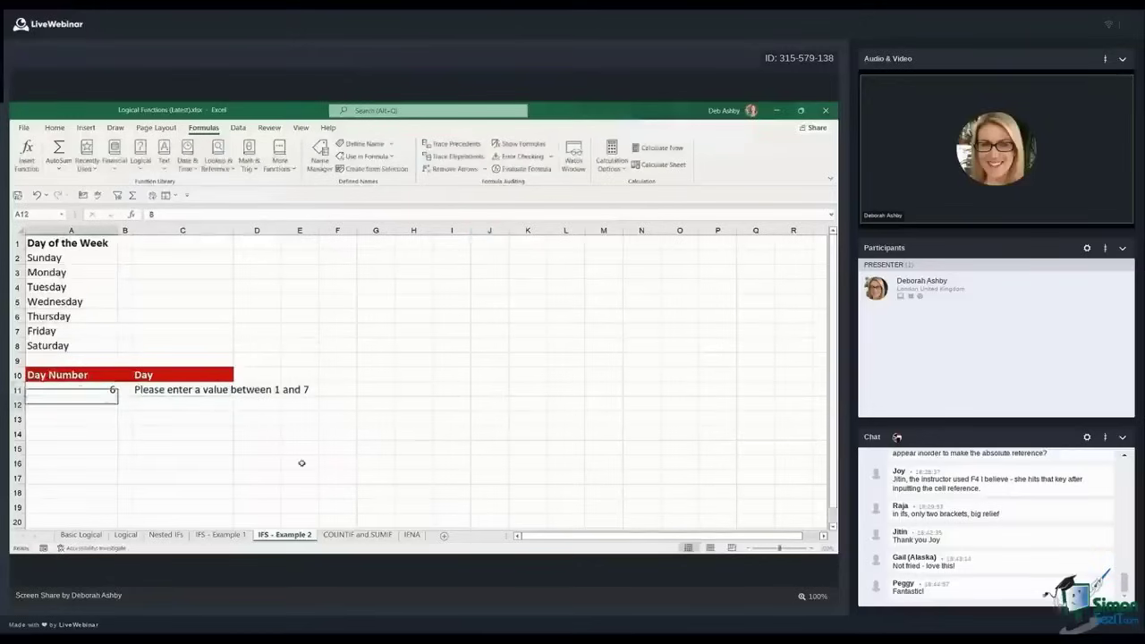
pyautogui.click(343, 392)
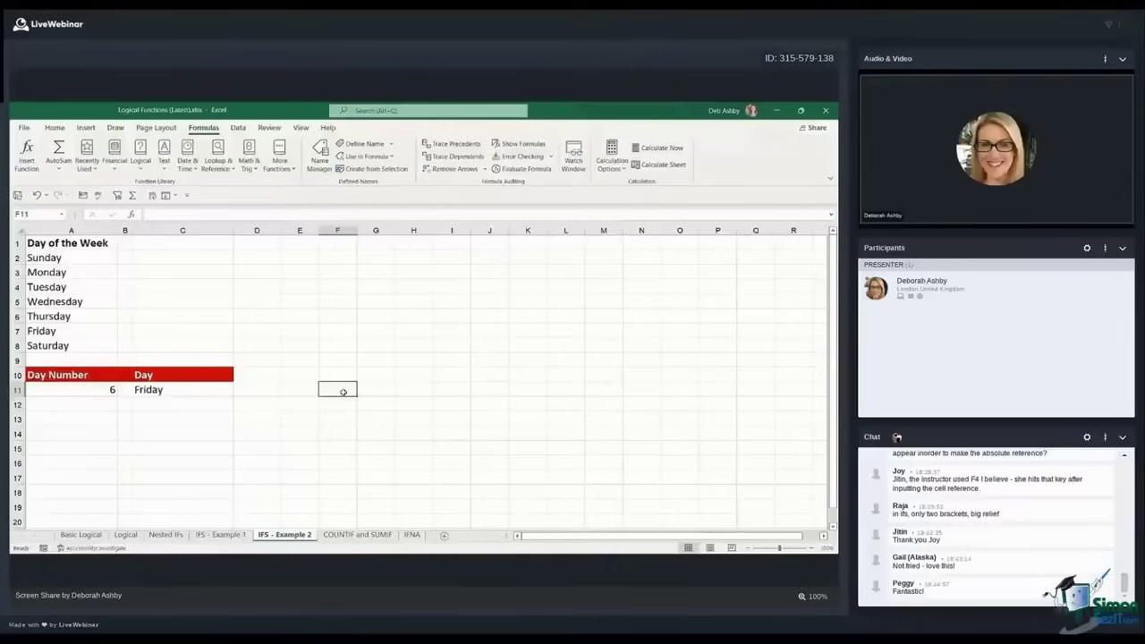
pyautogui.click(334, 274)
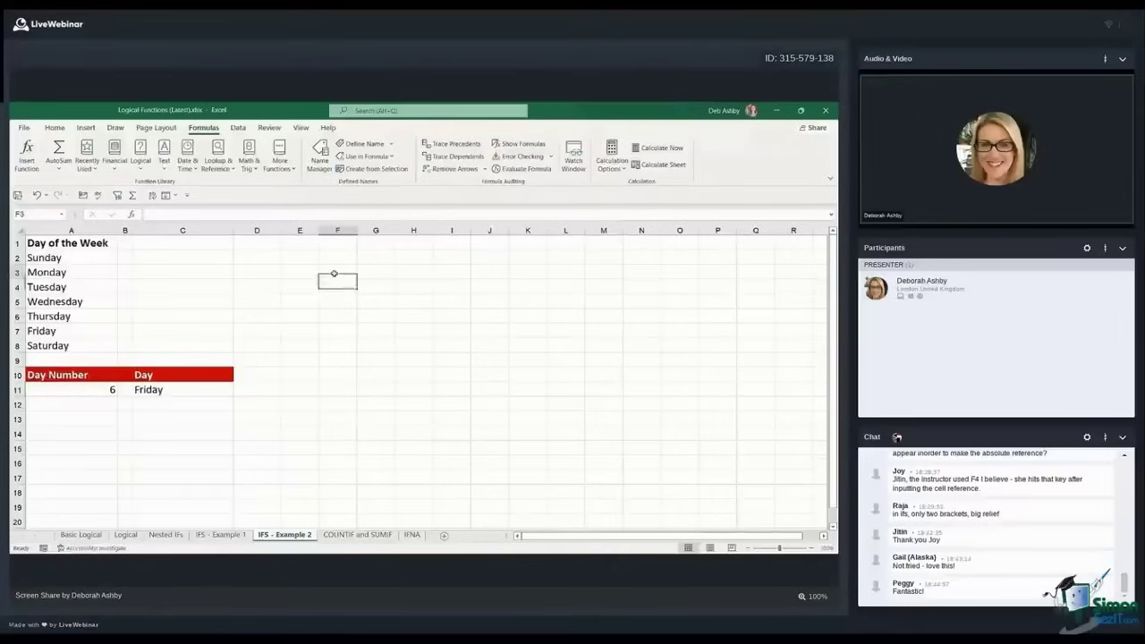
pyautogui.click(381, 276)
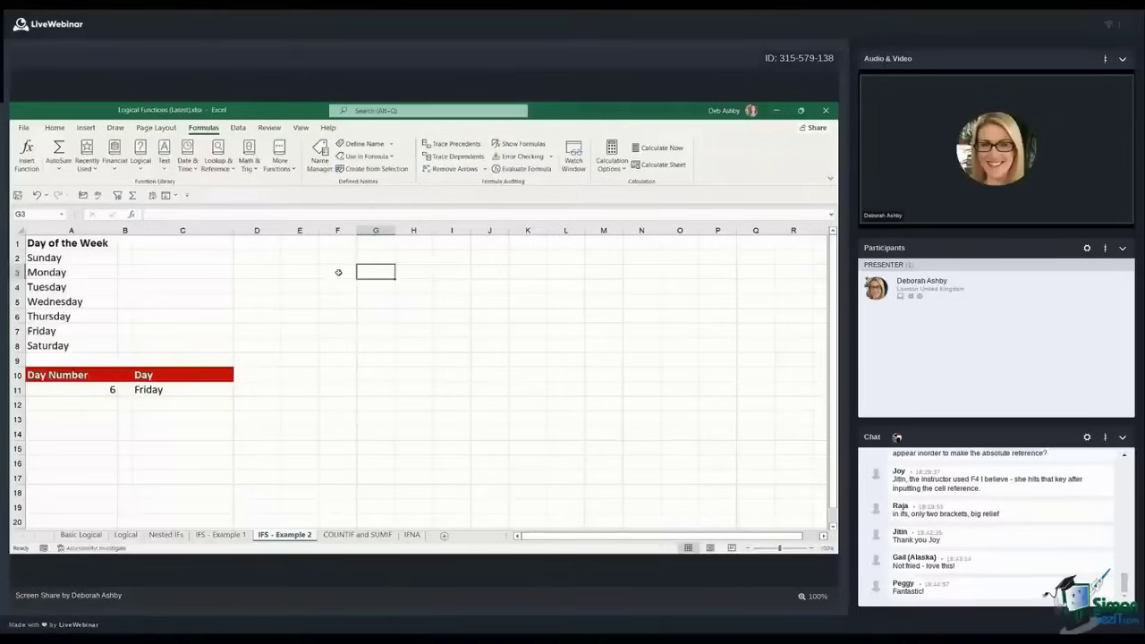
pyautogui.click(338, 272)
pyautogui.click(376, 272)
pyautogui.click(333, 290)
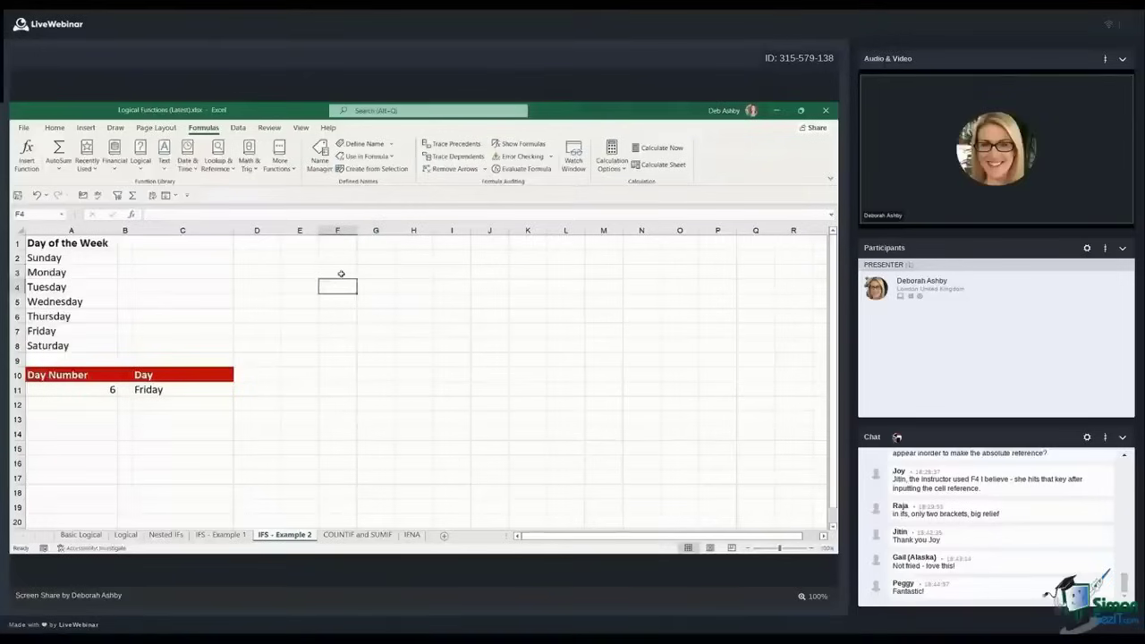
pyautogui.click(340, 272)
pyautogui.click(376, 272)
pyautogui.click(375, 288)
pyautogui.click(378, 302)
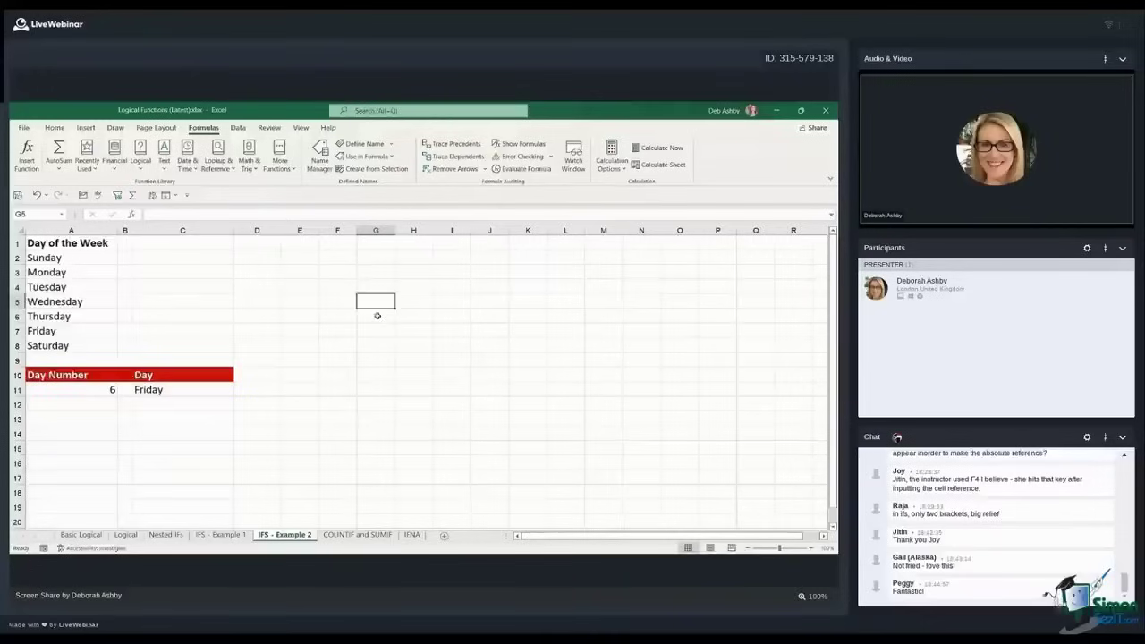
pyautogui.click(378, 317)
pyautogui.click(338, 317)
pyautogui.click(340, 302)
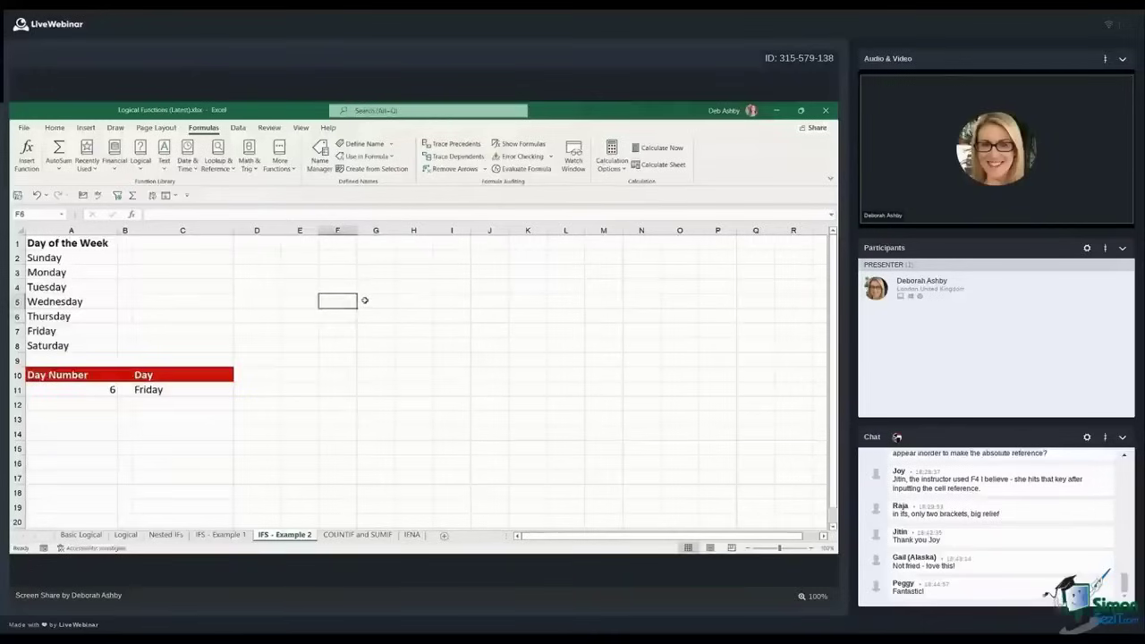
pyautogui.click(376, 299)
pyautogui.click(376, 289)
pyautogui.click(349, 287)
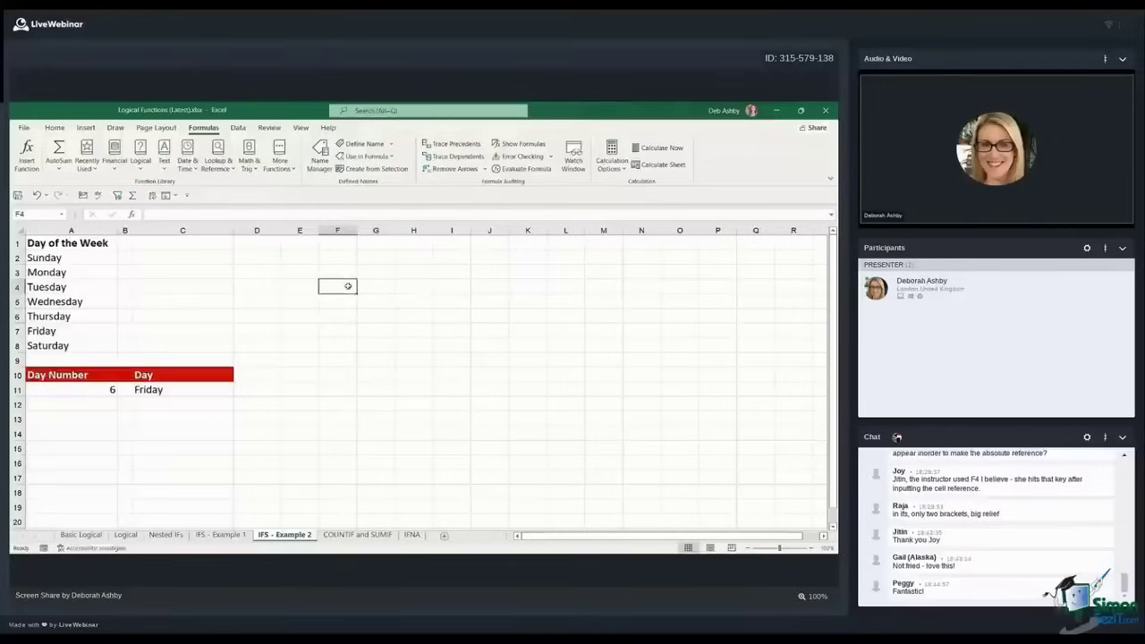
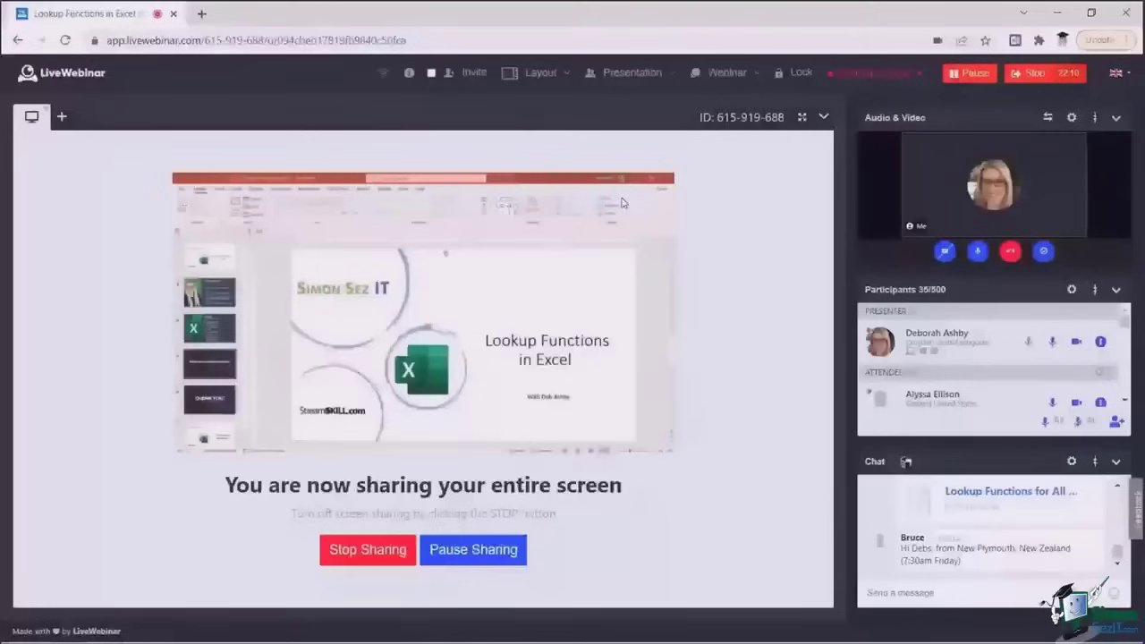
# Open the workbook Lookup Functions for All Levels.xlsx from the Lookup Functions All Levels folder and maximise its window
pyautogui.moveTo(546, 627)
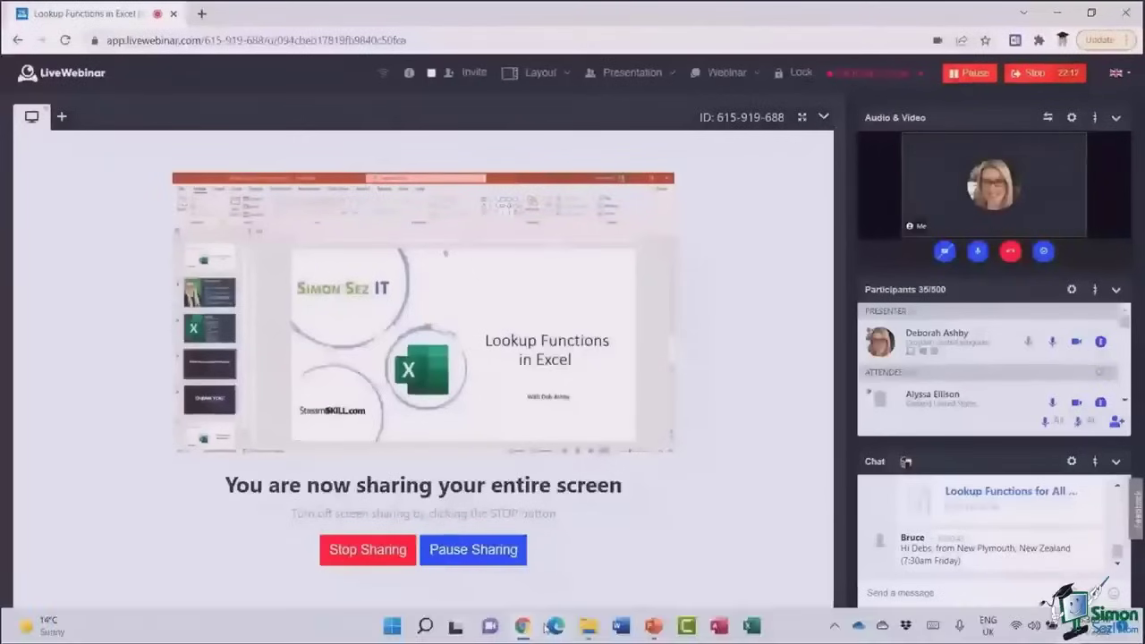
pyautogui.click(587, 627)
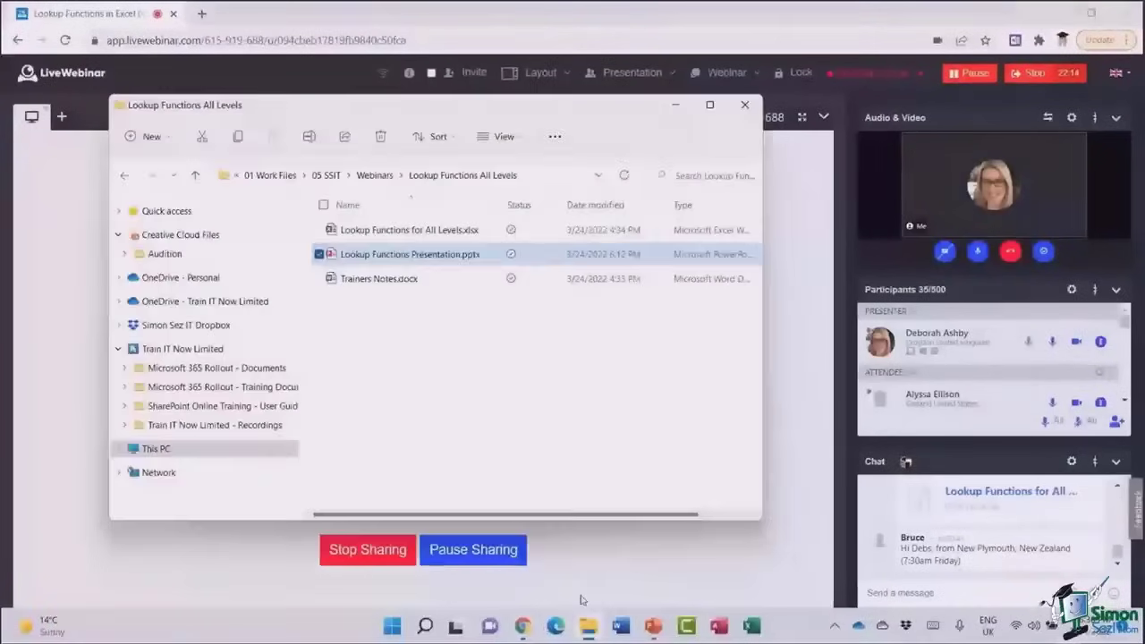
pyautogui.doubleClick(385, 230)
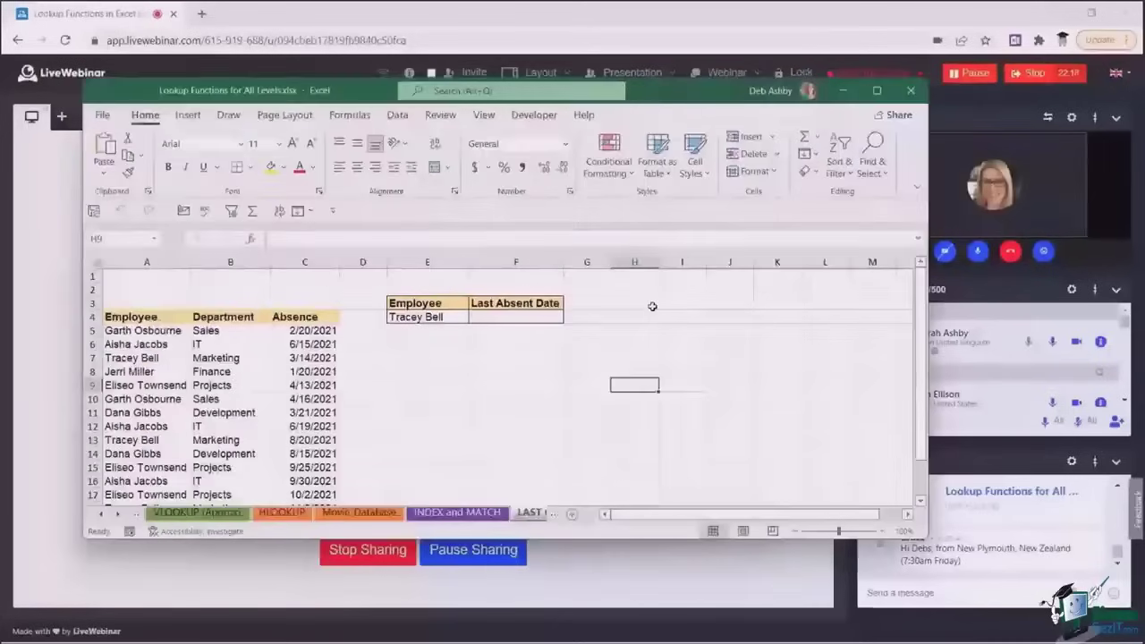
pyautogui.click(879, 90)
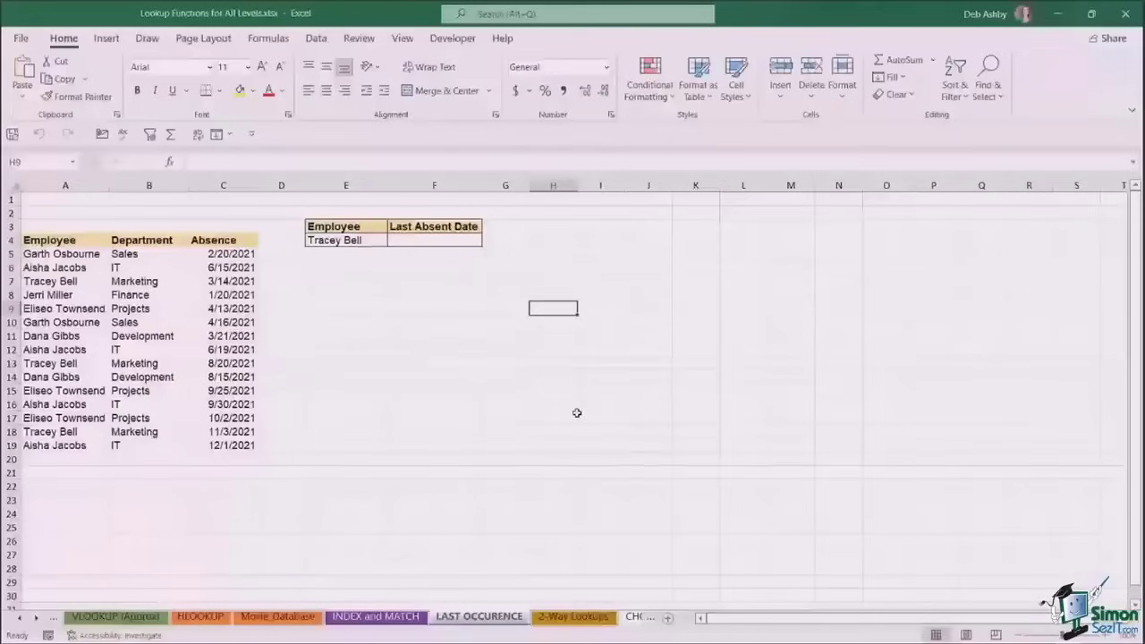
# Go to the Example worksheet at the start of the workbook
pyautogui.click(19, 620)
pyautogui.click(86, 616)
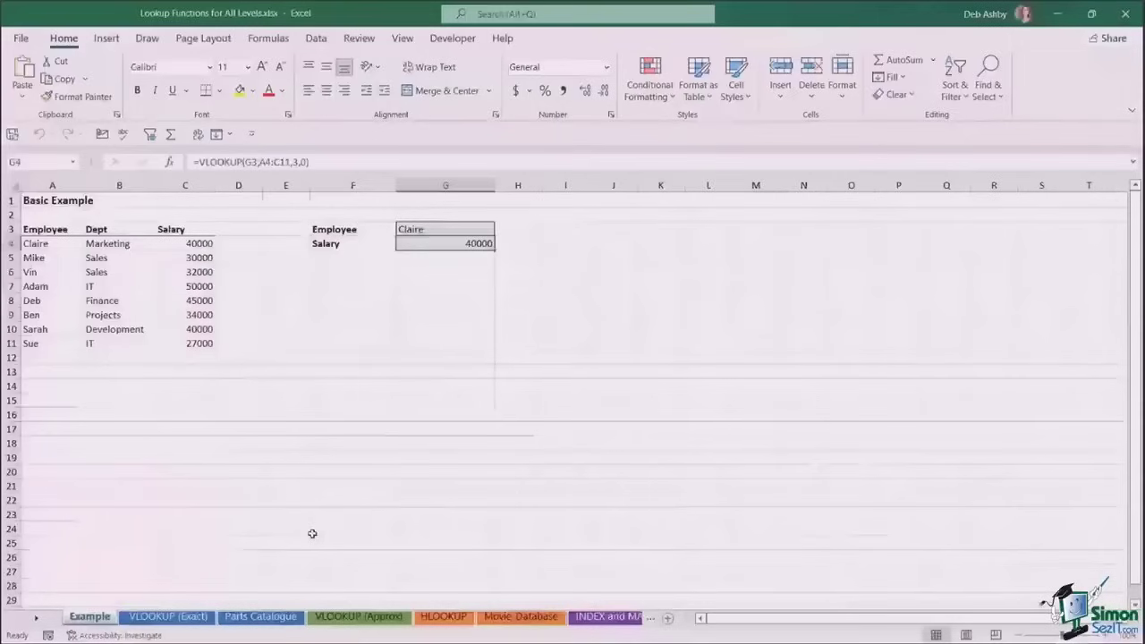
pyautogui.click(518, 428)
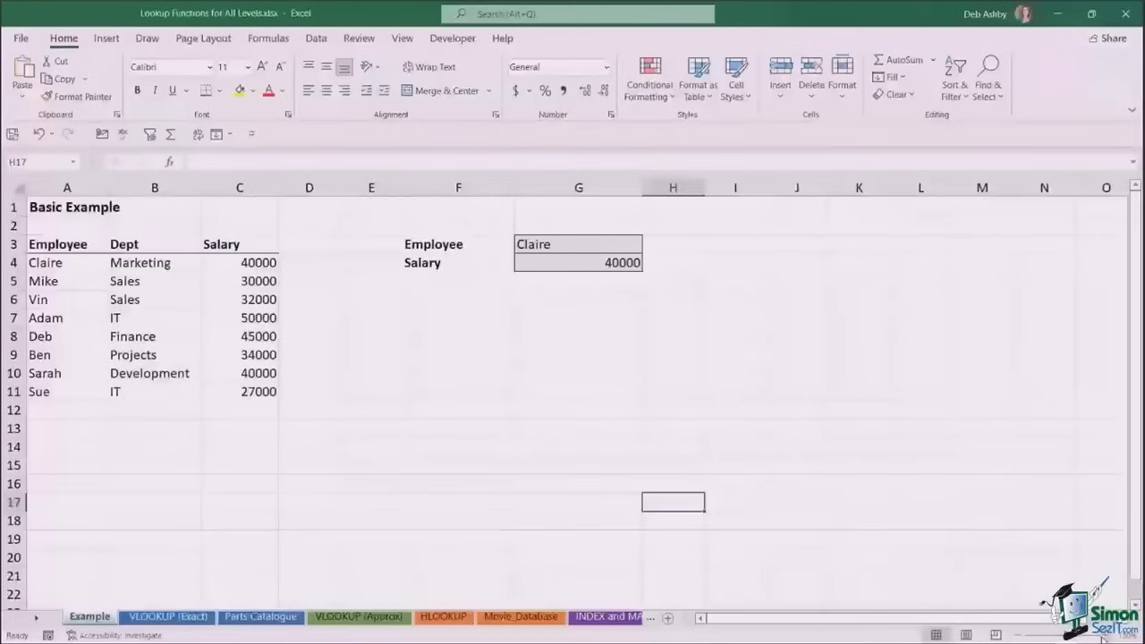
pyautogui.scroll(1, 582, 472)
# Examine the employee table in A3:C11, the lookup name in G3 and the VLOOKUP formula in G4
pyautogui.click(63, 250)
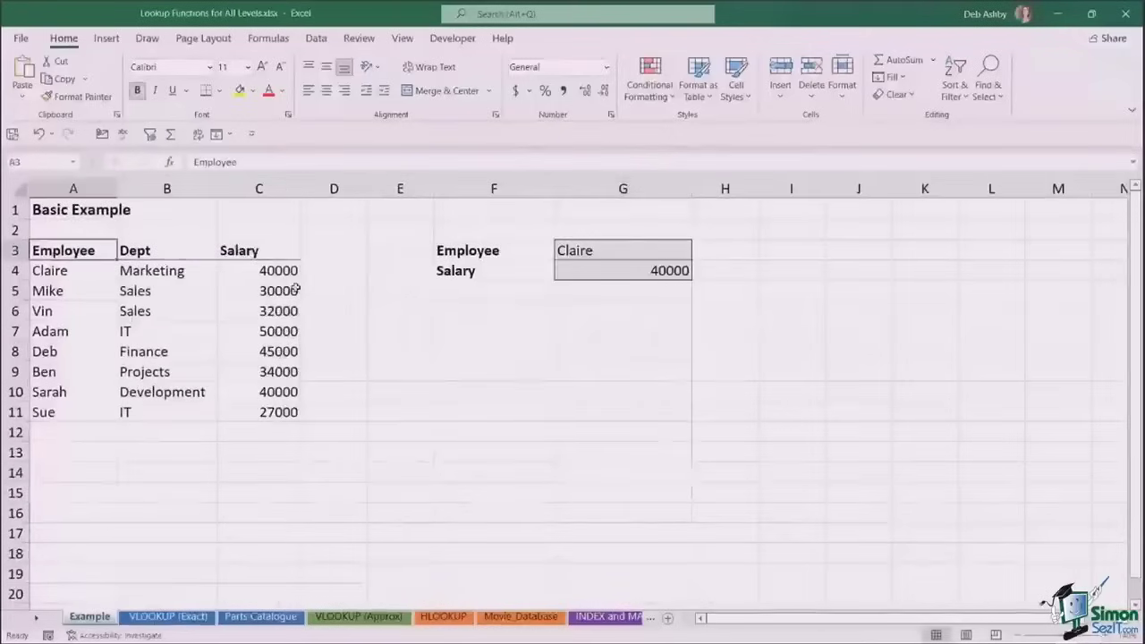
pyautogui.moveTo(49, 259); pyautogui.dragTo(269, 413)
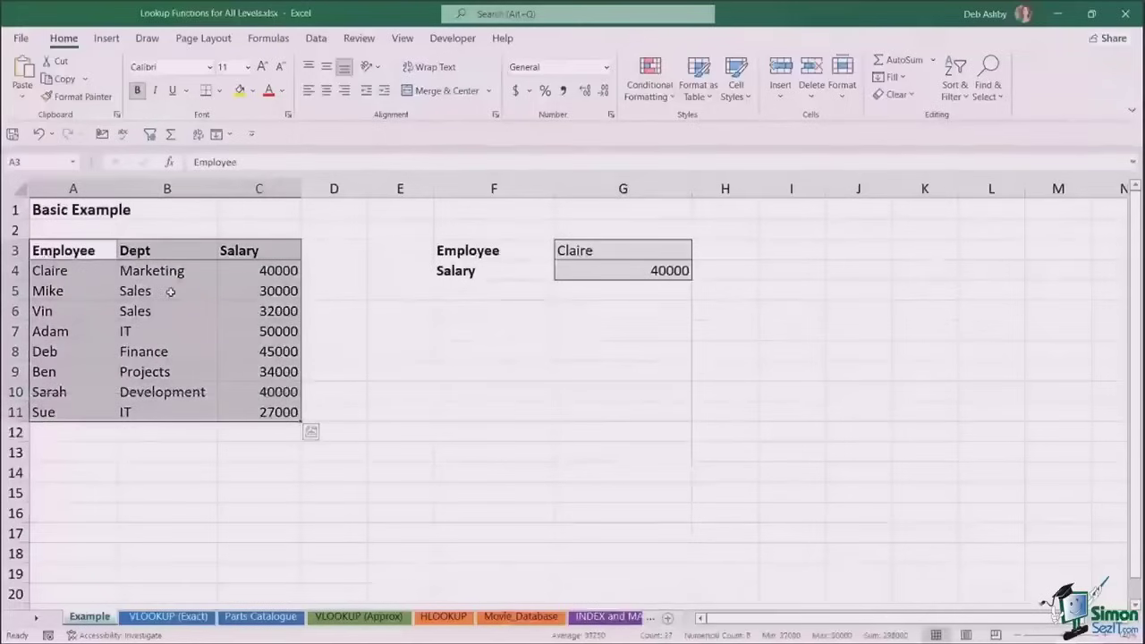
pyautogui.click(109, 253)
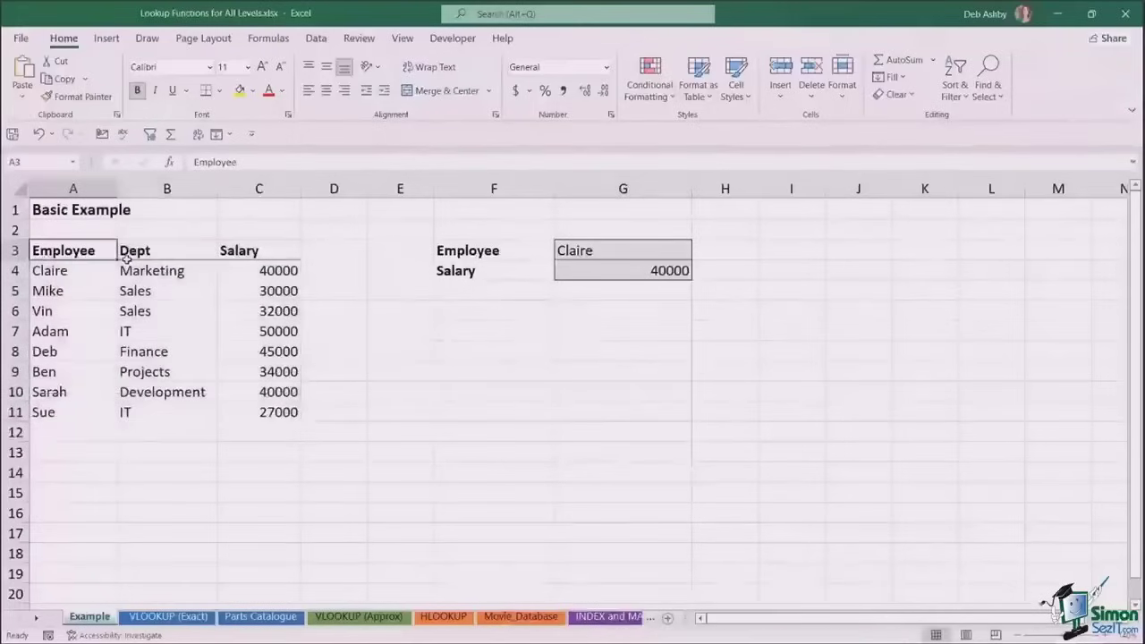
pyautogui.click(126, 256)
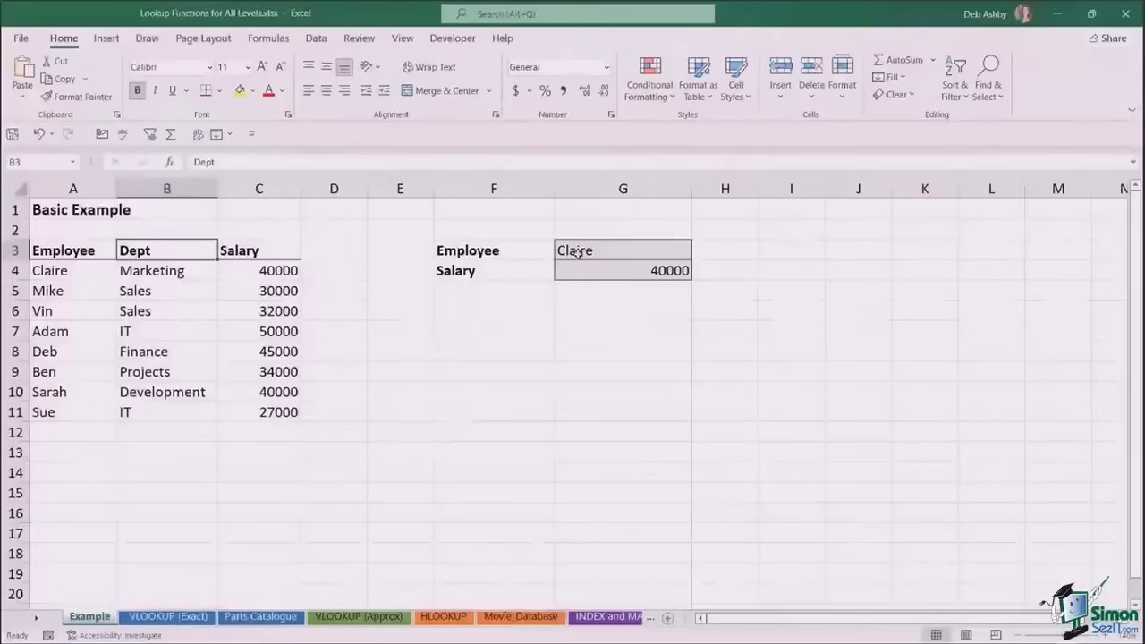
pyautogui.click(658, 271)
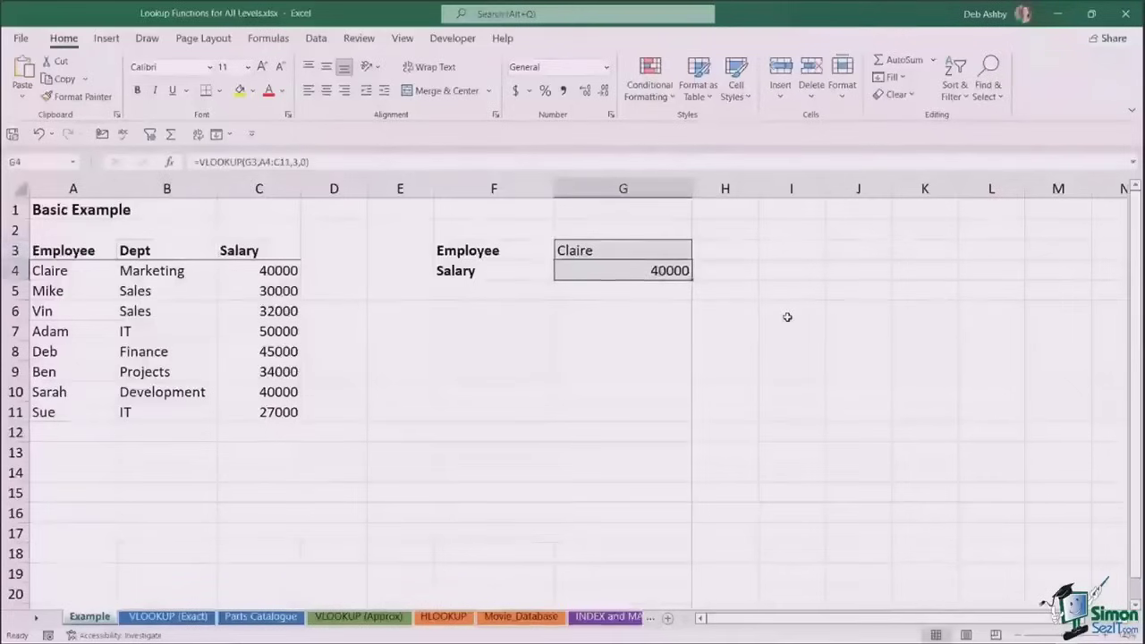
pyautogui.click(803, 347)
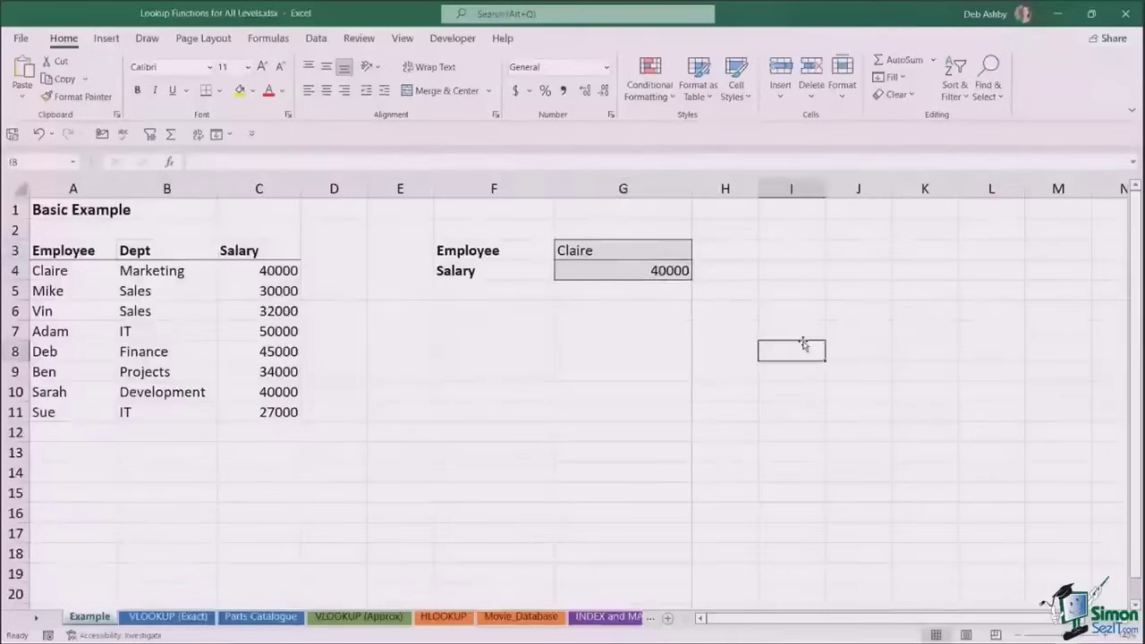
pyautogui.click(601, 267)
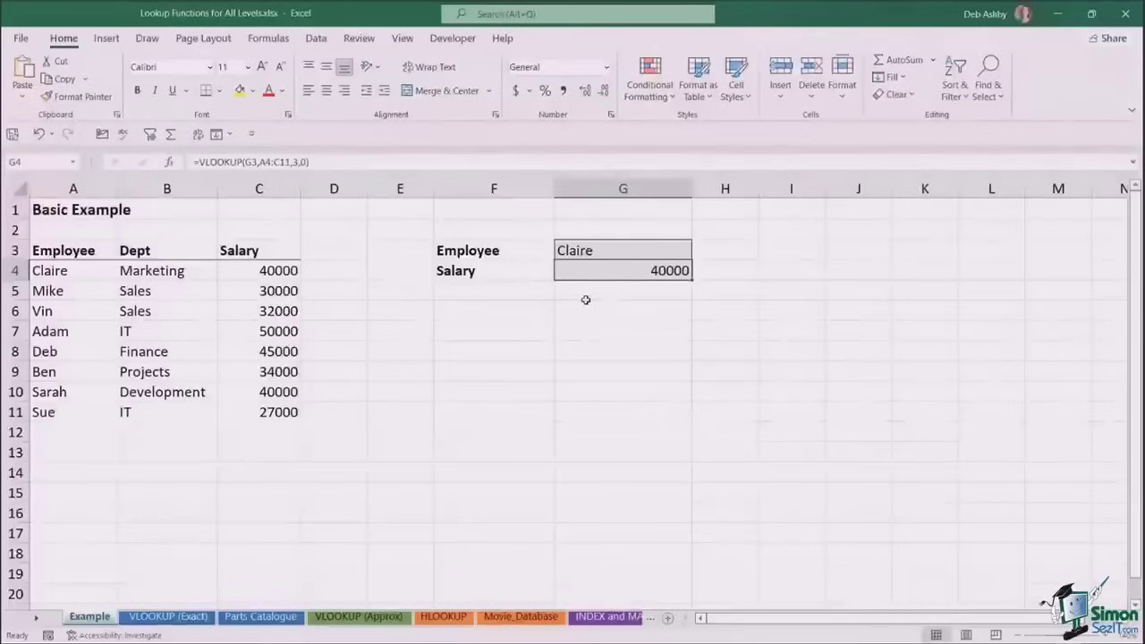
pyautogui.click(580, 250)
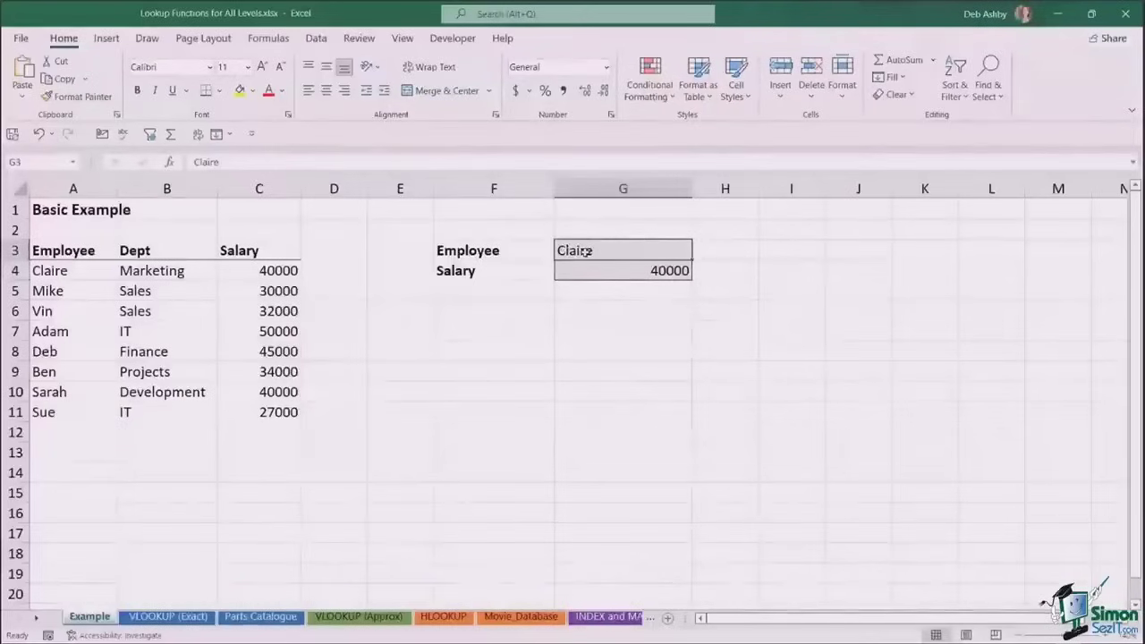
pyautogui.moveTo(55, 250); pyautogui.dragTo(263, 412)
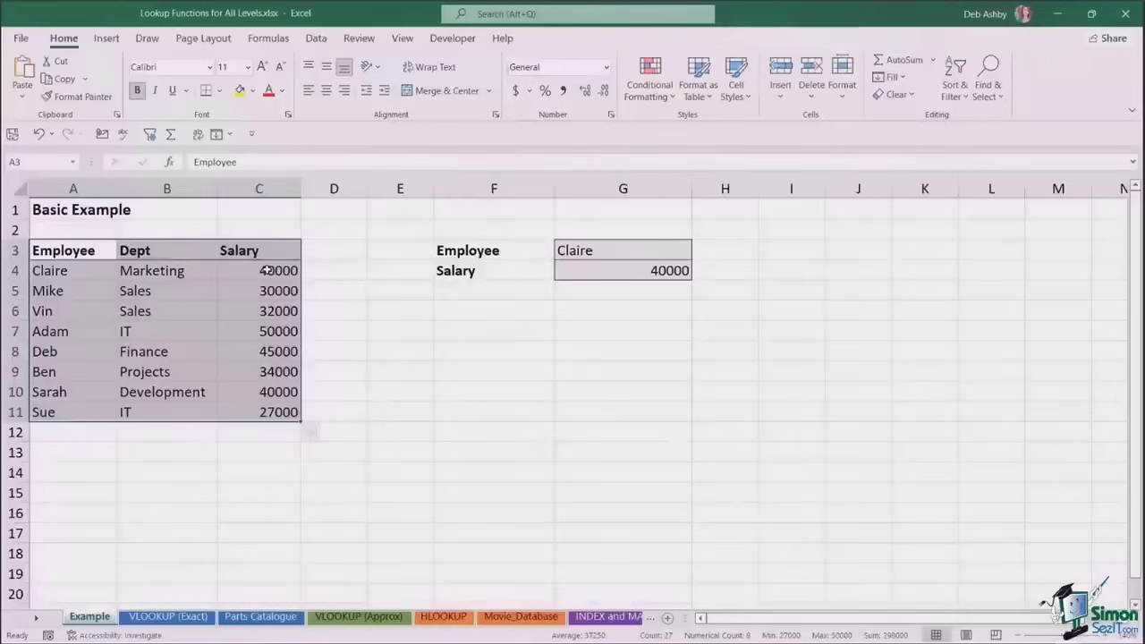
pyautogui.click(71, 273)
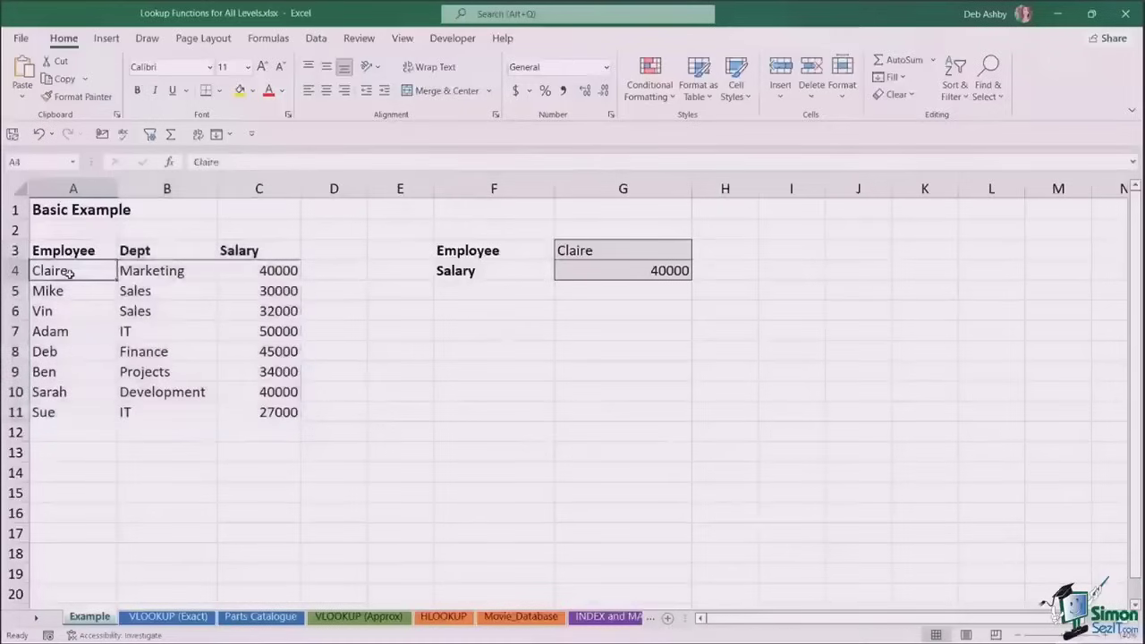
# Set the lookup employee in G3 to the name from A5 and check the returned salary against C5
pyautogui.click(258, 271)
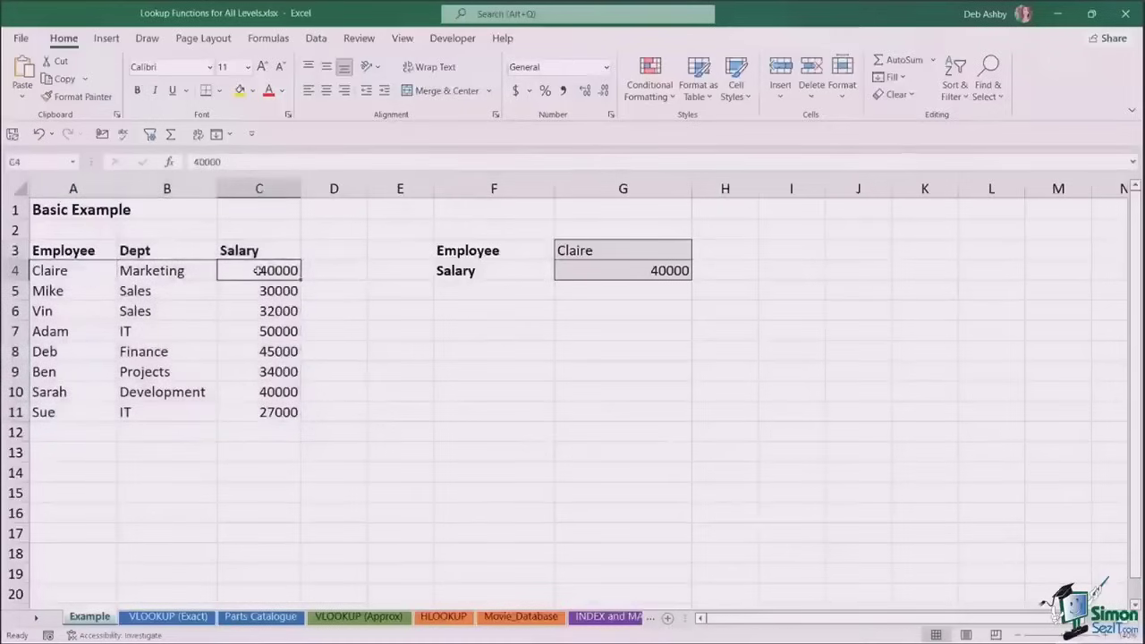
pyautogui.click(597, 253)
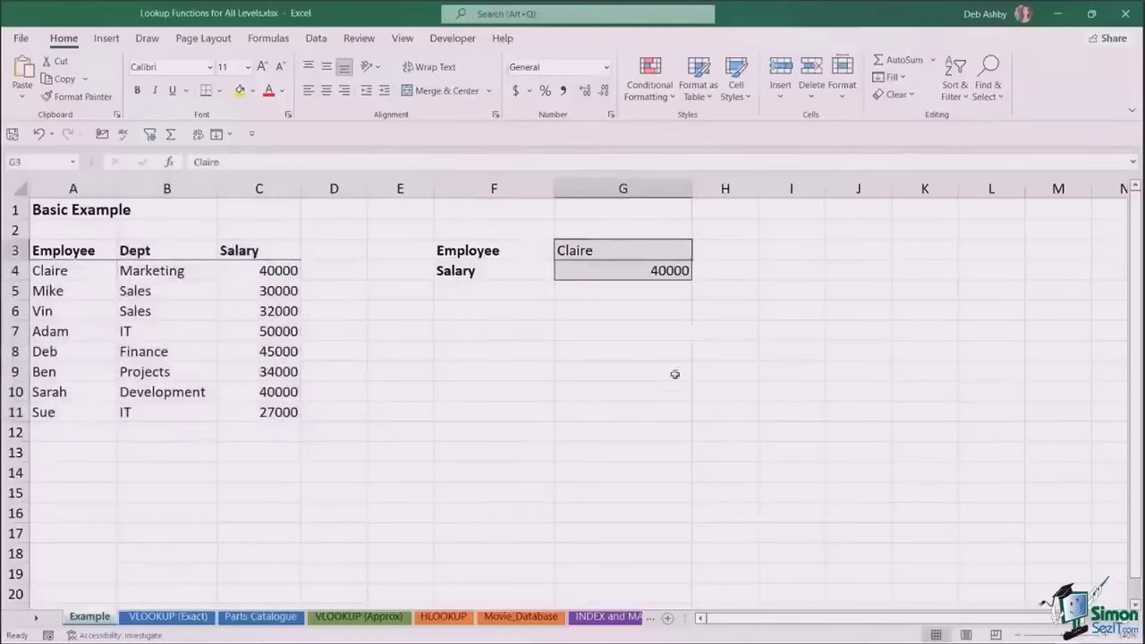
pyautogui.write('Mik')
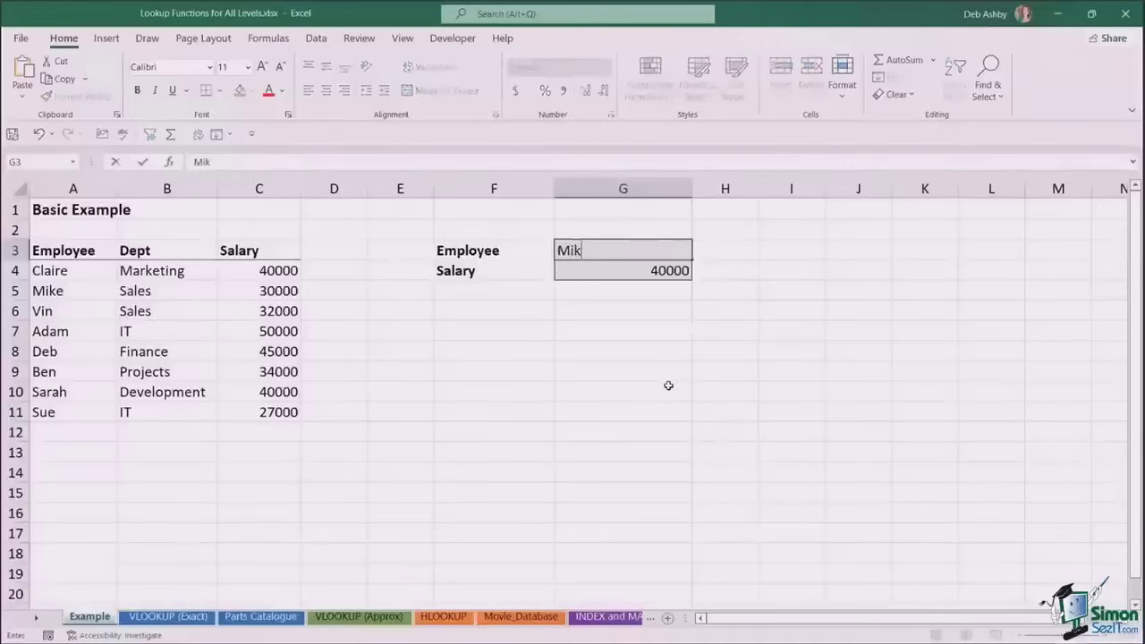
pyautogui.write('e')
pyautogui.press('Return')
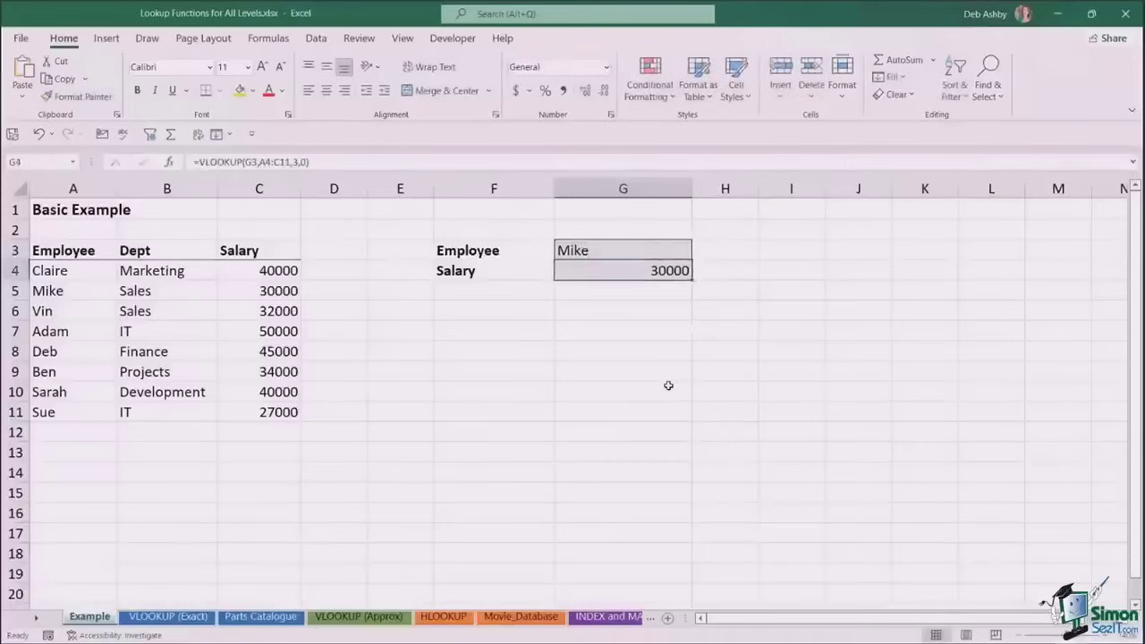
pyautogui.click(277, 290)
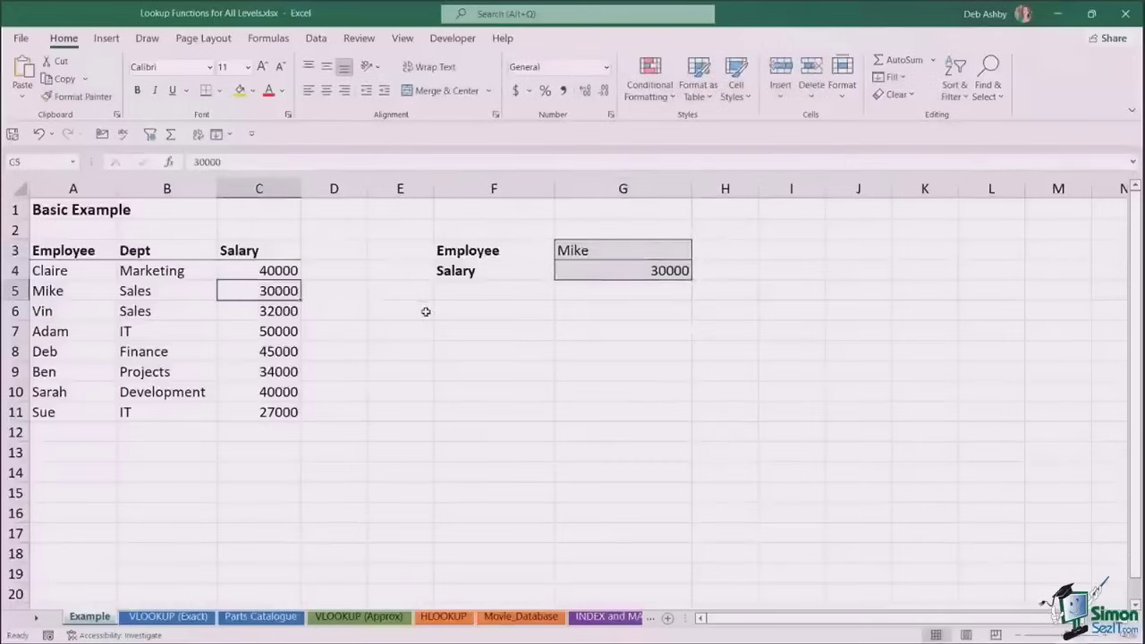
# Examine how the lookup employee in G3 is matched against the employee table in A3:C11 to return a salary
pyautogui.click(598, 360)
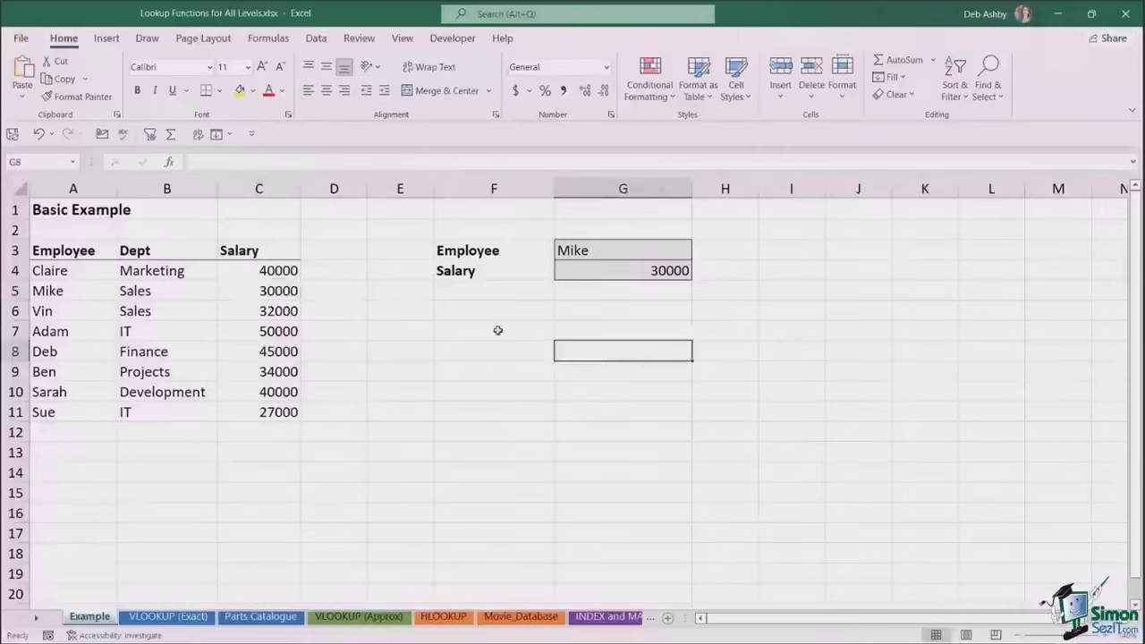
pyautogui.click(293, 274)
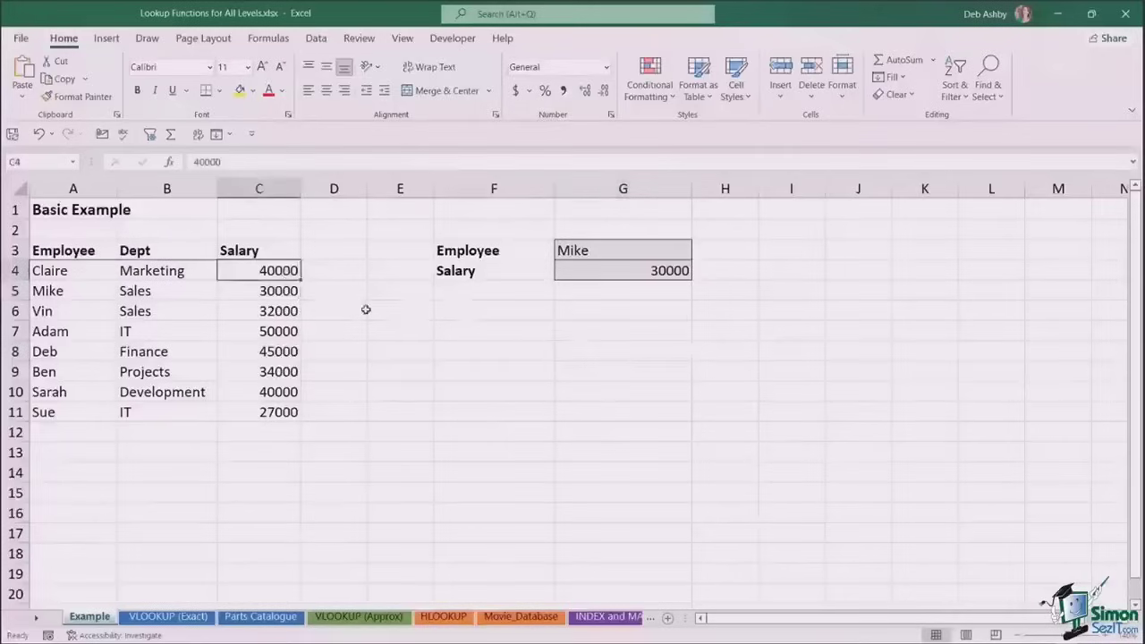
pyautogui.click(517, 325)
pyautogui.click(466, 297)
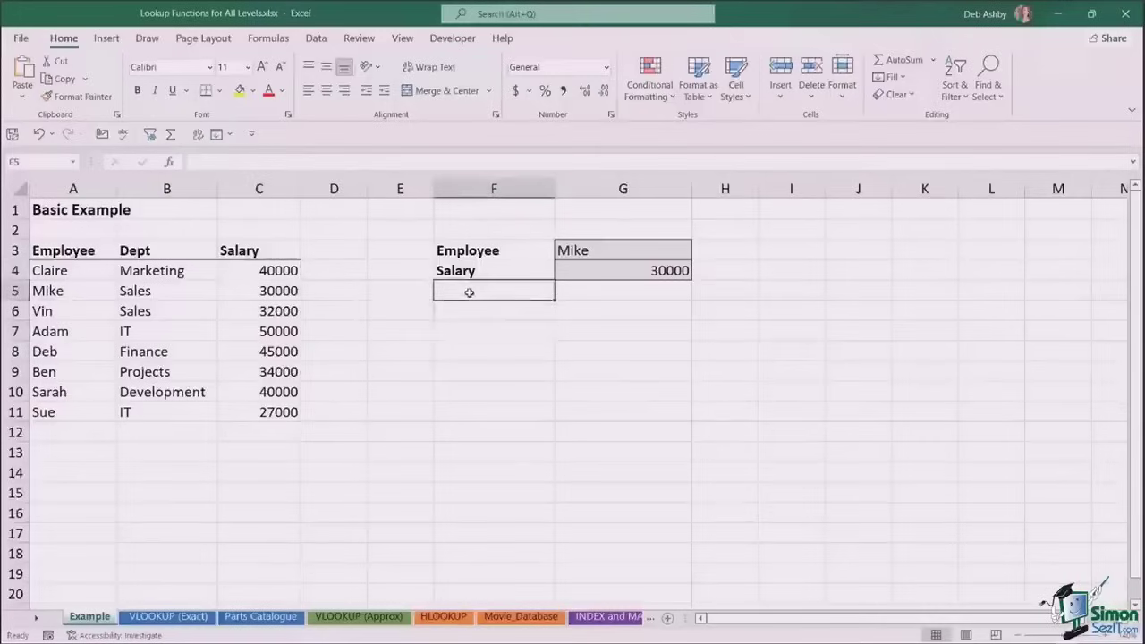
pyautogui.click(624, 293)
pyautogui.click(599, 250)
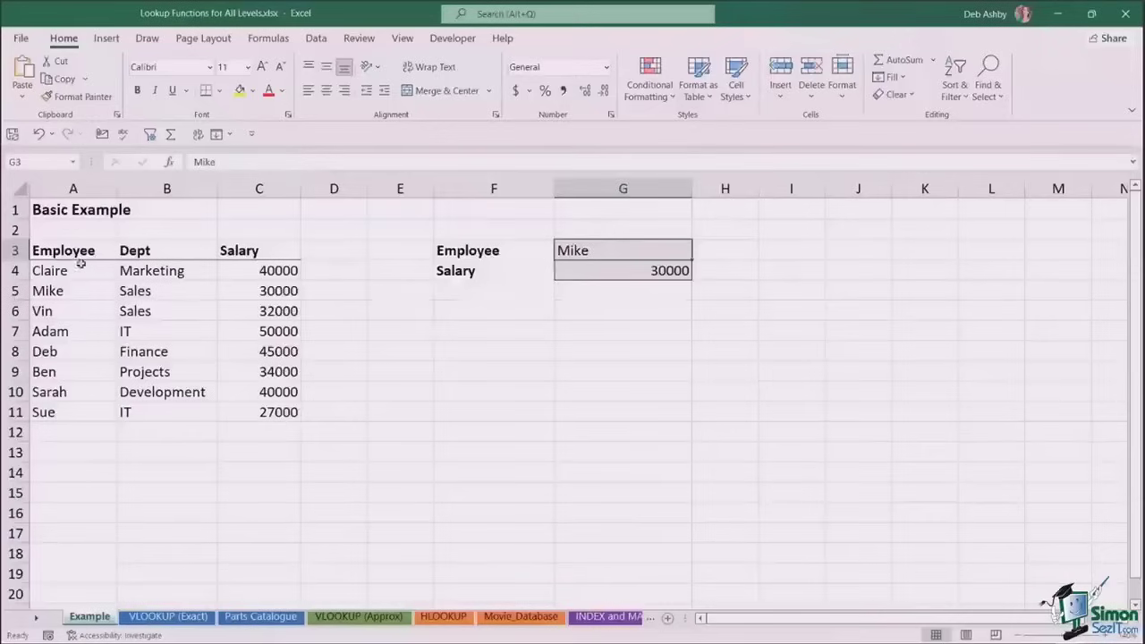
pyautogui.moveTo(76, 257); pyautogui.dragTo(271, 411)
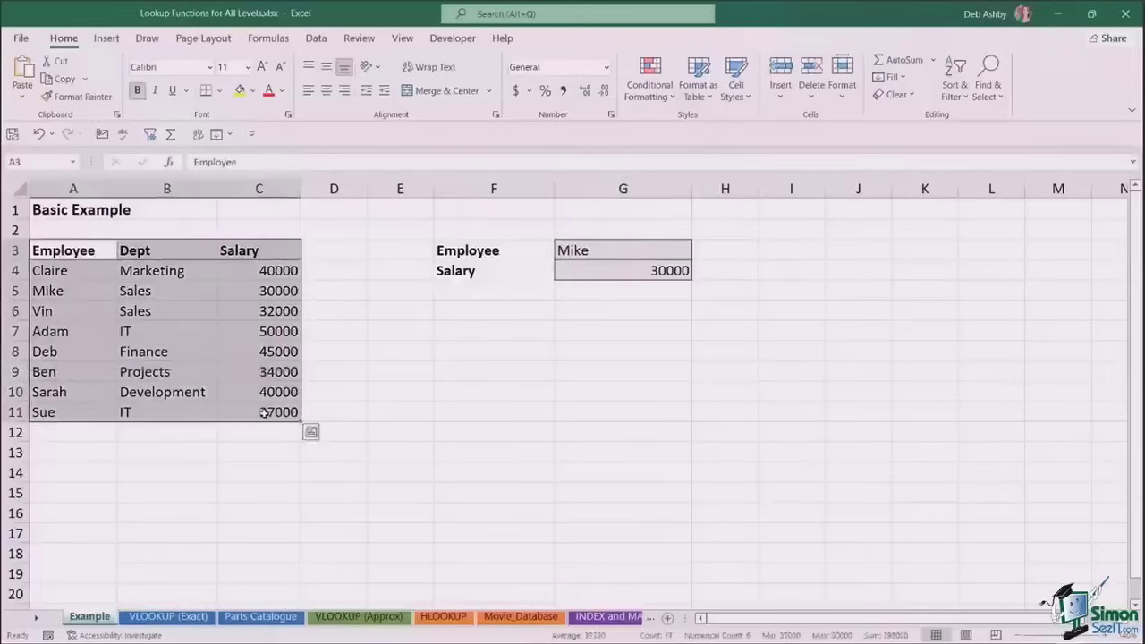
pyautogui.click(65, 291)
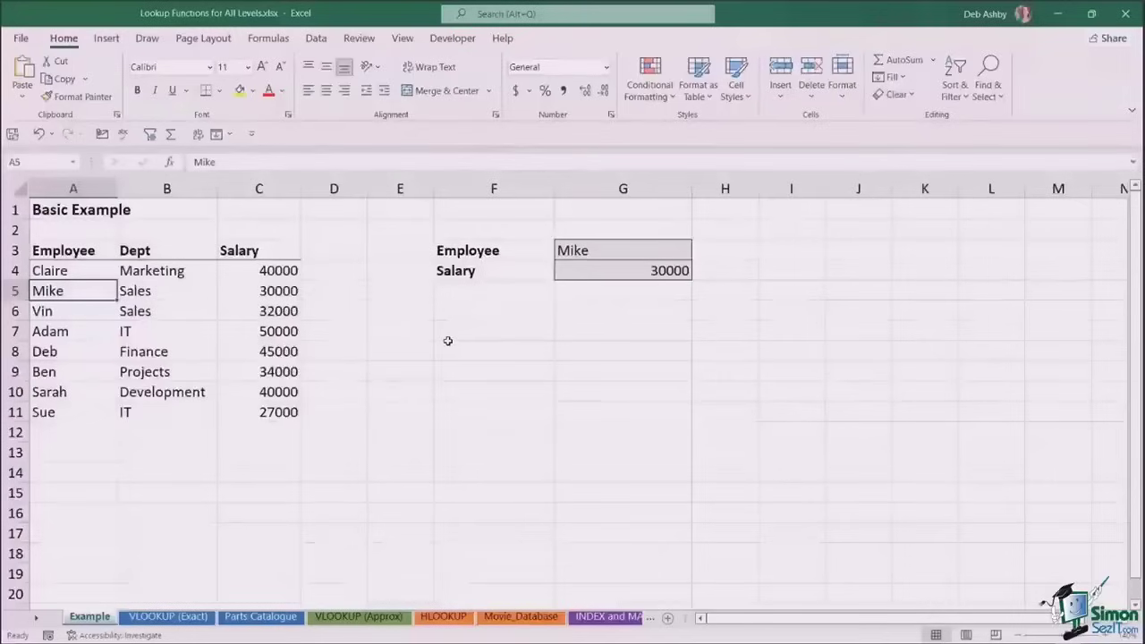
# Examine the part numbers in A5:A11 on the VLOOKUP (Exact) worksheet and the catalogue on the Parts Catalogue worksheet
pyautogui.click(168, 616)
pyautogui.click(260, 374)
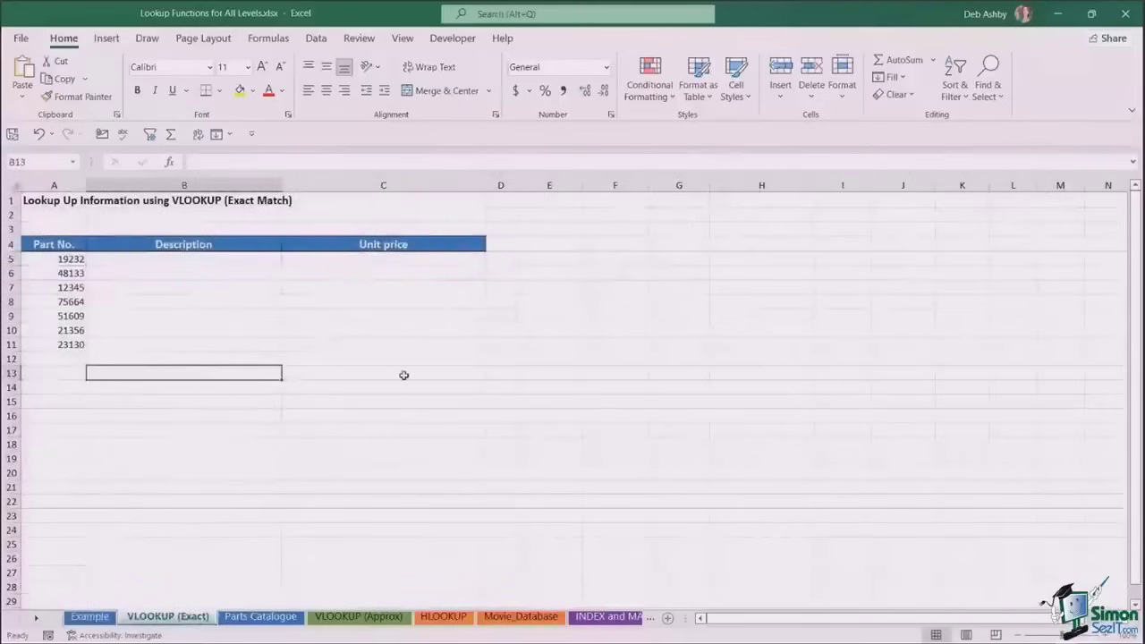
pyautogui.moveTo(72, 259); pyautogui.dragTo(68, 346)
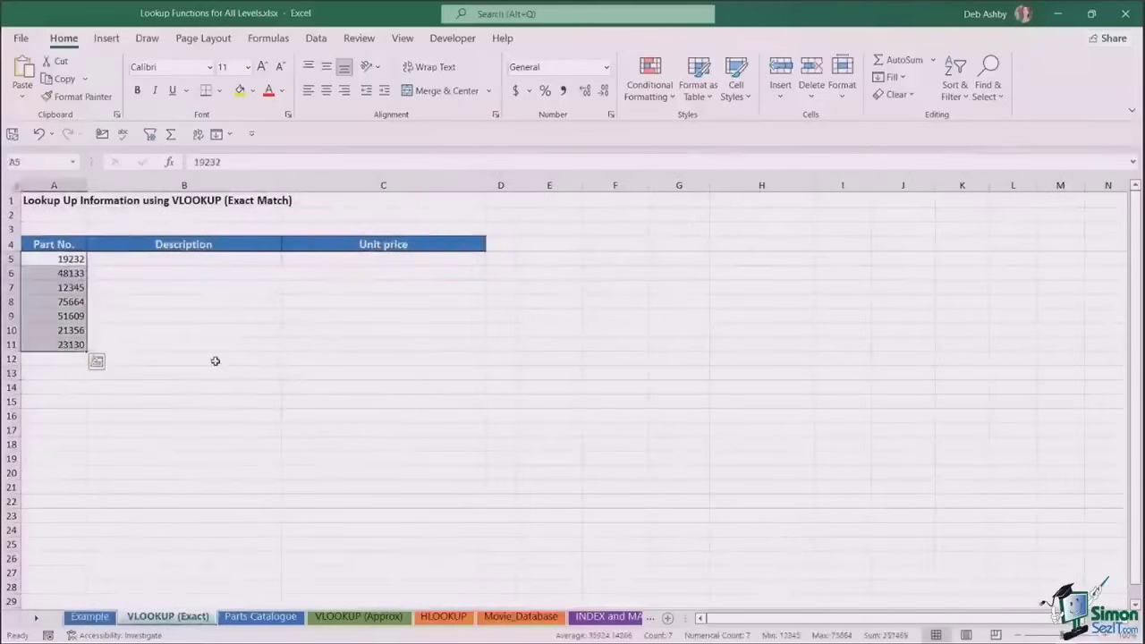
pyautogui.click(141, 258)
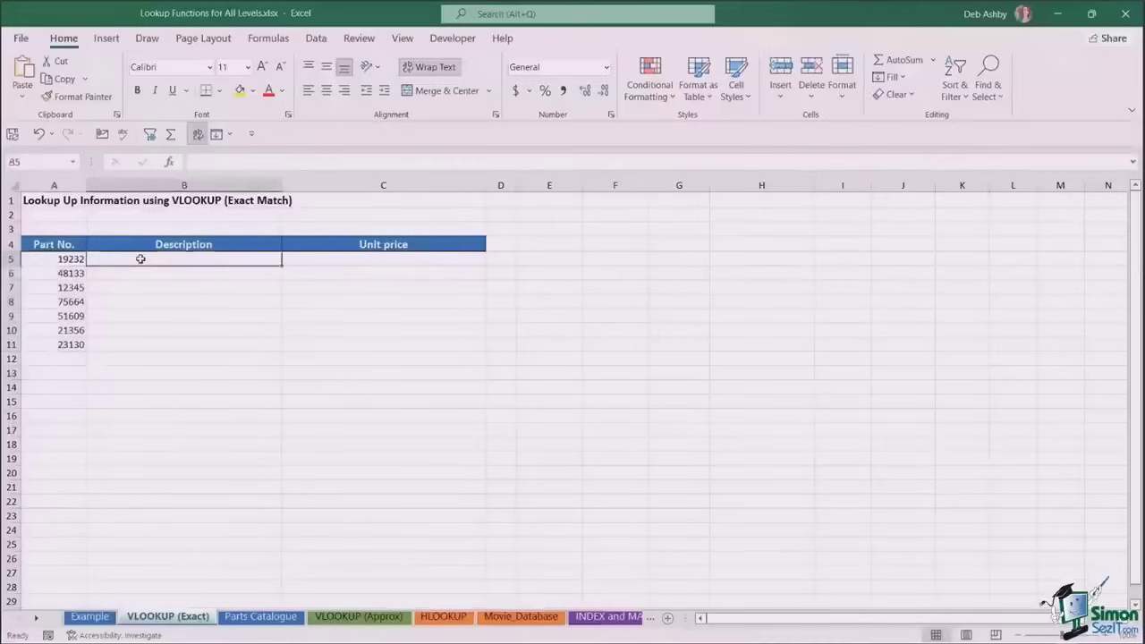
pyautogui.click(398, 260)
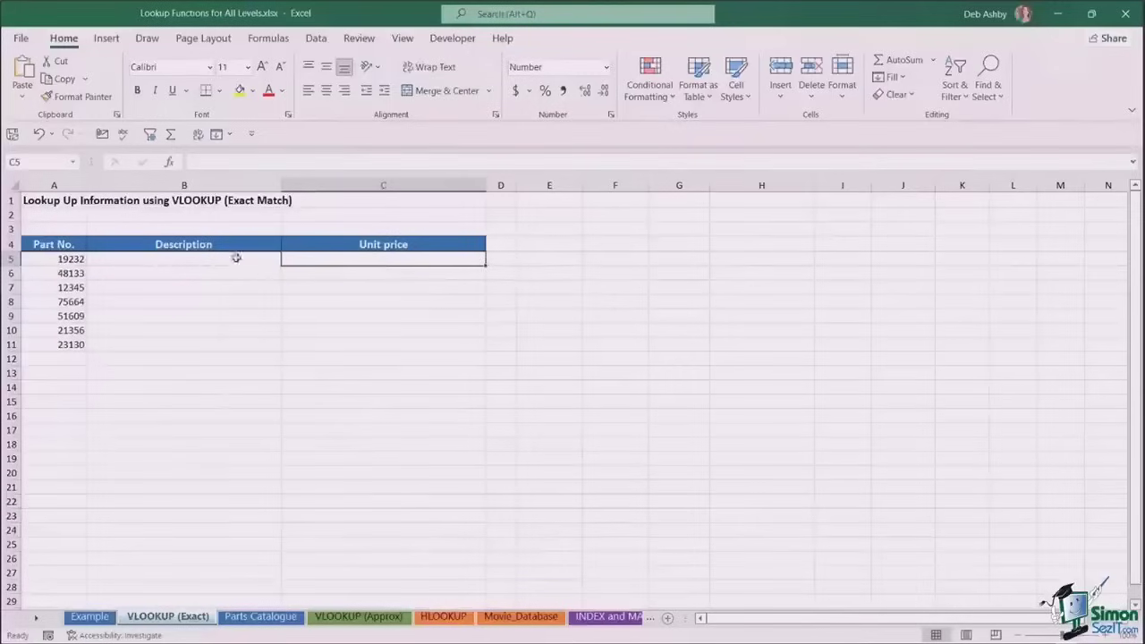
pyautogui.click(262, 617)
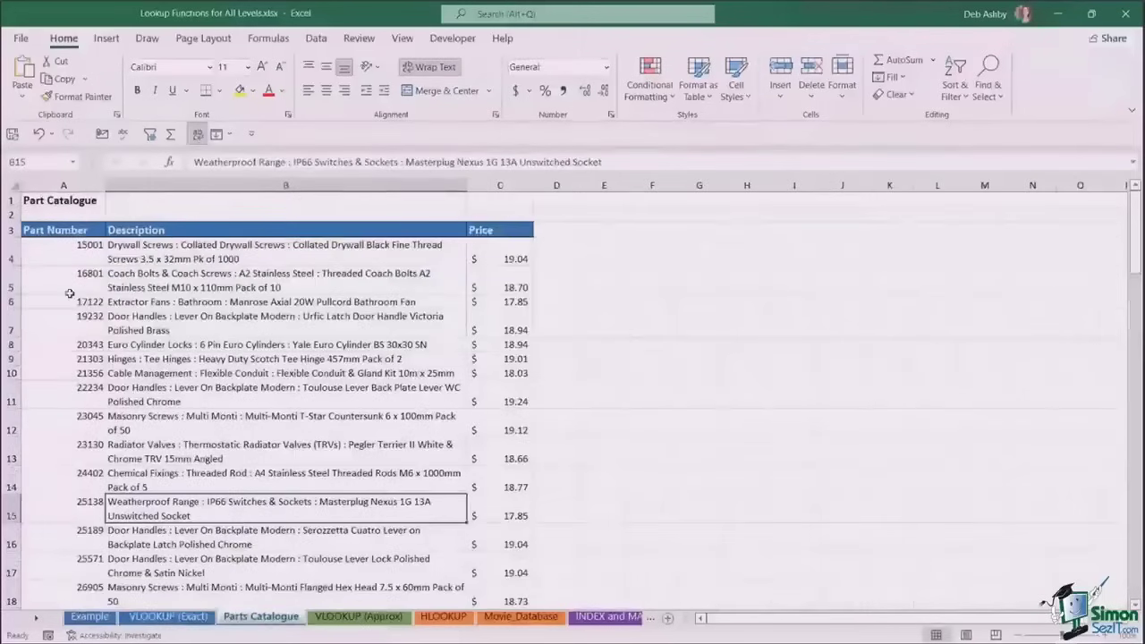
pyautogui.click(75, 397)
pyautogui.scroll(-2, 75, 398)
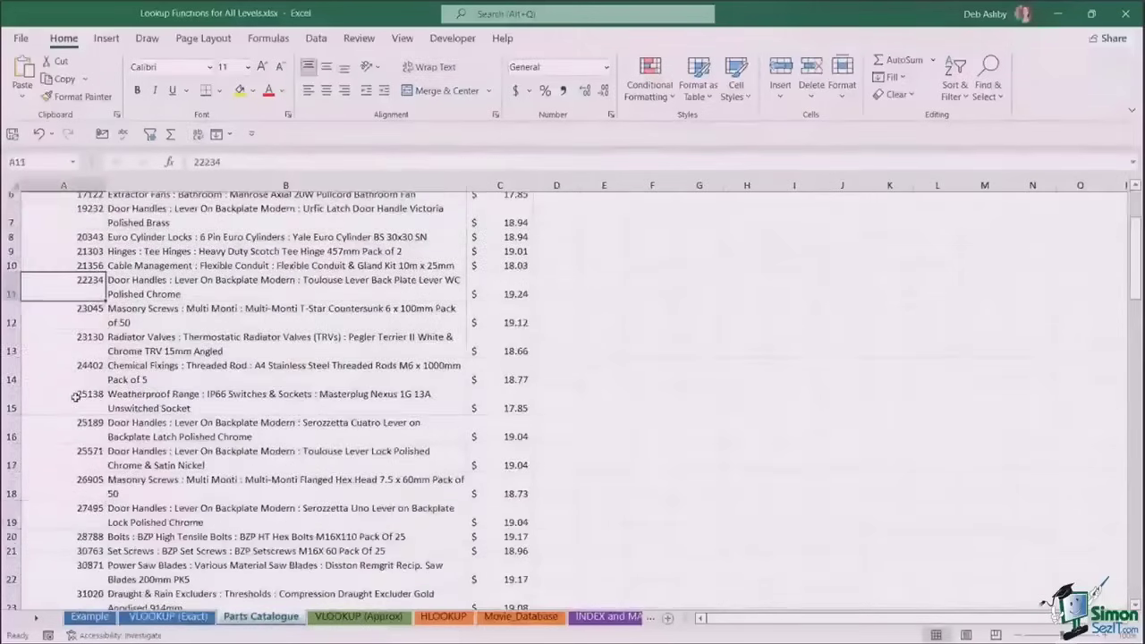
pyautogui.scroll(2, 75, 397)
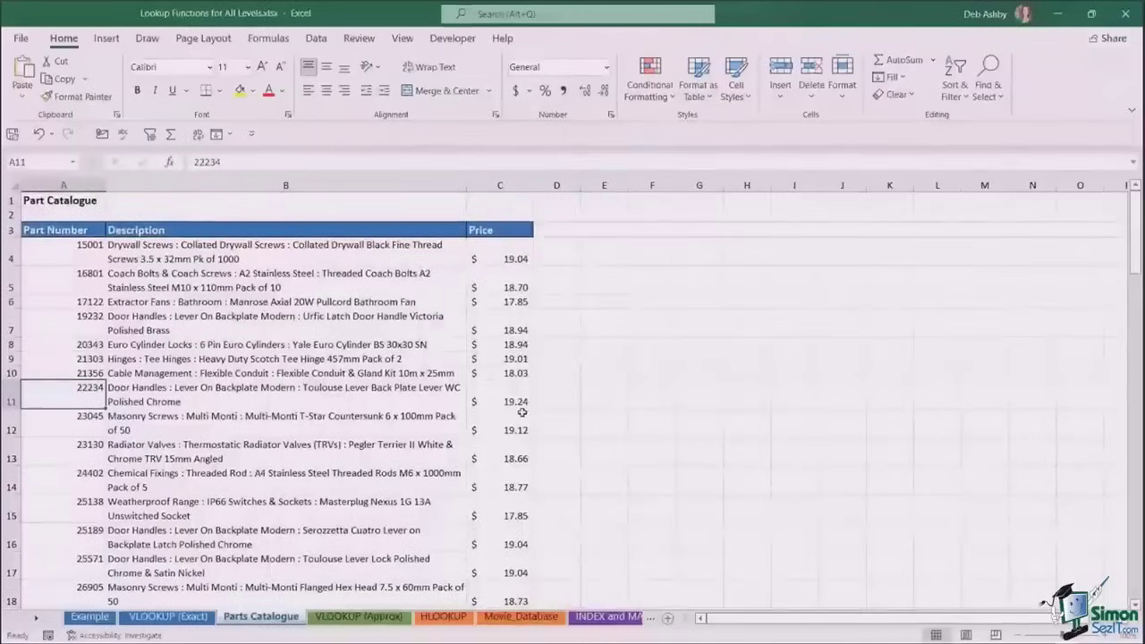
# Compare the first part's description and unit price cells on VLOOKUP (Exact) with the source table on the Parts Catalogue worksheet
pyautogui.click(165, 616)
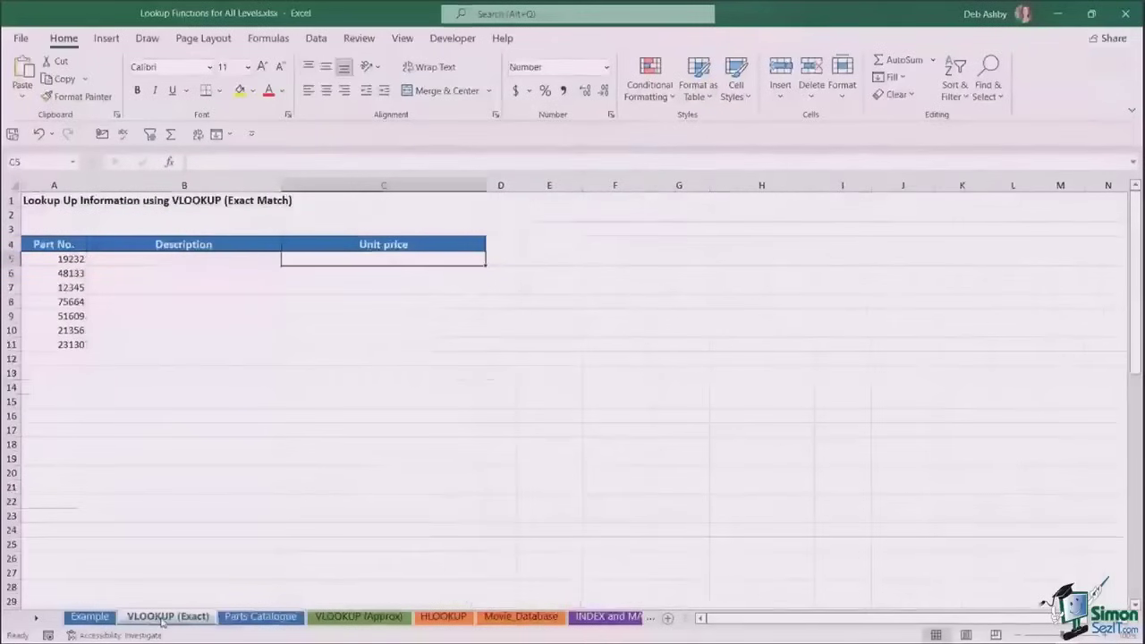
pyautogui.click(206, 259)
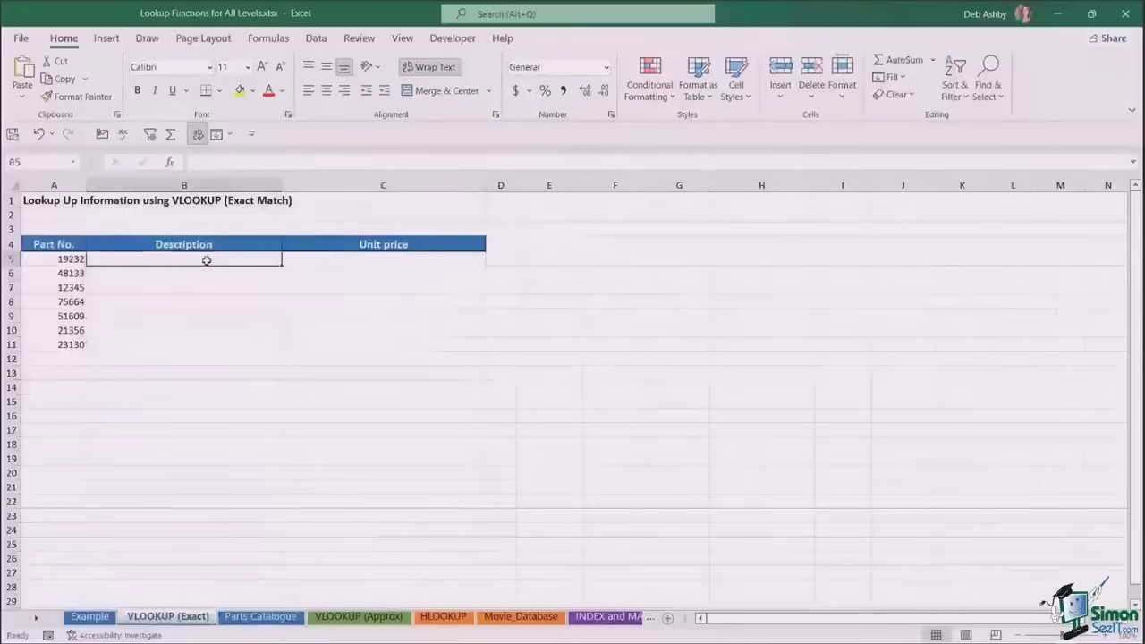
pyautogui.click(56, 259)
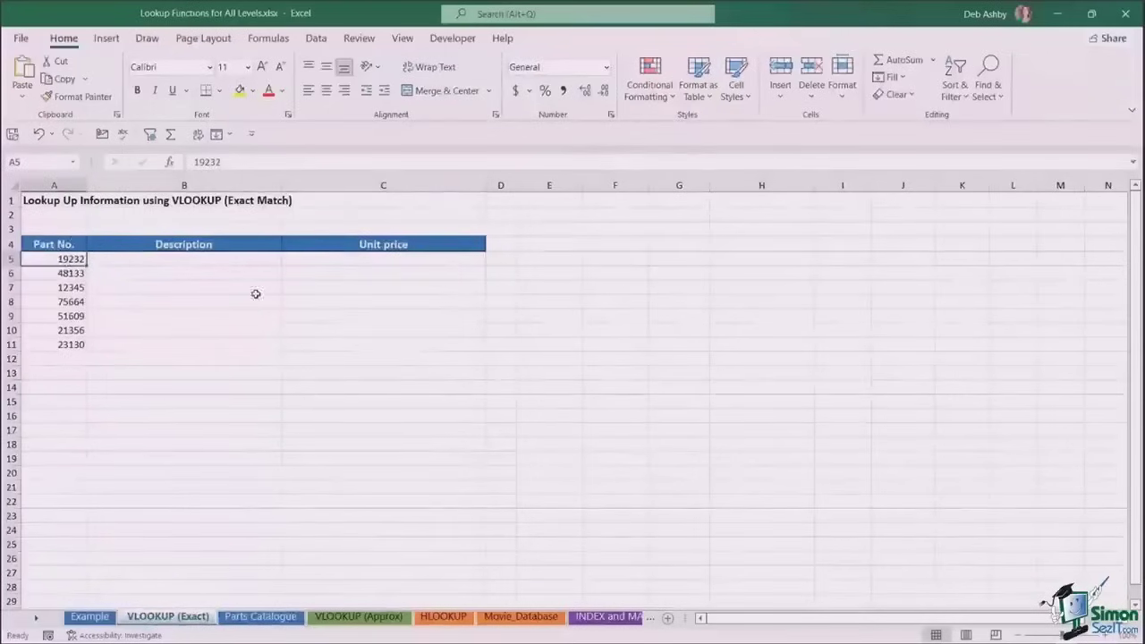
pyautogui.click(172, 258)
pyautogui.click(409, 265)
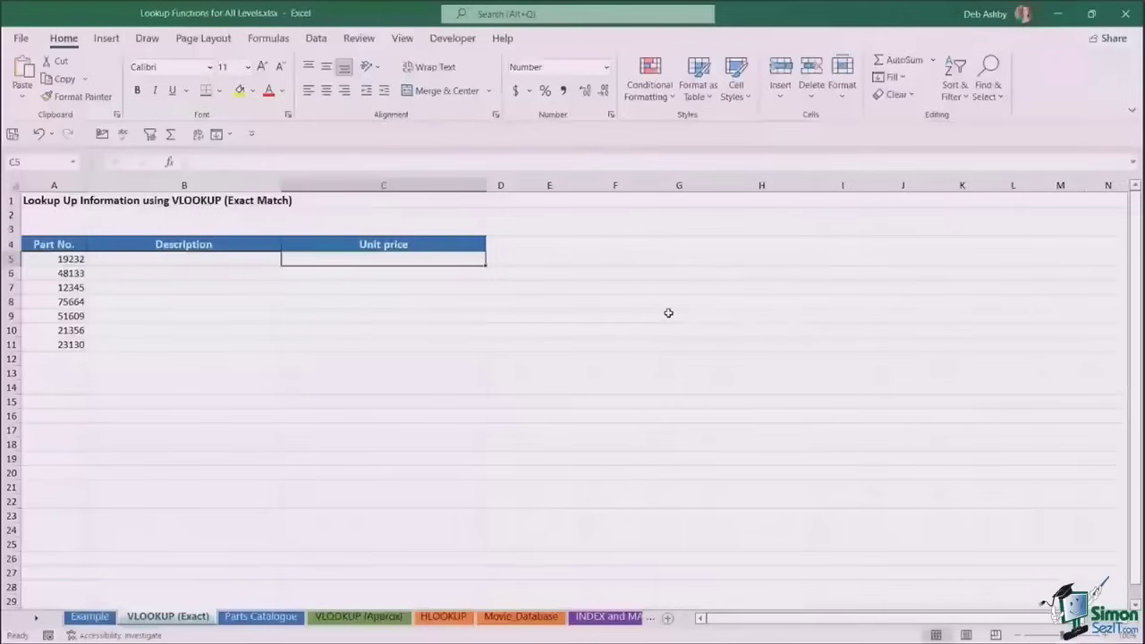
pyautogui.click(190, 263)
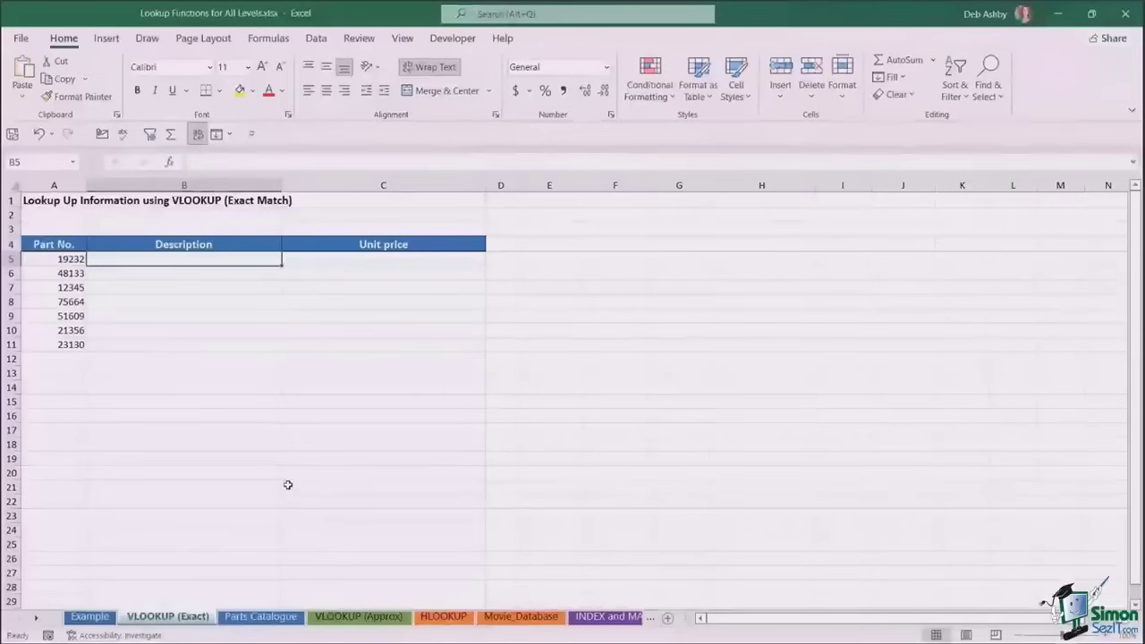
pyautogui.hotkey('ctrl', 'pagedown')
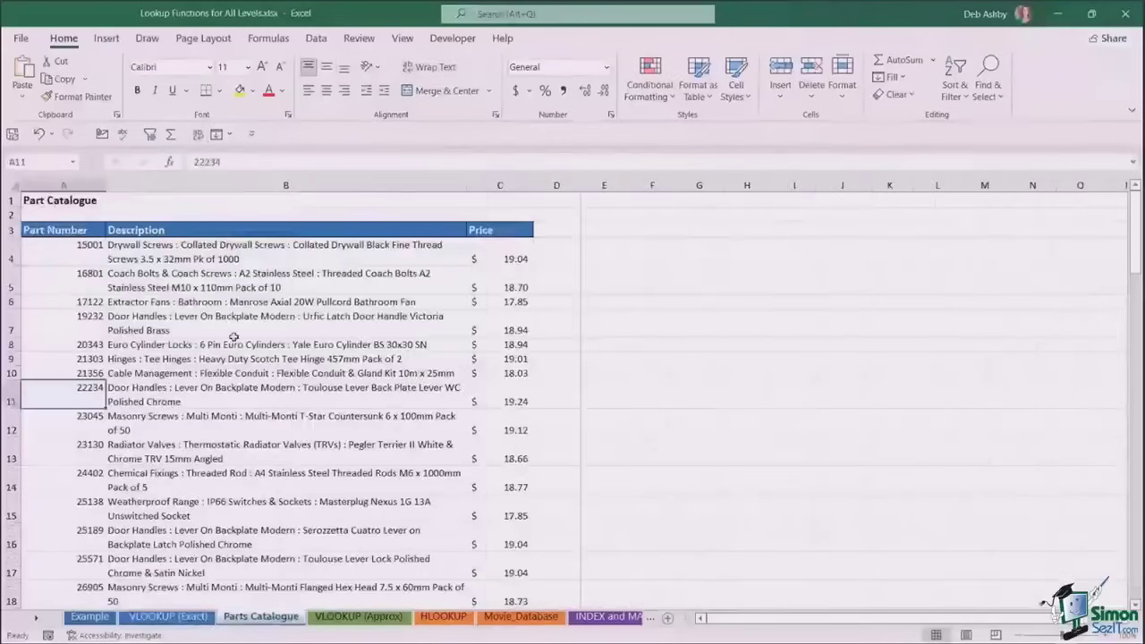
pyautogui.click(204, 247)
pyautogui.click(69, 230)
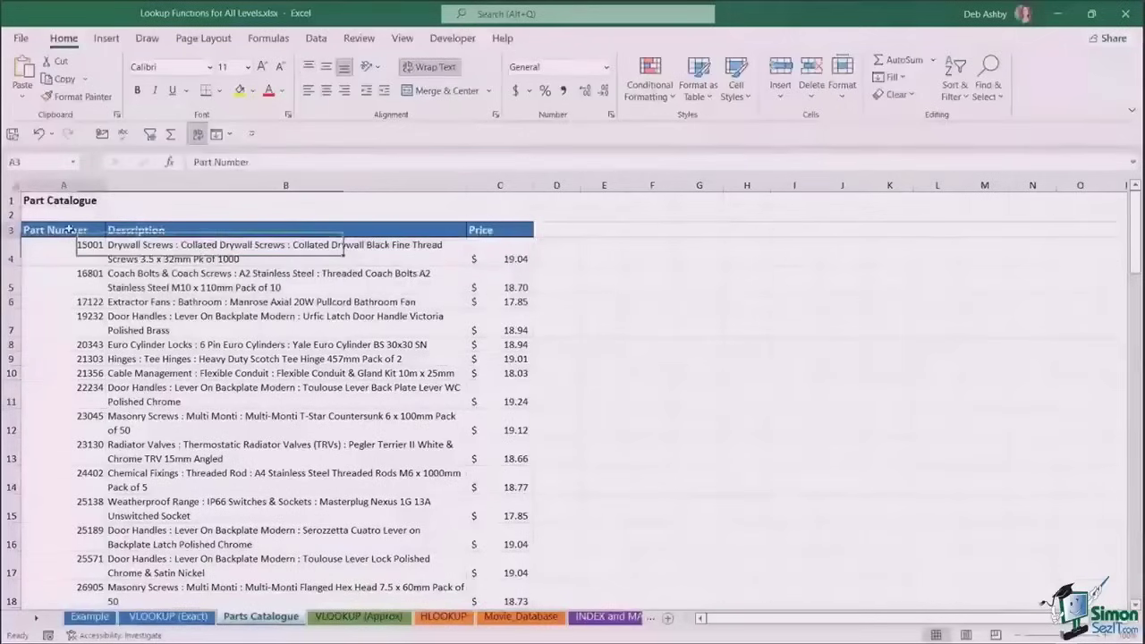
pyautogui.moveTo(69, 230); pyautogui.dragTo(486, 573)
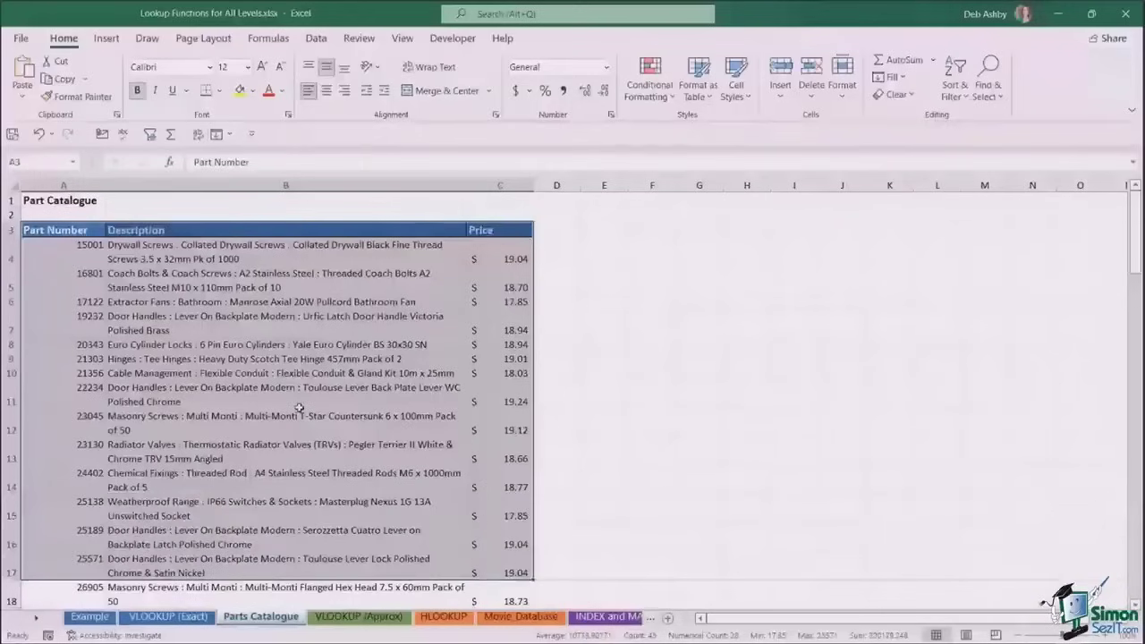
pyautogui.click(183, 324)
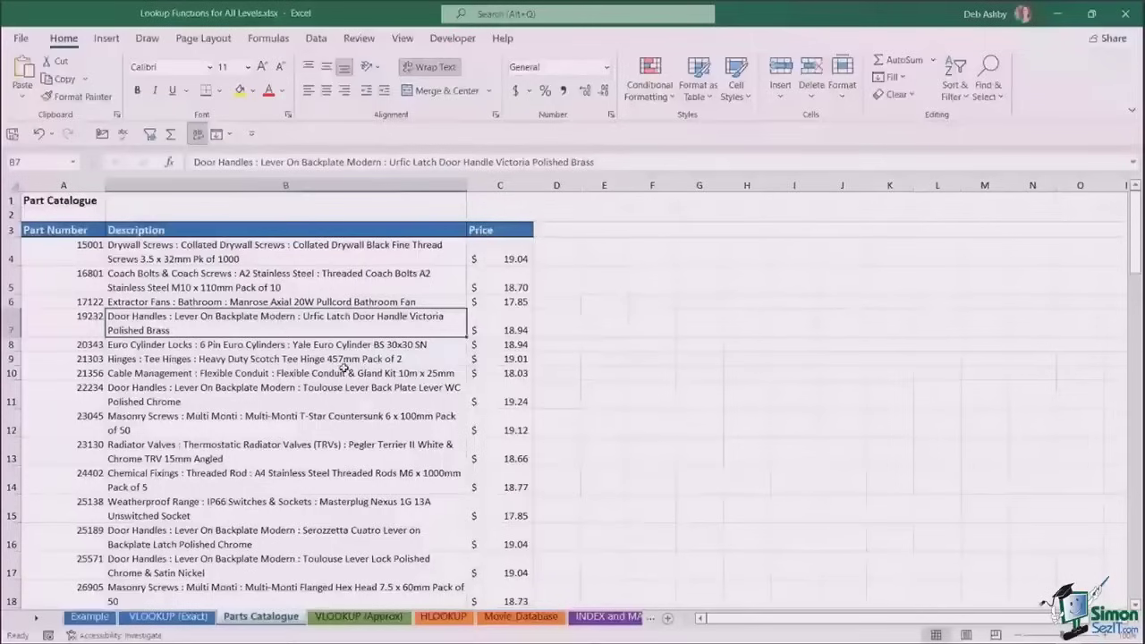
pyautogui.click(330, 285)
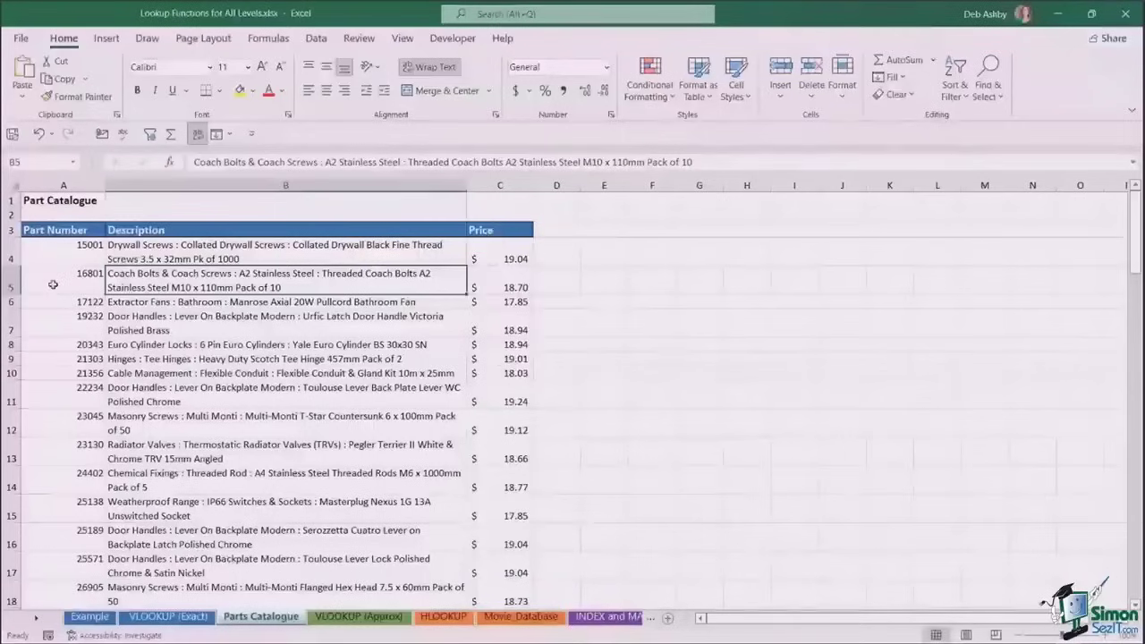
# Name the entire part catalogue table, including its headers, Parts_Catalogue
pyautogui.click(291, 324)
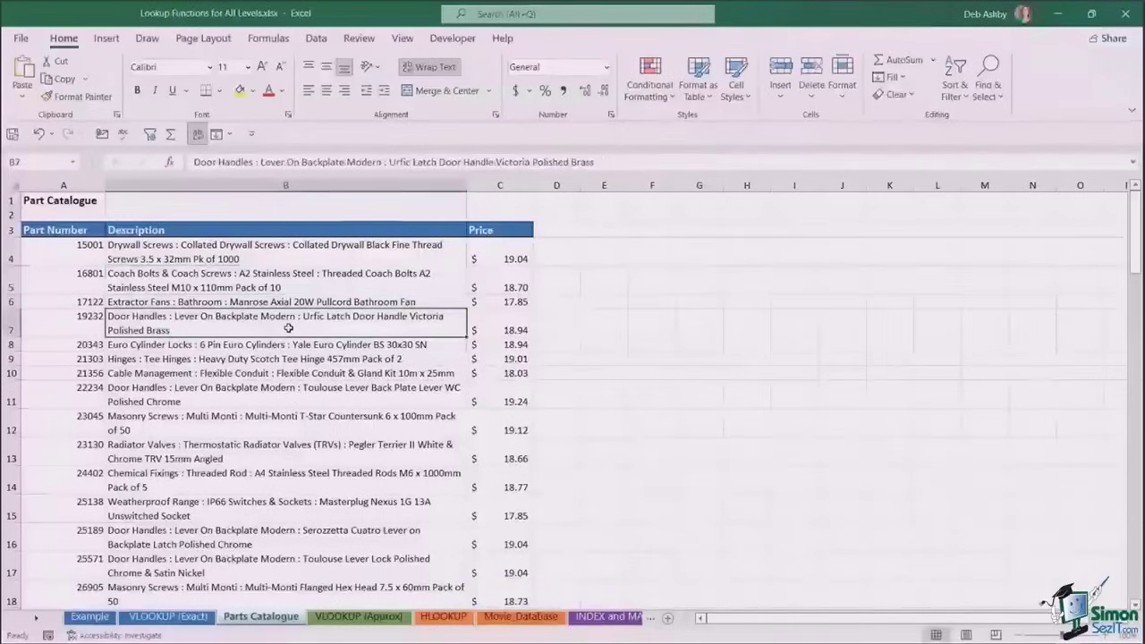
pyautogui.hotkey('ctrl', 'a')
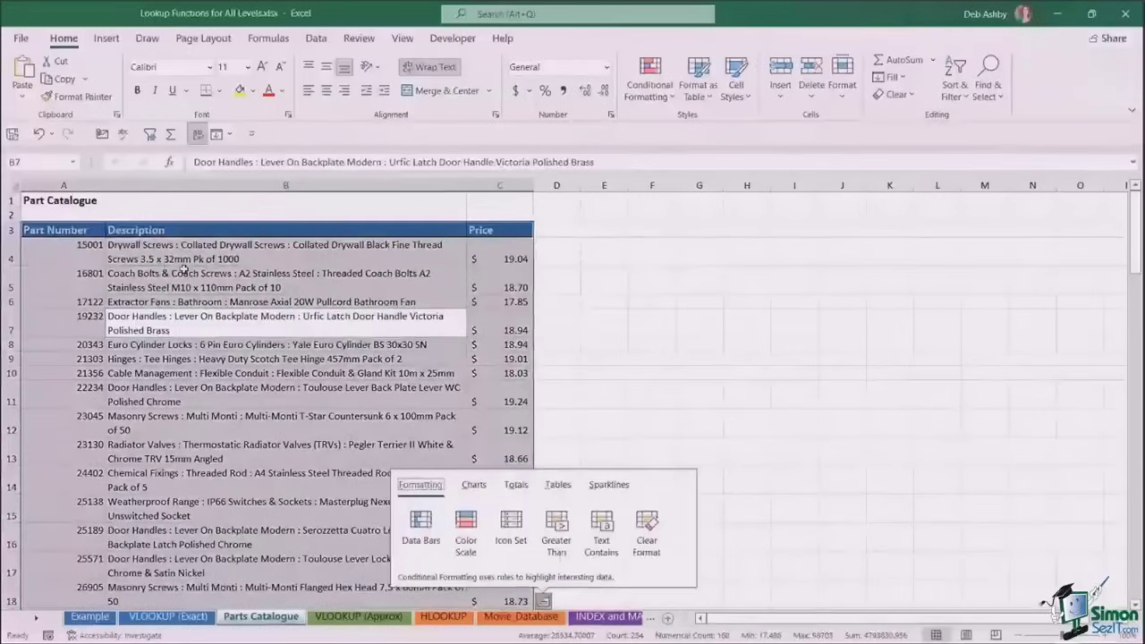
pyautogui.click(36, 162)
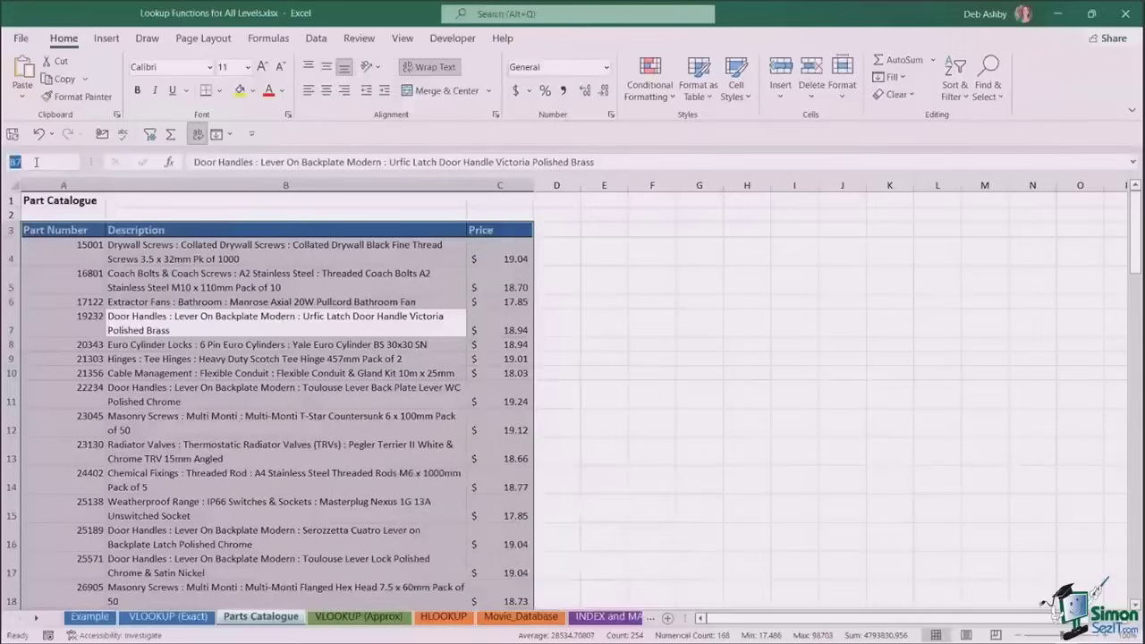
pyautogui.write('Parts')
pyautogui.write('_Catalogue')
pyautogui.press('Return')
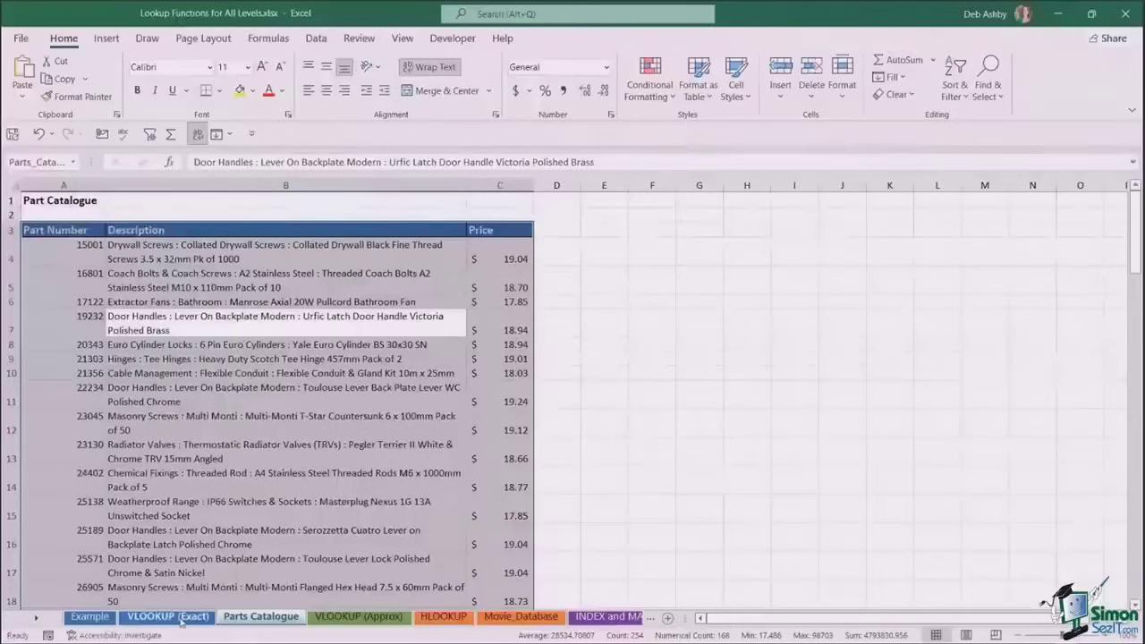
pyautogui.click(179, 621)
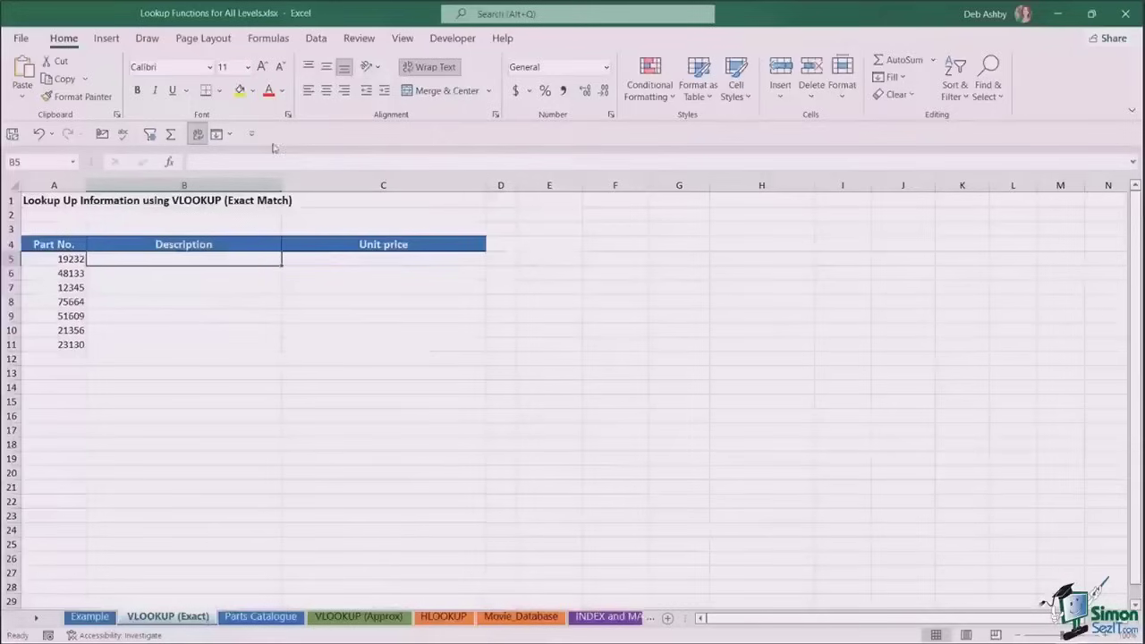
pyautogui.click(269, 39)
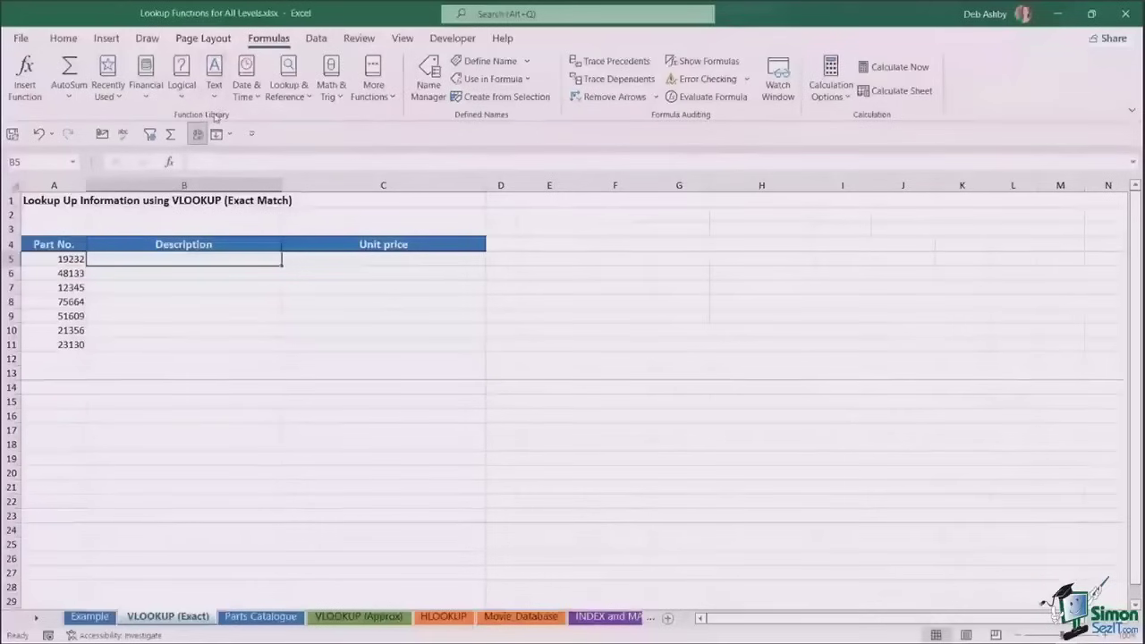
pyautogui.click(287, 98)
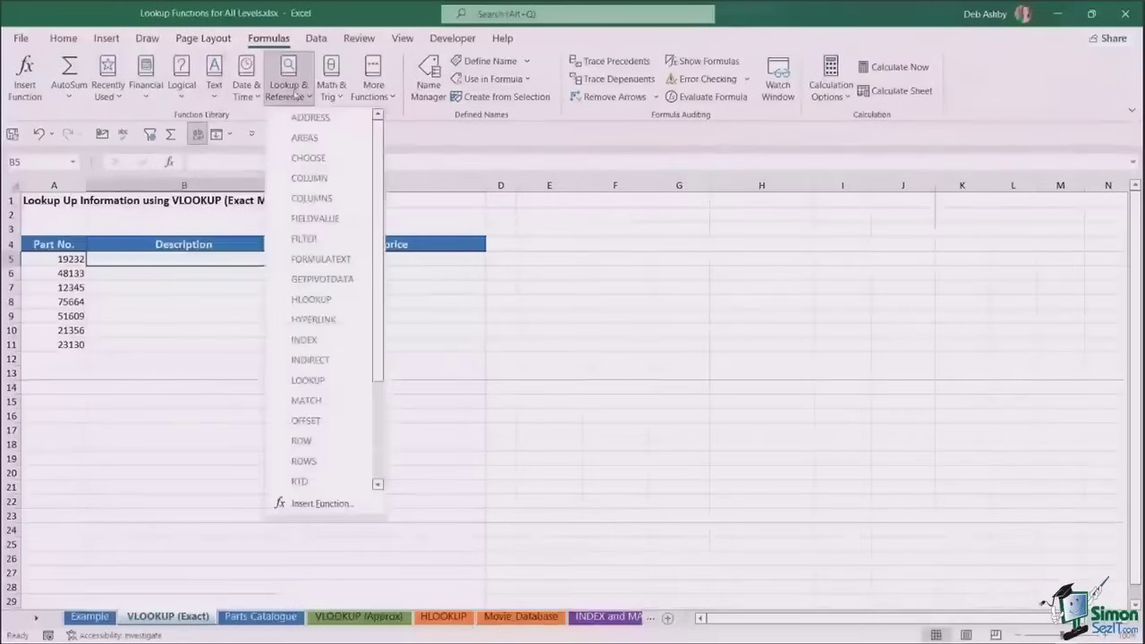
pyautogui.scroll(-3, 322, 268)
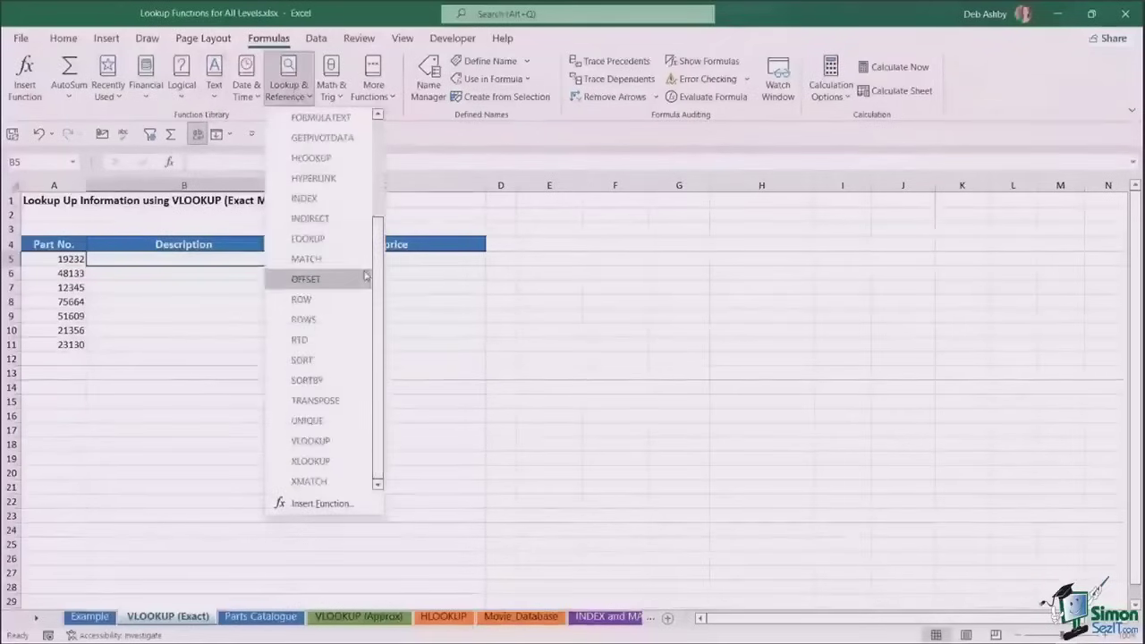
pyautogui.click(320, 441)
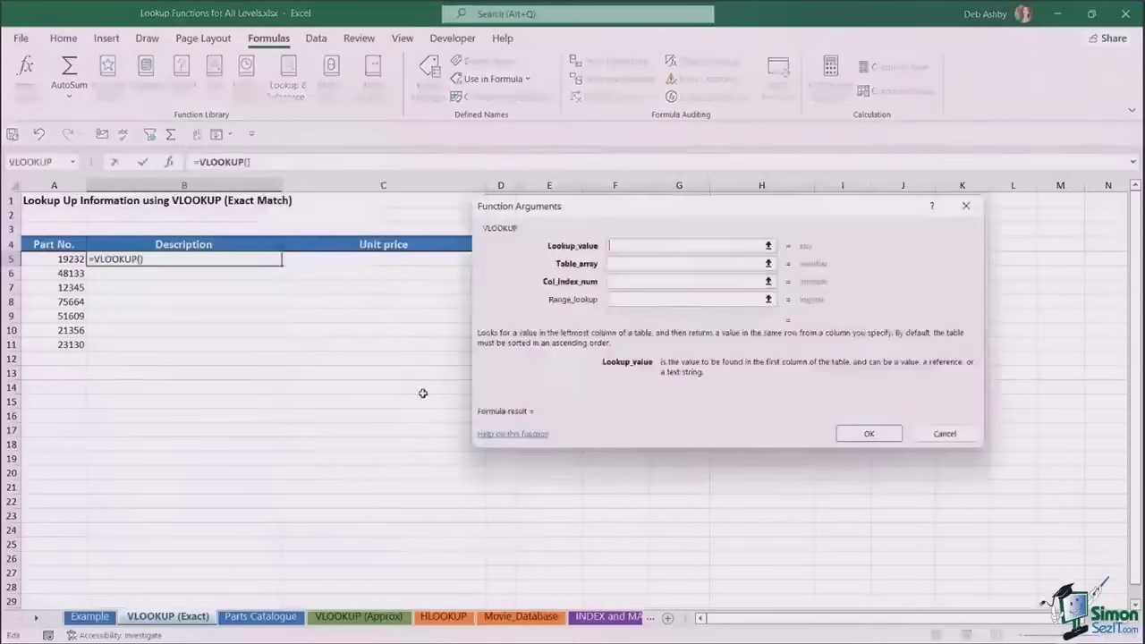
pyautogui.moveTo(568, 213); pyautogui.dragTo(452, 211)
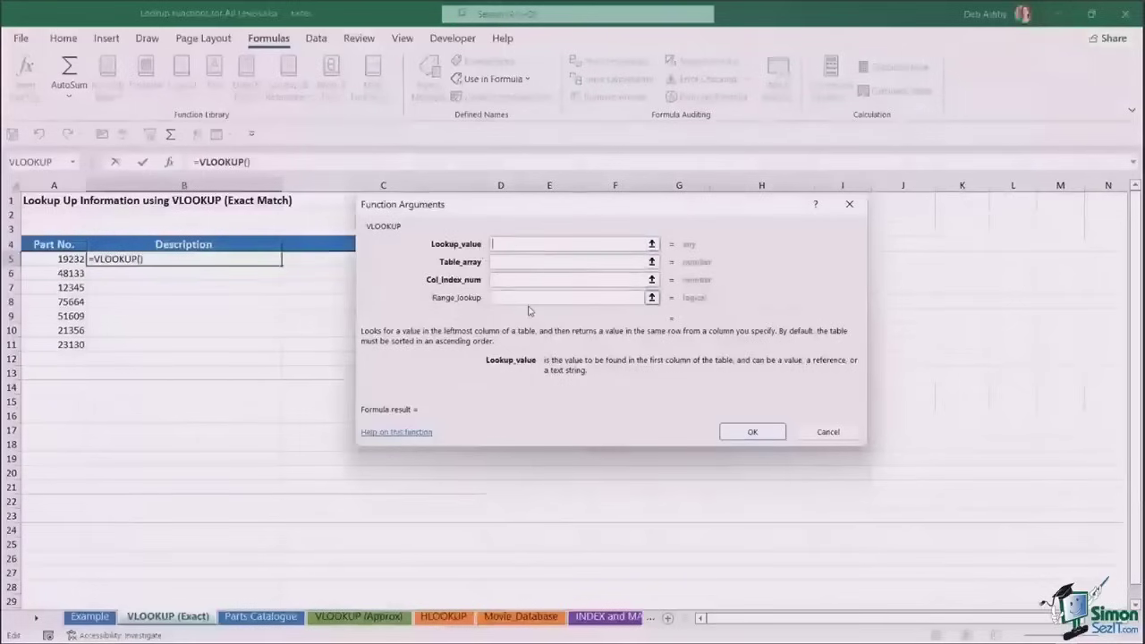
pyautogui.click(828, 432)
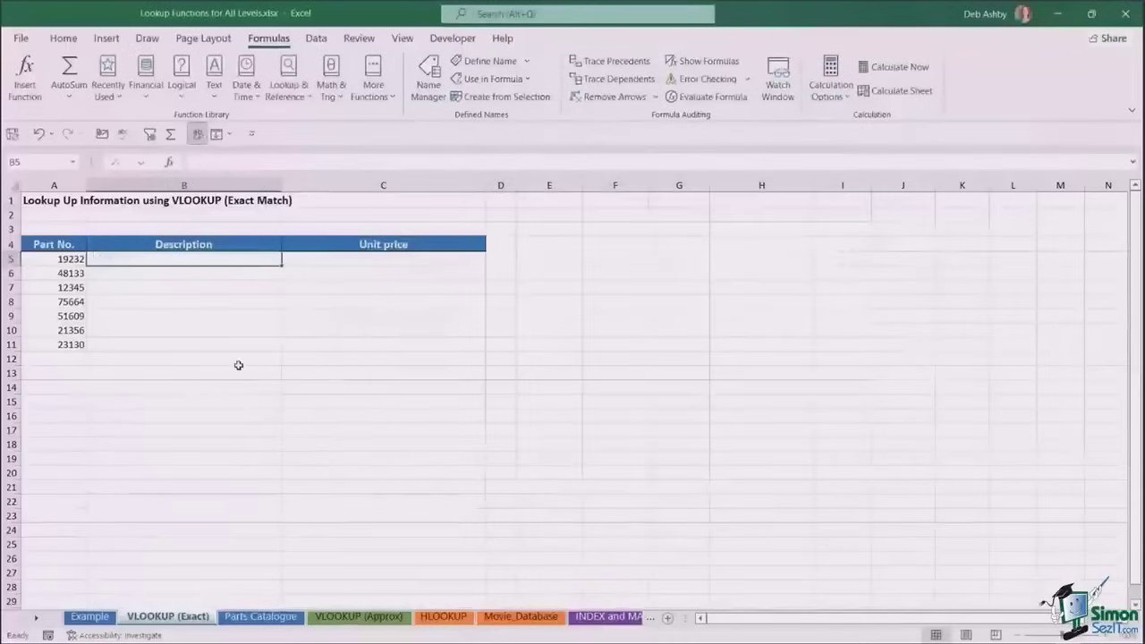
pyautogui.click(1107, 633)
pyautogui.click(1107, 633)
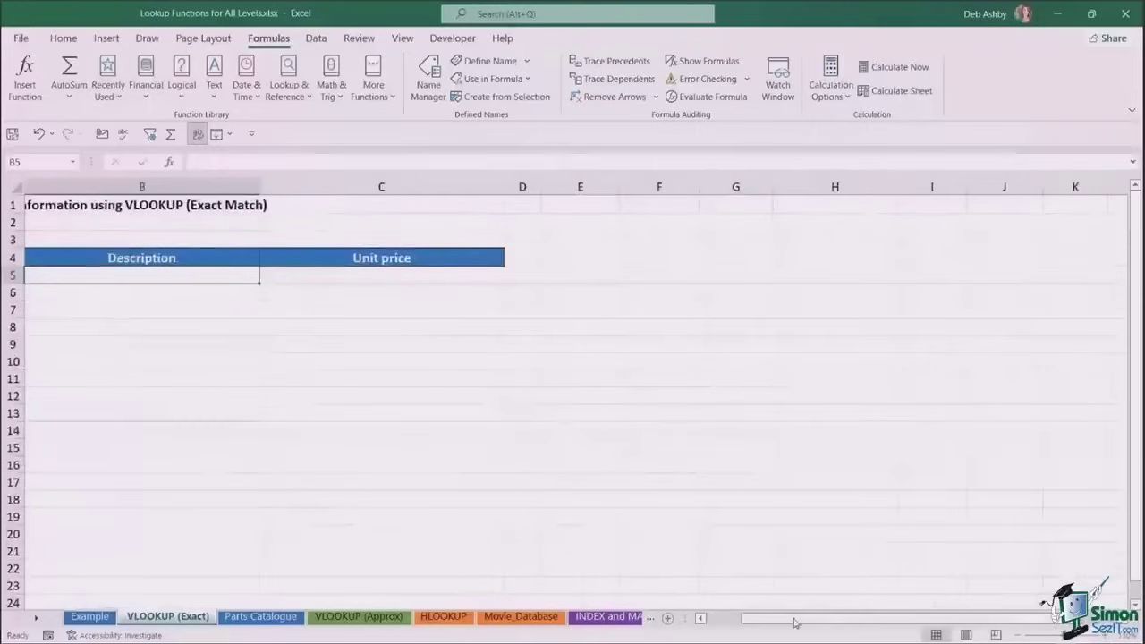
pyautogui.moveTo(794, 619); pyautogui.dragTo(738, 619)
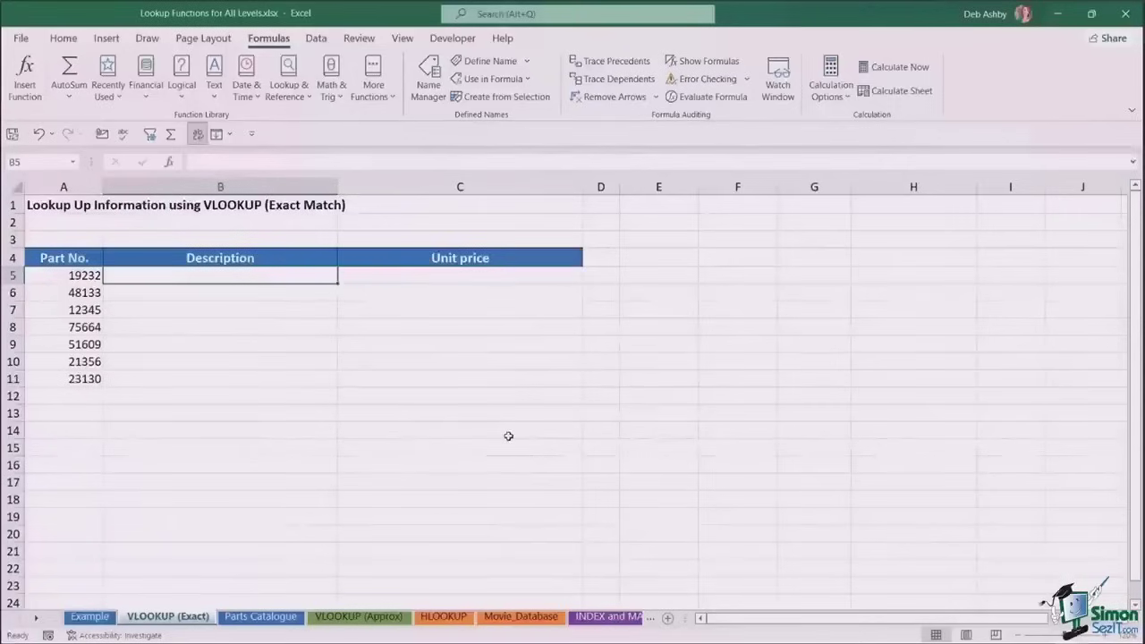
pyautogui.write('=V')
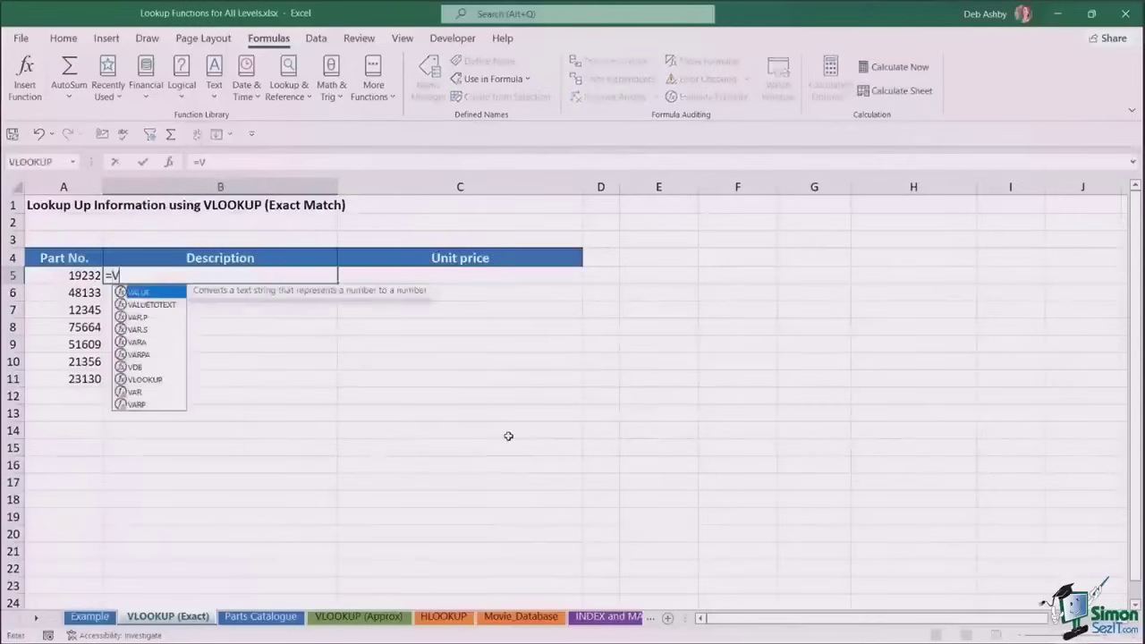
pyautogui.write('LOOKUP')
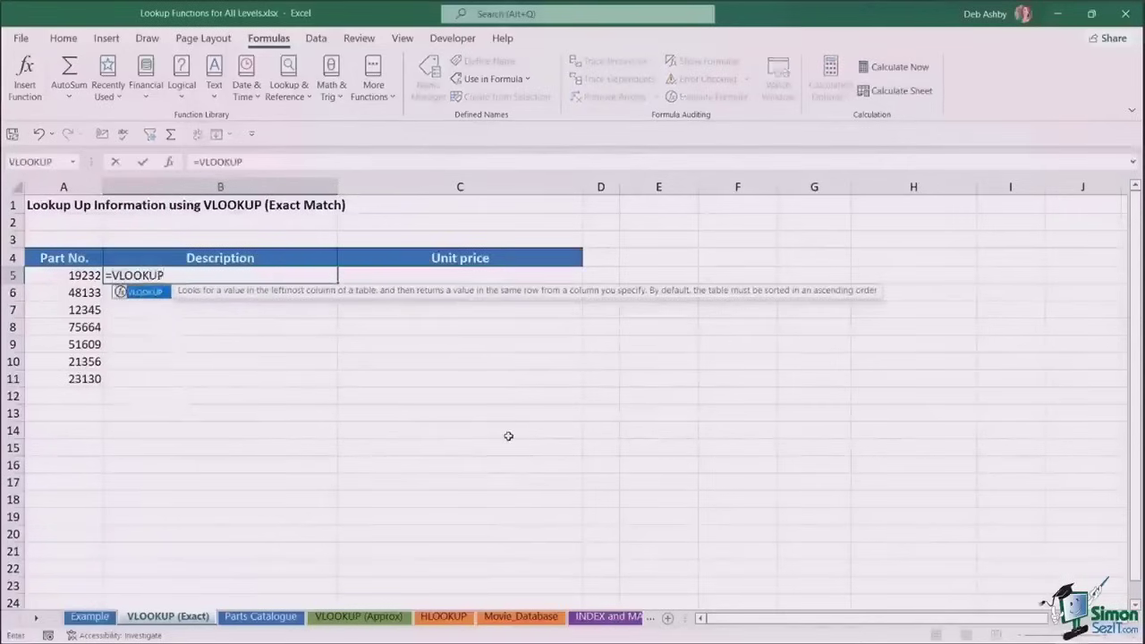
pyautogui.write('(')
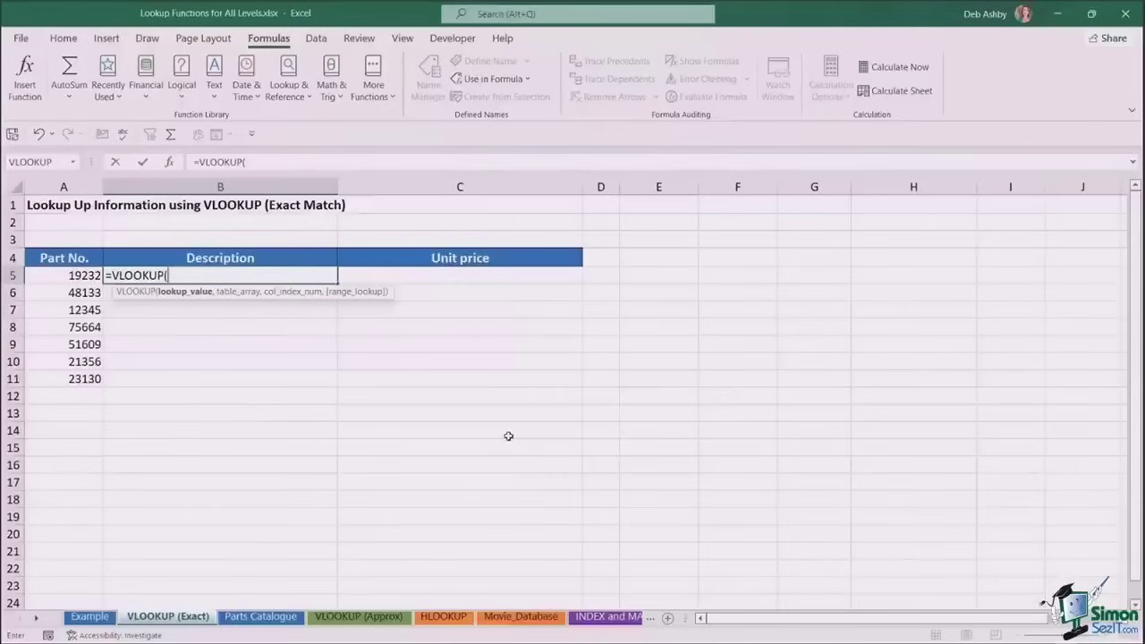
pyautogui.press('Escape')
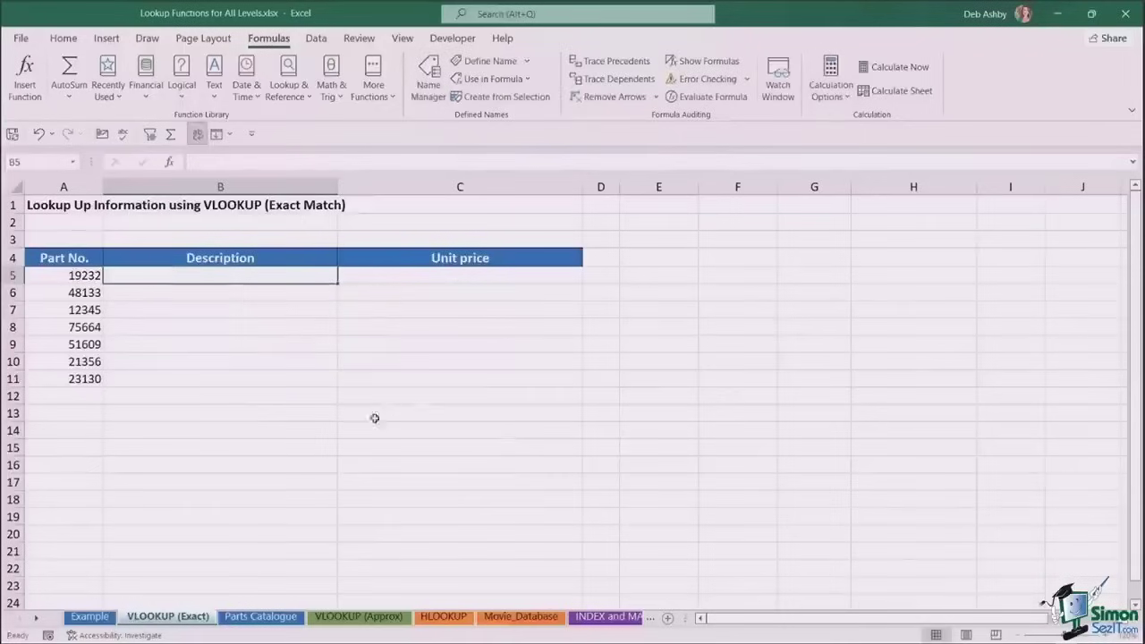
# Review the column order of the part catalogue table on the Parts Catalogue worksheet
pyautogui.click(277, 617)
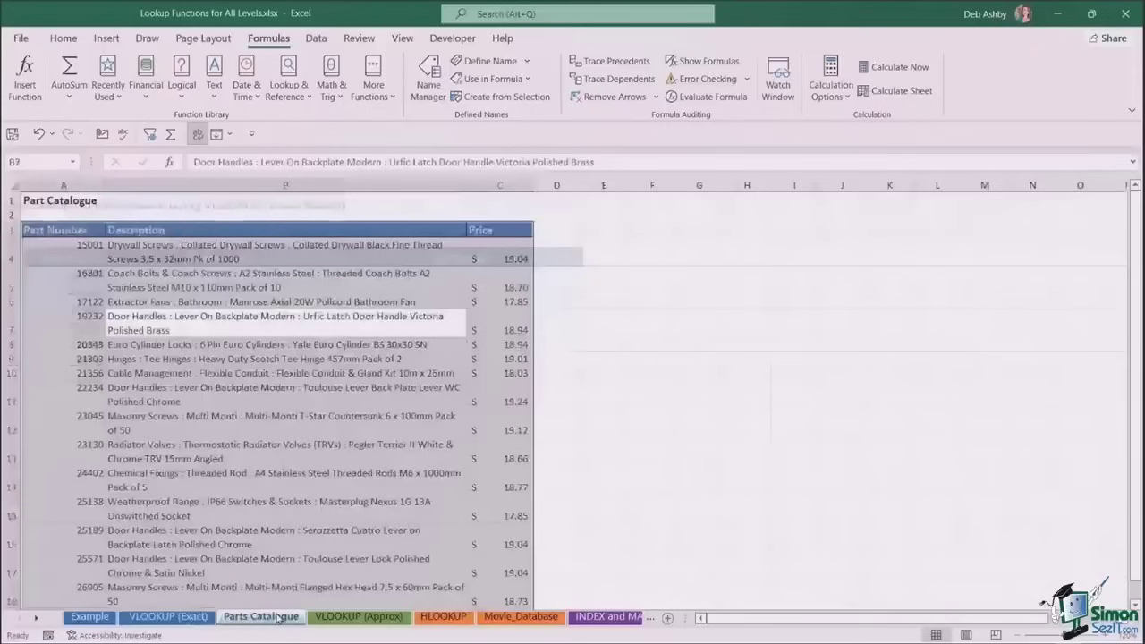
pyautogui.click(119, 296)
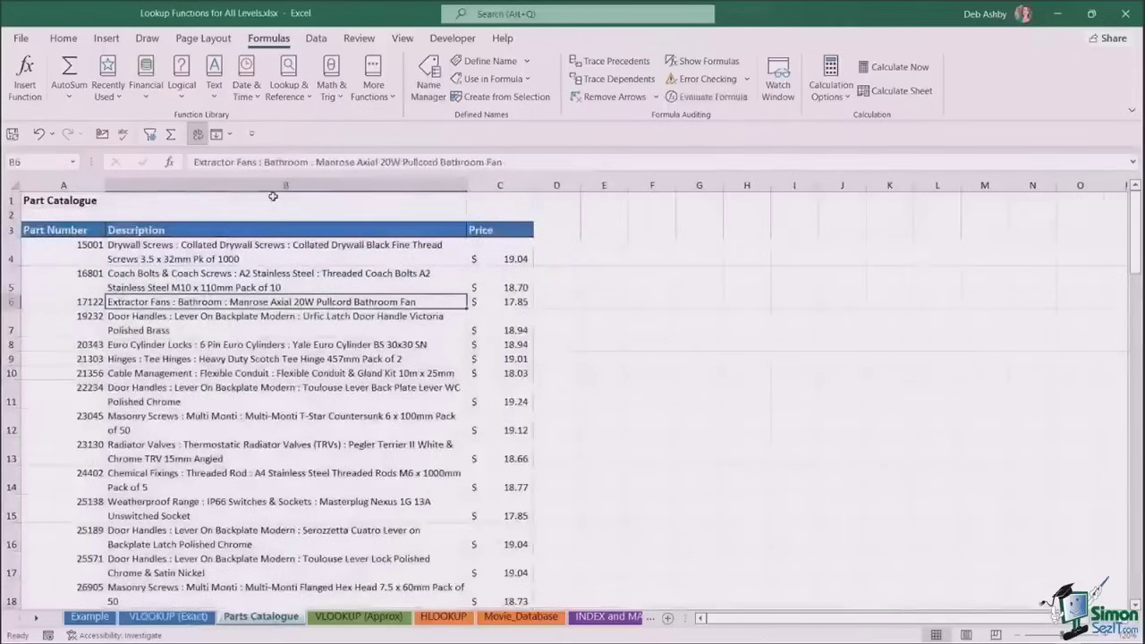
pyautogui.click(208, 244)
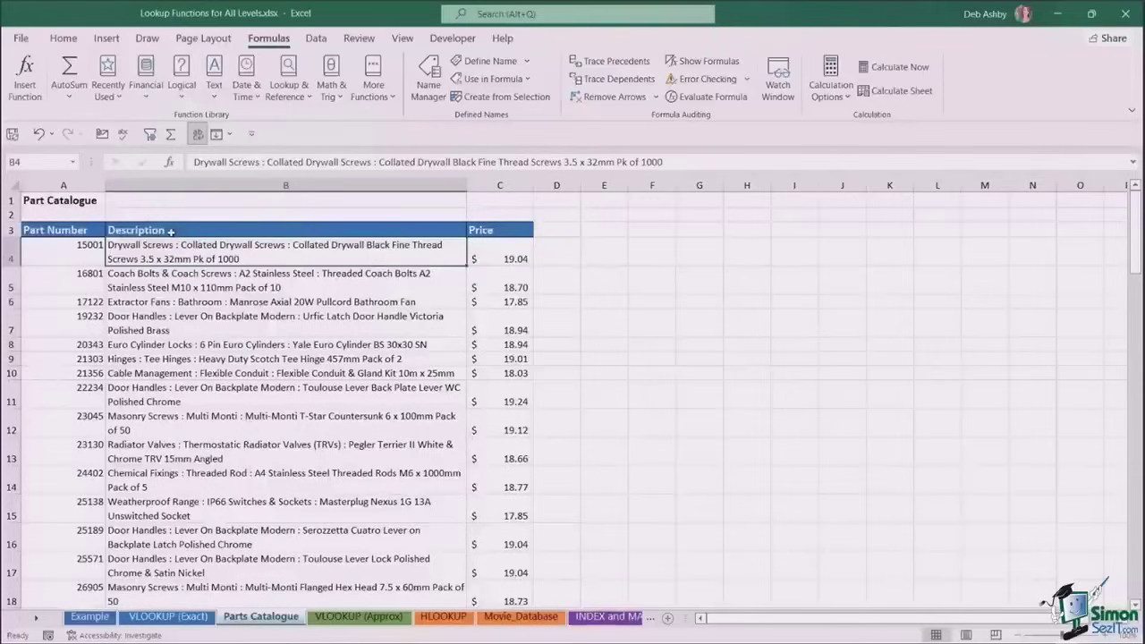
# Start a VLOOKUP in B5 of VLOOKUP (Exact) with A5 as the lookup value and the named range Parts_Catalogue as the table array
pyautogui.click(168, 618)
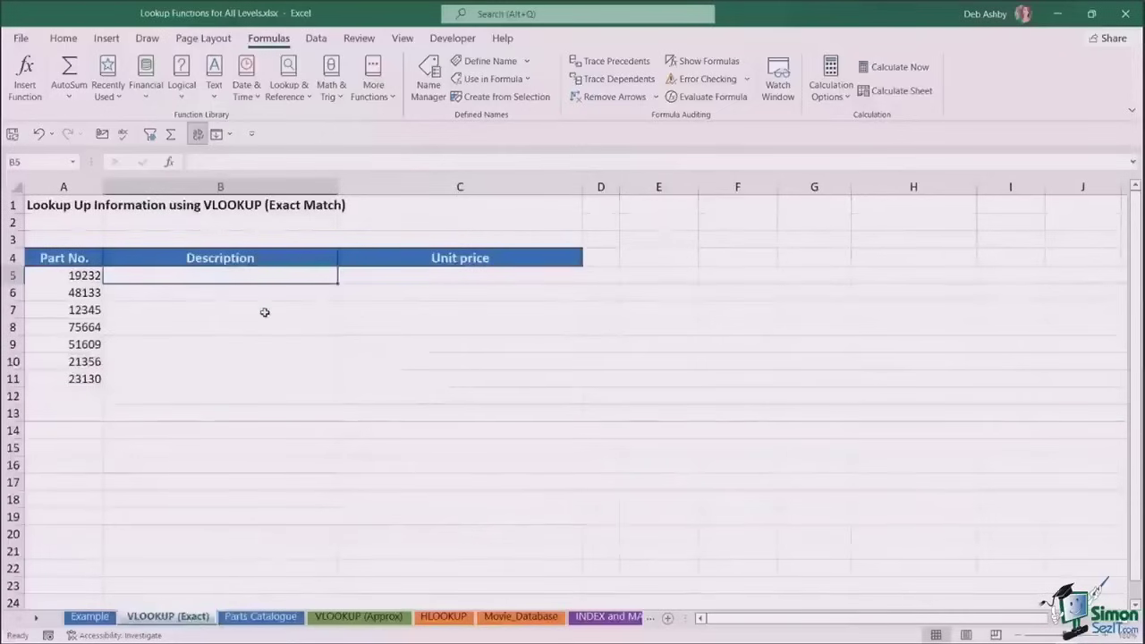
pyautogui.write('=')
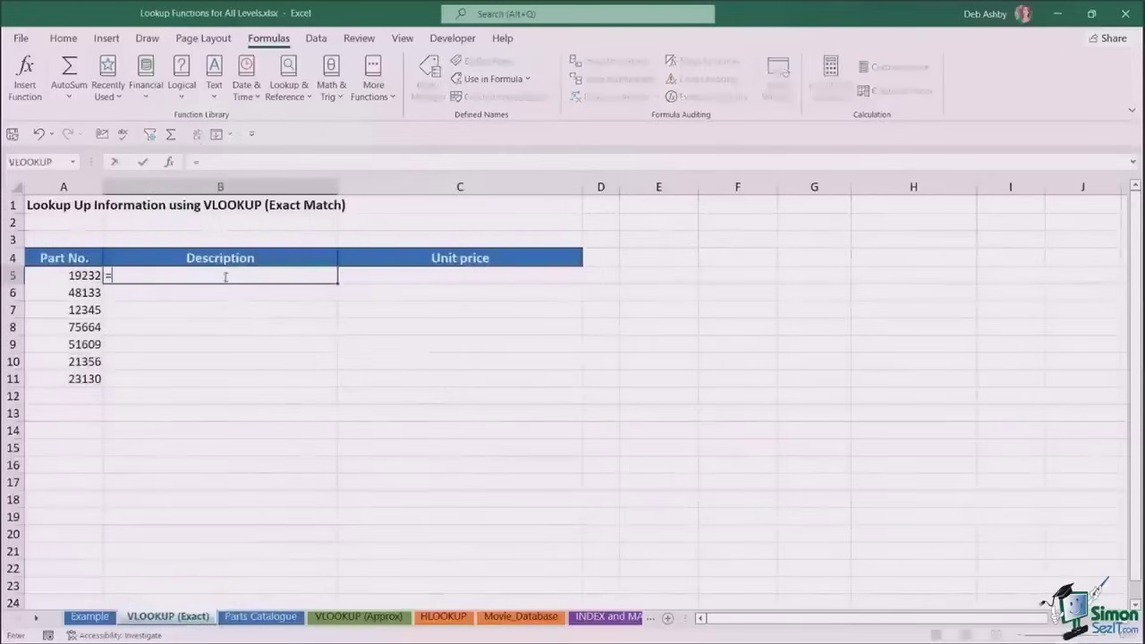
pyautogui.write('VLOOKUP(')
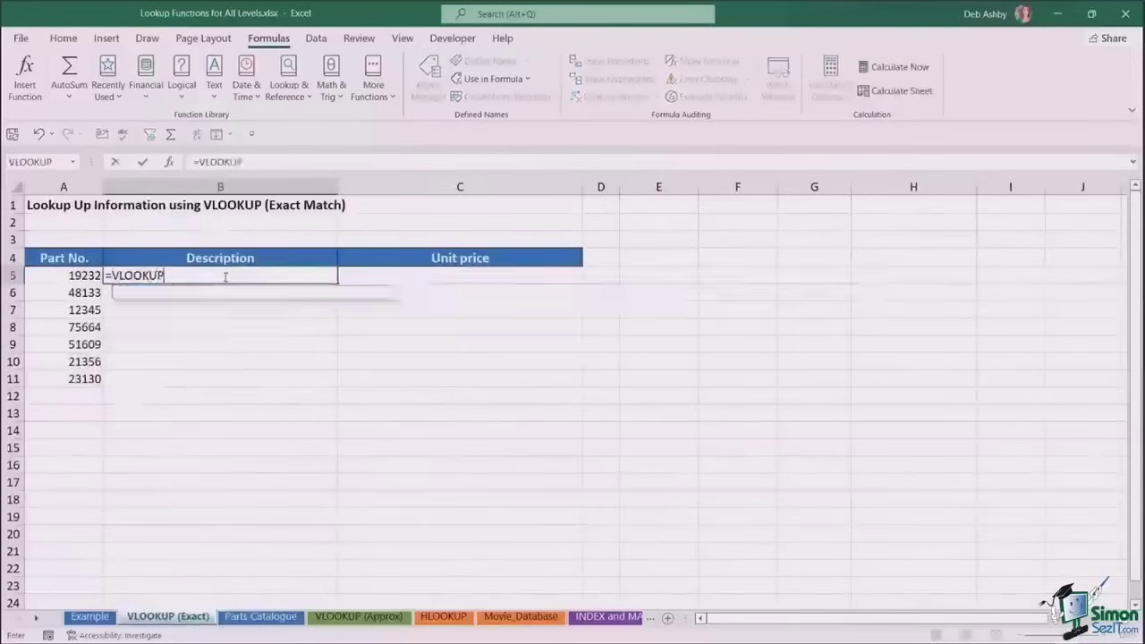
pyautogui.click(86, 278)
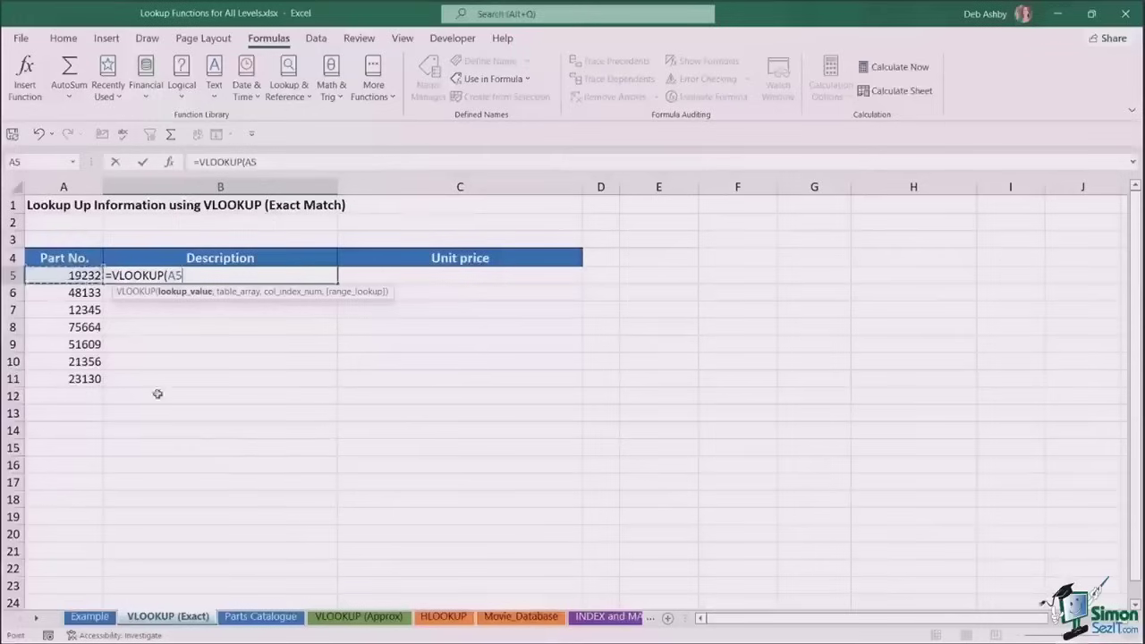
pyautogui.write(',')
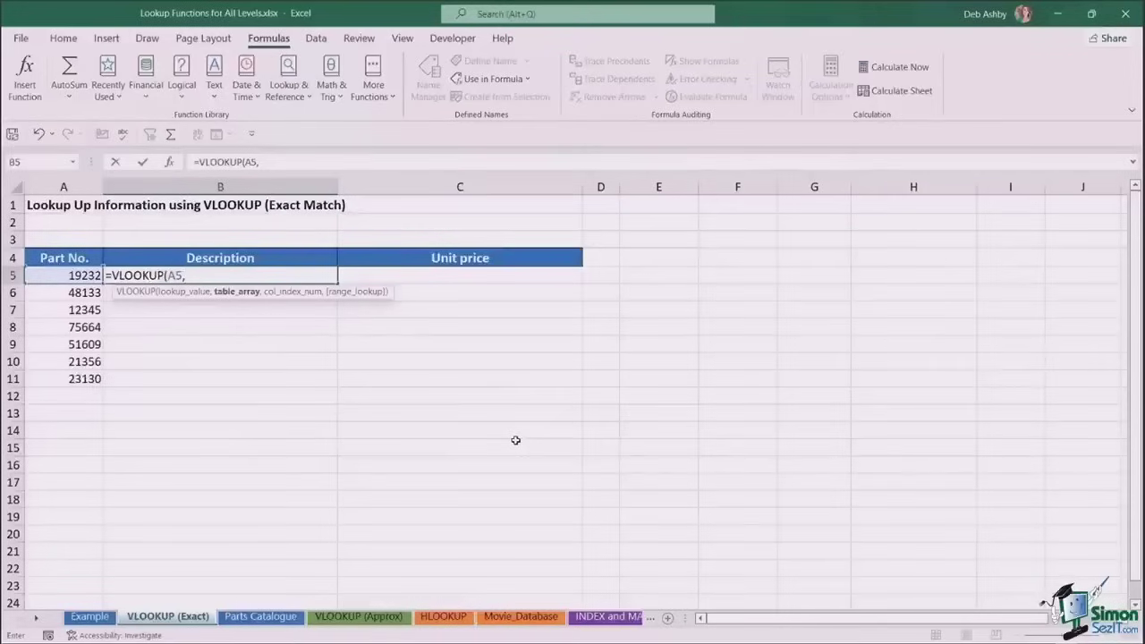
pyautogui.press('F3')
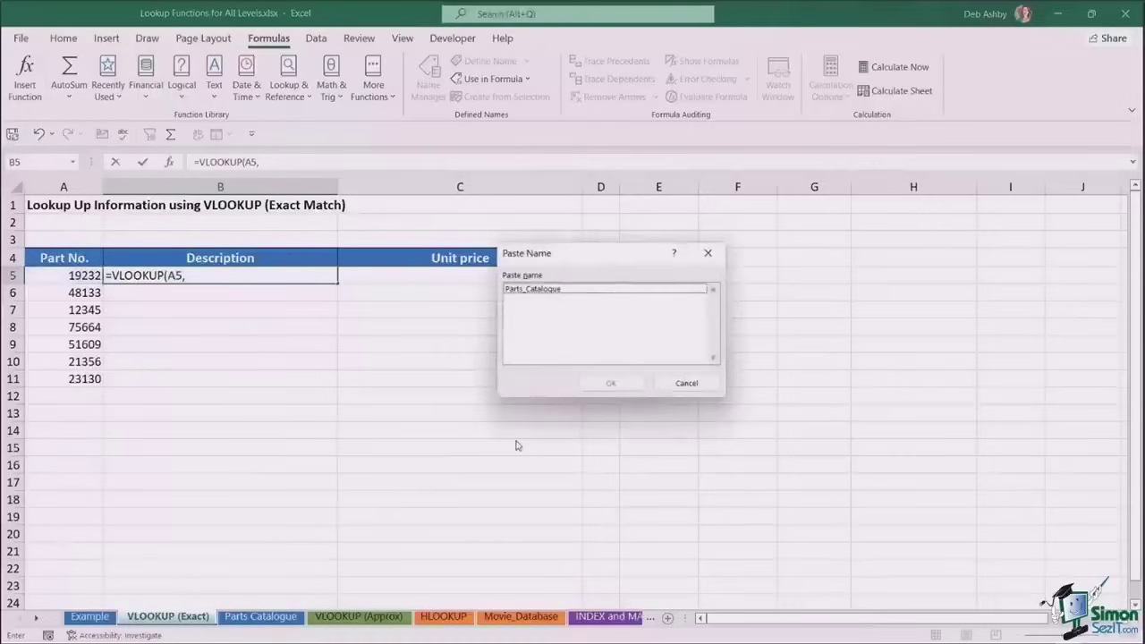
pyautogui.click(551, 290)
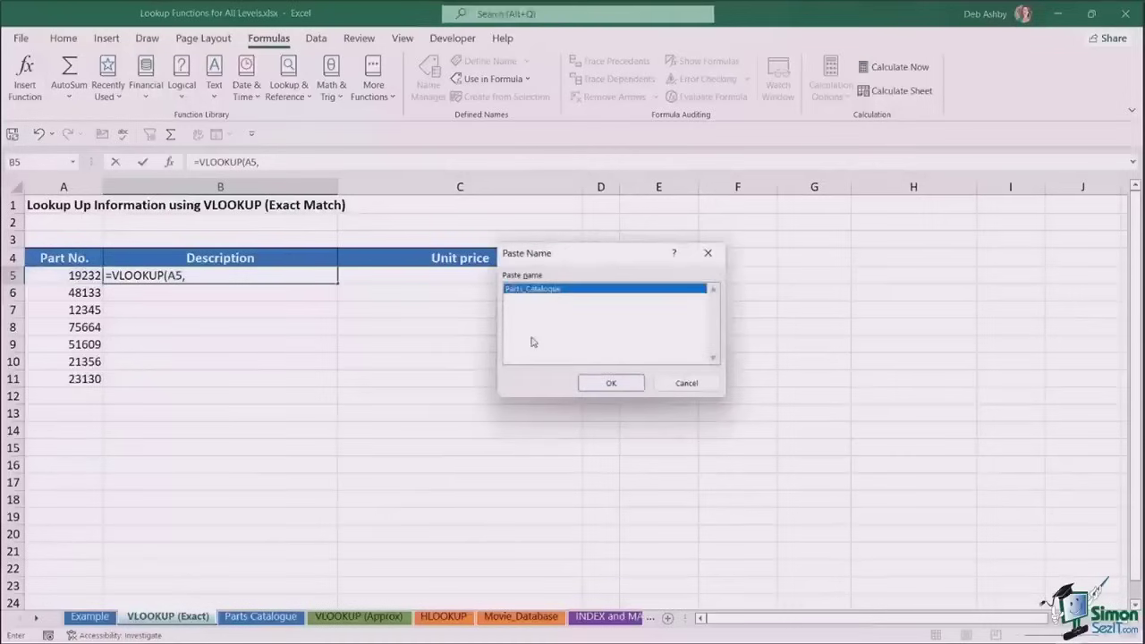
pyautogui.click(607, 383)
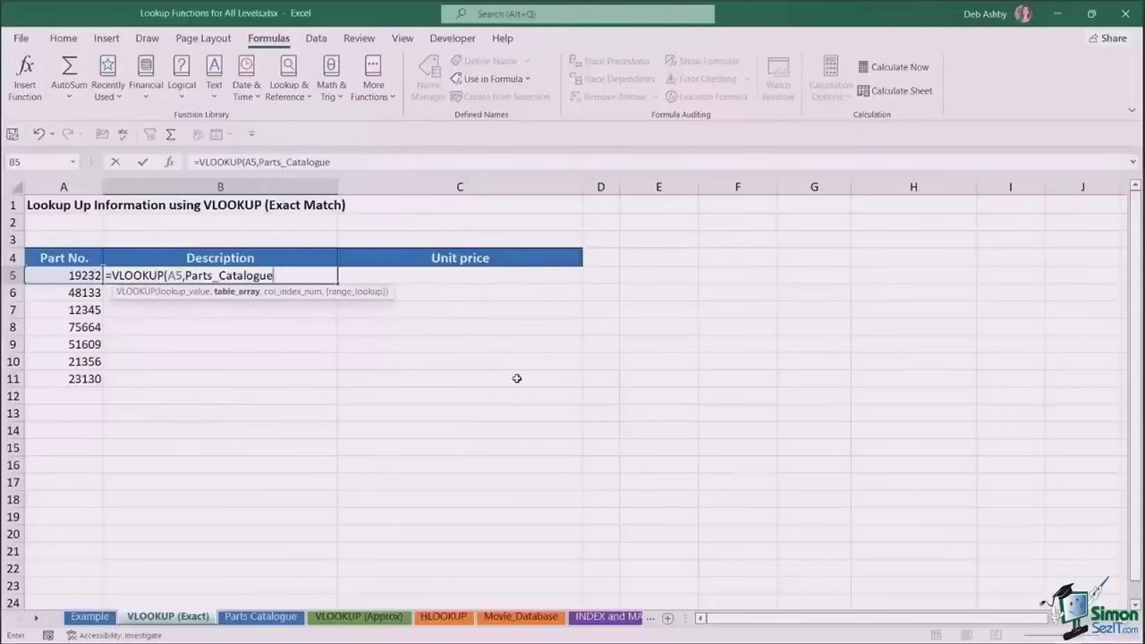
# Complete the B5 VLOOKUP with column index 2 and FALSE for an exact match, keeping B5 selected
pyautogui.write(',')
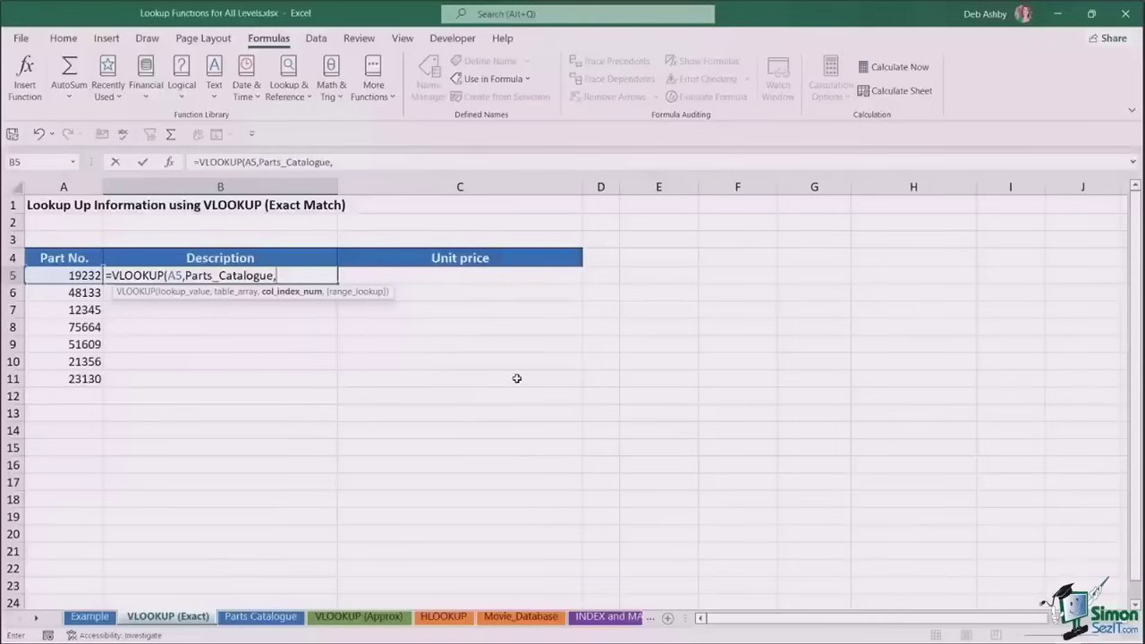
pyautogui.write('2')
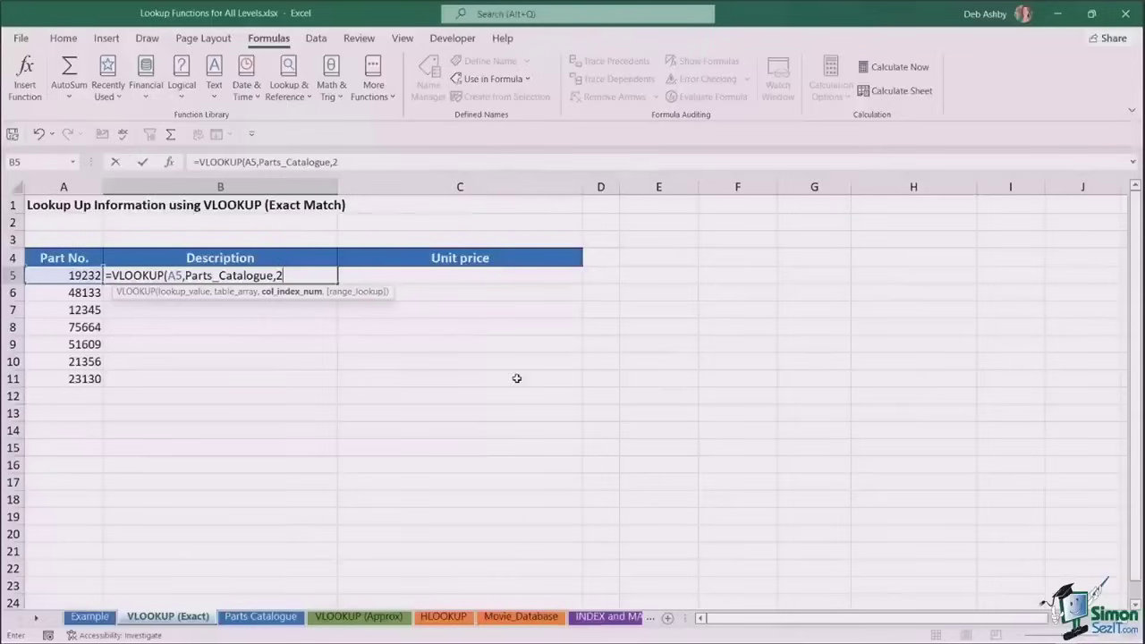
pyautogui.write(')')
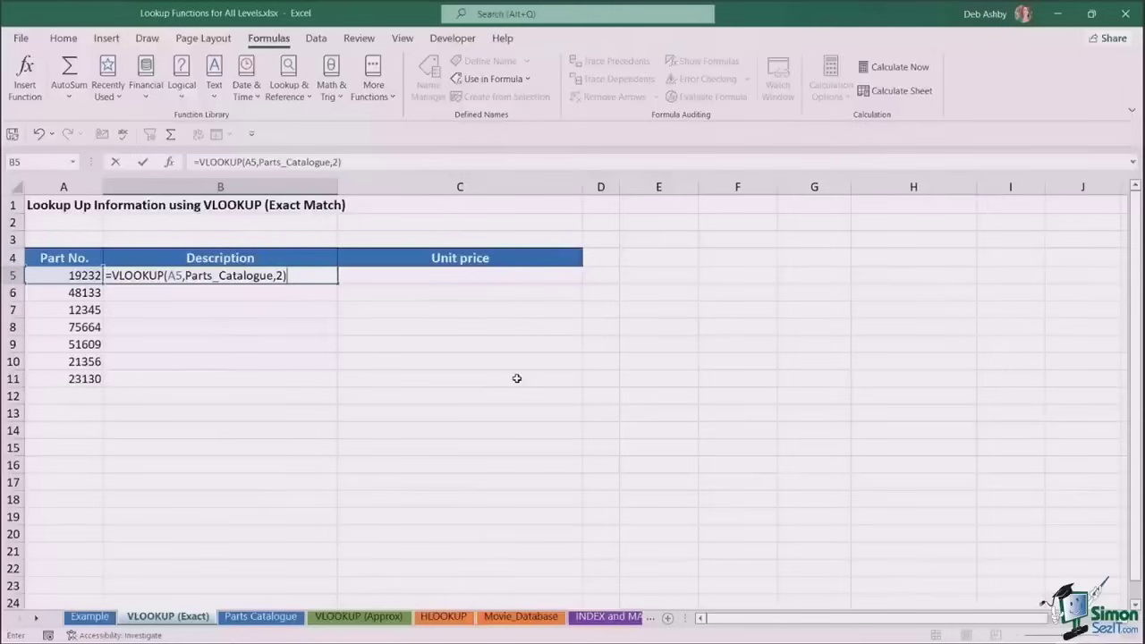
pyautogui.press('BackSpace')
pyautogui.write(',')
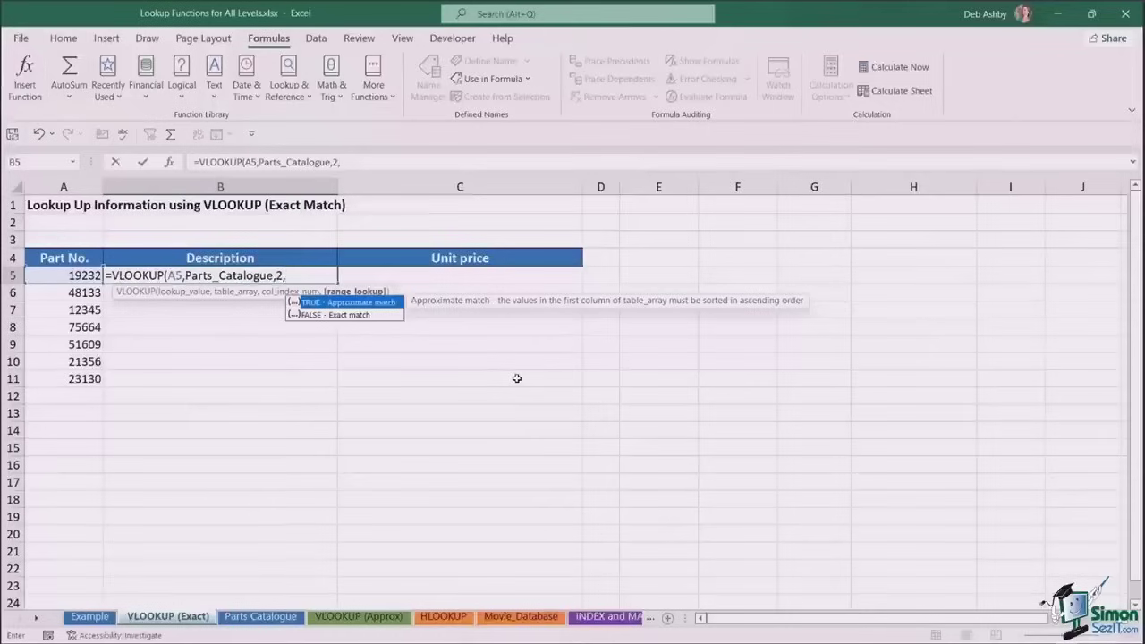
pyautogui.write('FALSE')
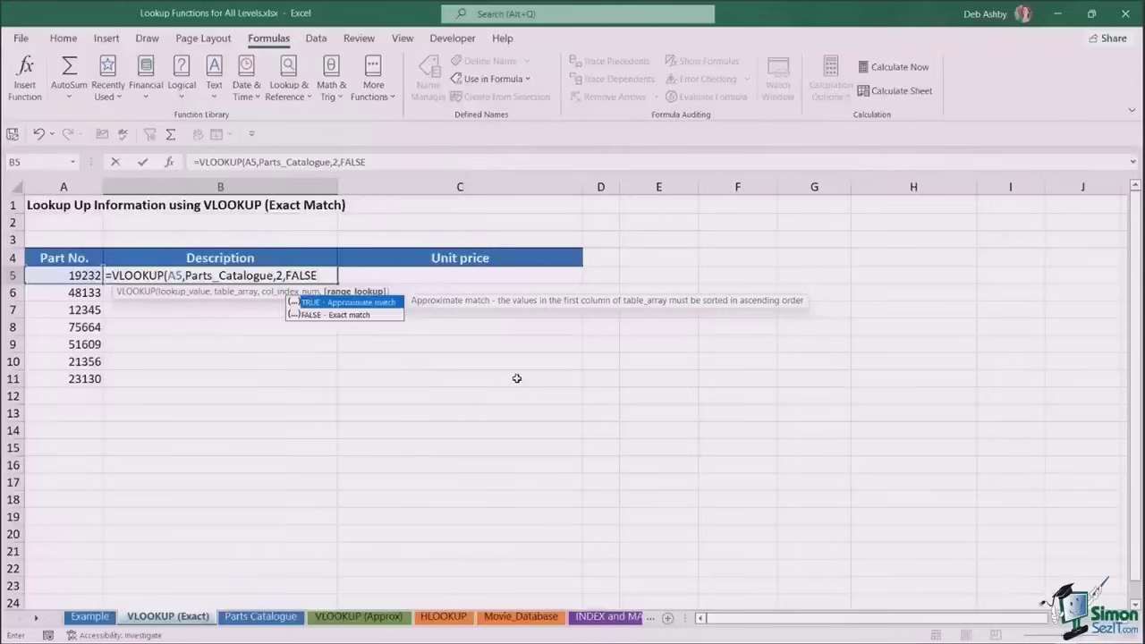
pyautogui.write(')')
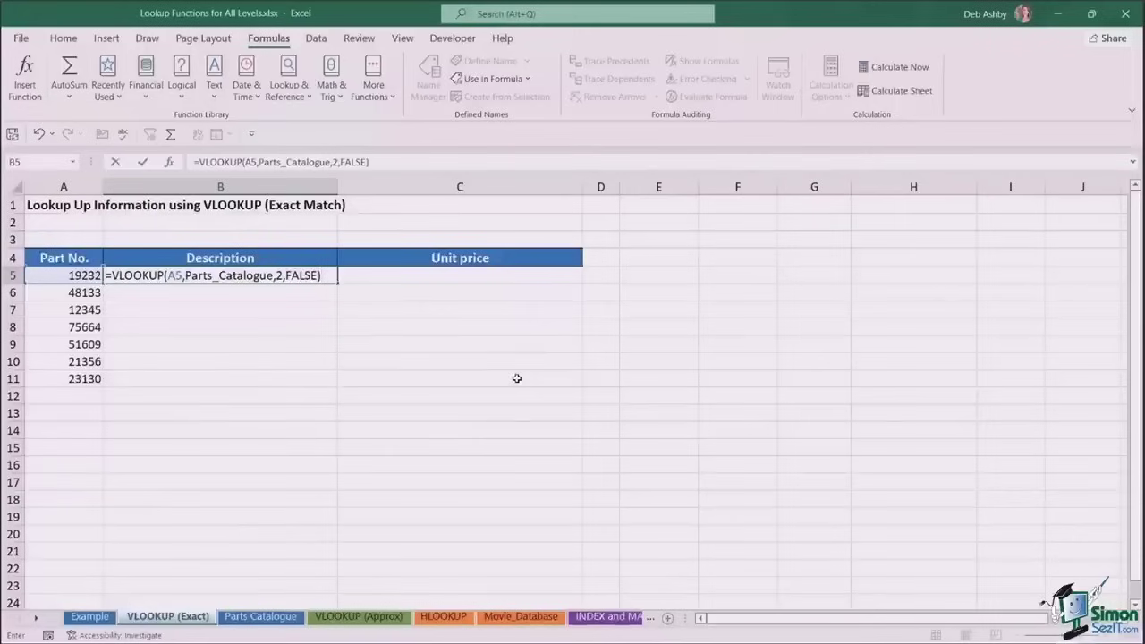
pyautogui.hotkey('ctrl', 'Return')
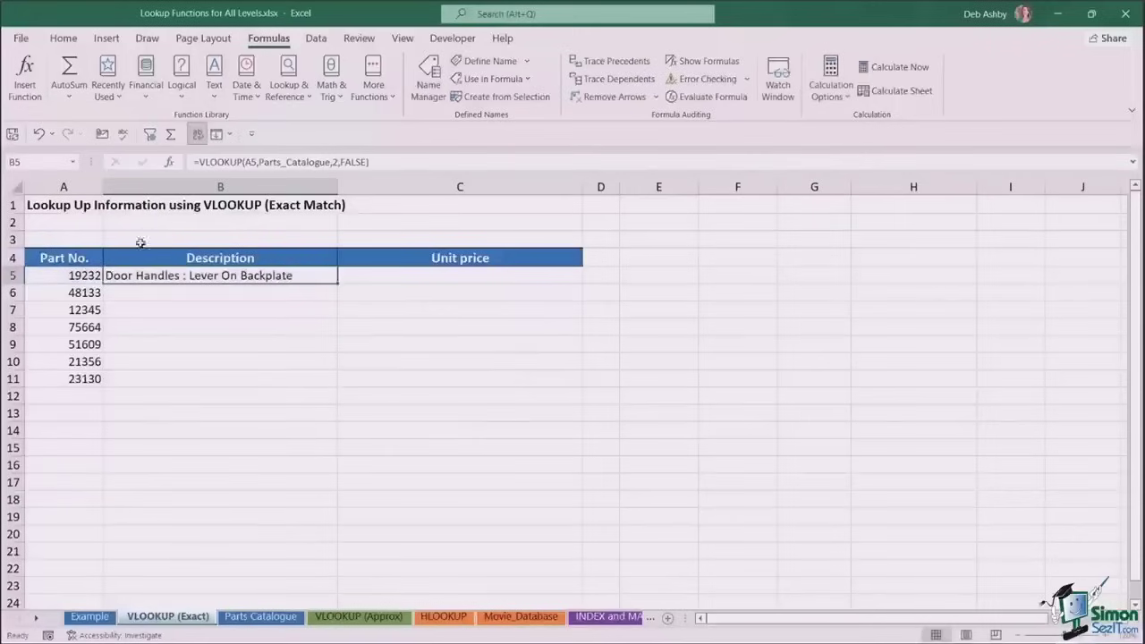
# Fill the description formula from B5 down to B11 and check the formula in B7
pyautogui.doubleClick(339, 282)
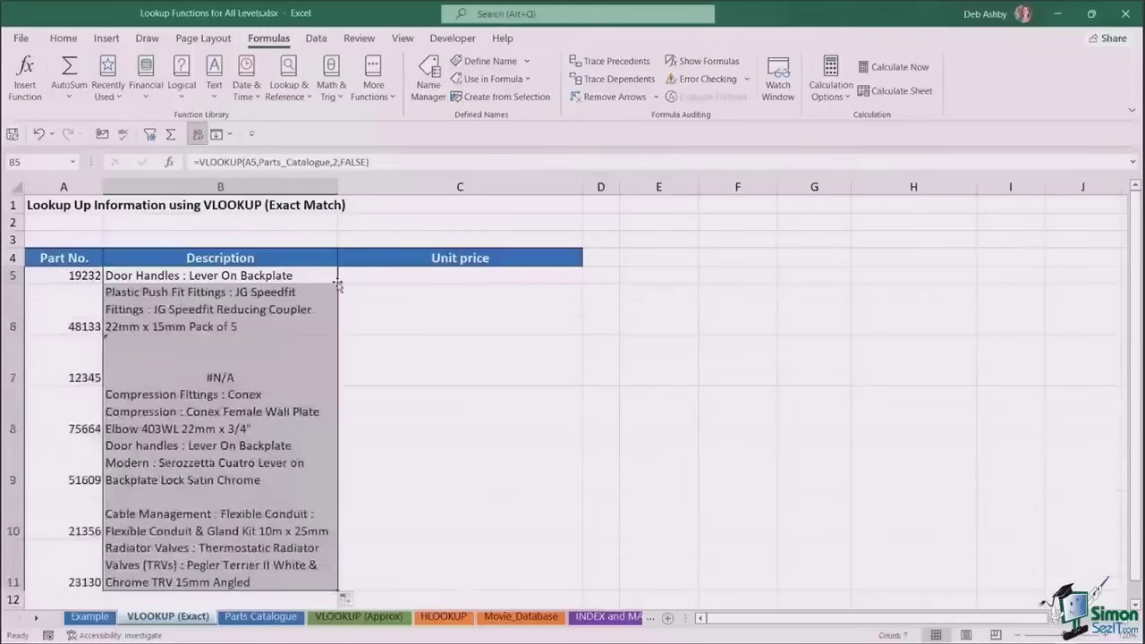
pyautogui.scroll(-1, 434, 383)
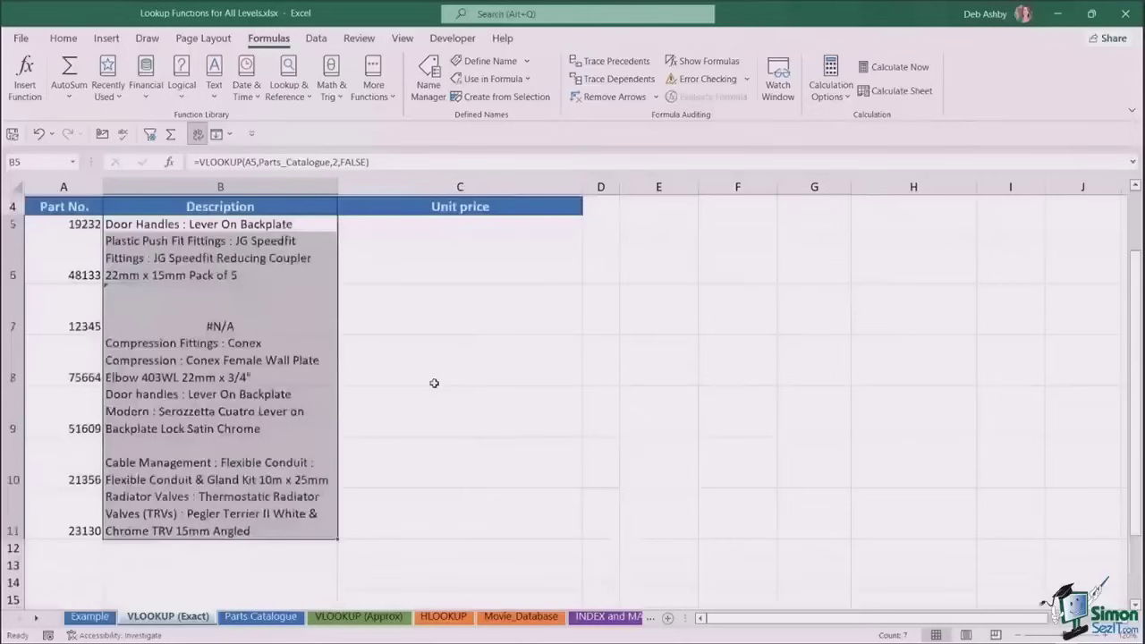
pyautogui.click(183, 311)
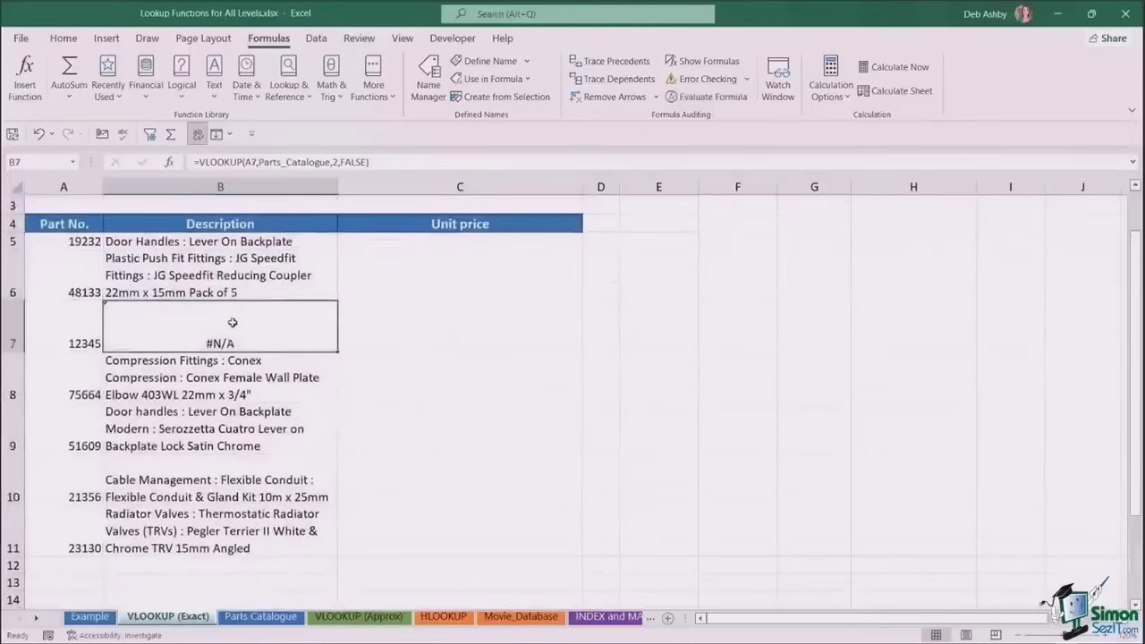
pyautogui.scroll(1, 222, 358)
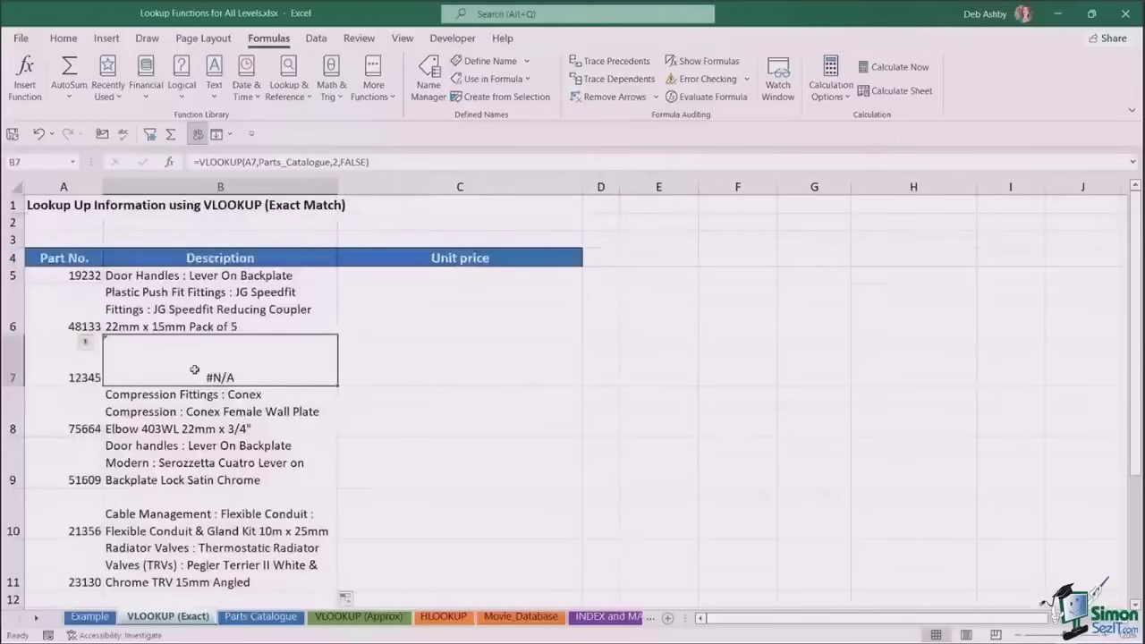
# Start a VLOOKUP in C5 of VLOOKUP (Exact) with lookup value A5 and table array Parts_Catalogue, after checking the price column's position on Parts Catalogue
pyautogui.click(441, 274)
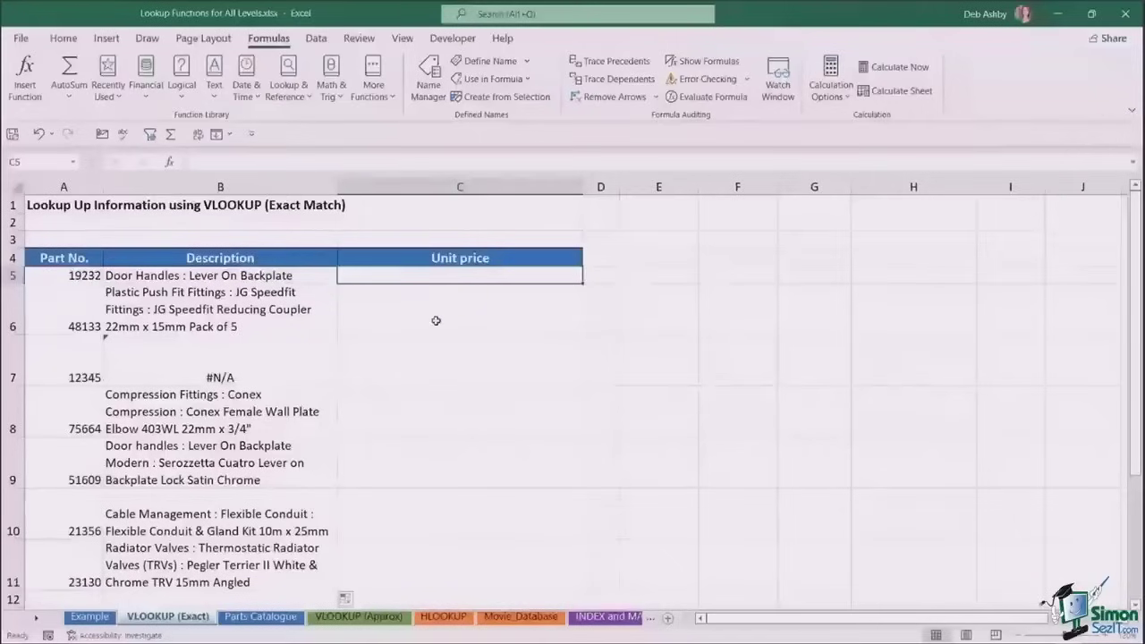
pyautogui.click(274, 616)
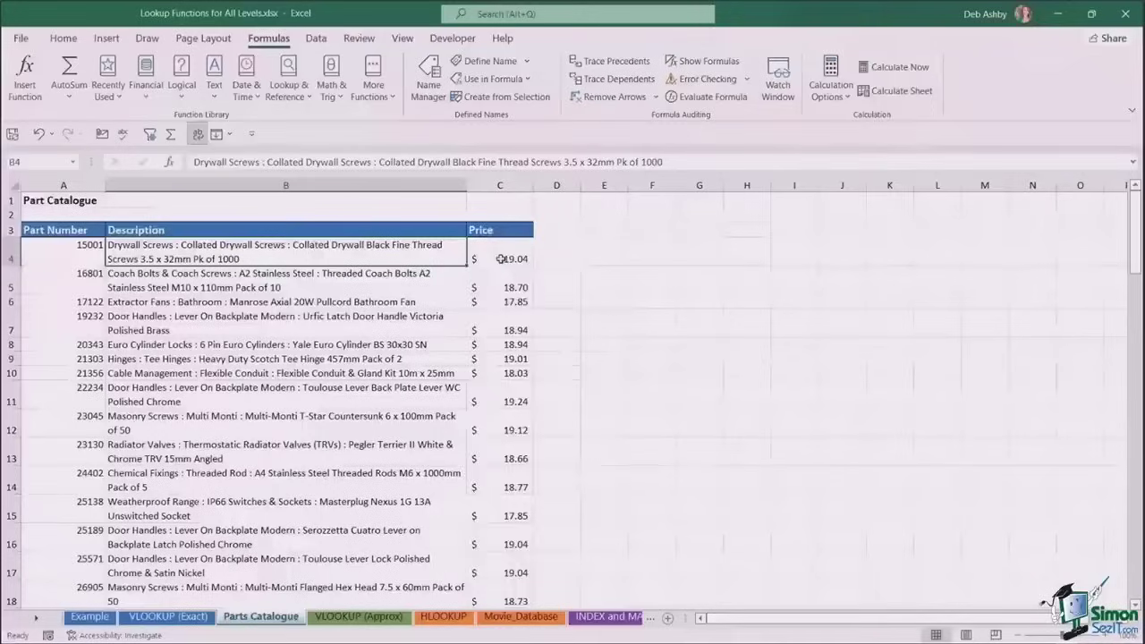
pyautogui.click(171, 617)
pyautogui.write('=V')
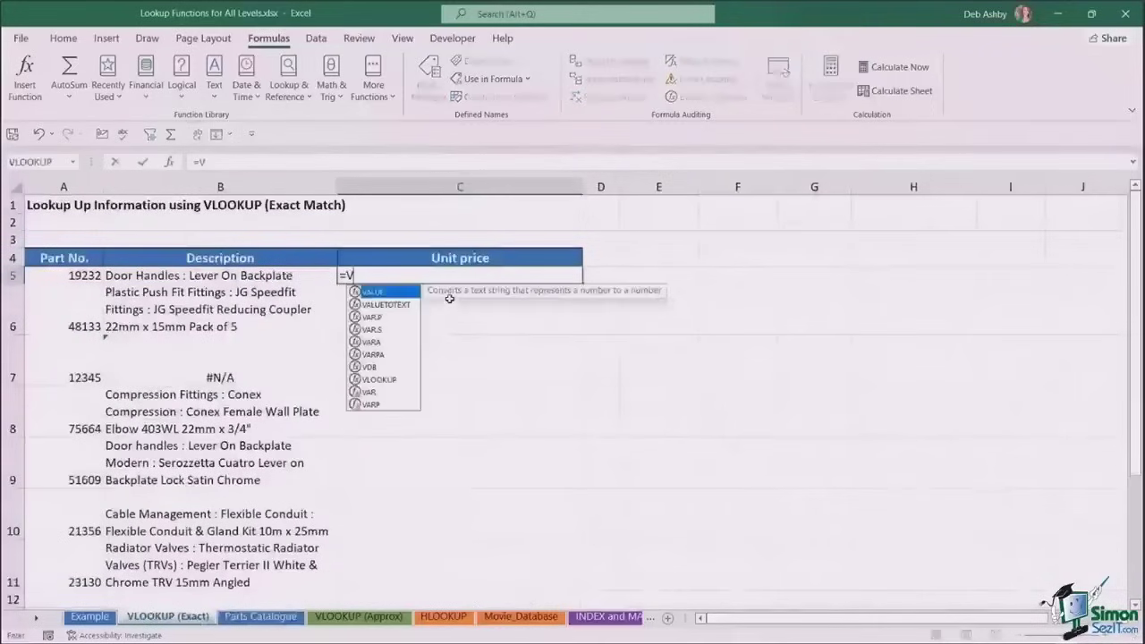
pyautogui.write('LOOK')
pyautogui.press('Tab')
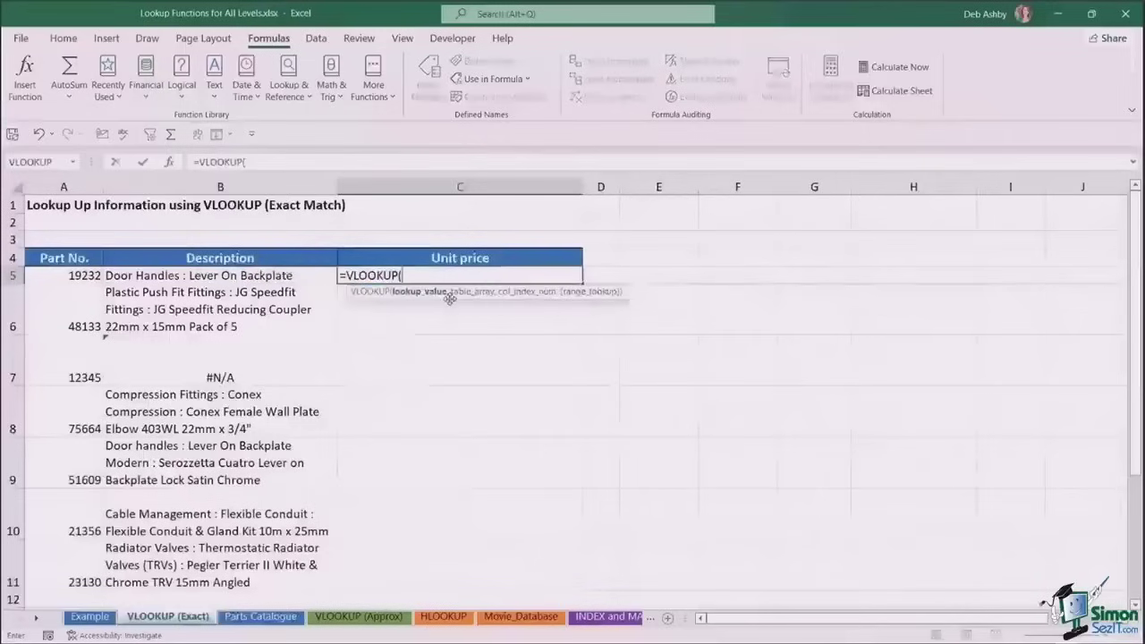
pyautogui.click(77, 276)
pyautogui.write(',')
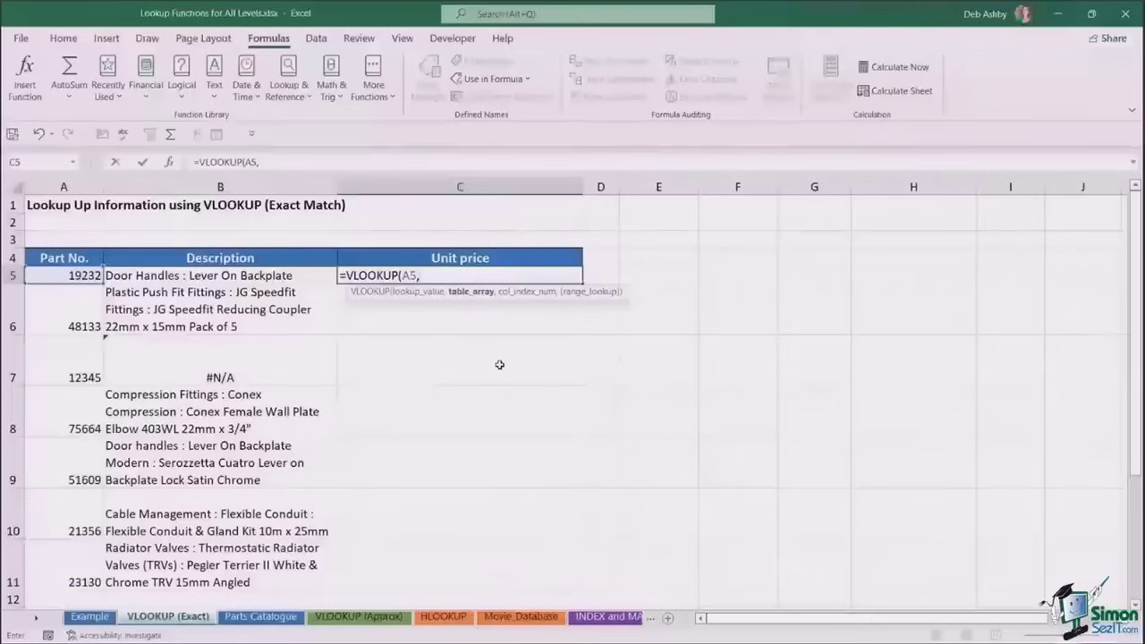
pyautogui.press('F3')
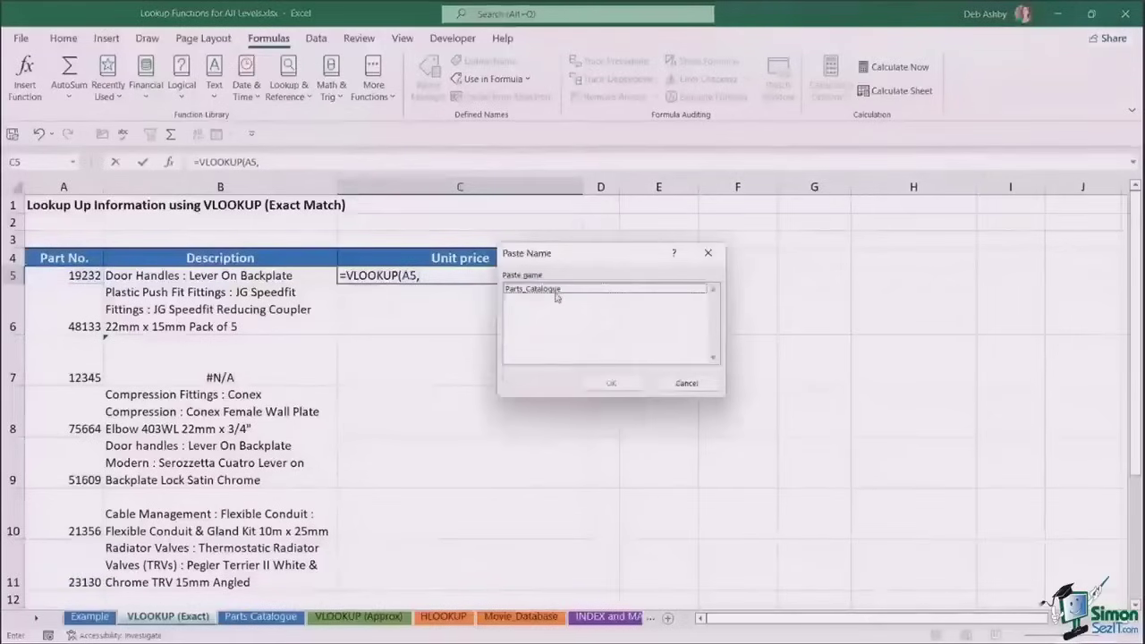
pyautogui.click(553, 290)
pyautogui.click(612, 383)
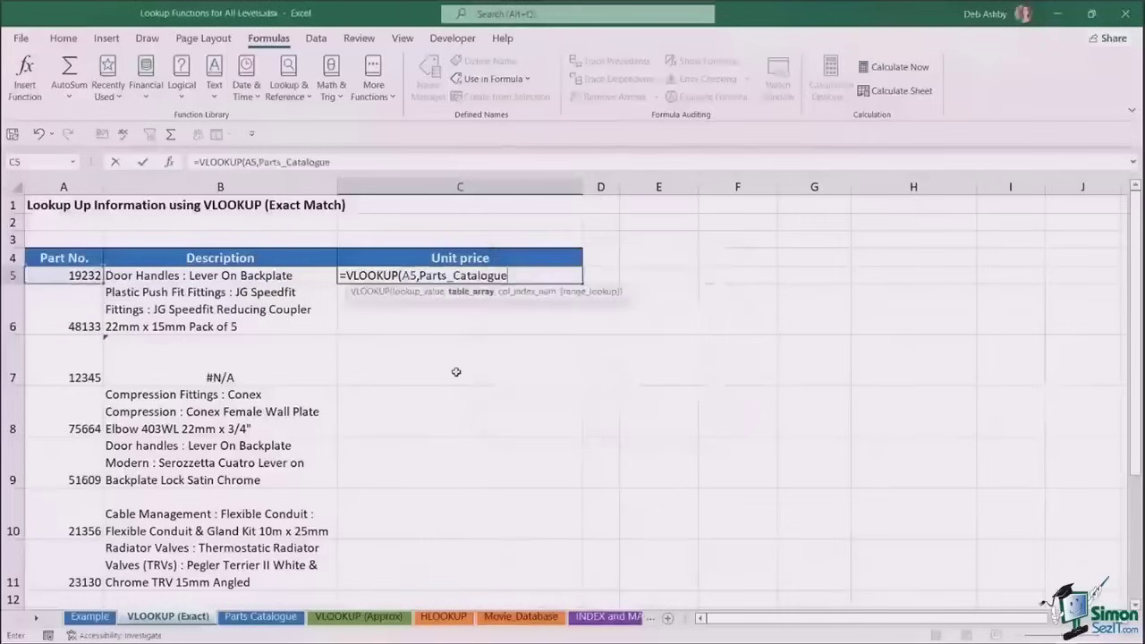
pyautogui.write(',')
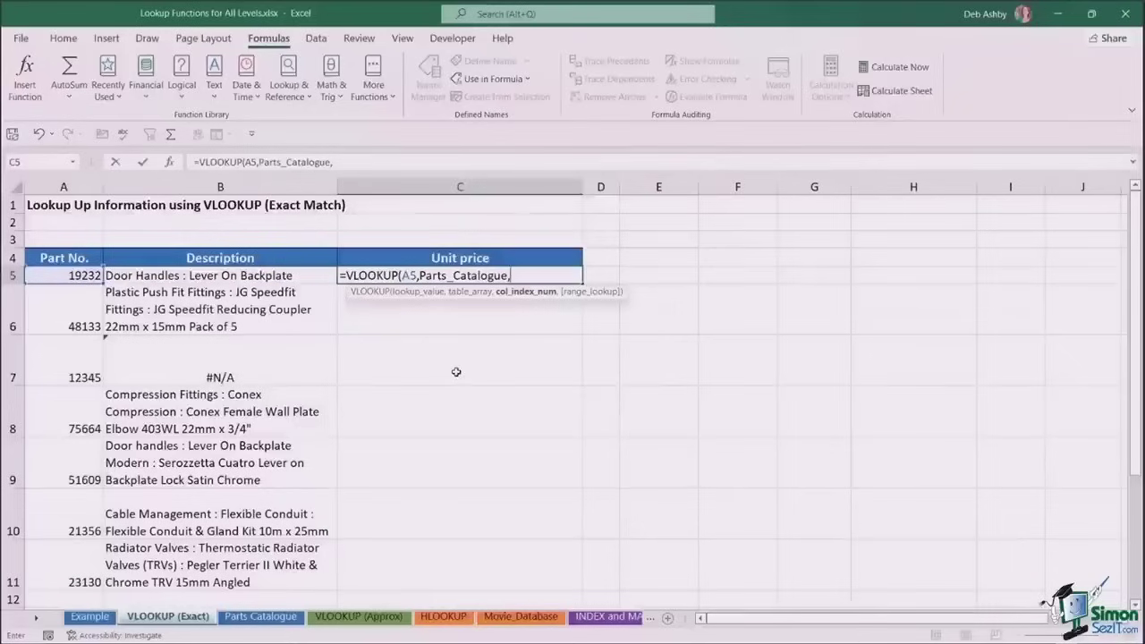
# Complete the C5 VLOOKUP with column index 3 and 0 for an exact match, keeping C5 selected
pyautogui.write('3,')
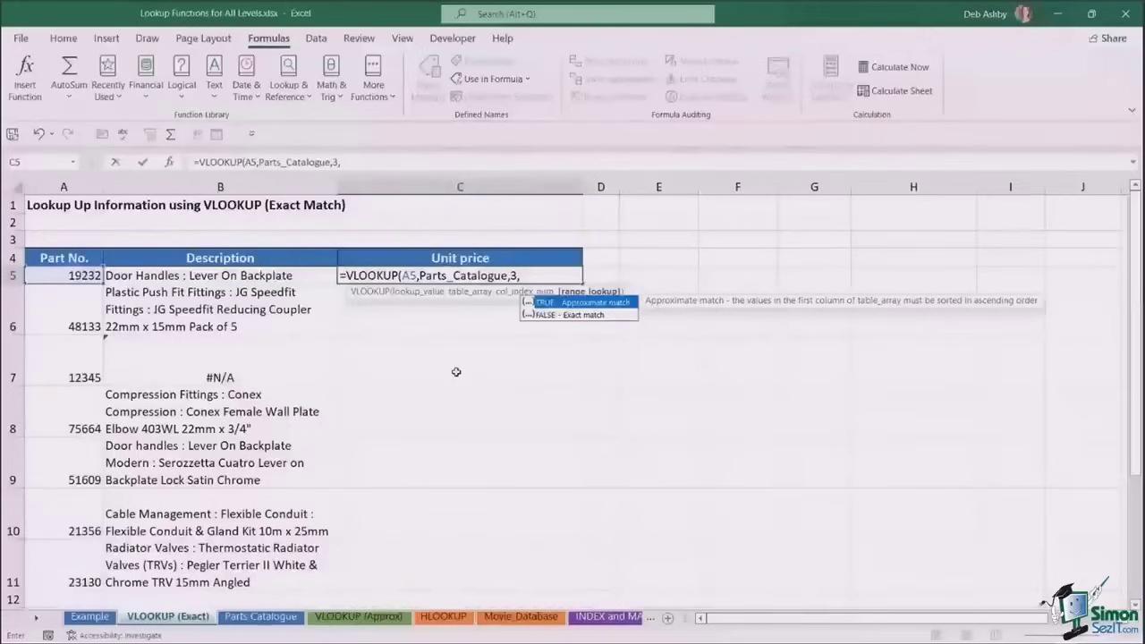
pyautogui.write('0')
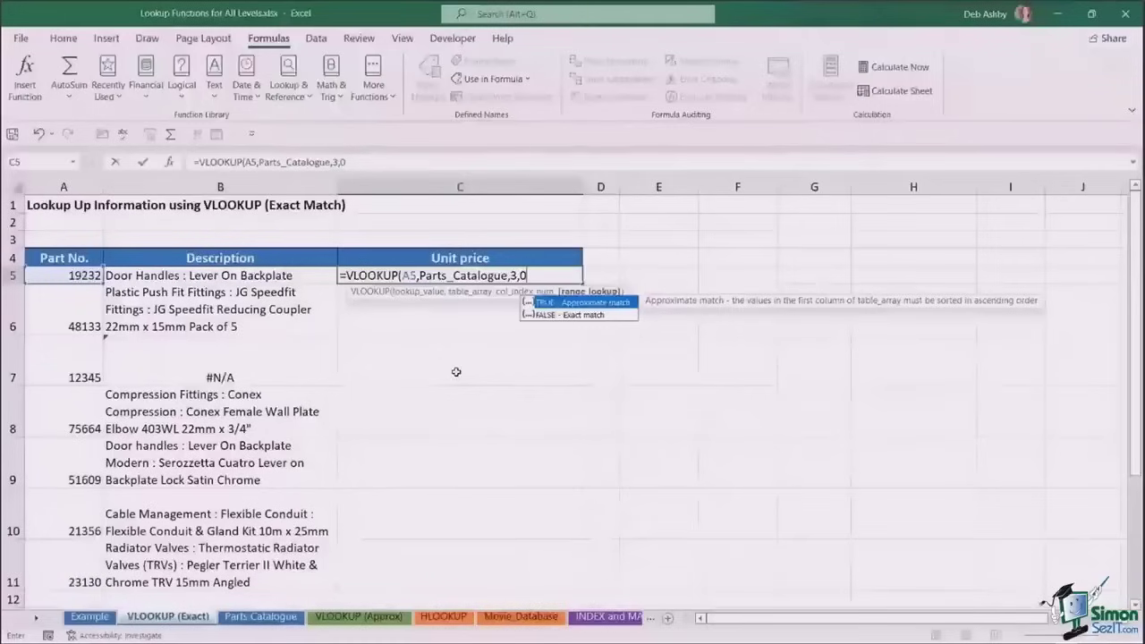
pyautogui.press('BackSpace')
pyautogui.press('BackSpace')
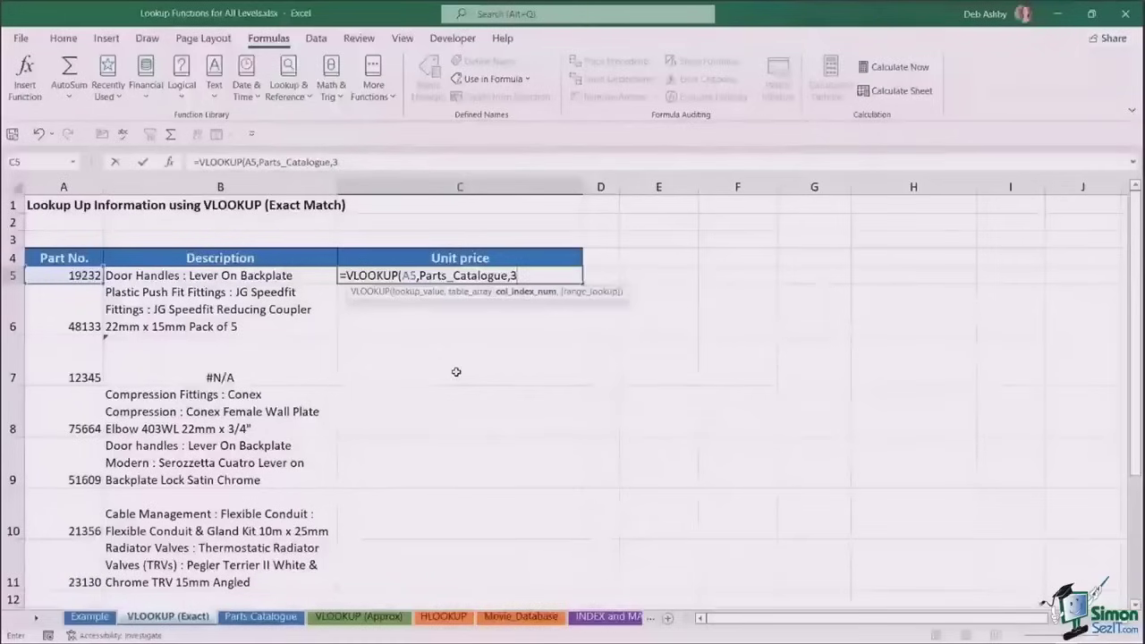
pyautogui.write(',0)')
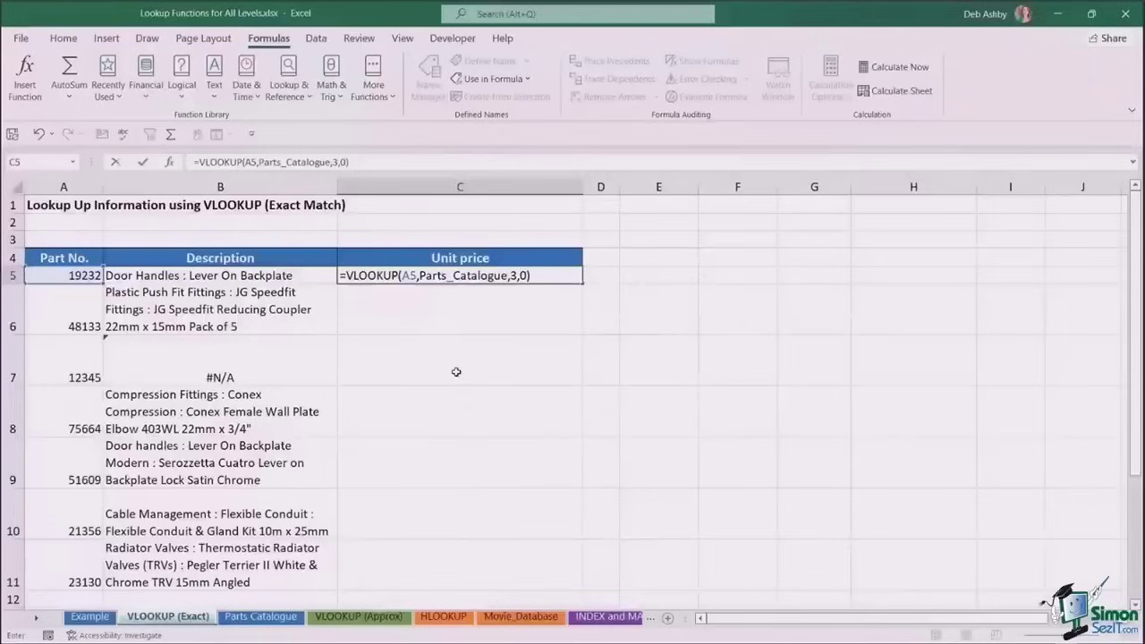
pyautogui.hotkey('ctrl', 'Return')
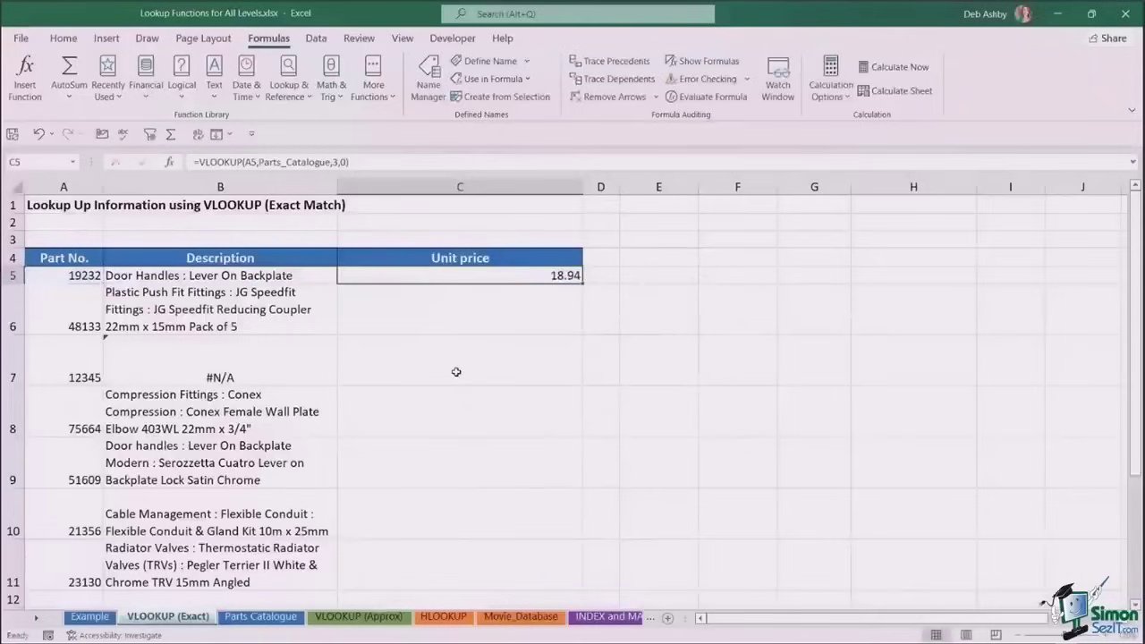
# Fill the unit price formula from C5 down to C11 and check the formulas in C5 and C7
pyautogui.doubleClick(583, 284)
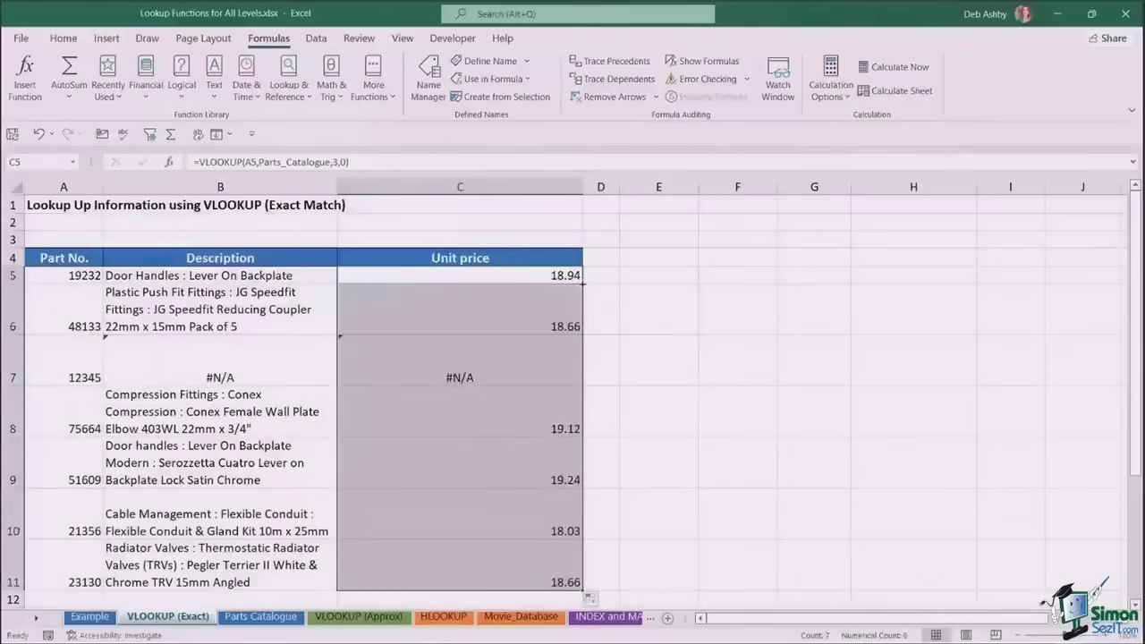
pyautogui.click(484, 275)
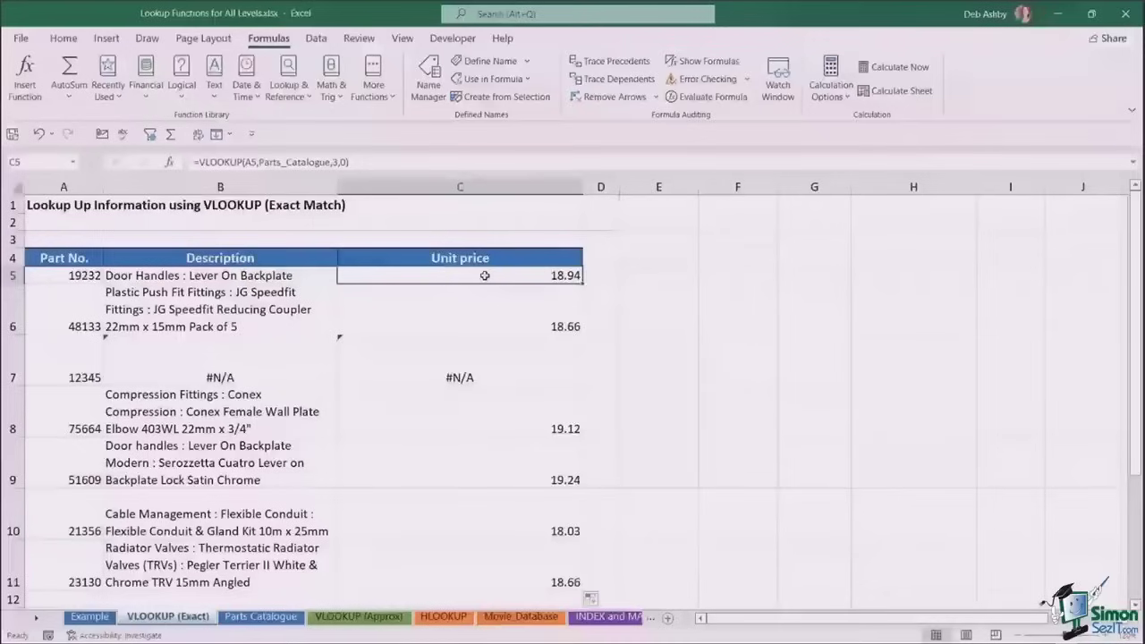
pyautogui.click(400, 344)
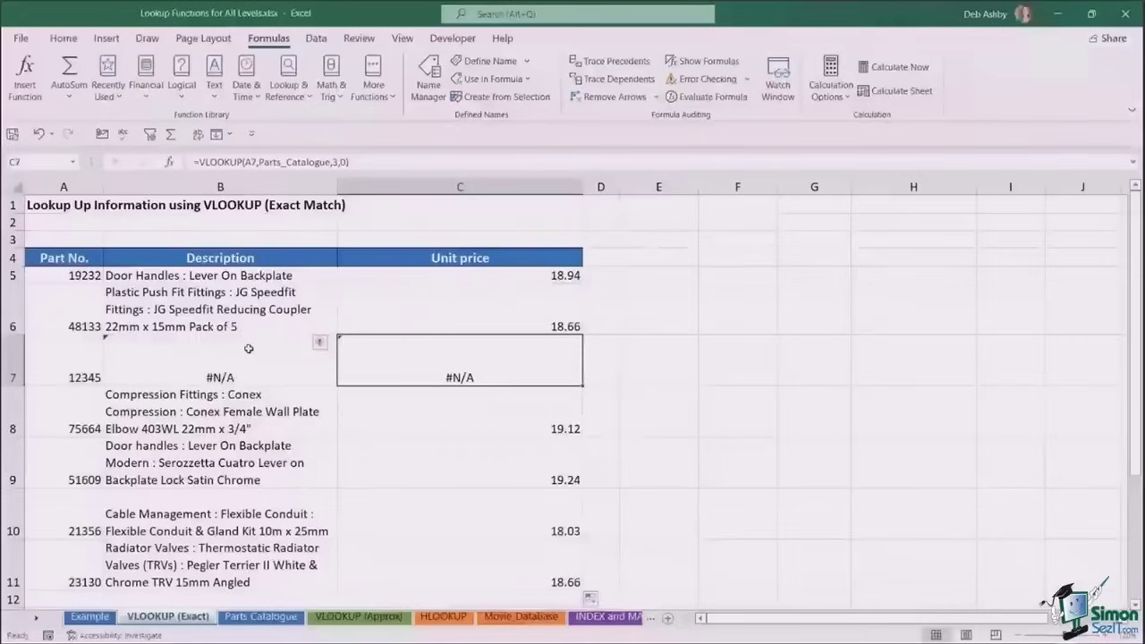
pyautogui.click(408, 360)
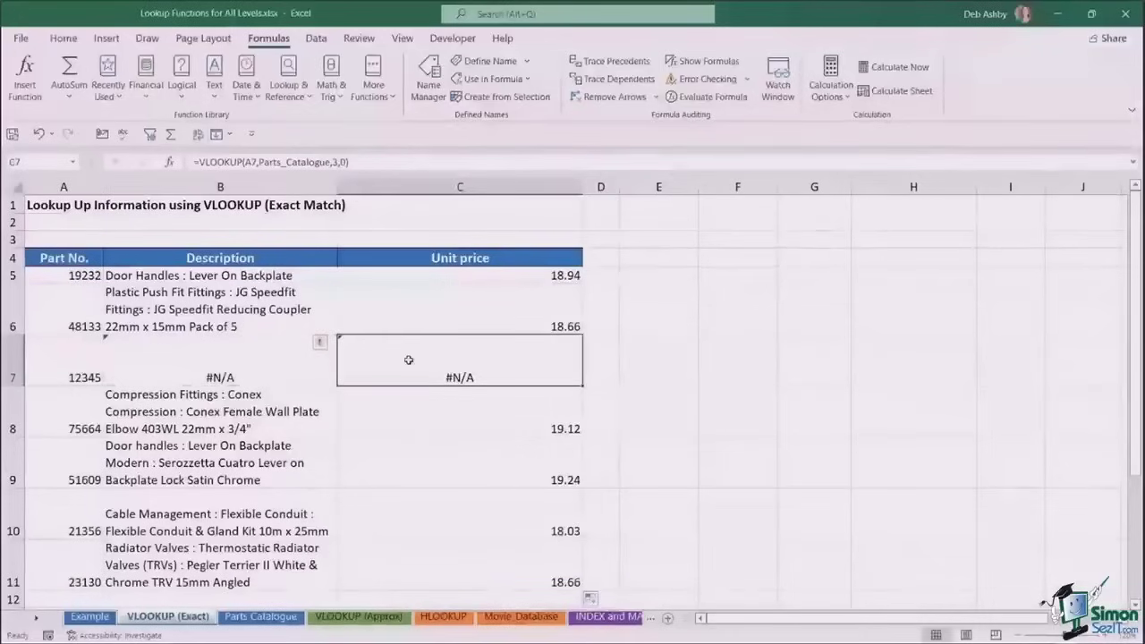
# Search the Parts Catalogue worksheet for the A7 part number 12345, then return to the VLOOKUP (Exact) worksheet
pyautogui.click(69, 367)
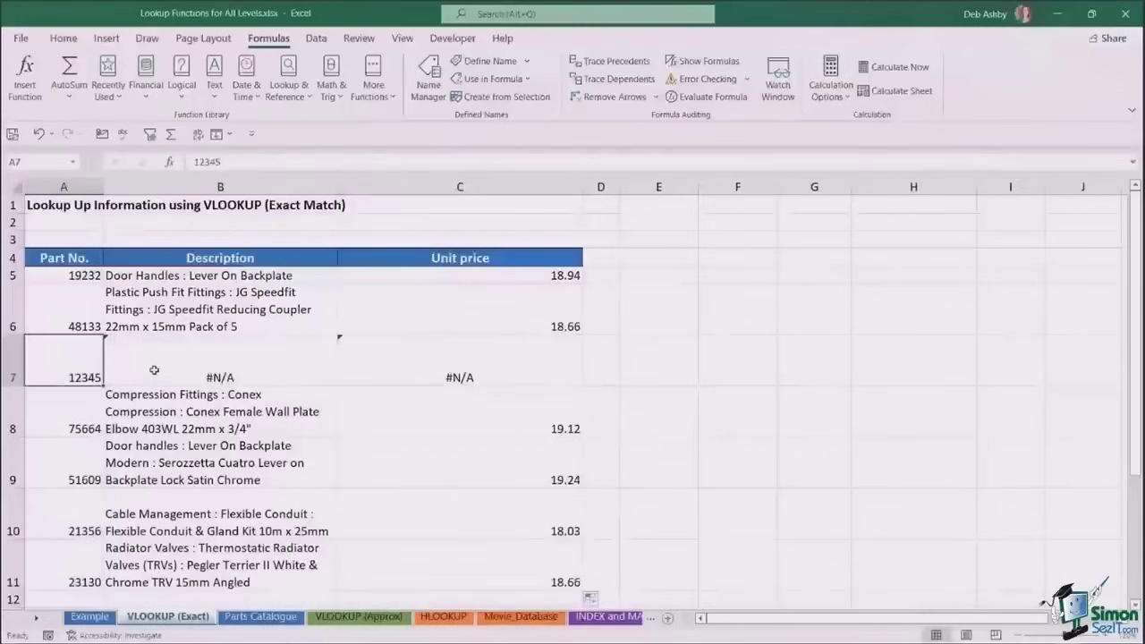
pyautogui.click(258, 617)
pyautogui.click(79, 347)
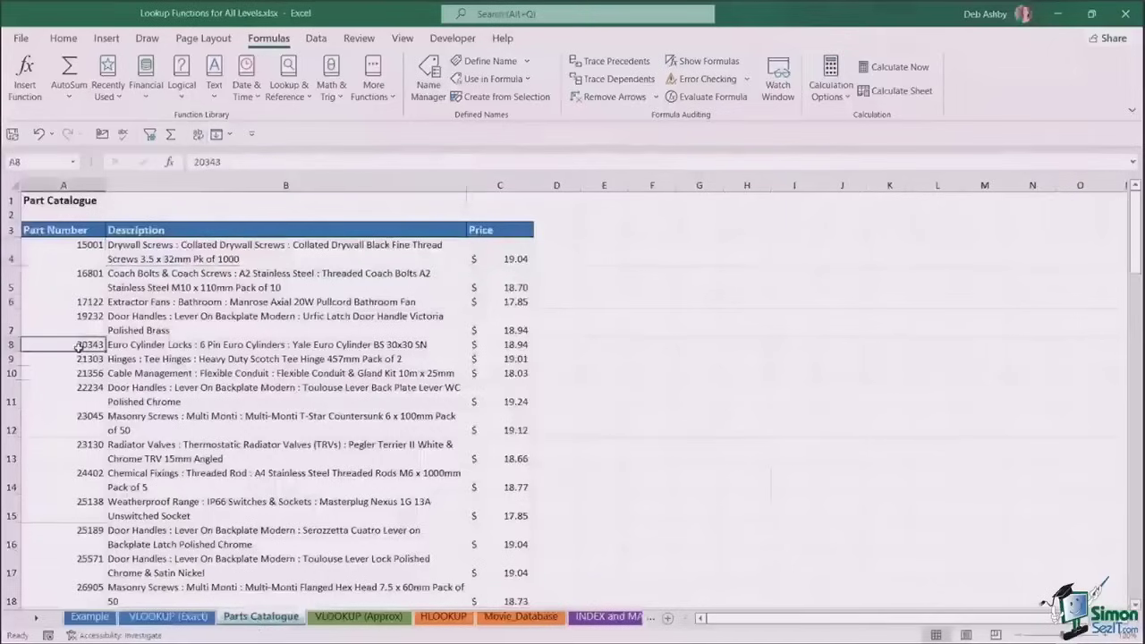
pyautogui.hotkey('ctrl', 'f')
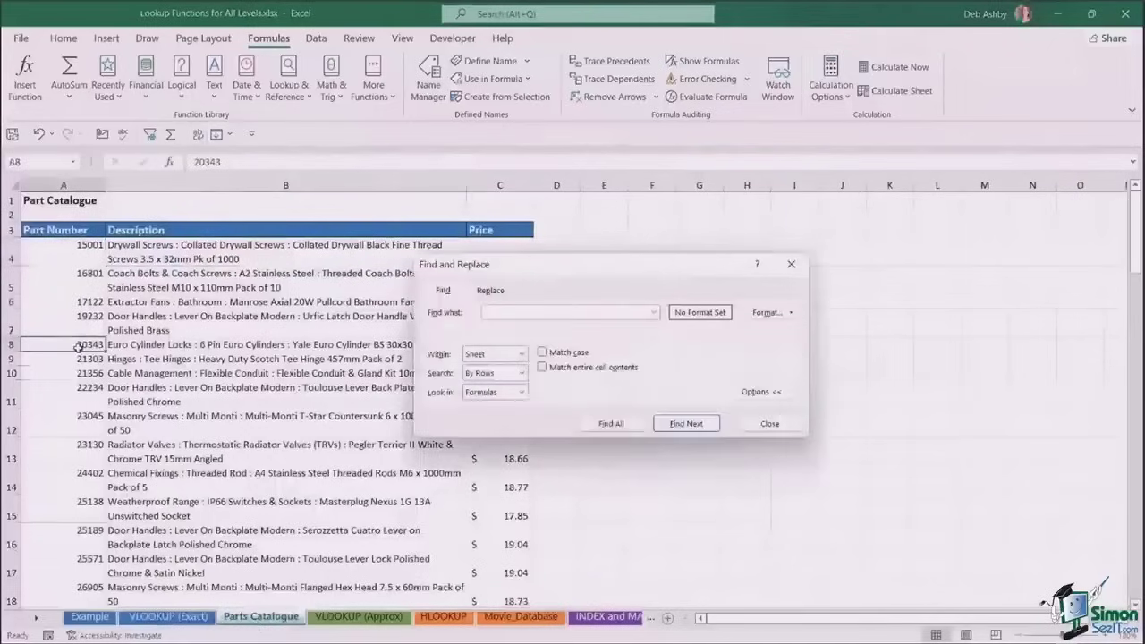
pyautogui.write('12345')
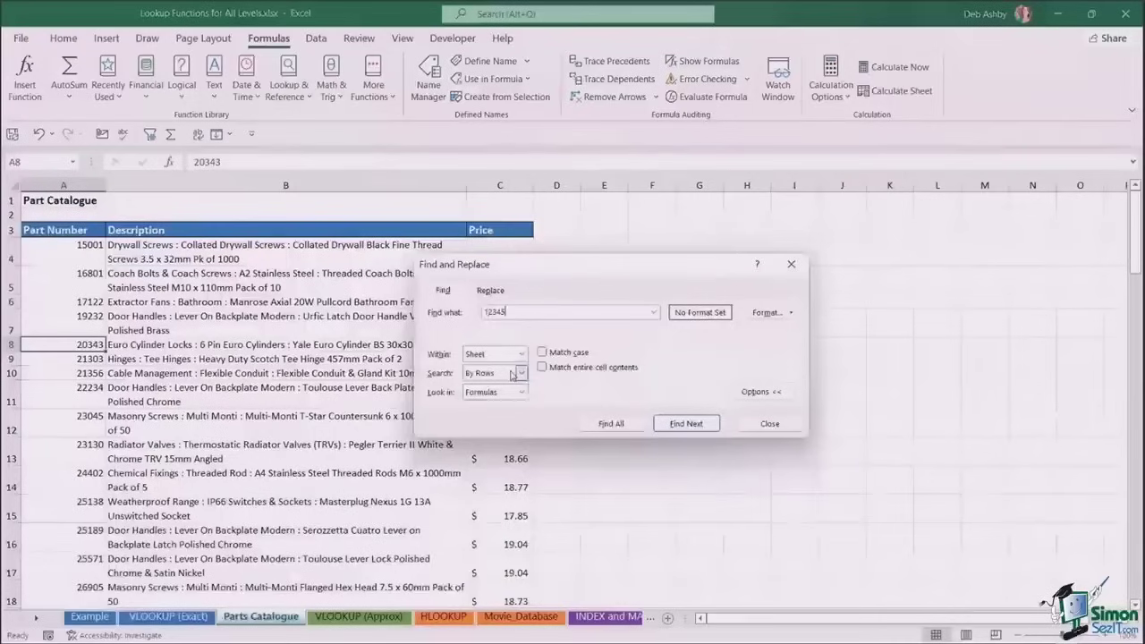
pyautogui.click(686, 423)
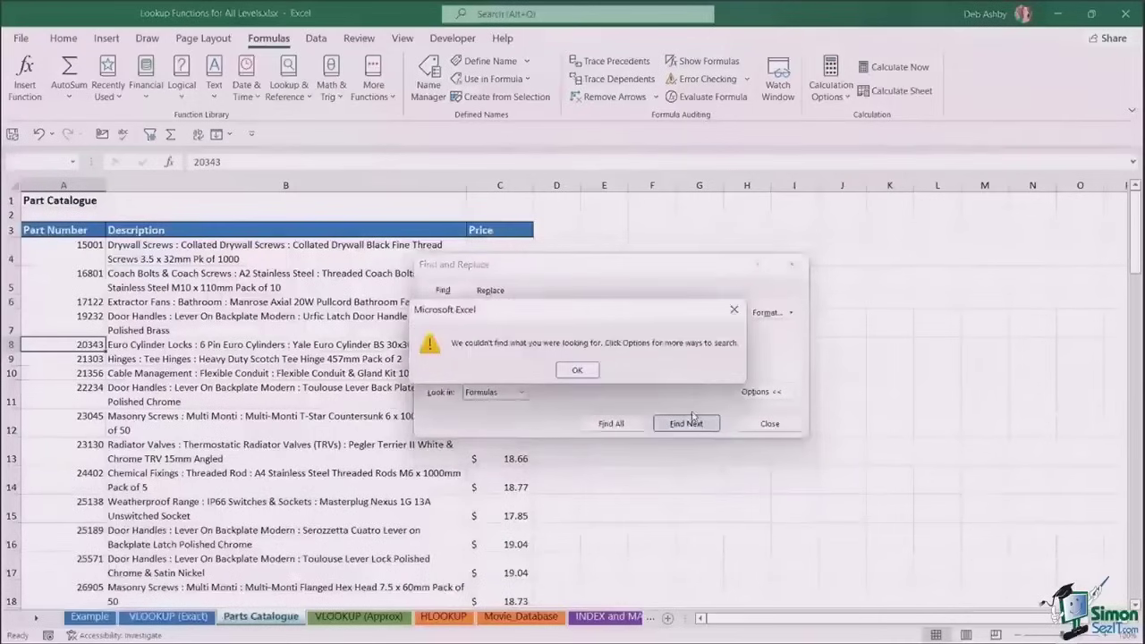
pyautogui.click(581, 370)
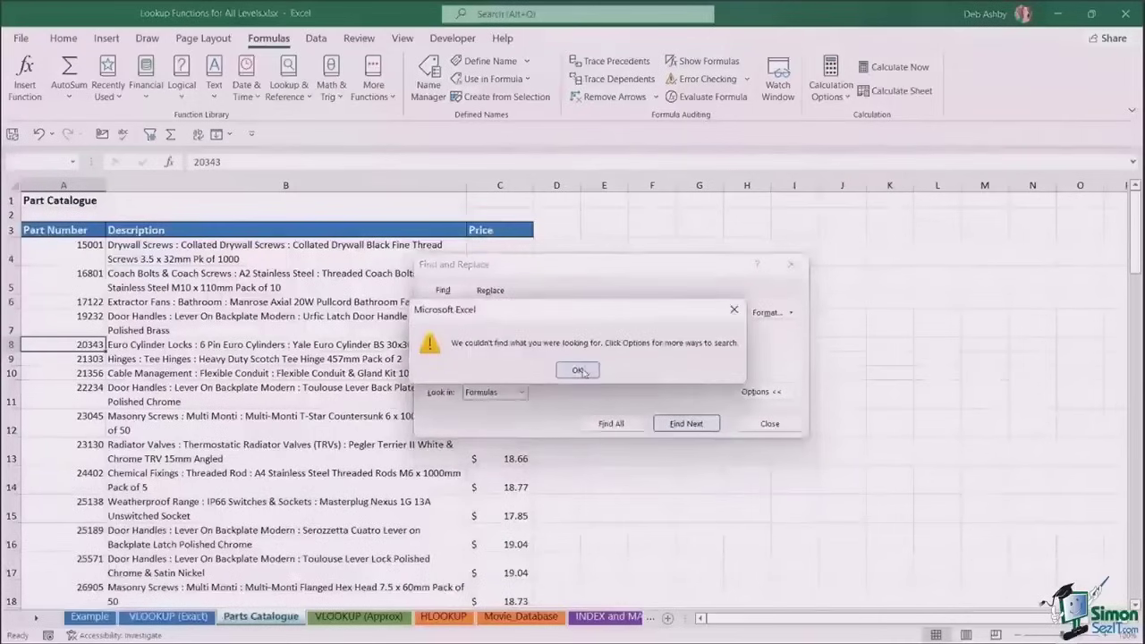
pyautogui.click(770, 423)
pyautogui.click(188, 617)
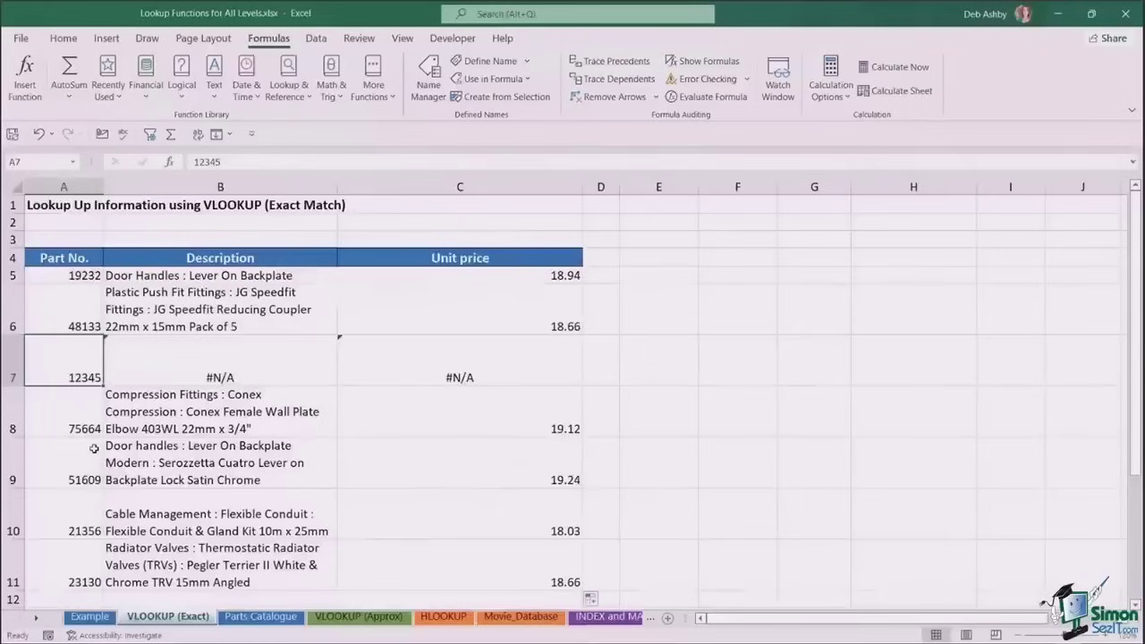
# Compare the description formula in B7 with the unit price formula in C7
pyautogui.click(256, 382)
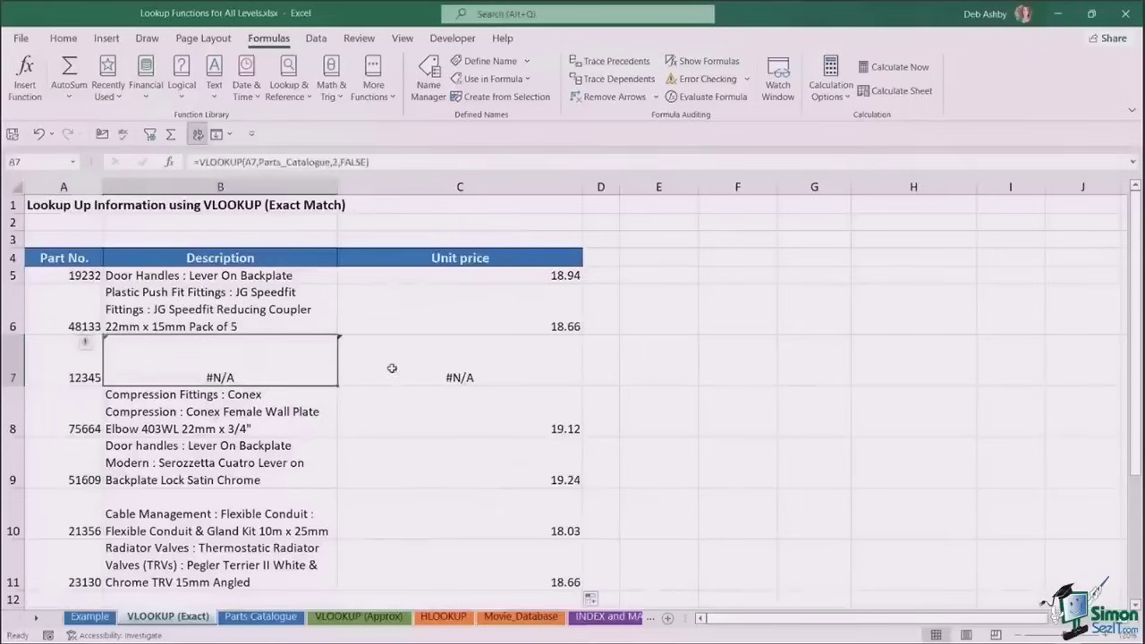
pyautogui.click(394, 366)
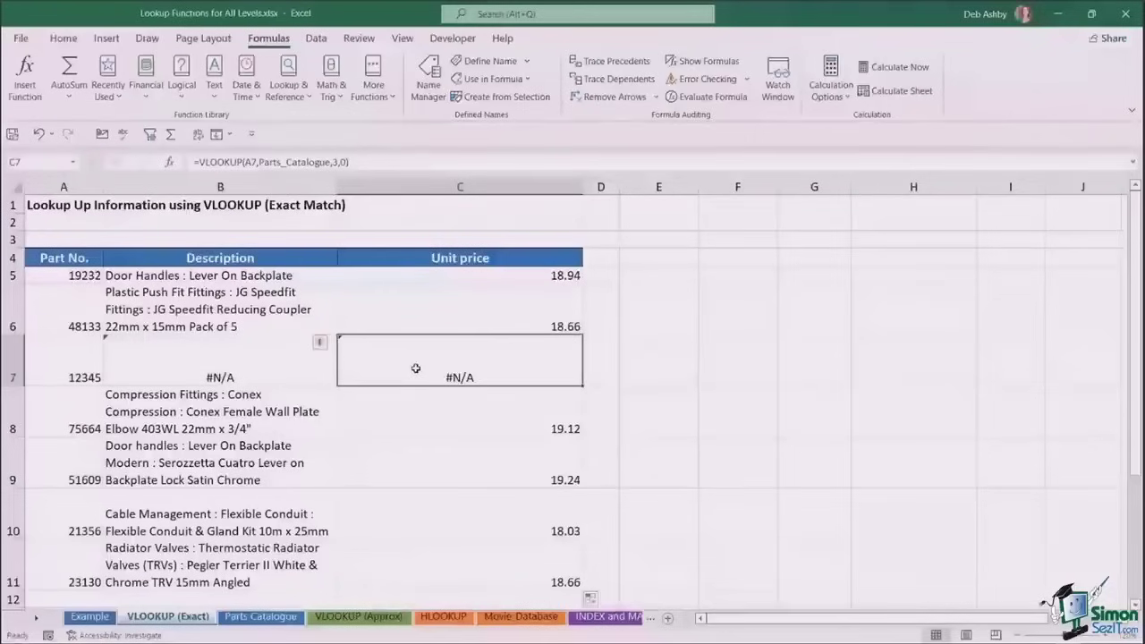
pyautogui.click(215, 371)
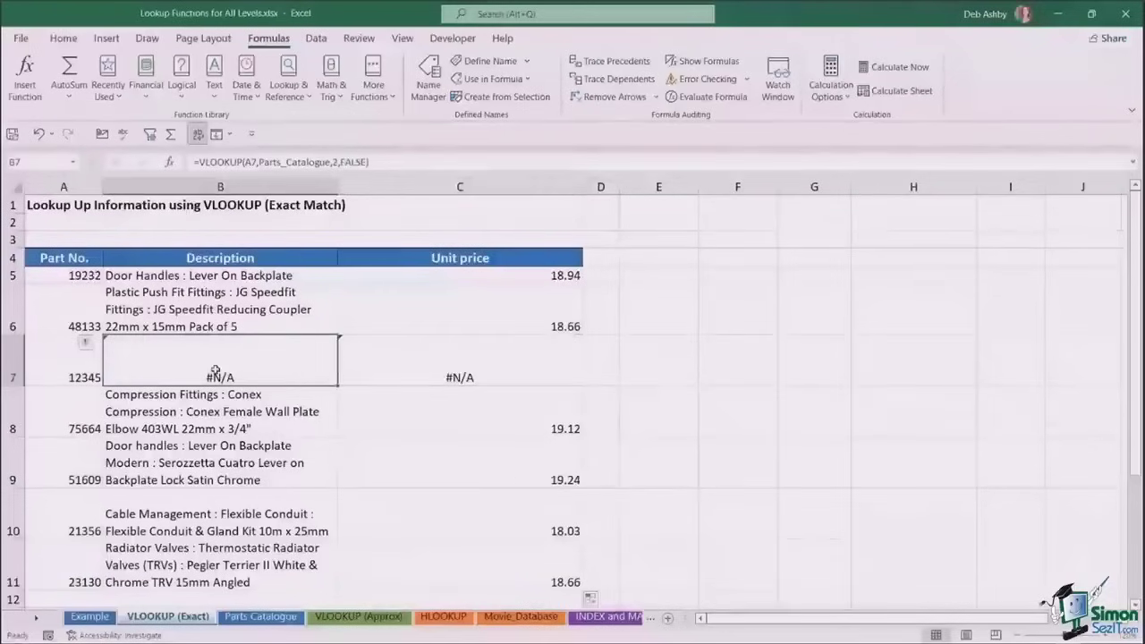
pyautogui.click(391, 371)
pyautogui.click(169, 373)
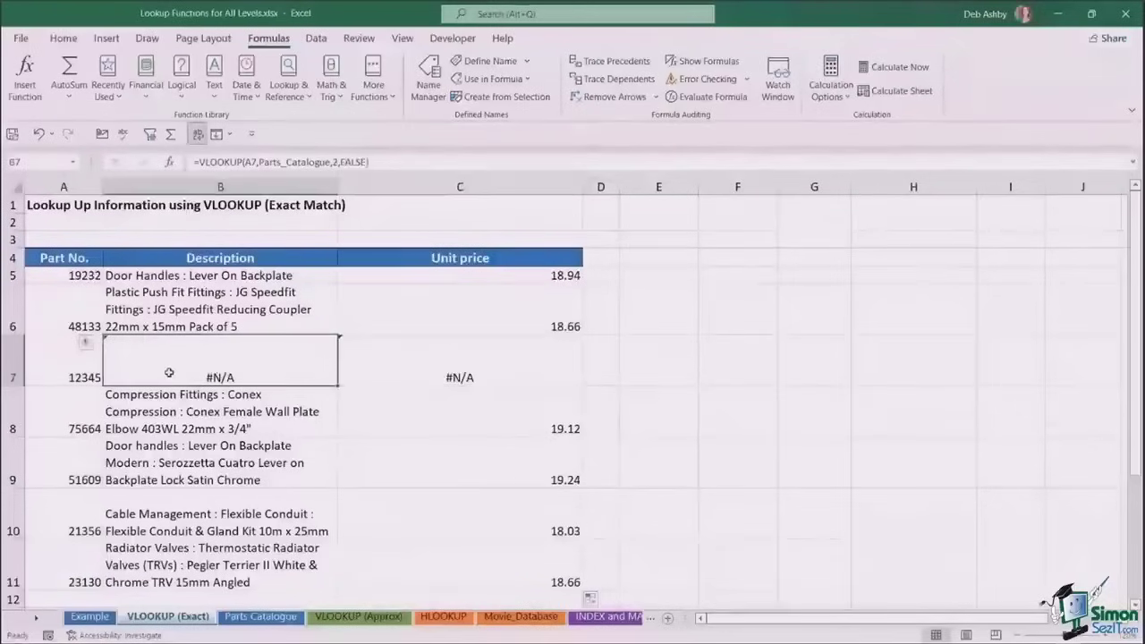
pyautogui.click(397, 367)
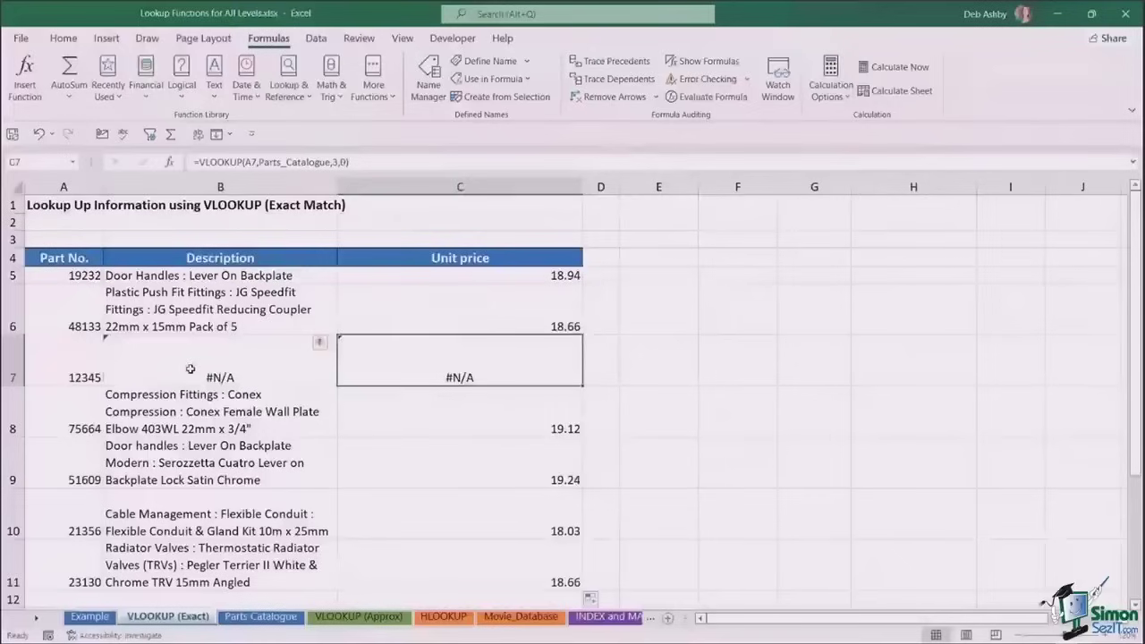
pyautogui.click(190, 369)
pyautogui.click(388, 366)
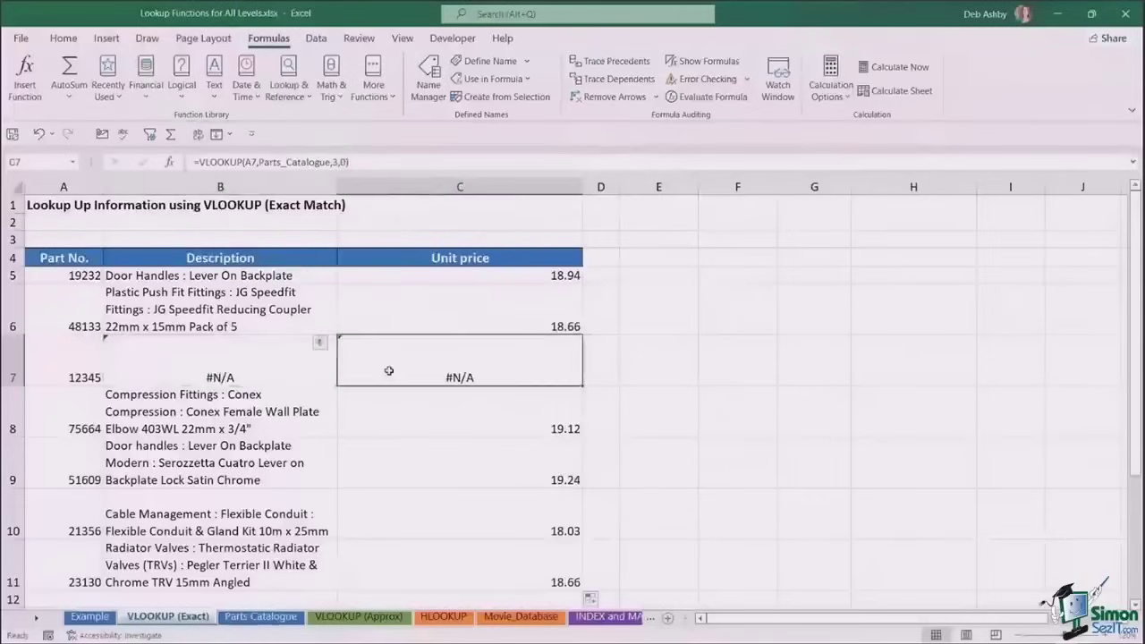
pyautogui.click(233, 371)
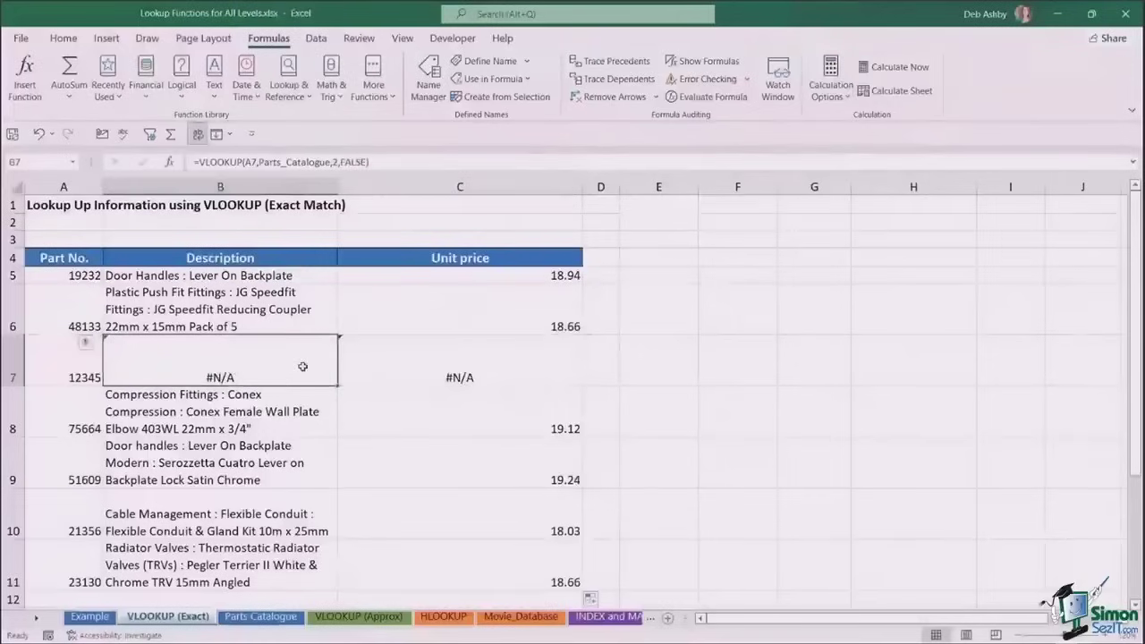
# Wrap the VLOOKUP in B5 in an IFNA function that returns "Part Not Found", keeping B5 selected
pyautogui.click(219, 278)
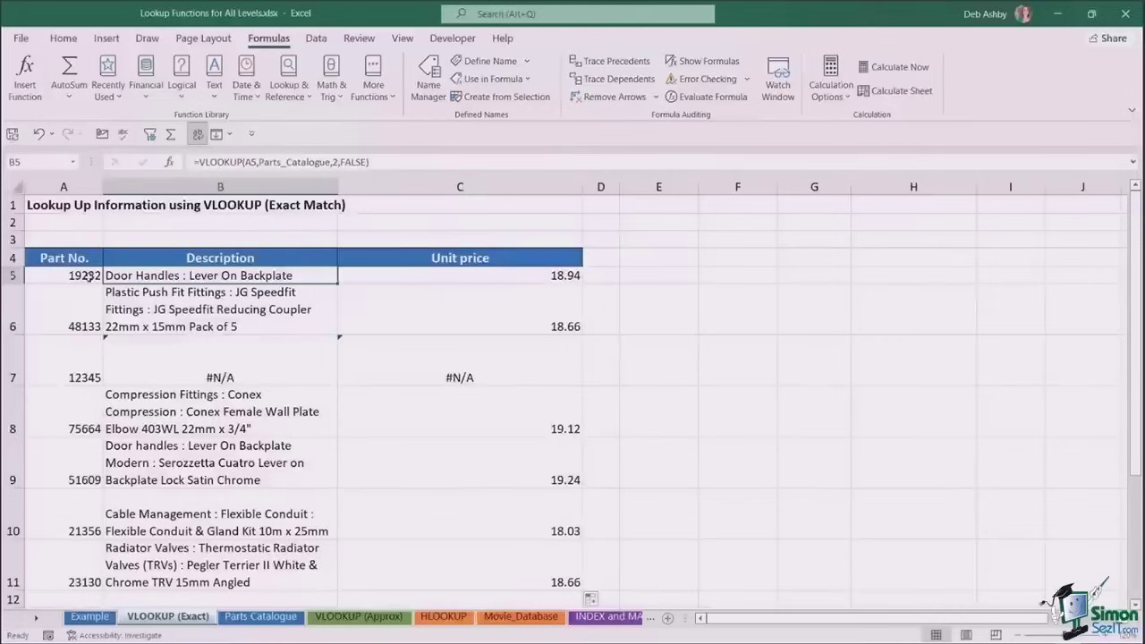
pyautogui.click(199, 162)
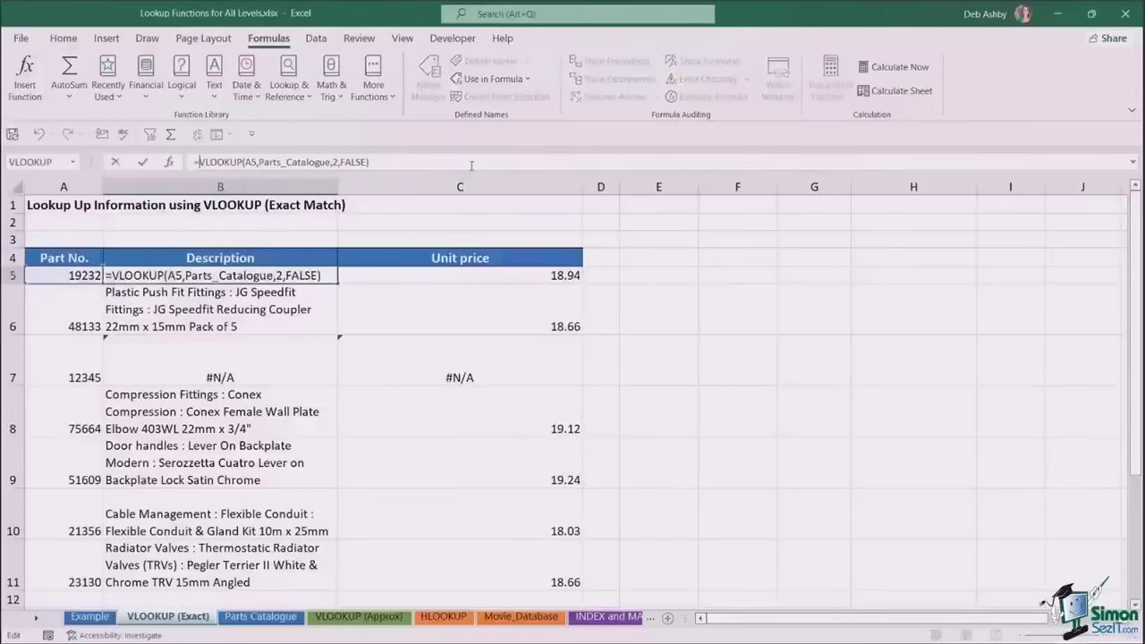
pyautogui.write('IF')
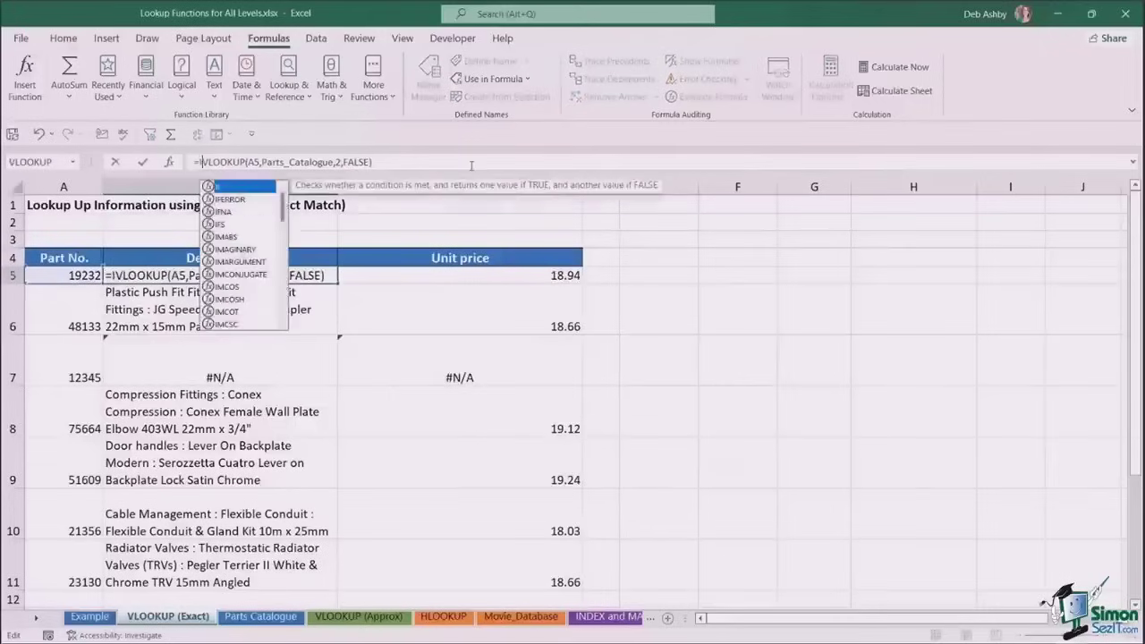
pyautogui.write('NA(')
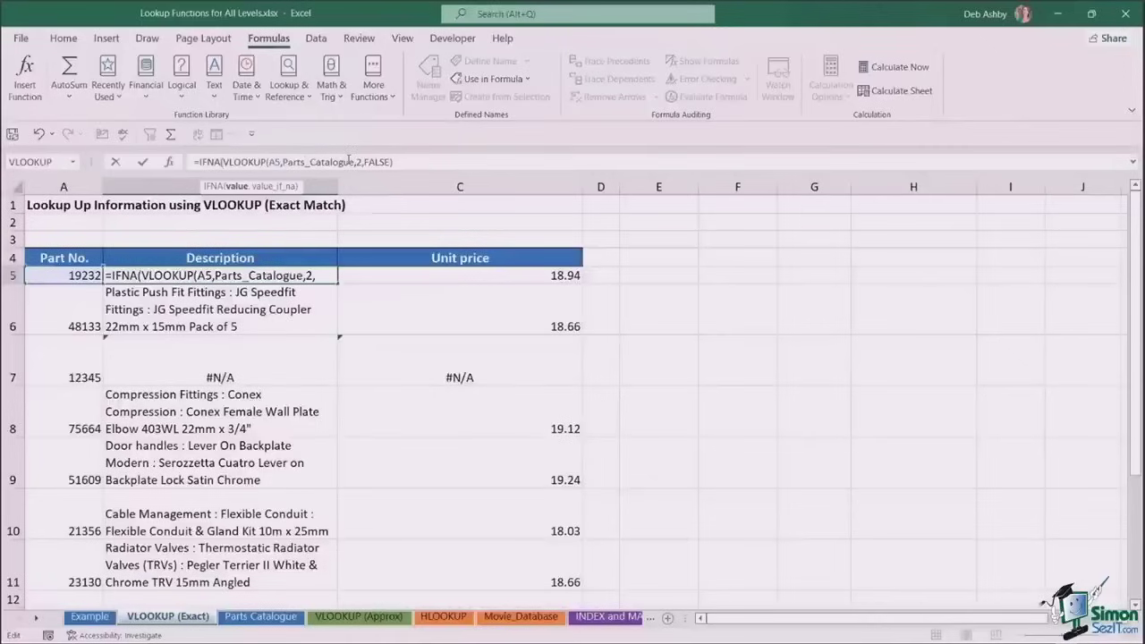
pyautogui.click(411, 162)
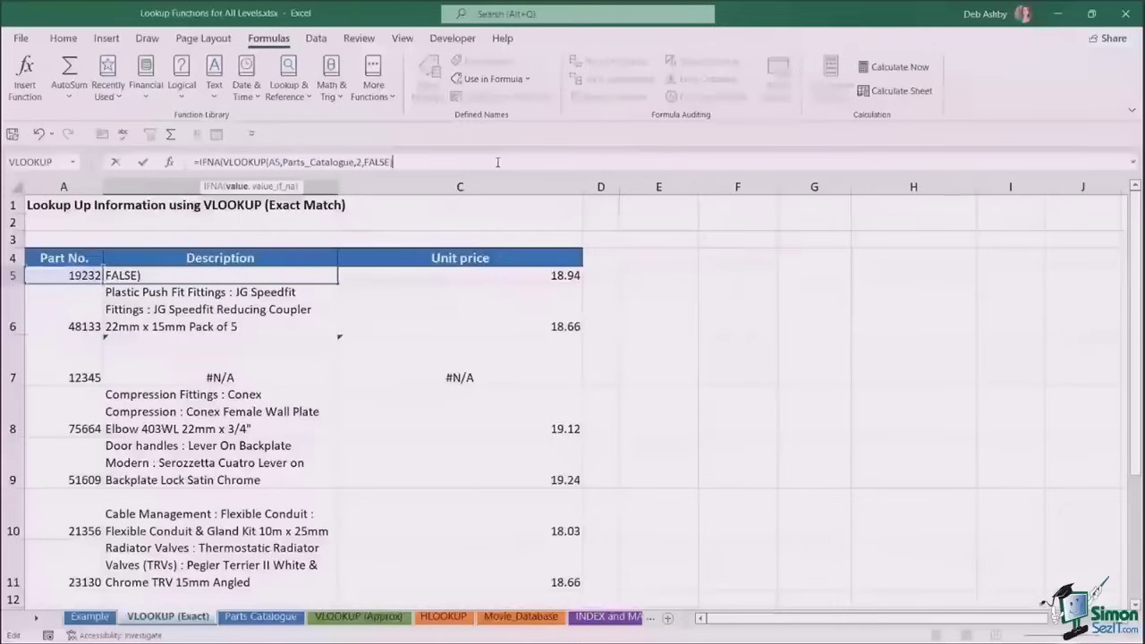
pyautogui.write(',')
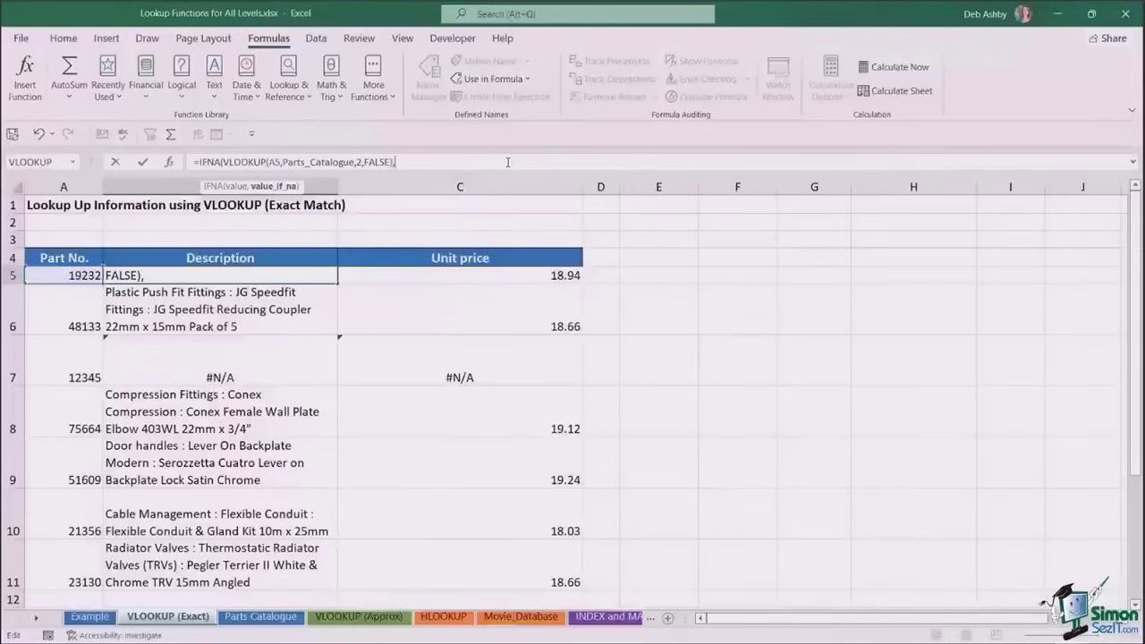
pyautogui.write('"Part Not Fou')
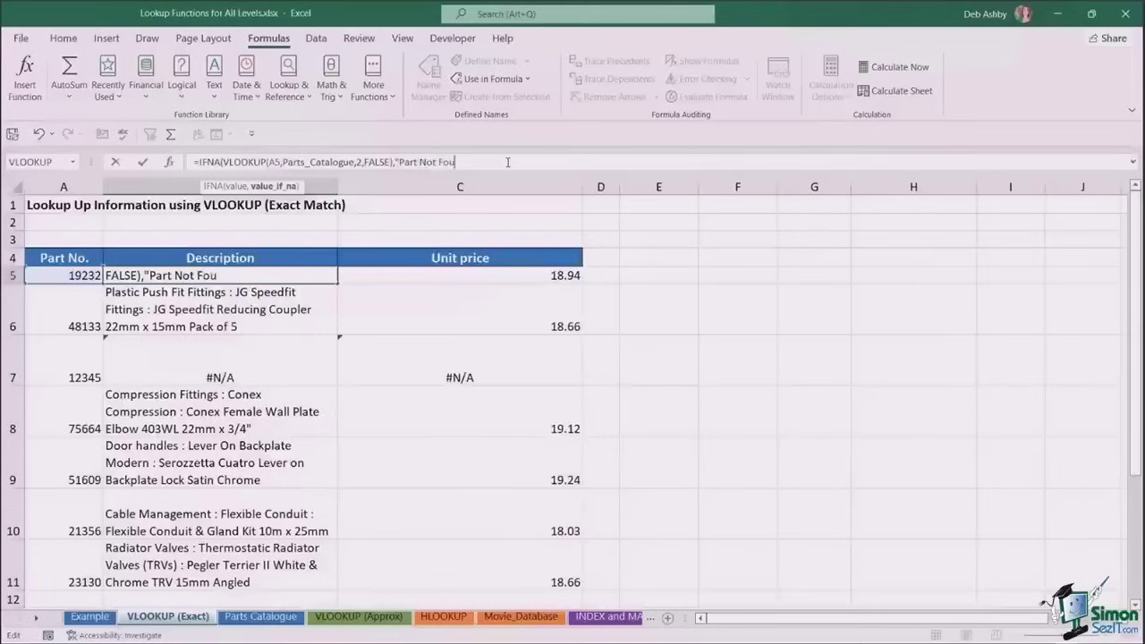
pyautogui.write('nd"')
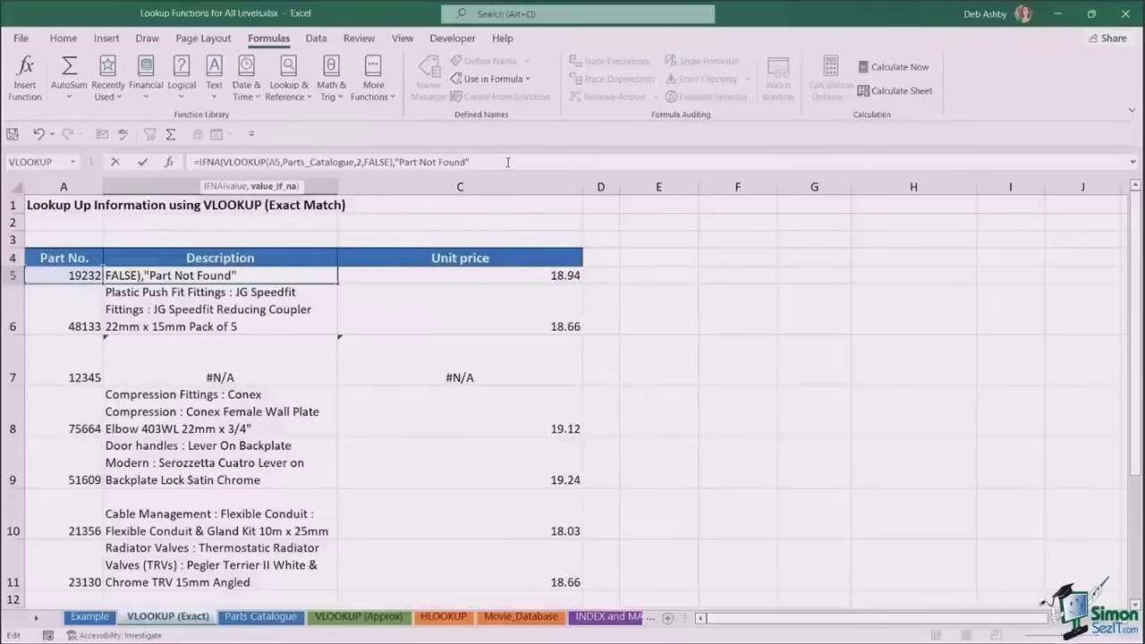
pyautogui.write(')')
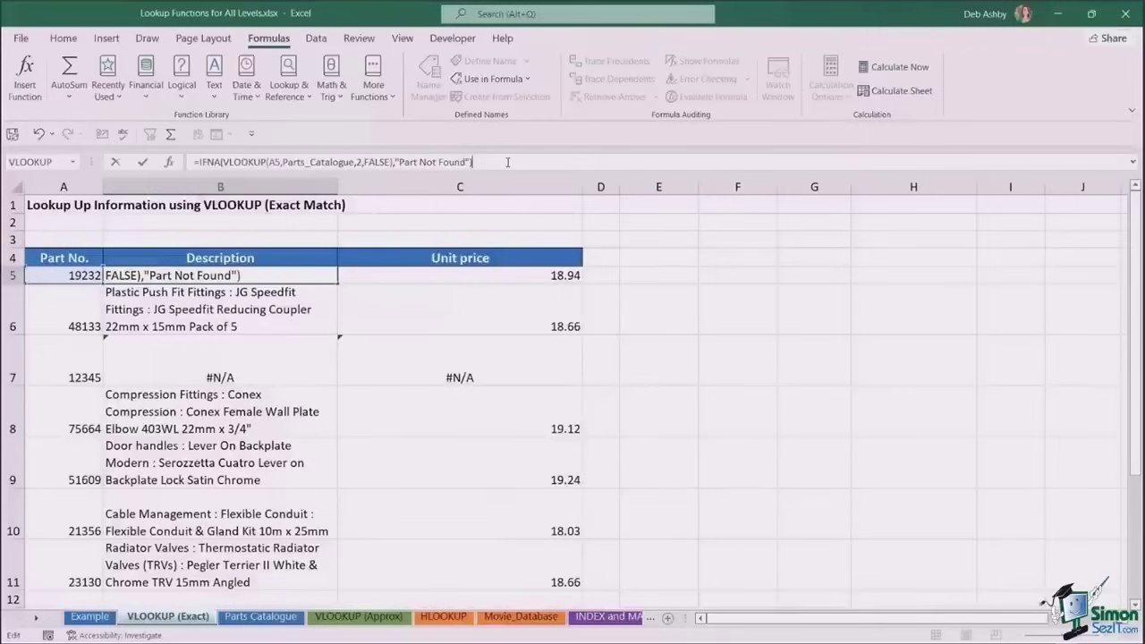
pyautogui.hotkey('ctrl', 'Return')
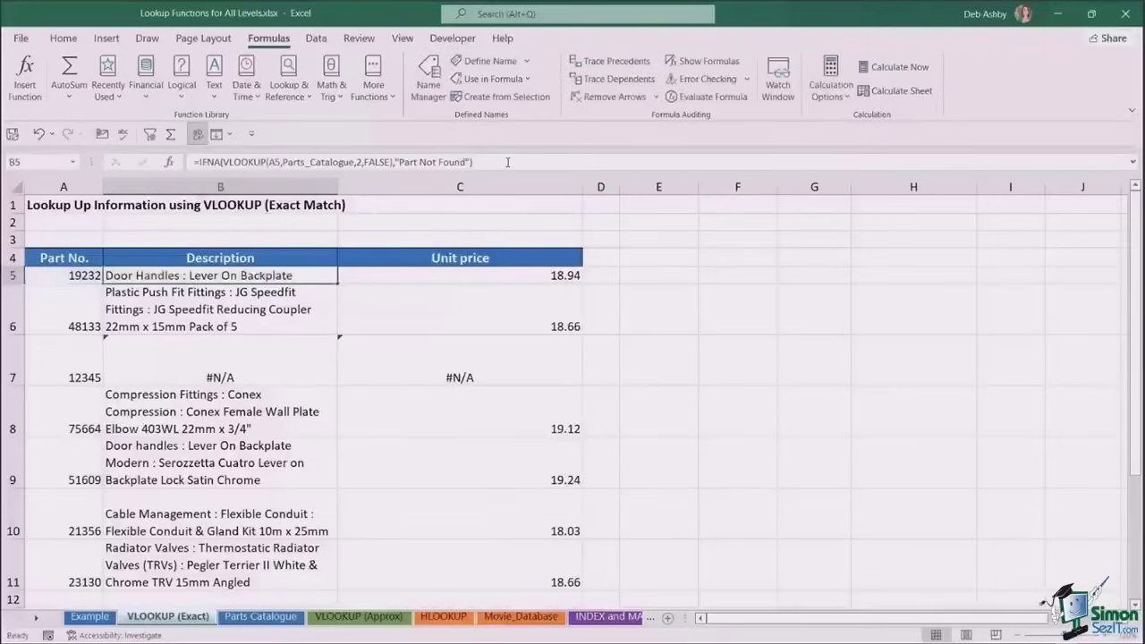
# Fill the IFNA description formula from B5 down to B11 and check the formulas in B7 and C7
pyautogui.doubleClick(337, 282)
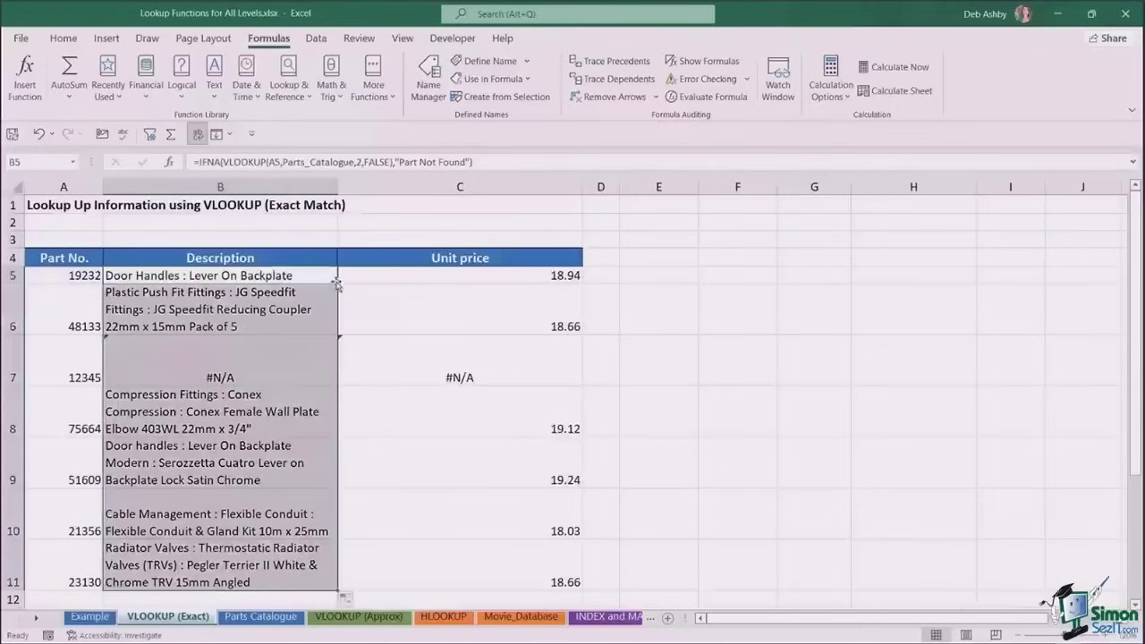
pyautogui.click(172, 368)
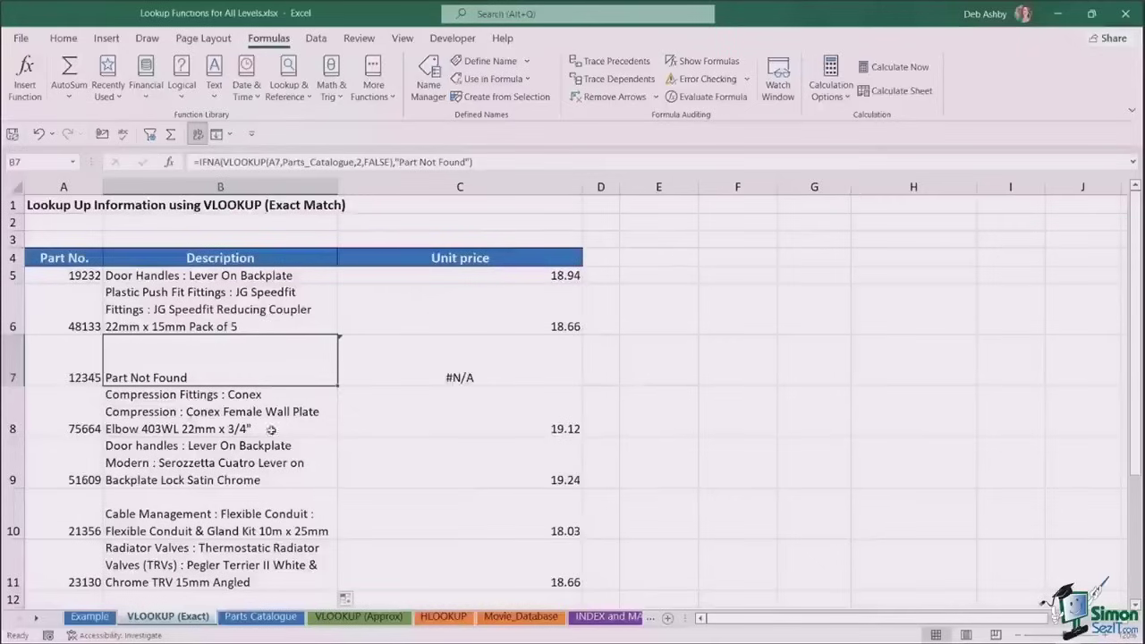
pyautogui.click(439, 363)
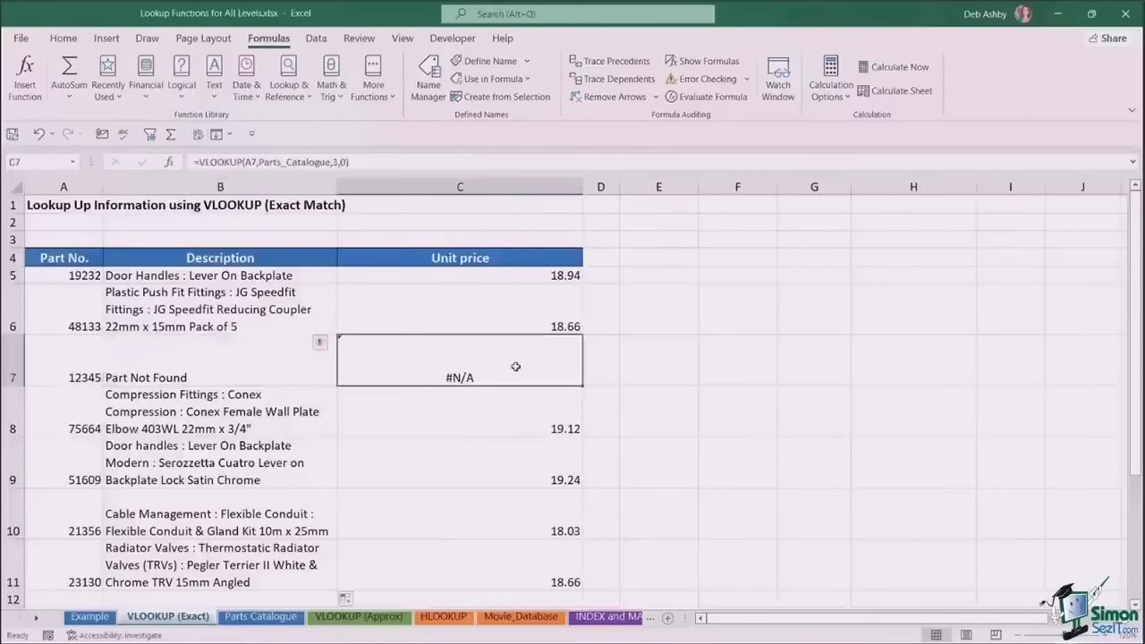
# Wrap the VLOOKUP in C5 in an IFNA function that returns "Price Not Found", keeping C5 selected
pyautogui.click(444, 281)
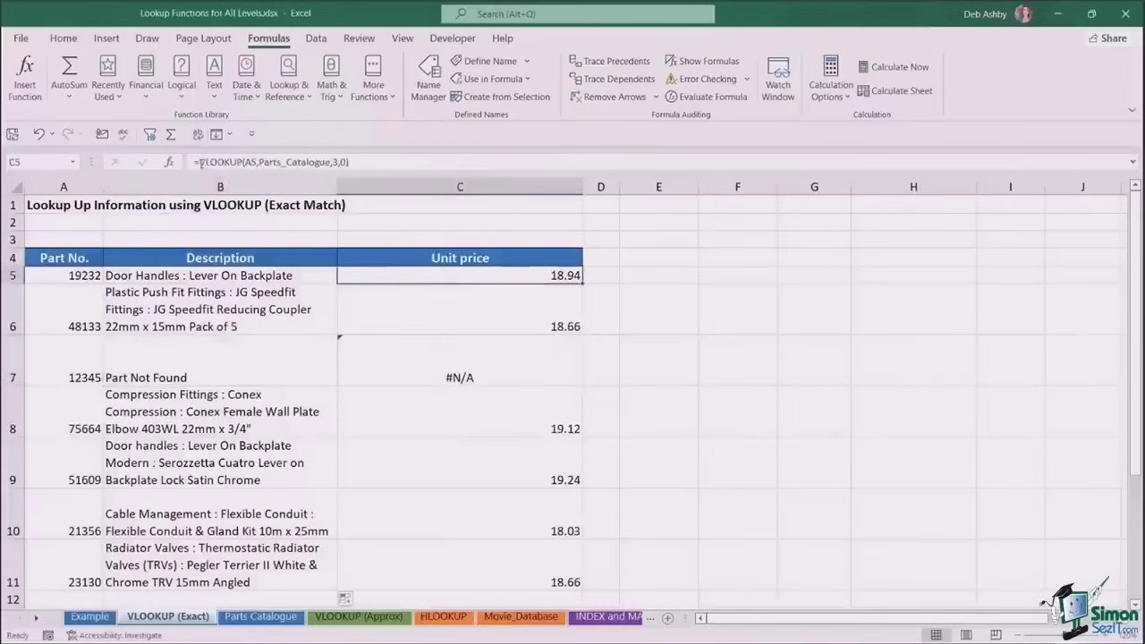
pyautogui.click(204, 167)
pyautogui.write('IFNA')
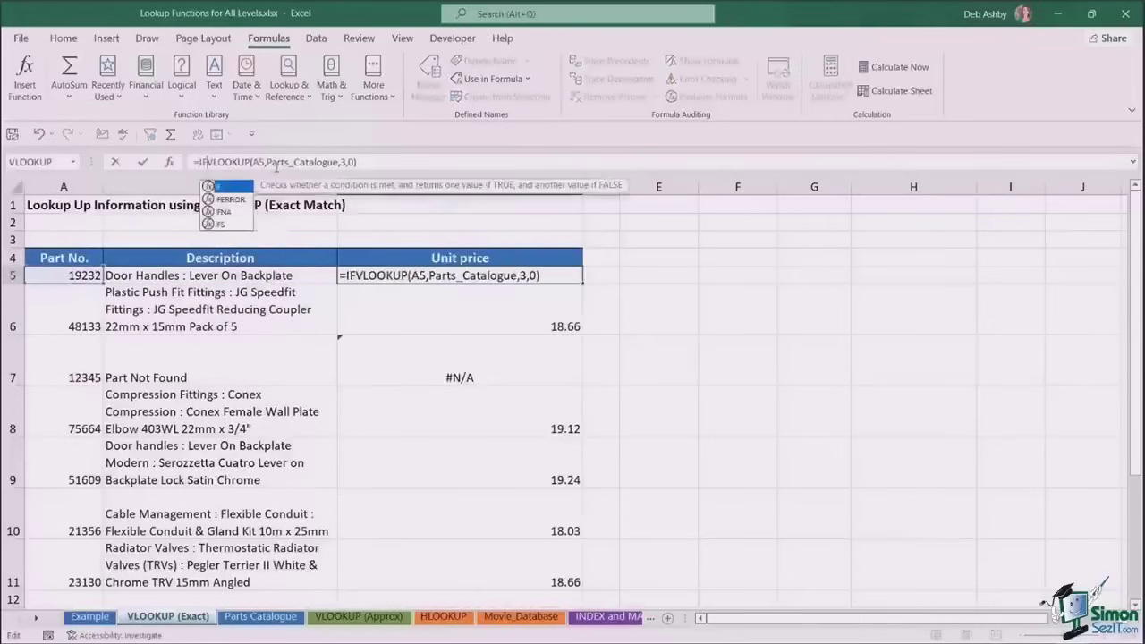
pyautogui.write('(')
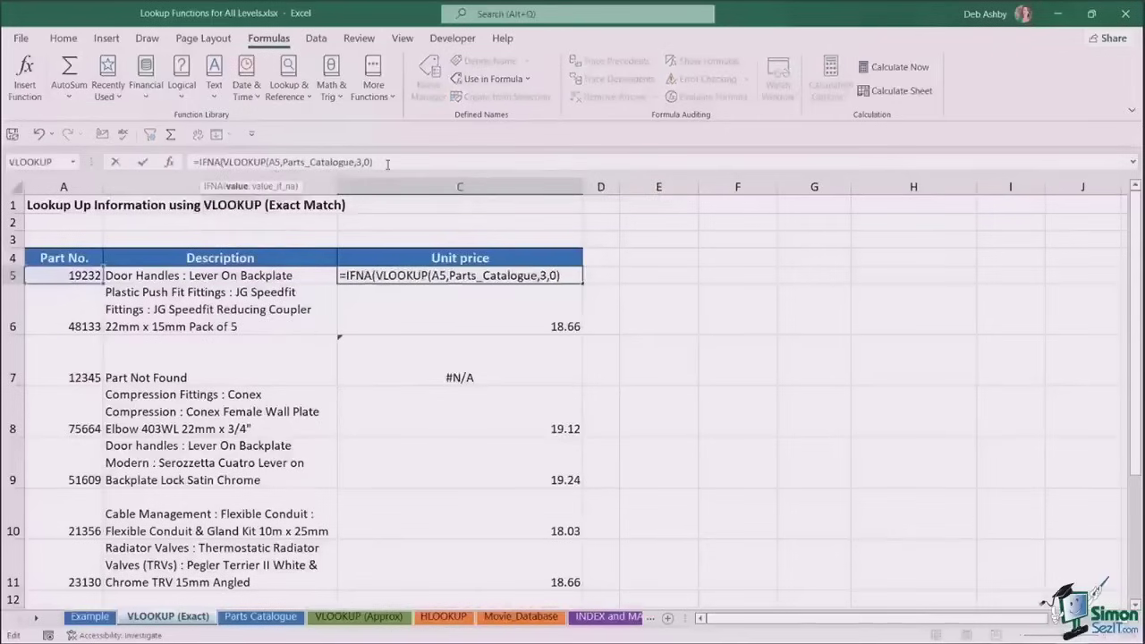
pyautogui.write(',')
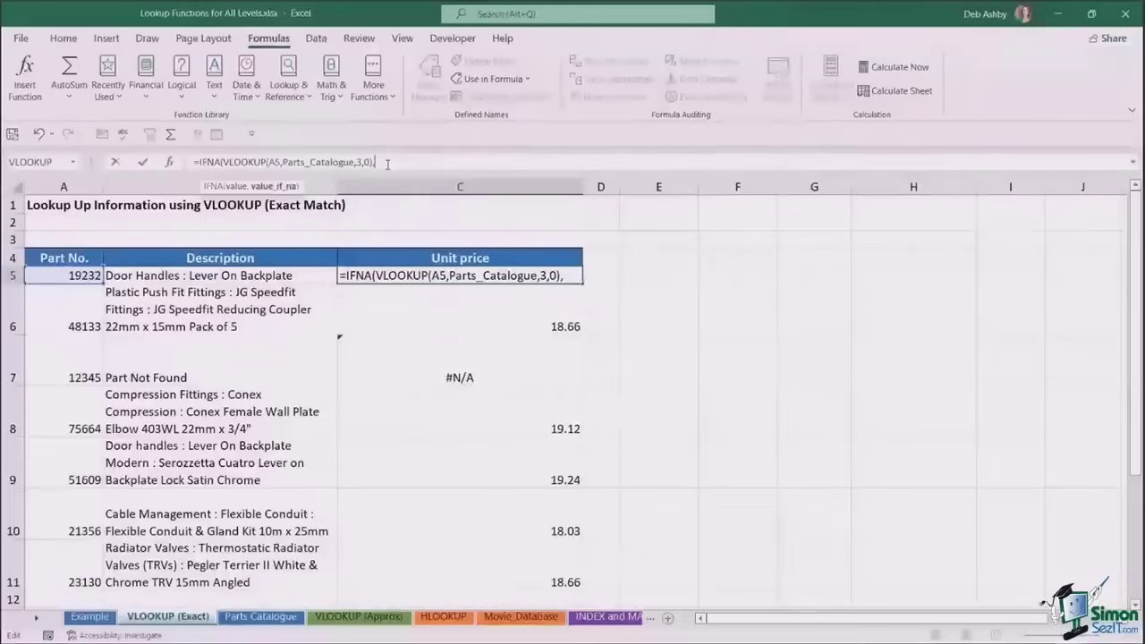
pyautogui.write('"Price Not ')
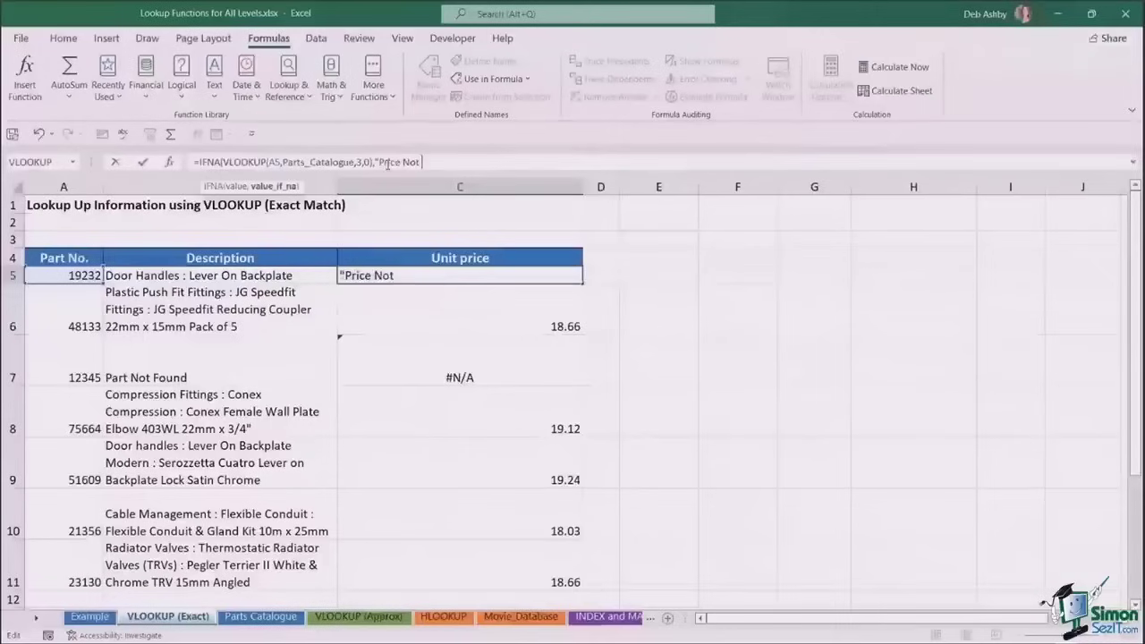
pyautogui.write('Found"')
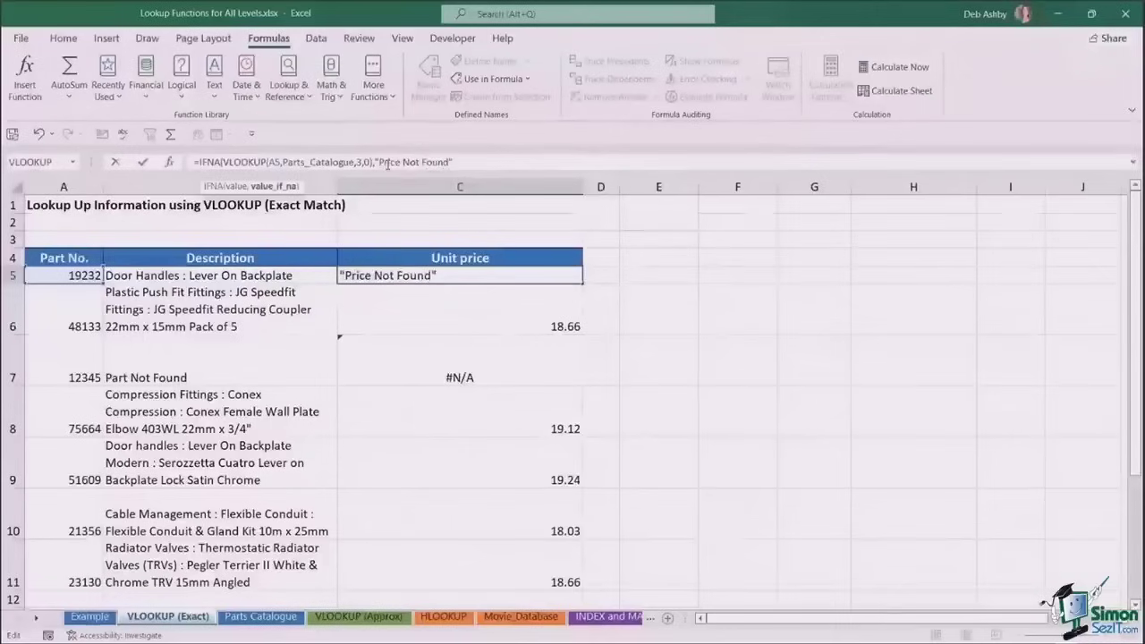
pyautogui.write(')')
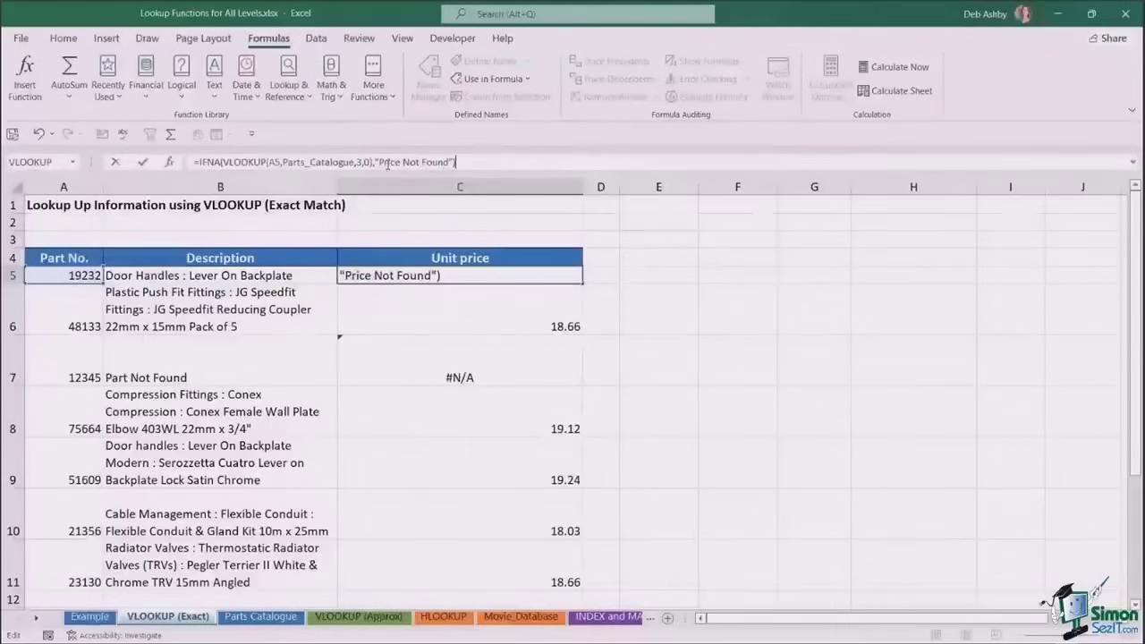
pyautogui.hotkey('ctrl', 'Return')
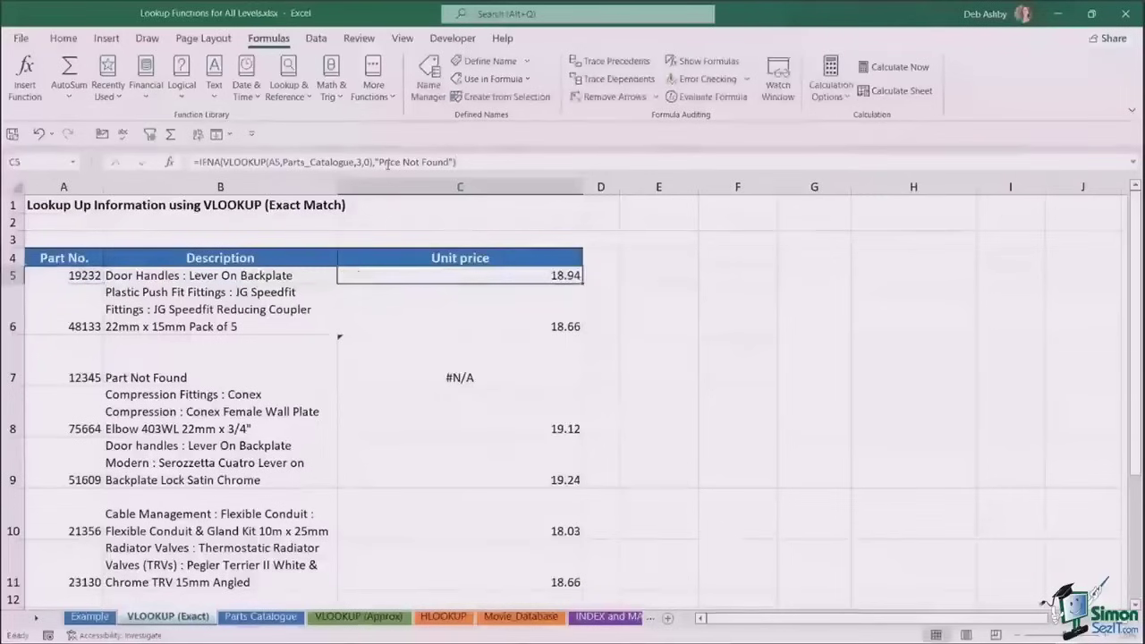
# Fill the IFNA unit price formula from C5 down to C11 and compare the formulas in C7 and C5
pyautogui.doubleClick(582, 281)
pyautogui.click(577, 379)
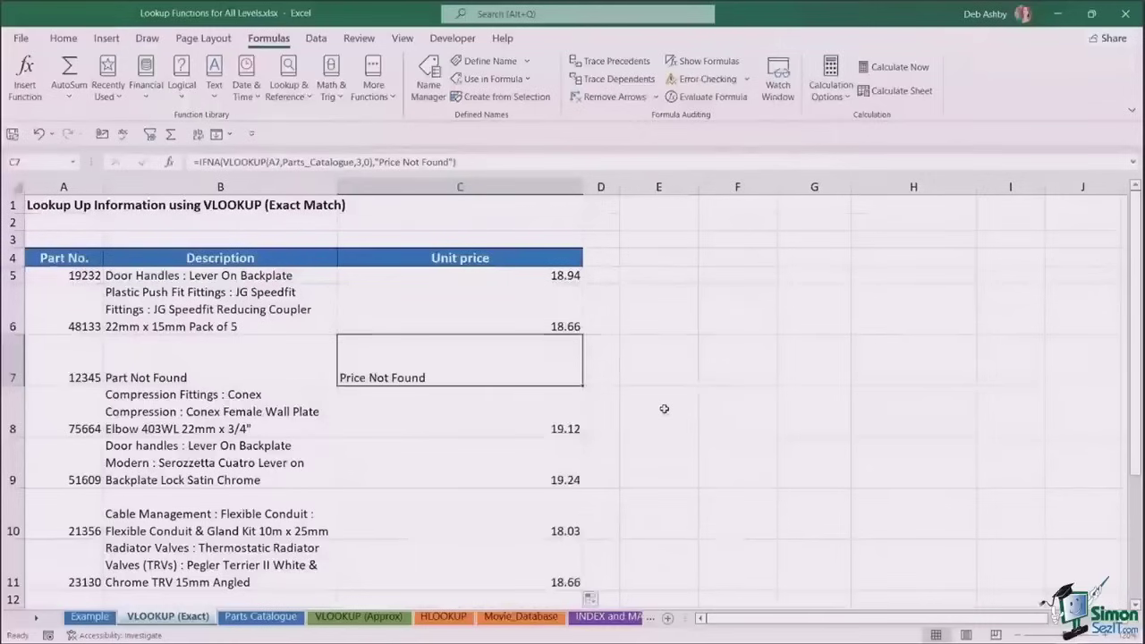
pyautogui.click(501, 276)
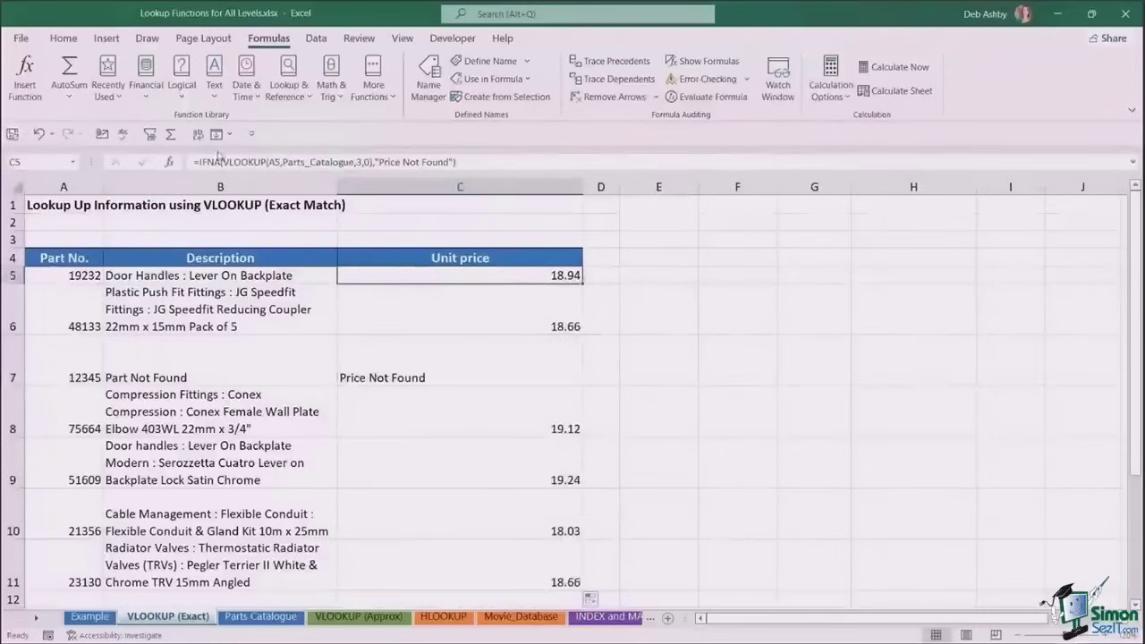
pyautogui.click(396, 360)
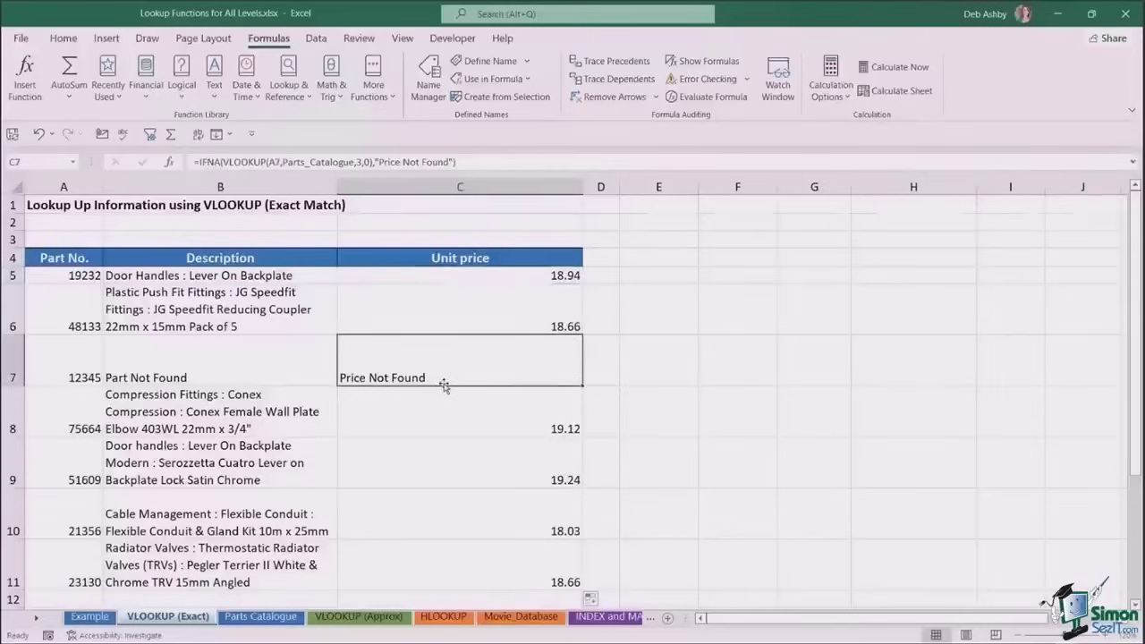
pyautogui.click(438, 273)
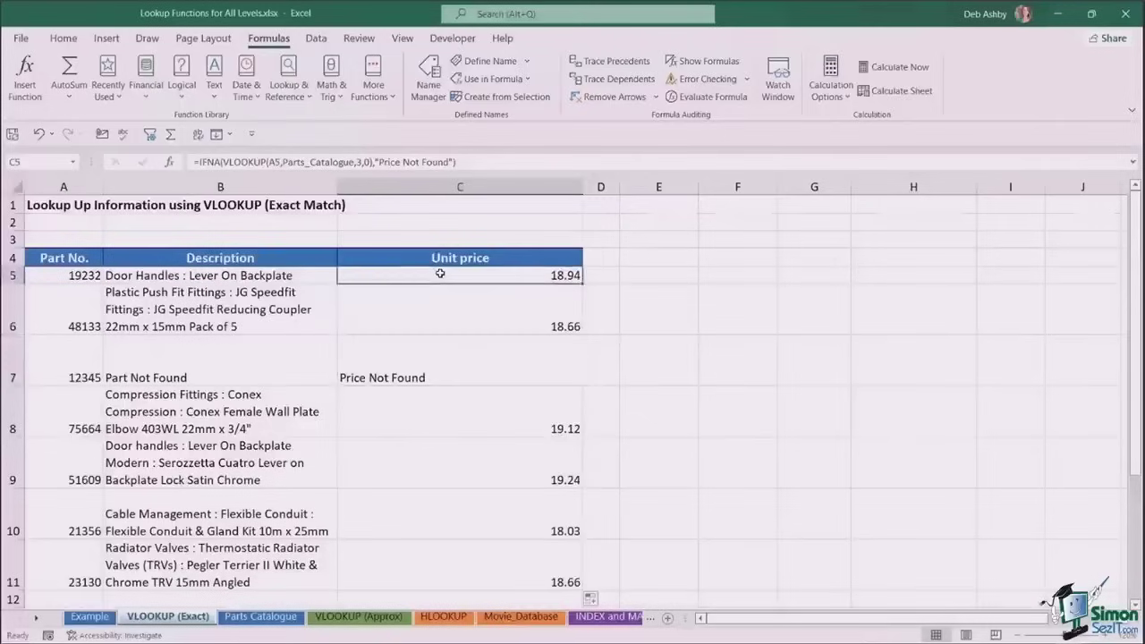
# Open the VLOOKUP (Approx) worksheet and examine the tax bracket table and the Annual Salary table with its Marginal Tax Rate column
pyautogui.click(365, 616)
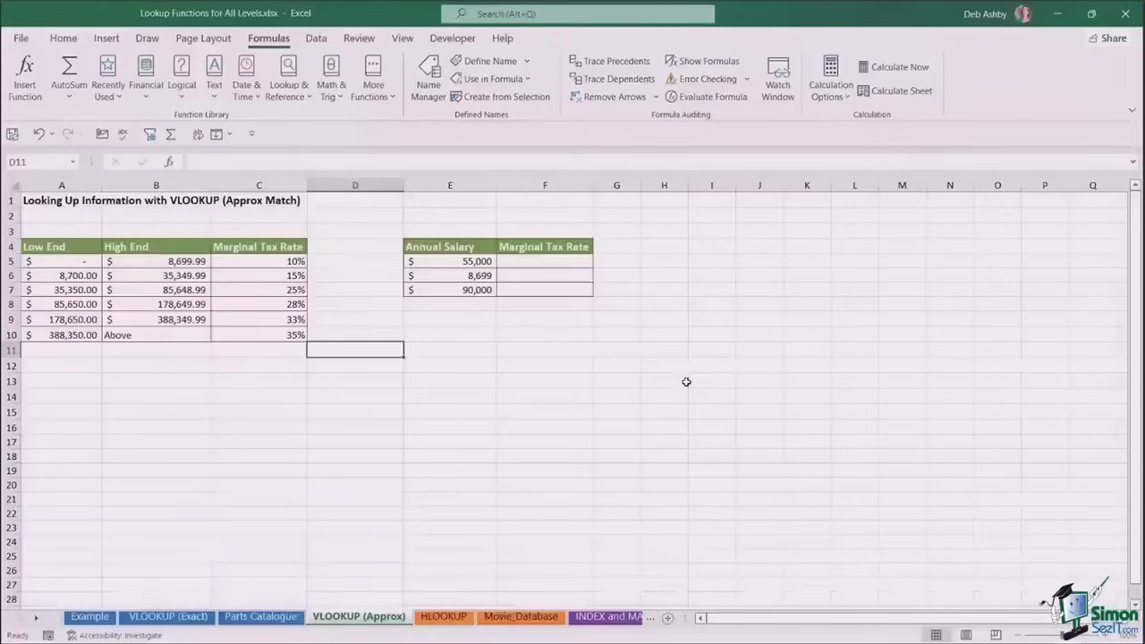
pyautogui.click(62, 249)
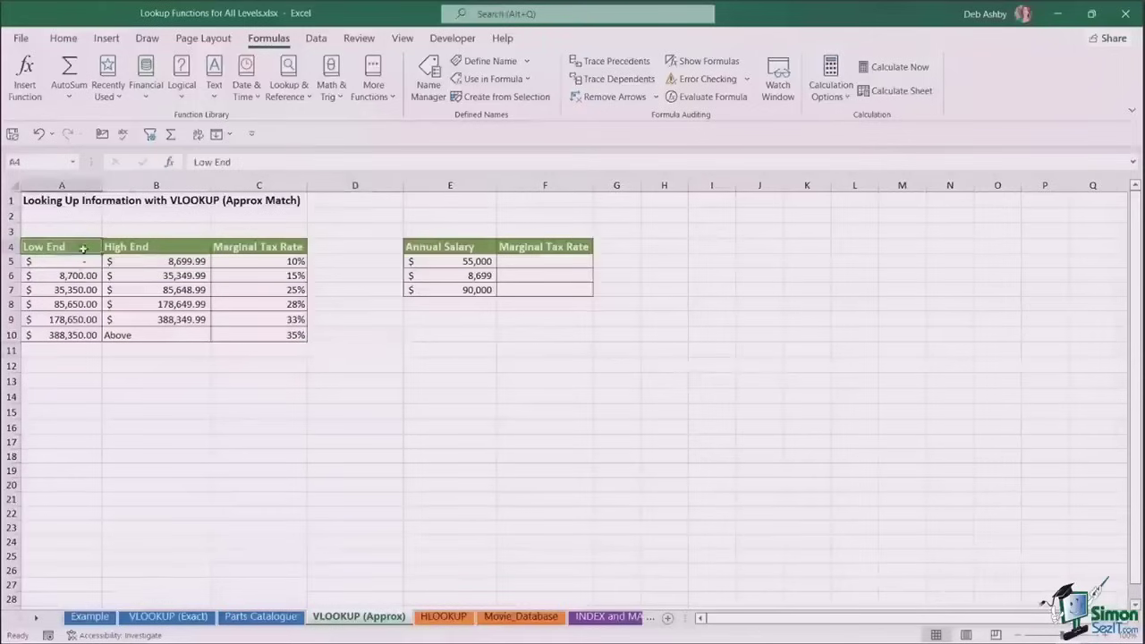
pyautogui.moveTo(81, 250); pyautogui.dragTo(175, 335)
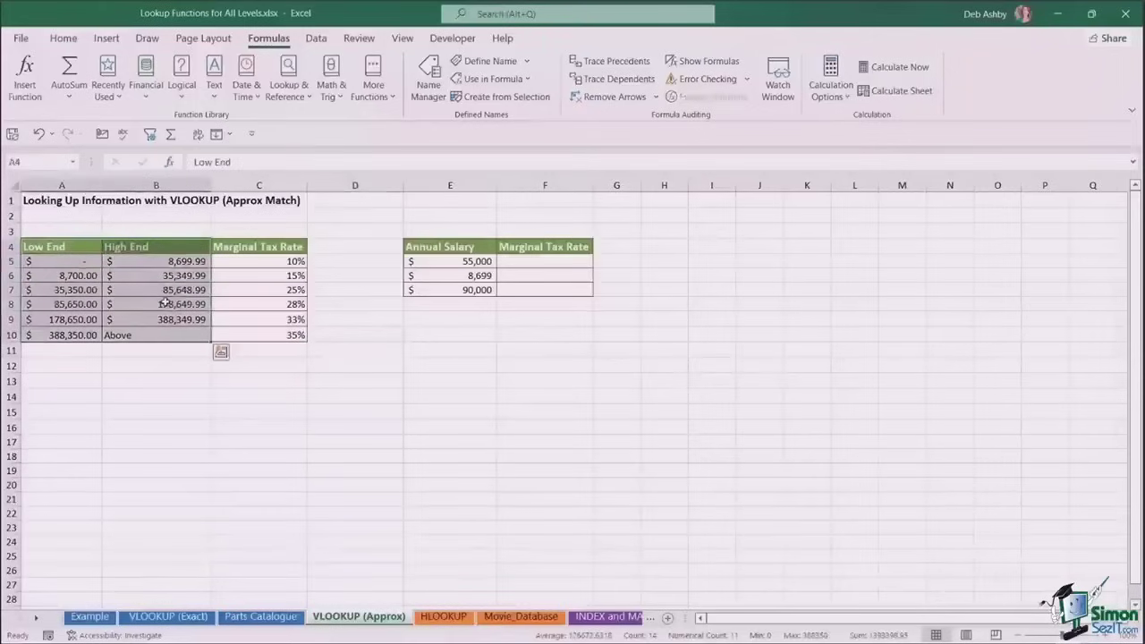
pyautogui.click(261, 247)
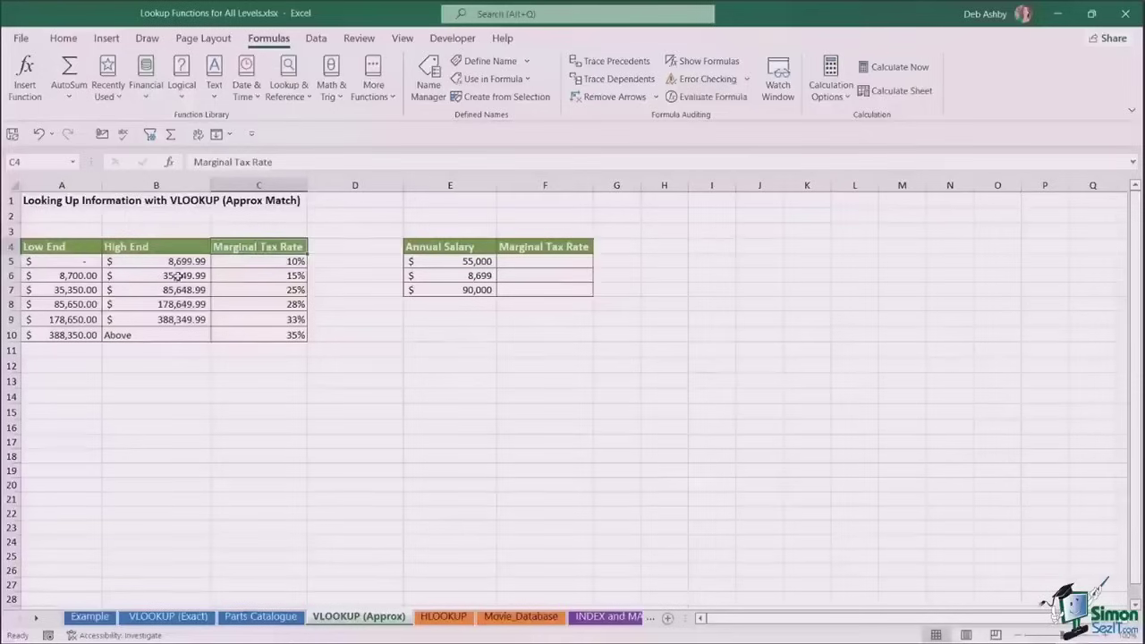
pyautogui.moveTo(435, 250); pyautogui.dragTo(546, 291)
pyautogui.click(787, 333)
pyautogui.click(543, 262)
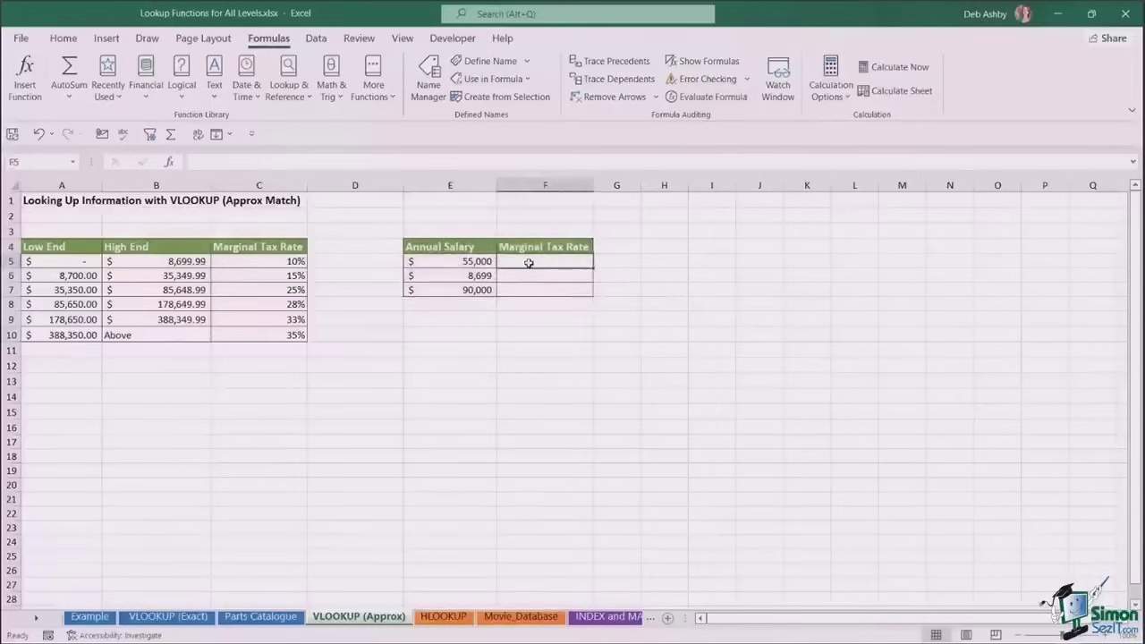
# Review the annual salaries in E5 to E7 and find the tax bracket row that covers the E5 salary of 55,000
pyautogui.click(453, 261)
pyautogui.click(457, 278)
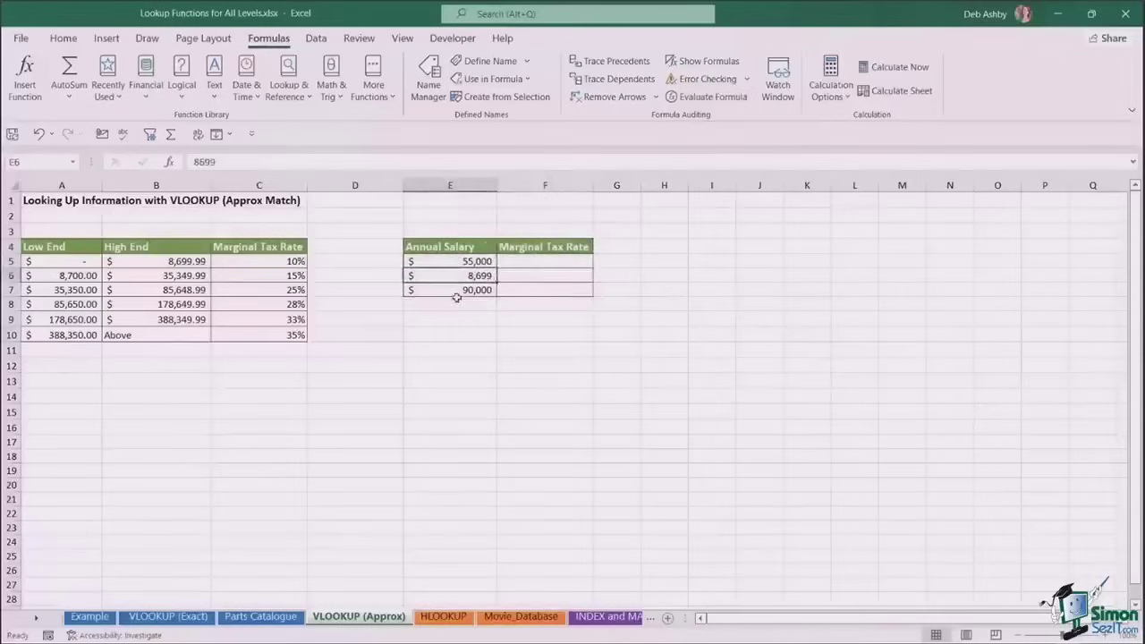
pyautogui.click(456, 292)
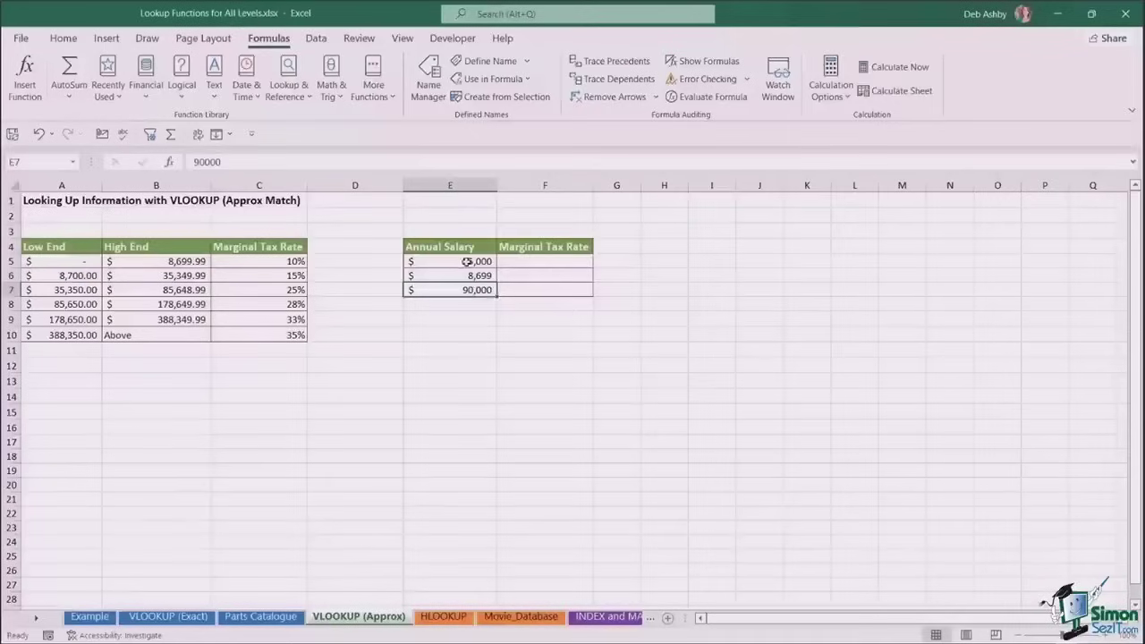
pyautogui.click(465, 261)
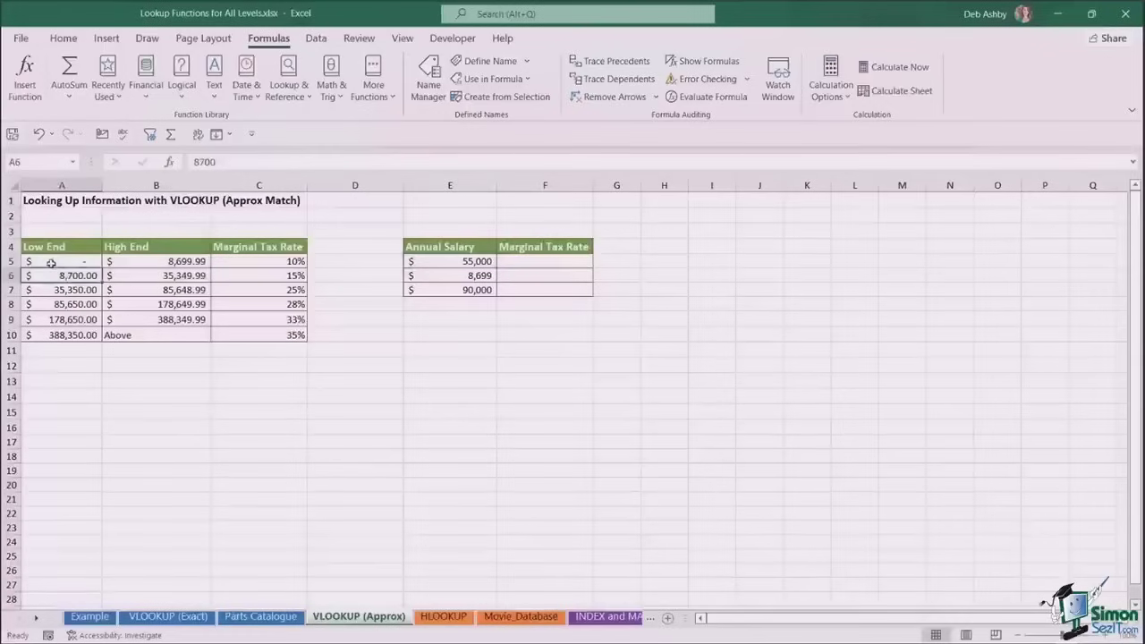
pyautogui.moveTo(31, 262); pyautogui.dragTo(179, 320)
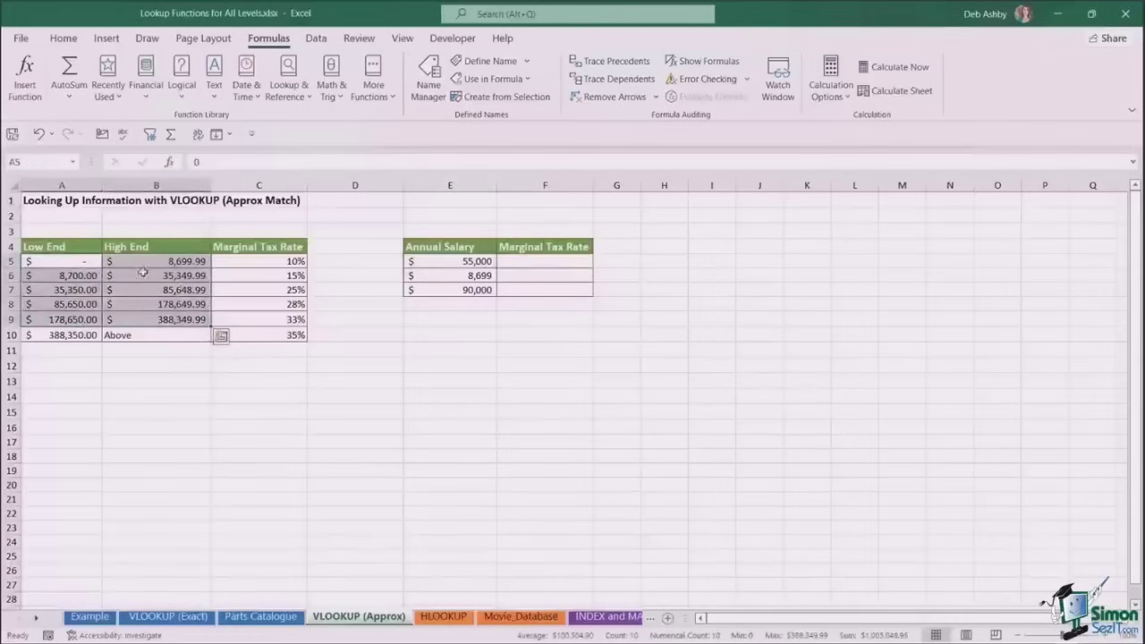
pyautogui.click(40, 290)
pyautogui.moveTo(40, 290); pyautogui.dragTo(248, 290)
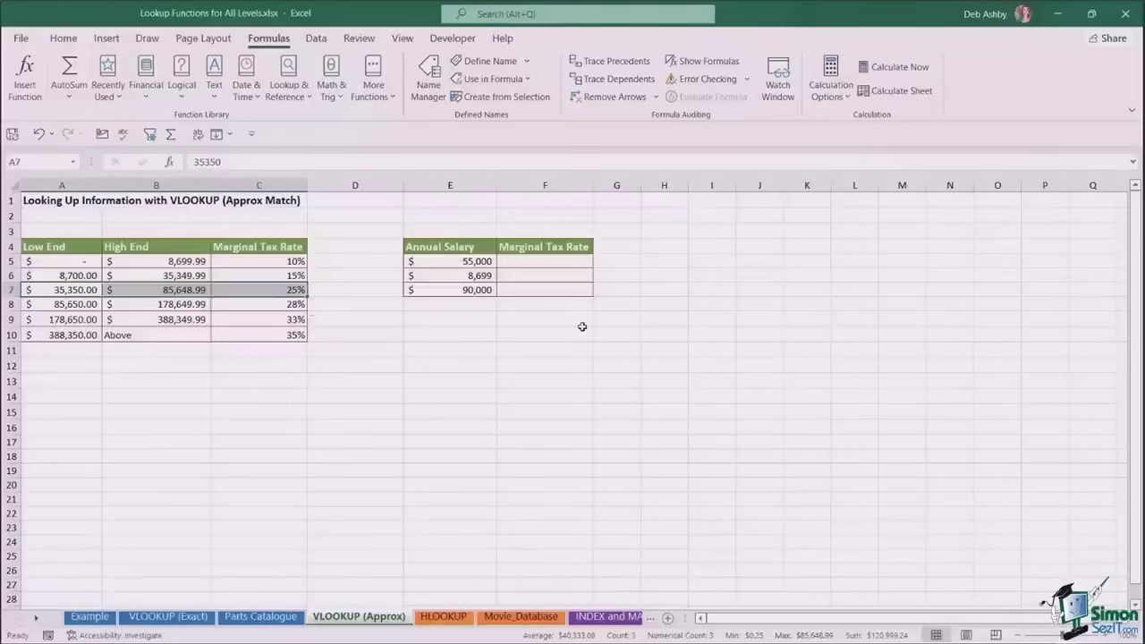
# Enter =VLOOKUP(E5,$A$4:$C$10,3,TRUE) in F5 to look up the marginal tax rate by approximate match, keeping F5 selected
pyautogui.click(452, 331)
pyautogui.click(549, 261)
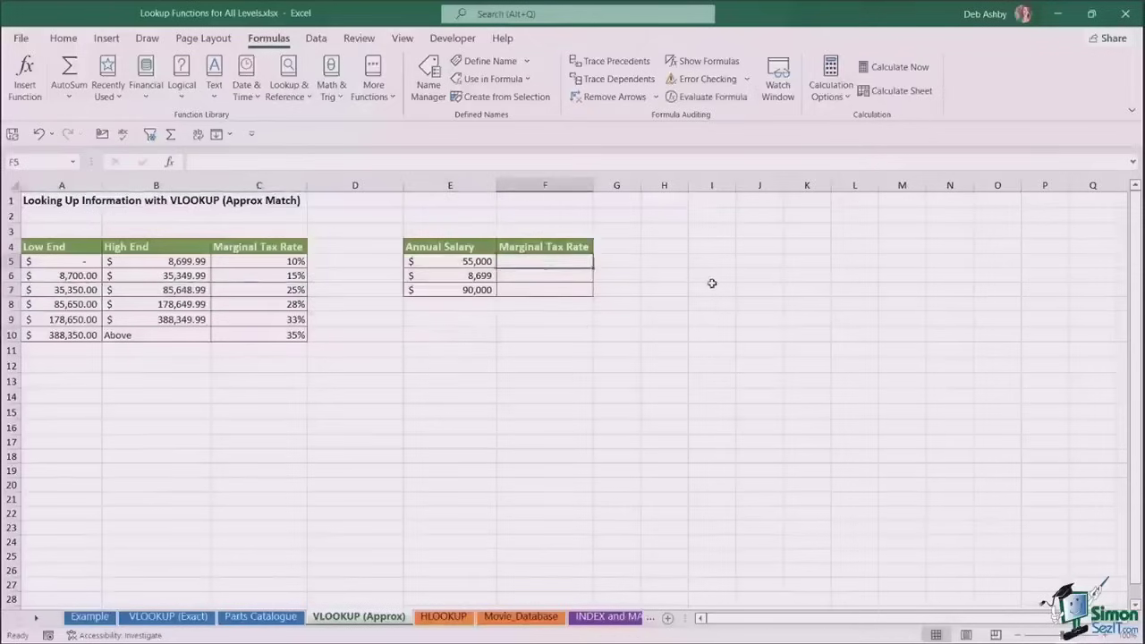
pyautogui.write('=VL')
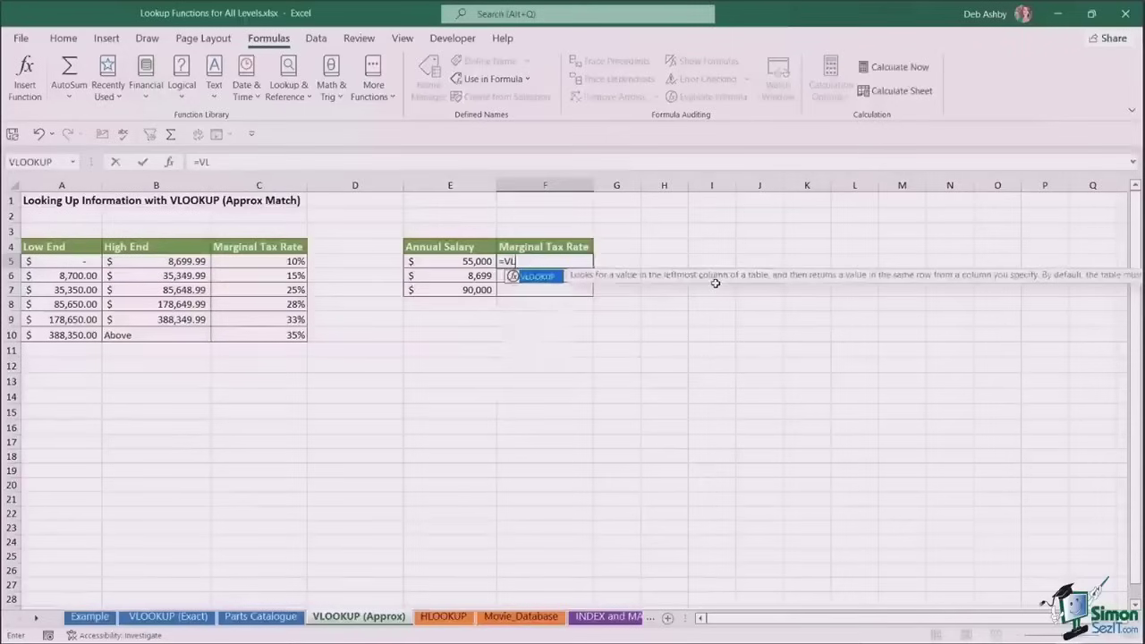
pyautogui.write('OOKUP(')
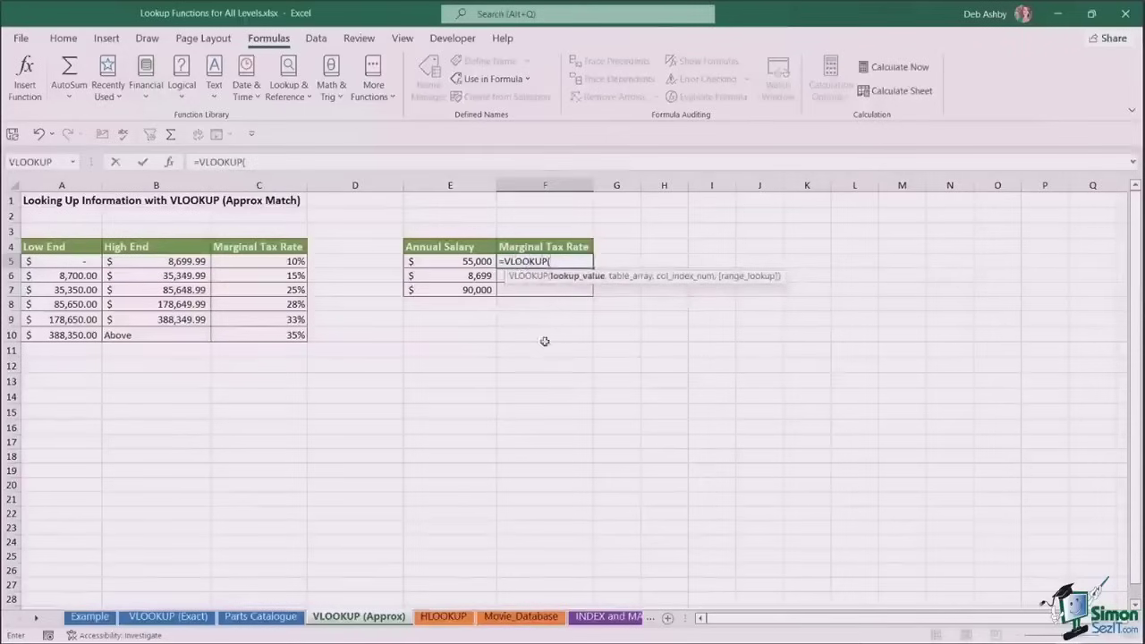
pyautogui.click(467, 261)
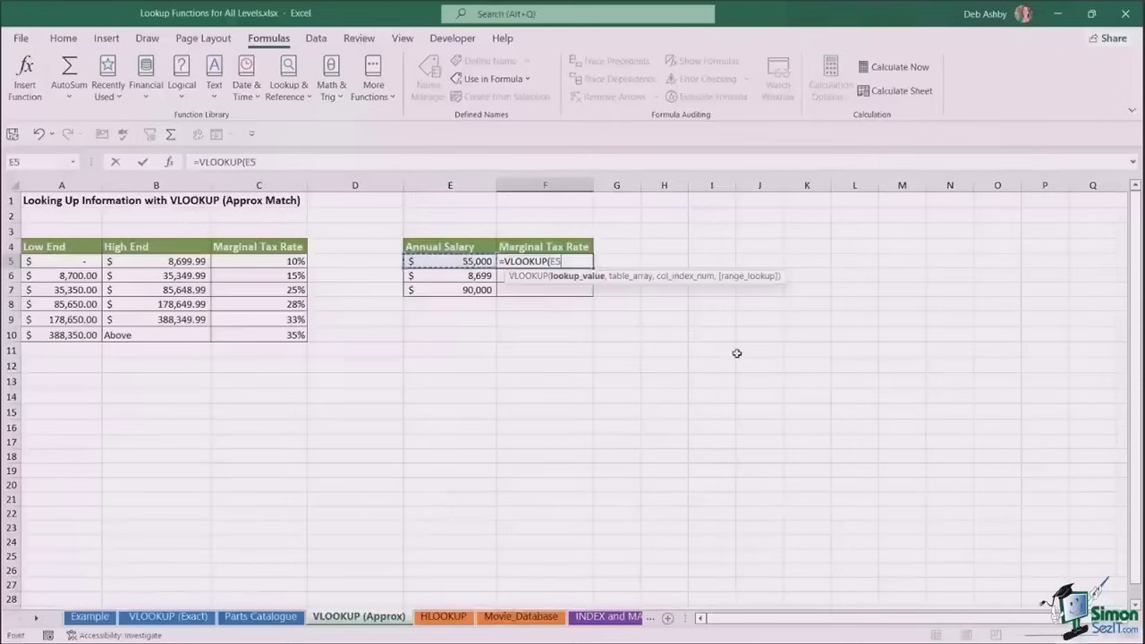
pyautogui.write(',')
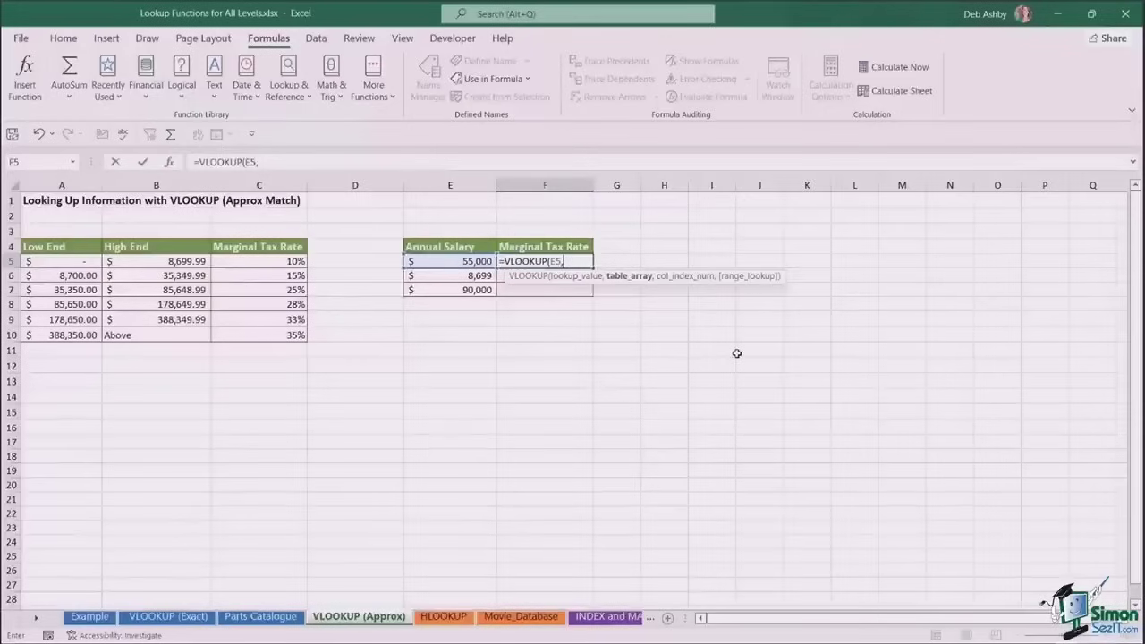
pyautogui.moveTo(41, 247); pyautogui.dragTo(279, 336)
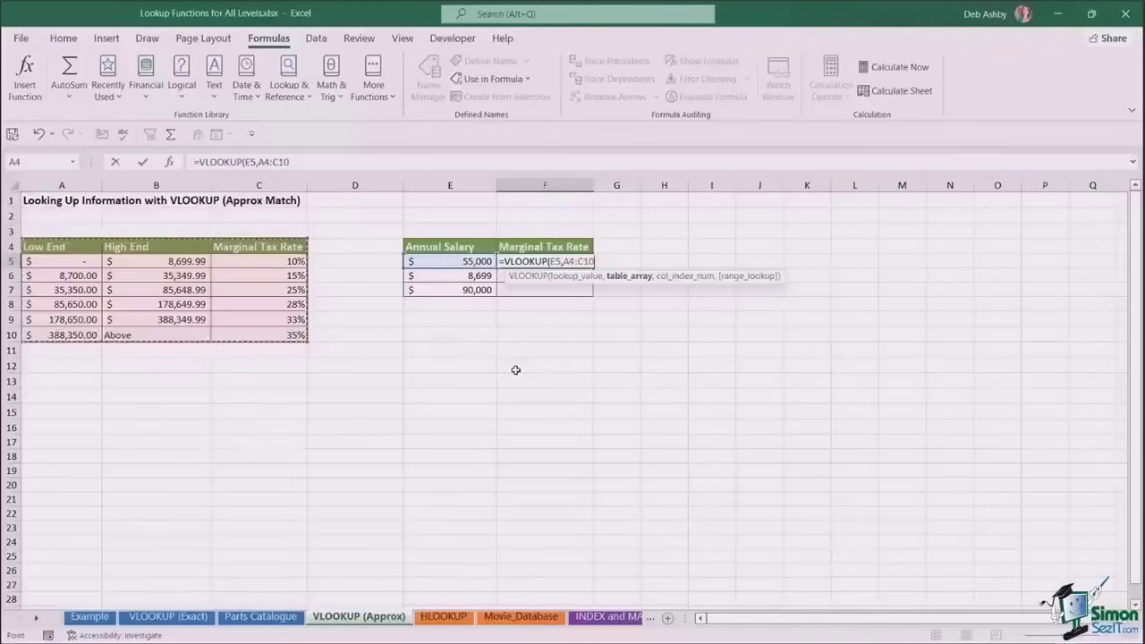
pyautogui.press('F4')
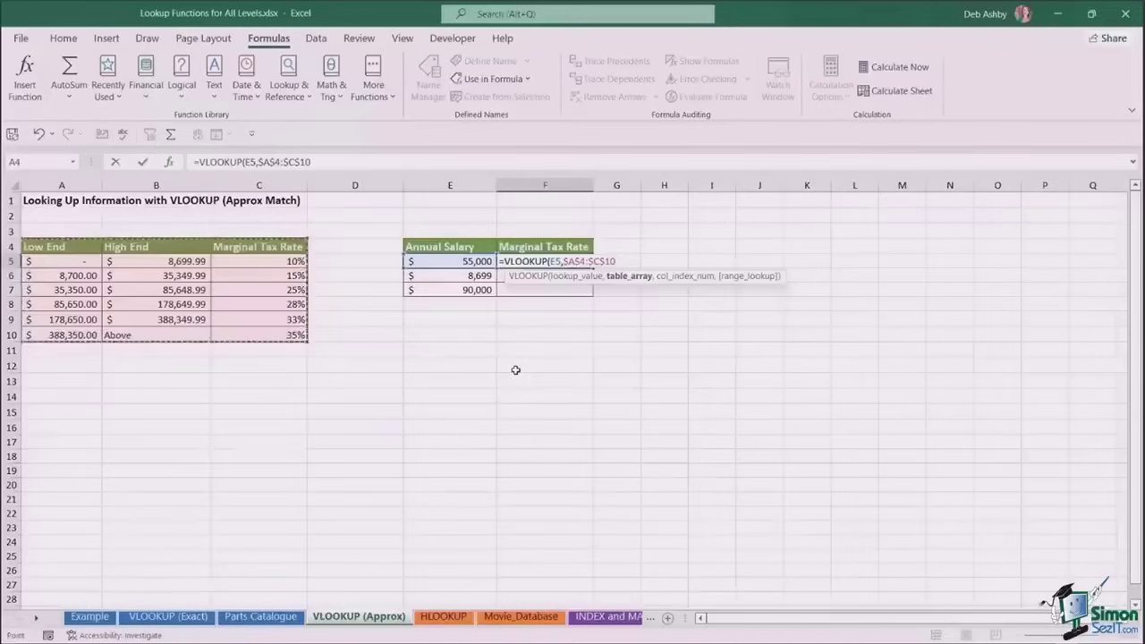
pyautogui.write(',')
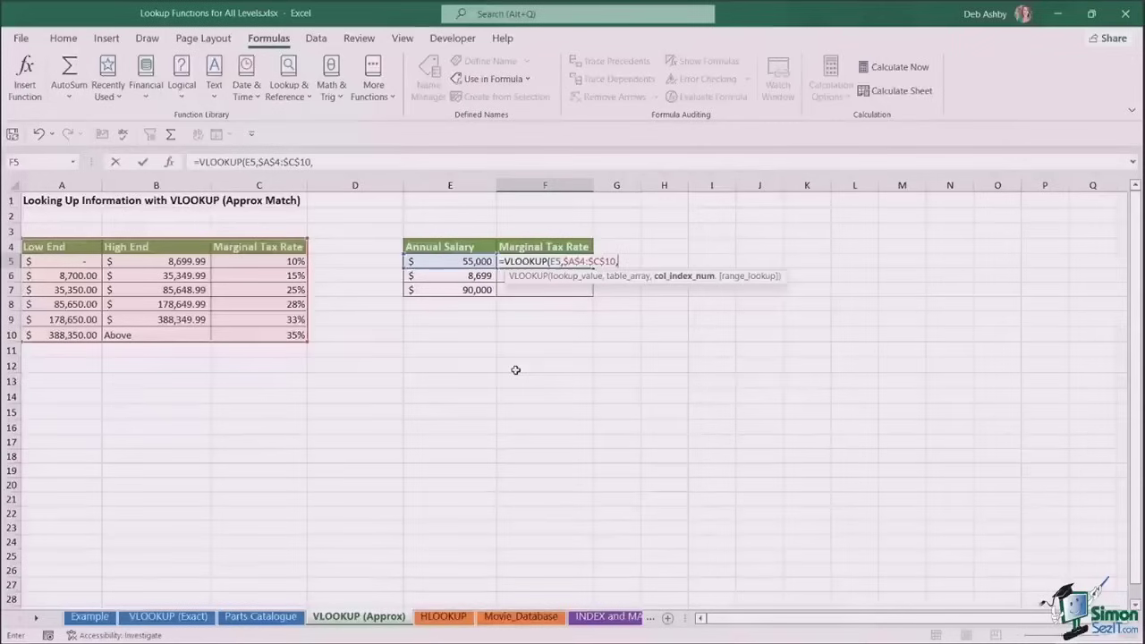
pyautogui.write('3,')
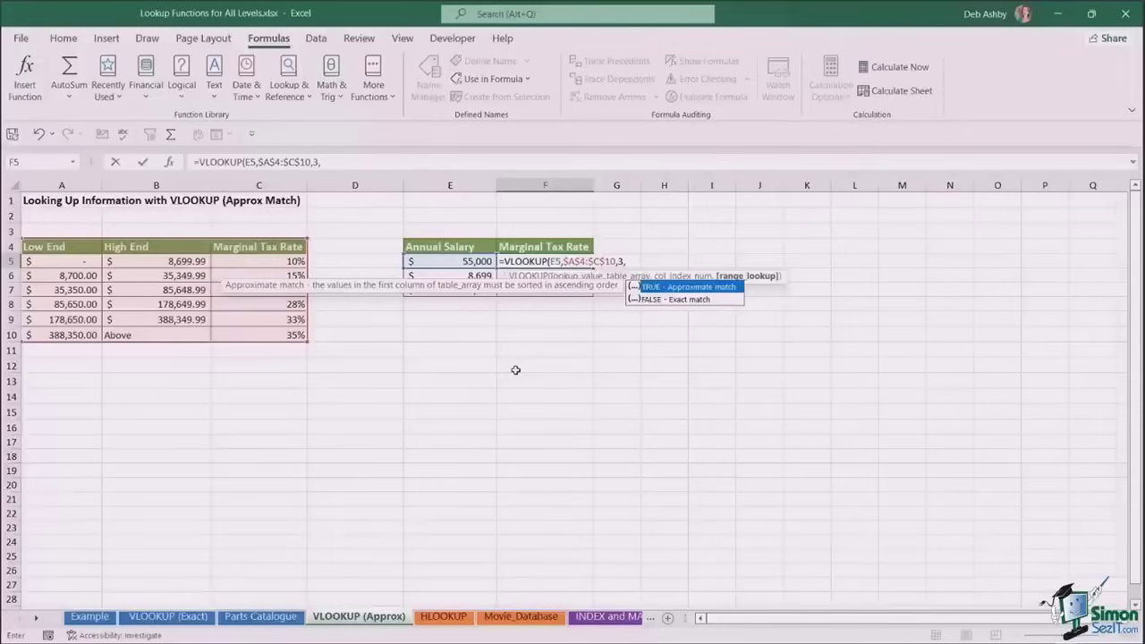
pyautogui.write('true)')
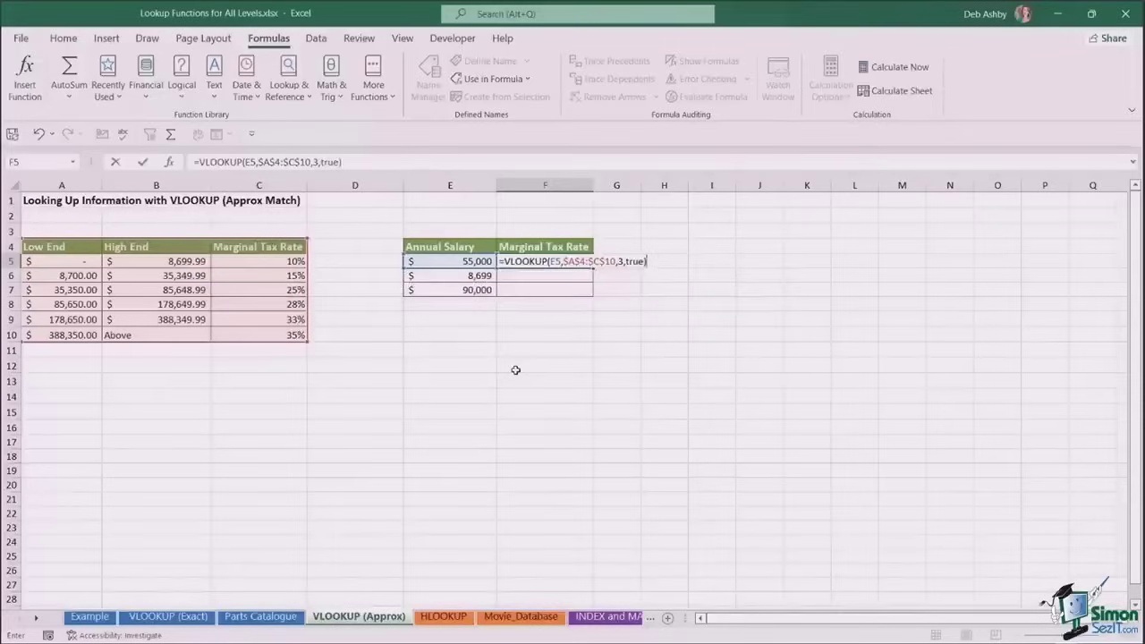
pyautogui.hotkey('ctrl', 'Return')
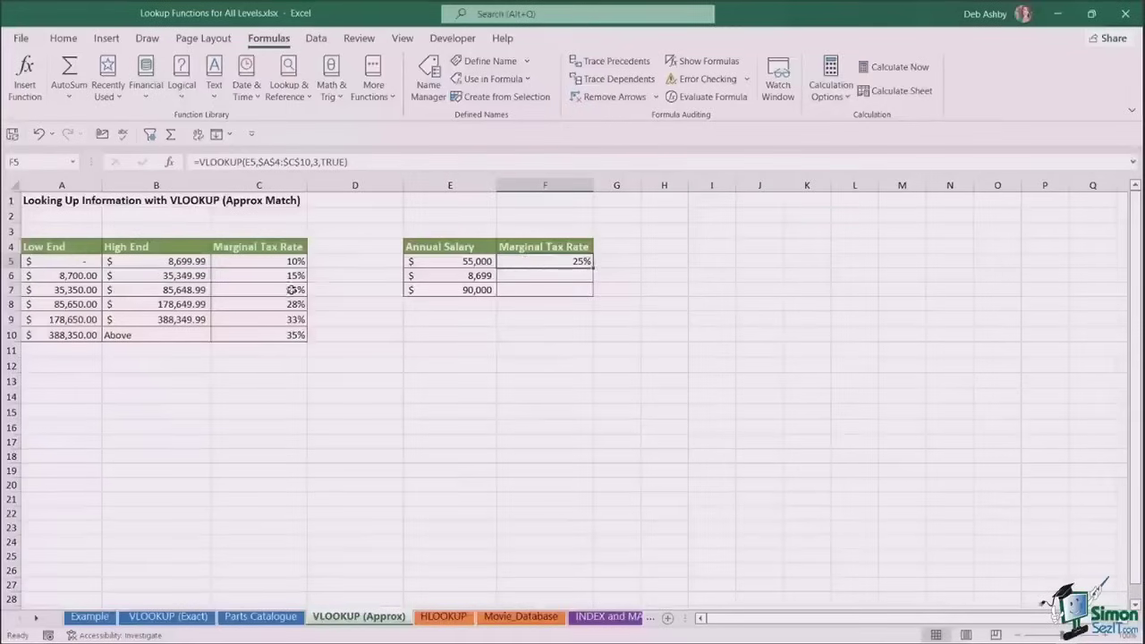
# Check the F5 rate against the bracket in row 7, and fill the VLOOKUP formula from F5 down to F7
pyautogui.moveTo(52, 290); pyautogui.dragTo(273, 289)
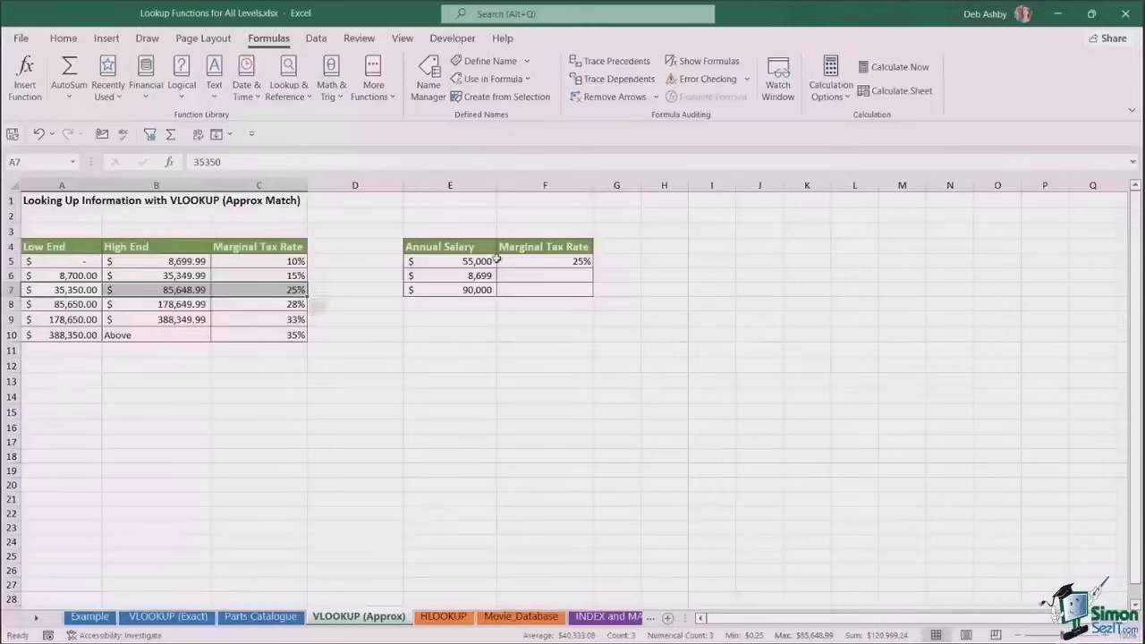
pyautogui.click(539, 260)
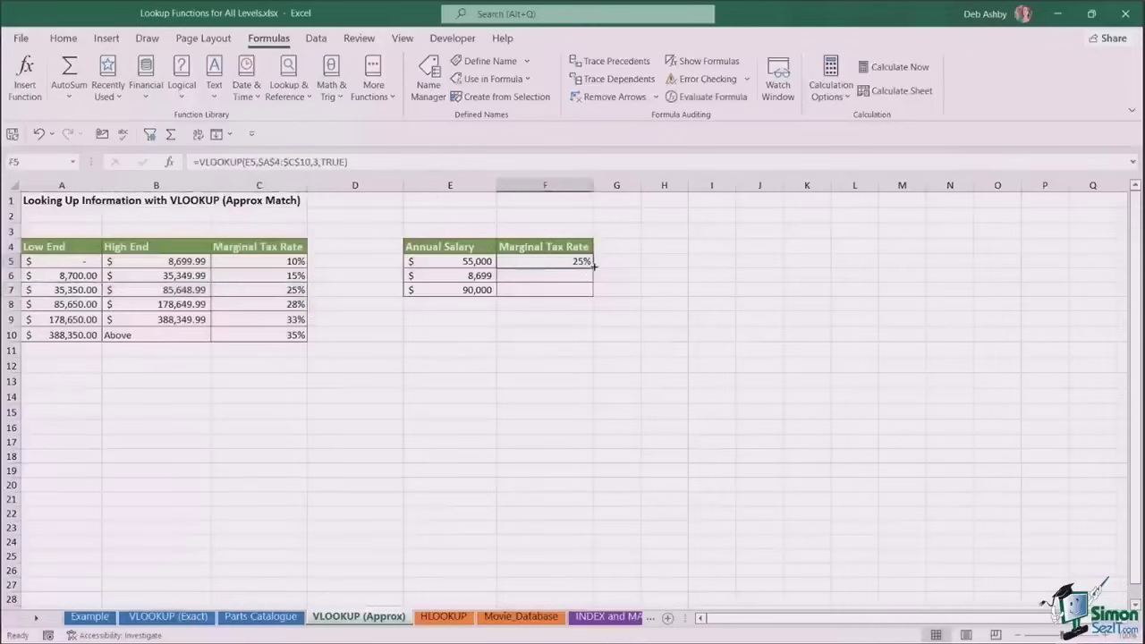
pyautogui.moveTo(593, 266); pyautogui.dragTo(594, 292)
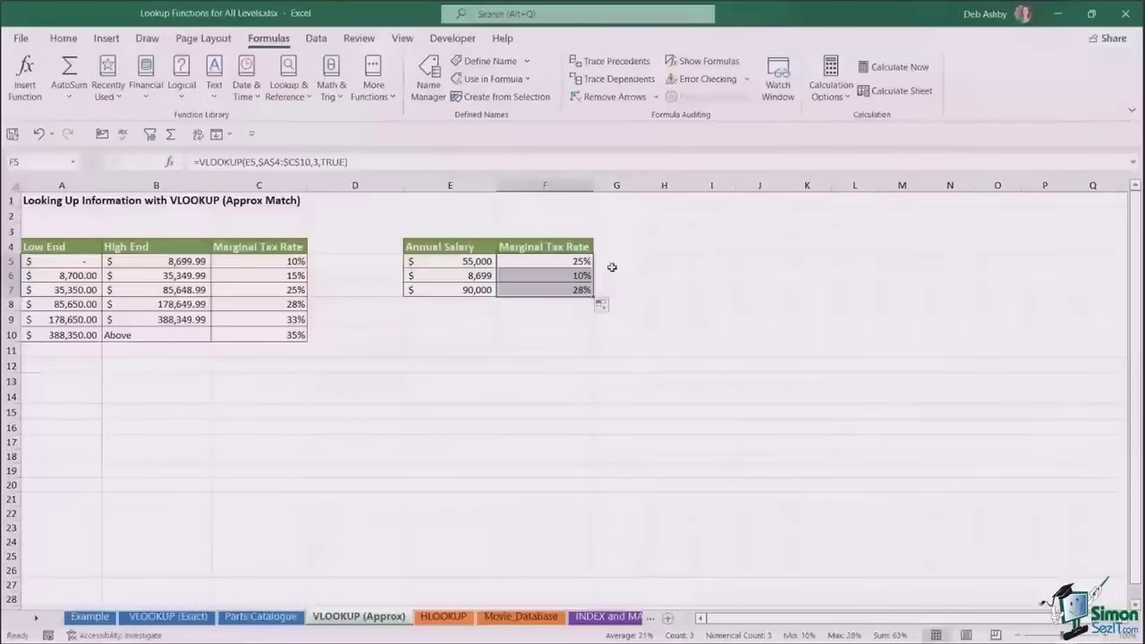
# Check the tax rates in F6 and F7 against the brackets that cover the salaries in E6 and E7
pyautogui.click(553, 274)
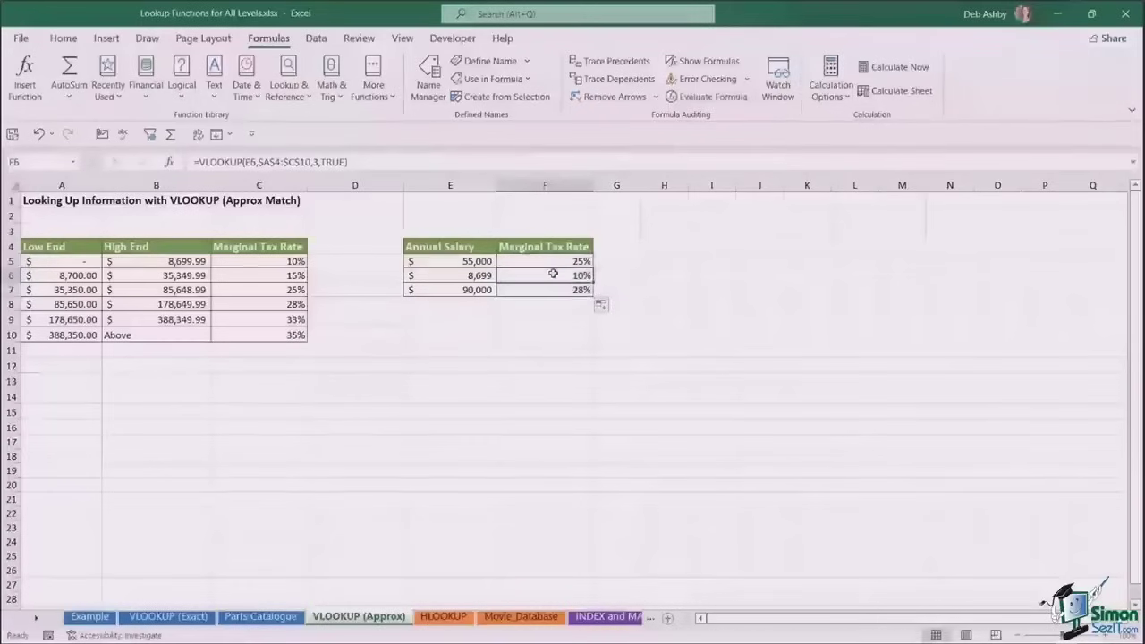
pyautogui.click(171, 262)
pyautogui.click(464, 290)
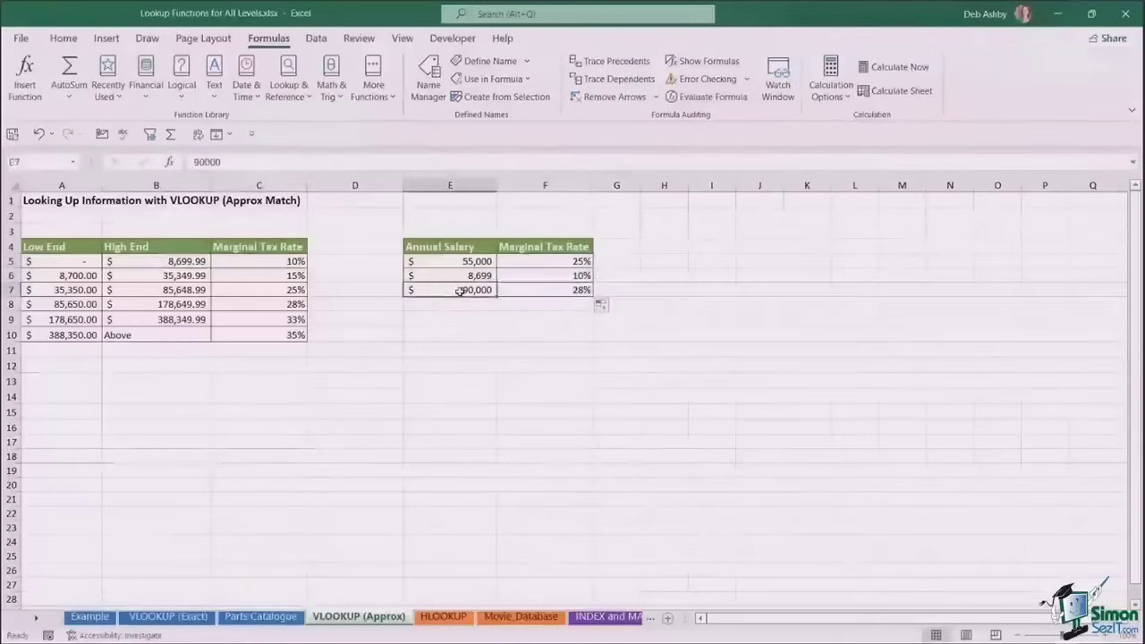
pyautogui.moveTo(83, 304); pyautogui.dragTo(263, 302)
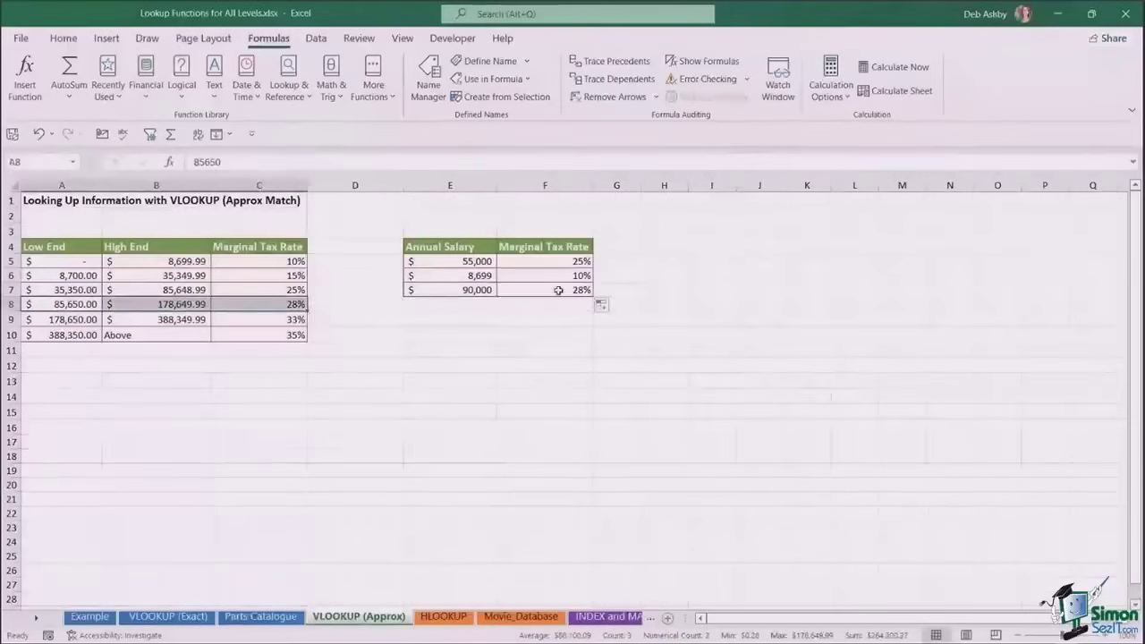
pyautogui.click(588, 291)
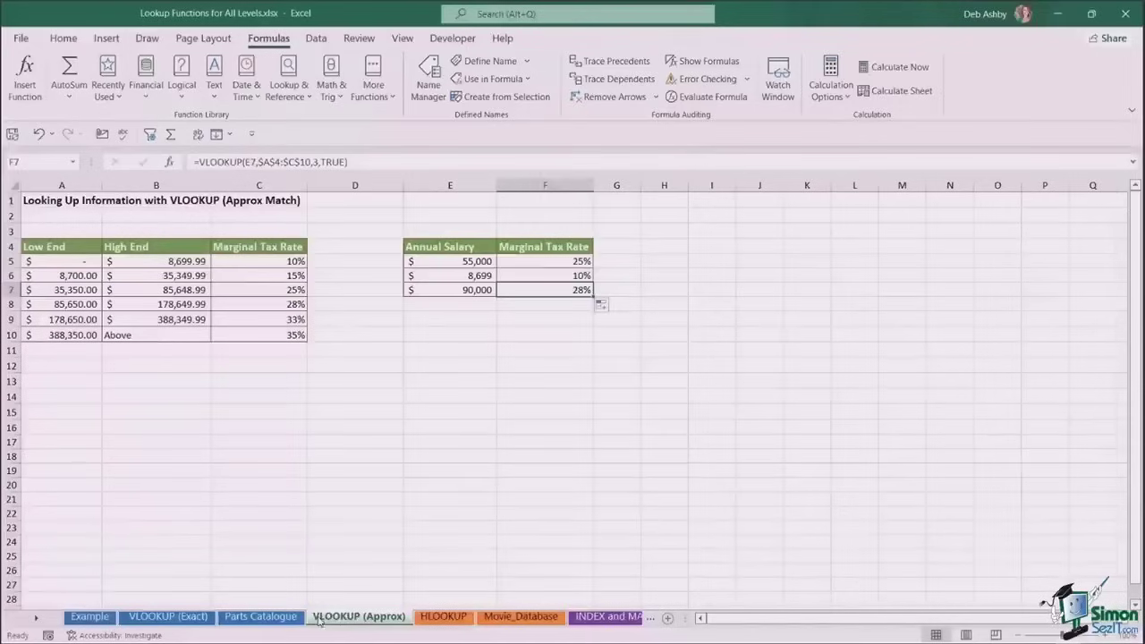
# Review the vertical layout of the Parts Catalogue worksheet, and examine the Film, Year, Rated and Genre cells on the HLOOKUP worksheet
pyautogui.click(259, 618)
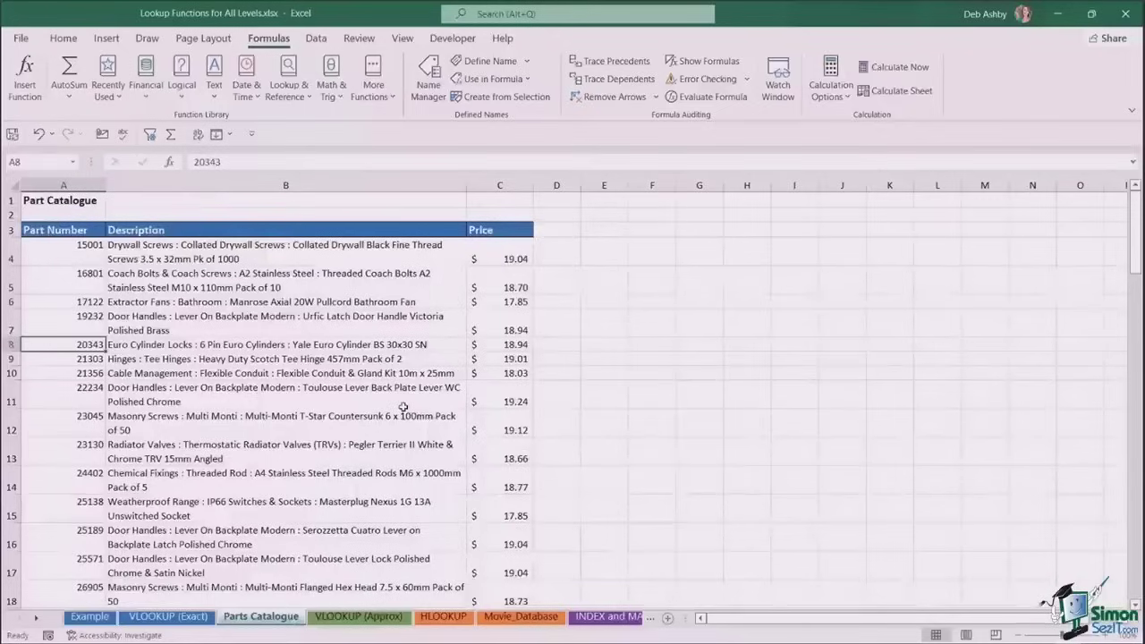
pyautogui.click(445, 619)
pyautogui.click(397, 379)
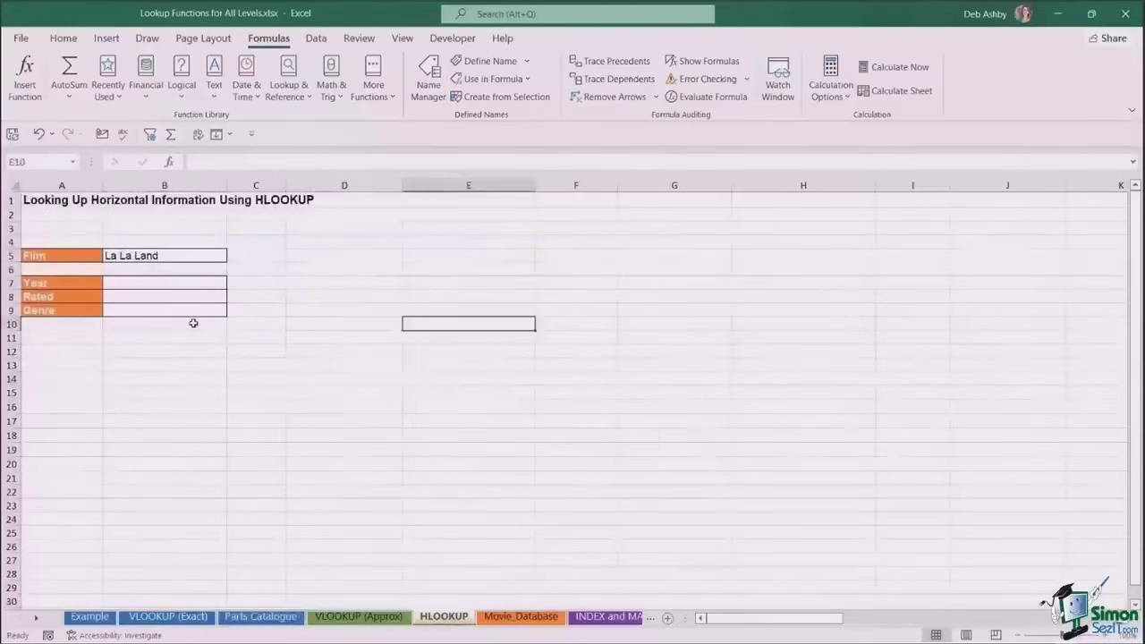
pyautogui.click(458, 269)
pyautogui.click(680, 270)
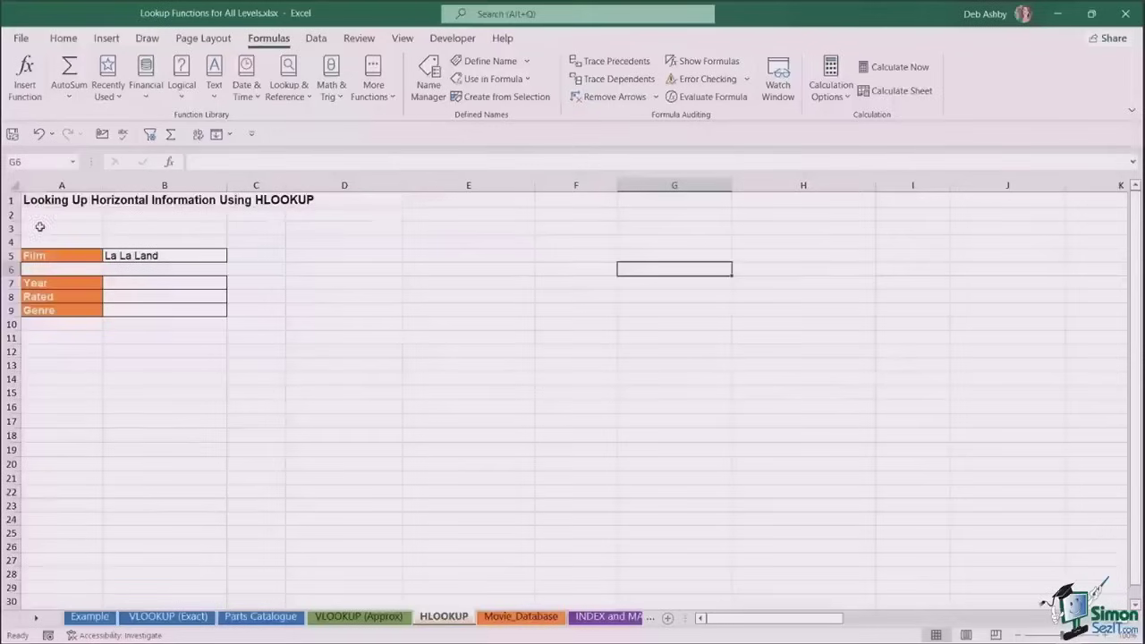
pyautogui.click(42, 257)
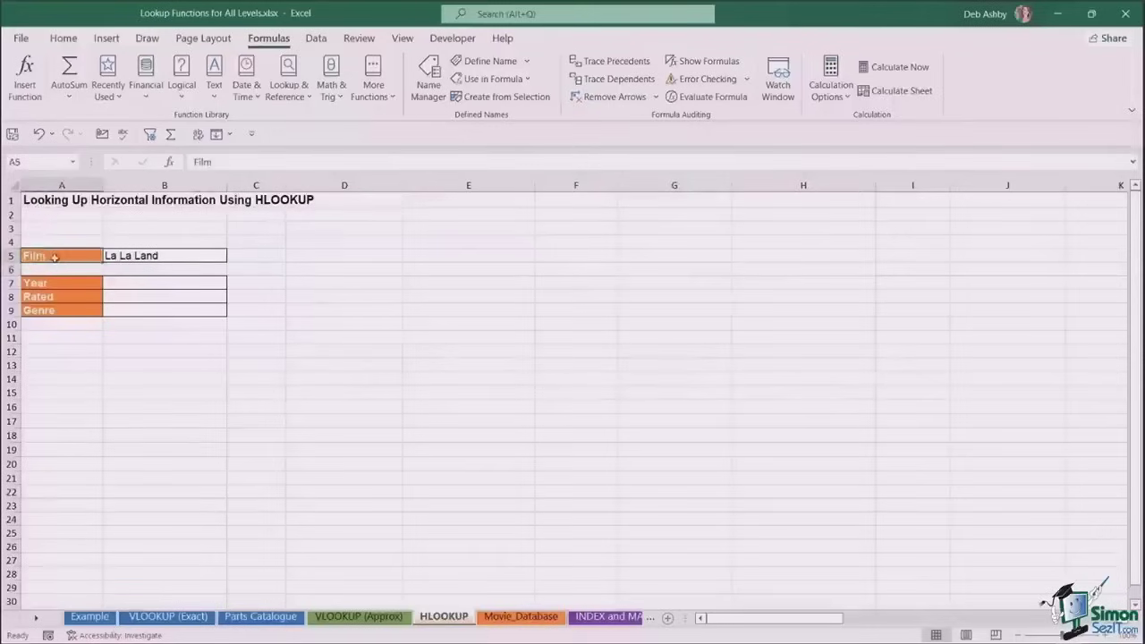
pyautogui.click(147, 255)
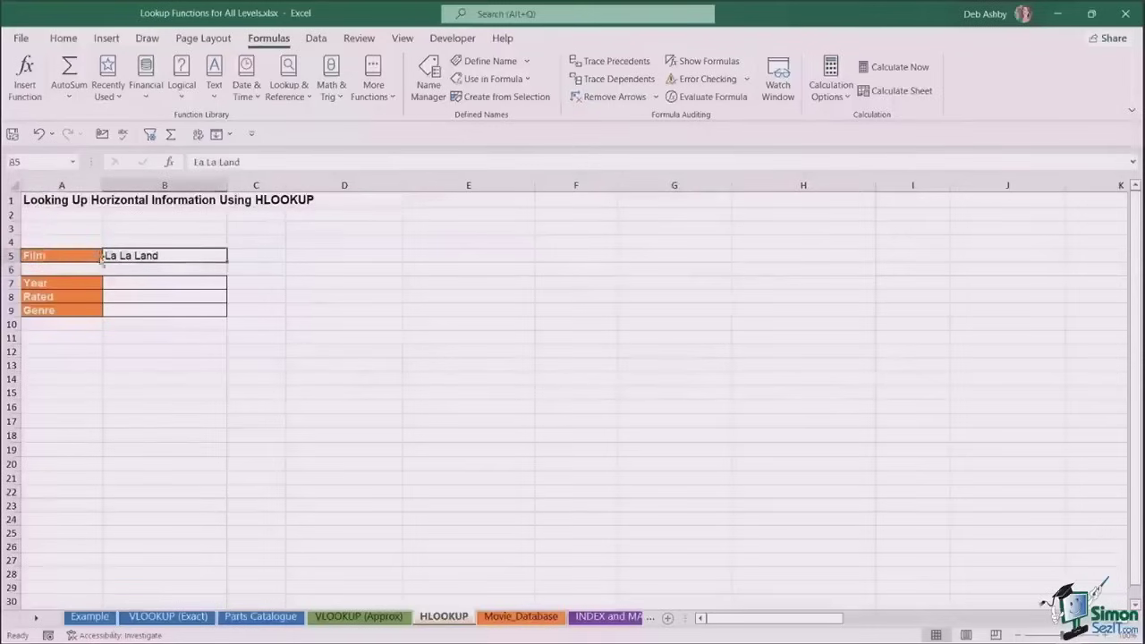
pyautogui.click(140, 283)
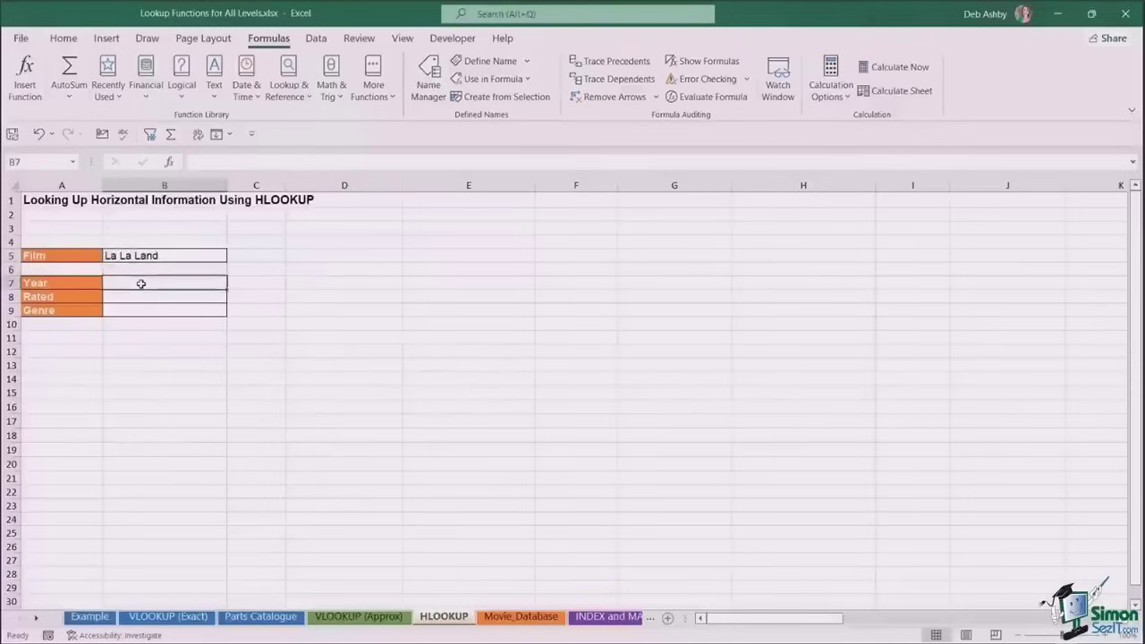
pyautogui.click(134, 296)
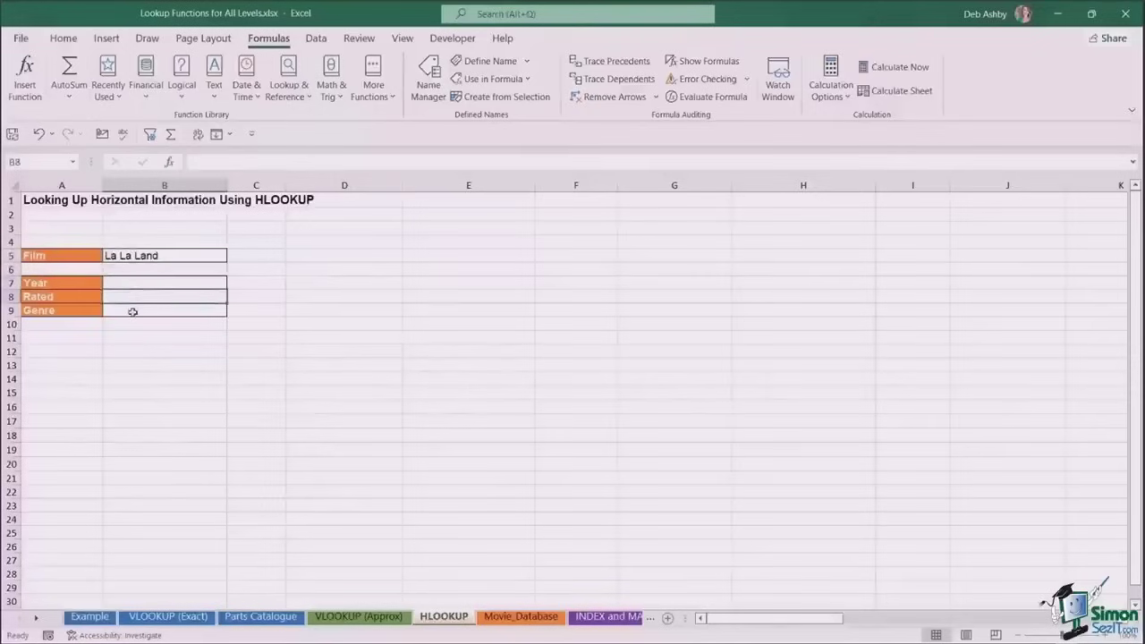
pyautogui.click(132, 311)
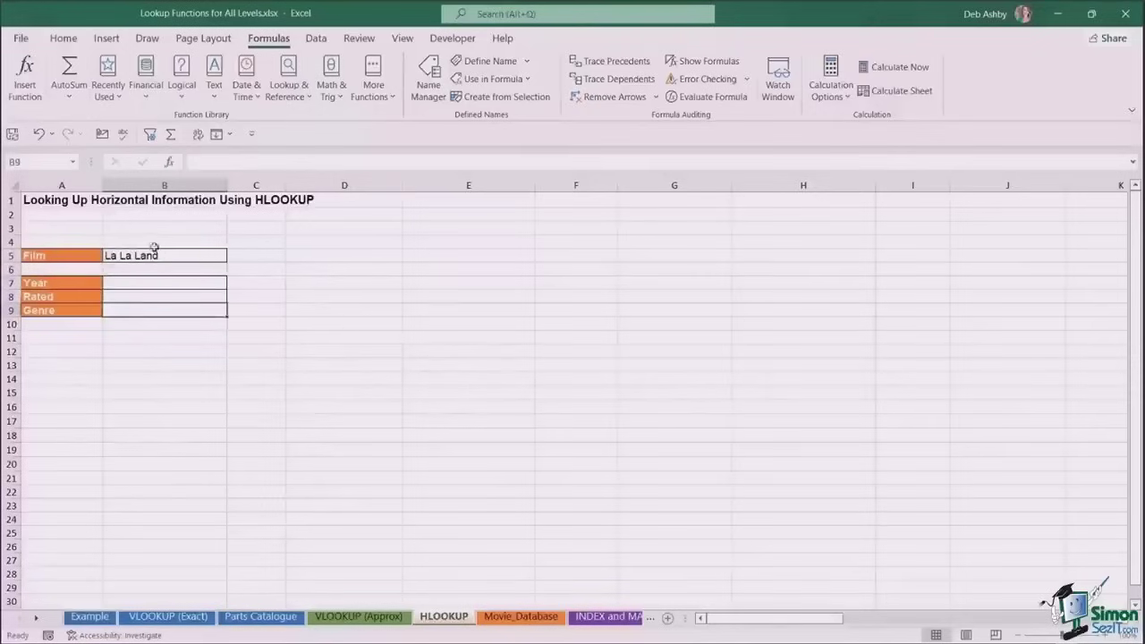
# Open the Movie_Database worksheet and examine how its film table is laid out in columns from Title to Genre
pyautogui.click(518, 617)
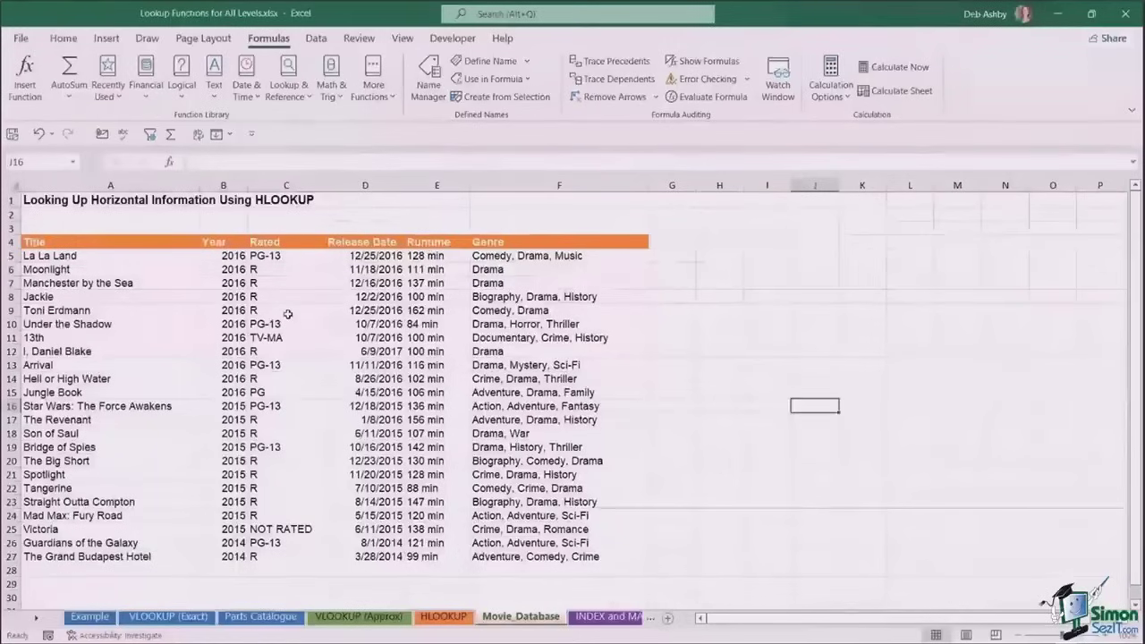
pyautogui.click(383, 313)
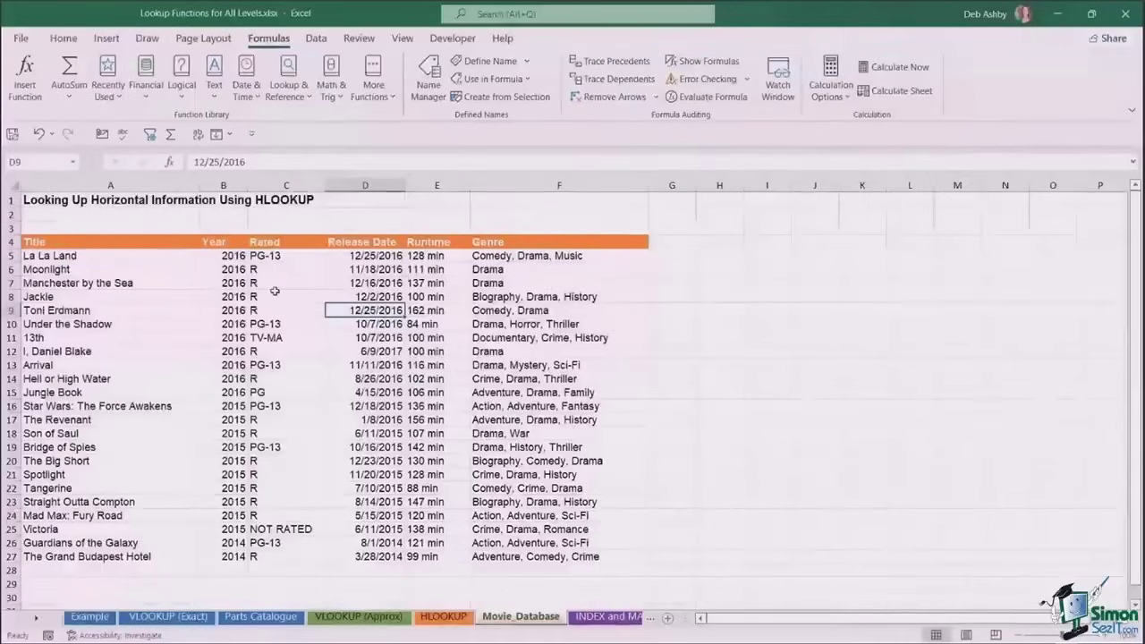
pyautogui.click(319, 284)
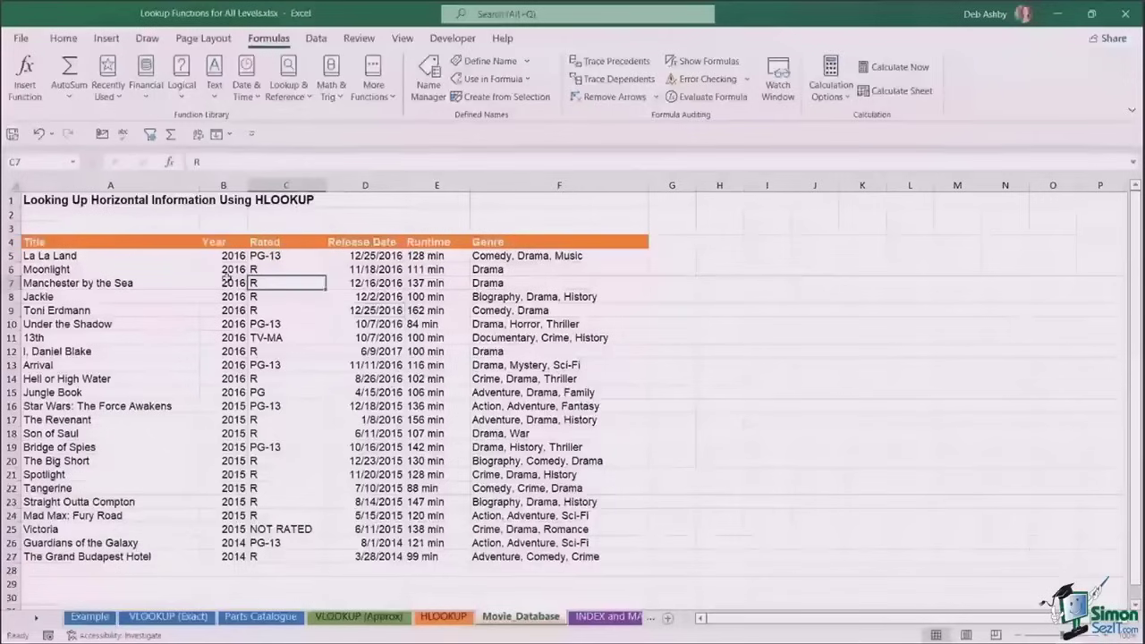
pyautogui.click(183, 283)
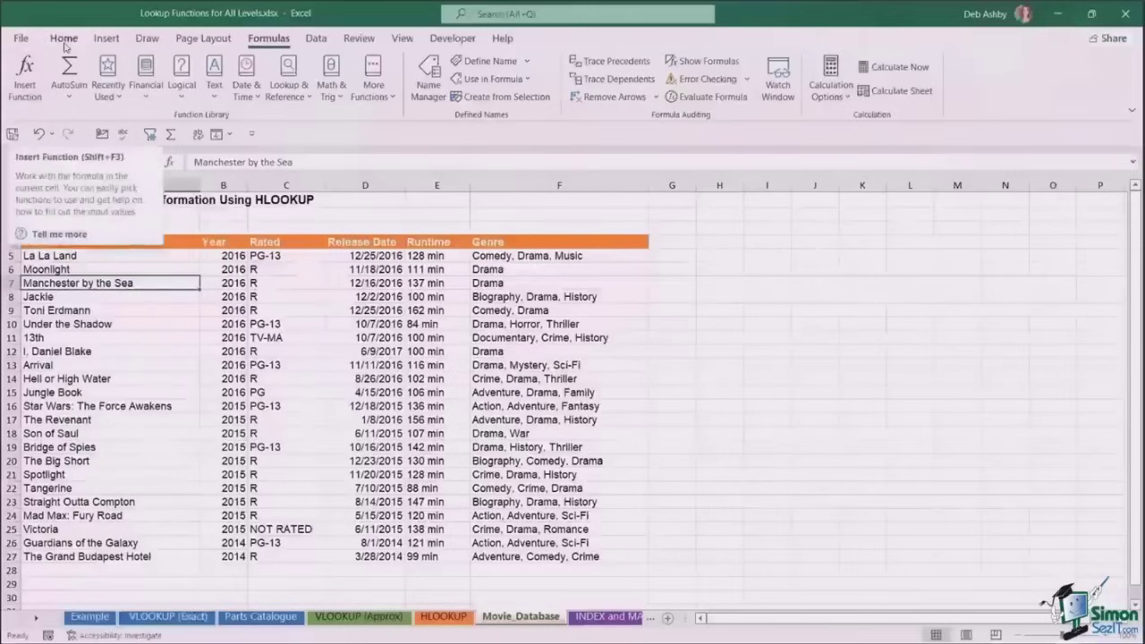
pyautogui.click(376, 285)
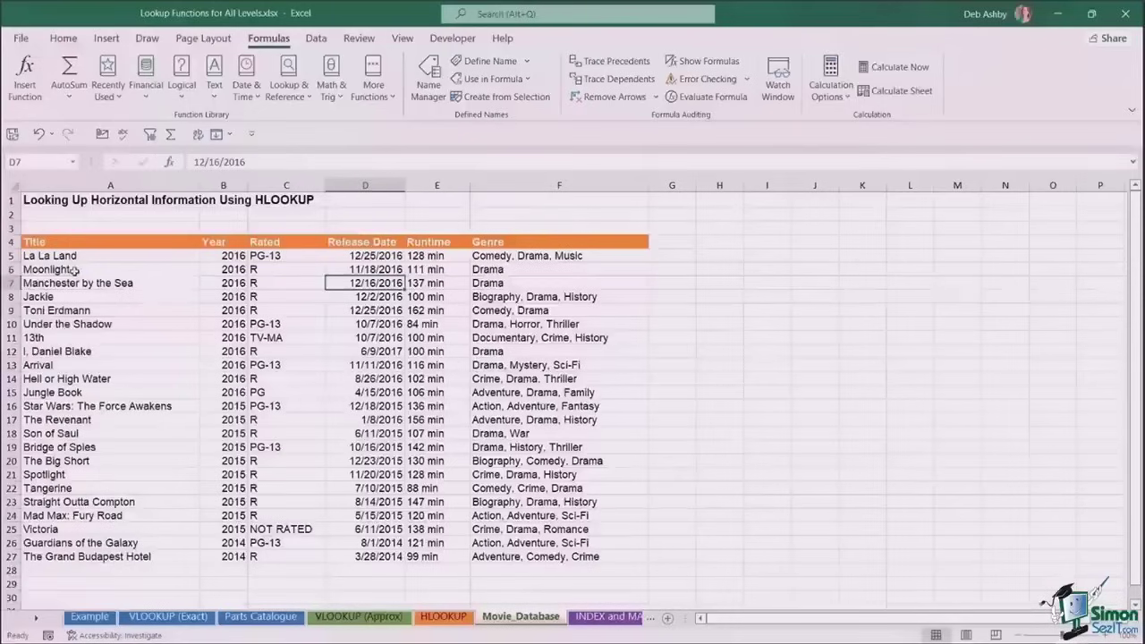
# Copy the film table A4:F27 from the Movie_Database worksheet and paste it transposed at cell A16 of the HLOOKUP worksheet
pyautogui.moveTo(40, 243); pyautogui.dragTo(627, 562)
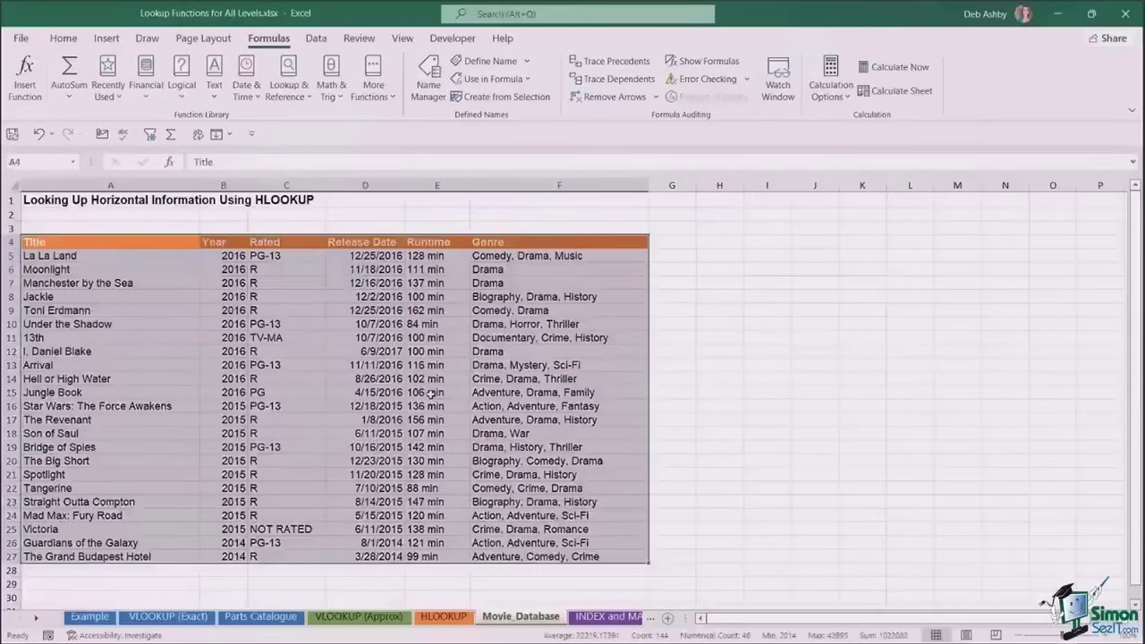
pyautogui.hotkey('ctrl', 'c')
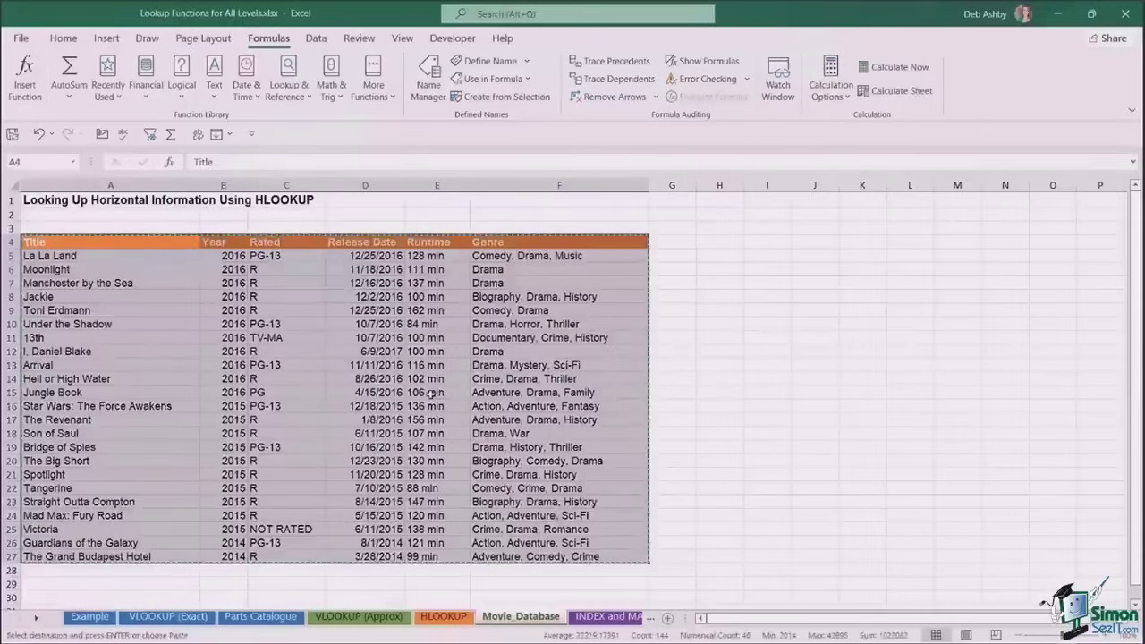
pyautogui.click(455, 619)
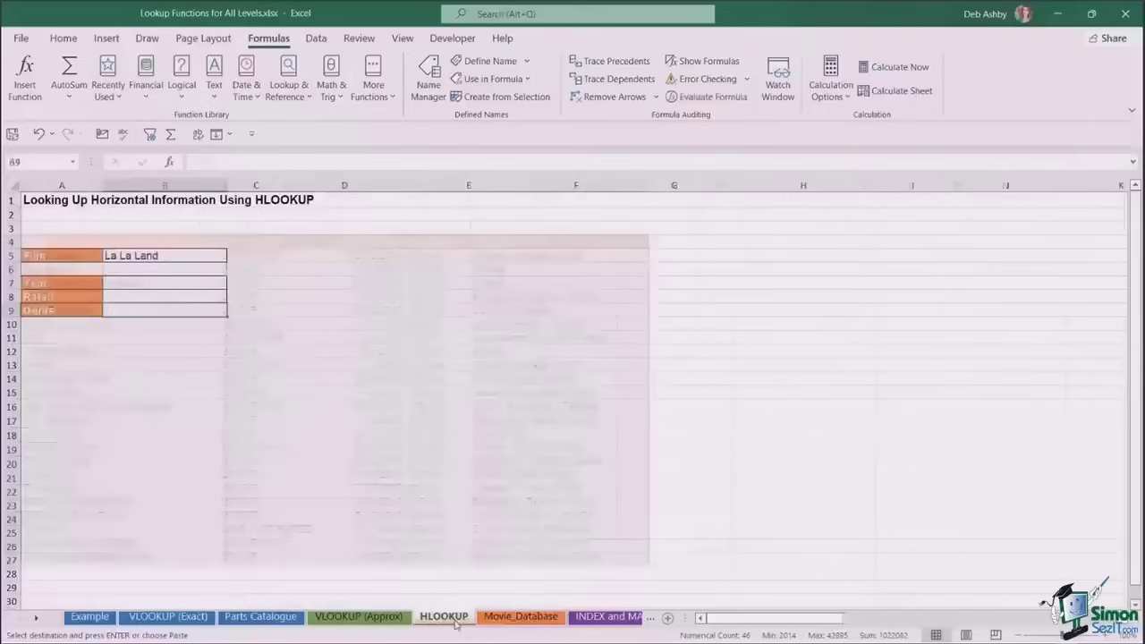
pyautogui.click(53, 407)
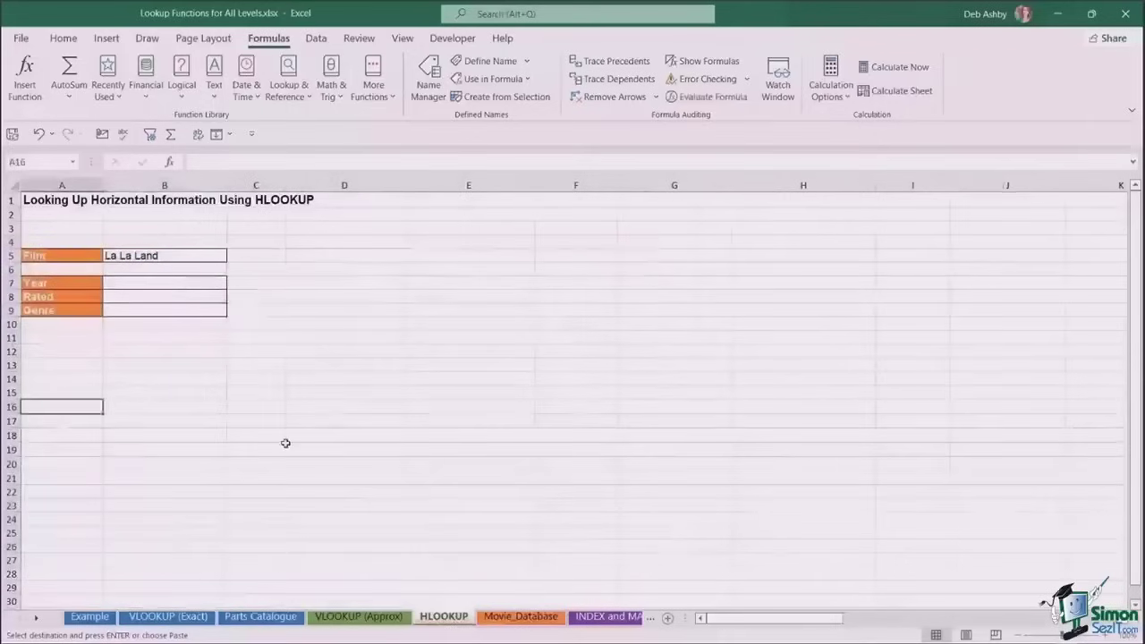
pyautogui.click(64, 37)
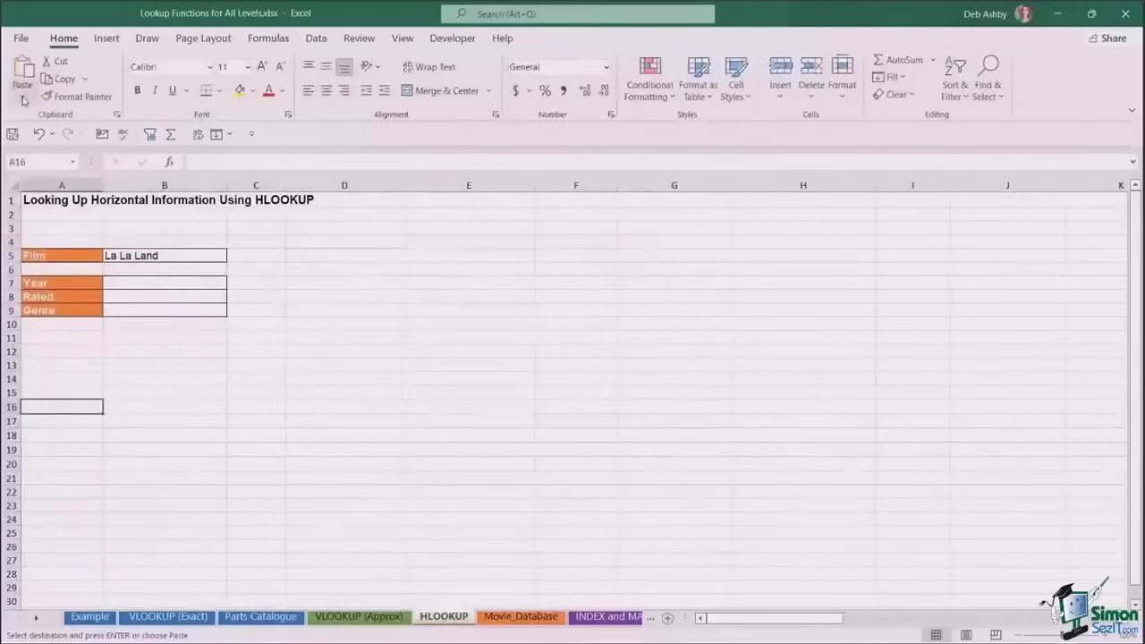
pyautogui.click(24, 98)
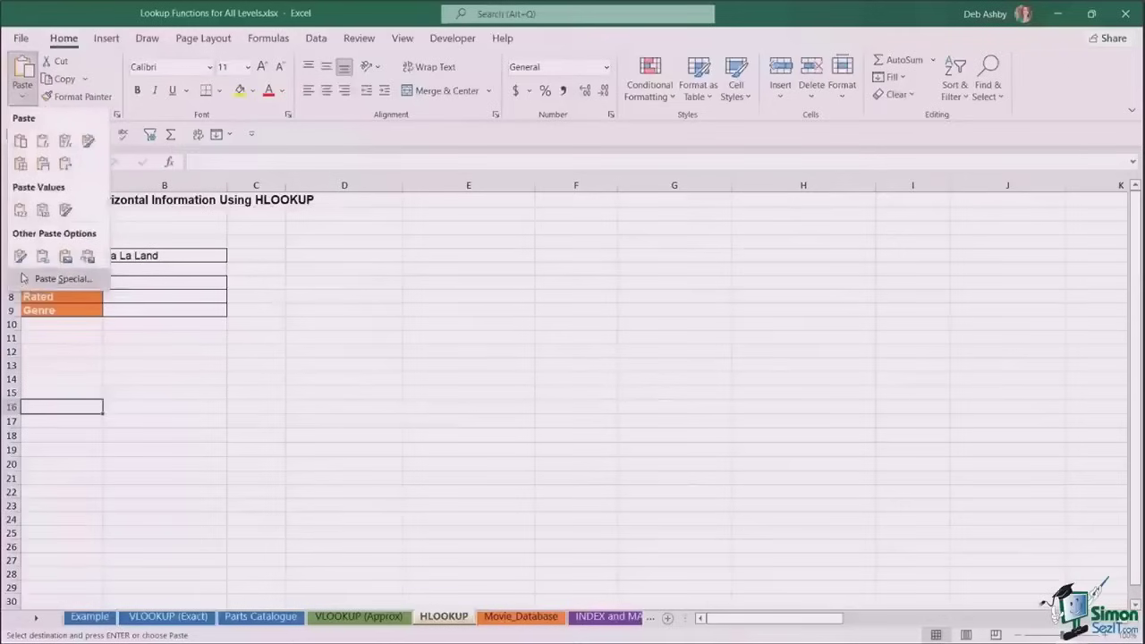
pyautogui.click(54, 278)
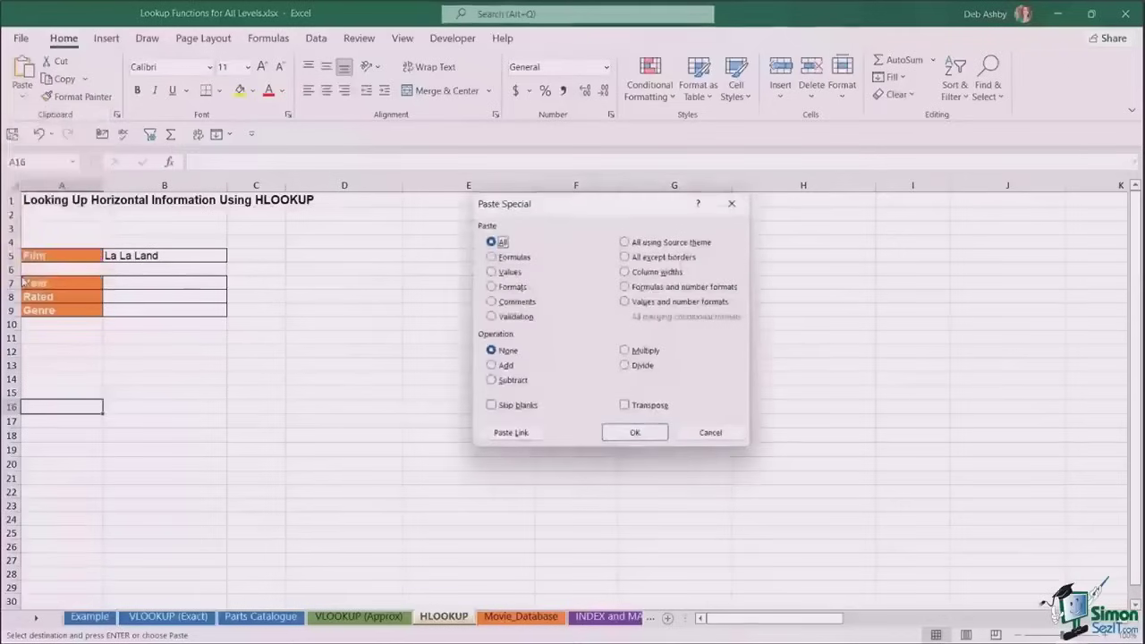
pyautogui.click(625, 407)
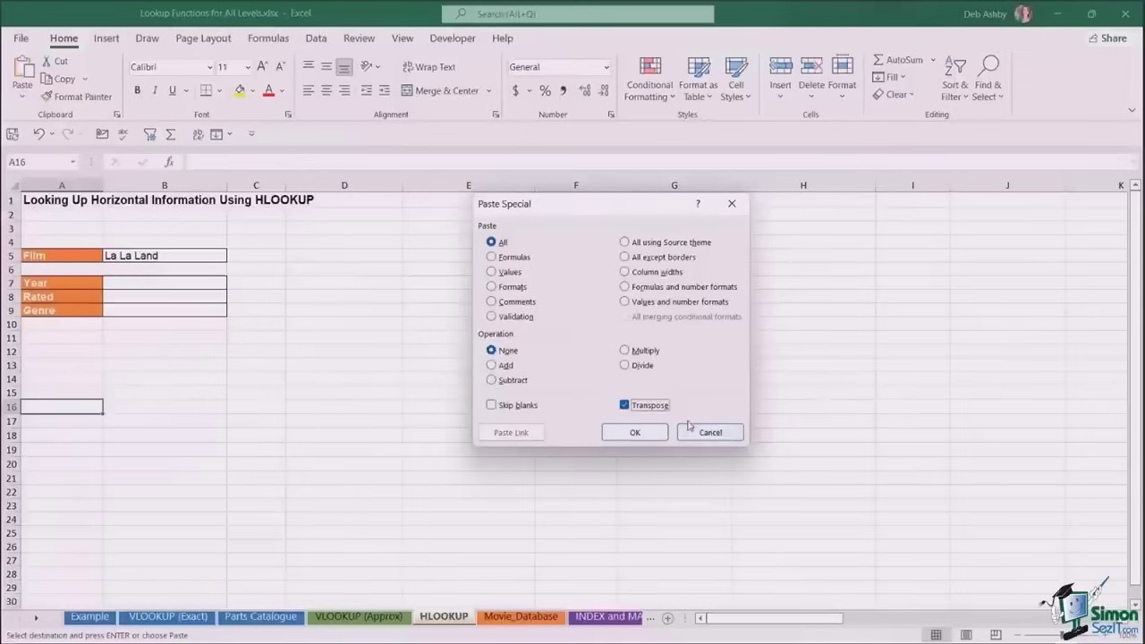
pyautogui.click(636, 432)
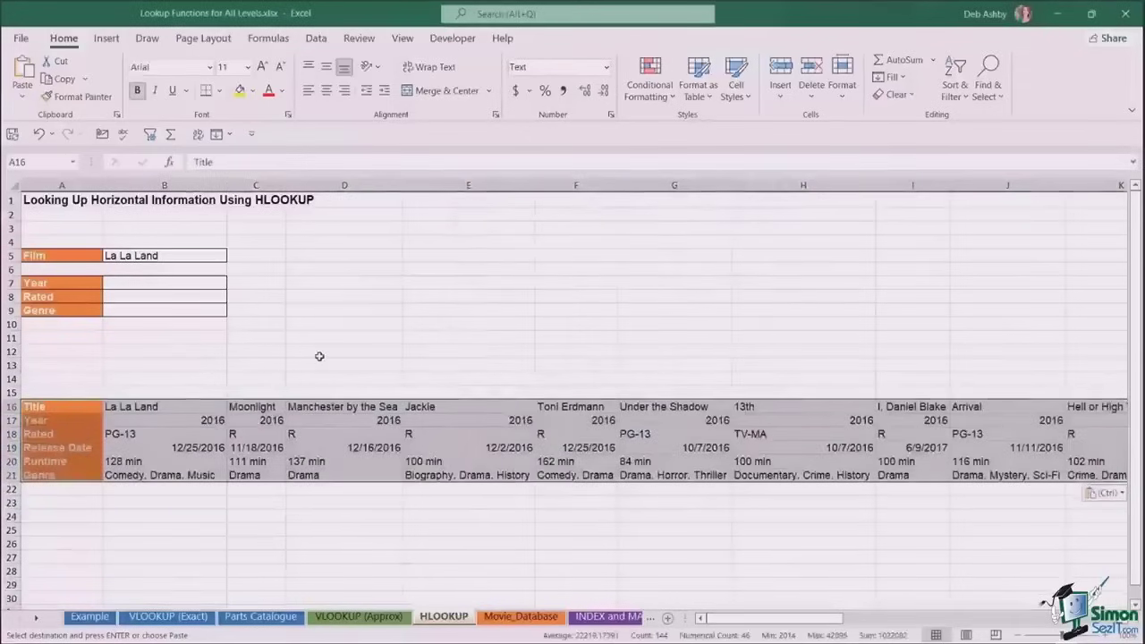
# Examine the transposed table's row headings from Title to Runtime in column A, and select the empty Year result cell B7
pyautogui.click(83, 404)
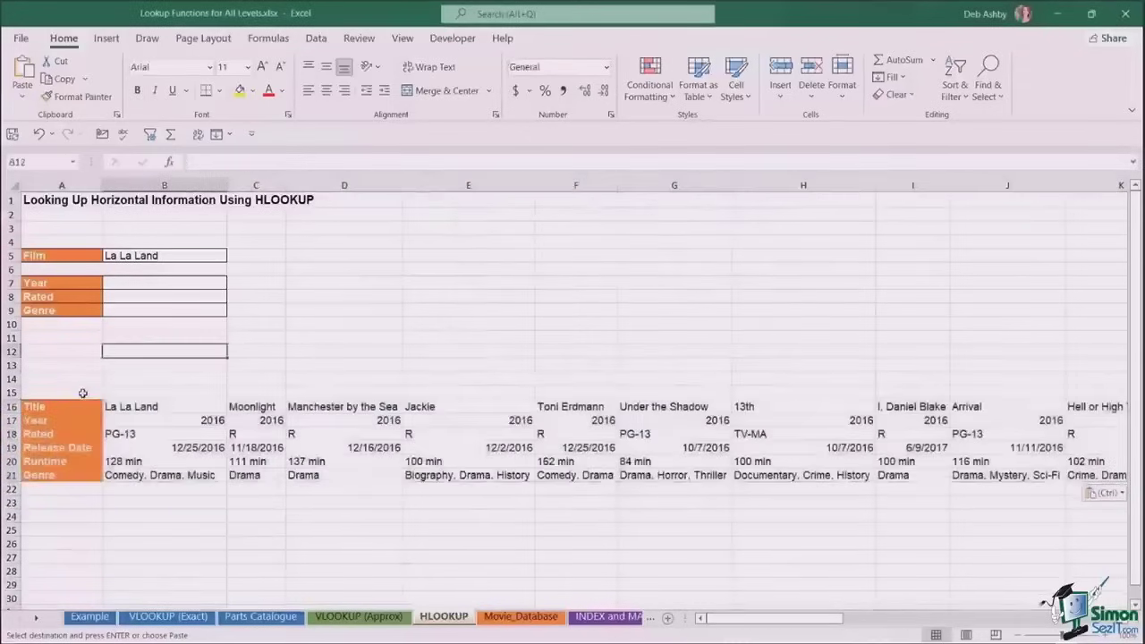
pyautogui.click(42, 419)
pyautogui.click(41, 433)
pyautogui.click(45, 446)
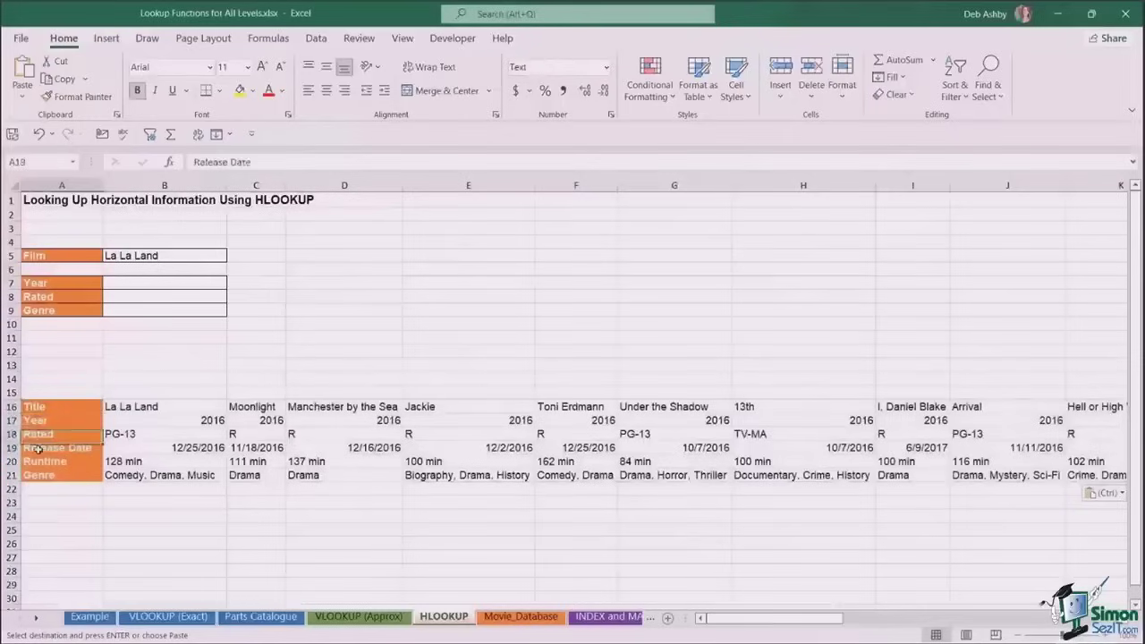
pyautogui.click(51, 460)
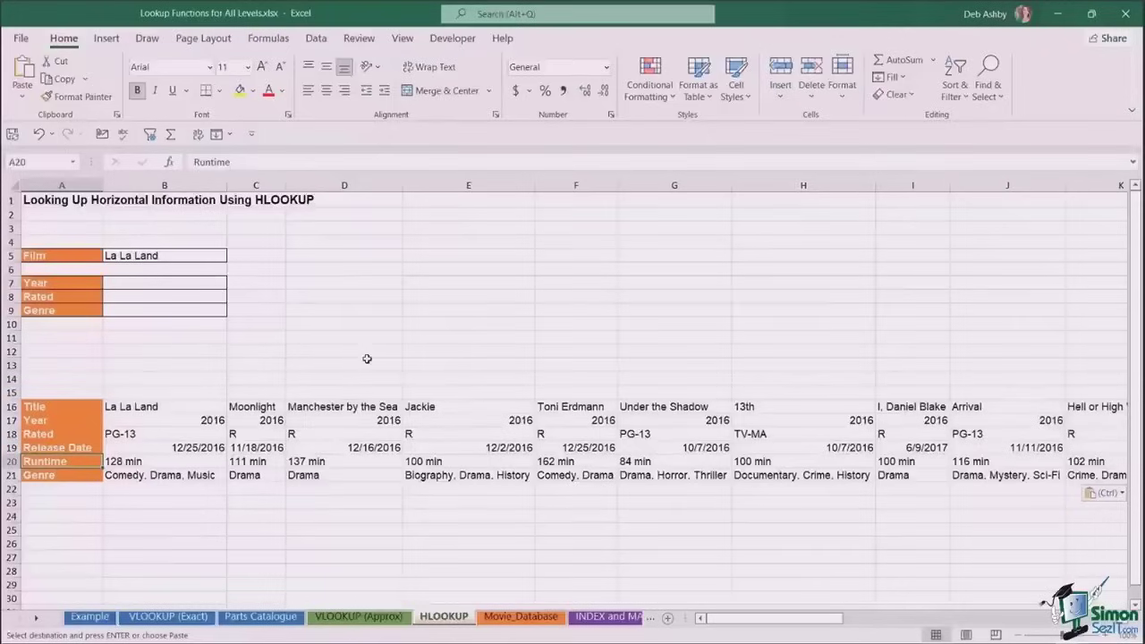
pyautogui.click(559, 283)
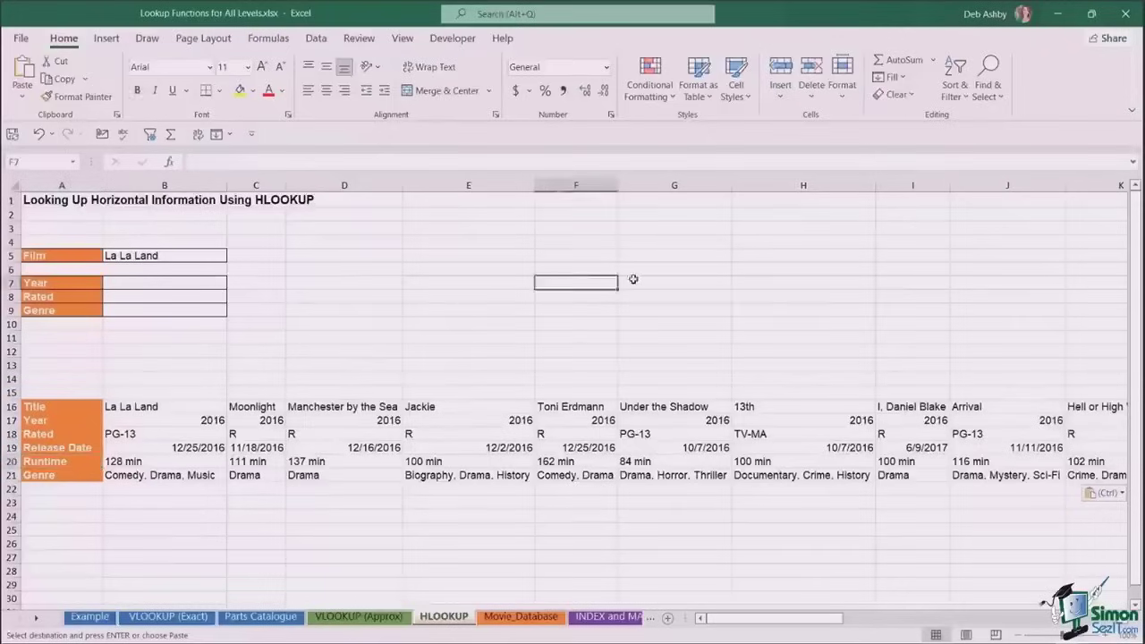
pyautogui.click(193, 280)
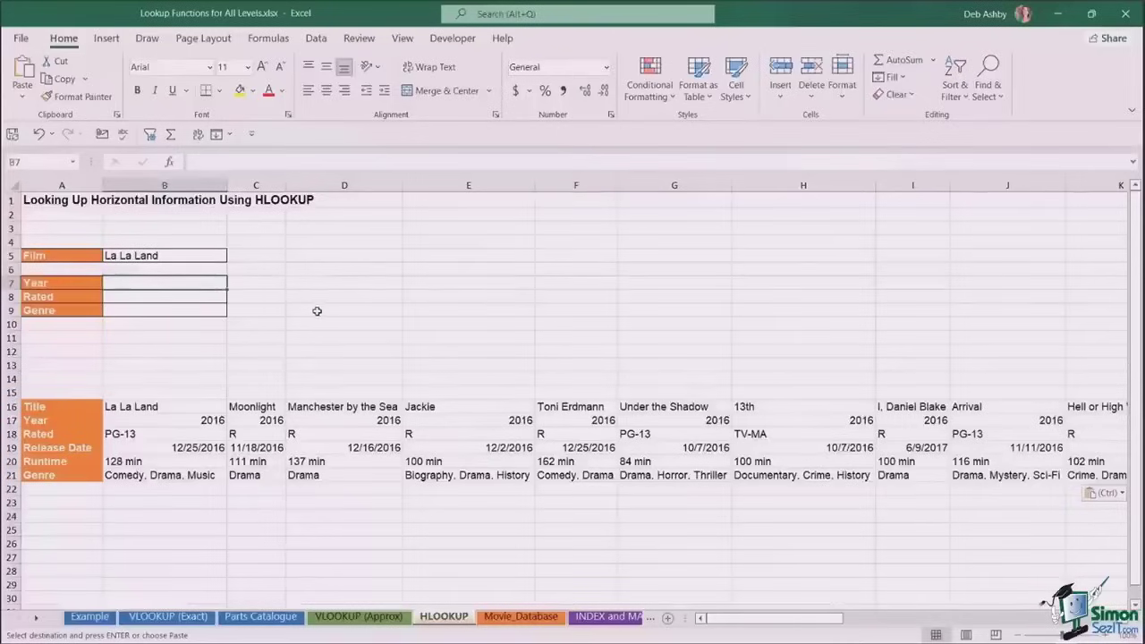
# Enter =HLOOKUP(B5,A16:X21,2,FALSE) in the Year cell B7 to return the selected film's year by exact match
pyautogui.write('=')
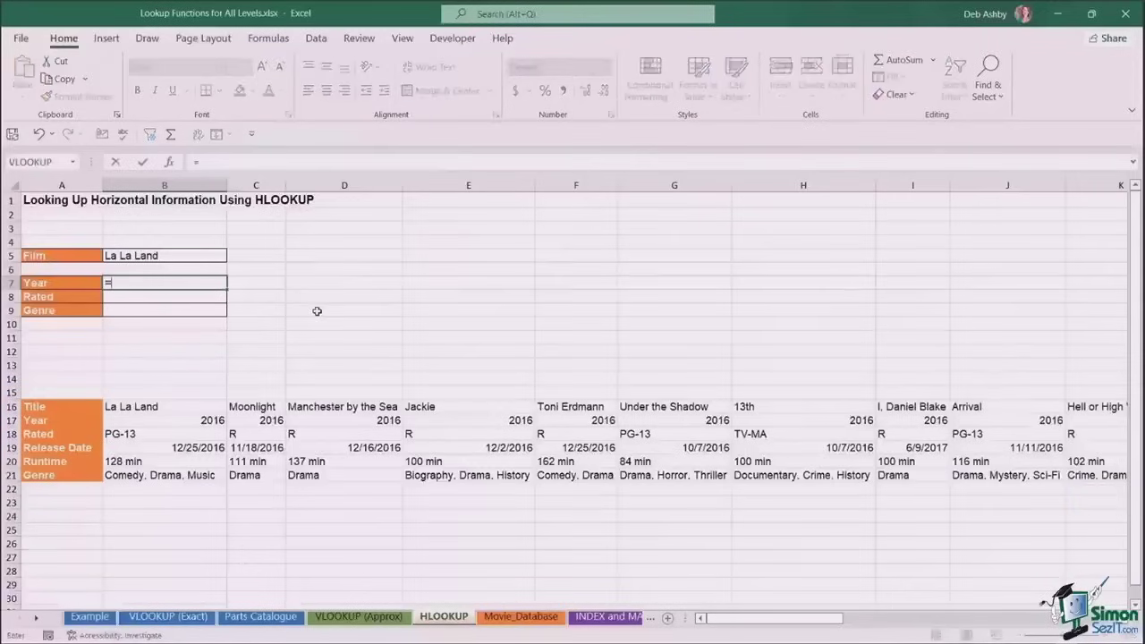
pyautogui.write('HLO')
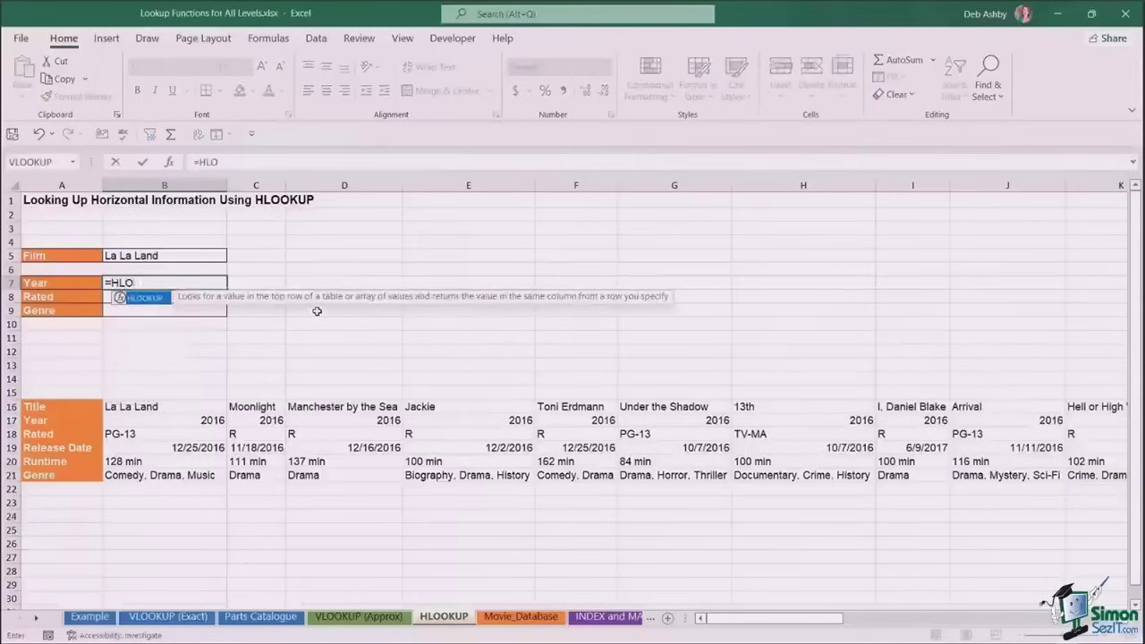
pyautogui.press('Tab')
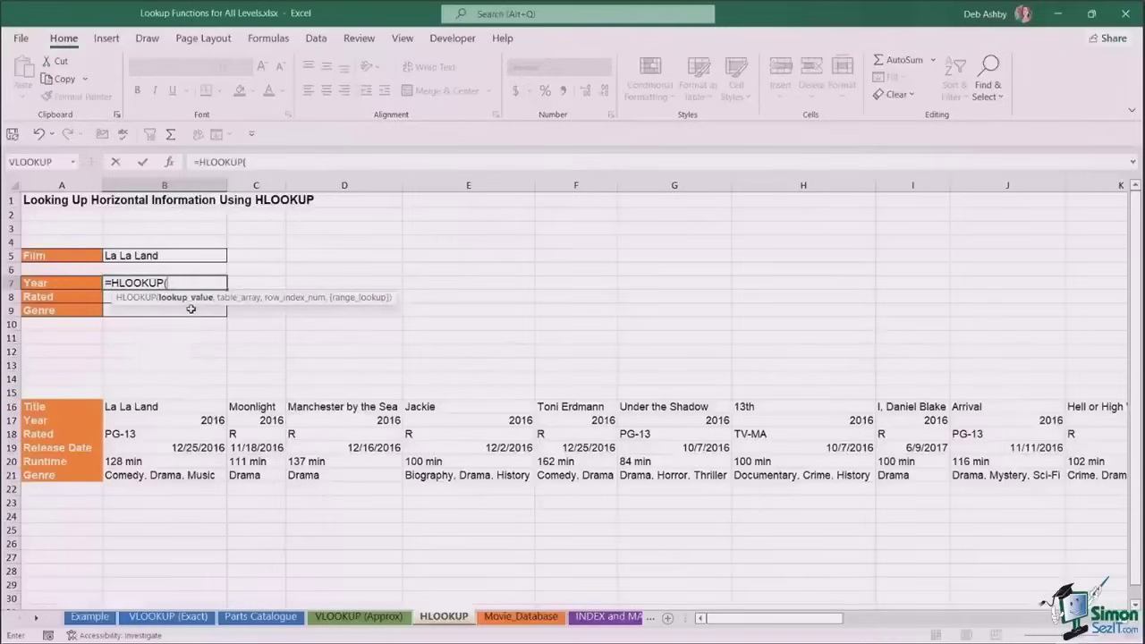
pyautogui.click(141, 257)
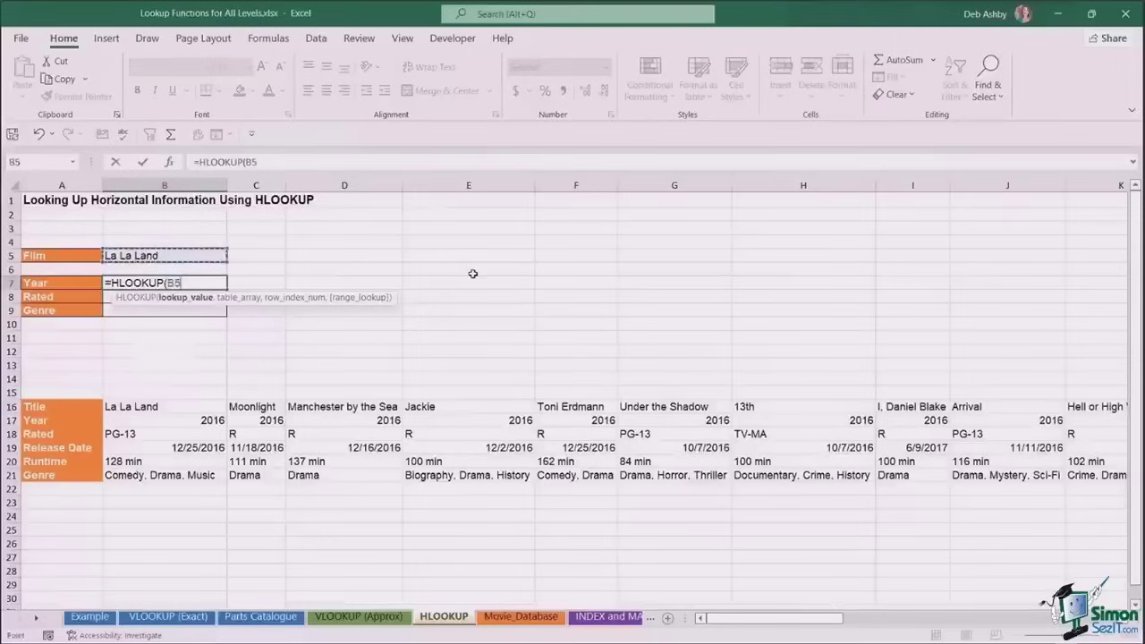
pyautogui.write(',')
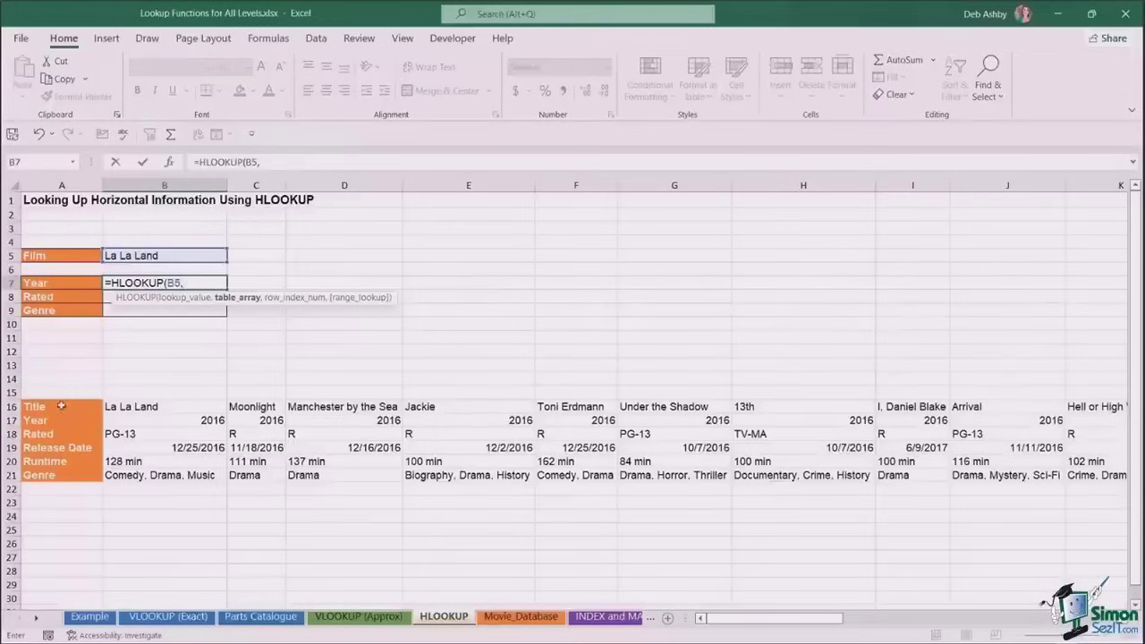
pyautogui.moveTo(52, 406); pyautogui.dragTo(991, 473)
pyautogui.moveTo(977, 618); pyautogui.dragTo(636, 575)
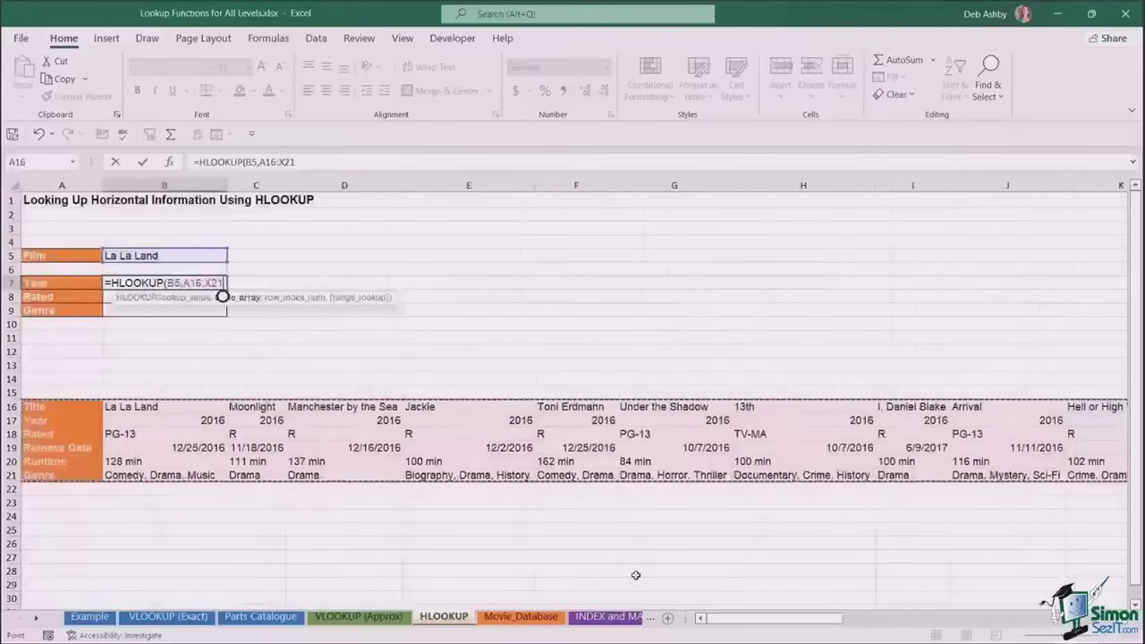
pyautogui.write(',')
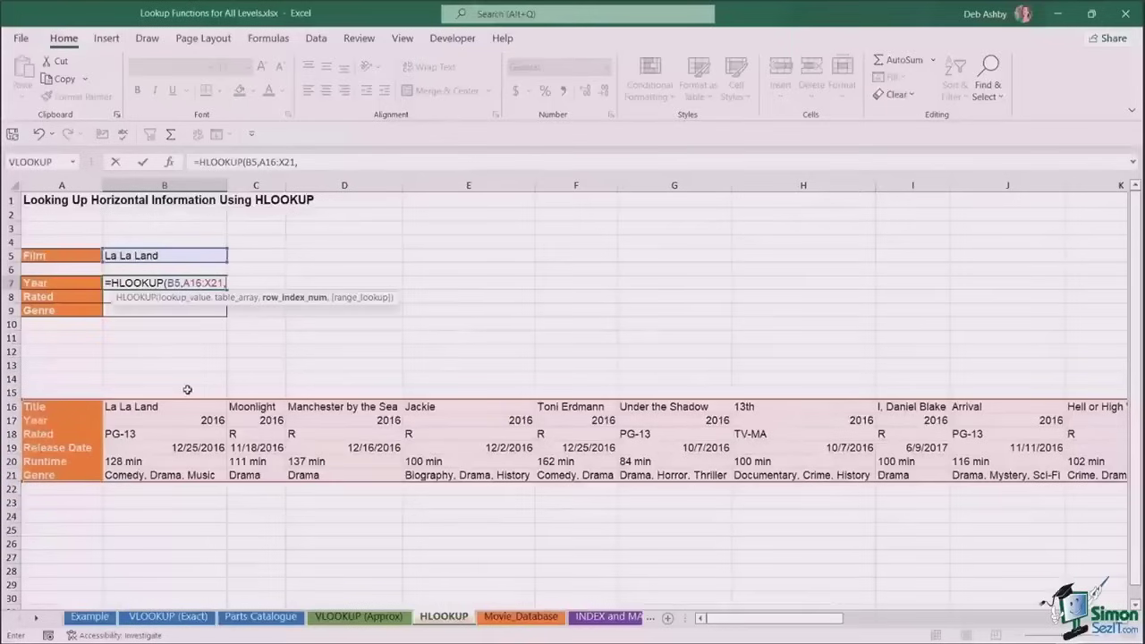
pyautogui.write('2,')
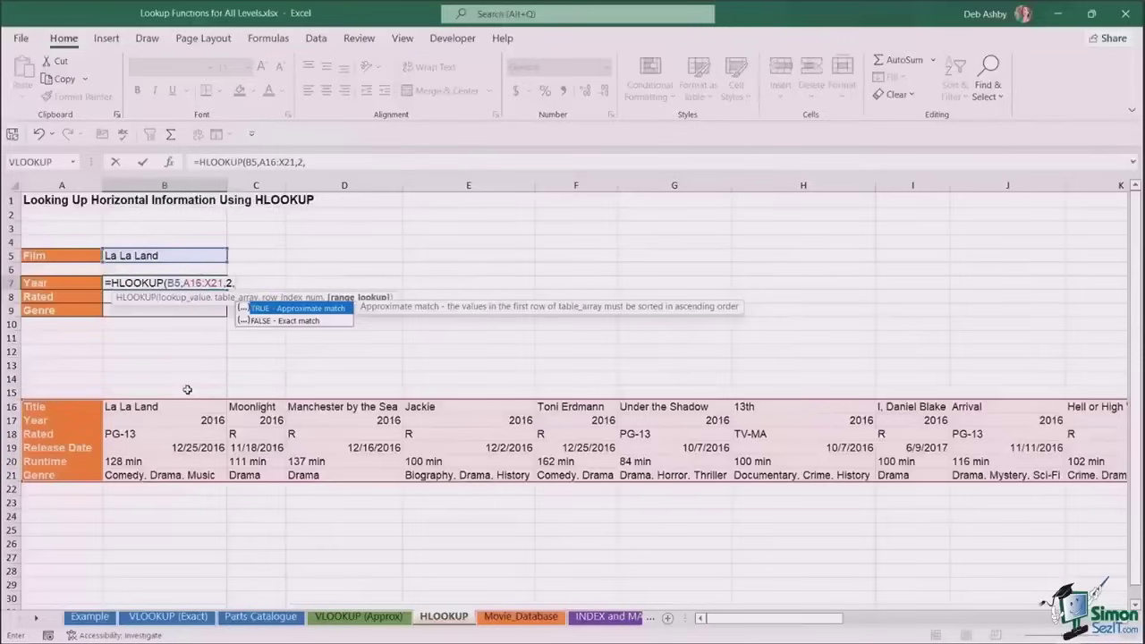
pyautogui.write('FALSE)')
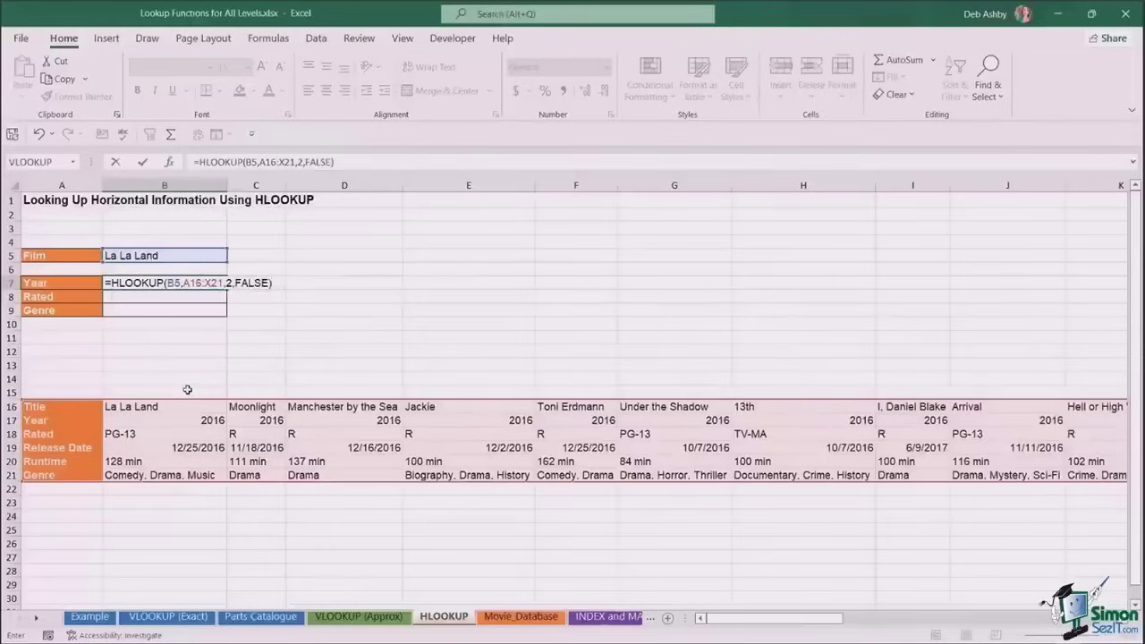
pyautogui.press('Return')
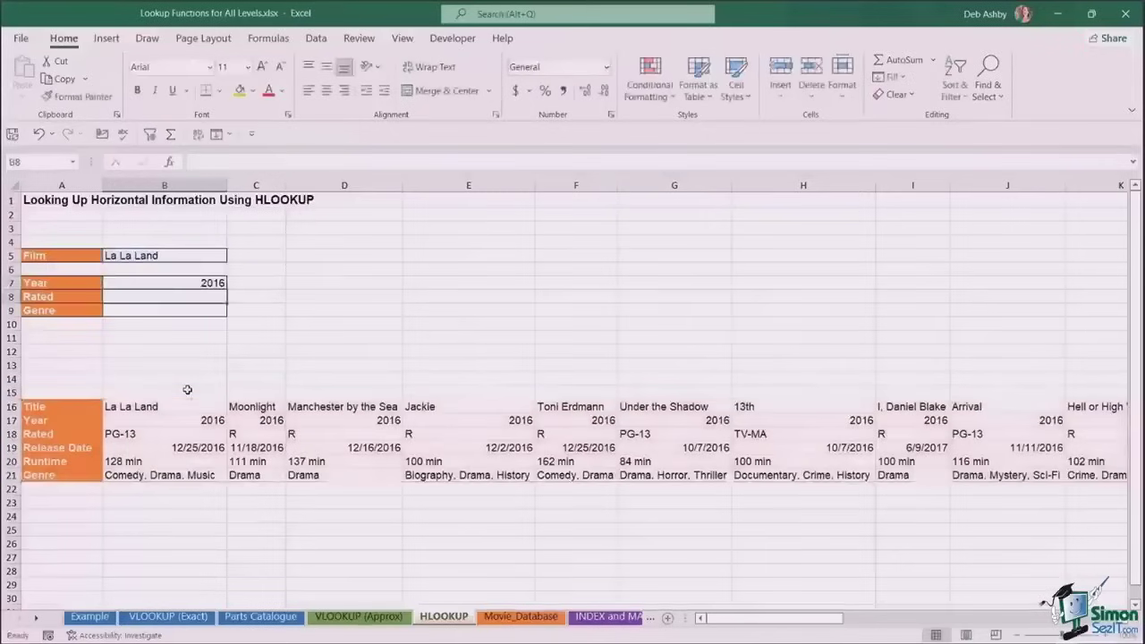
pyautogui.click(207, 281)
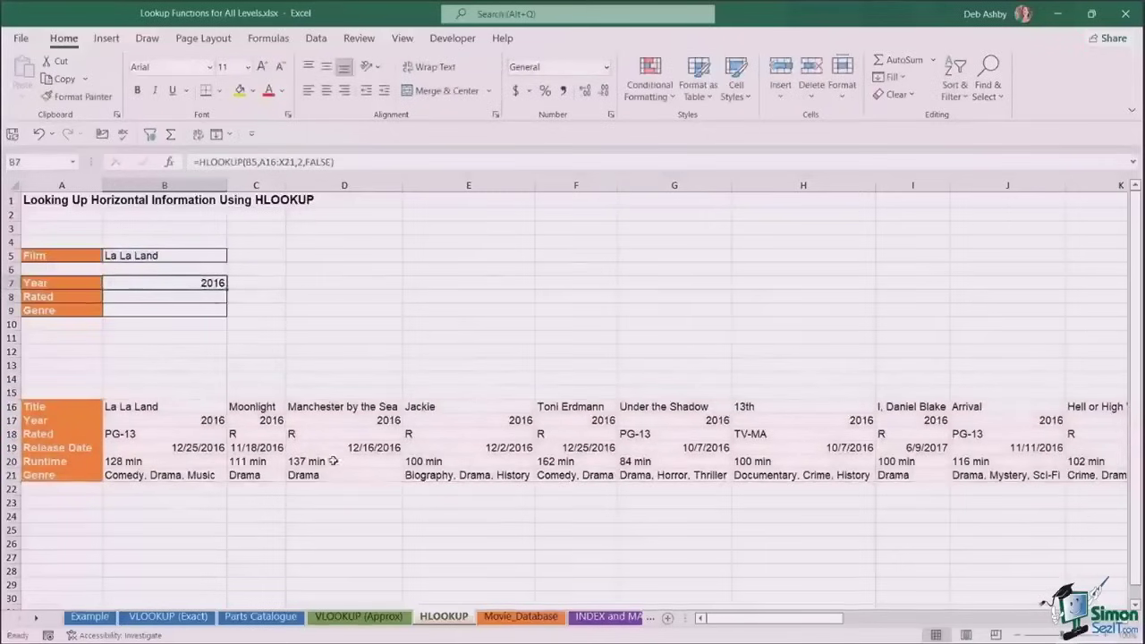
# Name the entire film data table, headings included, as the range Movies
pyautogui.click(363, 445)
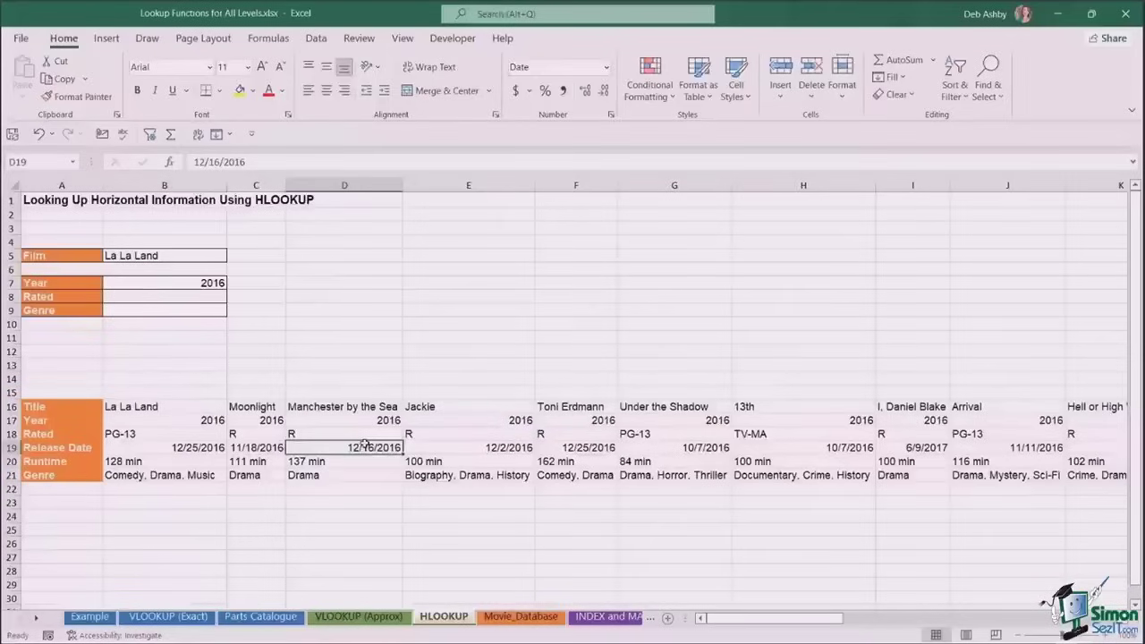
pyautogui.hotkey('ctrl', 'a')
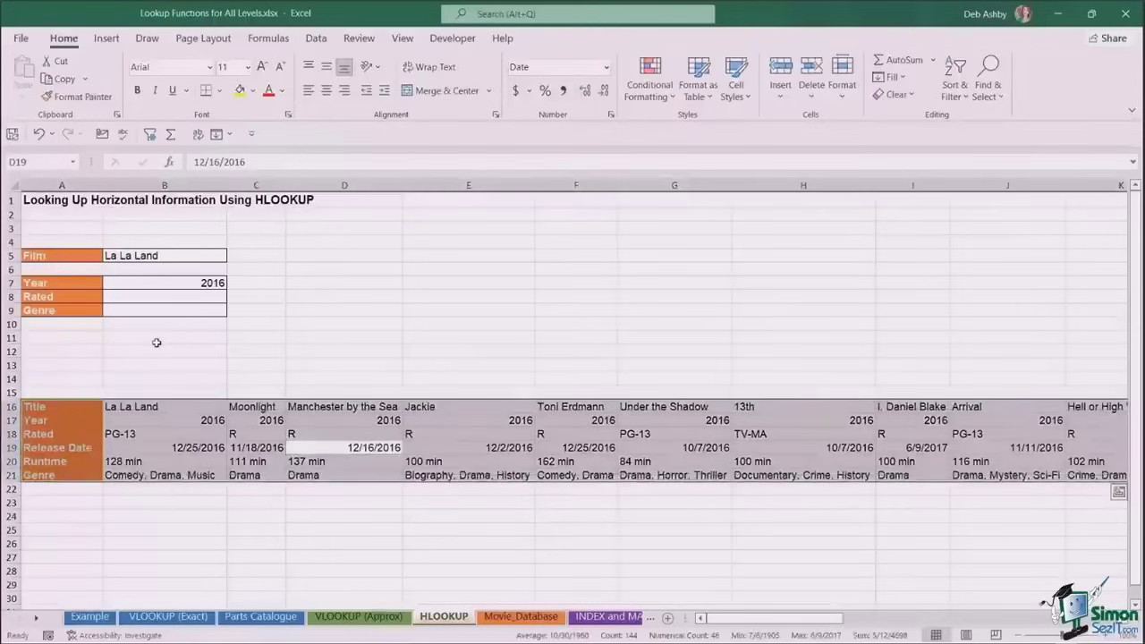
pyautogui.click(32, 162)
pyautogui.write('Movies')
pyautogui.press('Return')
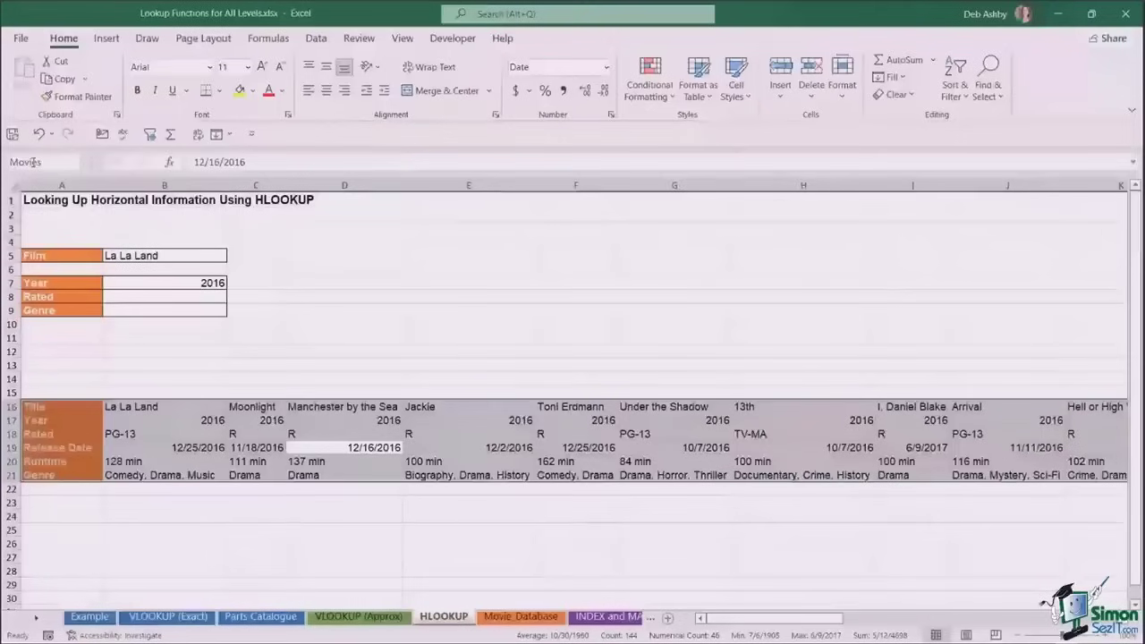
# Start an HLOOKUP formula in the Rated cell B8 with the film title in B5 as the lookup value
pyautogui.click(208, 300)
pyautogui.write('=H')
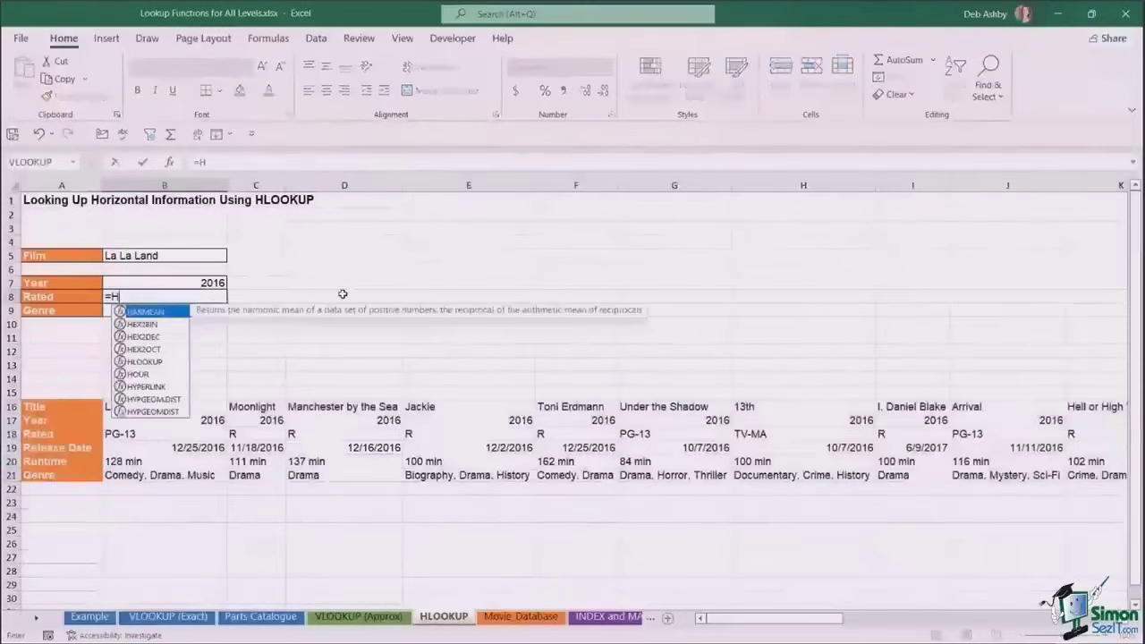
pyautogui.write('LOOK')
pyautogui.press('Tab')
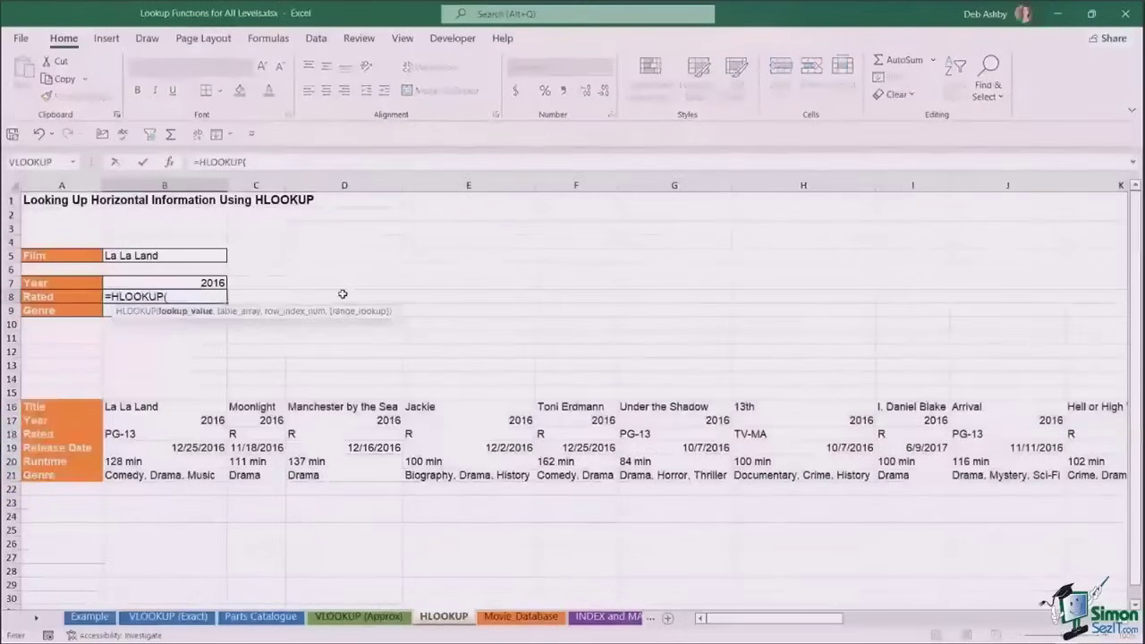
pyautogui.press('Up')
pyautogui.press('Up')
pyautogui.press('Up')
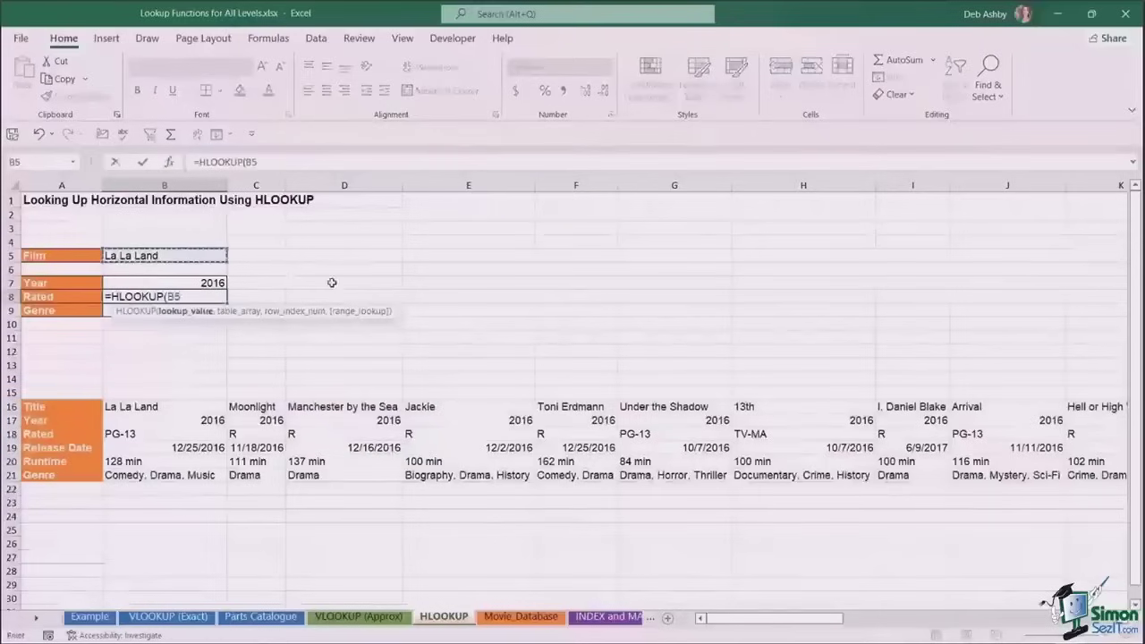
pyautogui.write(',')
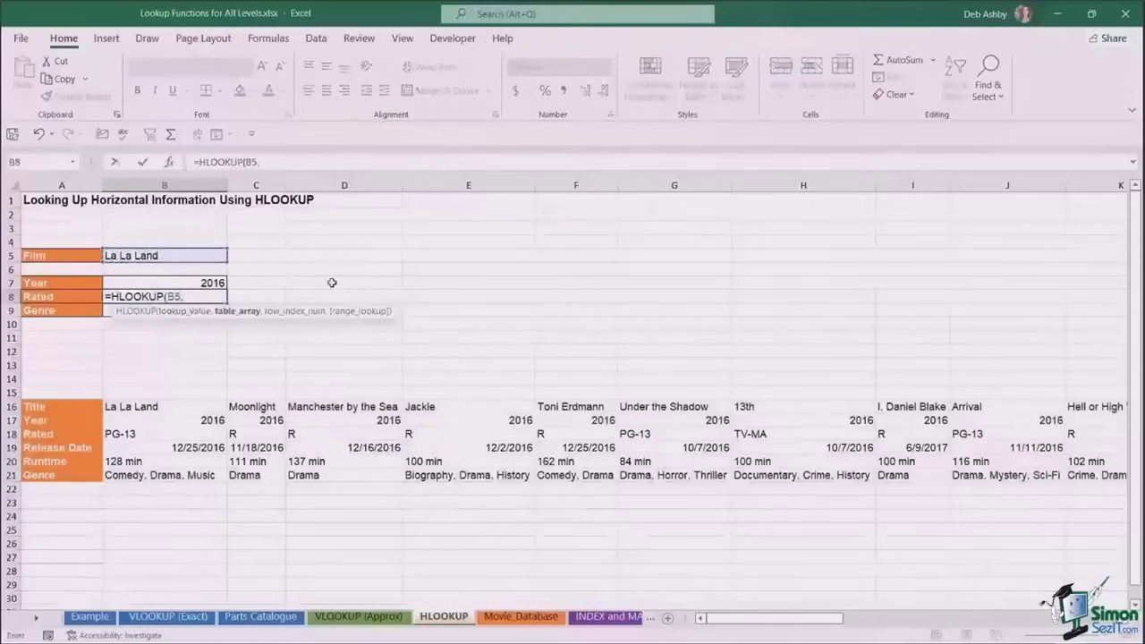
# Complete the Rated formula with the named range Movies as table array, row index 3 and 0 for an exact match
pyautogui.press('F3')
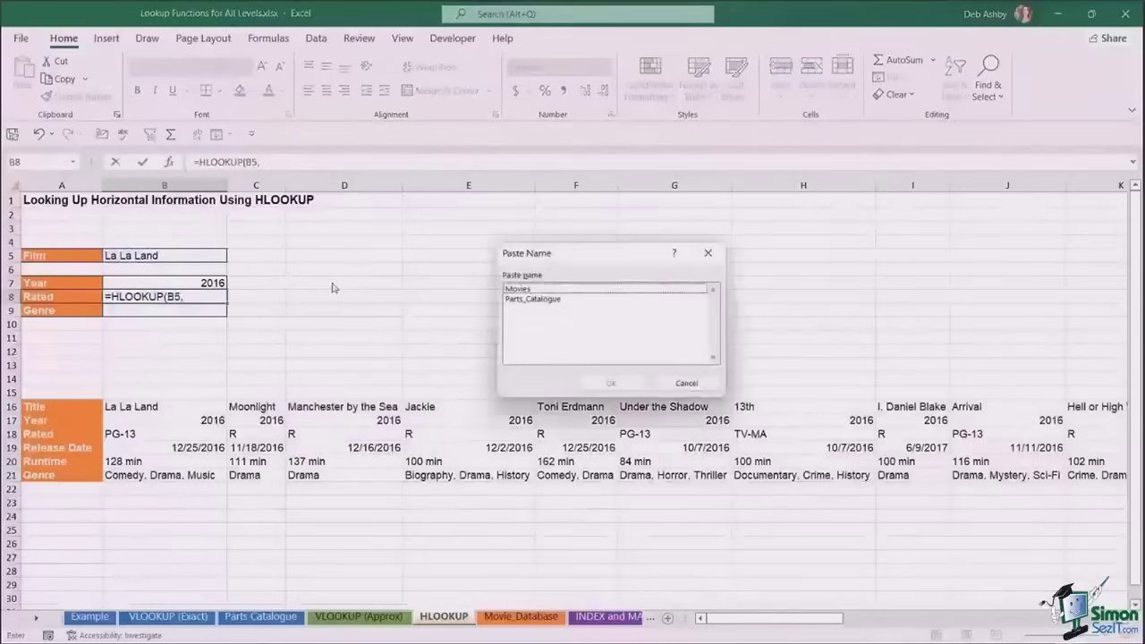
pyautogui.click(543, 290)
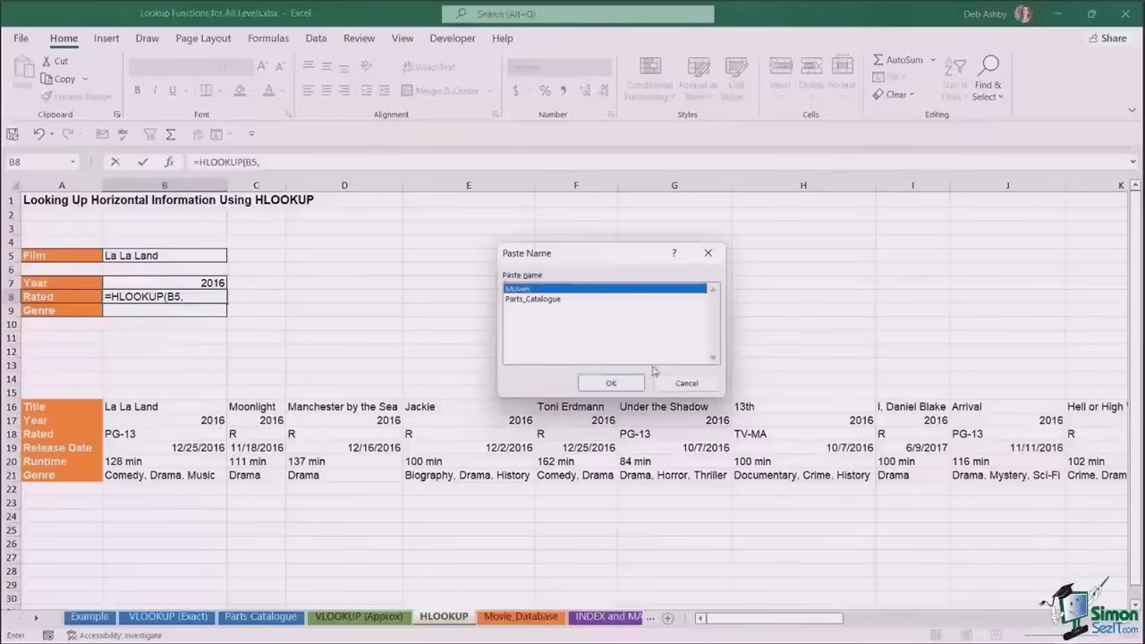
pyautogui.click(612, 383)
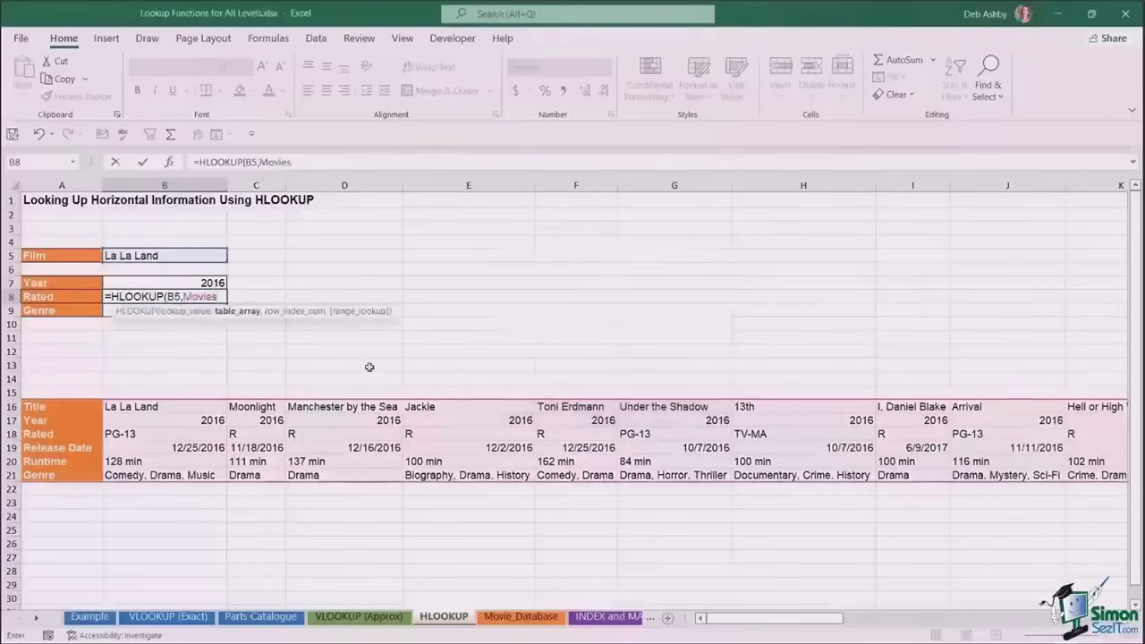
pyautogui.write(',')
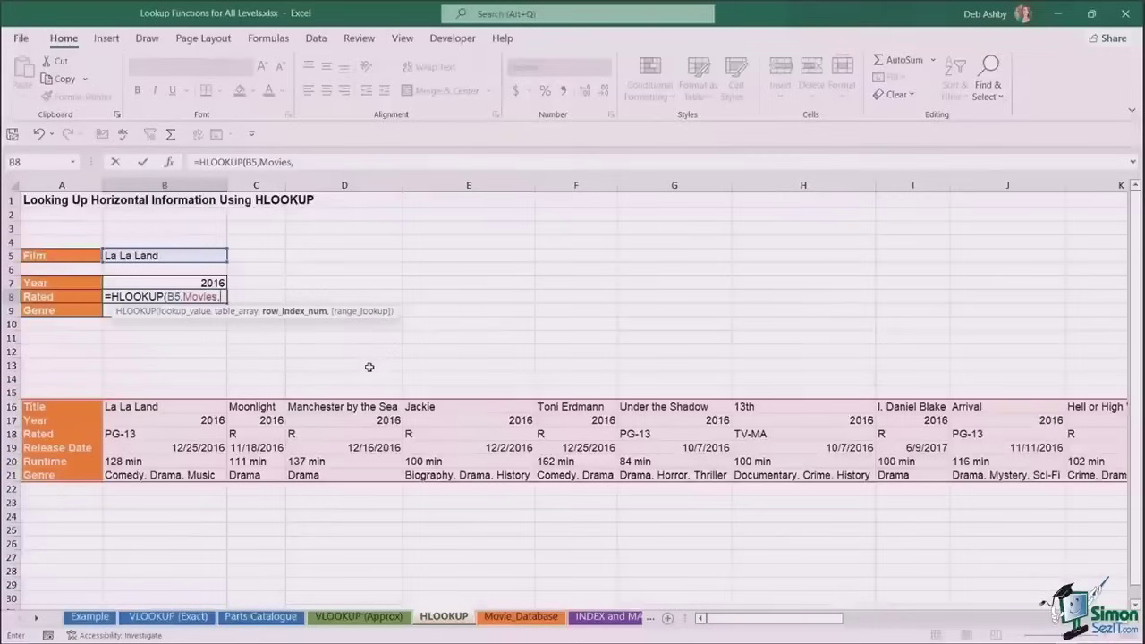
pyautogui.write('3,')
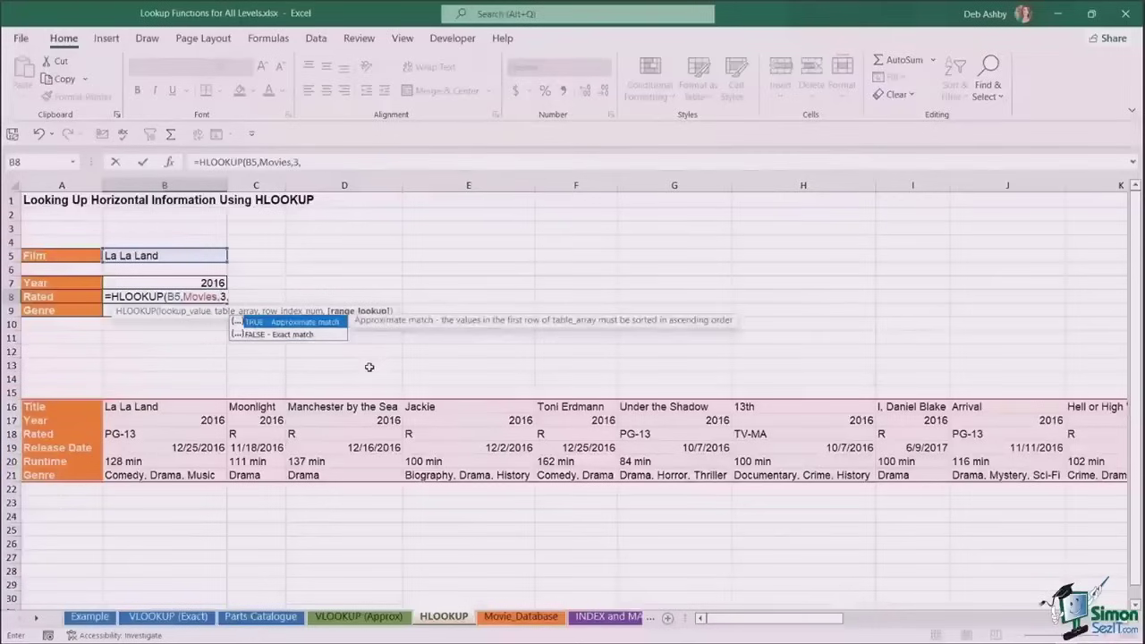
pyautogui.write('0')
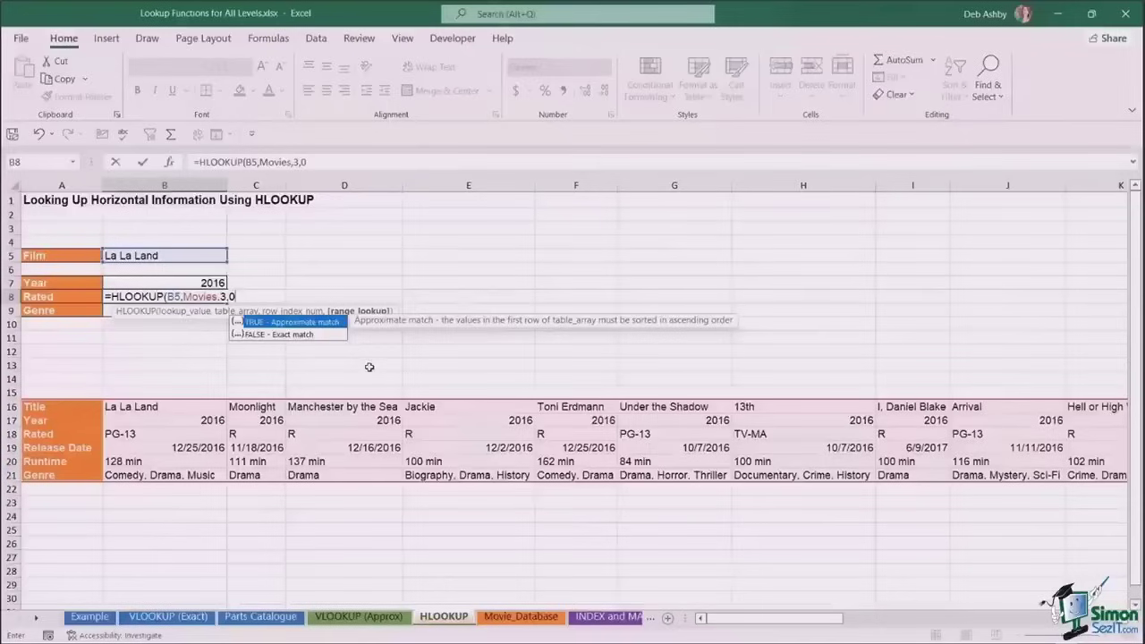
pyautogui.write(')')
pyautogui.press('Return')
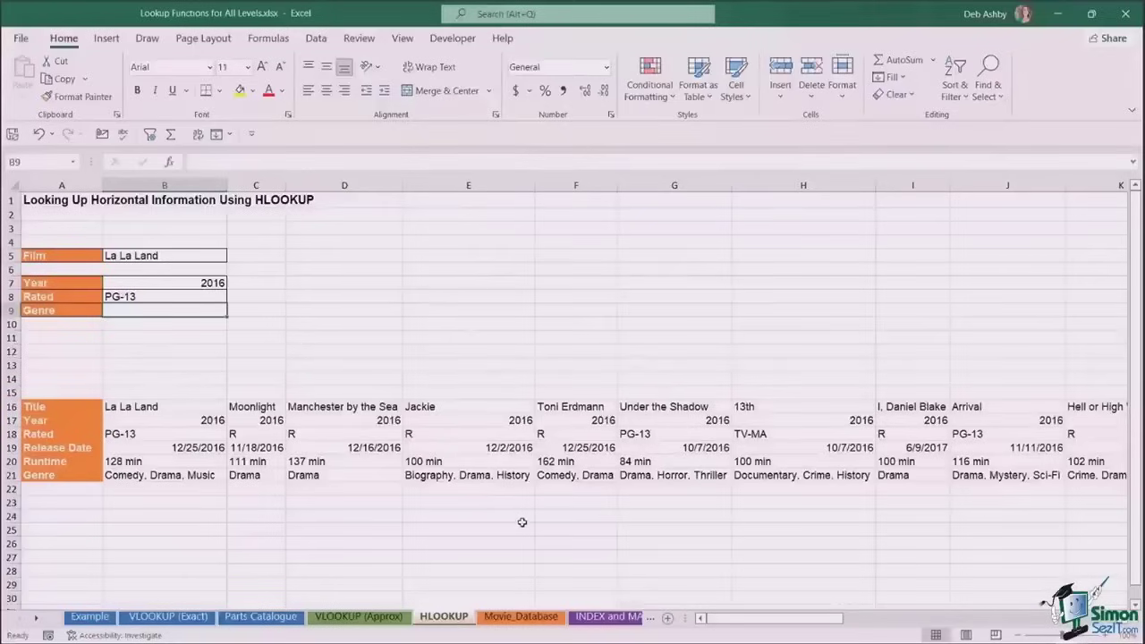
pyautogui.click(500, 267)
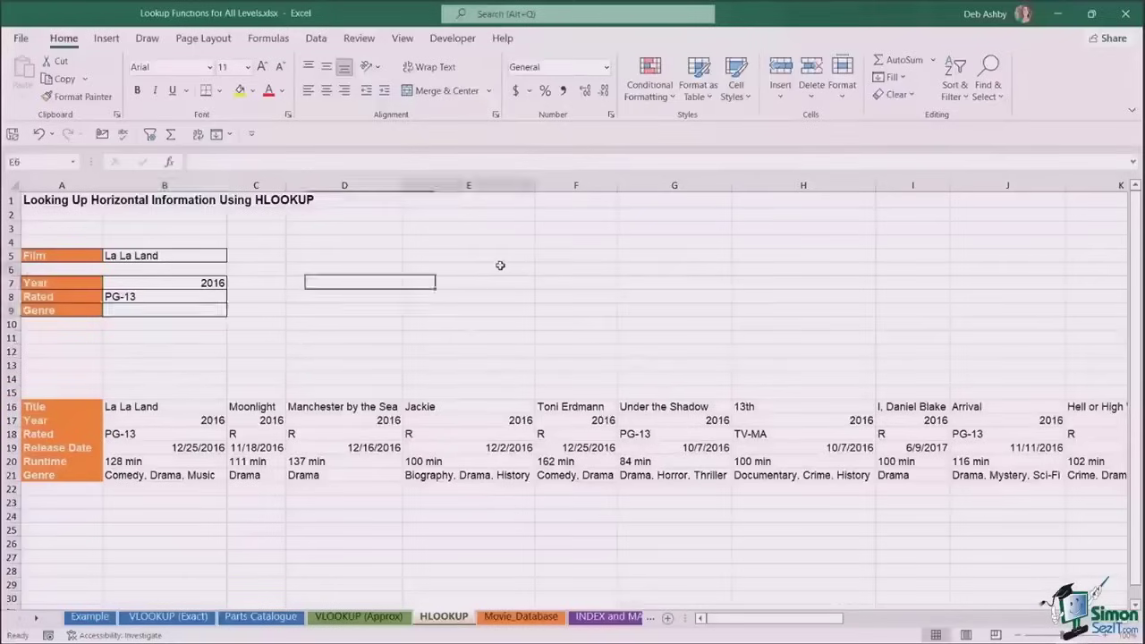
pyautogui.click(493, 255)
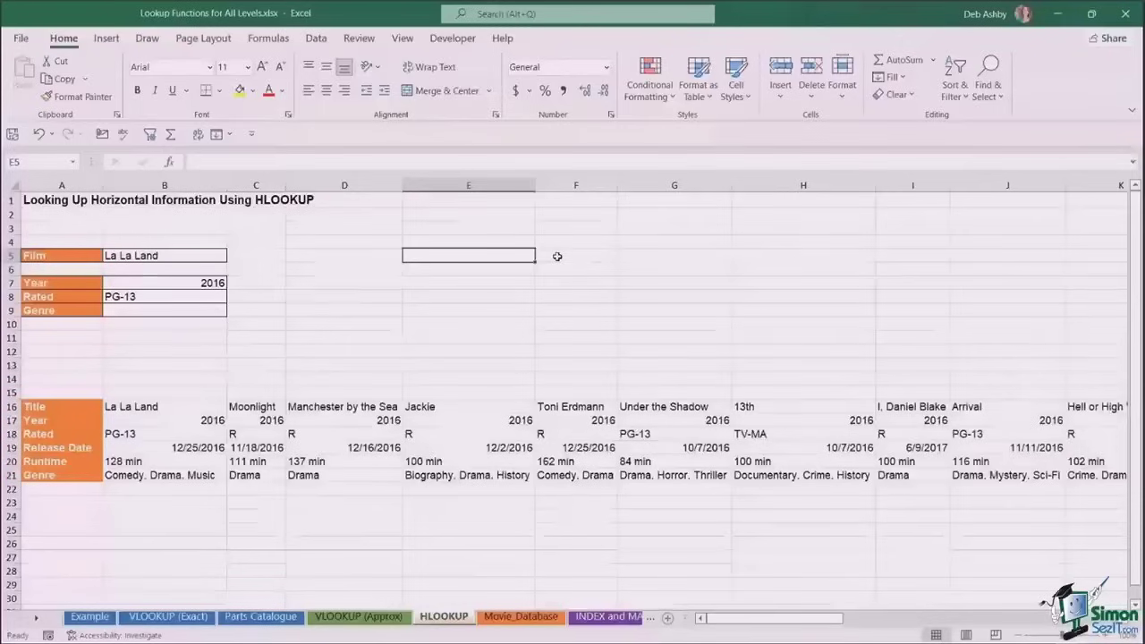
pyautogui.click(515, 281)
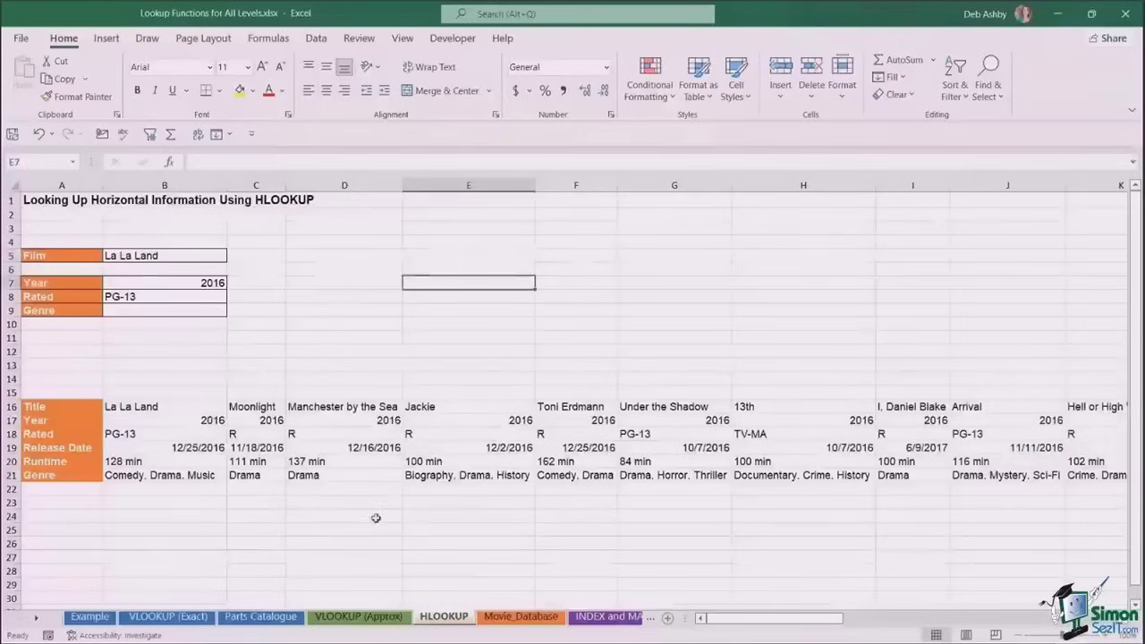
# On the INDEX and MATCH sheet, examine the app table's columns and the empty Select App cell H5
pyautogui.click(601, 618)
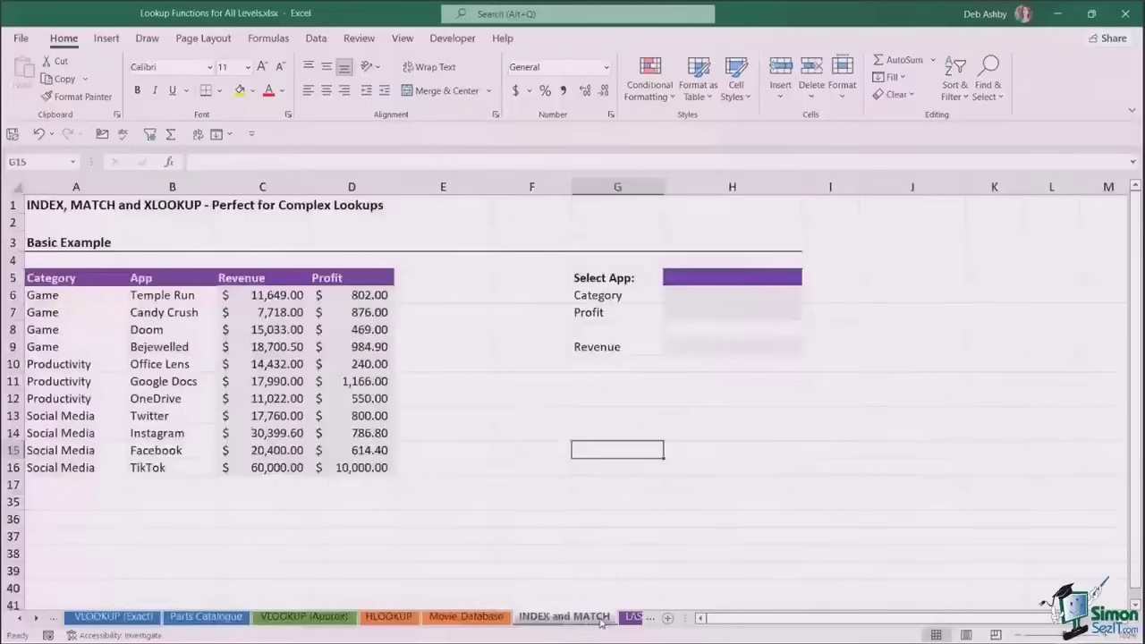
pyautogui.click(488, 367)
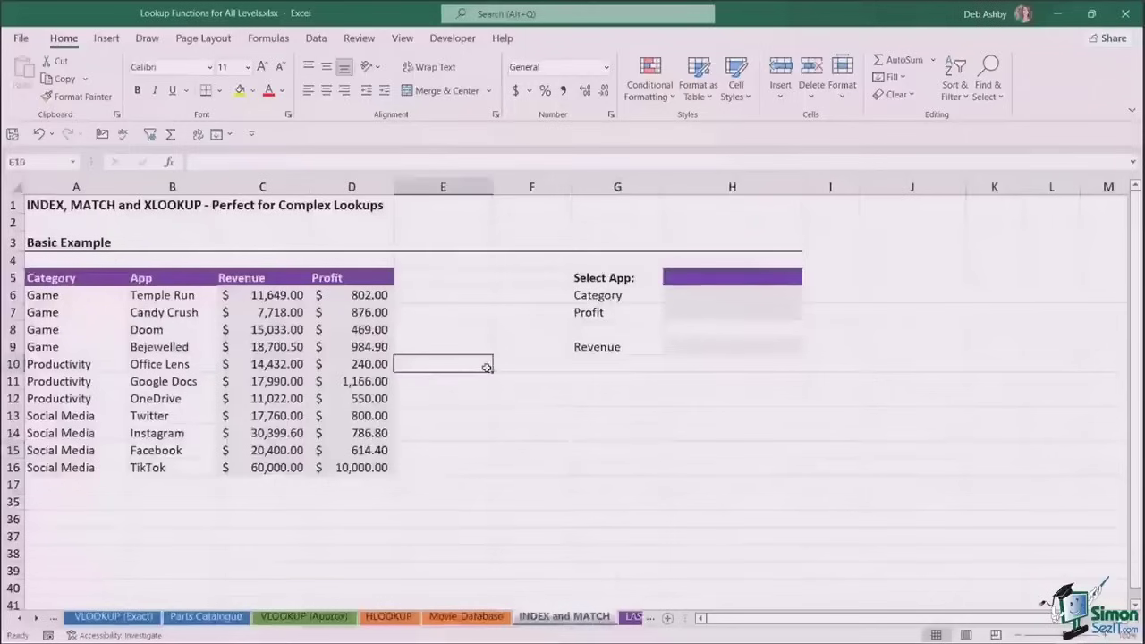
pyautogui.click(742, 412)
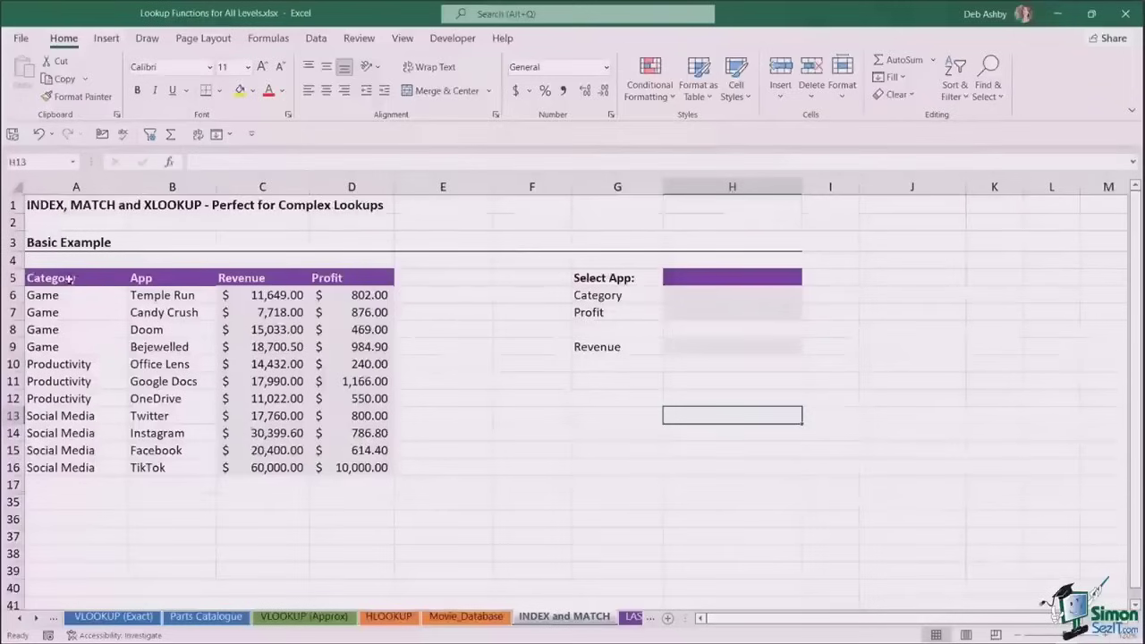
pyautogui.moveTo(69, 278); pyautogui.dragTo(76, 467)
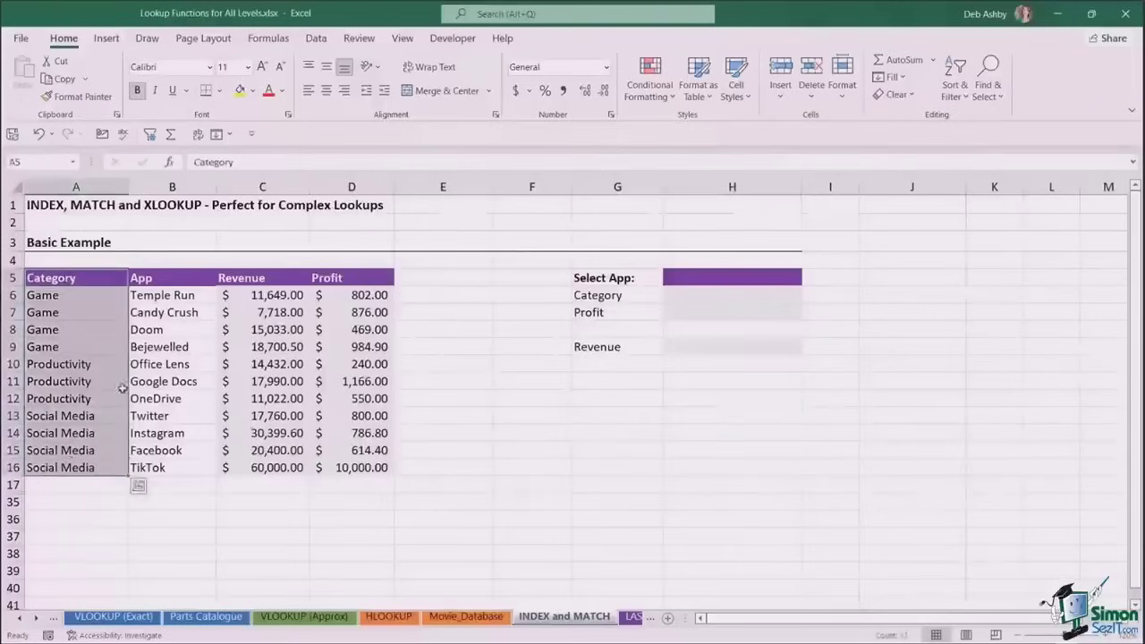
pyautogui.moveTo(140, 279); pyautogui.dragTo(163, 470)
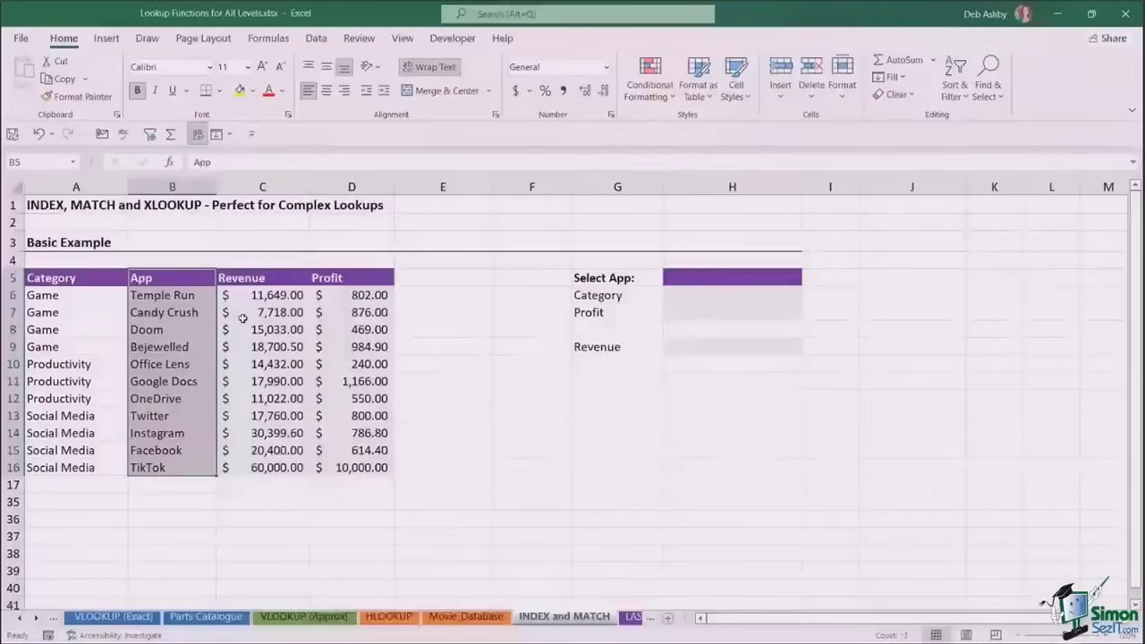
pyautogui.click(312, 313)
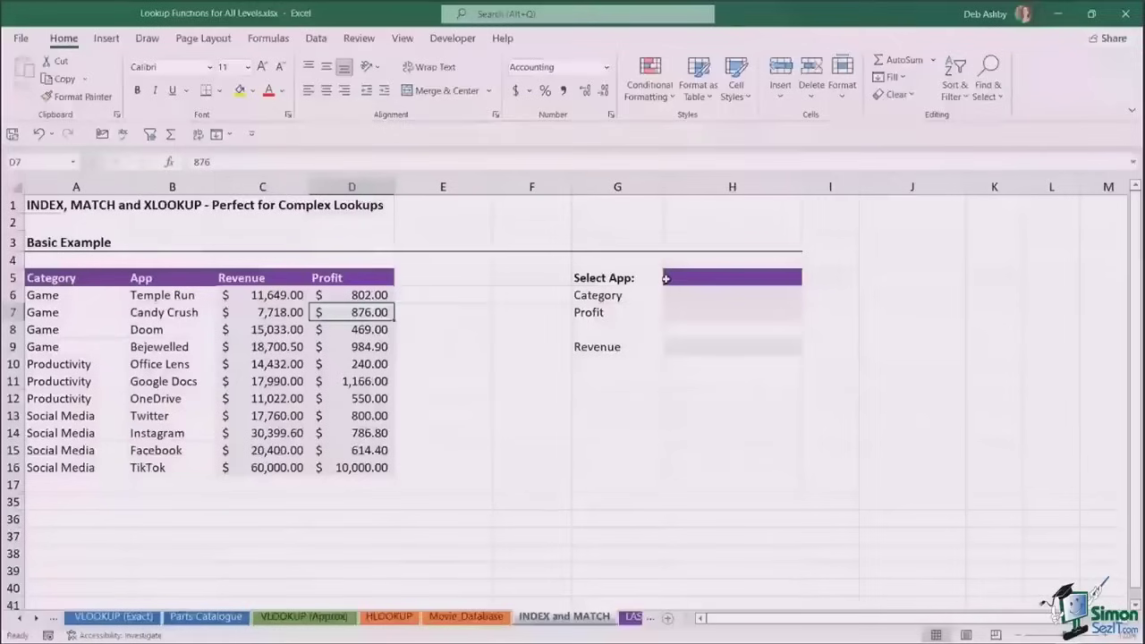
pyautogui.click(666, 278)
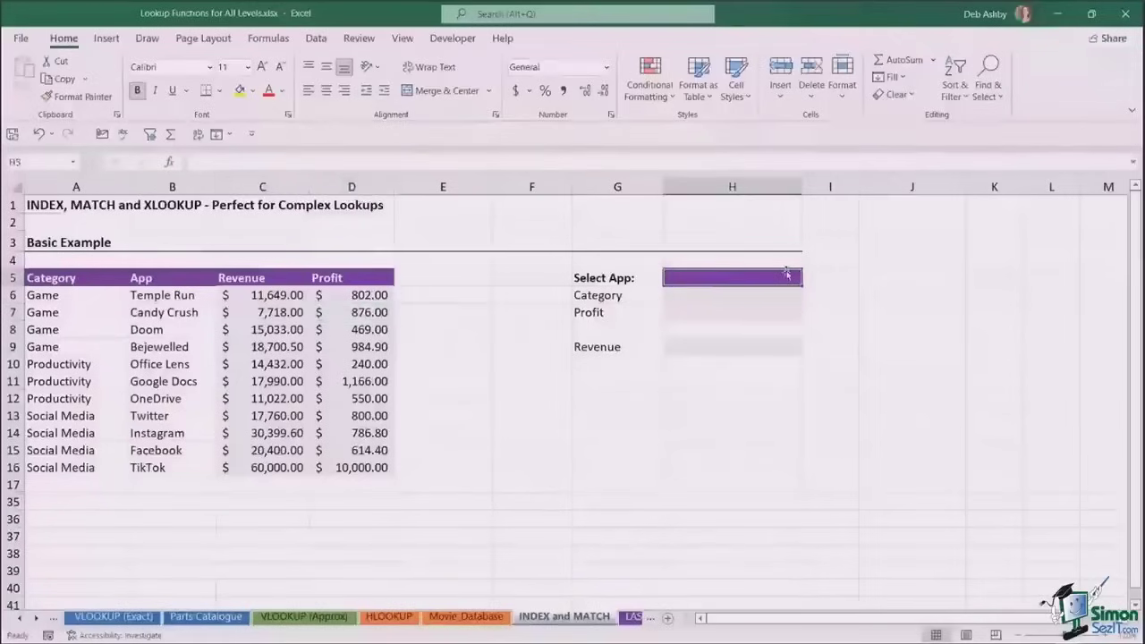
# Go over the empty Category, Profit and Revenue result cells and enter Doom in the Select App cell H5
pyautogui.click(684, 295)
pyautogui.click(680, 312)
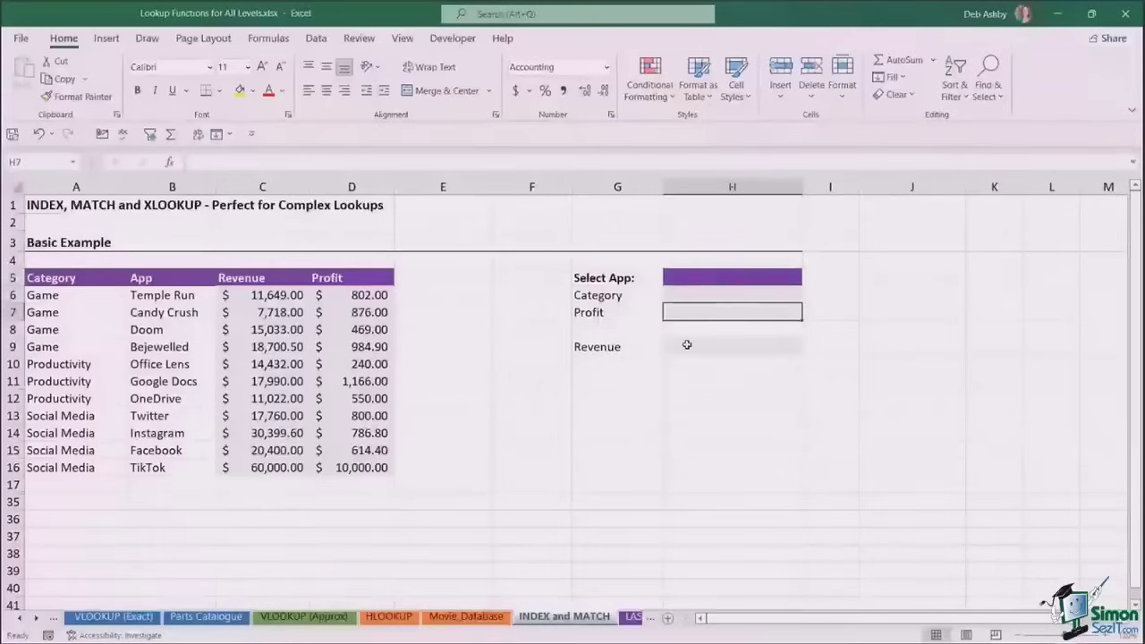
pyautogui.click(685, 343)
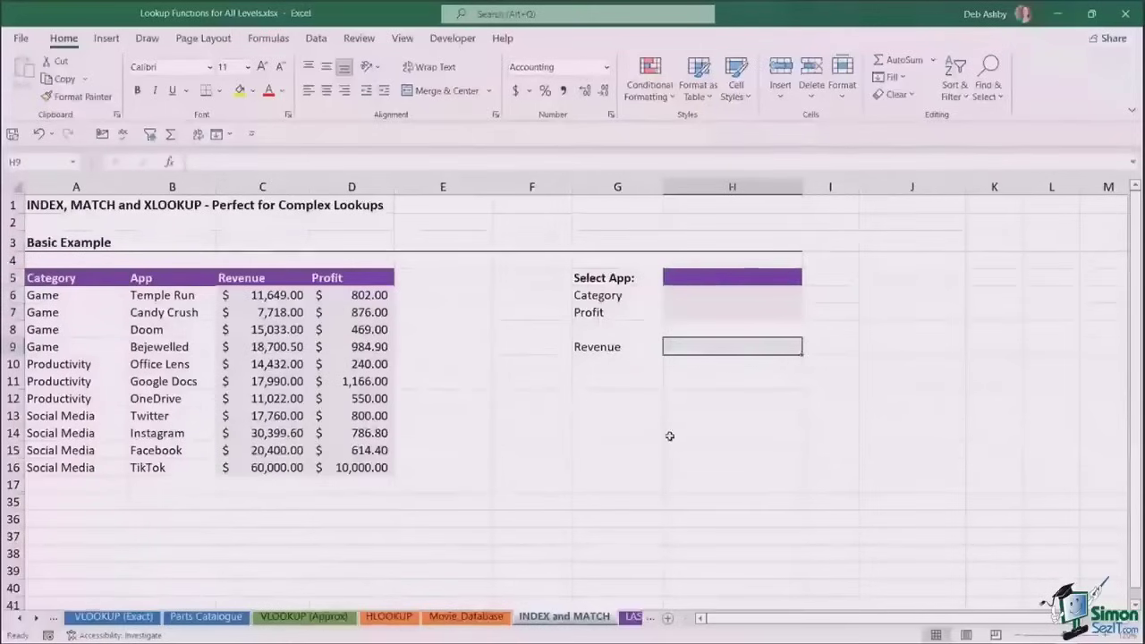
pyautogui.click(705, 279)
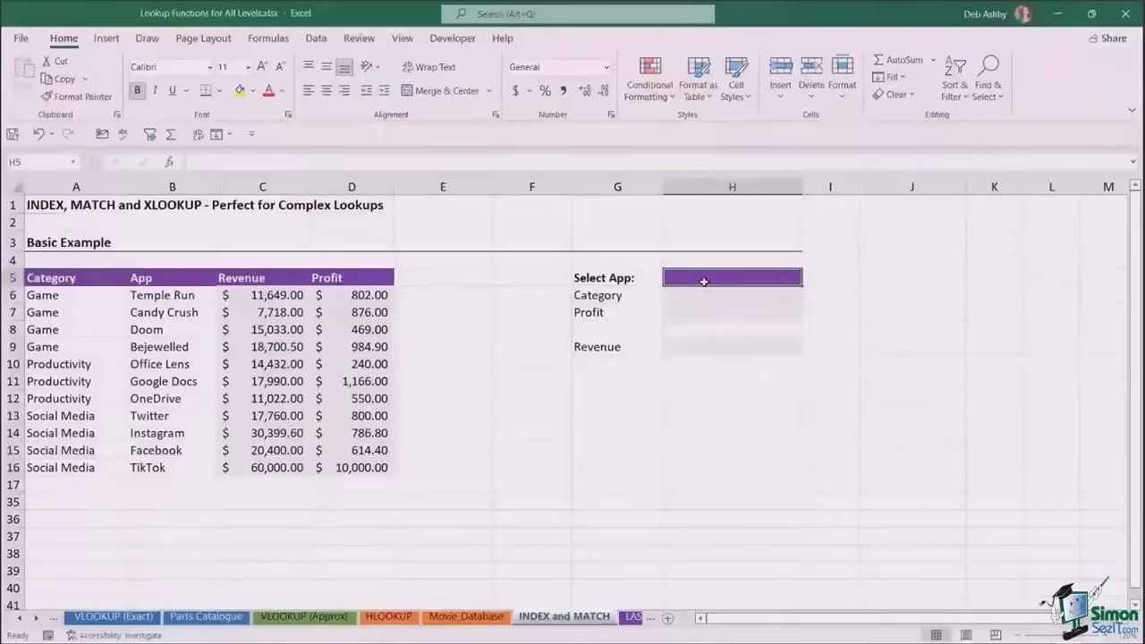
pyautogui.write('Doom')
pyautogui.press('Return')
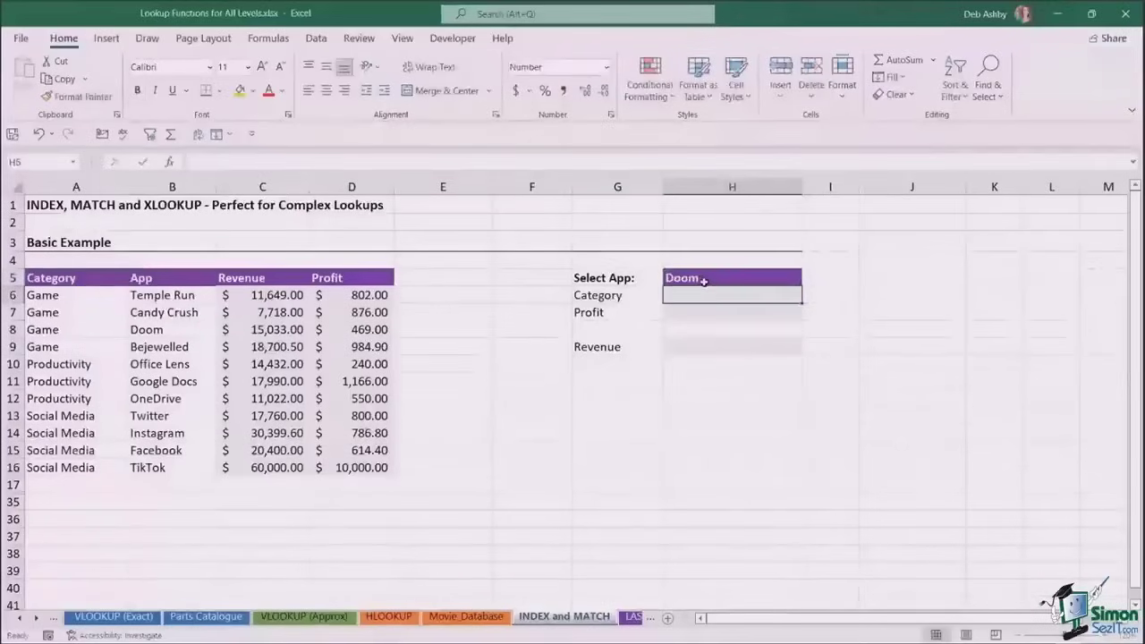
# Examine where the selected app Doom sits in the App column relative to its category in the Category column
pyautogui.click(148, 330)
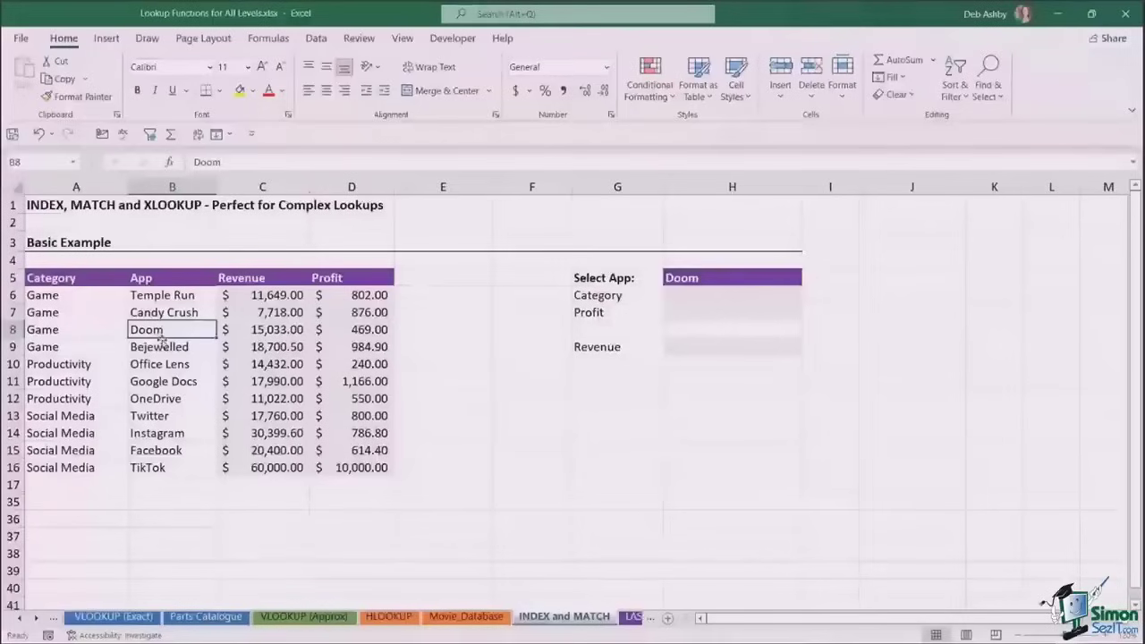
pyautogui.click(677, 302)
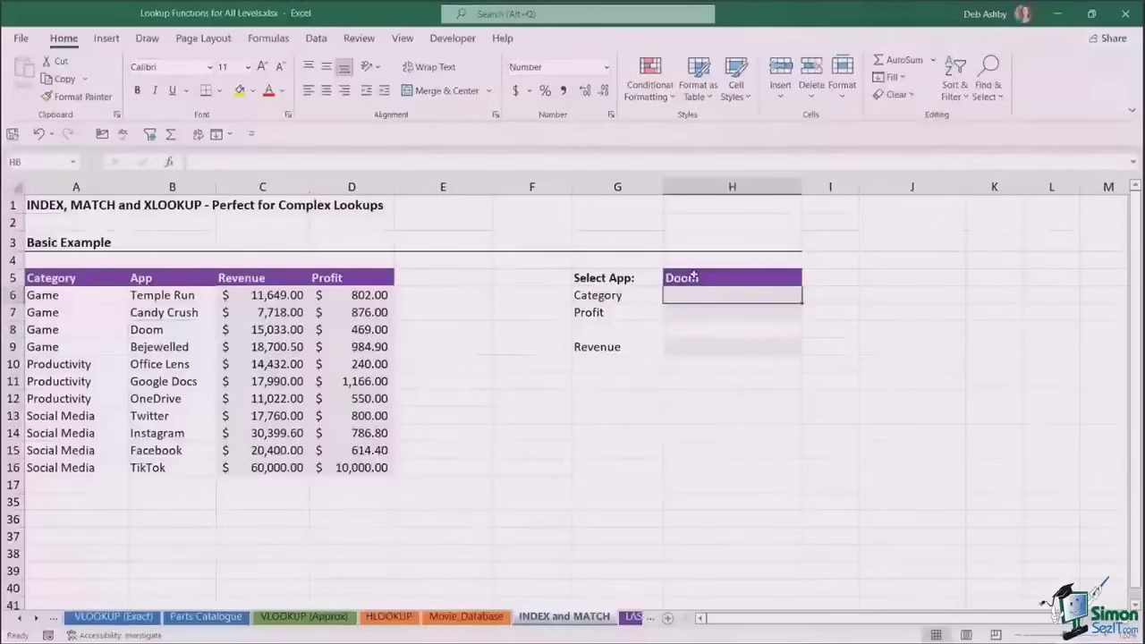
pyautogui.click(181, 329)
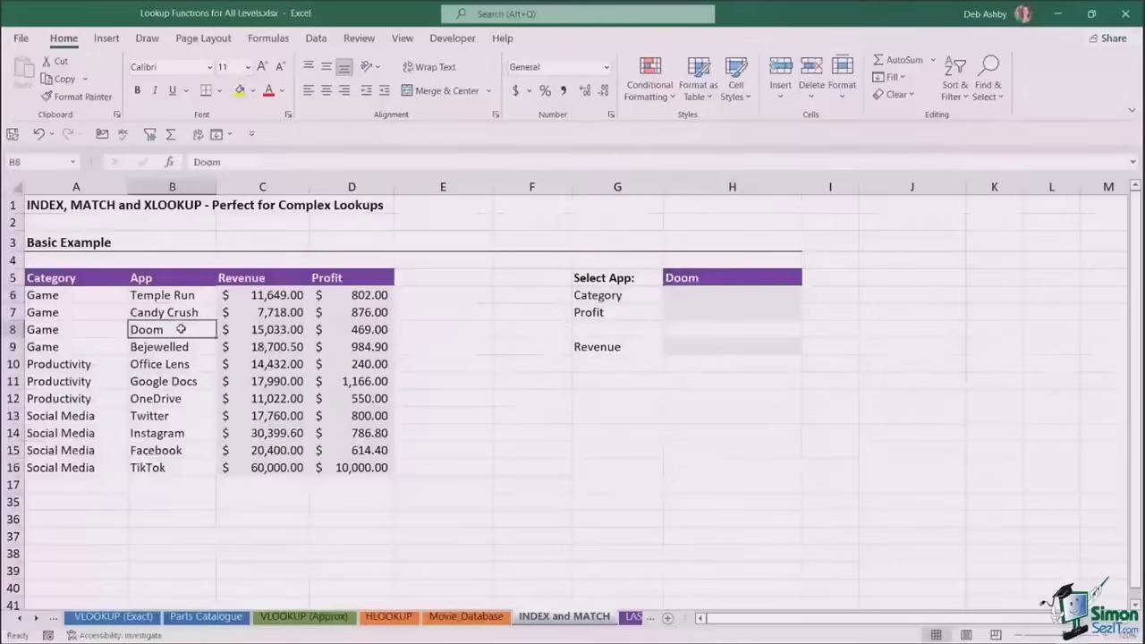
pyautogui.click(51, 330)
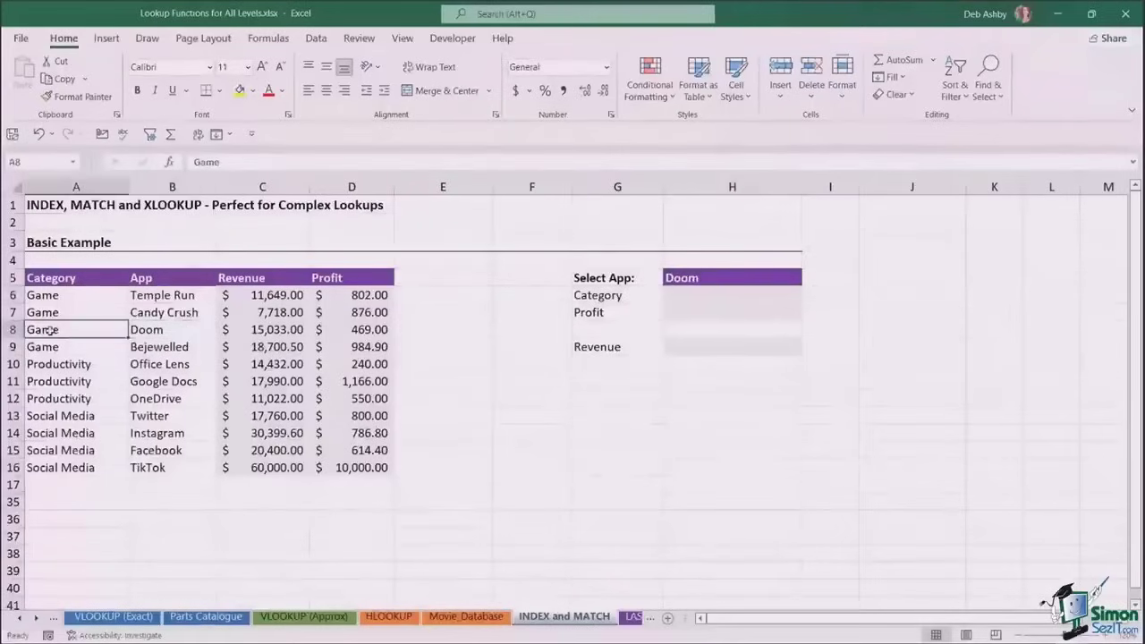
pyautogui.click(159, 331)
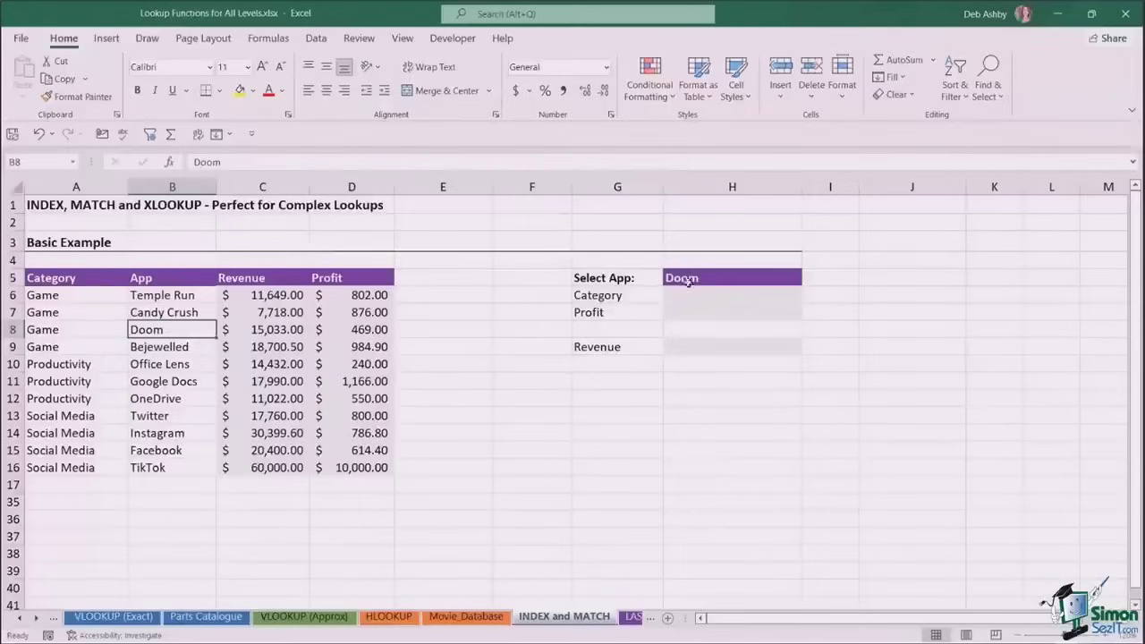
pyautogui.click(713, 278)
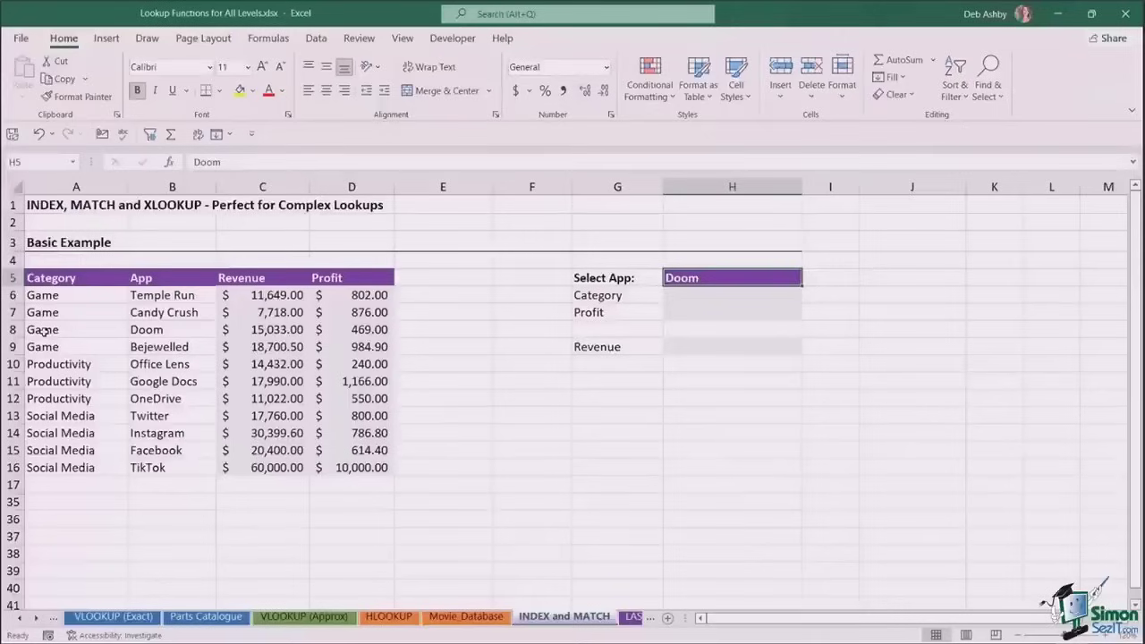
pyautogui.click(176, 331)
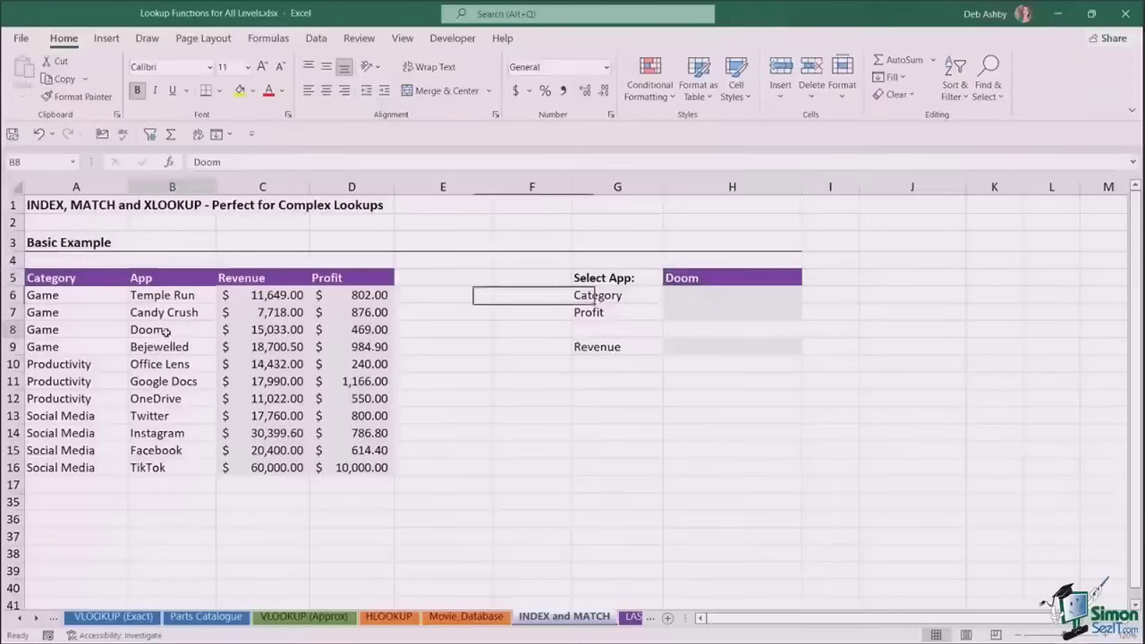
pyautogui.click(695, 280)
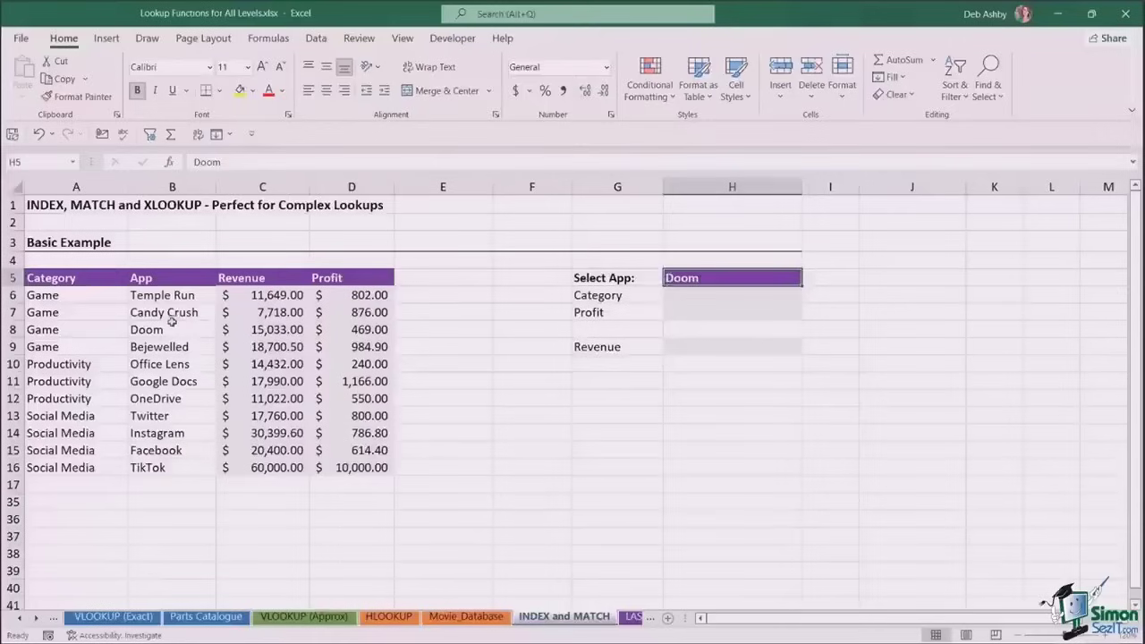
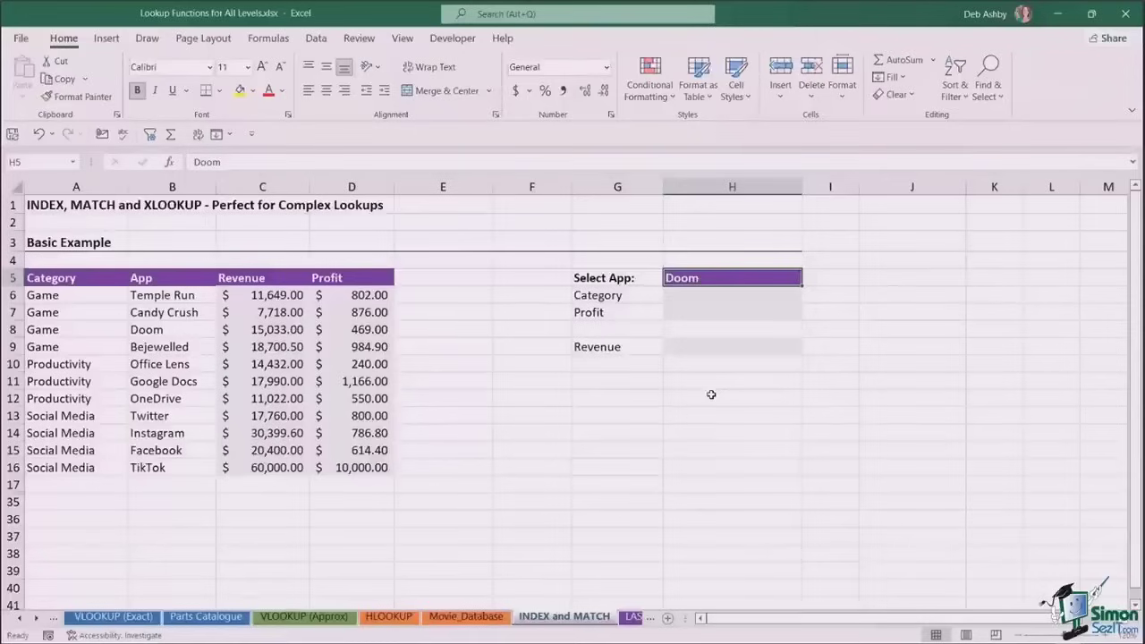
pyautogui.click(742, 376)
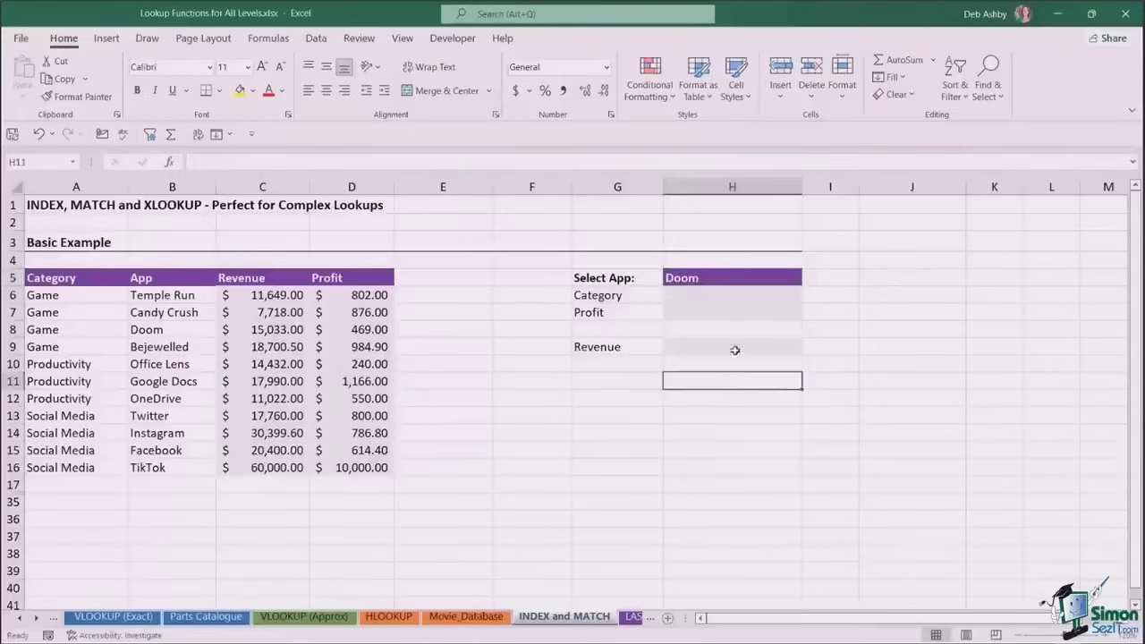
# Clear the Select App cell H5 and give it a list data validation sourced from the app names in B6:B16
pyautogui.click(706, 279)
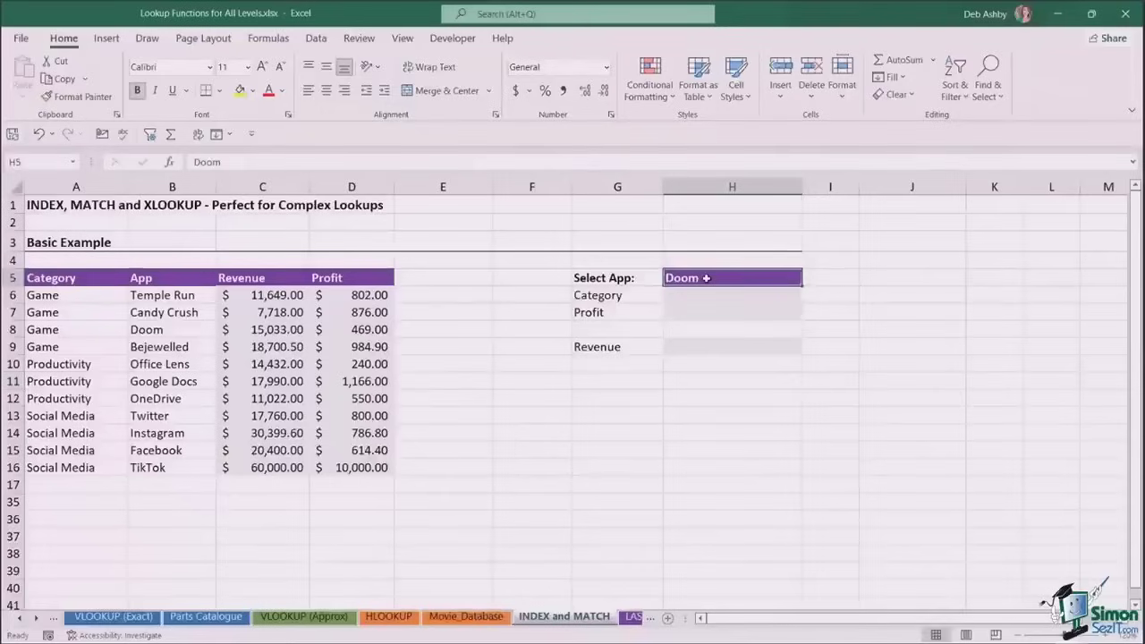
pyautogui.press('Delete')
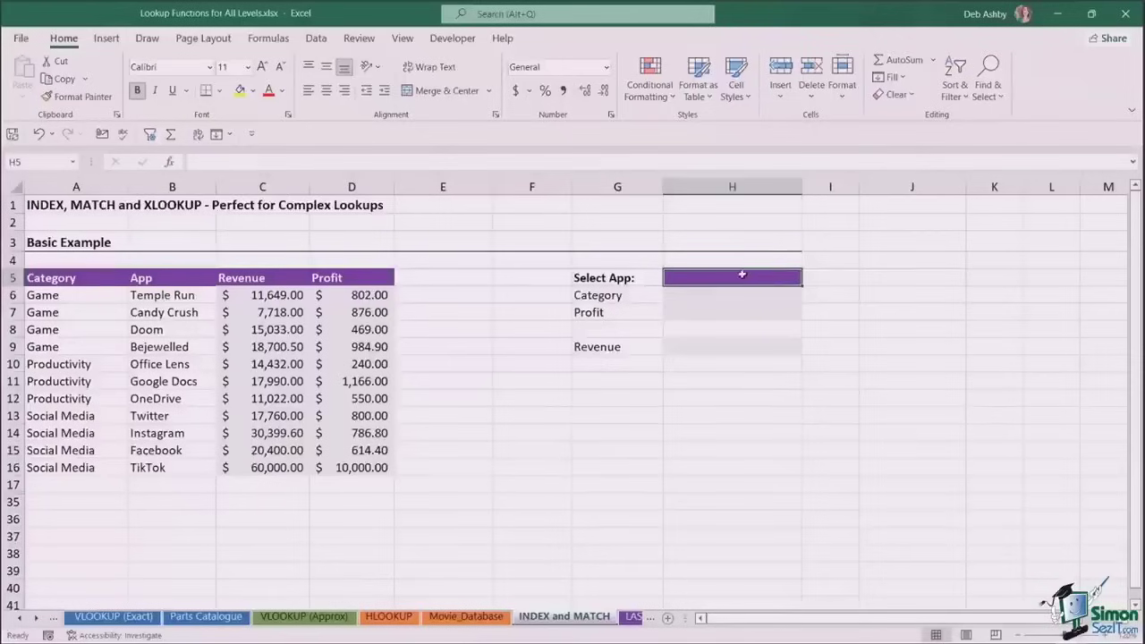
pyautogui.click(316, 39)
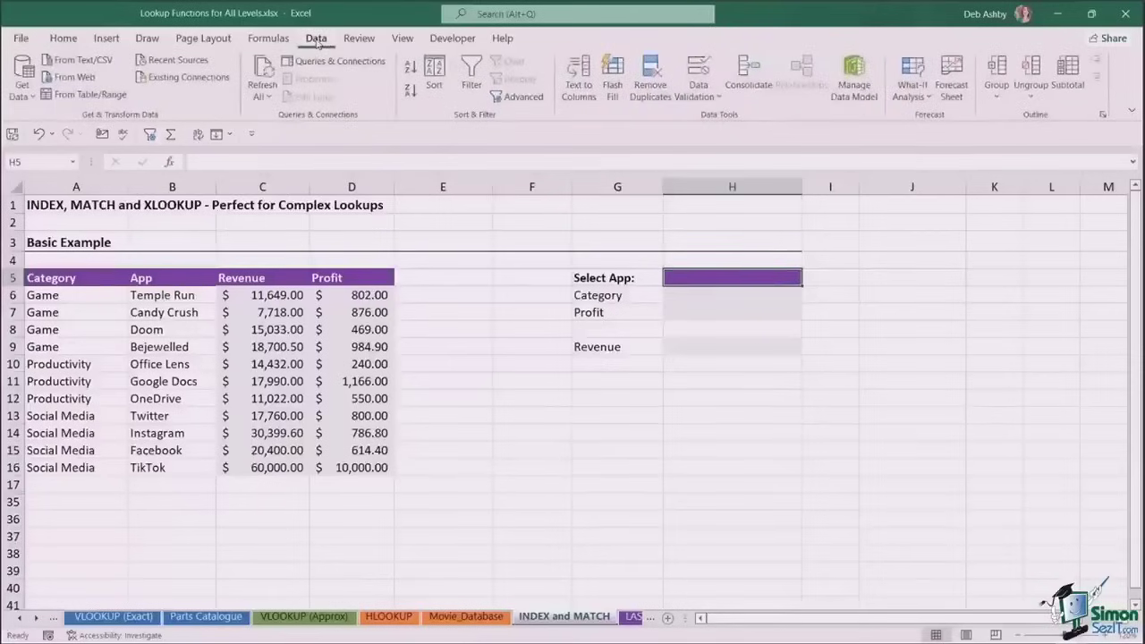
pyautogui.click(719, 95)
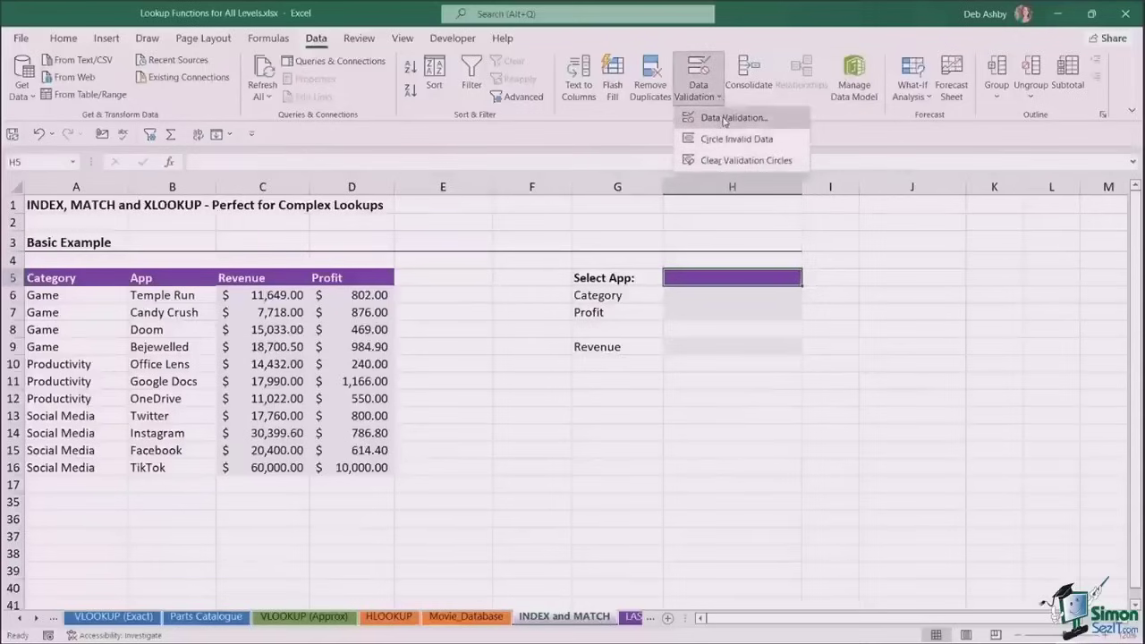
pyautogui.click(724, 118)
pyautogui.moveTo(687, 216); pyautogui.dragTo(676, 175)
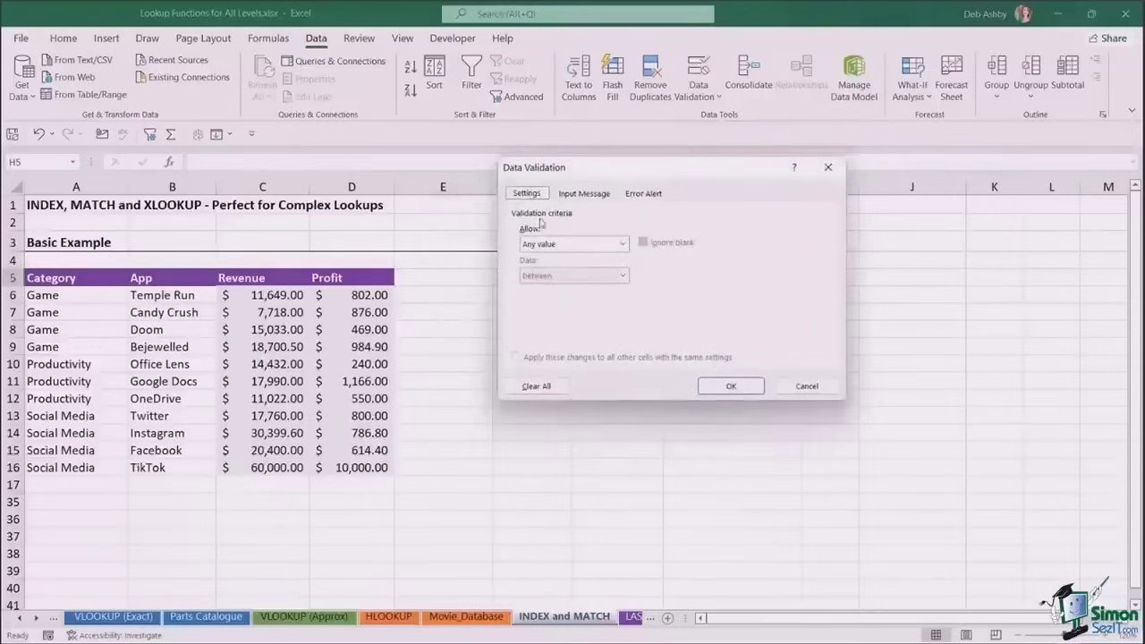
pyautogui.click(623, 244)
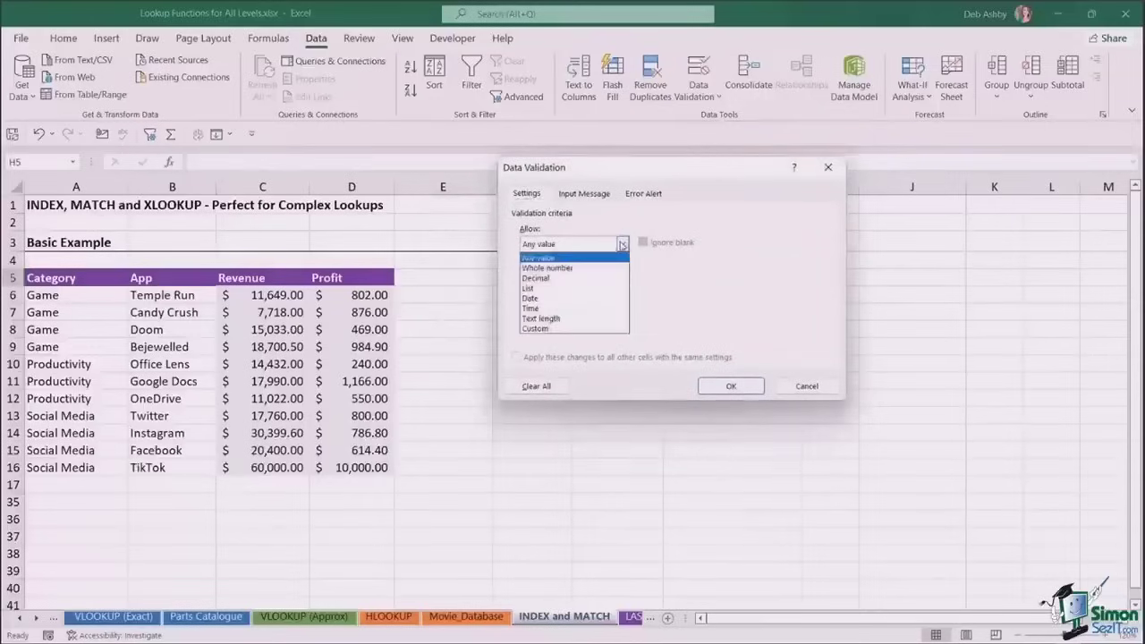
pyautogui.click(533, 289)
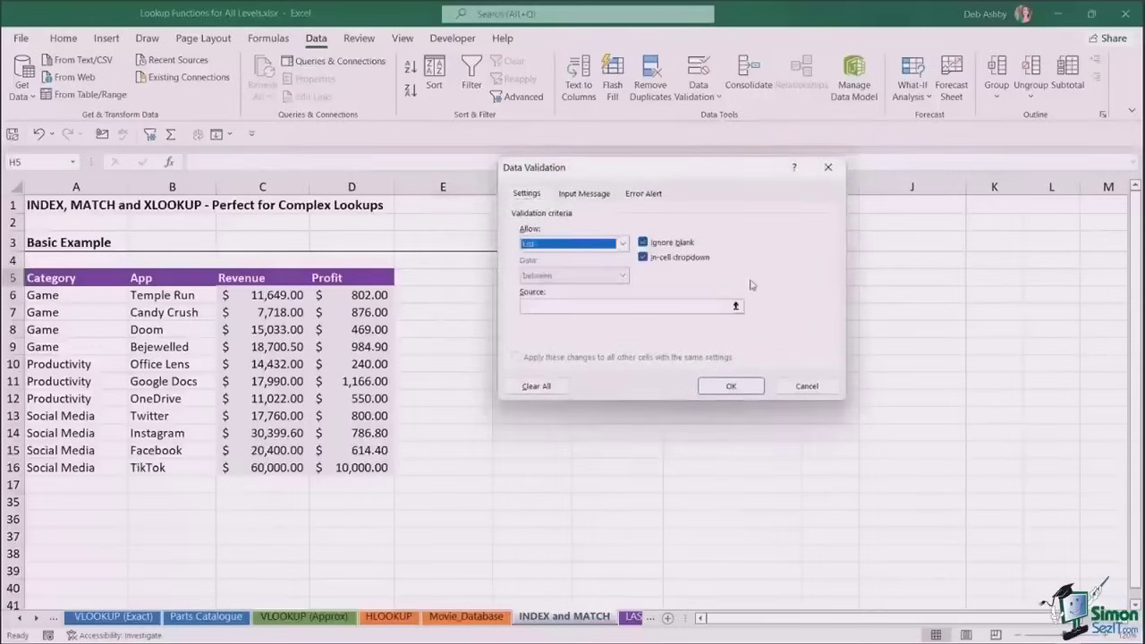
pyautogui.click(529, 304)
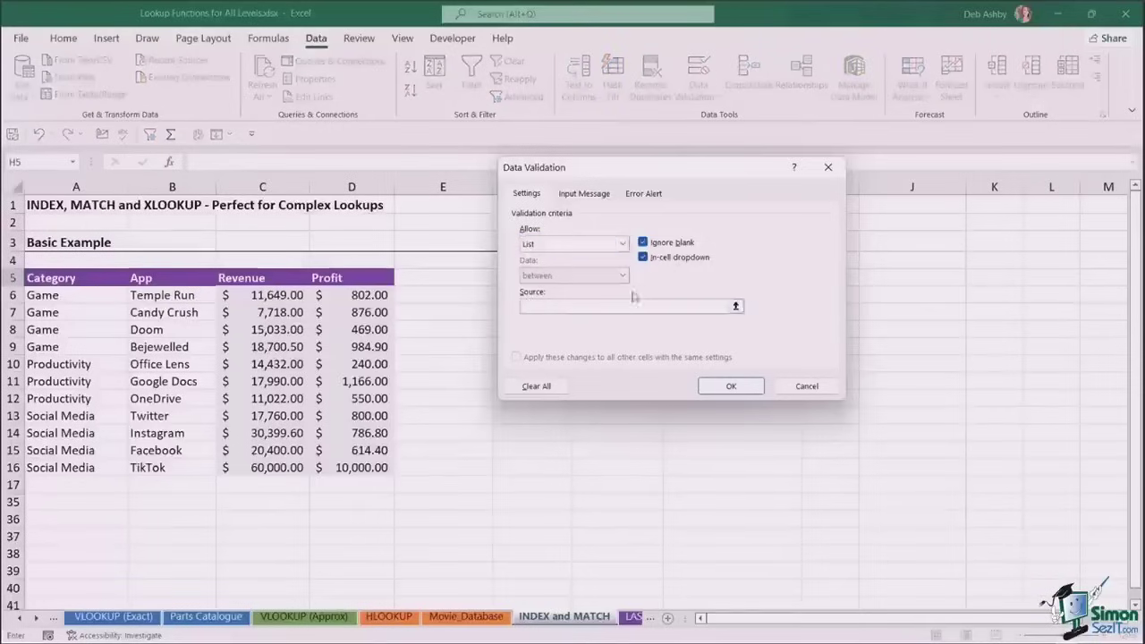
pyautogui.moveTo(166, 295); pyautogui.dragTo(170, 467)
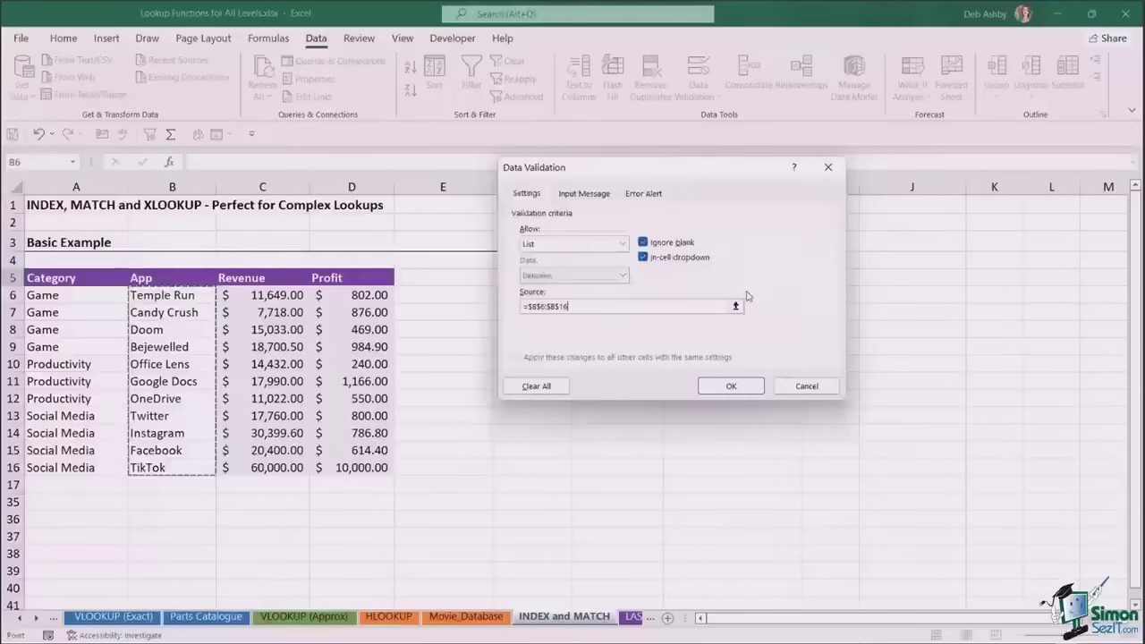
pyautogui.click(729, 387)
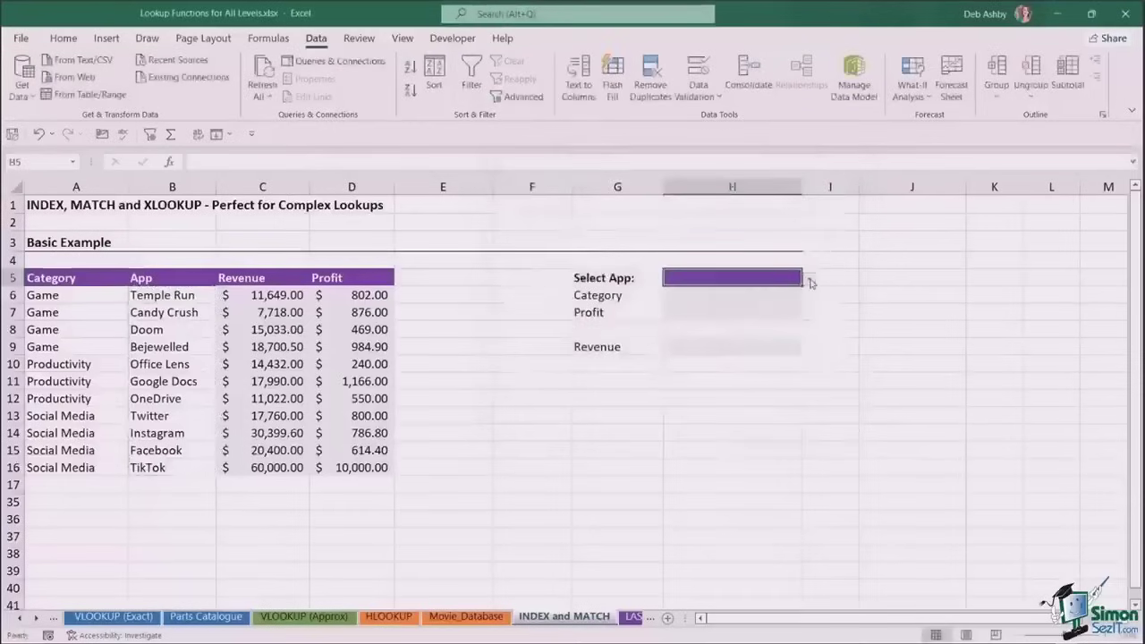
# Test the app dropdown in H5 with Instagram and Google Docs, leaving Instagram selected
pyautogui.click(811, 282)
pyautogui.scroll(-2, 808, 320)
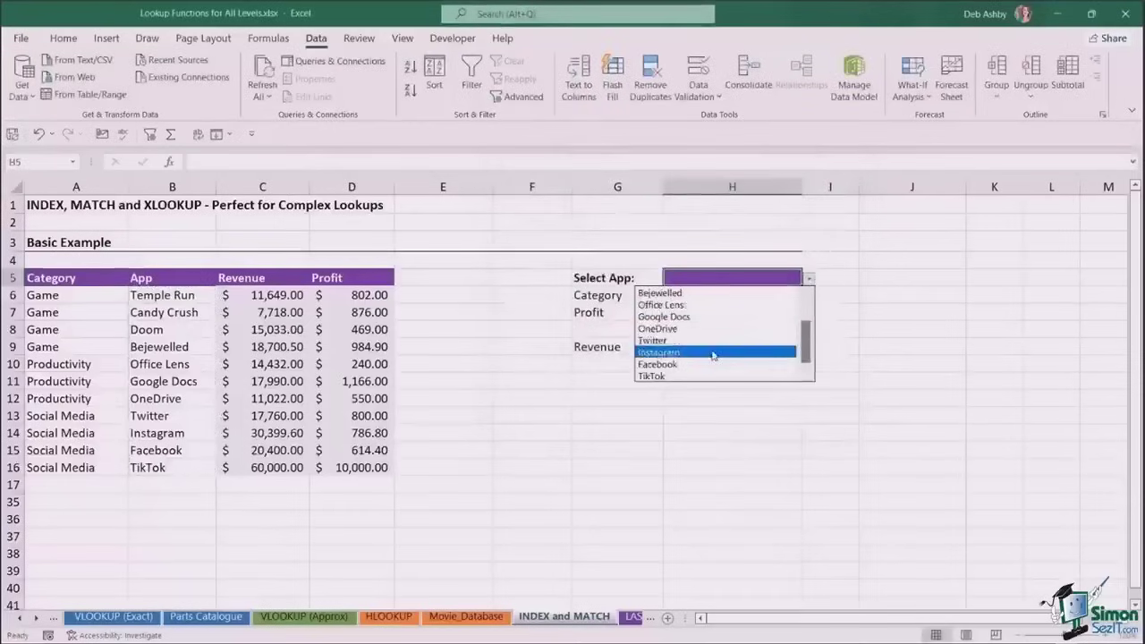
pyautogui.click(716, 351)
pyautogui.click(809, 279)
pyautogui.click(718, 319)
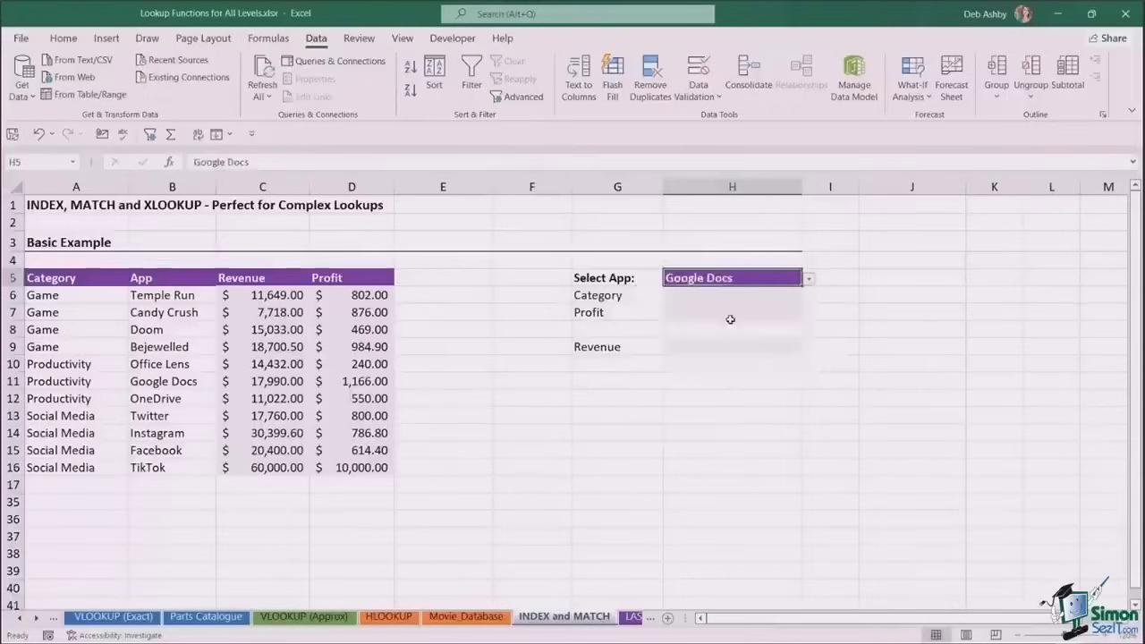
pyautogui.click(809, 279)
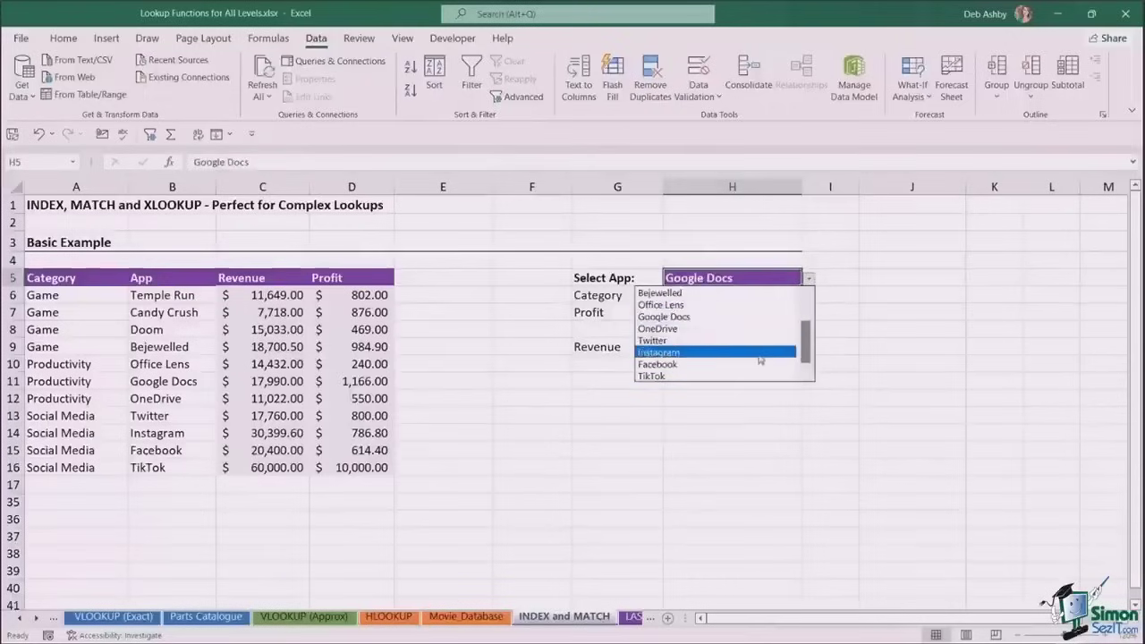
pyautogui.click(762, 351)
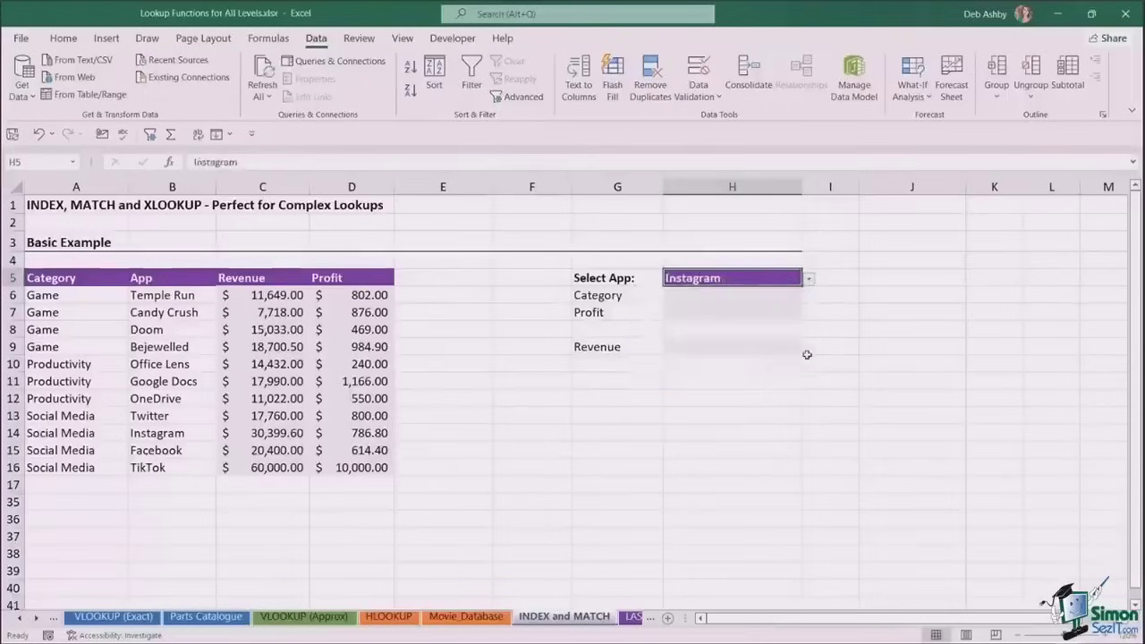
# Enter an INDEX formula in the Category cell H6 with array A6:A16 and row number 9
pyautogui.click(683, 295)
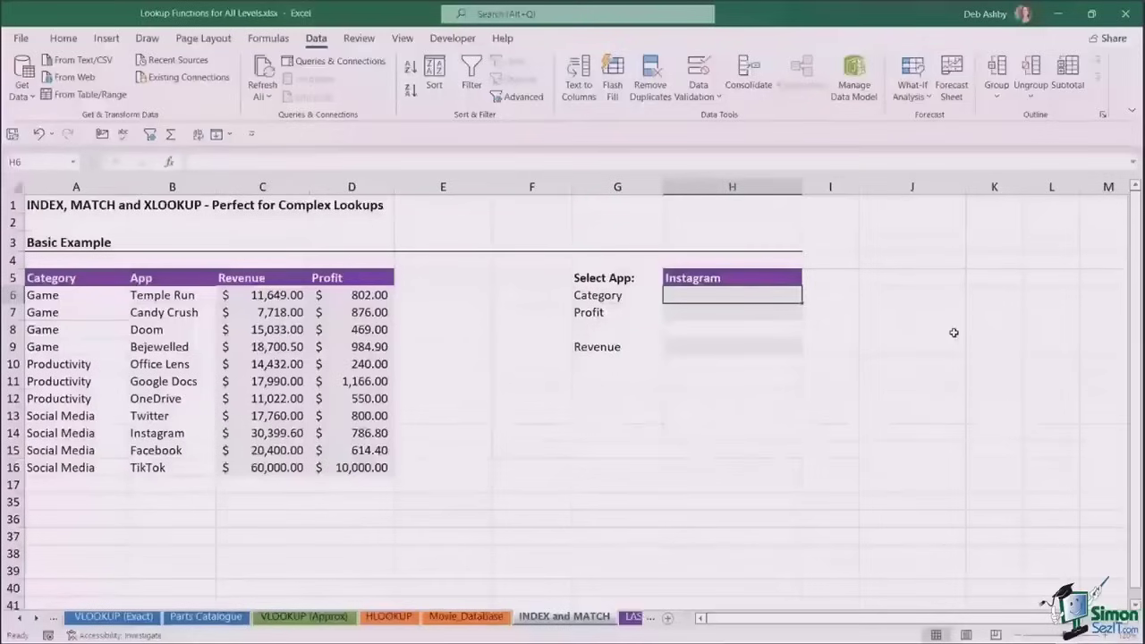
pyautogui.write('=IND')
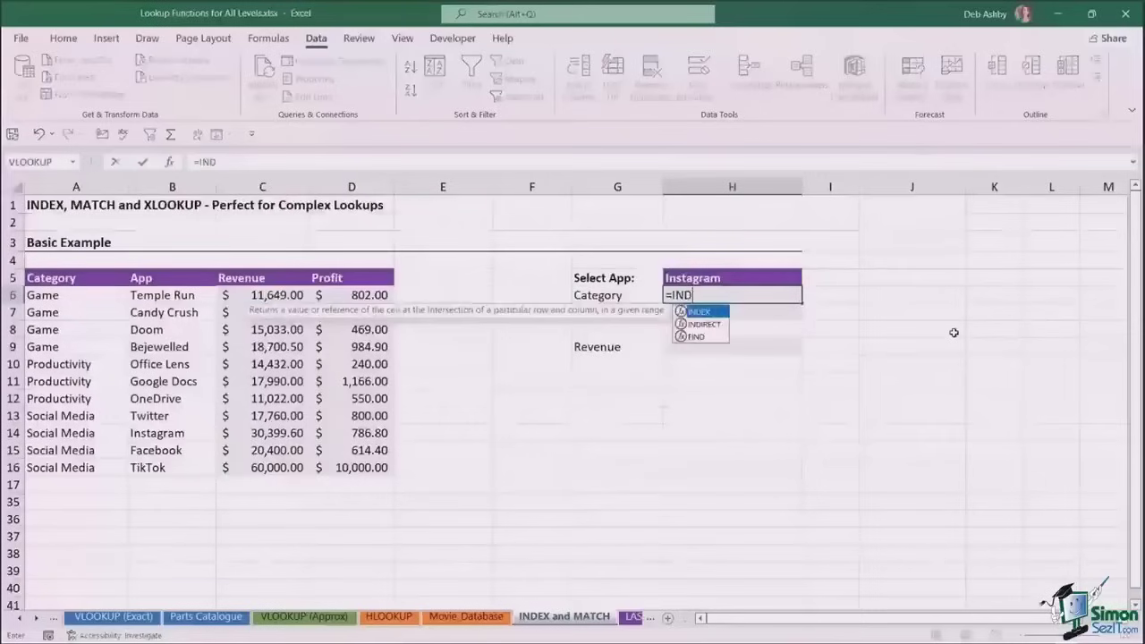
pyautogui.write('EX(')
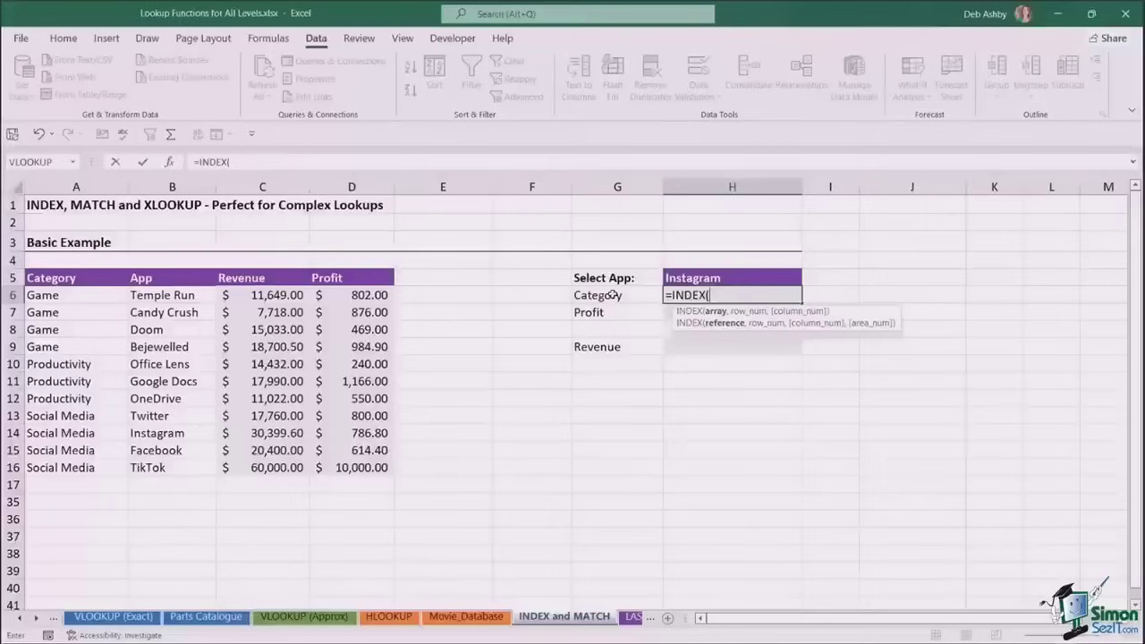
pyautogui.moveTo(84, 293); pyautogui.dragTo(72, 467)
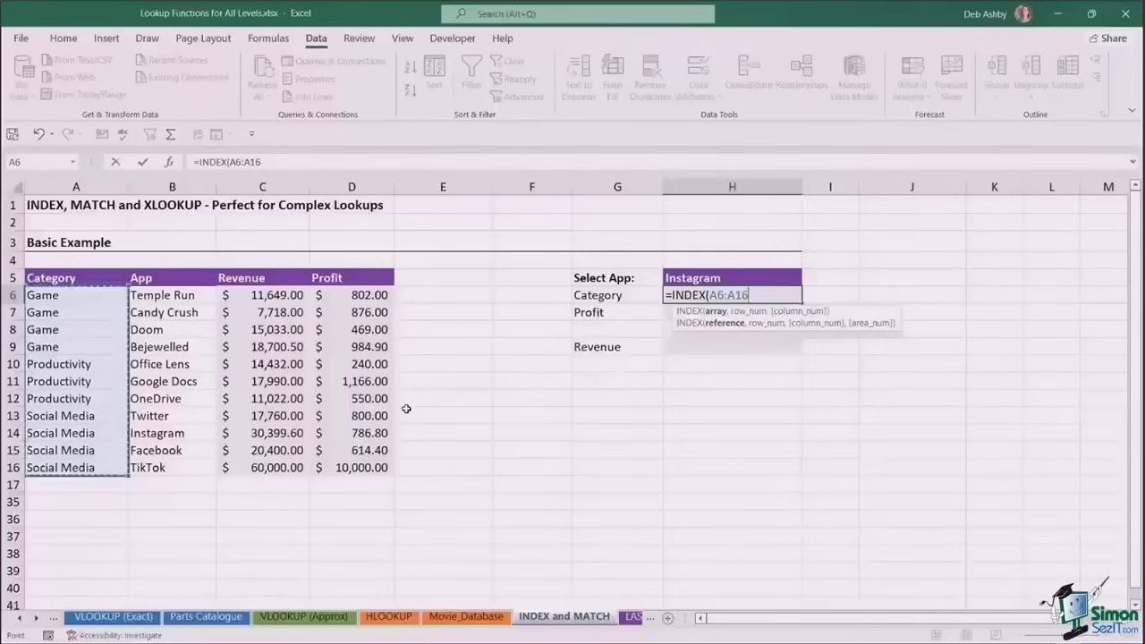
pyautogui.write(',')
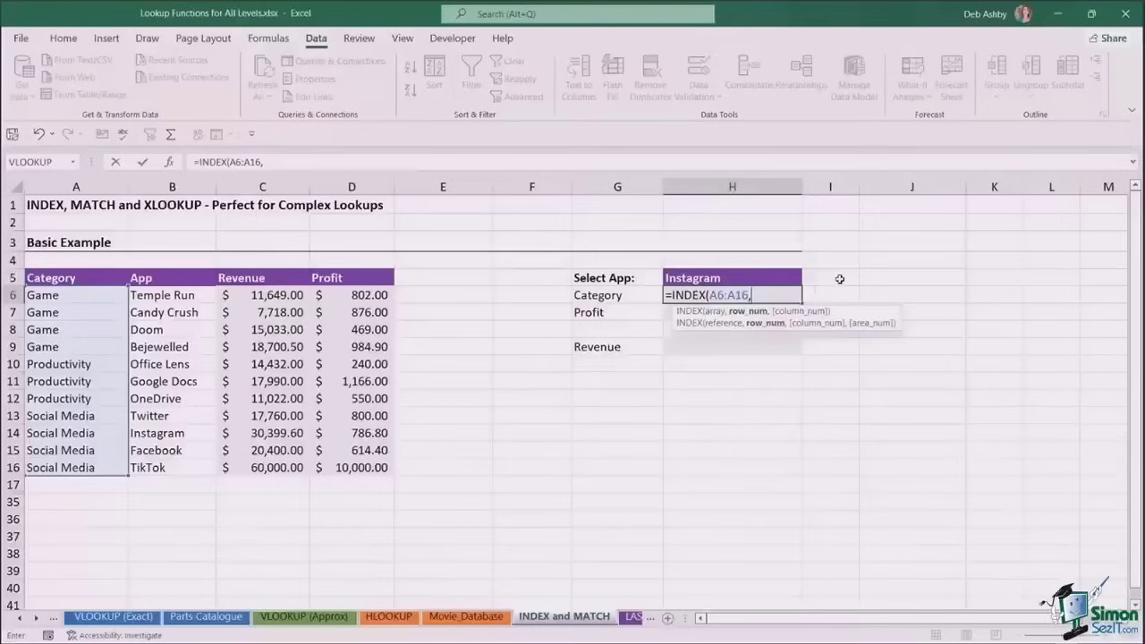
pyautogui.write('9)')
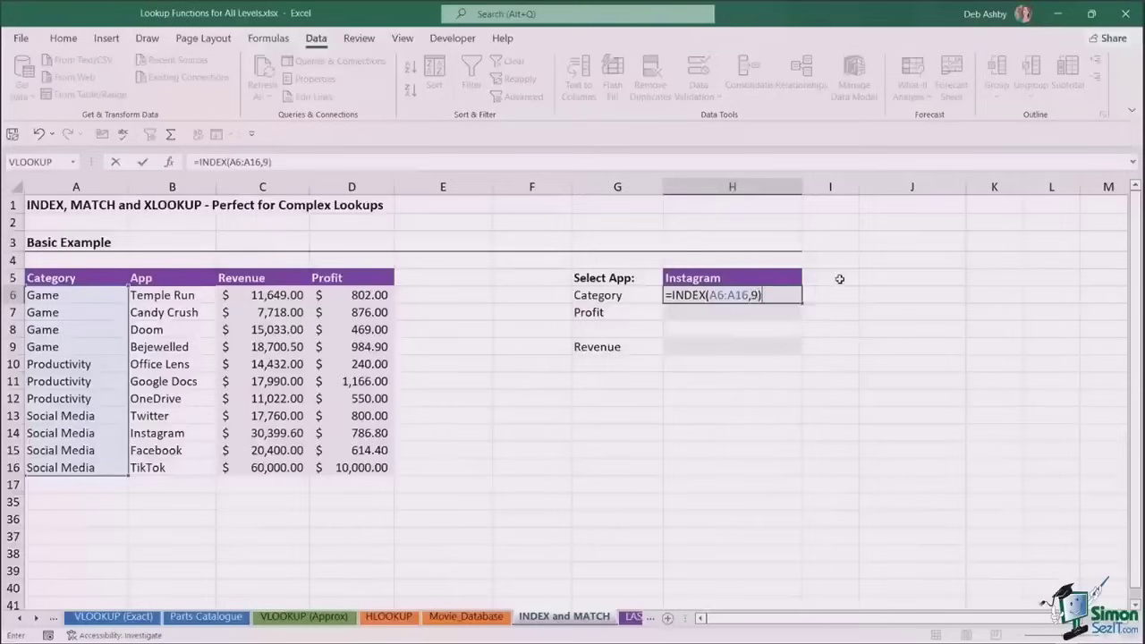
pyautogui.press('Return')
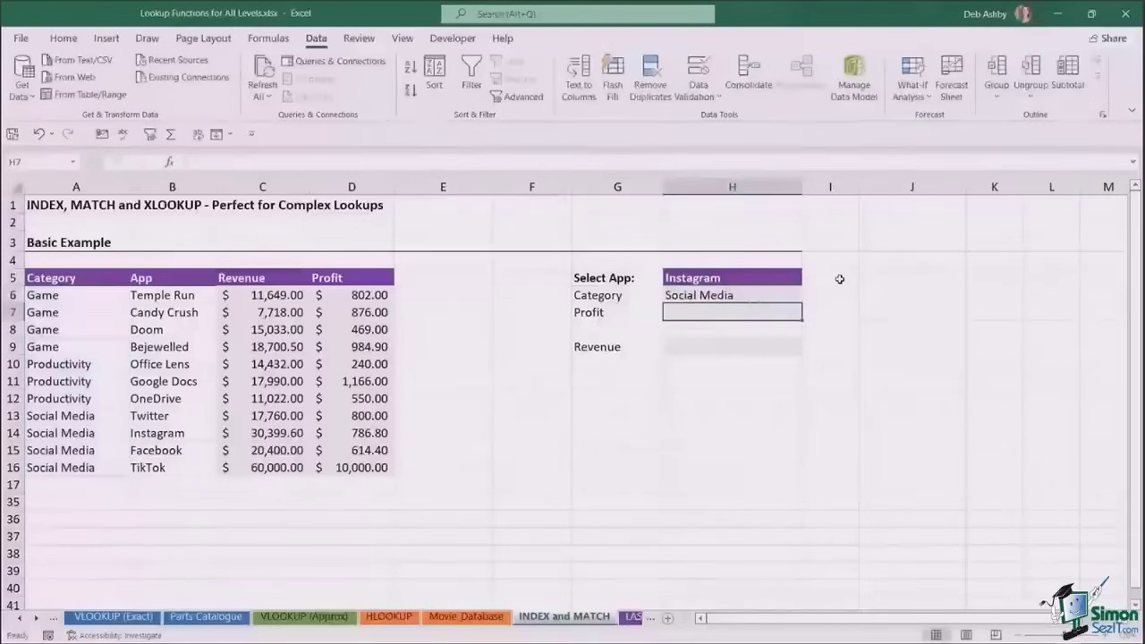
# Examine the INDEX formula in the Category cell H6 and compare its fixed row number with Instagram's category in A14
pyautogui.click(731, 295)
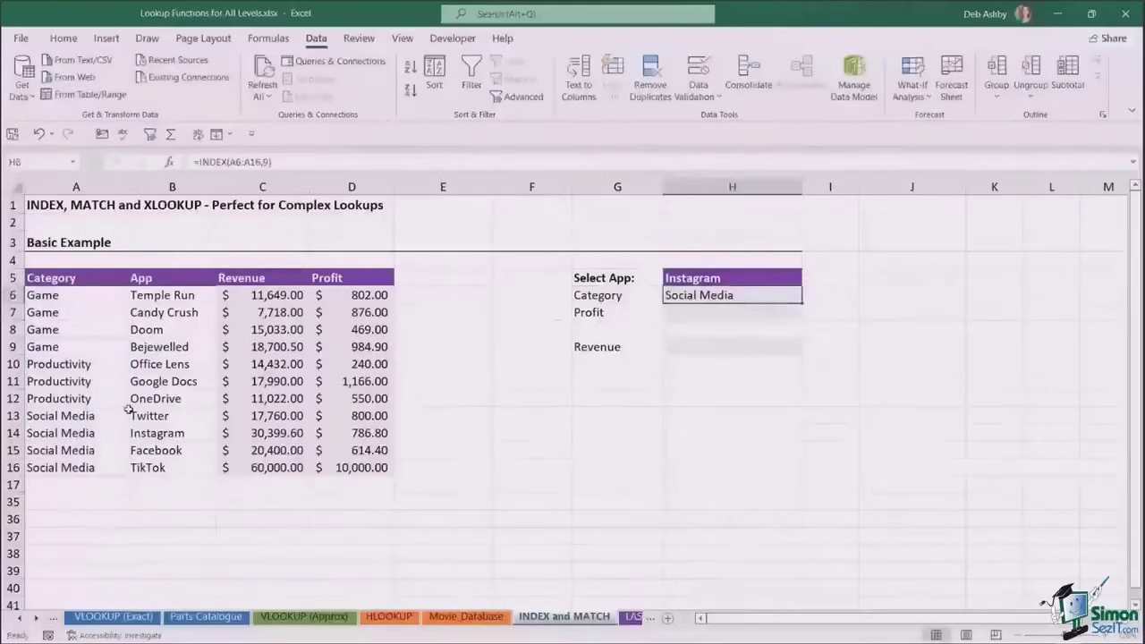
pyautogui.click(93, 433)
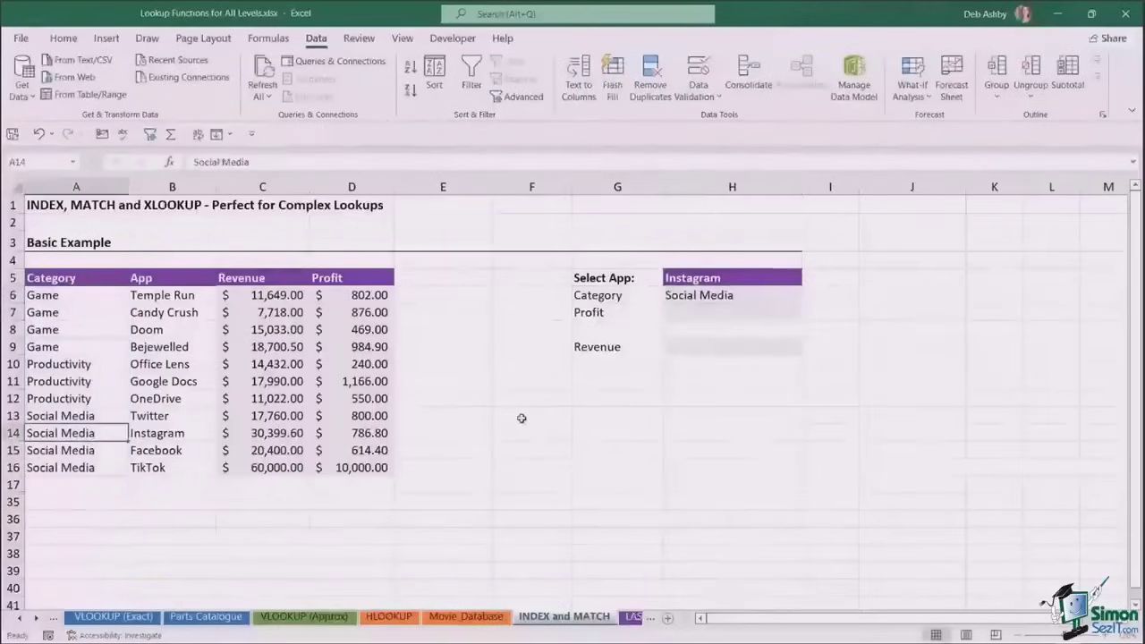
pyautogui.click(729, 298)
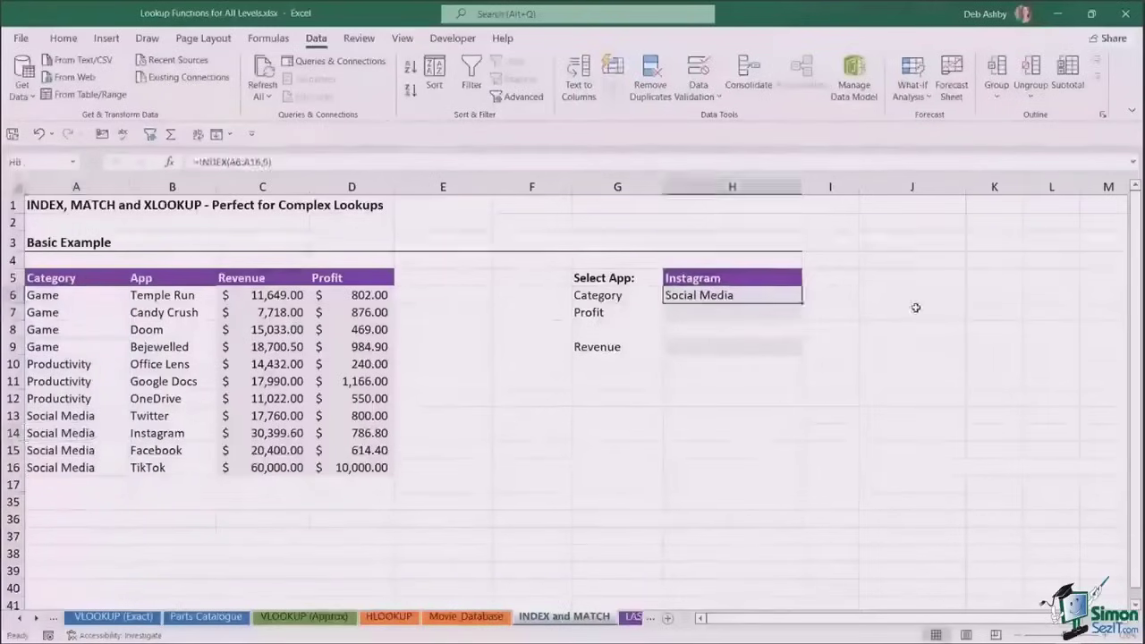
pyautogui.doubleClick(728, 303)
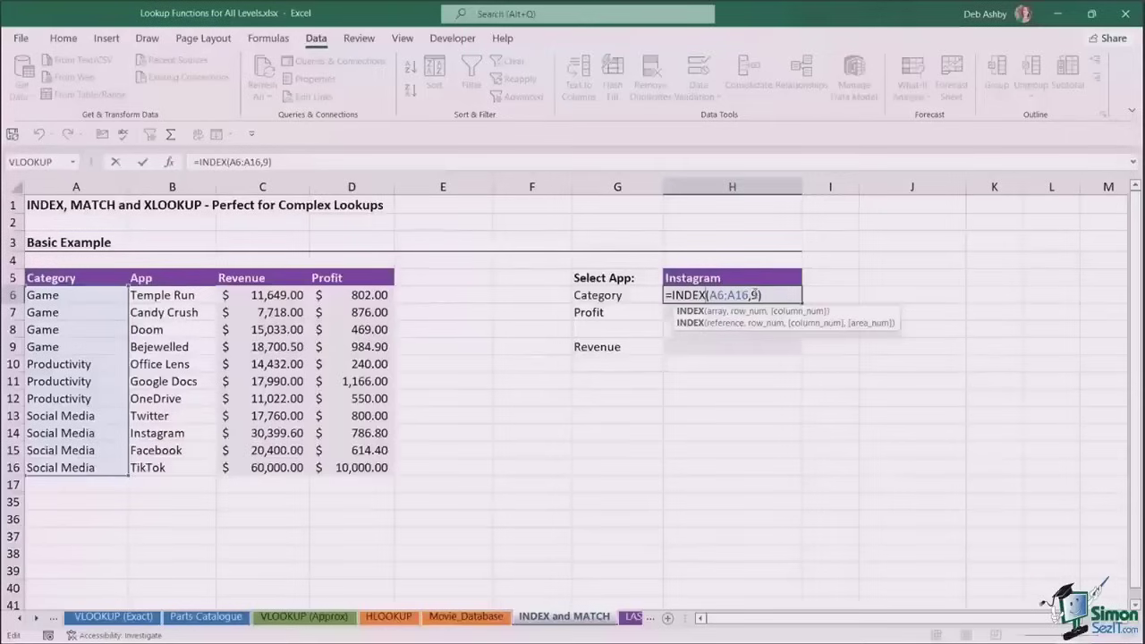
pyautogui.click(755, 295)
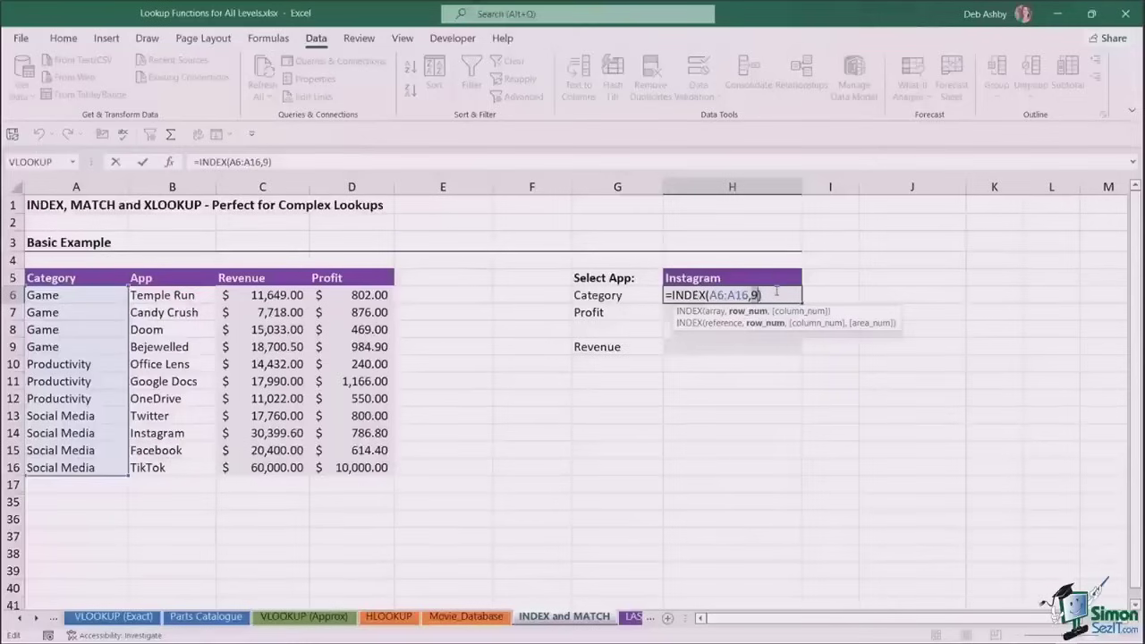
pyautogui.hotkey('ctrl', 'Return')
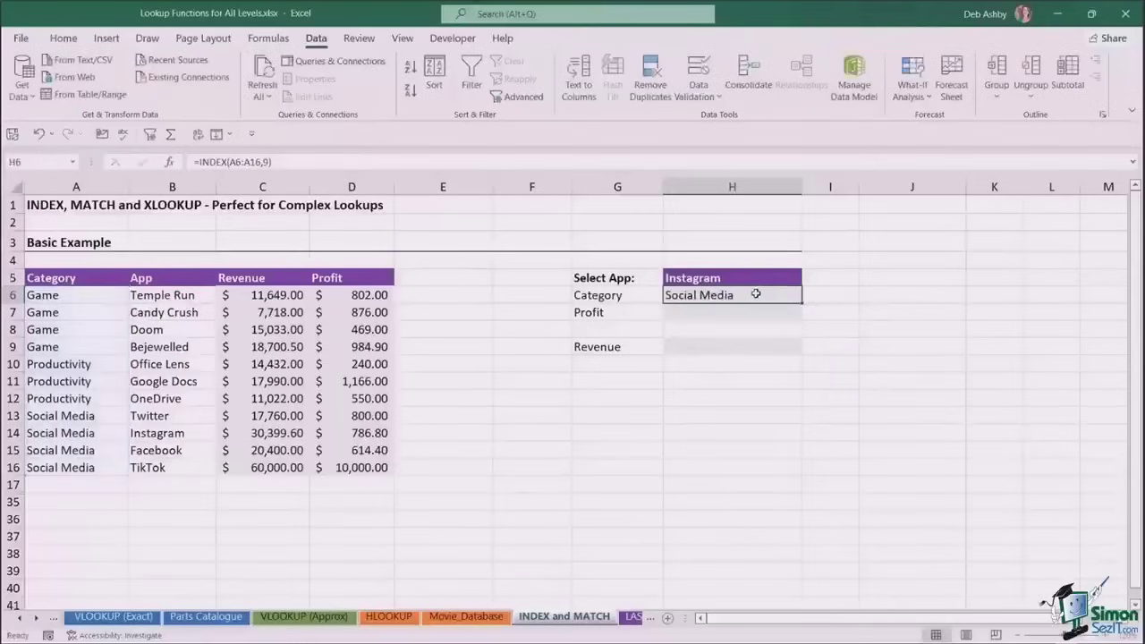
# Replace the formula in H6 with a MATCH formula using lookup value H5, lookup array B6:B16 and match type 0
pyautogui.press('Delete')
pyautogui.write('=')
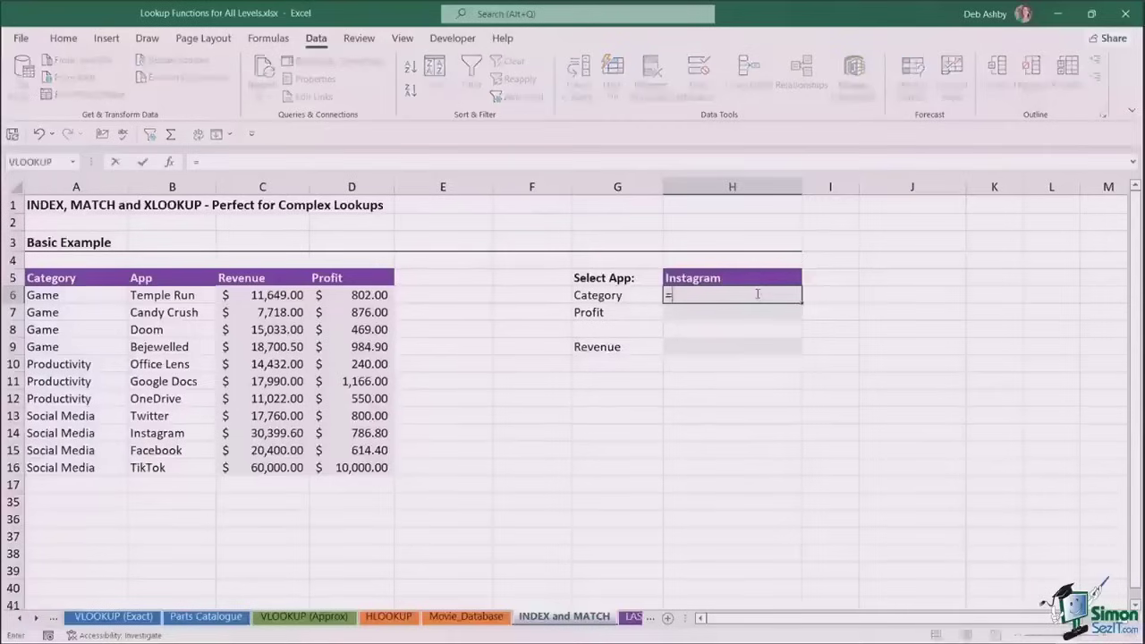
pyautogui.write('MATCH(')
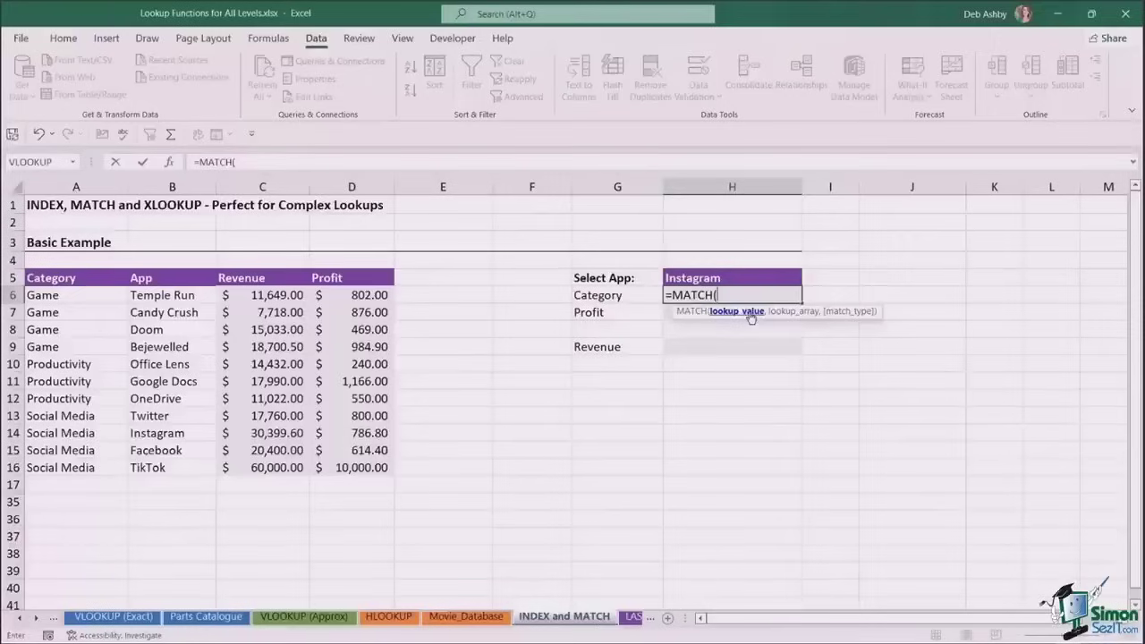
pyautogui.click(730, 278)
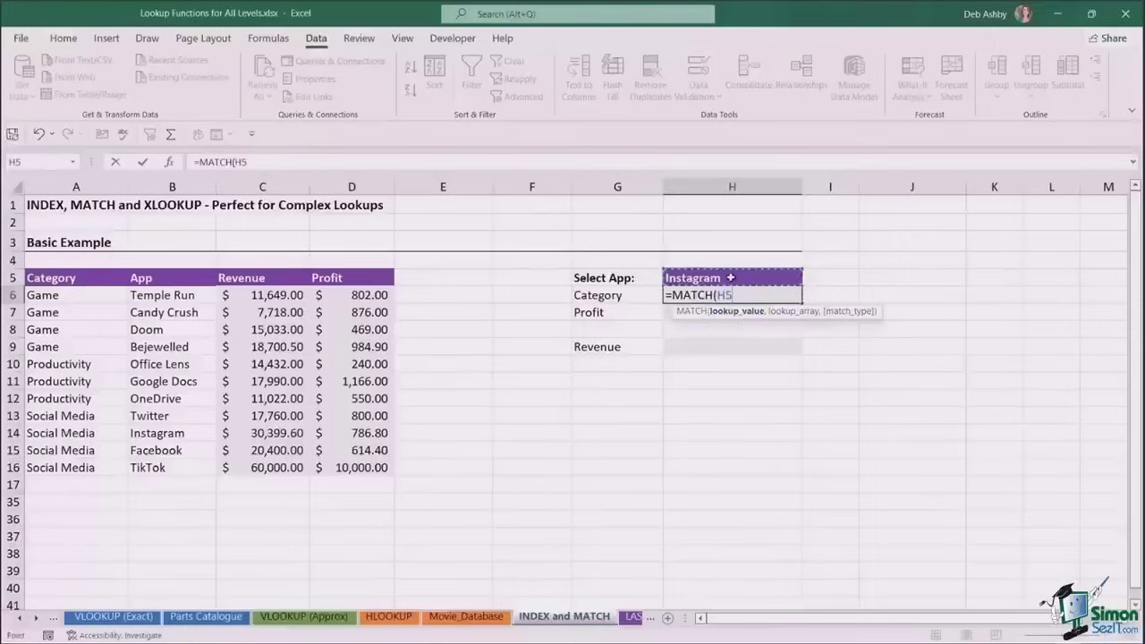
pyautogui.write(',')
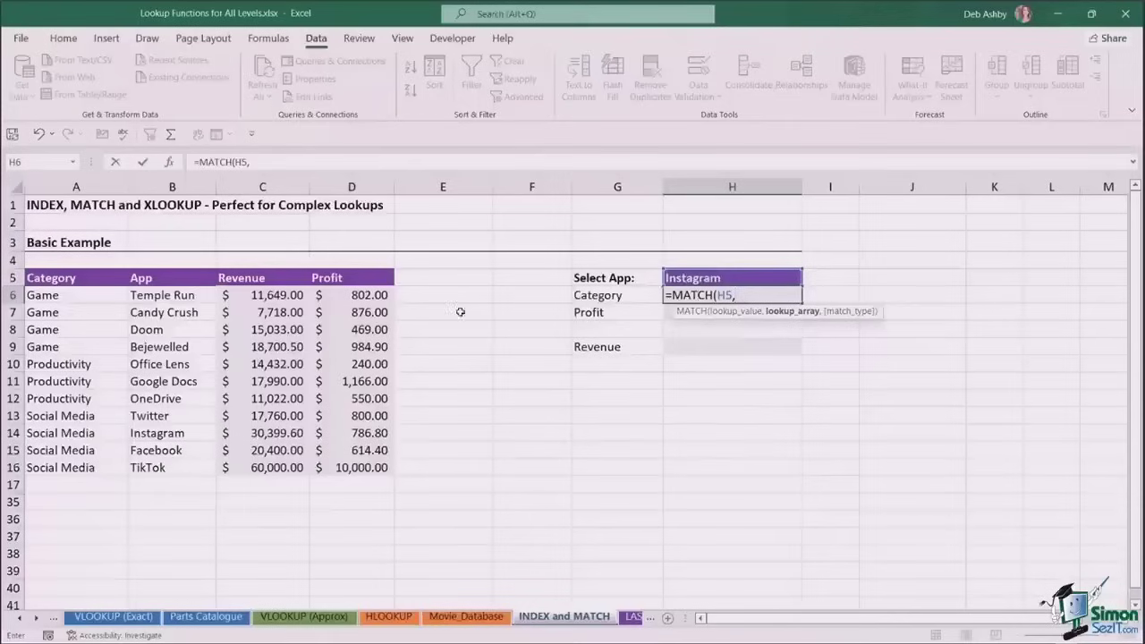
pyautogui.moveTo(198, 295); pyautogui.dragTo(191, 469)
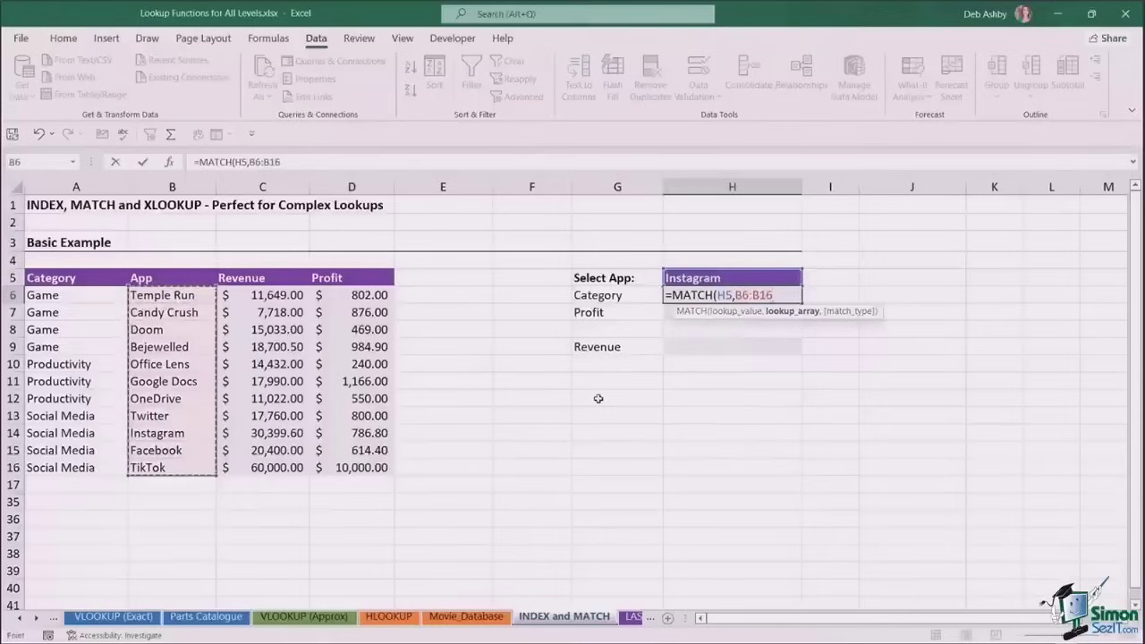
pyautogui.write(',')
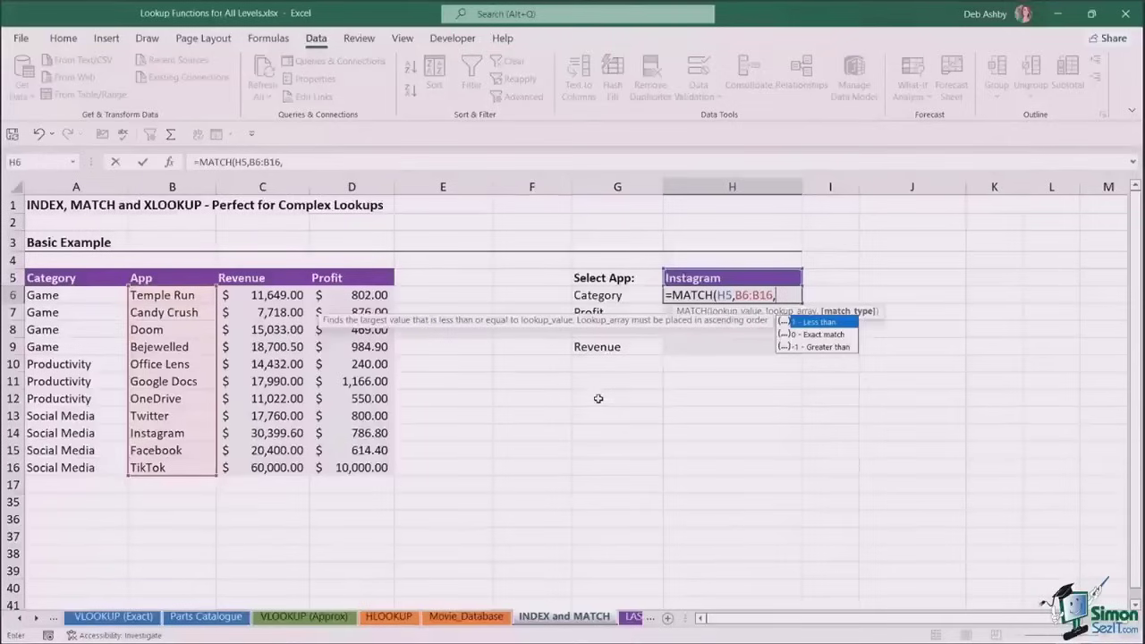
pyautogui.write('0)')
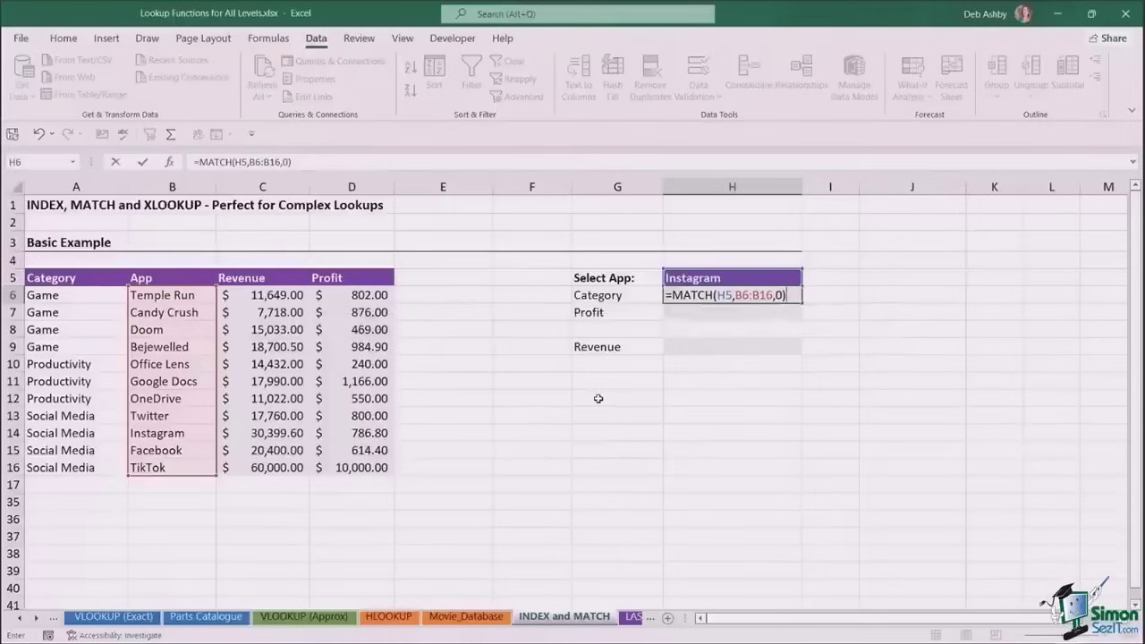
pyautogui.press('Return')
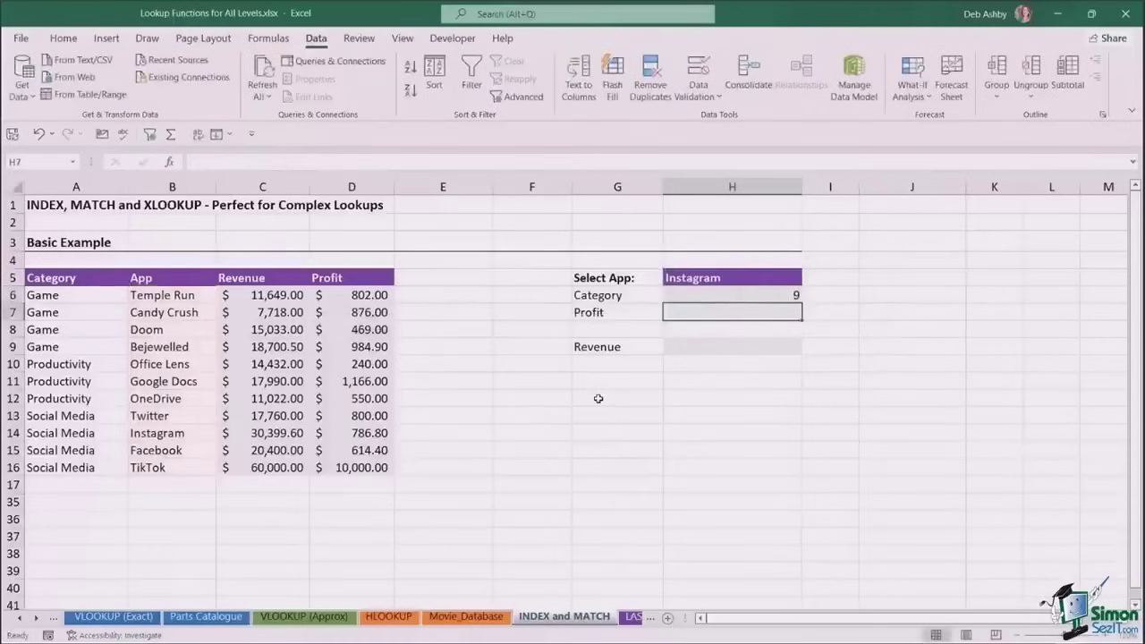
# Clear the MATCH formula from H6 and start an INDEX formula there with the category range A6:A16 as array
pyautogui.click(795, 294)
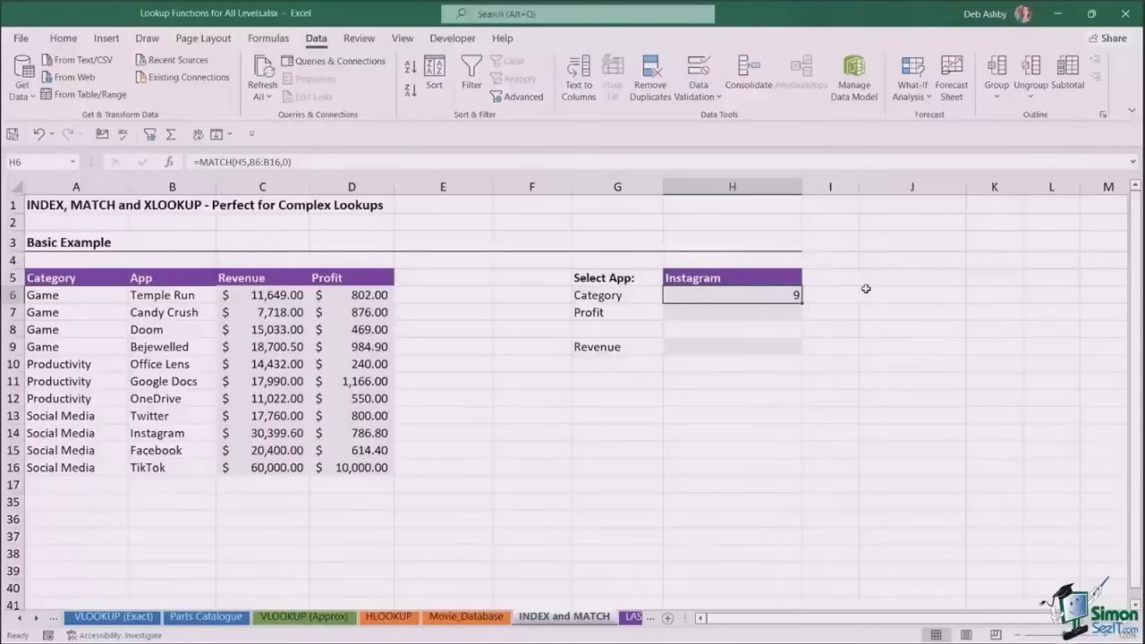
pyautogui.press('Delete')
pyautogui.write('=INDEX(')
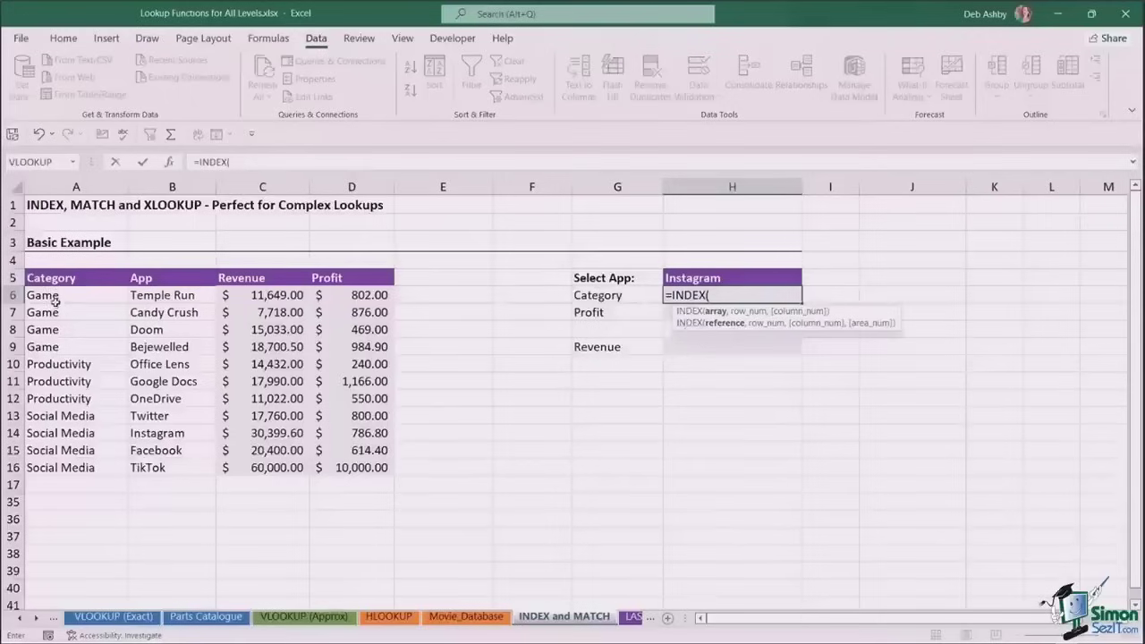
pyautogui.moveTo(56, 298); pyautogui.dragTo(61, 469)
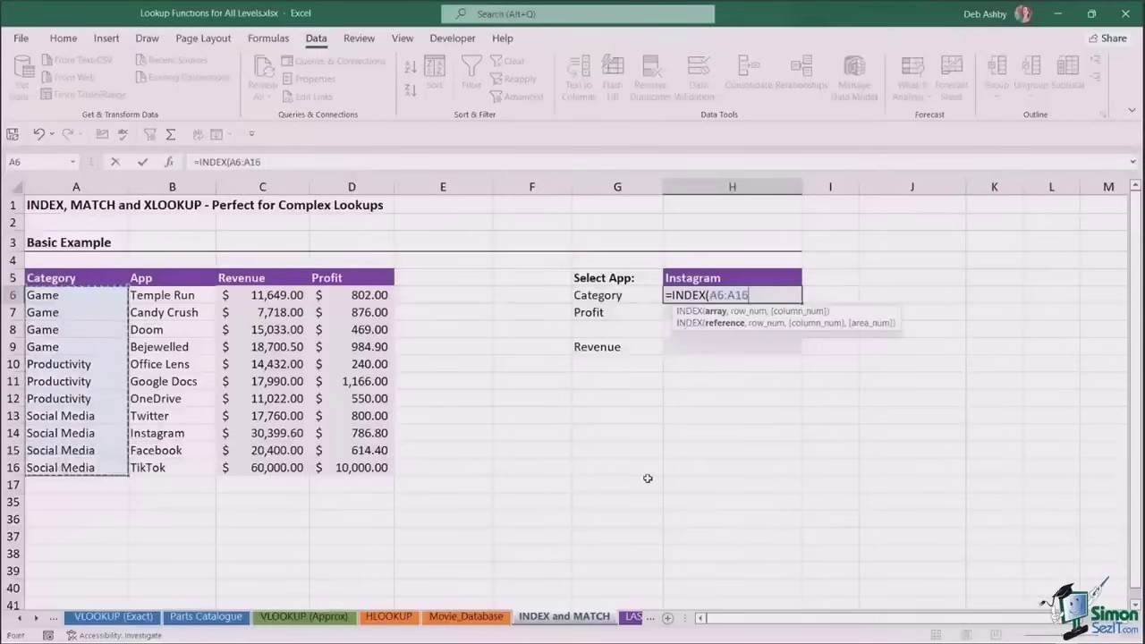
pyautogui.write(',')
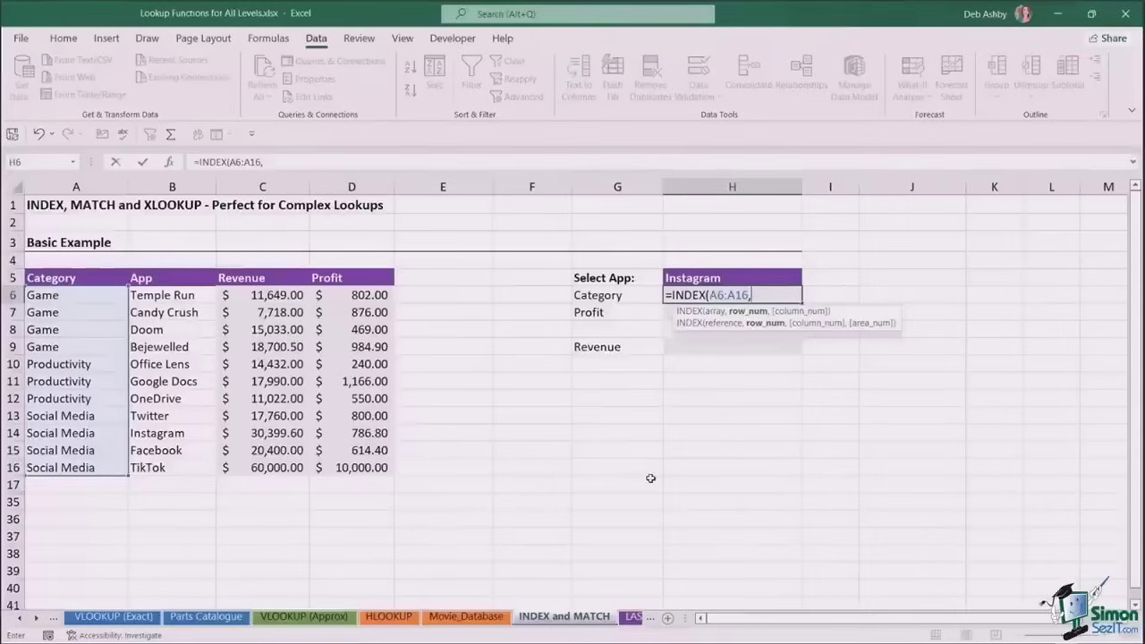
# Complete the INDEX formula in H6 with a nested MATCH as row number, looking up H5 in B6:B16 with match type 0
pyautogui.write('match(')
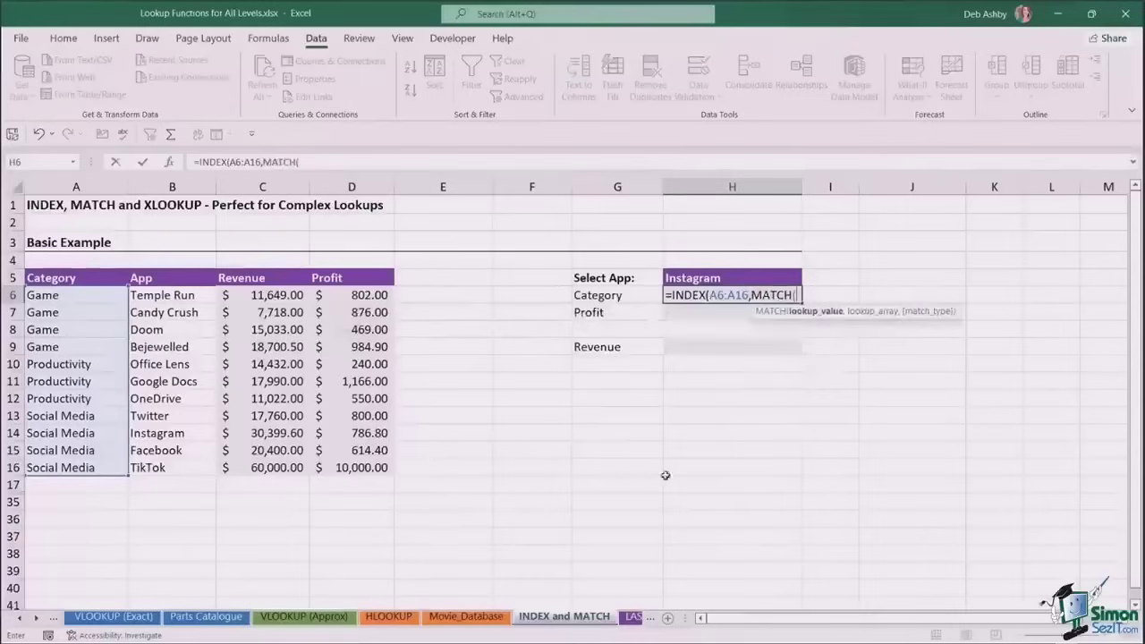
pyautogui.click(705, 277)
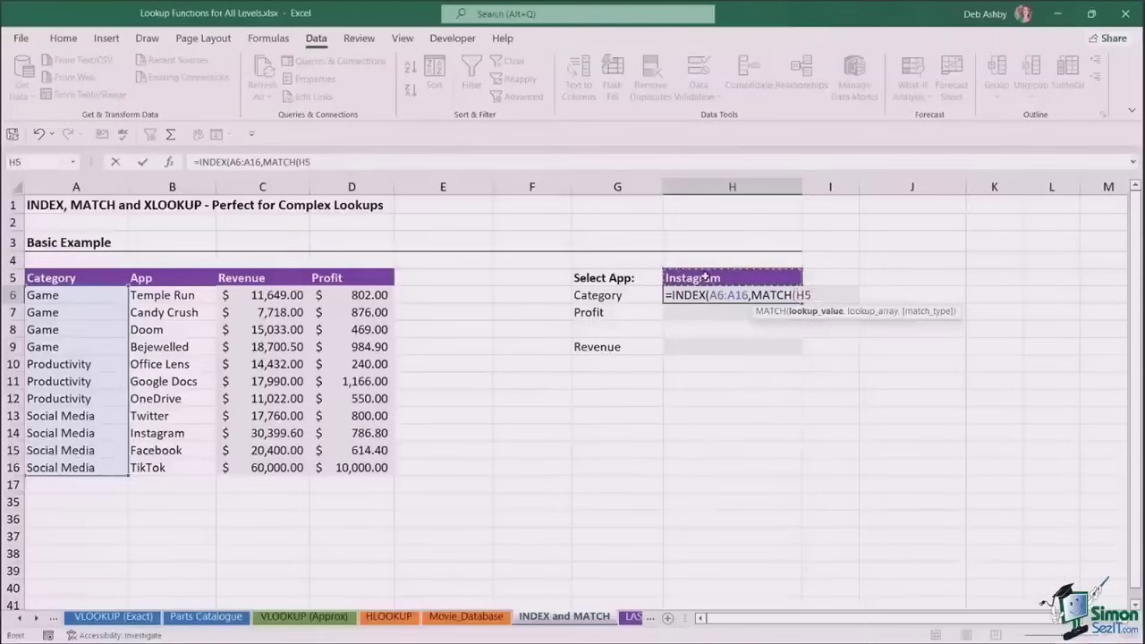
pyautogui.write(',')
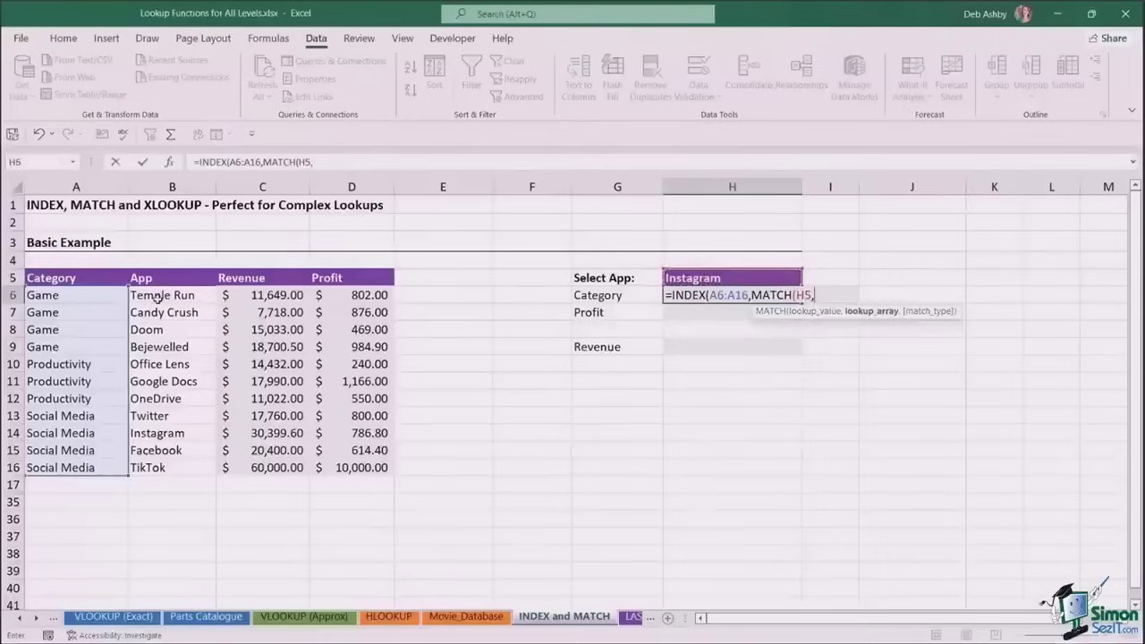
pyautogui.moveTo(158, 295); pyautogui.dragTo(166, 461)
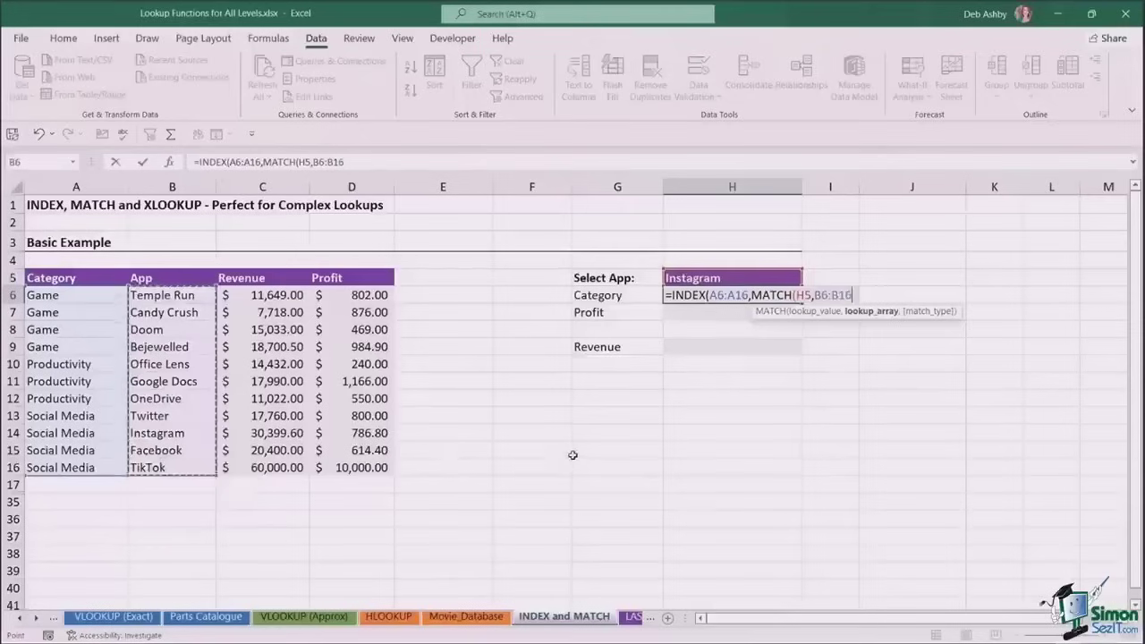
pyautogui.write(',')
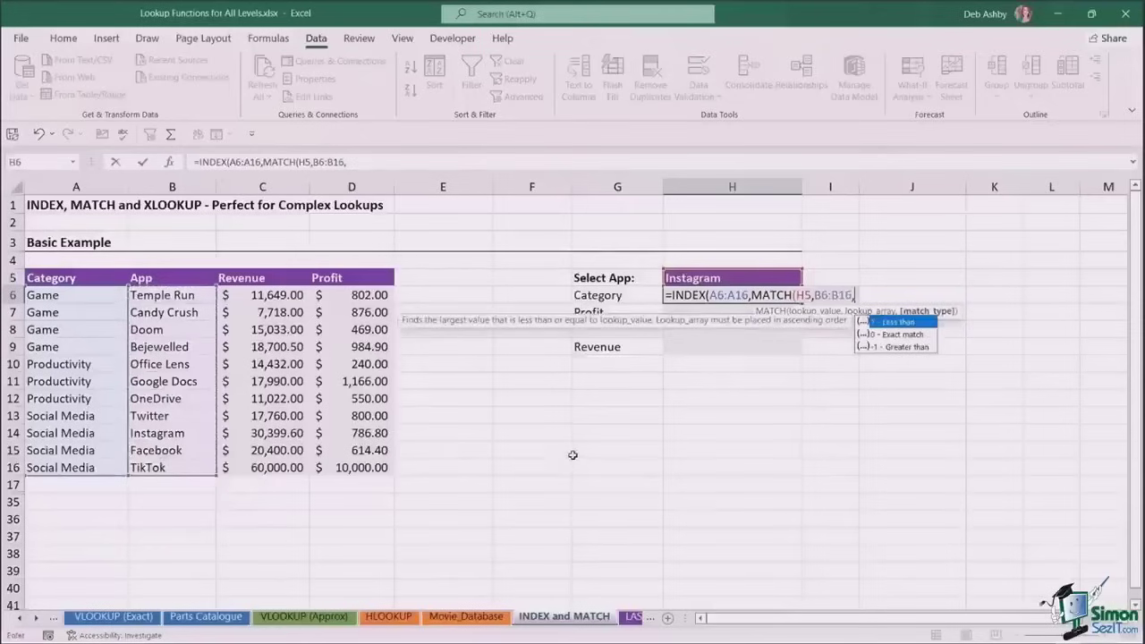
pyautogui.write('0')
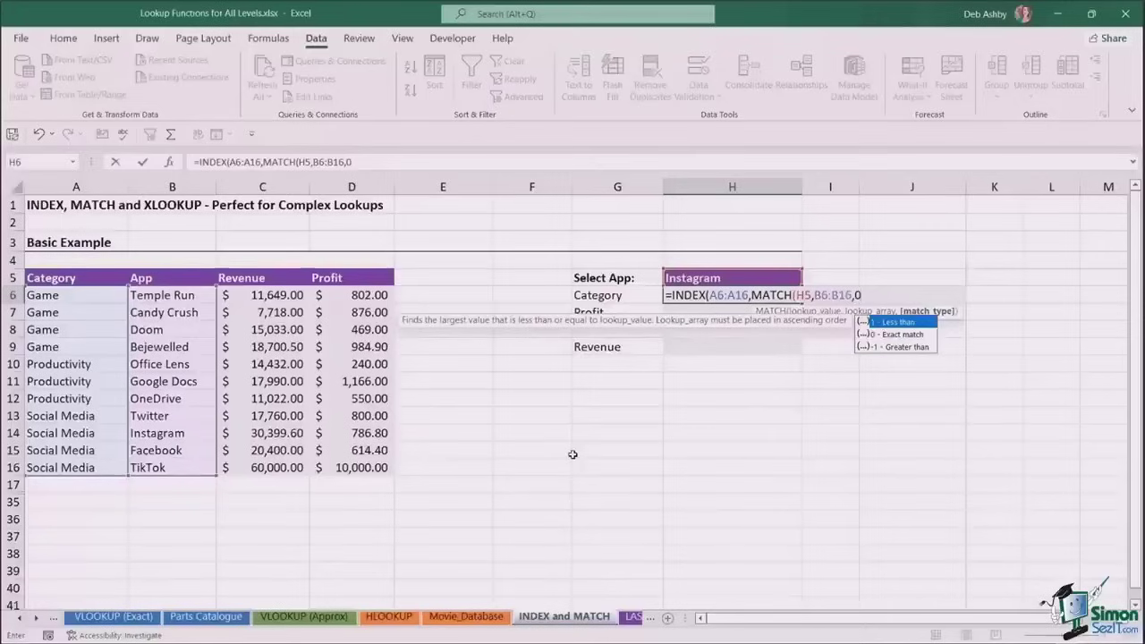
pyautogui.write(')')
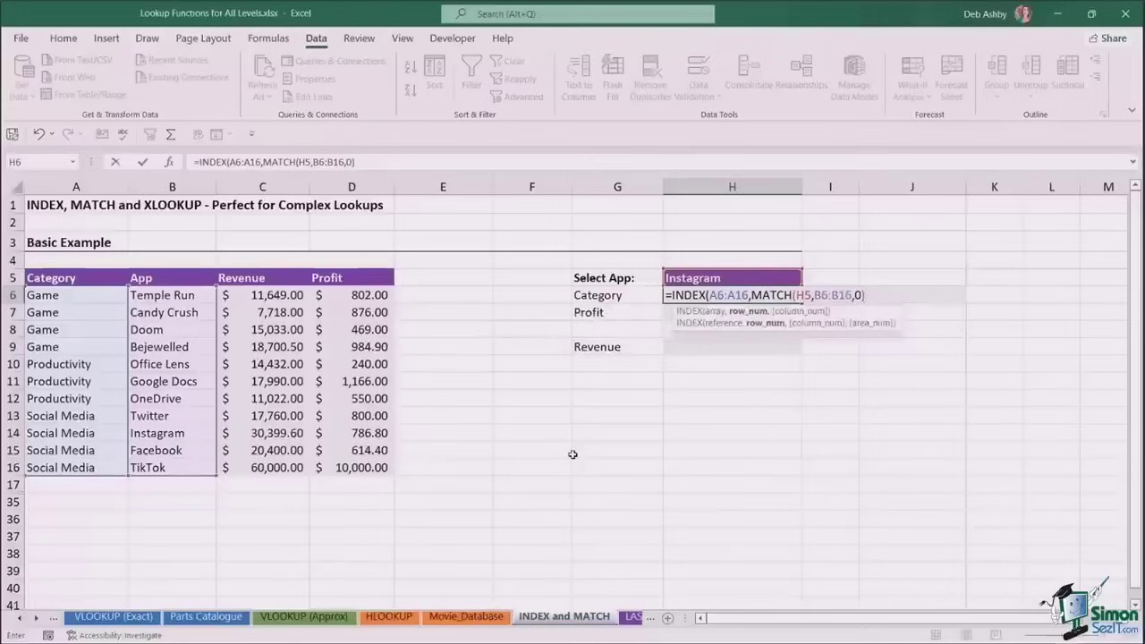
pyautogui.write(')')
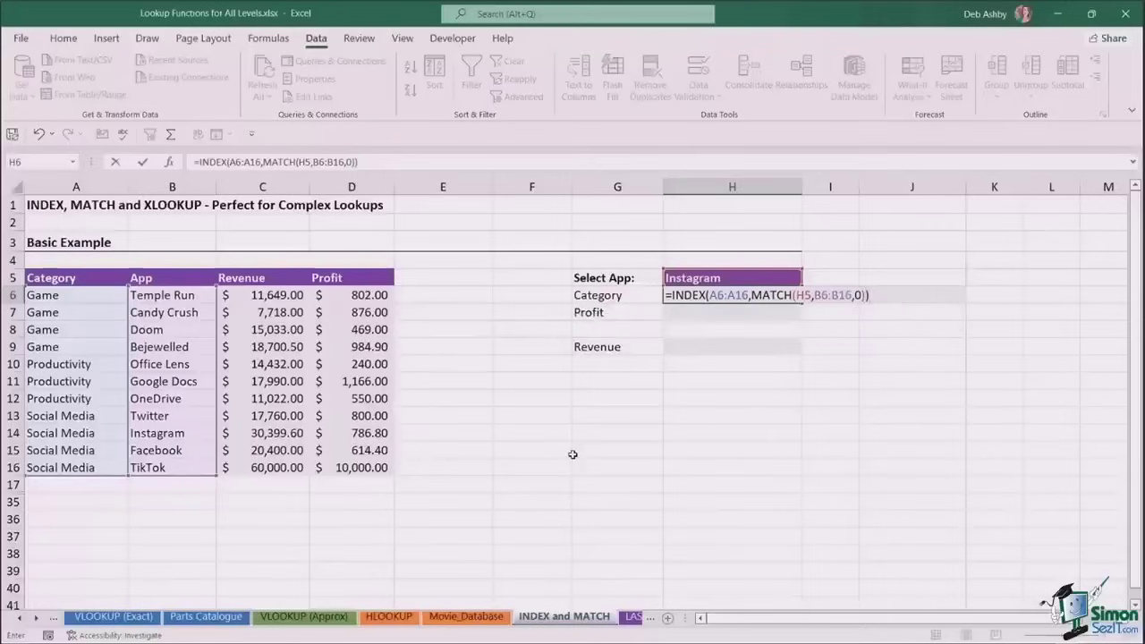
pyautogui.press('Return')
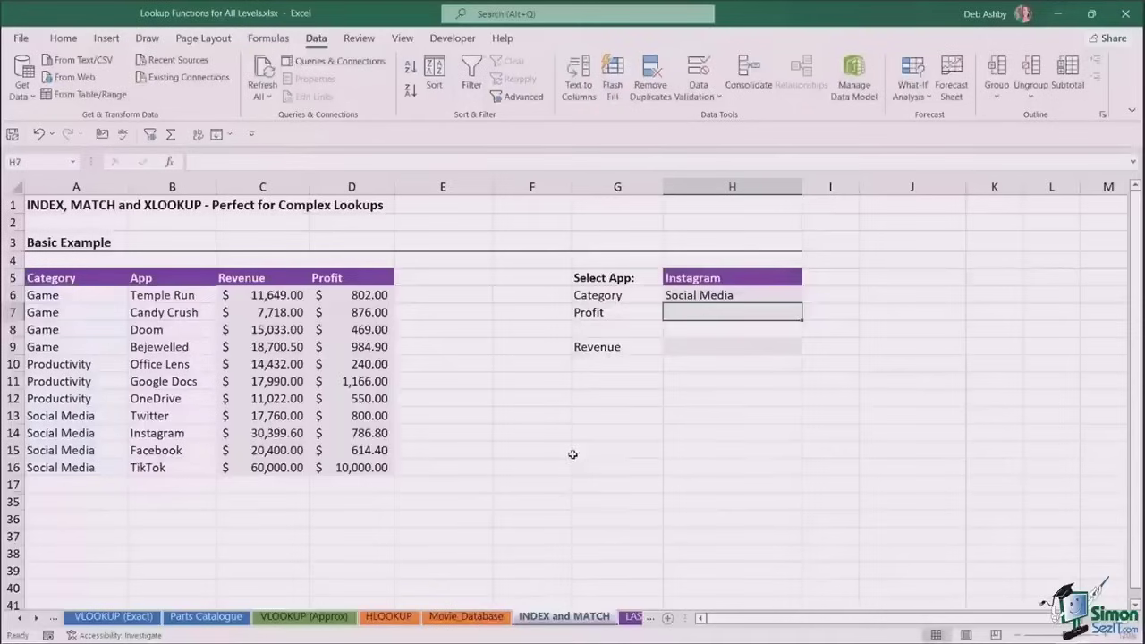
pyautogui.click(718, 303)
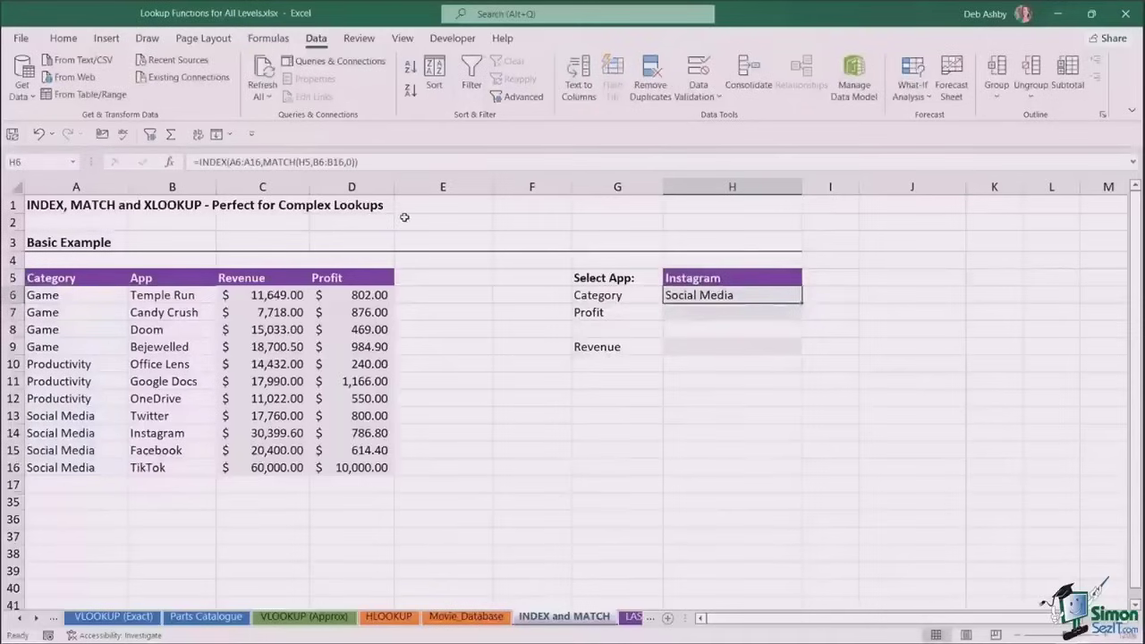
# Start an INDEX formula in the Profit cell H7 with the profit range D6:D16 as array
pyautogui.click(702, 315)
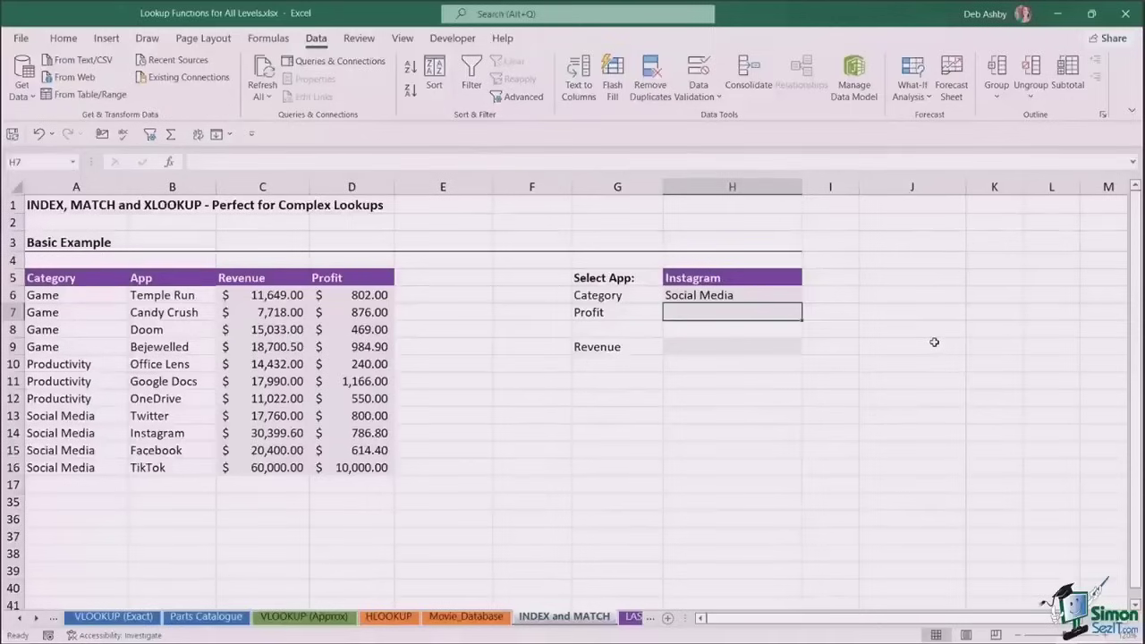
pyautogui.write('=INDEX(')
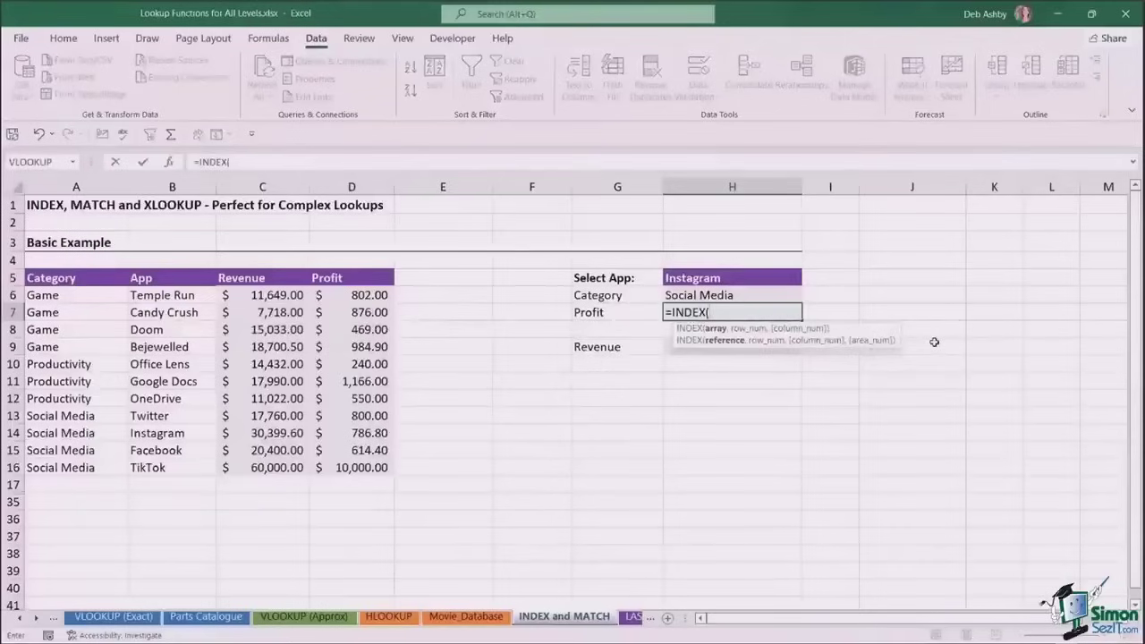
pyautogui.click(358, 293)
pyautogui.moveTo(358, 294); pyautogui.dragTo(358, 466)
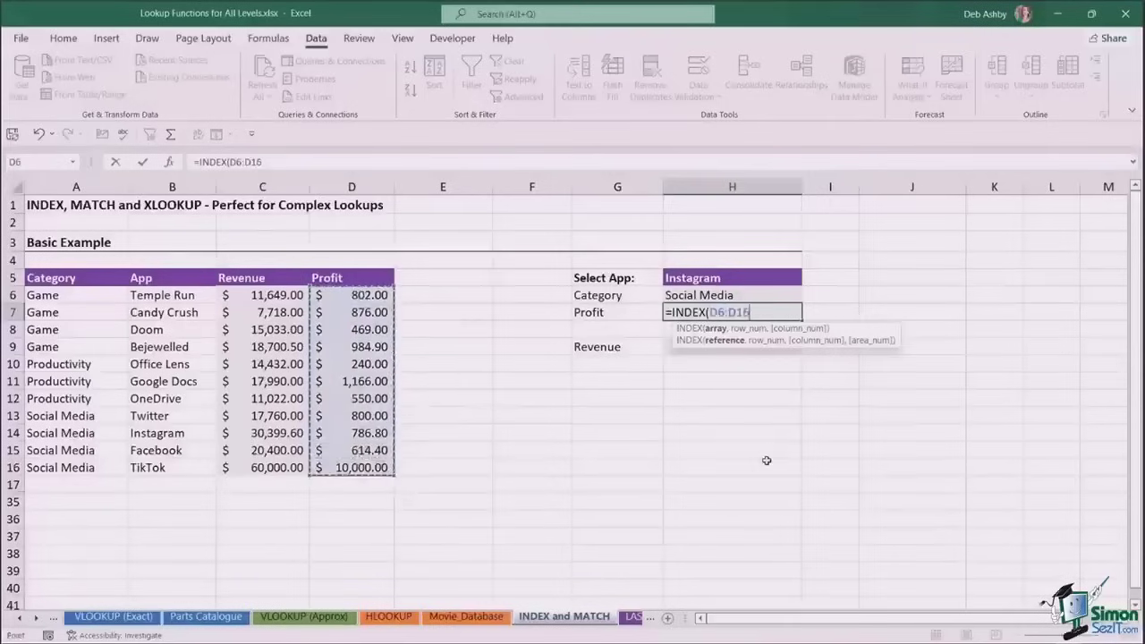
pyautogui.write(',')
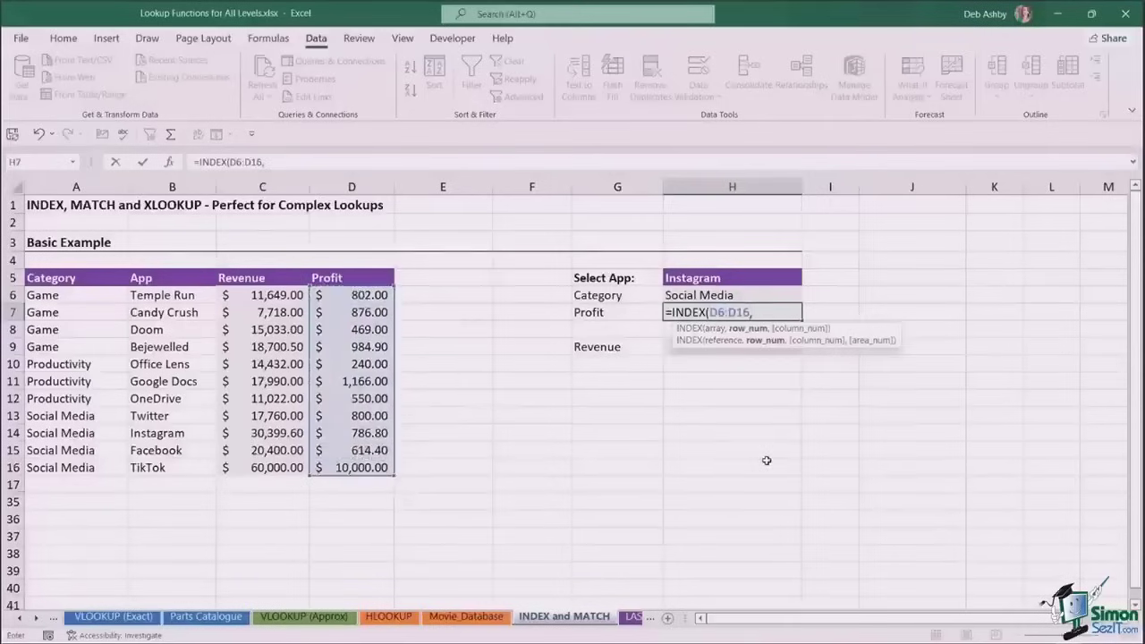
# Complete the INDEX formula in H7 with a nested MATCH as row number, looking up H5 in B6:B16 with match type 0
pyautogui.write('match')
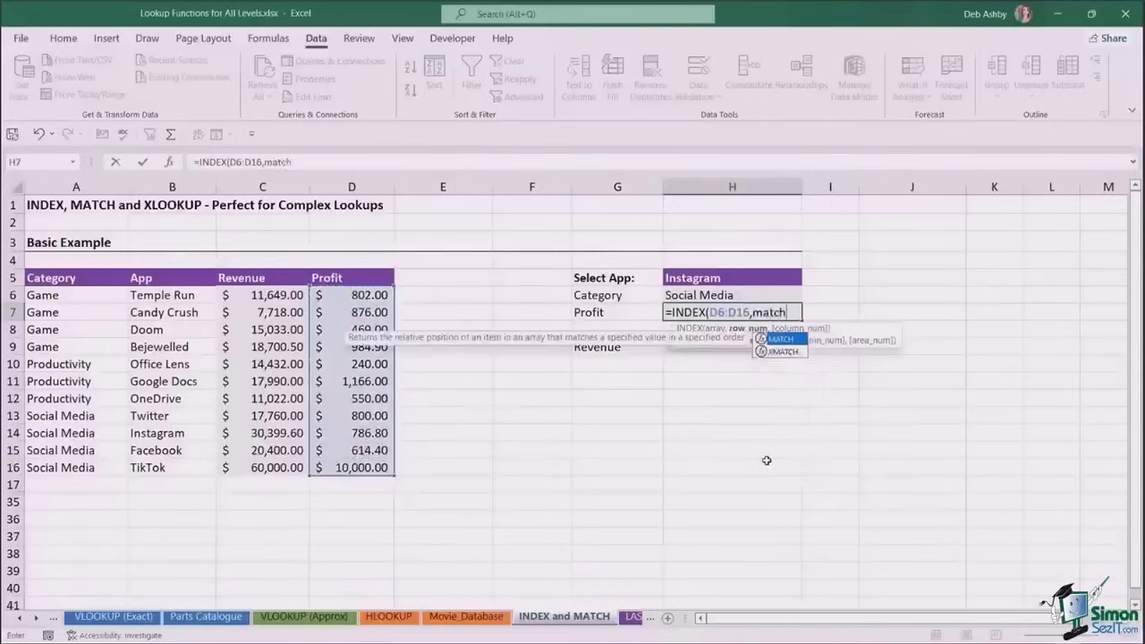
pyautogui.press('Tab')
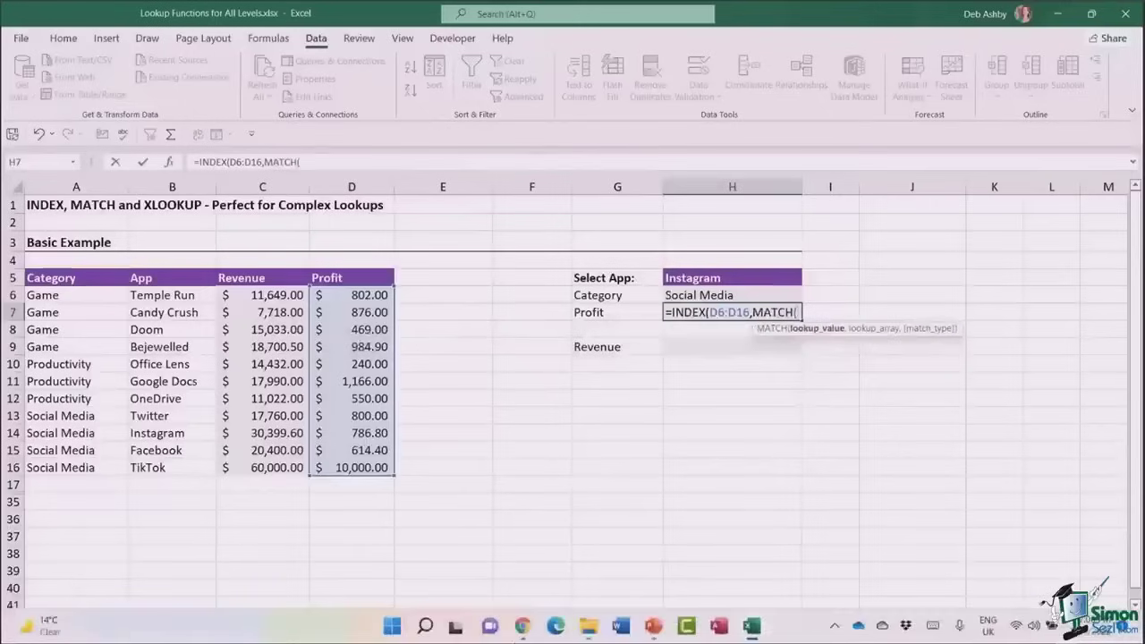
pyautogui.click(735, 279)
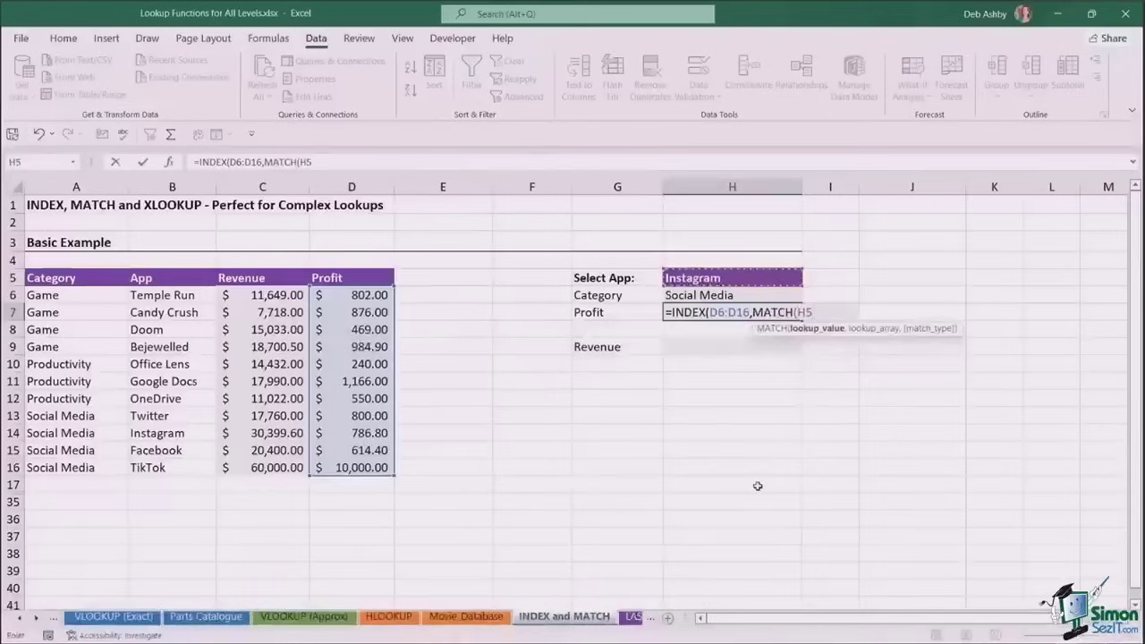
pyautogui.write(',')
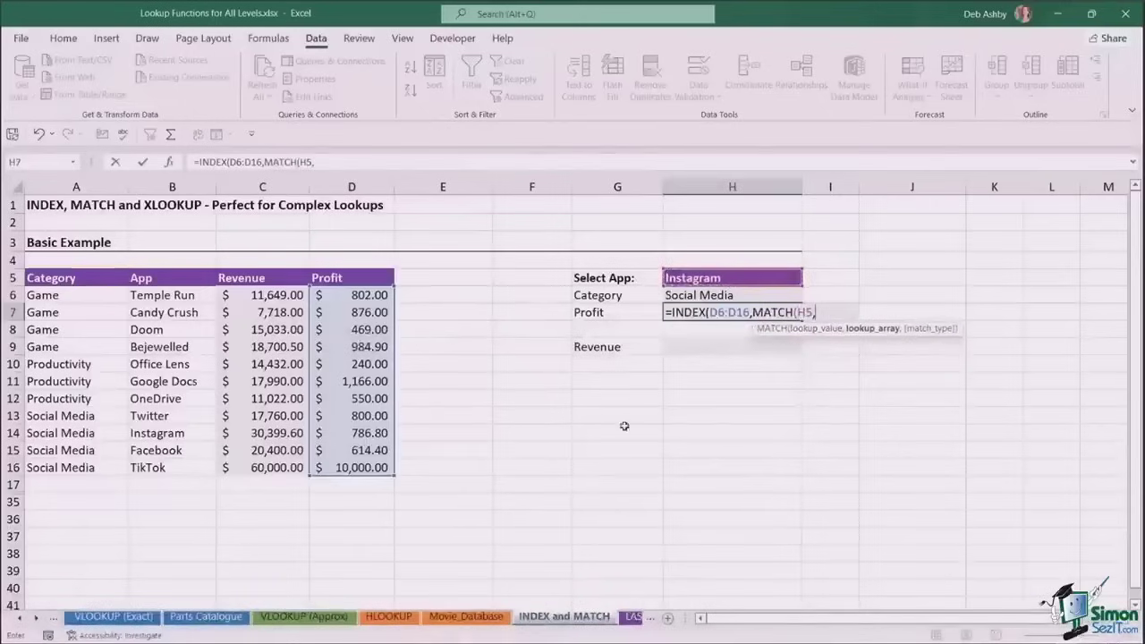
pyautogui.moveTo(172, 295); pyautogui.dragTo(172, 467)
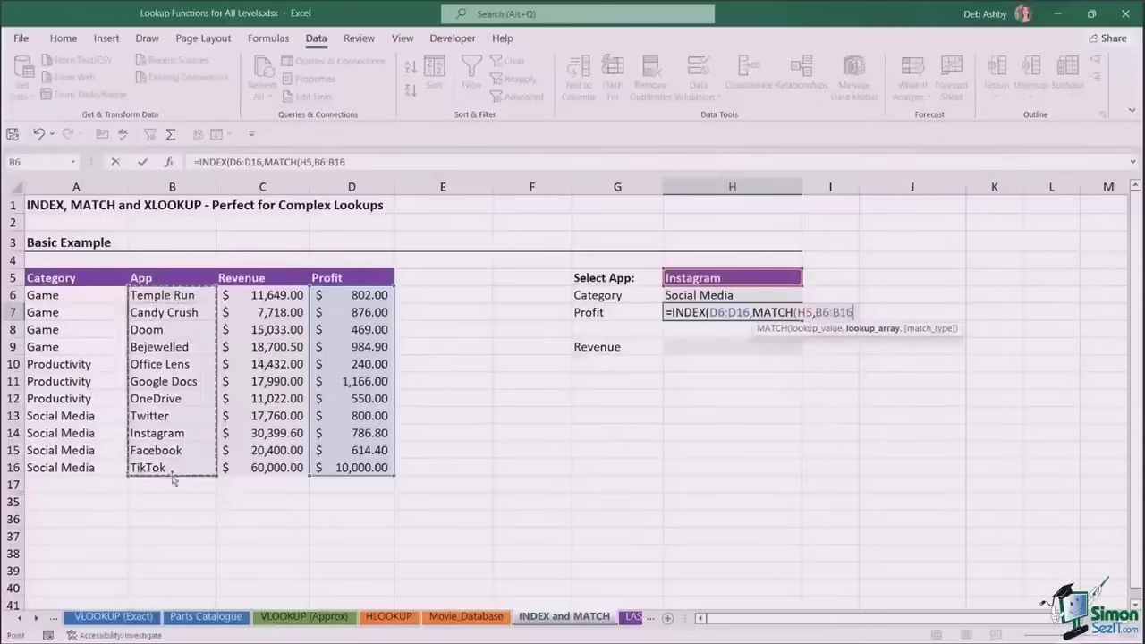
pyautogui.write('0')
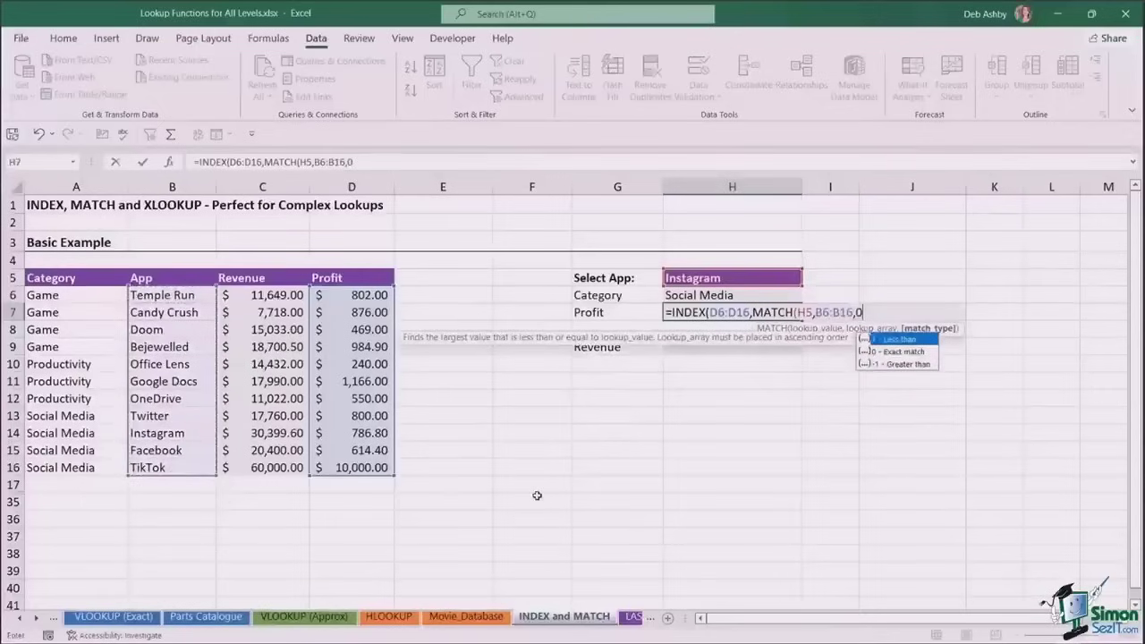
pyautogui.write(')')
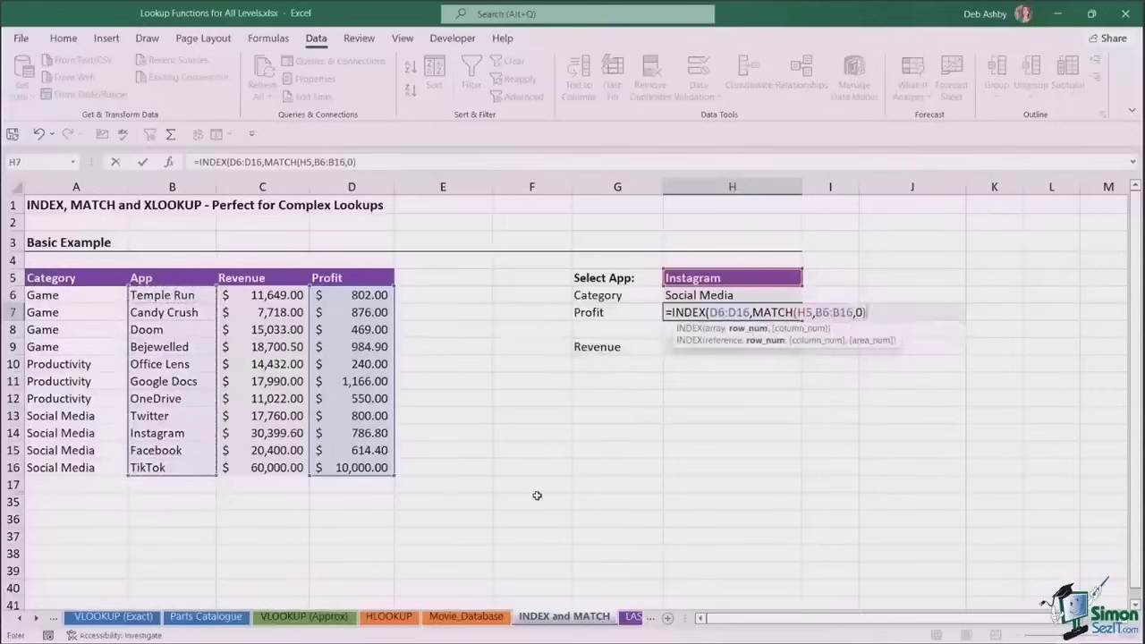
pyautogui.press('Return')
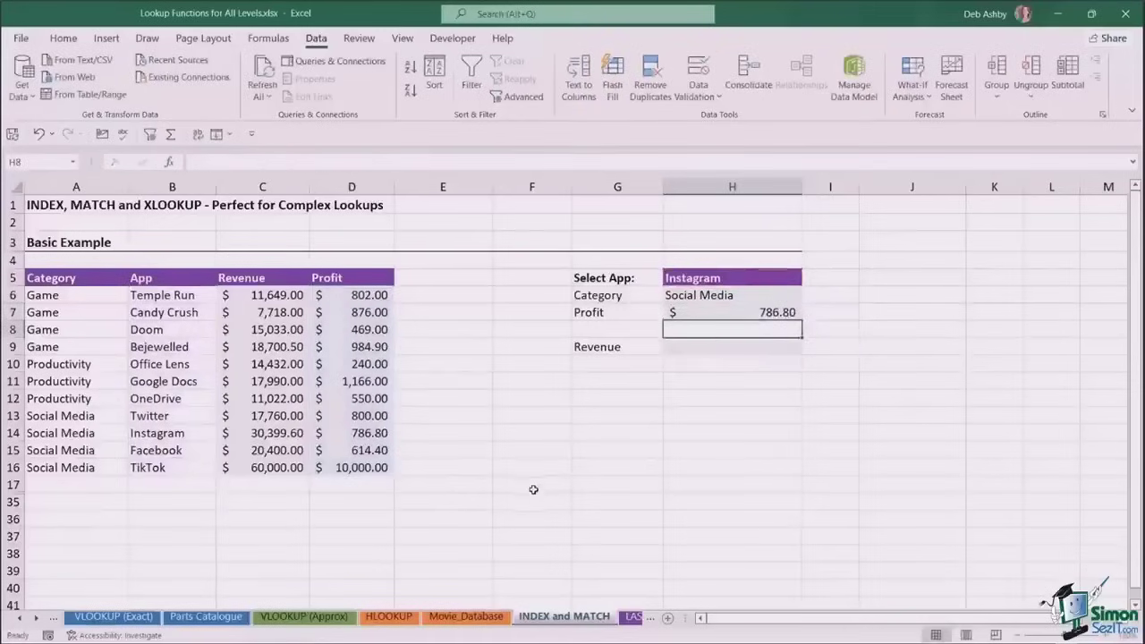
# Test the category and profit lookups by choosing Office Lens and finally Facebook in the Select App dropdown in H5
pyautogui.click(761, 278)
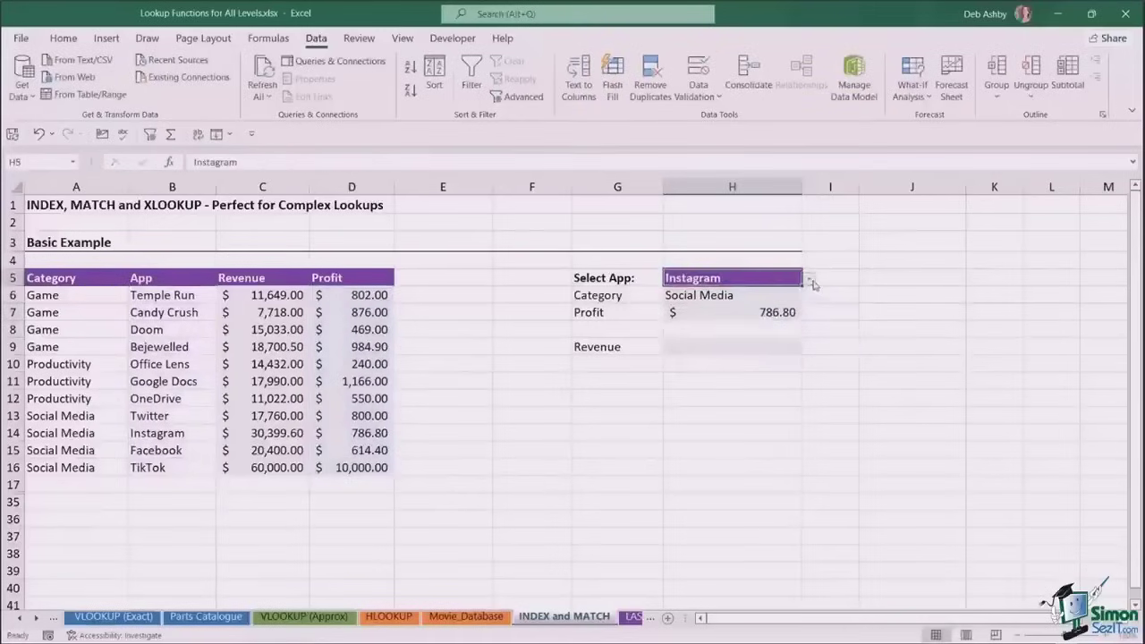
pyautogui.click(810, 281)
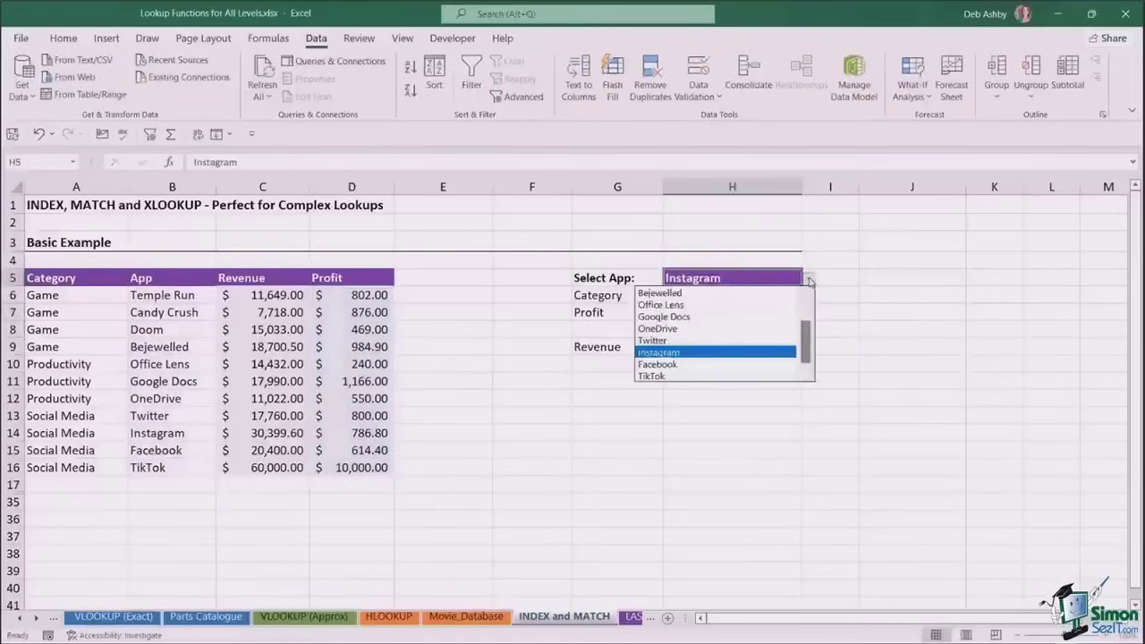
pyautogui.click(689, 306)
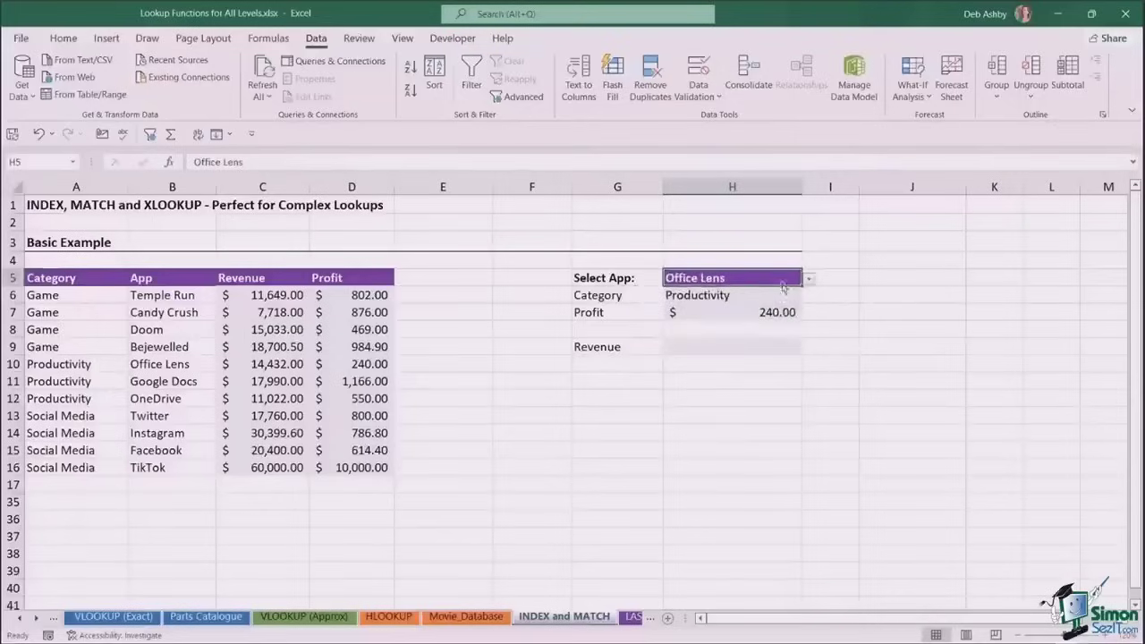
pyautogui.click(808, 279)
pyautogui.click(727, 364)
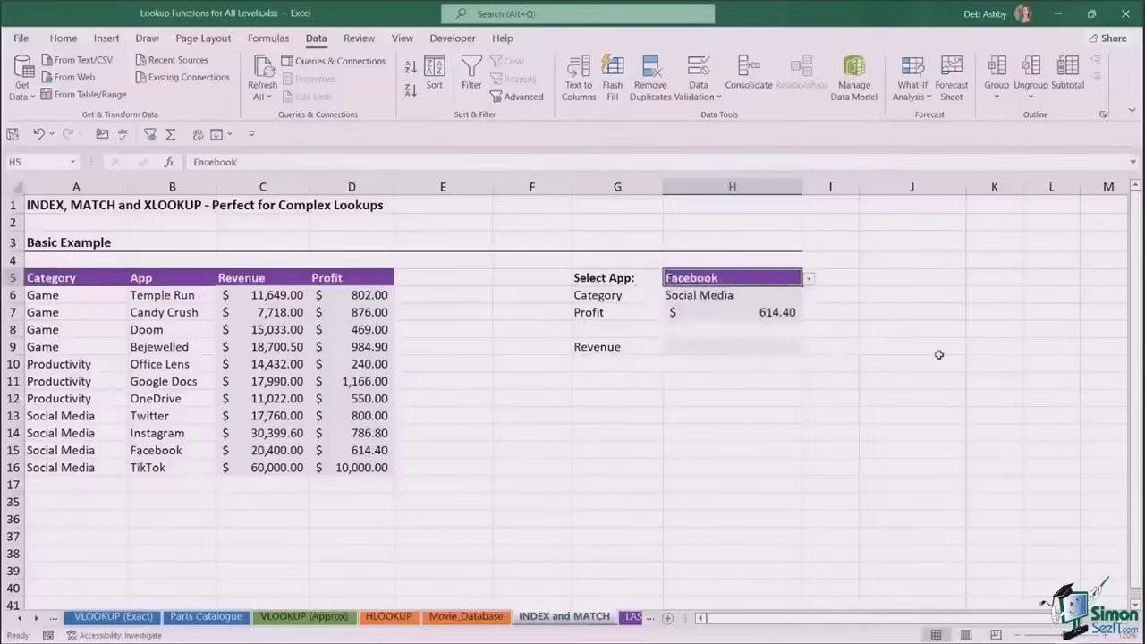
pyautogui.click(952, 353)
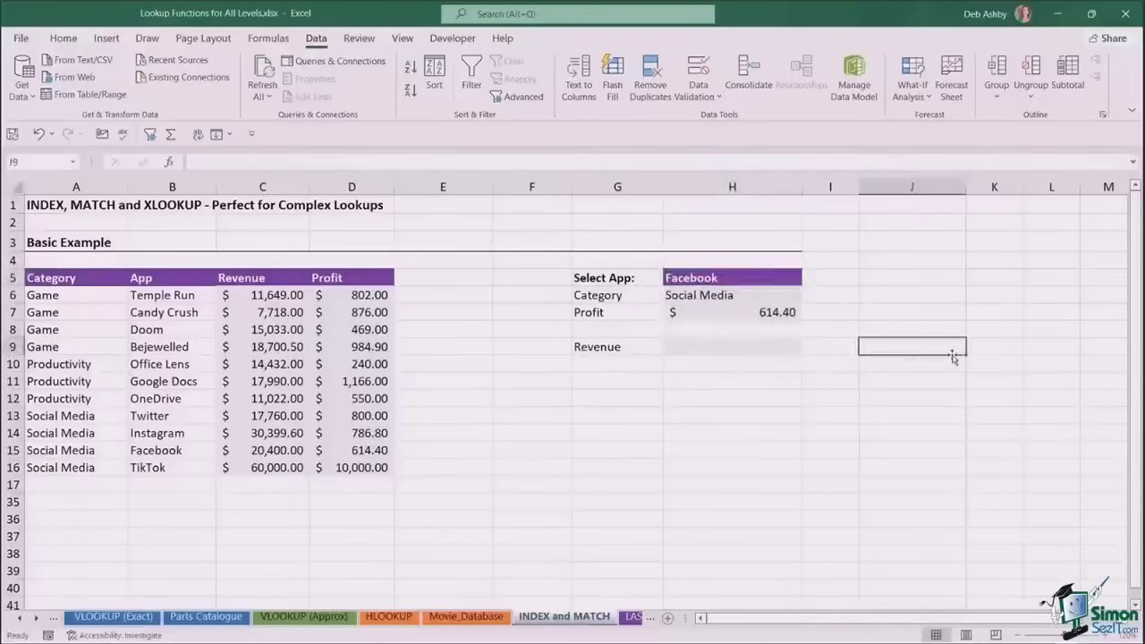
pyautogui.click(725, 280)
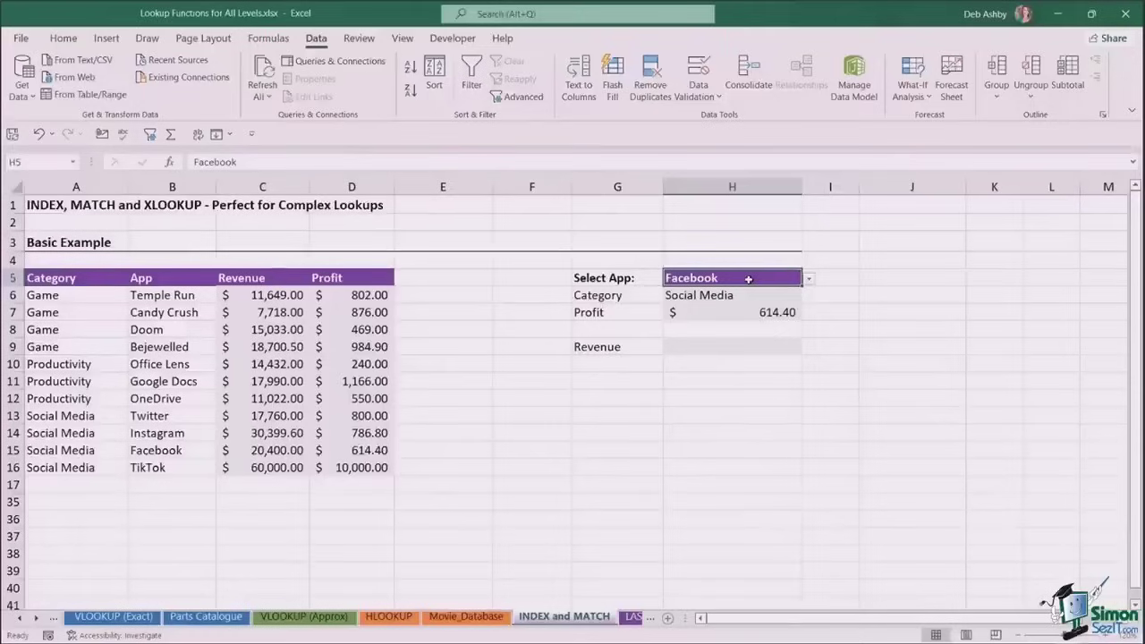
pyautogui.click(749, 280)
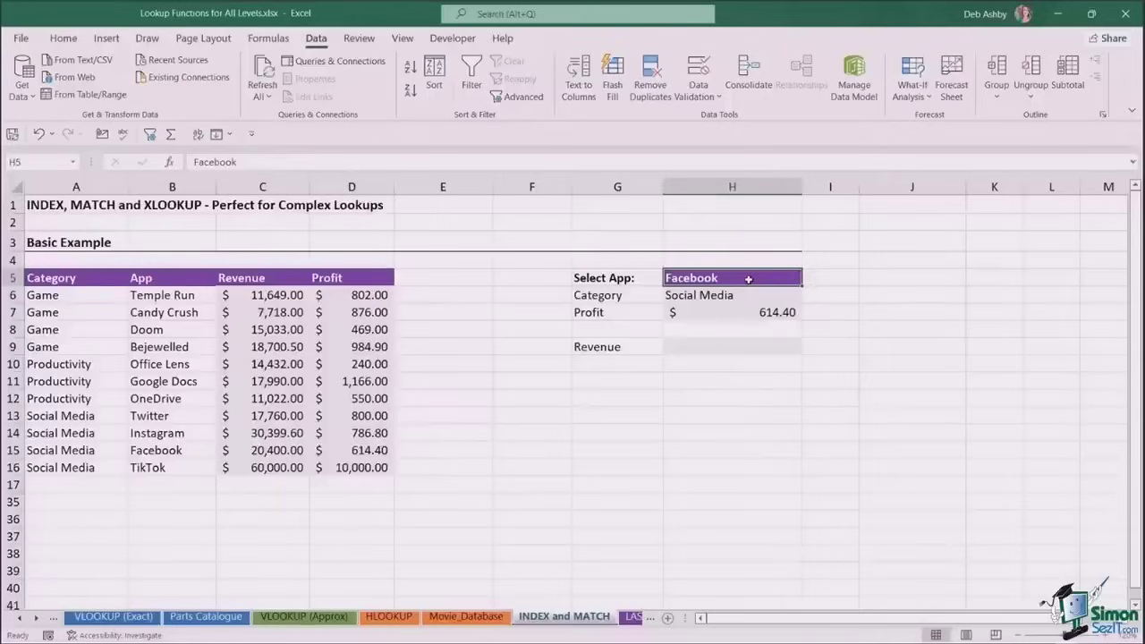
pyautogui.click(608, 399)
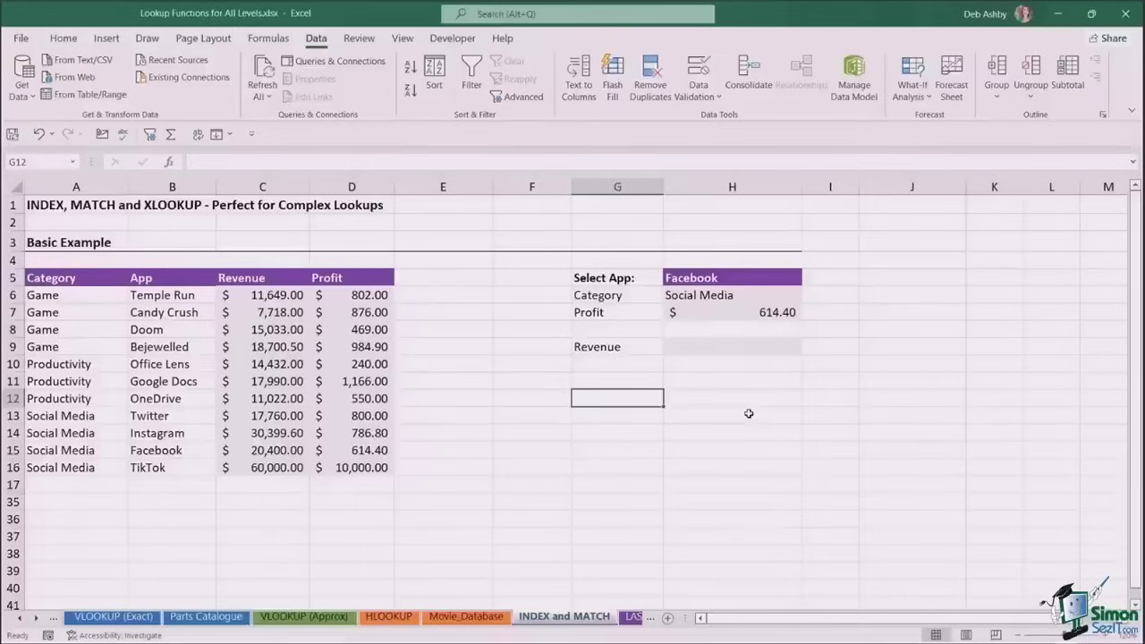
pyautogui.write('=')
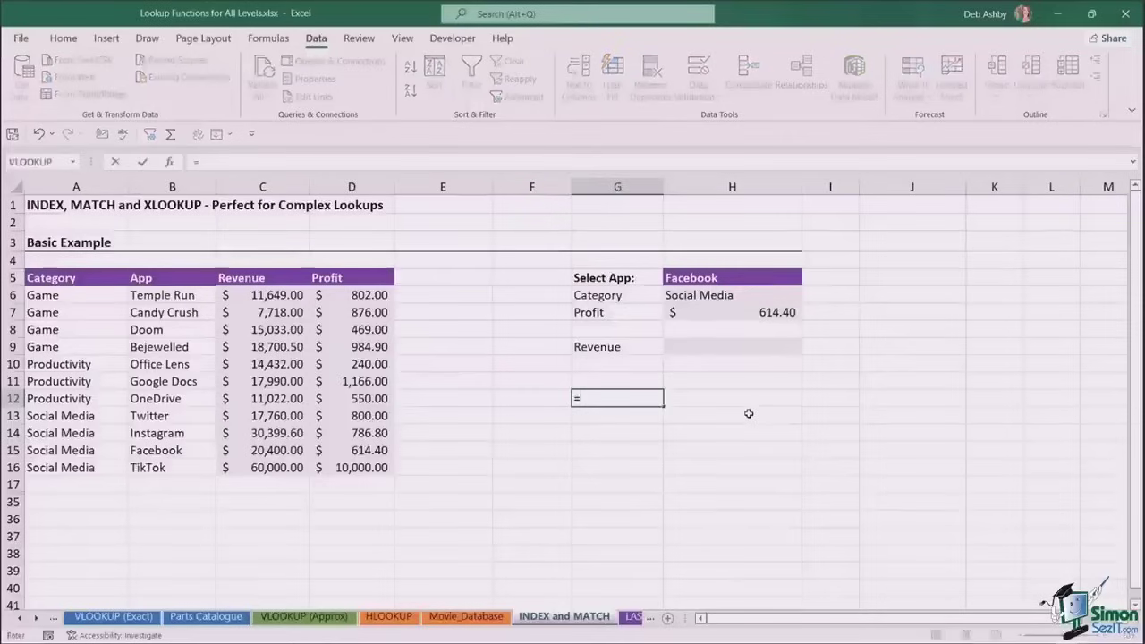
pyautogui.write('XLOOKU')
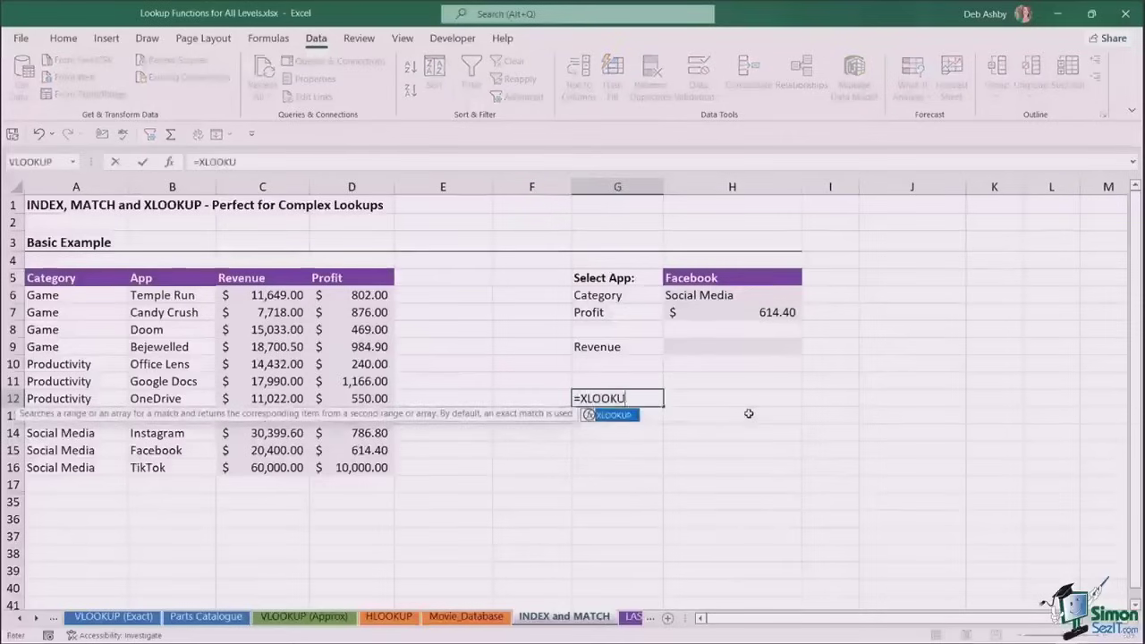
pyautogui.write('P(')
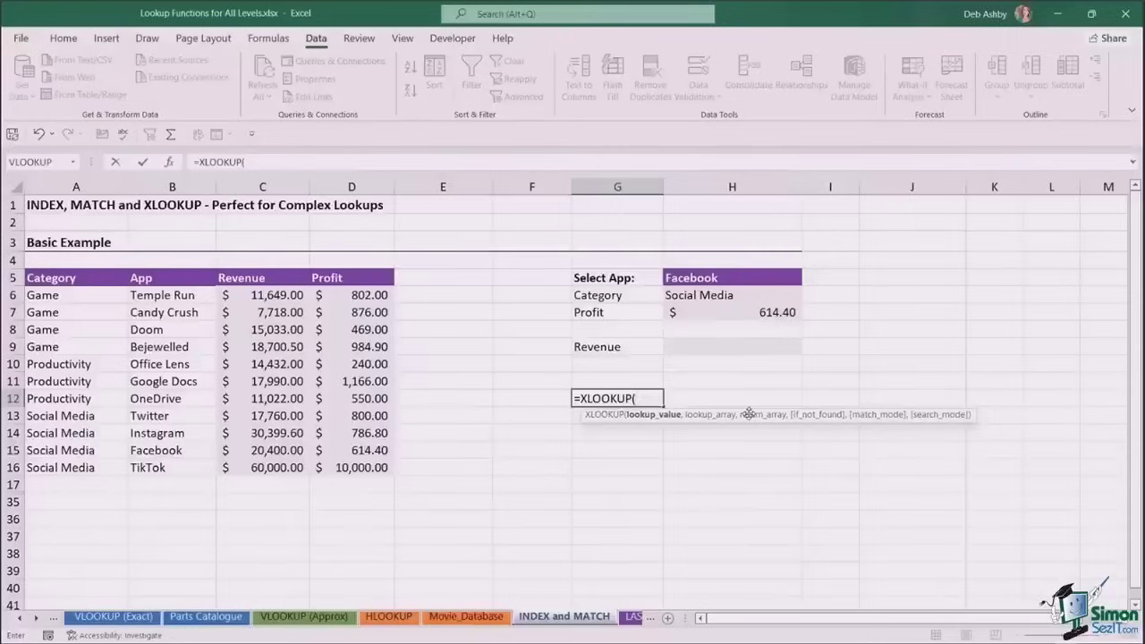
pyautogui.press('BackSpace')
pyautogui.press('BackSpace')
pyautogui.press('BackSpace')
pyautogui.press('BackSpace')
pyautogui.press('BackSpace')
pyautogui.press('BackSpace')
pyautogui.press('BackSpace')
pyautogui.press('BackSpace')
pyautogui.press('BackSpace')
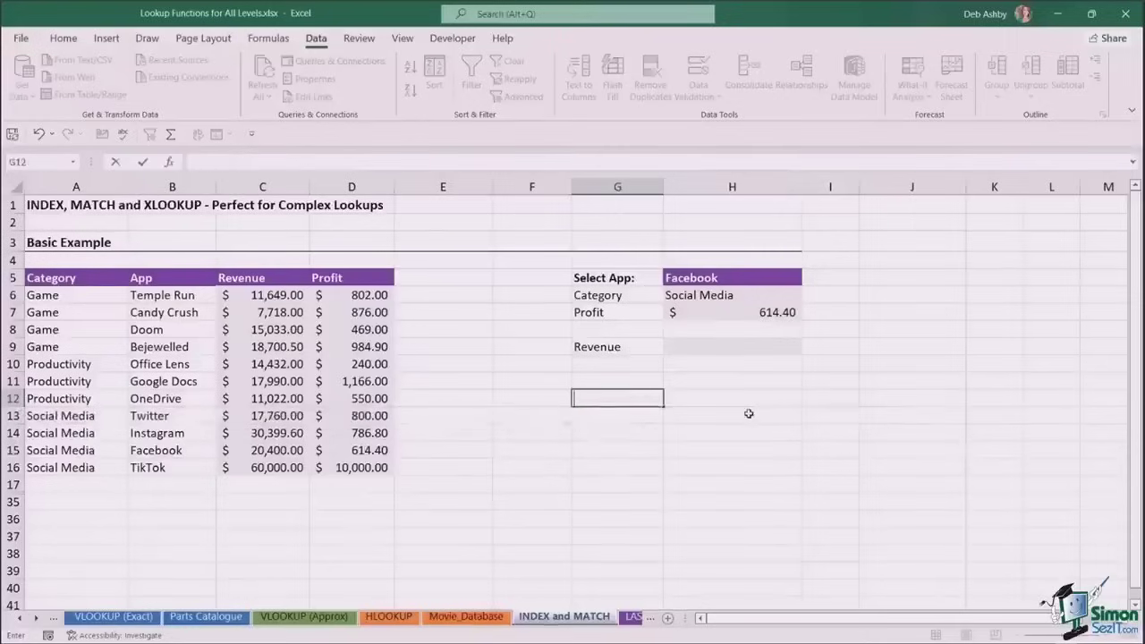
pyautogui.click(760, 411)
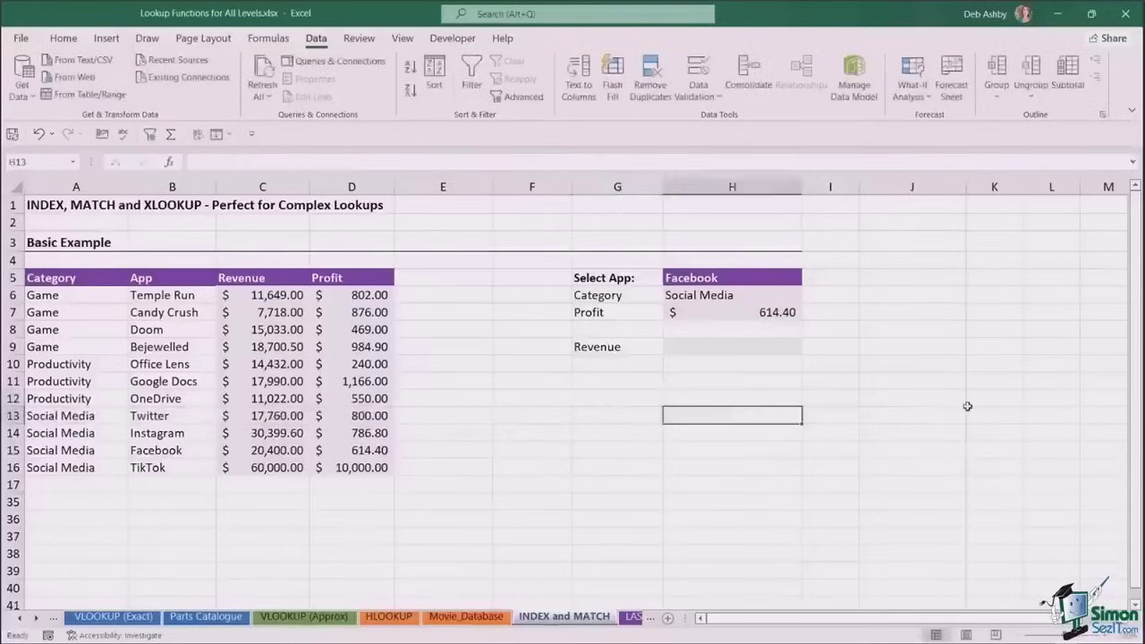
# Start an XLOOKUP formula in the Revenue cell H9 with H5 as the lookup value
pyautogui.click(740, 348)
pyautogui.click(598, 348)
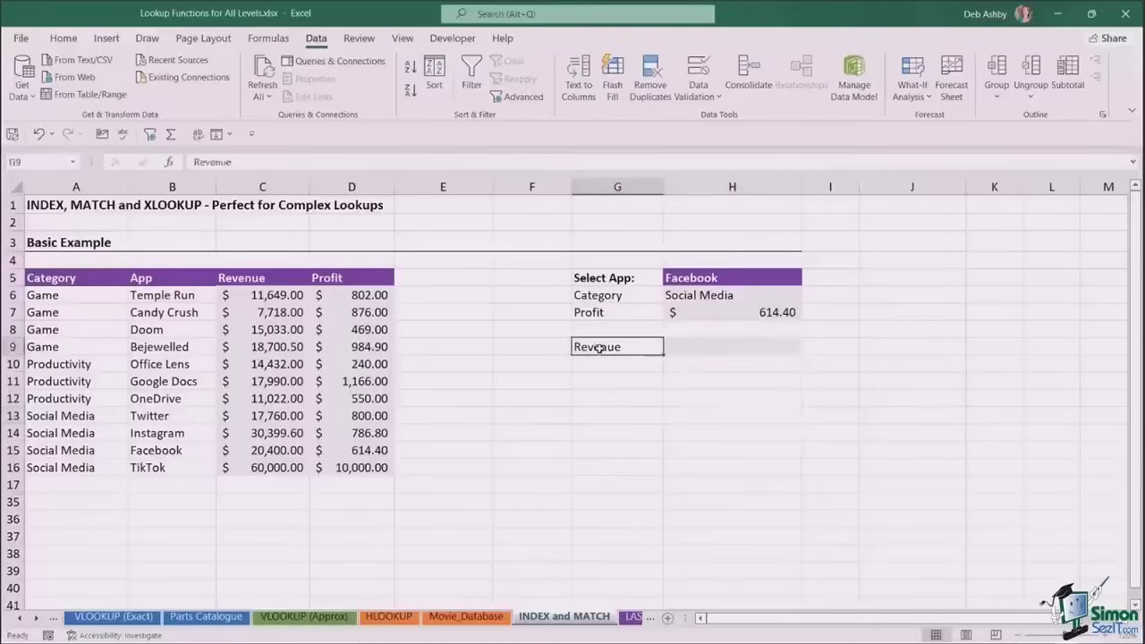
pyautogui.press('Tab')
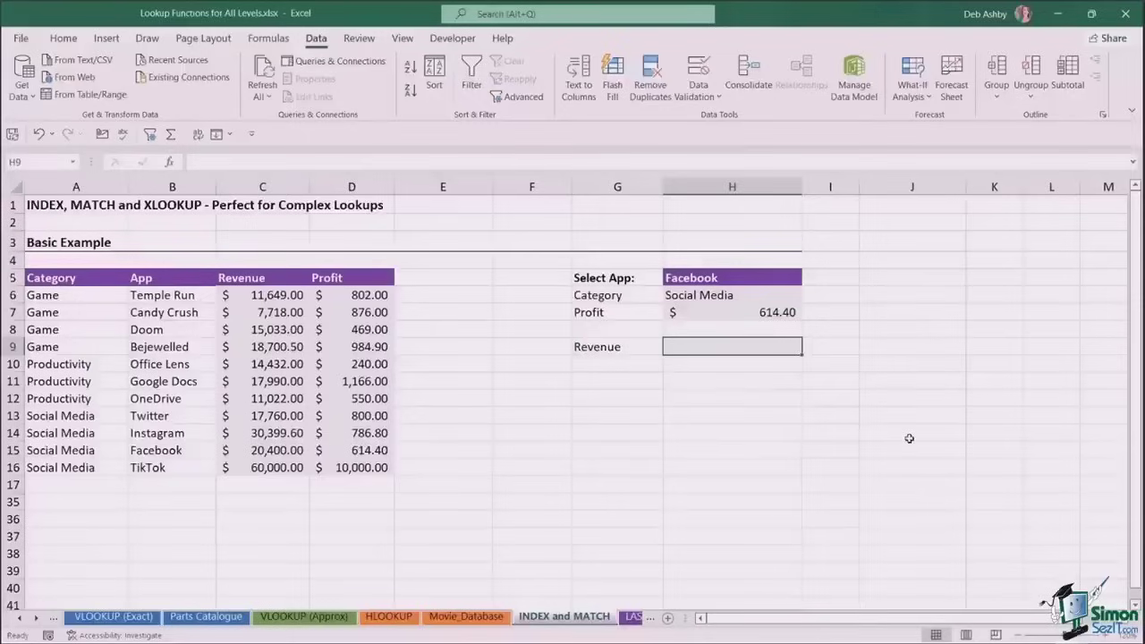
pyautogui.write('=')
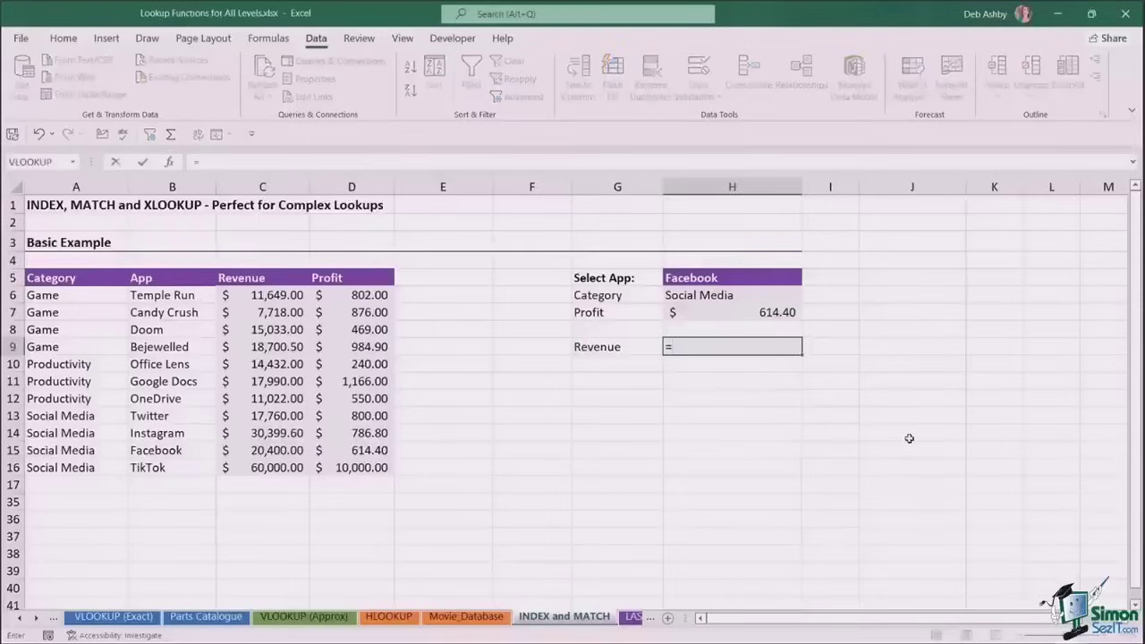
pyautogui.write('XXLOOK')
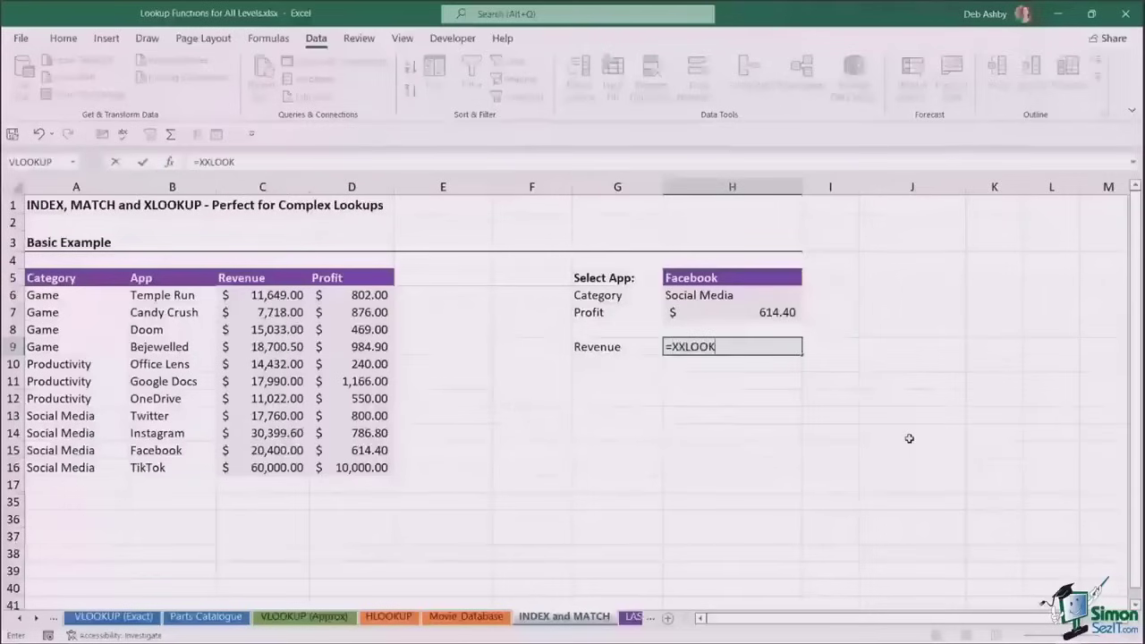
pyautogui.write('UP')
pyautogui.press('BackSpace')
pyautogui.press('BackSpace')
pyautogui.press('BackSpace')
pyautogui.press('BackSpace')
pyautogui.press('BackSpace')
pyautogui.press('BackSpace')
pyautogui.press('BackSpace')
pyautogui.write('LOOK')
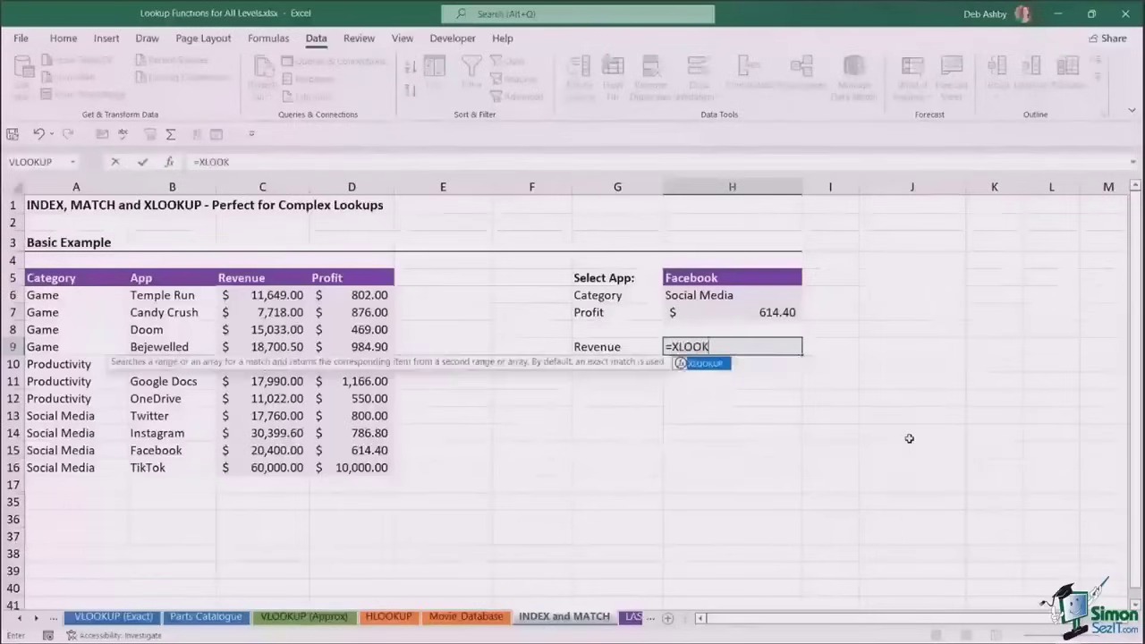
pyautogui.press('Tab')
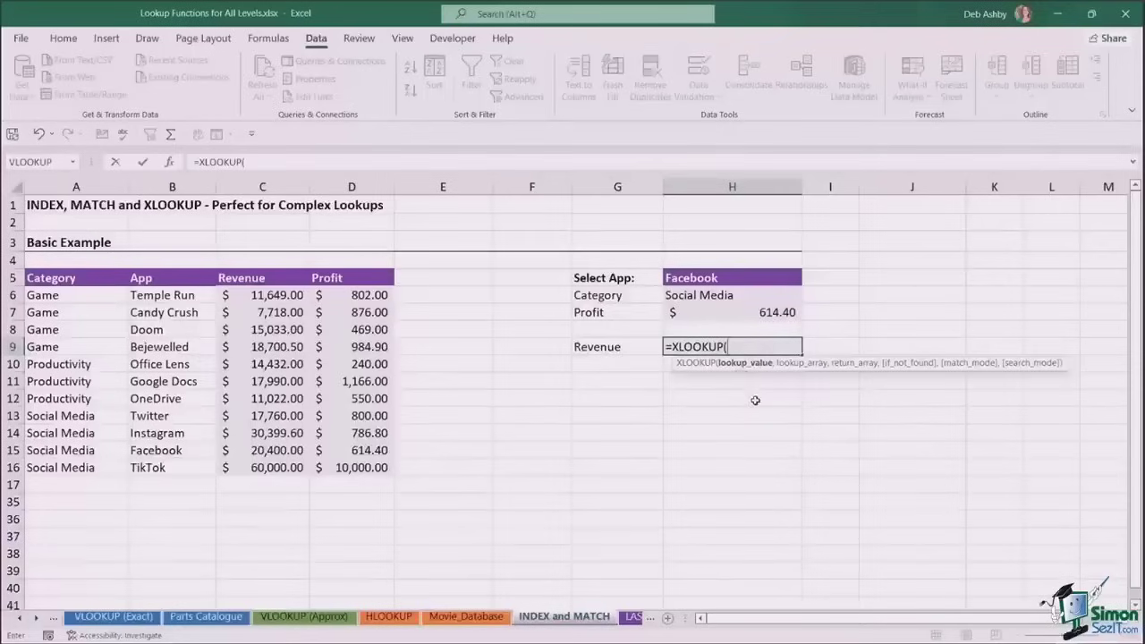
pyautogui.click(735, 277)
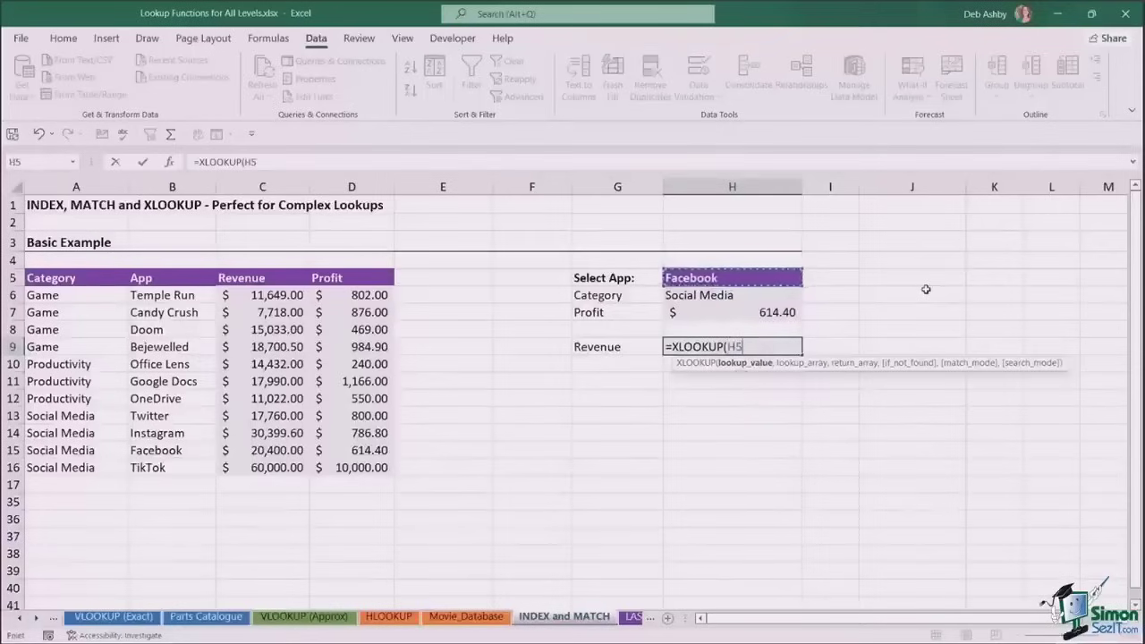
pyautogui.write(',')
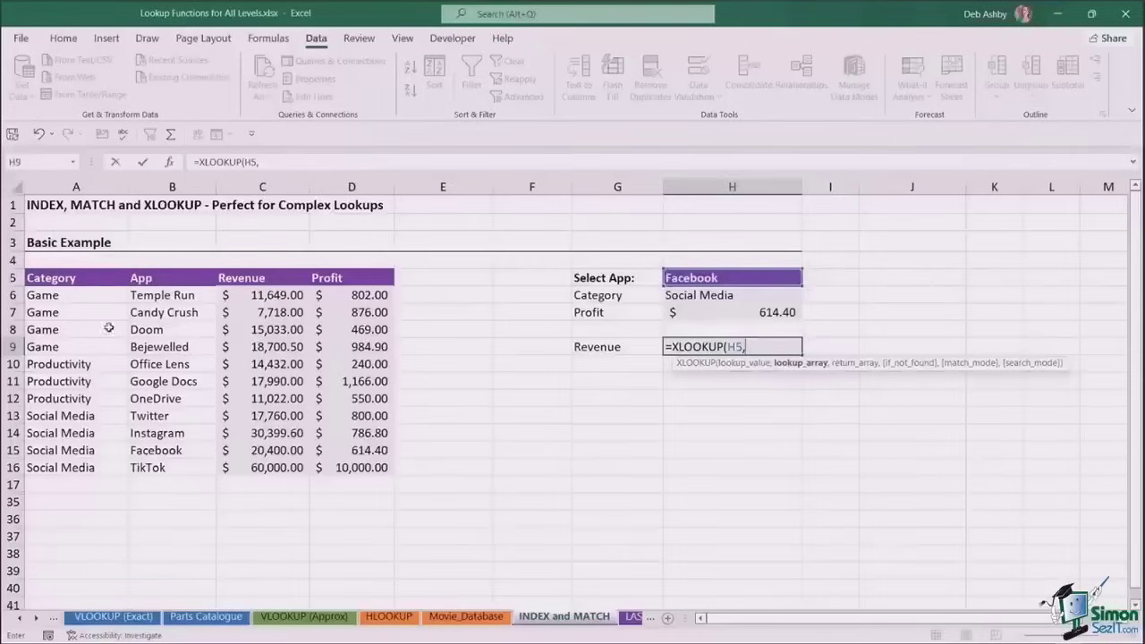
# Complete the XLOOKUP formula in H9 with lookup array B6:B16 and return array C6:C16
pyautogui.moveTo(166, 296); pyautogui.dragTo(175, 466)
pyautogui.write(',')
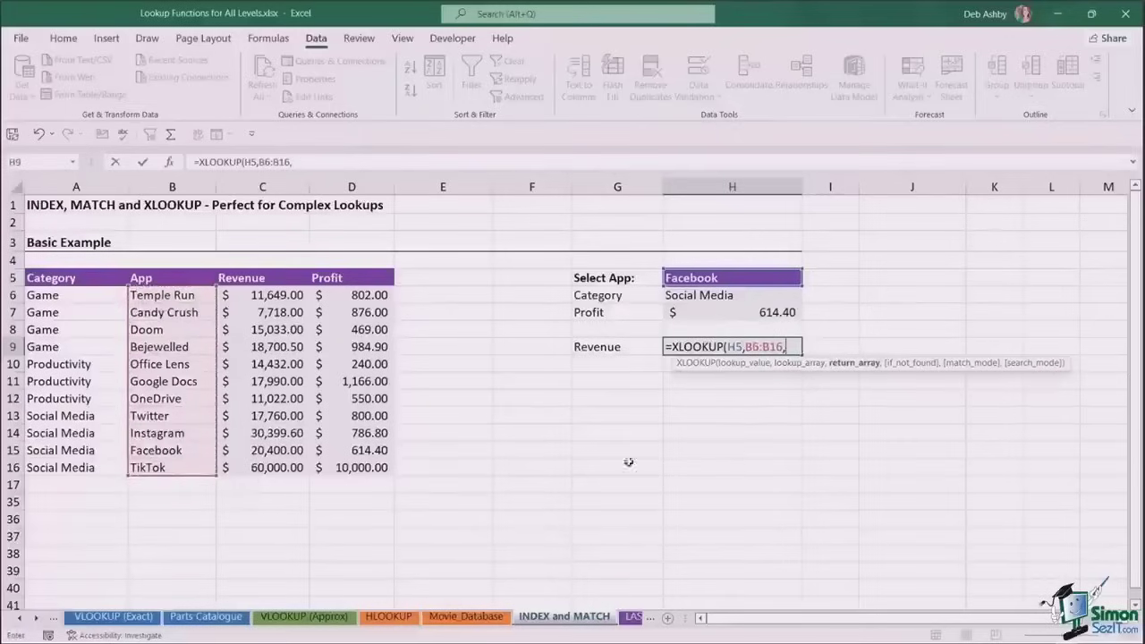
pyautogui.moveTo(280, 296); pyautogui.dragTo(284, 452)
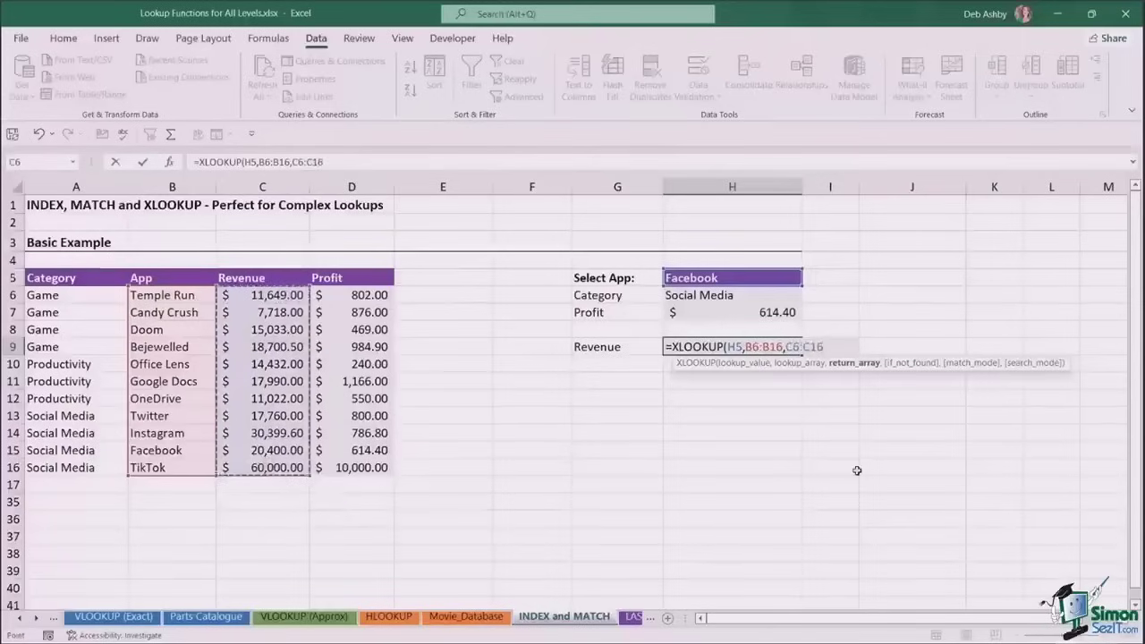
pyautogui.write(')')
pyautogui.press('Return')
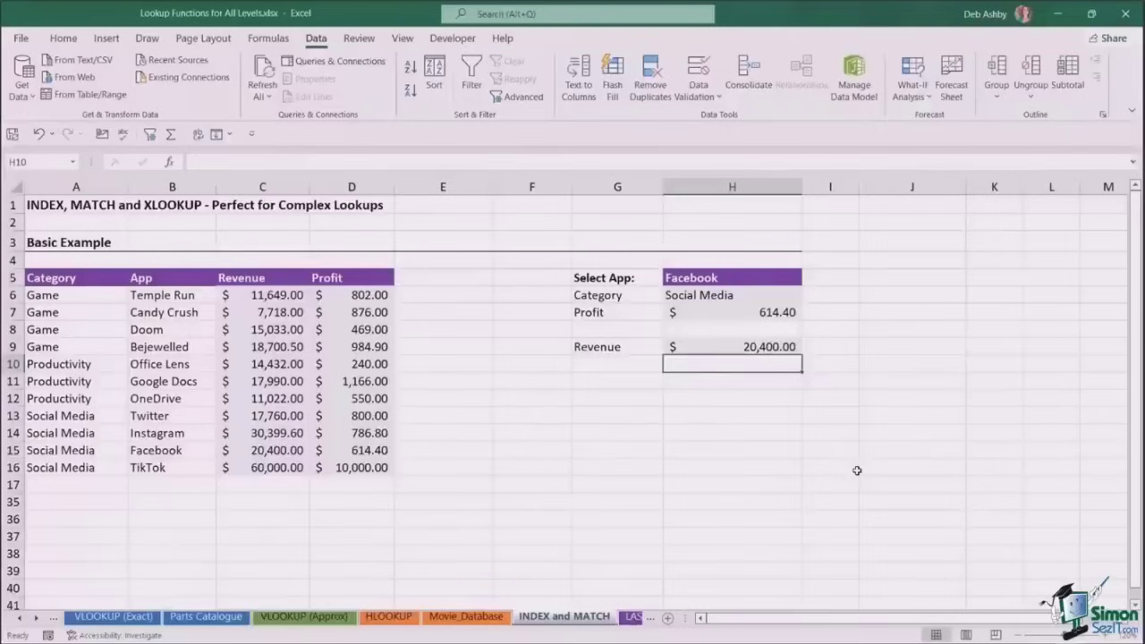
# Try adding the if-not-found text "Not Found" and match mode 0 to the XLOOKUP formula in H9
pyautogui.click(770, 349)
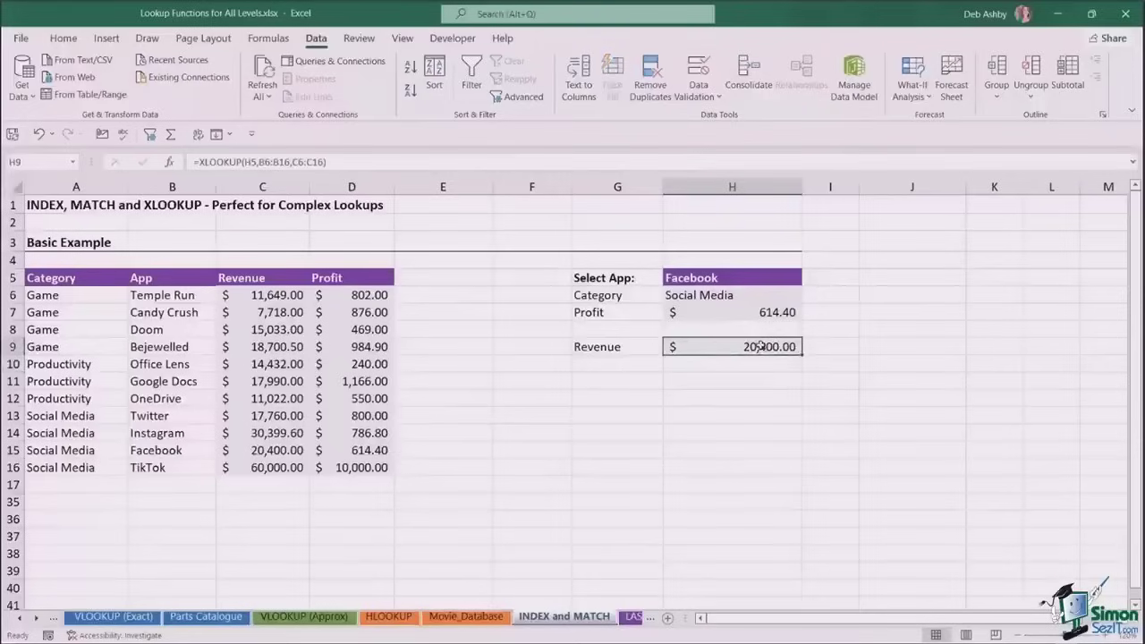
pyautogui.doubleClick(758, 347)
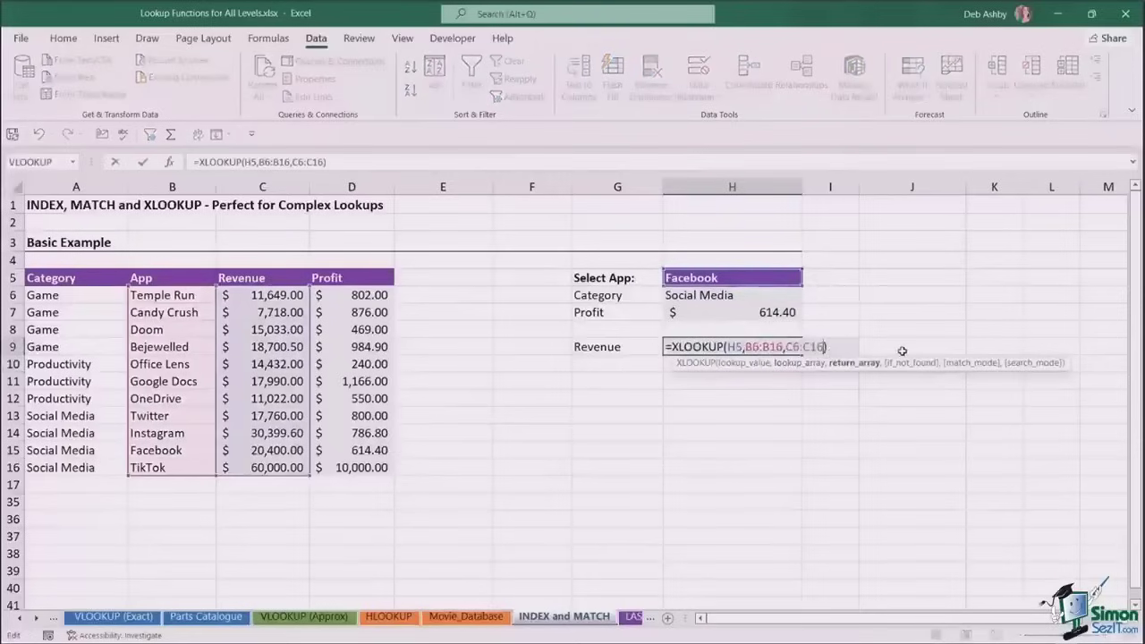
pyautogui.write(',')
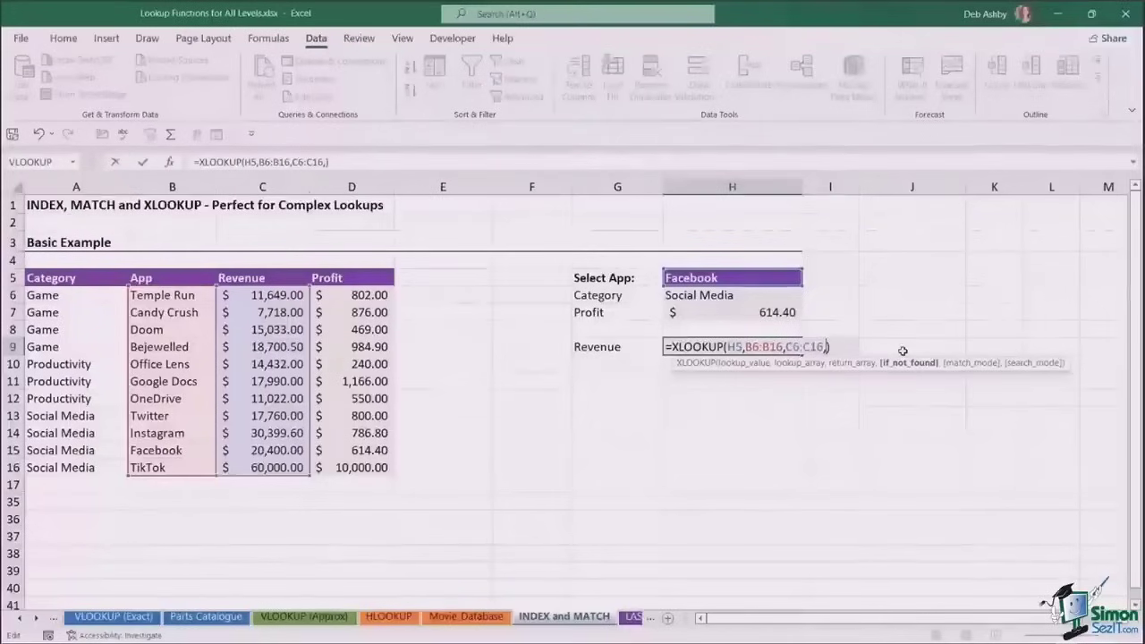
pyautogui.write('"Not Found"')
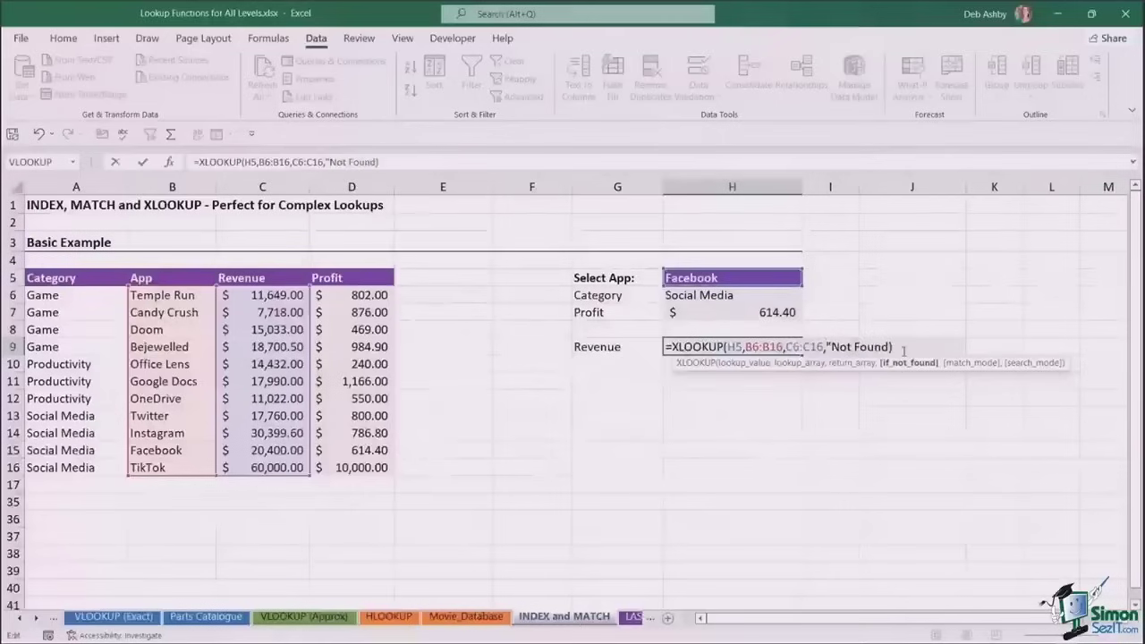
pyautogui.write(',')
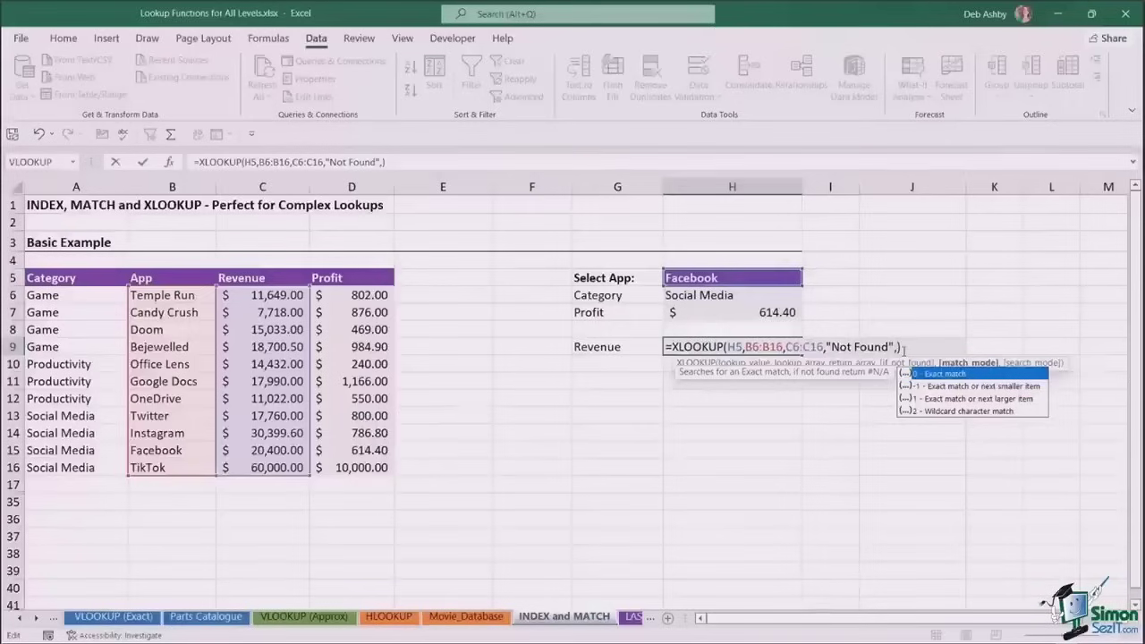
pyautogui.write('0,')
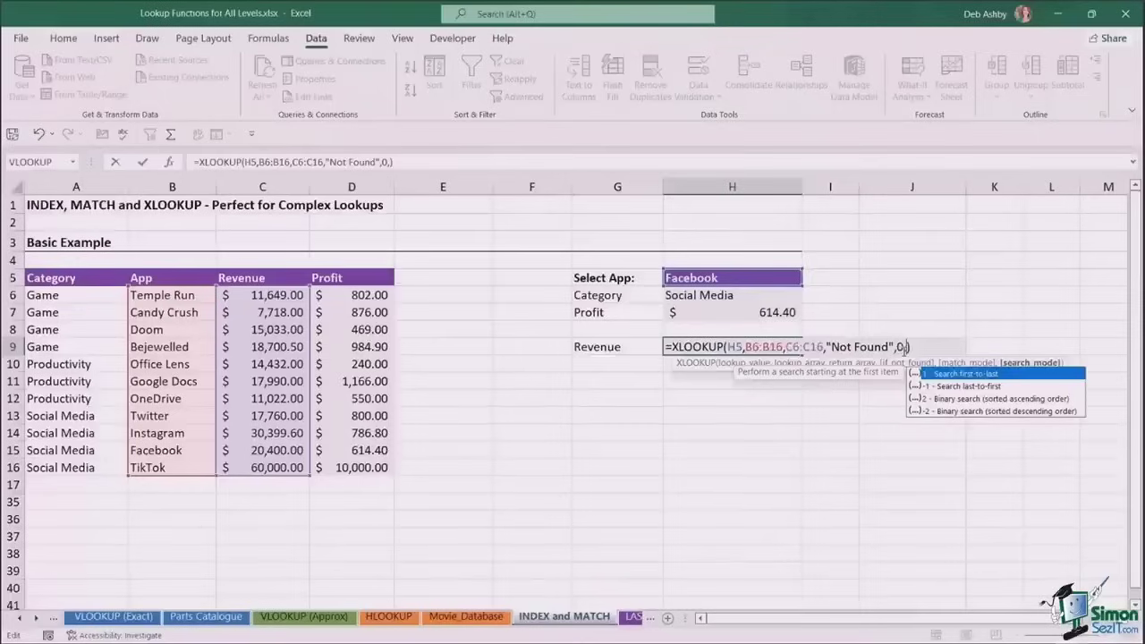
# Remove the optional if-not-found and match mode arguments from the H9 formula, ending it after the return array C6:C16
pyautogui.press('BackSpace')
pyautogui.press('BackSpace')
pyautogui.press('BackSpace')
pyautogui.press('BackSpace')
pyautogui.press('BackSpace')
pyautogui.press('BackSpace')
pyautogui.press('BackSpace')
pyautogui.press('BackSpace')
pyautogui.press('BackSpace')
pyautogui.press('BackSpace')
pyautogui.press('BackSpace')
pyautogui.press('BackSpace')
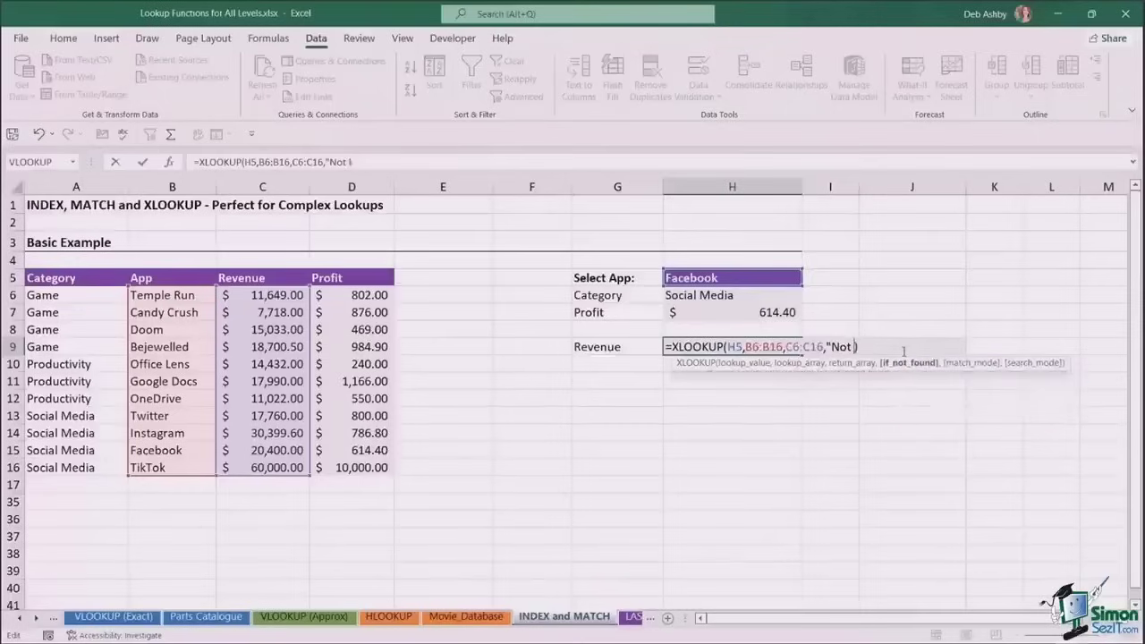
pyautogui.press('BackSpace')
pyautogui.press('BackSpace')
pyautogui.press('BackSpace')
pyautogui.press('Return')
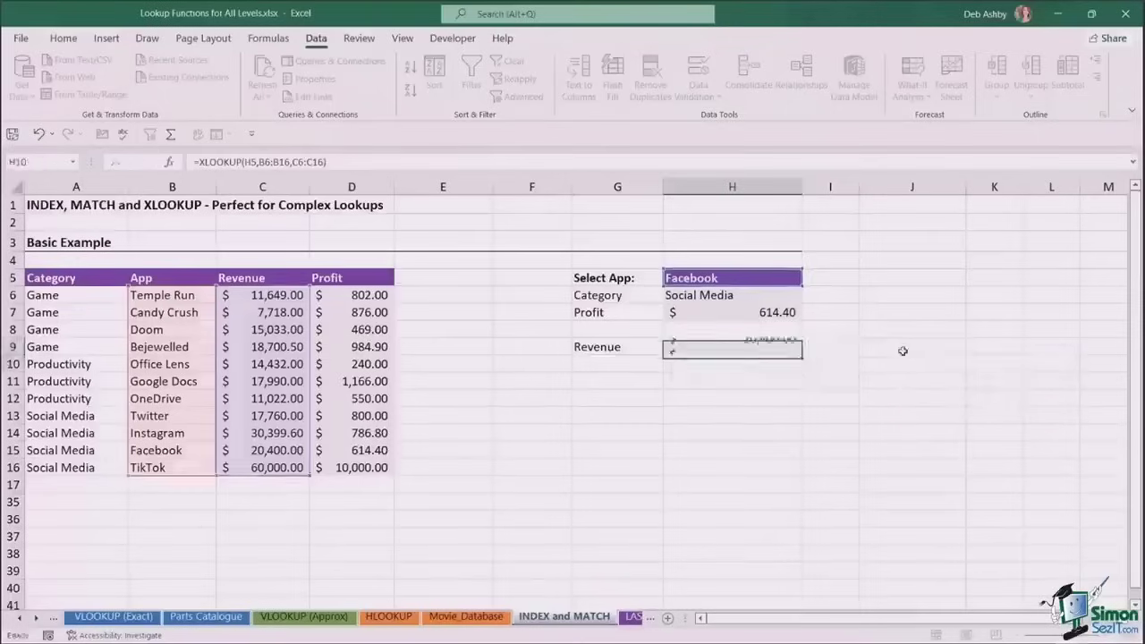
pyautogui.click(903, 350)
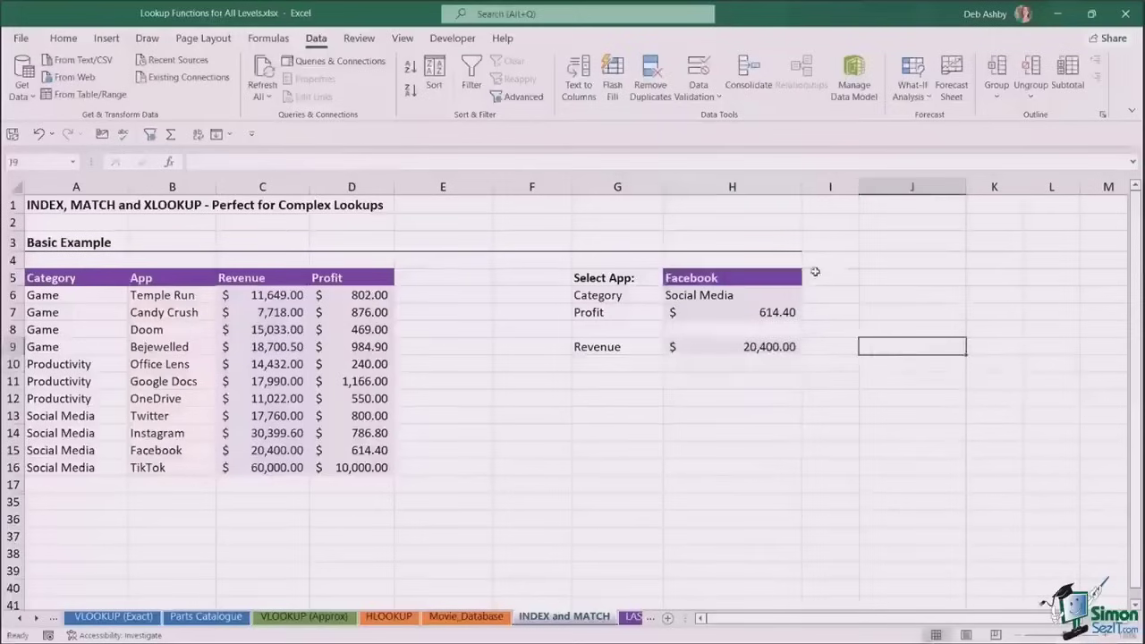
# Test the category, profit and revenue lookups by choosing Google Docs in the Select App dropdown in H5
pyautogui.click(801, 279)
pyautogui.click(805, 280)
pyautogui.click(706, 313)
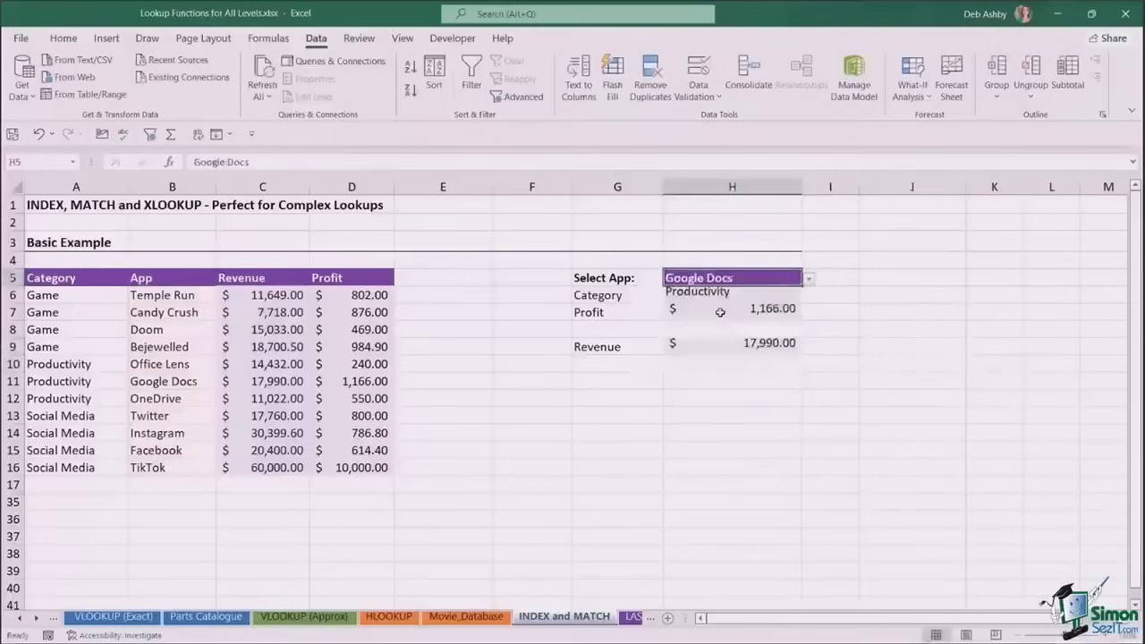
pyautogui.click(881, 321)
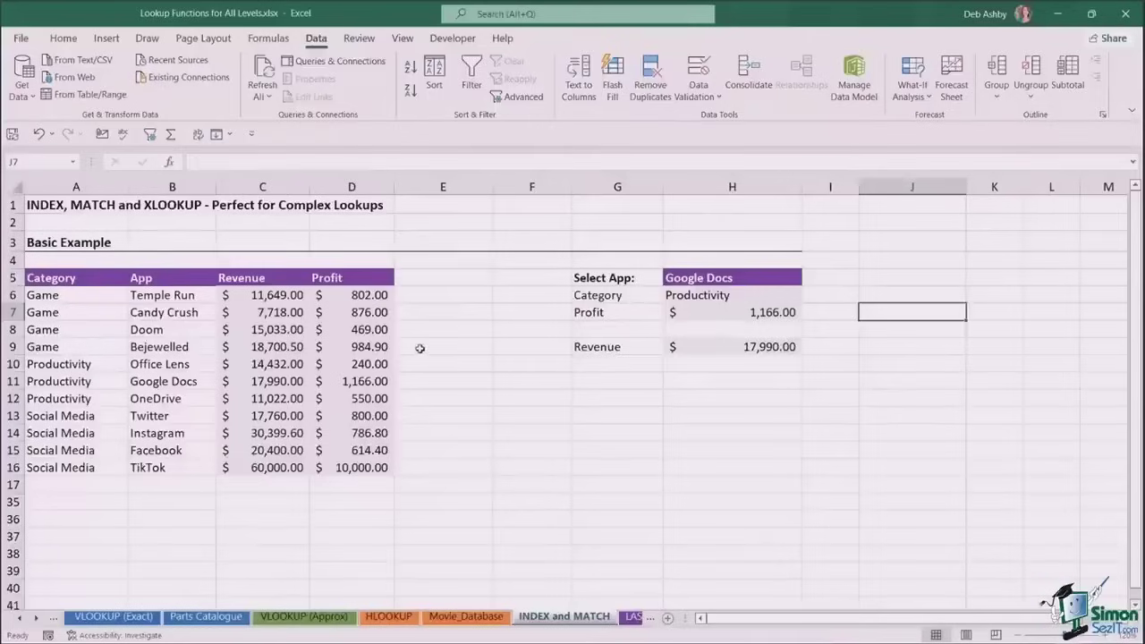
# Switch to the LAST OCCURENCE worksheet
pyautogui.click(37, 618)
pyautogui.click(37, 619)
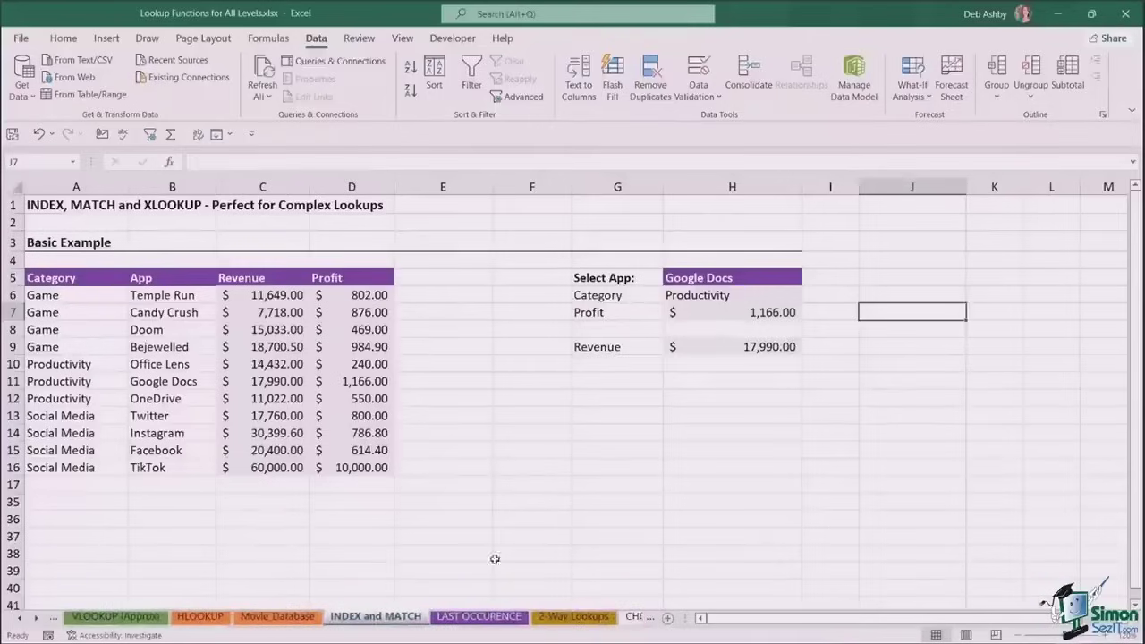
pyautogui.click(490, 618)
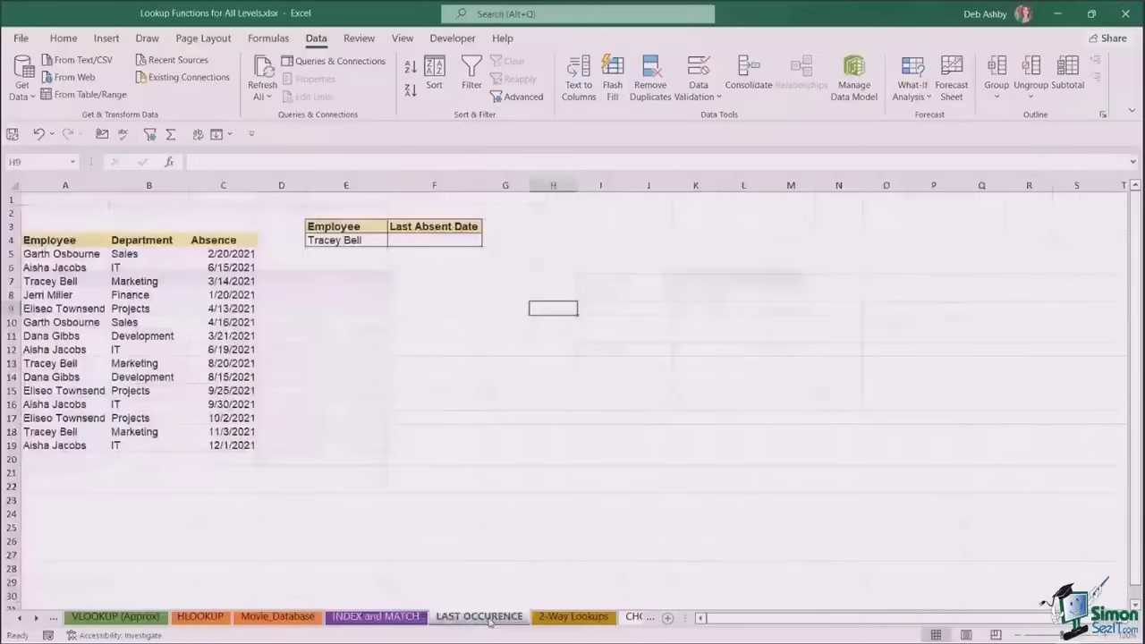
pyautogui.click(678, 377)
pyautogui.click(591, 305)
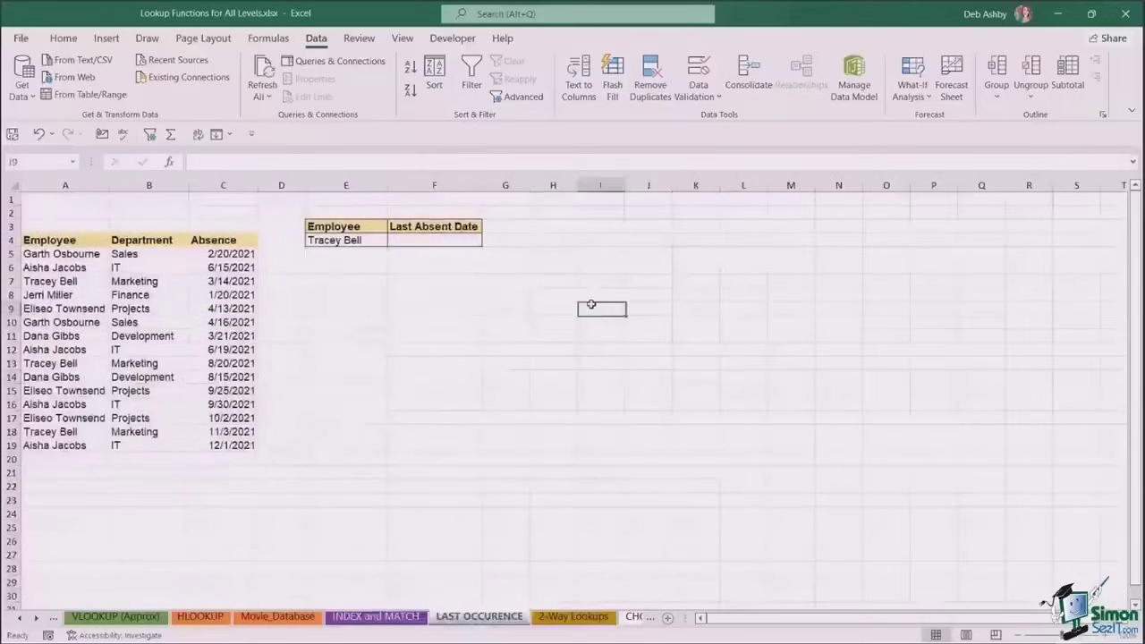
pyautogui.click(730, 280)
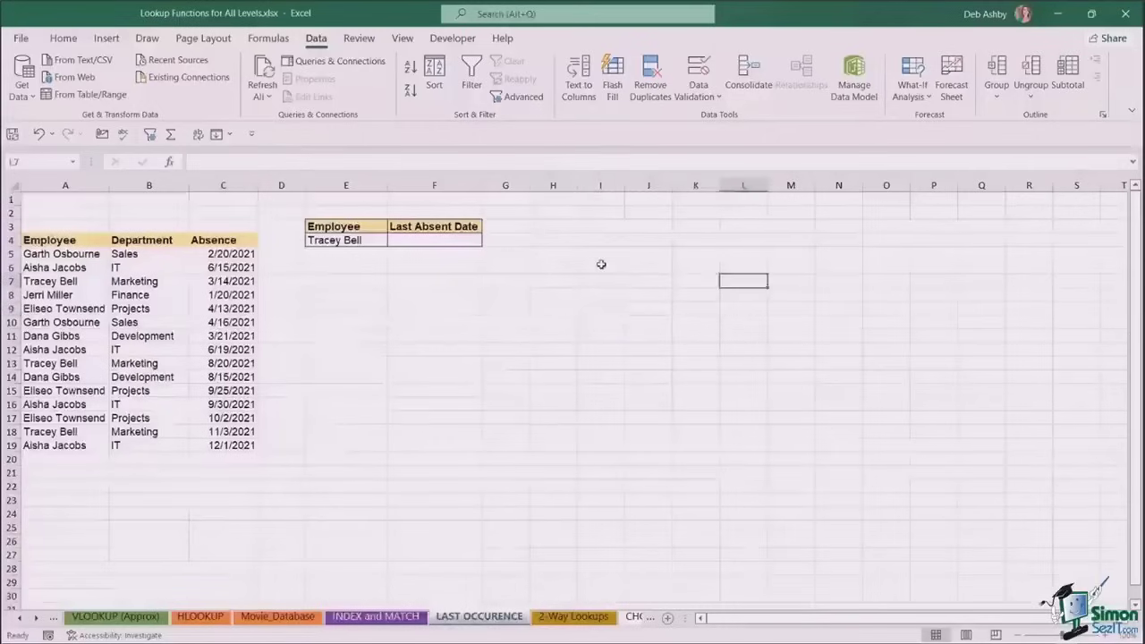
pyautogui.click(389, 311)
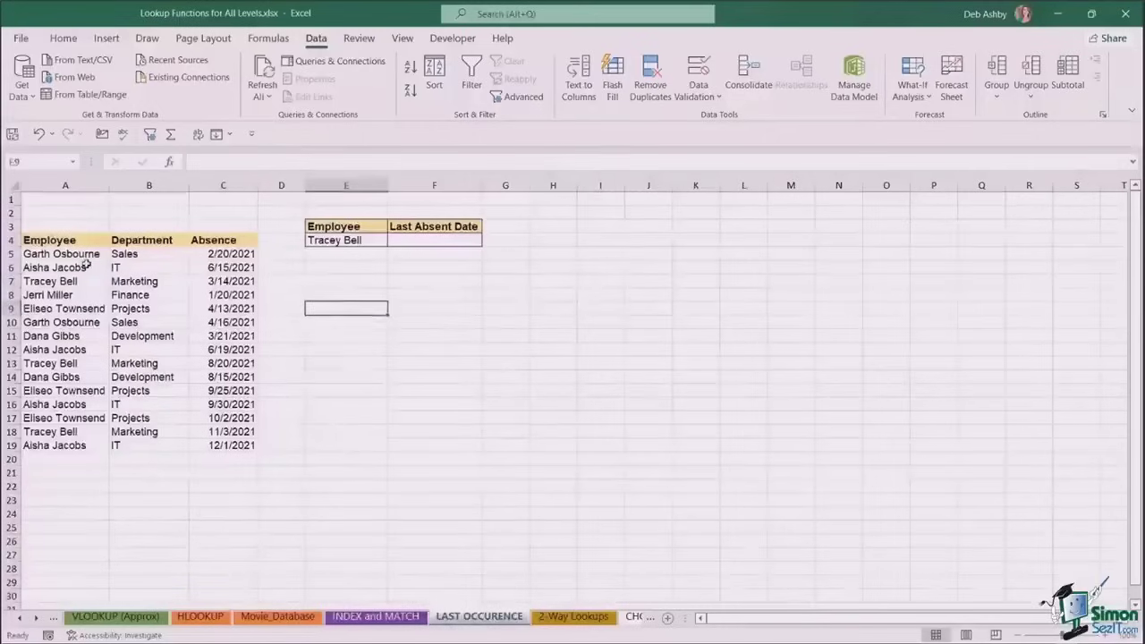
# Examine the absence table in A4:C19 for repeated employee entries, along with the Employee and Last Absent Date cells E4:F4
pyautogui.click(56, 248)
pyautogui.moveTo(43, 240); pyautogui.dragTo(265, 458)
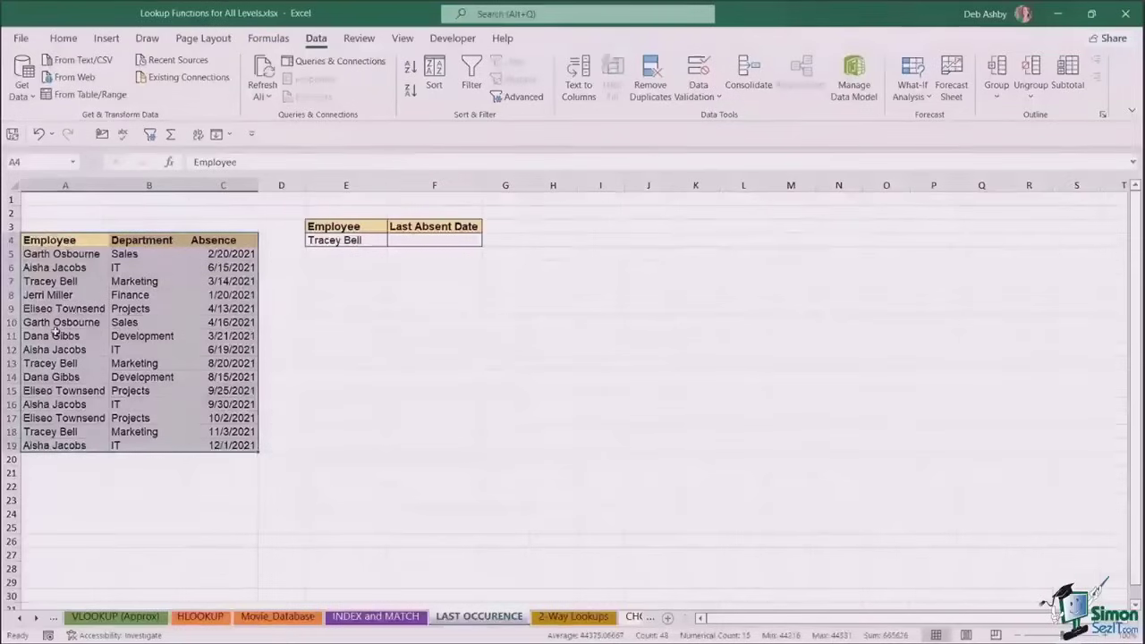
pyautogui.click(237, 255)
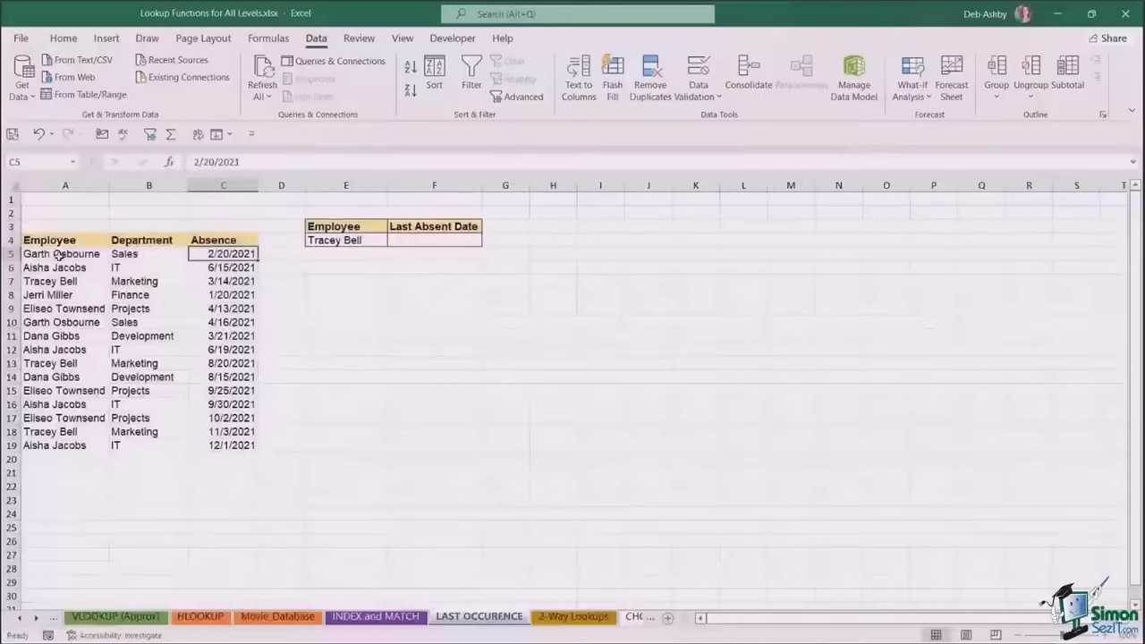
pyautogui.moveTo(59, 256); pyautogui.dragTo(55, 445)
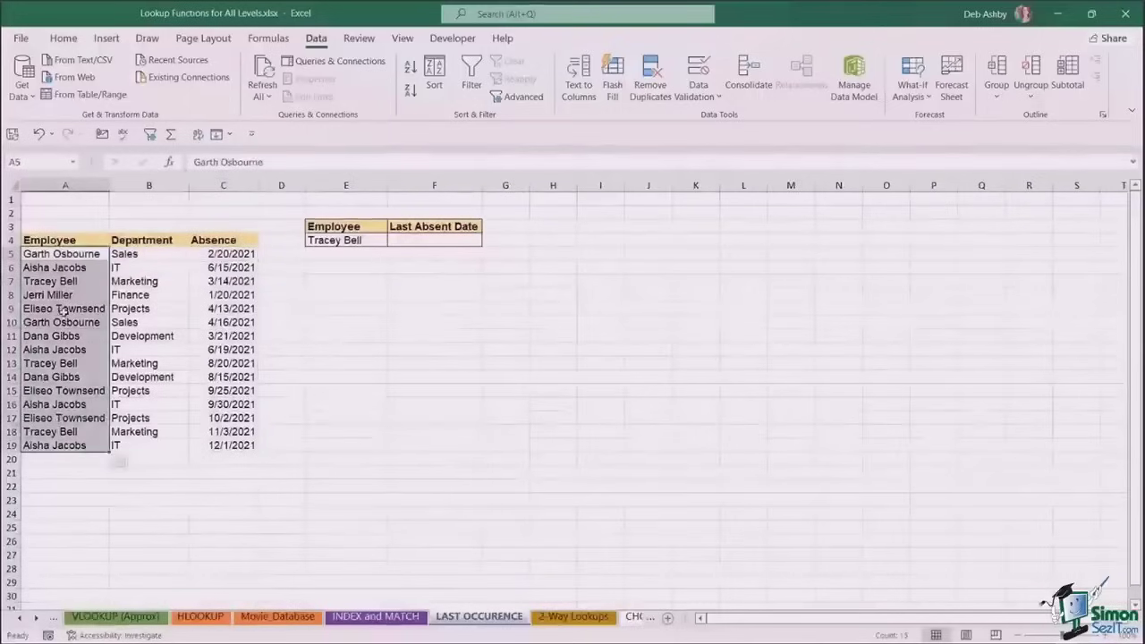
pyautogui.click(71, 257)
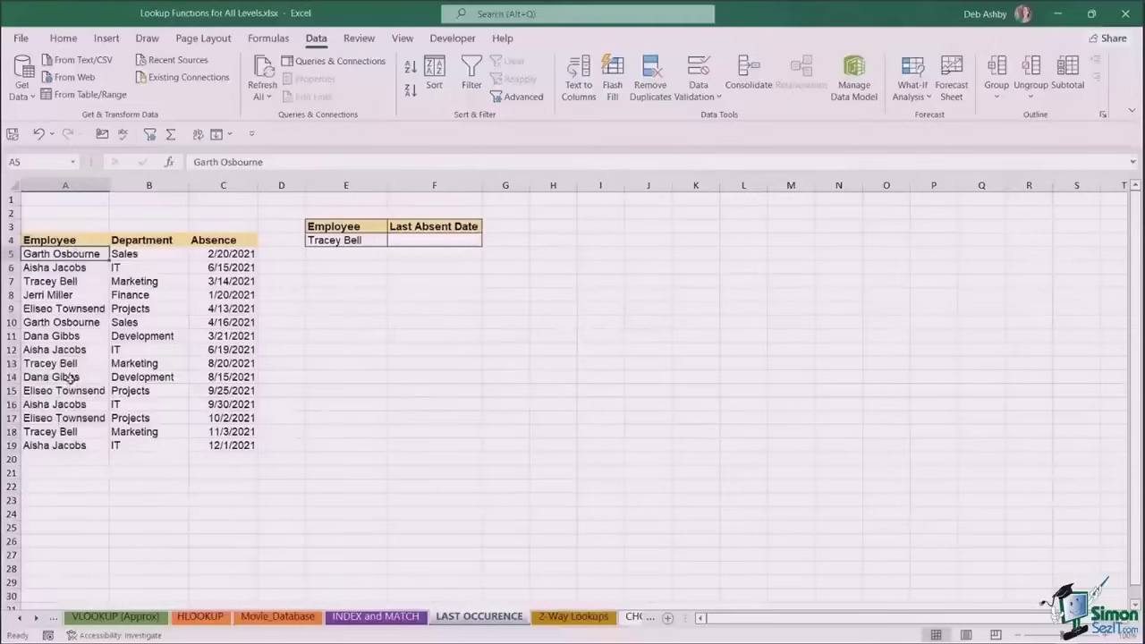
pyautogui.click(69, 323)
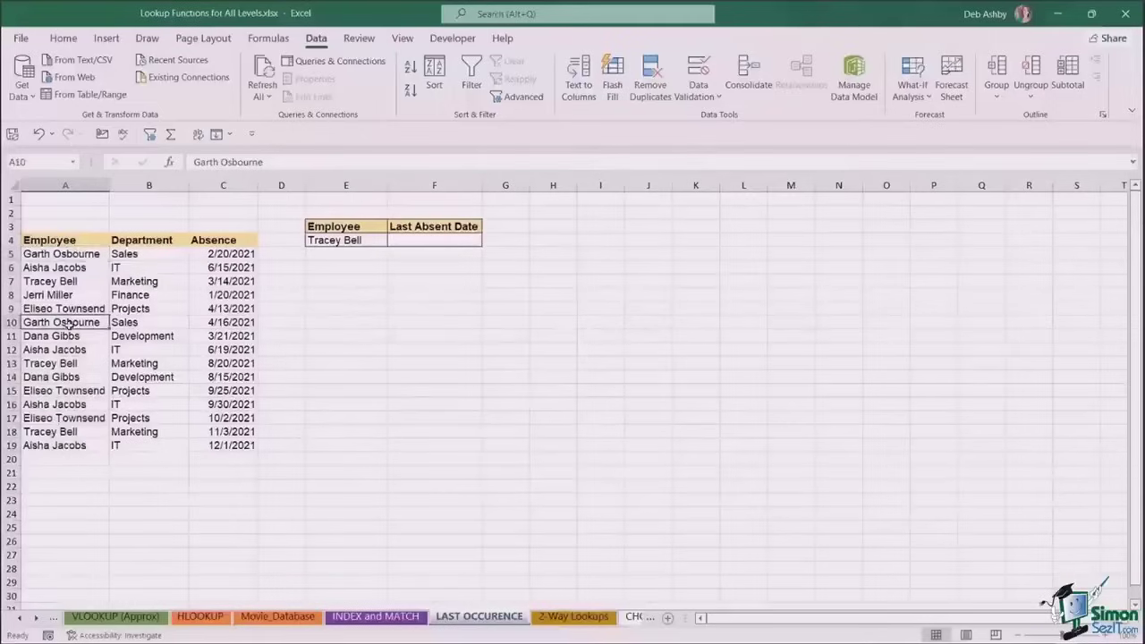
pyautogui.click(63, 446)
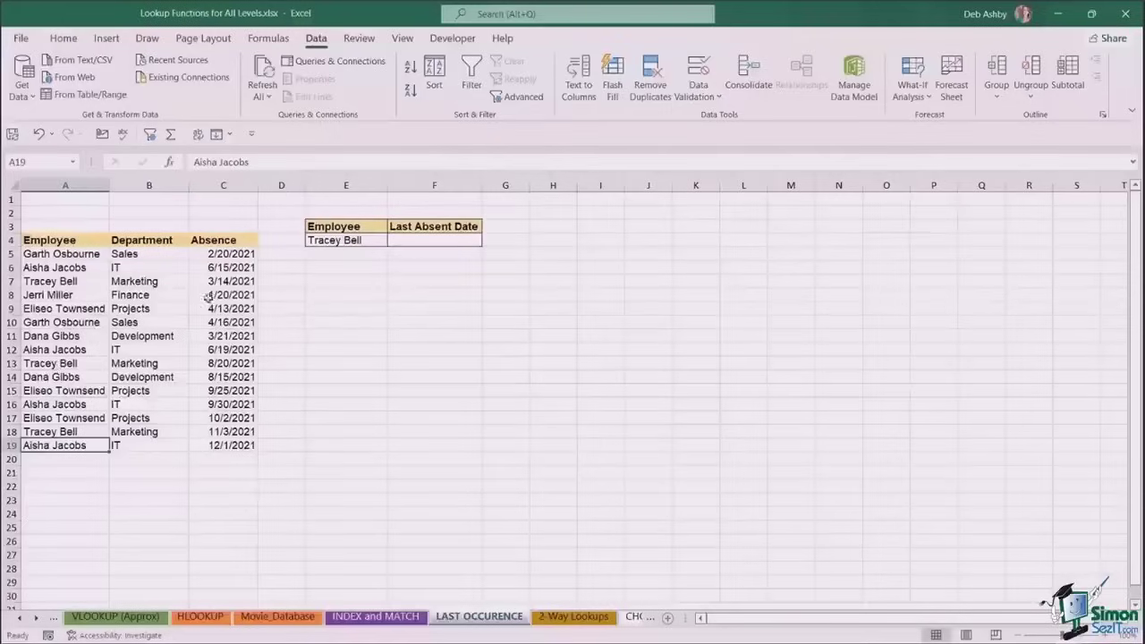
pyautogui.click(70, 257)
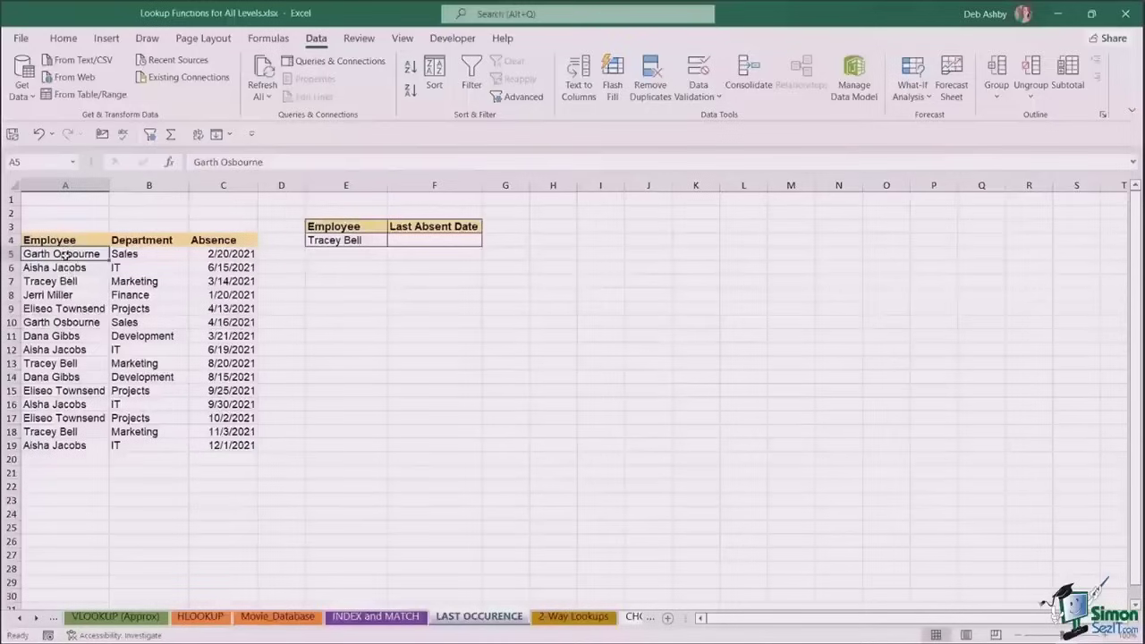
pyautogui.click(461, 242)
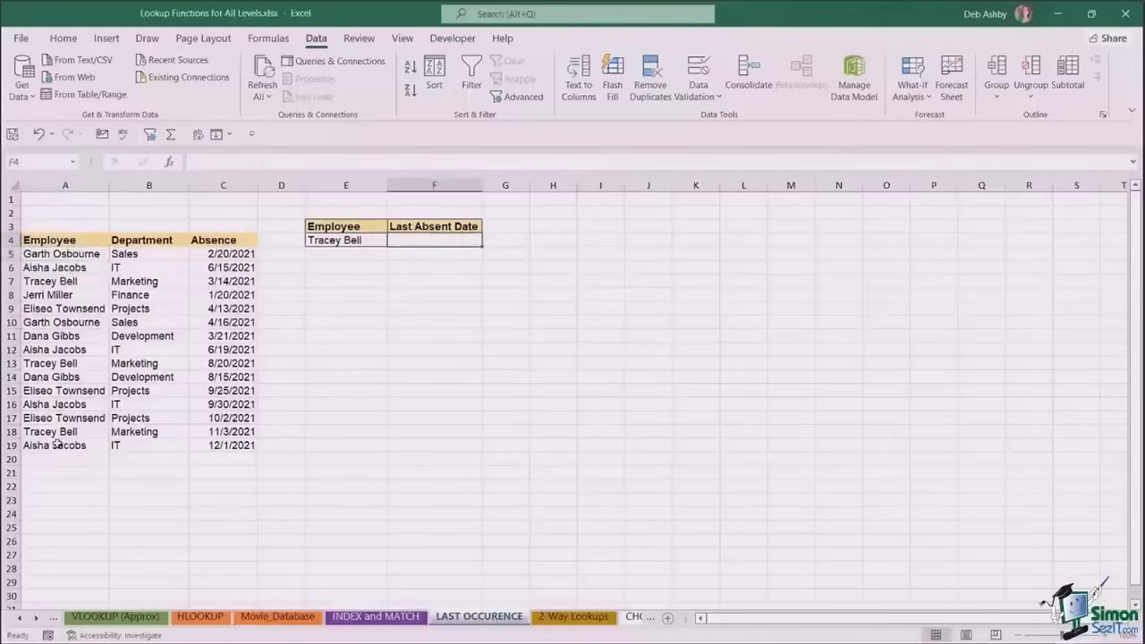
pyautogui.click(328, 242)
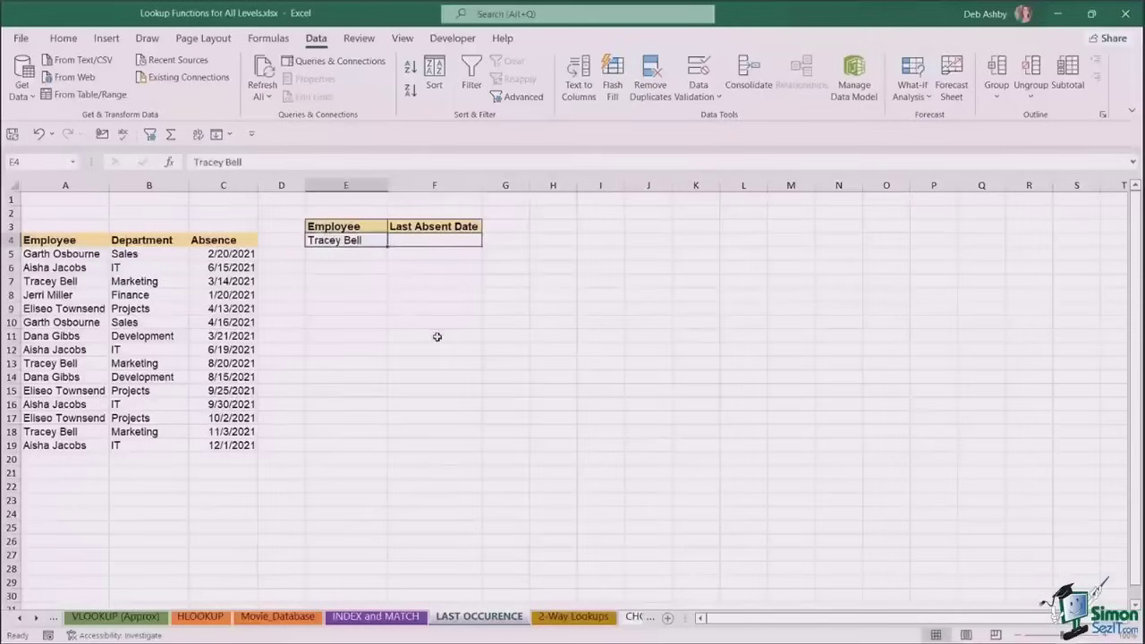
# Start an XLOOKUP formula in F4 with lookup value E4, lookup array A5:A19 and return array C5:C19
pyautogui.click(437, 239)
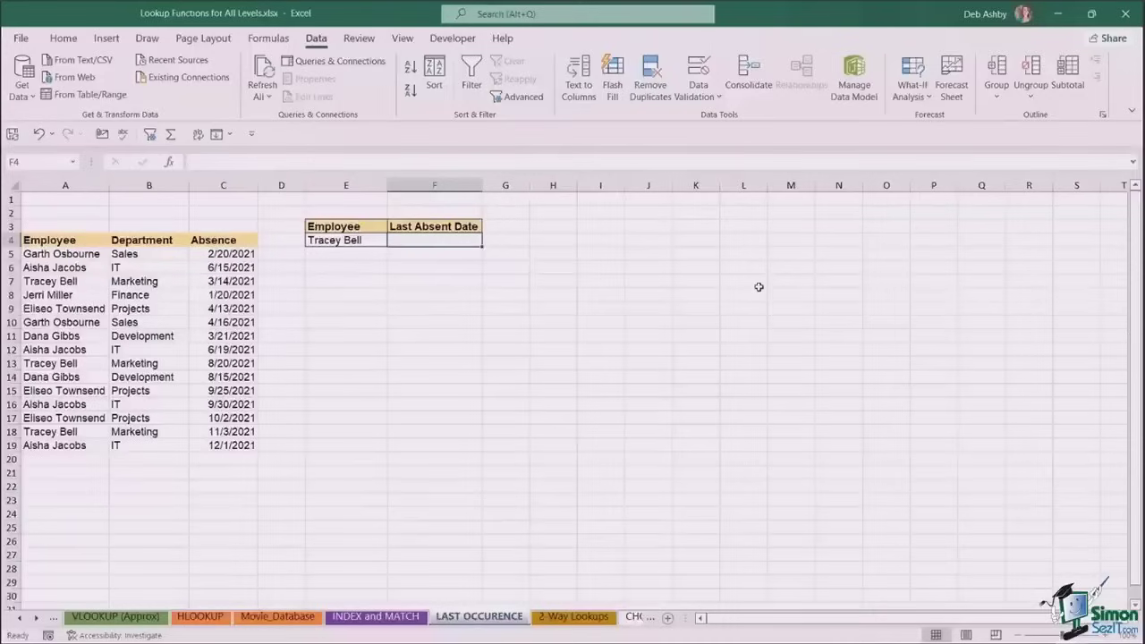
pyautogui.write('=XLOOK')
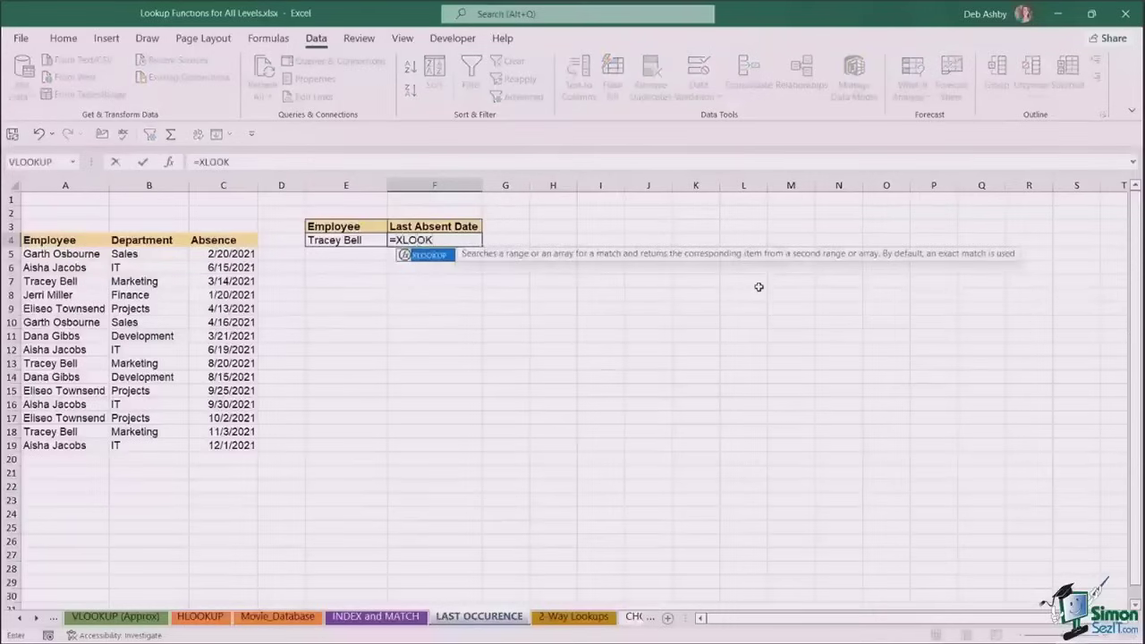
pyautogui.write('UP(')
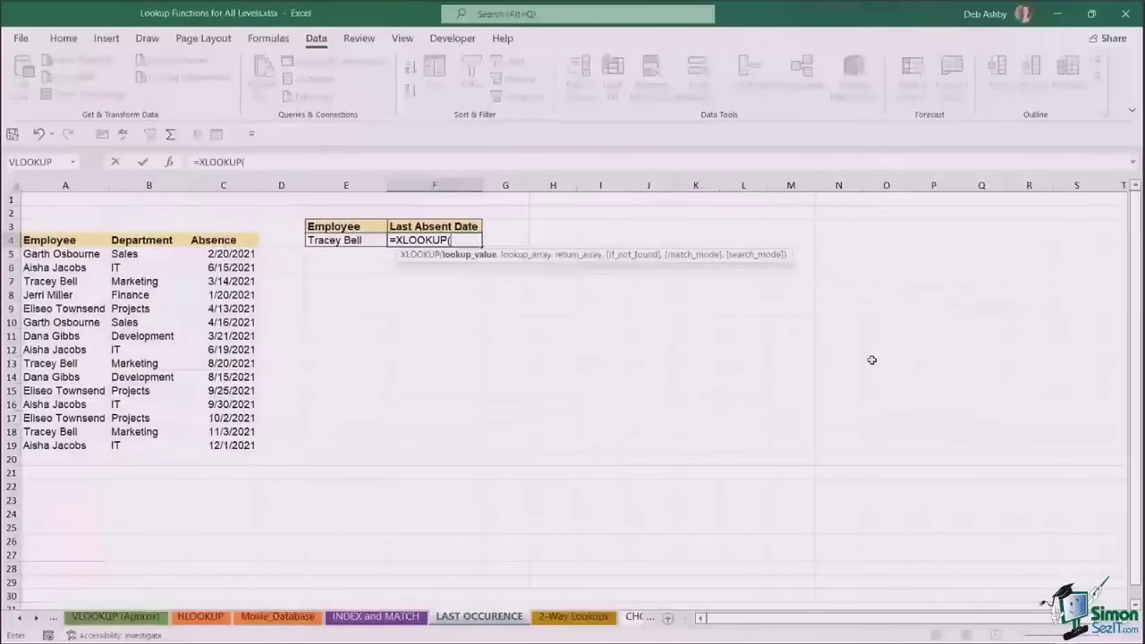
pyautogui.press('Left')
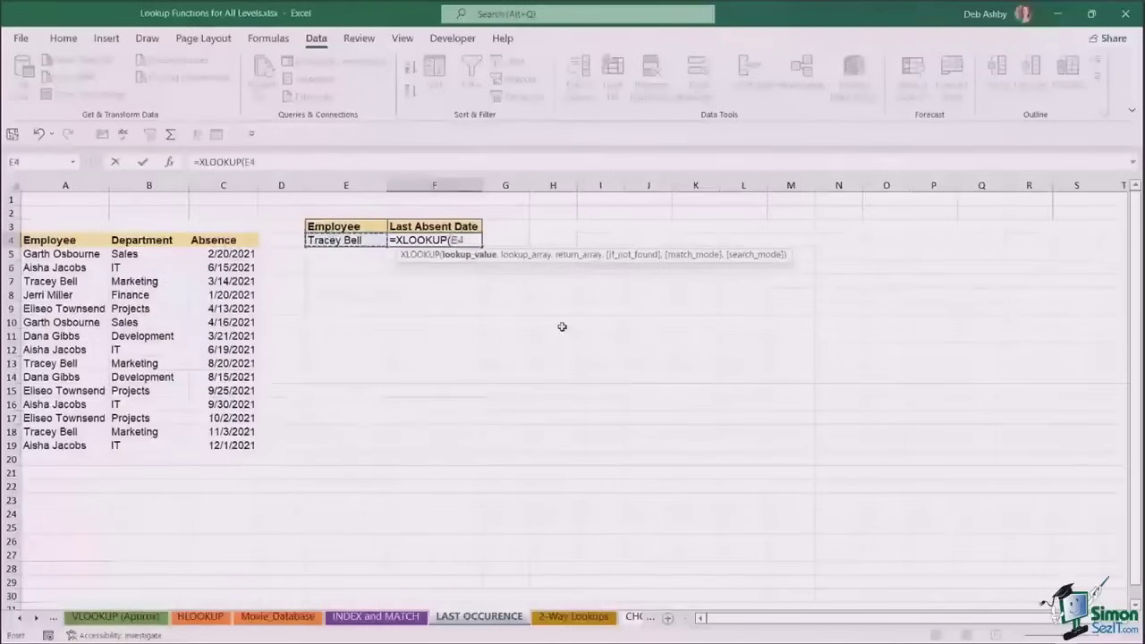
pyautogui.write(',')
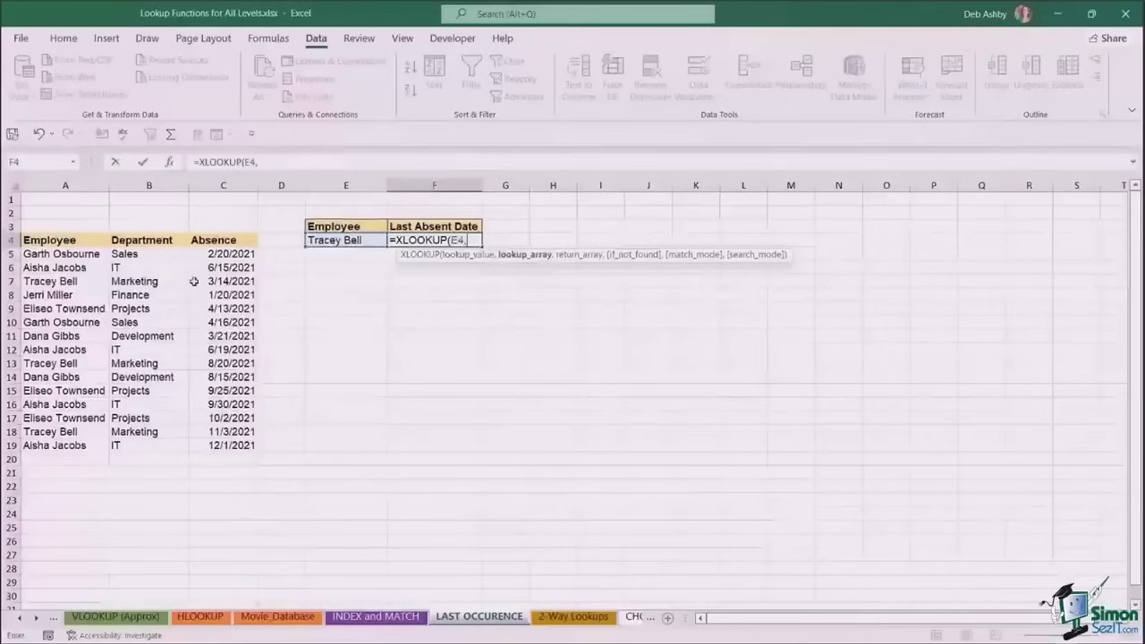
pyautogui.moveTo(79, 254); pyautogui.dragTo(73, 447)
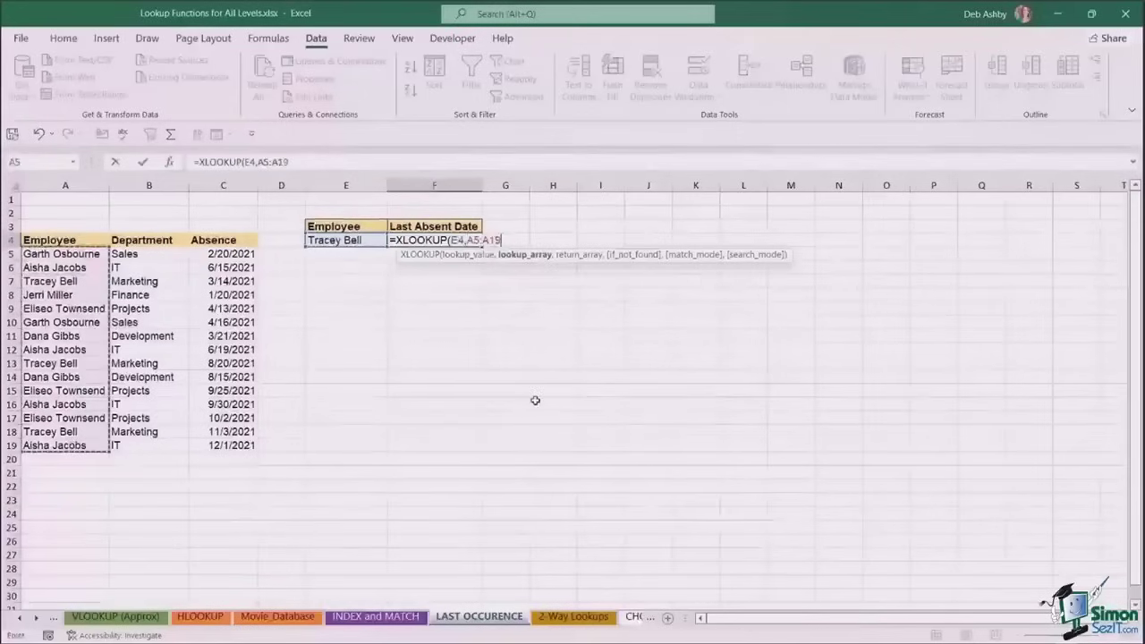
pyautogui.write(',')
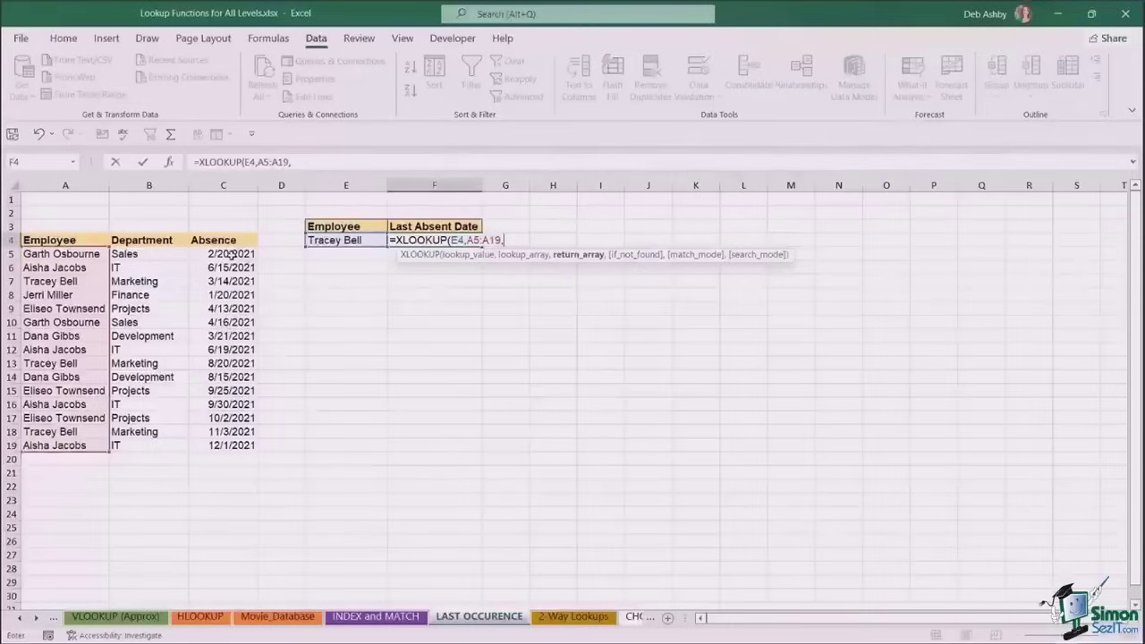
pyautogui.moveTo(230, 256); pyautogui.dragTo(227, 442)
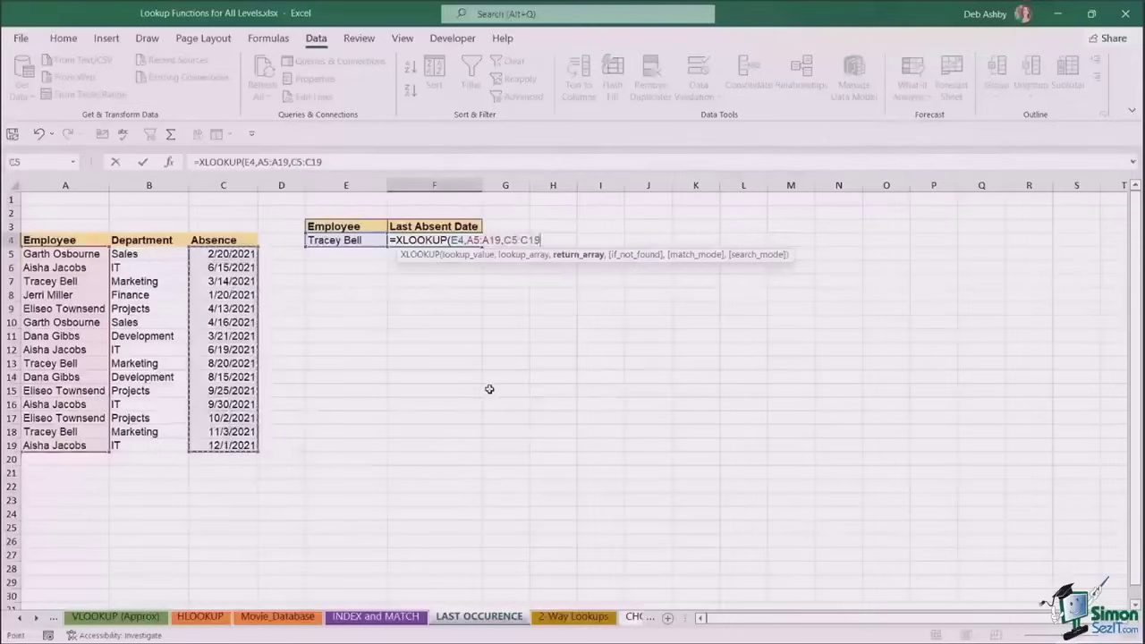
# Complete the F4 formula with no if-not-found argument, exact match mode 0 and last-to-first search mode -1
pyautogui.write(',')
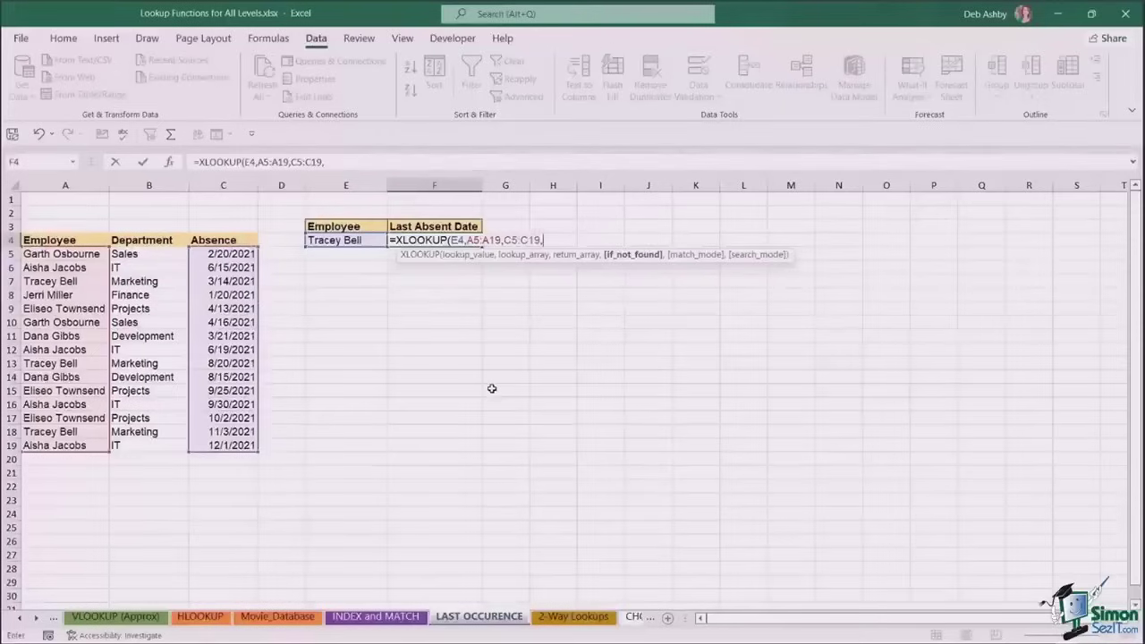
pyautogui.write(',')
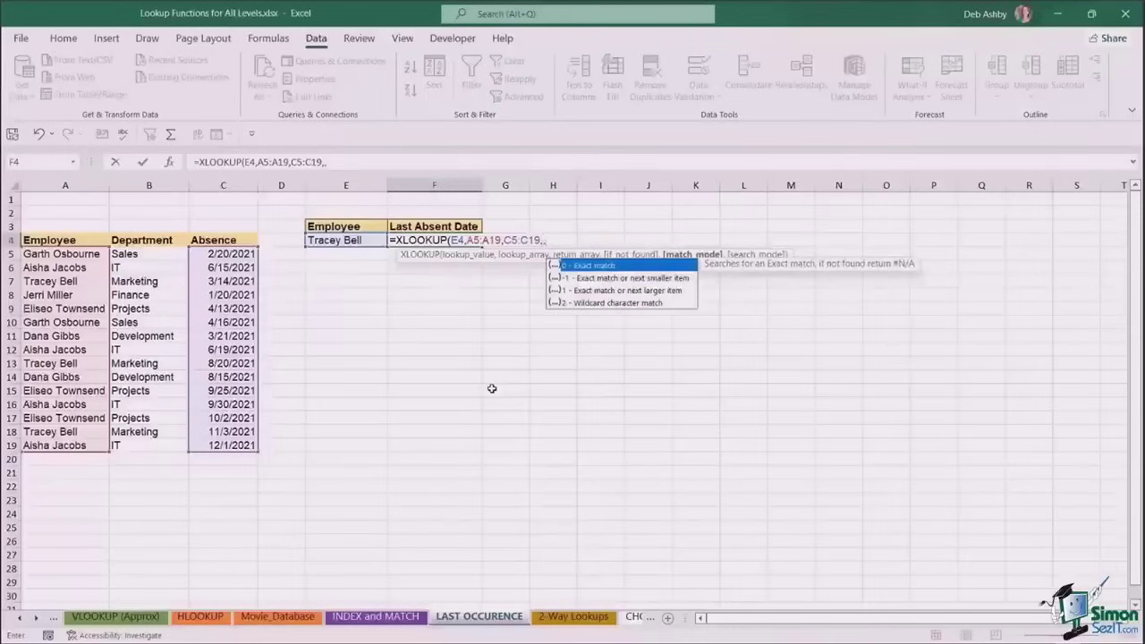
pyautogui.write('0,')
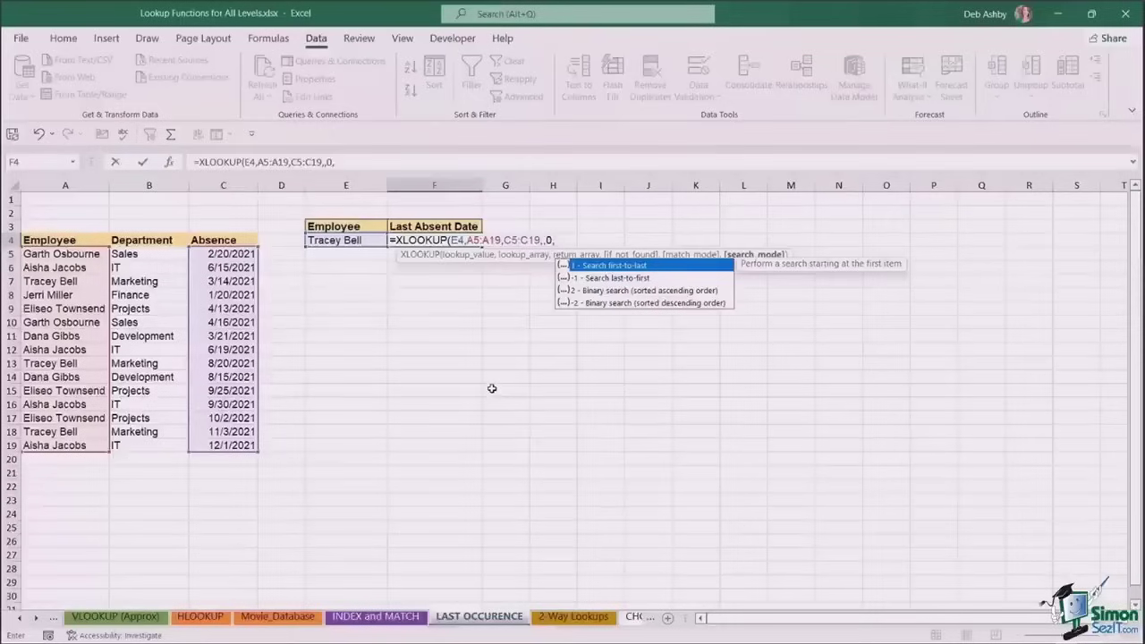
pyautogui.write('-1')
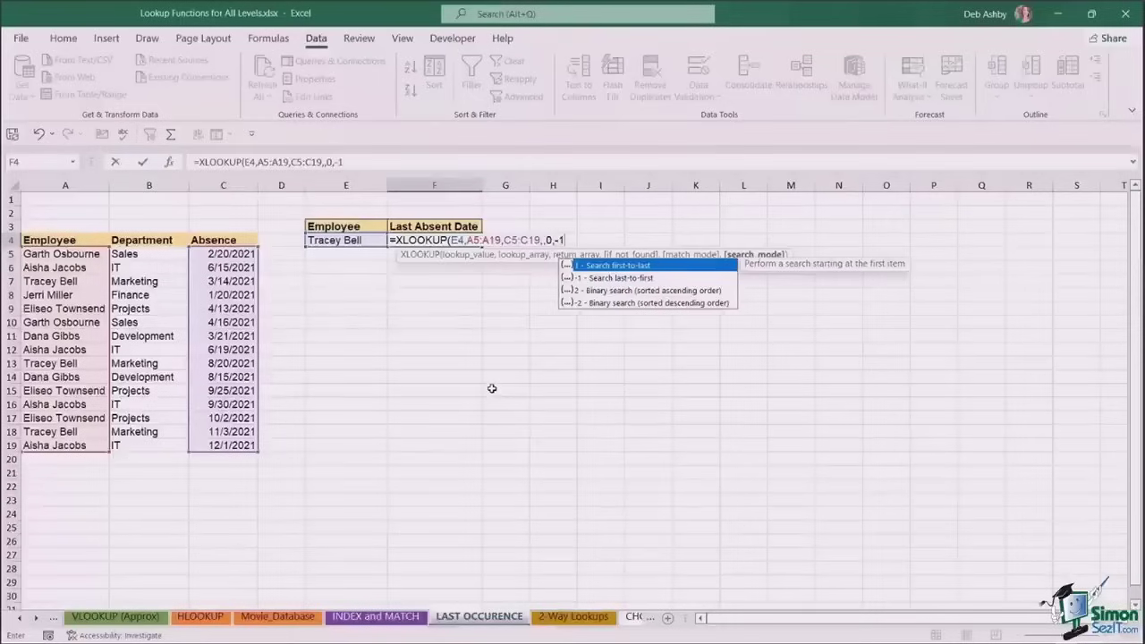
pyautogui.write(')')
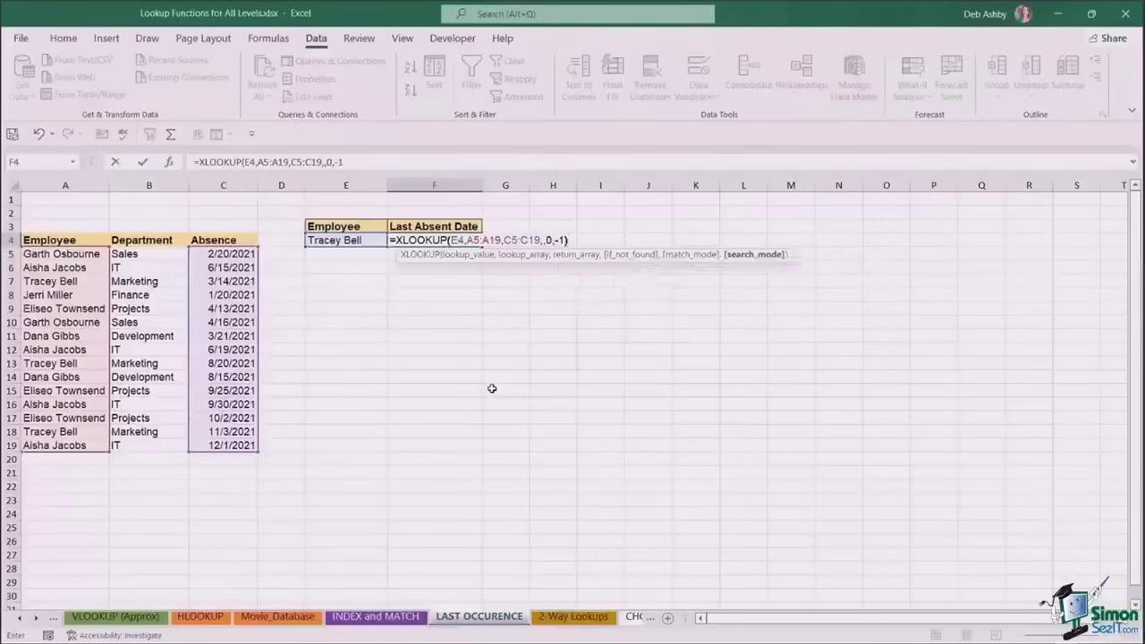
pyautogui.press('Return')
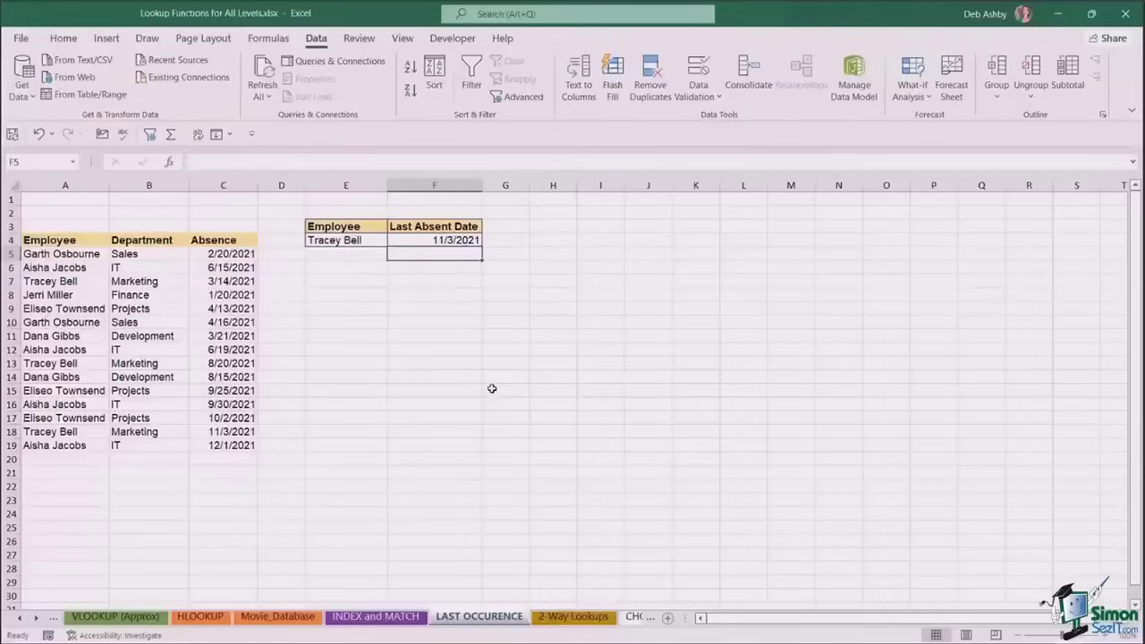
pyautogui.click(598, 324)
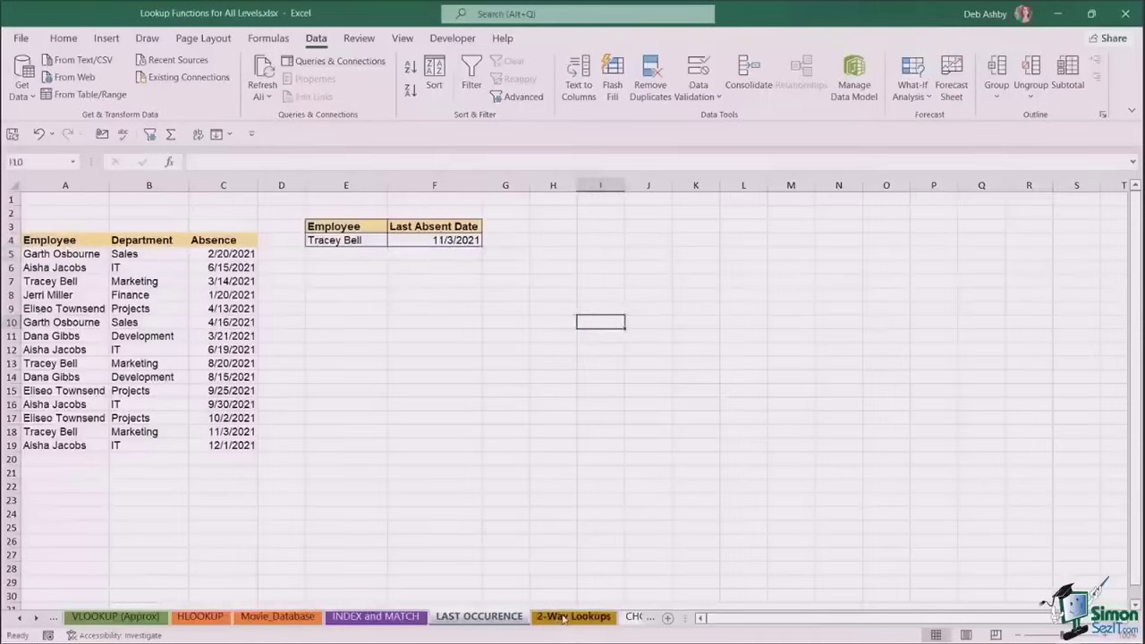
# Switch to the 2-Way Lookups worksheet
pyautogui.click(573, 617)
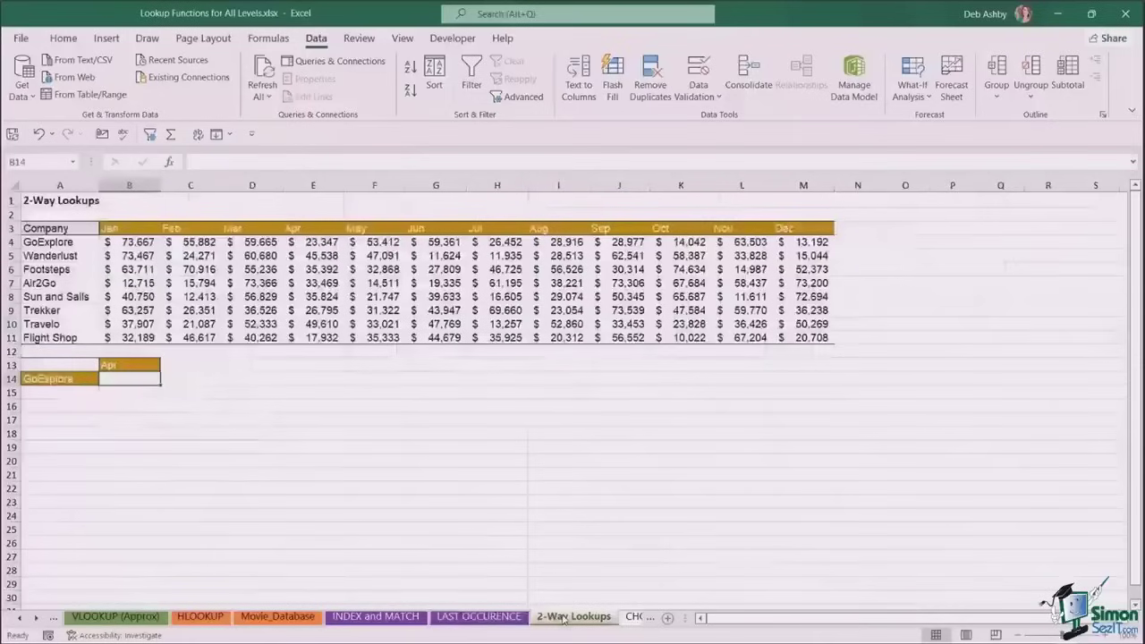
# Examine the month headings B3:M3, company names A4:A11 and figures B4:M11 against the lookup criteria in B13 and A14
pyautogui.click(707, 432)
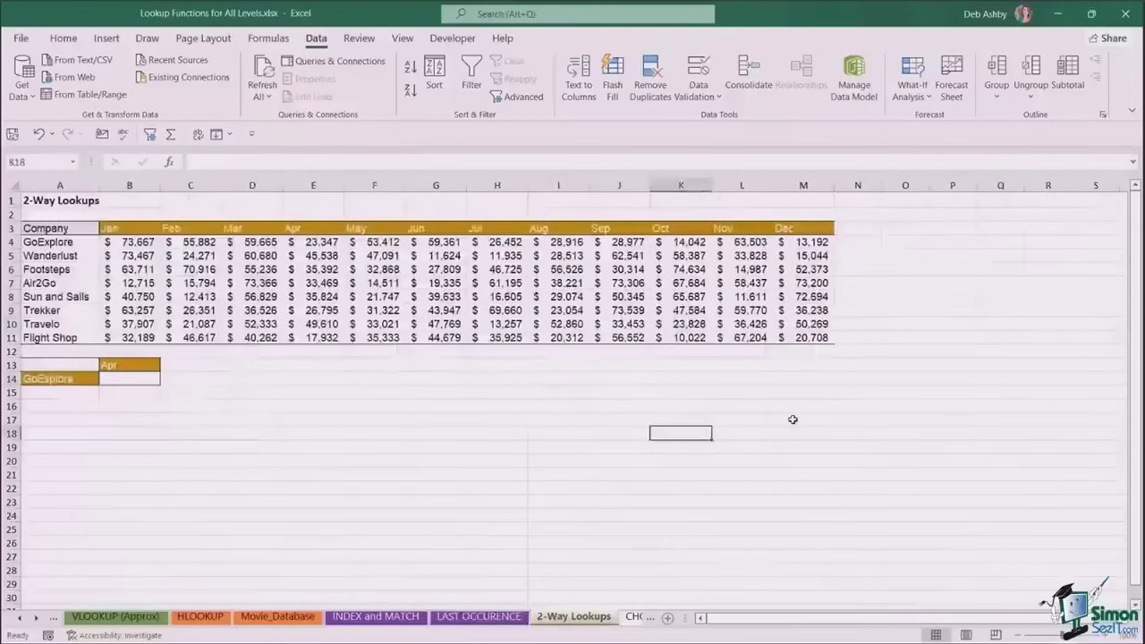
pyautogui.click(384, 325)
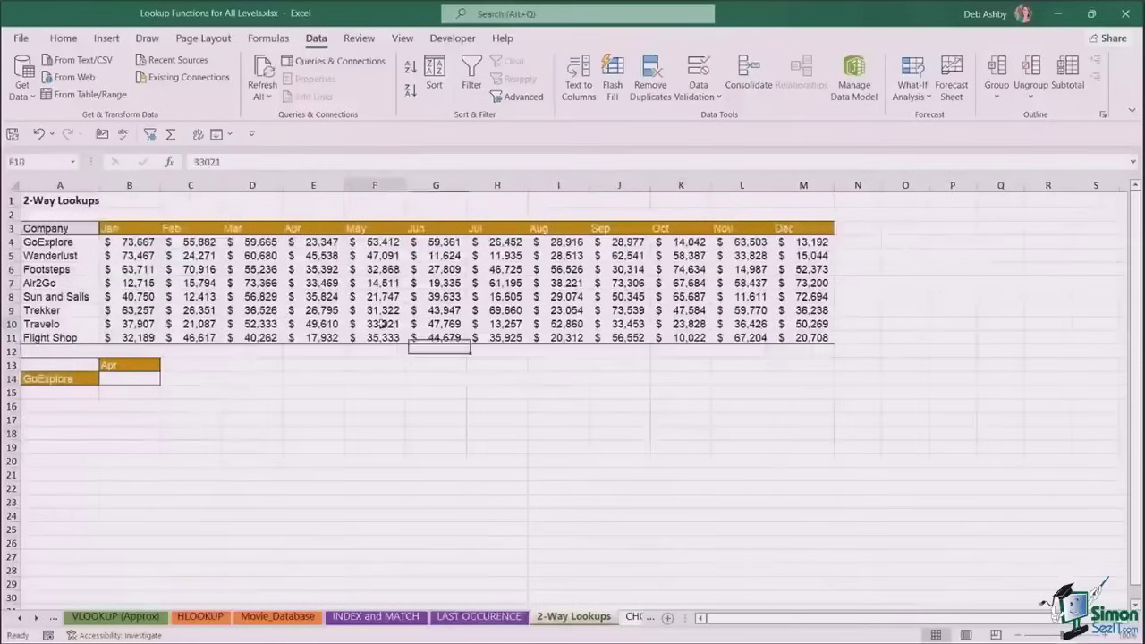
pyautogui.click(73, 242)
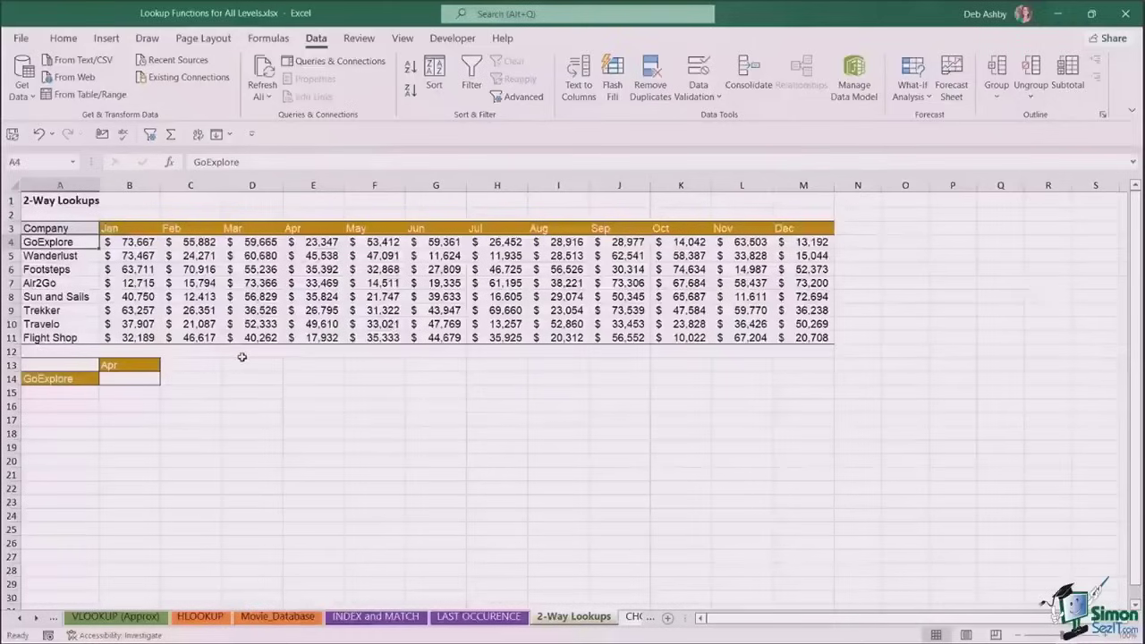
pyautogui.click(376, 256)
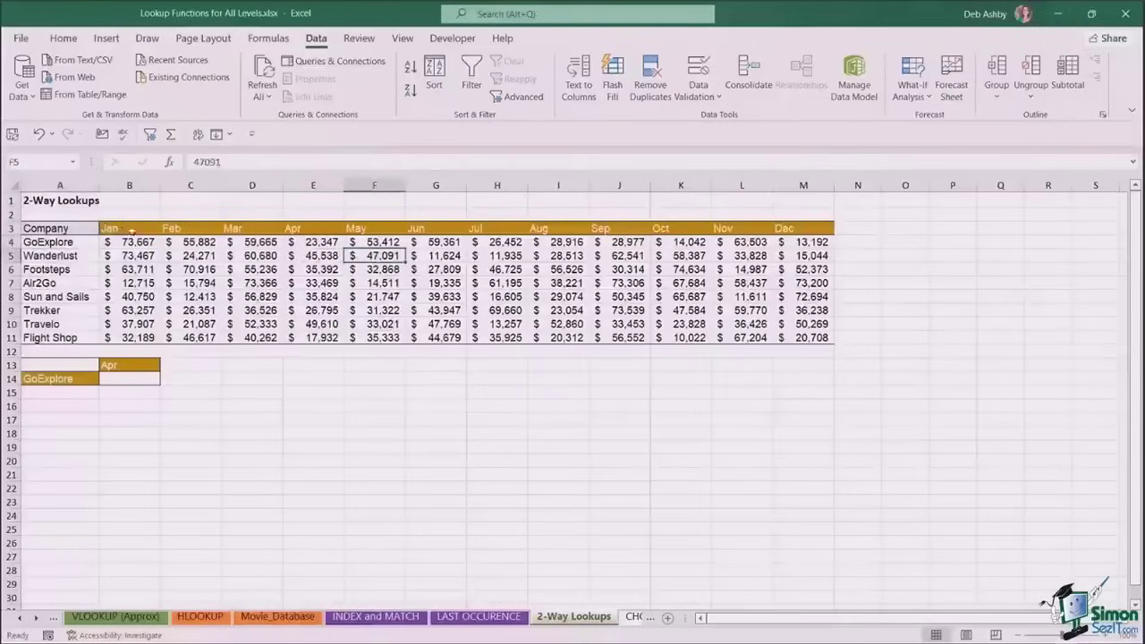
pyautogui.moveTo(132, 230); pyautogui.dragTo(793, 227)
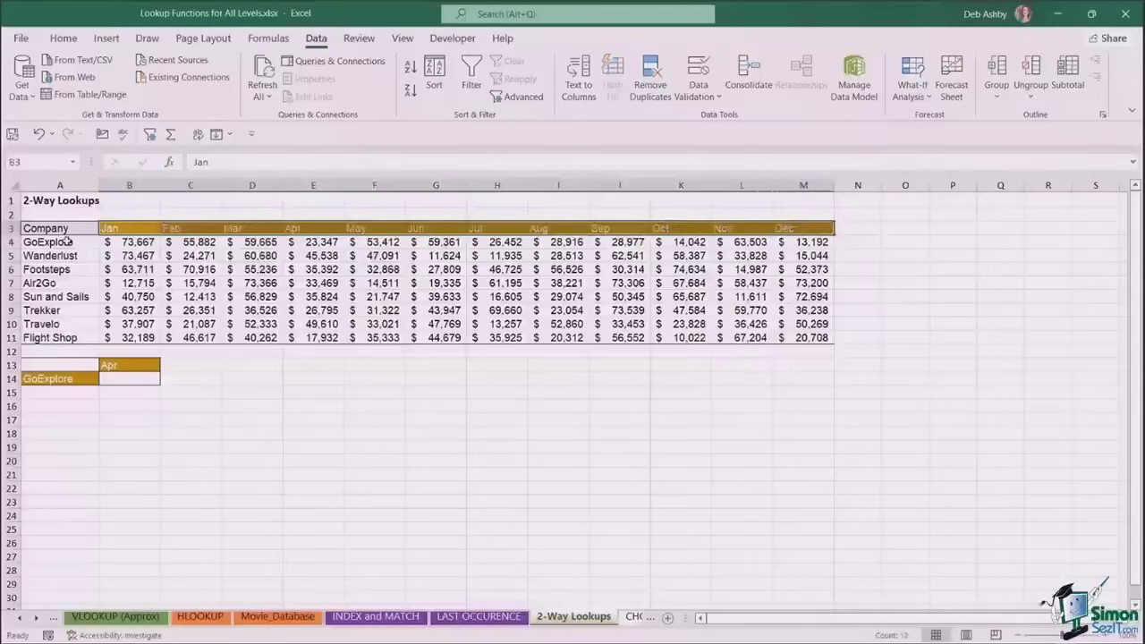
pyautogui.moveTo(67, 240); pyautogui.dragTo(63, 338)
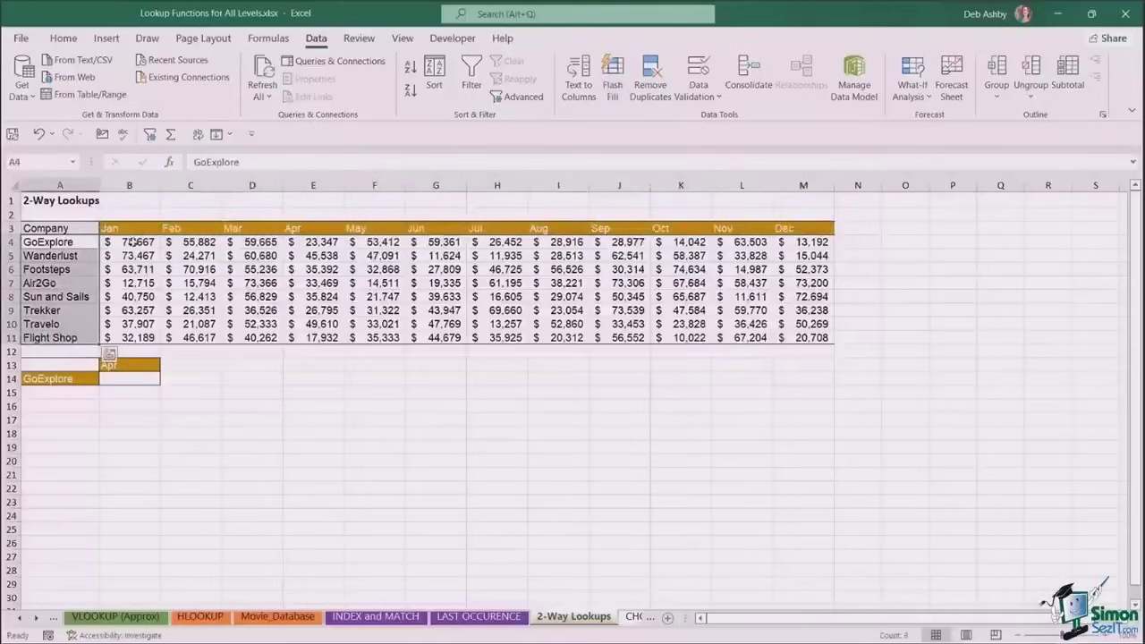
pyautogui.moveTo(134, 241); pyautogui.dragTo(806, 338)
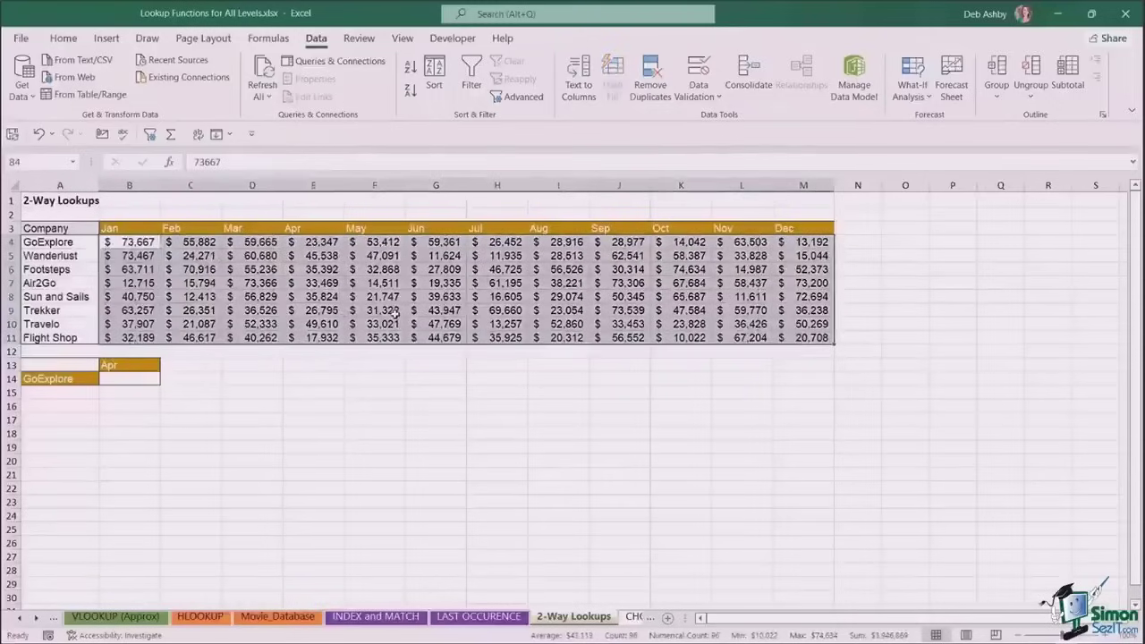
pyautogui.click(114, 380)
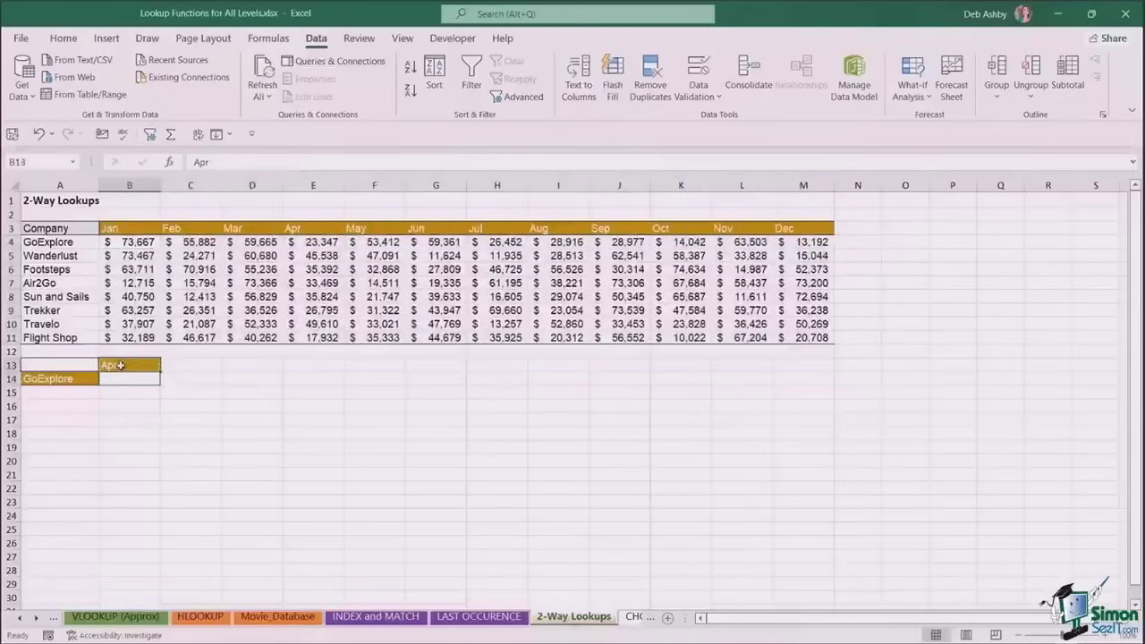
pyautogui.press('Left')
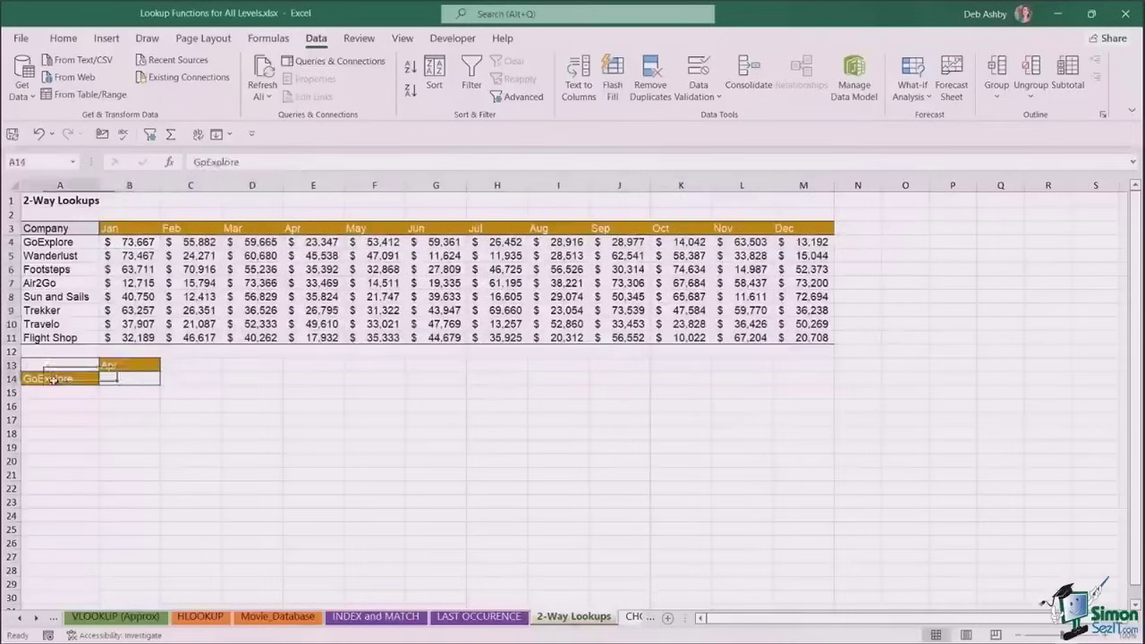
pyautogui.click(125, 366)
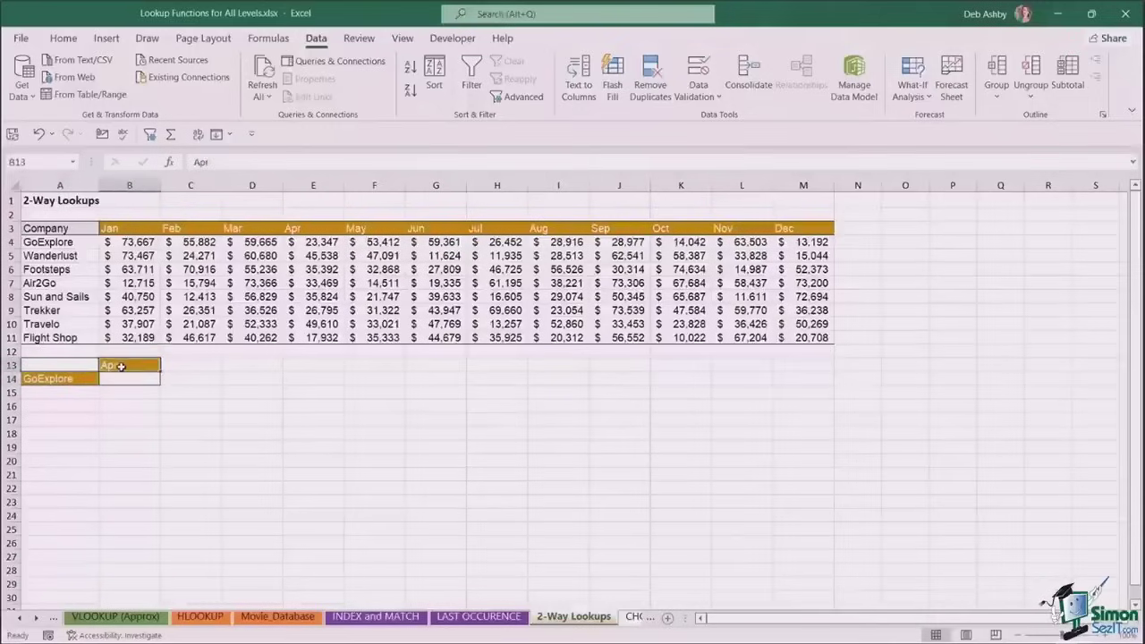
pyautogui.click(64, 380)
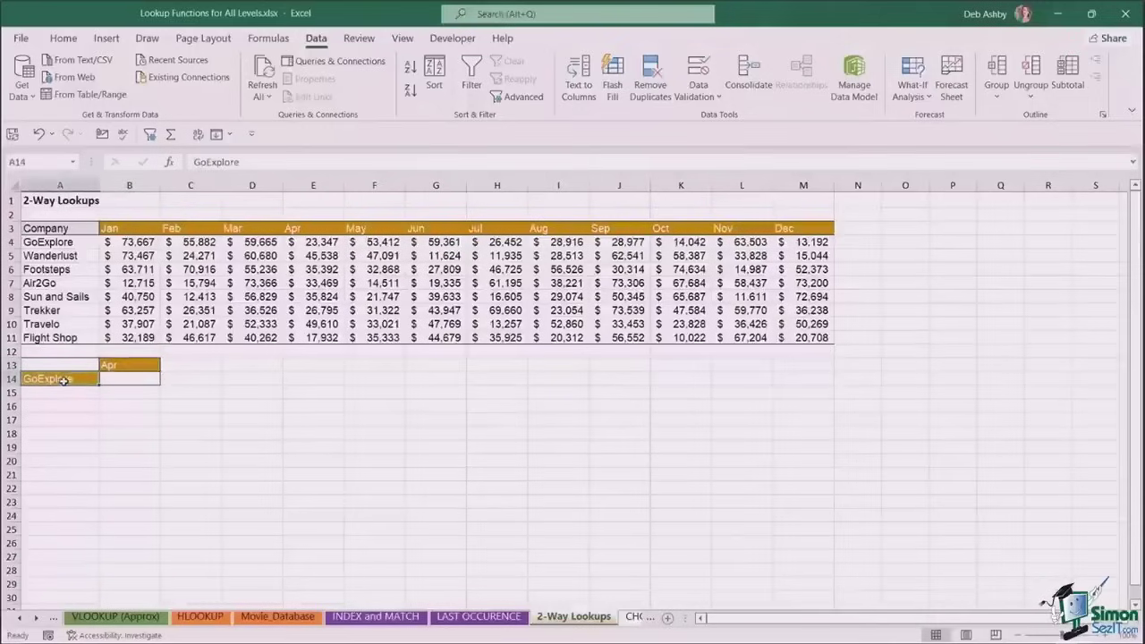
pyautogui.click(313, 242)
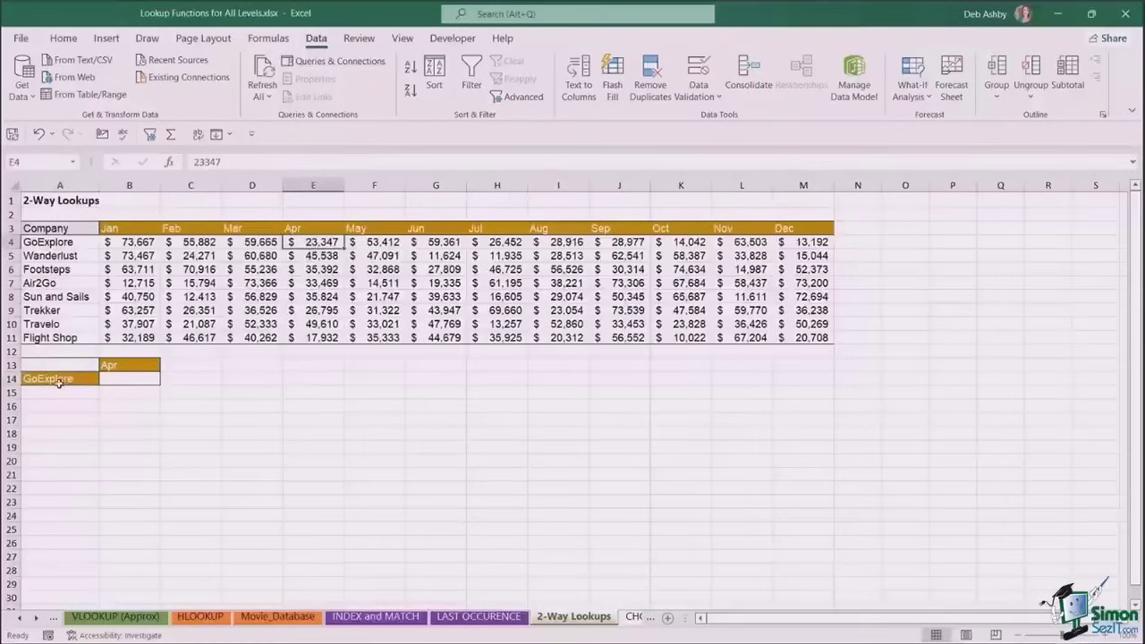
pyautogui.click(519, 406)
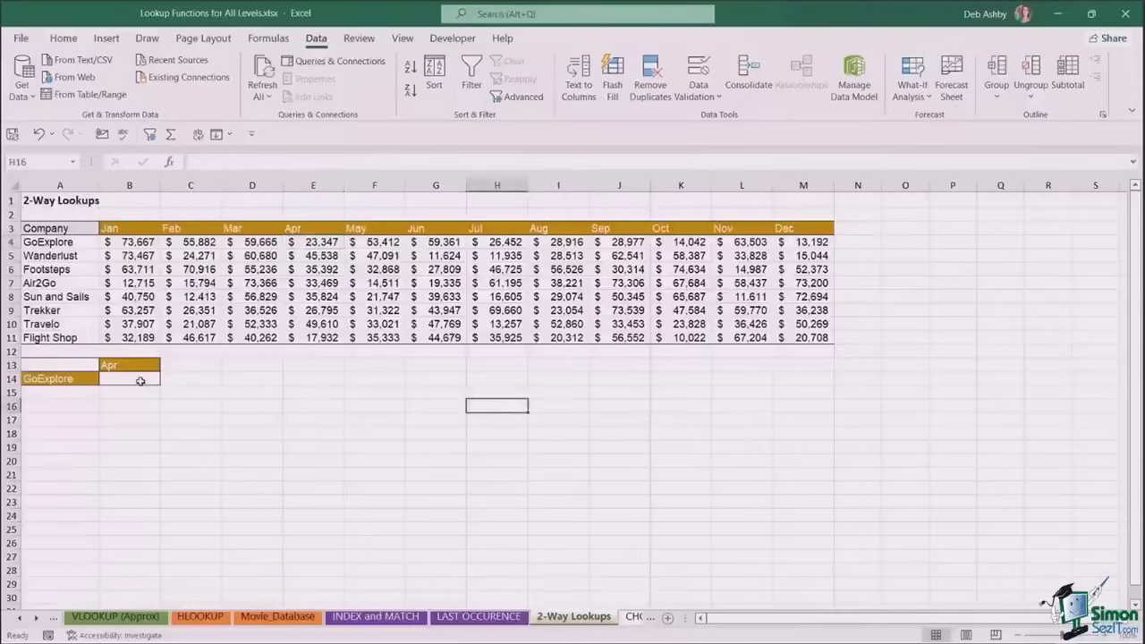
# Start an XLOOKUP formula in B14 with lookup value B13 and the month headings B3:M3 as the lookup array
pyautogui.click(139, 381)
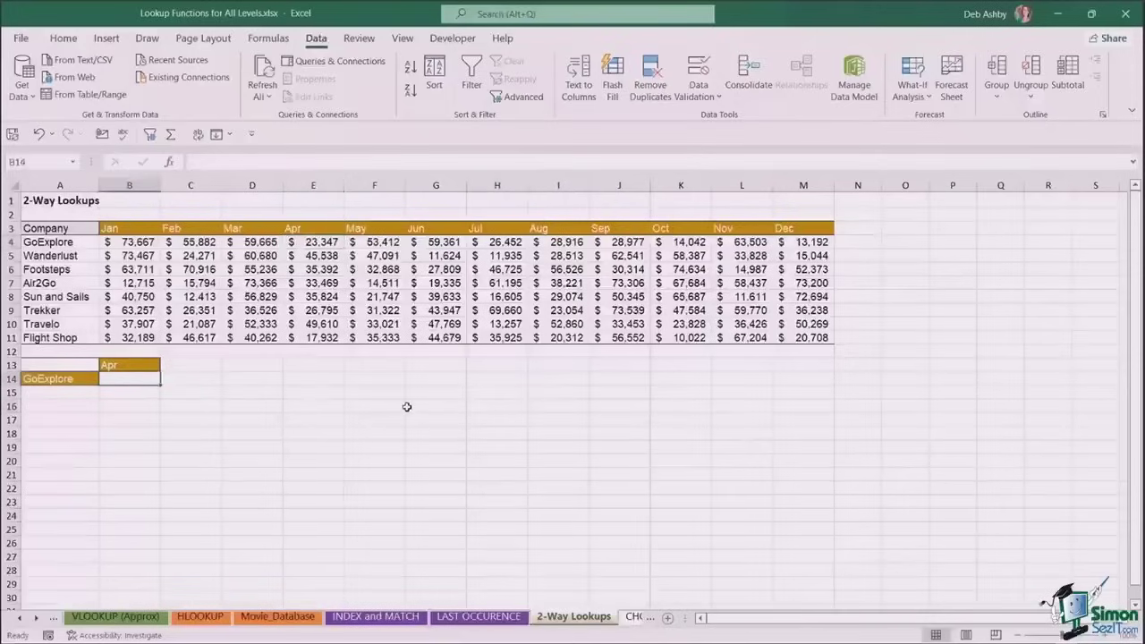
pyautogui.write('=')
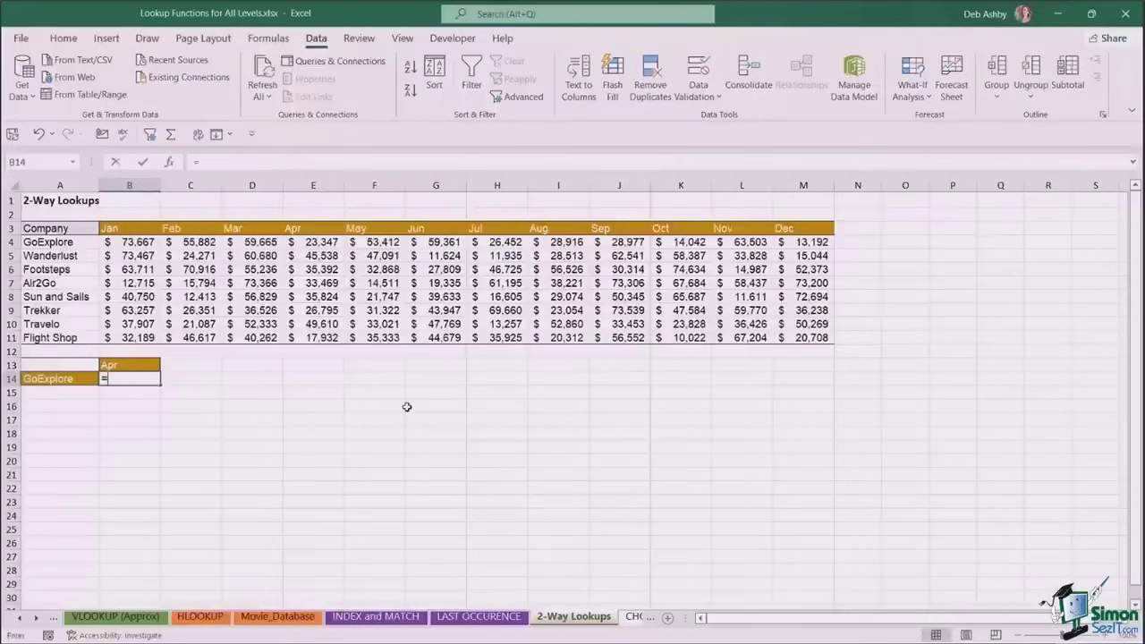
pyautogui.write('XXL')
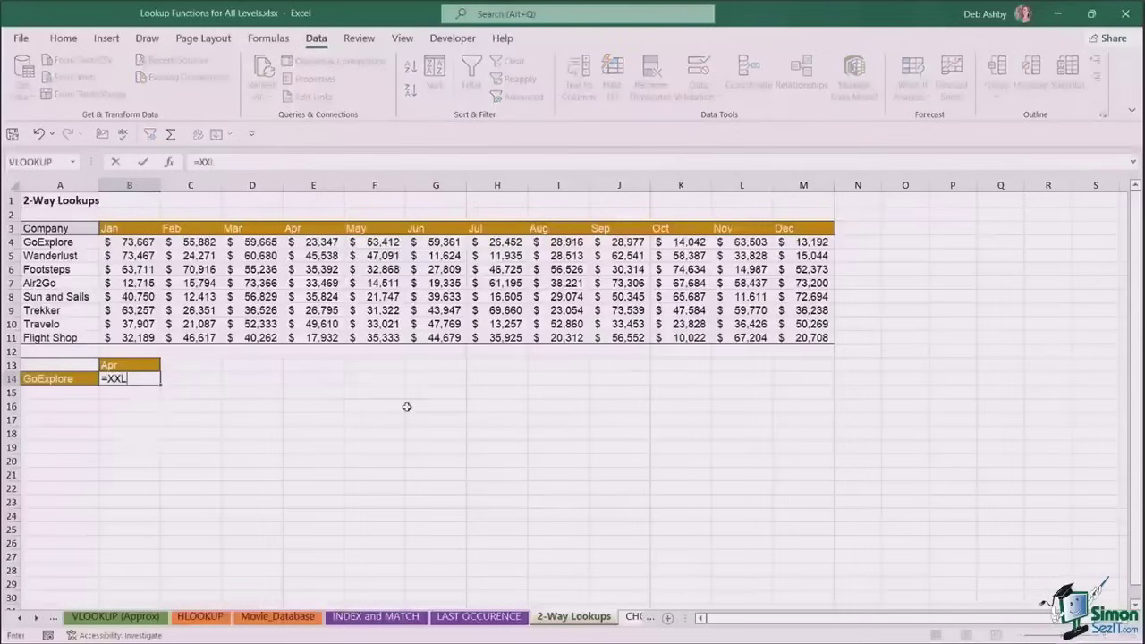
pyautogui.press('BackSpace')
pyautogui.press('BackSpace')
pyautogui.write('LOO')
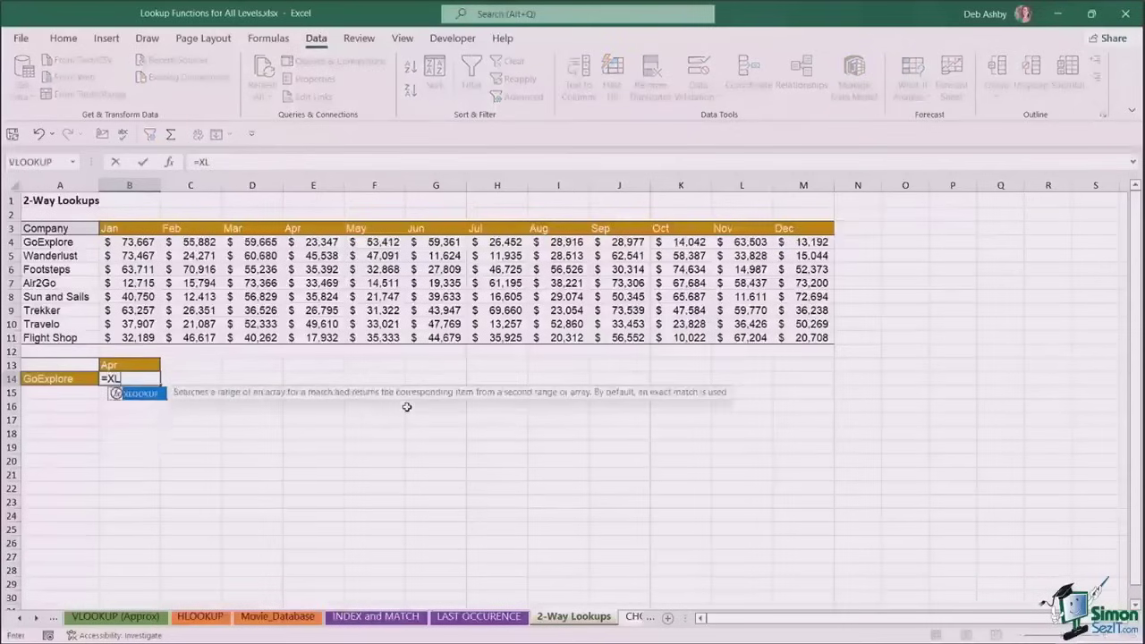
pyautogui.press('Tab')
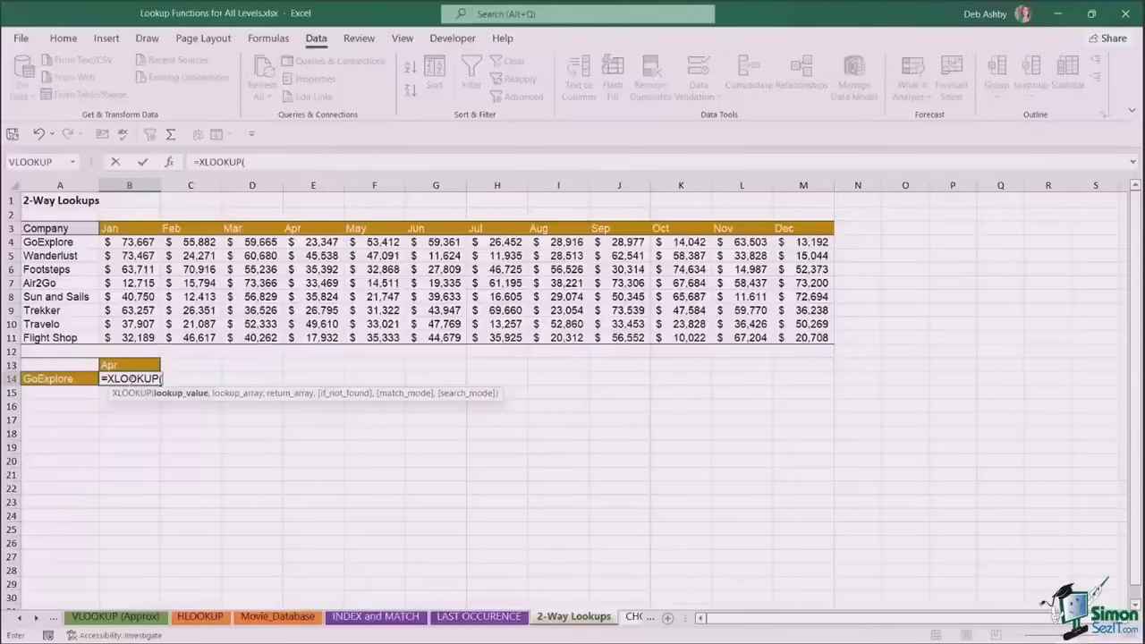
pyautogui.click(130, 365)
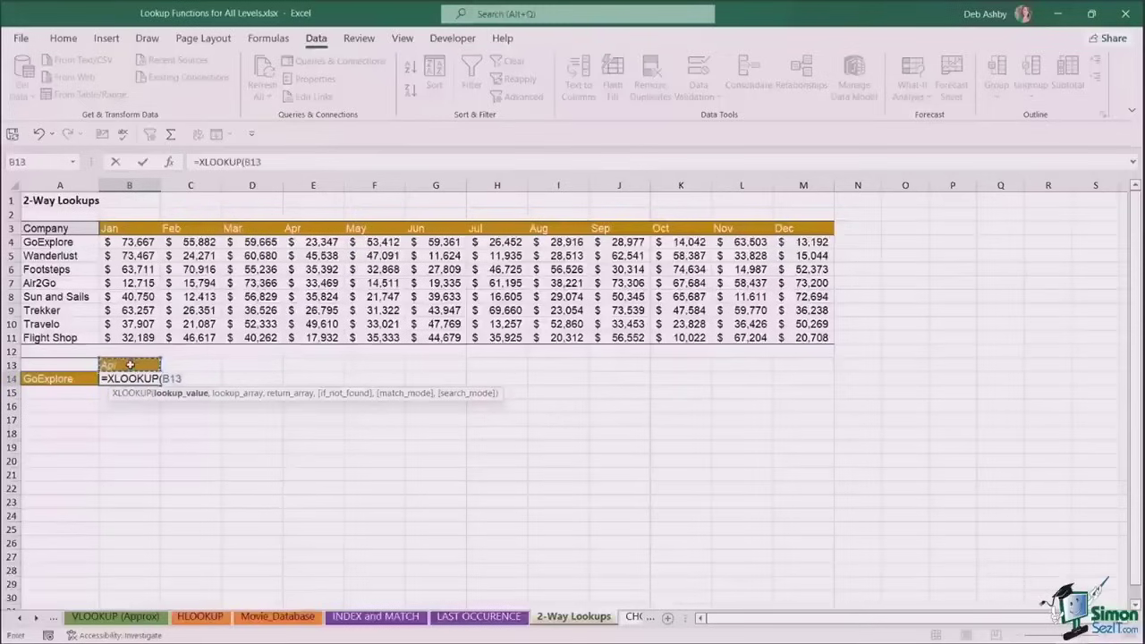
pyautogui.write(',')
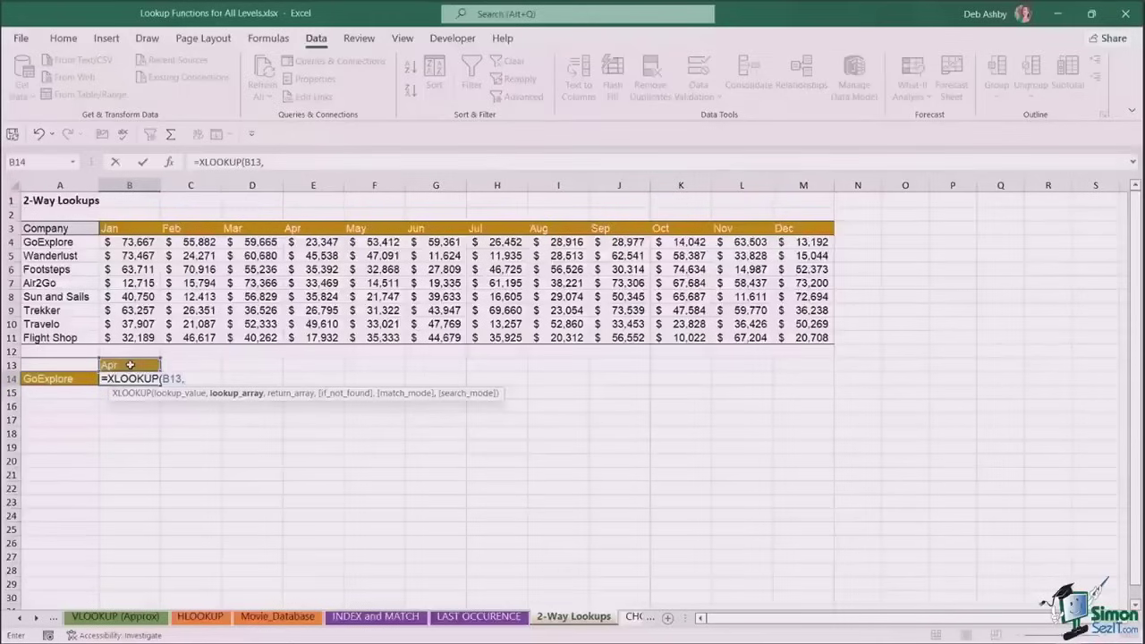
pyautogui.moveTo(107, 229); pyautogui.dragTo(818, 233)
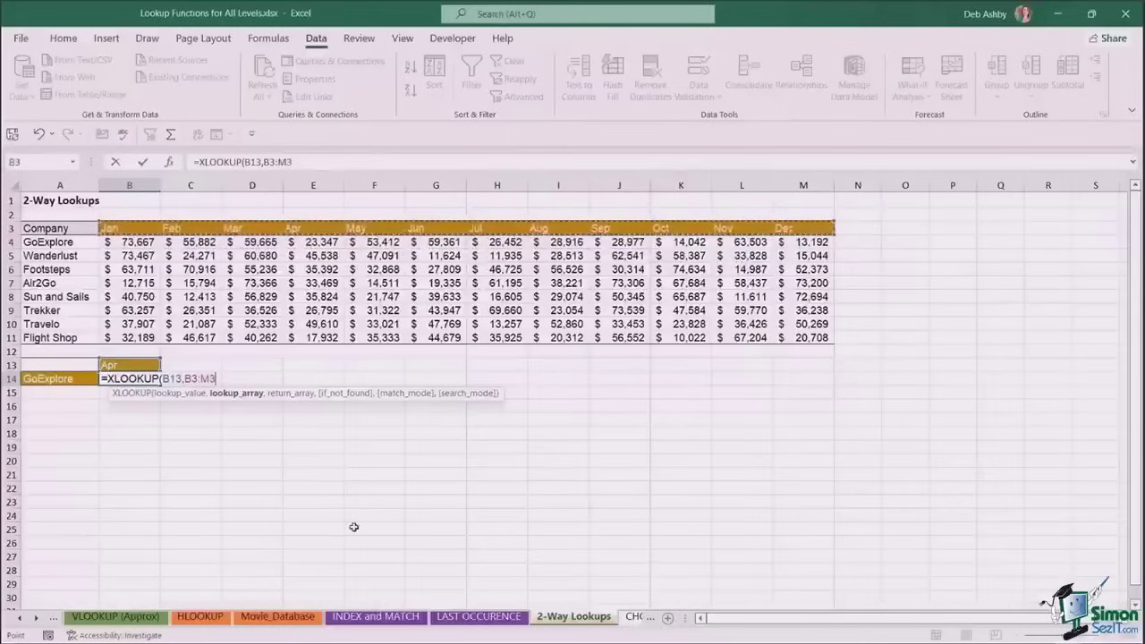
pyautogui.write(',')
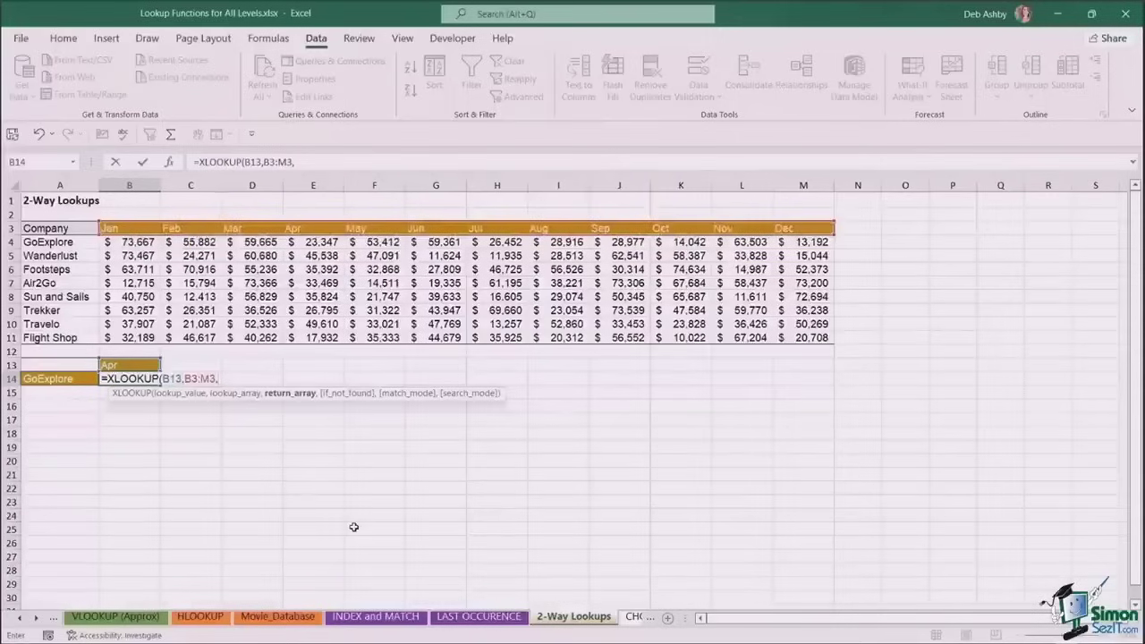
# Complete the B14 formula with a nested XLOOKUP as return array, using lookup value A14, lookup array A4:A11 and return array B4:M11
pyautogui.write('xlookup')
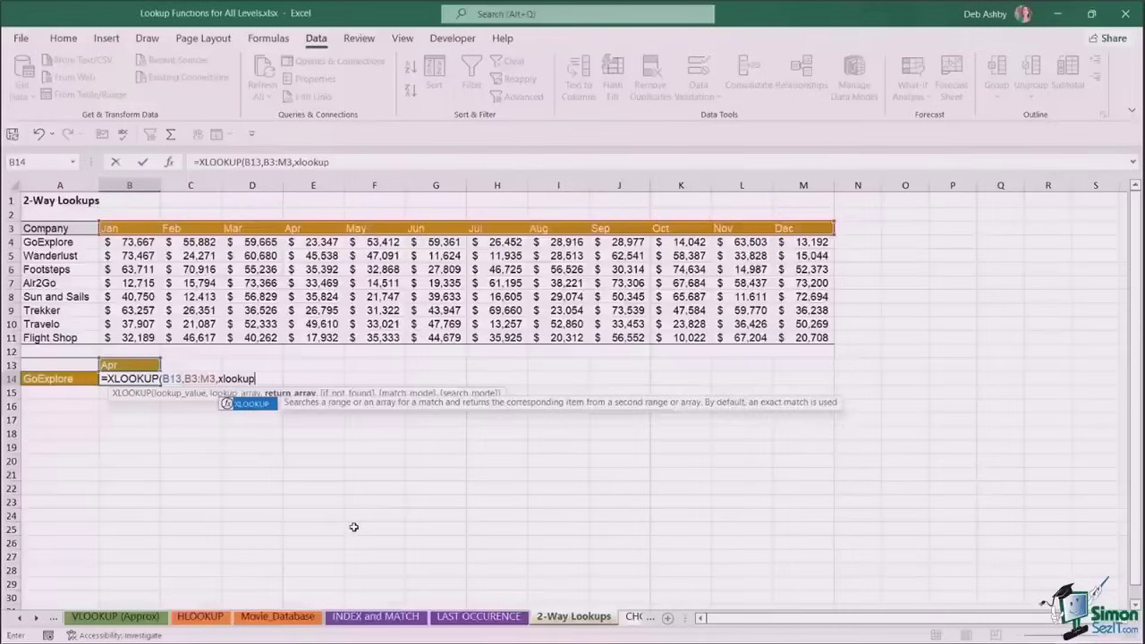
pyautogui.press('Tab')
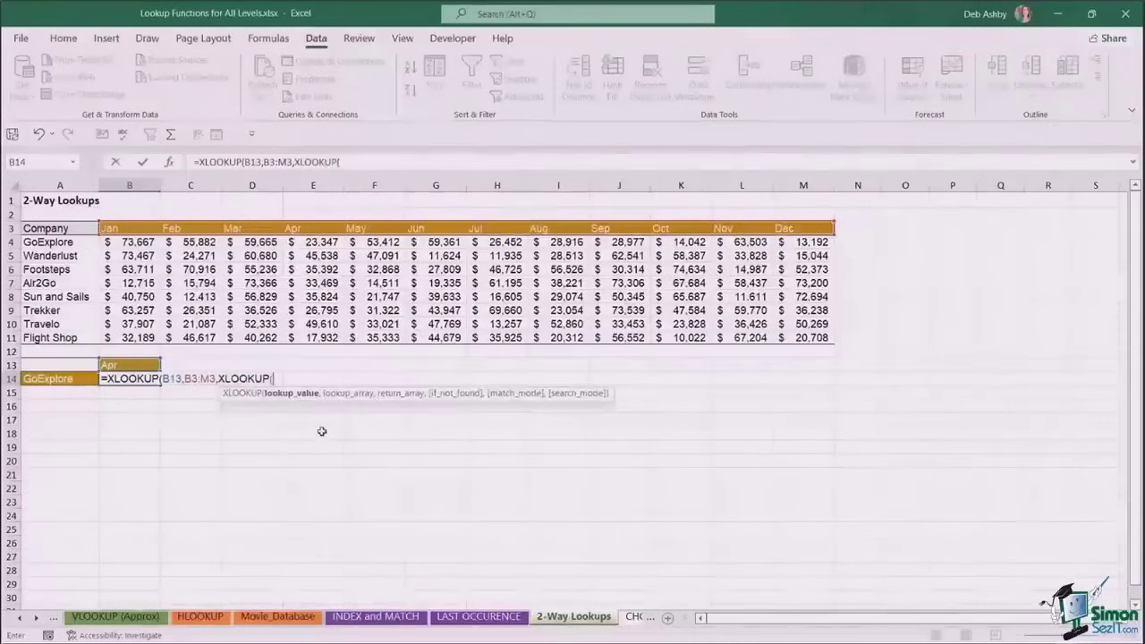
pyautogui.click(44, 380)
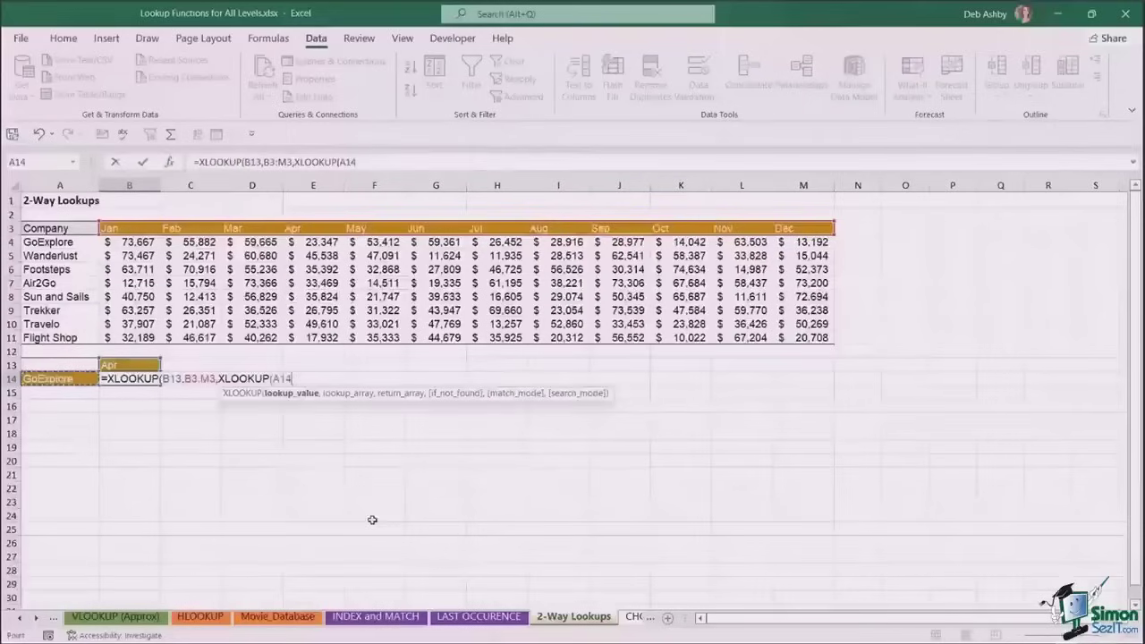
pyautogui.write(',')
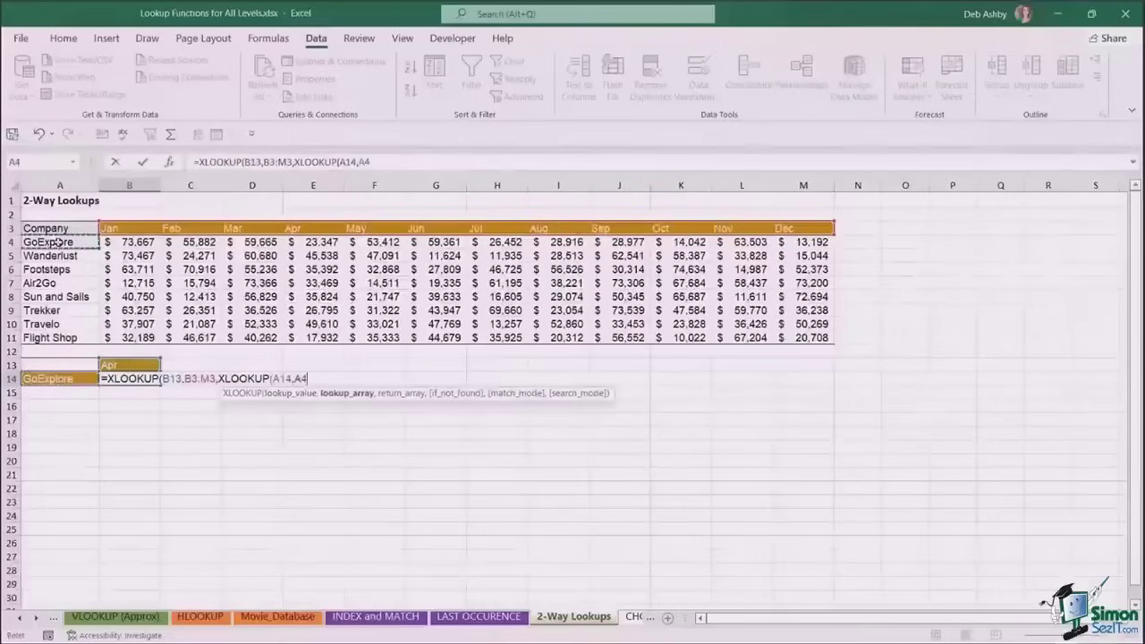
pyautogui.click(54, 250)
pyautogui.moveTo(55, 256); pyautogui.dragTo(54, 337)
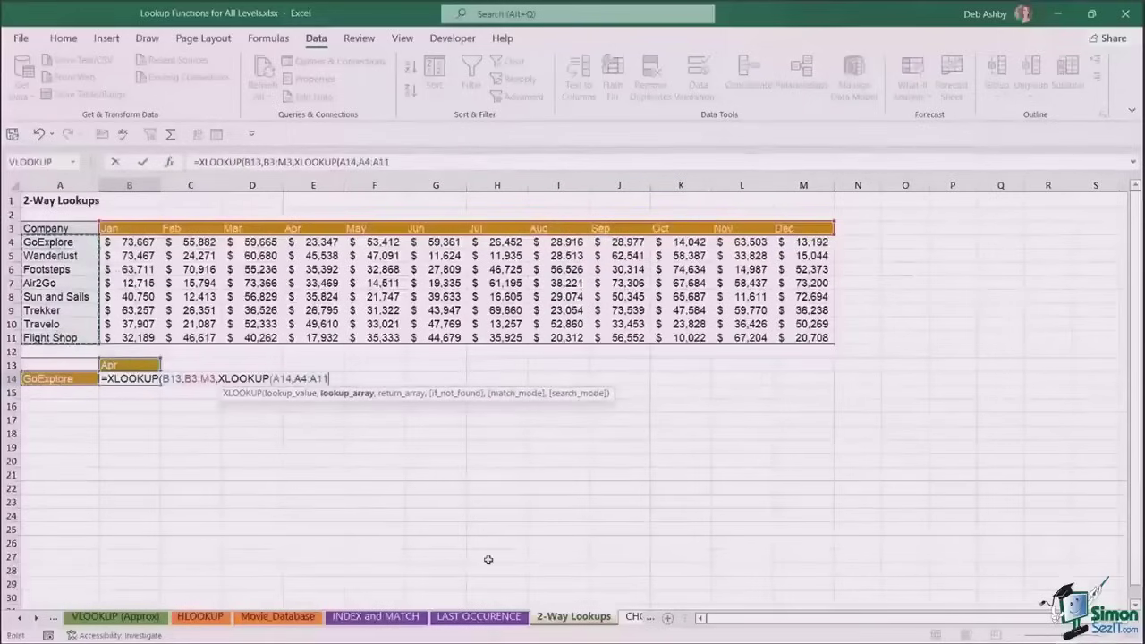
pyautogui.write(',')
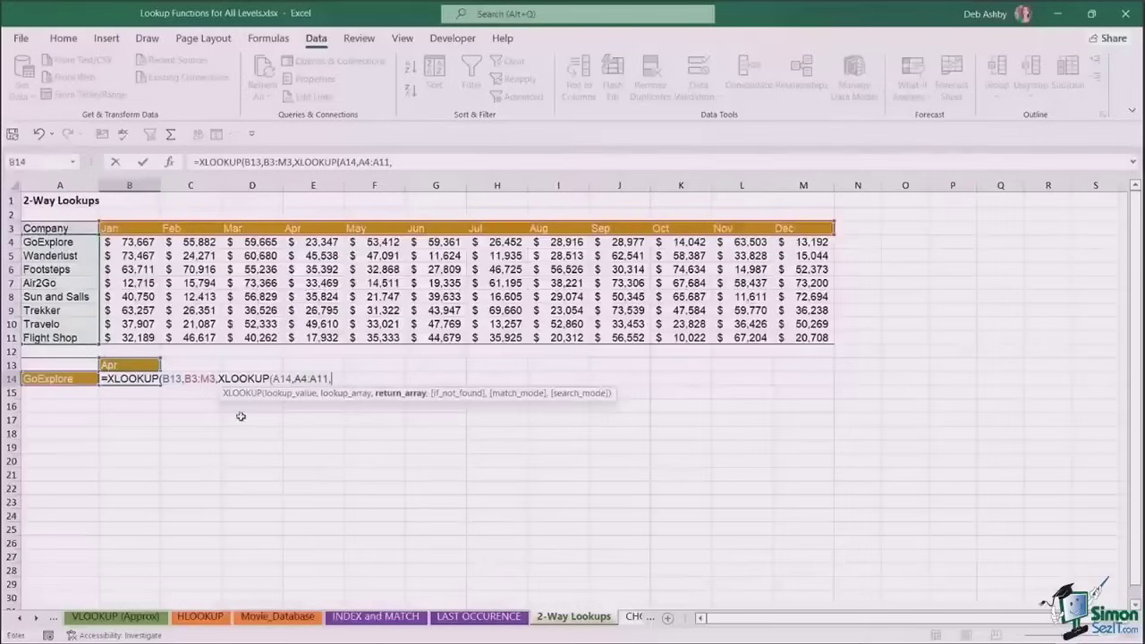
pyautogui.moveTo(127, 241); pyautogui.dragTo(806, 340)
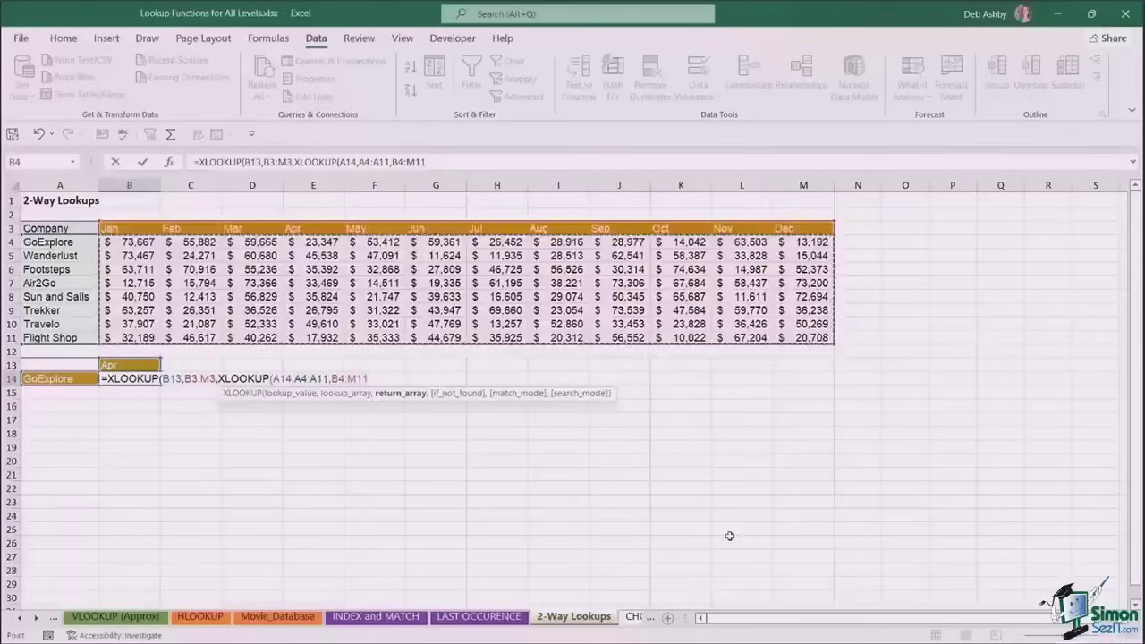
pyautogui.write('))')
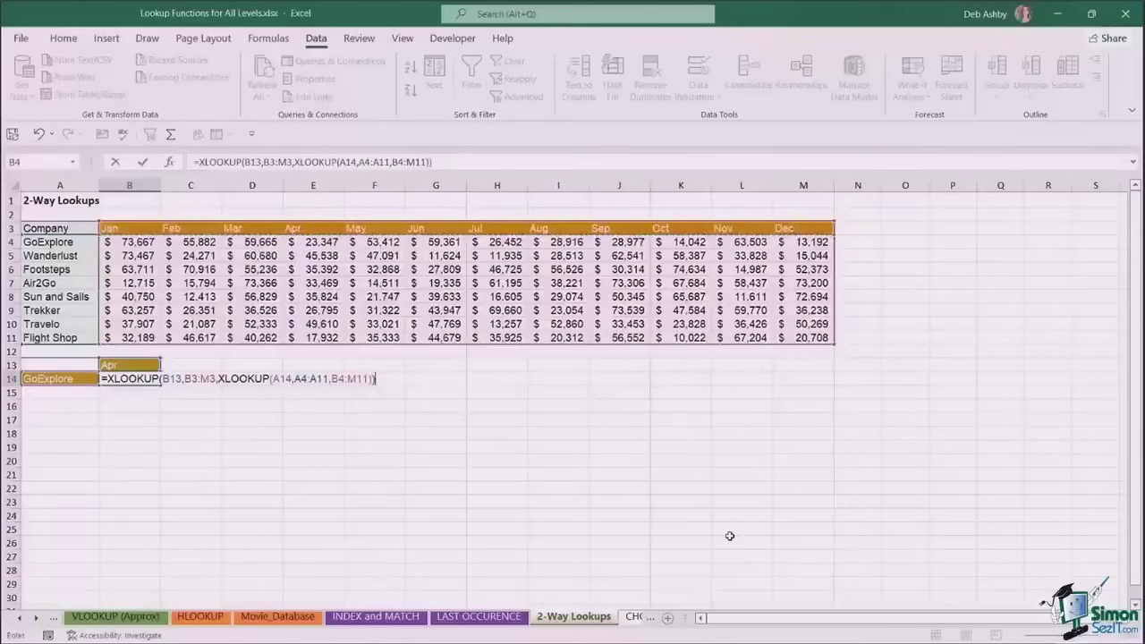
pyautogui.press('Return')
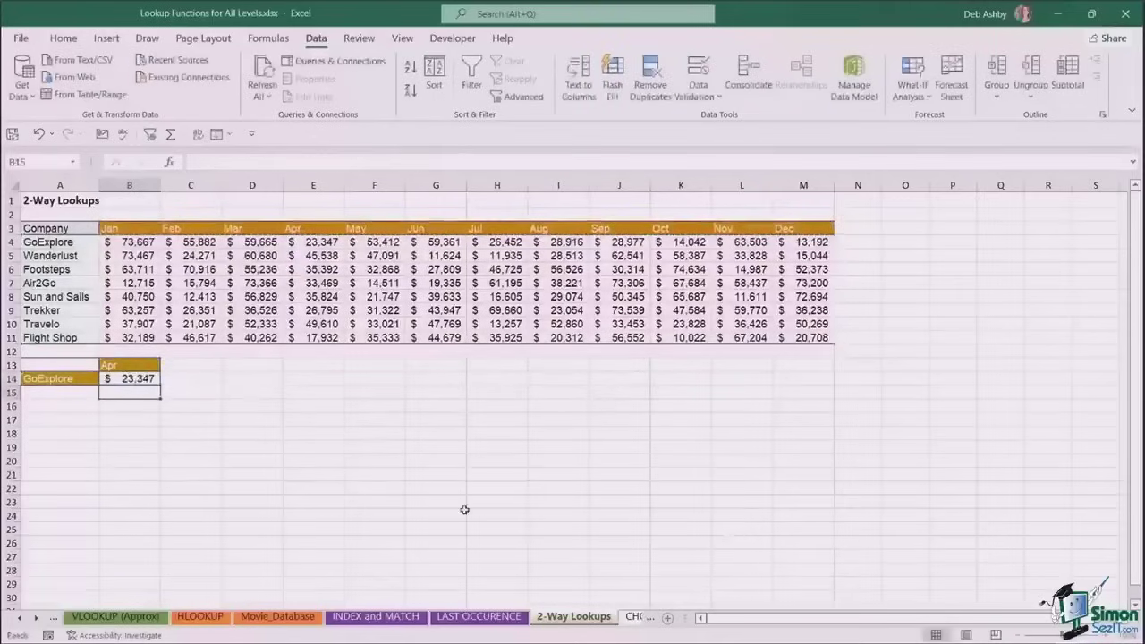
# Set the lookup month in B13 to Feb, comparing the B14 result with GoExplore's table figures before and after the change
pyautogui.click(126, 378)
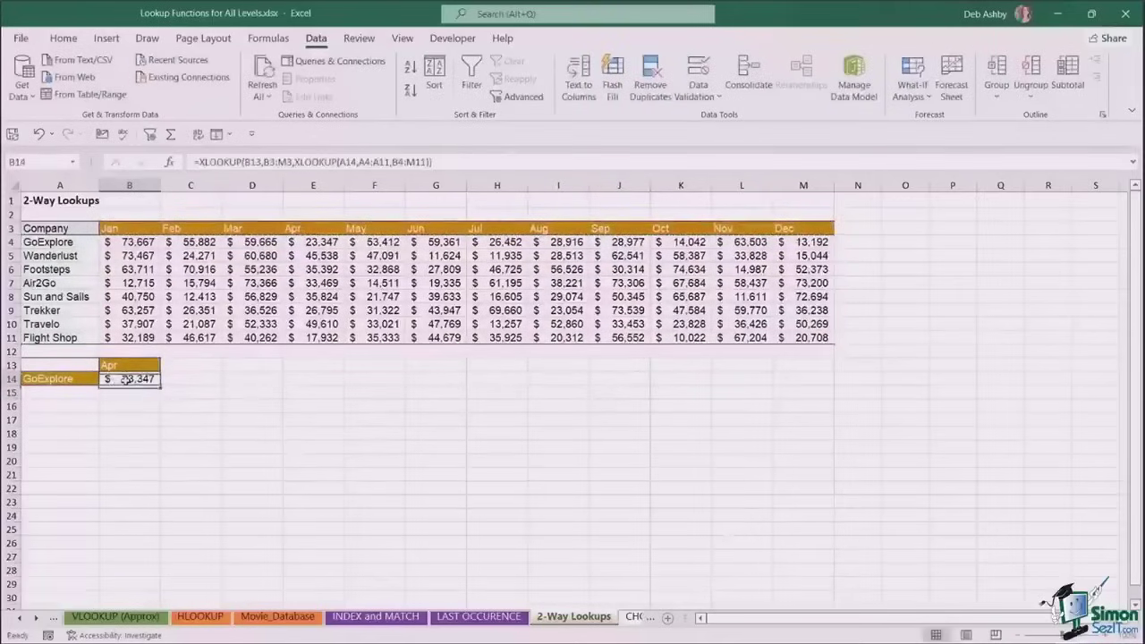
pyautogui.click(327, 243)
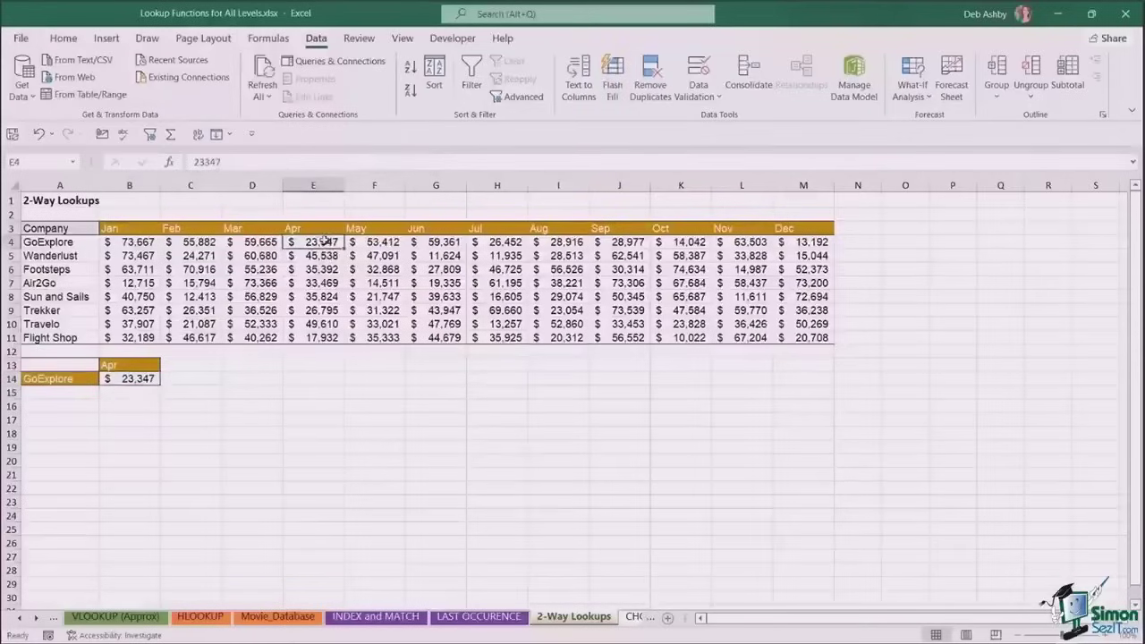
pyautogui.click(131, 365)
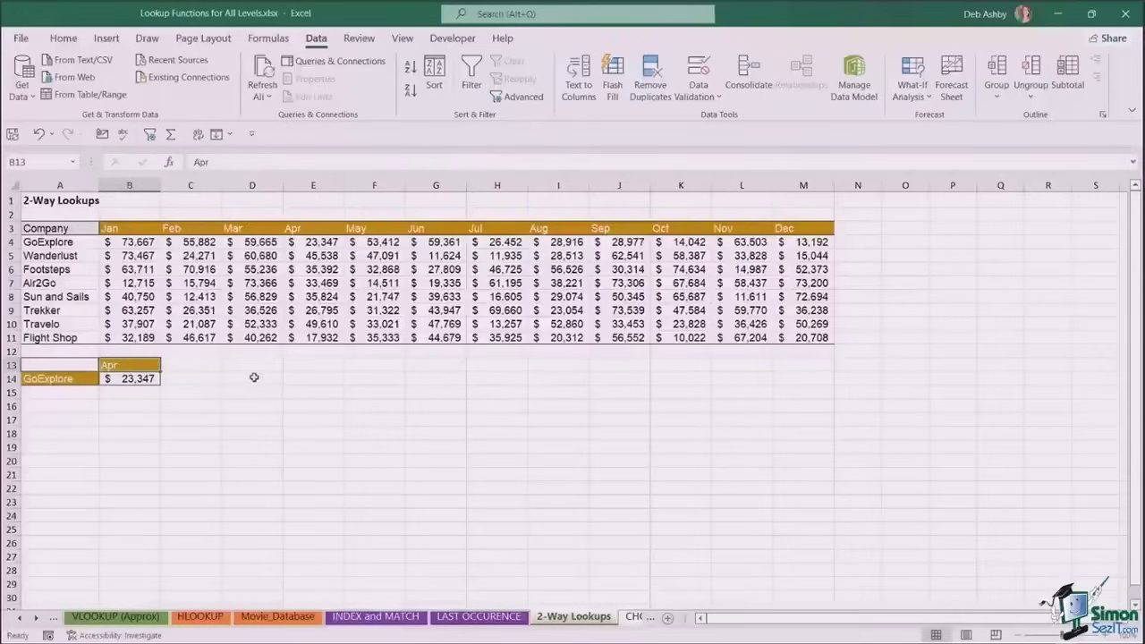
pyautogui.write('Feb')
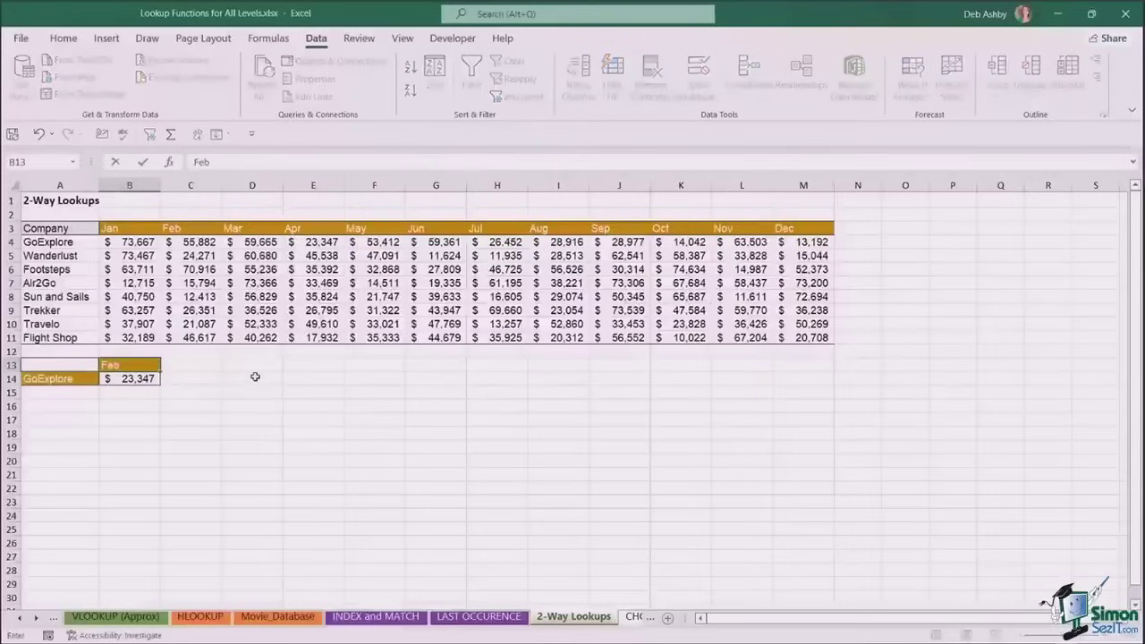
pyautogui.press('Return')
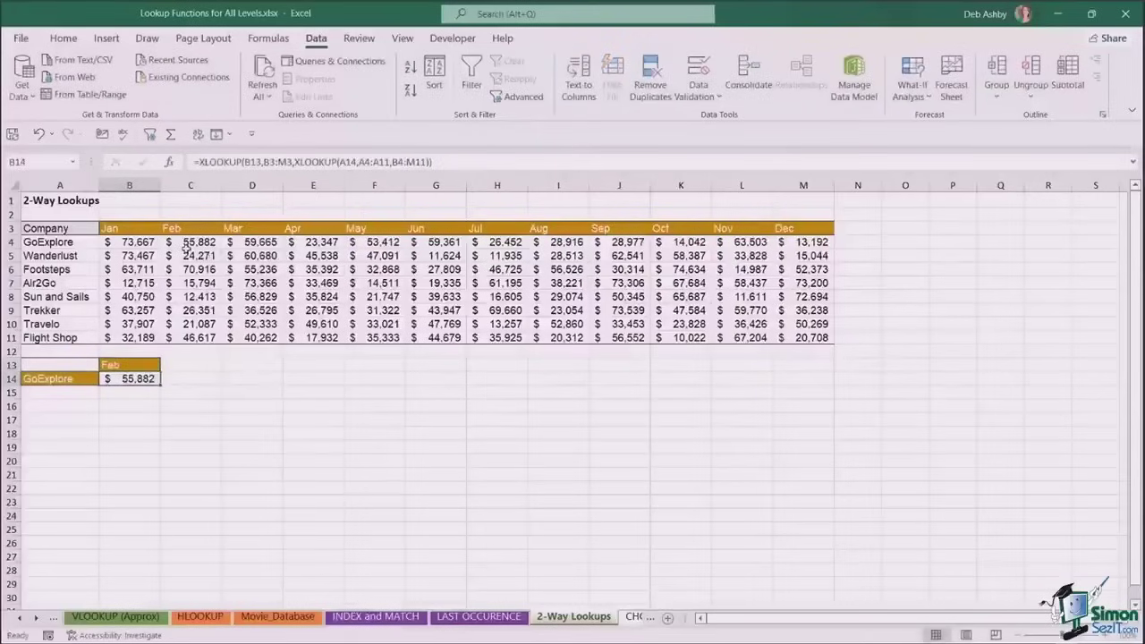
pyautogui.click(185, 247)
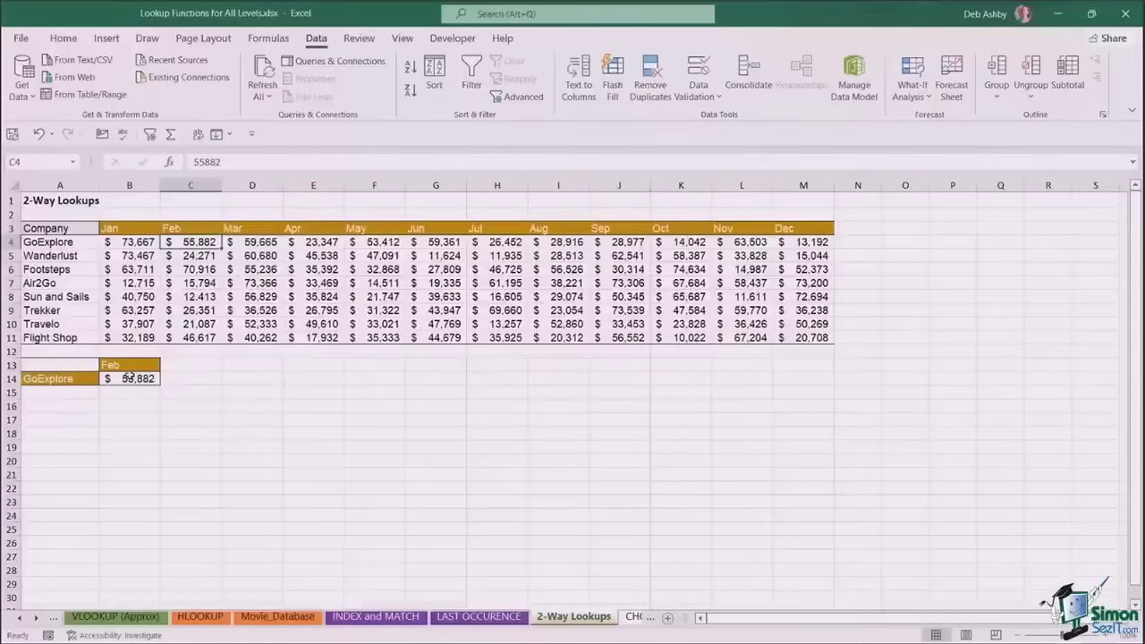
pyautogui.click(130, 378)
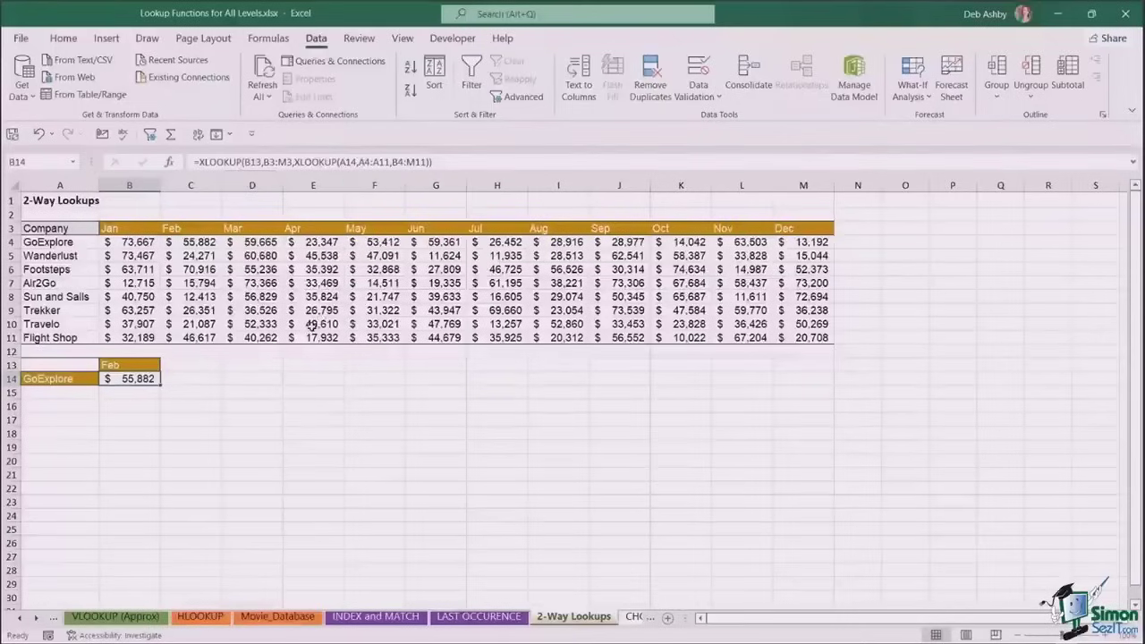
pyautogui.click(274, 388)
pyautogui.click(462, 388)
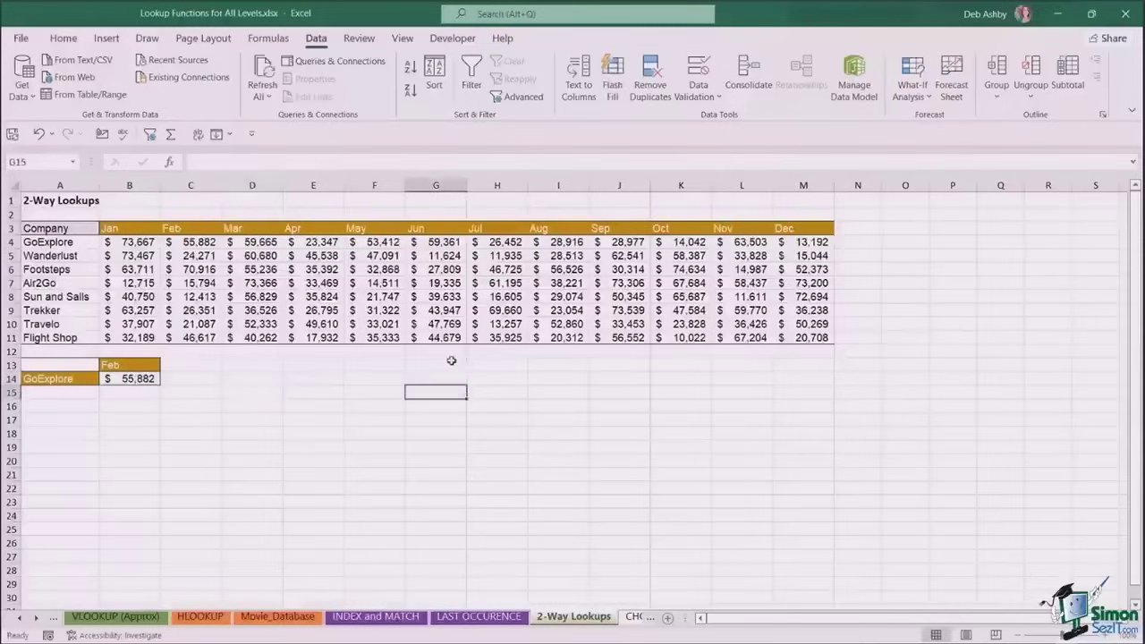
pyautogui.click(452, 361)
pyautogui.click(550, 362)
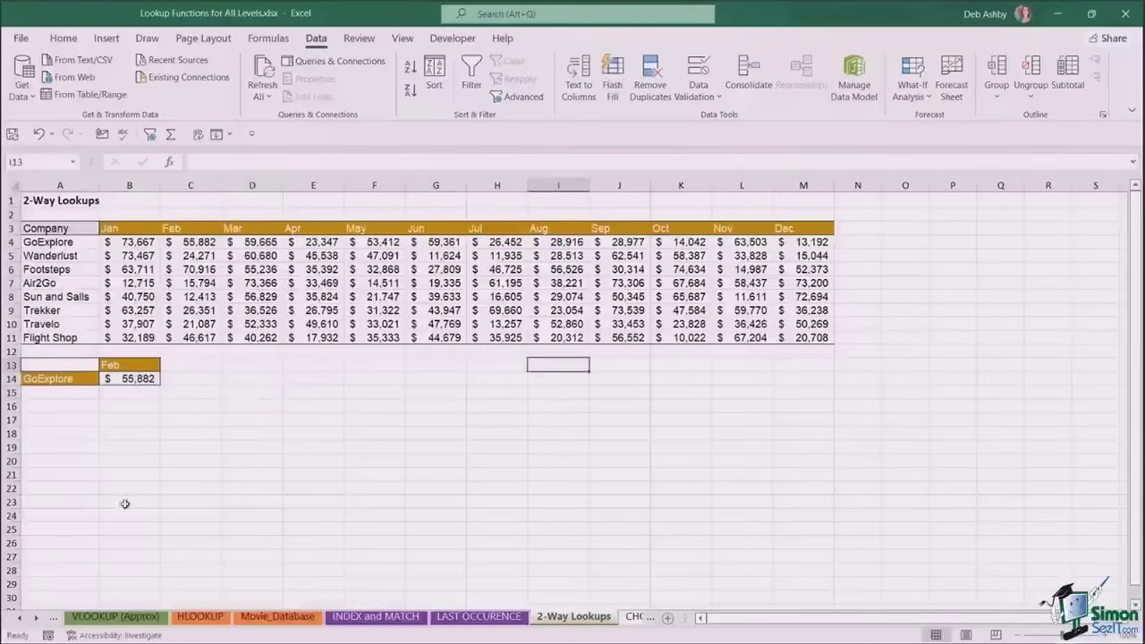
pyautogui.click(37, 619)
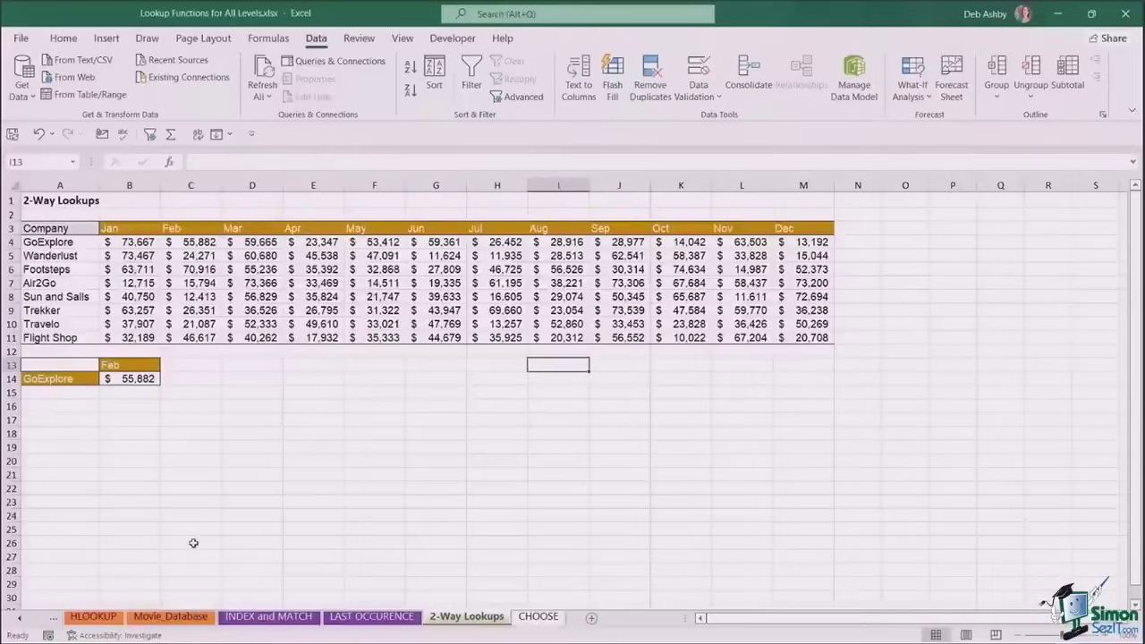
pyautogui.click(539, 410)
pyautogui.click(666, 414)
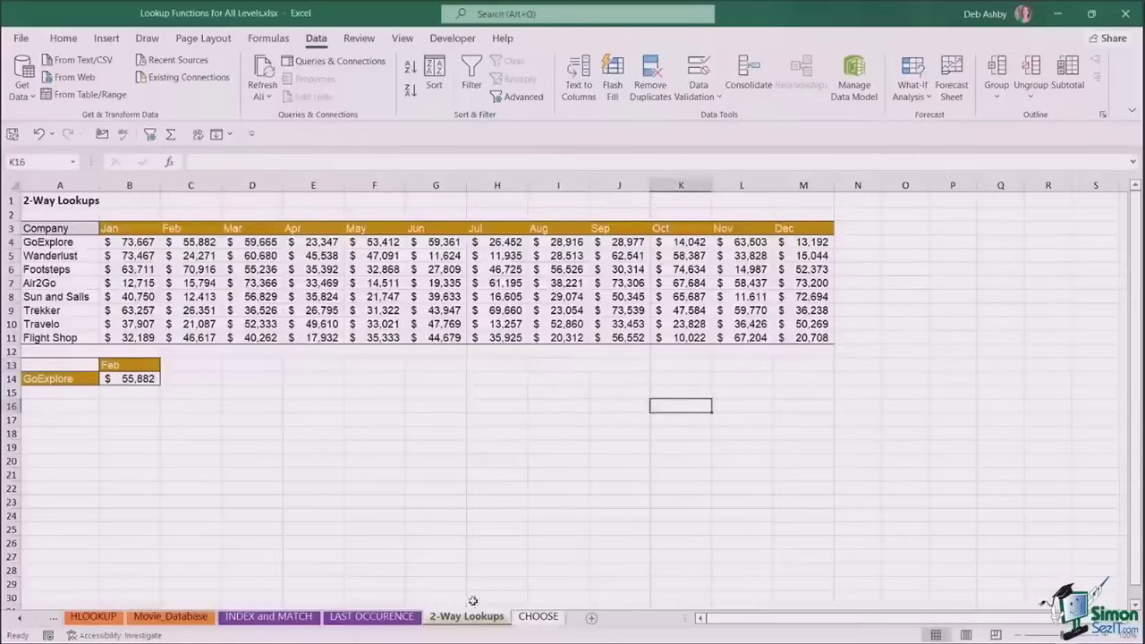
pyautogui.click(501, 474)
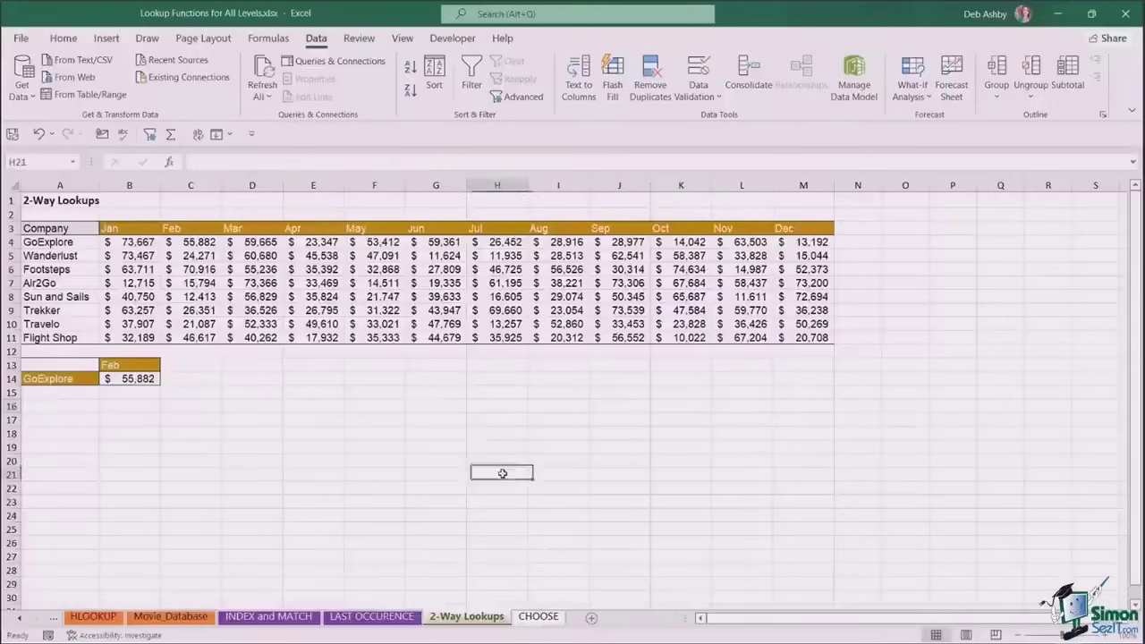
pyautogui.click(505, 435)
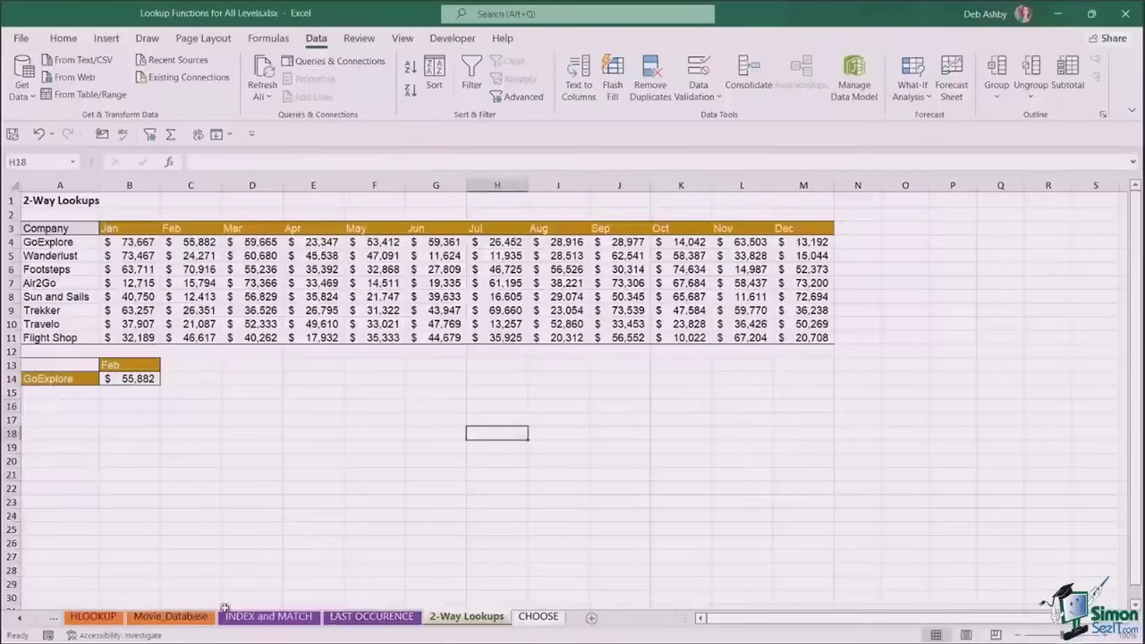
# Switch to the LAST OCCURENCE worksheet
pyautogui.click(382, 618)
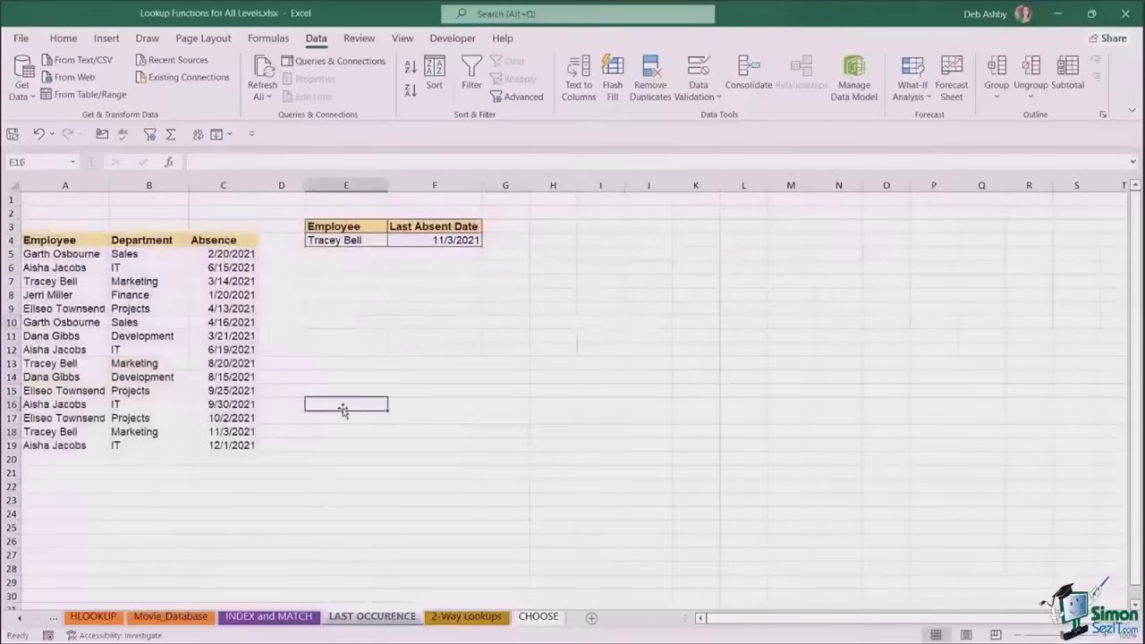
pyautogui.click(650, 309)
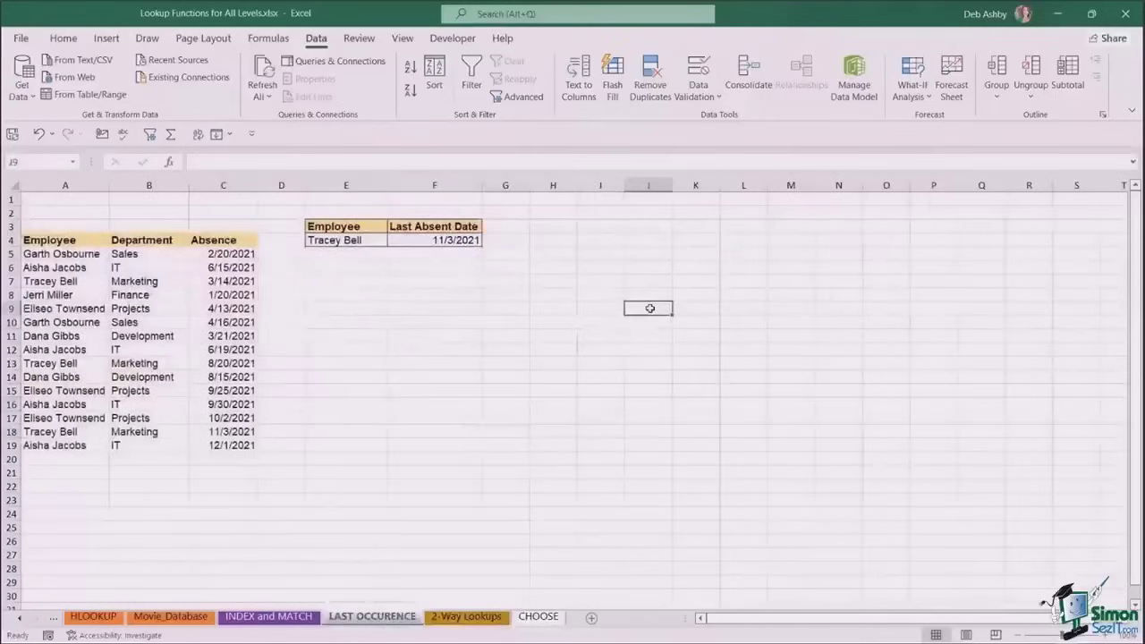
pyautogui.click(656, 253)
pyautogui.click(692, 255)
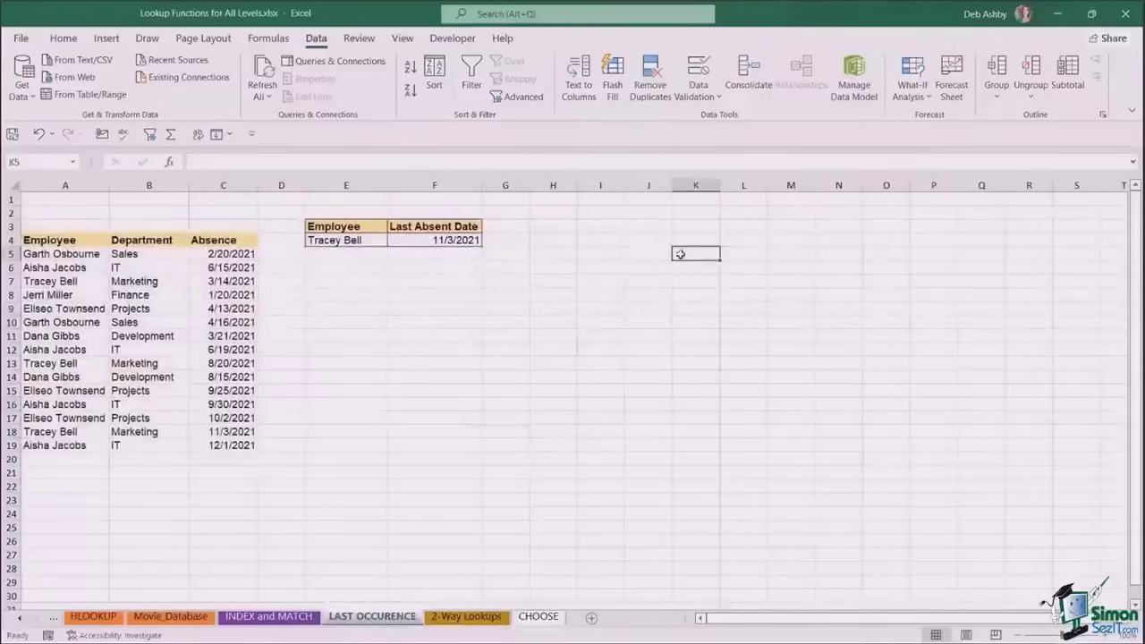
pyautogui.click(657, 256)
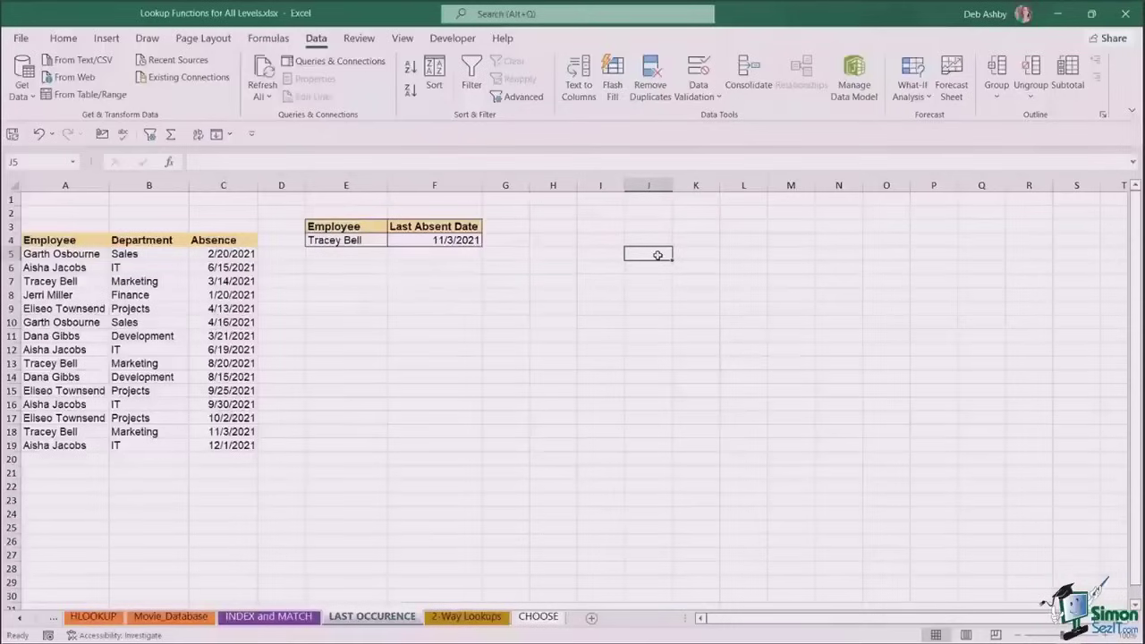
# Enter a UNIQUE formula in F8 that extracts the distinct employee names from A5:A19
pyautogui.click(61, 255)
pyautogui.hotkey('ctrl', 'shift', 'Down')
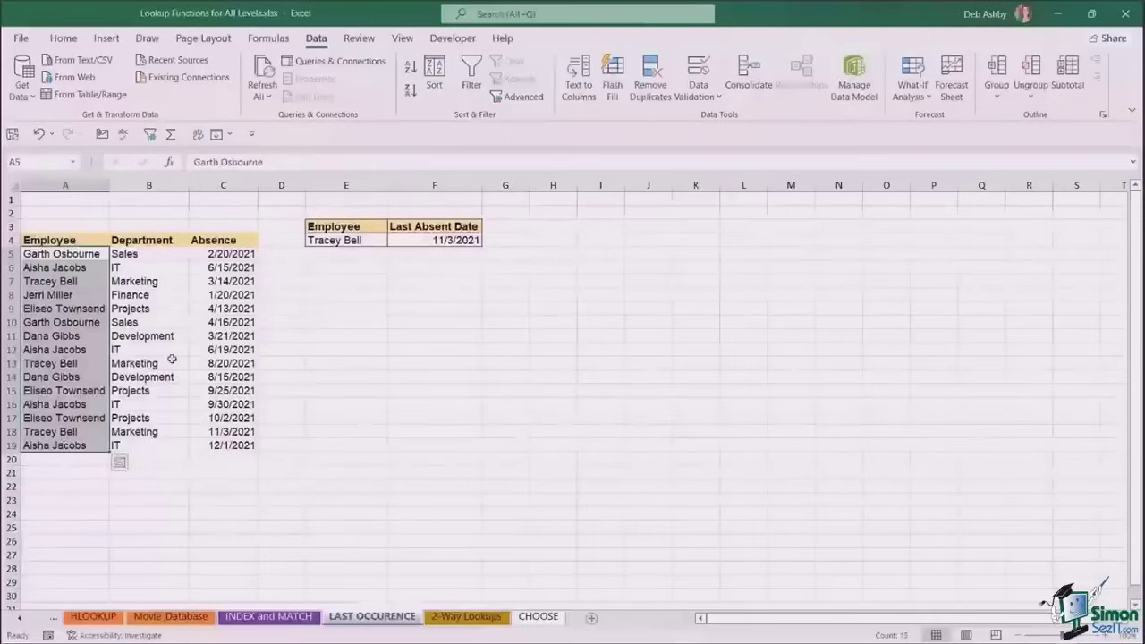
pyautogui.click(408, 296)
pyautogui.write('=')
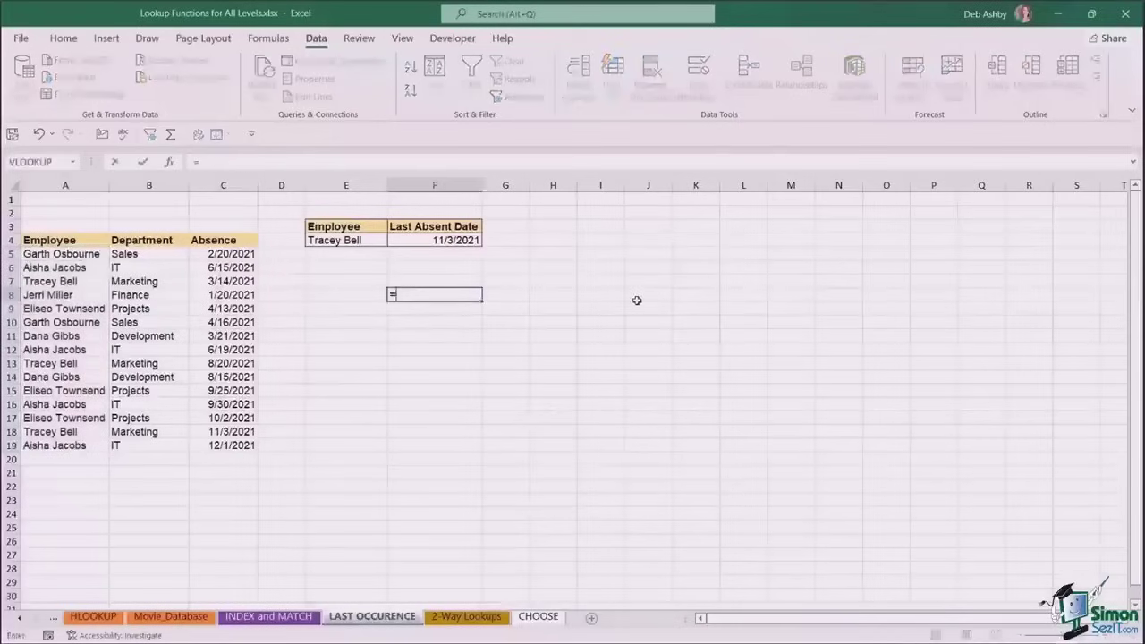
pyautogui.write('UNIQU')
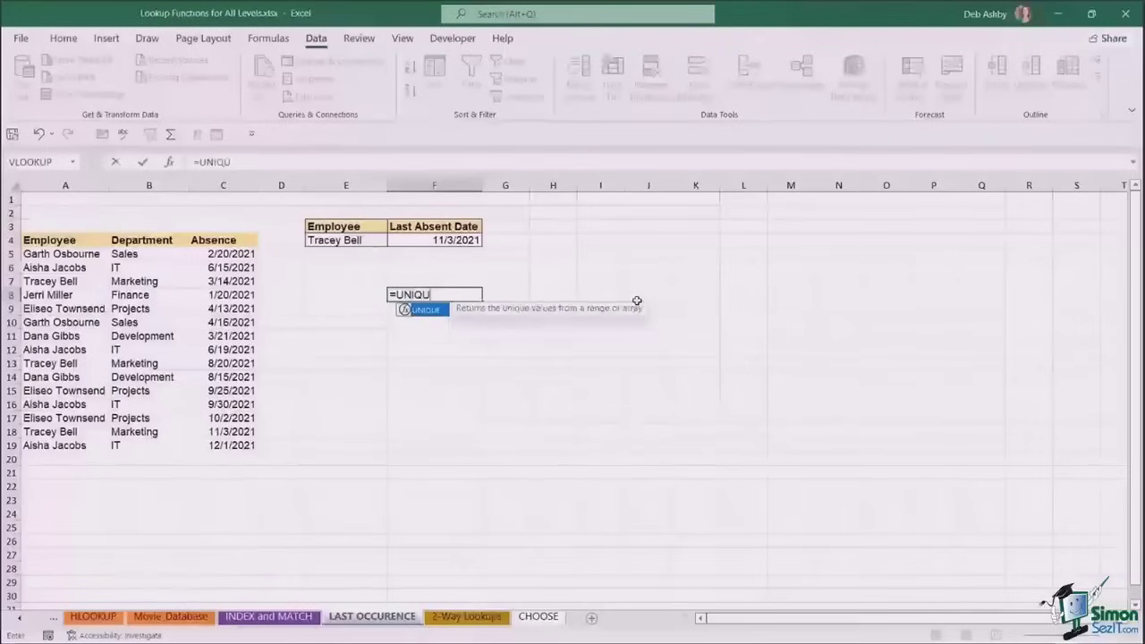
pyautogui.press('Tab')
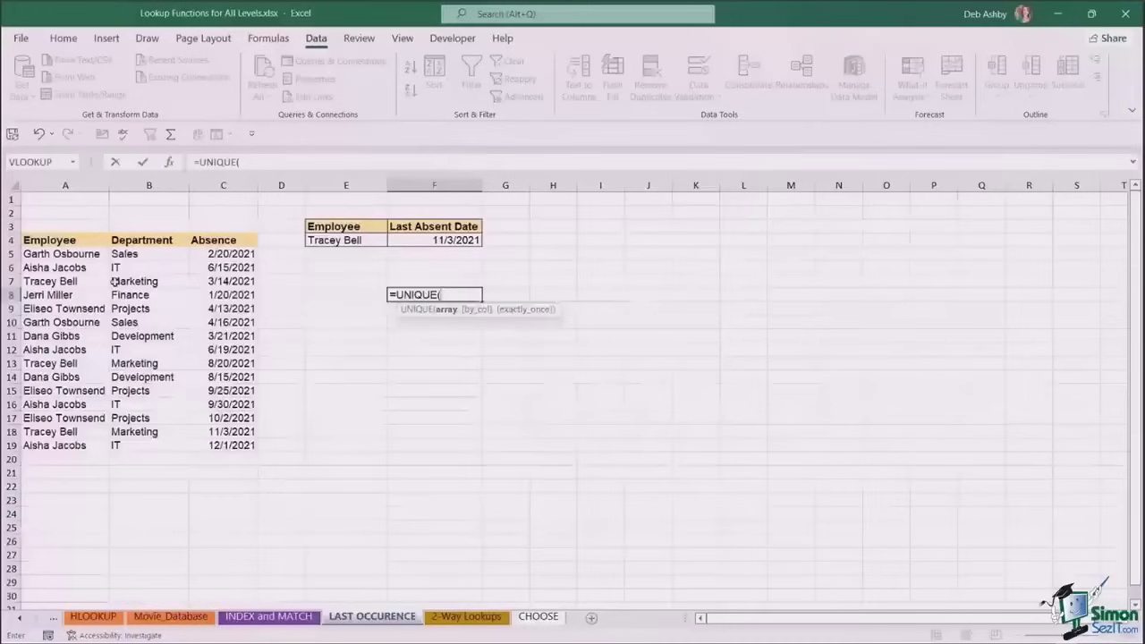
pyautogui.moveTo(89, 255); pyautogui.dragTo(64, 438)
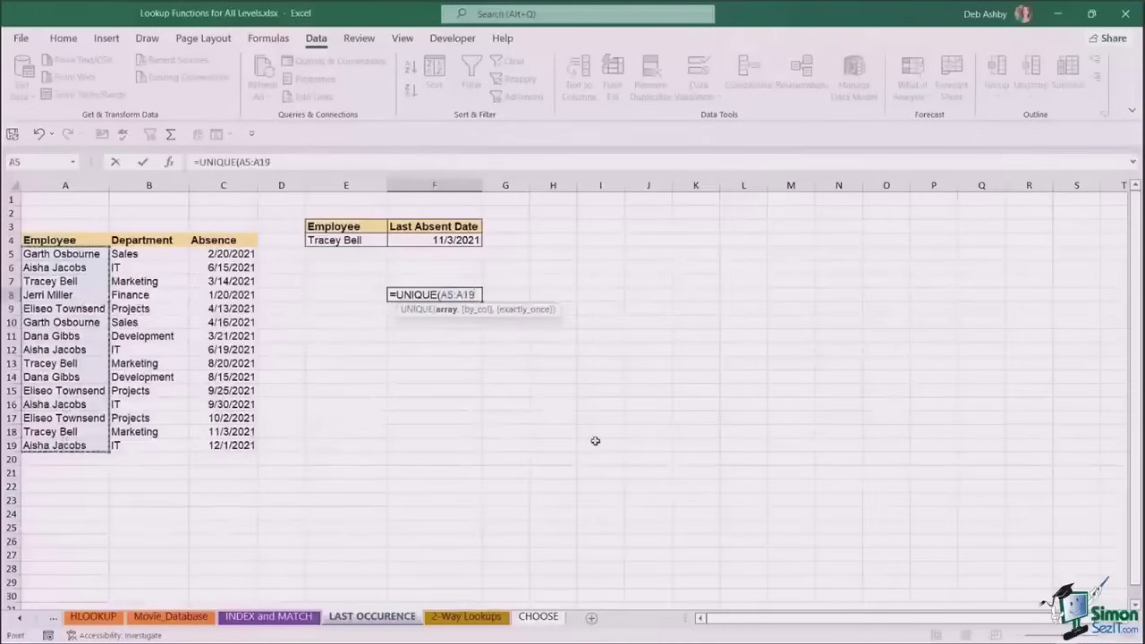
pyautogui.write(')')
pyautogui.press('Return')
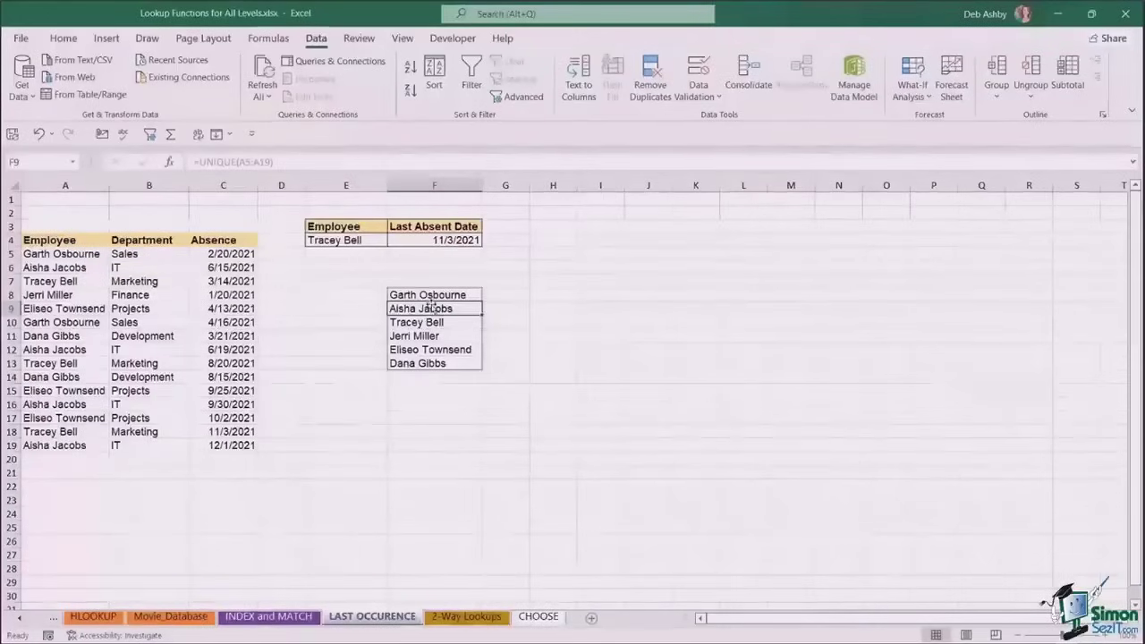
# Compare the distinct names in F8:F13 with the full employee column A5:A19 as a source for the employee lookup cell E4
pyautogui.click(349, 238)
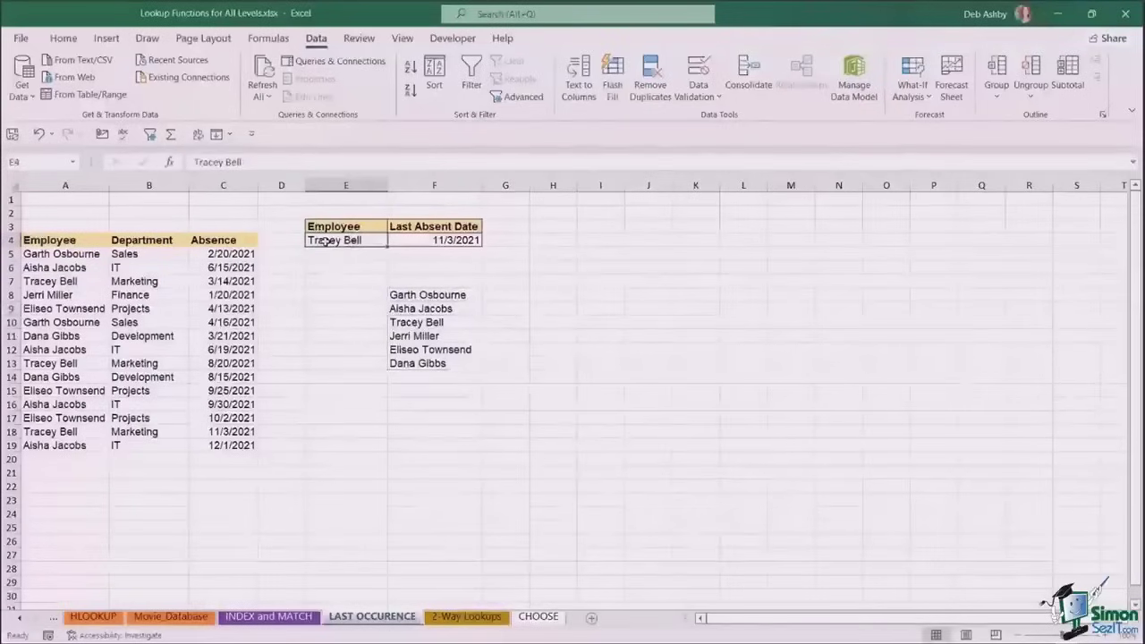
pyautogui.moveTo(81, 254); pyautogui.dragTo(62, 439)
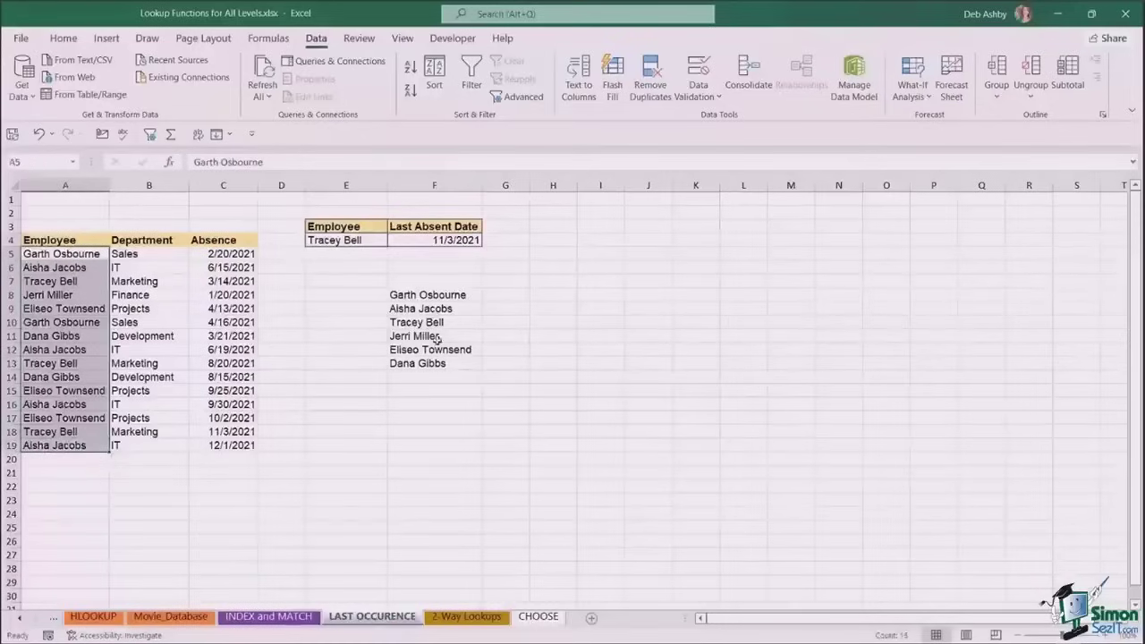
pyautogui.click(437, 295)
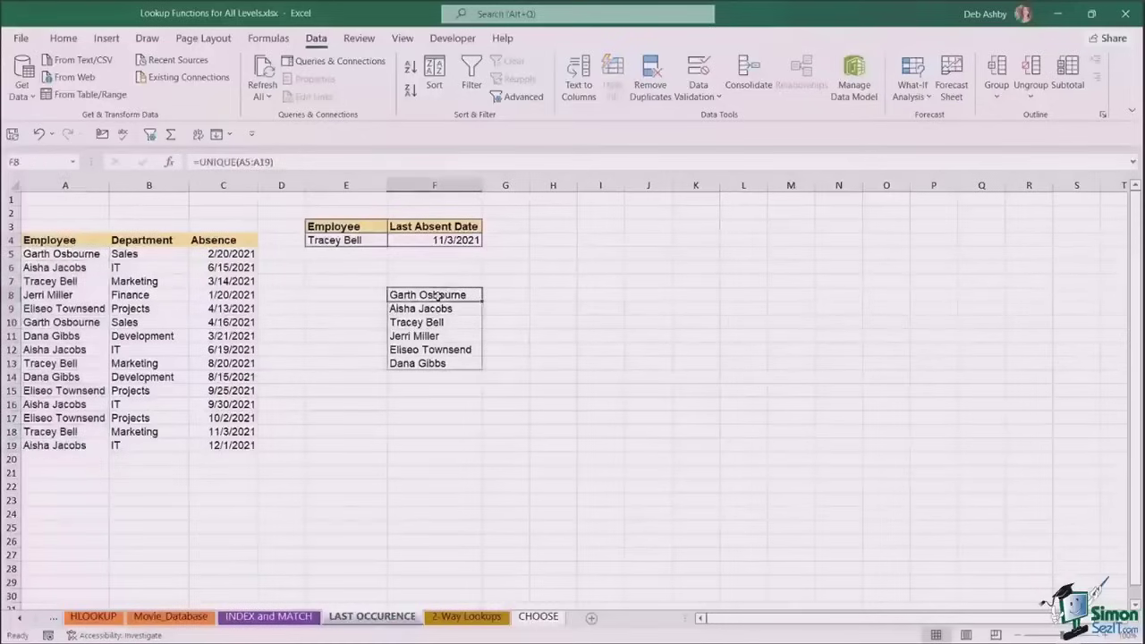
pyautogui.moveTo(436, 295); pyautogui.dragTo(436, 365)
pyautogui.click(373, 242)
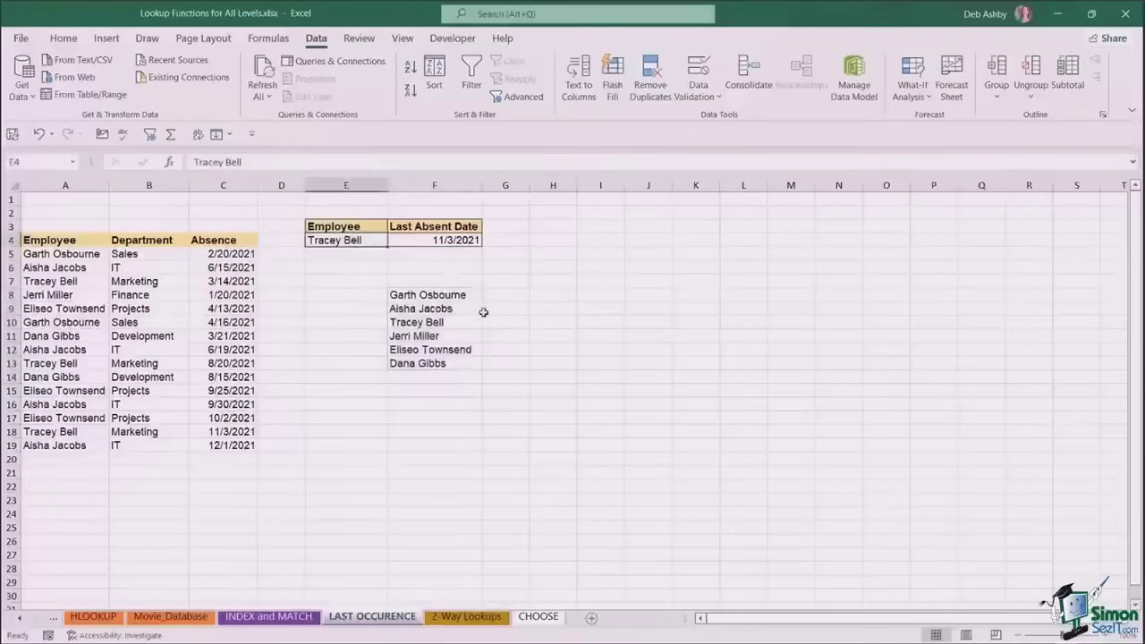
pyautogui.moveTo(461, 295); pyautogui.dragTo(462, 363)
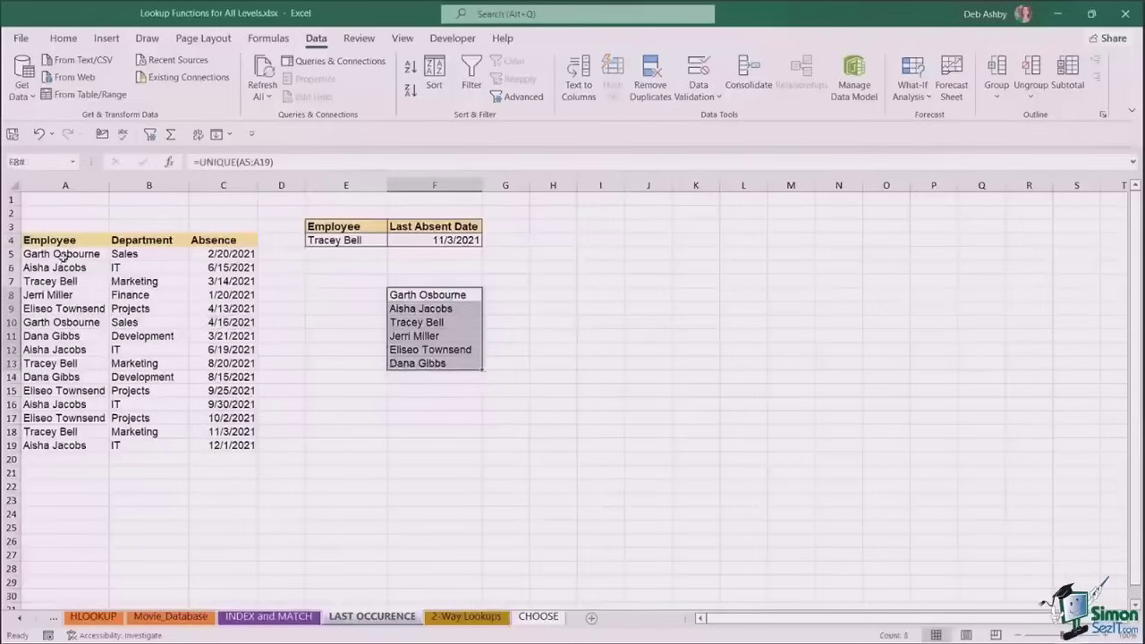
pyautogui.moveTo(63, 254); pyautogui.dragTo(62, 446)
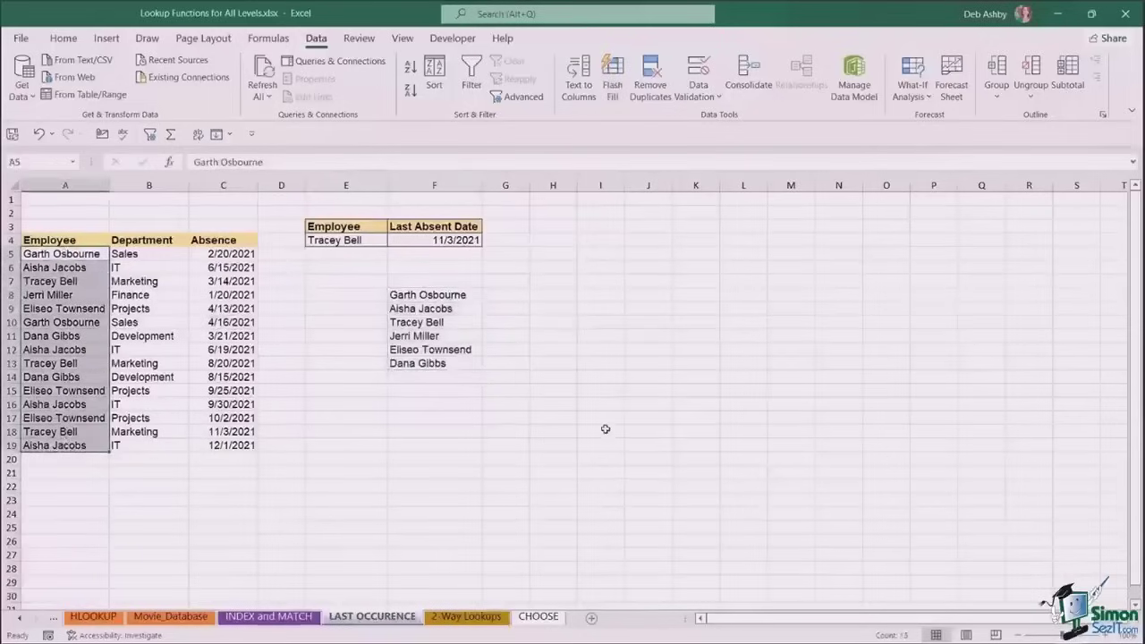
pyautogui.click(456, 308)
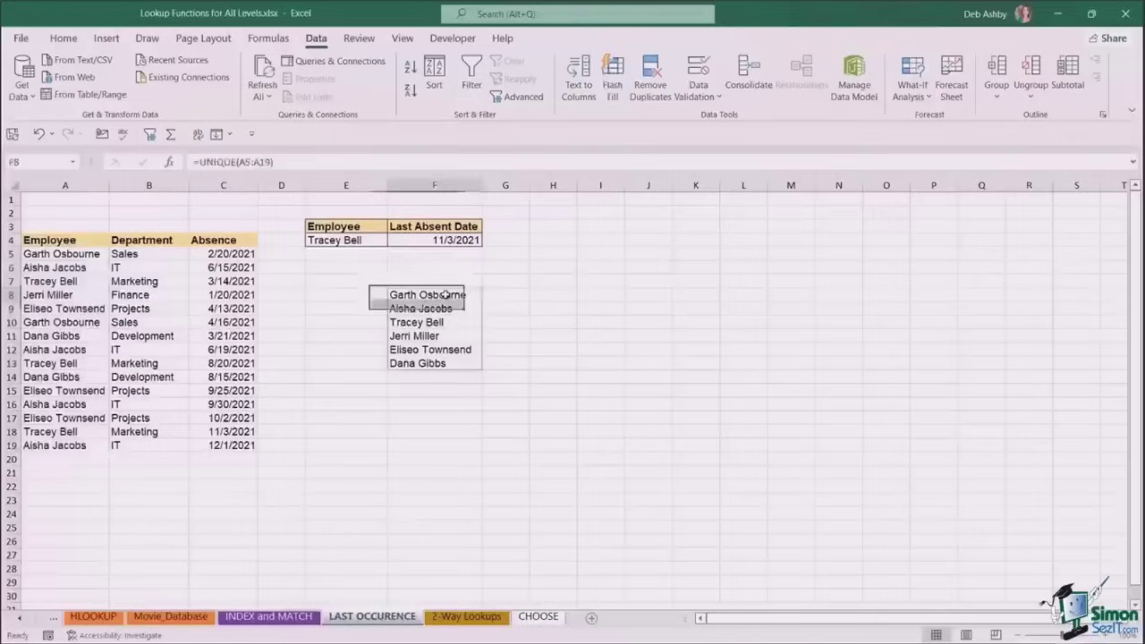
pyautogui.click(633, 308)
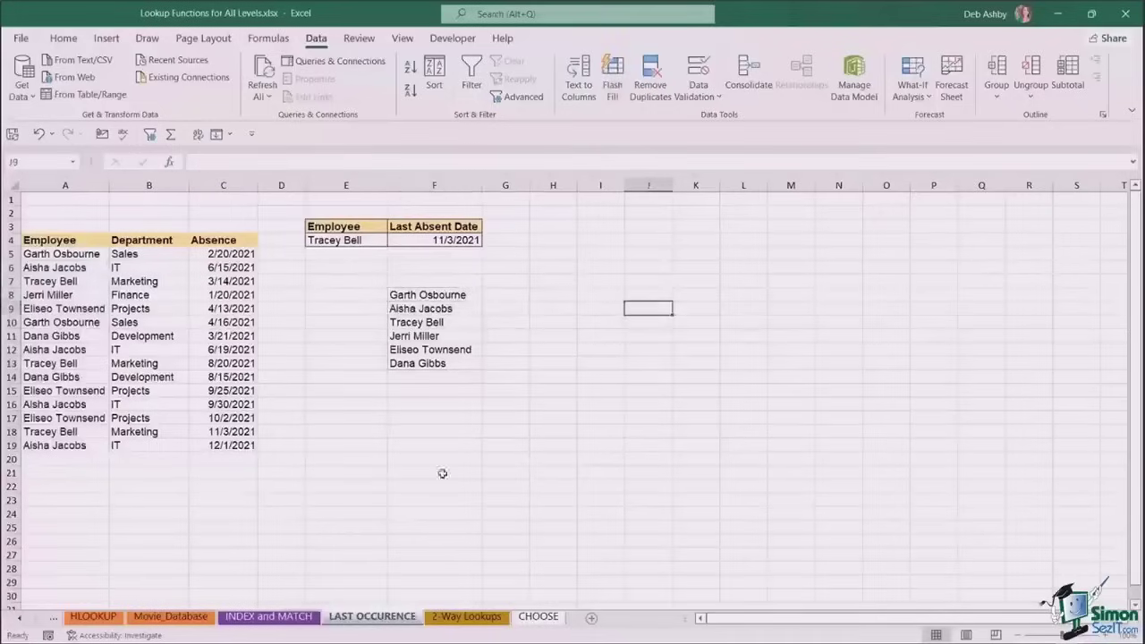
# Switch to the CHOOSE worksheet
pyautogui.click(537, 619)
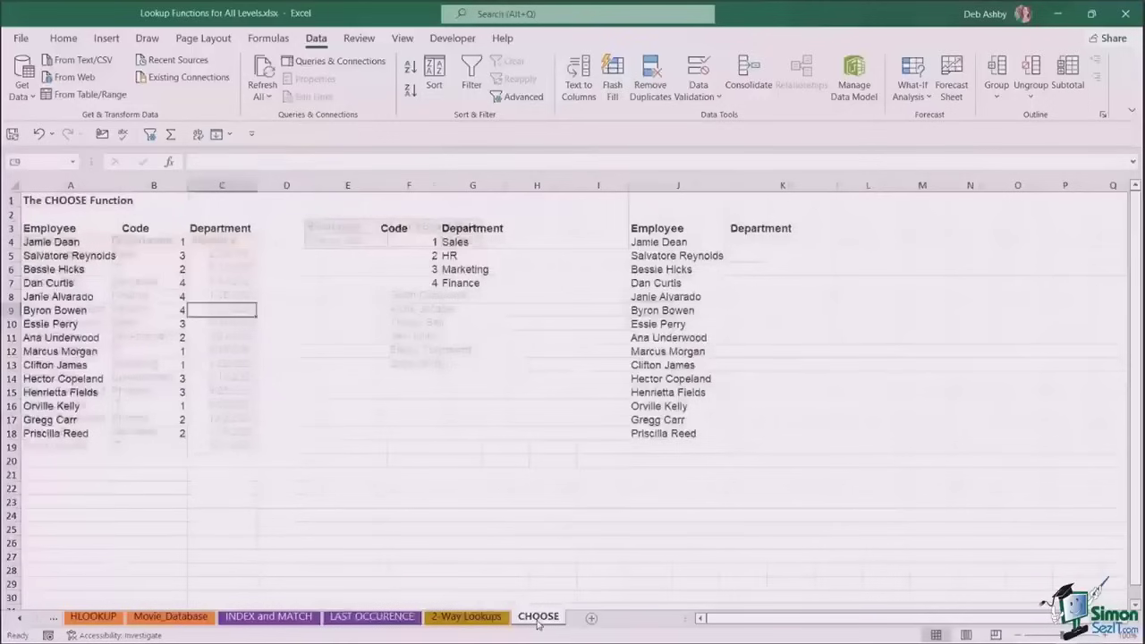
pyautogui.click(904, 419)
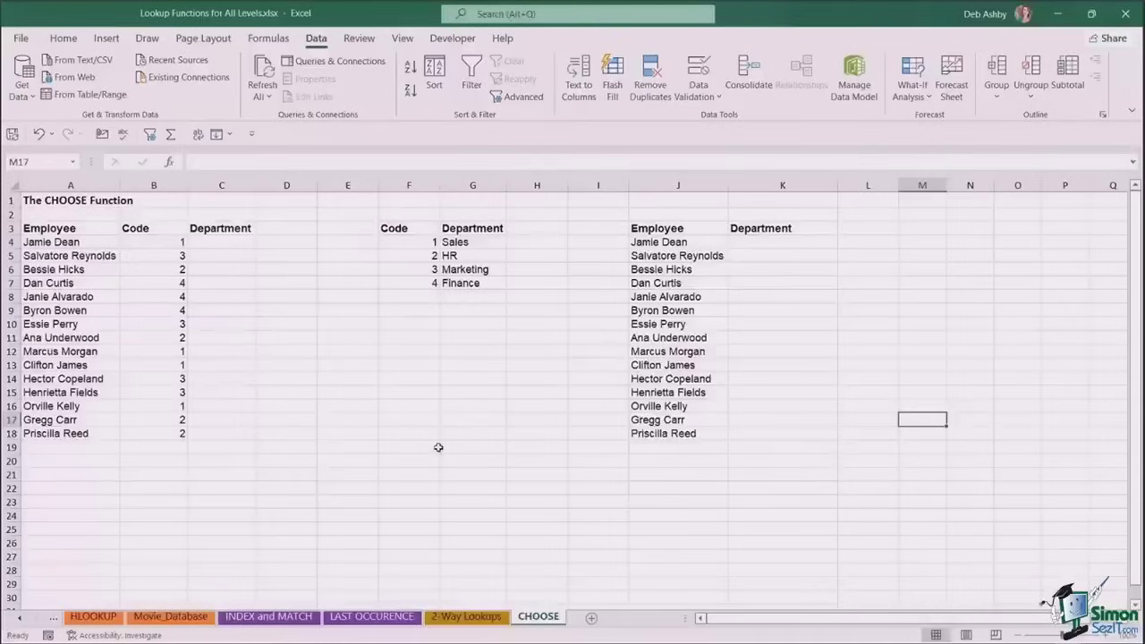
pyautogui.click(320, 328)
pyautogui.click(290, 284)
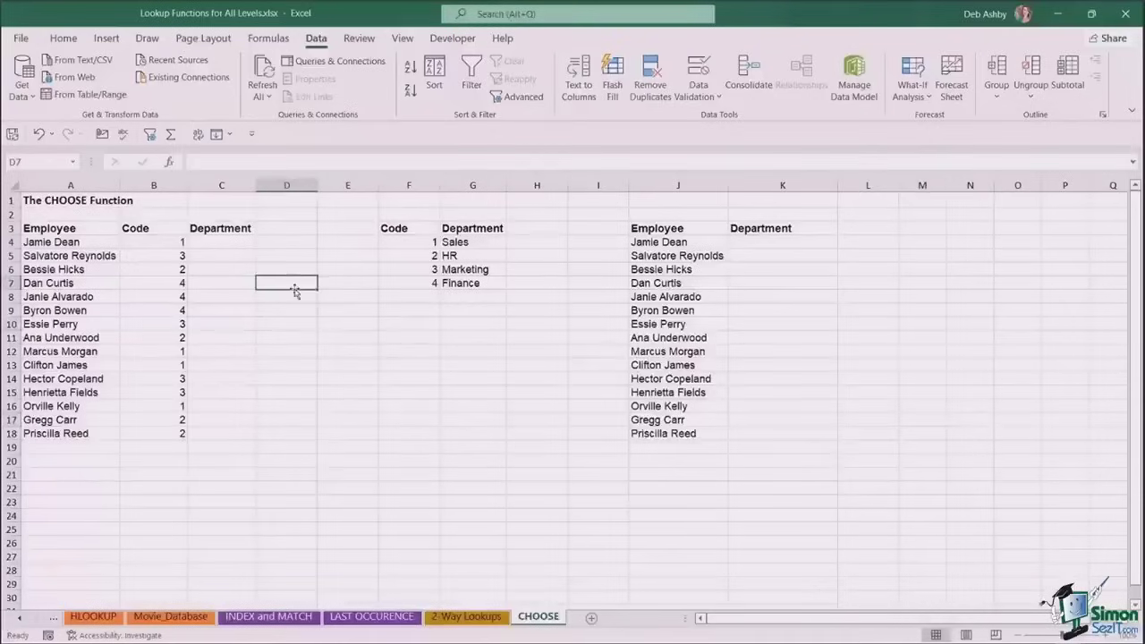
pyautogui.click(289, 273)
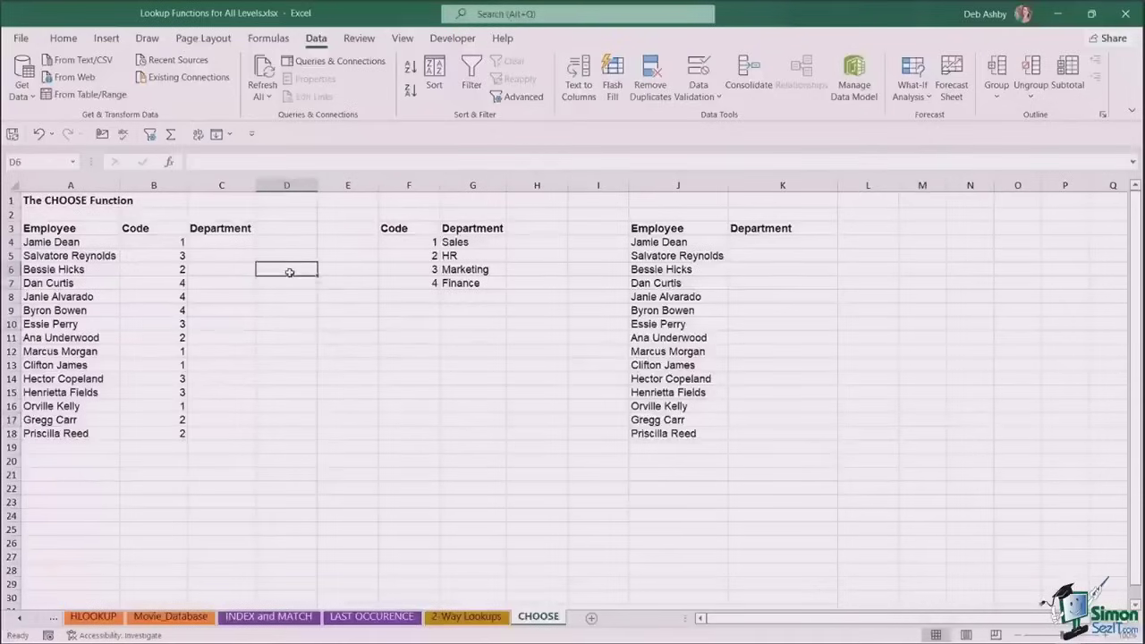
# Examine the employees' codes in column B, the empty Department cell C4 and the code-to-department table F3:G7
pyautogui.click(166, 254)
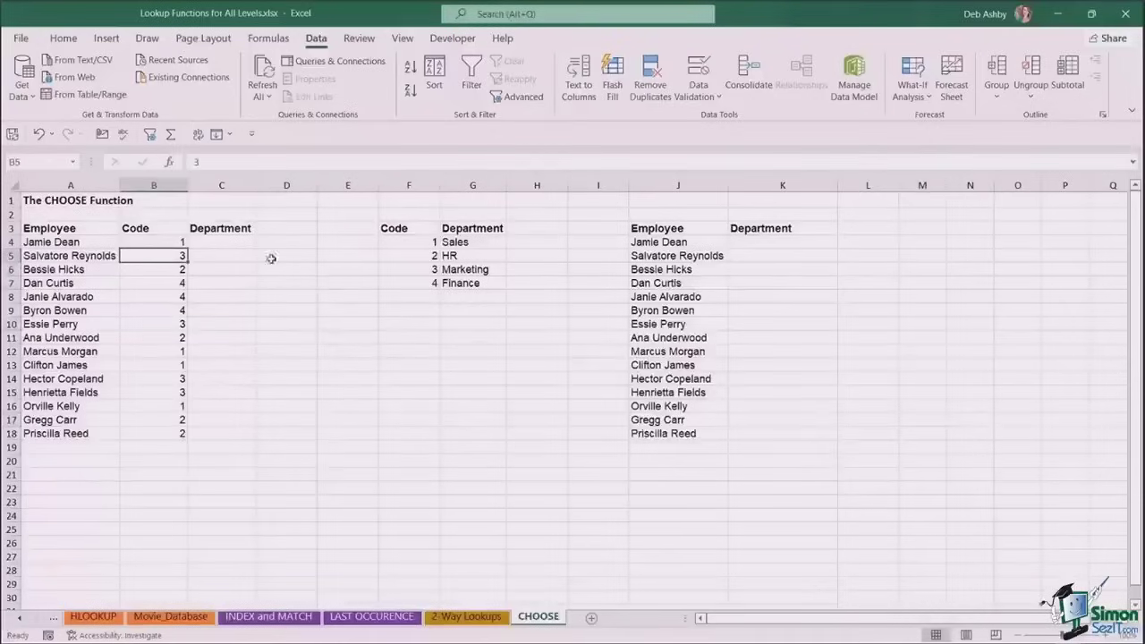
pyautogui.click(455, 244)
pyautogui.click(56, 247)
pyautogui.click(51, 268)
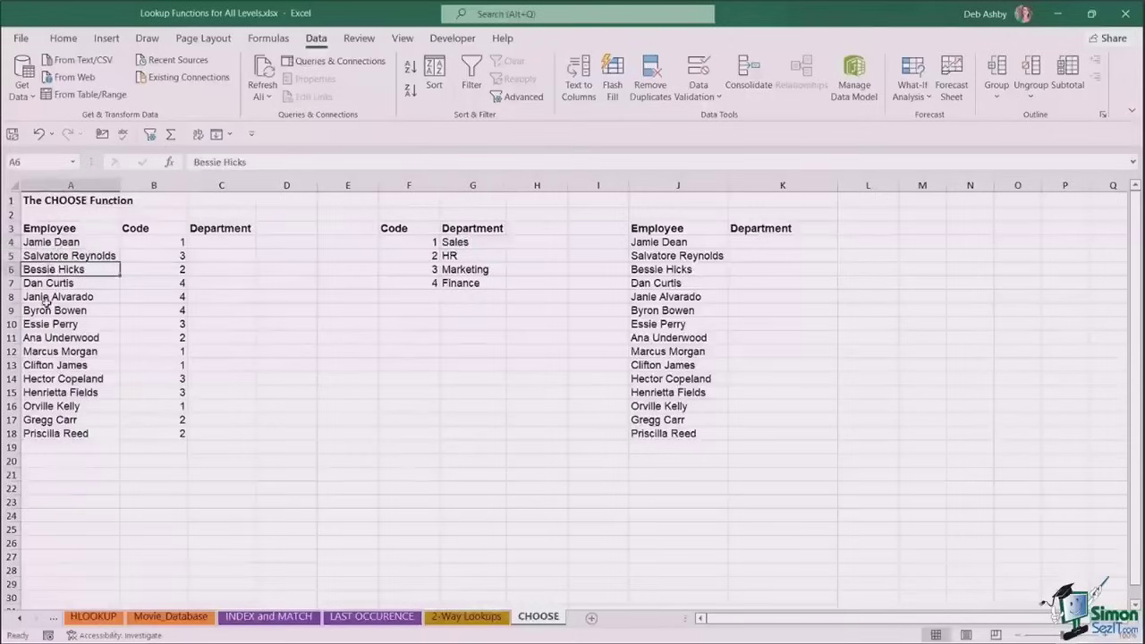
pyautogui.click(47, 299)
pyautogui.click(40, 338)
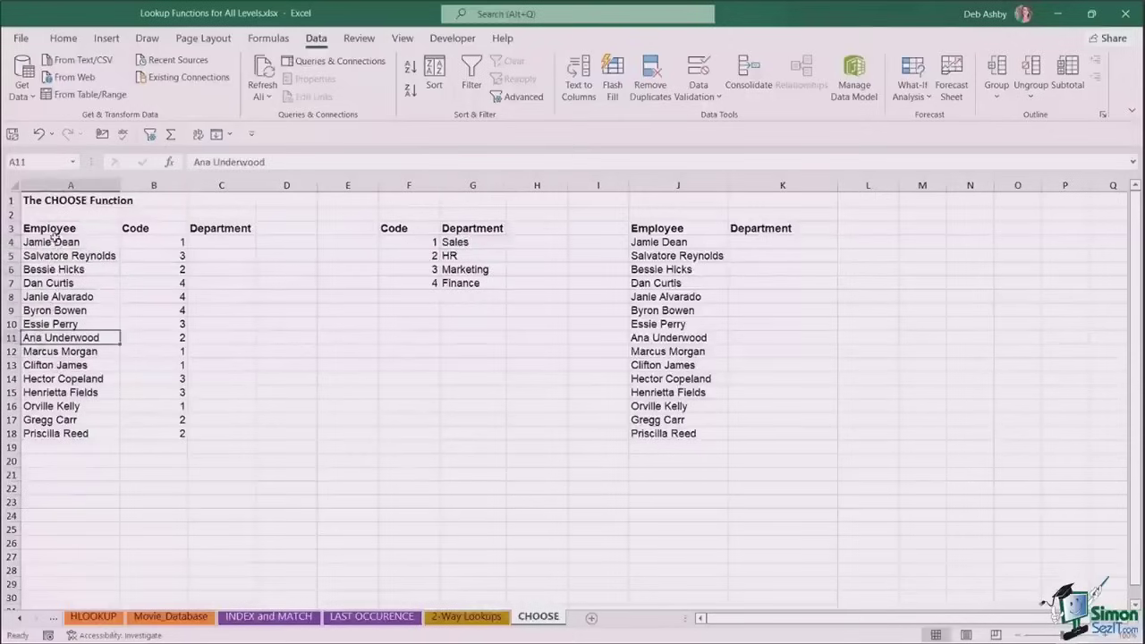
pyautogui.click(154, 241)
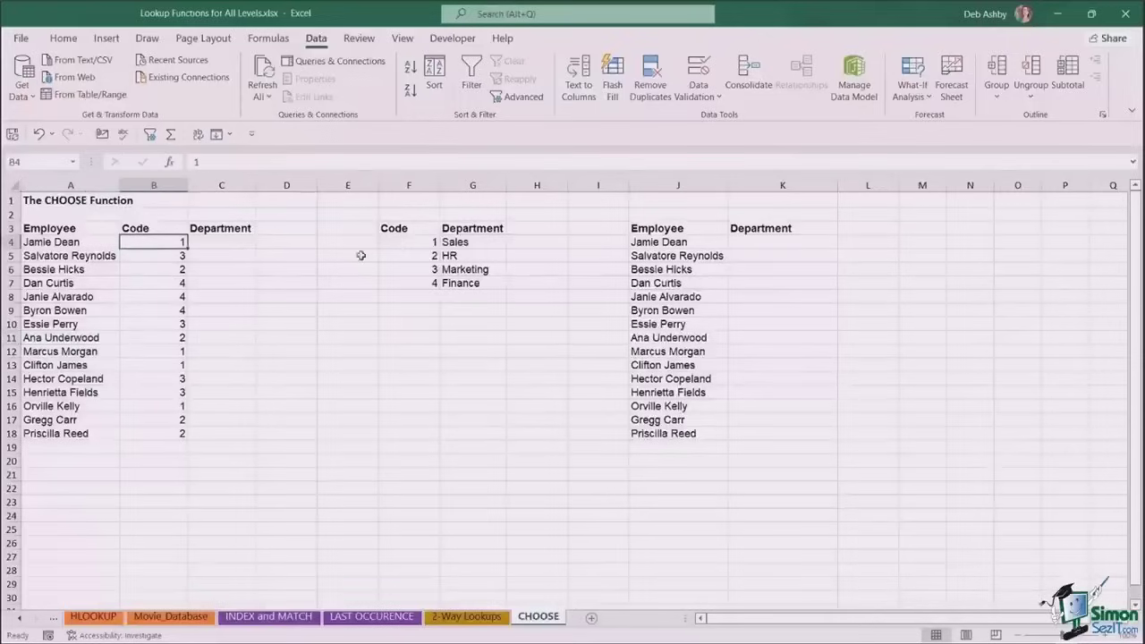
pyautogui.moveTo(393, 229); pyautogui.dragTo(474, 286)
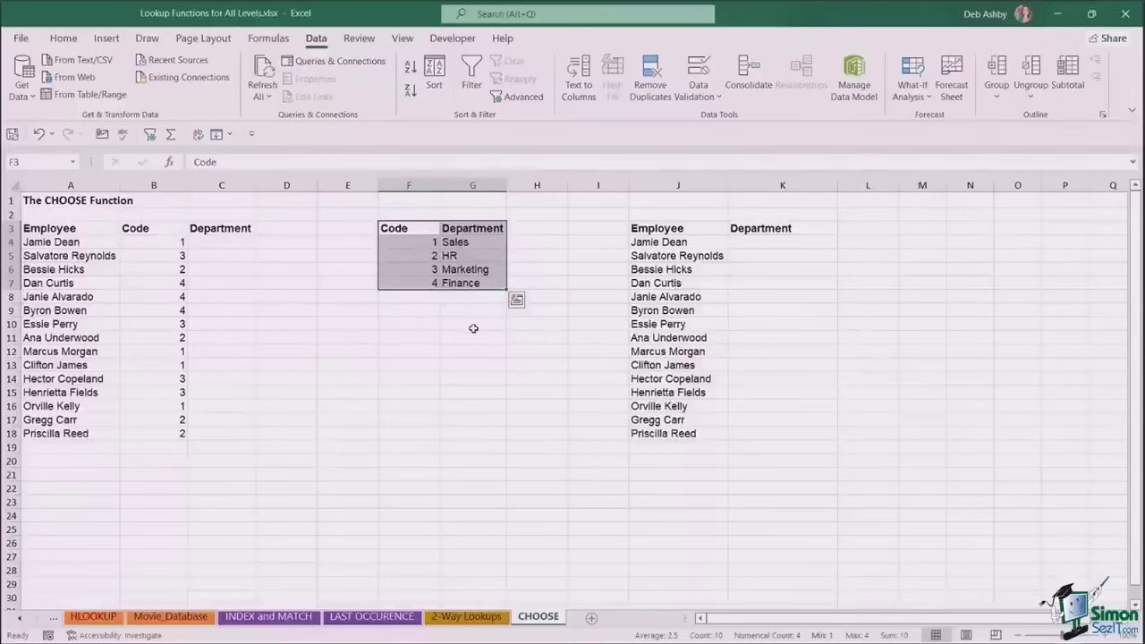
pyautogui.click(217, 244)
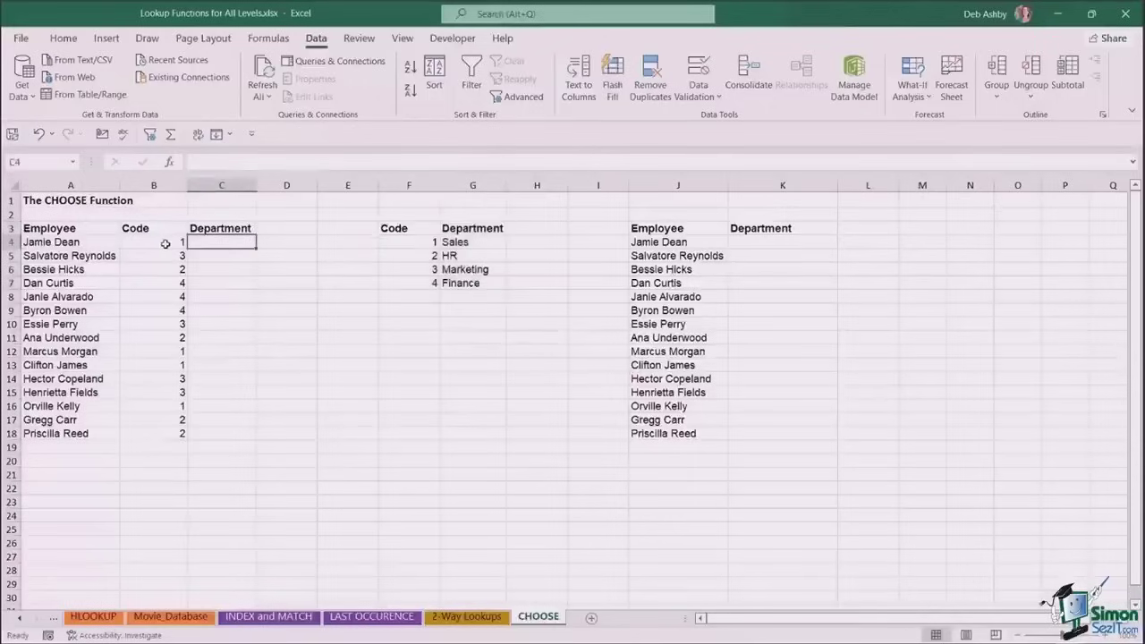
pyautogui.click(163, 244)
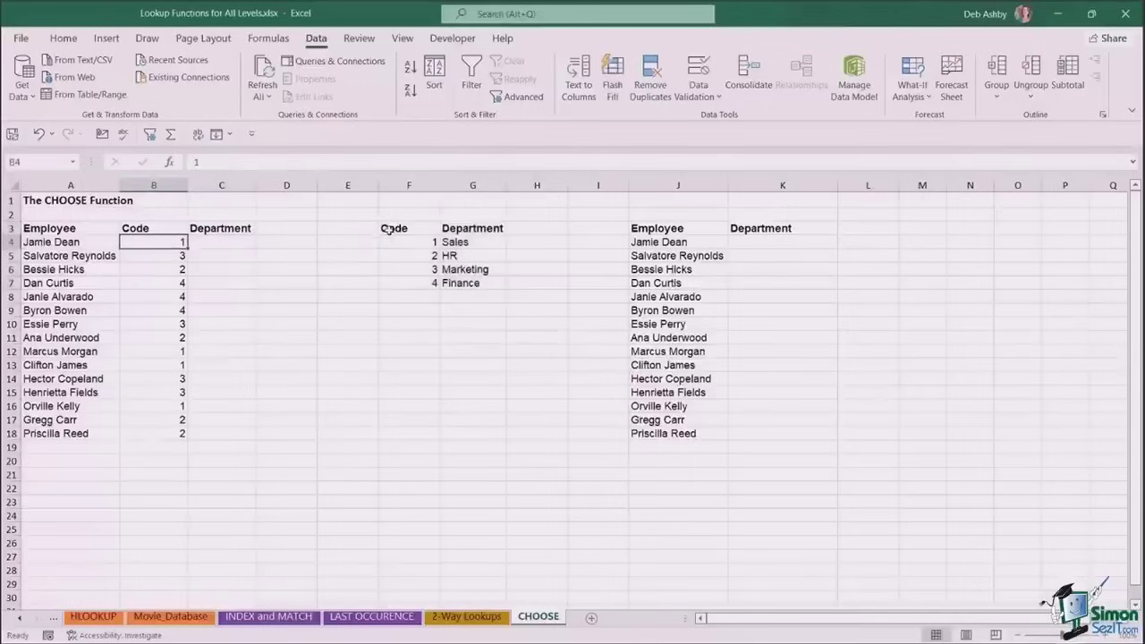
pyautogui.moveTo(391, 231); pyautogui.dragTo(489, 284)
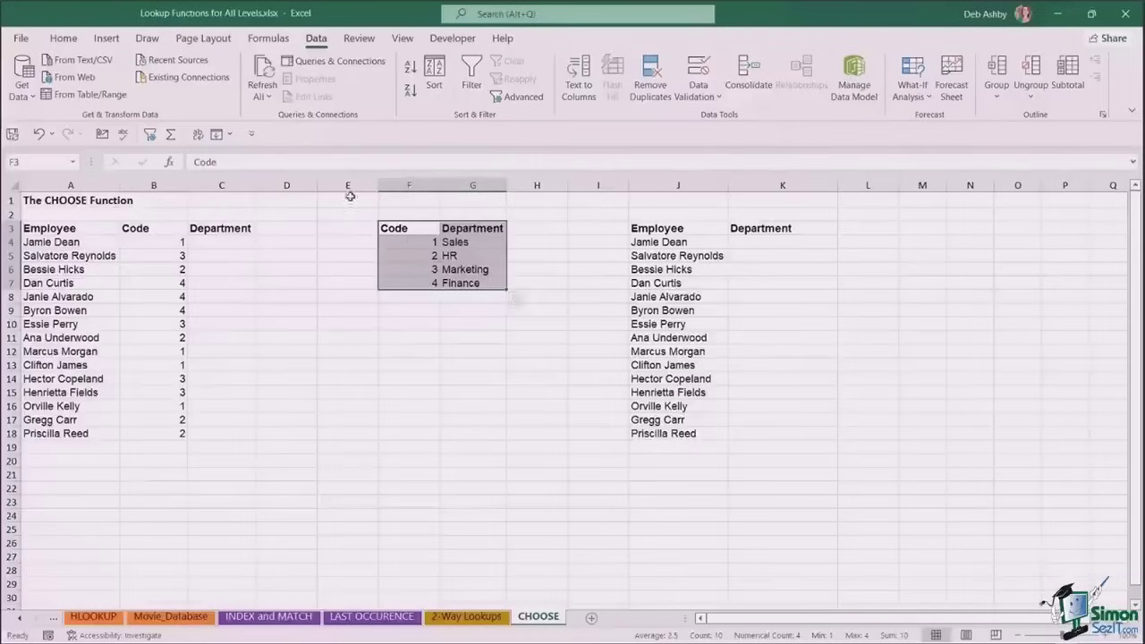
# Widen column C and start a CHOOSE formula in C4 with B4 as the index number
pyautogui.moveTo(254, 185); pyautogui.dragTo(345, 191)
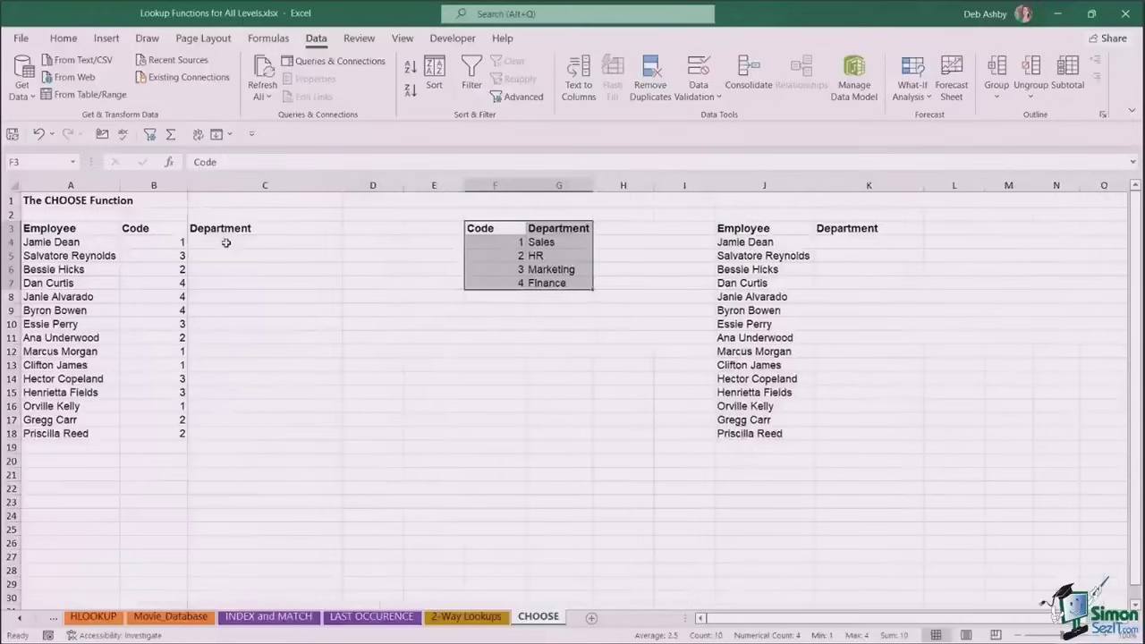
pyautogui.click(225, 243)
pyautogui.write('=CH')
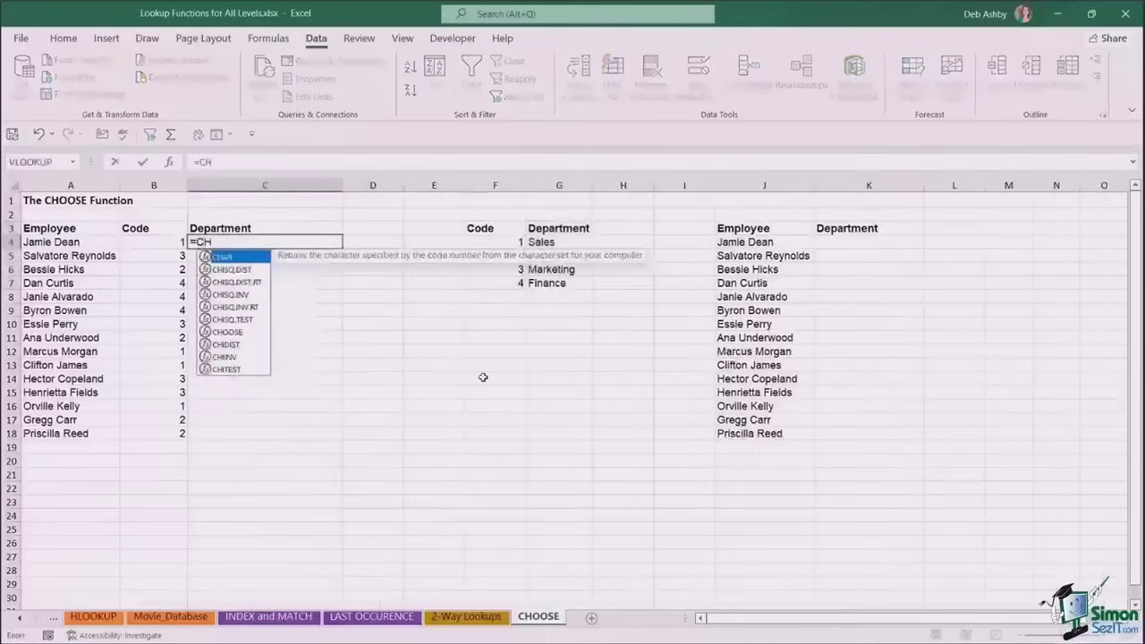
pyautogui.write('OOSE(')
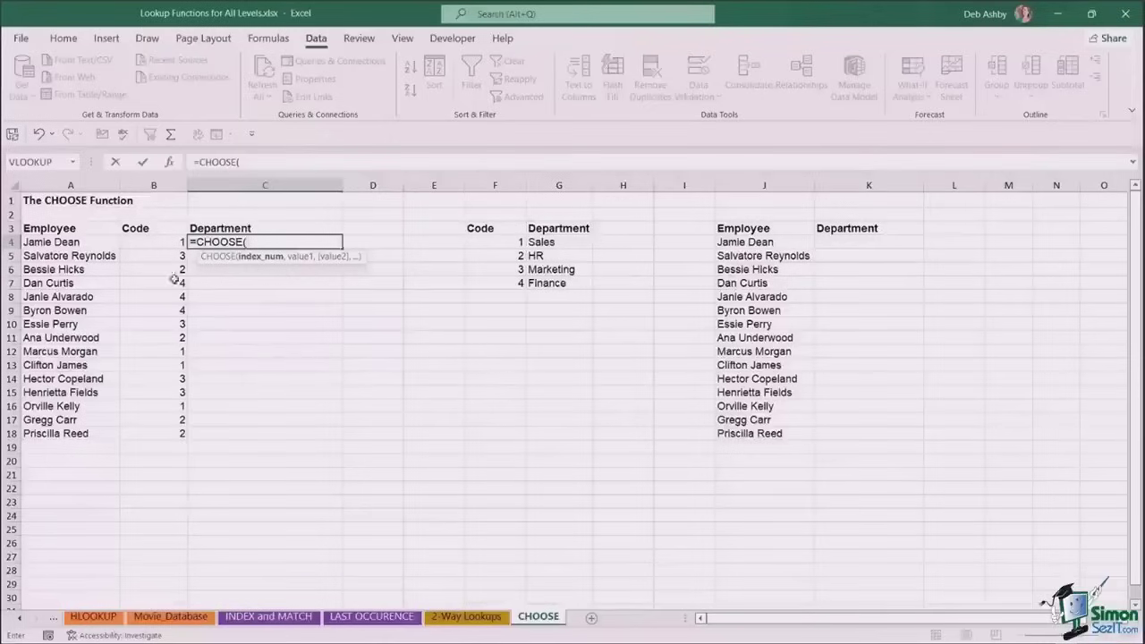
pyautogui.click(162, 242)
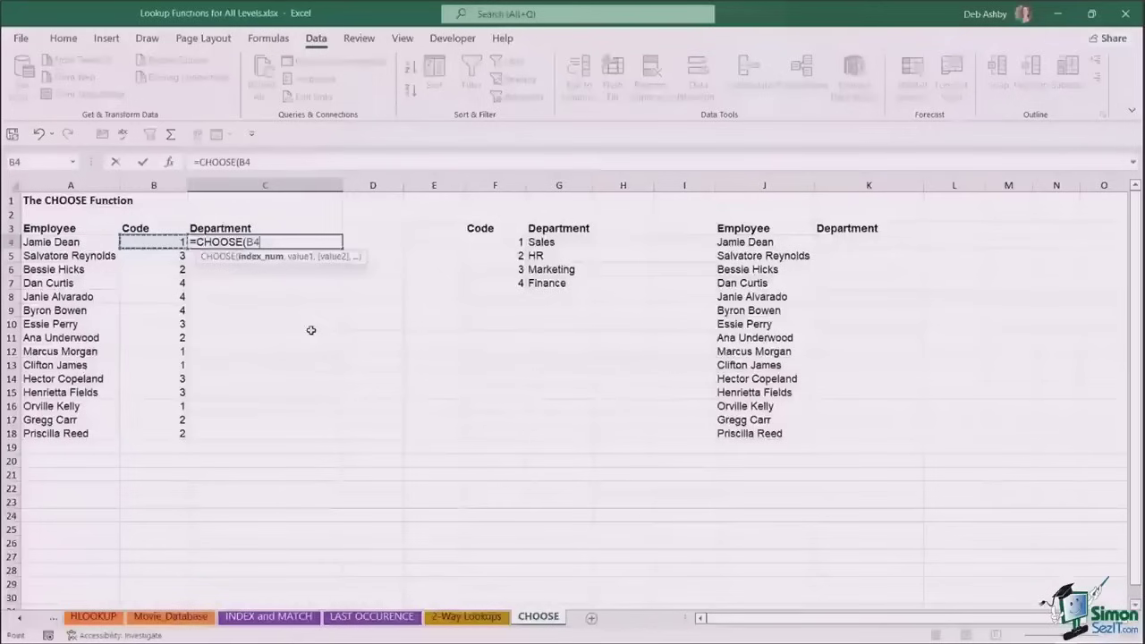
pyautogui.write(',')
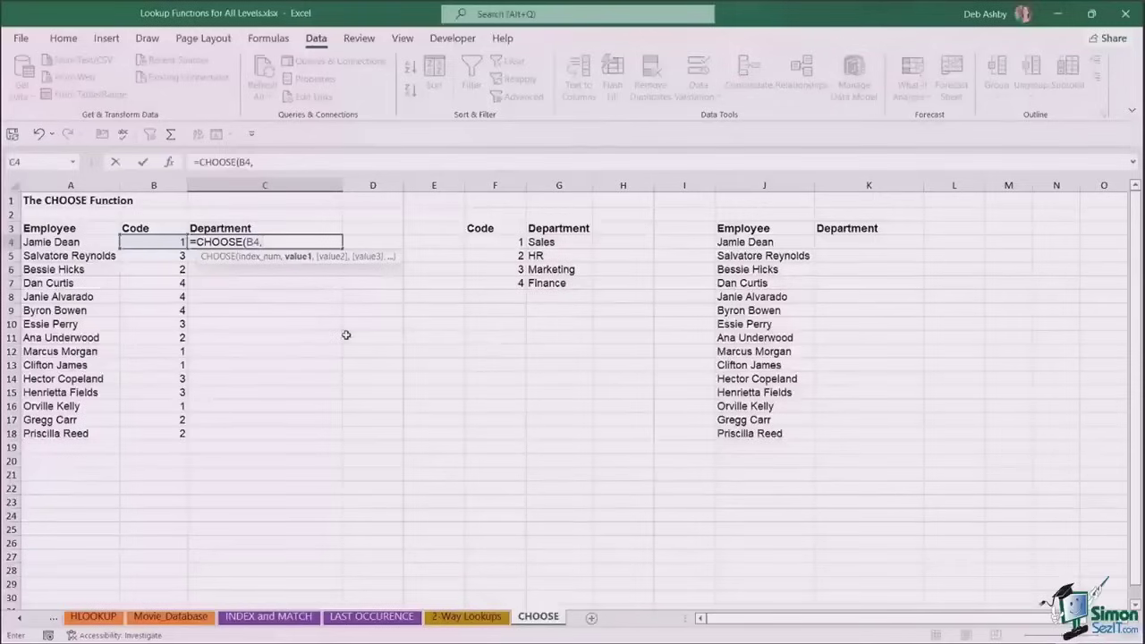
# Add $G$4 (Sales) and $G$5 (HR) to the CHOOSE formula in C4 as absolute references for its first two values
pyautogui.click(557, 243)
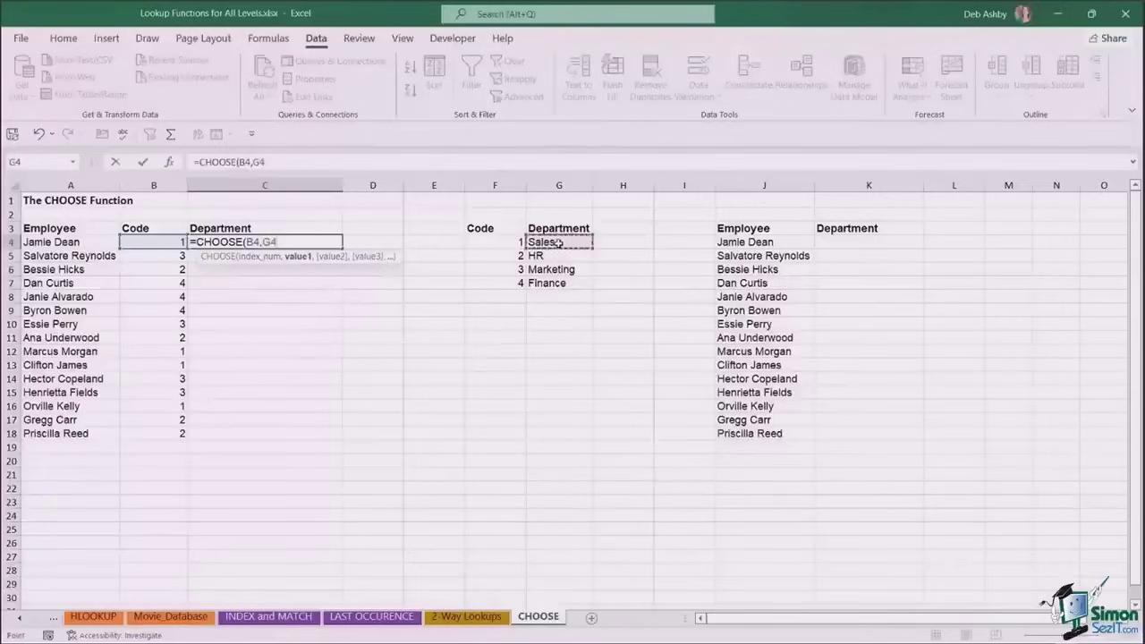
pyautogui.press('F4')
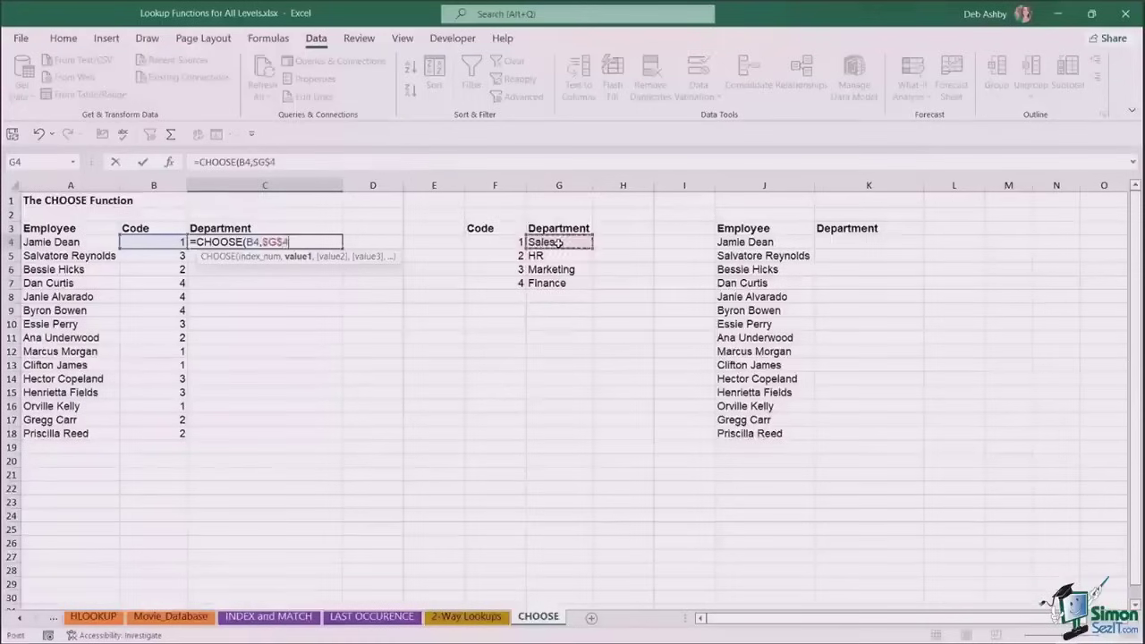
pyautogui.write(',')
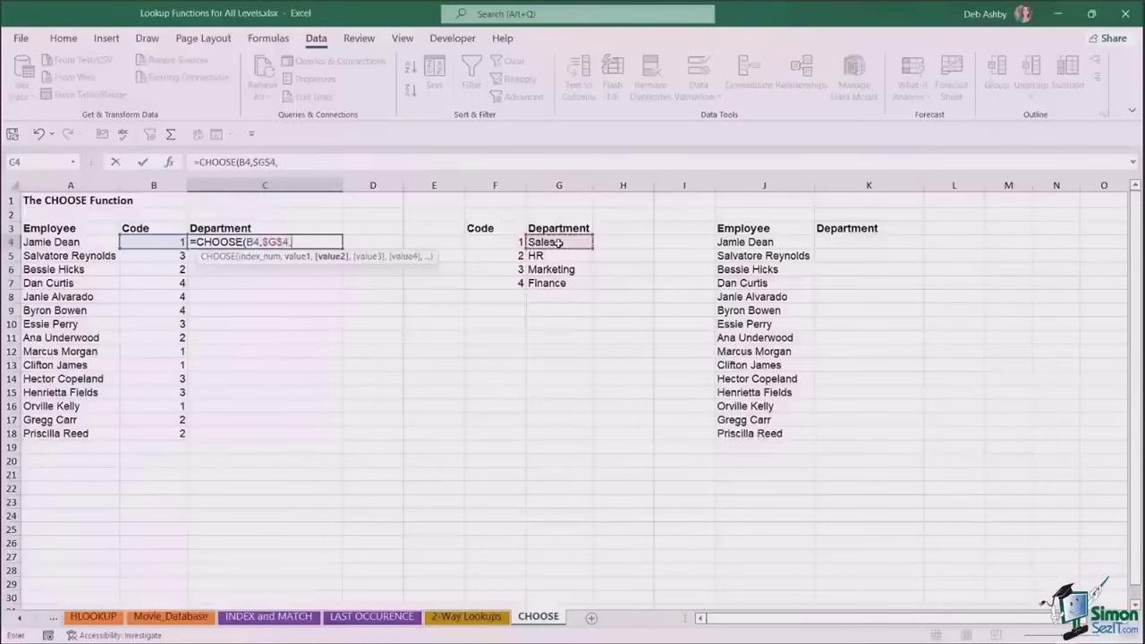
pyautogui.click(562, 259)
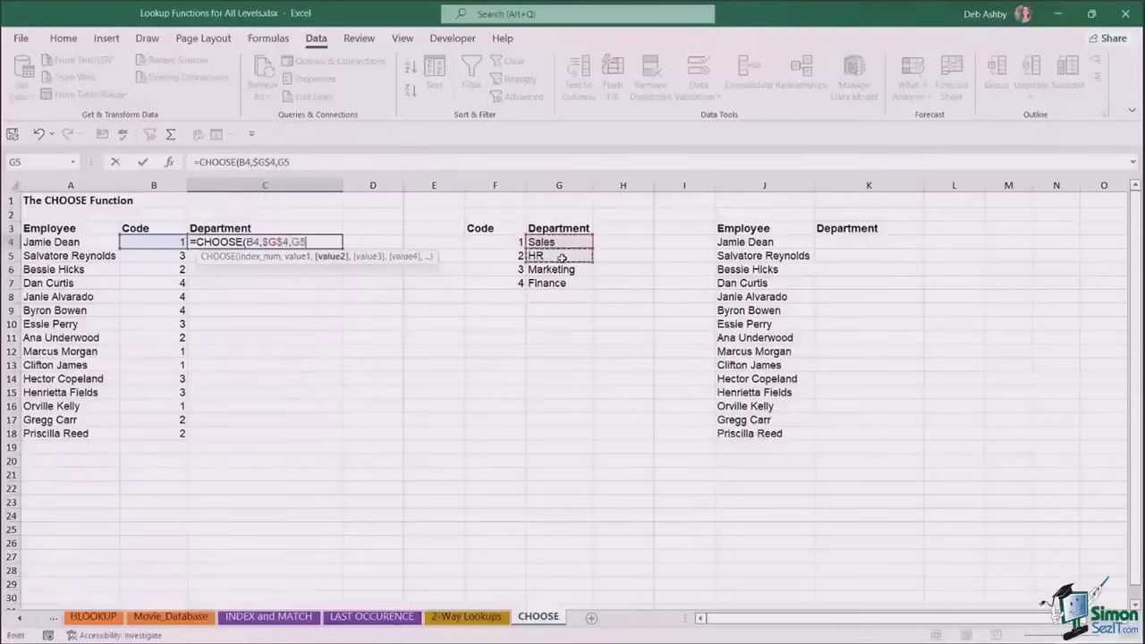
pyautogui.press('F4')
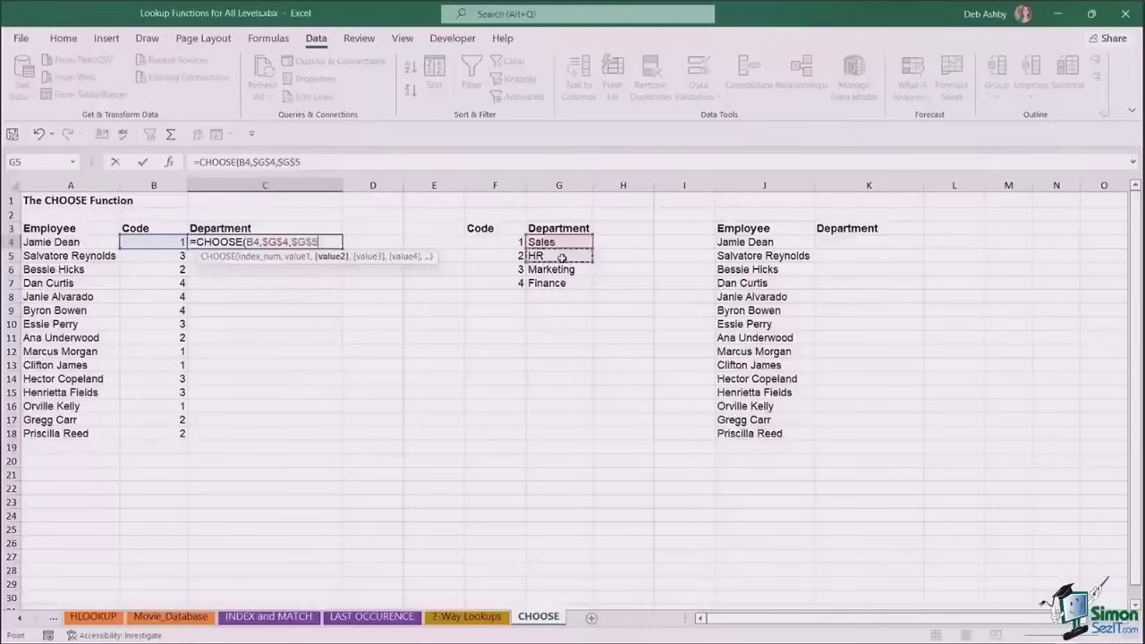
pyautogui.write(',')
# Finish the C4 formula with absolute references $G$6 and $G$7 as the third and fourth values, and fill it down to C18
pyautogui.click(558, 270)
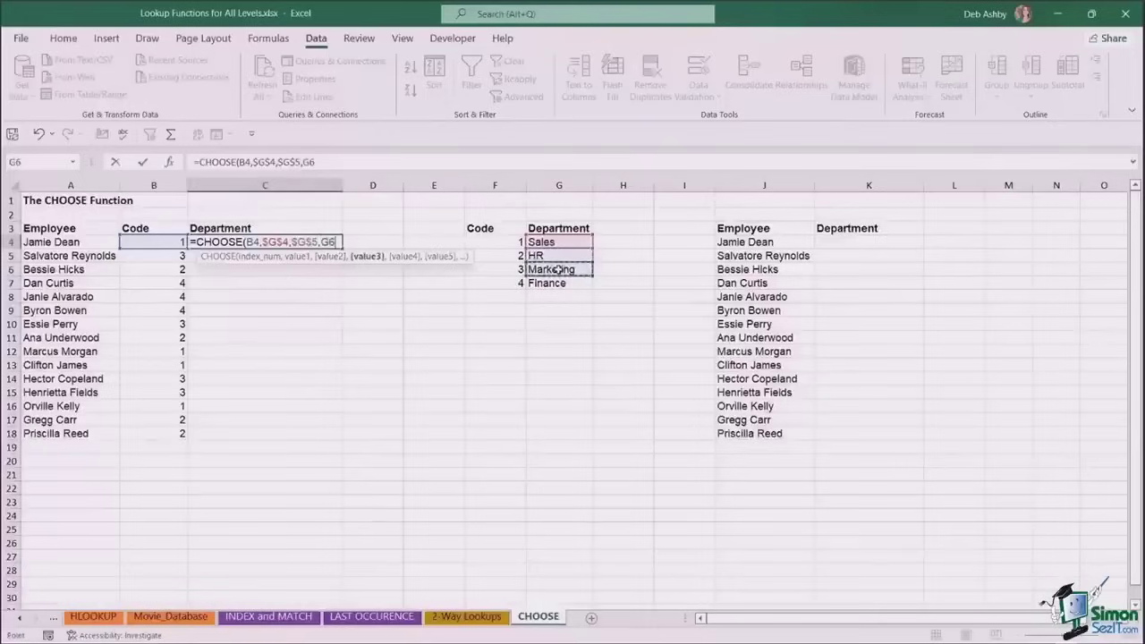
pyautogui.press('F4')
pyautogui.write(',')
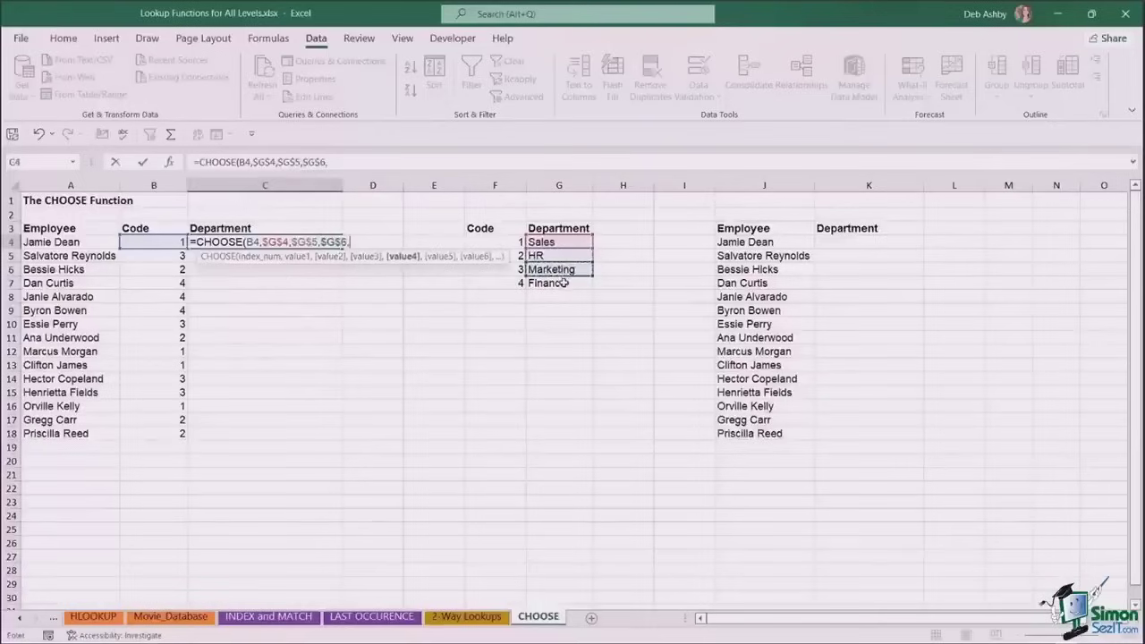
pyautogui.click(561, 282)
pyautogui.press('F4')
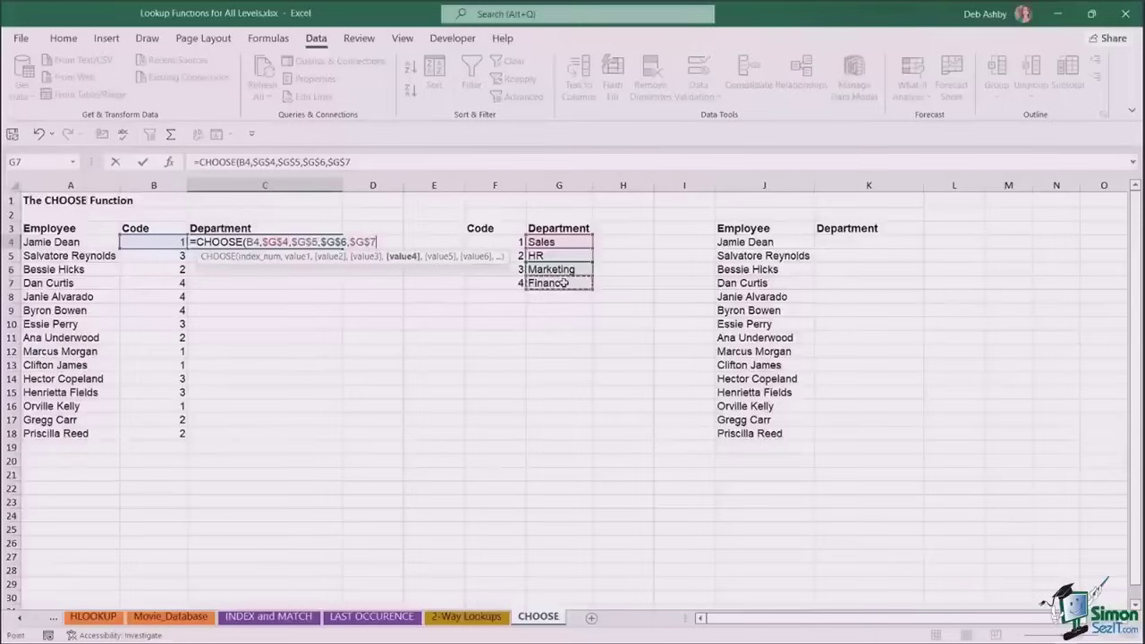
pyautogui.write(')')
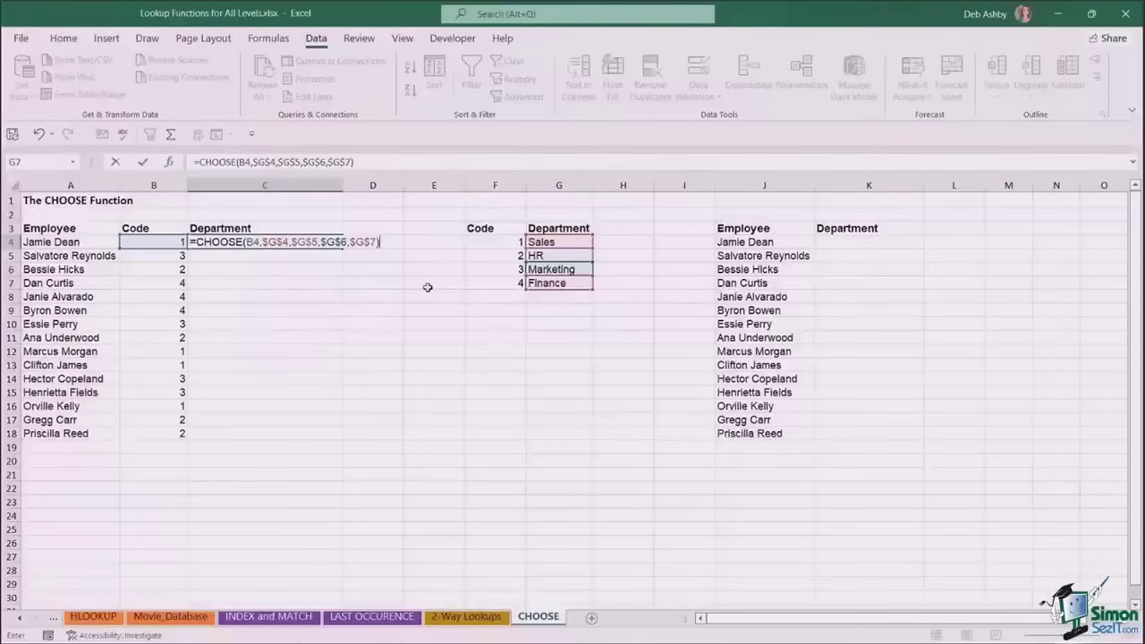
pyautogui.press('Return')
pyautogui.click(301, 242)
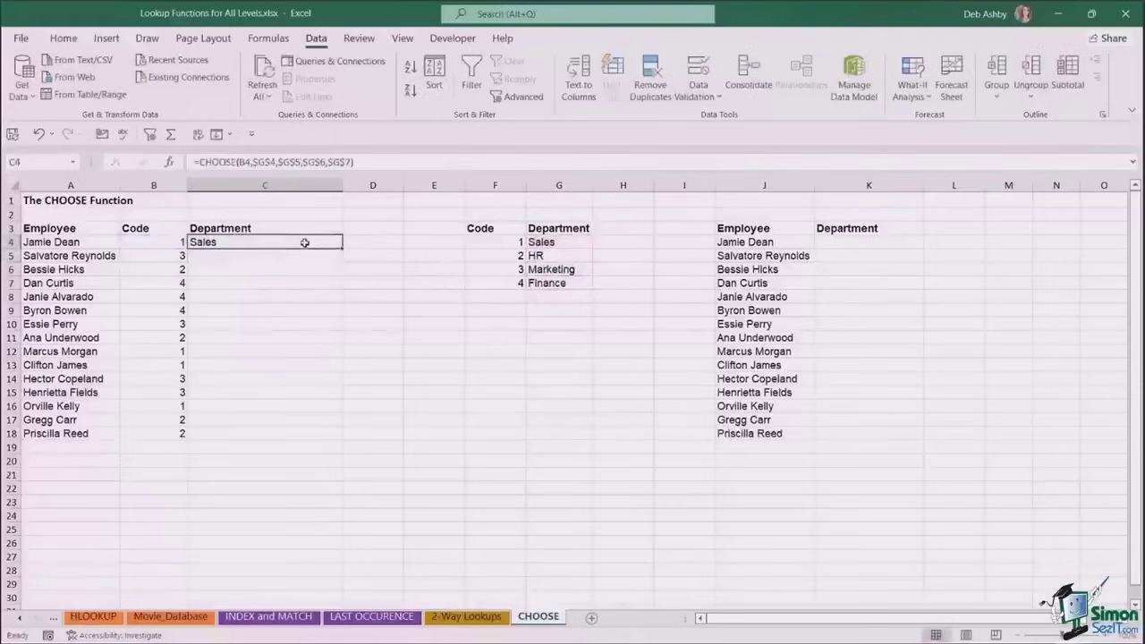
pyautogui.doubleClick(350, 247)
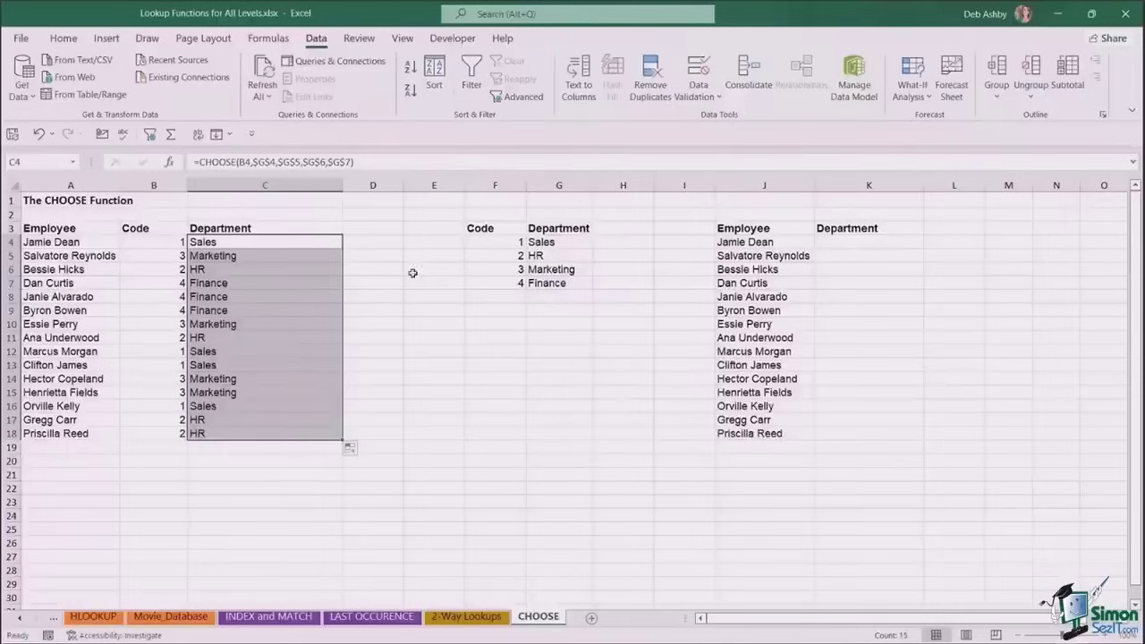
# Replace the cell references in the C4 CHOOSE formula with the text values "Sales","HR","Marketing","Finance"
pyautogui.click(260, 240)
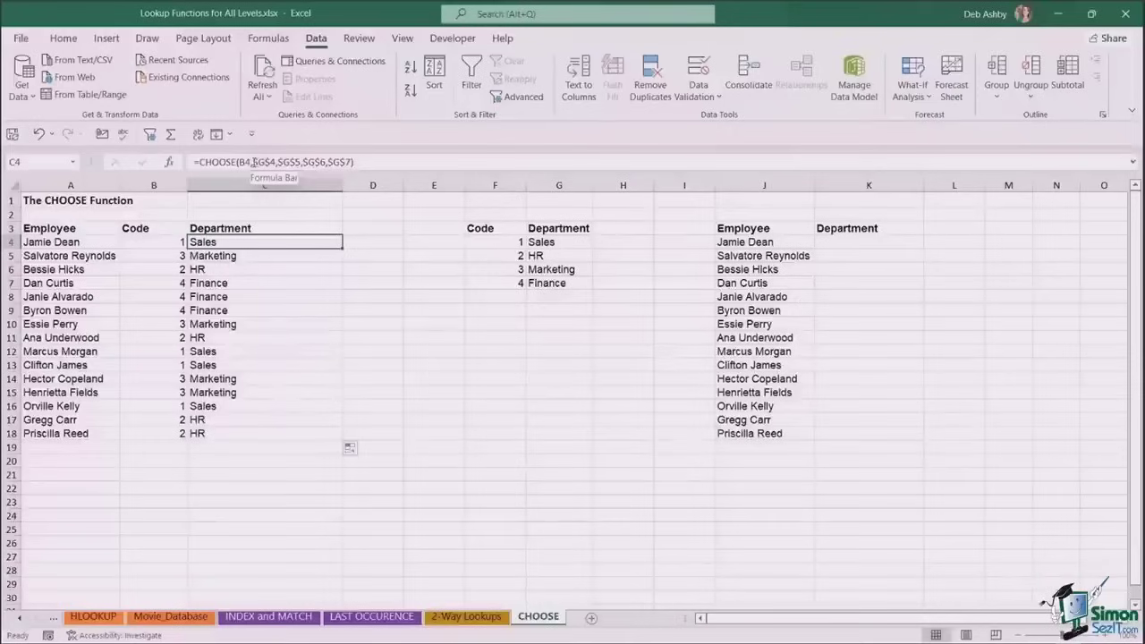
pyautogui.moveTo(253, 161); pyautogui.dragTo(353, 162)
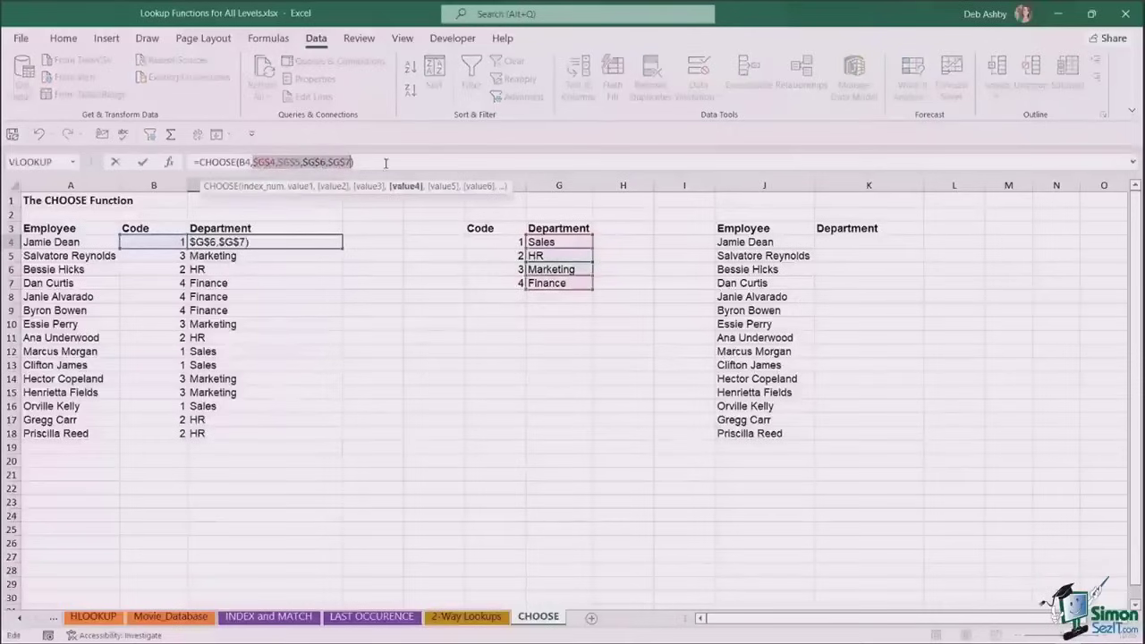
pyautogui.write('"Sales')
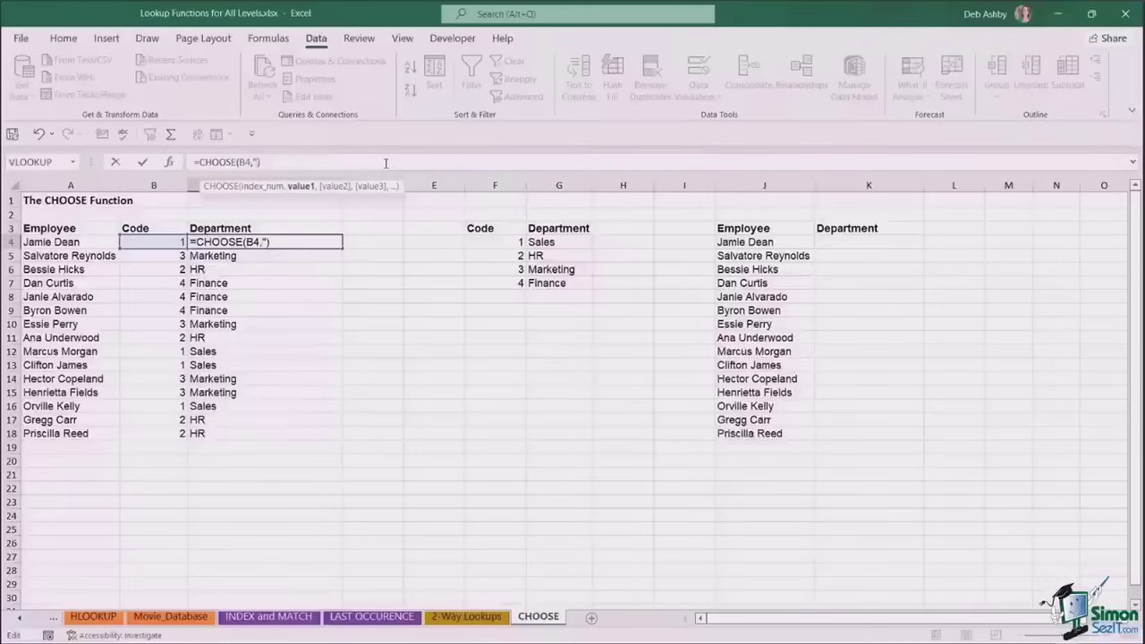
pyautogui.write('","')
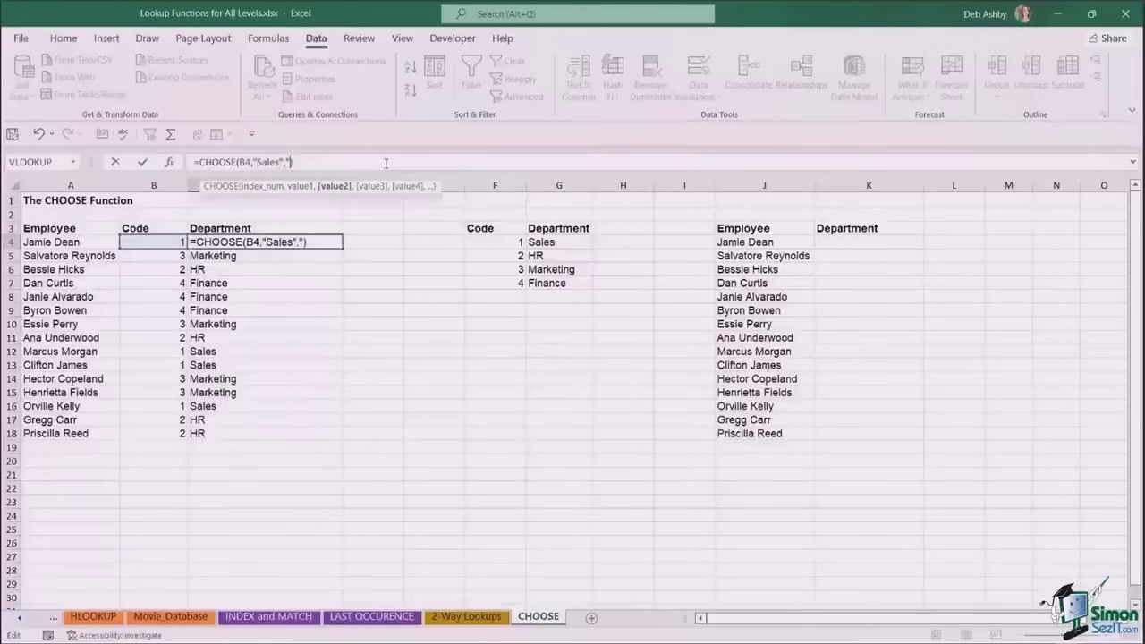
pyautogui.write('HR","')
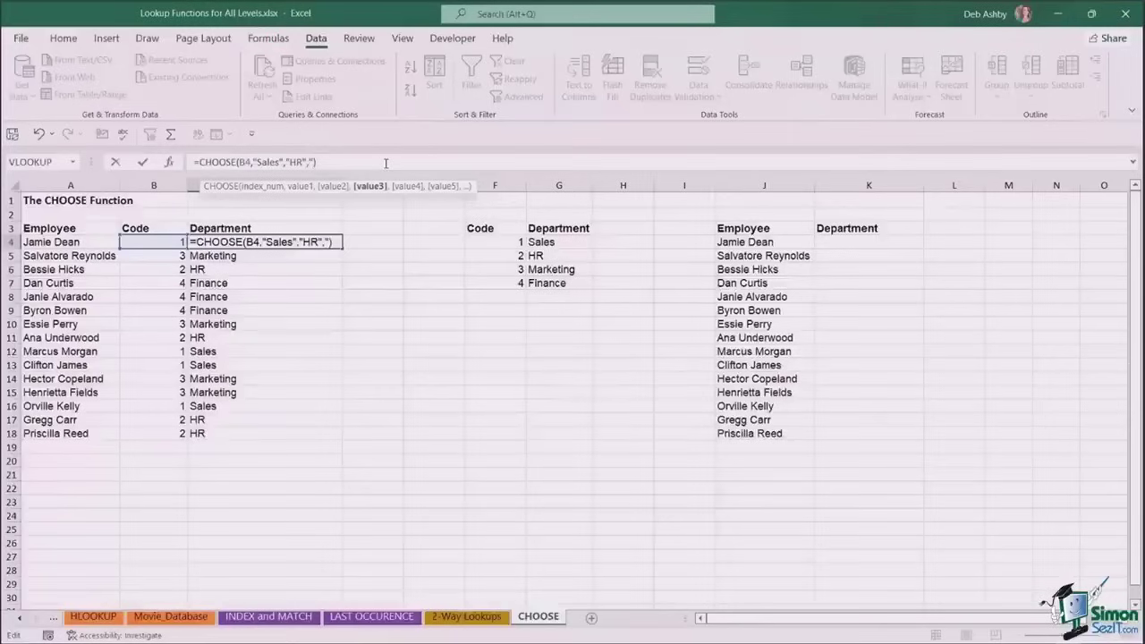
pyautogui.write('Marketing"')
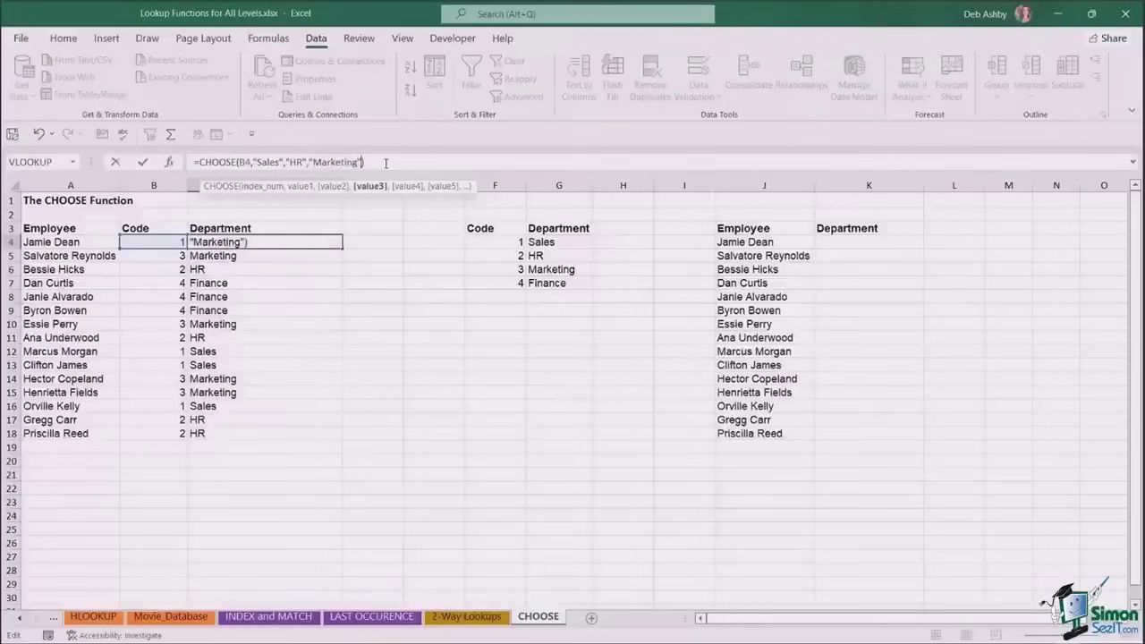
pyautogui.write(',')
pyautogui.write('"Finance')
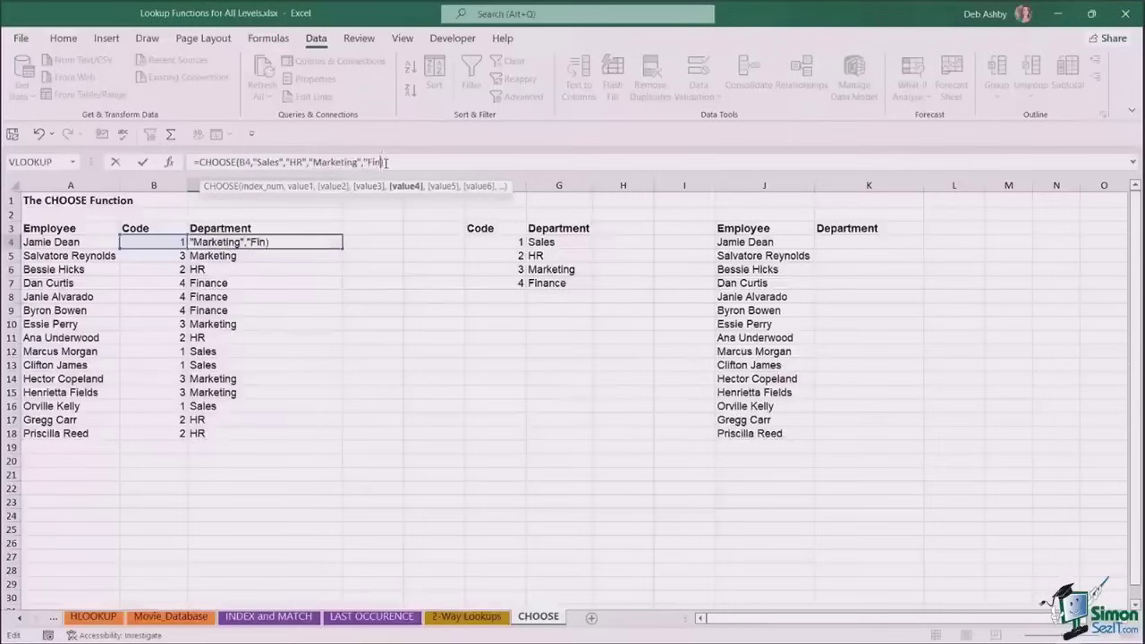
pyautogui.write('"')
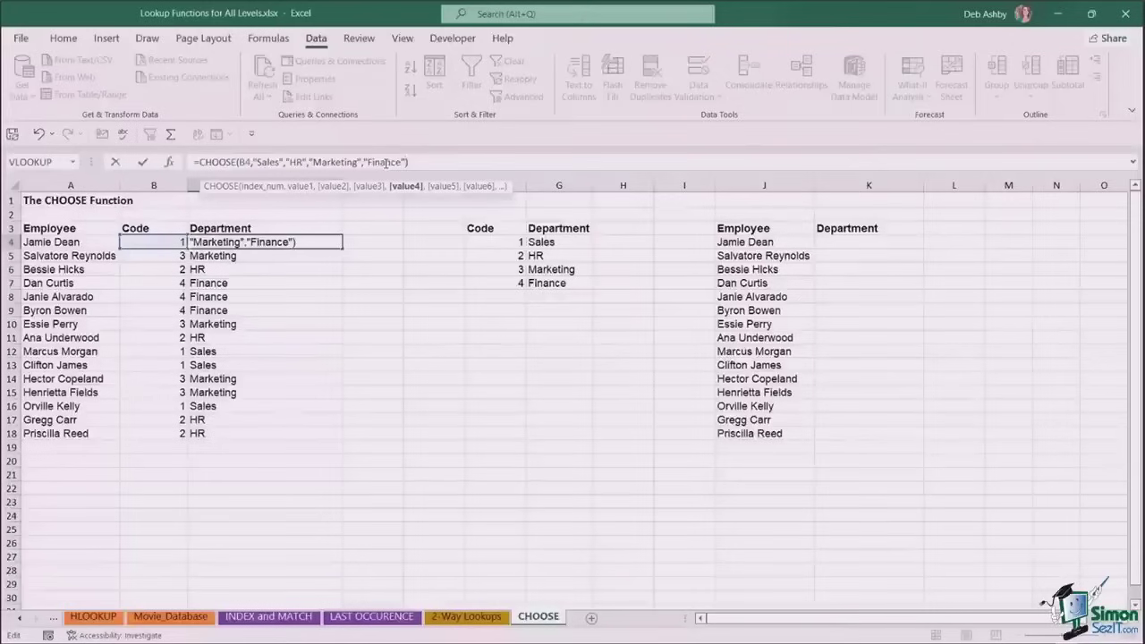
pyautogui.press('Return')
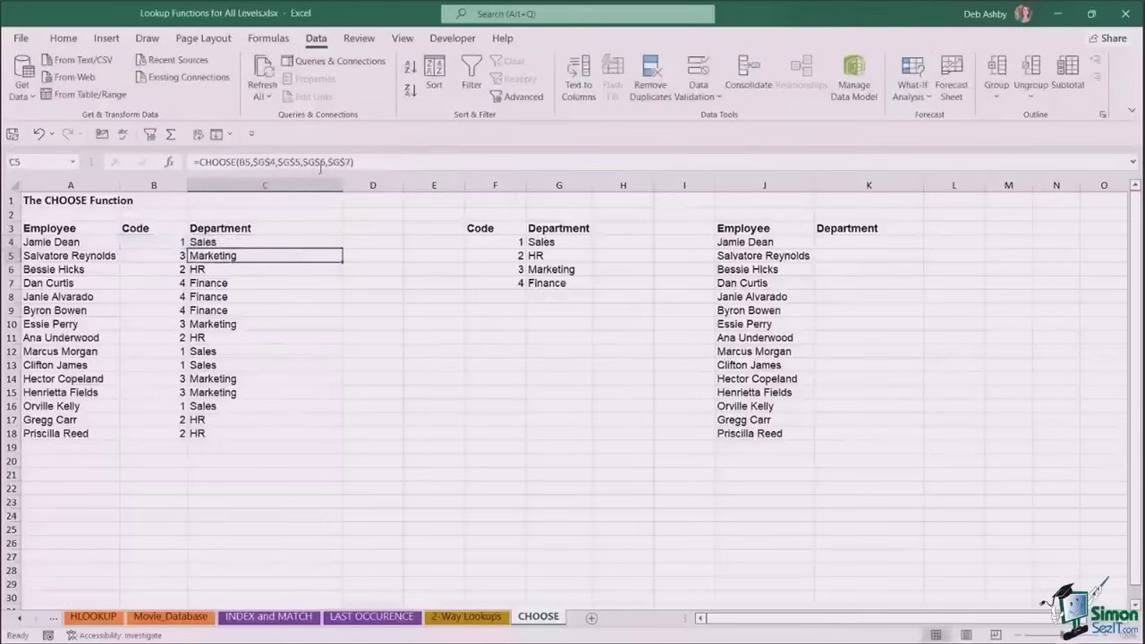
# Fill the text-based CHOOSE formula from C4 down through C18
pyautogui.click(322, 239)
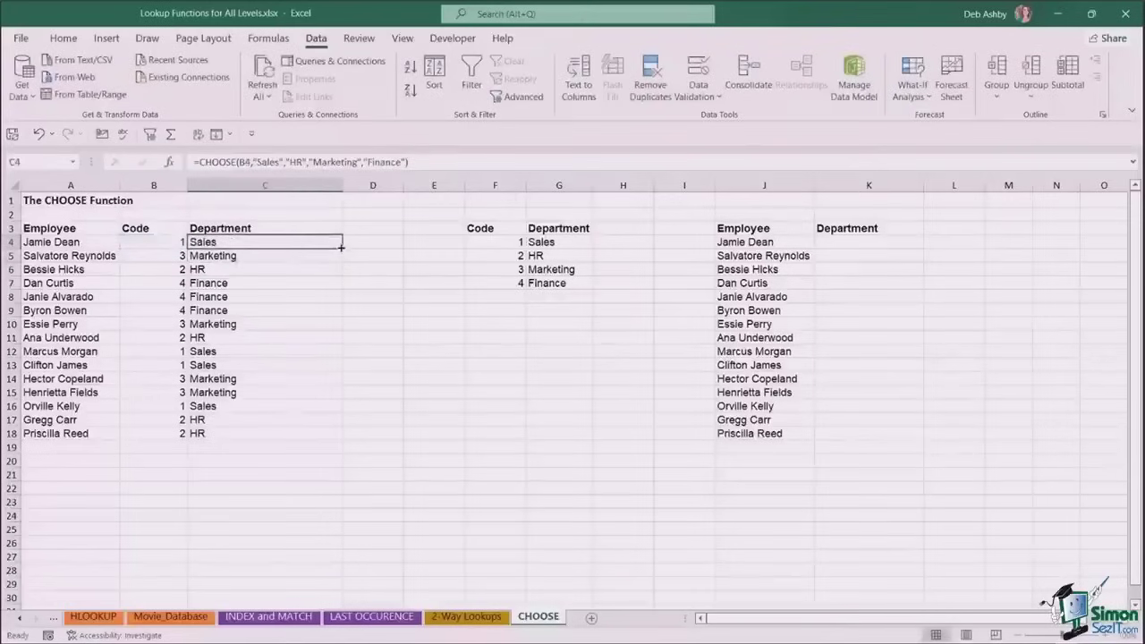
pyautogui.doubleClick(341, 248)
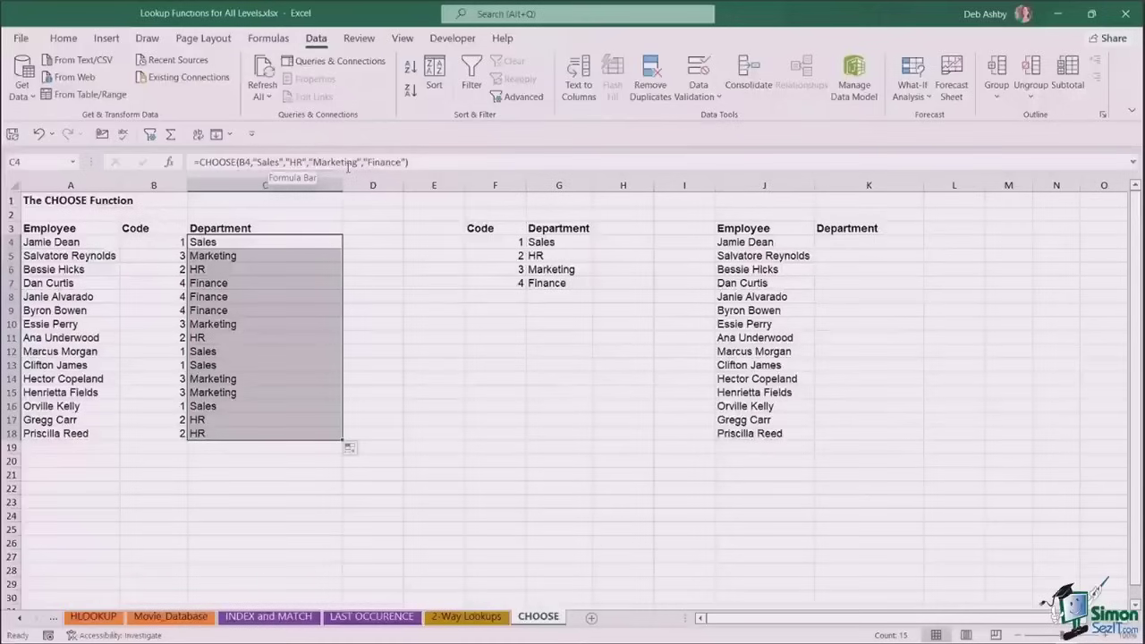
pyautogui.click(472, 320)
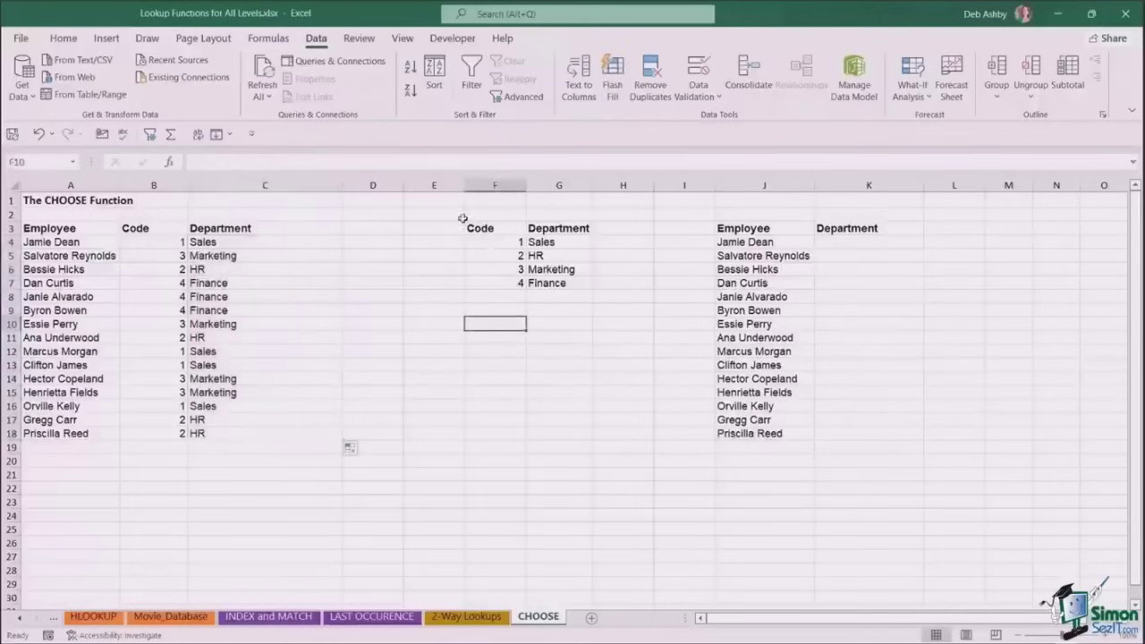
# Try clearing the code-to-department table in E2:H9 to test the formula in C4, and undo the deletion
pyautogui.click(466, 213)
pyautogui.moveTo(466, 213); pyautogui.dragTo(601, 307)
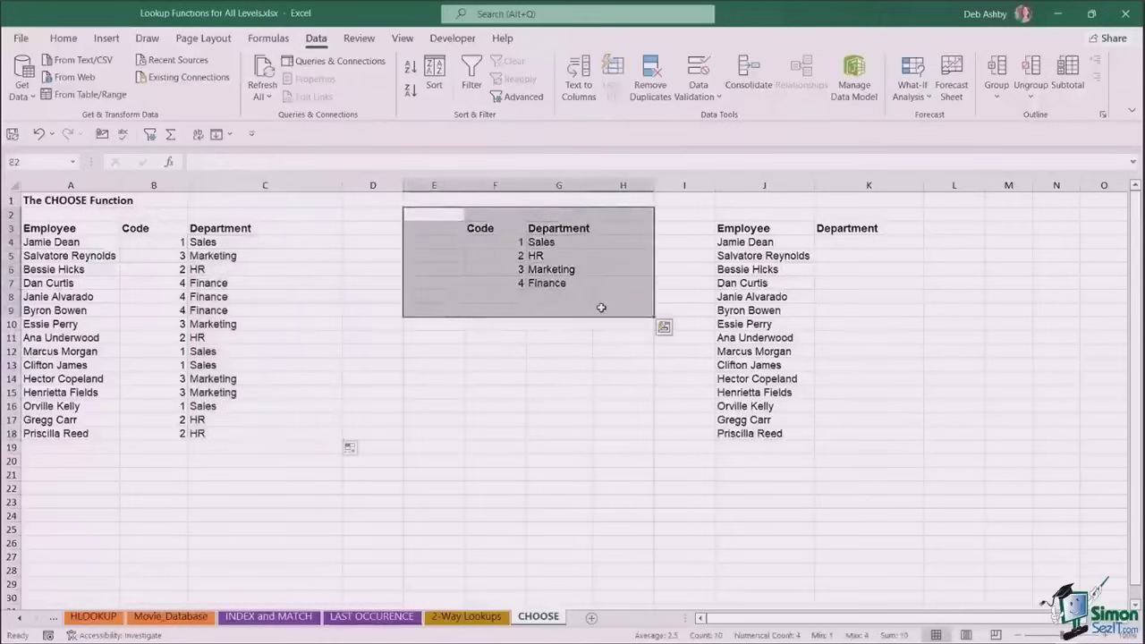
pyautogui.press('Delete')
pyautogui.click(300, 239)
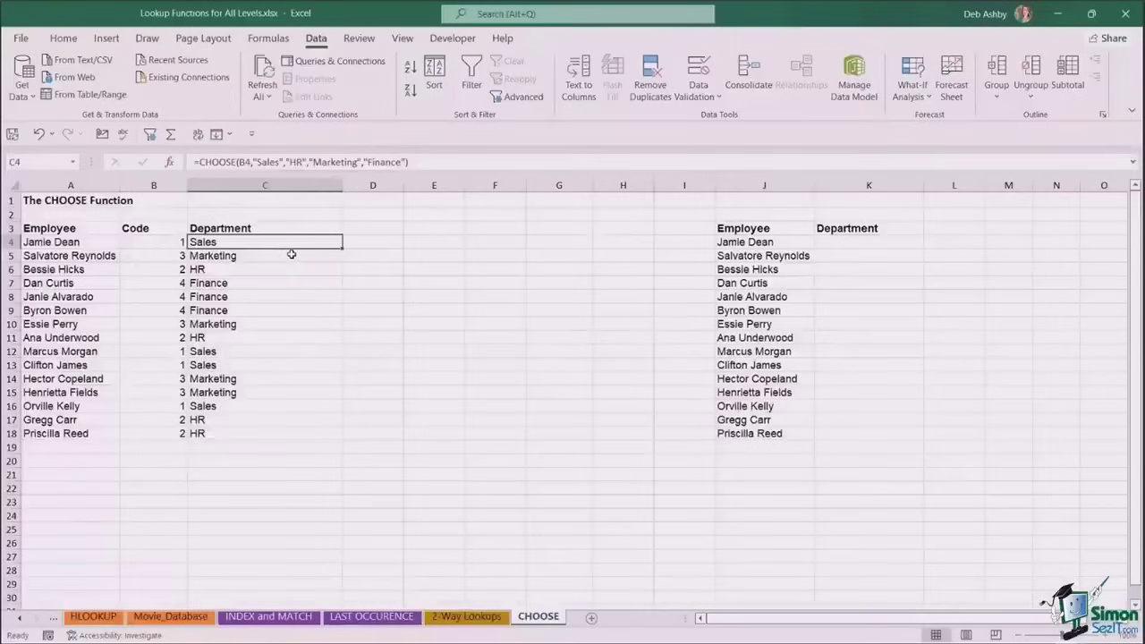
pyautogui.click(40, 135)
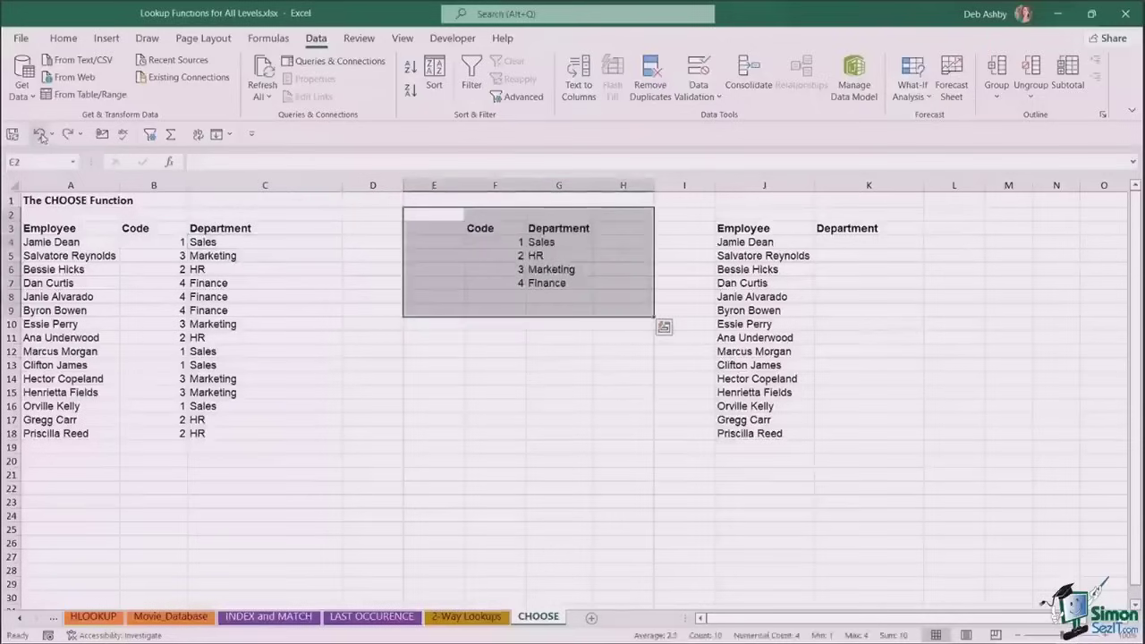
pyautogui.click(524, 365)
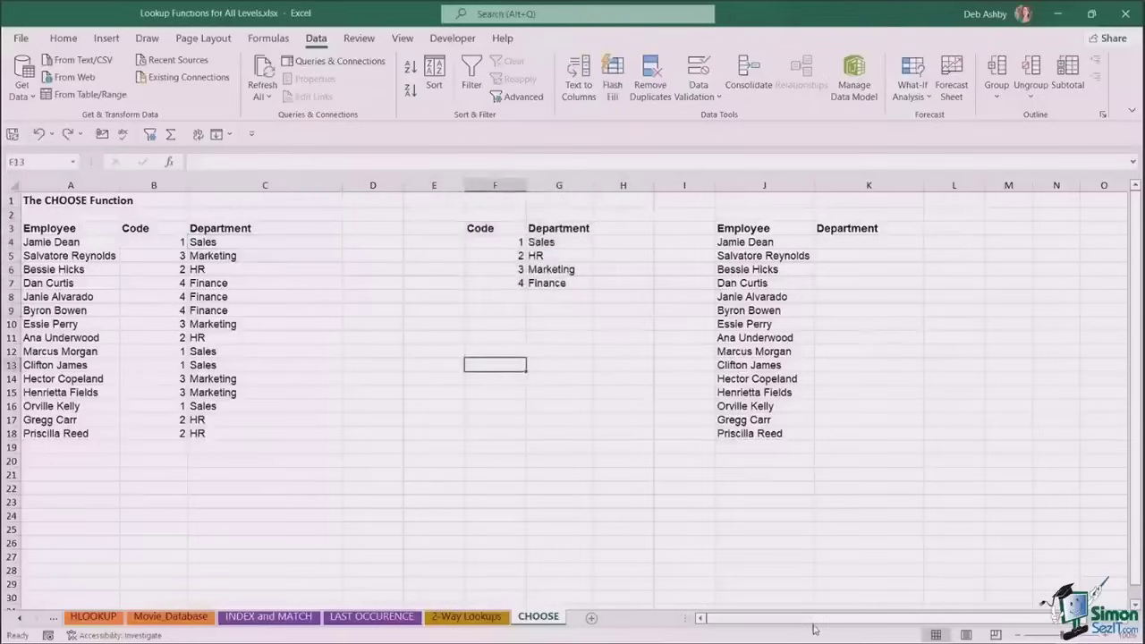
# Examine the second employee list in J4:J18 and its empty Department column K
pyautogui.moveTo(812, 617); pyautogui.dragTo(850, 621)
pyautogui.click(776, 351)
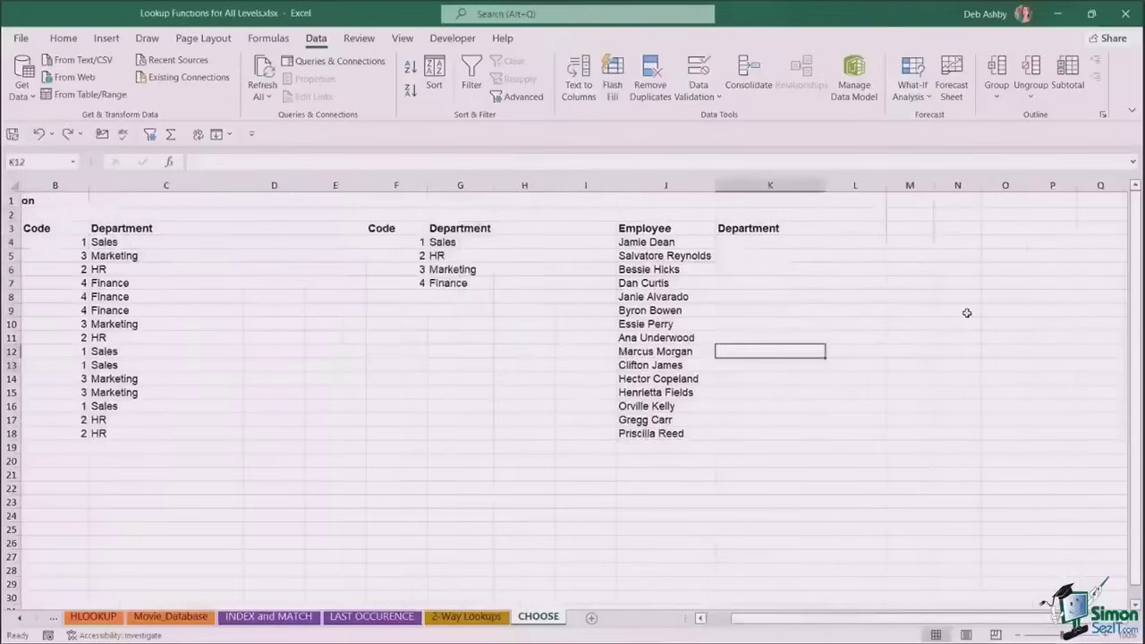
pyautogui.click(968, 312)
pyautogui.click(962, 256)
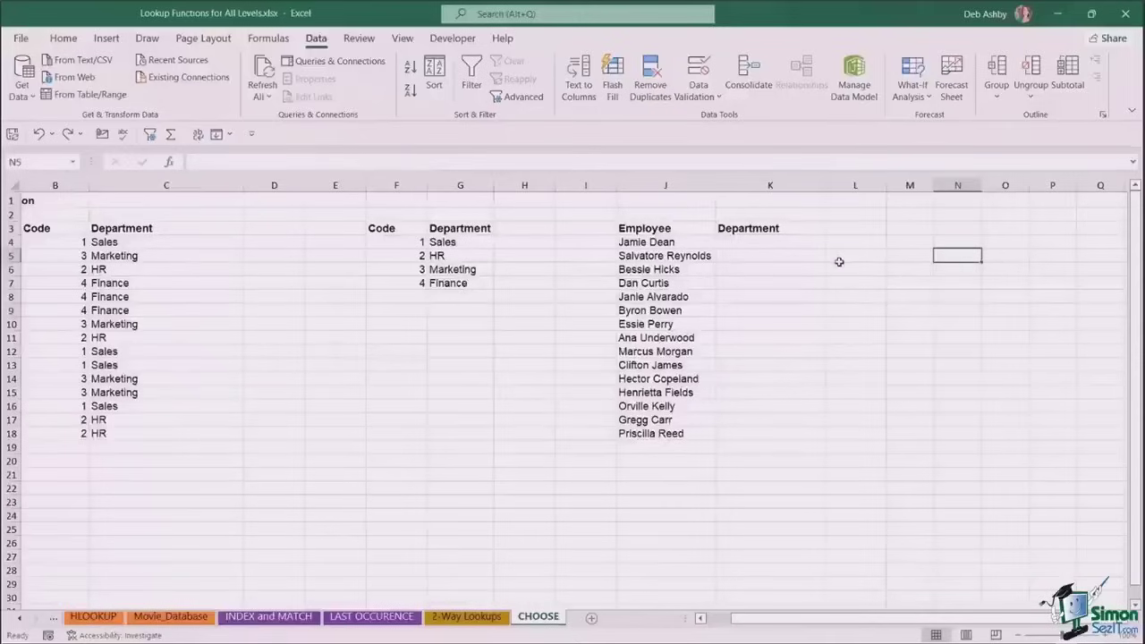
pyautogui.click(658, 243)
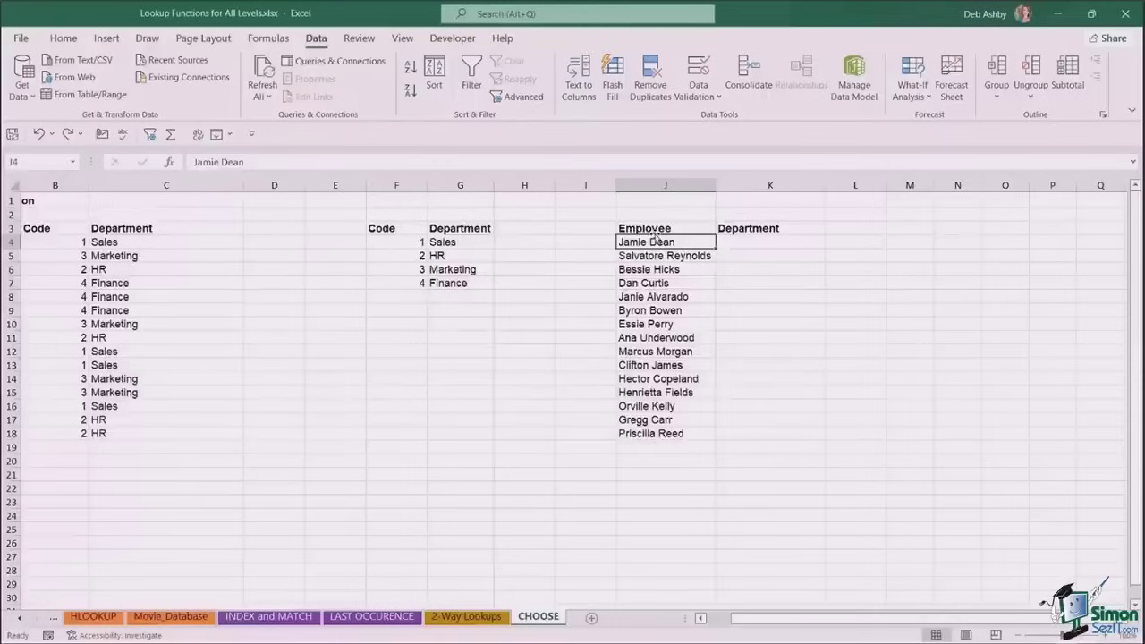
pyautogui.moveTo(660, 228); pyautogui.dragTo(662, 438)
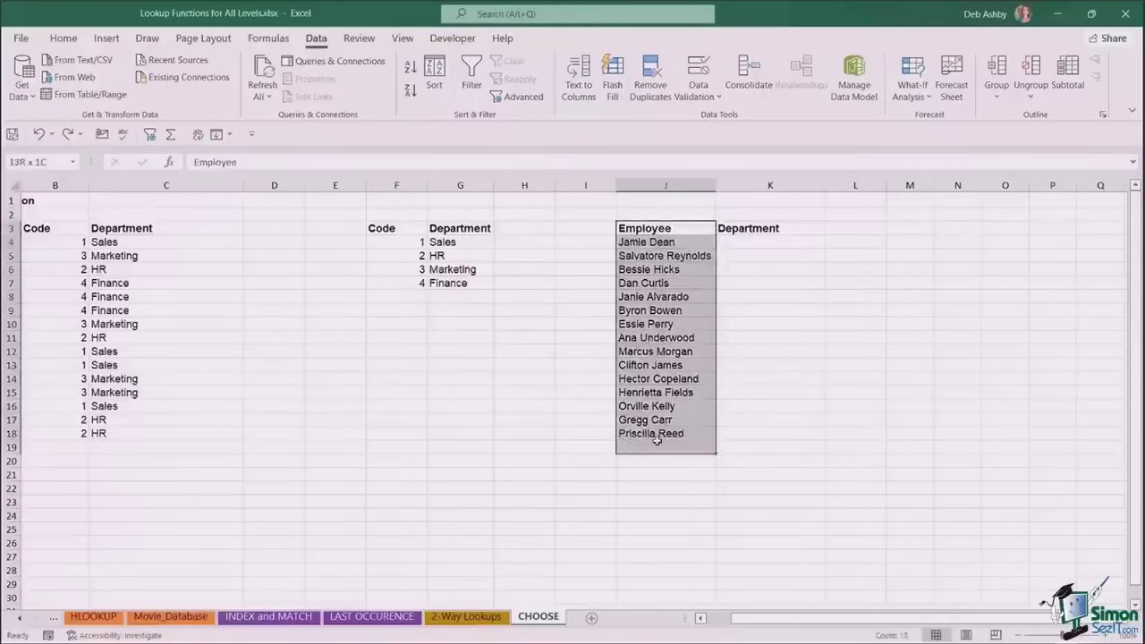
pyautogui.click(904, 351)
pyautogui.click(995, 279)
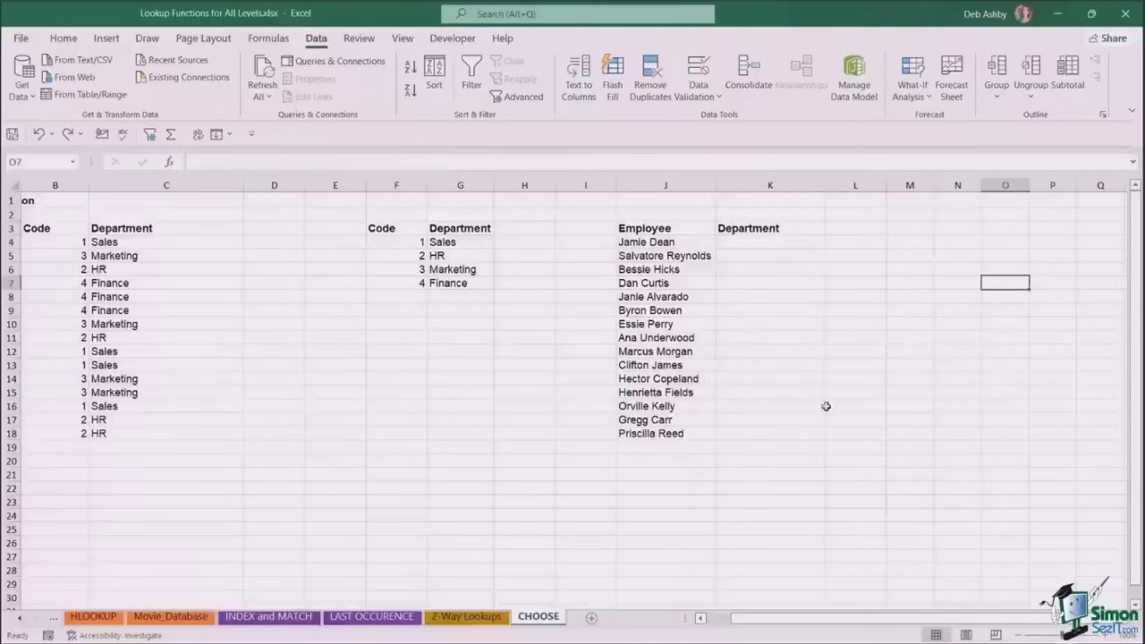
pyautogui.moveTo(656, 245); pyautogui.dragTo(668, 435)
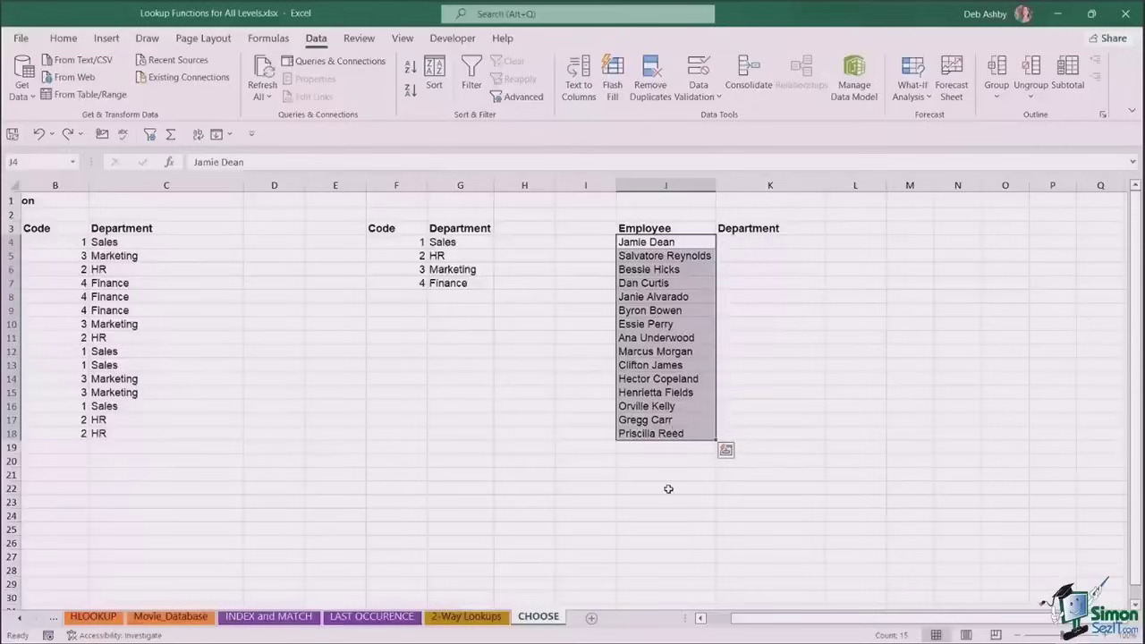
pyautogui.click(767, 247)
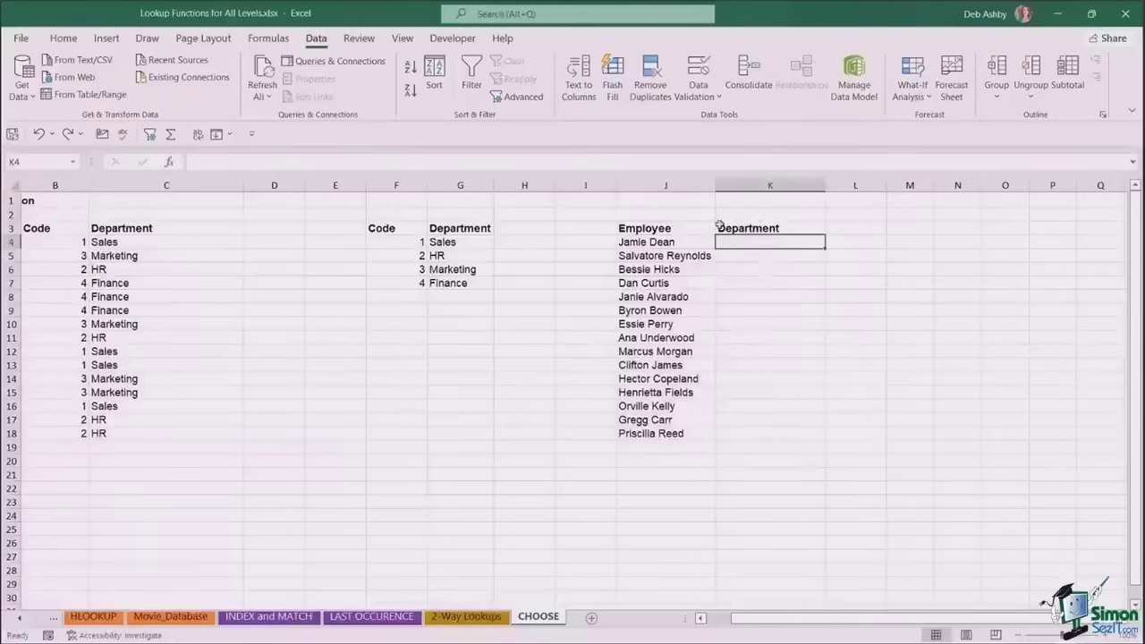
pyautogui.moveTo(655, 243); pyautogui.dragTo(651, 435)
pyautogui.click(923, 372)
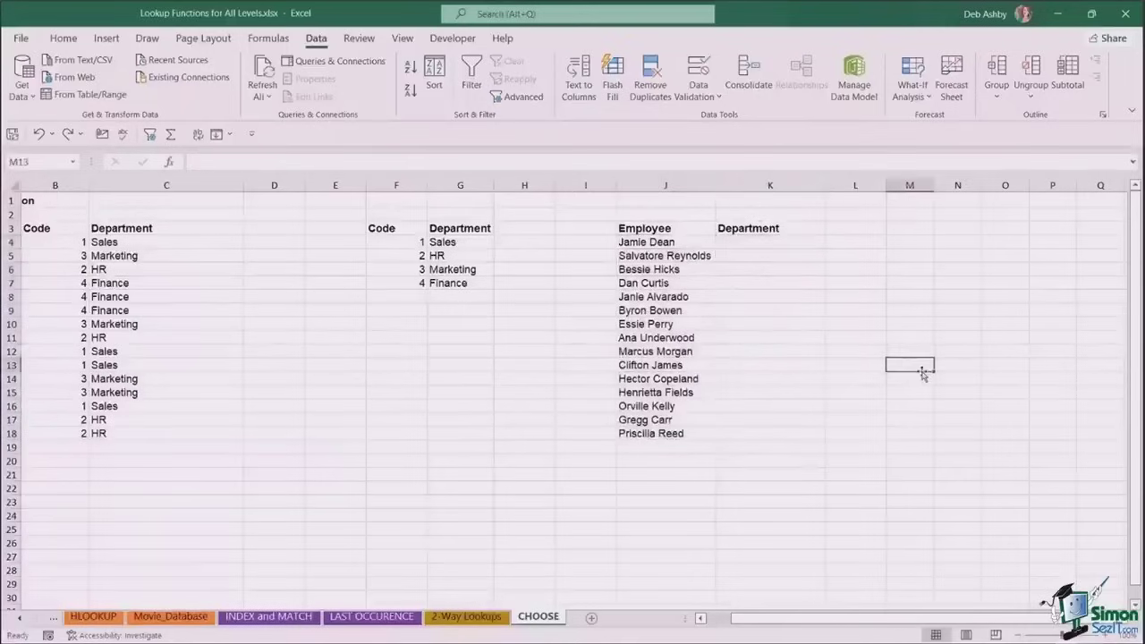
# Try entering "Sales" manually as the department in K4 and K5, and clear both cells
pyautogui.click(750, 242)
pyautogui.write('SA')
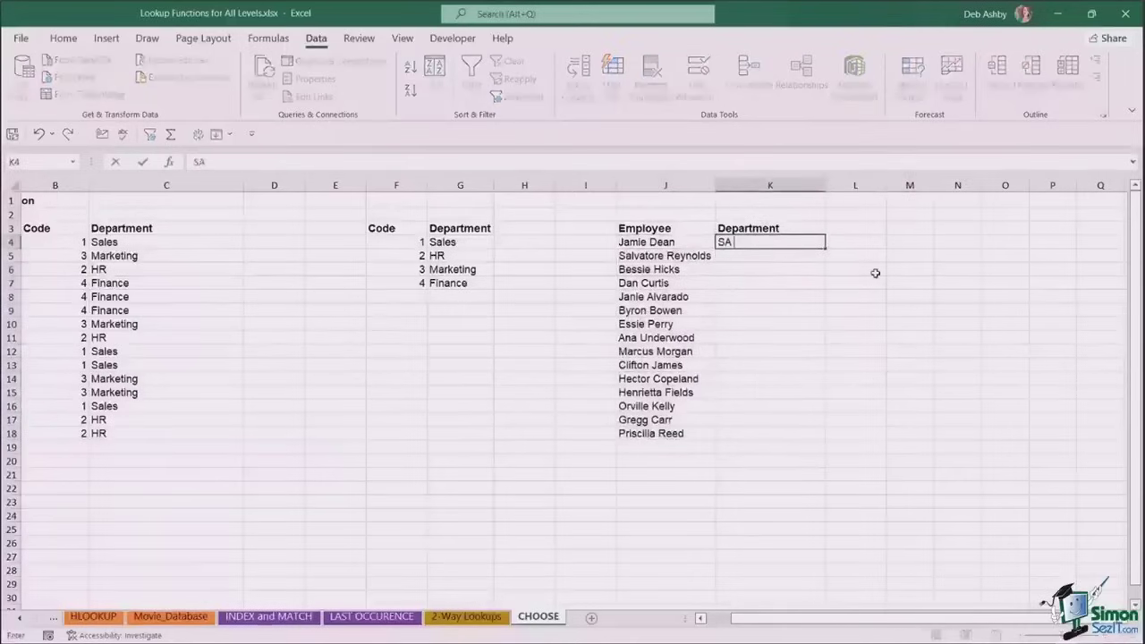
pyautogui.write('LES')
pyautogui.press('BackSpace')
pyautogui.press('BackSpace')
pyautogui.press('BackSpace')
pyautogui.press('BackSpace')
pyautogui.write('ales')
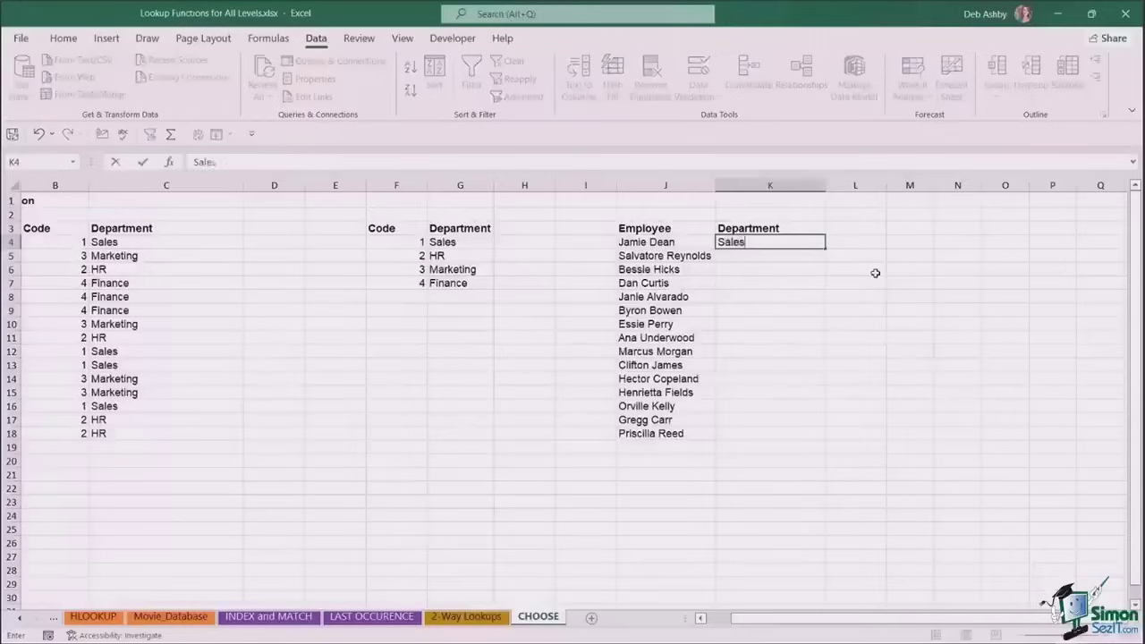
pyautogui.press('Return')
pyautogui.write('Sales')
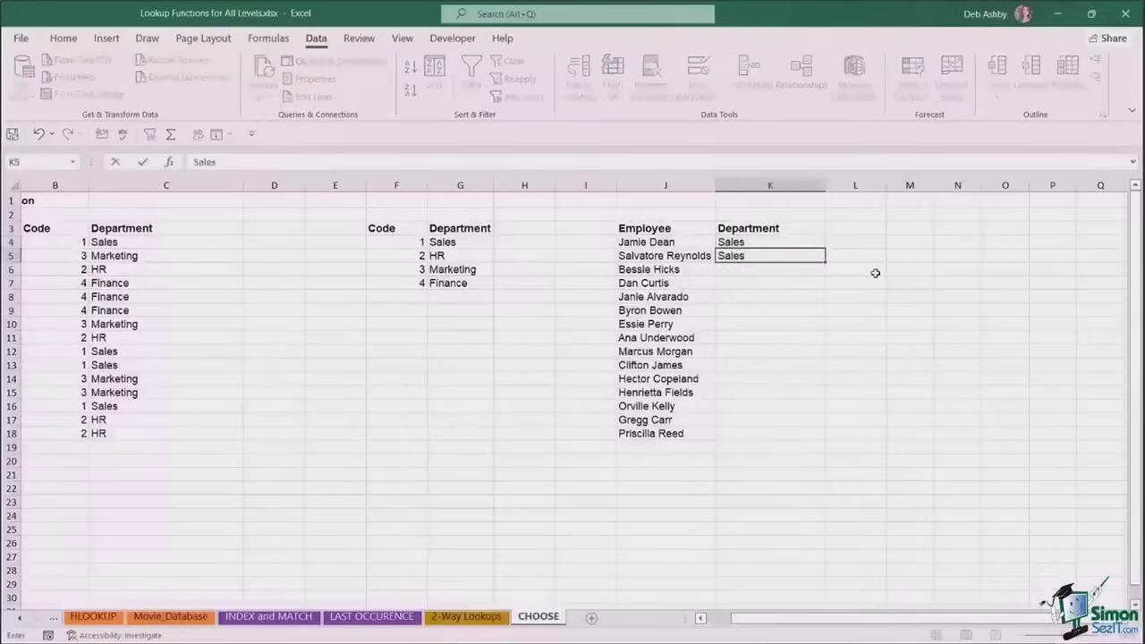
pyautogui.press('Return')
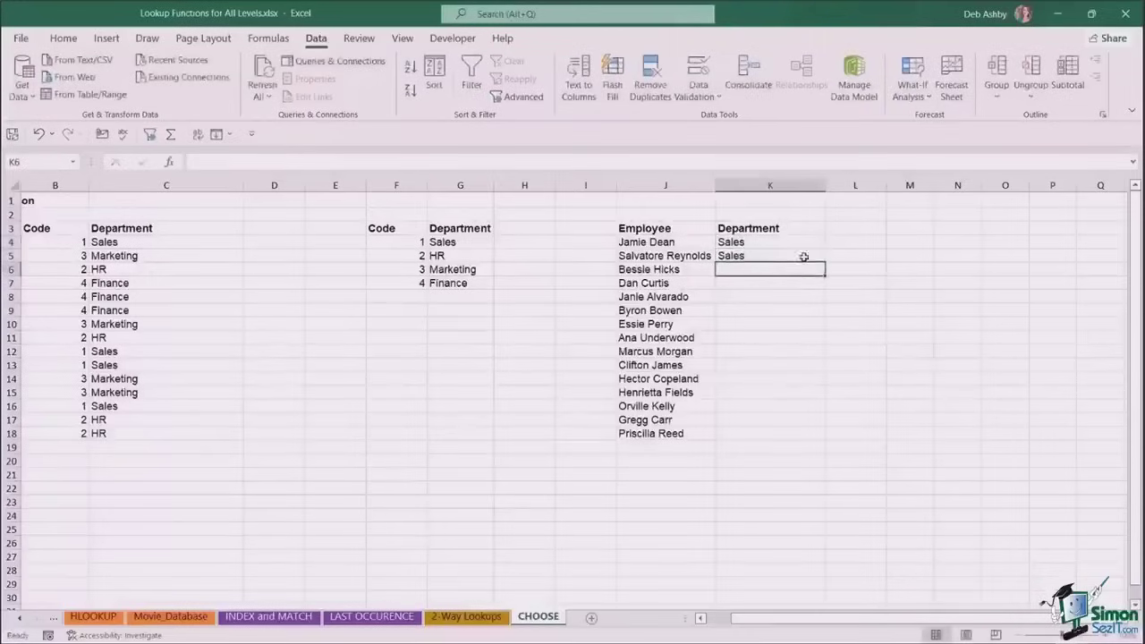
pyautogui.moveTo(763, 243); pyautogui.dragTo(759, 255)
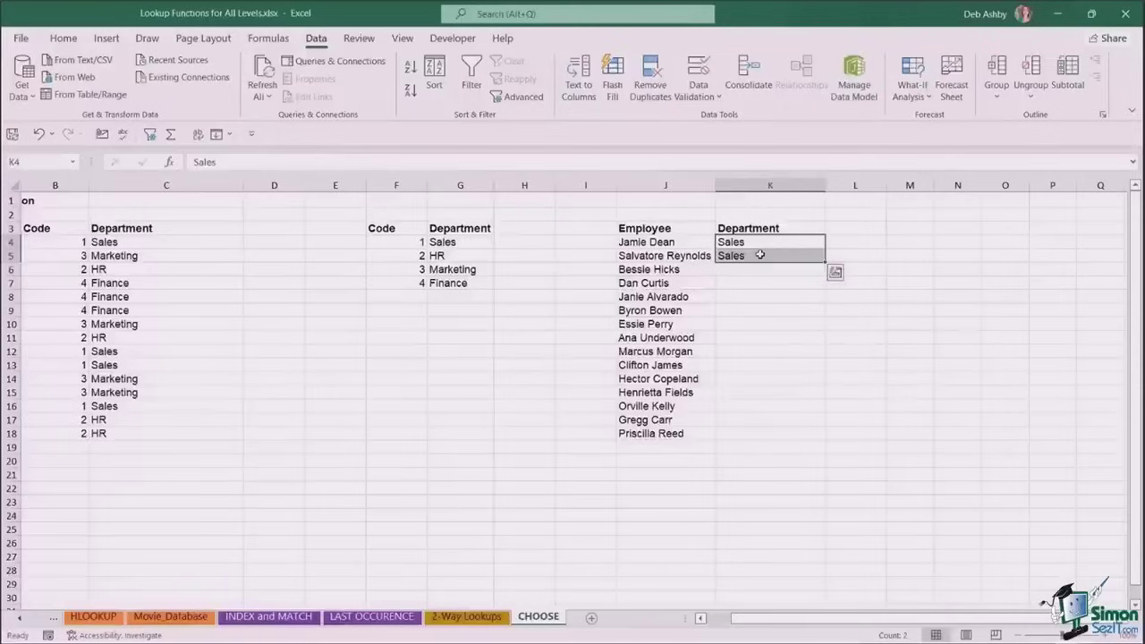
pyautogui.press('Delete')
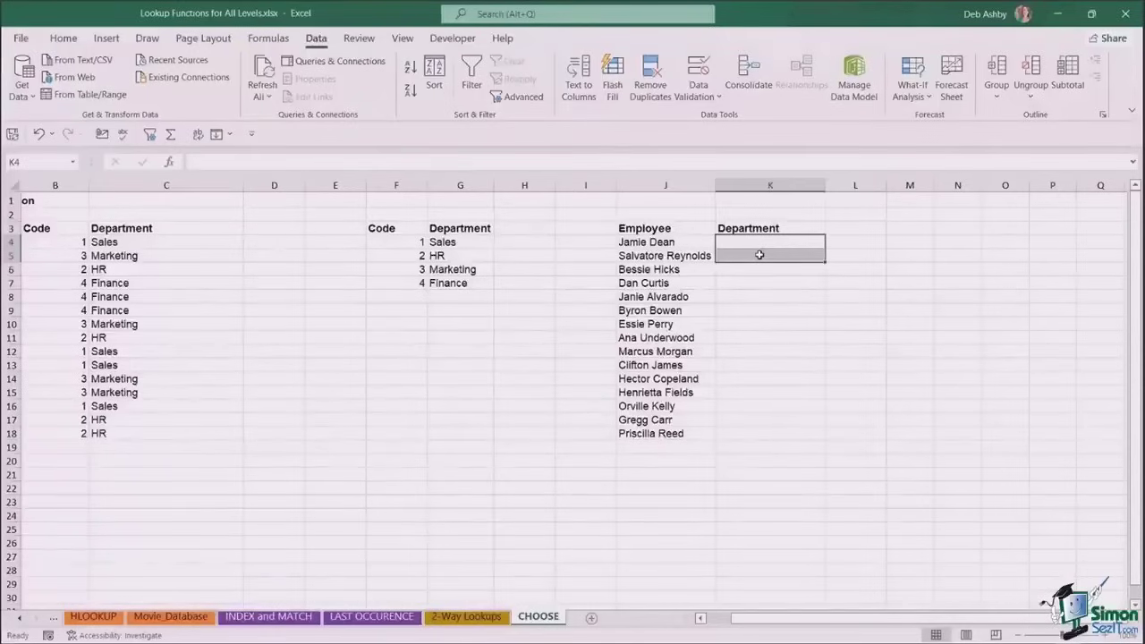
pyautogui.click(880, 260)
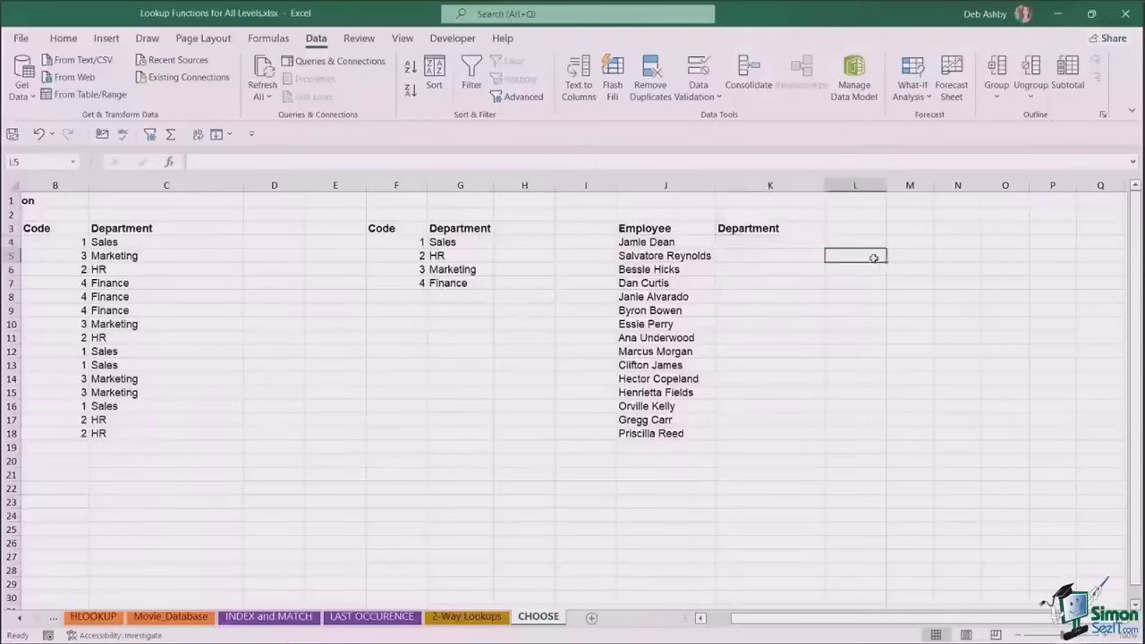
pyautogui.click(874, 243)
pyautogui.click(949, 244)
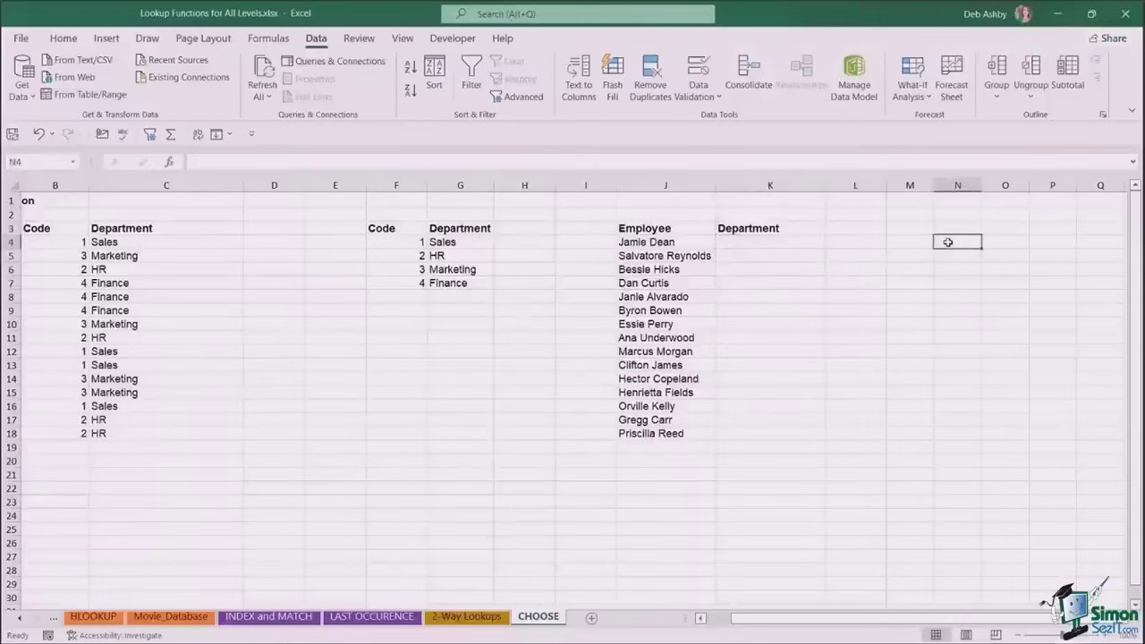
pyautogui.click(773, 246)
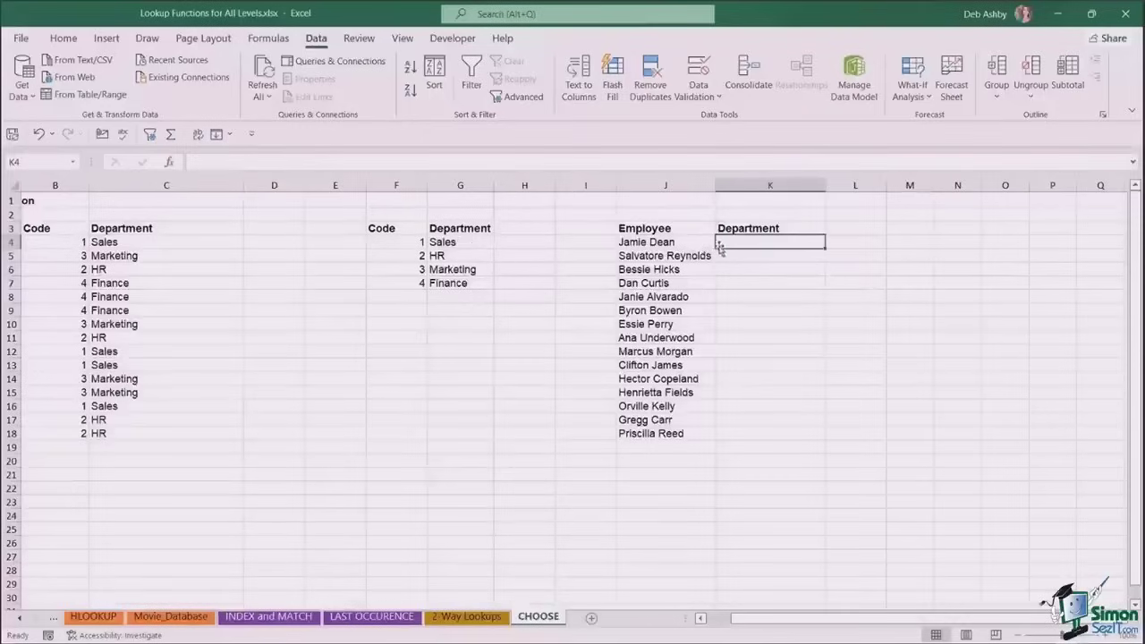
pyautogui.click(680, 245)
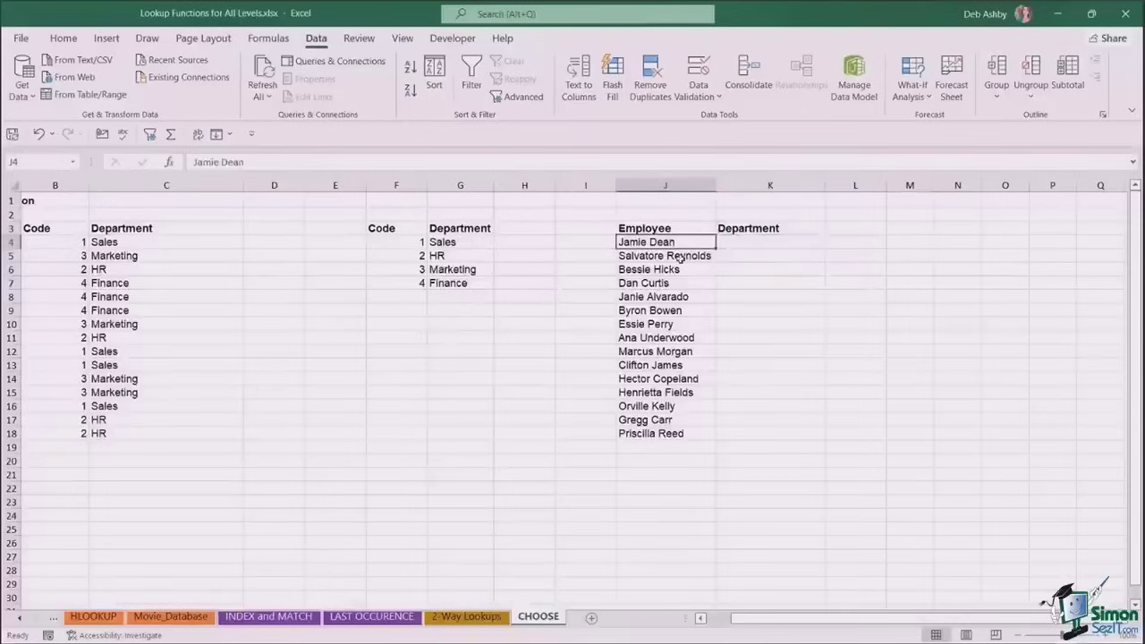
pyautogui.click(750, 246)
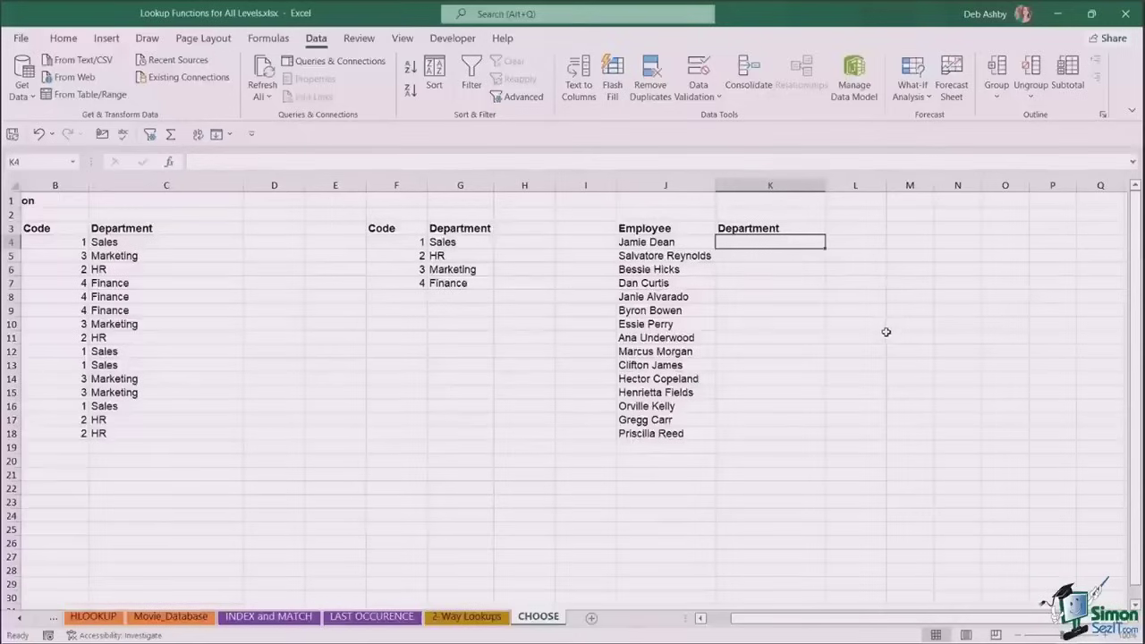
# Enter a trial formula =RANDBETWEEN(1,100) in the empty cell M6
pyautogui.click(900, 270)
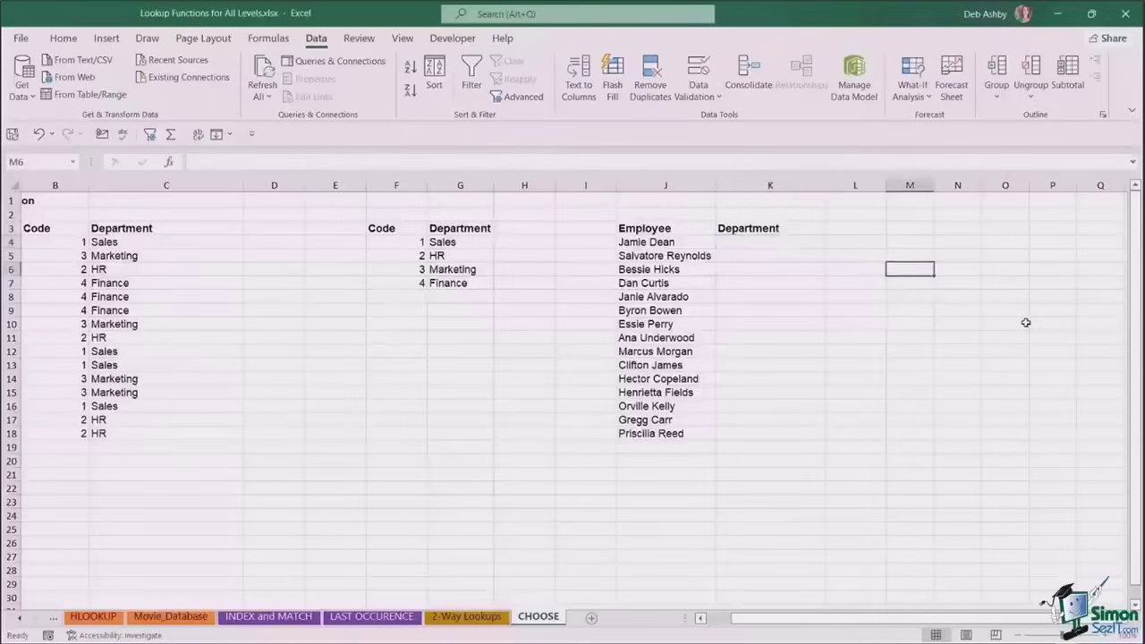
pyautogui.write('=')
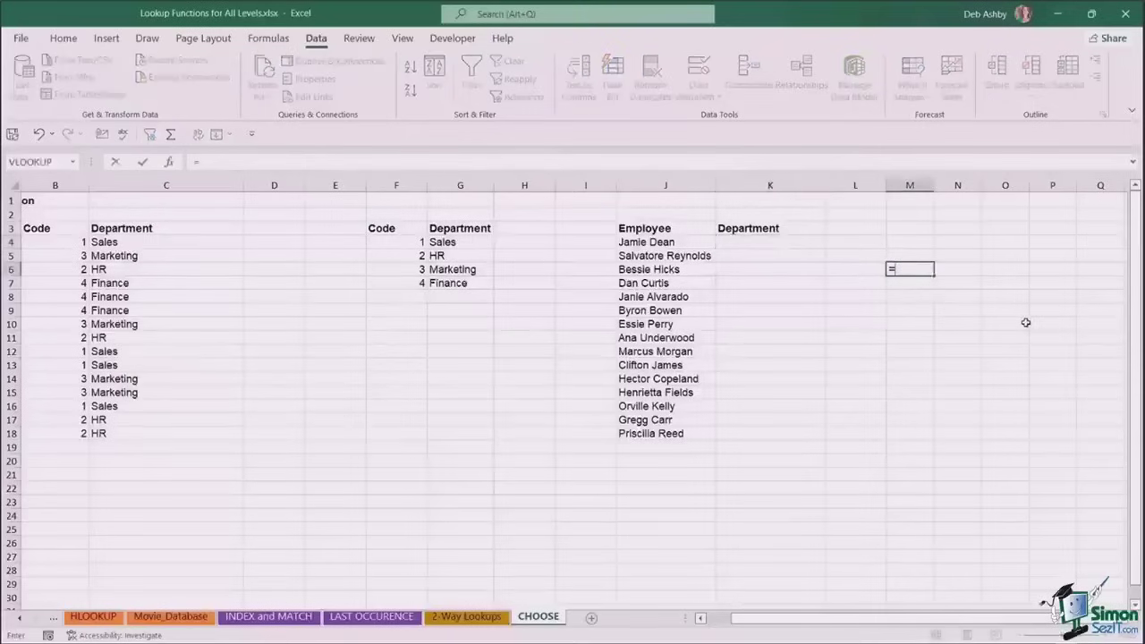
pyautogui.write('rand')
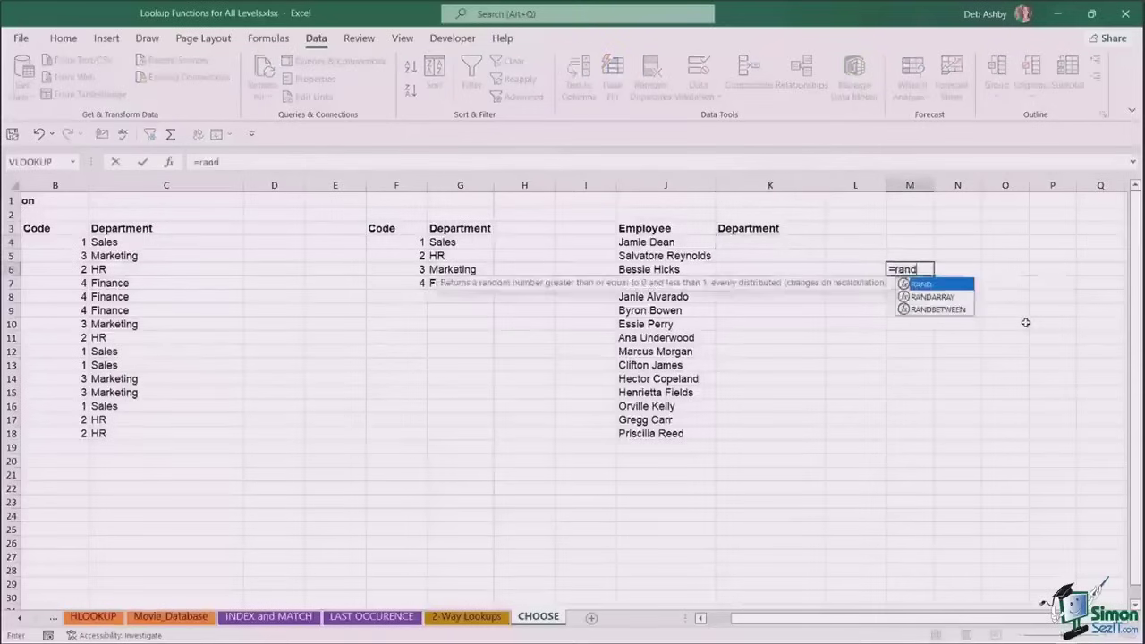
pyautogui.press('Down')
pyautogui.press('Down')
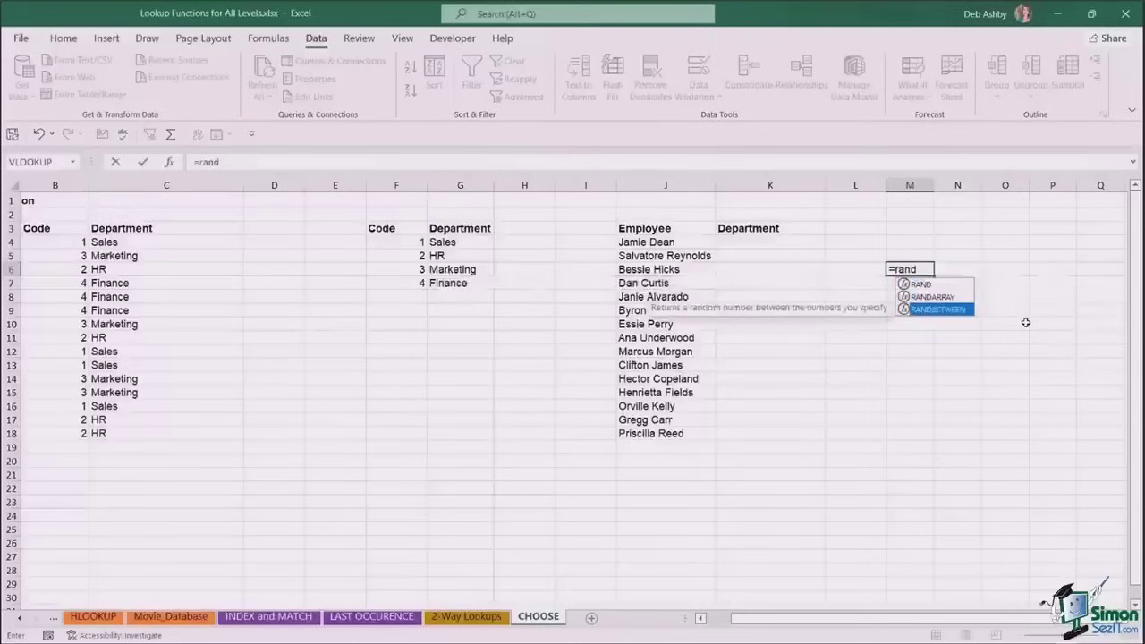
pyautogui.press('Tab')
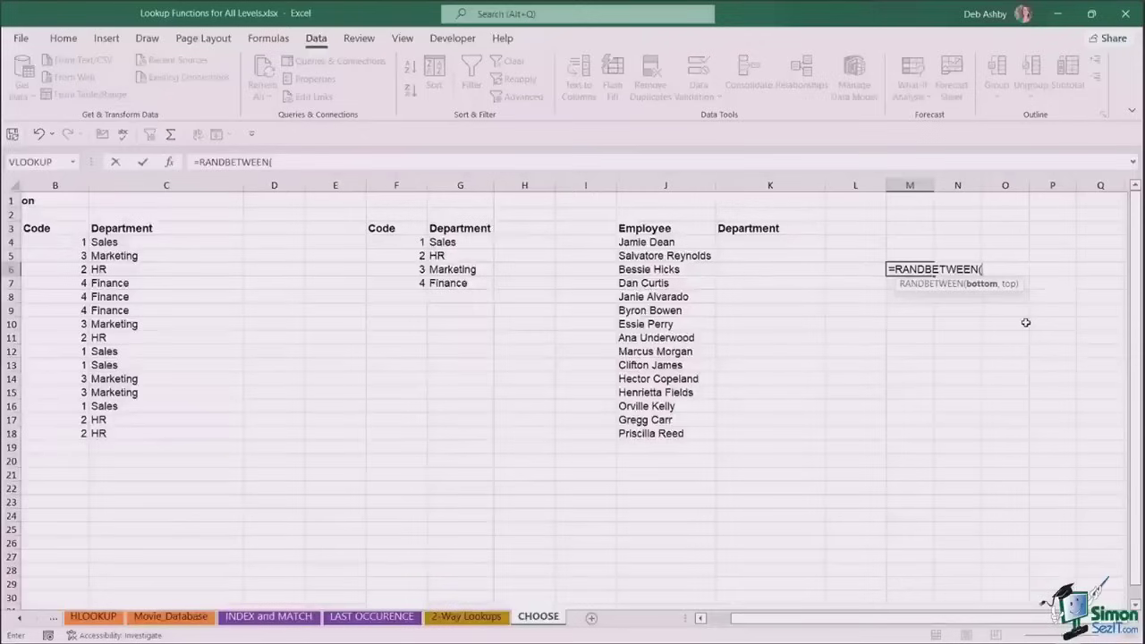
pyautogui.write('1,100')
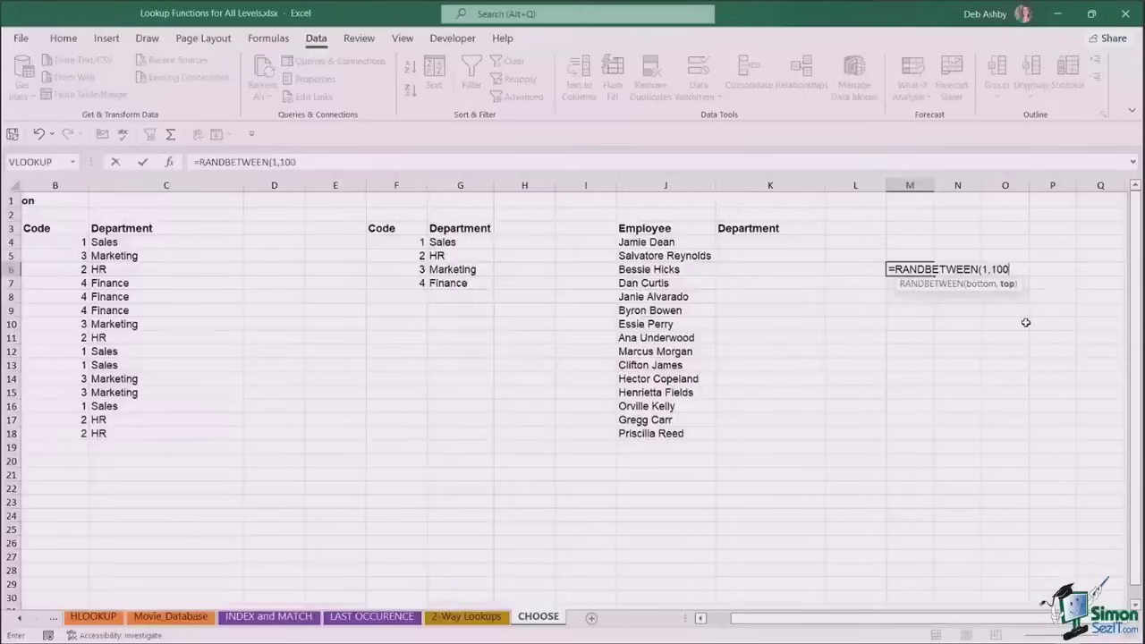
pyautogui.hotkey('ctrl', 'Return')
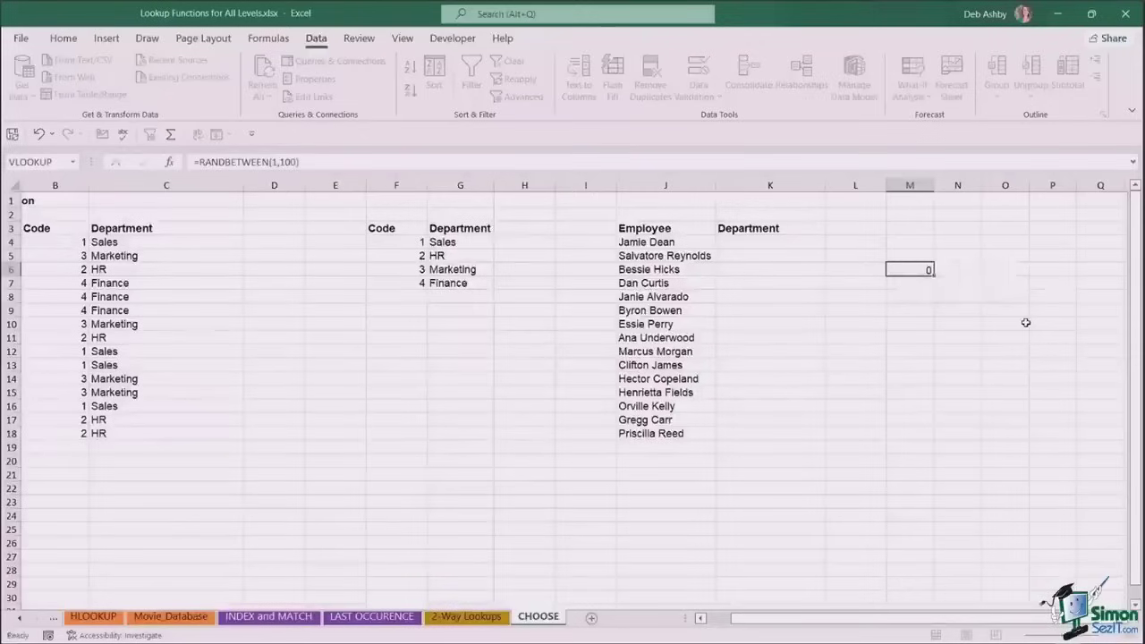
pyautogui.press('Return')
pyautogui.press('Up')
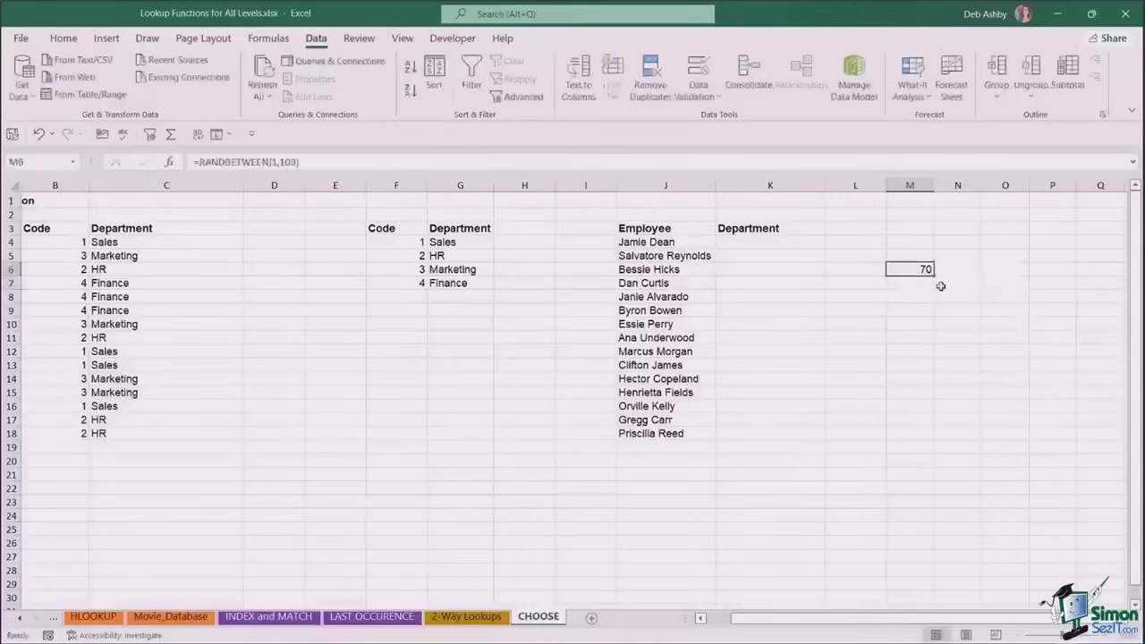
# Fill the trial RANDBETWEEN formula down from M6 through M20, and clear the whole range
pyautogui.moveTo(934, 275); pyautogui.dragTo(932, 481)
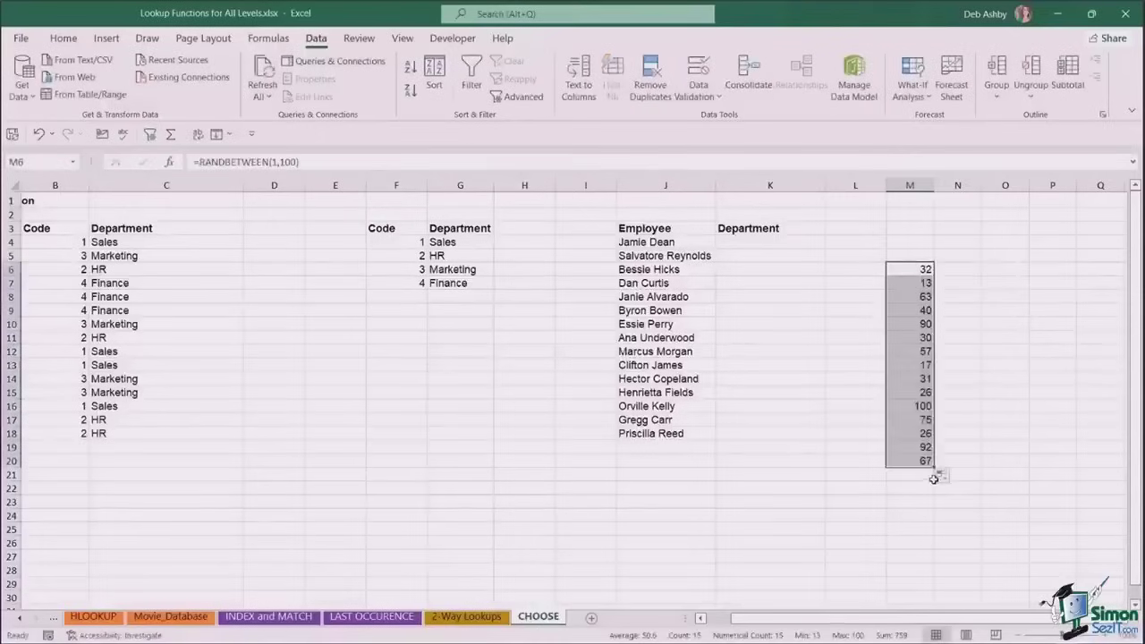
pyautogui.press('Delete')
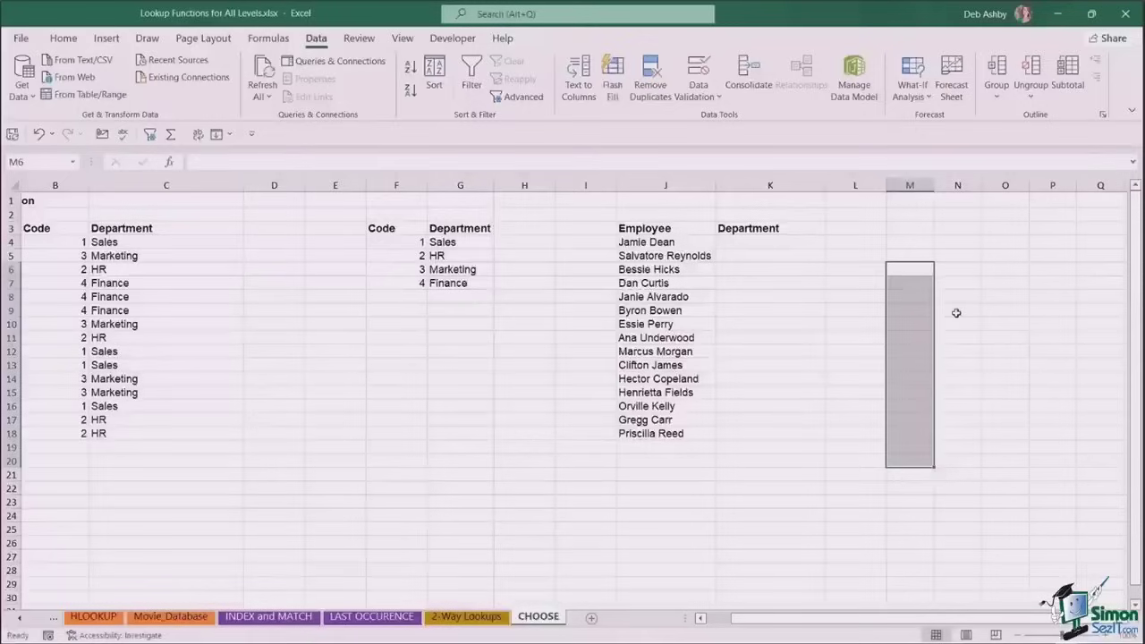
pyautogui.click(971, 287)
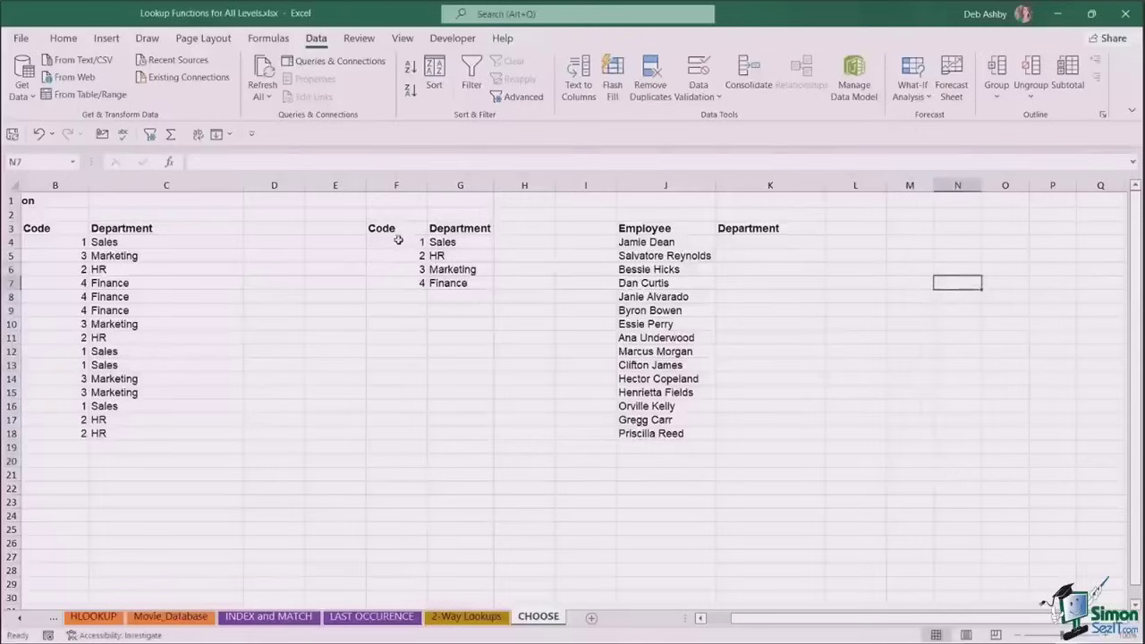
# Examine the codes and matching departments in F4:G7 as the basis for the formula in K4
pyautogui.moveTo(400, 241); pyautogui.dragTo(399, 285)
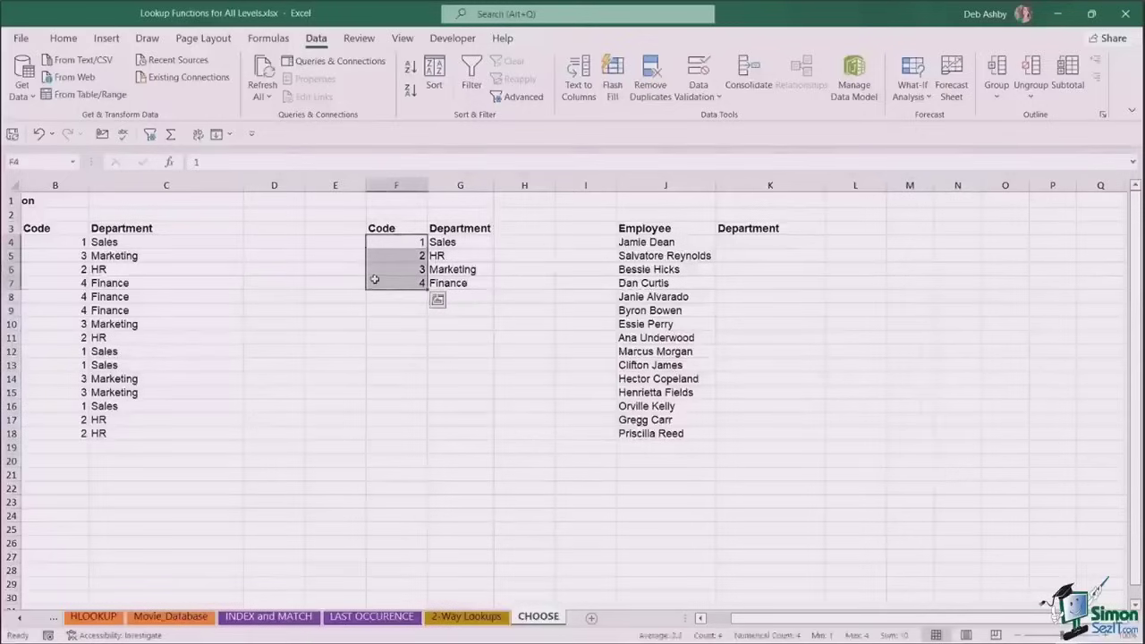
pyautogui.click(743, 242)
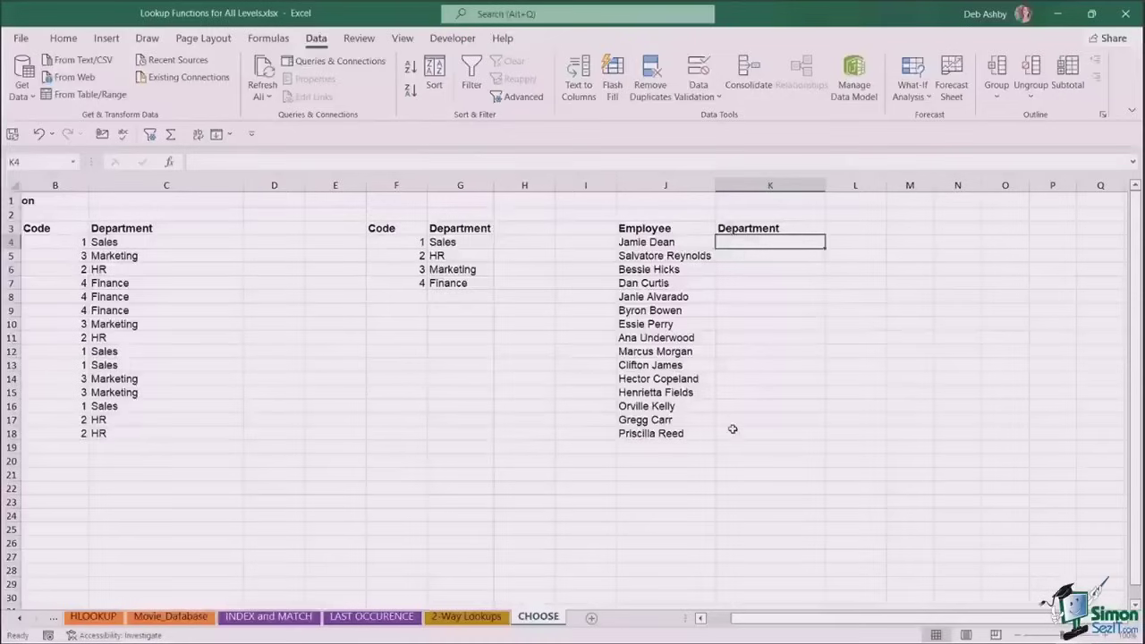
pyautogui.click(453, 241)
pyautogui.click(457, 255)
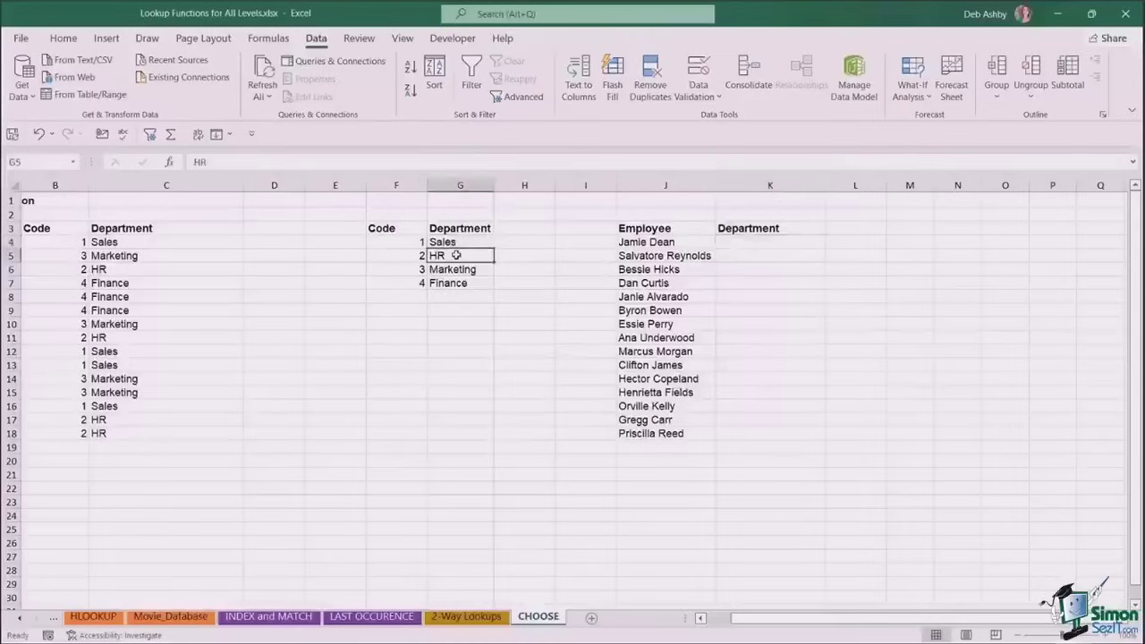
pyautogui.click(463, 269)
pyautogui.click(467, 284)
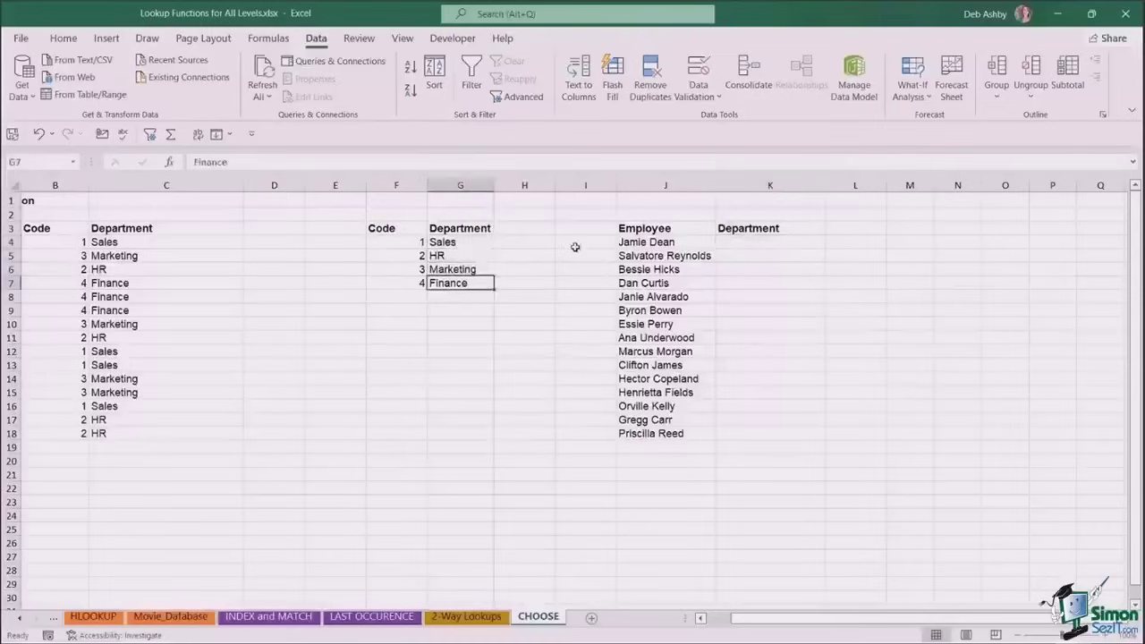
pyautogui.click(407, 245)
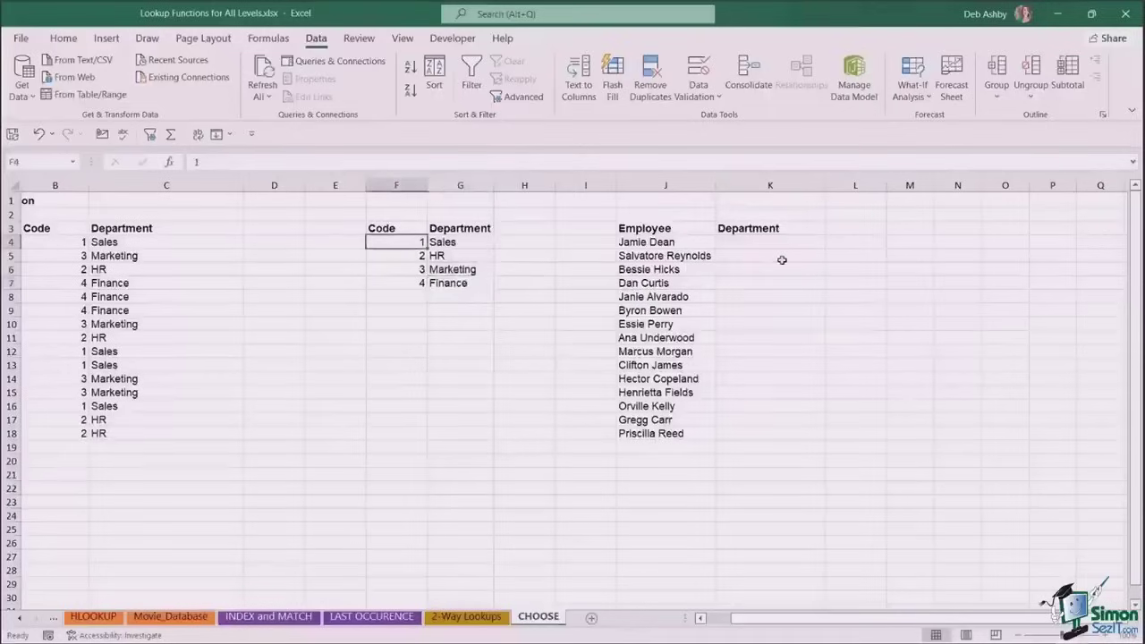
# Start a CHOOSE formula in K4 with RANDBETWEEN(1,4) as its index number
pyautogui.click(763, 249)
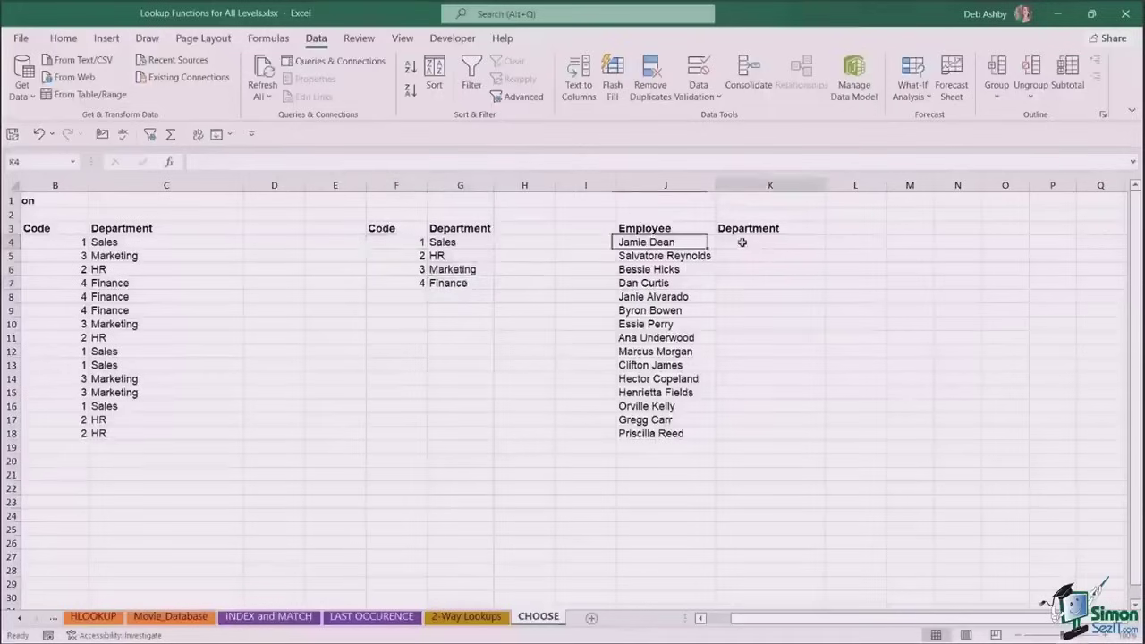
pyautogui.write('=')
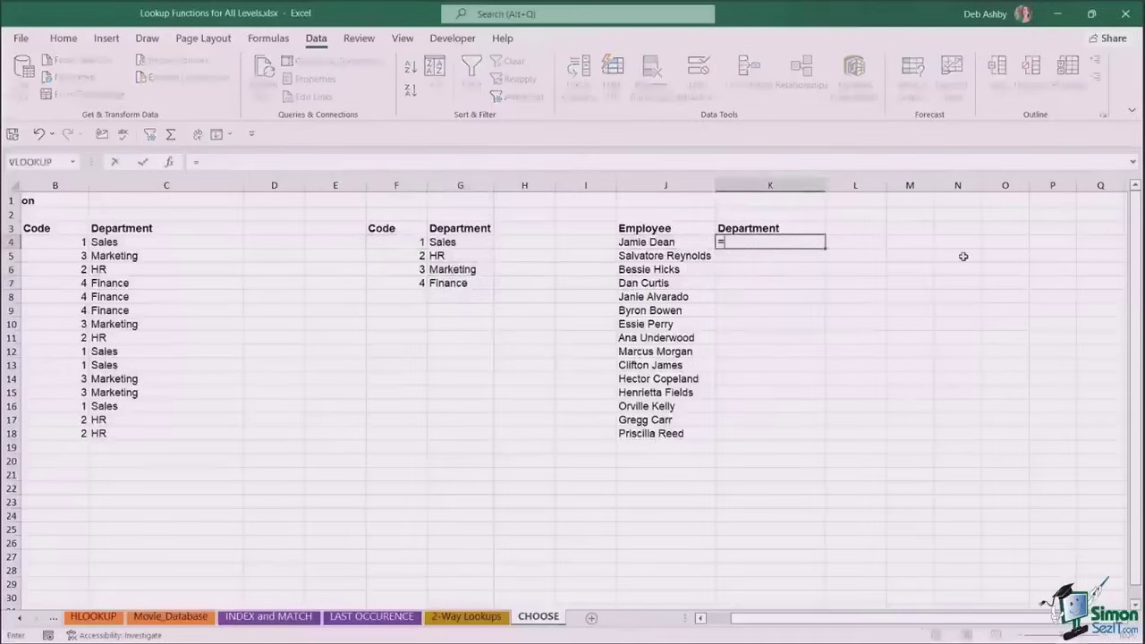
pyautogui.write('CHOOS')
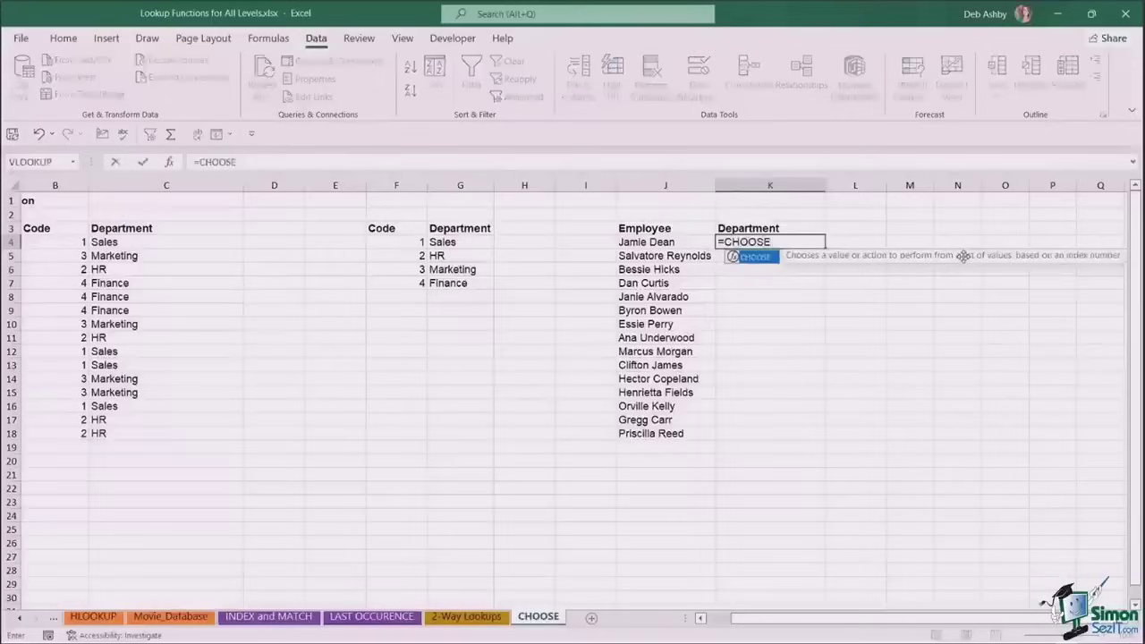
pyautogui.write('E(')
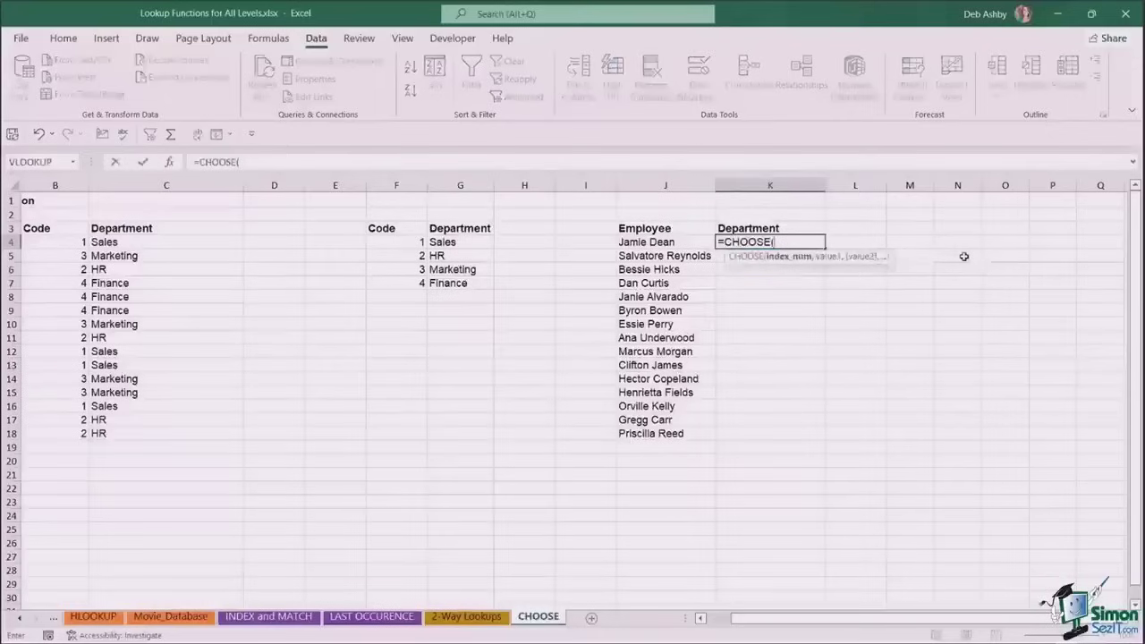
pyautogui.write('RAND')
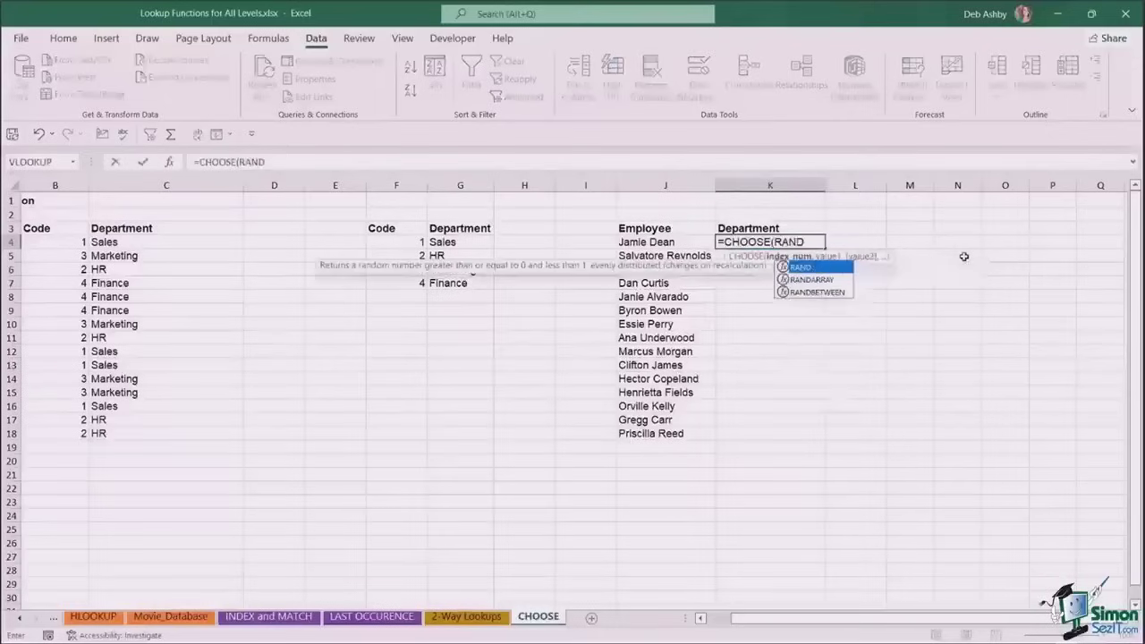
pyautogui.press('Down')
pyautogui.press('Down')
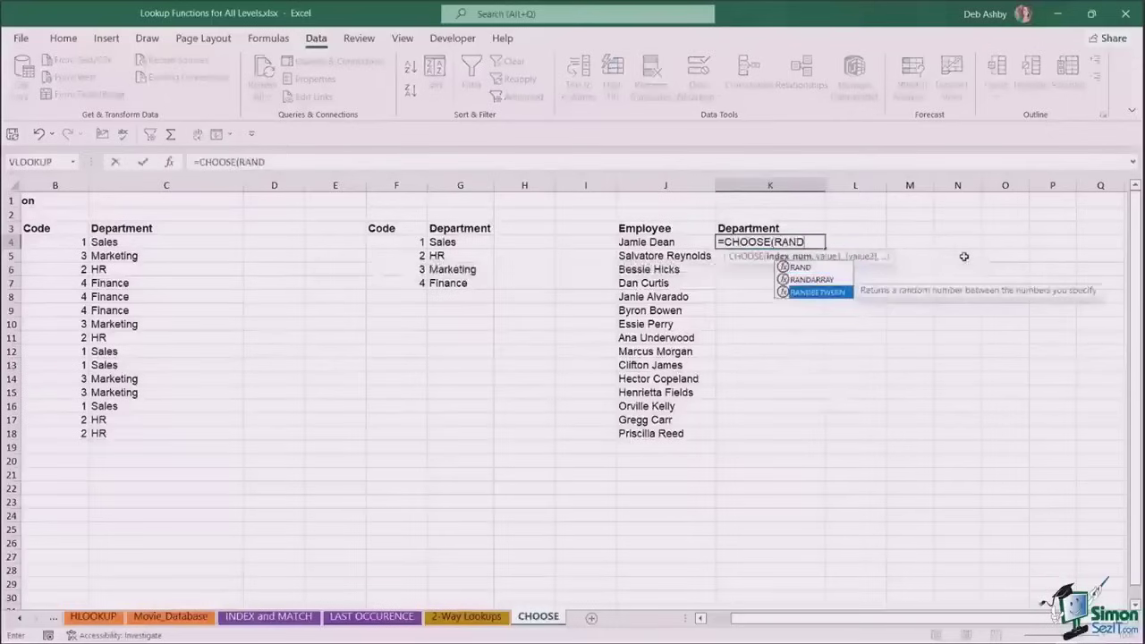
pyautogui.press('Tab')
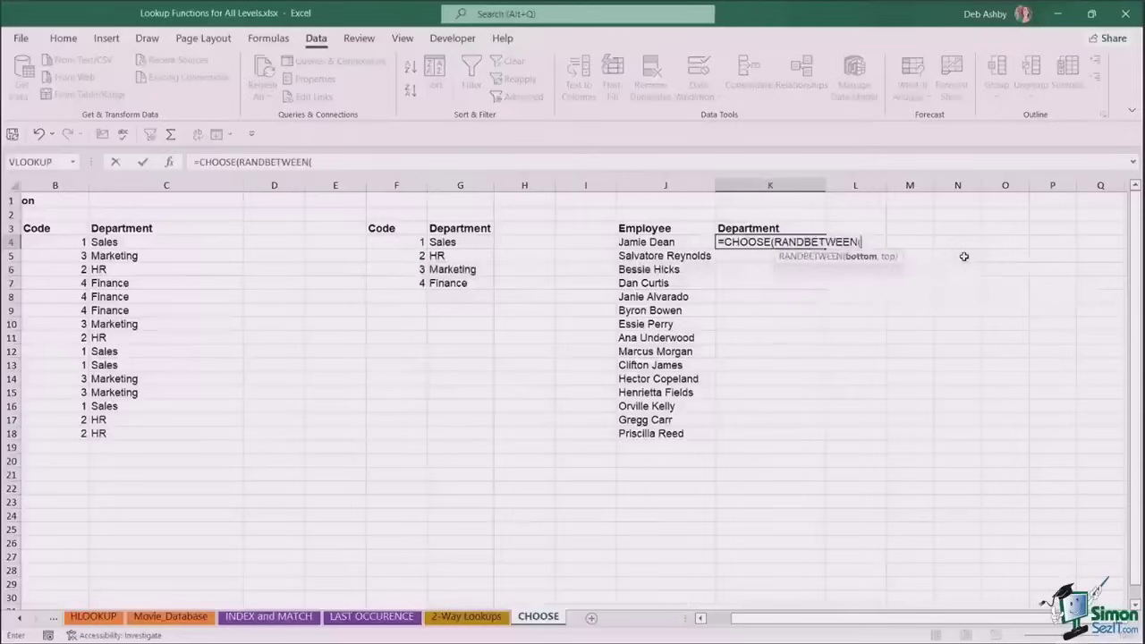
pyautogui.write('1,4')
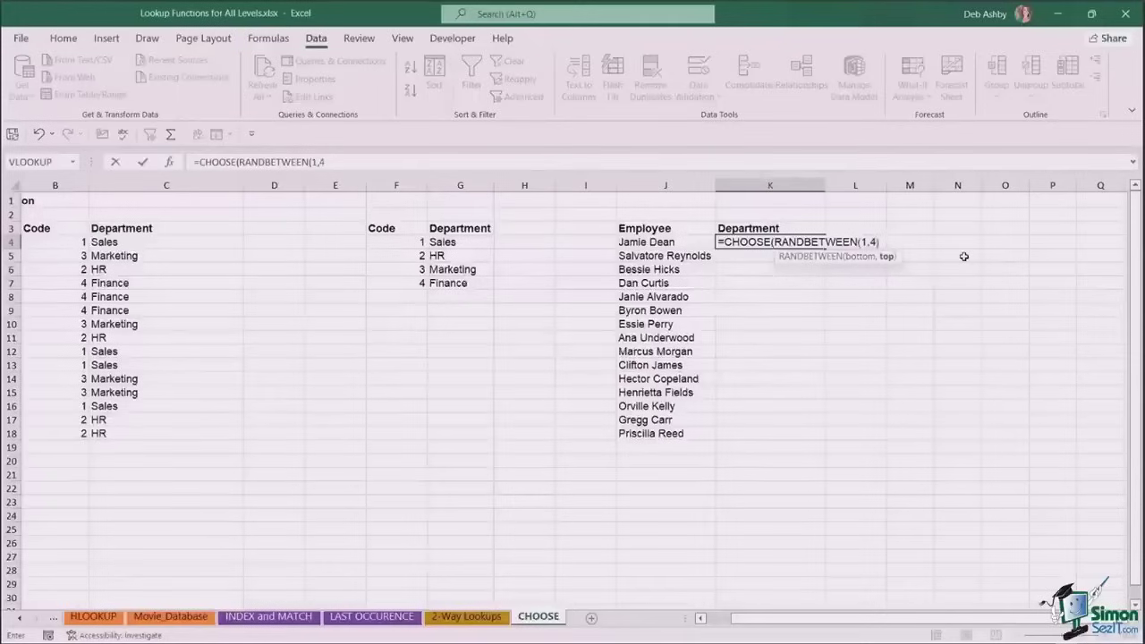
pyautogui.write(')')
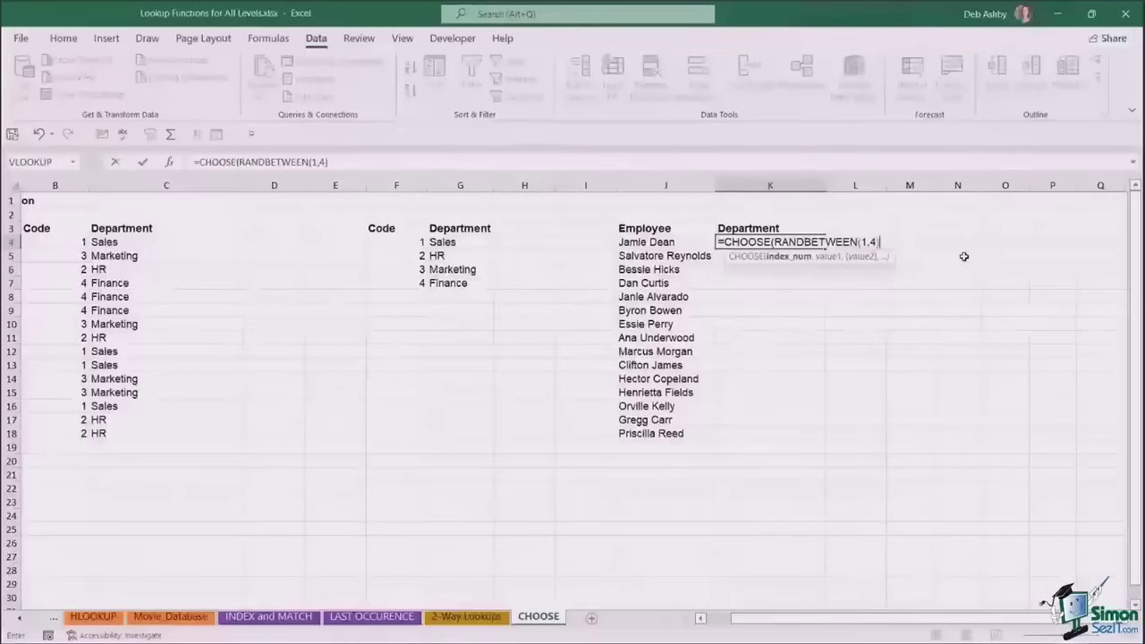
pyautogui.write(',')
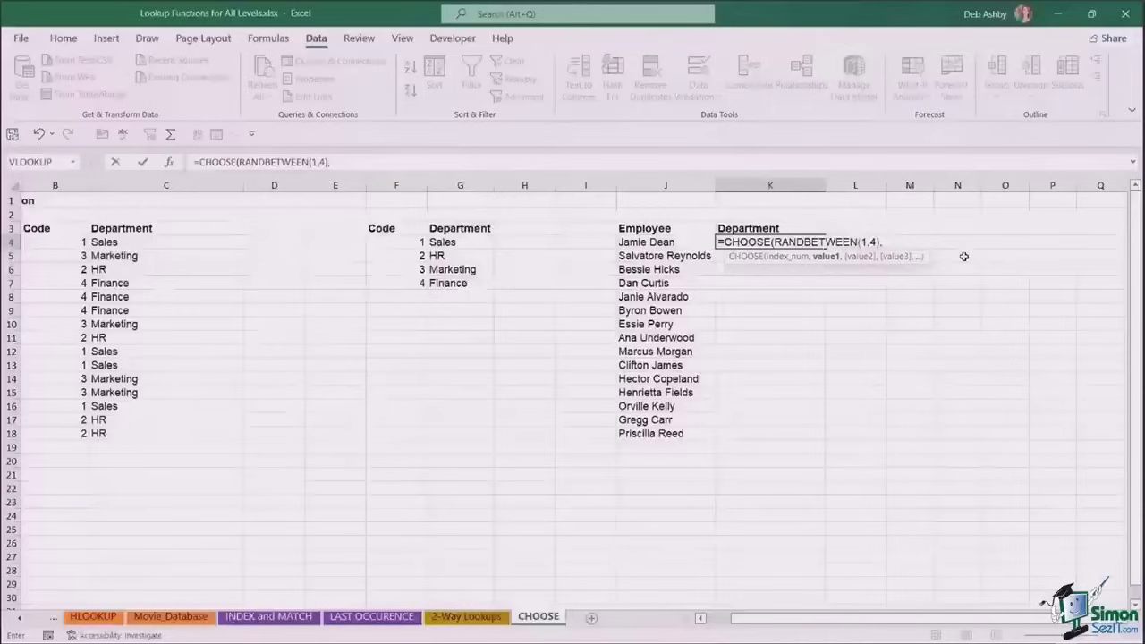
# Complete the K4 formula with $G$4, $G$5, $G$6 and $G$7 as the values, and fill it down to K18
pyautogui.click(477, 241)
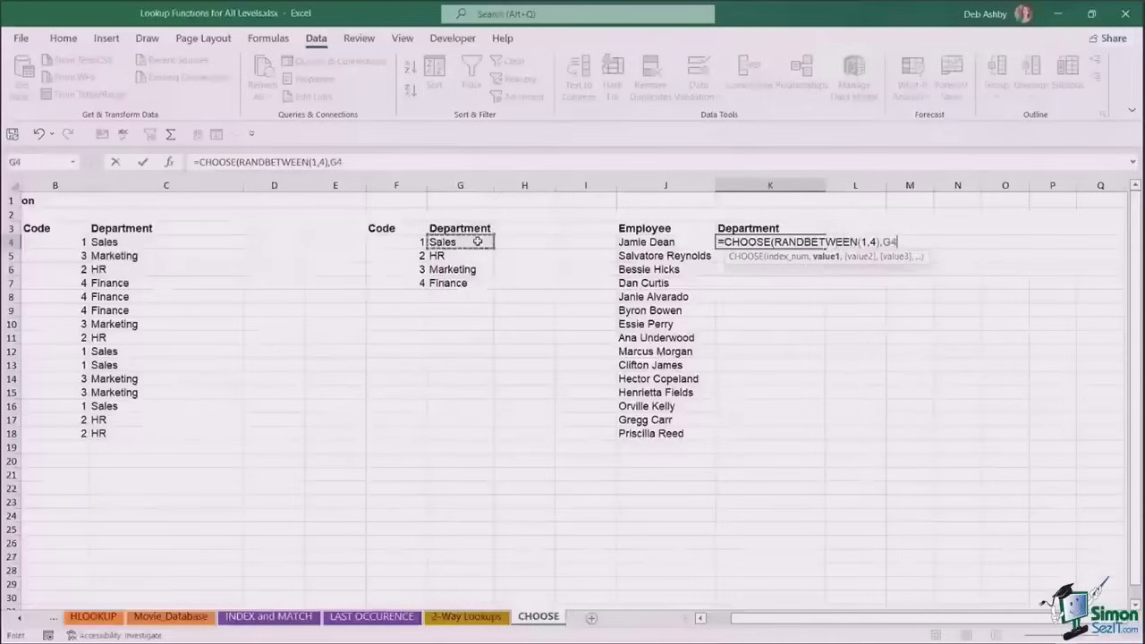
pyautogui.press('F4')
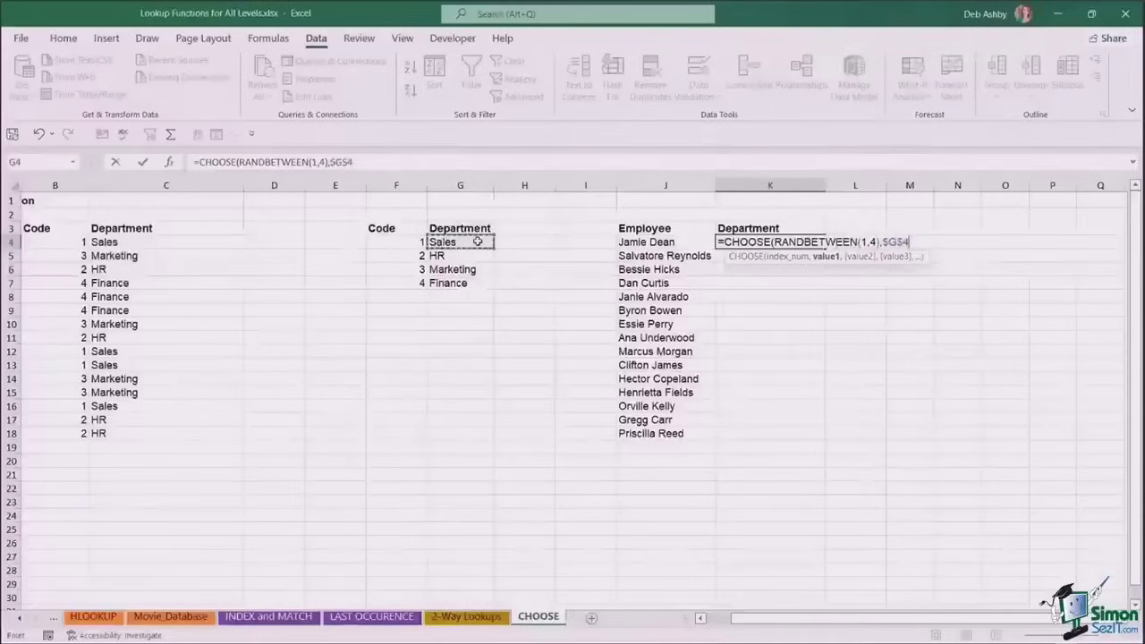
pyautogui.write(',')
pyautogui.click(477, 257)
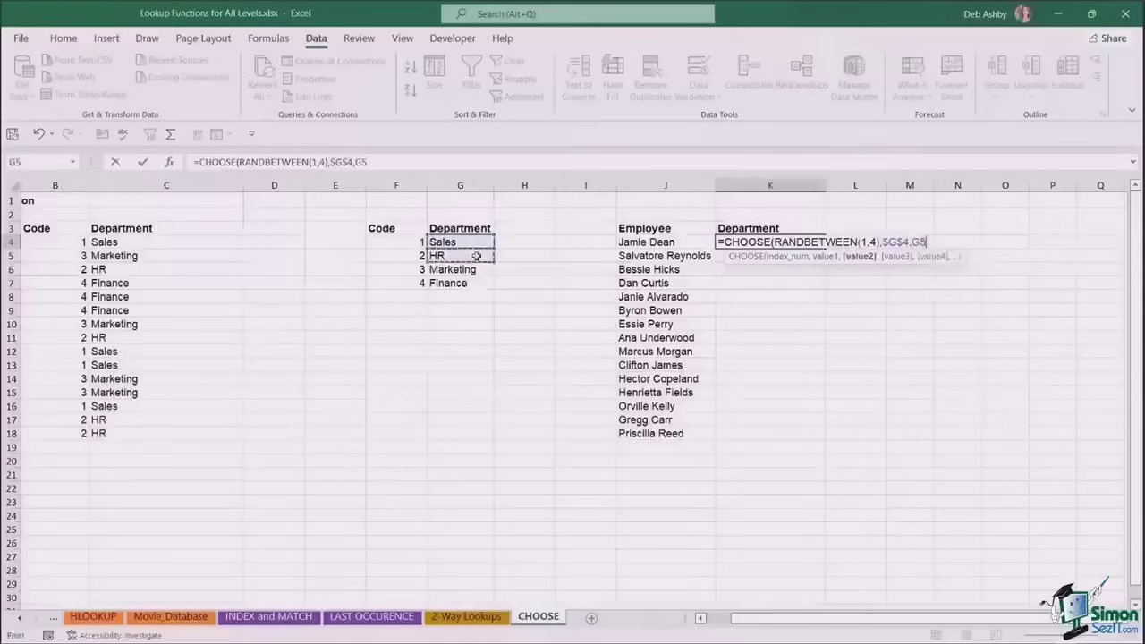
pyautogui.press('F4')
pyautogui.write(',')
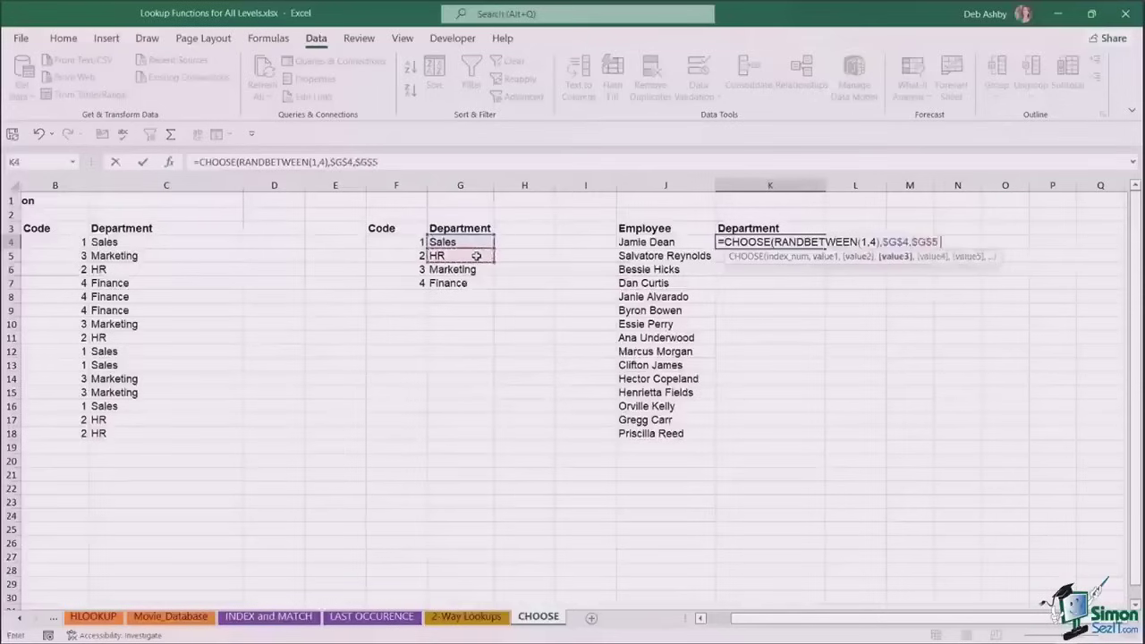
pyautogui.click(469, 271)
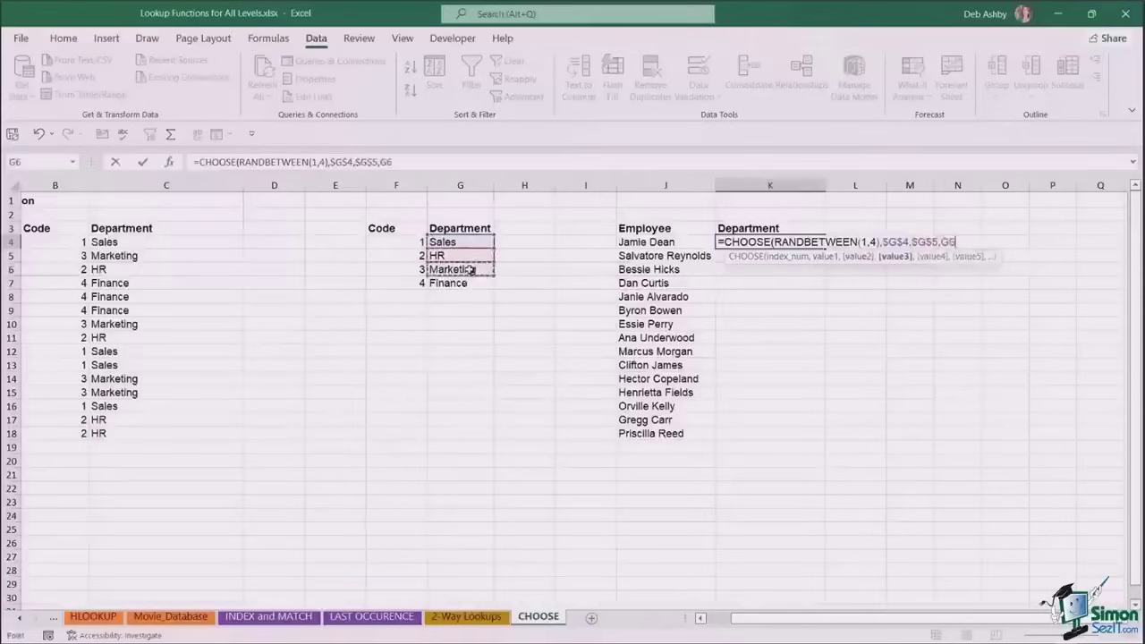
pyautogui.press('F4')
pyautogui.write(',')
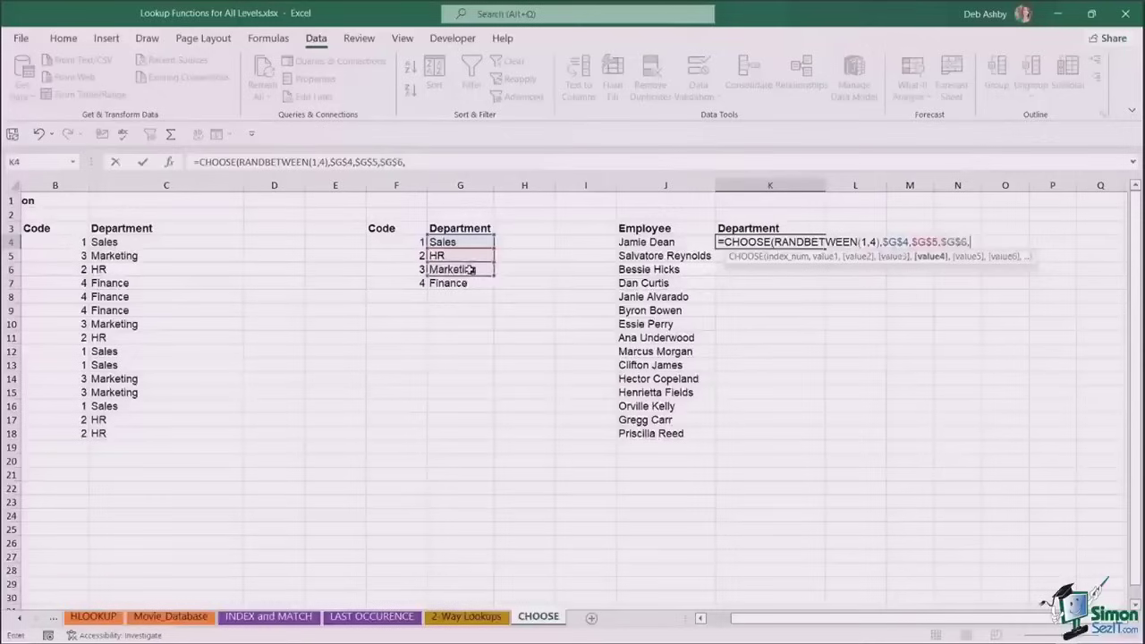
pyautogui.click(465, 283)
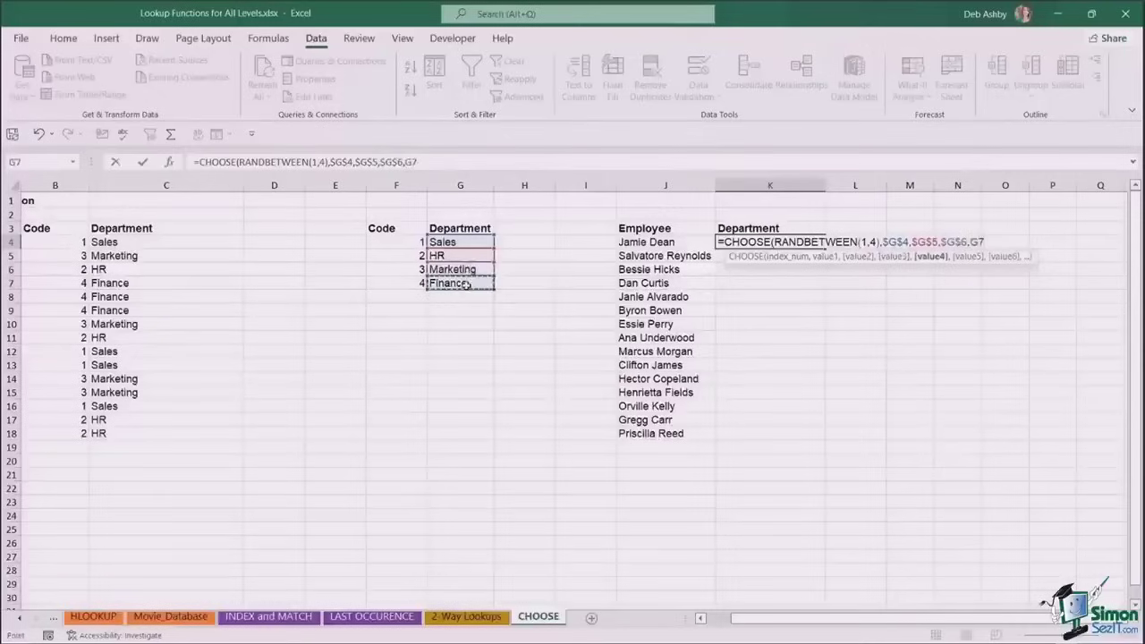
pyautogui.press('F4')
pyautogui.write(')')
pyautogui.hotkey('ctrl', 'Return')
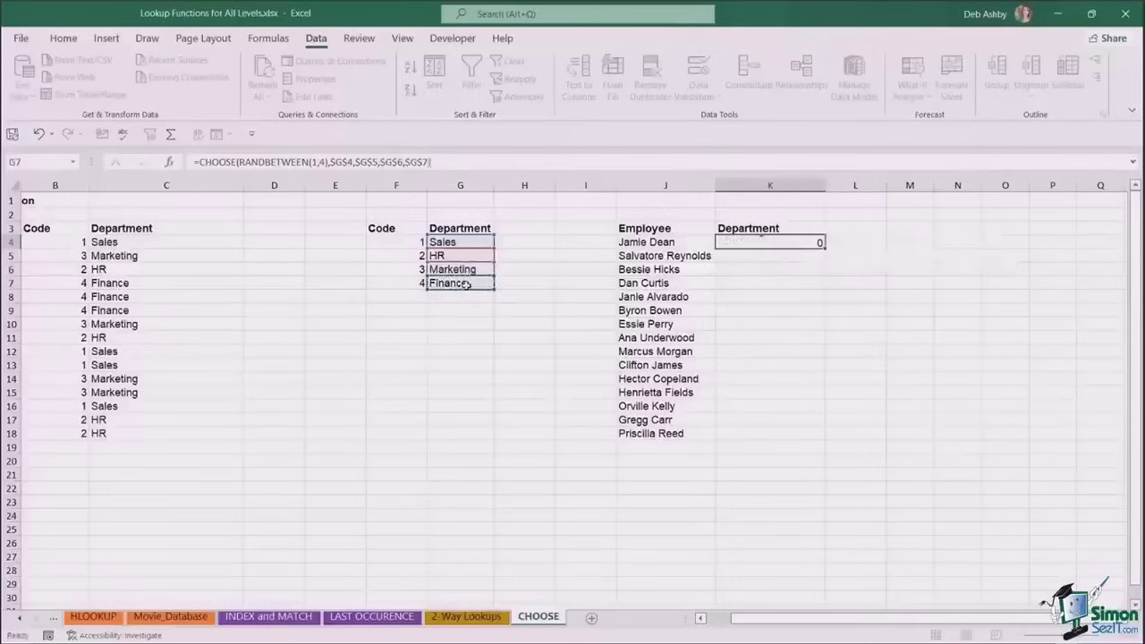
pyautogui.doubleClick(825, 248)
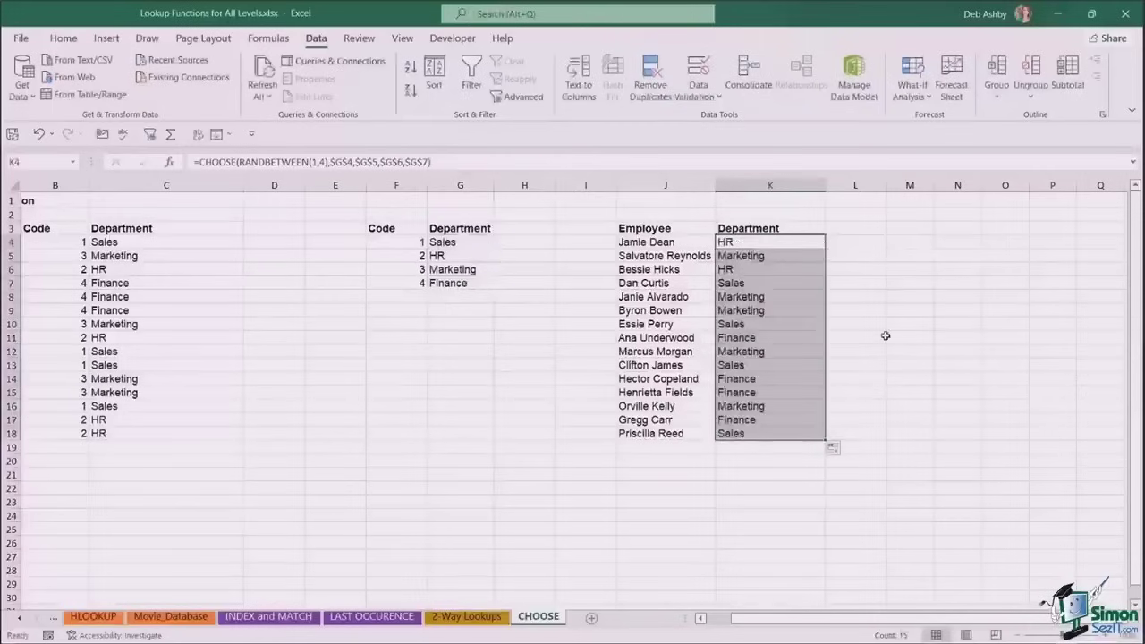
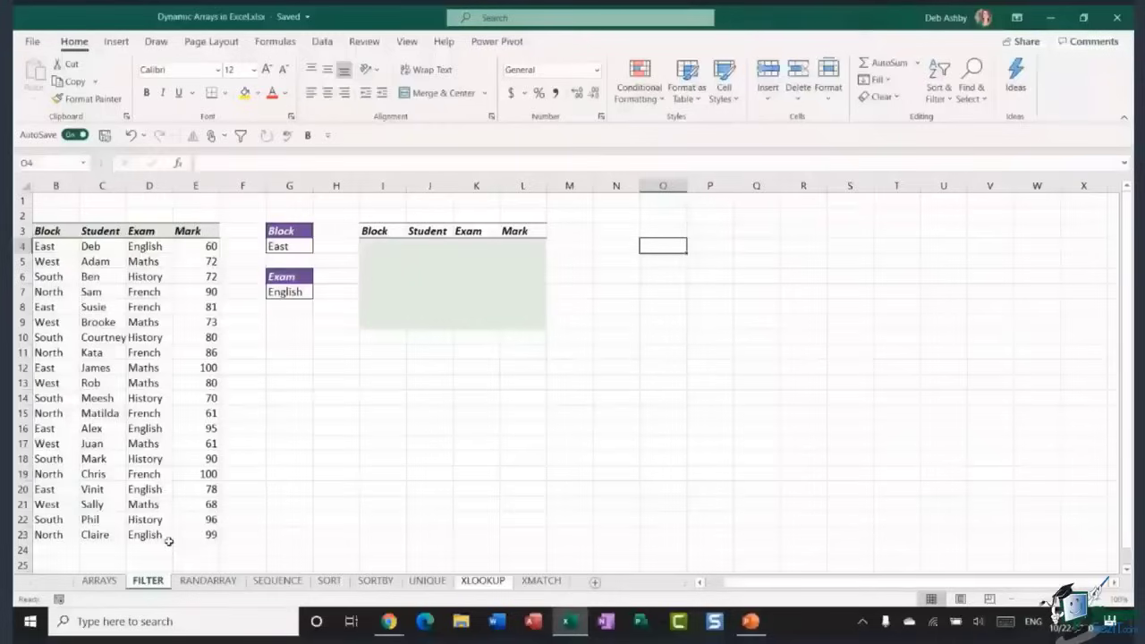
# Switch to the ARRAYS sheet of the Dynamic Arrays workbook and examine the Fruit, Price Per Item and Quantity columns
pyautogui.click(102, 580)
pyautogui.click(391, 255)
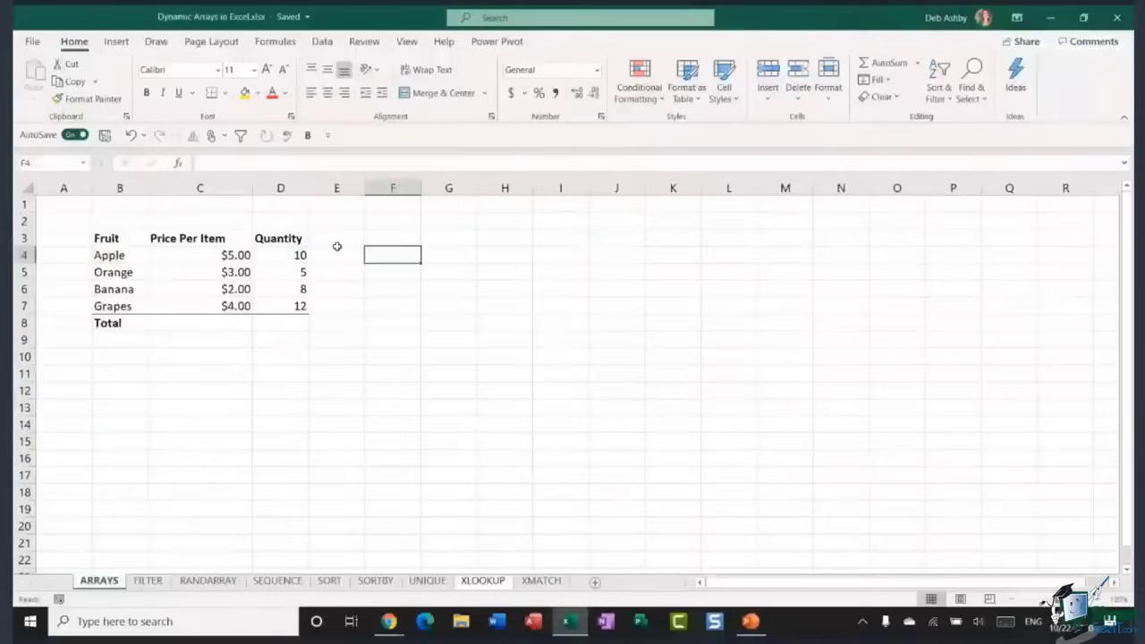
pyautogui.click(338, 246)
pyautogui.click(340, 258)
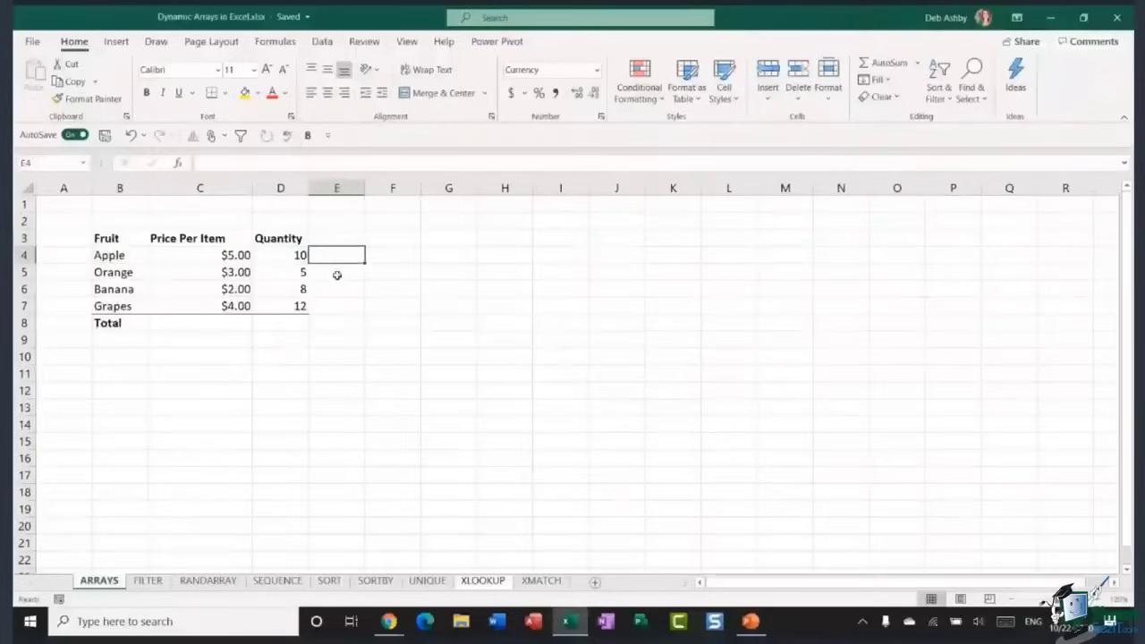
pyautogui.click(334, 244)
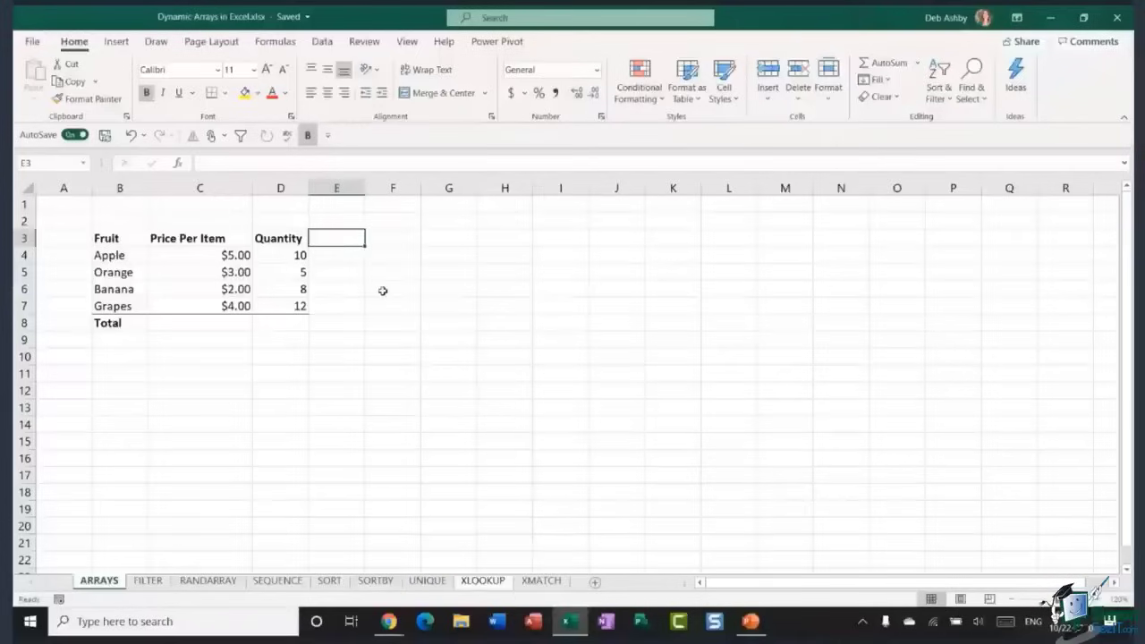
pyautogui.click(330, 274)
pyautogui.click(325, 253)
pyautogui.click(325, 241)
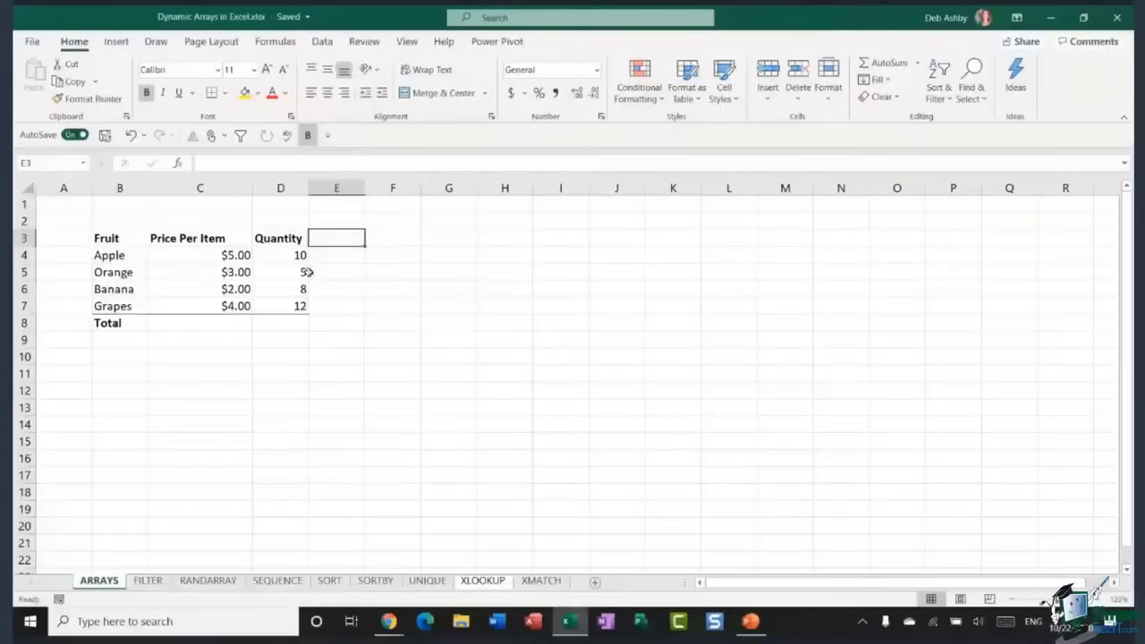
pyautogui.click(333, 258)
pyautogui.click(331, 273)
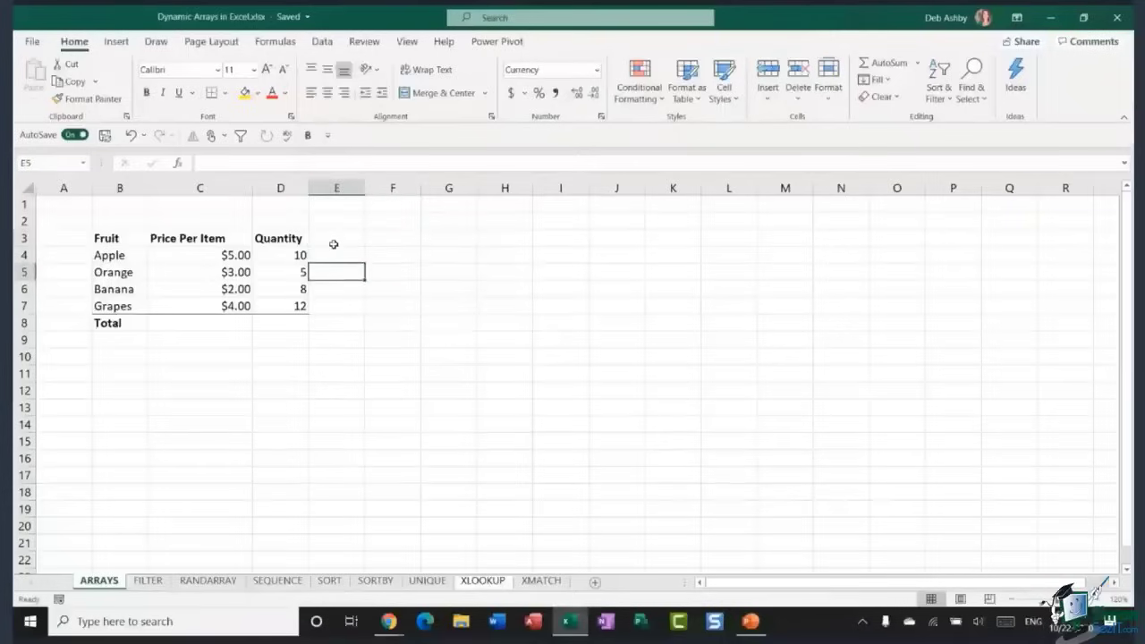
pyautogui.click(334, 240)
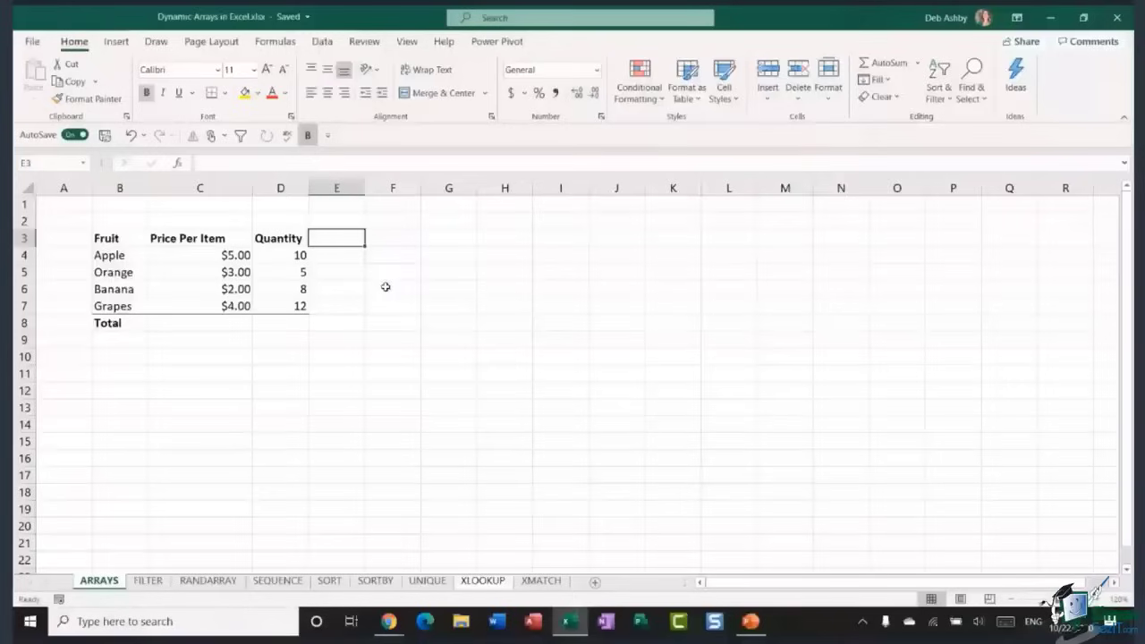
pyautogui.moveTo(108, 241); pyautogui.dragTo(111, 324)
pyautogui.moveTo(178, 241); pyautogui.dragTo(192, 309)
pyautogui.moveTo(277, 239); pyautogui.dragTo(279, 306)
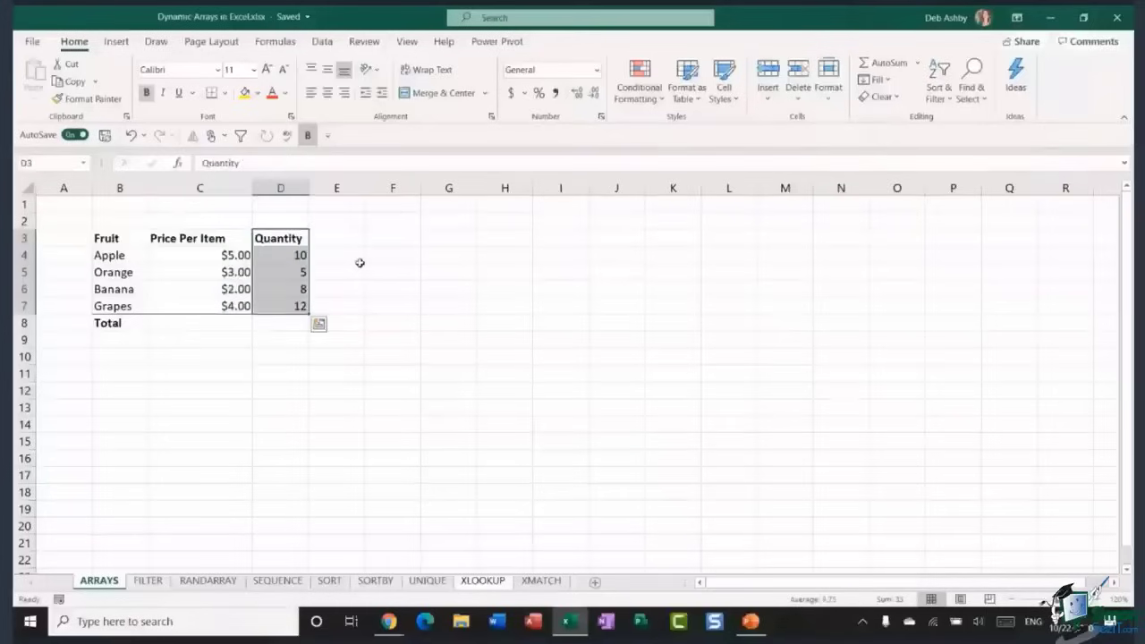
pyautogui.click(349, 254)
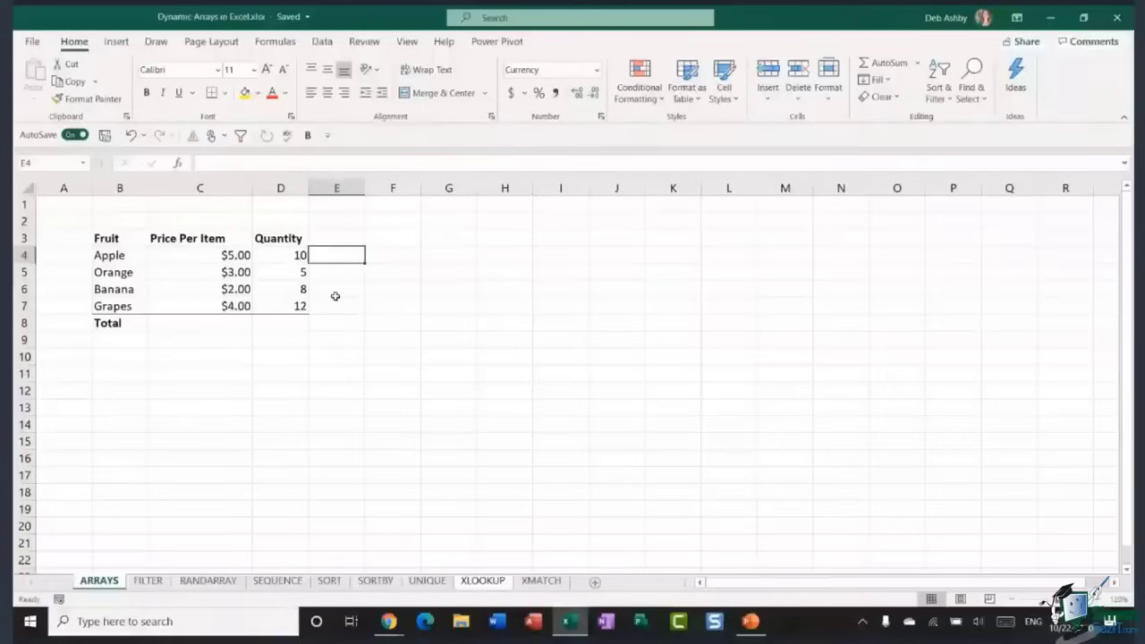
# Add the heading "Total" in E3 beside the Quantity column
pyautogui.click(333, 240)
pyautogui.write('Total')
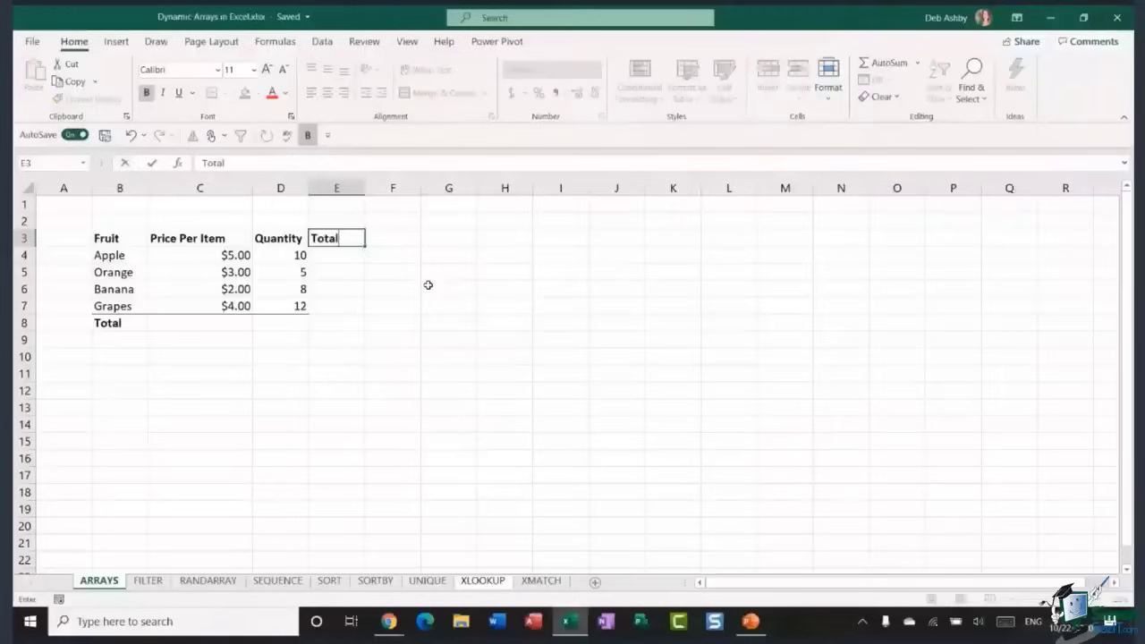
pyautogui.press('Return')
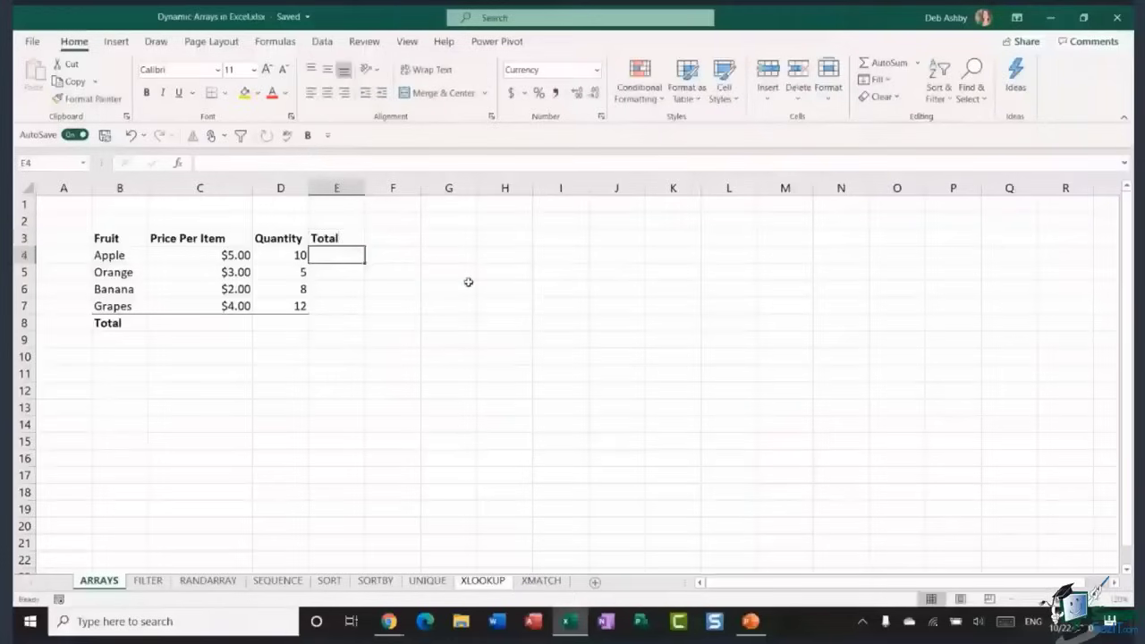
# Enter =SUM(C4*D4) in E4 and fill the formula down to E7 for the remaining fruits
pyautogui.write('=SUM')
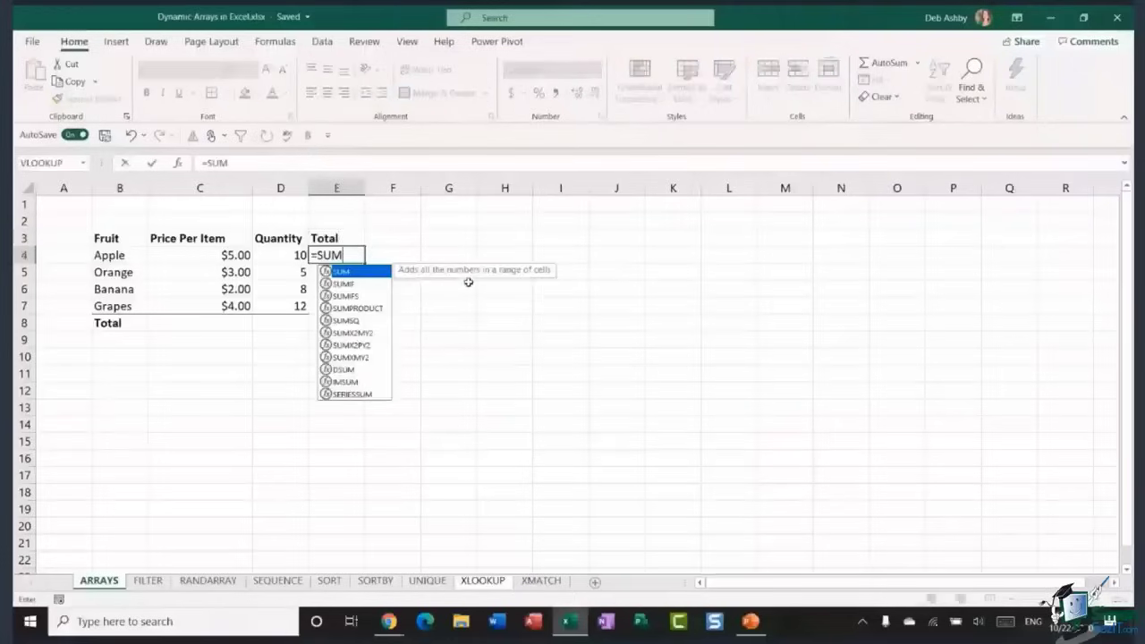
pyautogui.write('(')
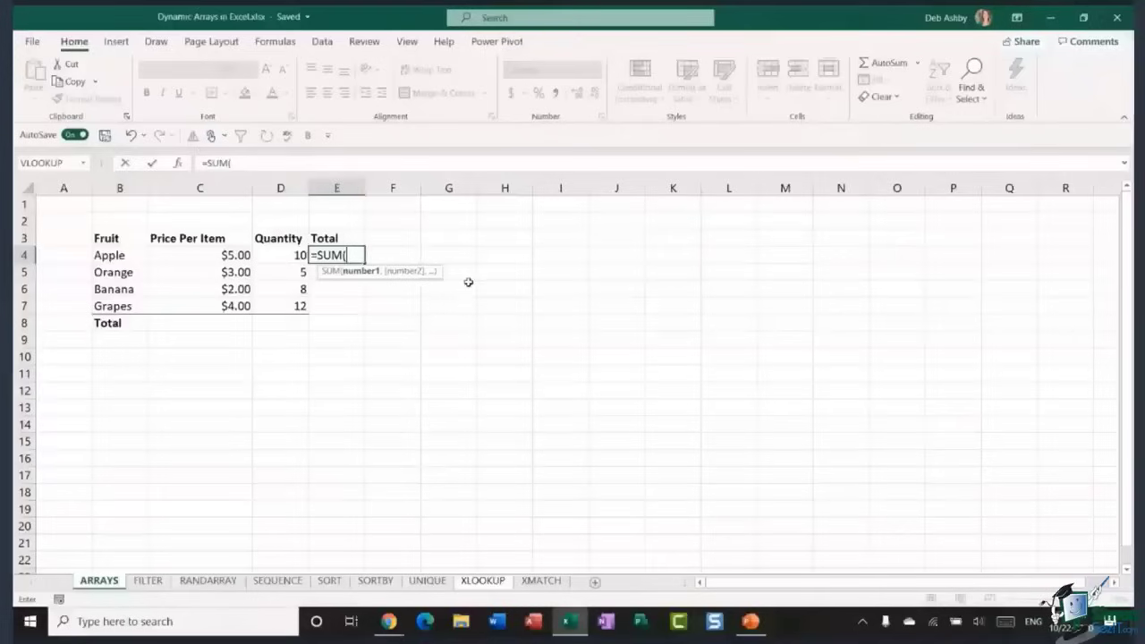
pyautogui.click(215, 255)
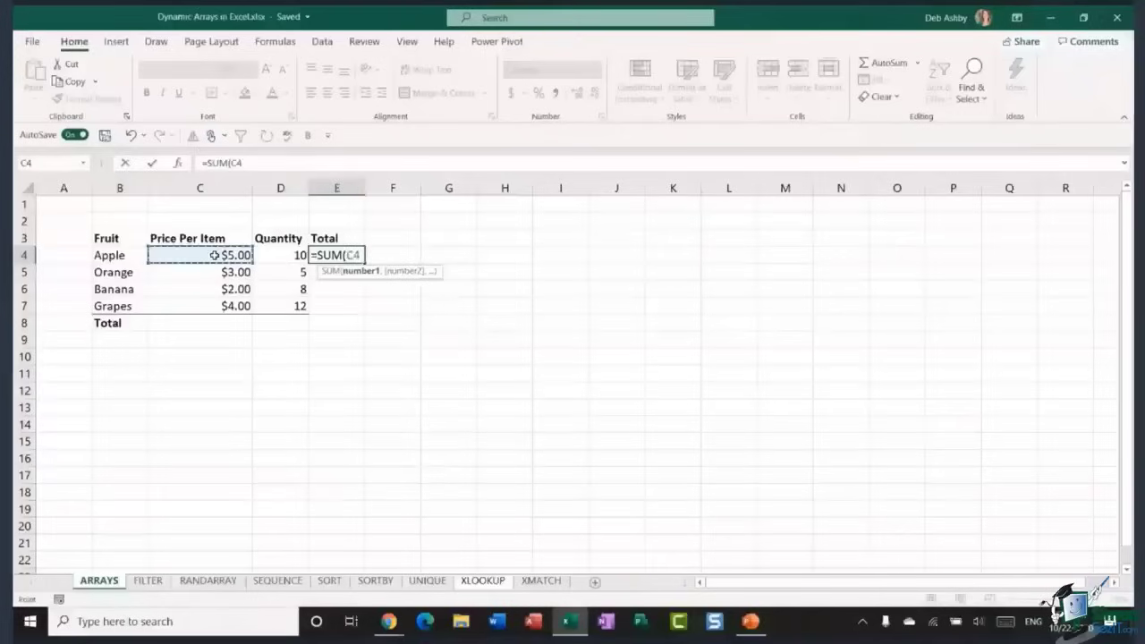
pyautogui.write('*')
pyautogui.click(291, 256)
pyautogui.write(')')
pyautogui.press('Return')
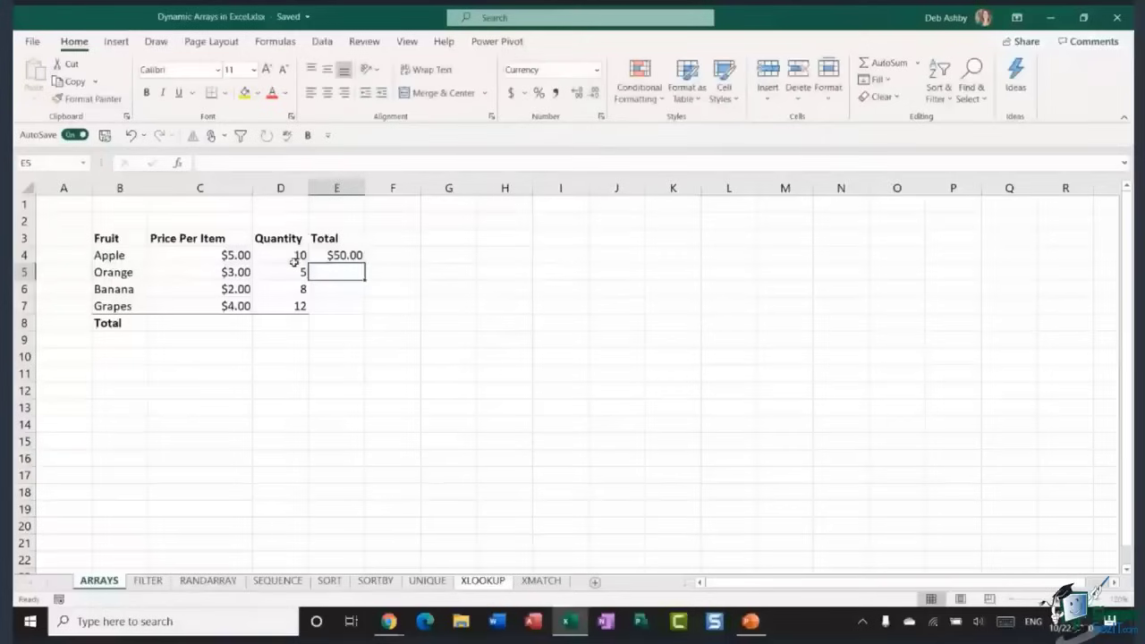
pyautogui.click(349, 257)
pyautogui.moveTo(366, 262); pyautogui.dragTo(366, 315)
pyautogui.click(503, 305)
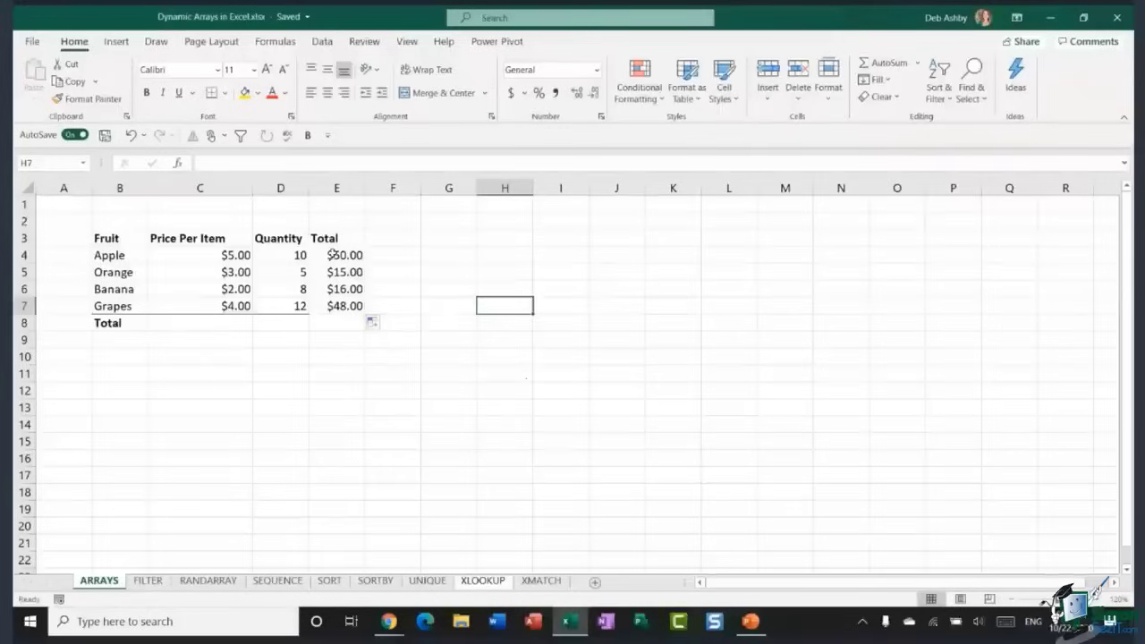
# Enter =SUM(E4:E7) in E8 to add up the fruit totals, and review the formulas in the Total column
pyautogui.click(328, 326)
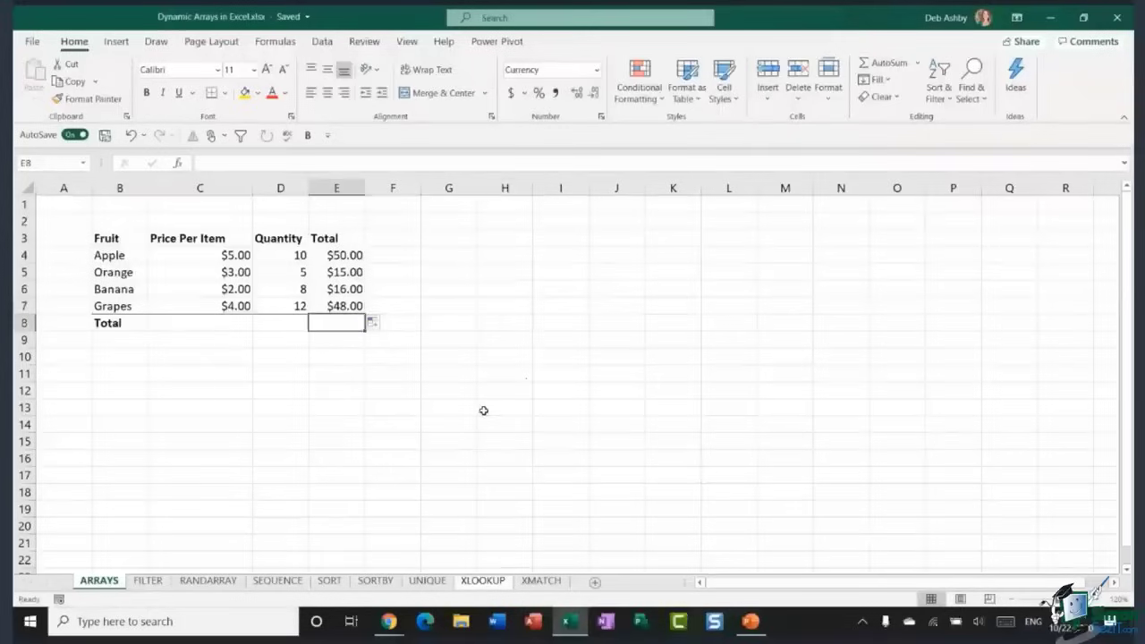
pyautogui.write('=SUM(')
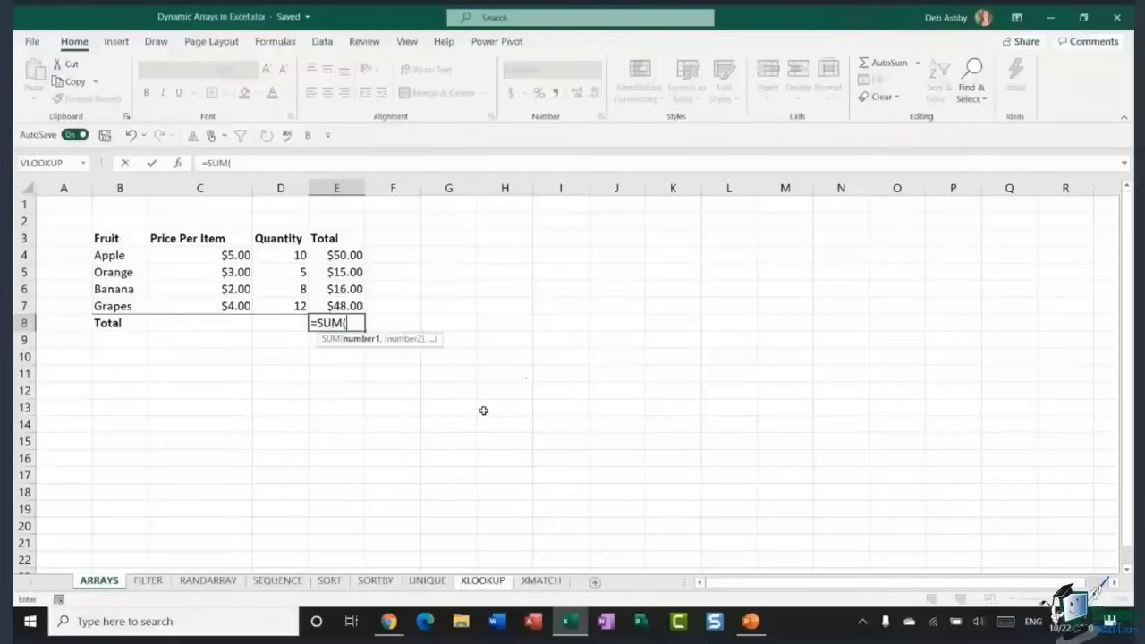
pyautogui.moveTo(353, 255); pyautogui.dragTo(349, 306)
pyautogui.write(')')
pyautogui.press('Return')
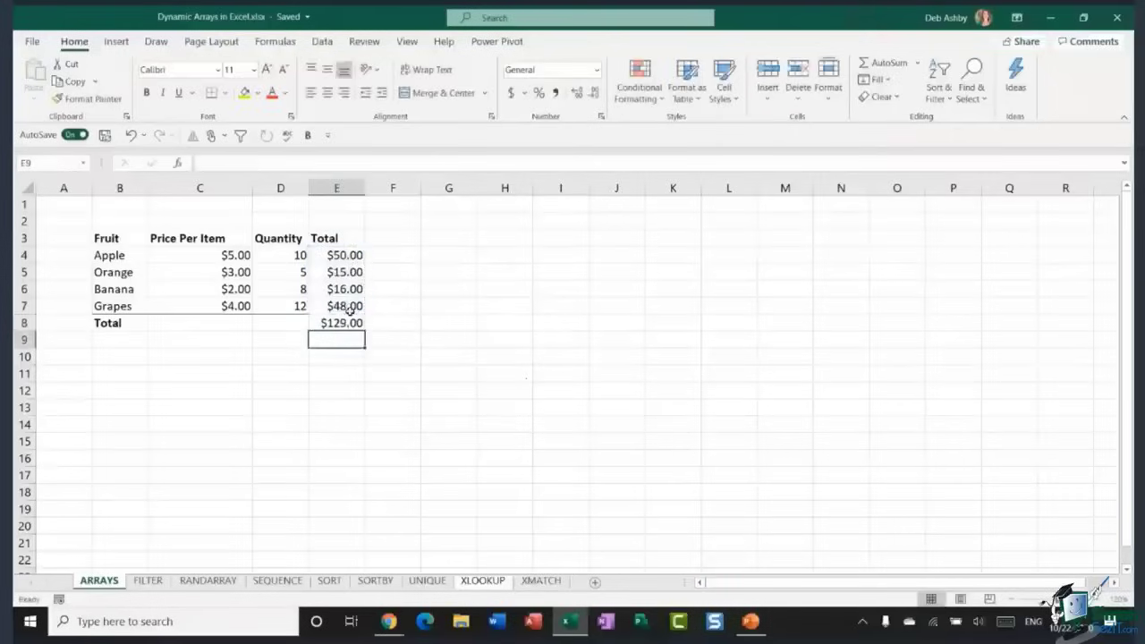
pyautogui.click(349, 323)
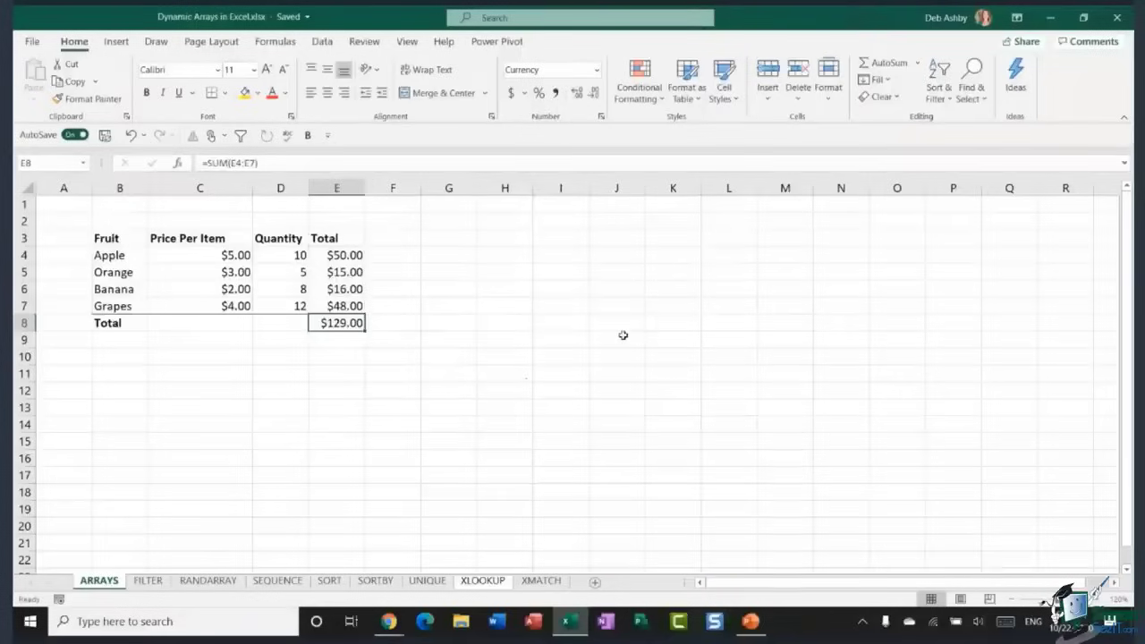
pyautogui.moveTo(346, 256); pyautogui.dragTo(349, 307)
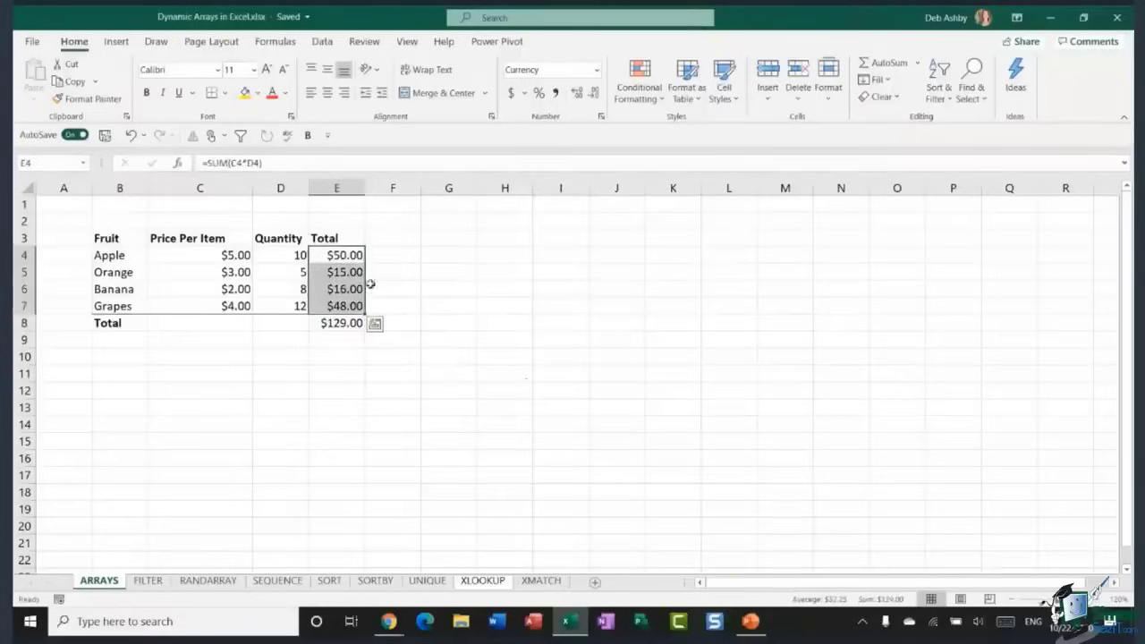
pyautogui.click(333, 324)
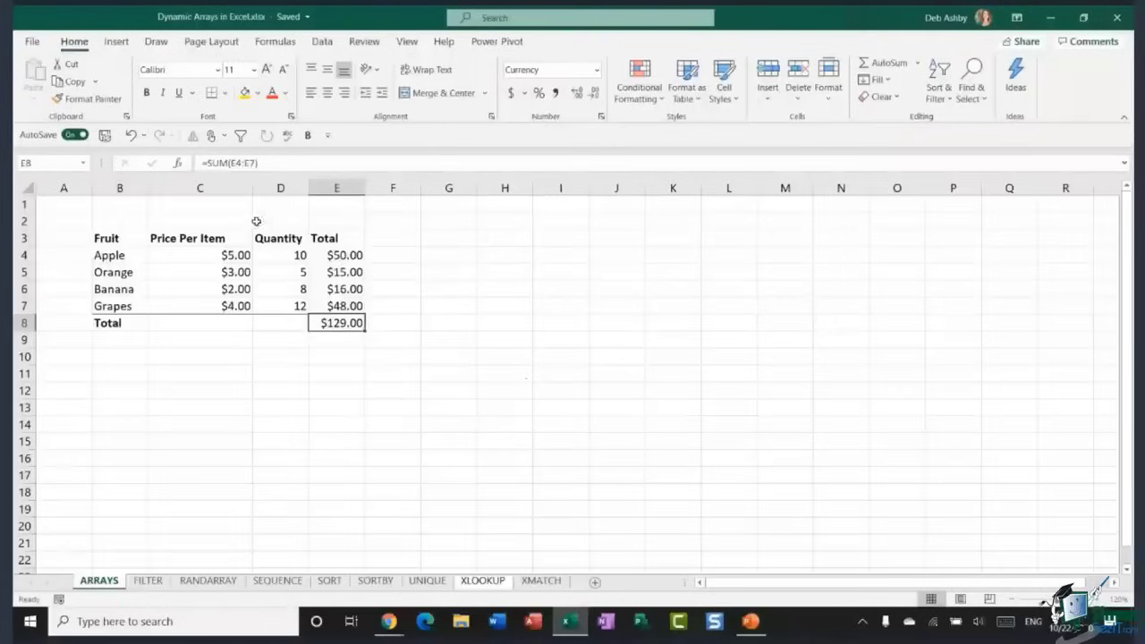
# Undo the grand total, the filled-down fruit totals, the E4 formula and the Total heading in column E
pyautogui.hotkey('ctrl', 'z')
pyautogui.hotkey('ctrl', 'z')
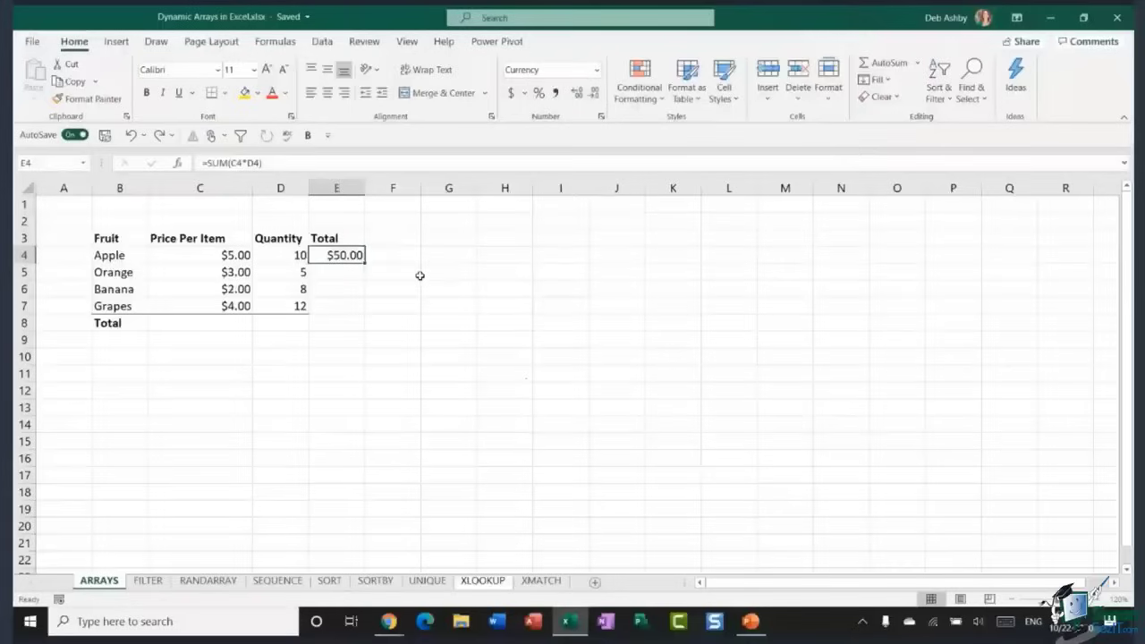
pyautogui.hotkey('ctrl', 'z')
pyautogui.hotkey('ctrl', 'z')
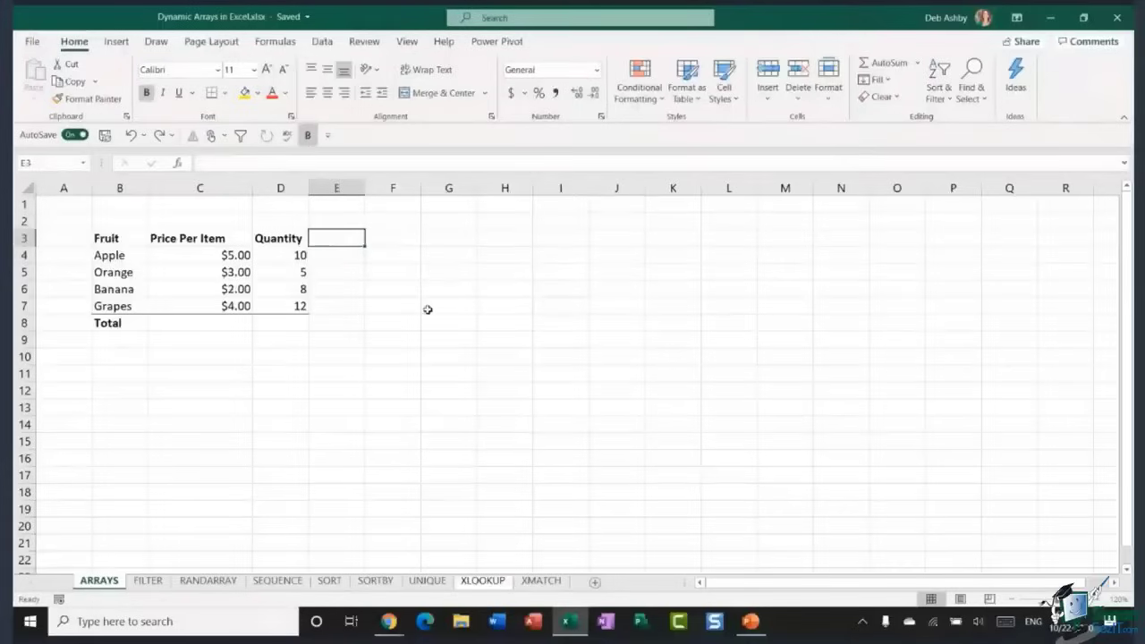
pyautogui.click(428, 310)
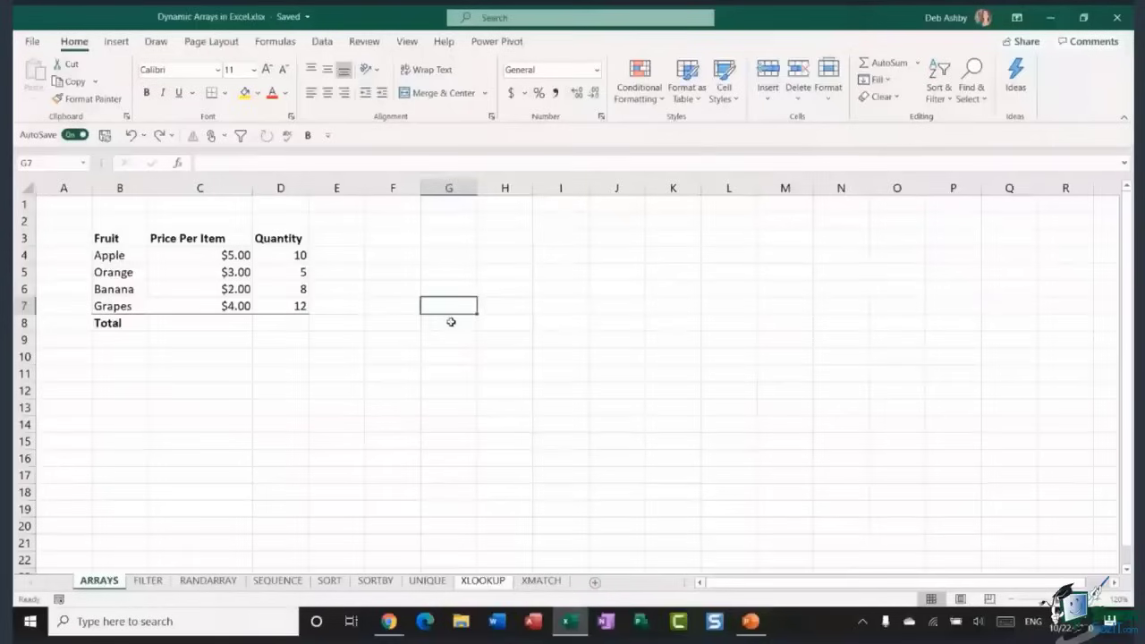
# Enter =SUM(C4:C7*D4:D7) in D8 as a legacy array formula to total price times quantity for all fruits
pyautogui.click(274, 327)
pyautogui.write('=SUM(')
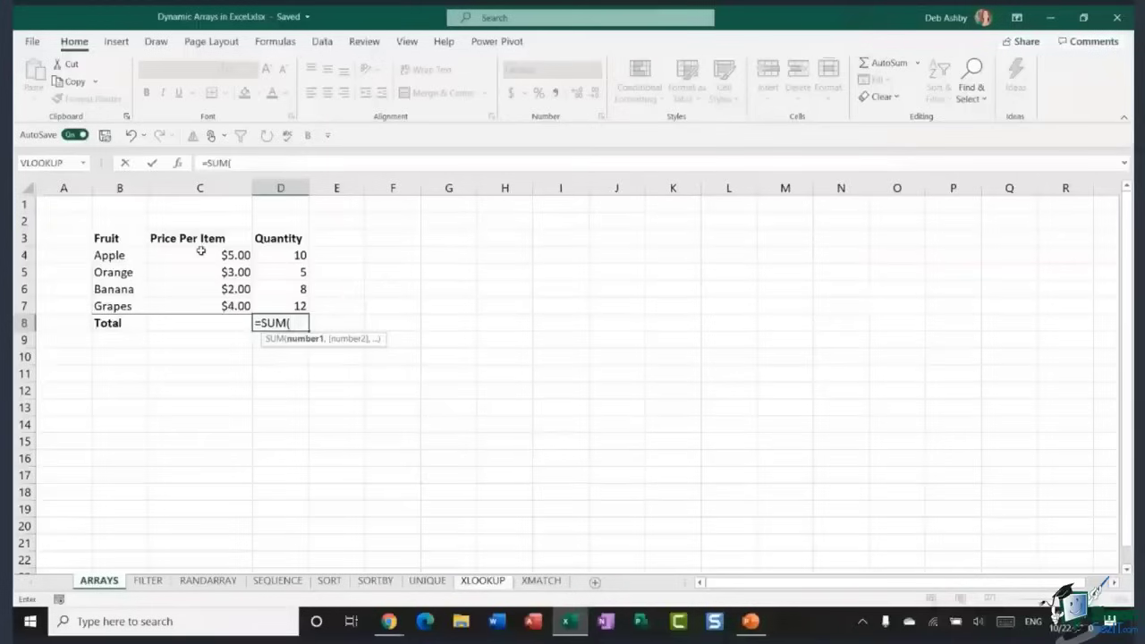
pyautogui.moveTo(197, 251); pyautogui.dragTo(198, 302)
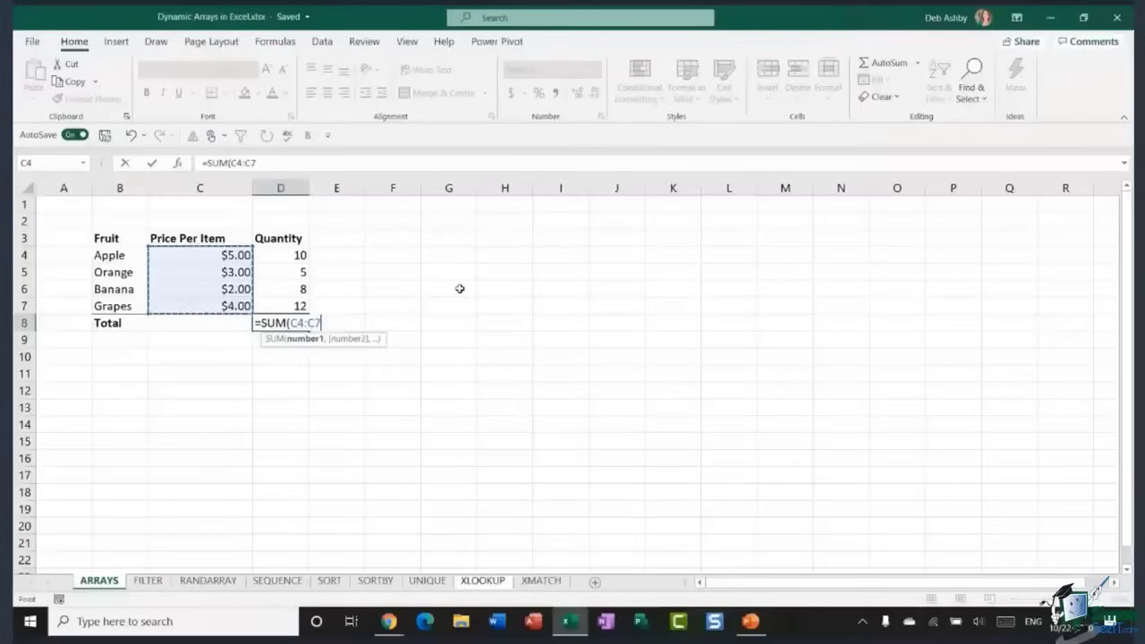
pyautogui.write('*')
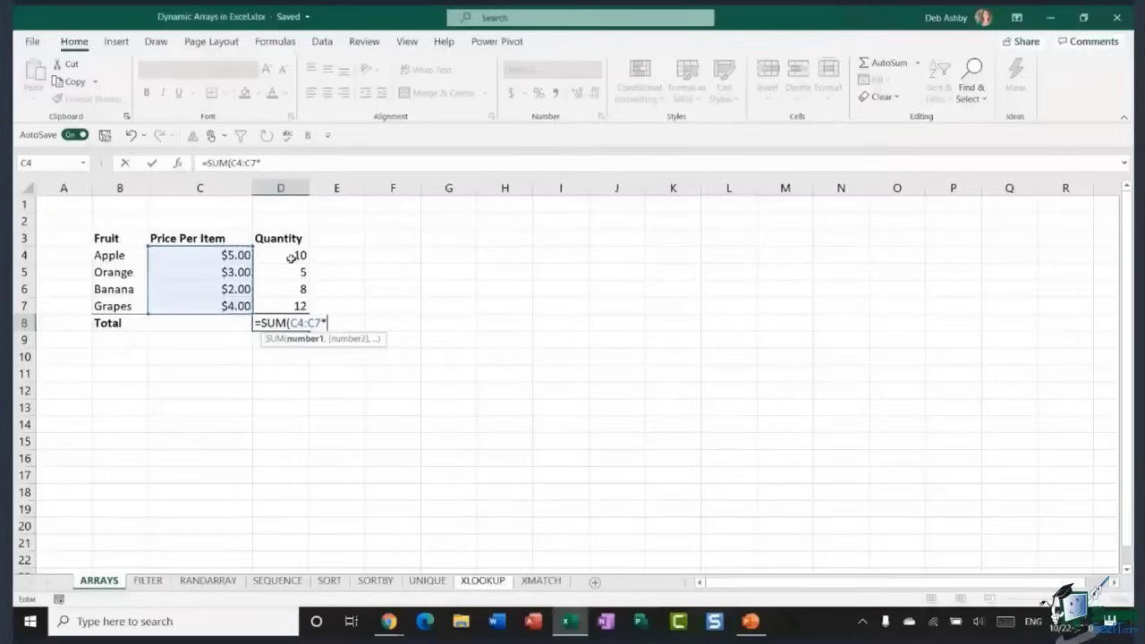
pyautogui.moveTo(293, 255); pyautogui.dragTo(288, 305)
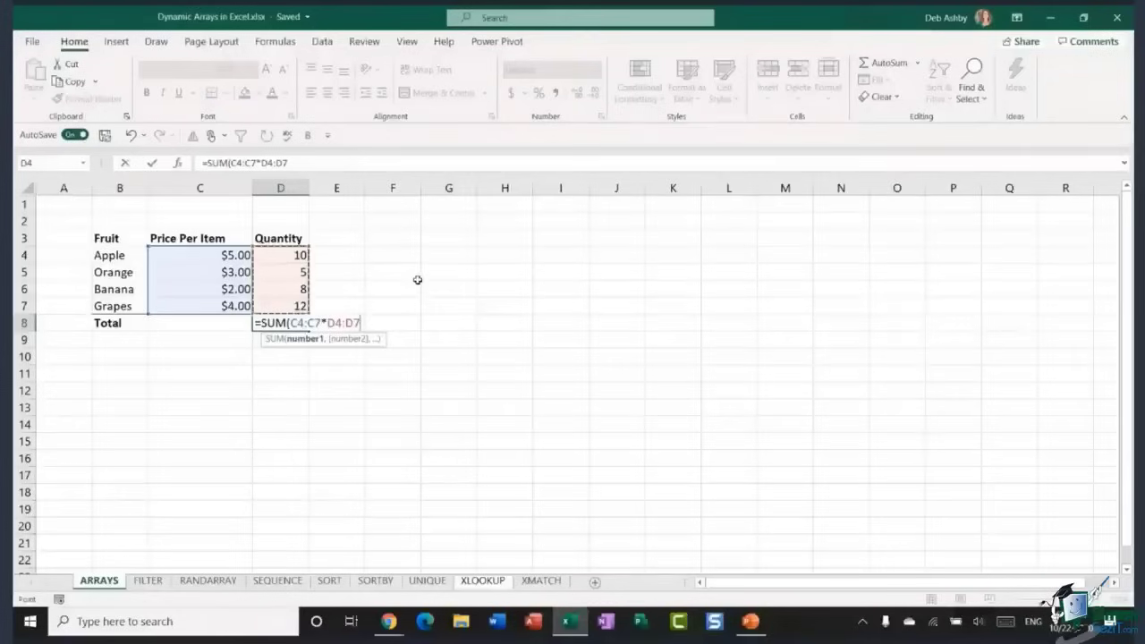
pyautogui.write(')')
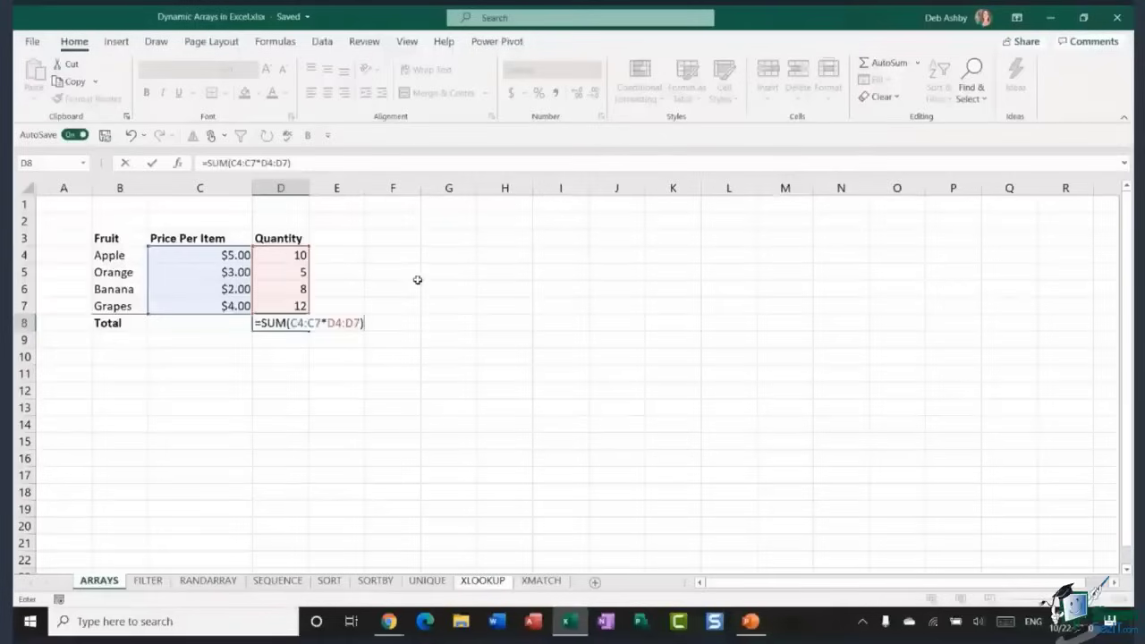
pyautogui.hotkey('ctrl', 'shift', 'Return')
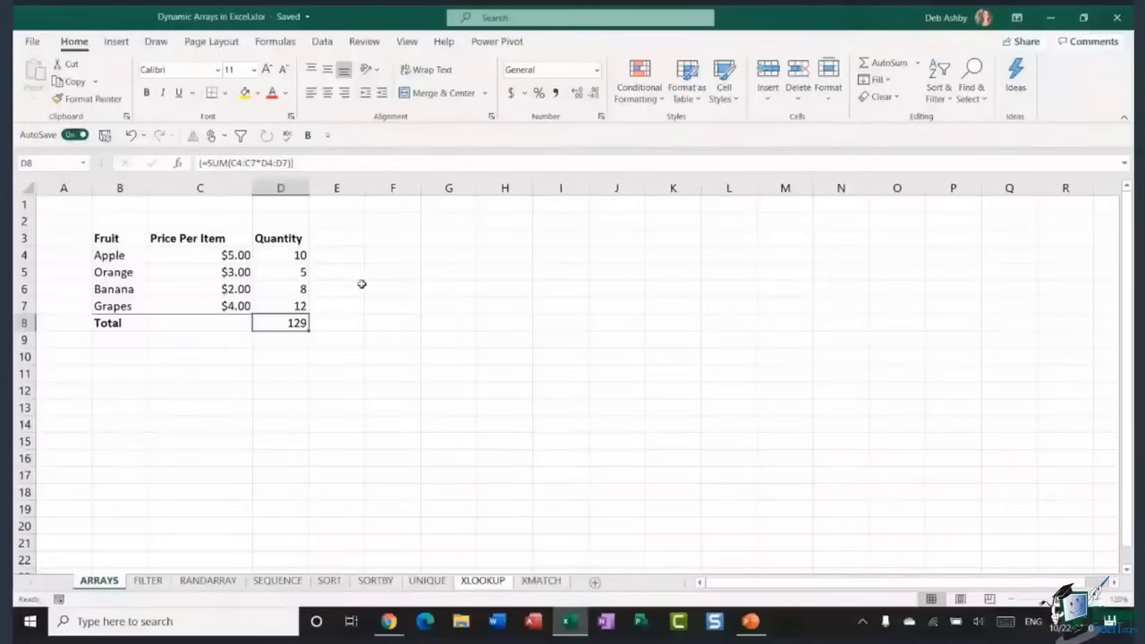
pyautogui.click(393, 272)
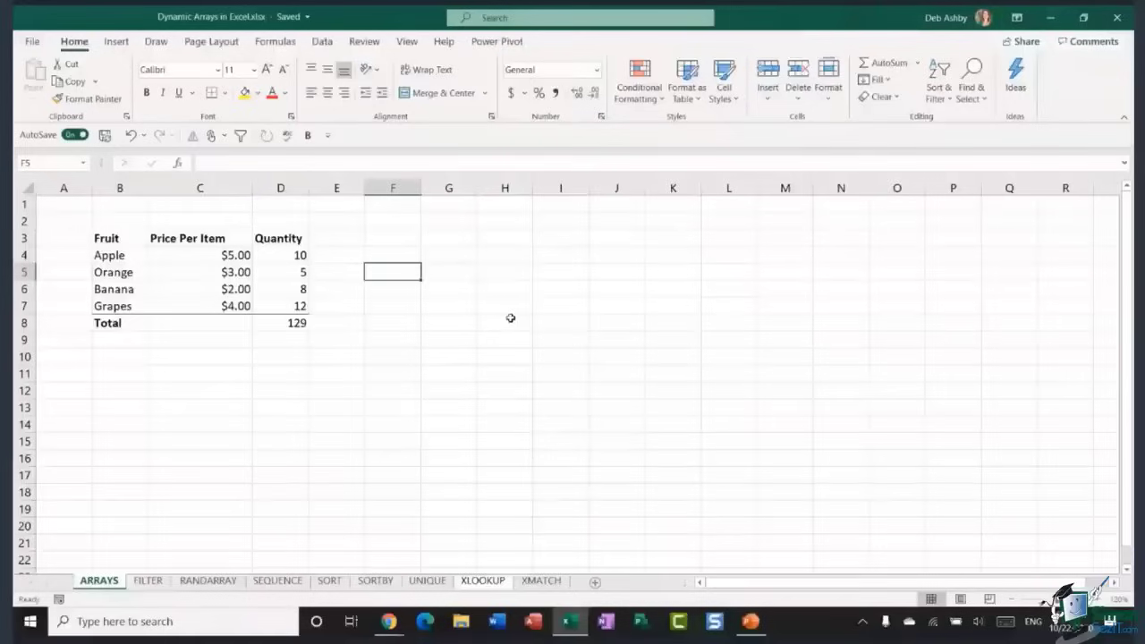
# Open the FILTER sheet and examine the exam table's Block, Student, Exam and Mark columns
pyautogui.click(443, 300)
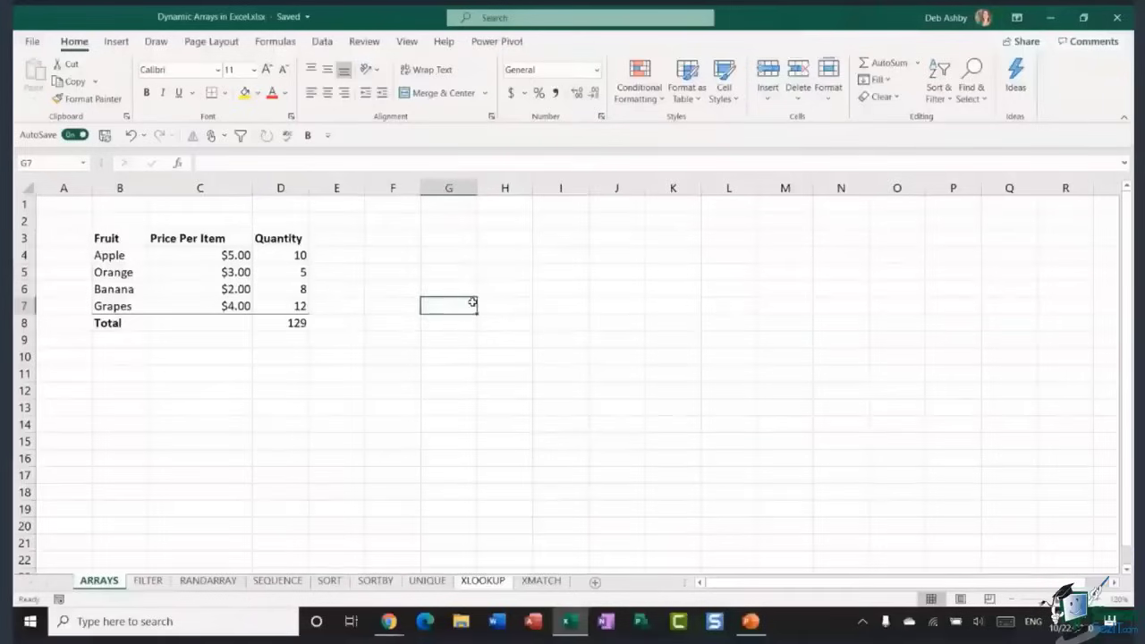
pyautogui.click(148, 581)
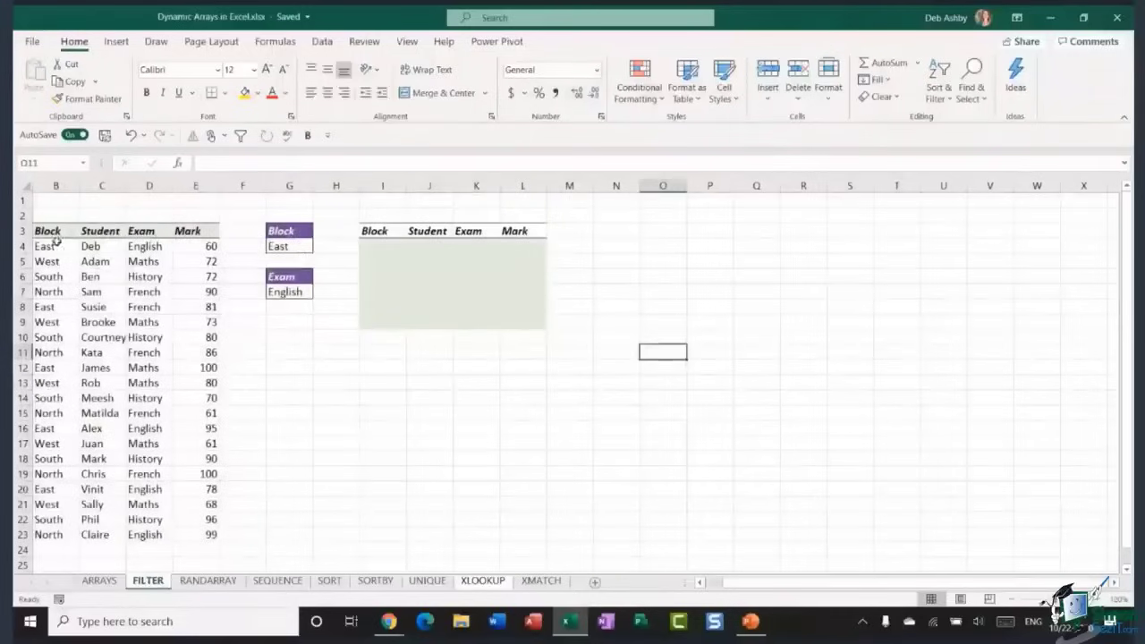
pyautogui.moveTo(46, 231); pyautogui.dragTo(217, 535)
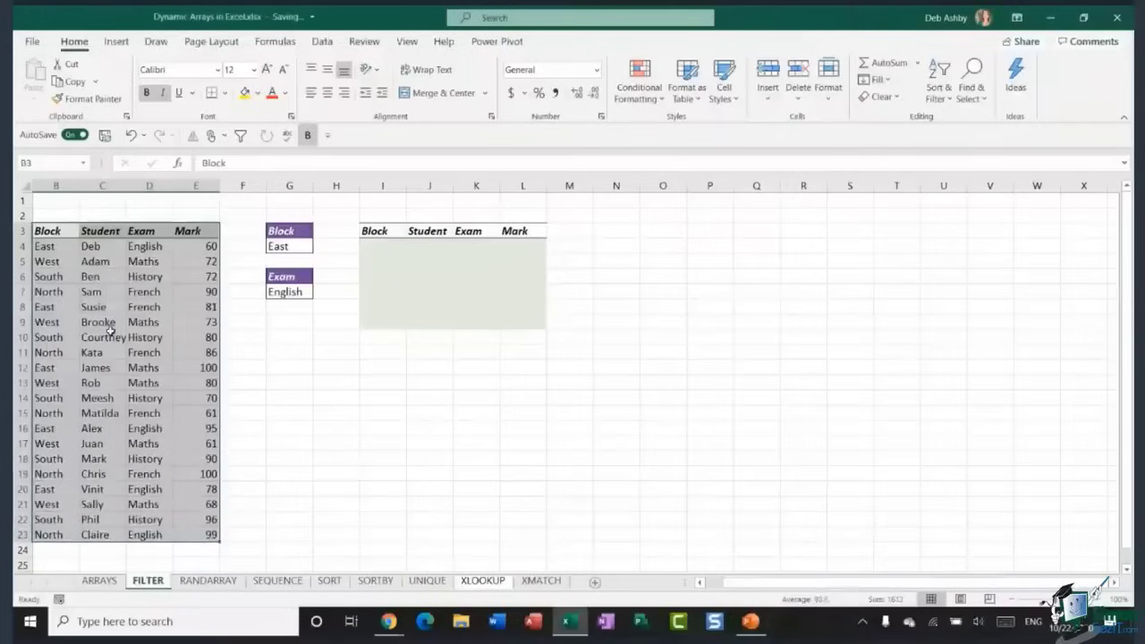
pyautogui.click(50, 235)
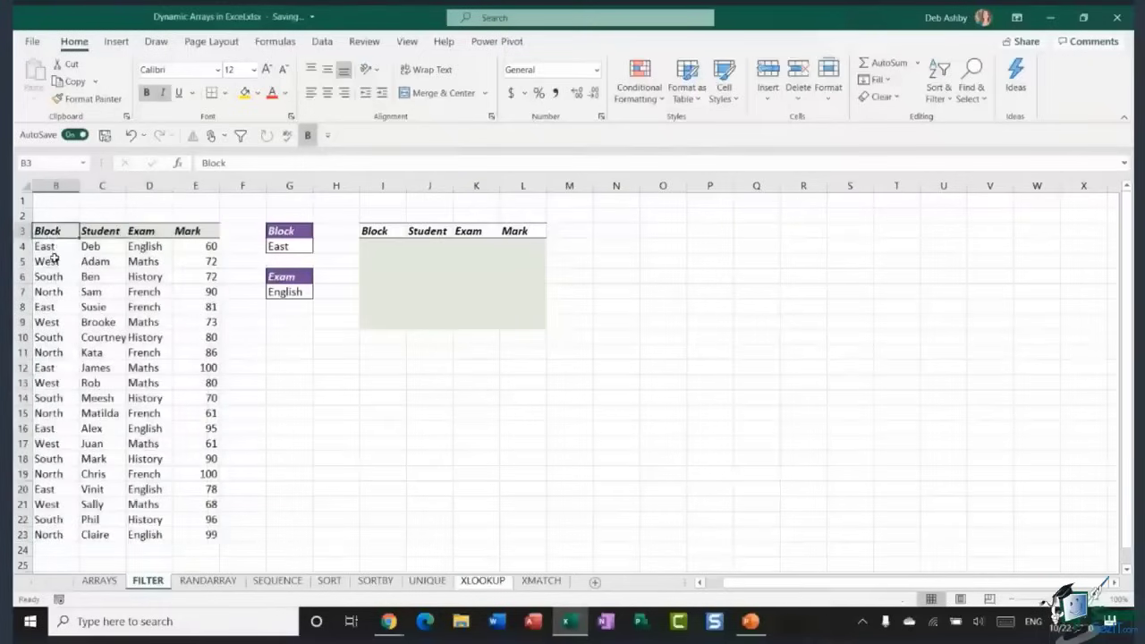
pyautogui.click(100, 234)
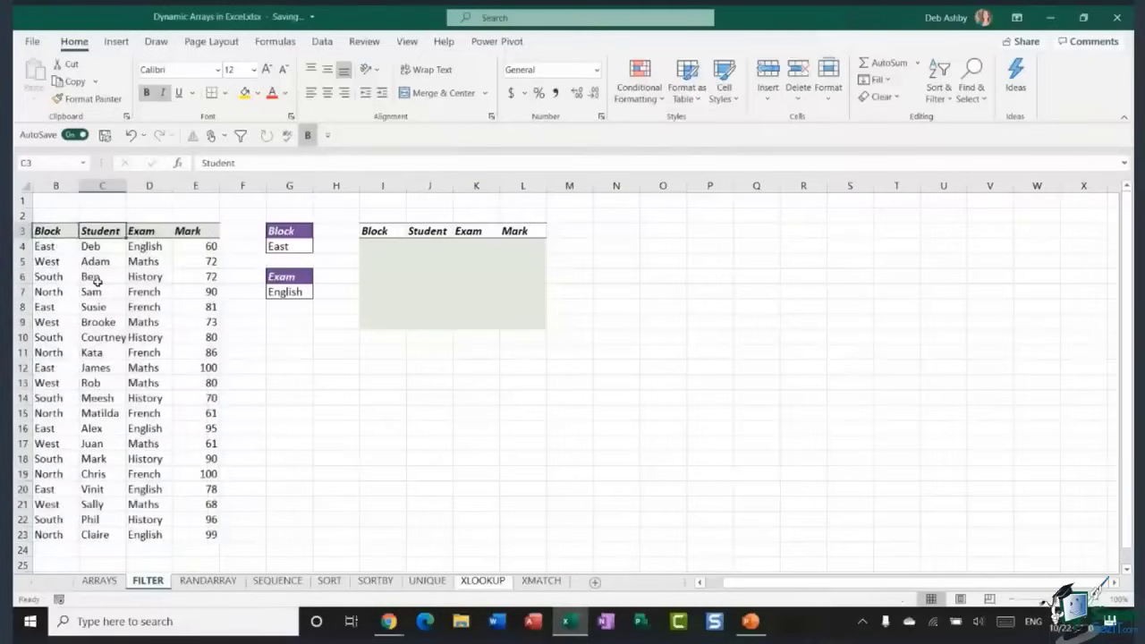
pyautogui.click(158, 234)
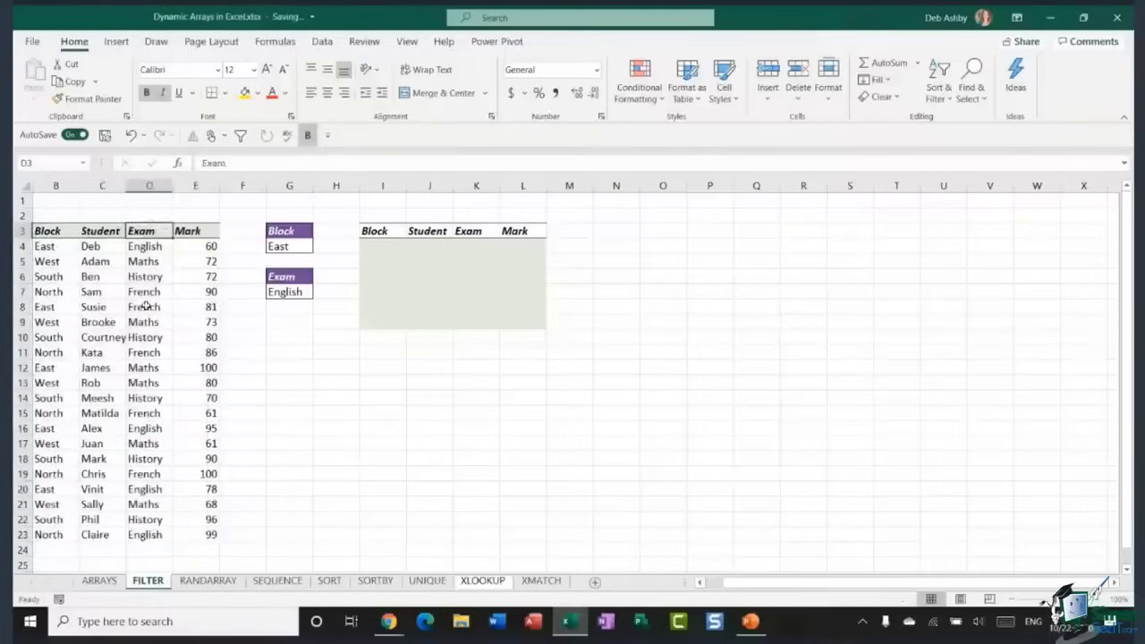
pyautogui.click(195, 233)
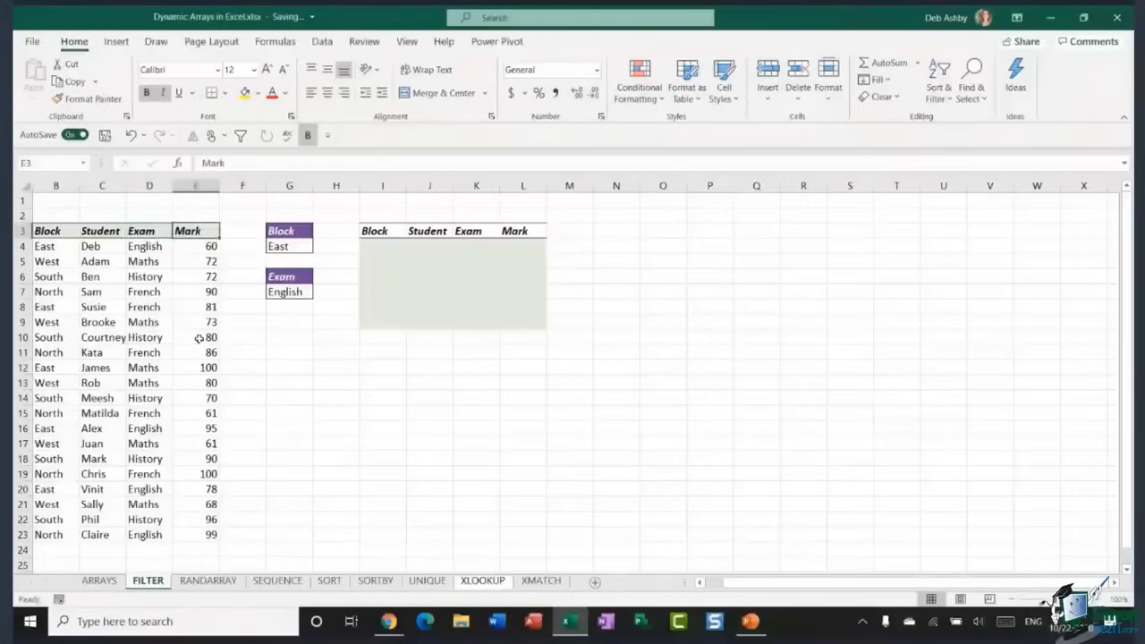
# Examine the Block and Exam criteria cells G4 and G7 and the empty results area starting at I4
pyautogui.click(283, 245)
pyautogui.click(298, 293)
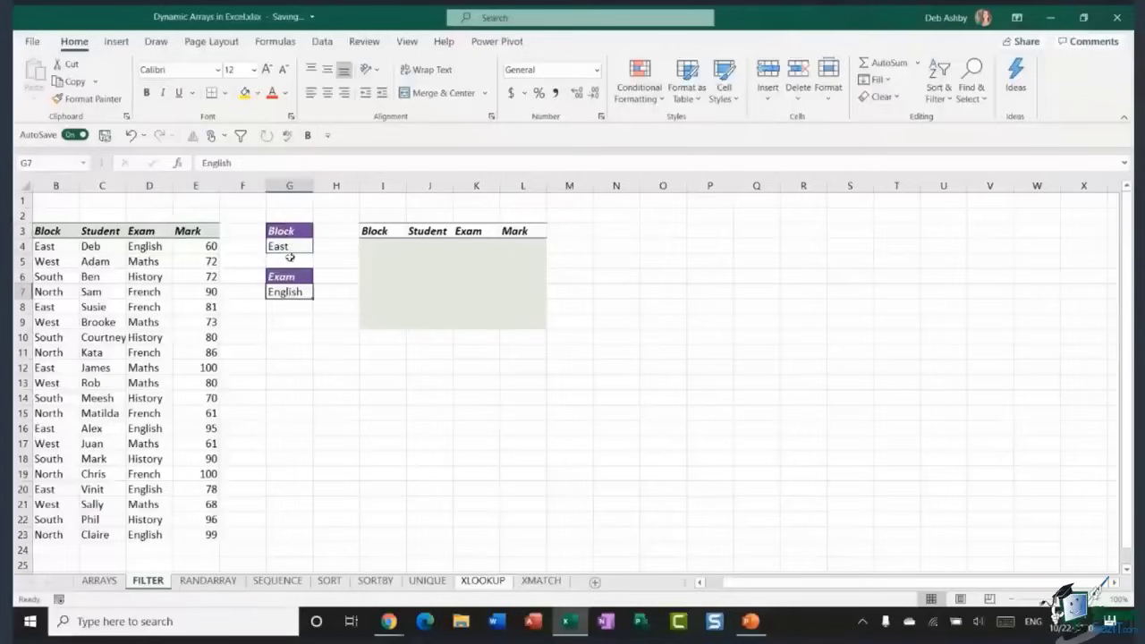
pyautogui.click(290, 247)
pyautogui.click(292, 289)
pyautogui.click(291, 246)
pyautogui.click(296, 288)
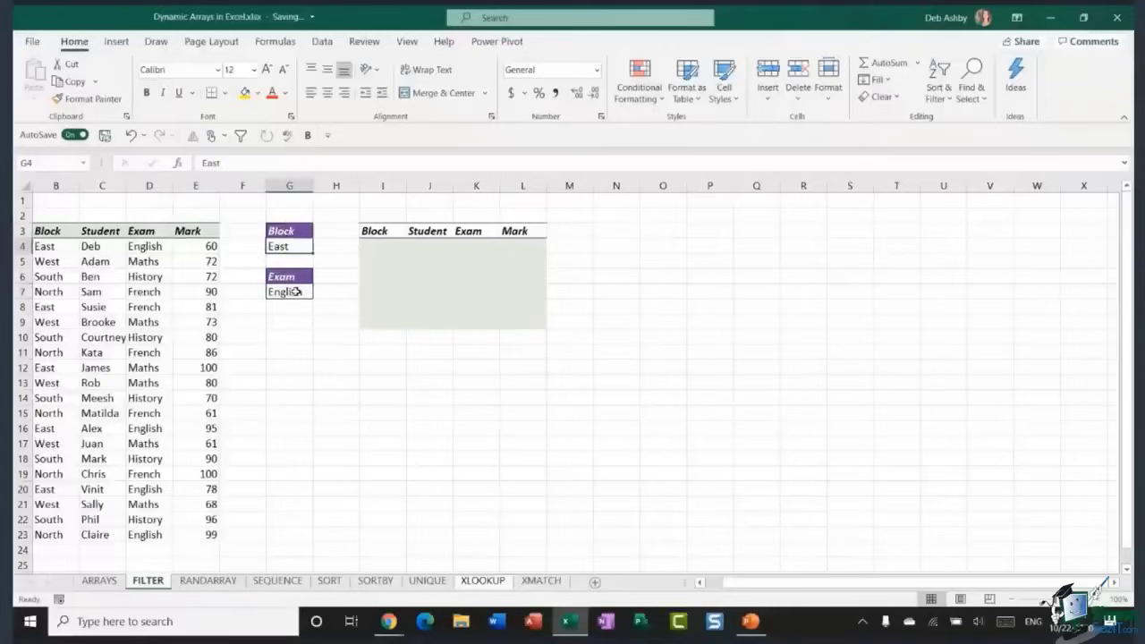
pyautogui.click(372, 250)
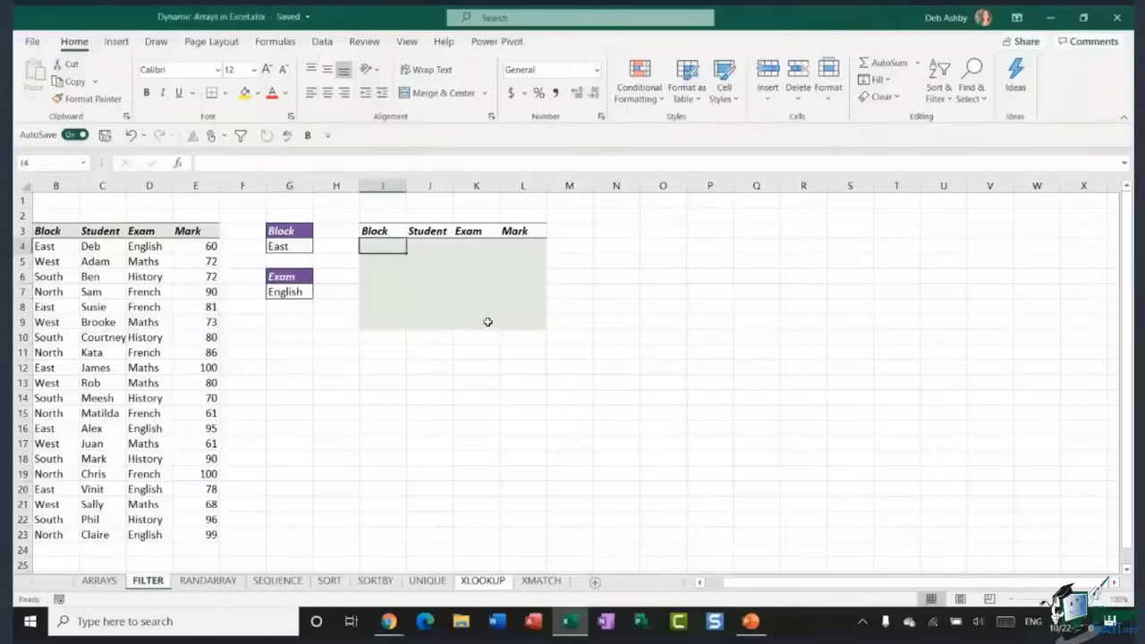
# Turn on filtering for the exam table and filter the Block column to East only
pyautogui.click(133, 276)
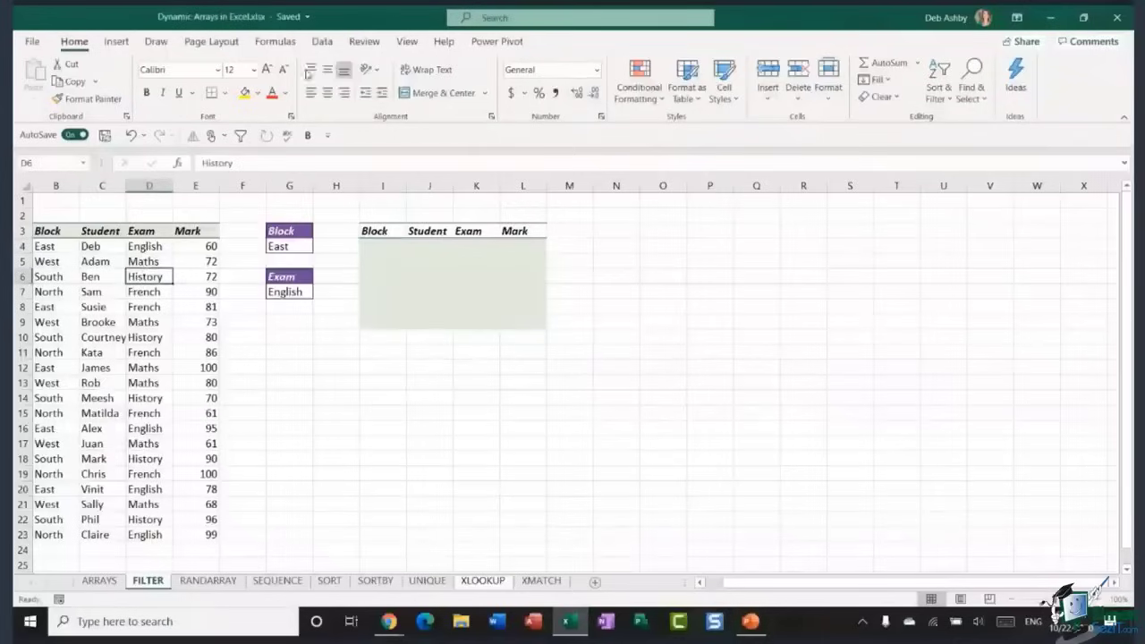
pyautogui.click(324, 43)
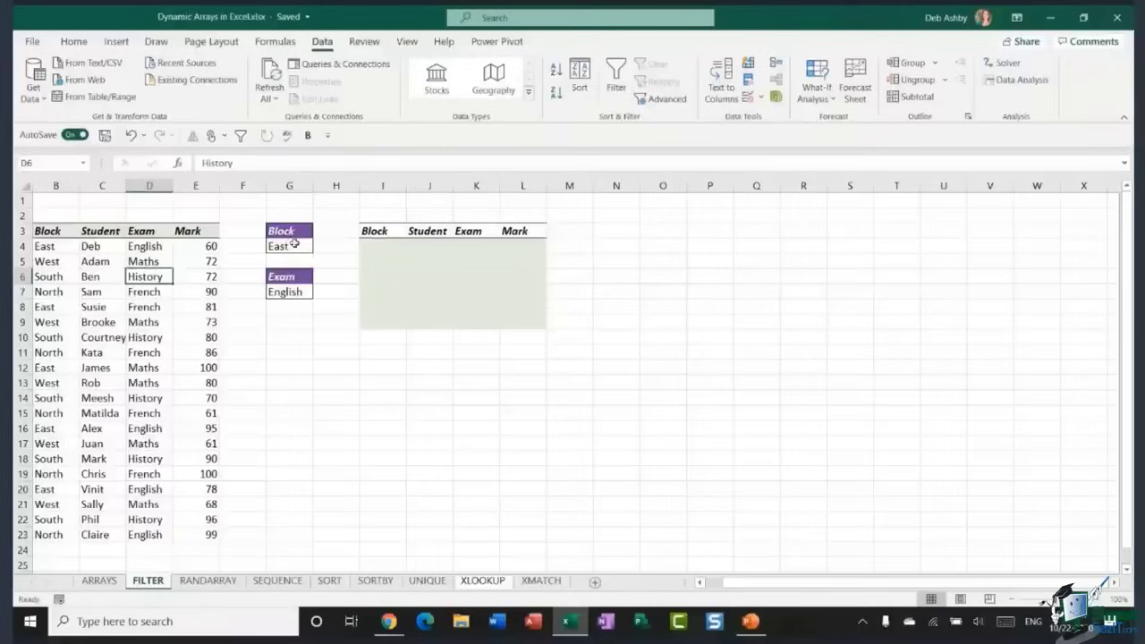
pyautogui.click(95, 231)
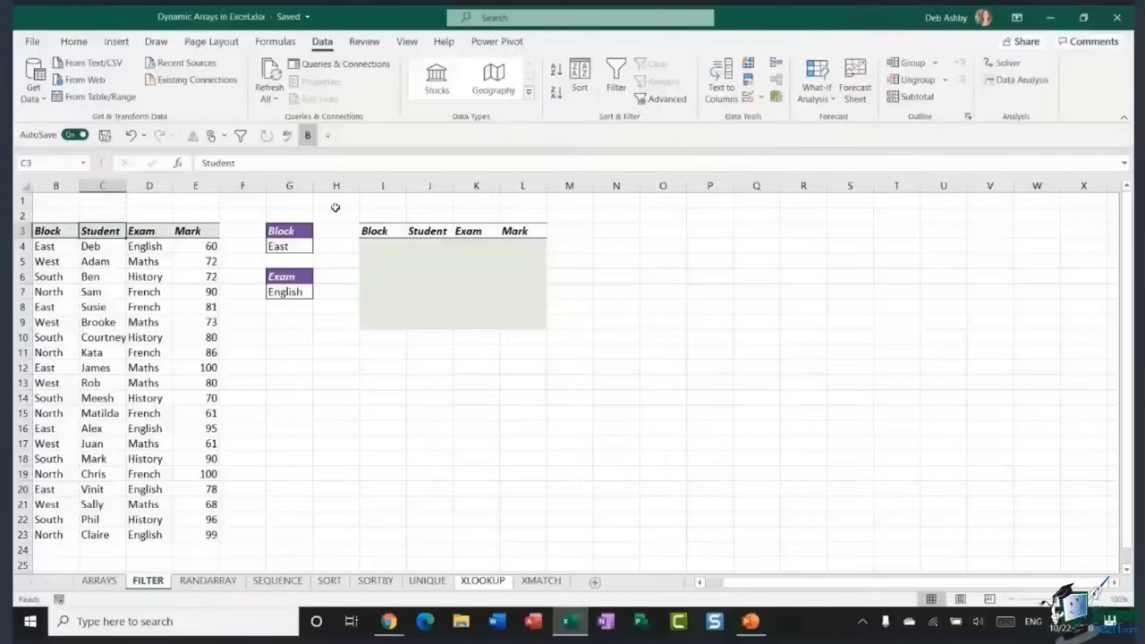
pyautogui.click(617, 79)
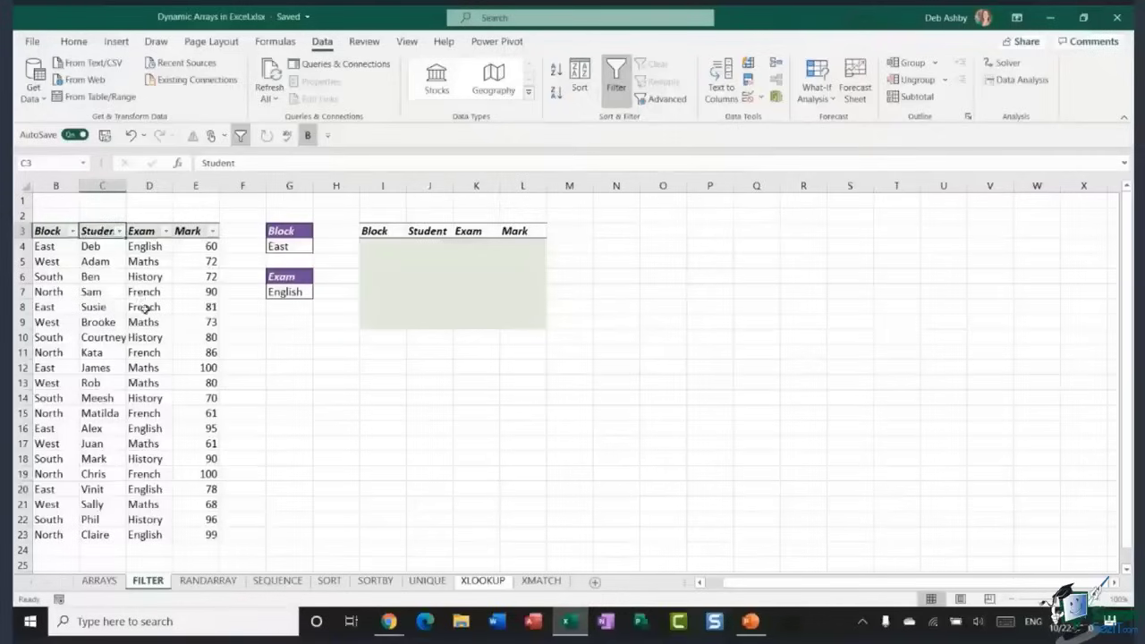
pyautogui.click(72, 231)
pyautogui.click(52, 403)
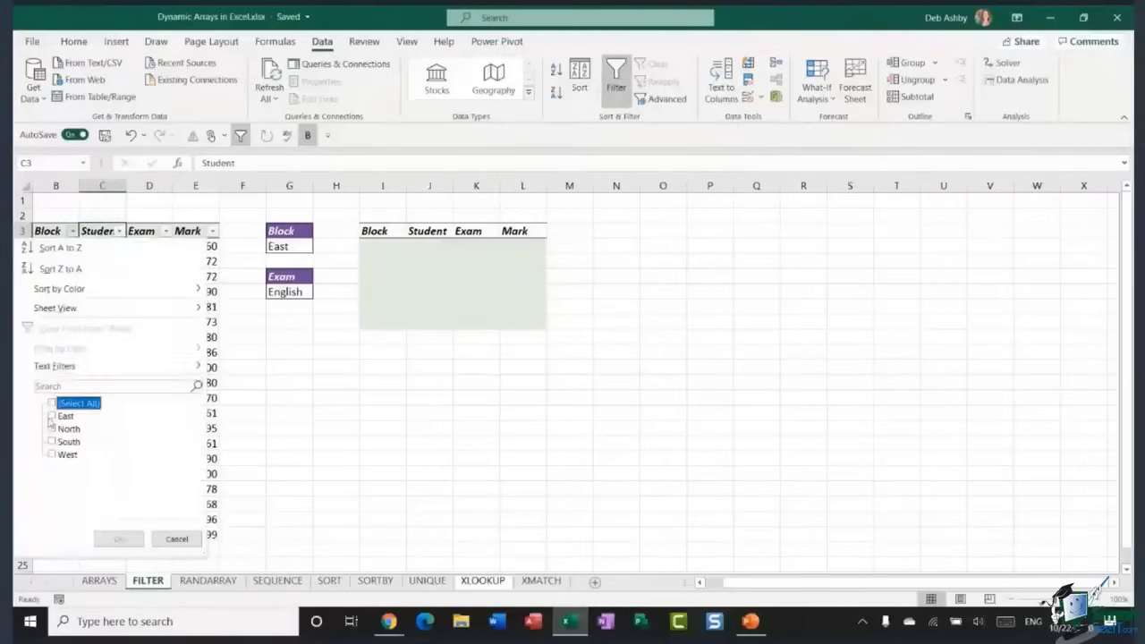
pyautogui.click(51, 416)
pyautogui.click(118, 539)
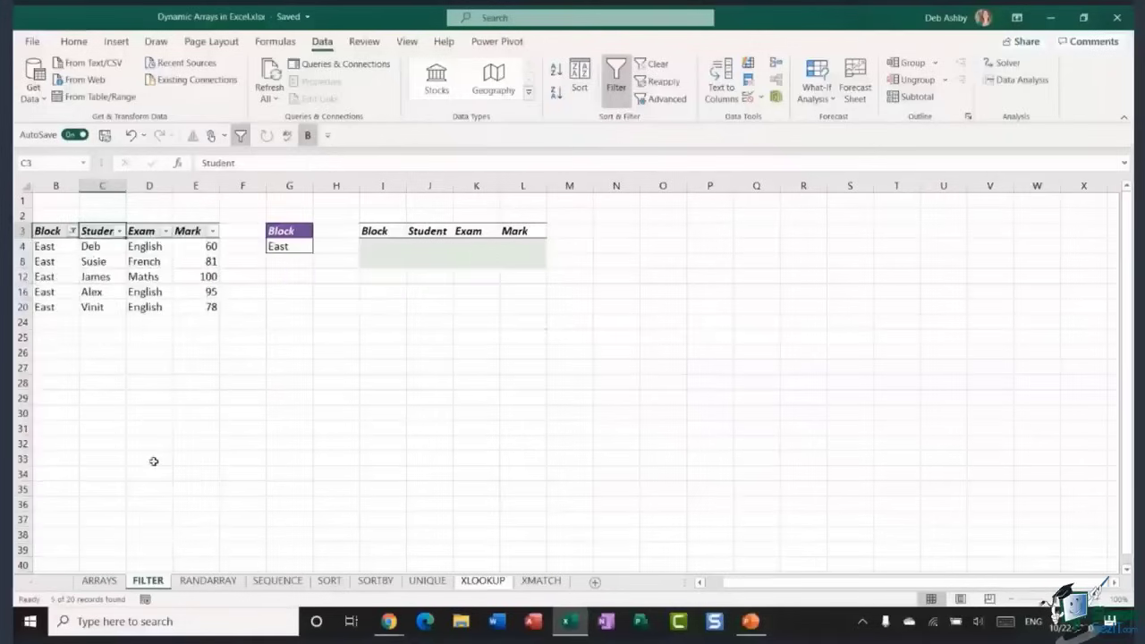
# Filter the Exam column of the exam table to English only
pyautogui.click(166, 231)
pyautogui.click(52, 403)
pyautogui.click(51, 416)
pyautogui.click(118, 538)
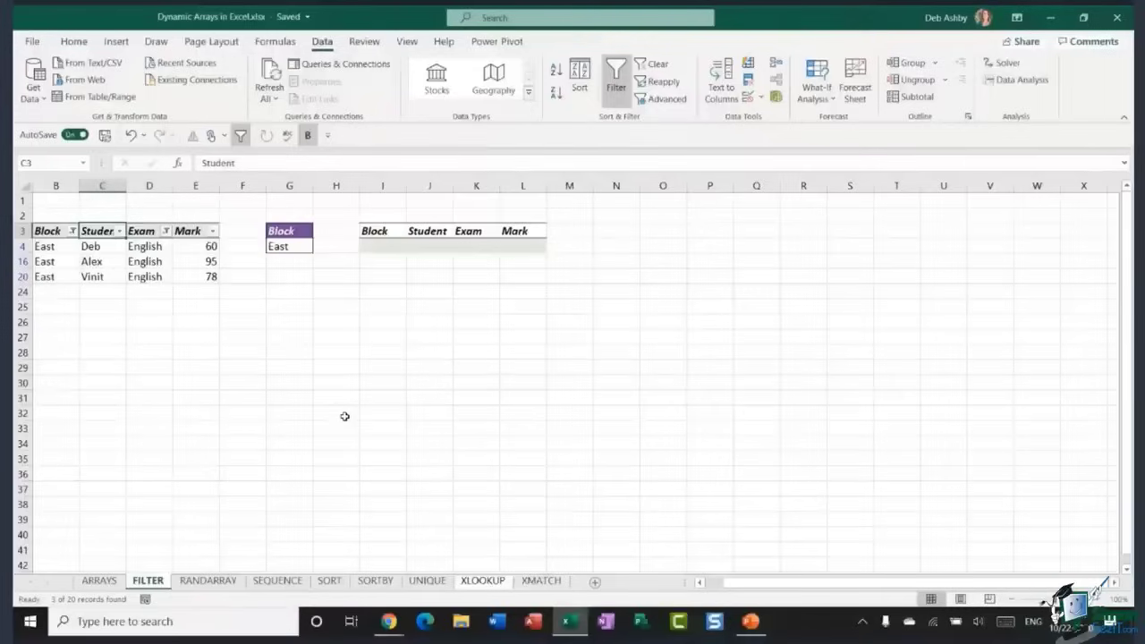
# Undo the Exam and Block filters and the filter buttons on the exam table
pyautogui.click(132, 135)
pyautogui.click(132, 135)
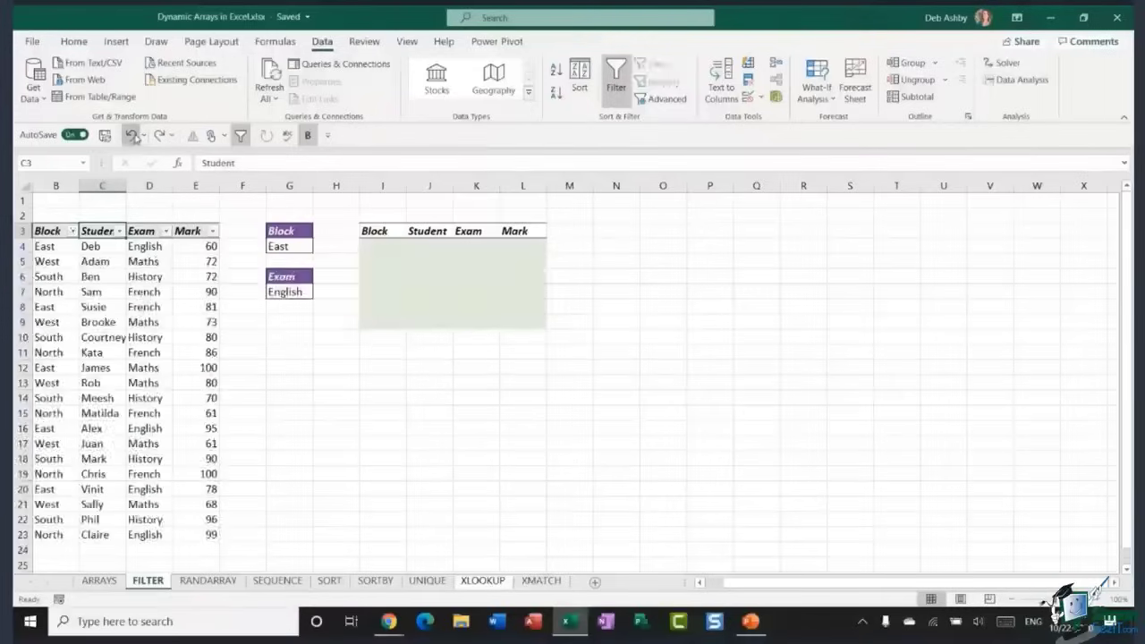
pyautogui.click(131, 135)
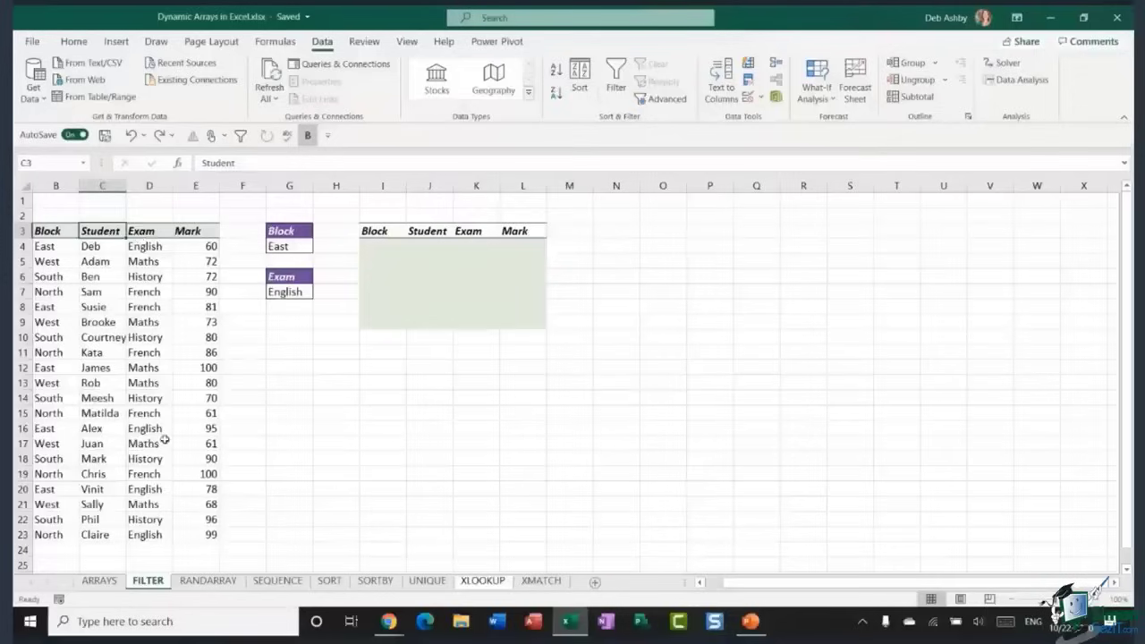
pyautogui.click(380, 247)
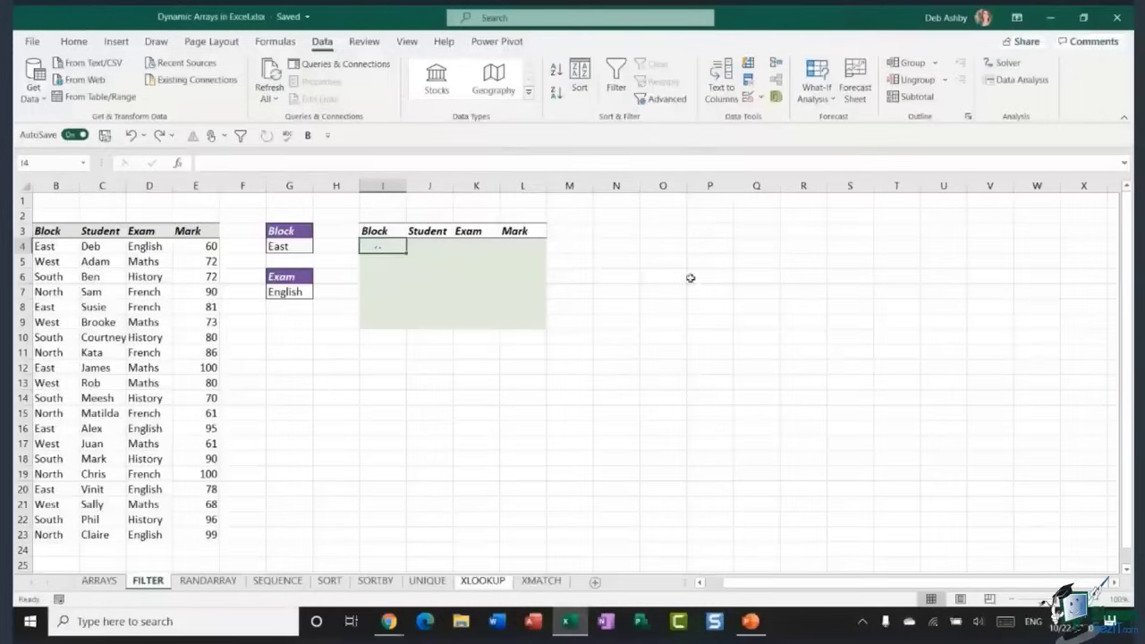
pyautogui.click(843, 306)
pyautogui.click(962, 273)
pyautogui.click(632, 445)
pyautogui.click(935, 444)
pyautogui.click(929, 297)
pyautogui.click(105, 262)
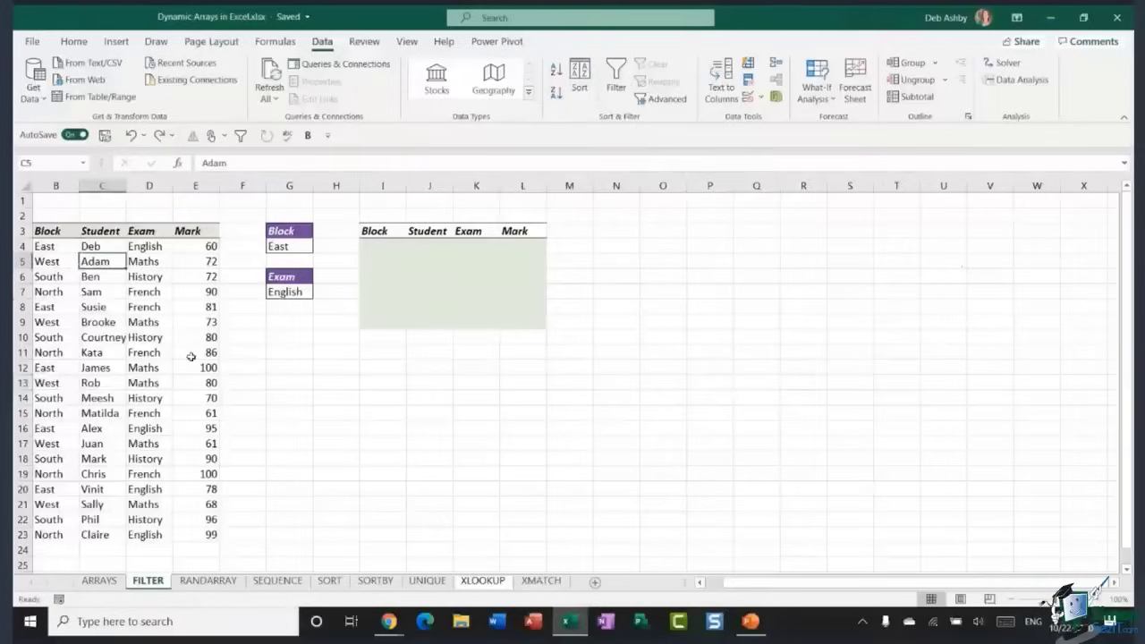
pyautogui.click(954, 261)
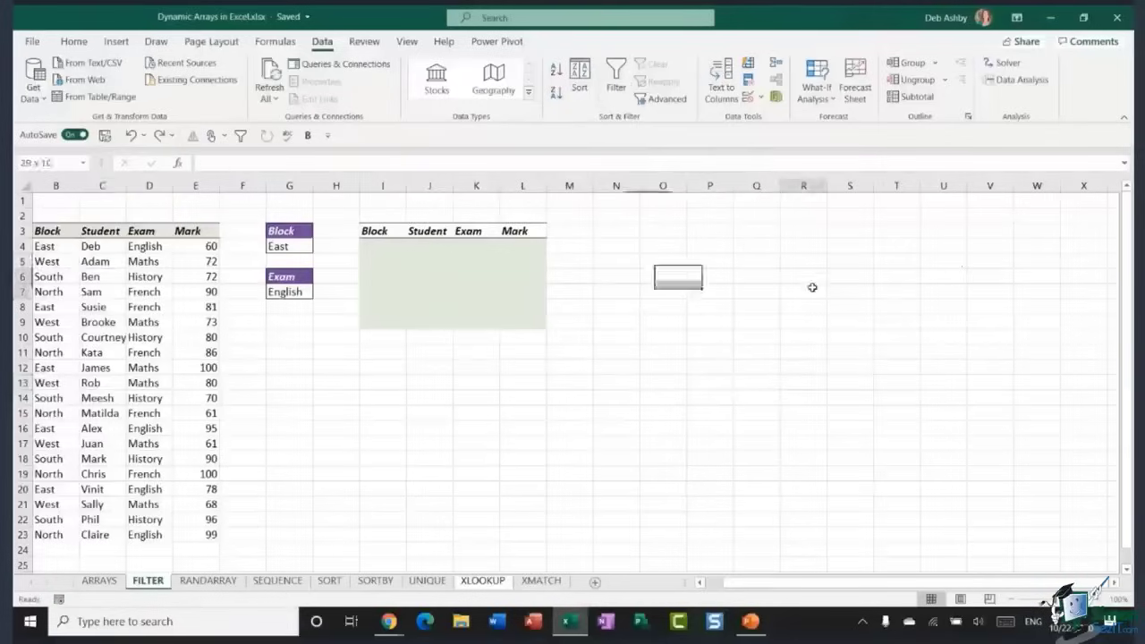
pyautogui.click(855, 335)
pyautogui.click(944, 383)
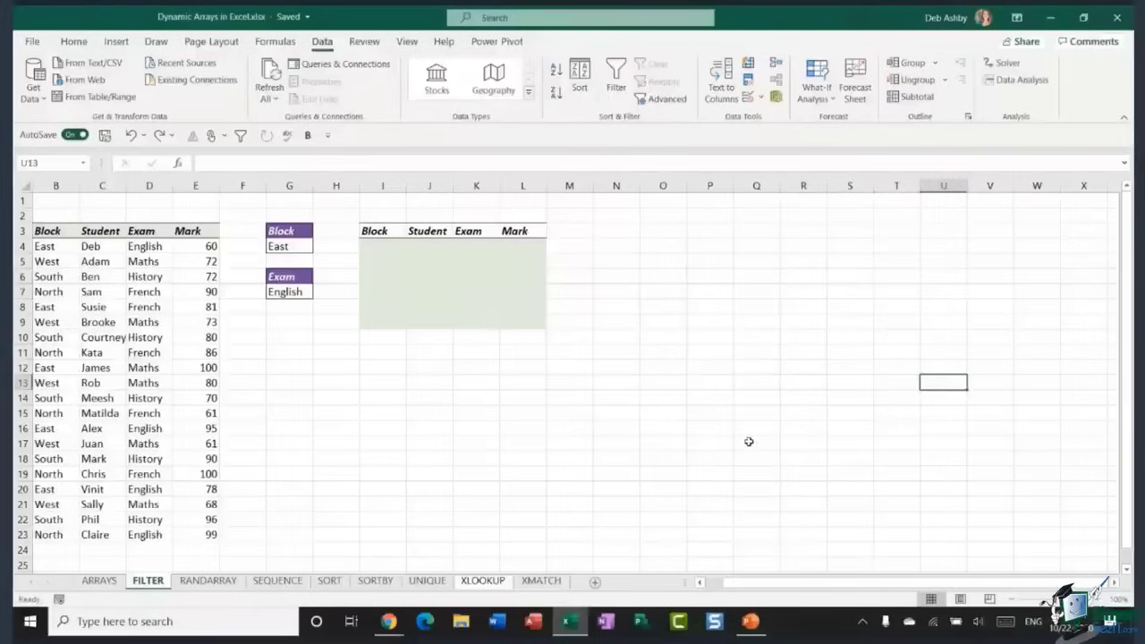
pyautogui.click(374, 249)
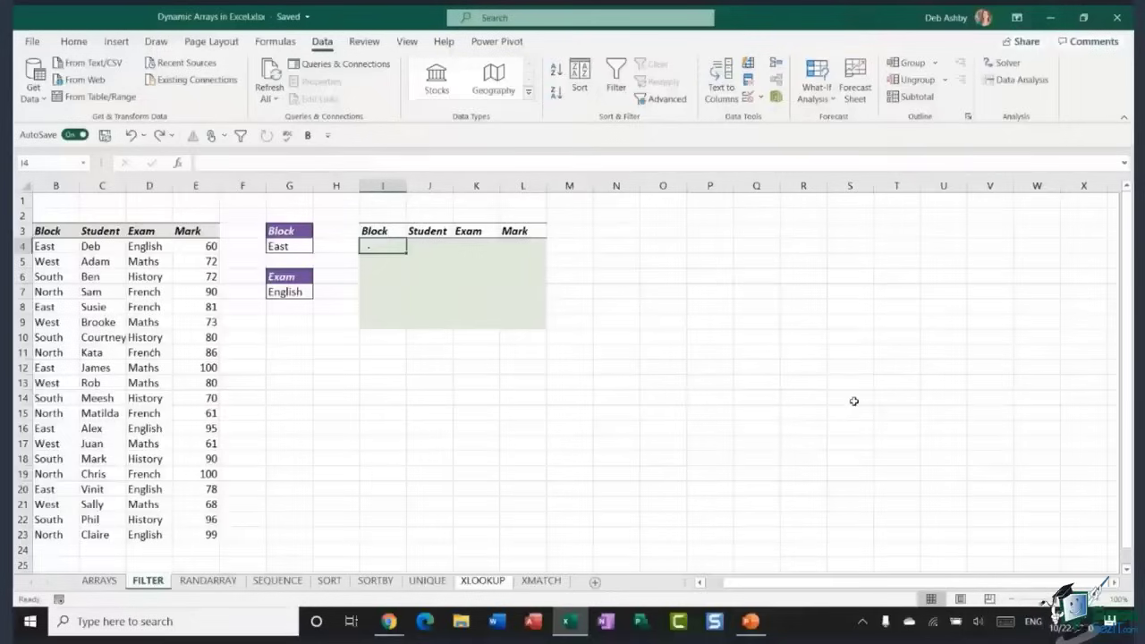
pyautogui.write('=')
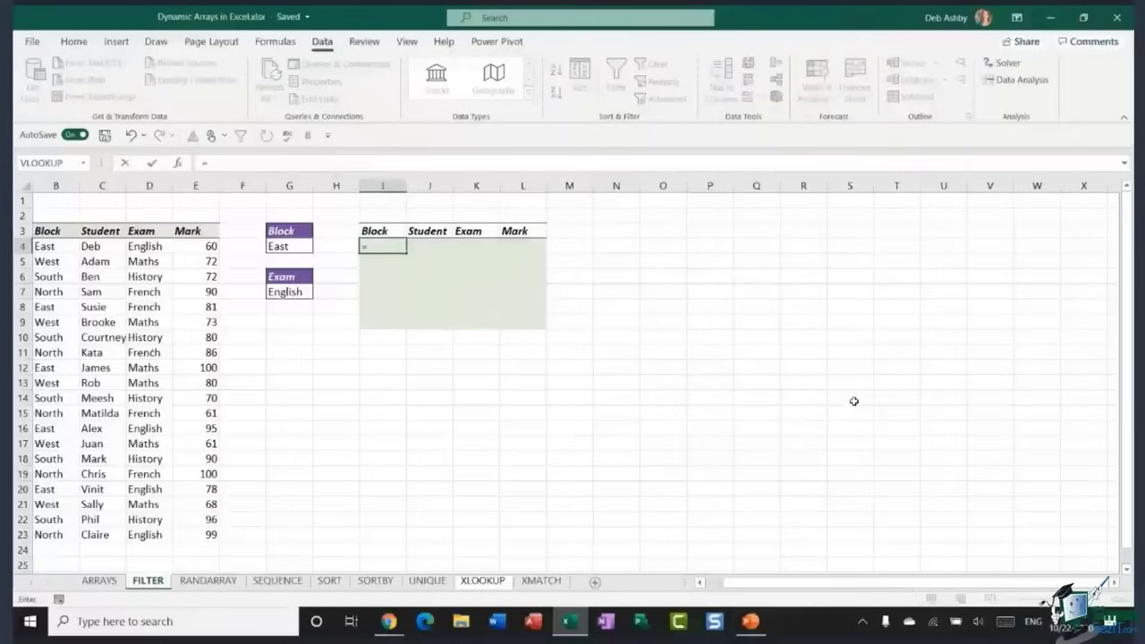
pyautogui.write('FILTR')
pyautogui.press('Escape')
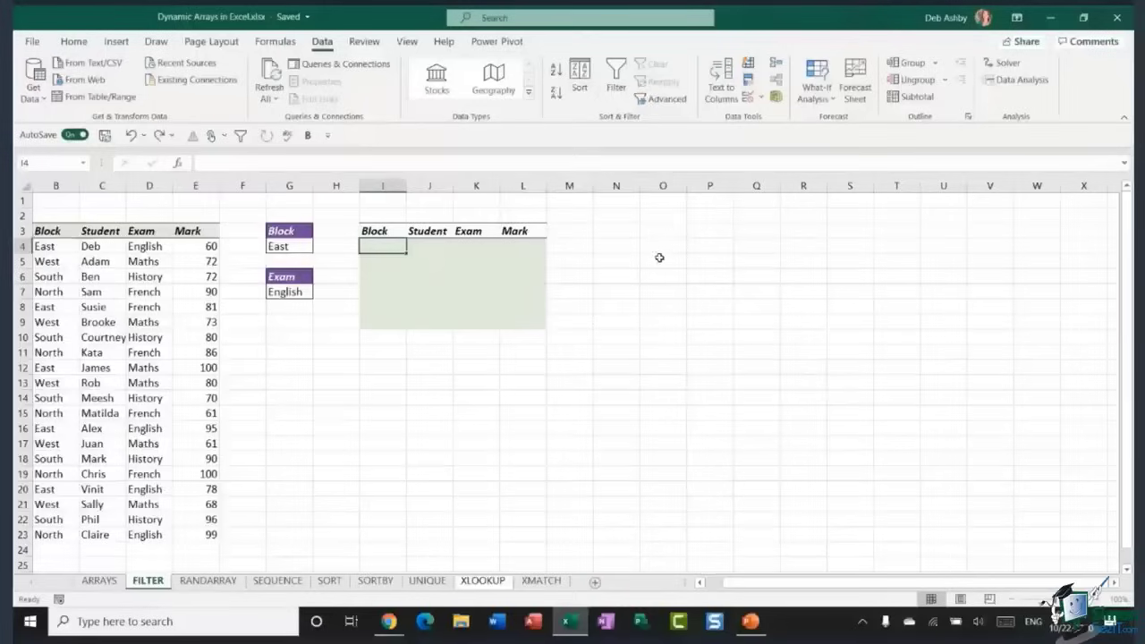
pyautogui.click(663, 245)
pyautogui.click(666, 264)
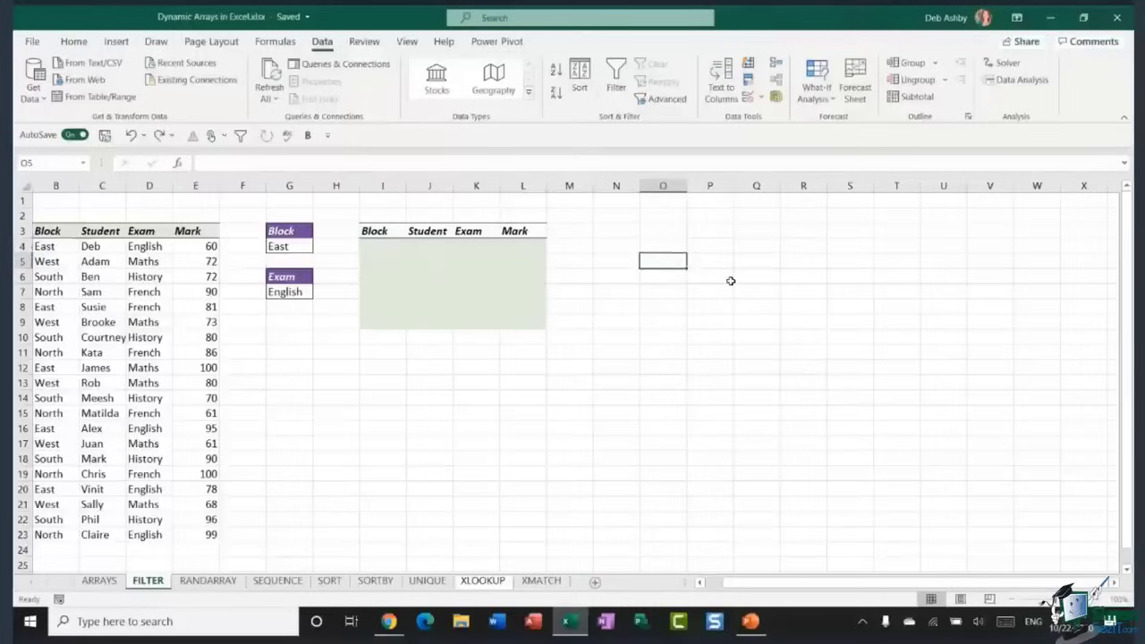
# Start a FILTER formula in empty cell O8 to view its argument syntax, and clear the entry
pyautogui.click(670, 307)
pyautogui.write('=FILTER')
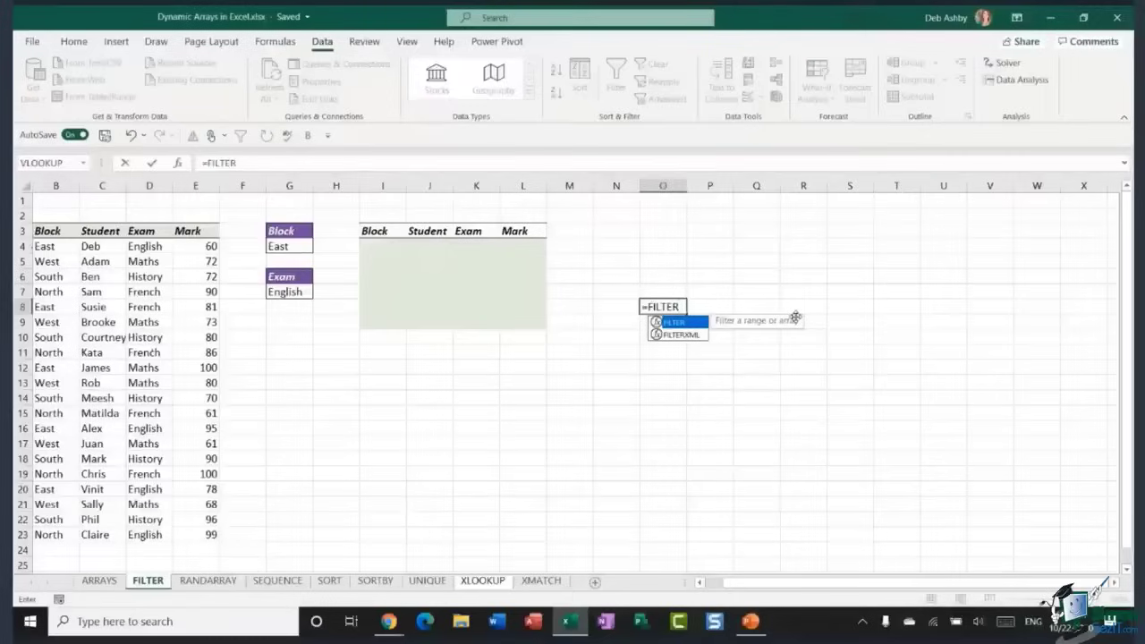
pyautogui.write('(')
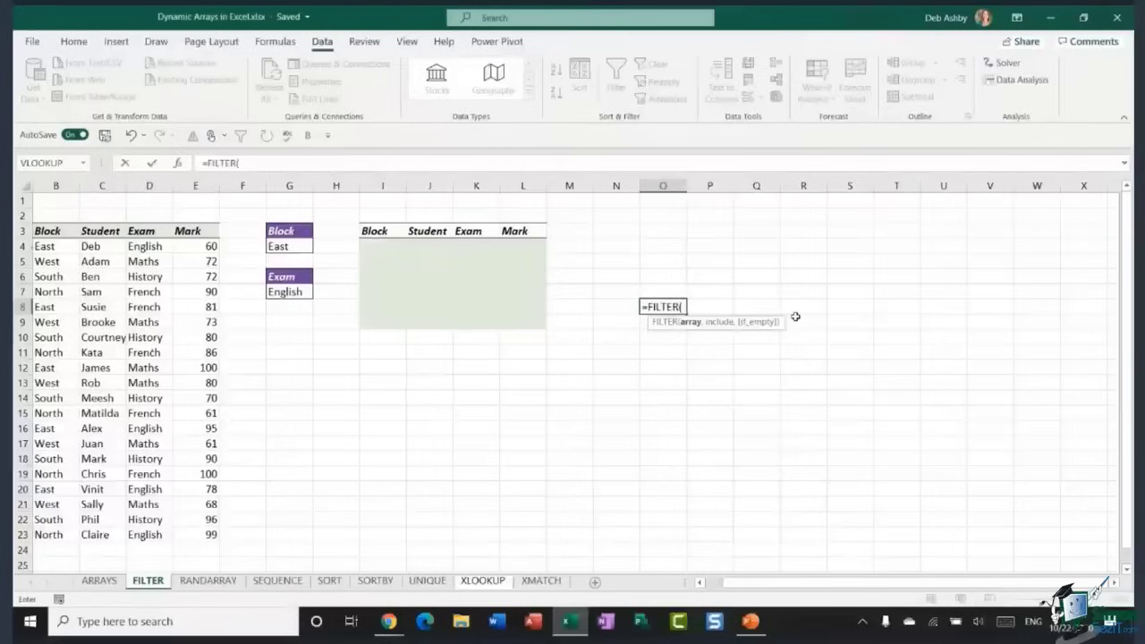
pyautogui.press('BackSpace')
pyautogui.press('BackSpace')
pyautogui.press('BackSpace')
pyautogui.press('BackSpace')
pyautogui.press('BackSpace')
pyautogui.press('BackSpace')
pyautogui.press('BackSpace')
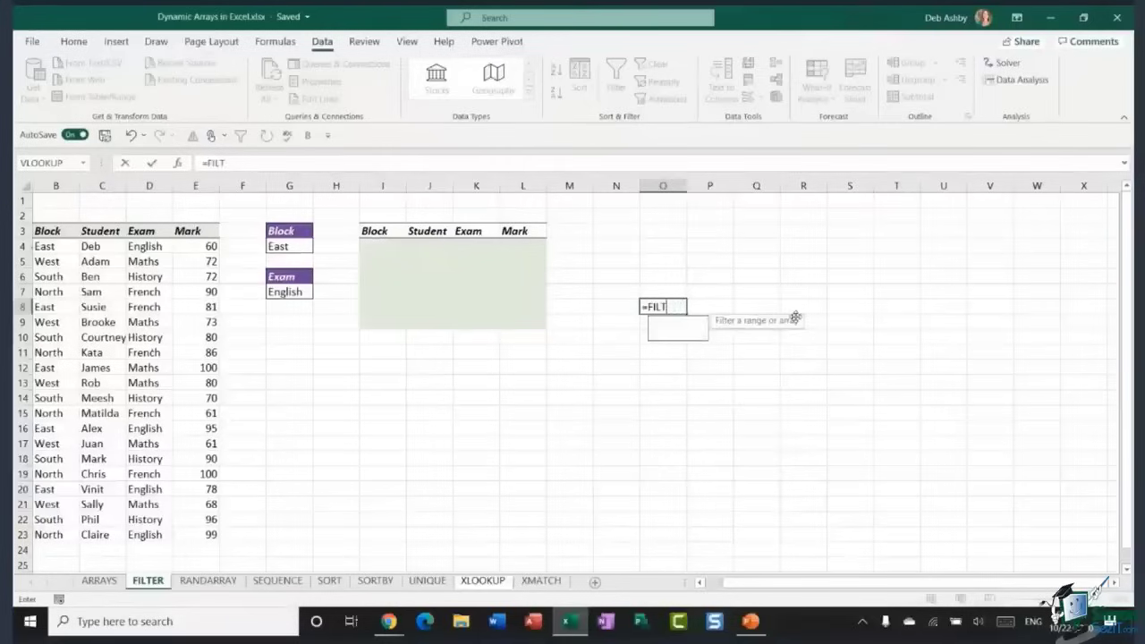
pyautogui.press('BackSpace')
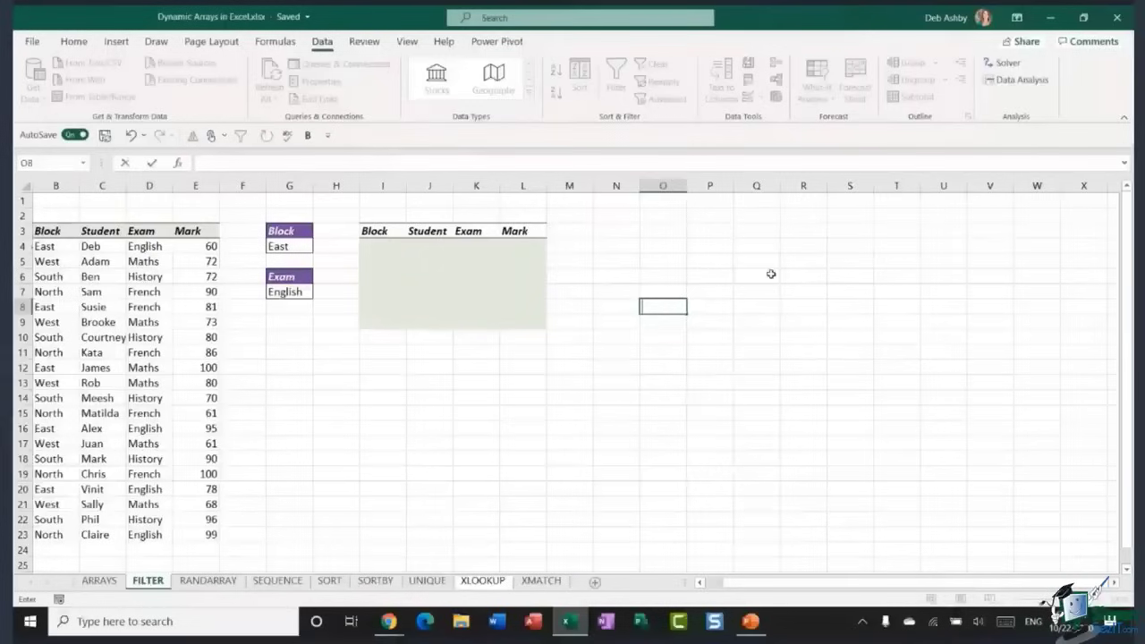
pyautogui.click(663, 275)
# Start a FILTER formula in I4 on the array B4:E23 with the first include condition (B4:B23=G4 for the Block
pyautogui.click(383, 246)
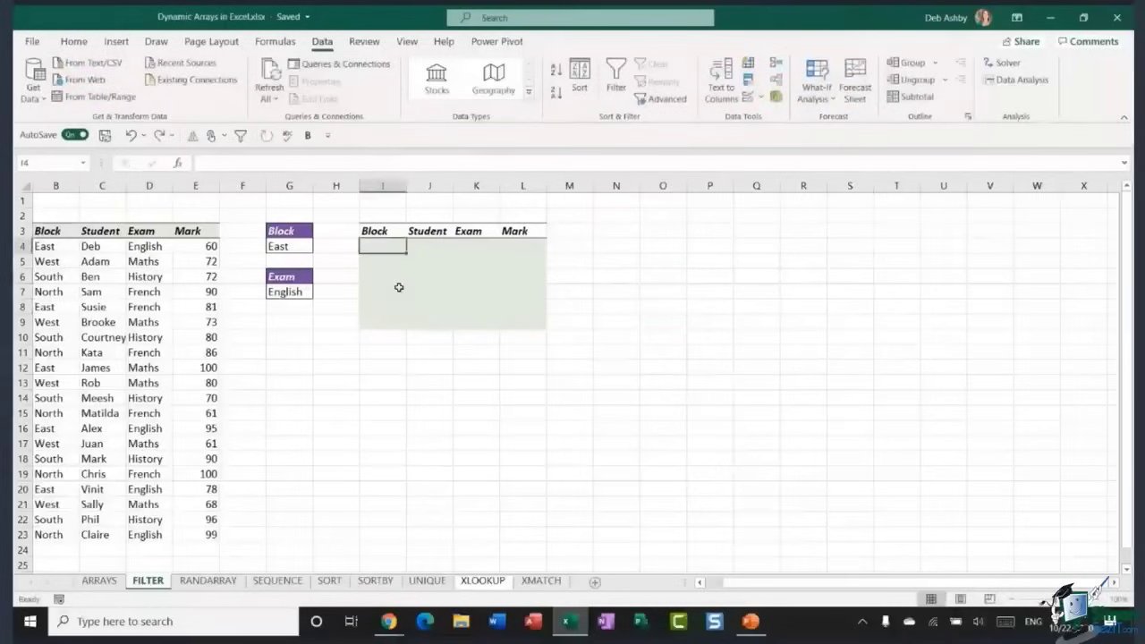
pyautogui.write('=FILTER(')
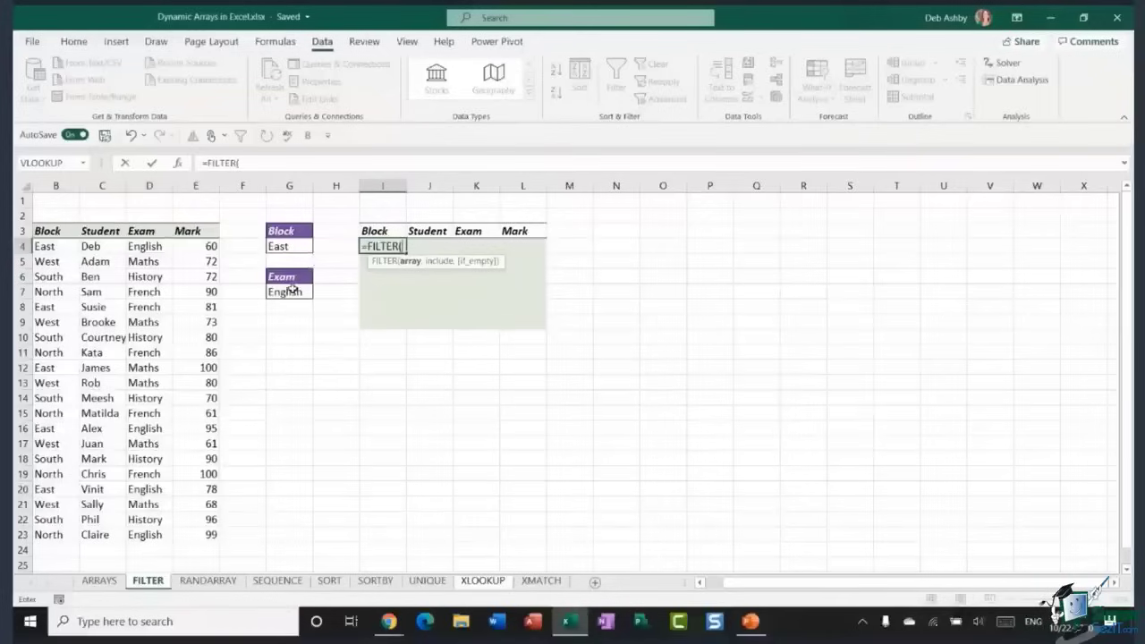
pyautogui.moveTo(45, 247); pyautogui.dragTo(209, 534)
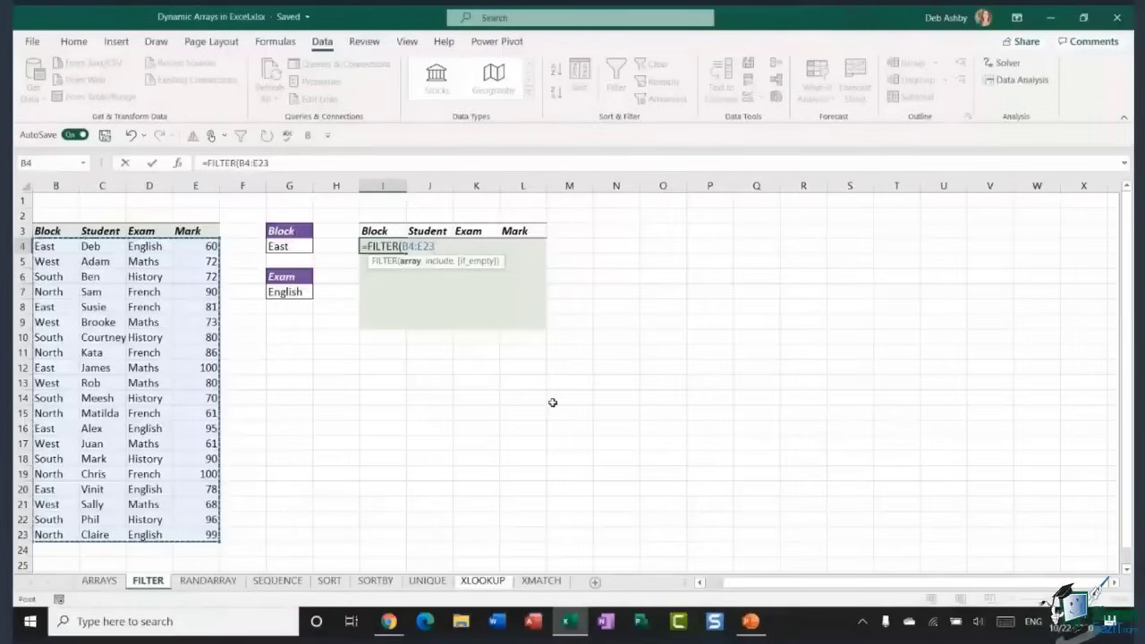
pyautogui.write(',')
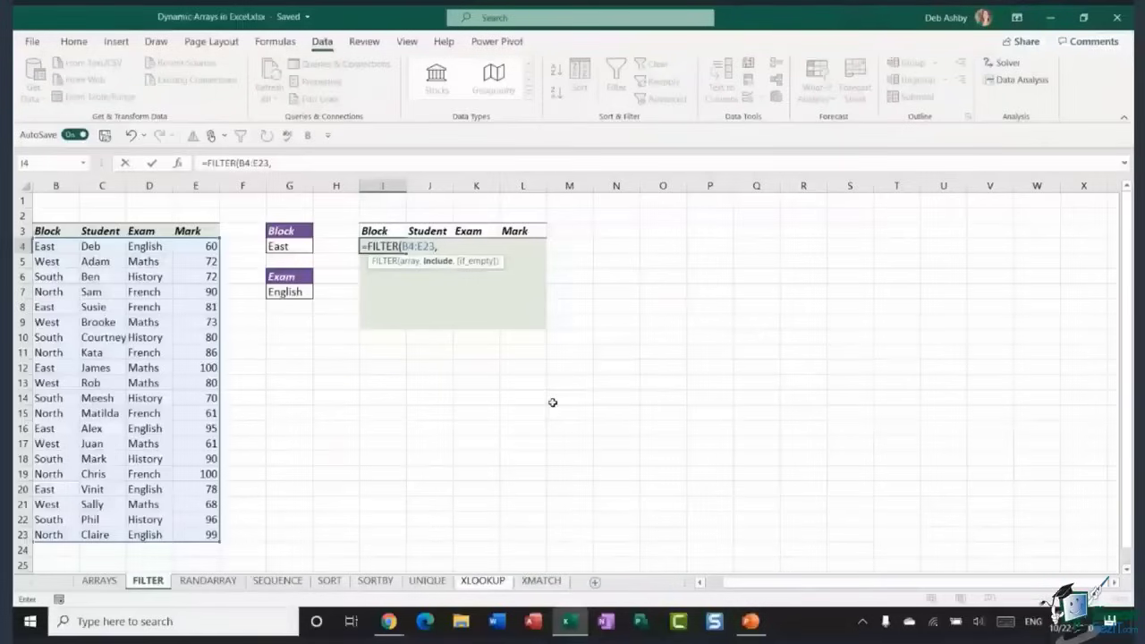
pyautogui.write('(')
pyautogui.click(56, 246)
pyautogui.moveTo(57, 246); pyautogui.dragTo(50, 535)
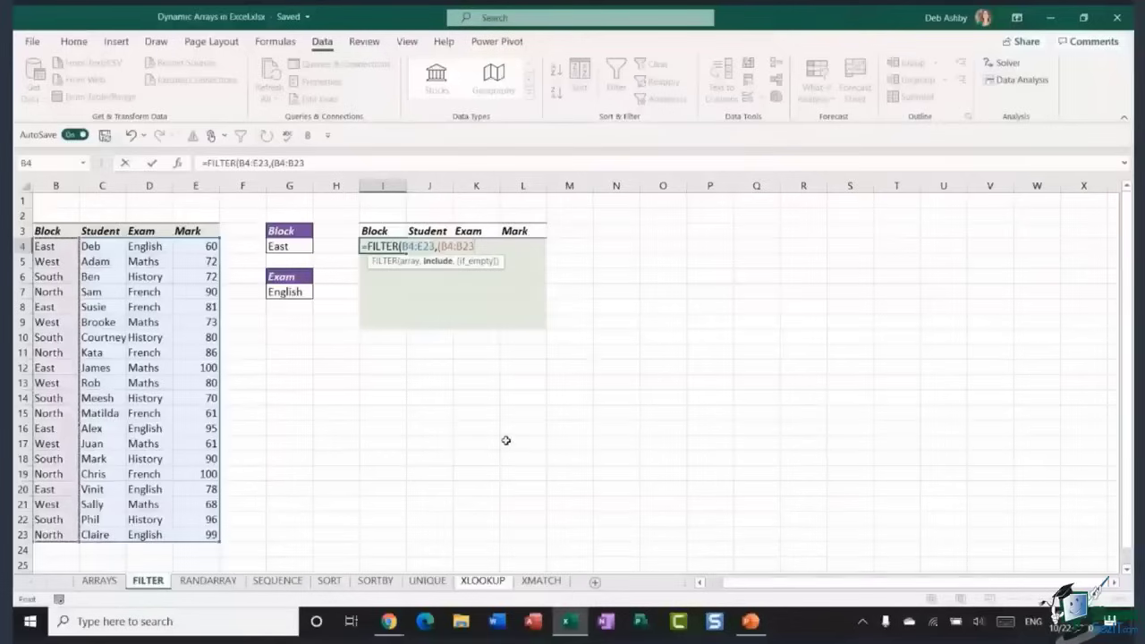
pyautogui.write('=')
pyautogui.click(299, 245)
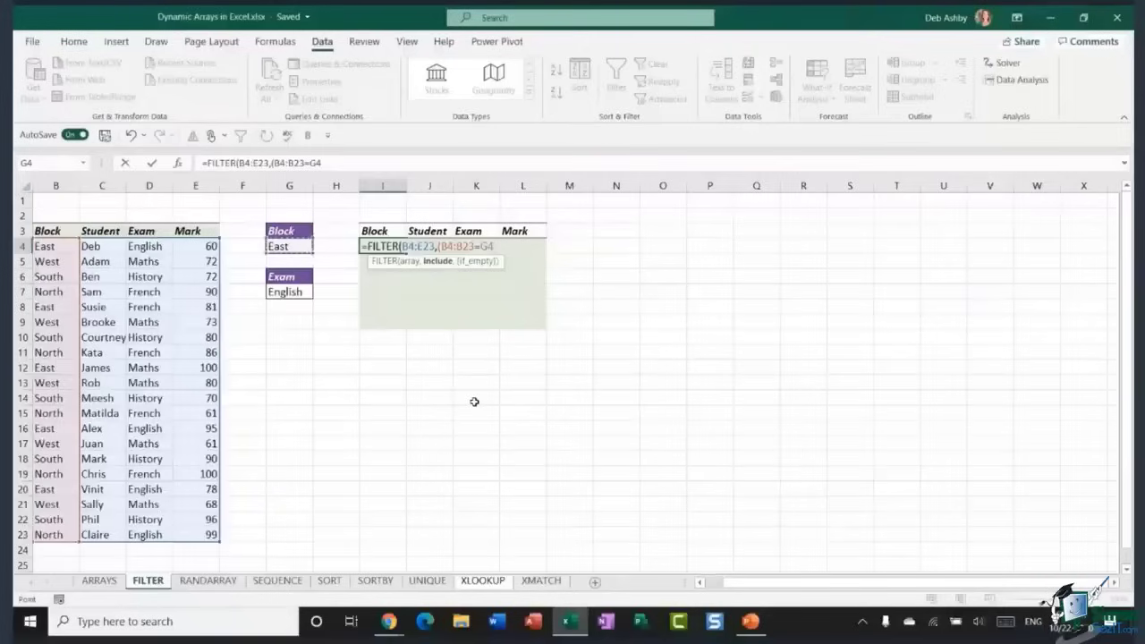
# Close the Block condition and multiply it by a second include condition, (D4:D23=G7), for the Exam
pyautogui.write(')*(')
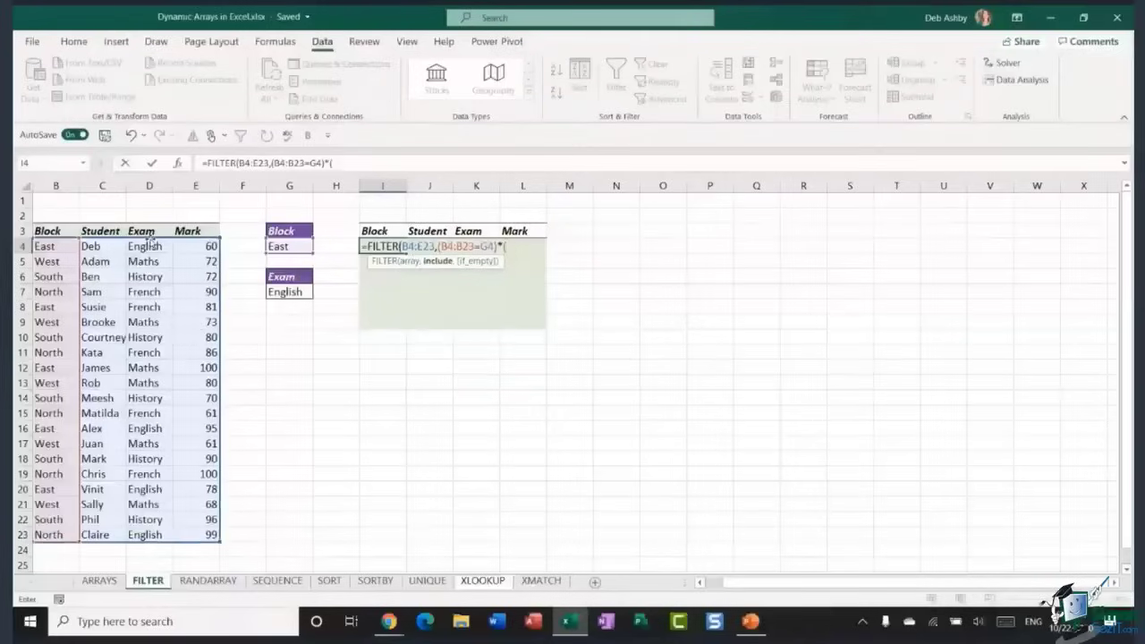
pyautogui.moveTo(150, 239); pyautogui.dragTo(139, 535)
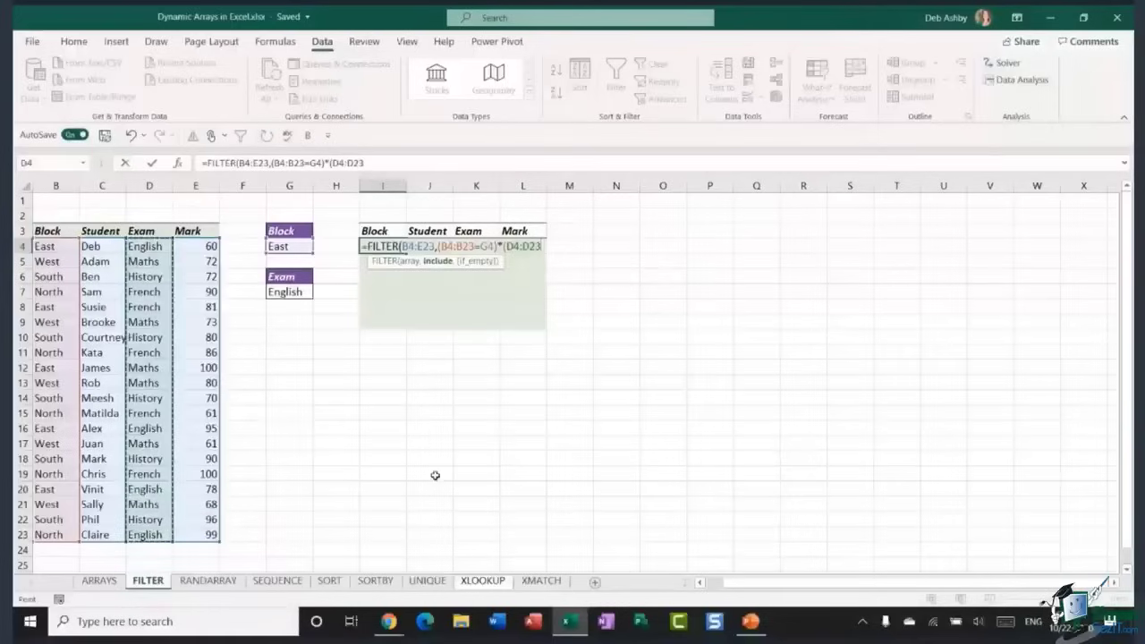
pyautogui.write('=')
pyautogui.click(277, 291)
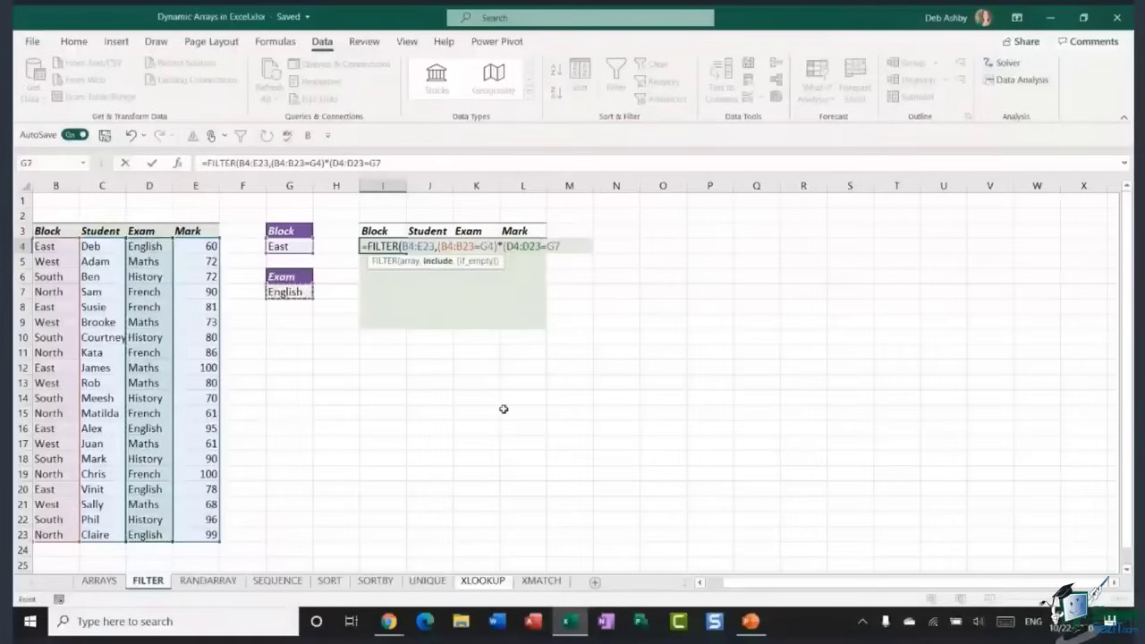
pyautogui.write(')')
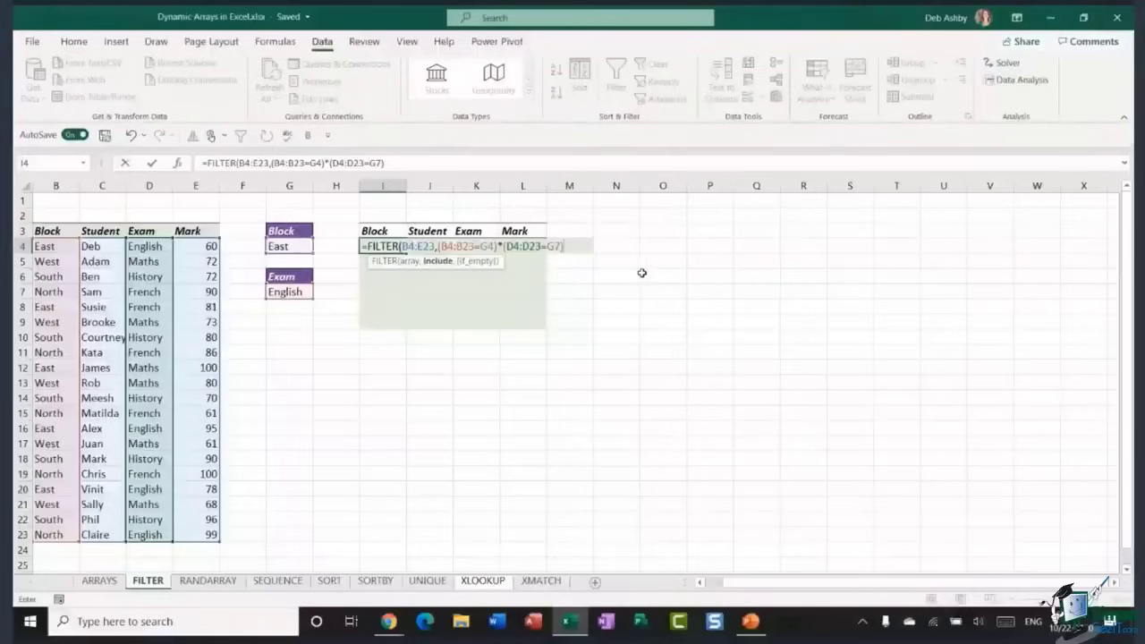
# Add "No Records" as the if_empty argument of the FILTER formula and enter it in I4
pyautogui.write(',')
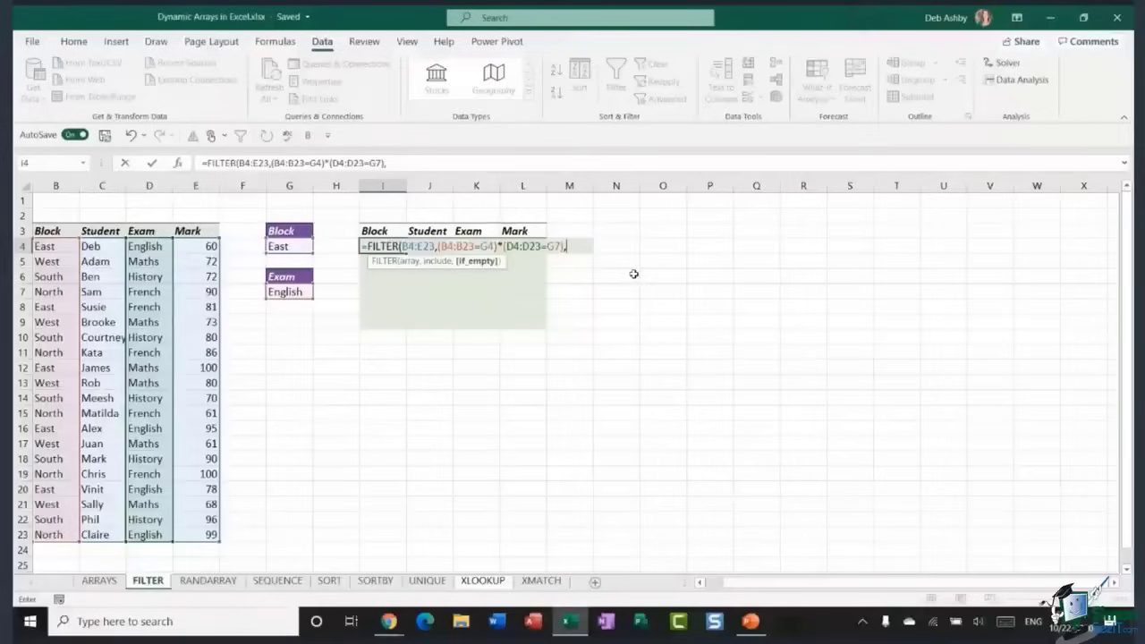
pyautogui.write('""')
pyautogui.press('BackSpace')
pyautogui.write('No R')
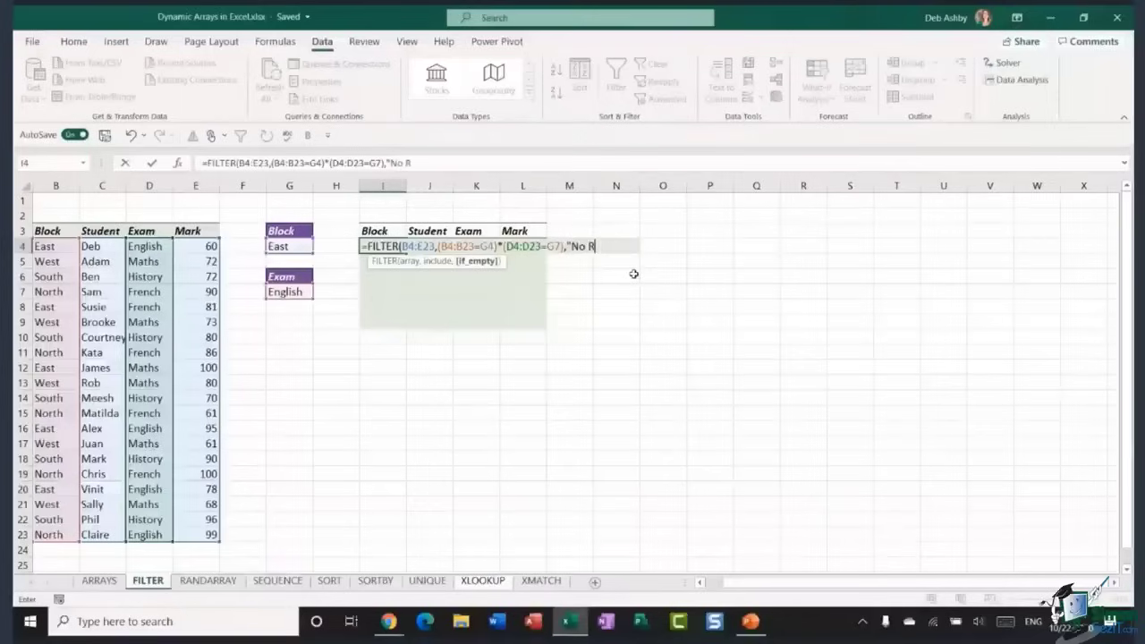
pyautogui.write('ecords")')
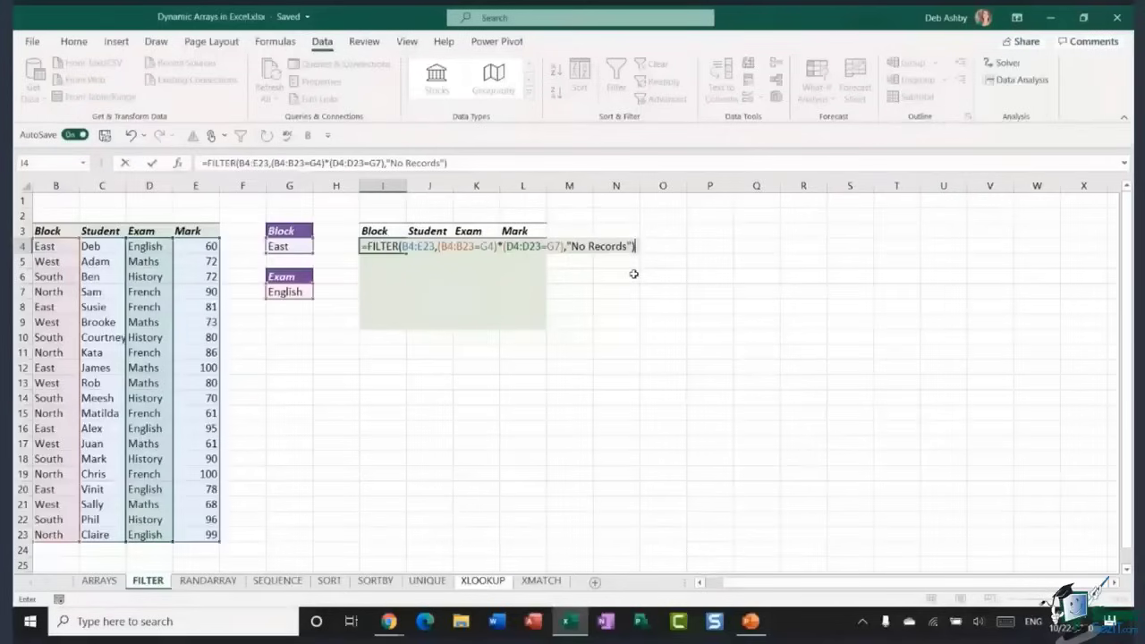
pyautogui.press('Return')
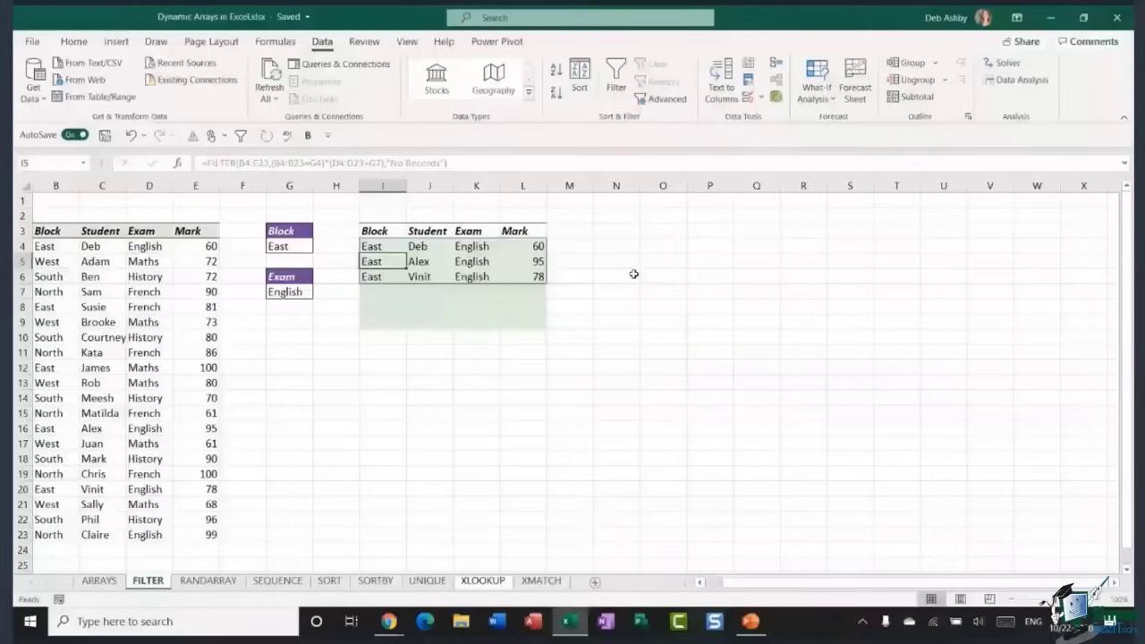
# Set the Block criterion in G4 to West
pyautogui.click(271, 251)
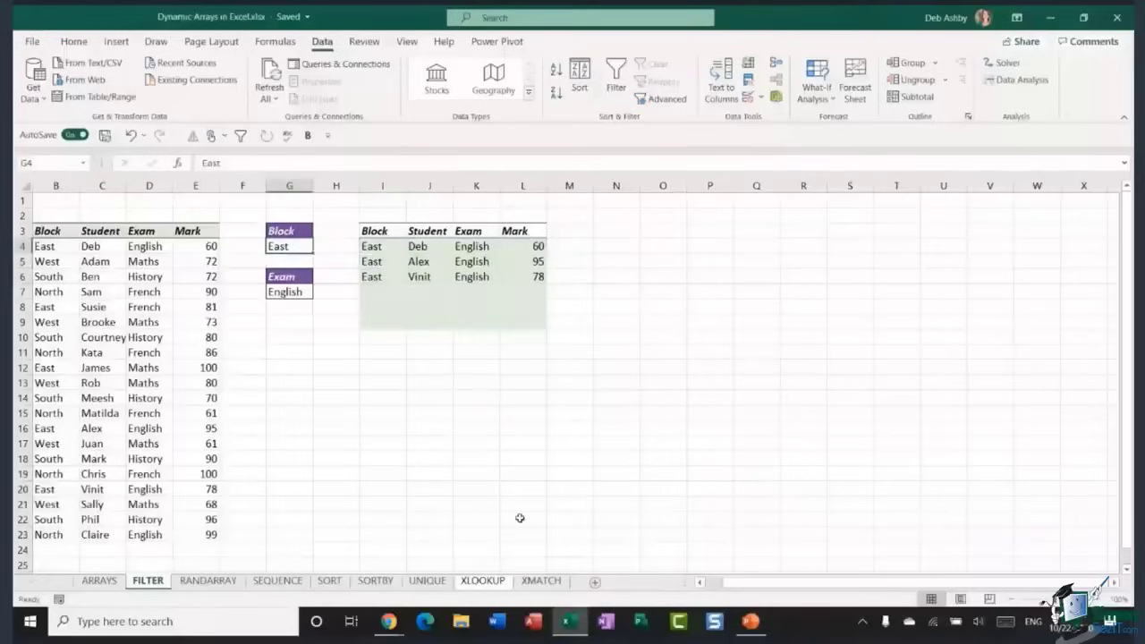
pyautogui.write('West')
pyautogui.press('Return')
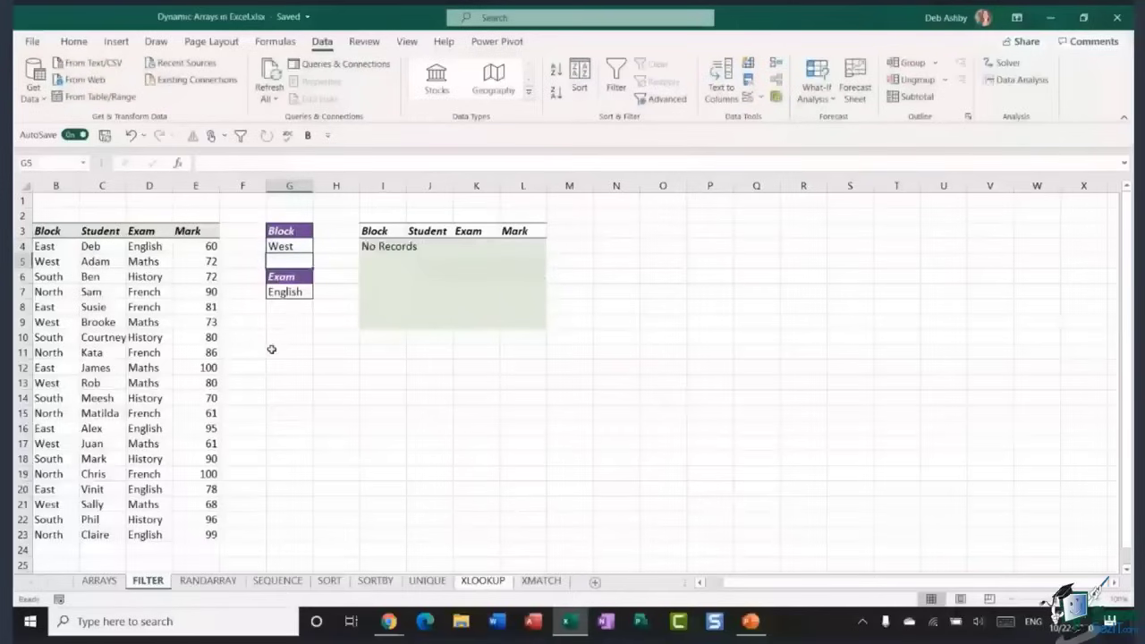
# Set the Exam criterion in G7 to French
pyautogui.click(300, 294)
pyautogui.write('French')
pyautogui.press('Return')
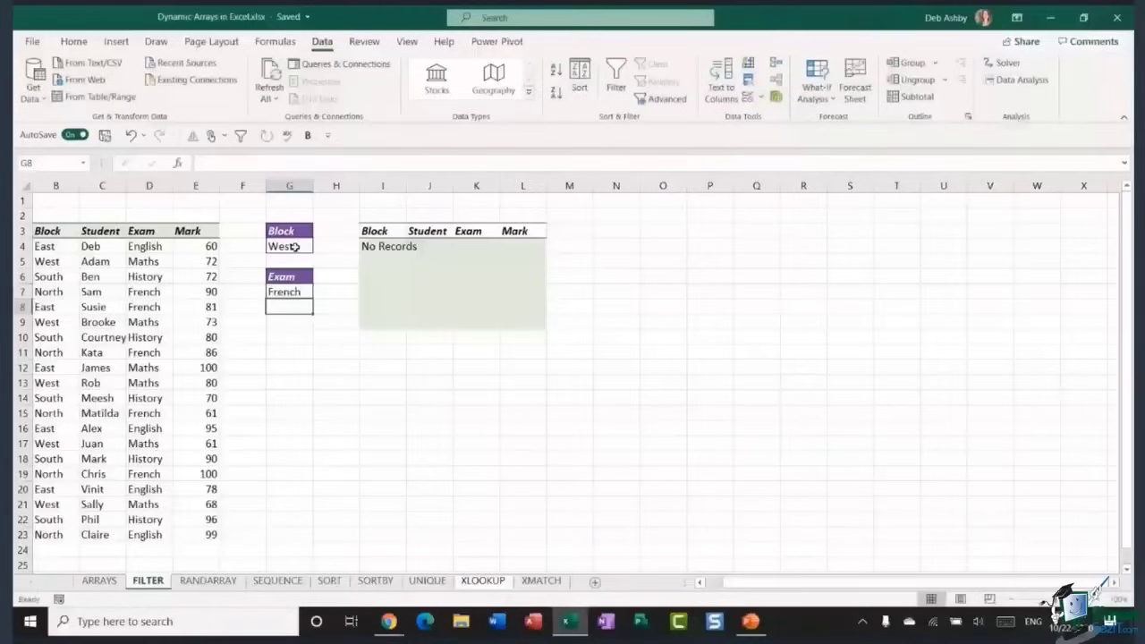
# Change the Exam criterion in G7 to Maths
pyautogui.click(283, 292)
pyautogui.write('M')
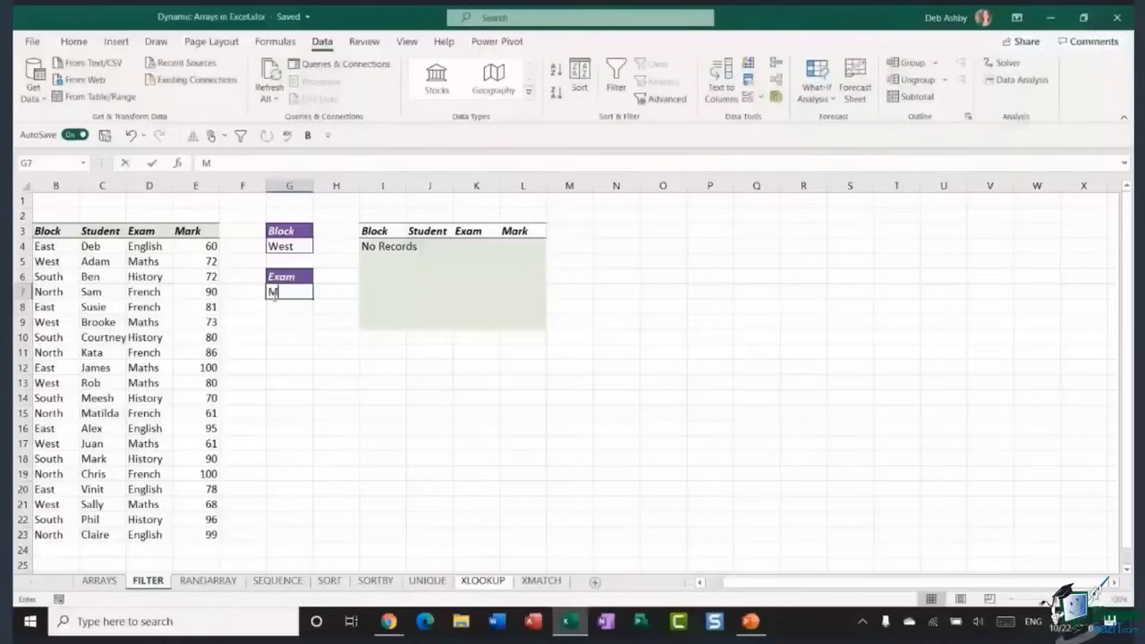
pyautogui.write('aths')
pyautogui.press('Return')
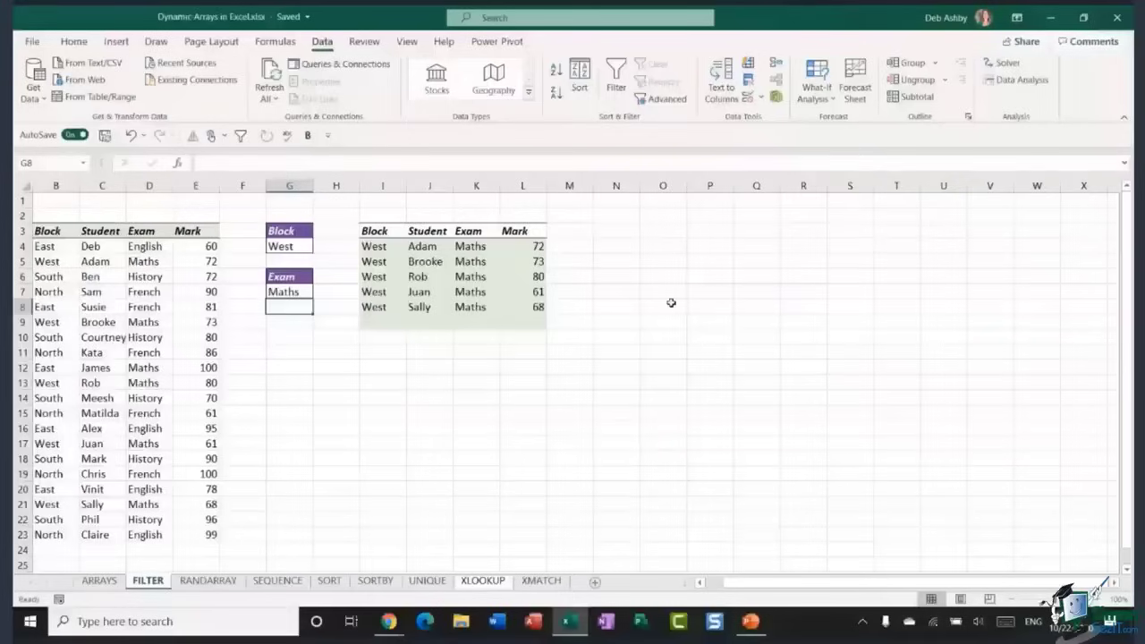
# Switch from the FILTER worksheet to the RANDARRAY worksheet
pyautogui.click(208, 582)
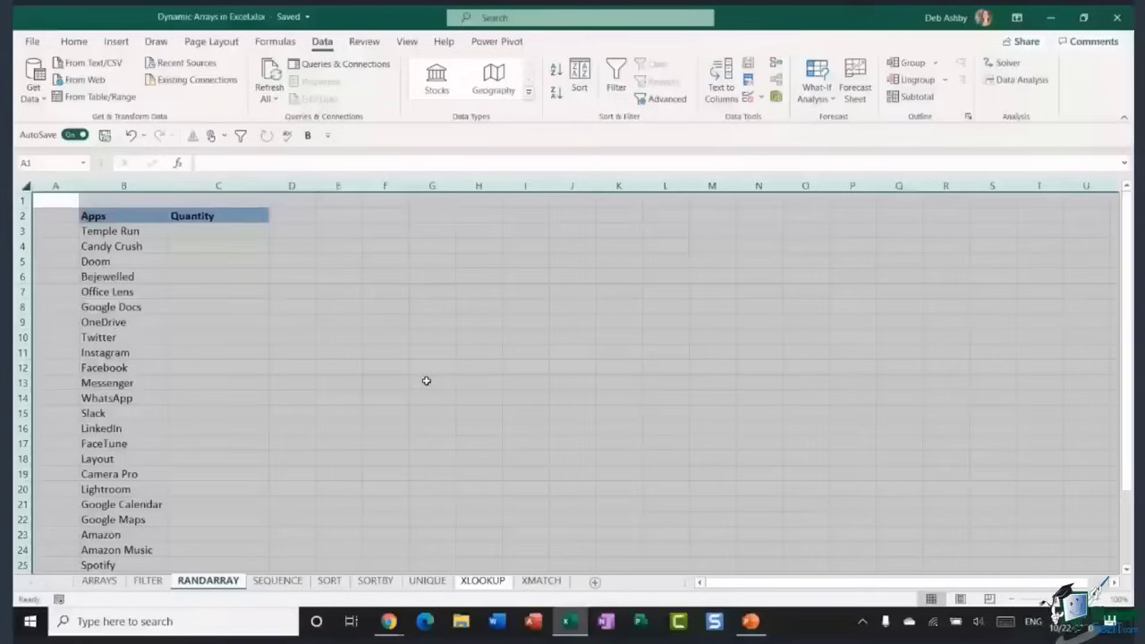
pyautogui.click(478, 323)
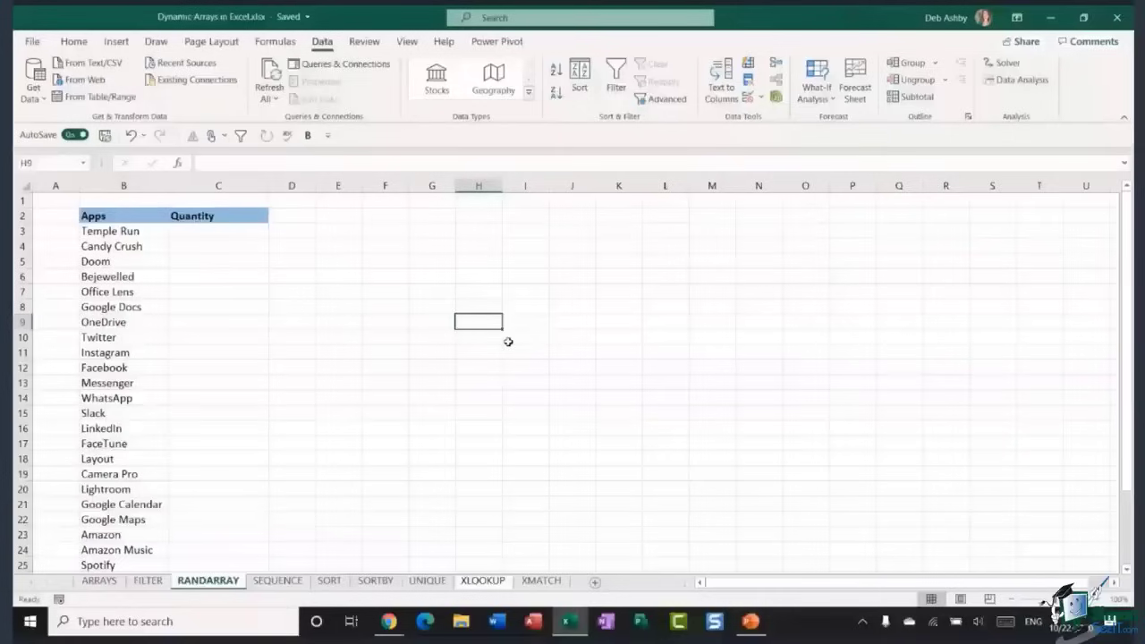
pyautogui.click(143, 580)
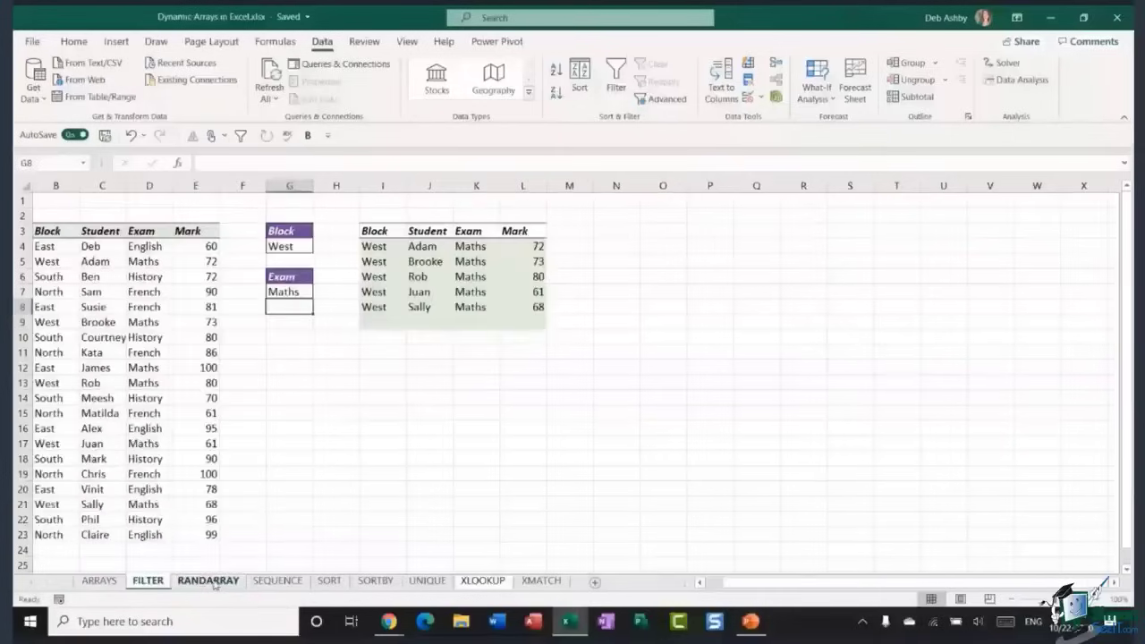
pyautogui.click(211, 582)
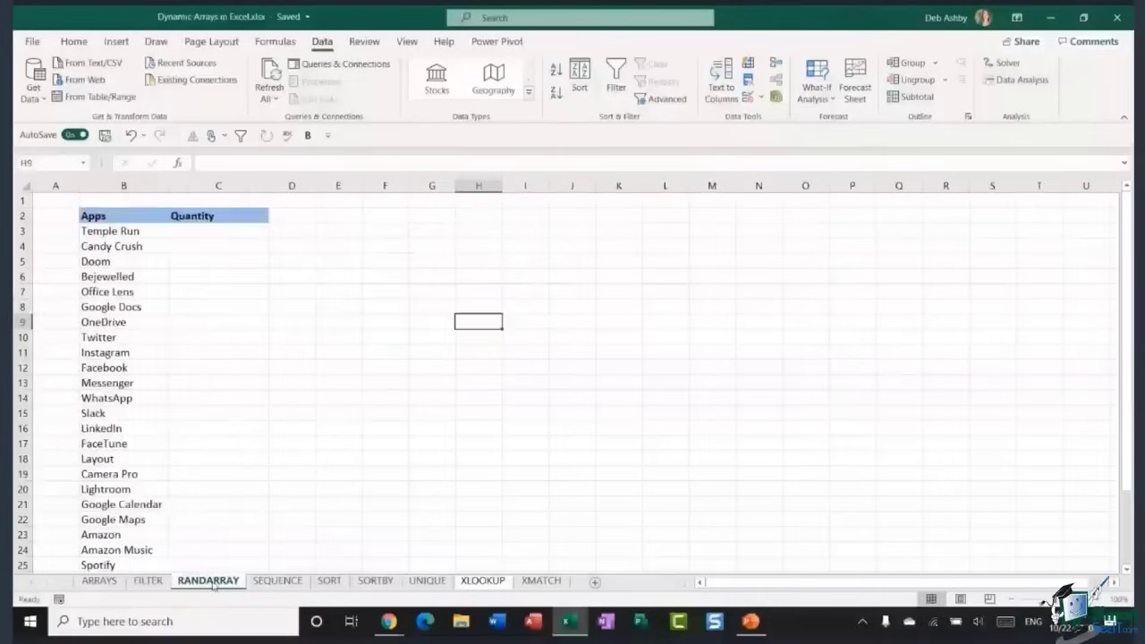
pyautogui.click(422, 250)
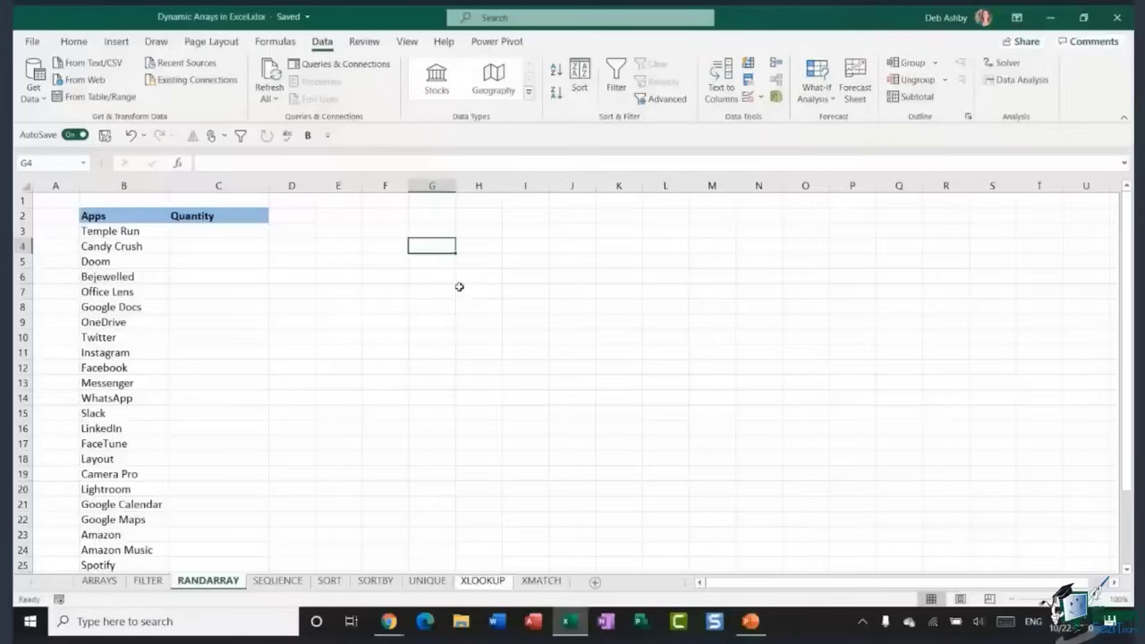
pyautogui.click(432, 277)
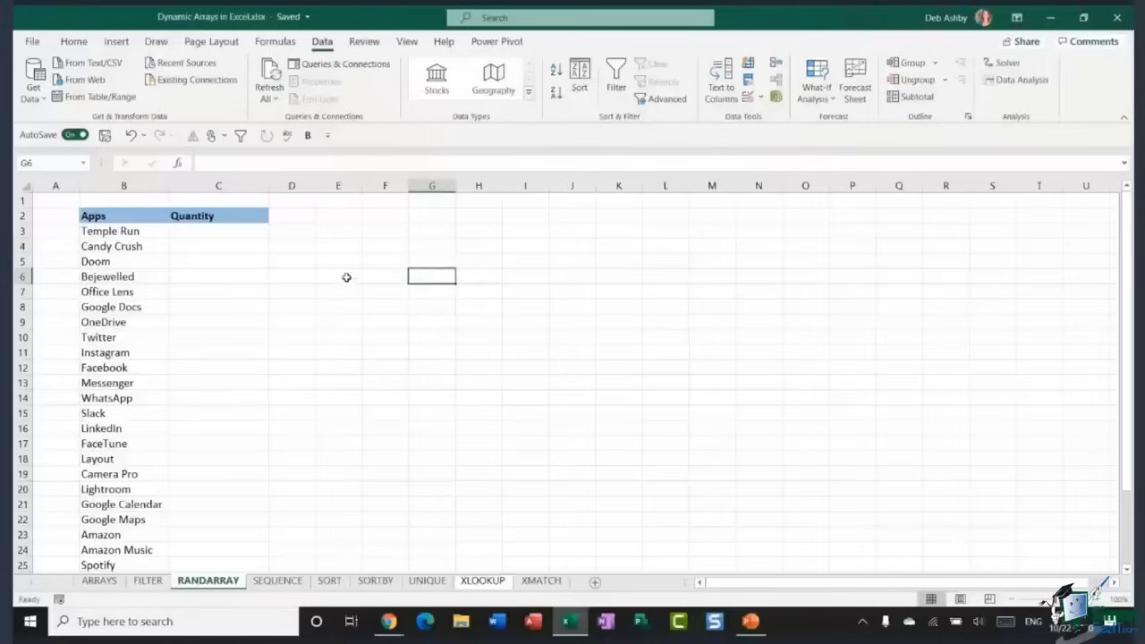
pyautogui.click(386, 233)
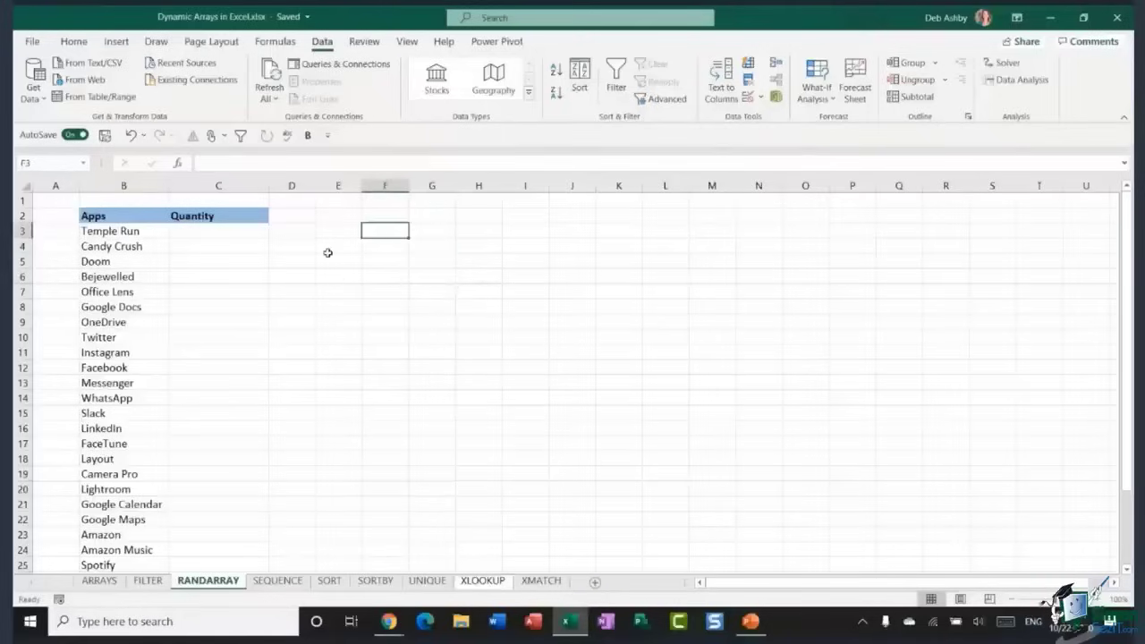
pyautogui.click(228, 234)
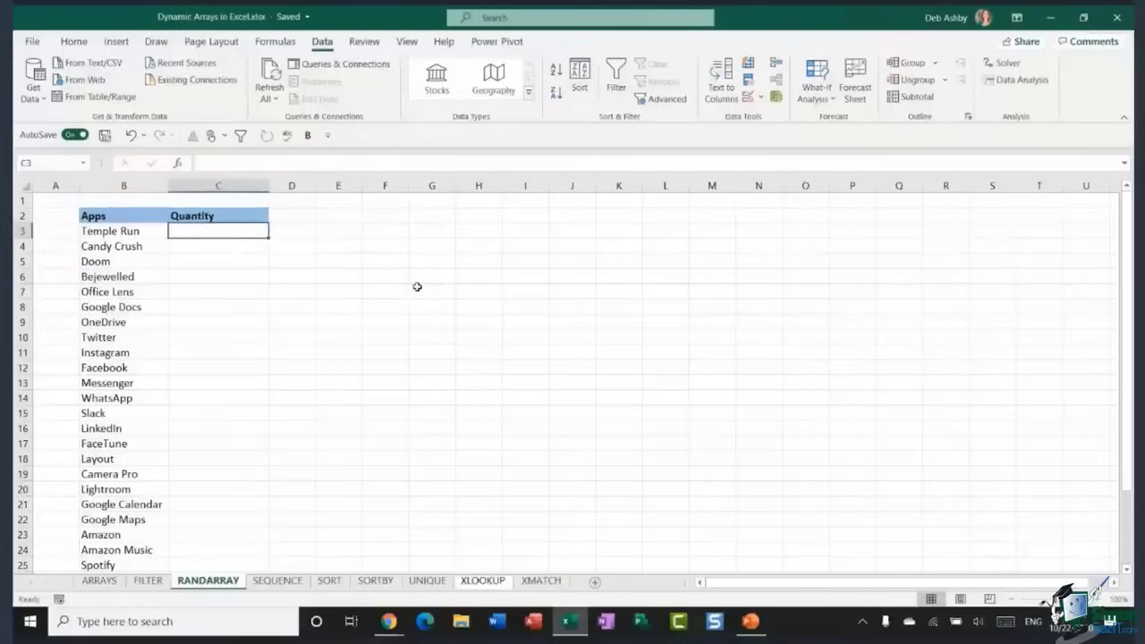
pyautogui.moveTo(215, 236); pyautogui.dragTo(210, 483)
pyautogui.scroll(2, 211, 483)
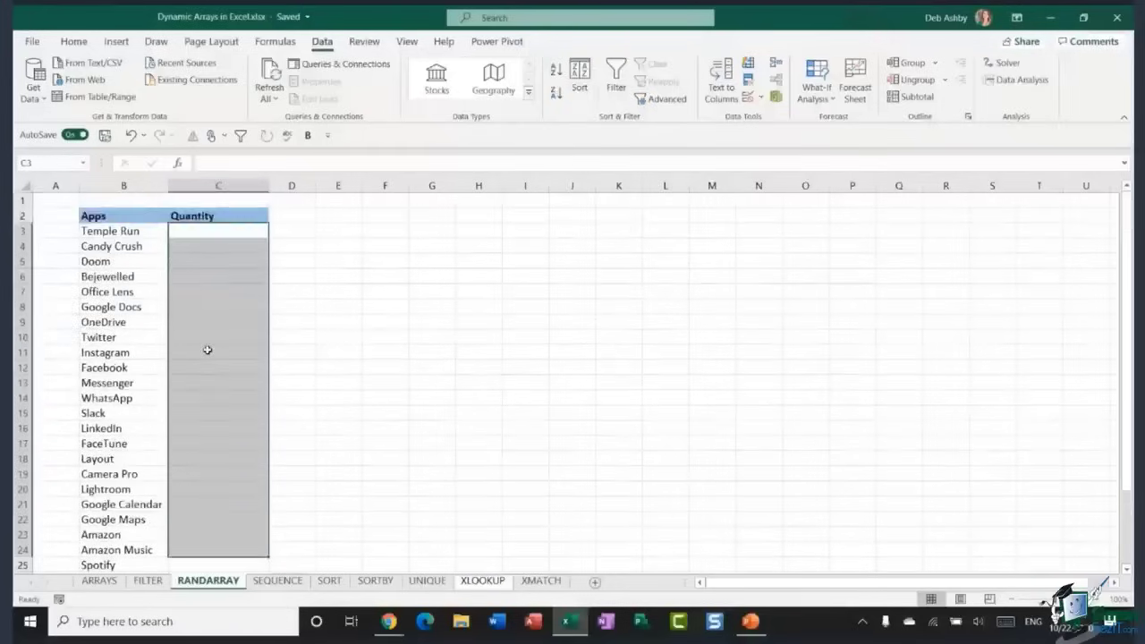
pyautogui.click(224, 233)
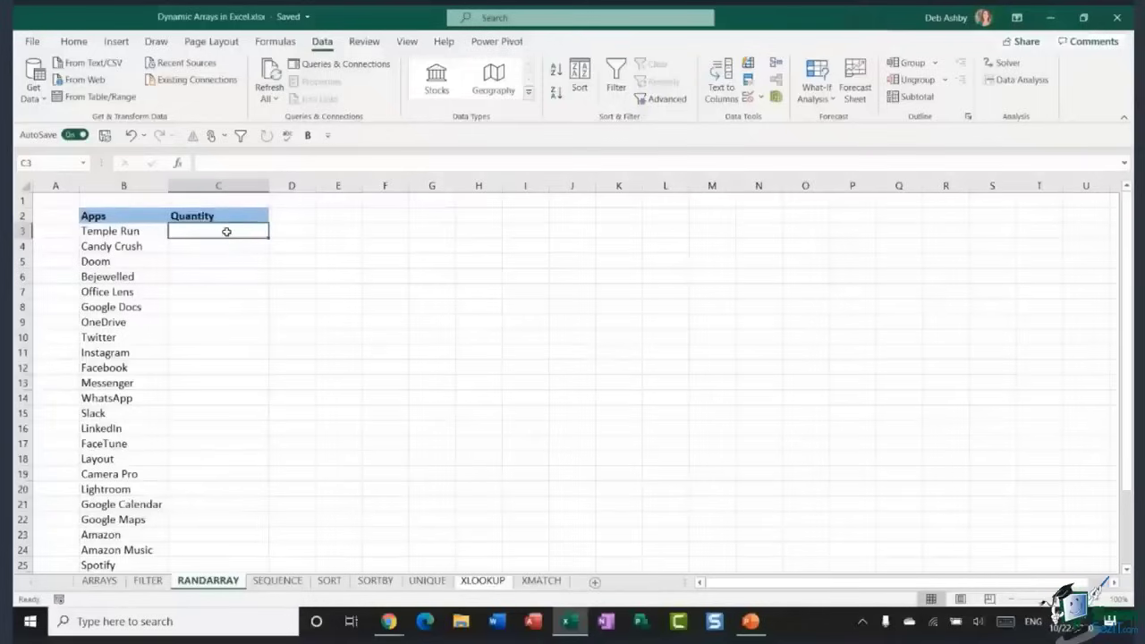
pyautogui.press('Down')
pyautogui.press('Down')
pyautogui.press('Down')
pyautogui.press('Down')
pyautogui.press('Down')
pyautogui.press('Down')
pyautogui.press('Down')
pyautogui.press('Down')
pyautogui.press('Down')
pyautogui.press('Down')
pyautogui.press('Down')
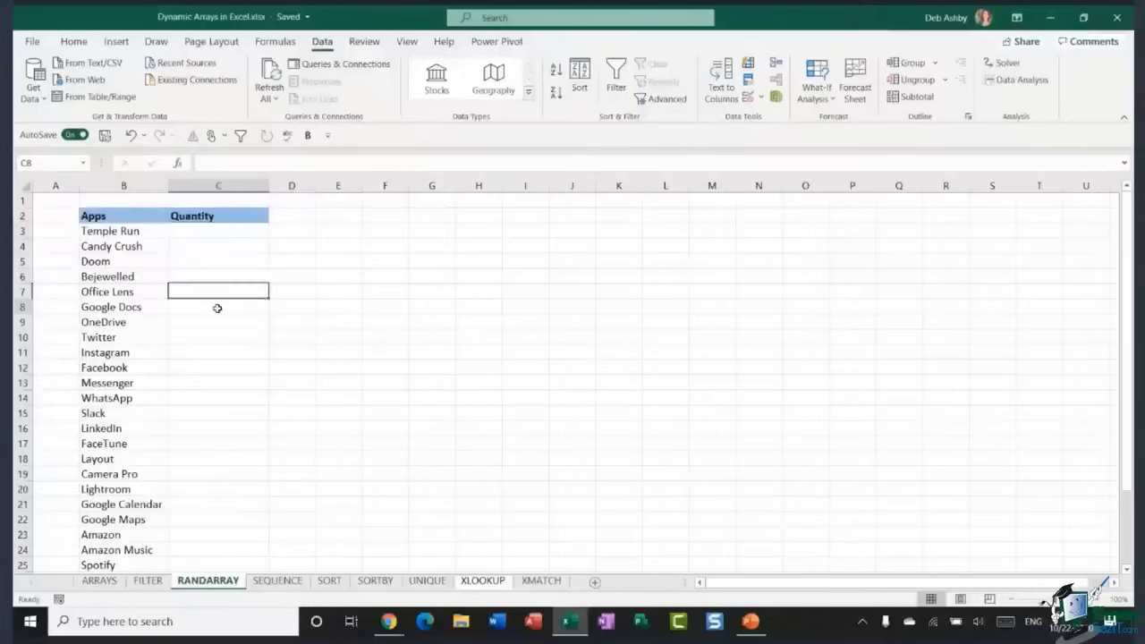
# Enter =RANDBETWEEN(10,100) in C3 and fill it down the Quantity column for all apps
pyautogui.click(208, 230)
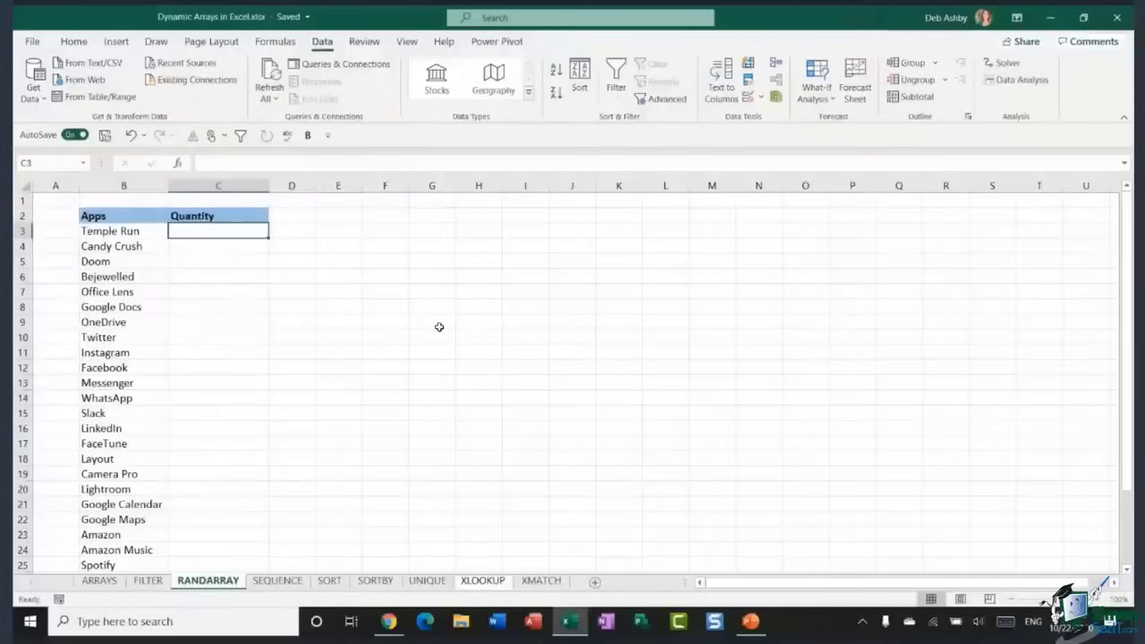
pyautogui.write('=RANDBE')
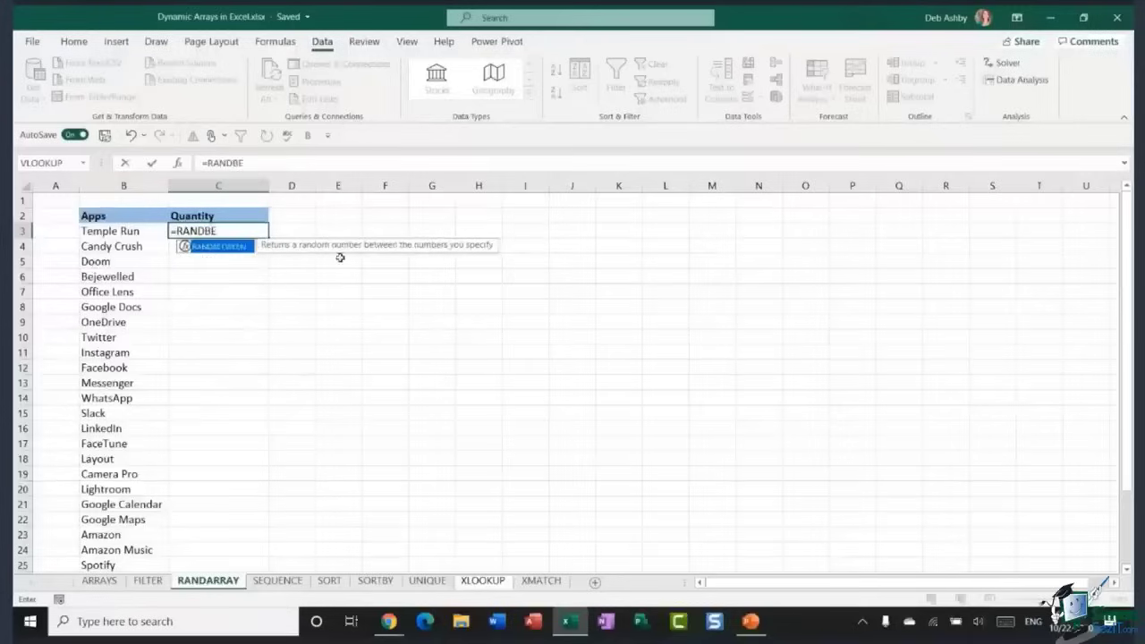
pyautogui.press('Tab')
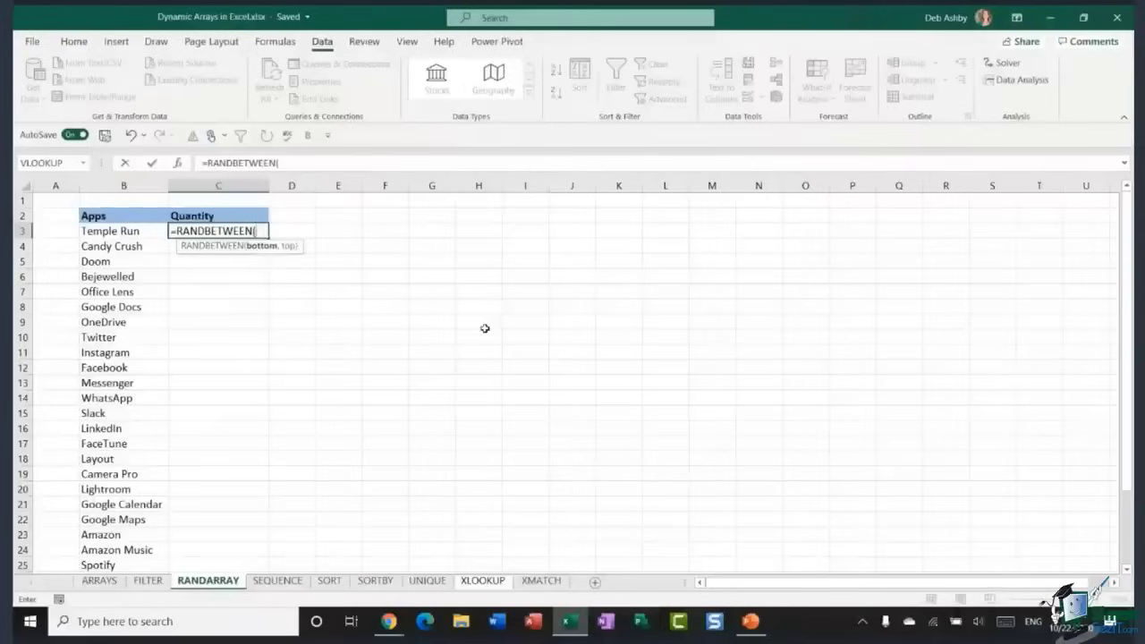
pyautogui.write('10')
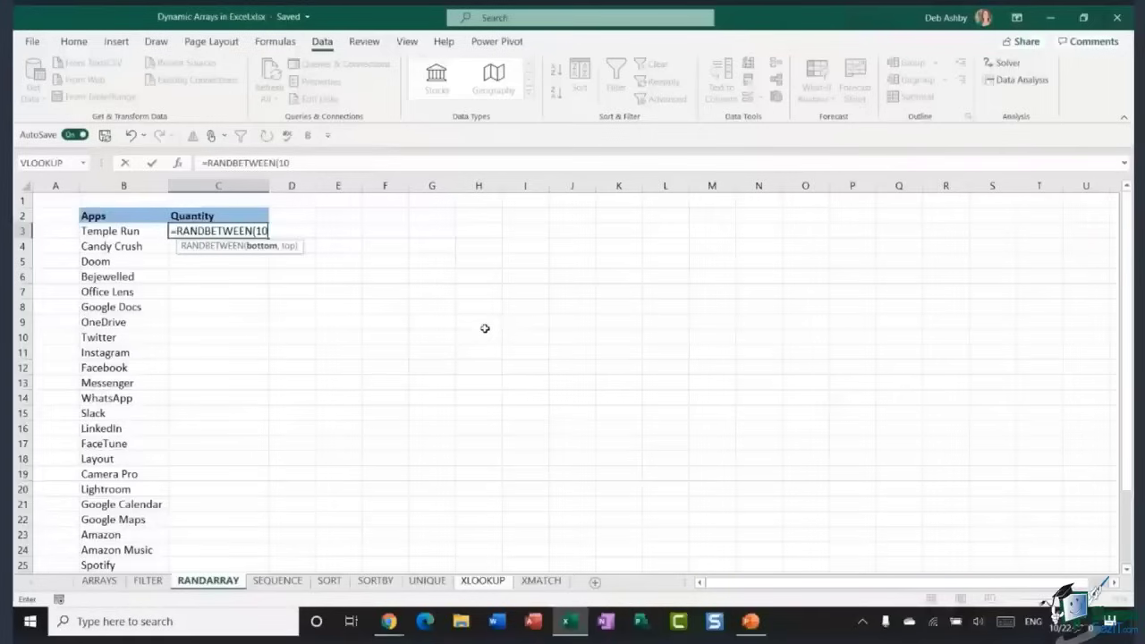
pyautogui.write(',100)')
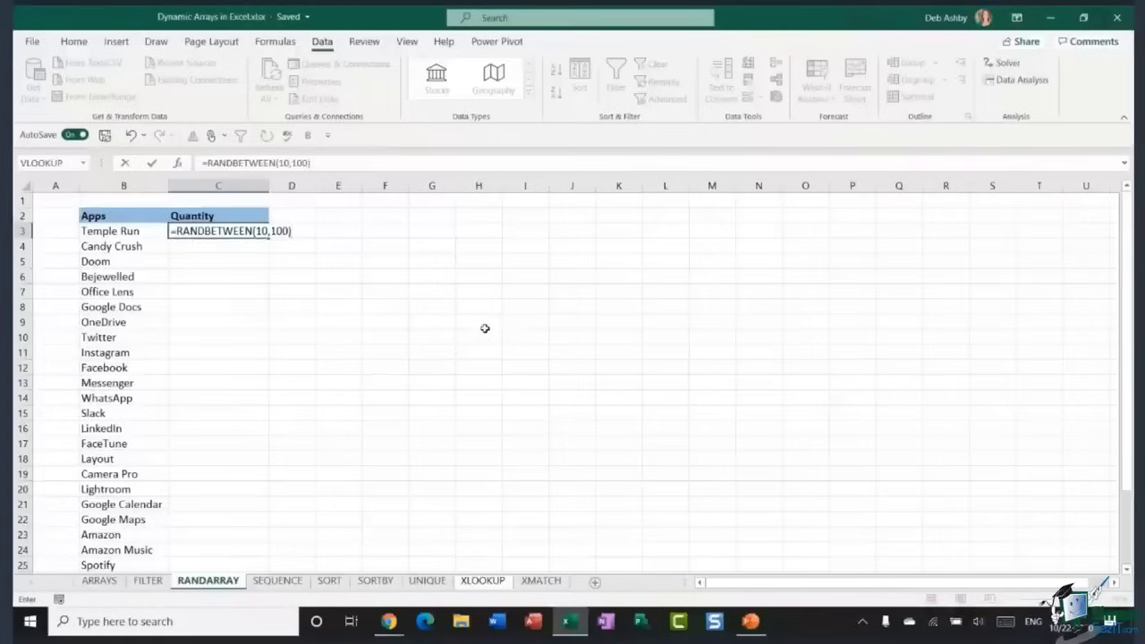
pyautogui.press('Return')
pyautogui.click(238, 229)
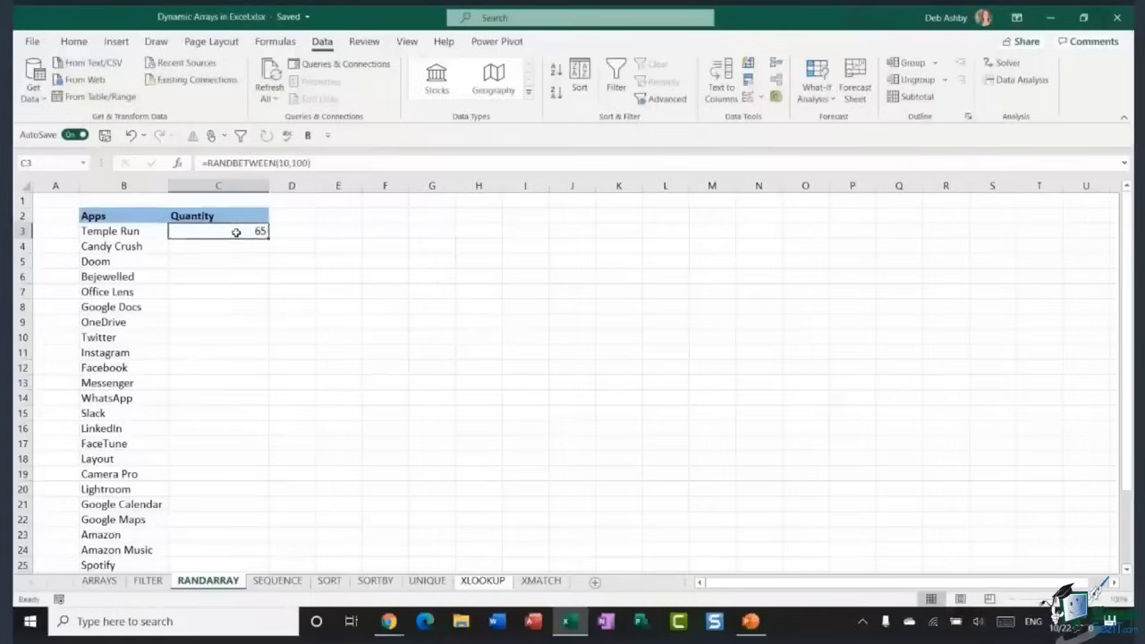
pyautogui.doubleClick(270, 238)
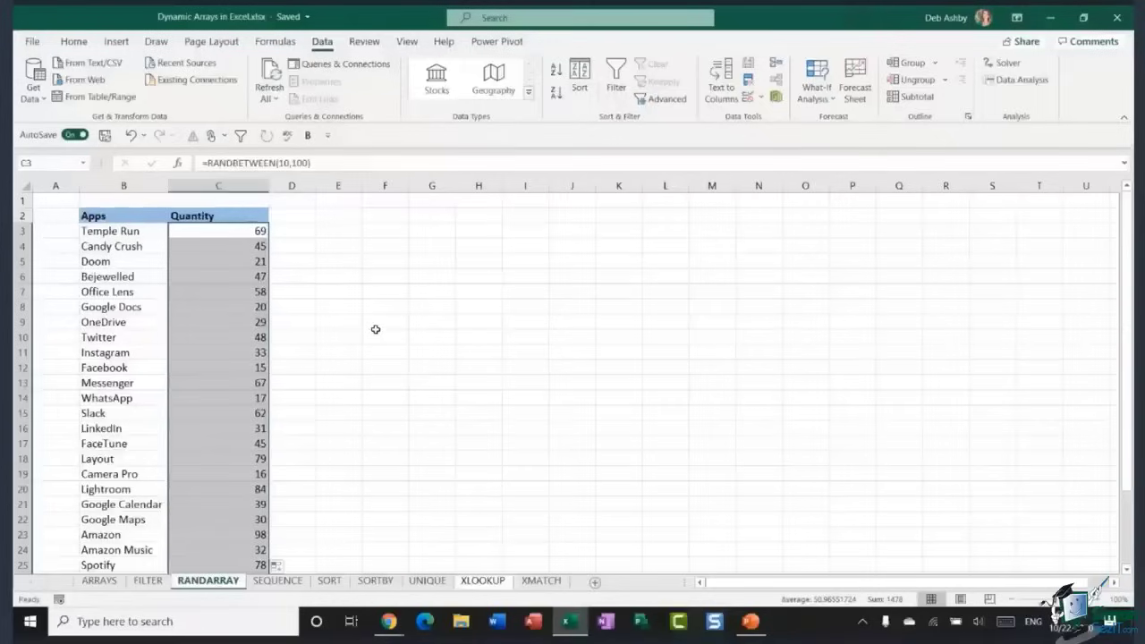
# Enter the test text sdfsd in H6 to force a recalculation, and check the random quantities in column C
pyautogui.click(371, 279)
pyautogui.click(485, 277)
pyautogui.write('sdfsd')
pyautogui.click(573, 320)
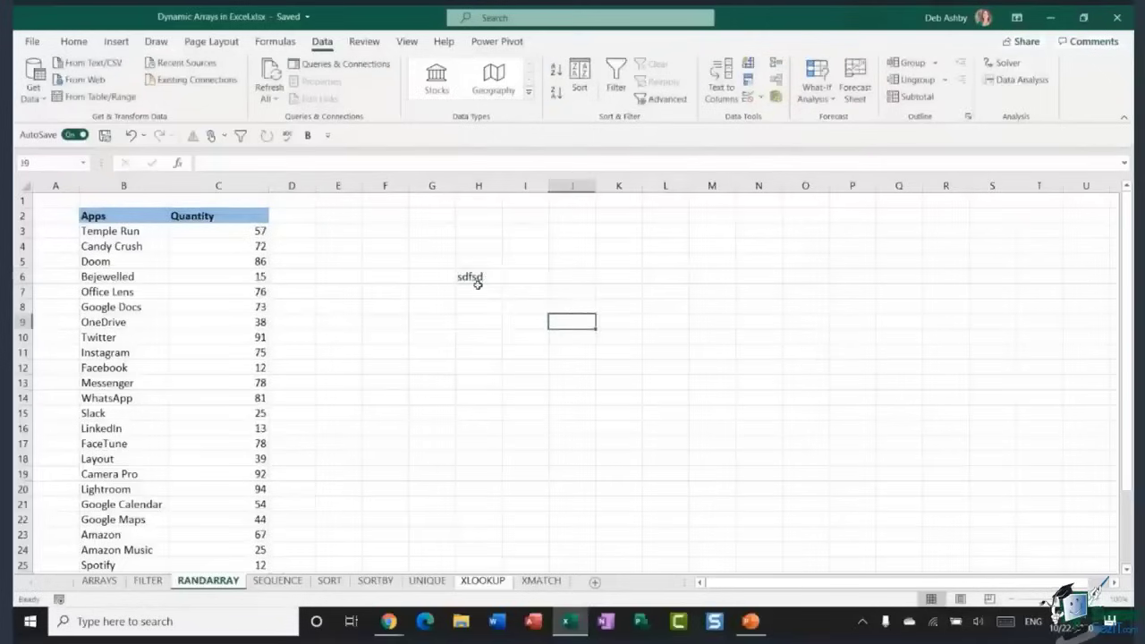
pyautogui.moveTo(236, 230); pyautogui.dragTo(236, 353)
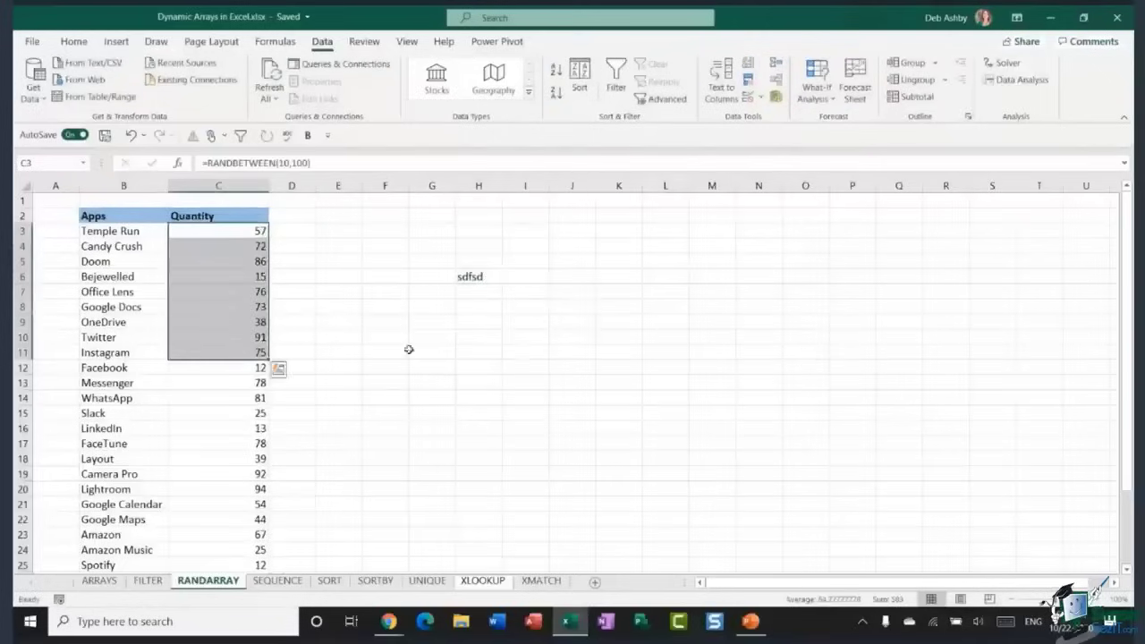
pyautogui.click(472, 278)
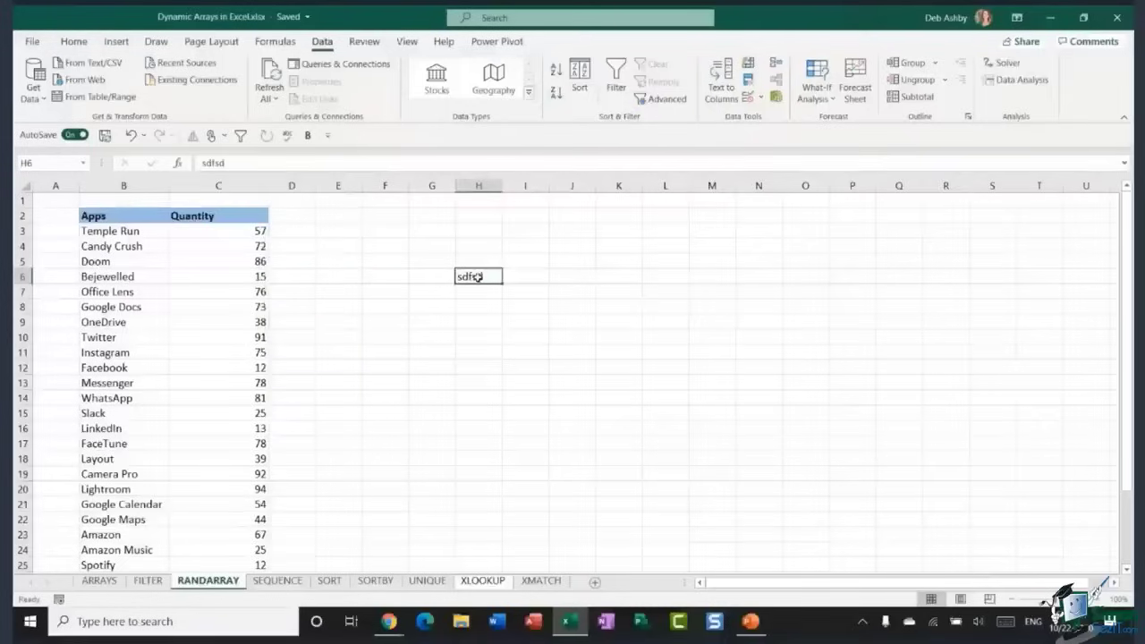
pyautogui.click(226, 231)
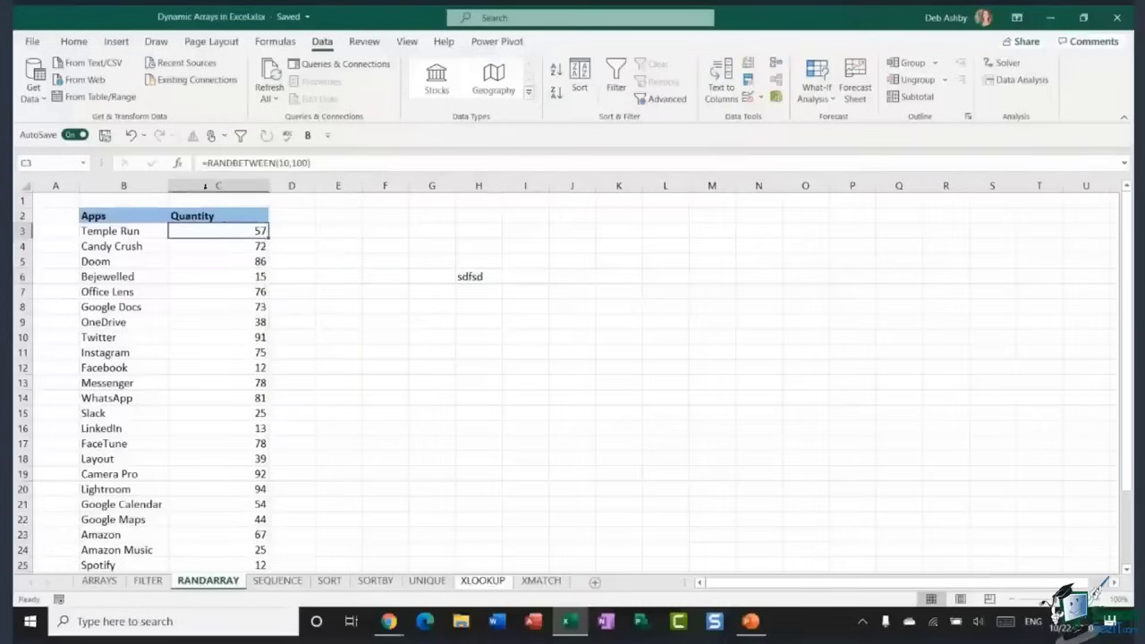
# Clear the test text from H6
pyautogui.click(471, 274)
pyautogui.press('Delete')
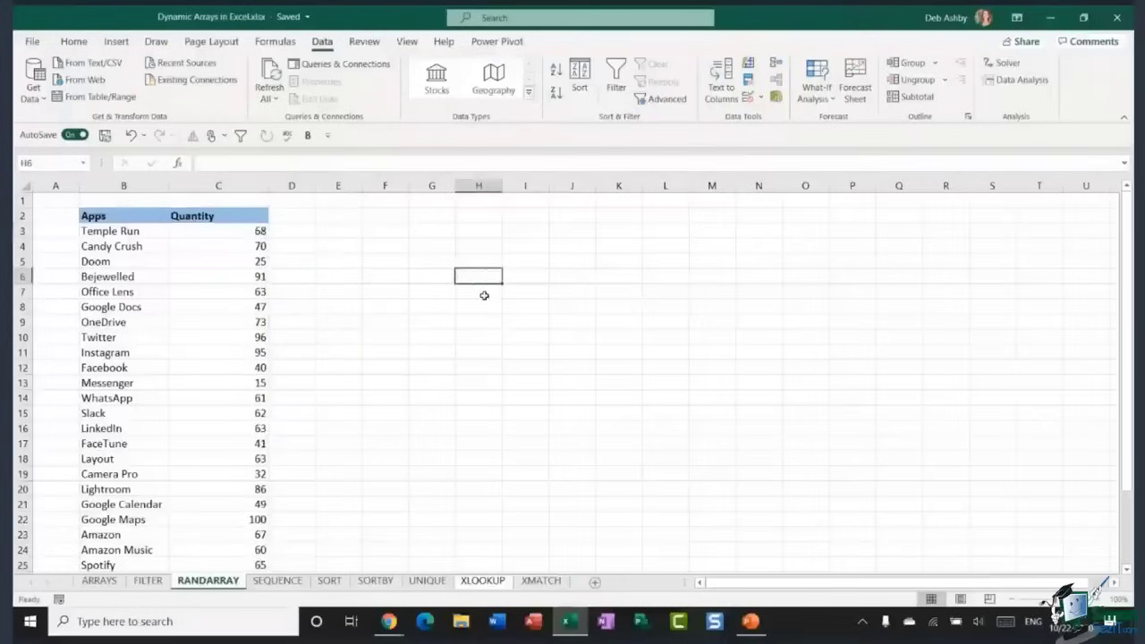
pyautogui.click(665, 259)
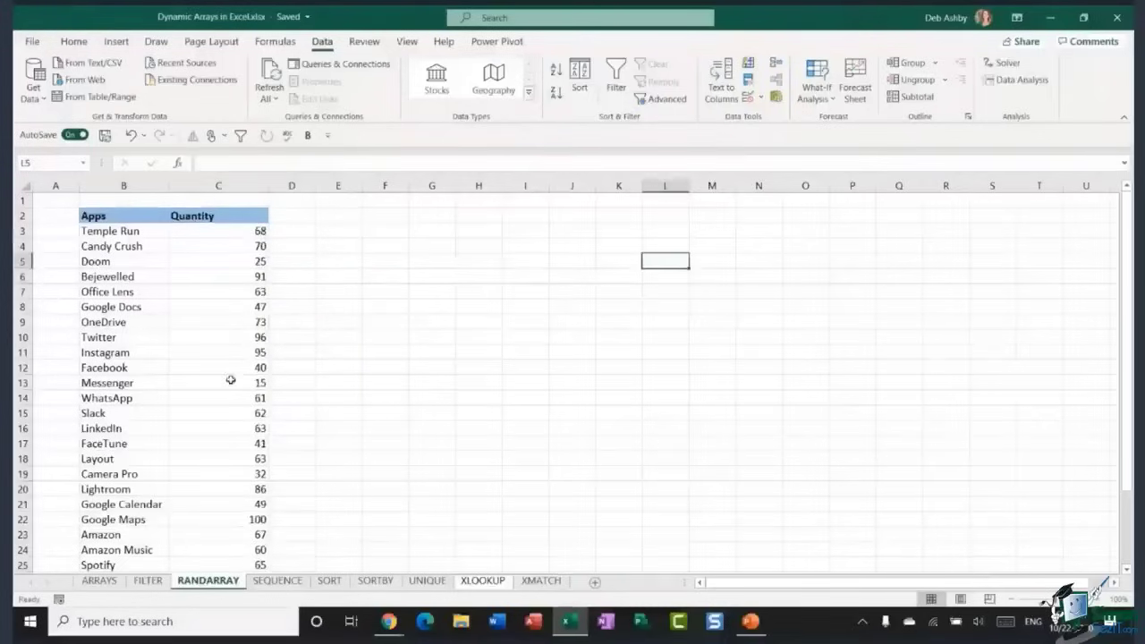
pyautogui.click(222, 233)
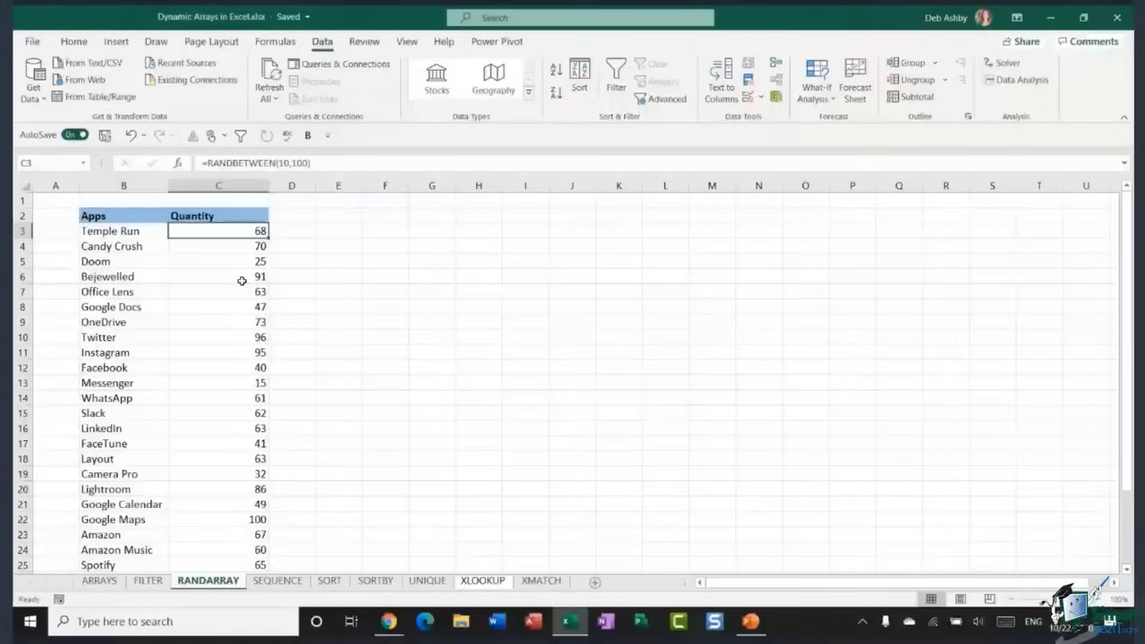
pyautogui.hotkey('ctrl', 'shift', 'Down')
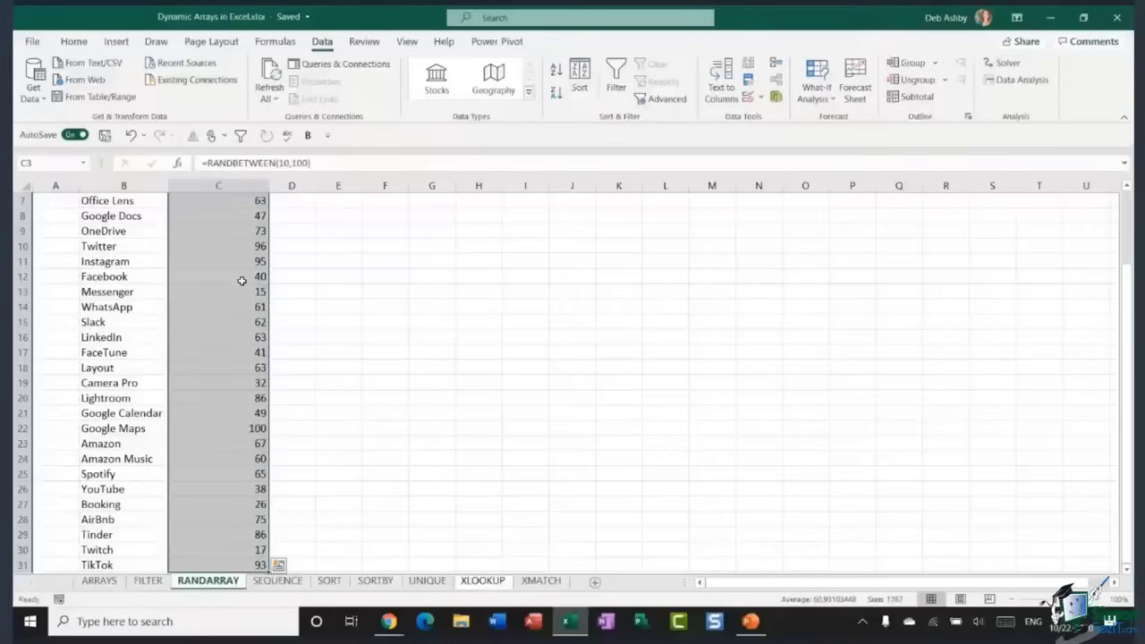
pyautogui.hotkey('ctrl', 'q')
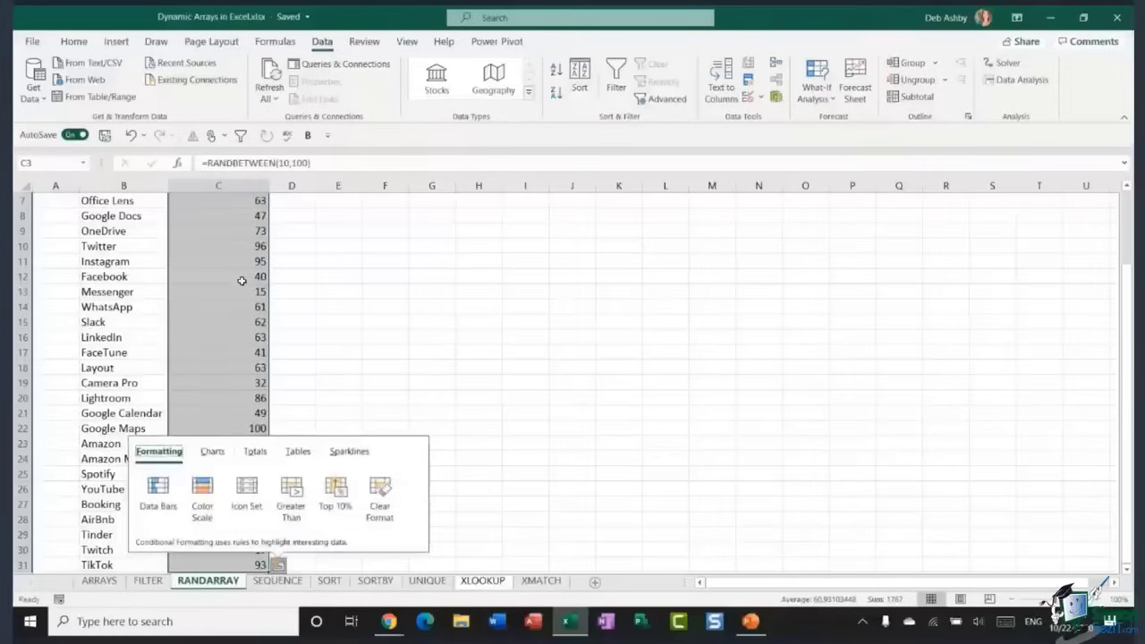
pyautogui.click(319, 309)
pyautogui.scroll(2, 253, 295)
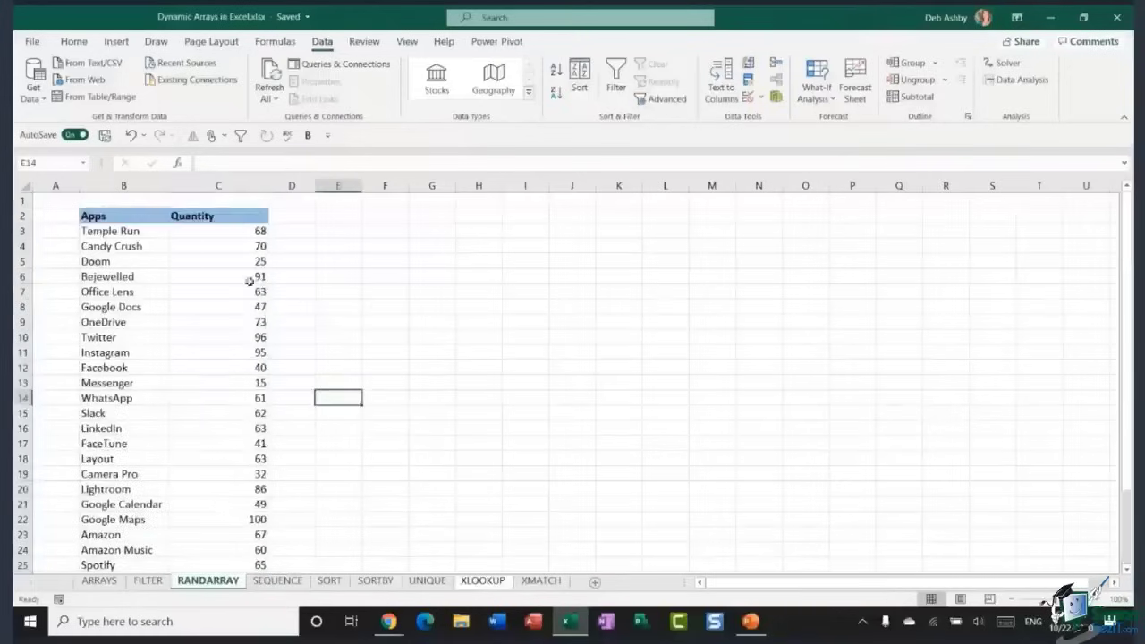
# Copy the Quantity column from its header C2 through C31 and paste it over itself as values only
pyautogui.click(222, 218)
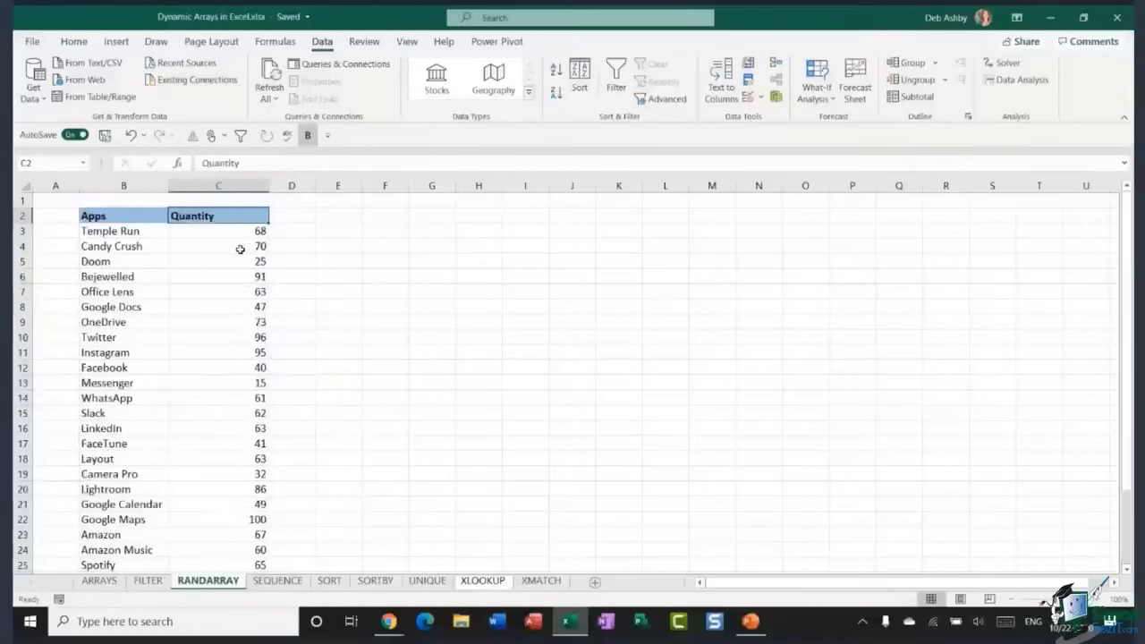
pyautogui.hotkey('ctrl', 'shift', 'Down')
pyautogui.hotkey('ctrl', 'c')
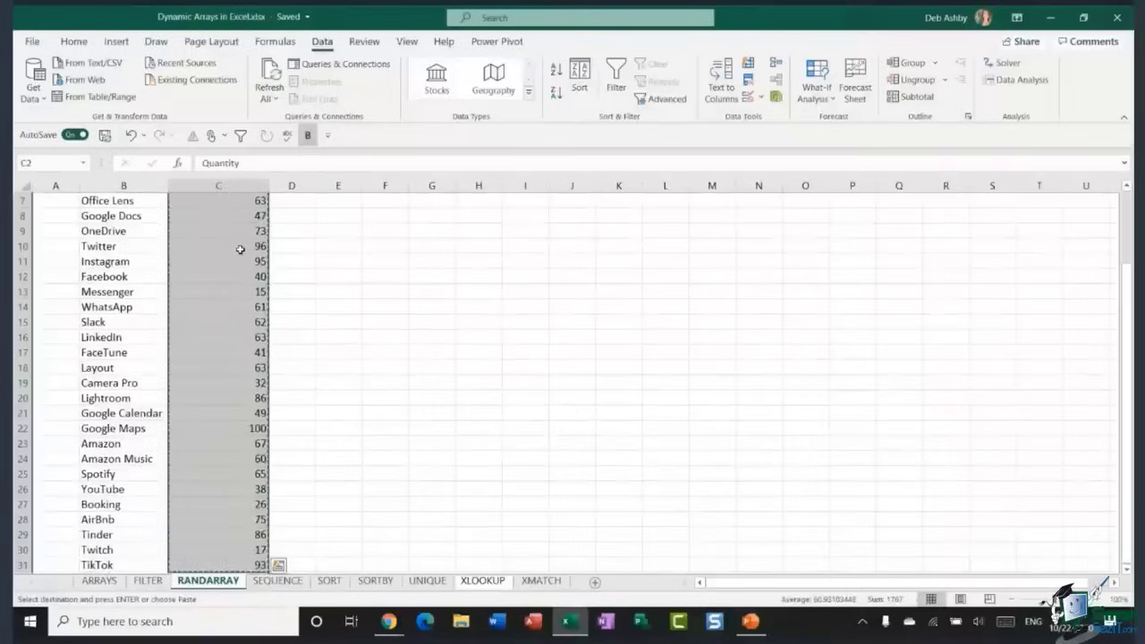
pyautogui.click(34, 42)
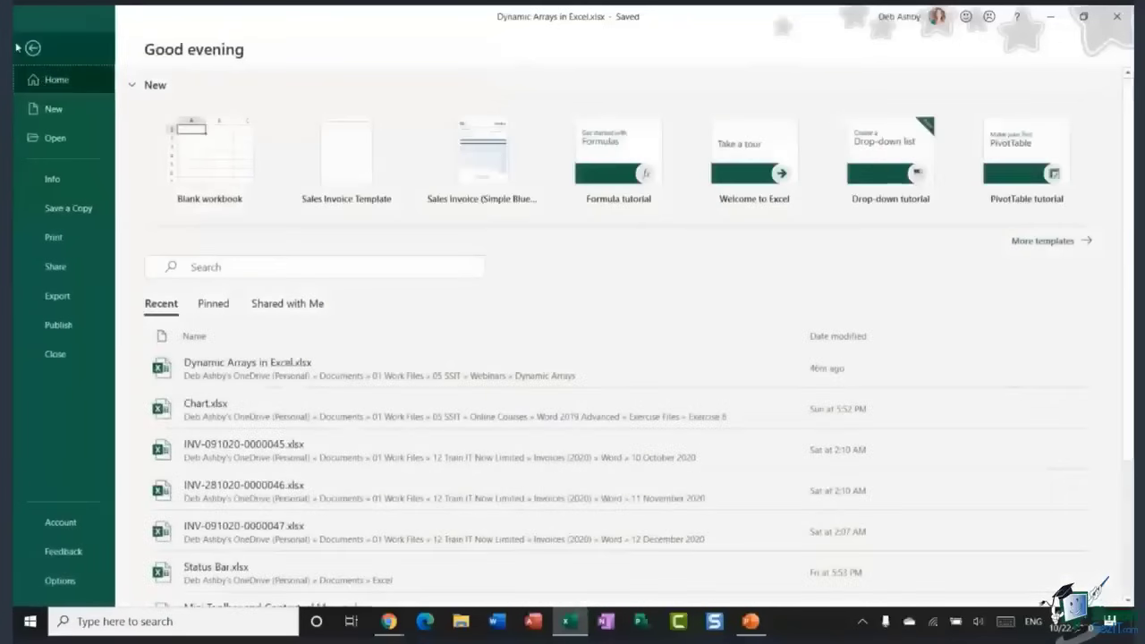
pyautogui.click(20, 48)
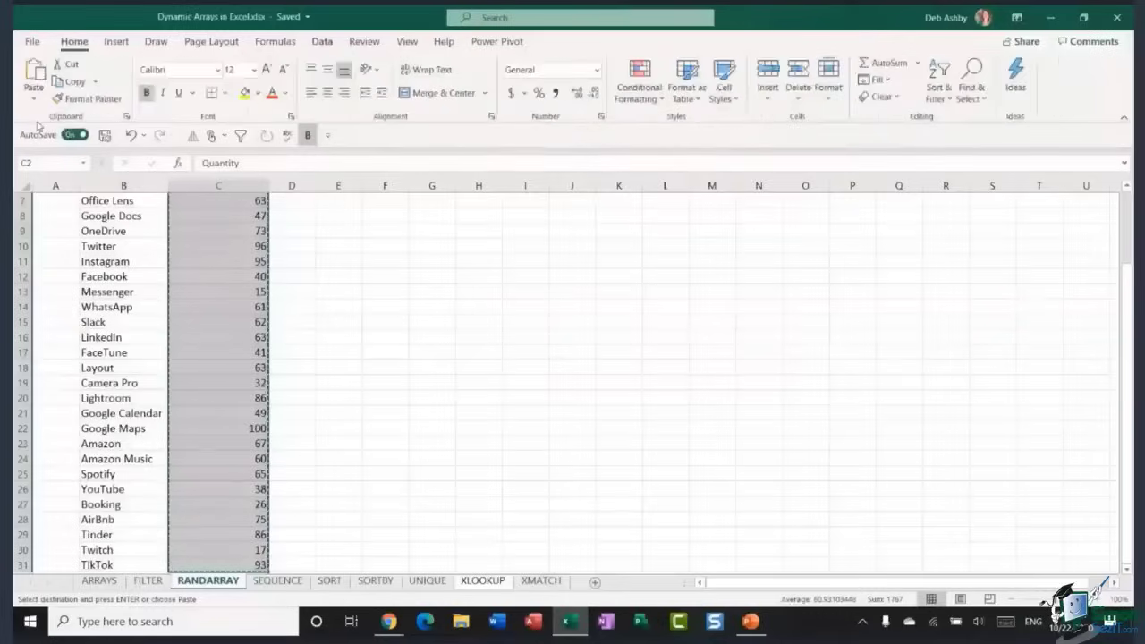
pyautogui.click(33, 98)
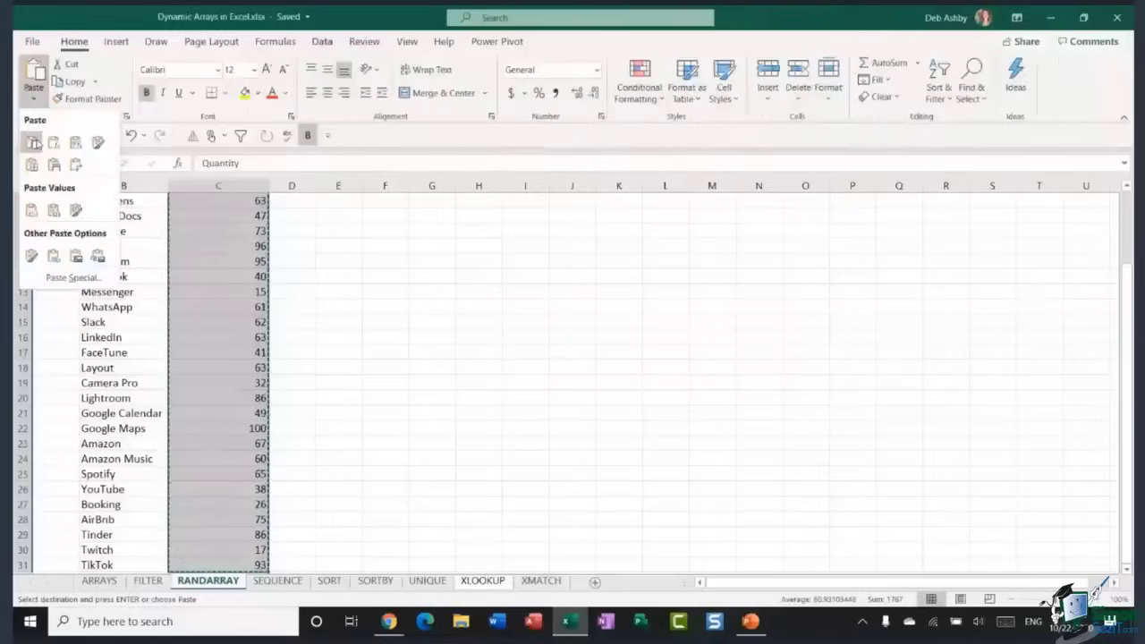
pyautogui.click(31, 211)
# Inspect several Quantity cells to check whether they hold fixed values instead of formulas
pyautogui.click(378, 325)
pyautogui.click(206, 244)
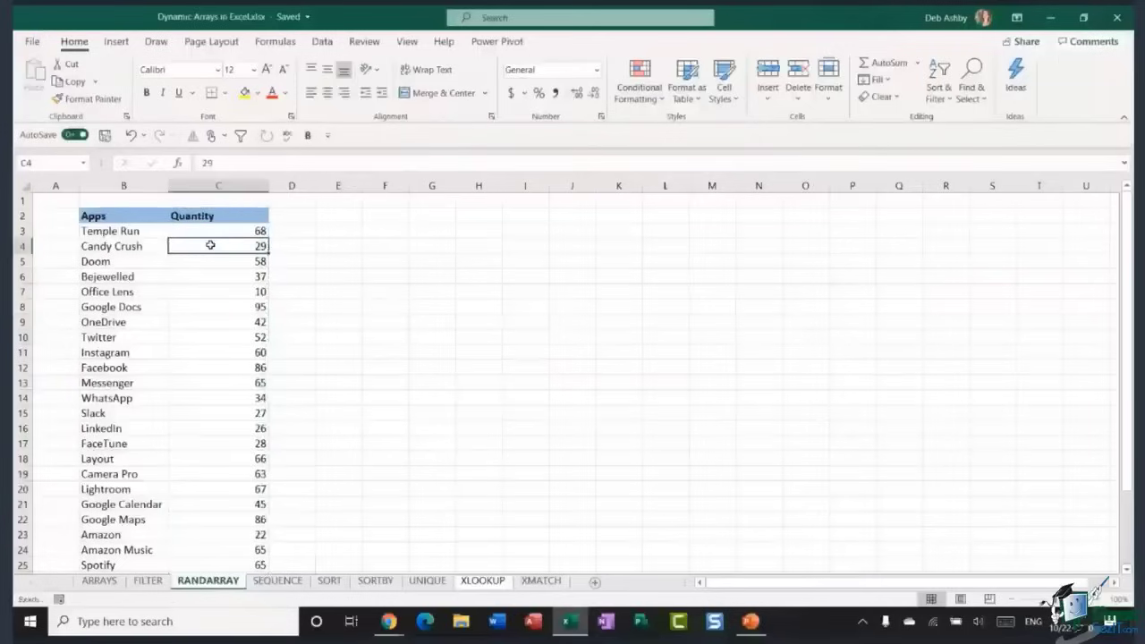
pyautogui.click(344, 247)
pyautogui.click(255, 246)
pyautogui.click(202, 341)
pyautogui.click(217, 292)
pyautogui.click(478, 338)
pyautogui.click(665, 322)
pyautogui.click(758, 428)
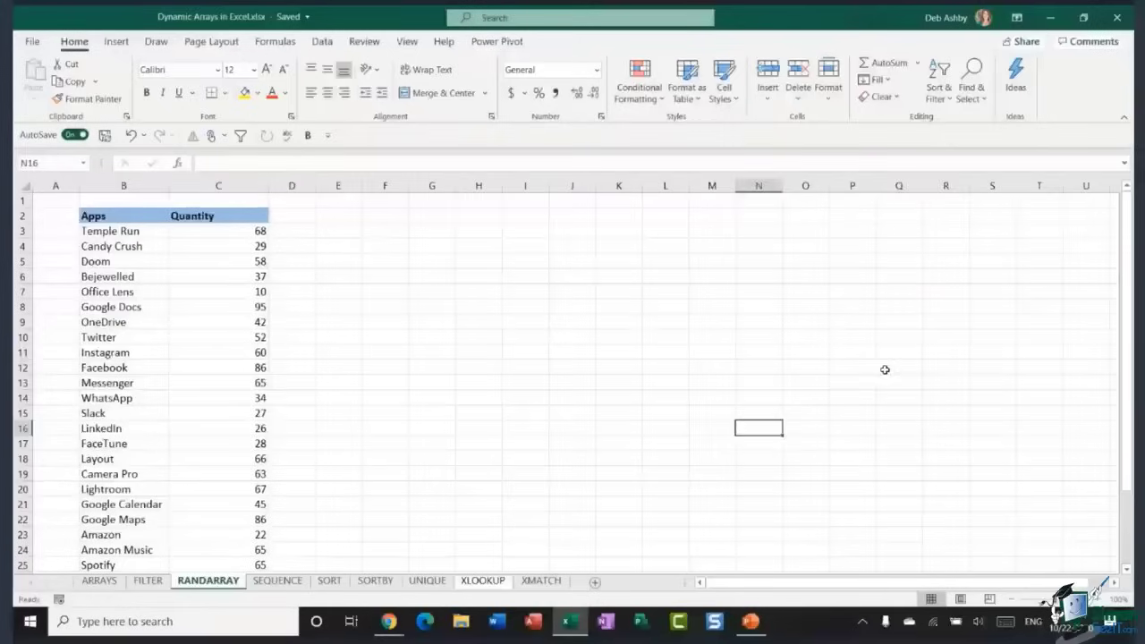
pyautogui.click(885, 370)
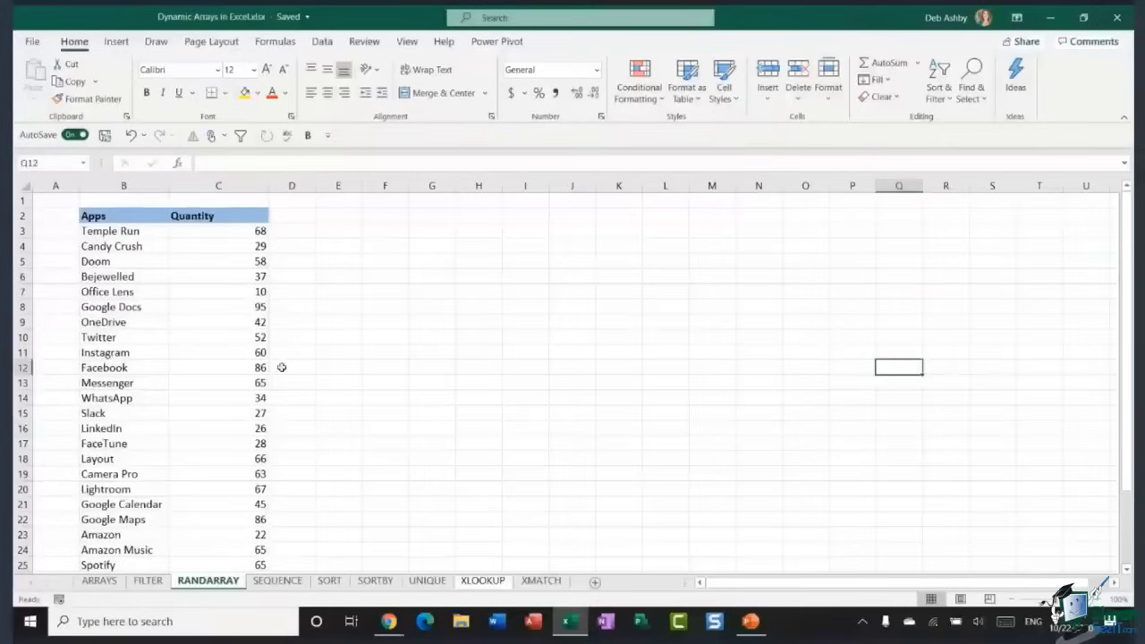
pyautogui.click(232, 229)
pyautogui.click(411, 274)
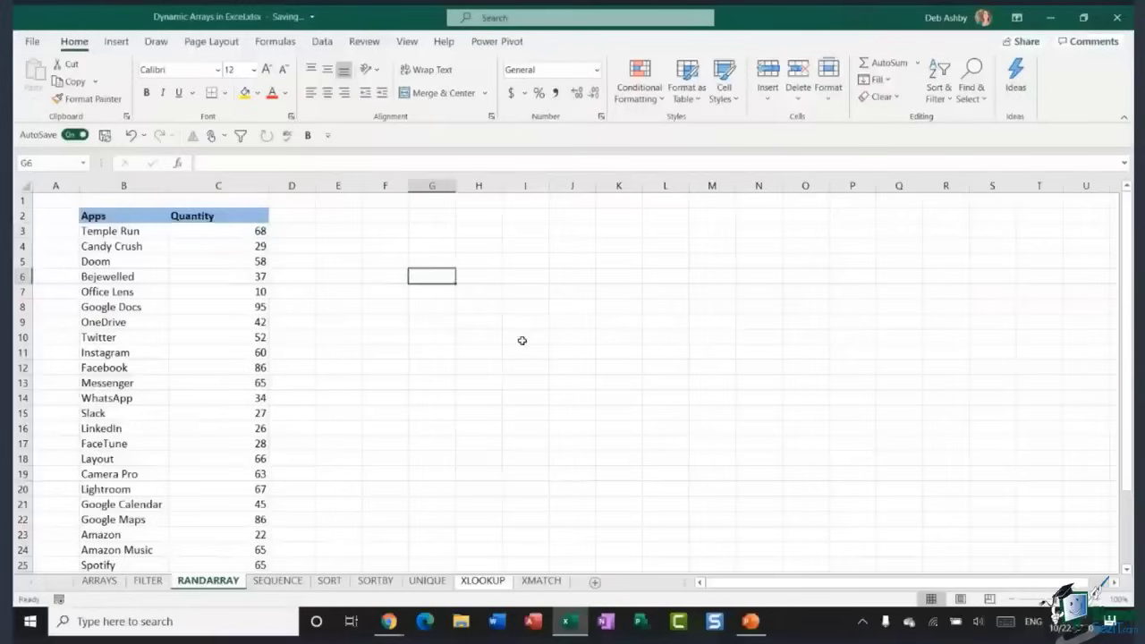
# Enter =RANDARRAY(5,7,10,100,TRUE) in G5 to generate five rows by seven columns of random integers
pyautogui.click(421, 260)
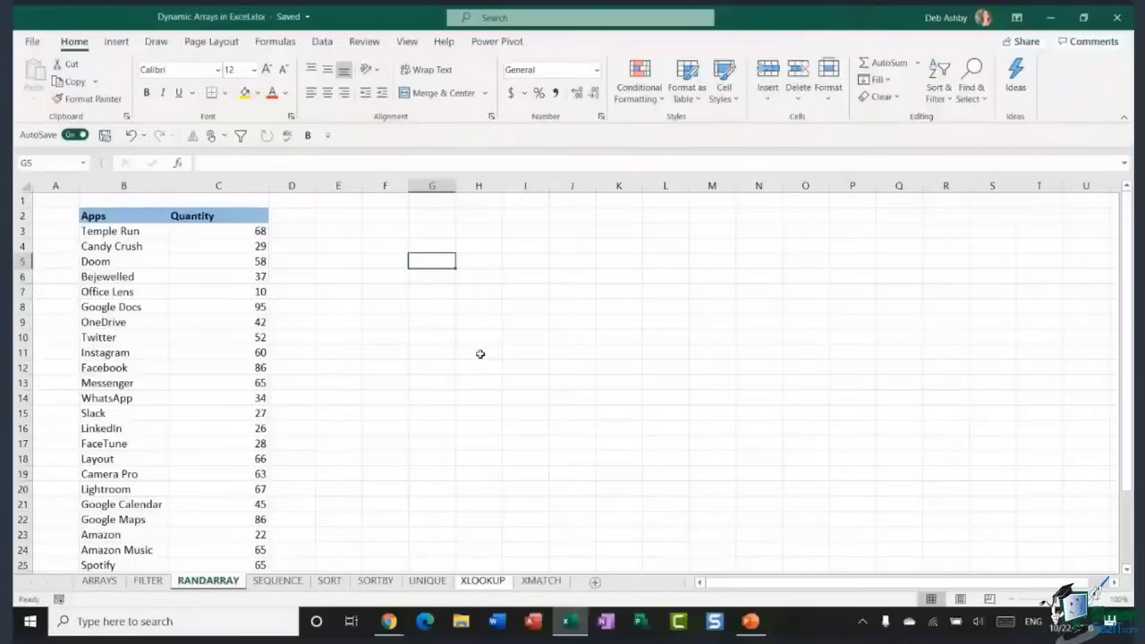
pyautogui.write('=RANDA')
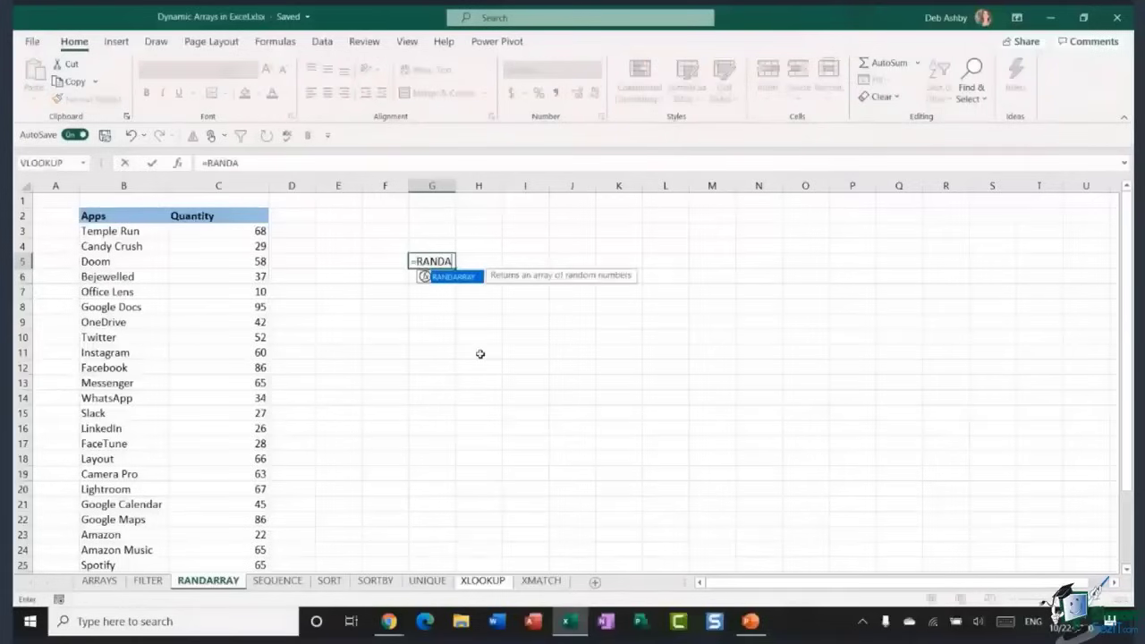
pyautogui.write('RRAY(')
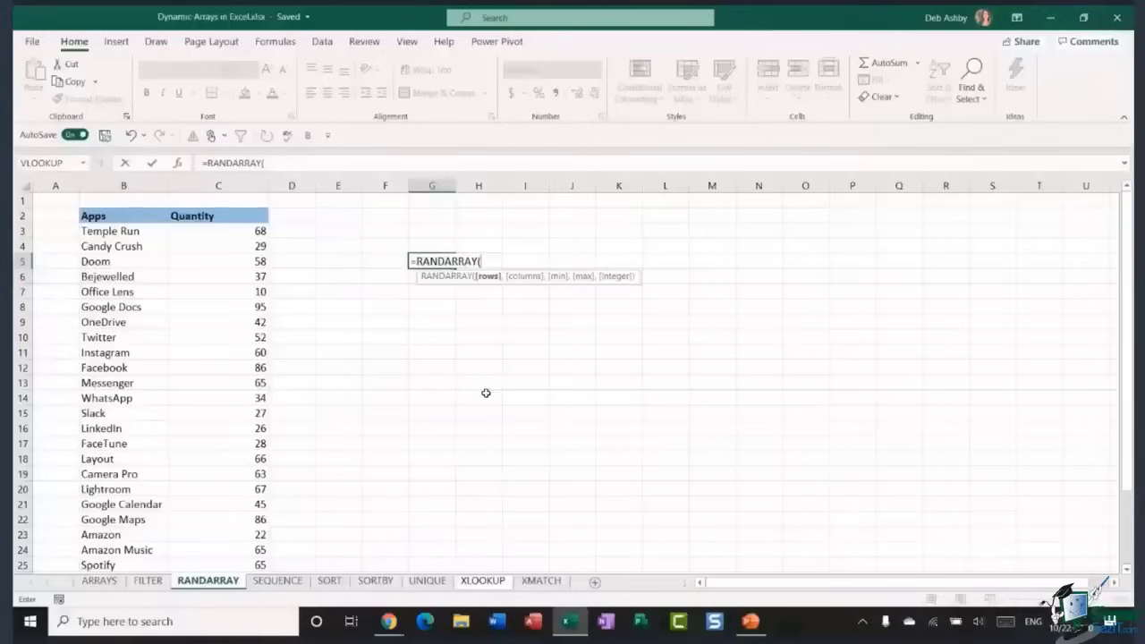
pyautogui.write('5,')
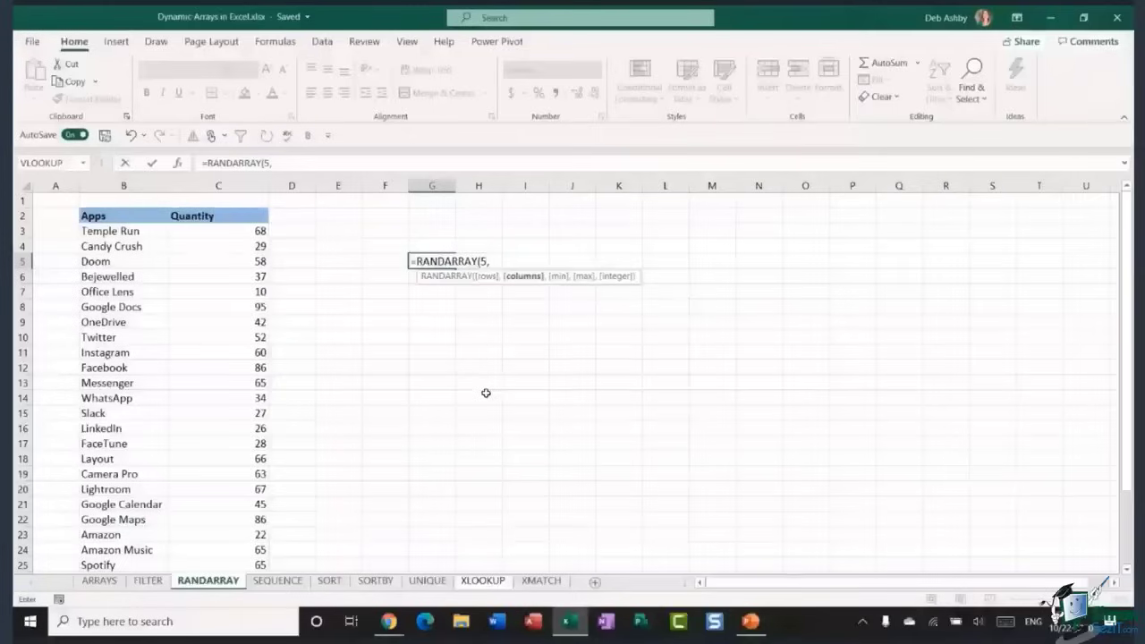
pyautogui.write('7,')
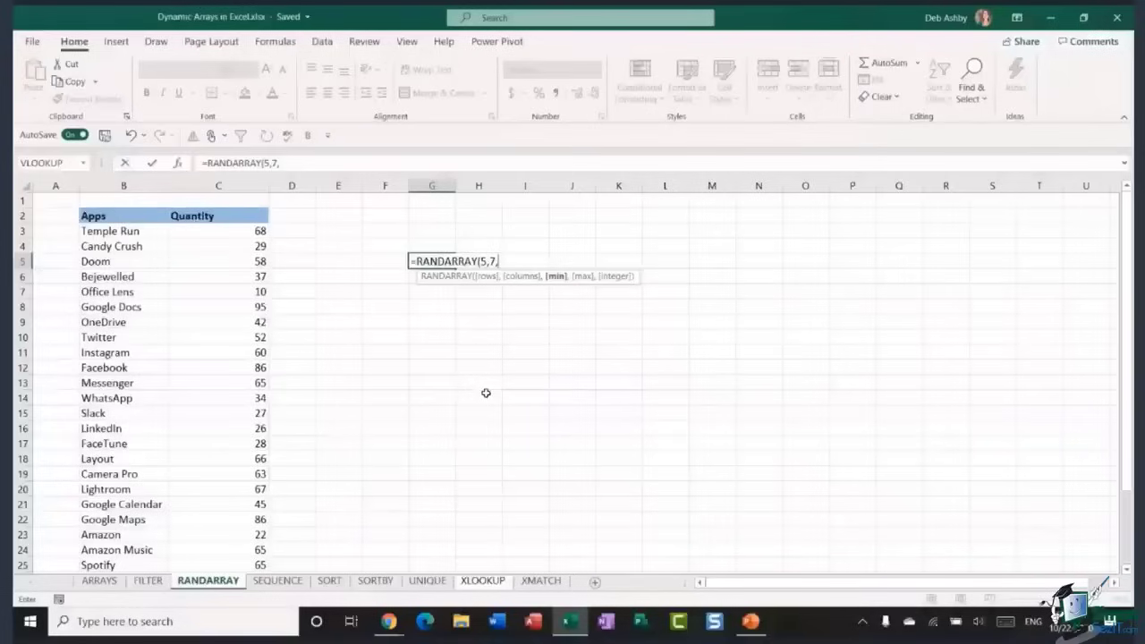
pyautogui.write('10,')
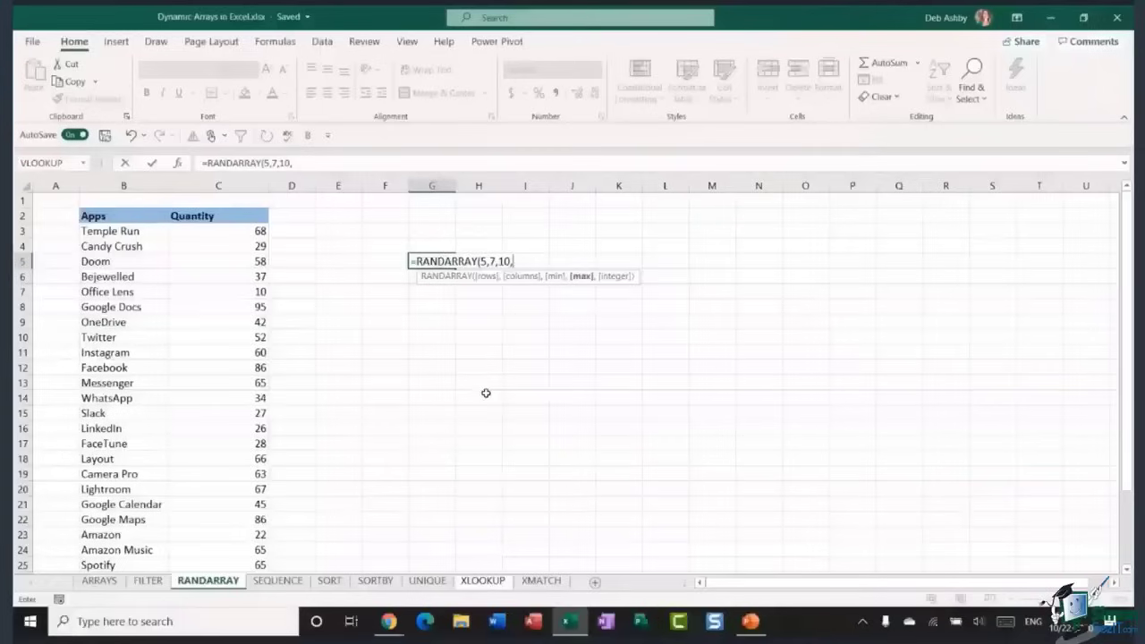
pyautogui.write('100,')
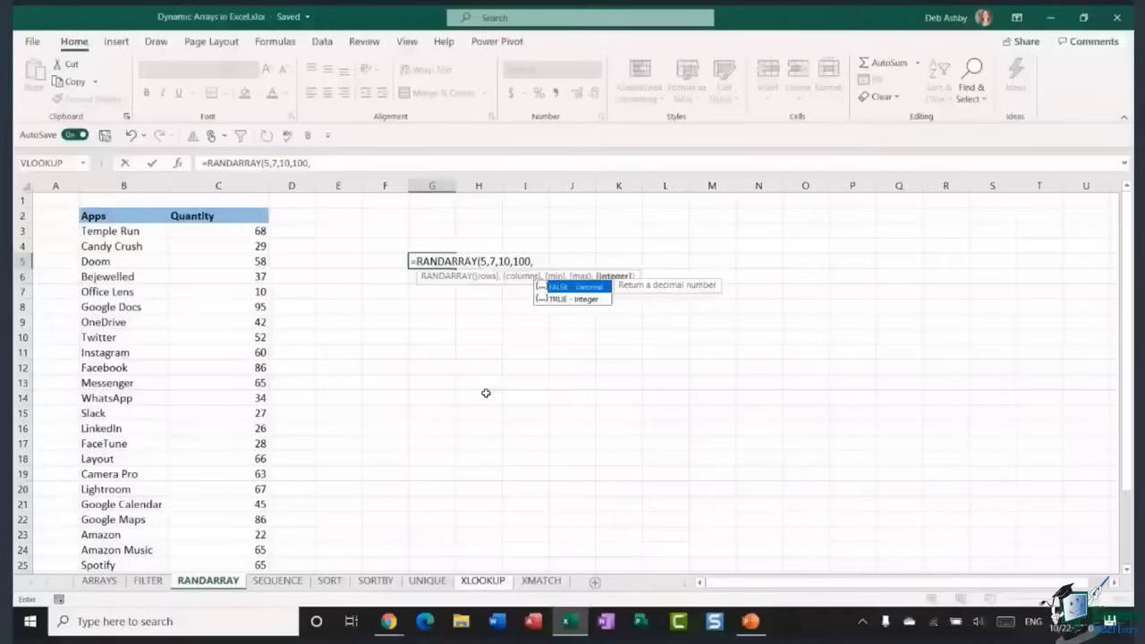
pyautogui.write('TRUE)')
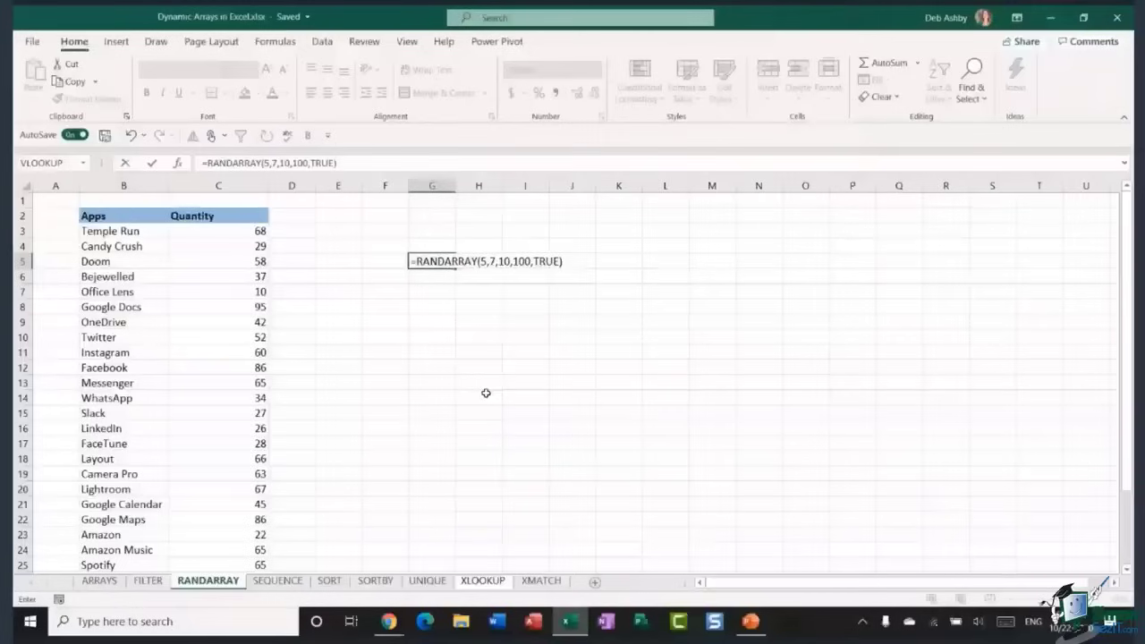
pyautogui.press('Return')
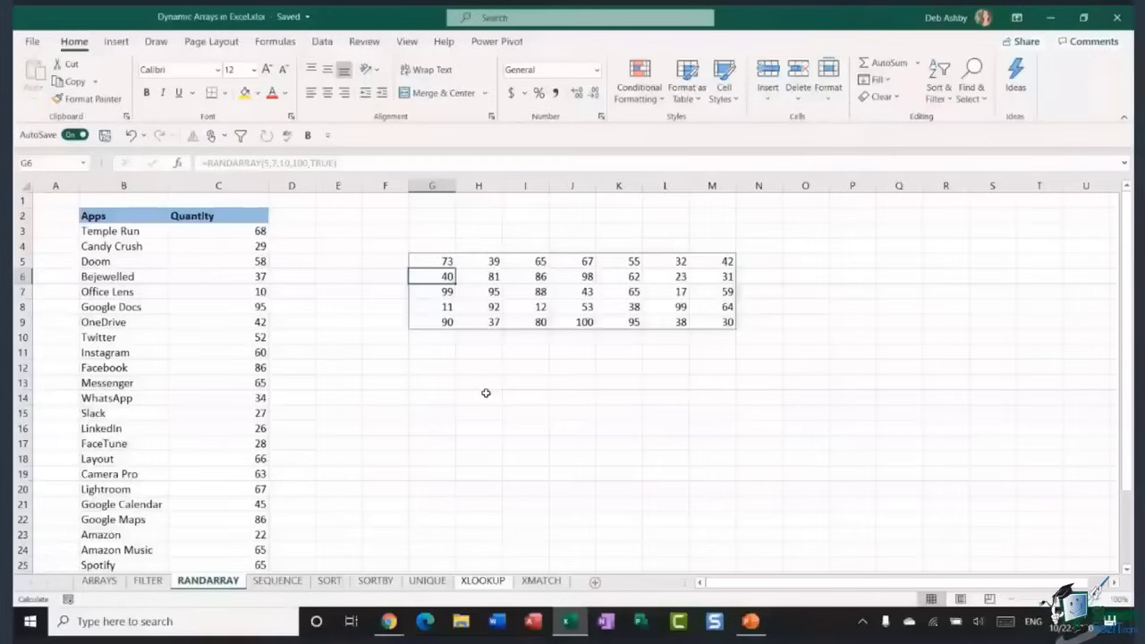
# Enter =RANDARRAY(10,8,100,250,FALSE) in G12 to generate ten rows by eight columns of random decimals
pyautogui.click(528, 398)
pyautogui.moveTo(439, 261); pyautogui.dragTo(728, 322)
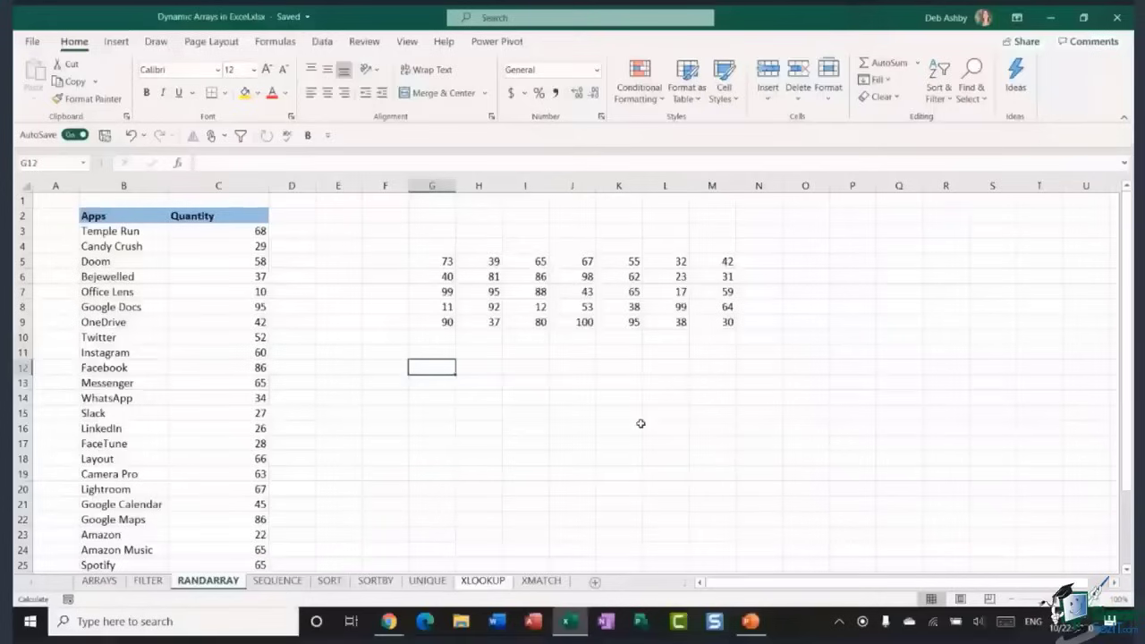
pyautogui.write('=RA')
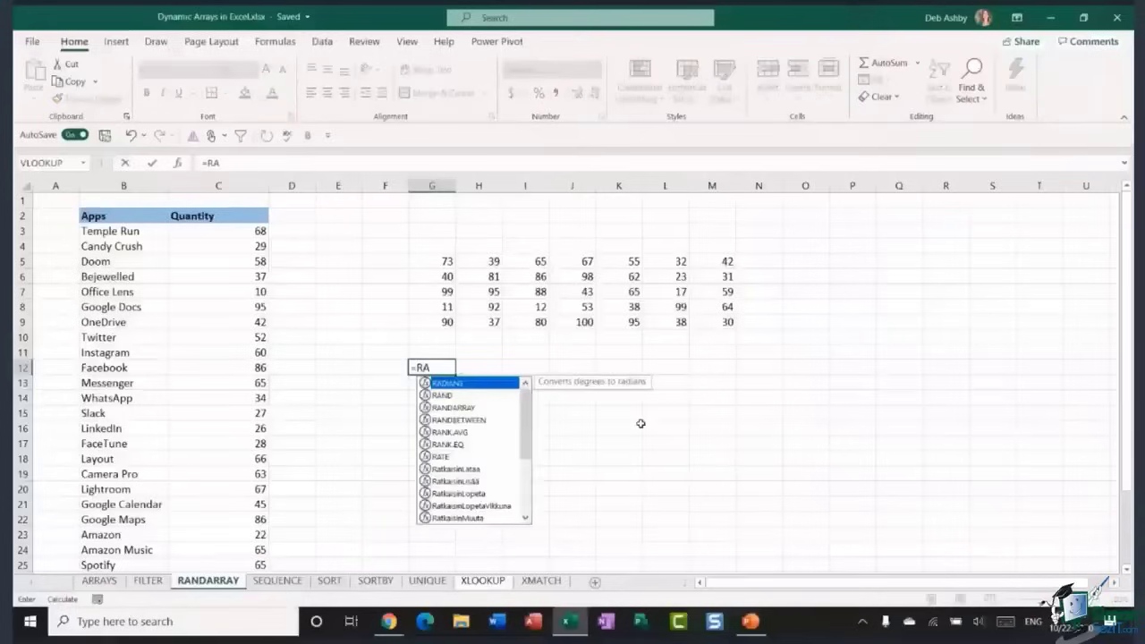
pyautogui.write('NDARRAY')
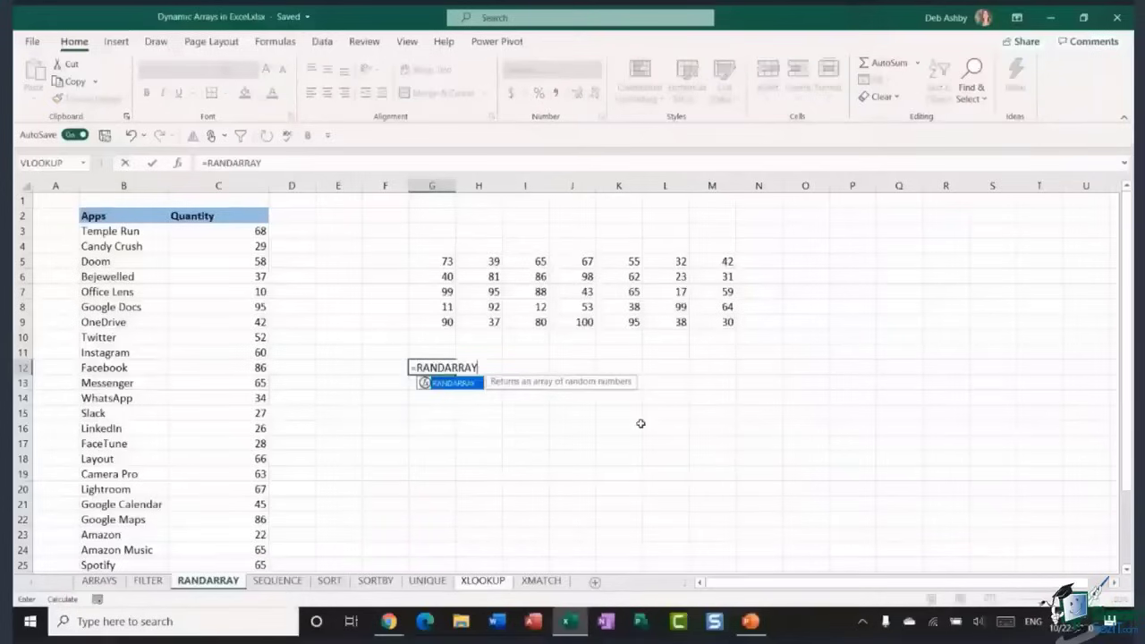
pyautogui.write('(')
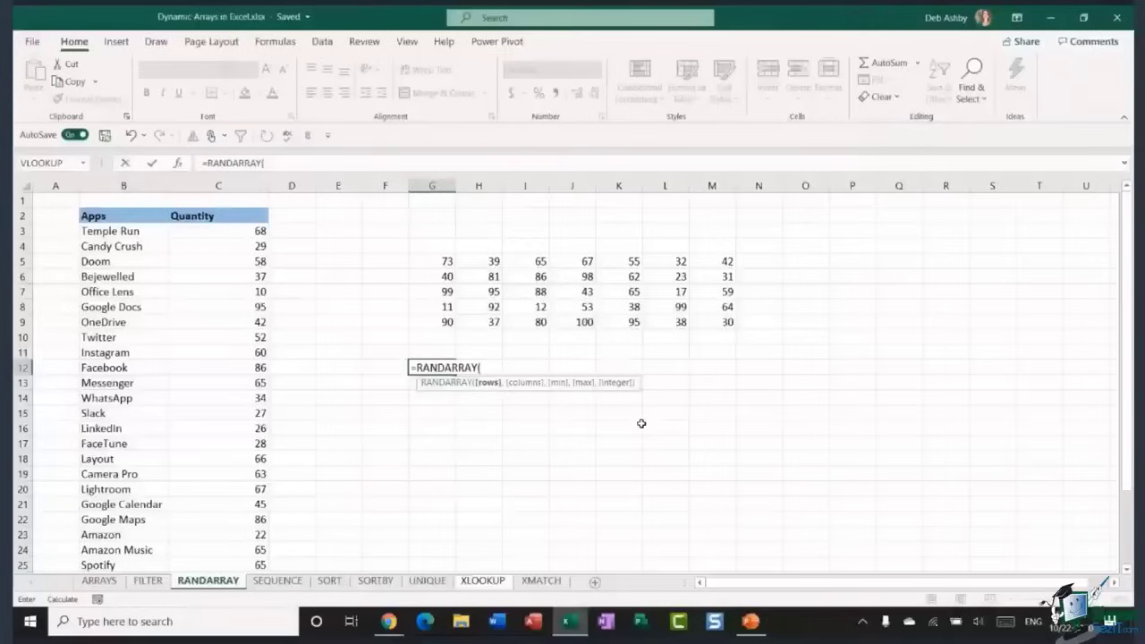
pyautogui.write('10,8,100')
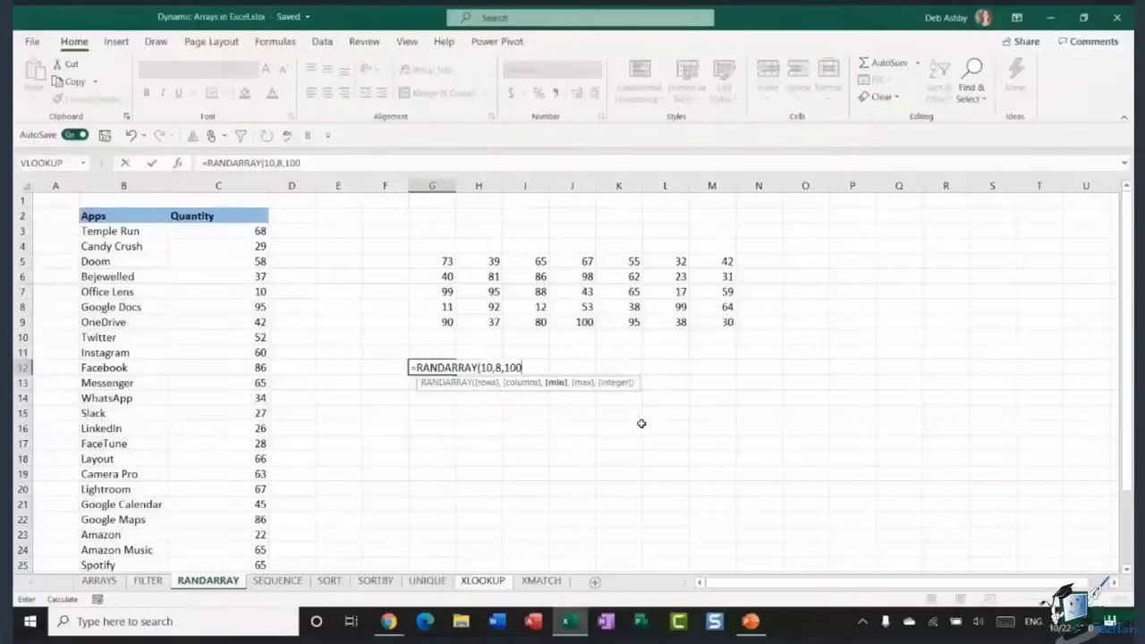
pyautogui.write(',250,')
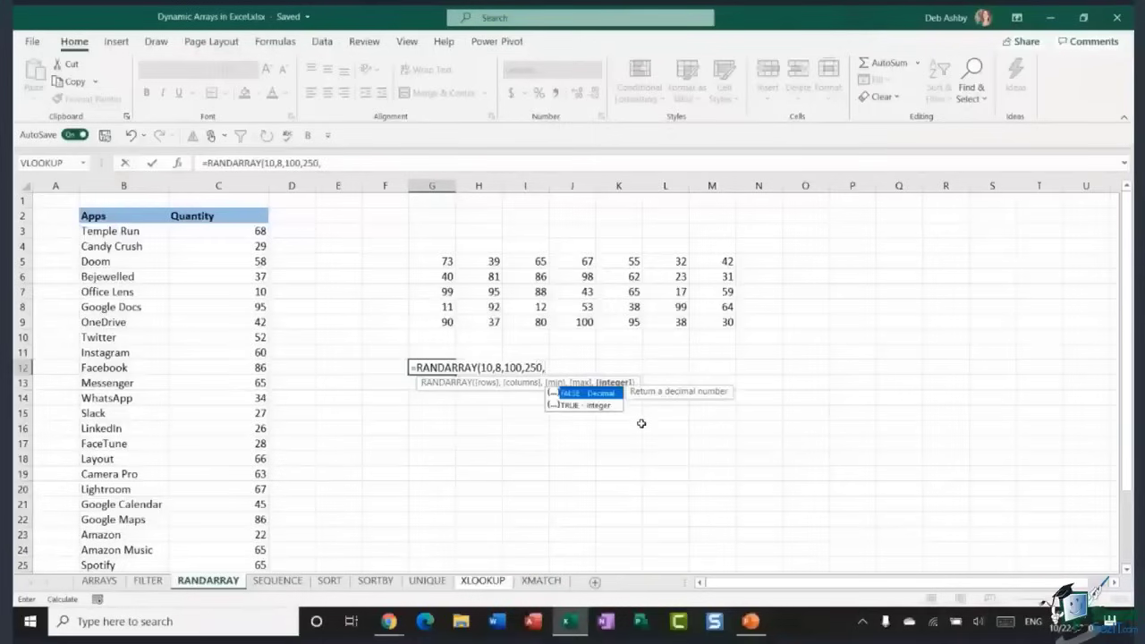
pyautogui.write('FALSE)')
pyautogui.press('Return')
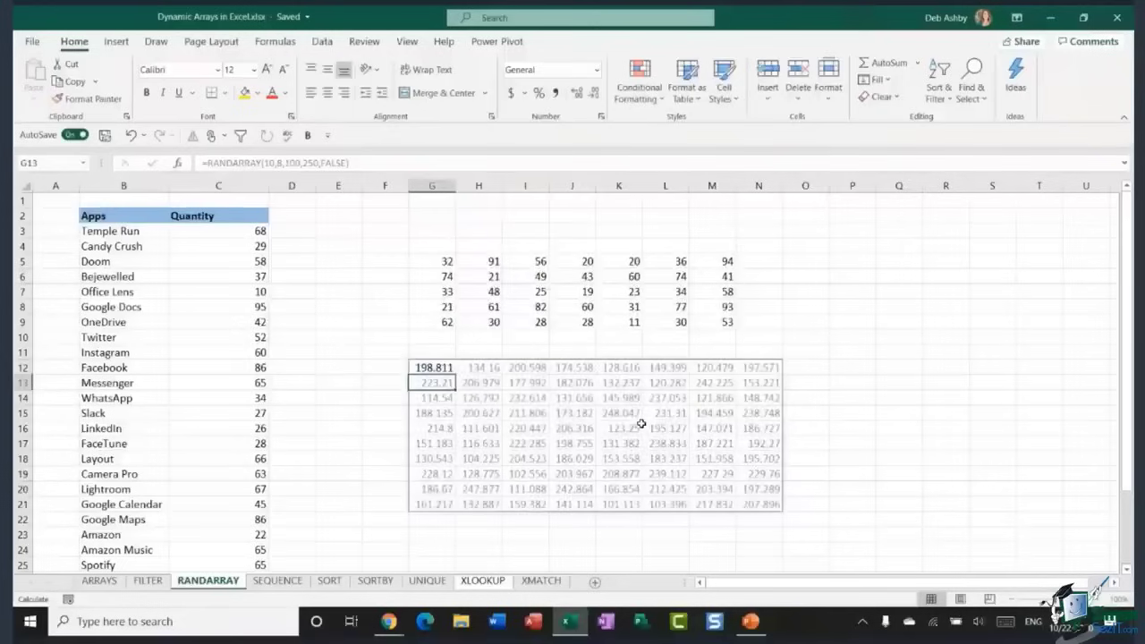
pyautogui.click(857, 366)
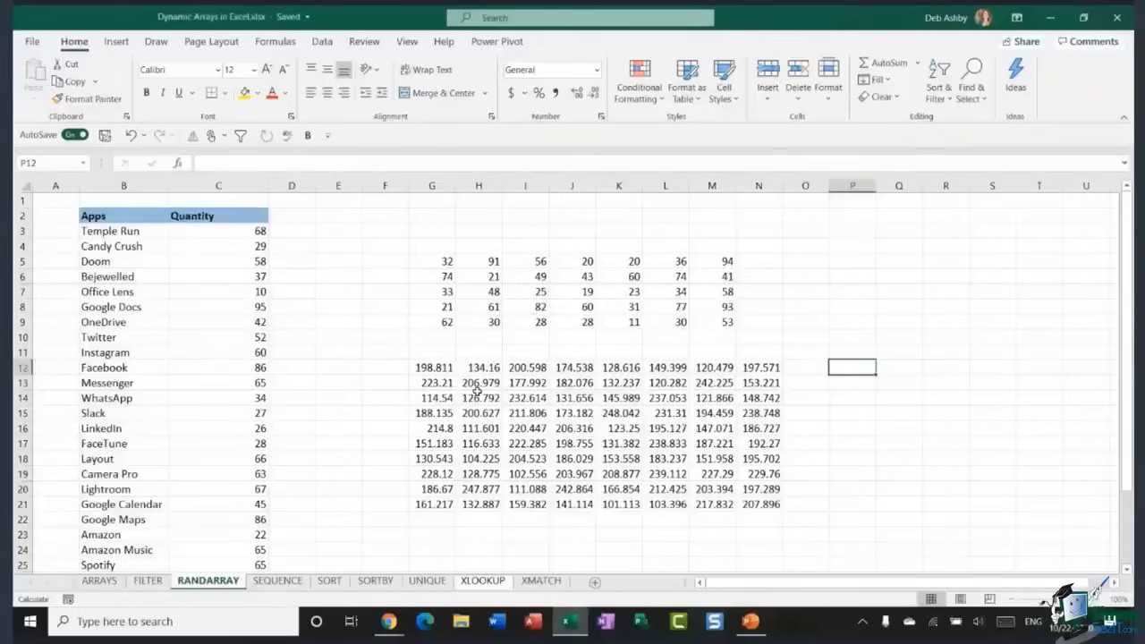
pyautogui.click(366, 272)
pyautogui.click(385, 261)
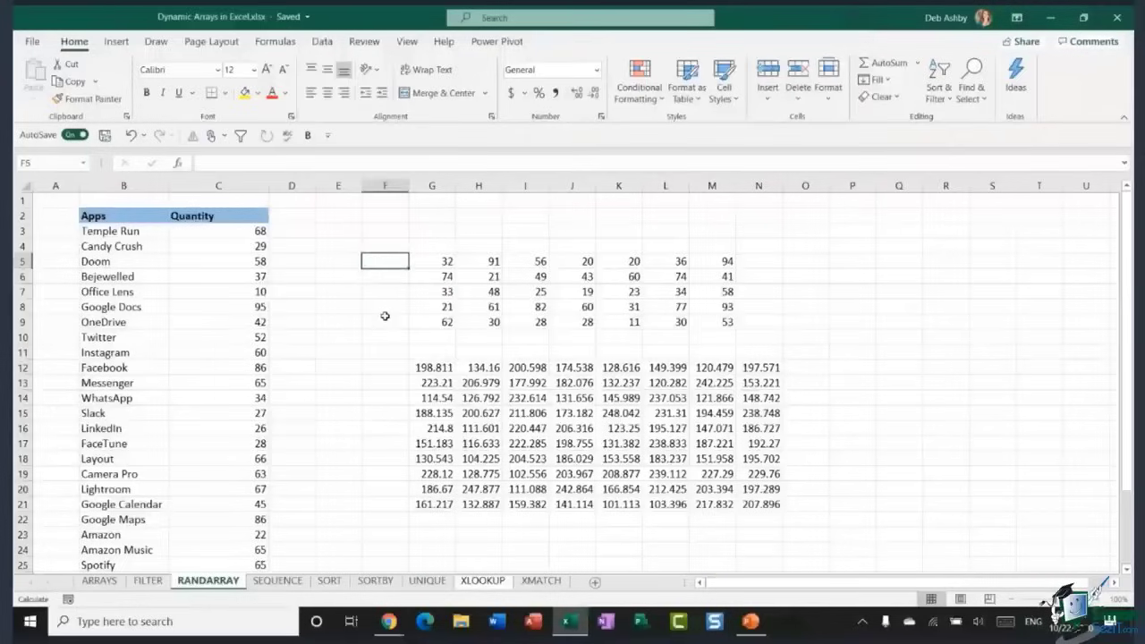
# On the SEQUENCE worksheet, enter =SEQUENCE(10,10,1,5) in C4 to build a ten-by-ten series starting at 1 in increments of 5
pyautogui.click(280, 581)
pyautogui.click(288, 314)
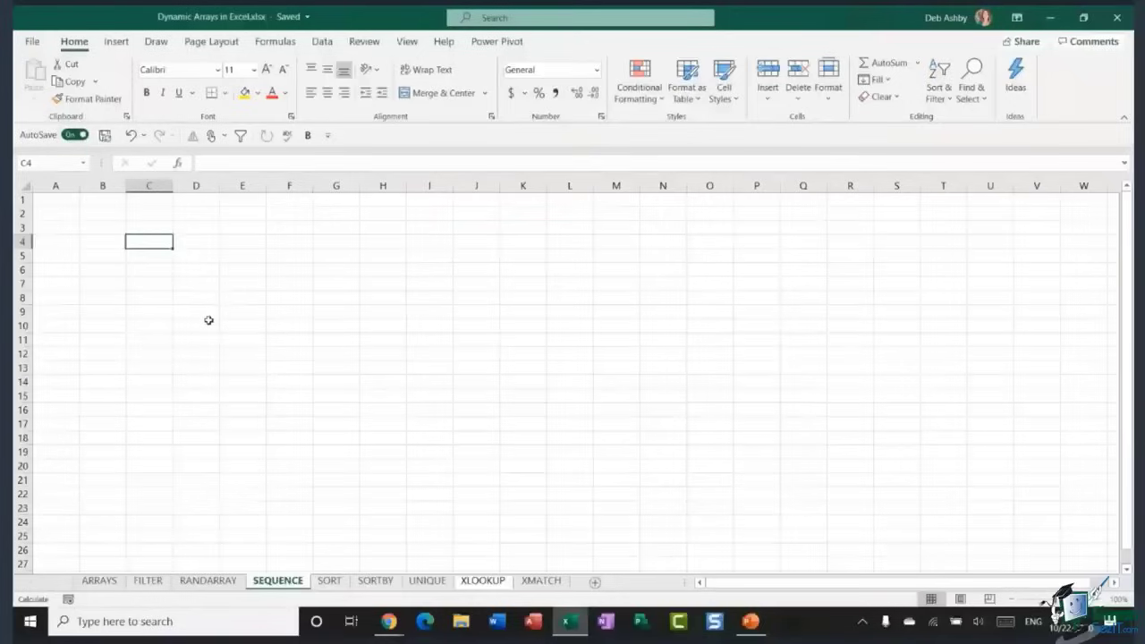
pyautogui.write('=SEQUENCE')
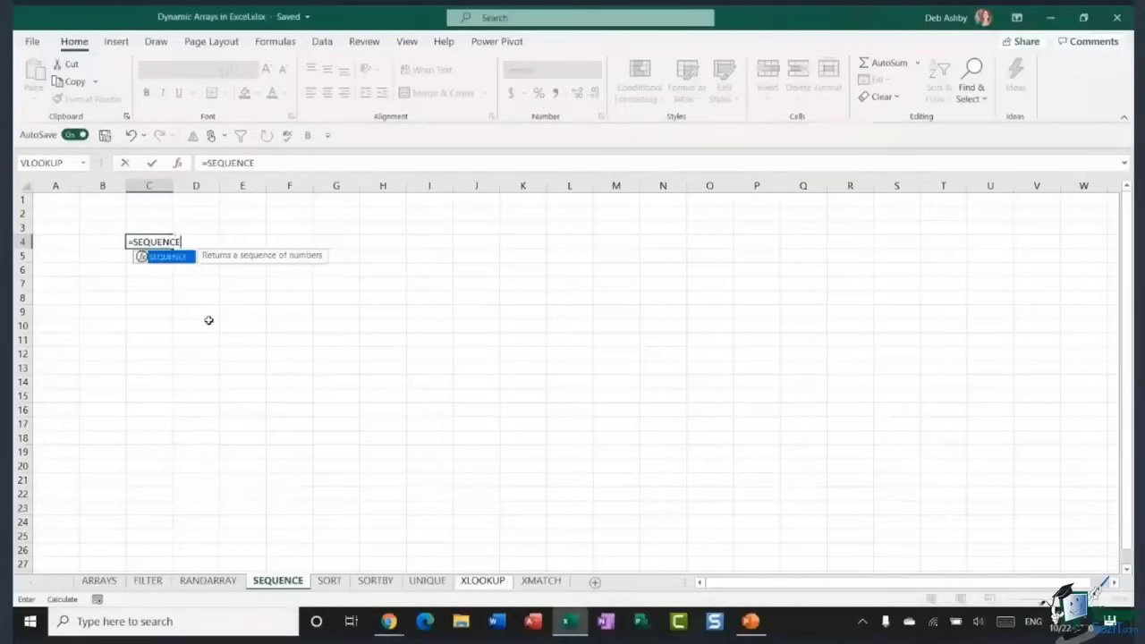
pyautogui.write('(')
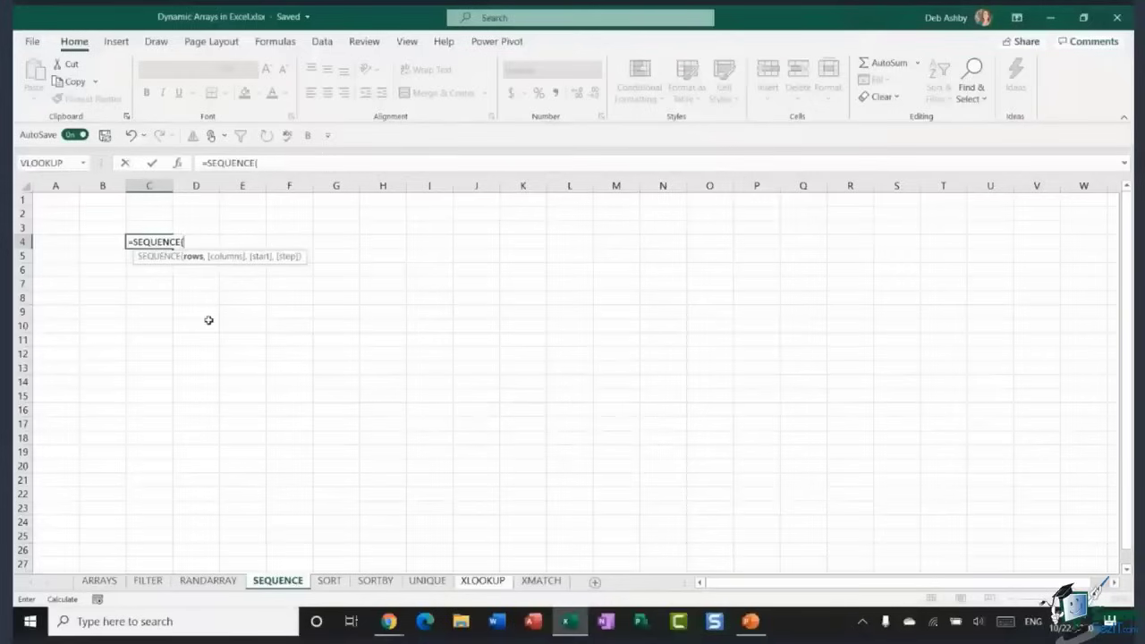
pyautogui.write('10,')
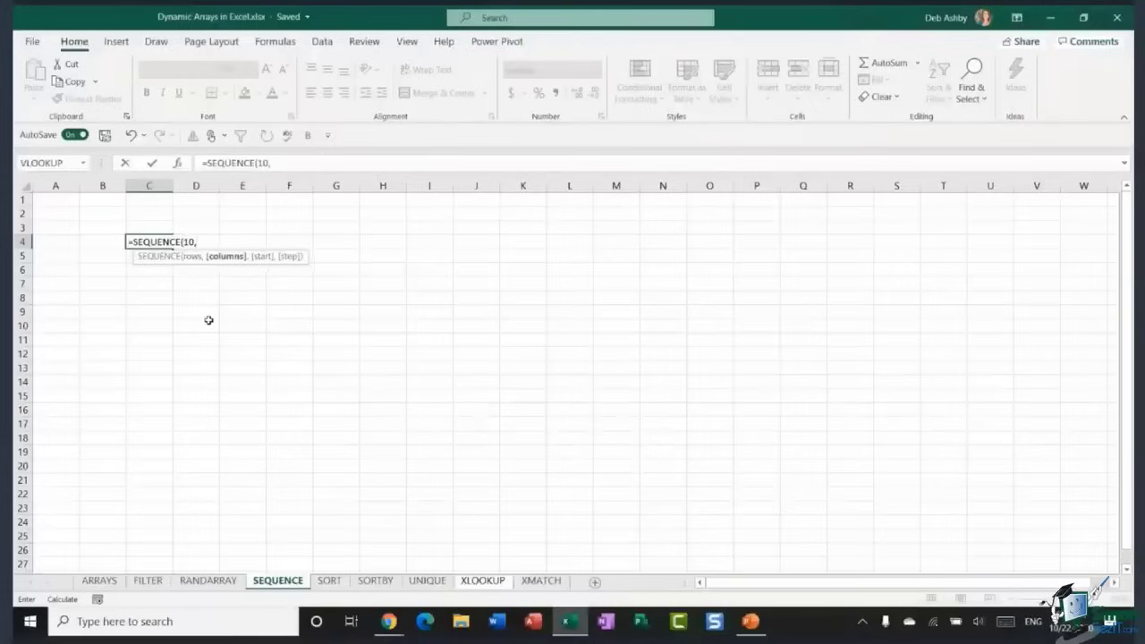
pyautogui.write('10,')
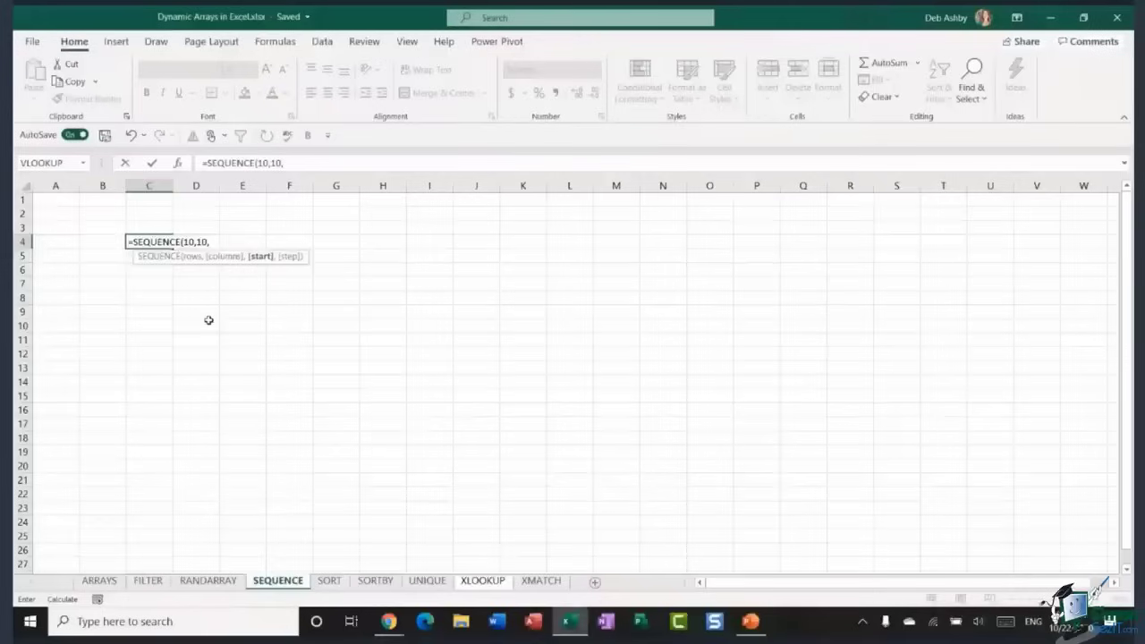
pyautogui.write('1,')
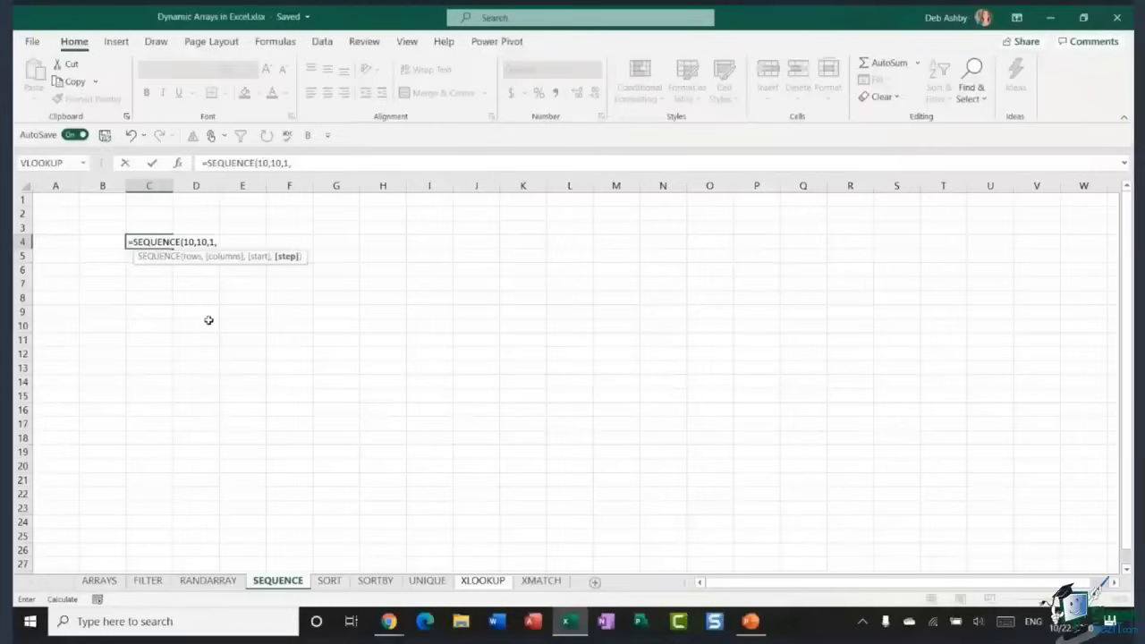
pyautogui.write('5)')
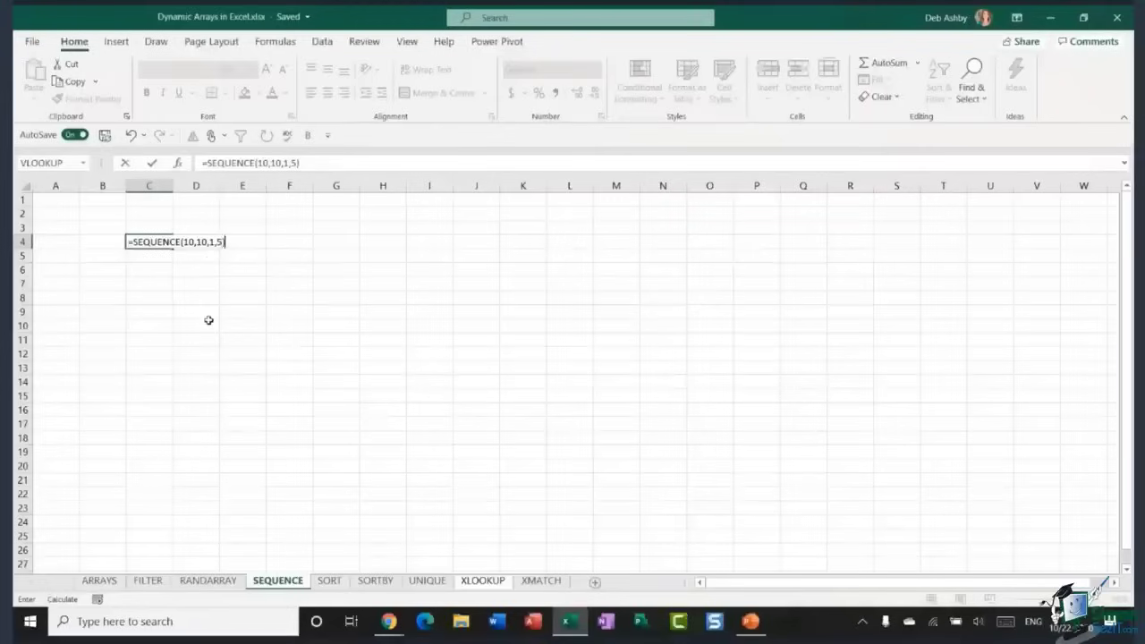
pyautogui.press('Return')
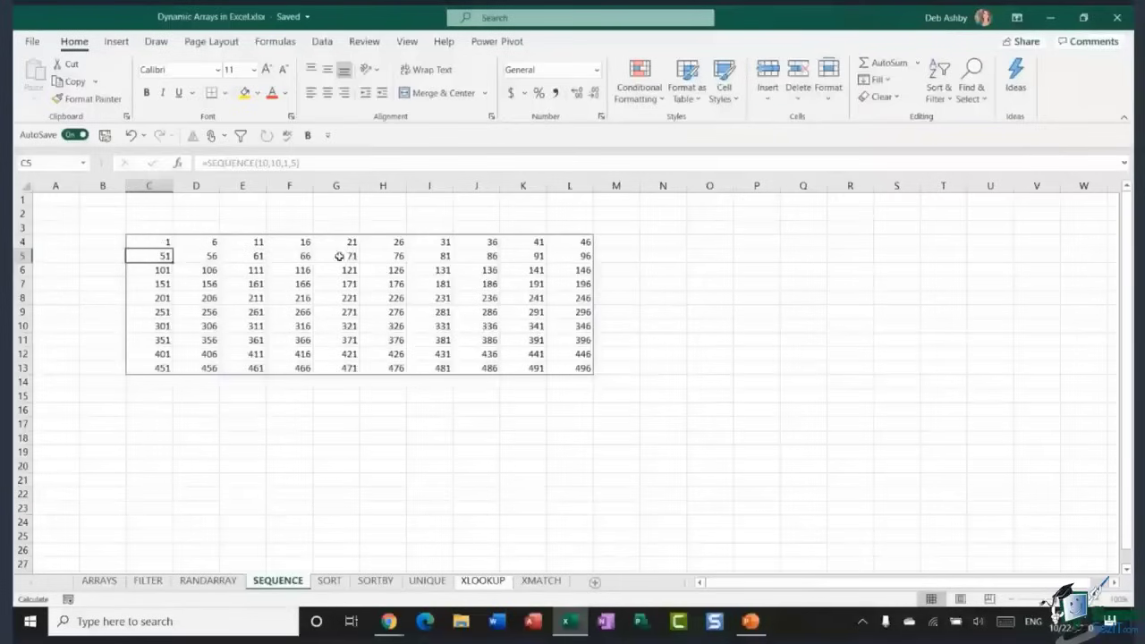
pyautogui.click(693, 297)
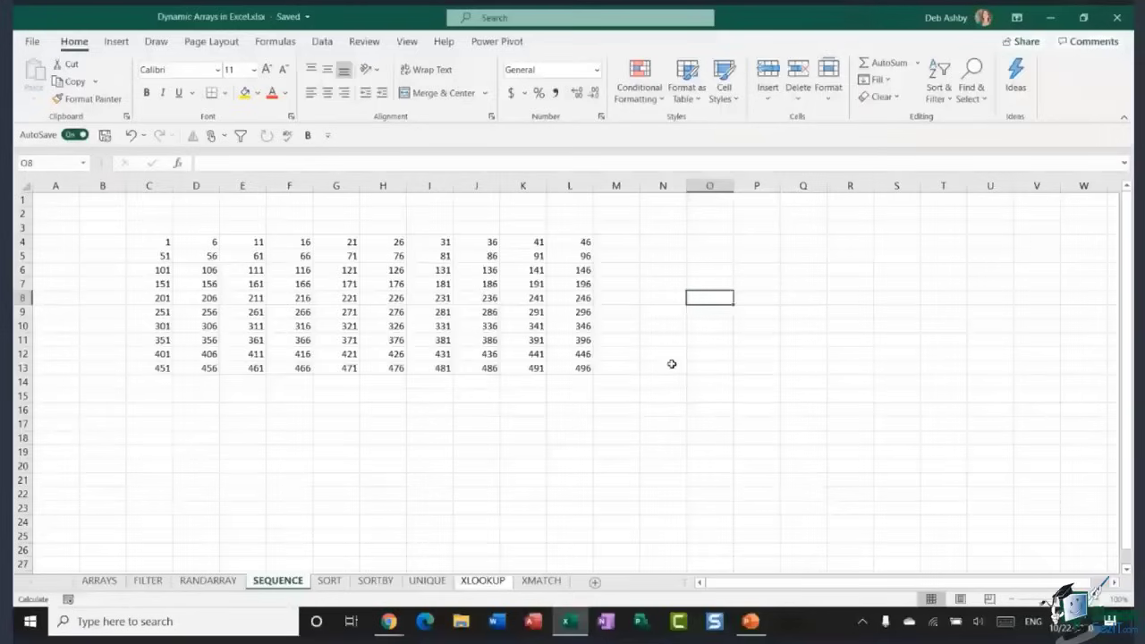
pyautogui.click(669, 266)
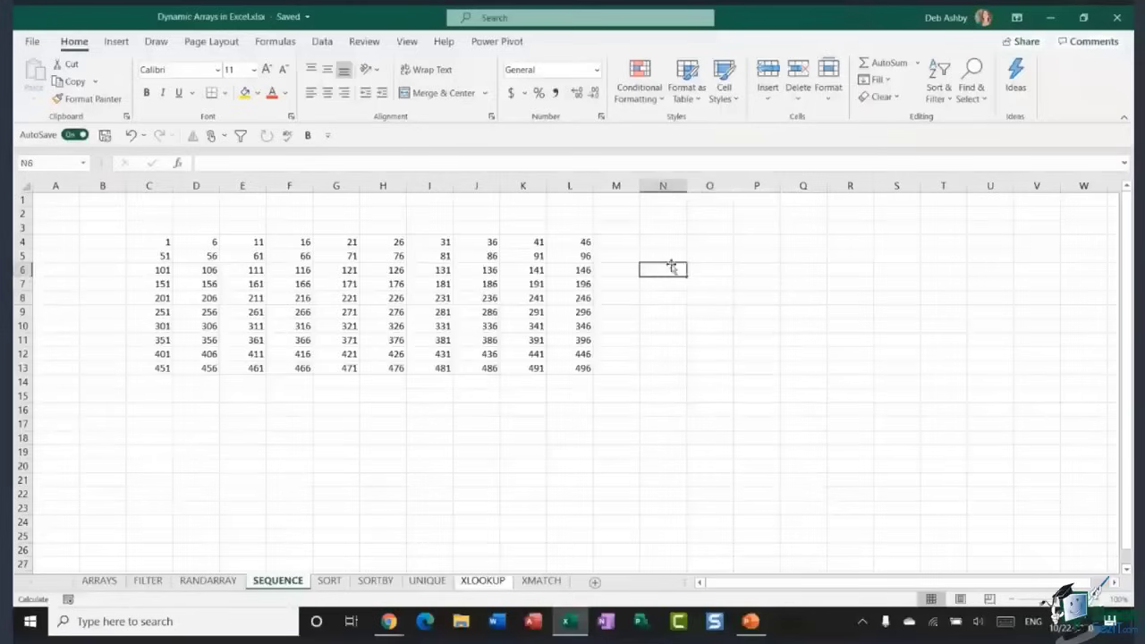
# Open the SORT worksheet and highlight the exam table from B3 through E23 to review its contents
pyautogui.click(329, 580)
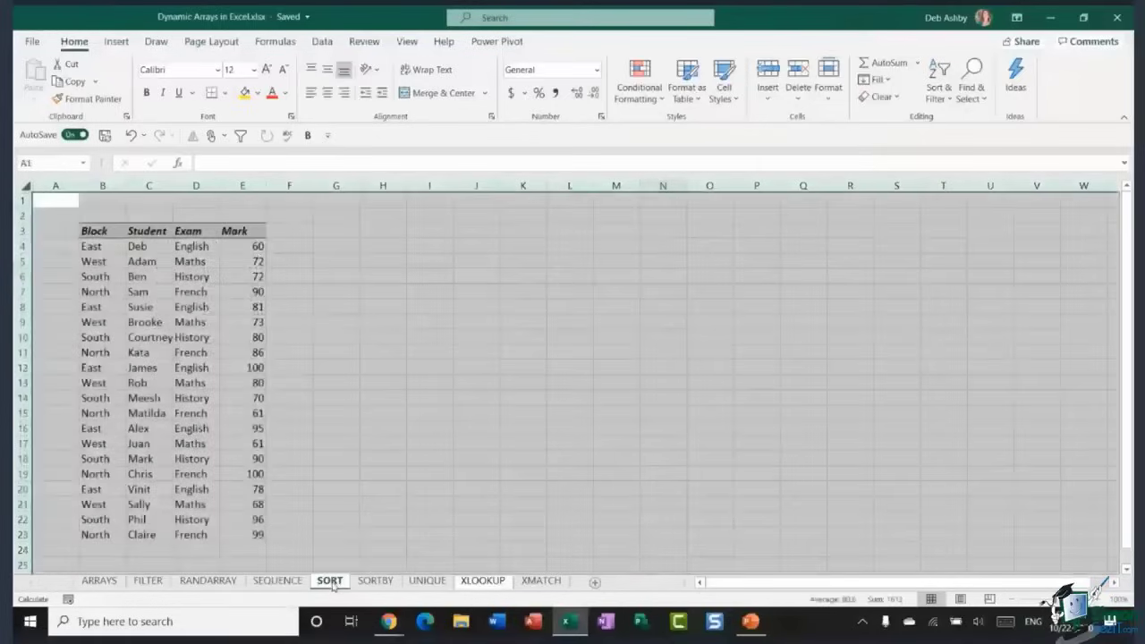
pyautogui.click(335, 291)
pyautogui.click(344, 235)
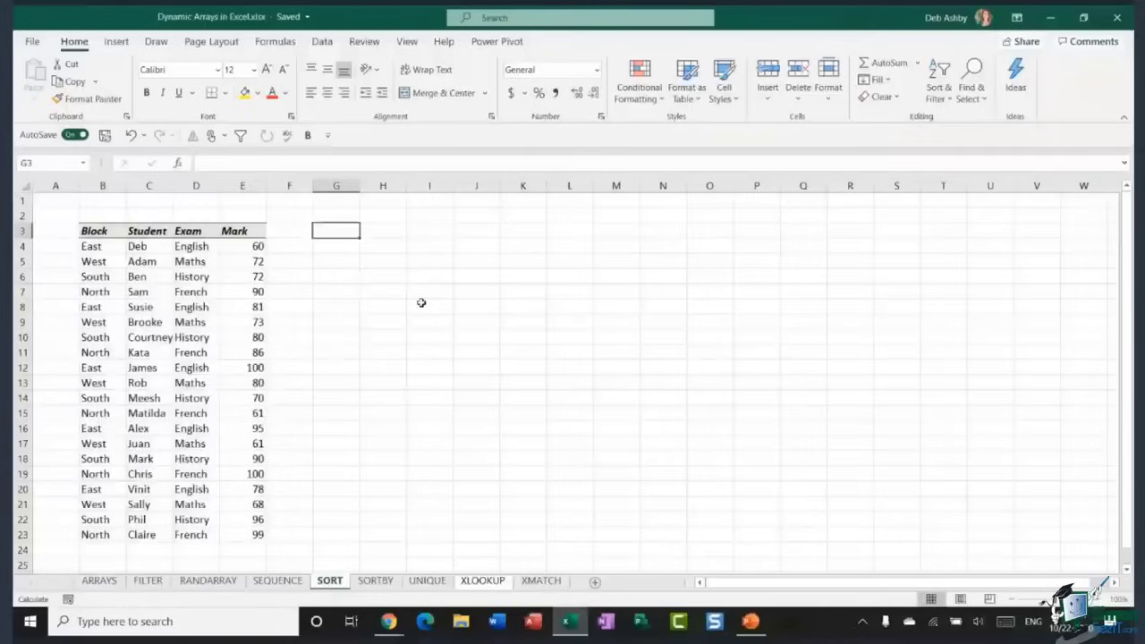
pyautogui.moveTo(97, 230); pyautogui.dragTo(241, 528)
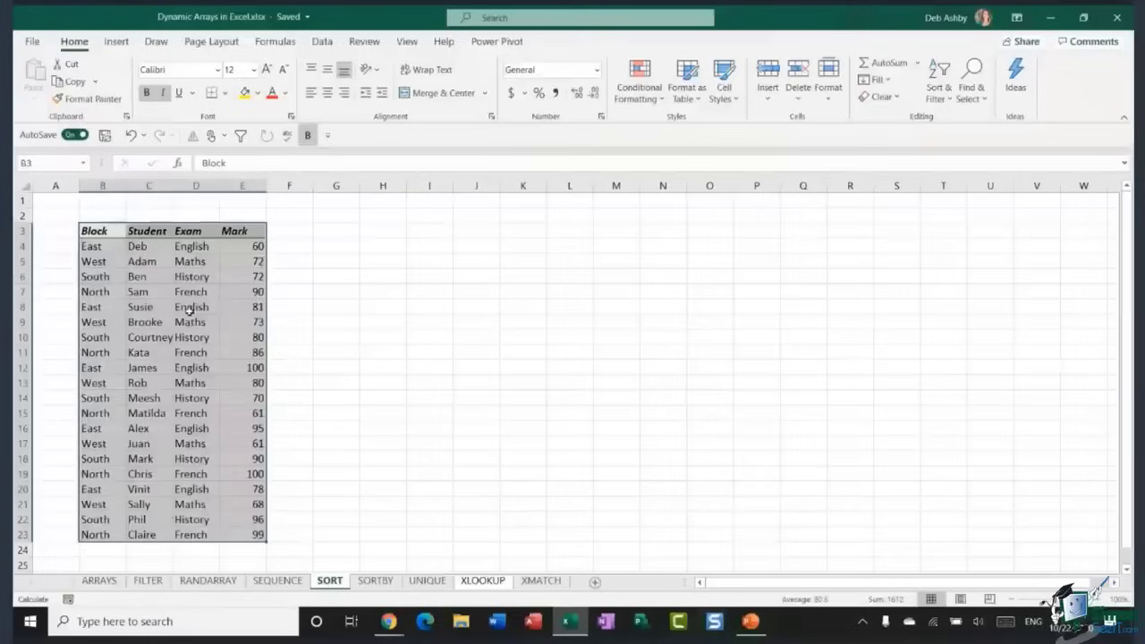
pyautogui.click(350, 272)
# Set up a custom sort of the exam table with three levels, by Student and then by Exam, and cancel it
pyautogui.click(193, 279)
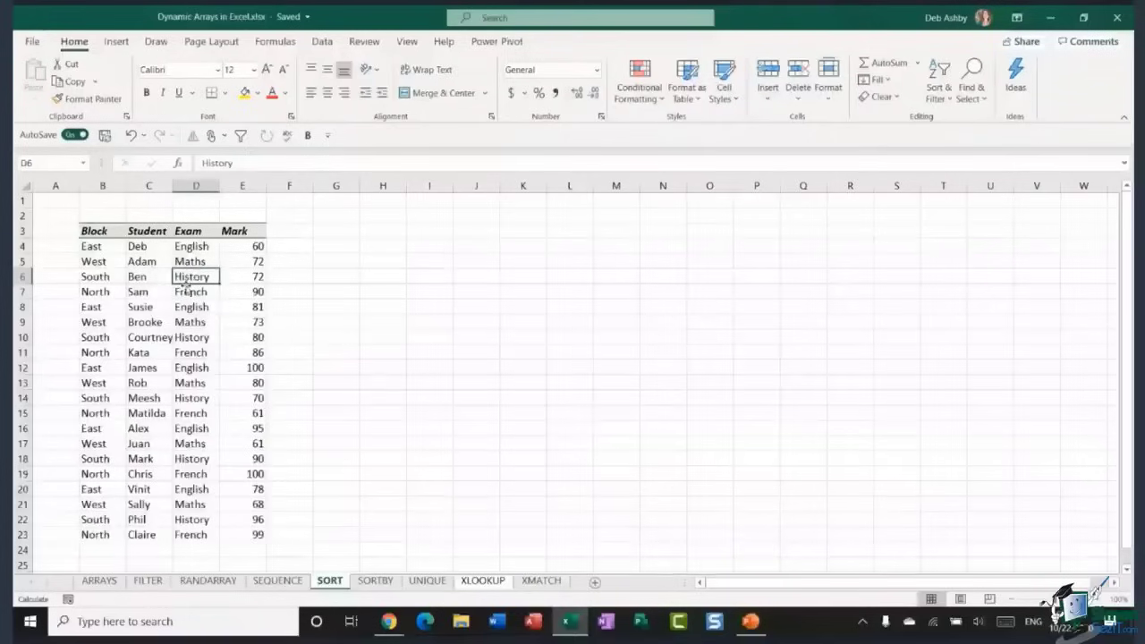
pyautogui.click(323, 45)
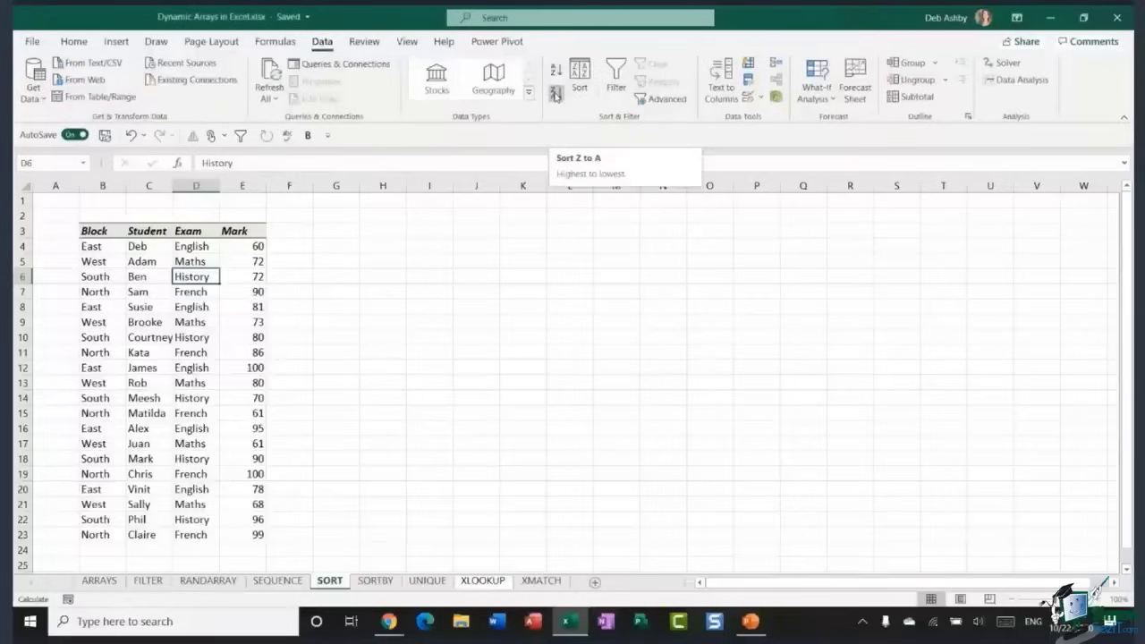
pyautogui.click(580, 76)
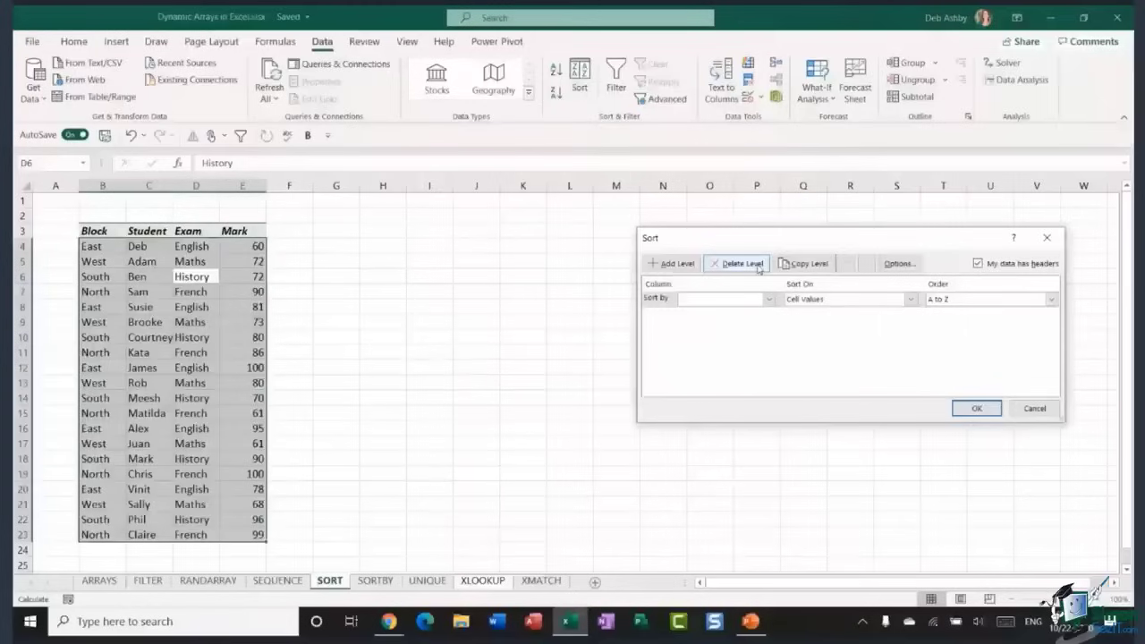
pyautogui.moveTo(769, 239); pyautogui.dragTo(476, 218)
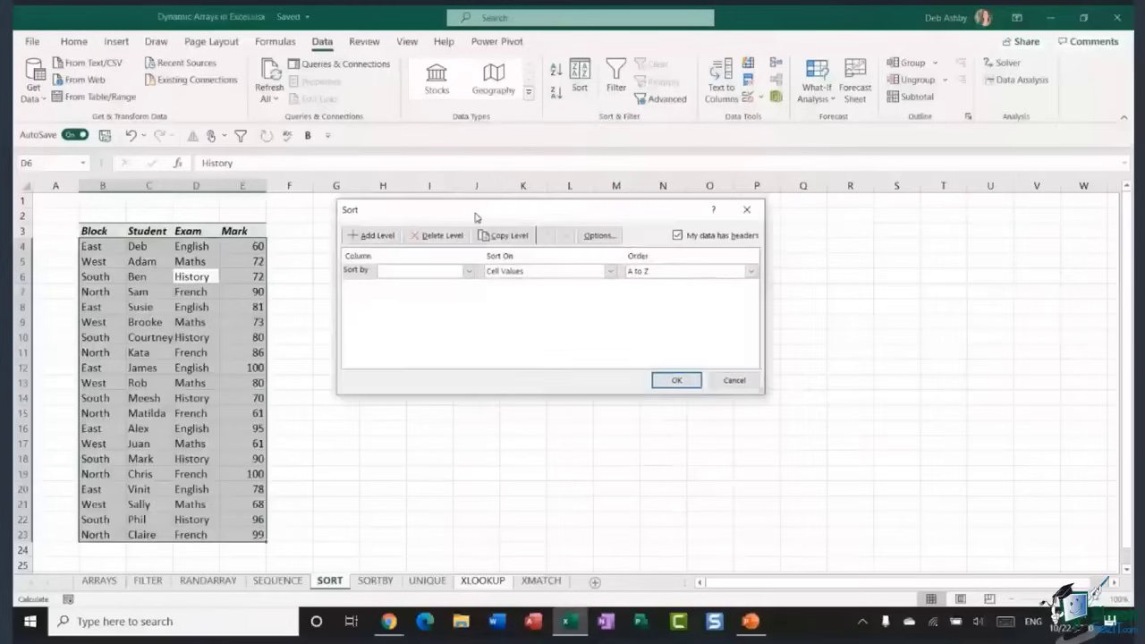
pyautogui.click(376, 236)
pyautogui.click(377, 237)
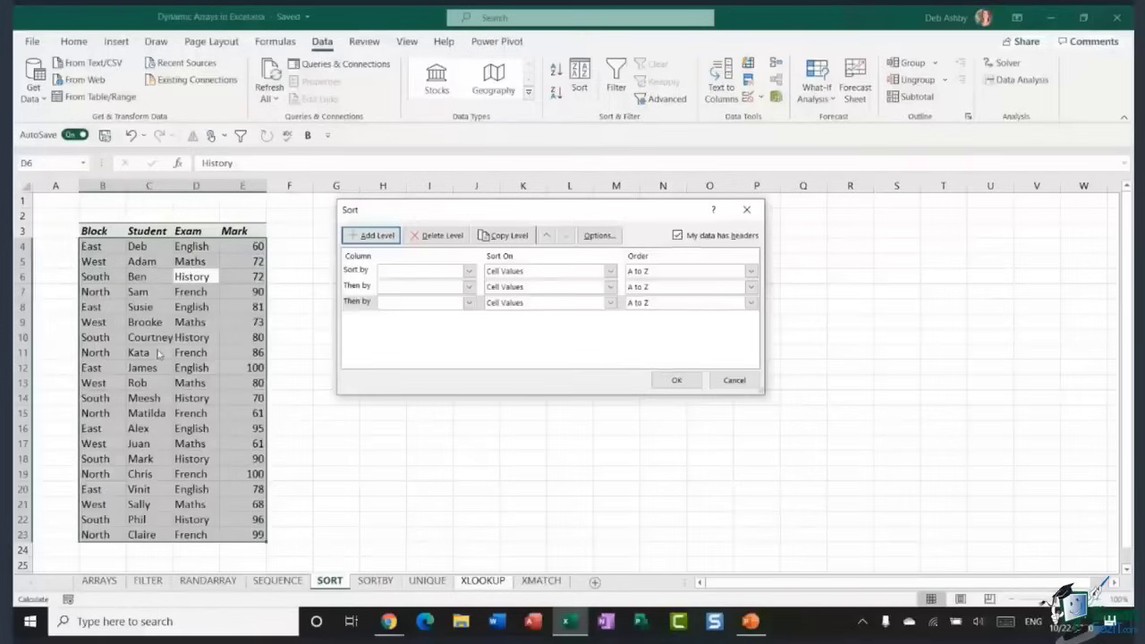
pyautogui.click(423, 276)
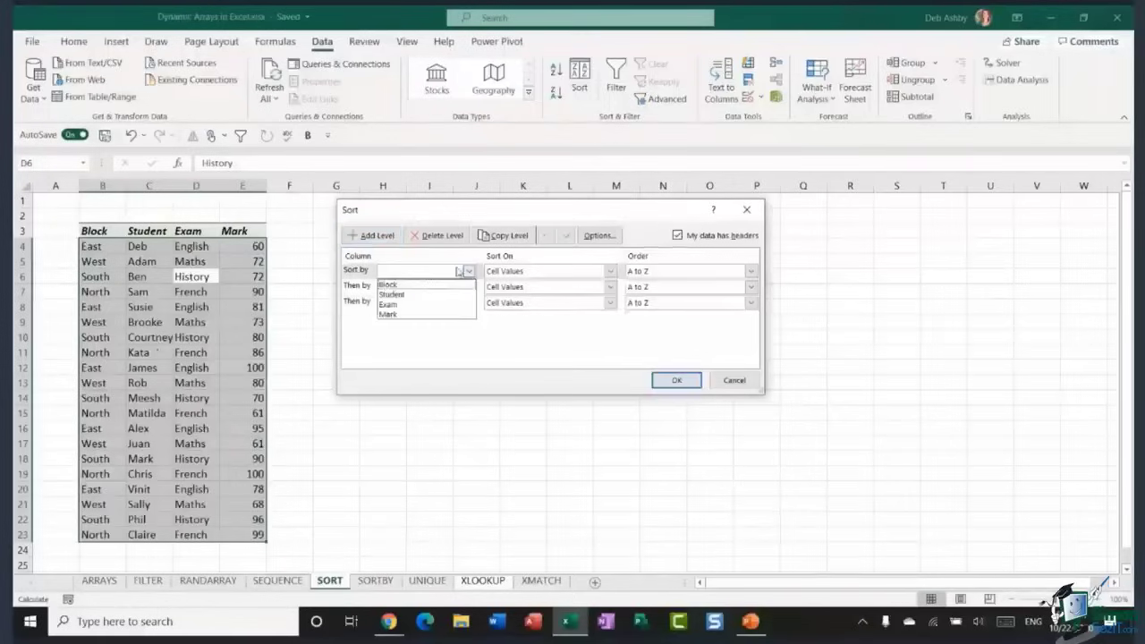
pyautogui.click(413, 295)
pyautogui.click(456, 288)
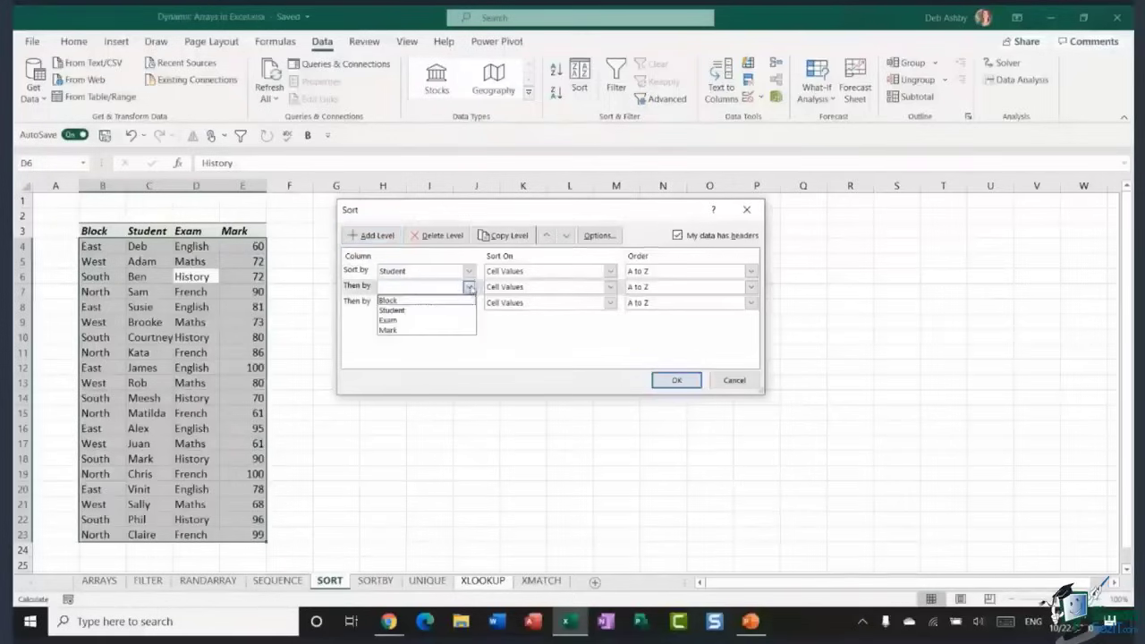
pyautogui.click(401, 320)
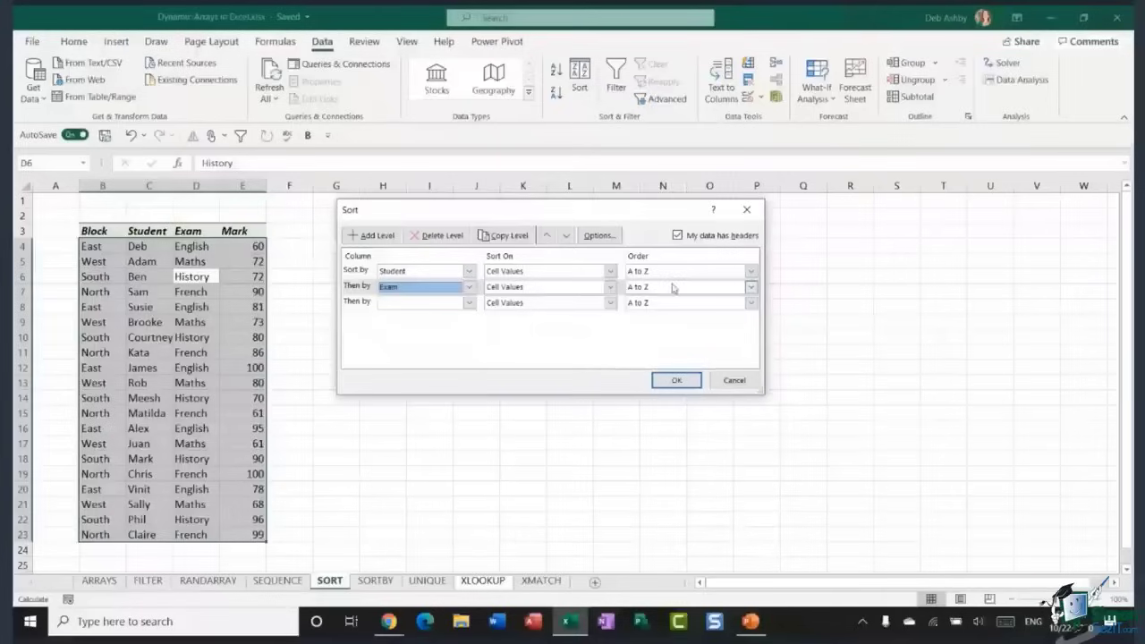
pyautogui.click(736, 382)
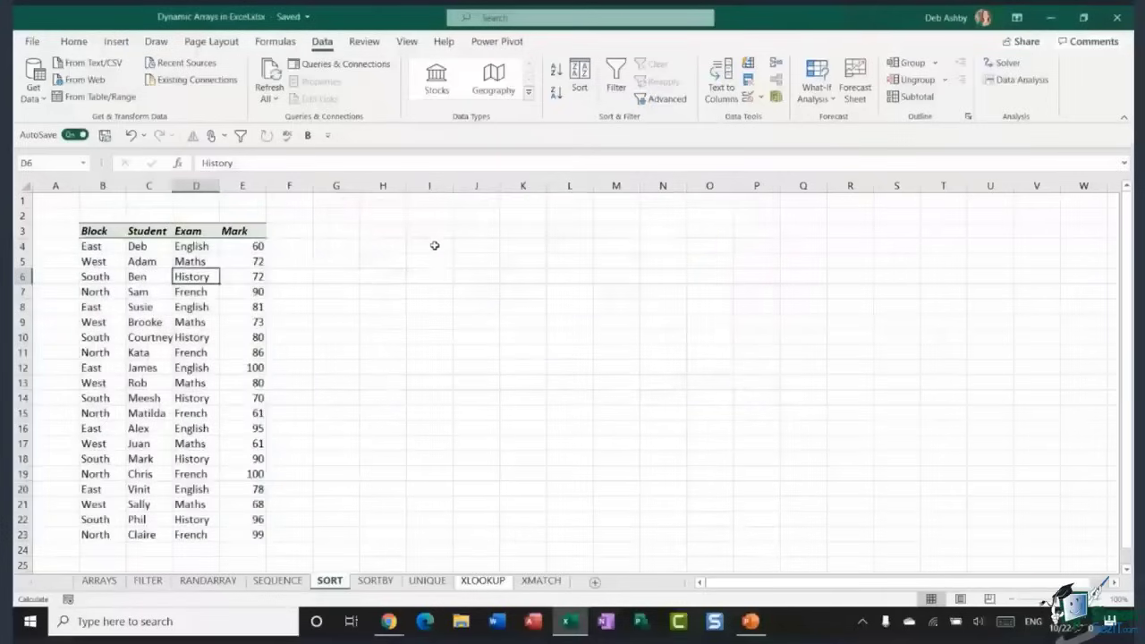
# Enter =SORT(B4:E23,4,-1) in H4 to list the exam records by Mark in descending order
pyautogui.click(434, 245)
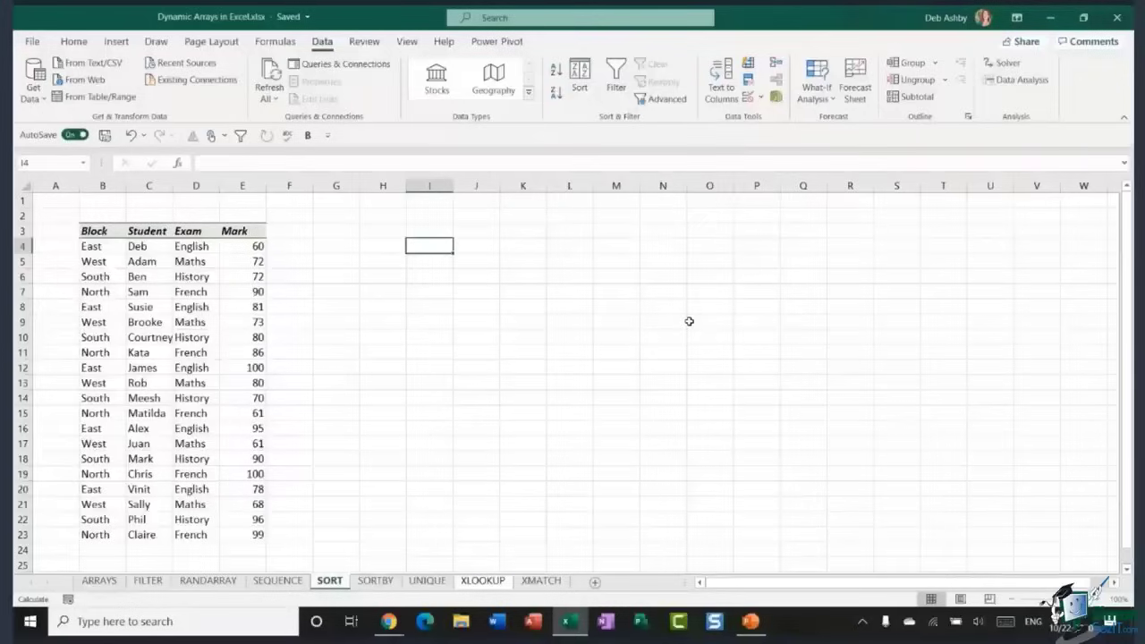
pyautogui.click(373, 248)
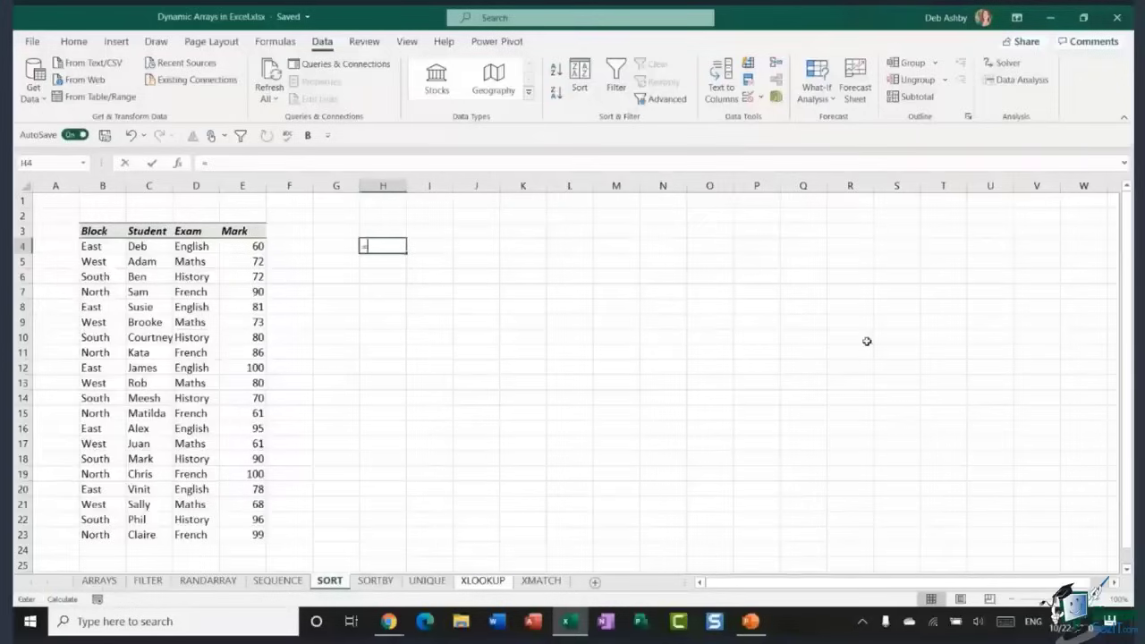
pyautogui.write('=SORT')
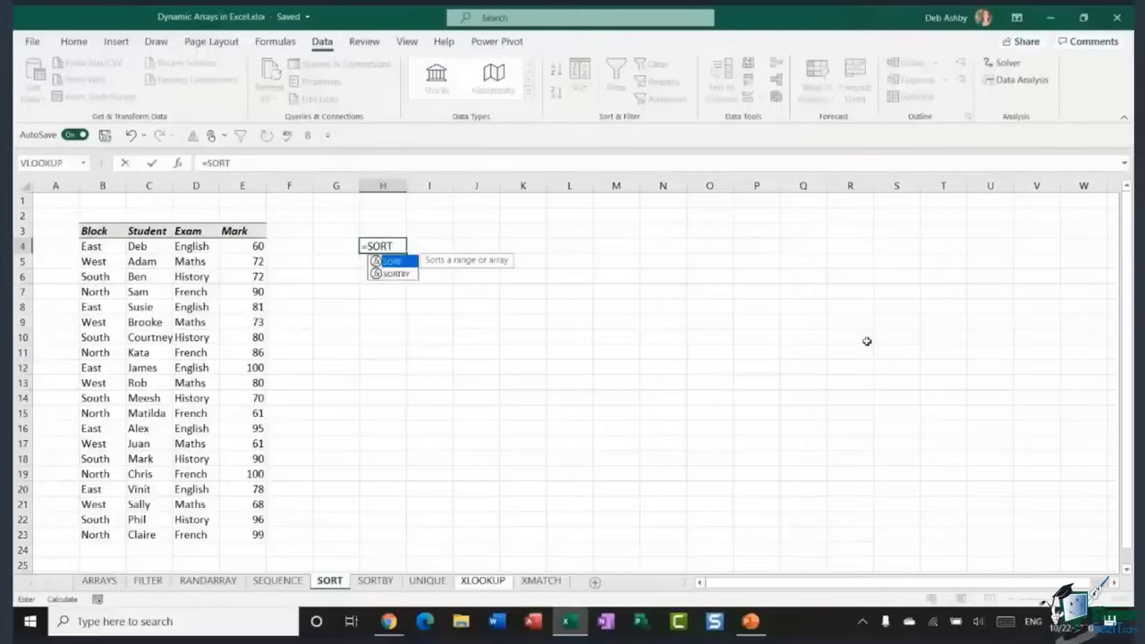
pyautogui.write('(')
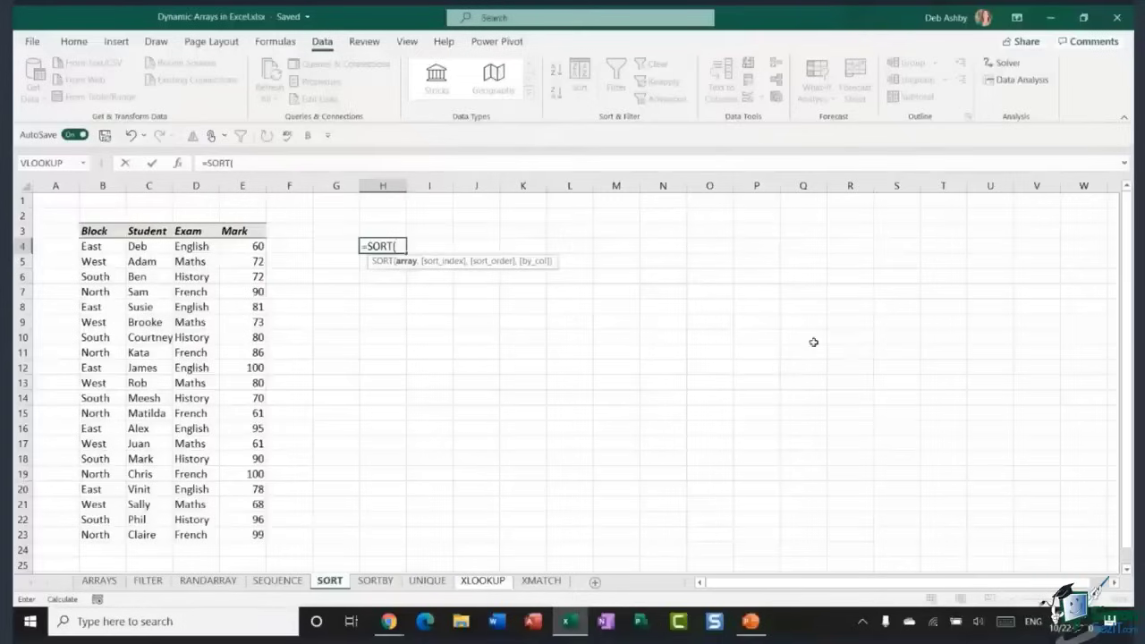
pyautogui.moveTo(92, 248); pyautogui.dragTo(237, 534)
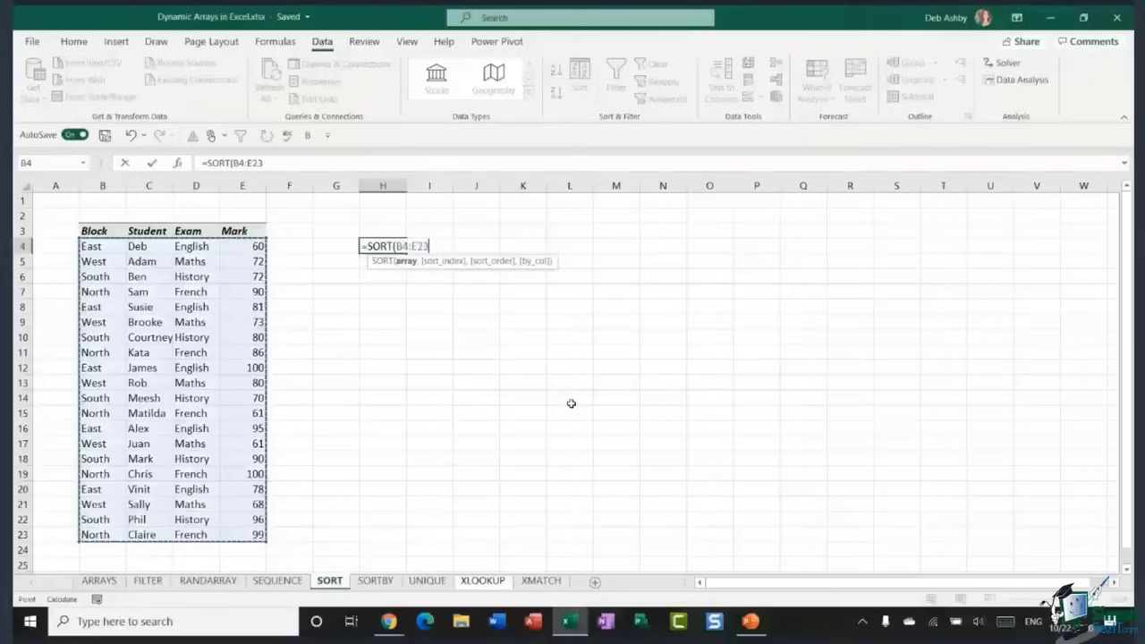
pyautogui.write(',')
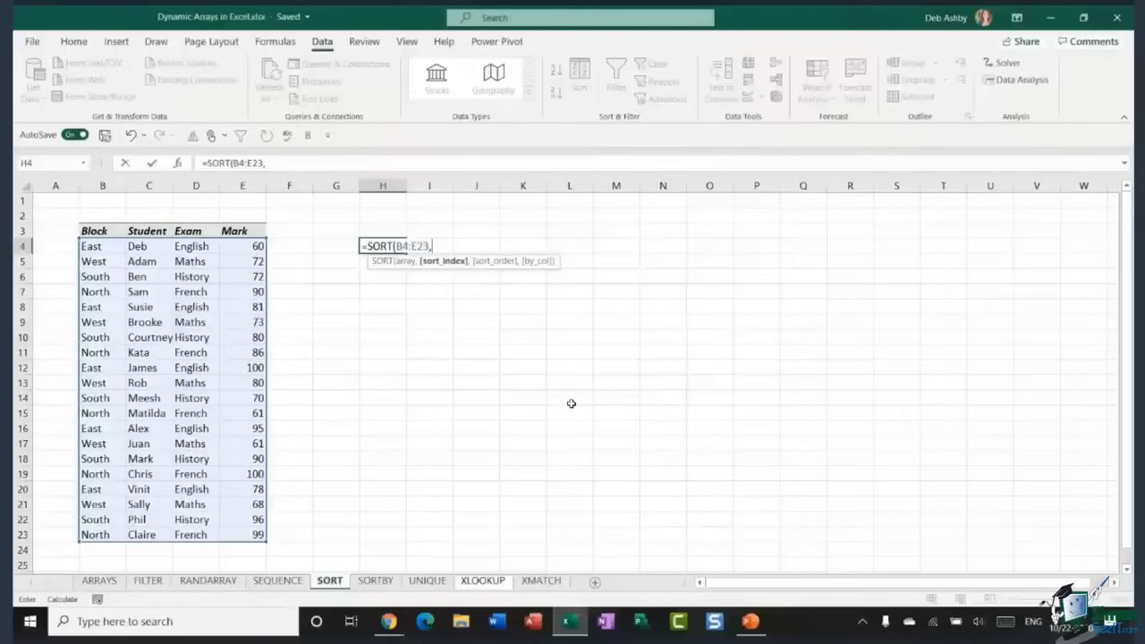
pyautogui.write('4,')
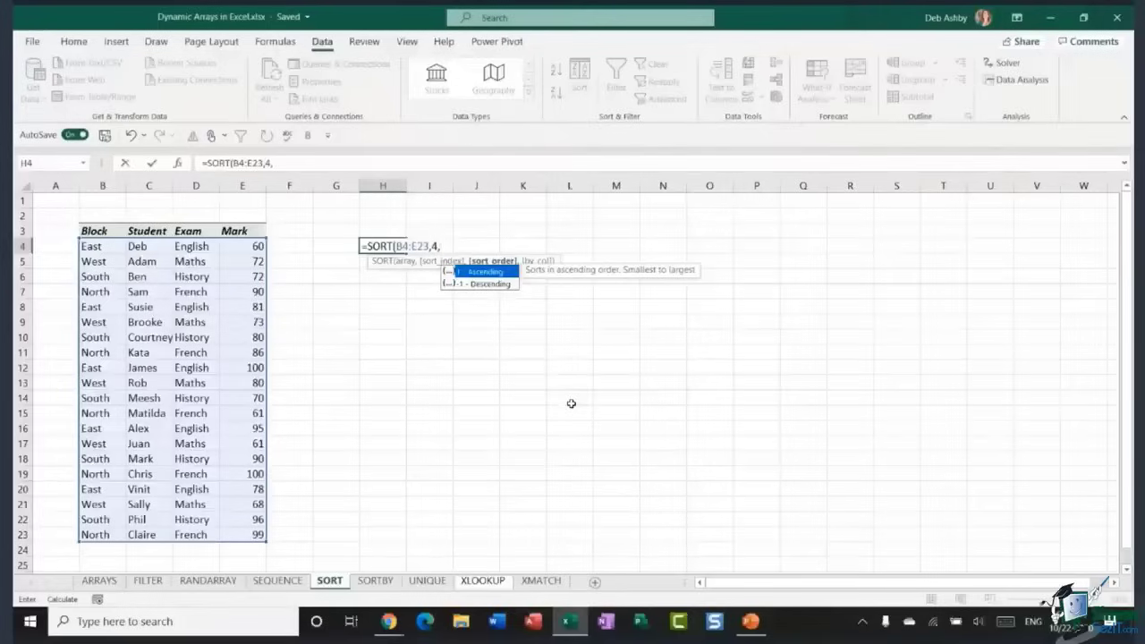
pyautogui.write('-1')
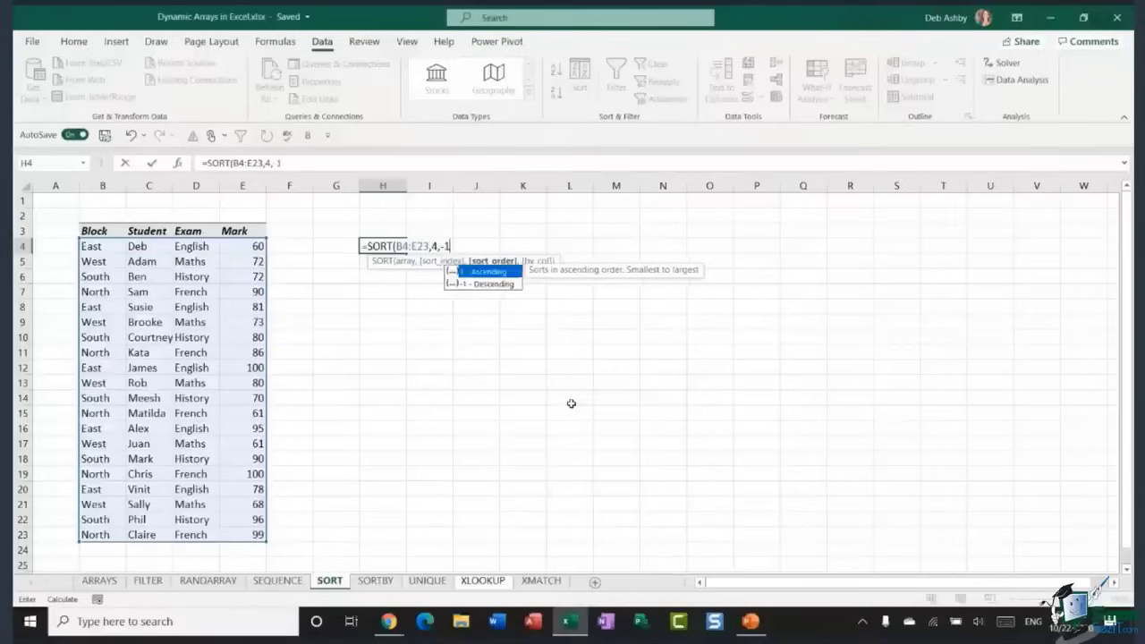
pyautogui.write(')')
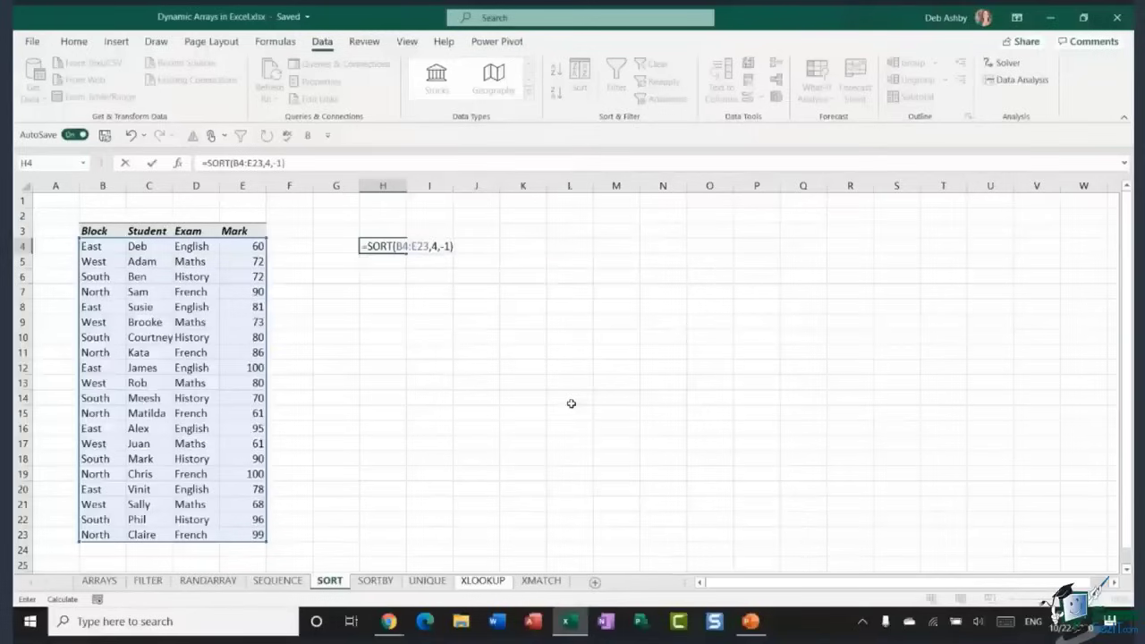
pyautogui.press('Return')
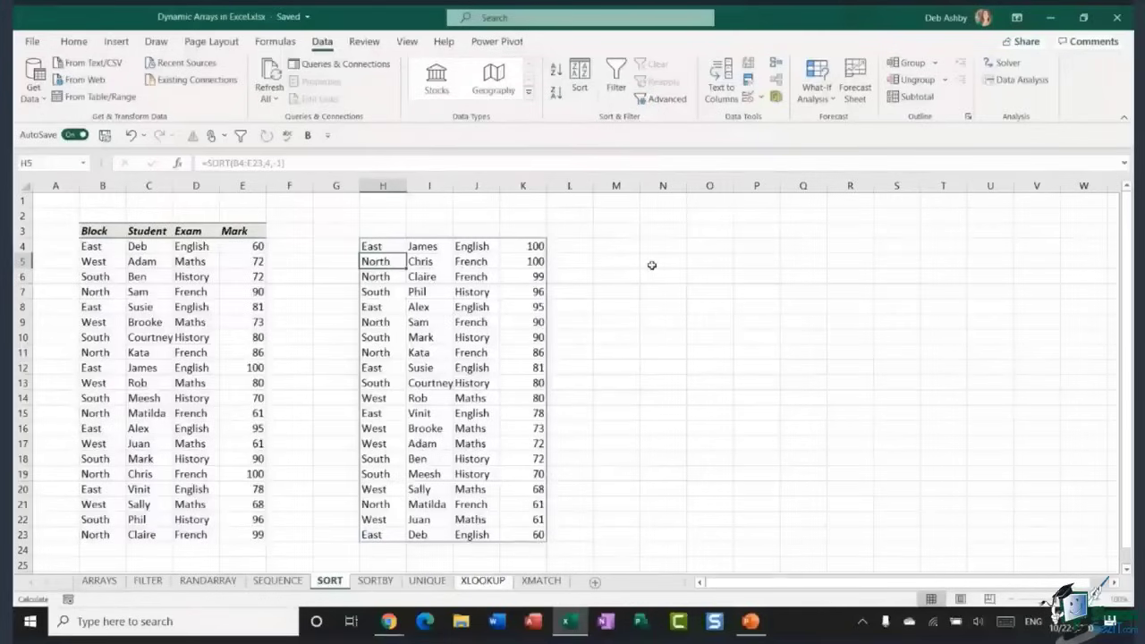
# Enter =SORT(B4:E23,2,1) in M4 to list the exam records by Student in ascending order
pyautogui.click(618, 247)
pyautogui.write('=')
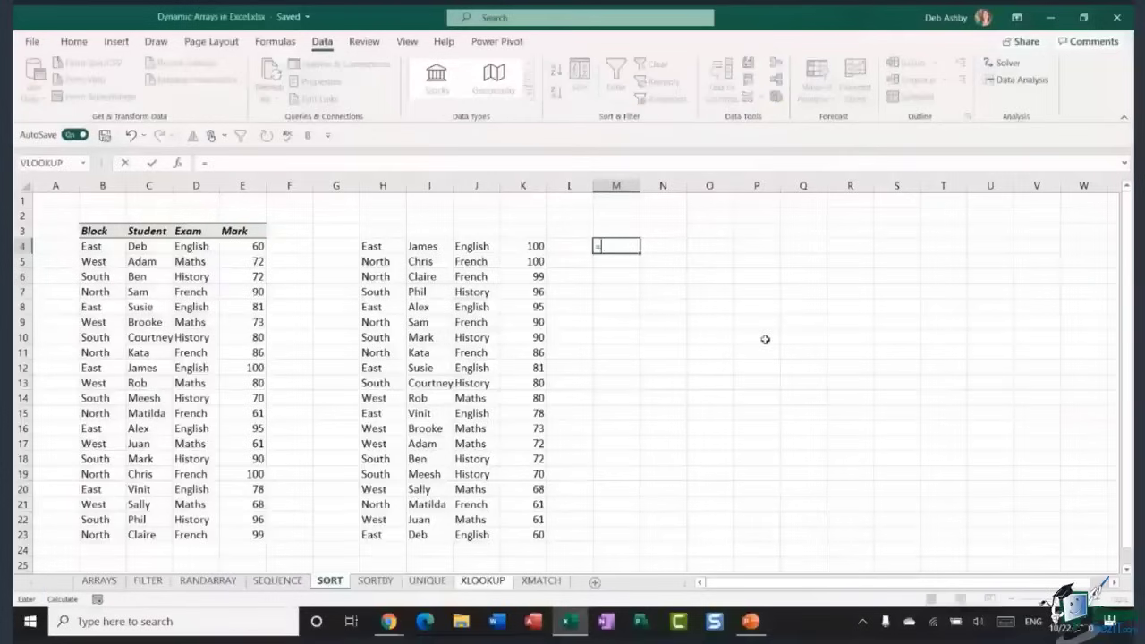
pyautogui.write('SORT(')
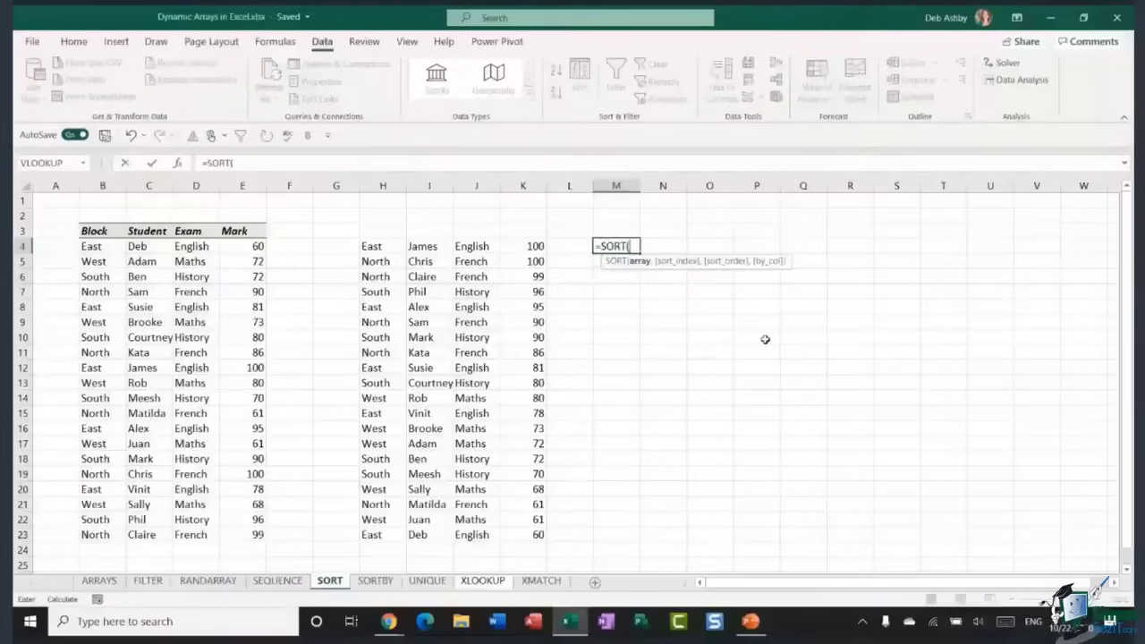
pyautogui.moveTo(84, 244); pyautogui.dragTo(258, 535)
pyautogui.write(',')
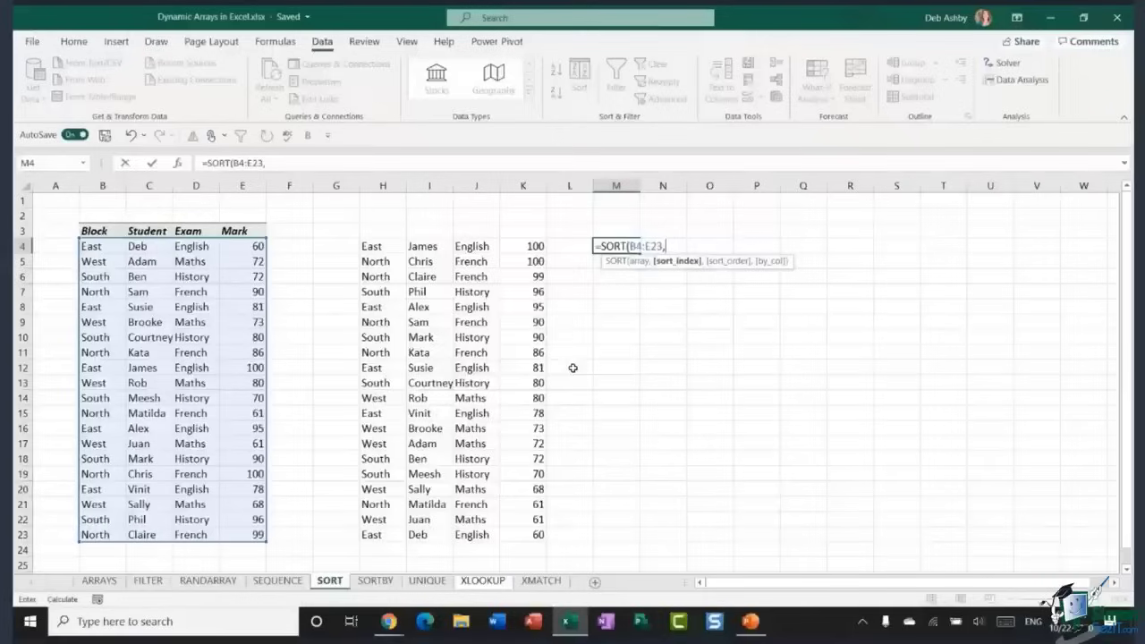
pyautogui.write('2,')
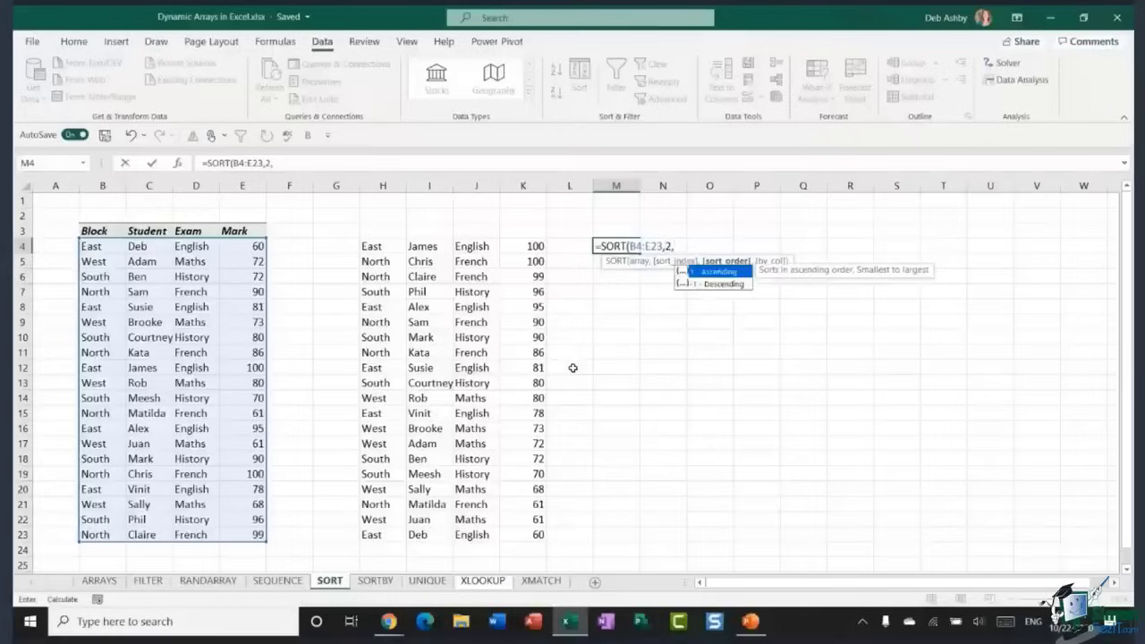
pyautogui.write('1)')
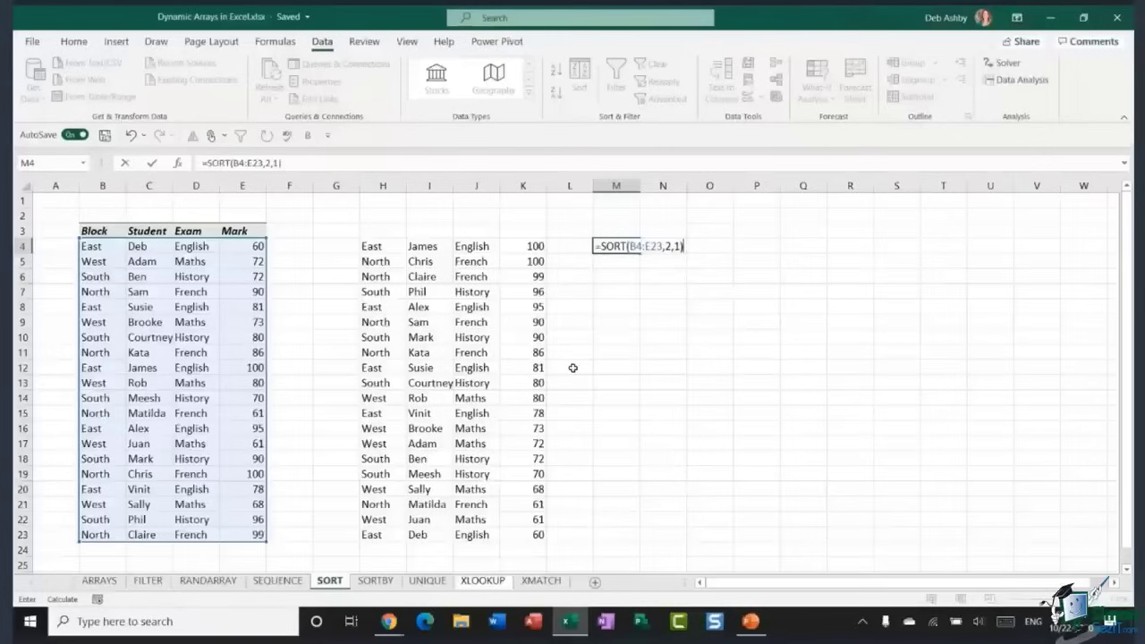
pyautogui.press('Return')
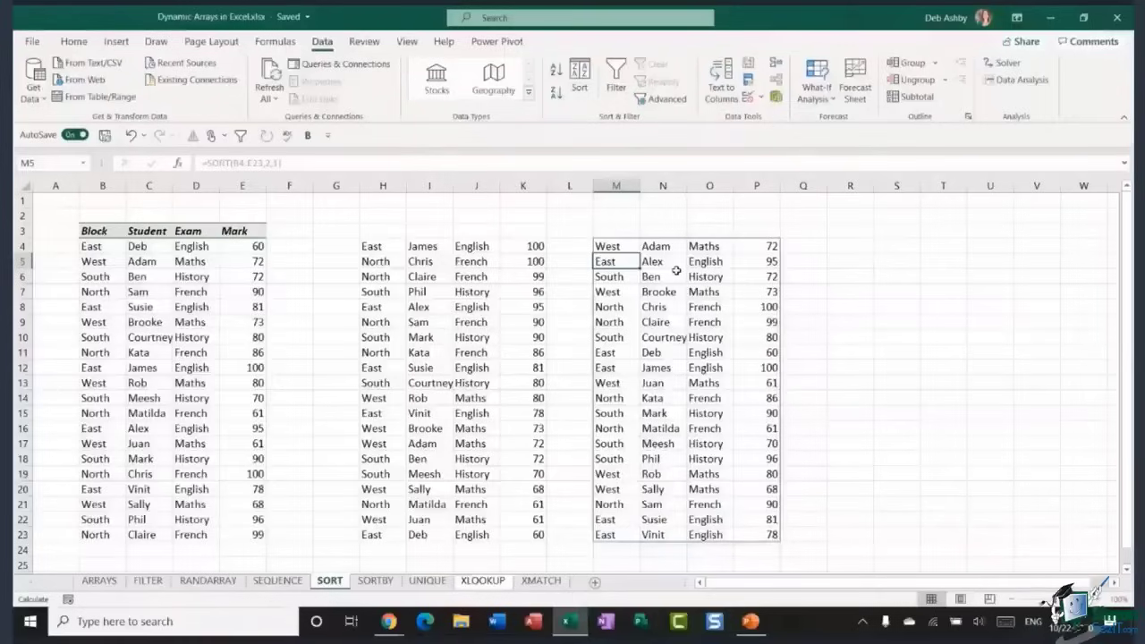
pyautogui.click(850, 246)
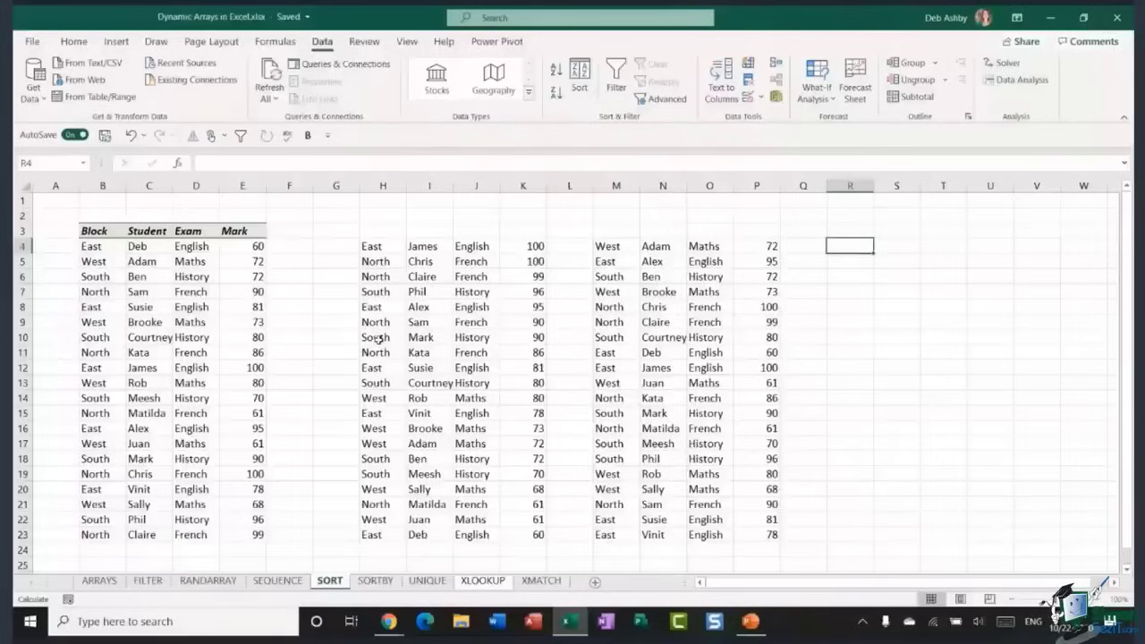
pyautogui.press('Down')
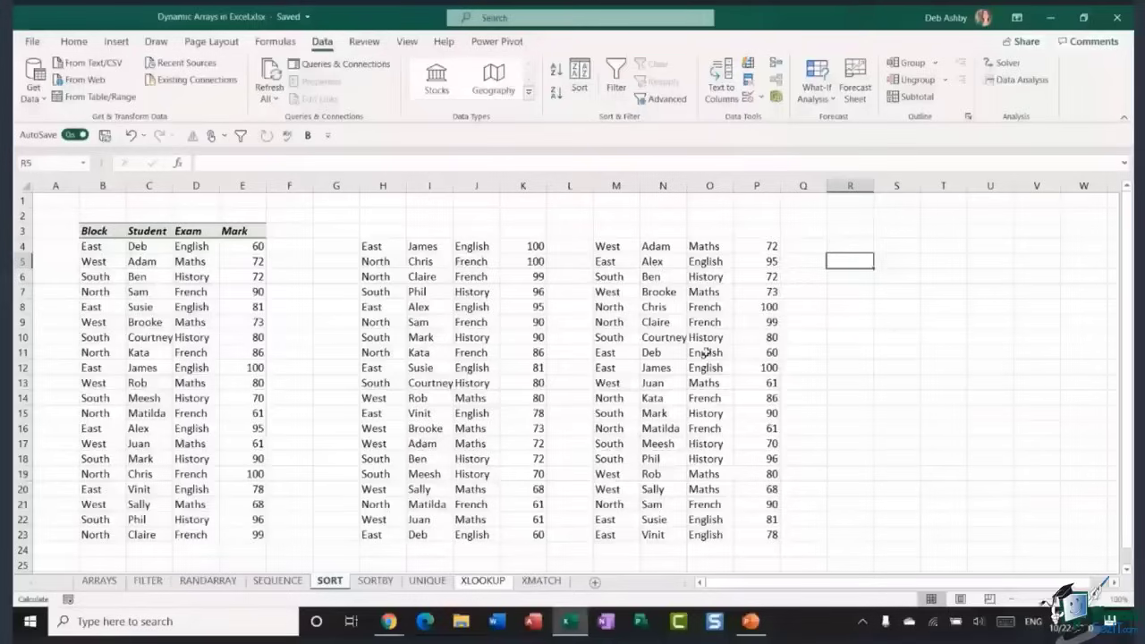
# On the SORTBY worksheet, enter =SORTBY(B4:E23,E4:E23,-1) in G4 to sort the exam records by Mark in descending order
pyautogui.click(376, 580)
pyautogui.click(351, 233)
pyautogui.press('Right')
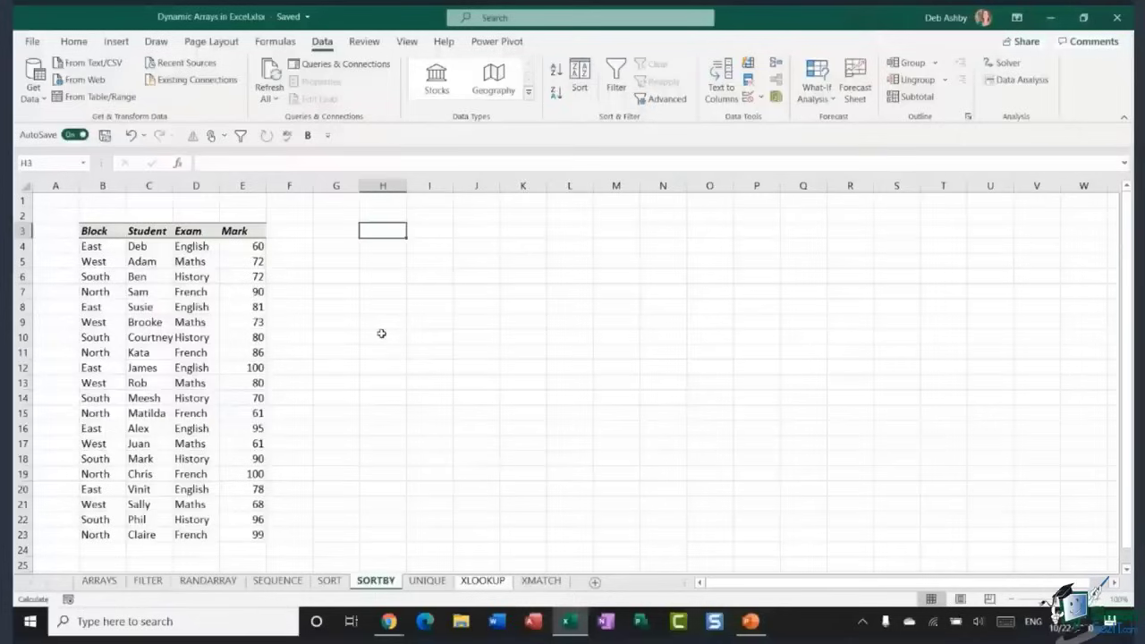
pyautogui.click(346, 248)
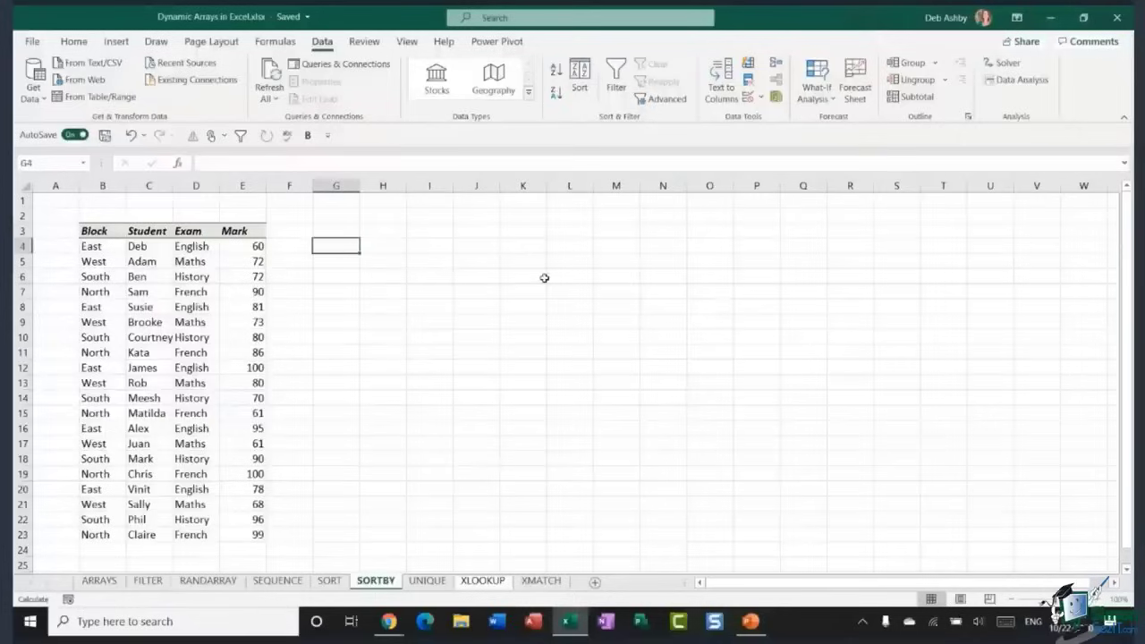
pyautogui.write('=SORTBY')
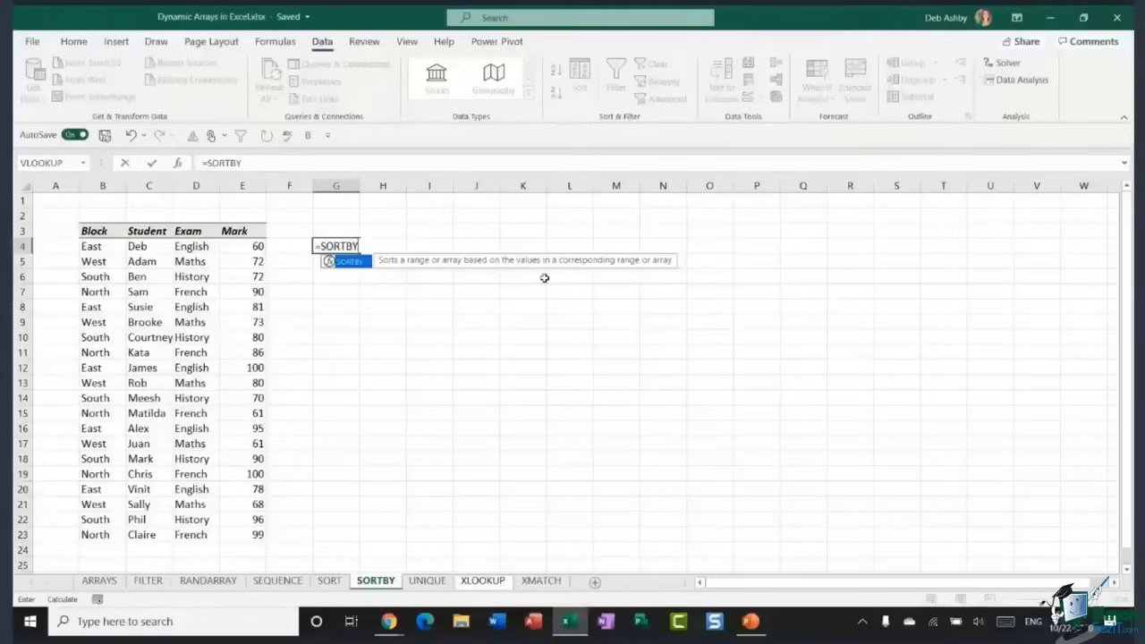
pyautogui.write('(')
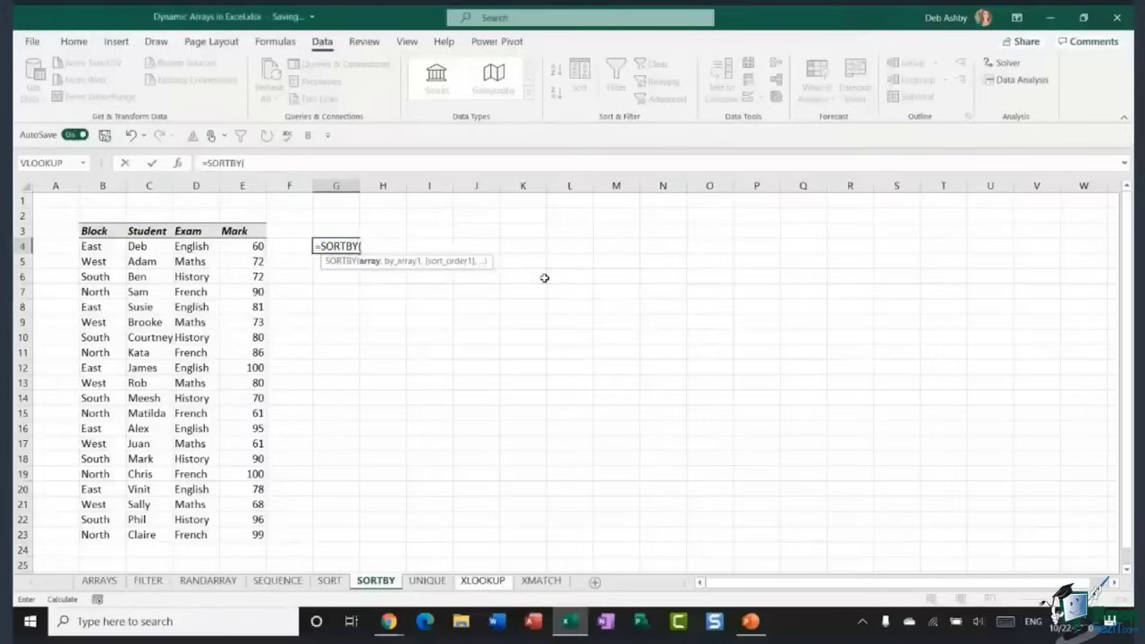
pyautogui.moveTo(96, 247); pyautogui.dragTo(260, 535)
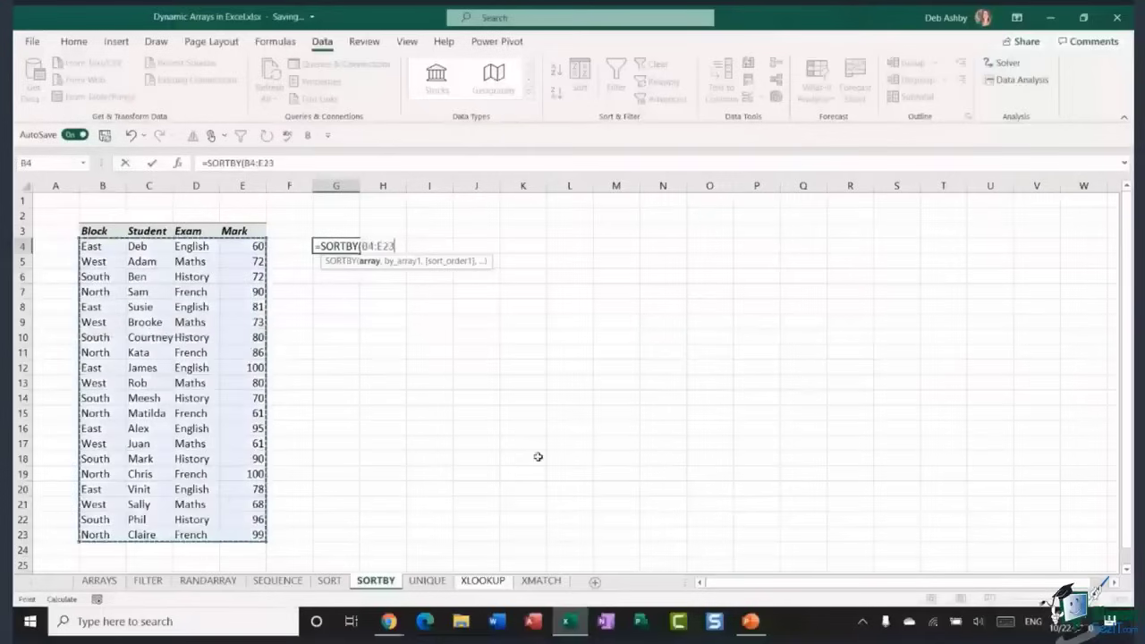
pyautogui.write(',')
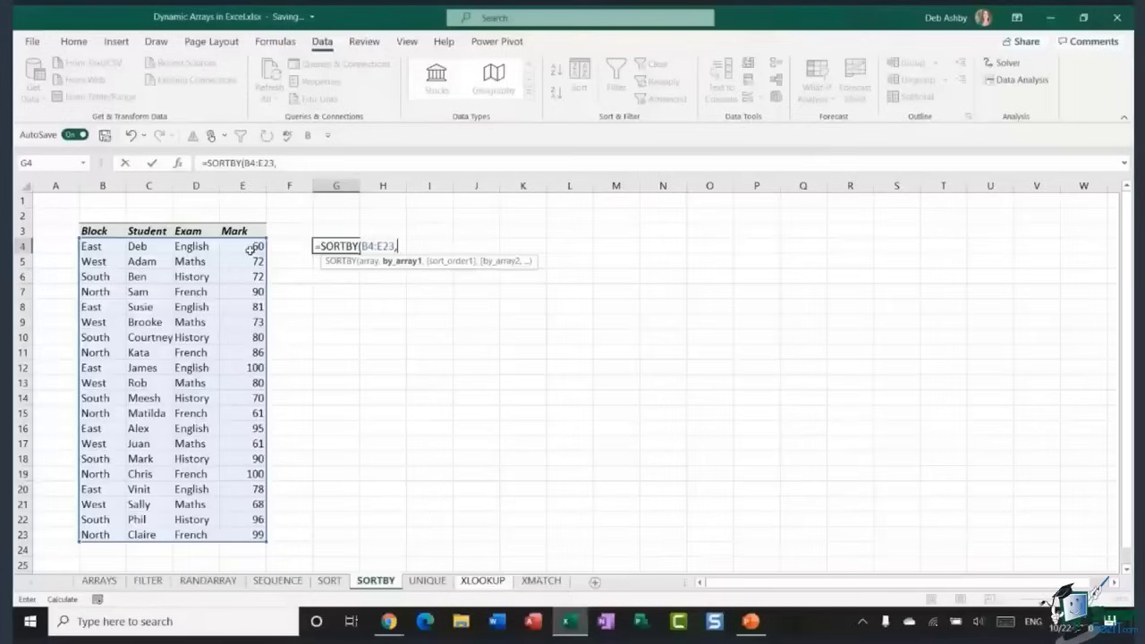
pyautogui.moveTo(249, 250); pyautogui.dragTo(232, 535)
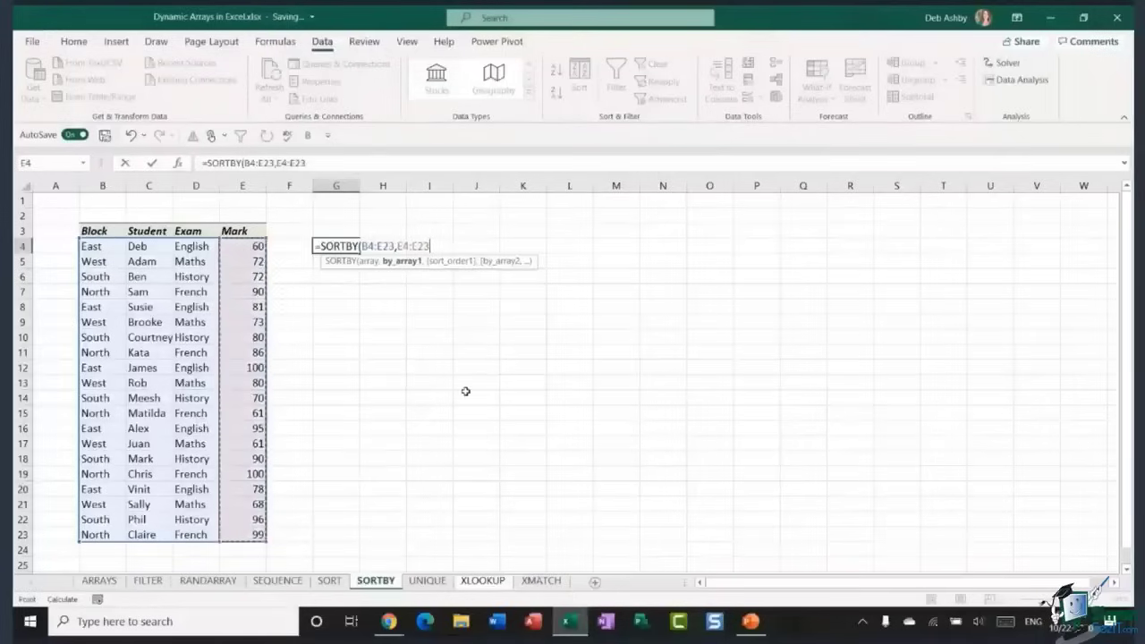
pyautogui.write(',')
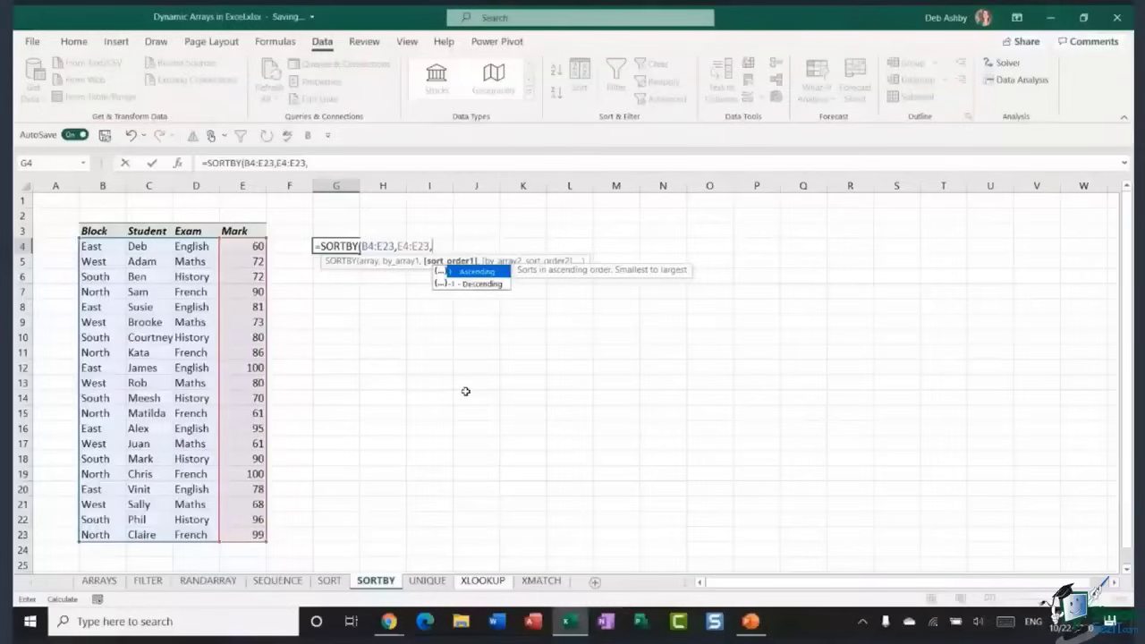
pyautogui.write('-1)')
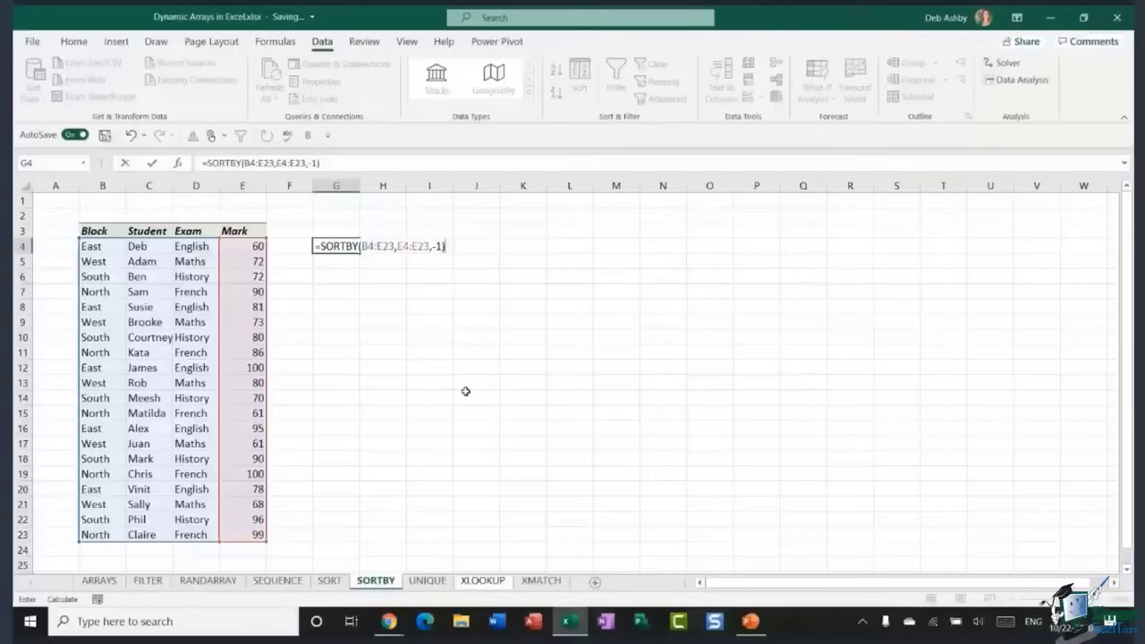
pyautogui.press('Return')
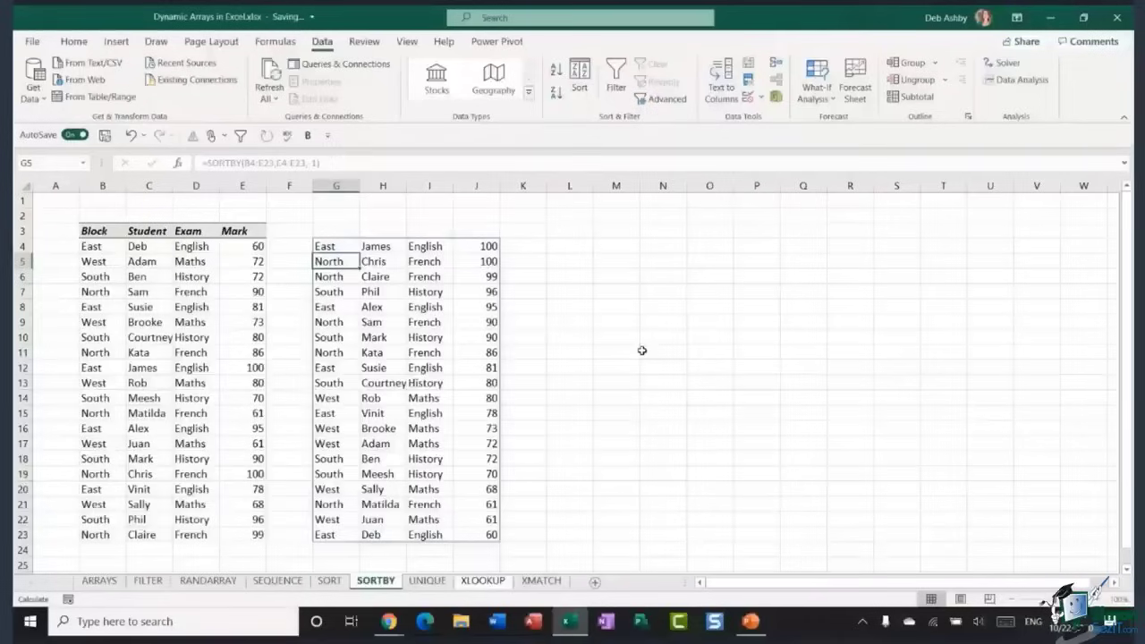
# Examine the spilled SORTBY results against the original exam table, checking the block, student and exam columns
pyautogui.click(579, 283)
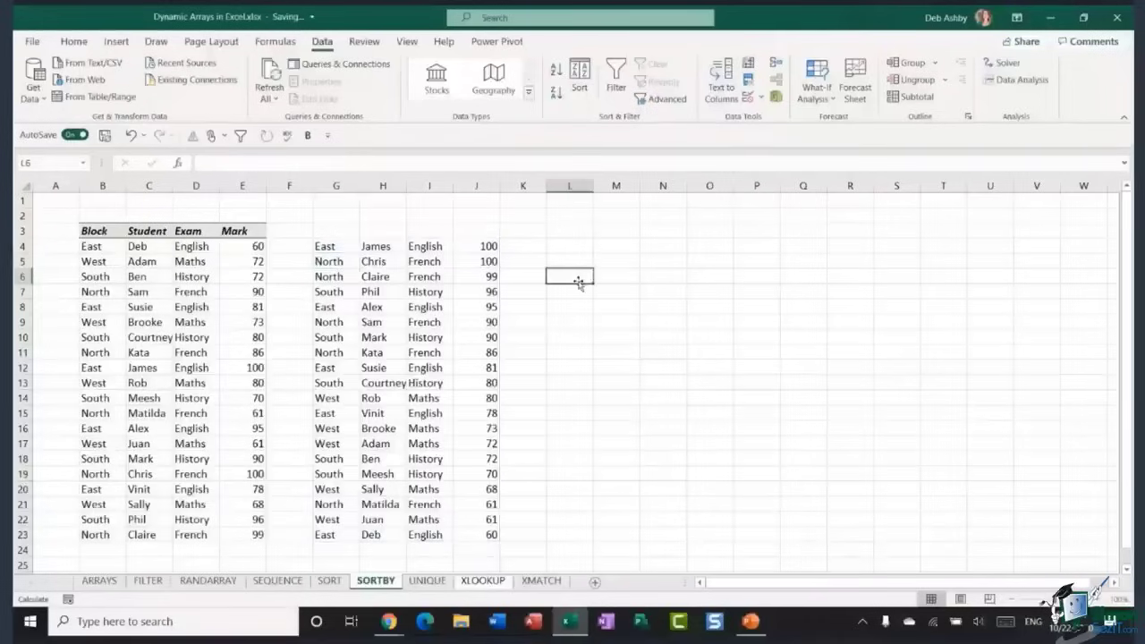
pyautogui.click(196, 261)
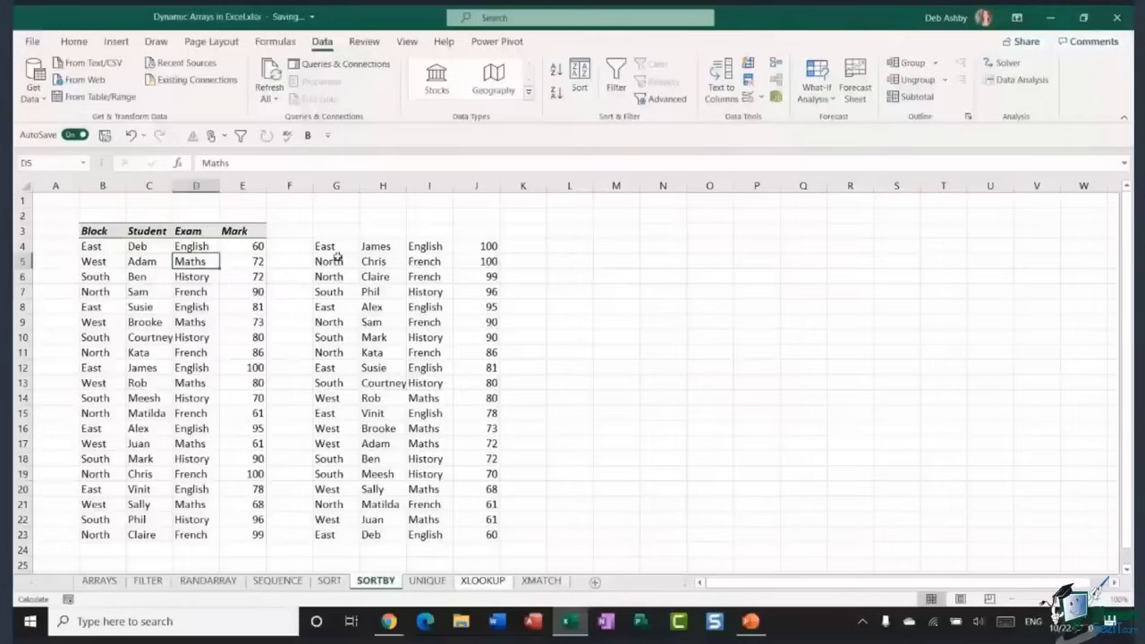
pyautogui.click(338, 248)
pyautogui.click(381, 247)
pyautogui.click(430, 247)
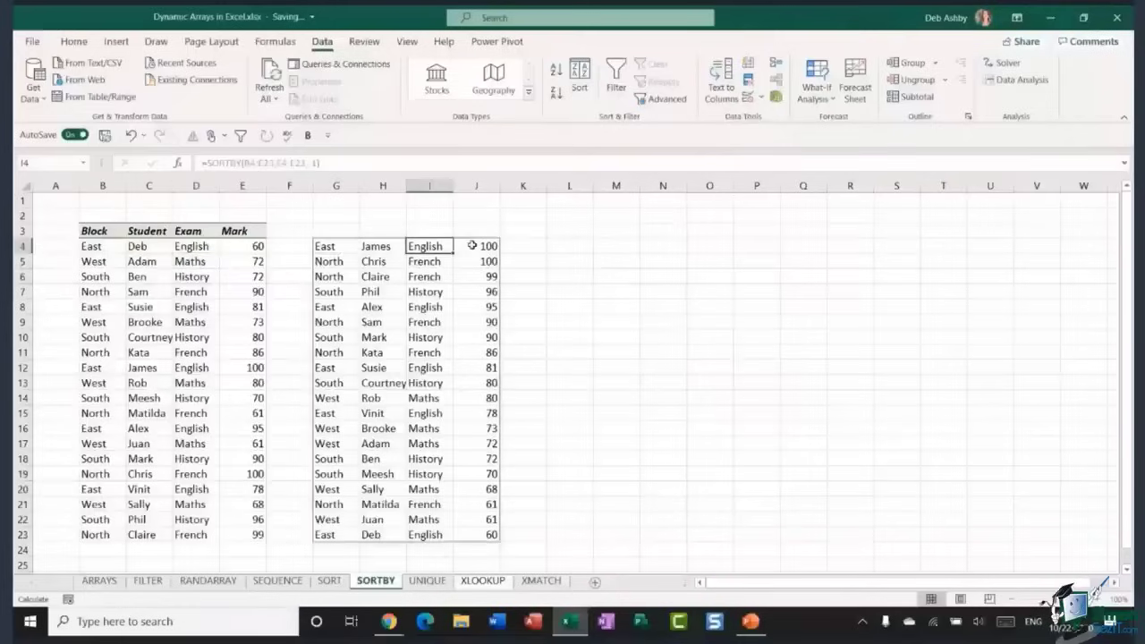
pyautogui.click(432, 274)
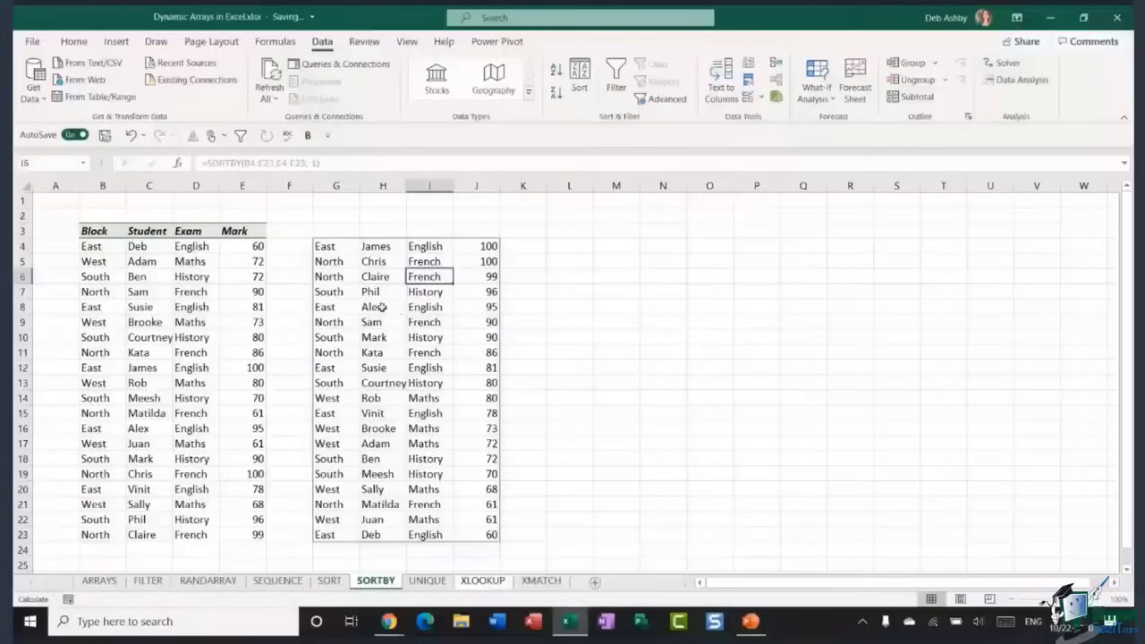
pyautogui.click(382, 307)
pyautogui.click(613, 279)
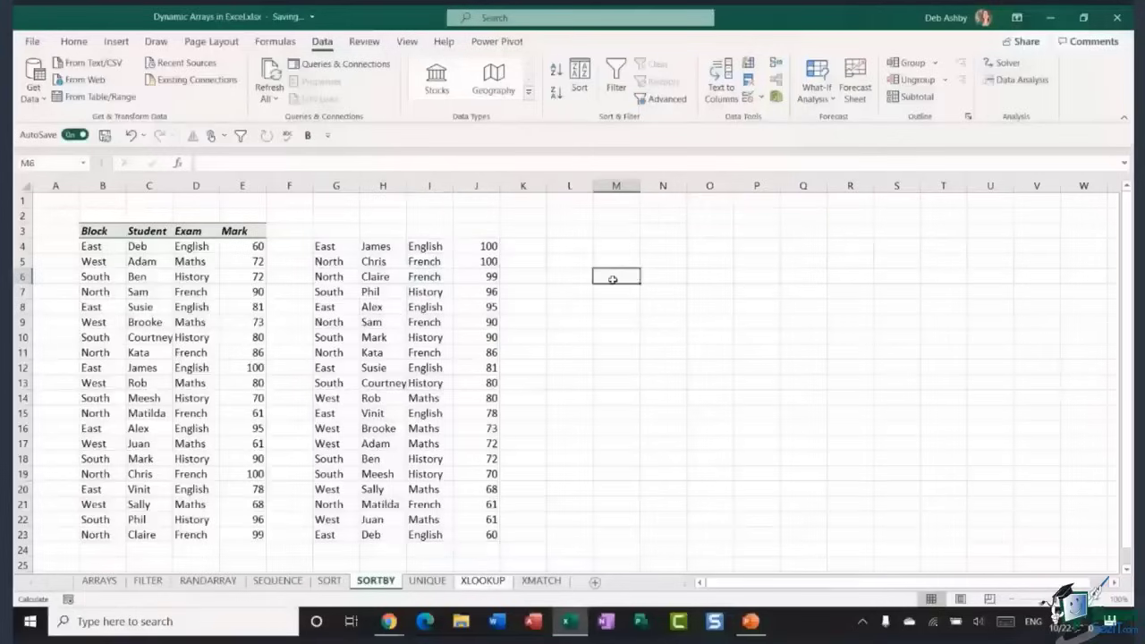
# On the UNIQUE worksheet, enter =UNIQUE(D4:D23) in H4 to list each distinct exam once
pyautogui.click(426, 583)
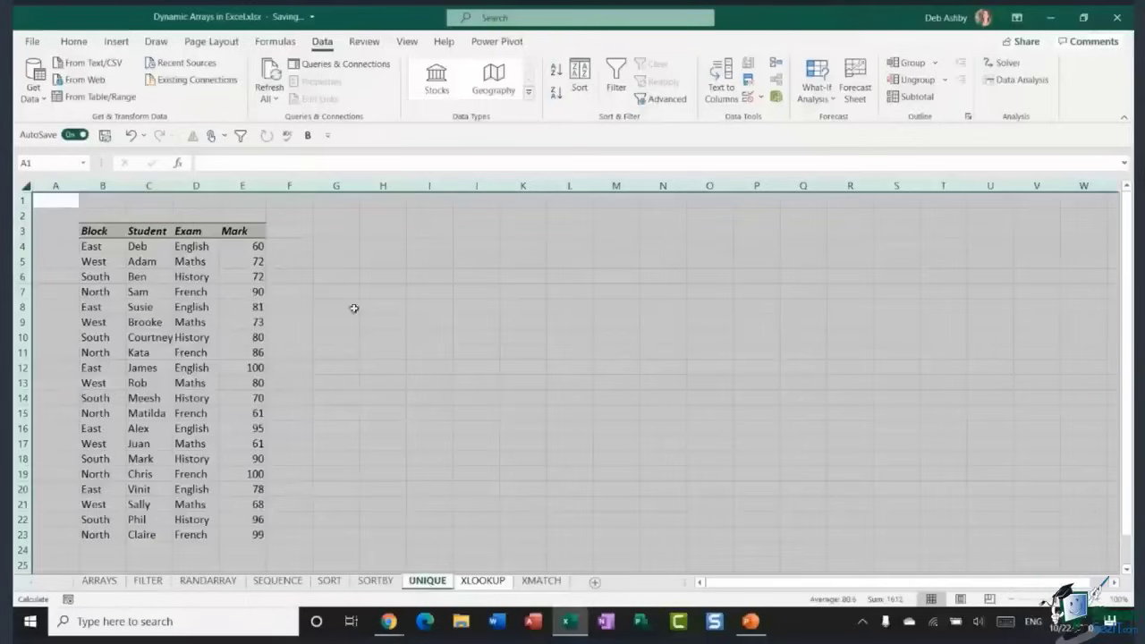
pyautogui.click(363, 273)
pyautogui.click(383, 246)
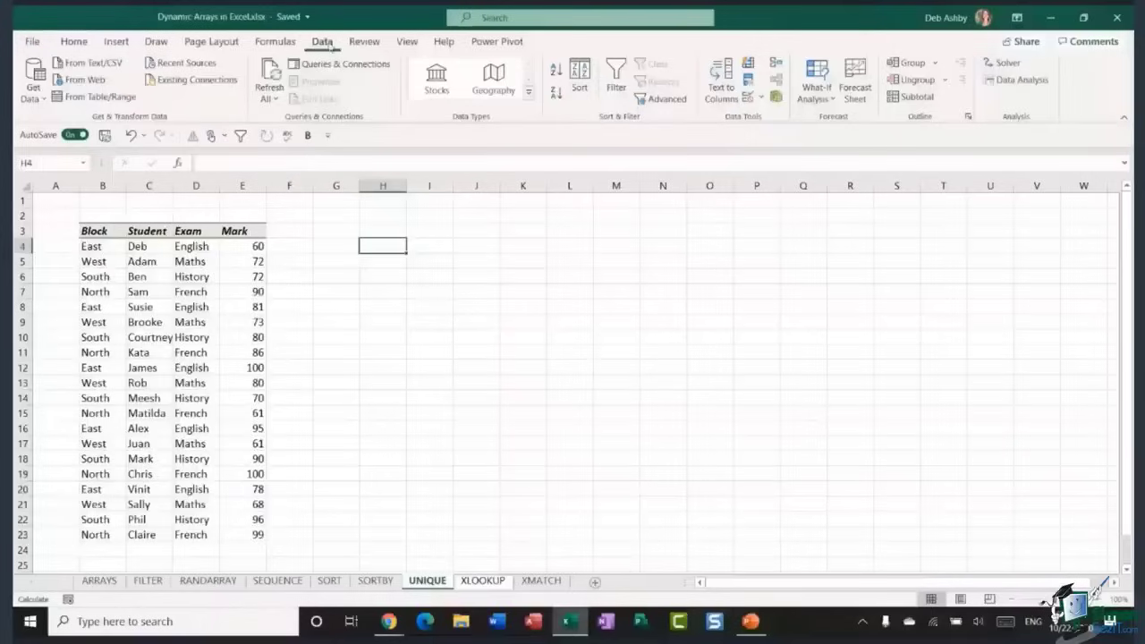
pyautogui.click(668, 100)
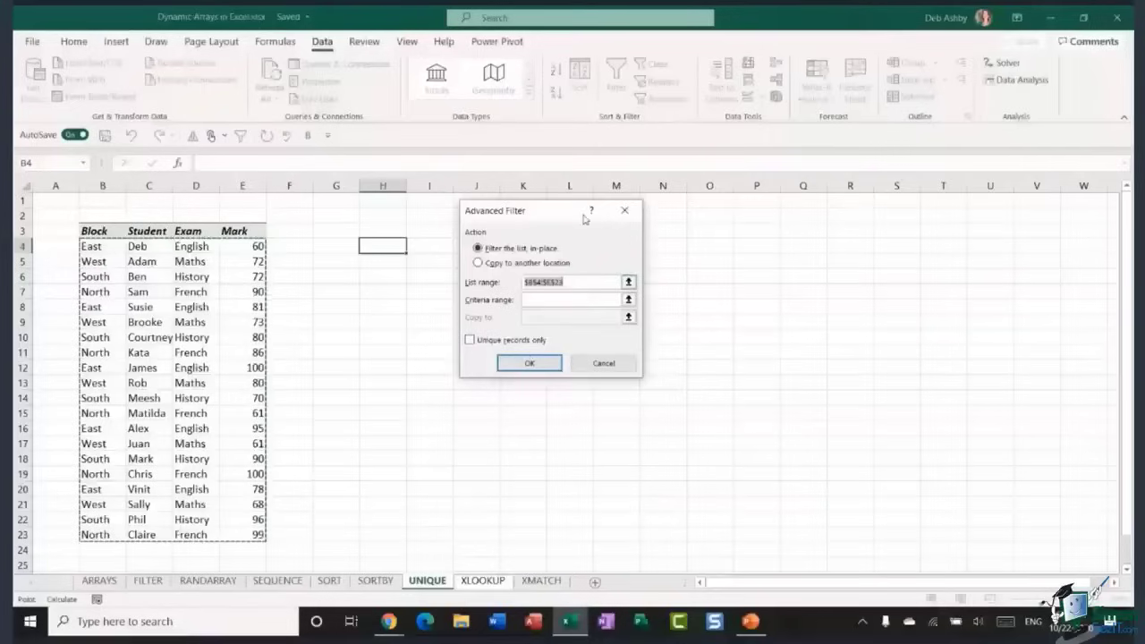
pyautogui.click(604, 364)
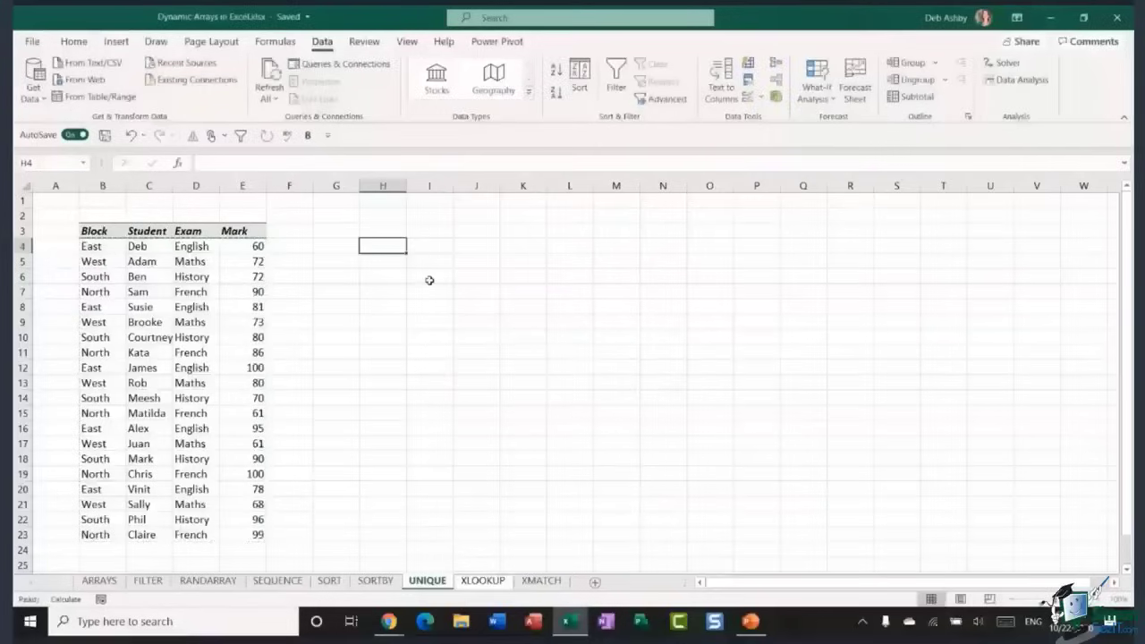
pyautogui.write('=')
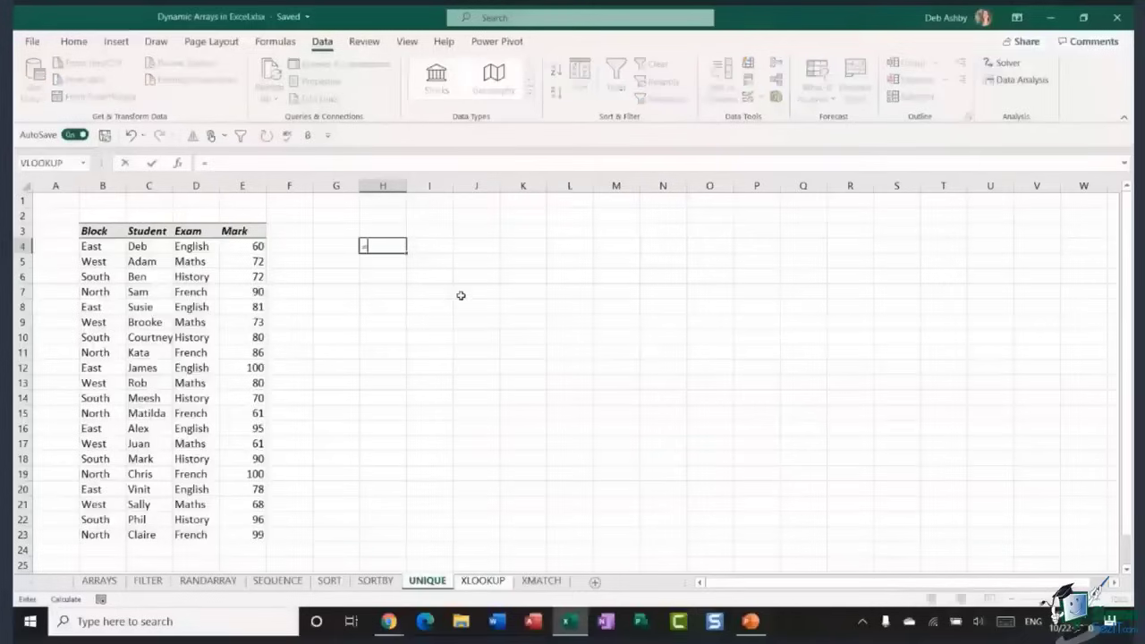
pyautogui.write('UNIQUE(')
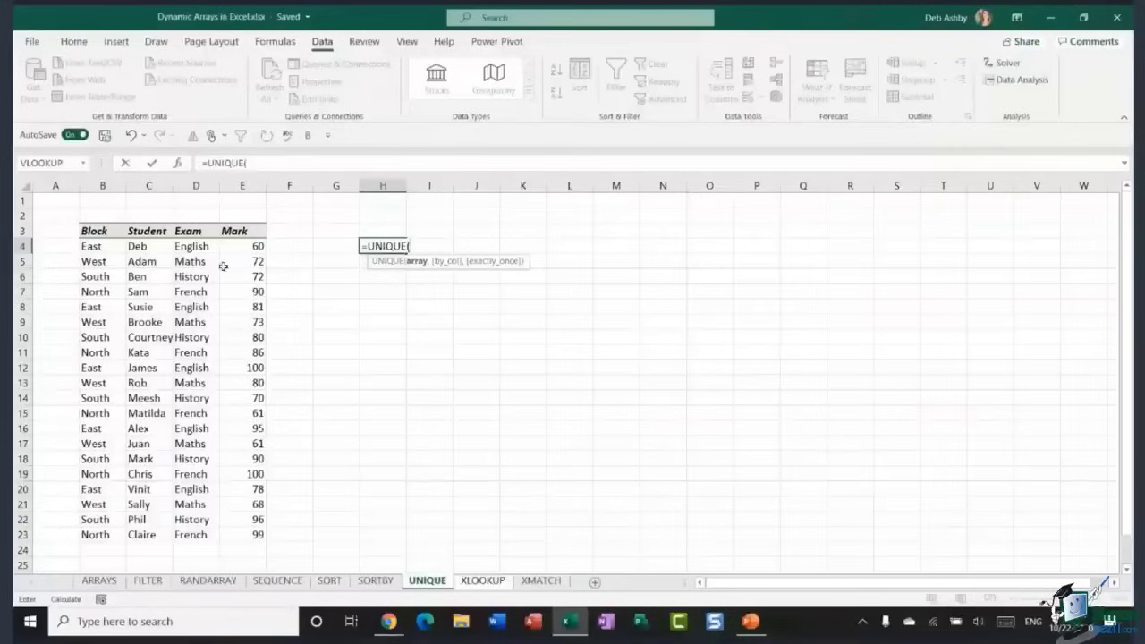
pyautogui.moveTo(204, 248); pyautogui.dragTo(203, 526)
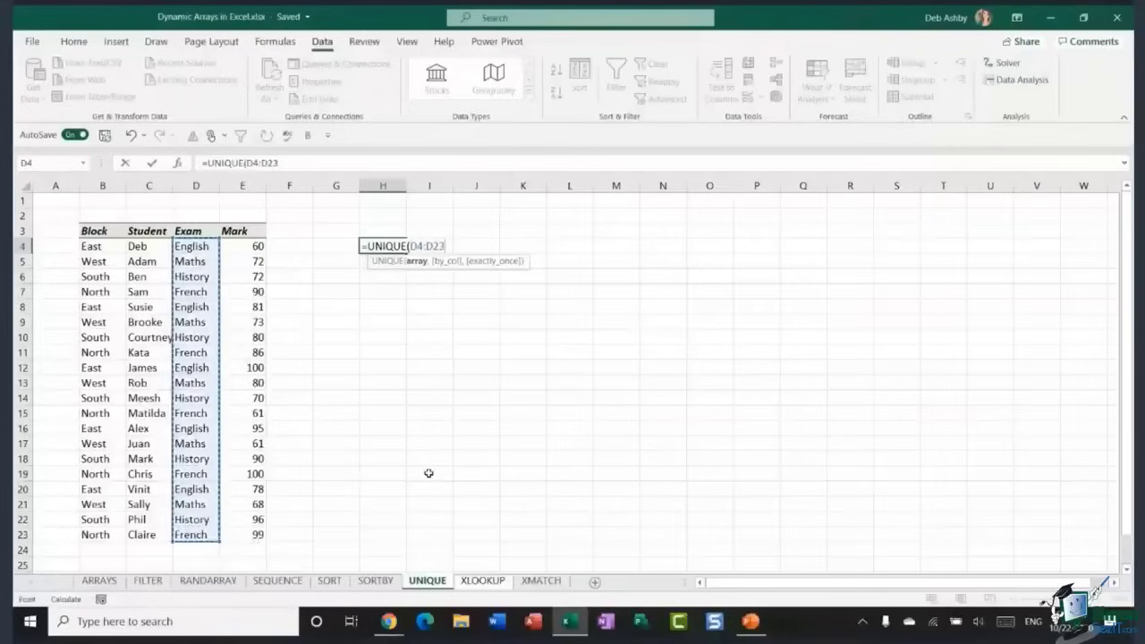
pyautogui.write(')')
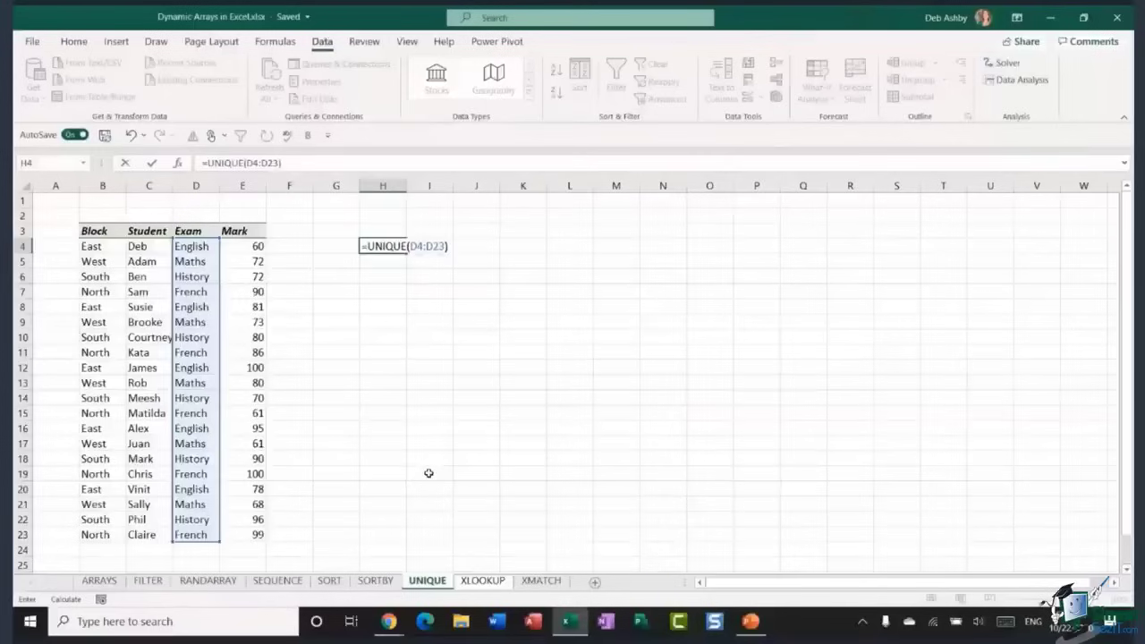
pyautogui.press('Return')
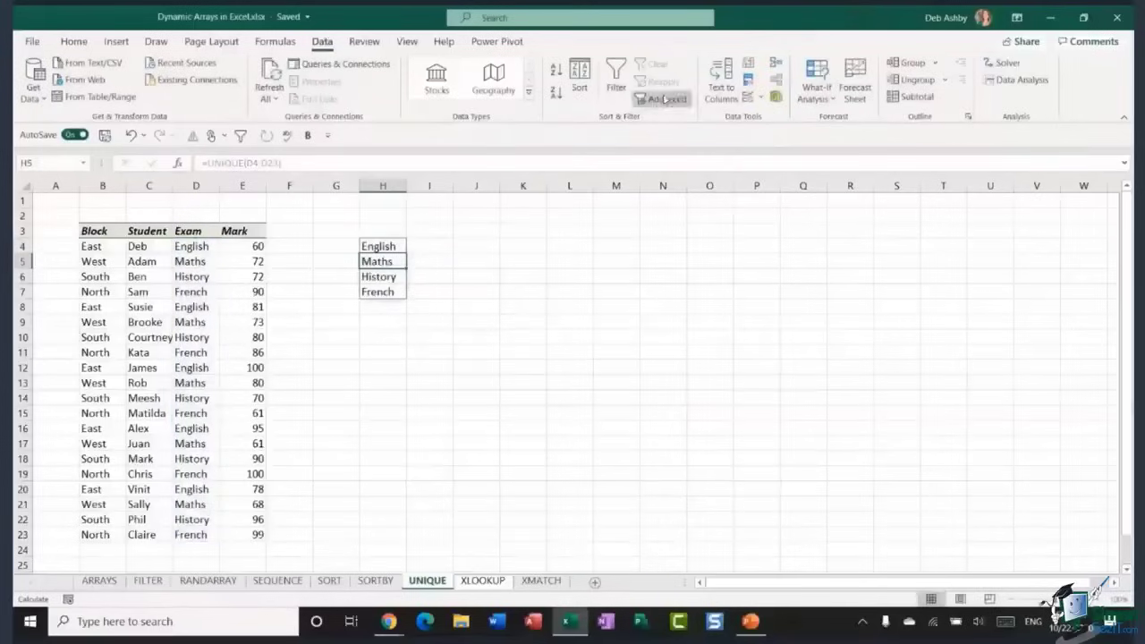
# Enter =UNIQUE(B4:B23) in J4 to list each distinct block from the exam records
pyautogui.click(456, 277)
pyautogui.click(487, 248)
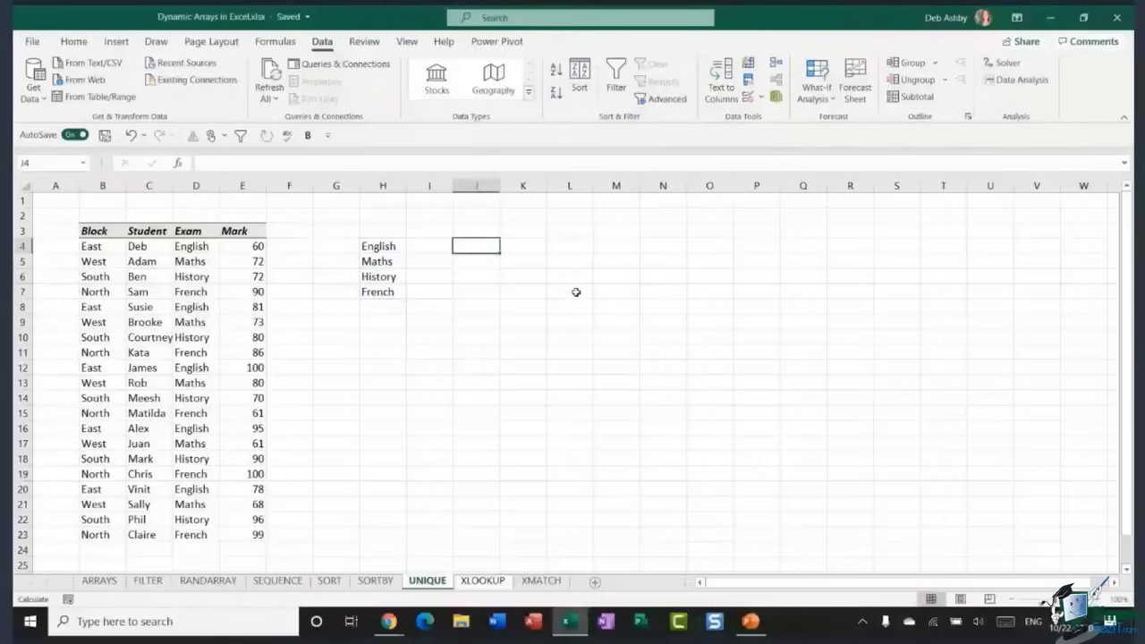
pyautogui.write('=UNIQU')
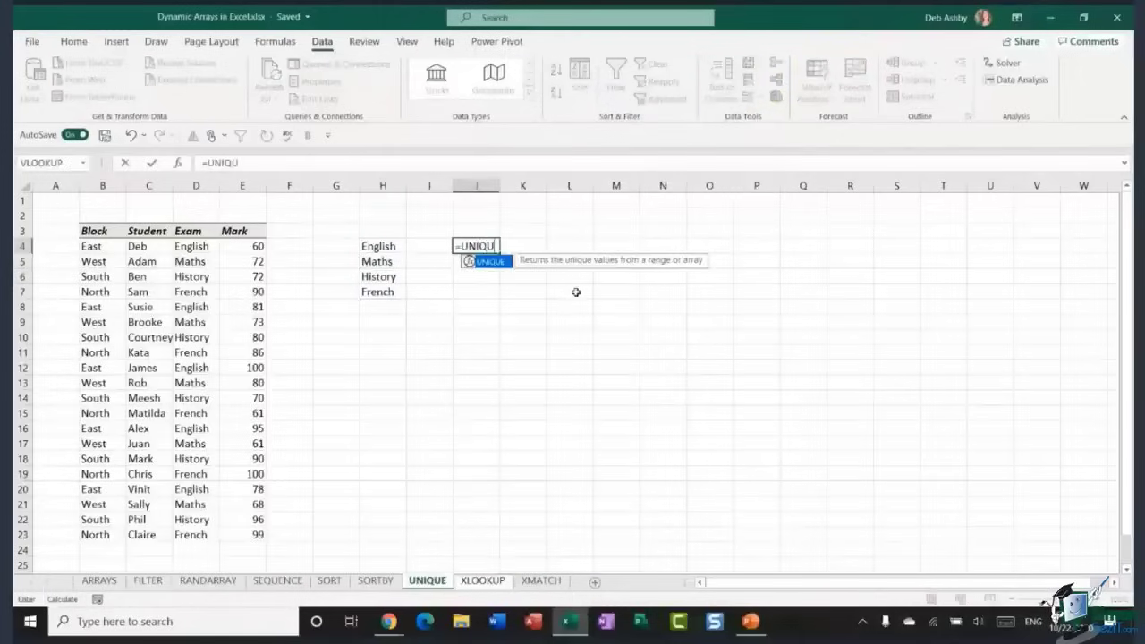
pyautogui.write('E(')
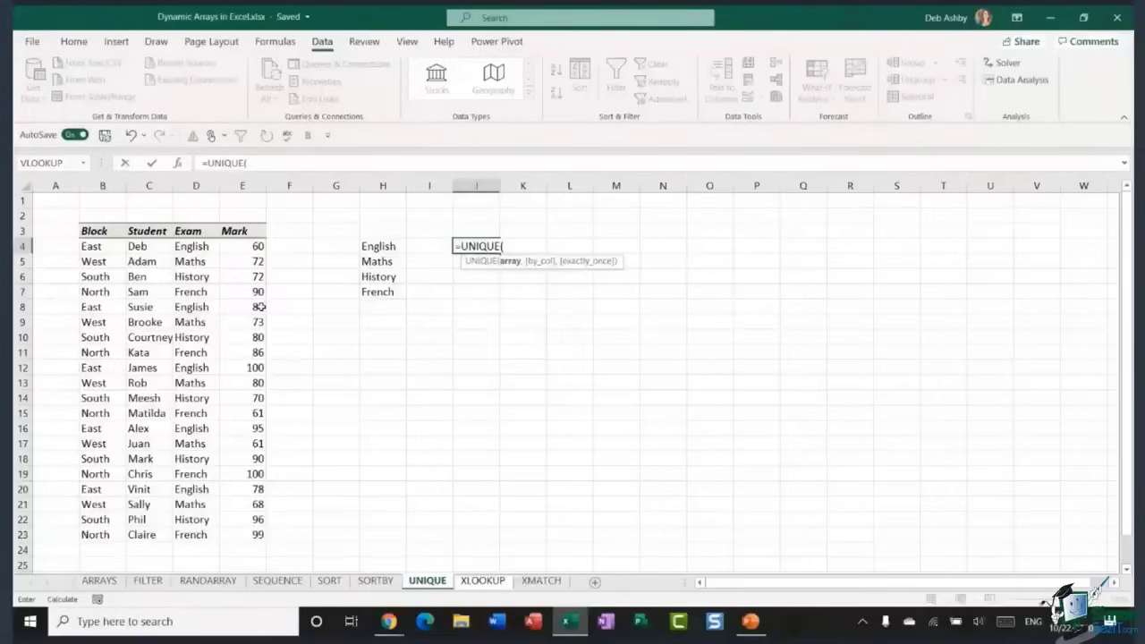
pyautogui.click(144, 251)
pyautogui.moveTo(145, 257); pyautogui.dragTo(95, 534)
pyautogui.write(')')
pyautogui.press('Return')
pyautogui.click(615, 338)
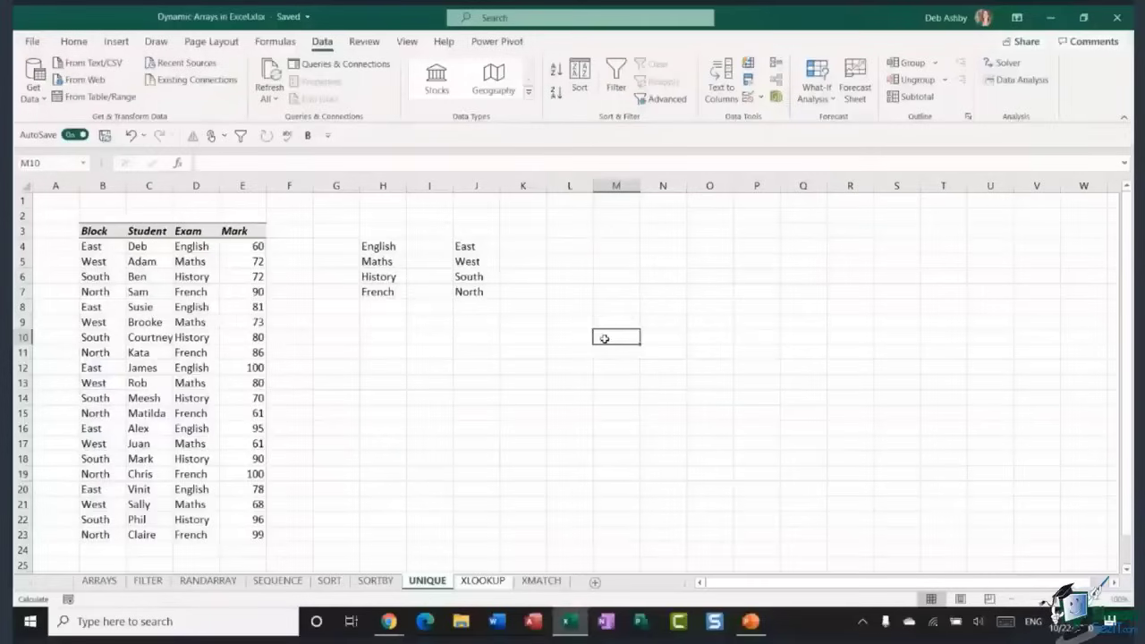
# Examine the horizontal Fruit list in row 27 below the exam records, checking its entries across the columns
pyautogui.scroll(-2, 605, 338)
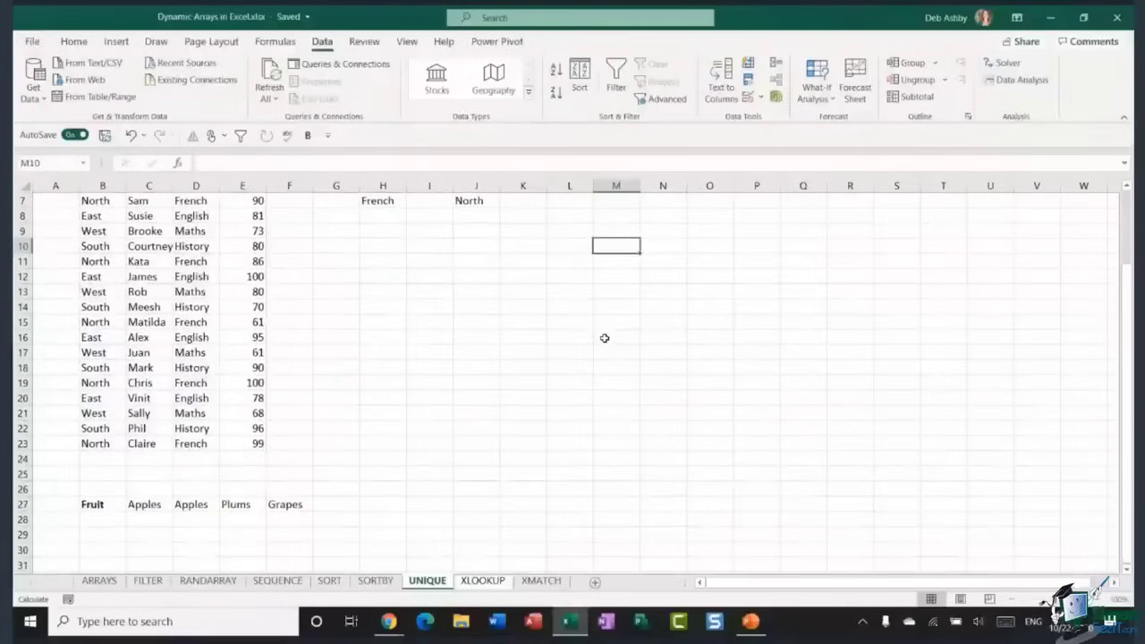
pyautogui.scroll(-5, 605, 338)
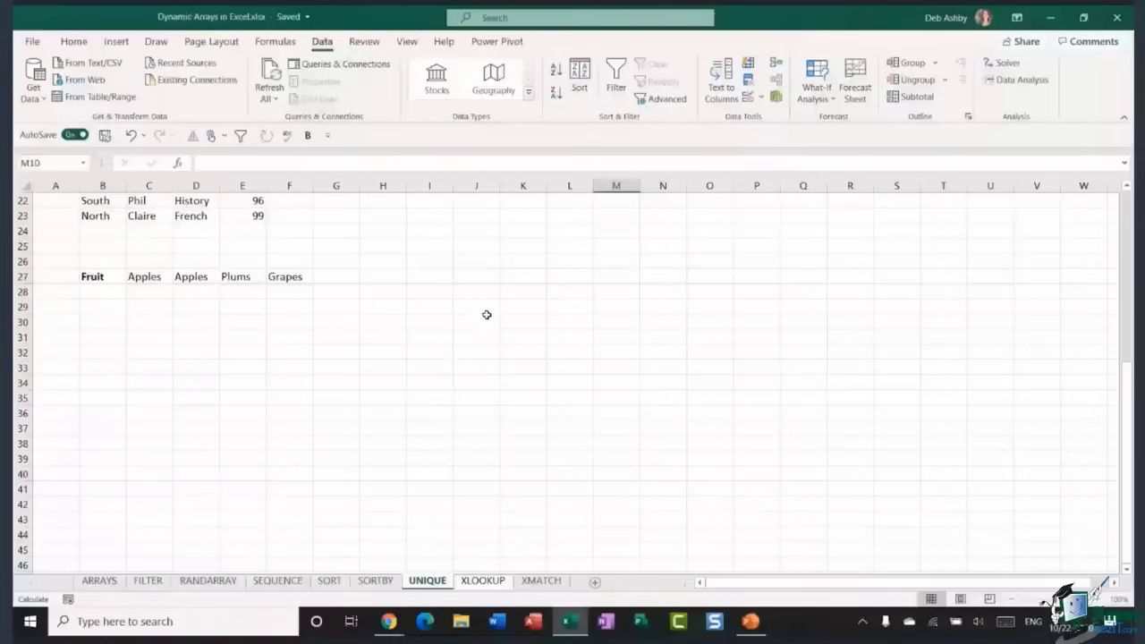
pyautogui.scroll(4, 487, 315)
pyautogui.scroll(3, 487, 315)
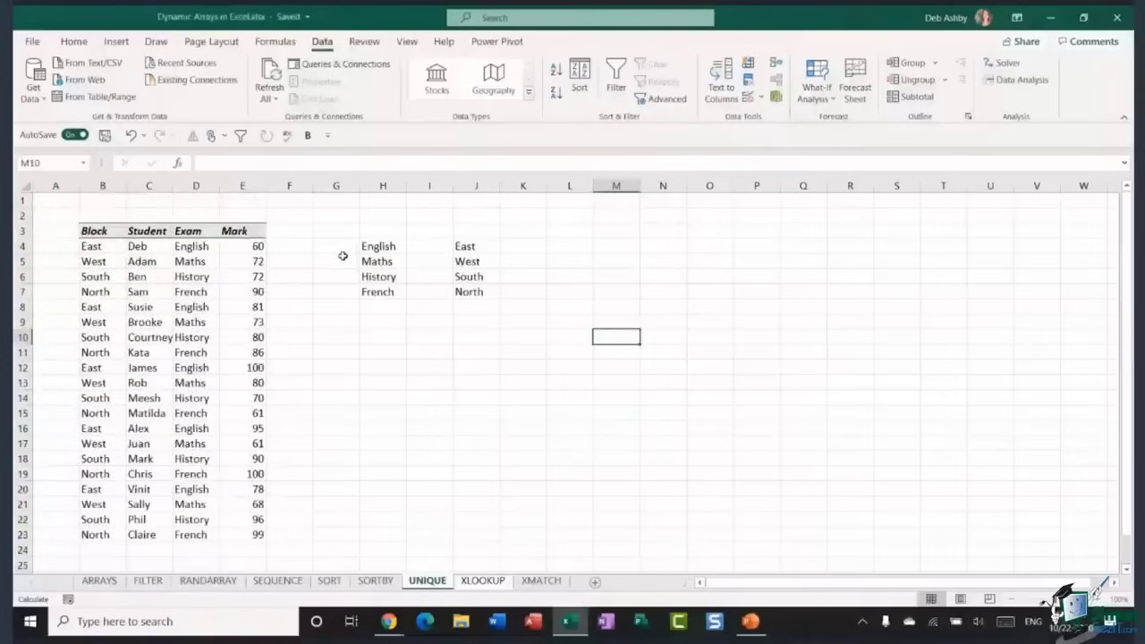
pyautogui.scroll(-4, 353, 280)
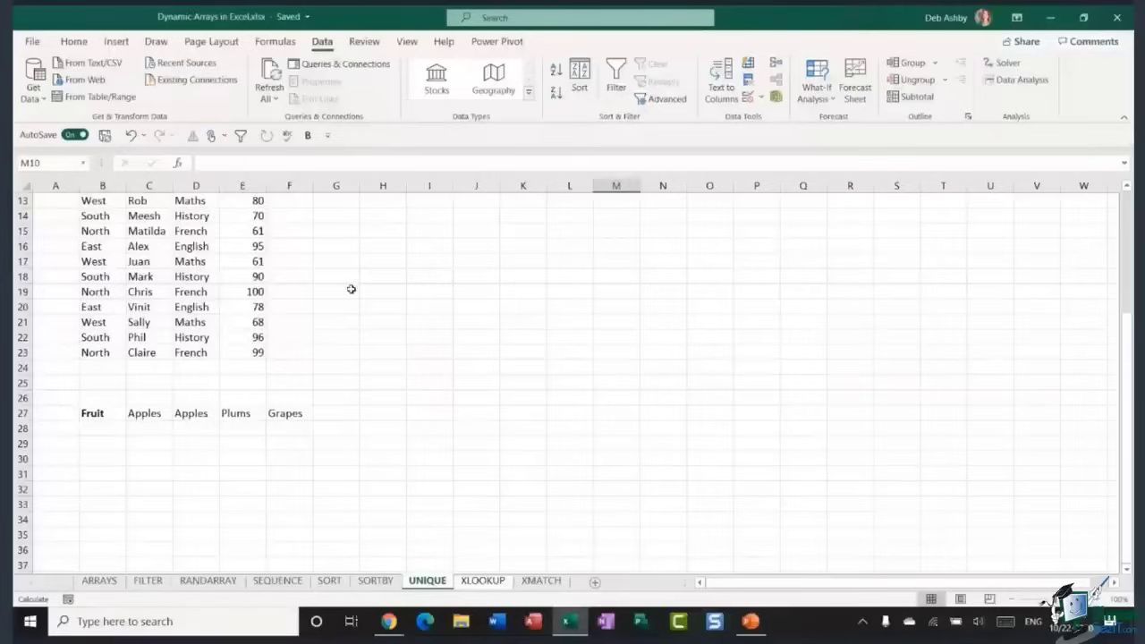
pyautogui.scroll(-3, 328, 306)
pyautogui.moveTo(94, 276); pyautogui.dragTo(286, 277)
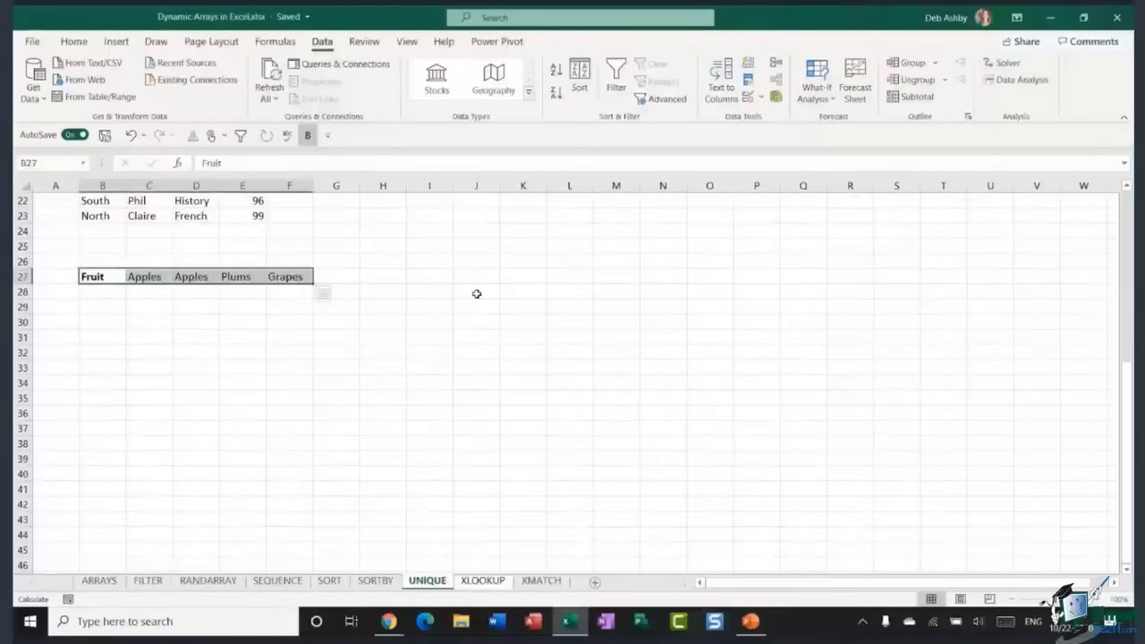
pyautogui.click(227, 348)
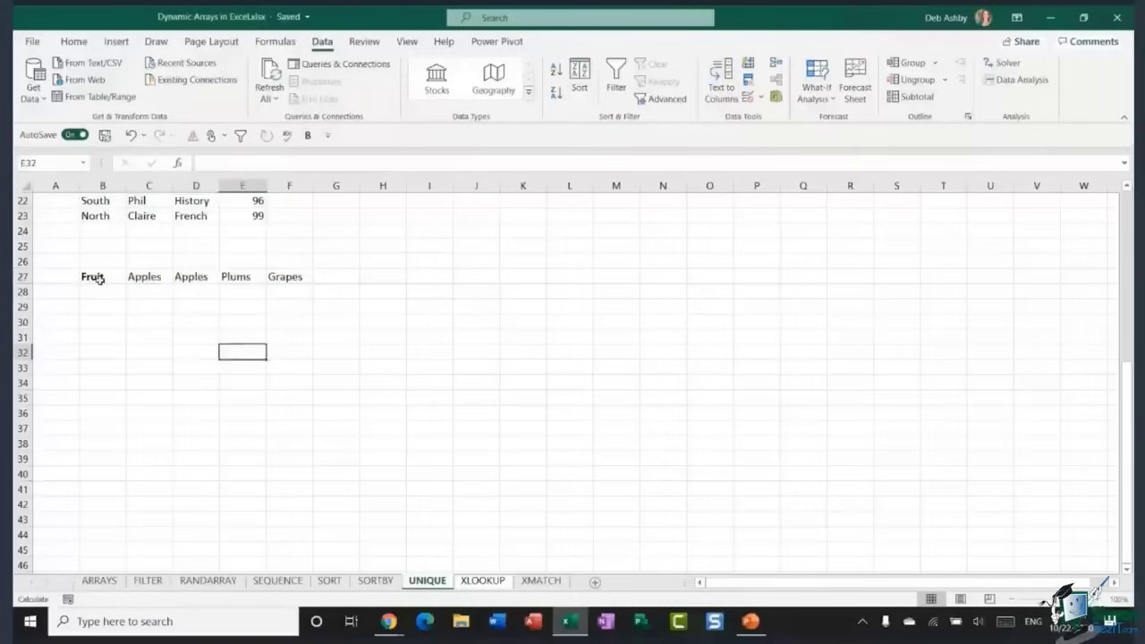
pyautogui.click(144, 277)
pyautogui.click(194, 277)
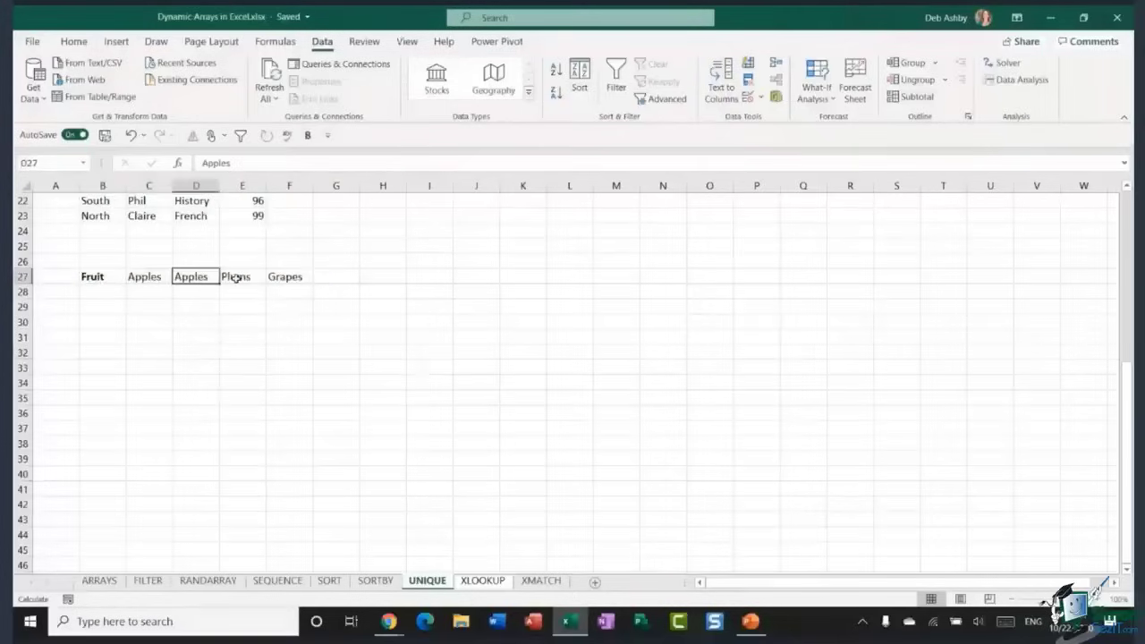
pyautogui.click(292, 279)
pyautogui.moveTo(93, 278); pyautogui.dragTo(288, 278)
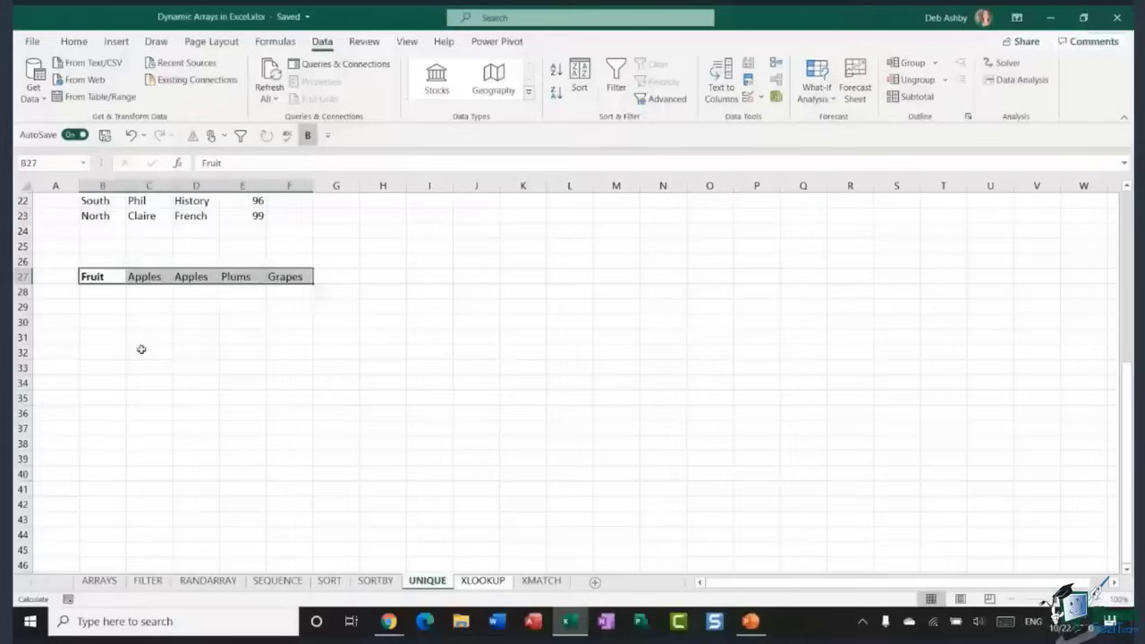
# Enter =UNIQUE(B27:F27,TRUE) in B30 to return the unique columns from the horizontal Fruit list
pyautogui.click(103, 326)
pyautogui.write('=')
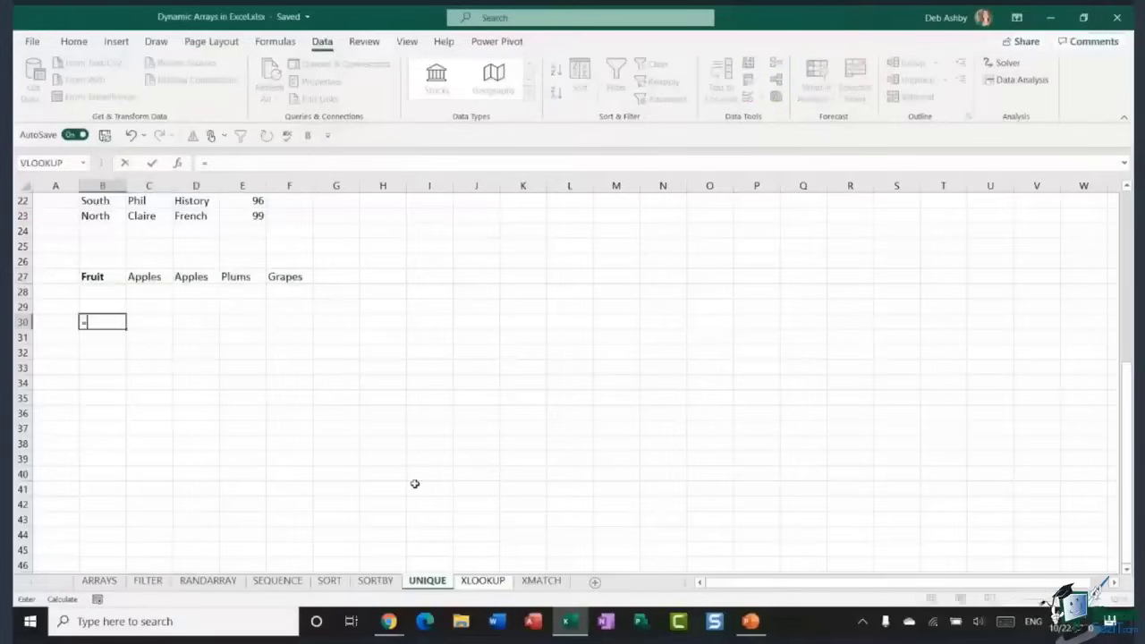
pyautogui.write('UNIQU')
pyautogui.write('E(')
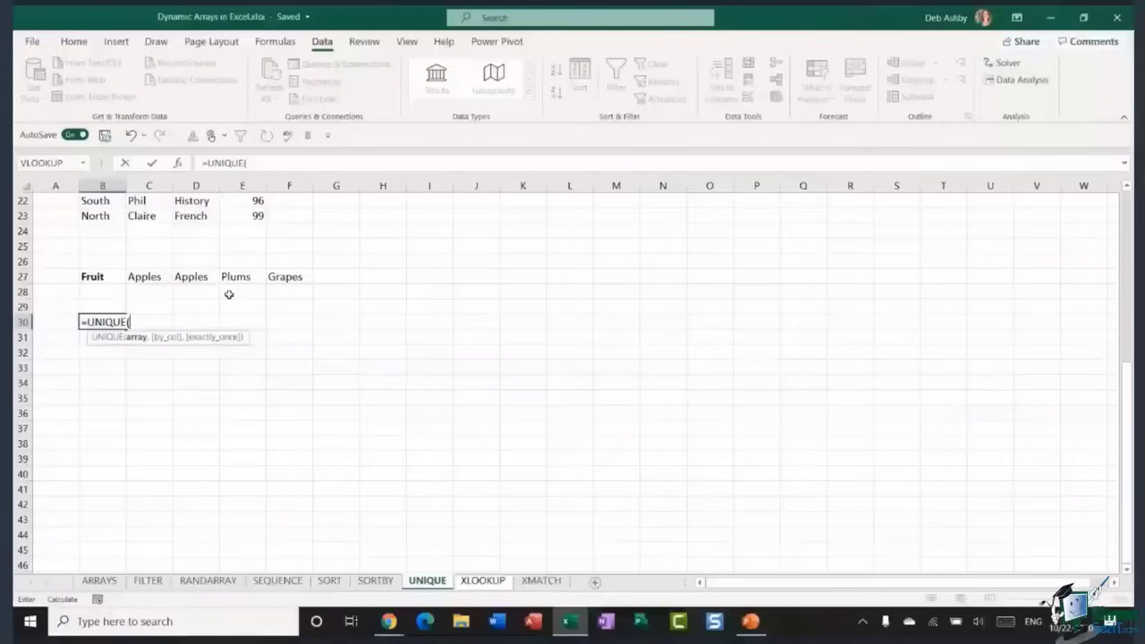
pyautogui.moveTo(93, 277); pyautogui.dragTo(297, 278)
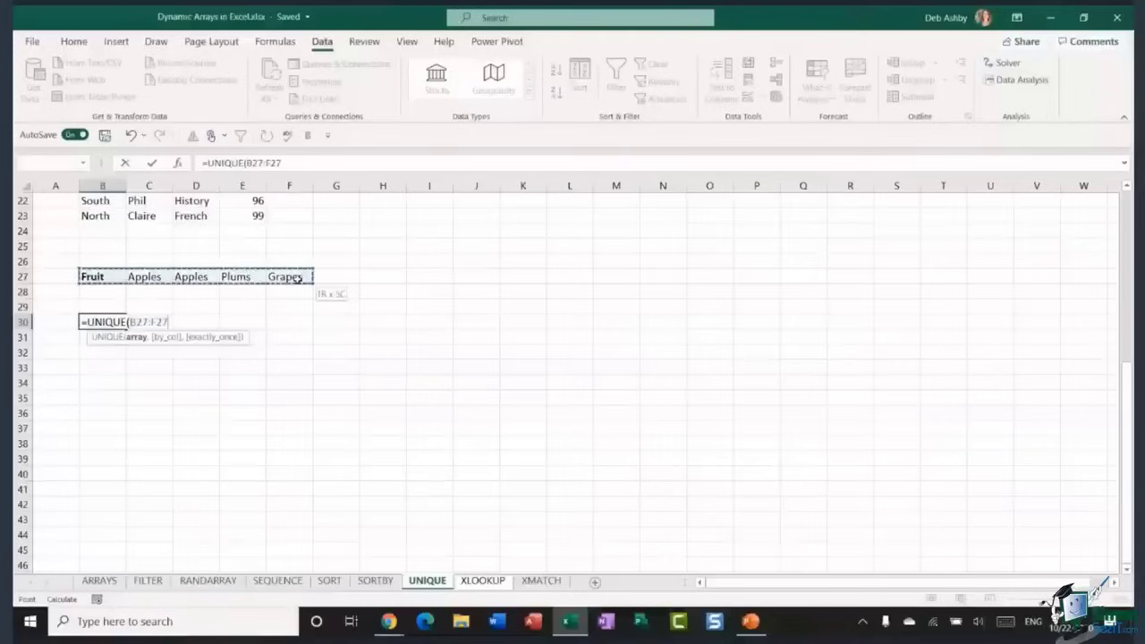
pyautogui.write(',')
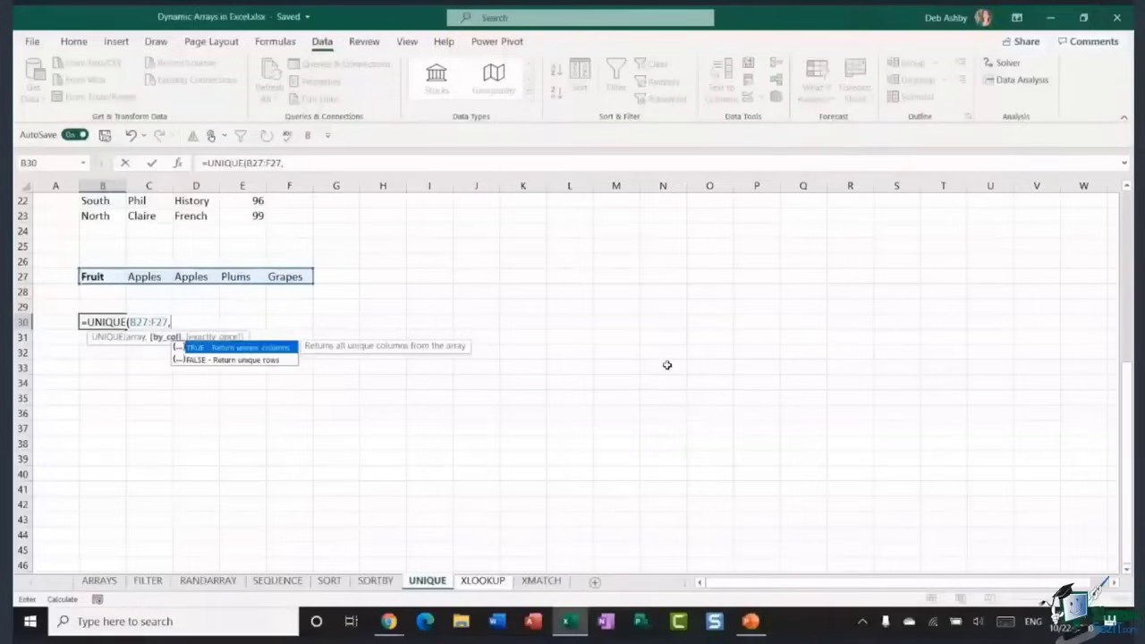
pyautogui.write('TRUE)')
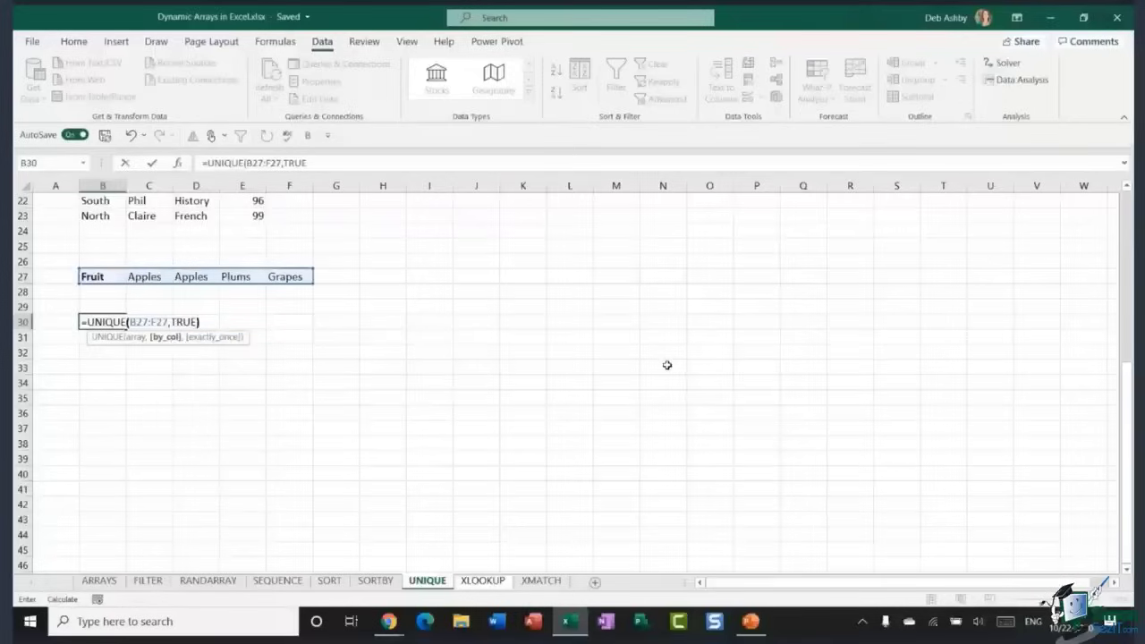
pyautogui.press('Return')
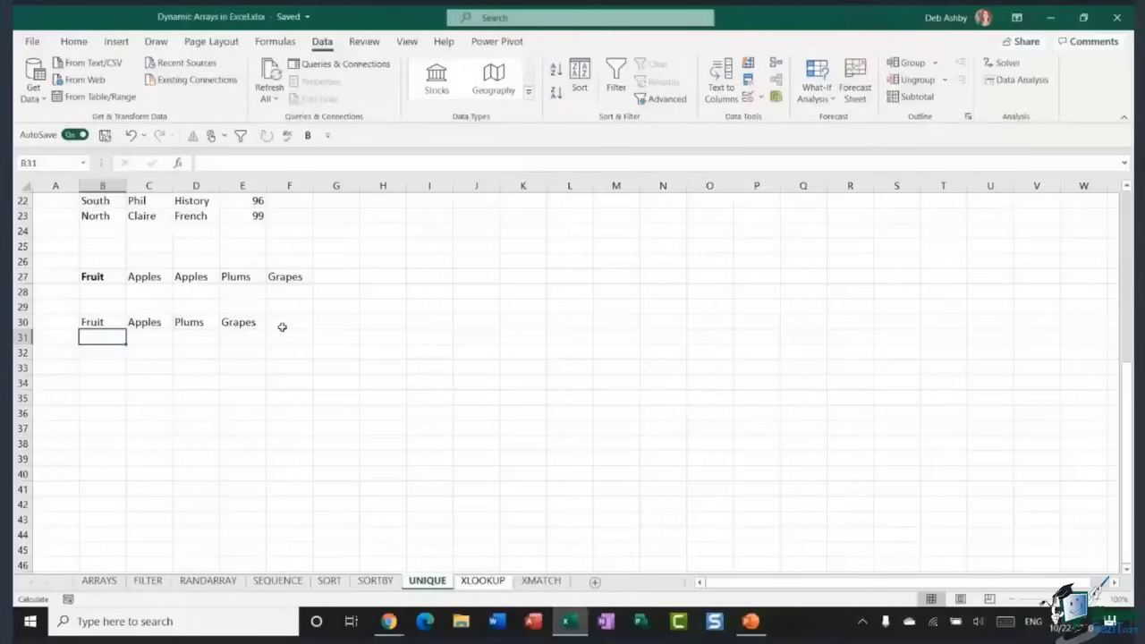
pyautogui.click(368, 322)
pyautogui.scroll(5, 368, 318)
pyautogui.scroll(2, 369, 317)
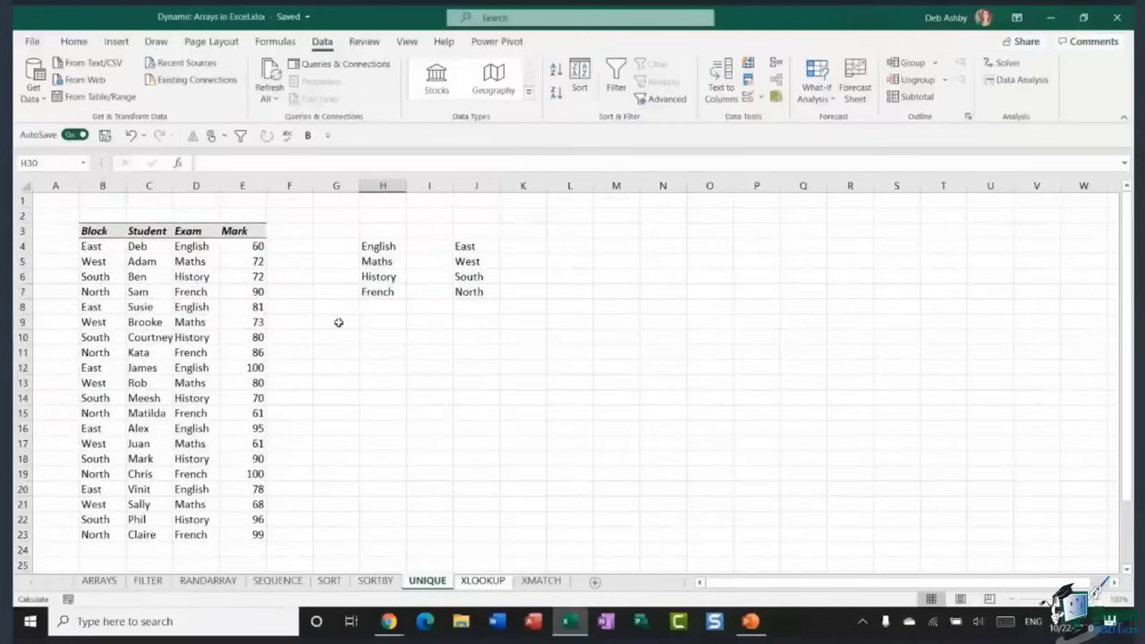
pyautogui.click(452, 332)
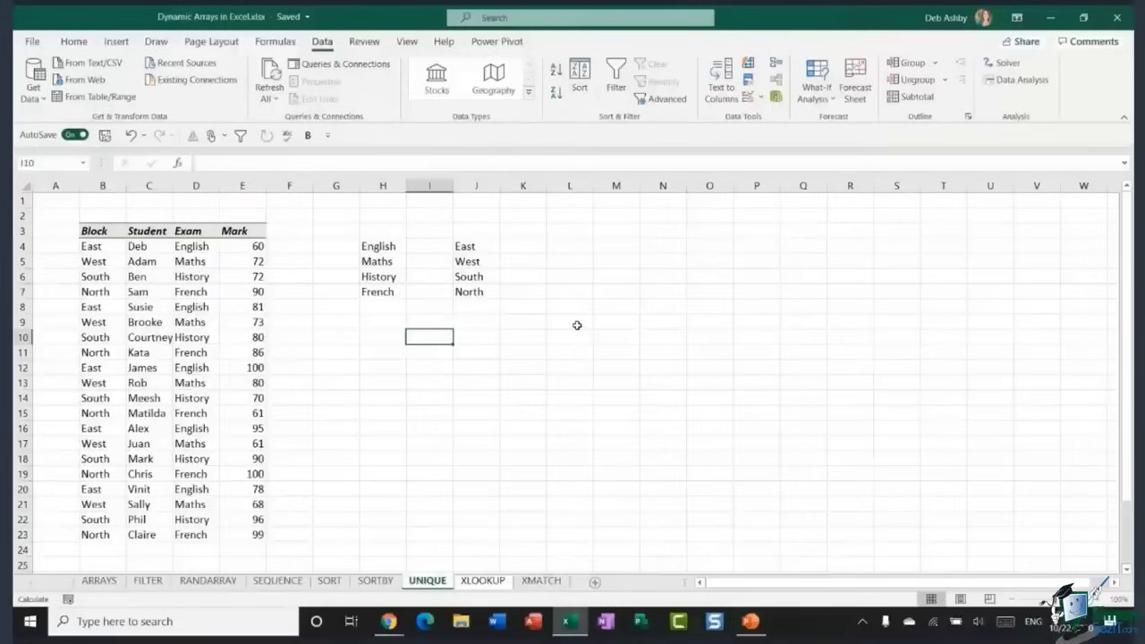
pyautogui.scroll(-1, 577, 325)
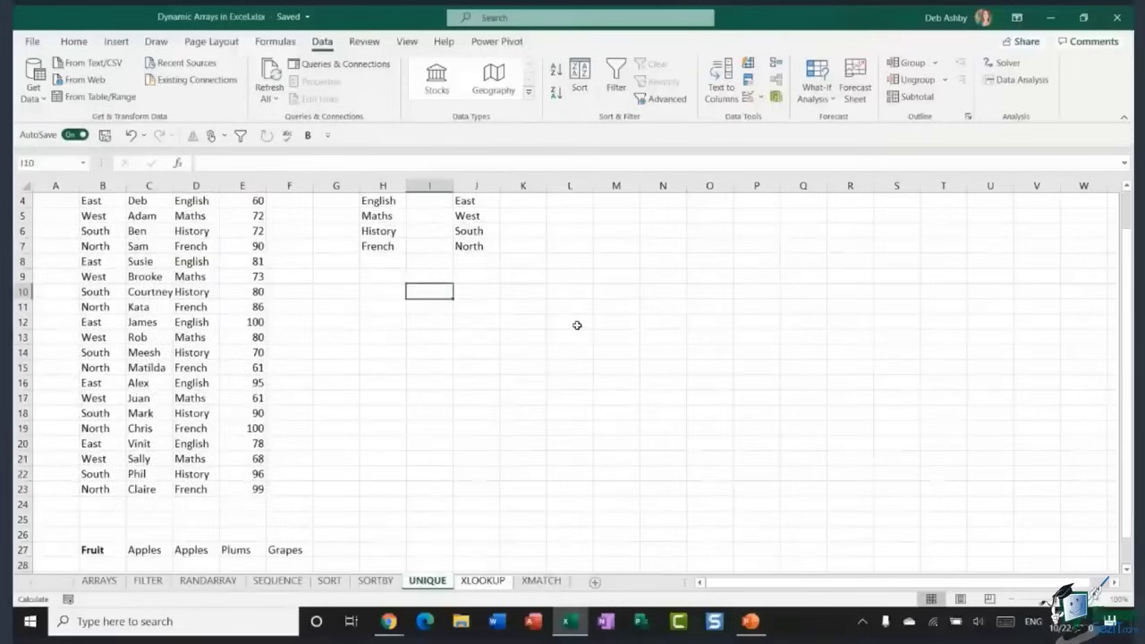
# Open the XLOOKUP worksheet and examine the iPhone apps revenue and profit table beside the app selection area
pyautogui.click(482, 581)
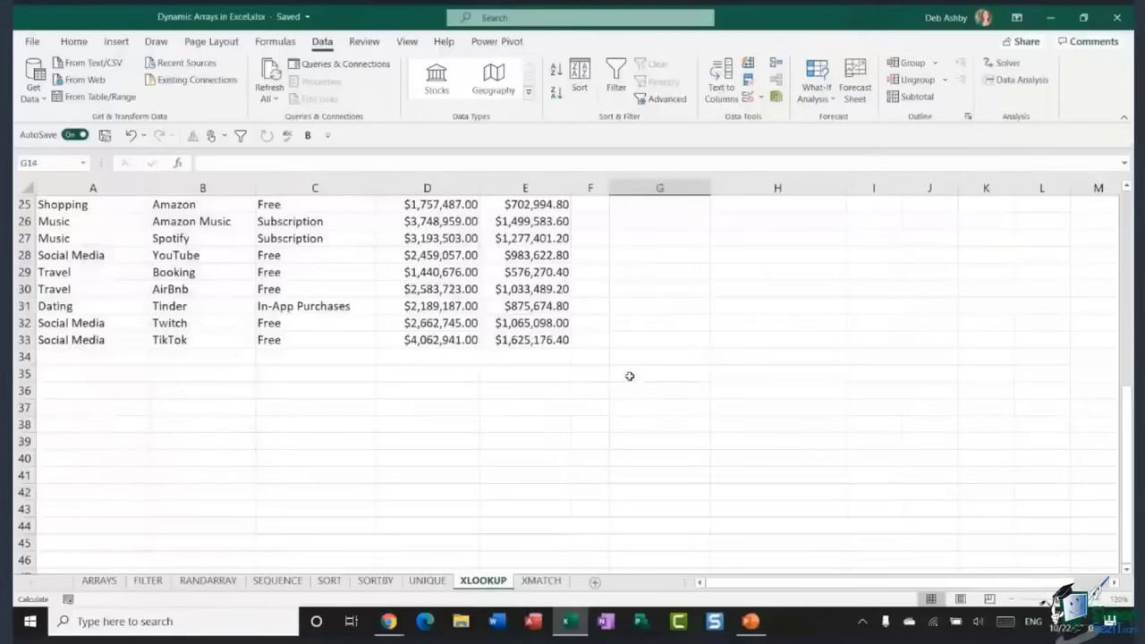
pyautogui.click(630, 376)
pyautogui.scroll(8, 630, 376)
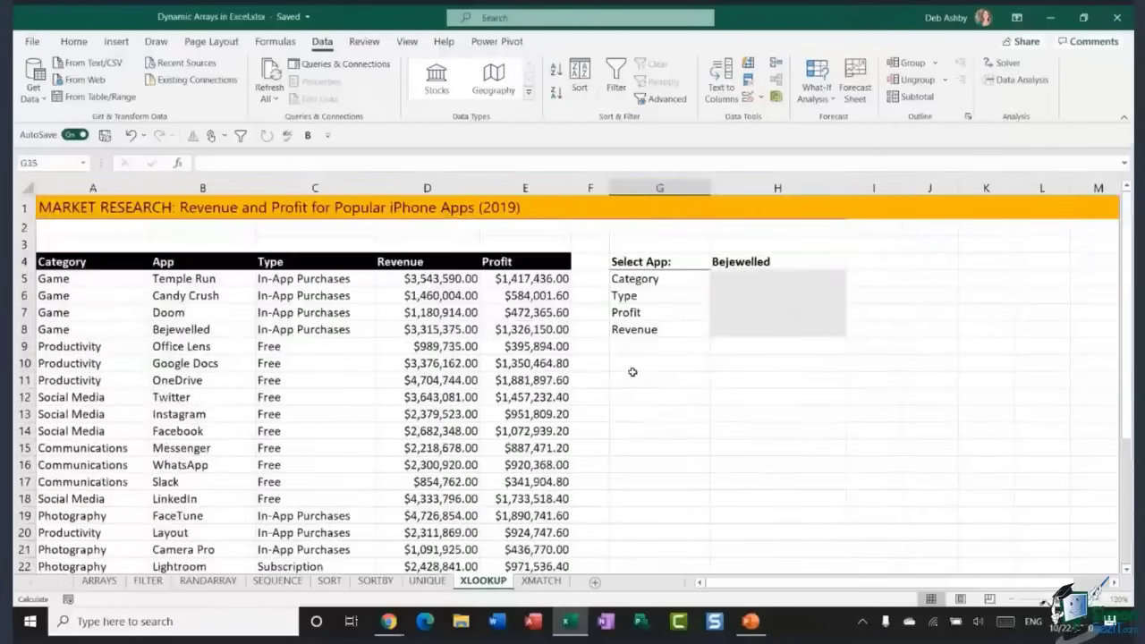
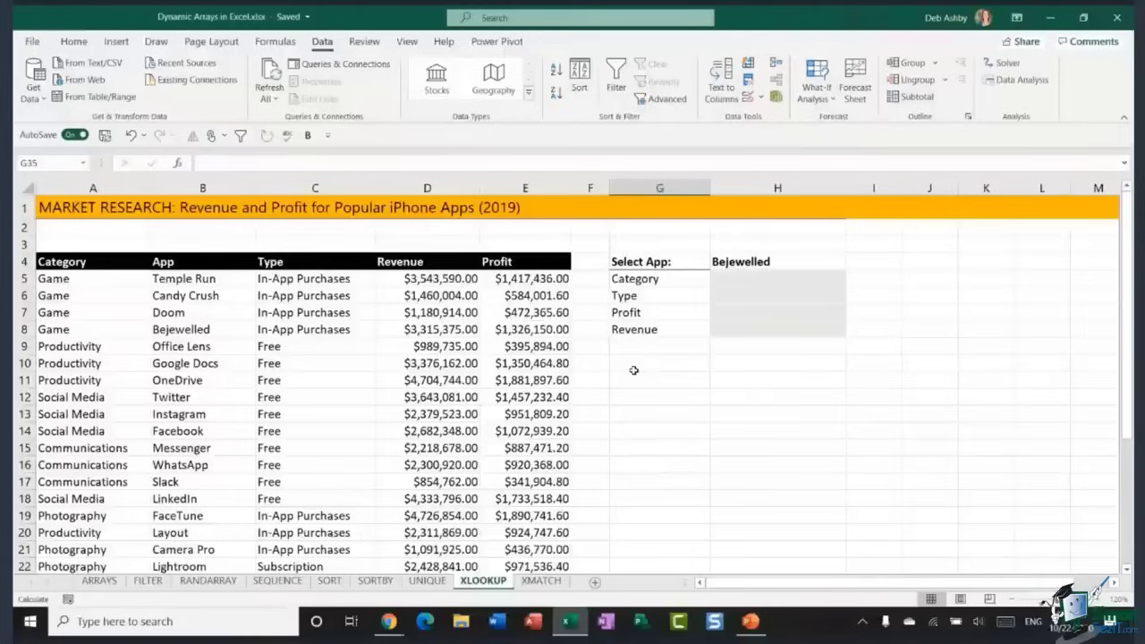
pyautogui.click(192, 381)
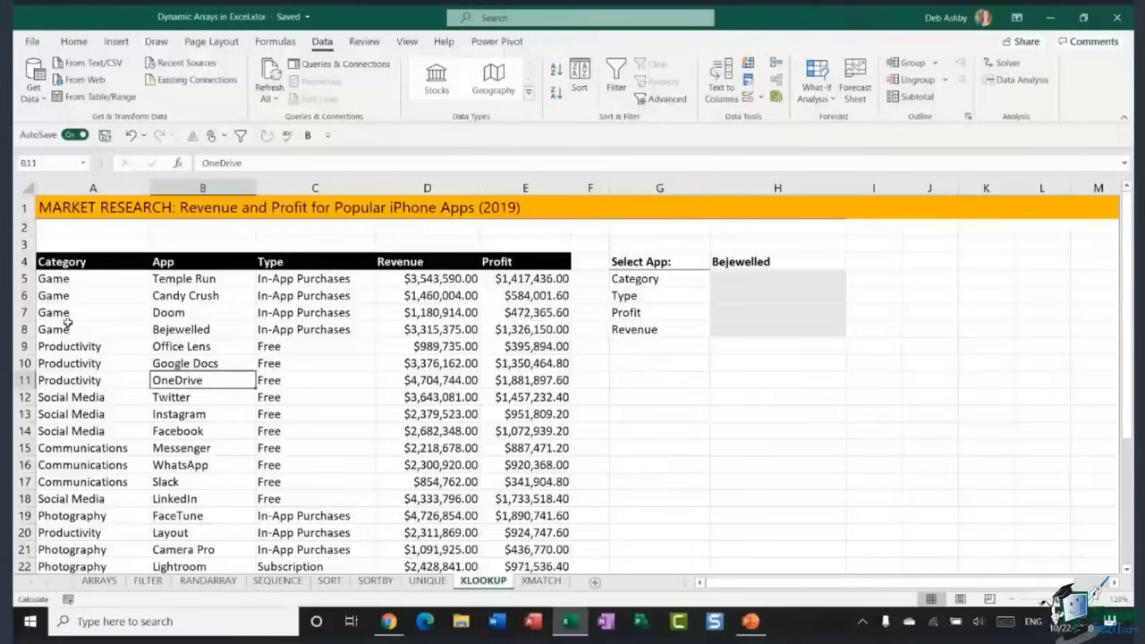
pyautogui.scroll(-6, 270, 312)
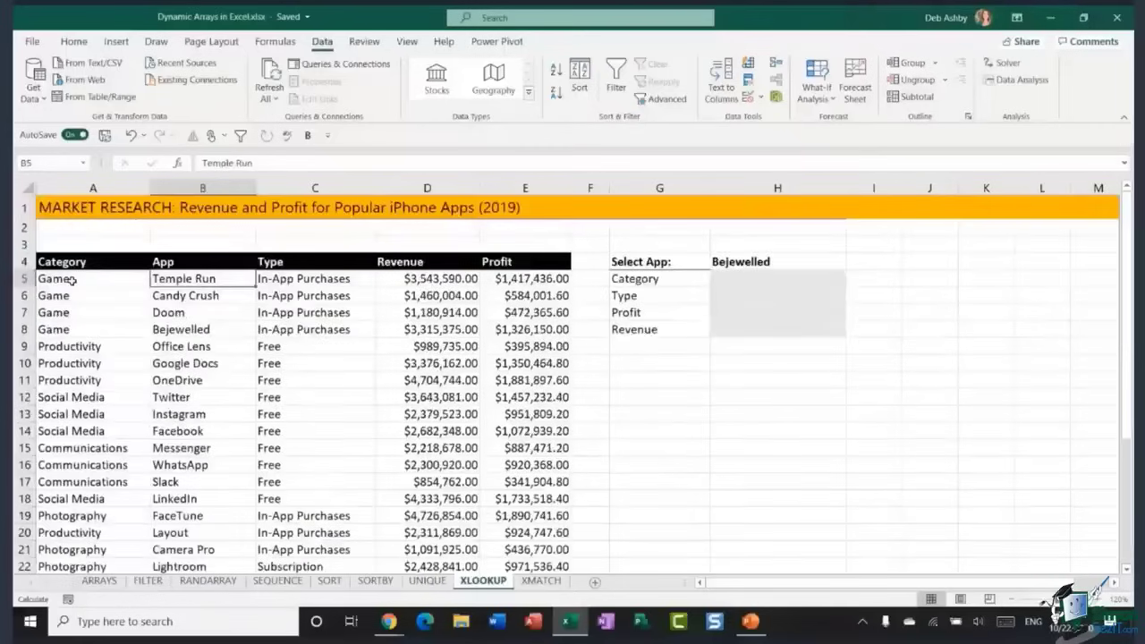
# Examine the iPhone apps table's Category, Type, Revenue and Profit columns and the blank result cells under the selected app
pyautogui.moveTo(71, 280); pyautogui.dragTo(81, 448)
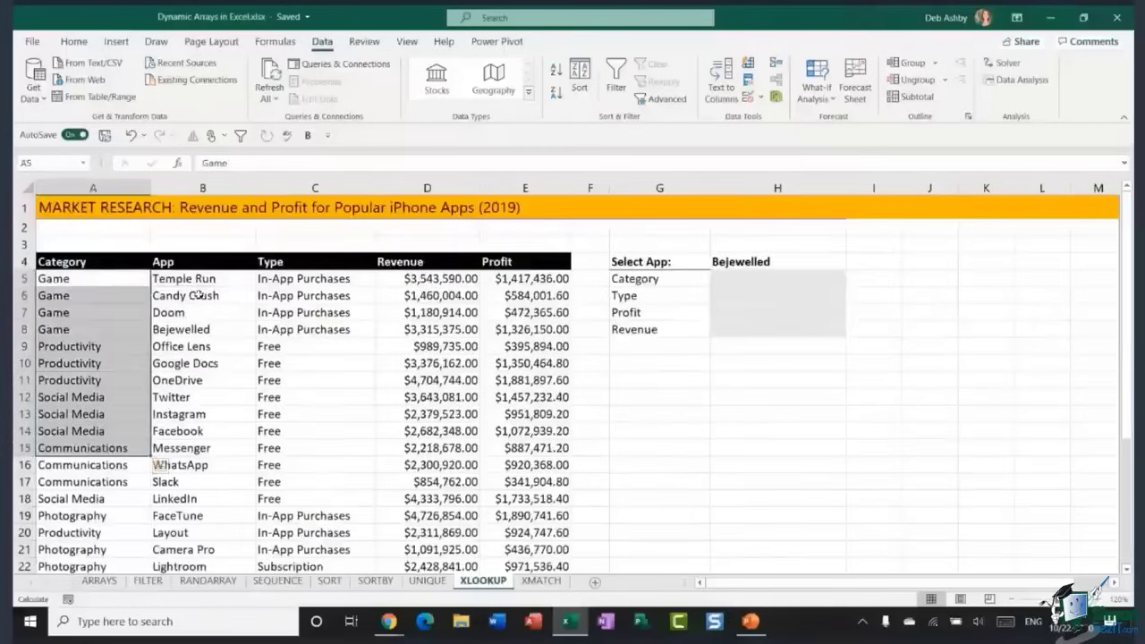
pyautogui.click(319, 263)
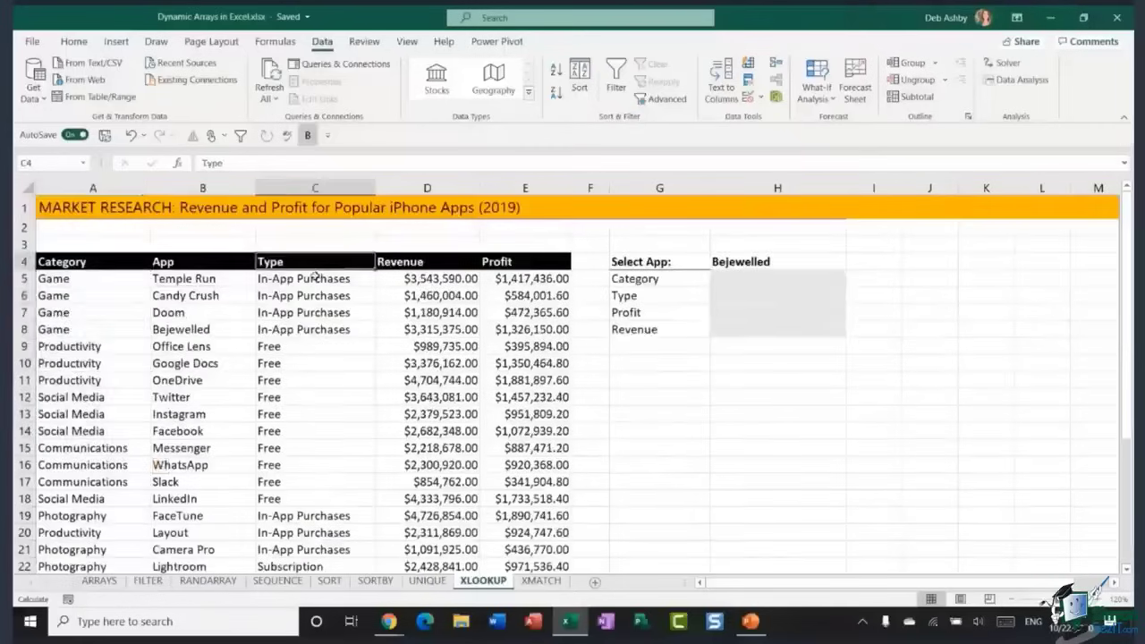
pyautogui.click(431, 266)
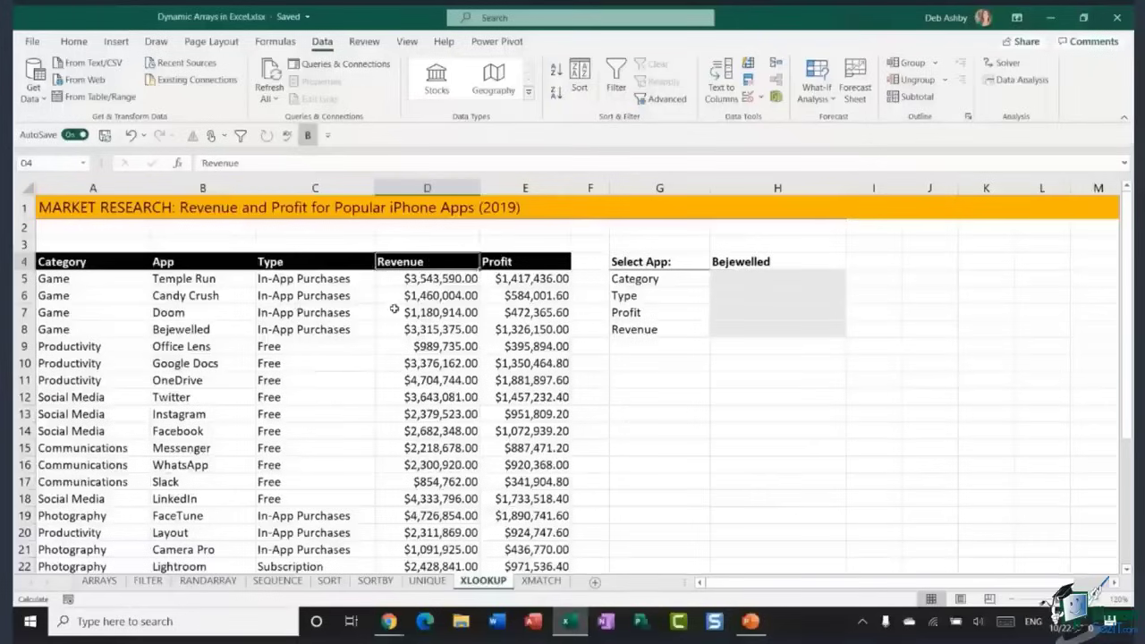
pyautogui.click(526, 261)
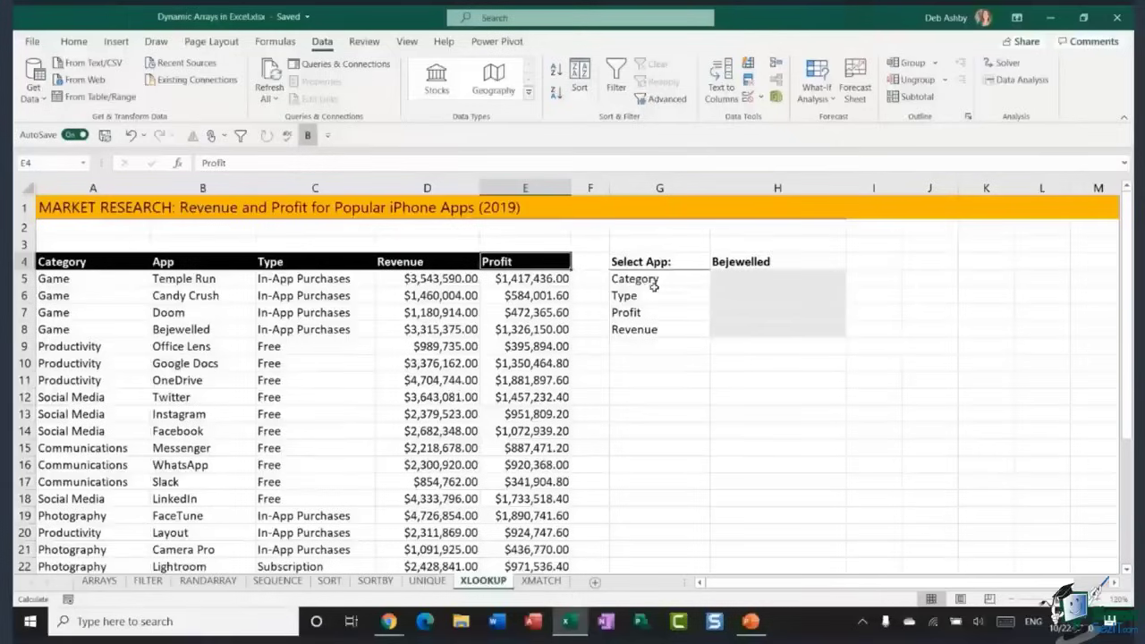
pyautogui.click(783, 260)
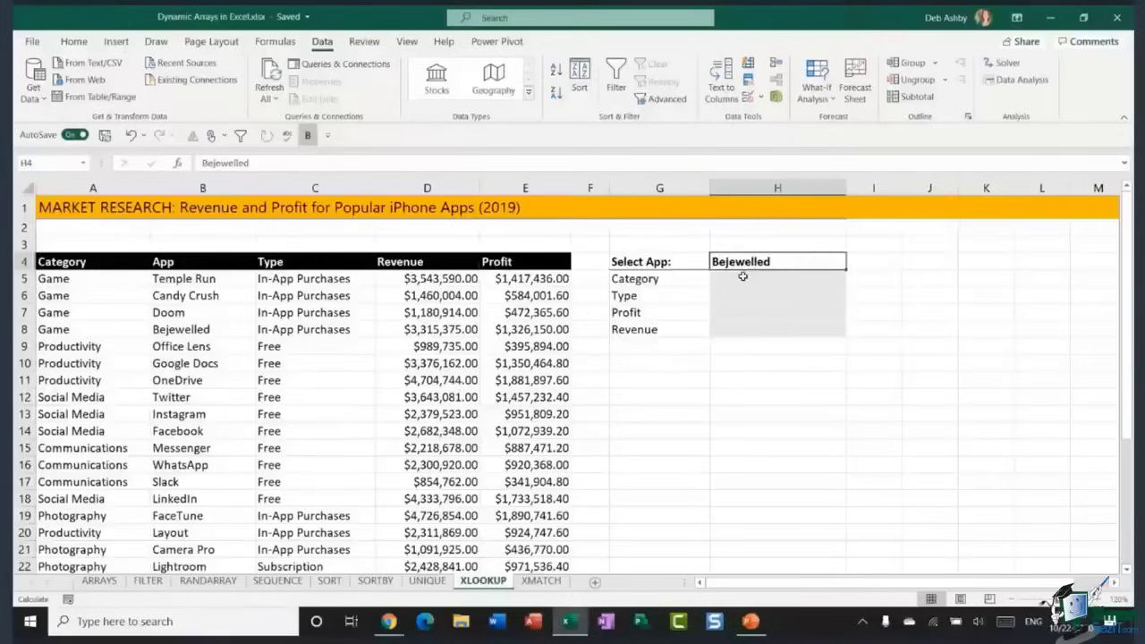
pyautogui.click(743, 277)
pyautogui.click(743, 296)
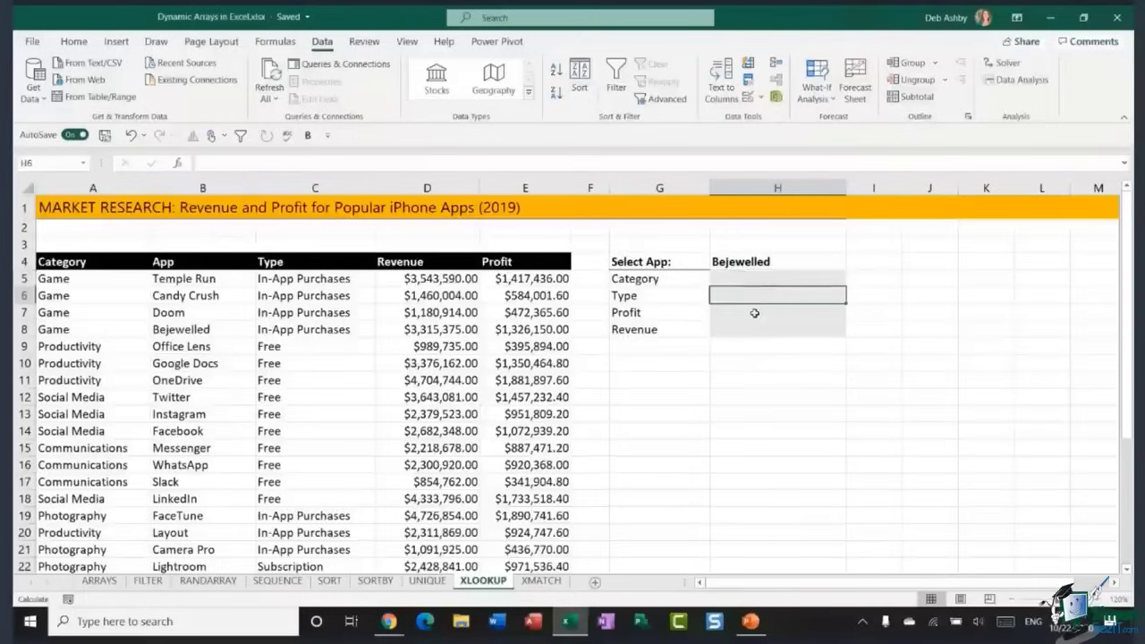
pyautogui.click(786, 312)
pyautogui.click(787, 328)
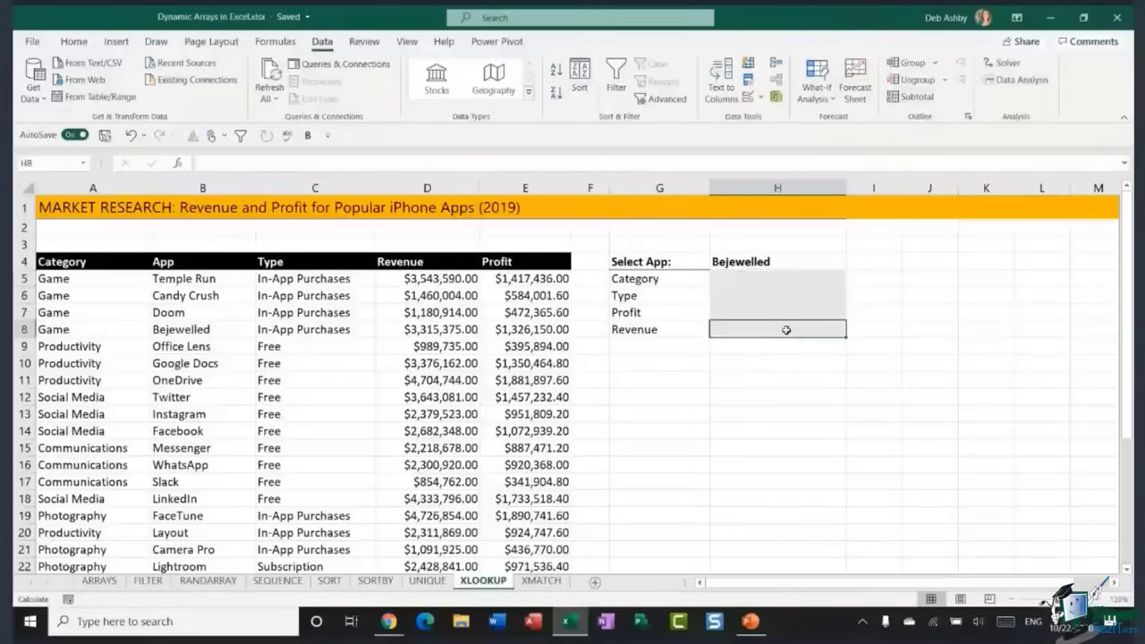
# Clear the app name in H4 and set the cell's data validation to allow a List
pyautogui.click(755, 261)
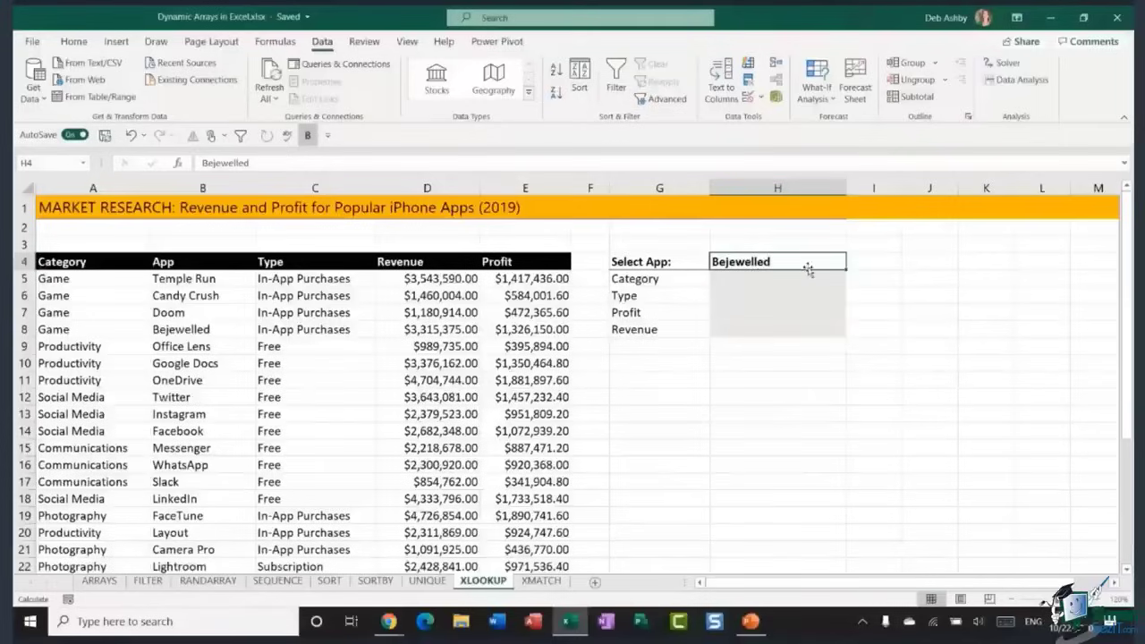
pyautogui.press('Delete')
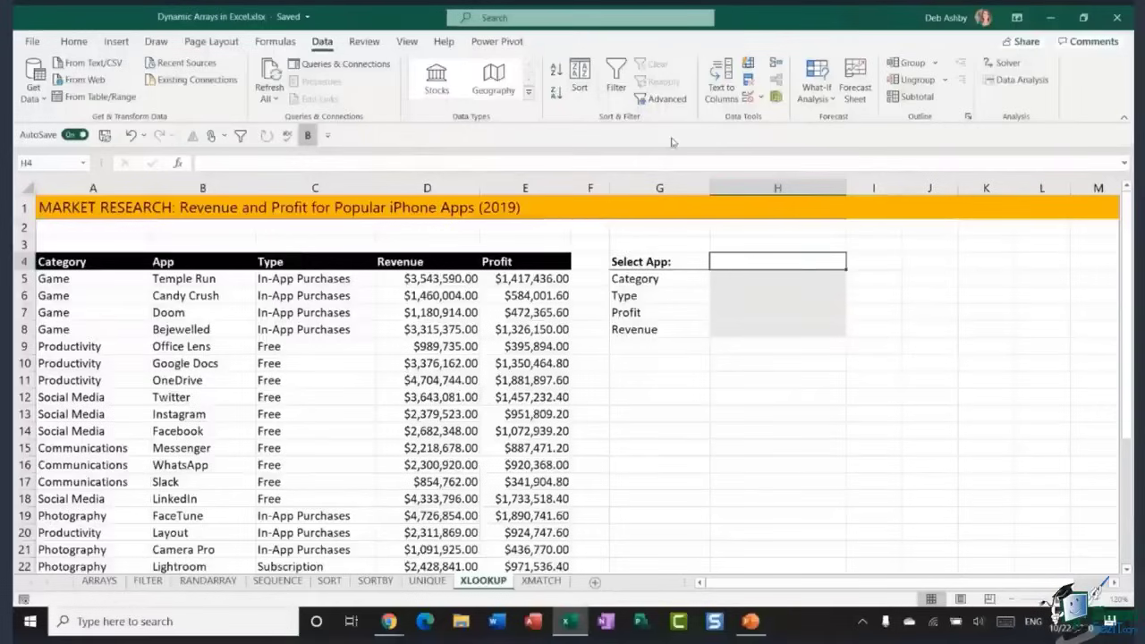
pyautogui.click(761, 96)
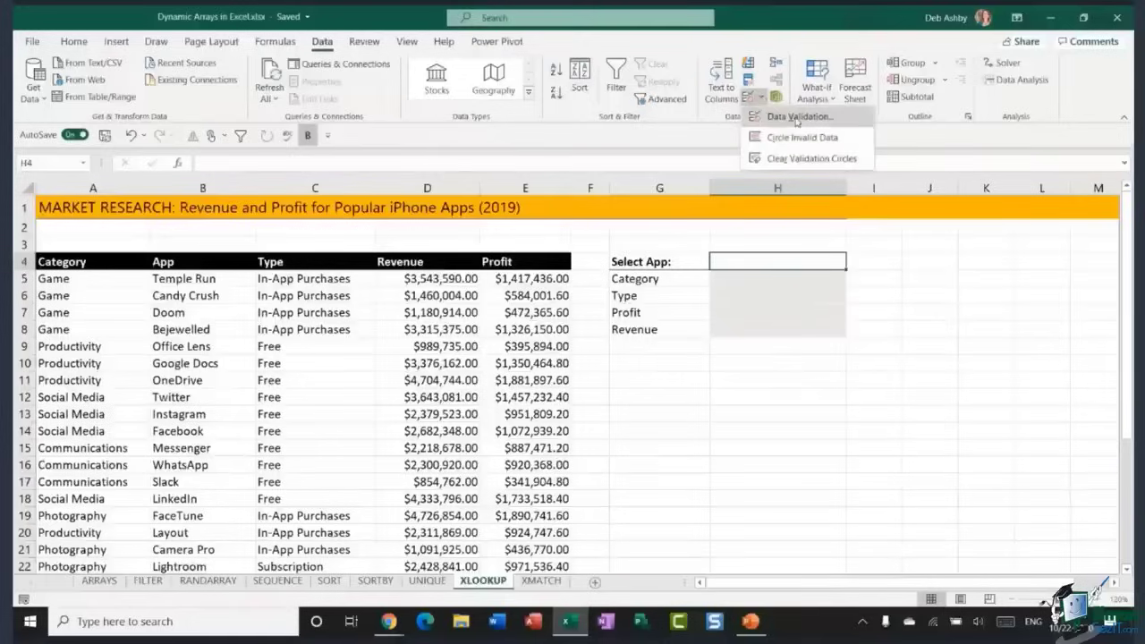
pyautogui.click(782, 120)
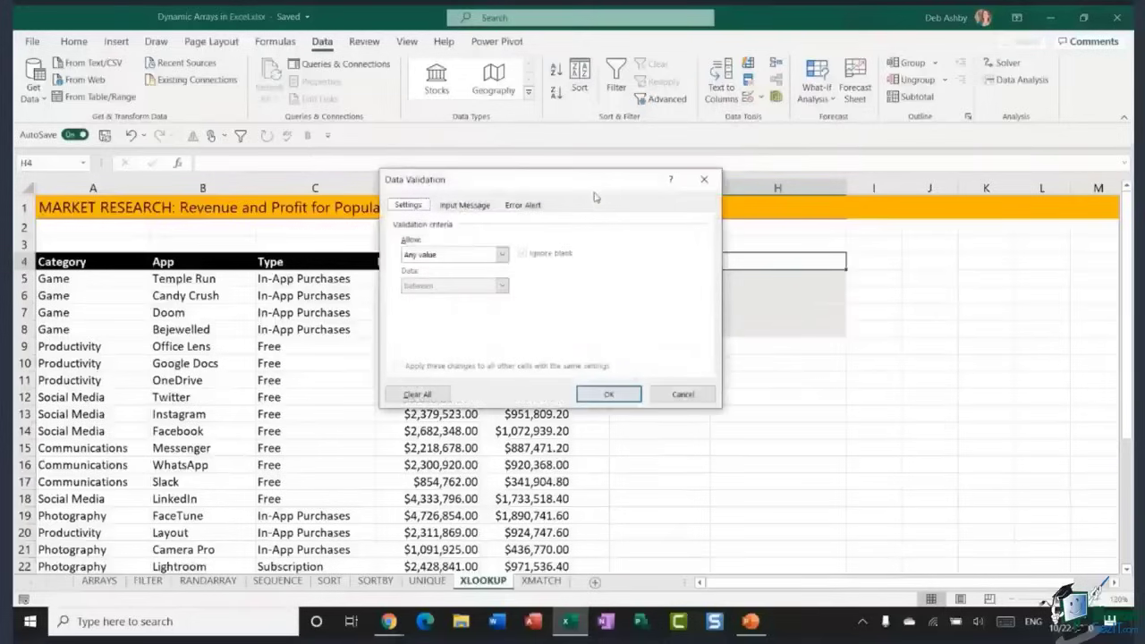
pyautogui.moveTo(595, 195); pyautogui.dragTo(400, 153)
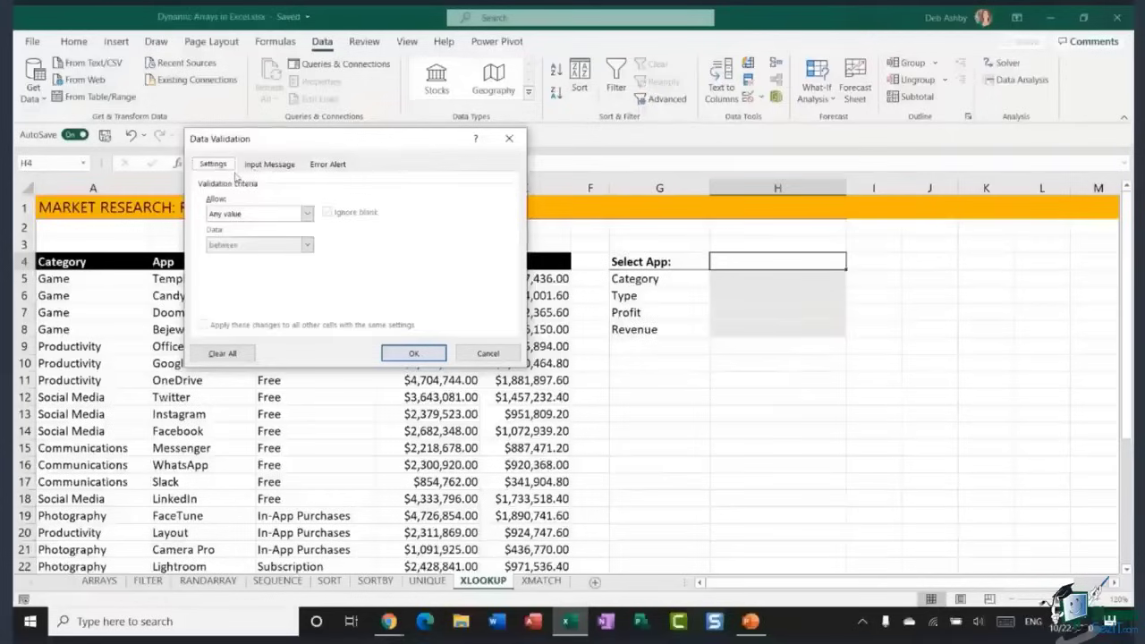
pyautogui.click(306, 214)
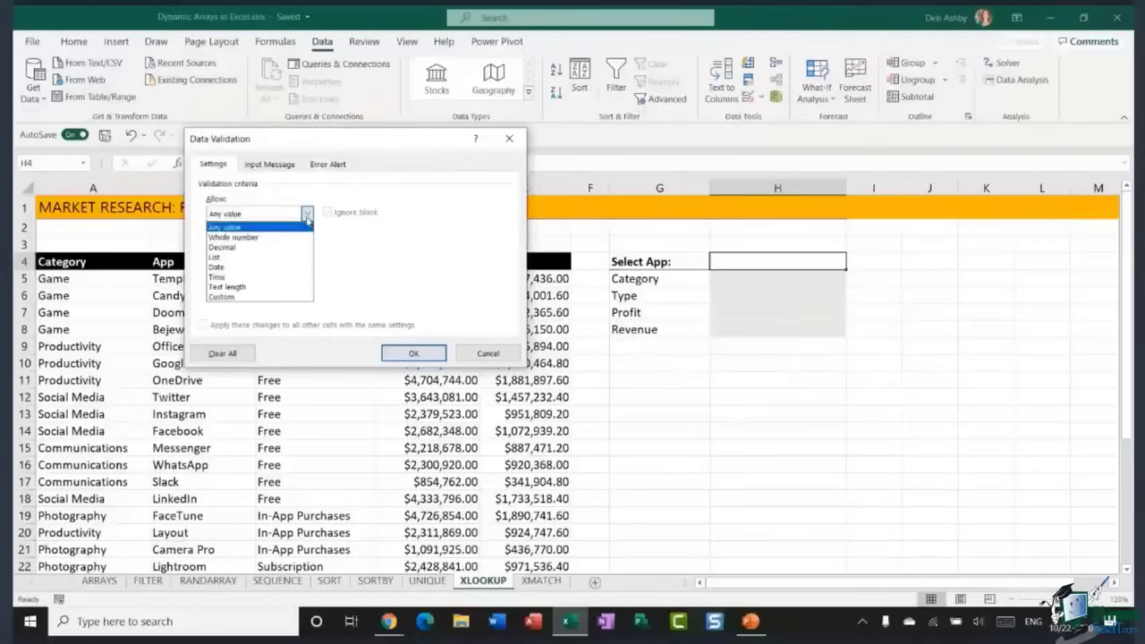
pyautogui.click(234, 257)
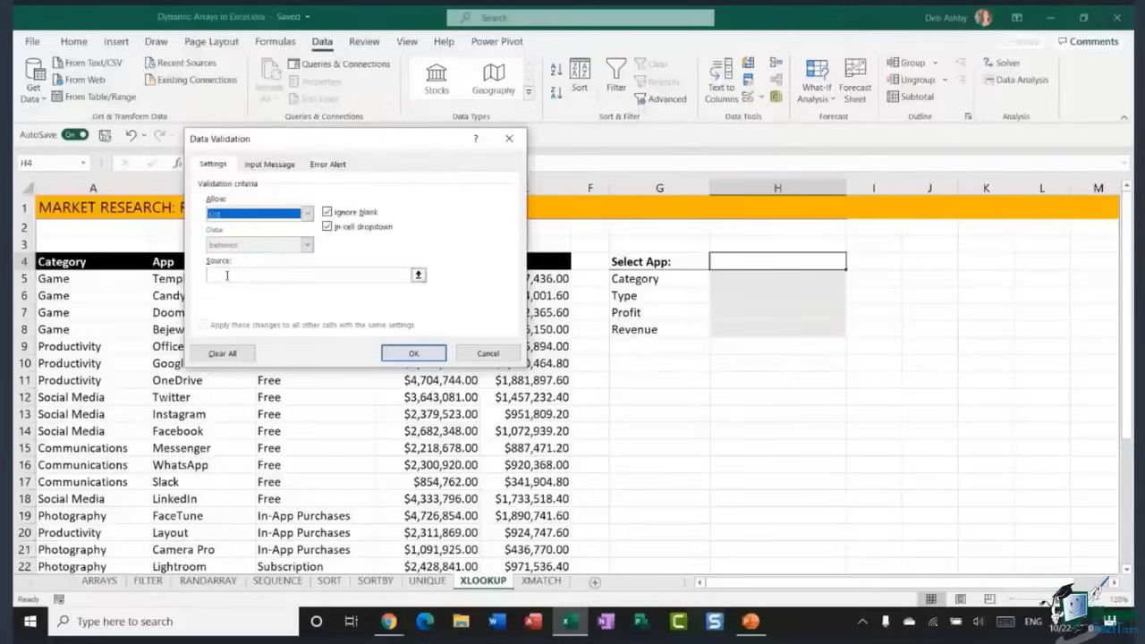
# Set the validation list's source to the app names in column B, excluding the header, and apply it to H4
pyautogui.click(227, 276)
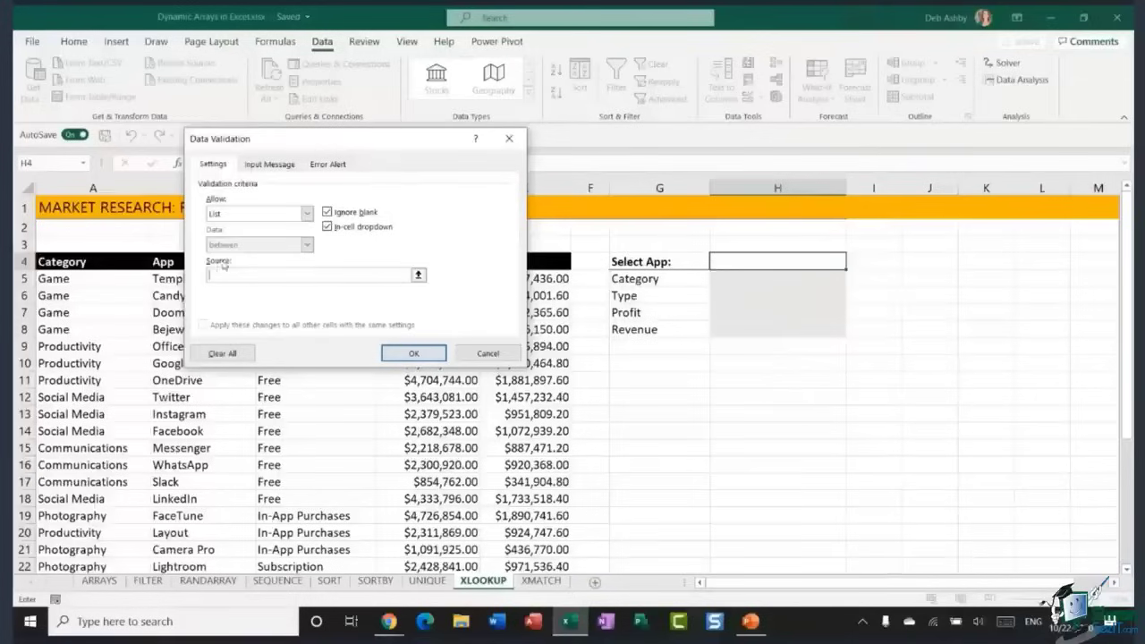
pyautogui.moveTo(361, 145); pyautogui.dragTo(818, 146)
pyautogui.moveTo(205, 280); pyautogui.dragTo(200, 634)
pyautogui.moveTo(211, 497); pyautogui.dragTo(210, 530)
pyautogui.click(876, 358)
pyautogui.scroll(5, 870, 355)
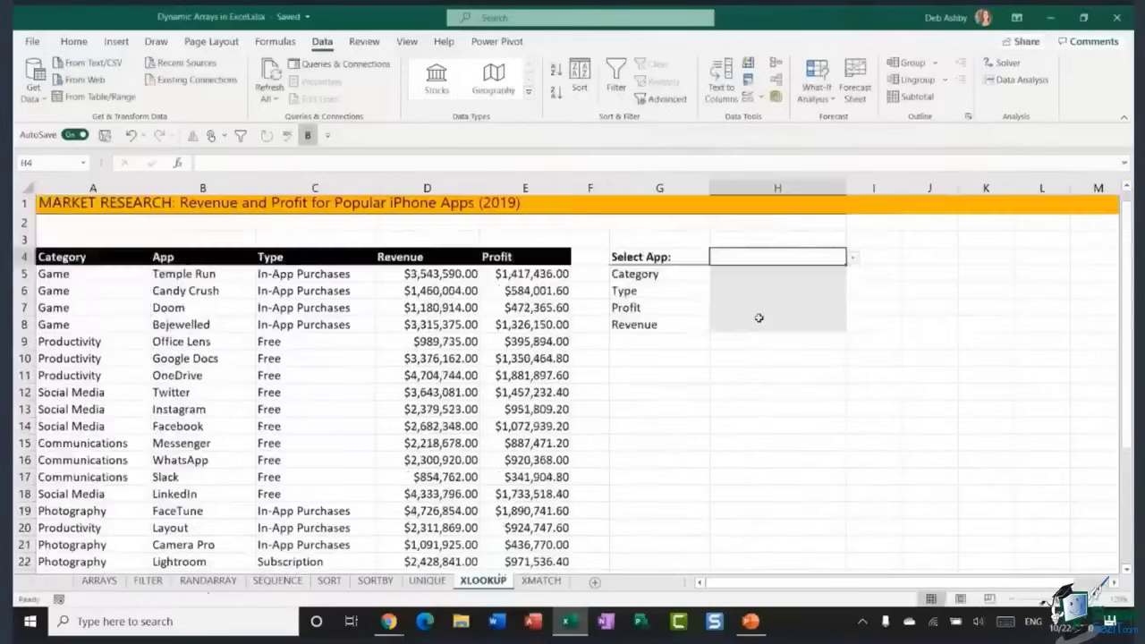
# Try the H4 app list by choosing Google Docs, WhatsApp and finally Lightroom
pyautogui.click(855, 264)
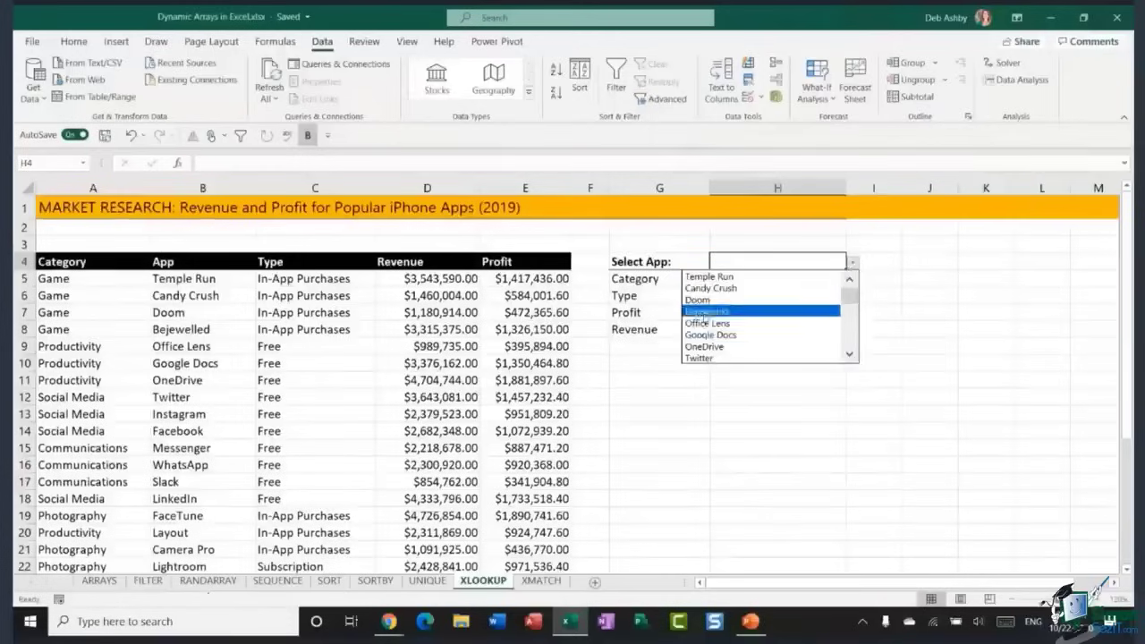
pyautogui.click(707, 334)
pyautogui.click(853, 264)
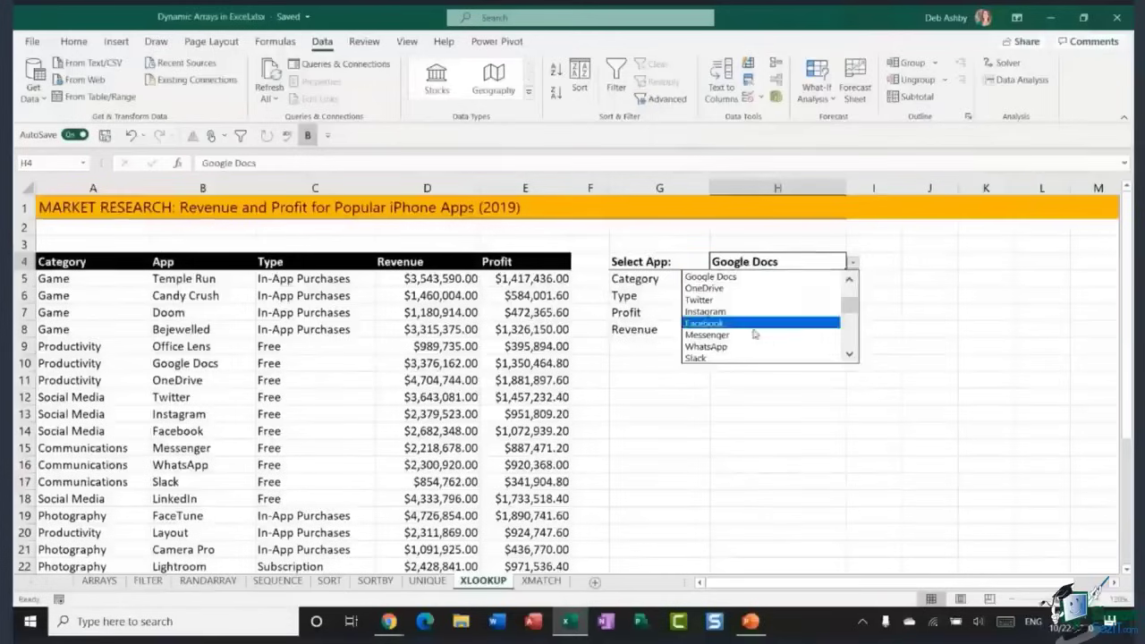
pyautogui.click(743, 342)
pyautogui.click(854, 264)
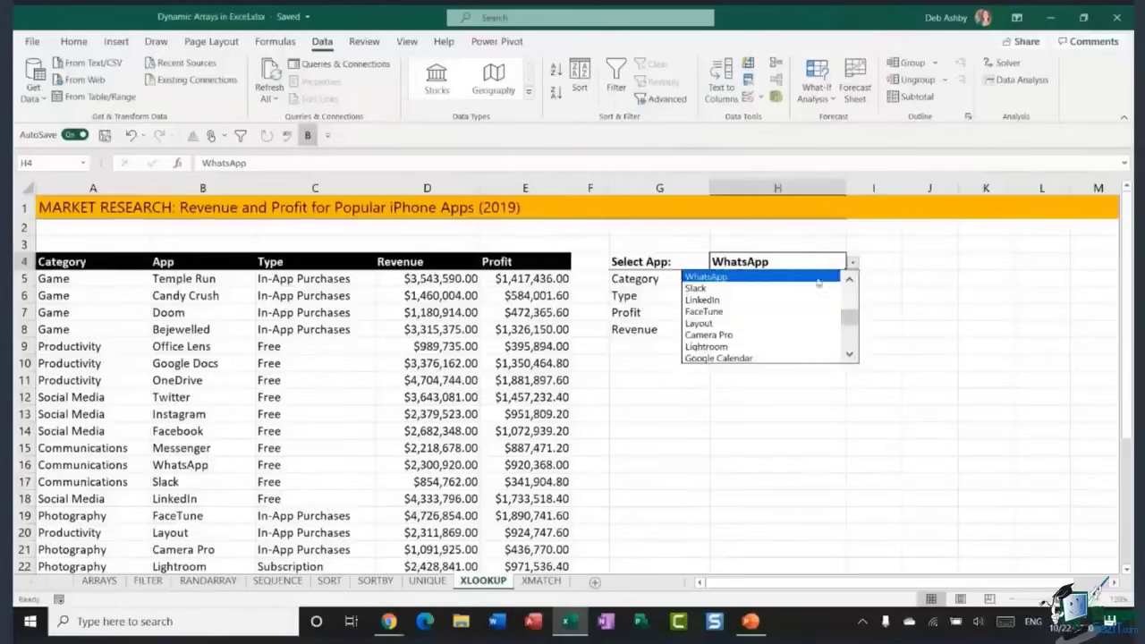
pyautogui.click(748, 349)
pyautogui.click(933, 283)
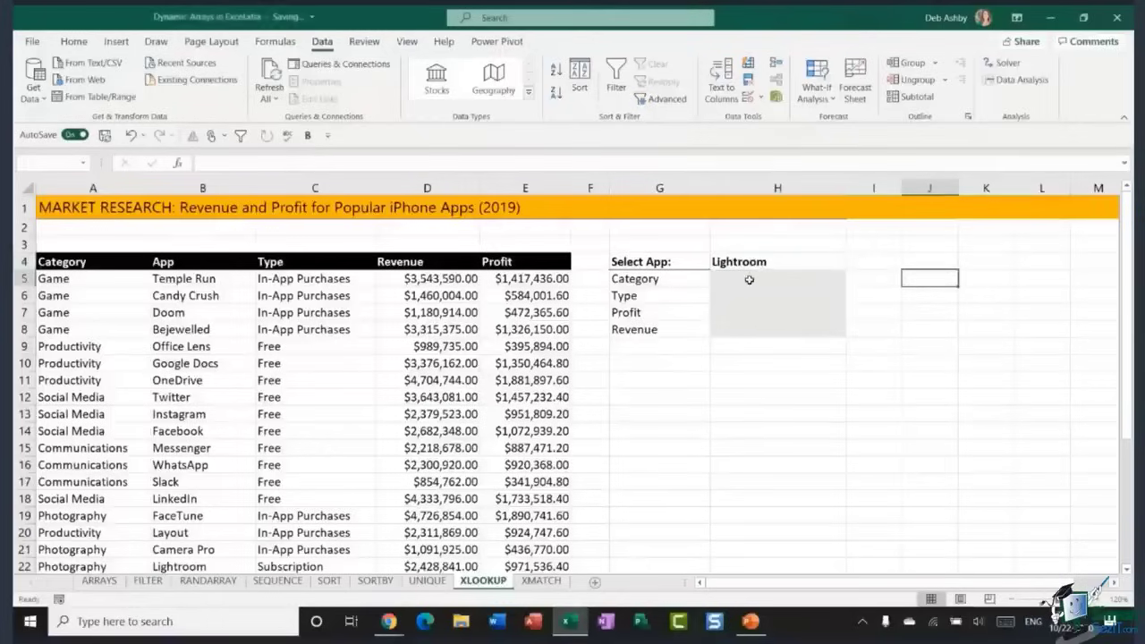
pyautogui.click(768, 378)
# Start an INDEX formula in H5 with the category range A5:A33 as its array
pyautogui.click(778, 283)
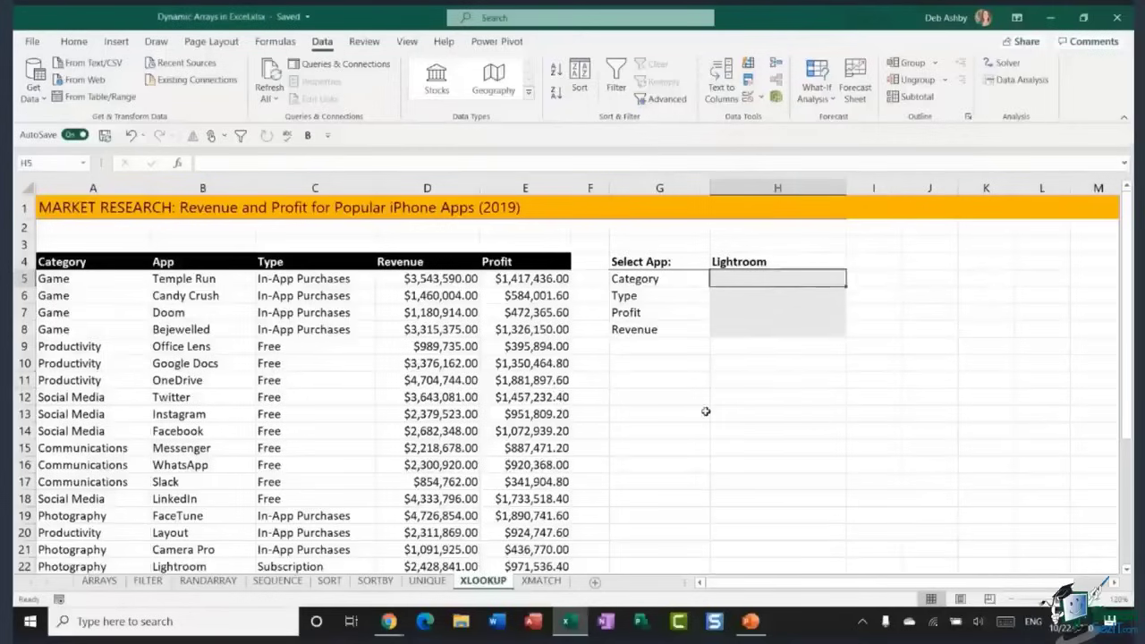
pyautogui.write('=')
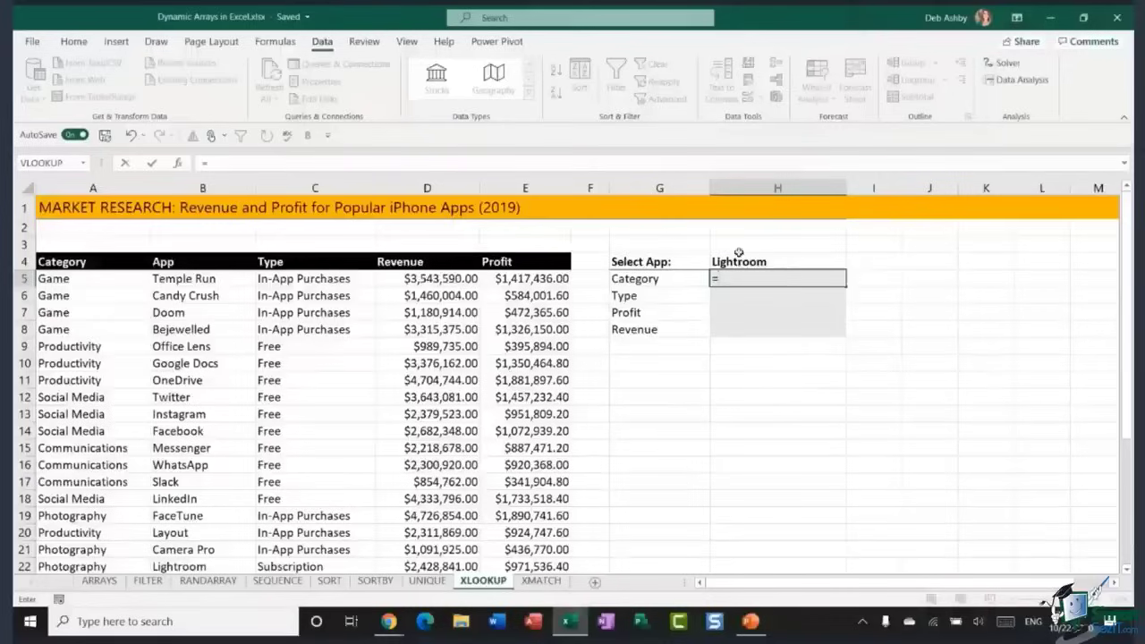
pyautogui.write('IND')
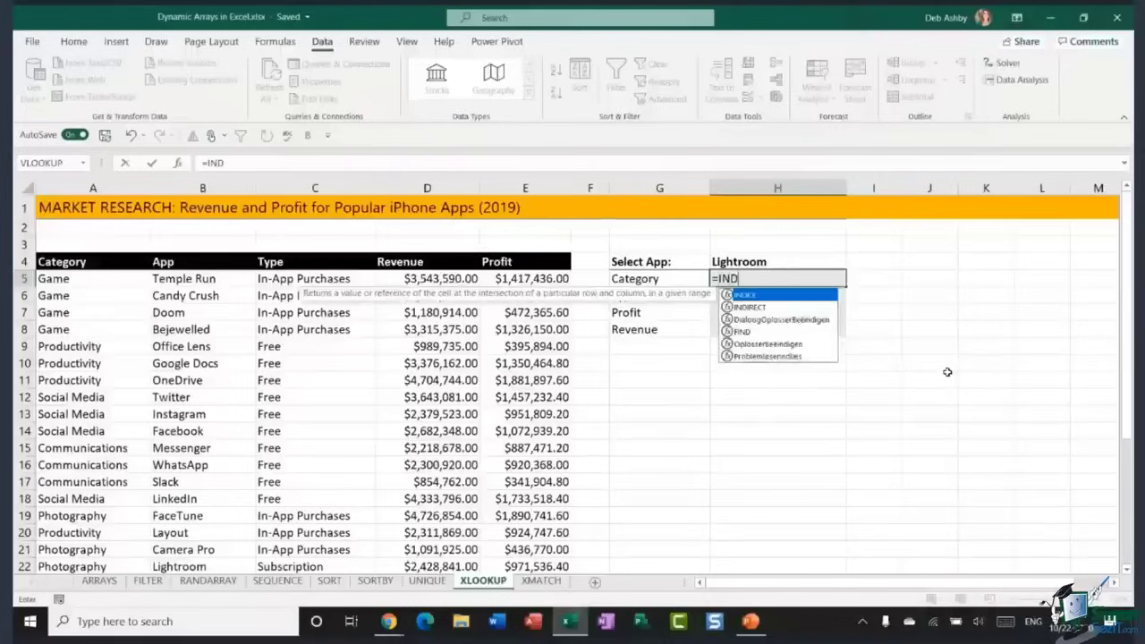
pyautogui.write('EX(')
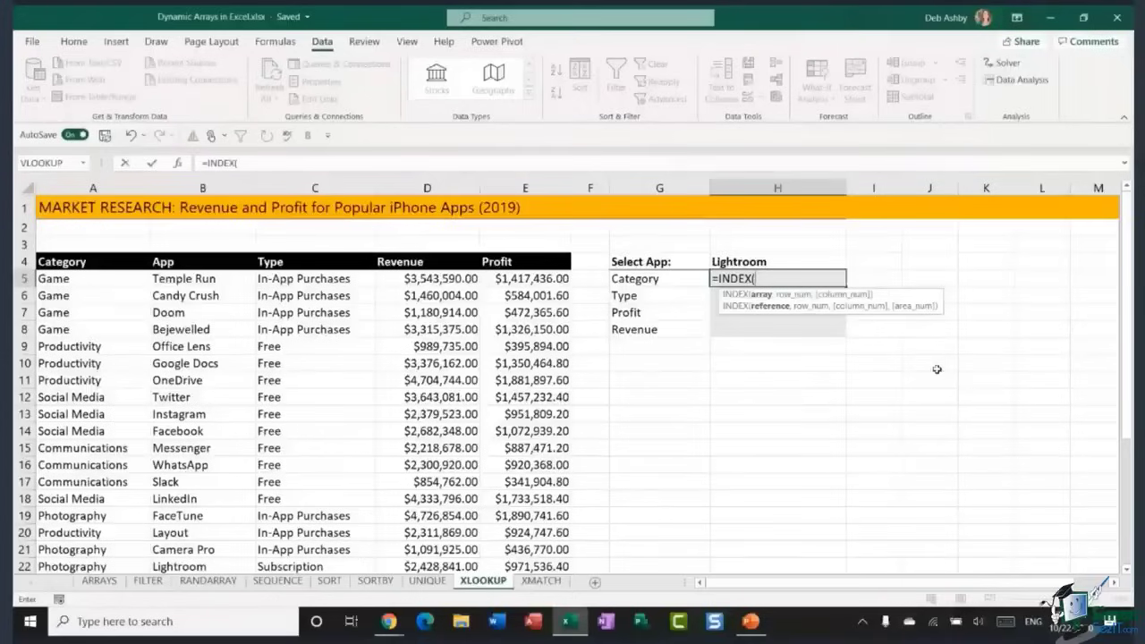
pyautogui.moveTo(62, 279); pyautogui.dragTo(78, 527)
pyautogui.scroll(5, 836, 389)
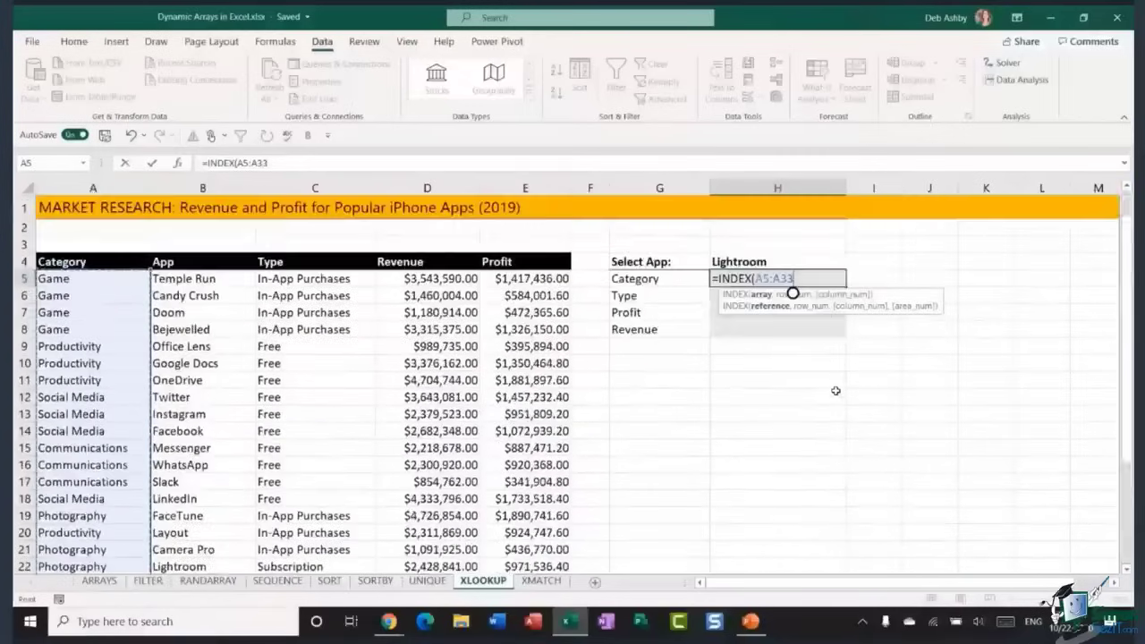
pyautogui.write(',')
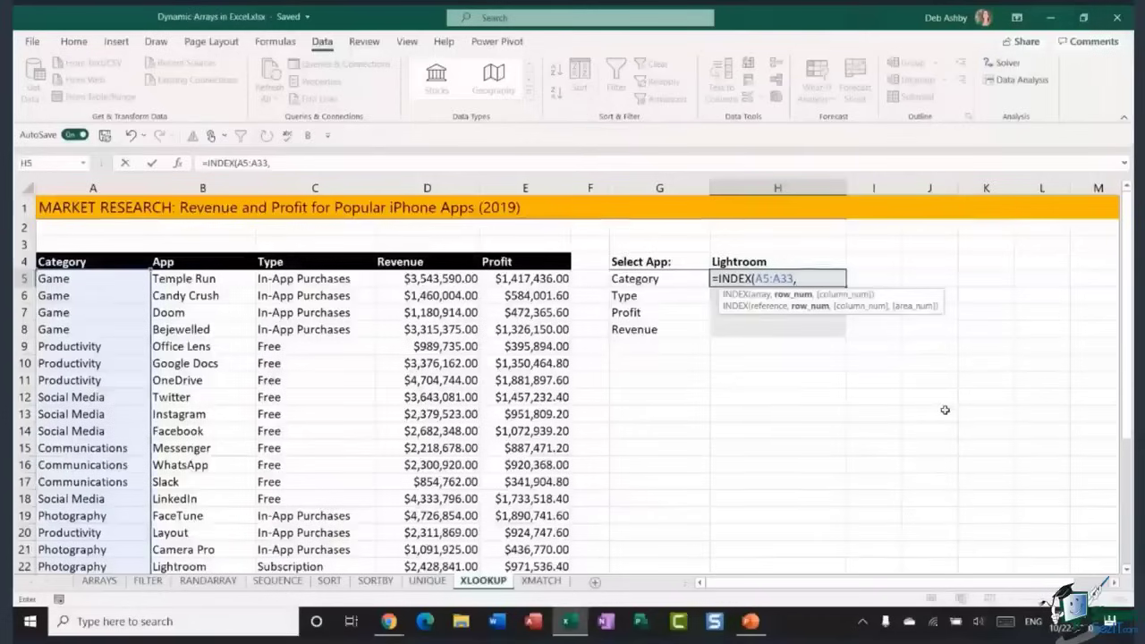
# Complete the H5 formula with MATCH(H4,B5:B33,0) as the row number to return the selected app's category
pyautogui.write('MATCH')
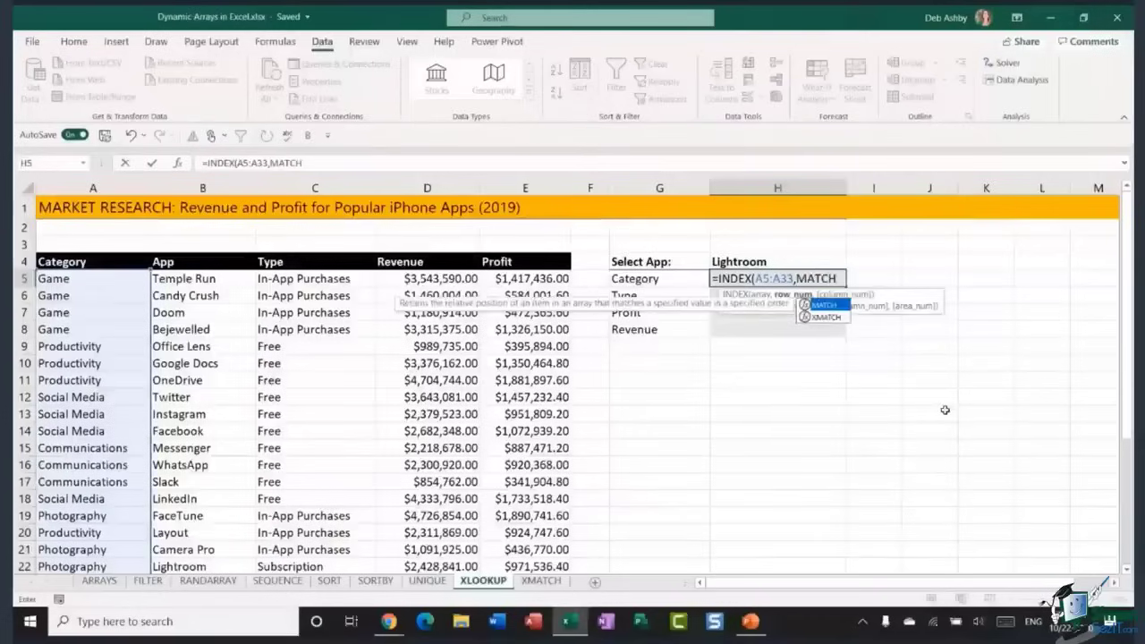
pyautogui.write('(')
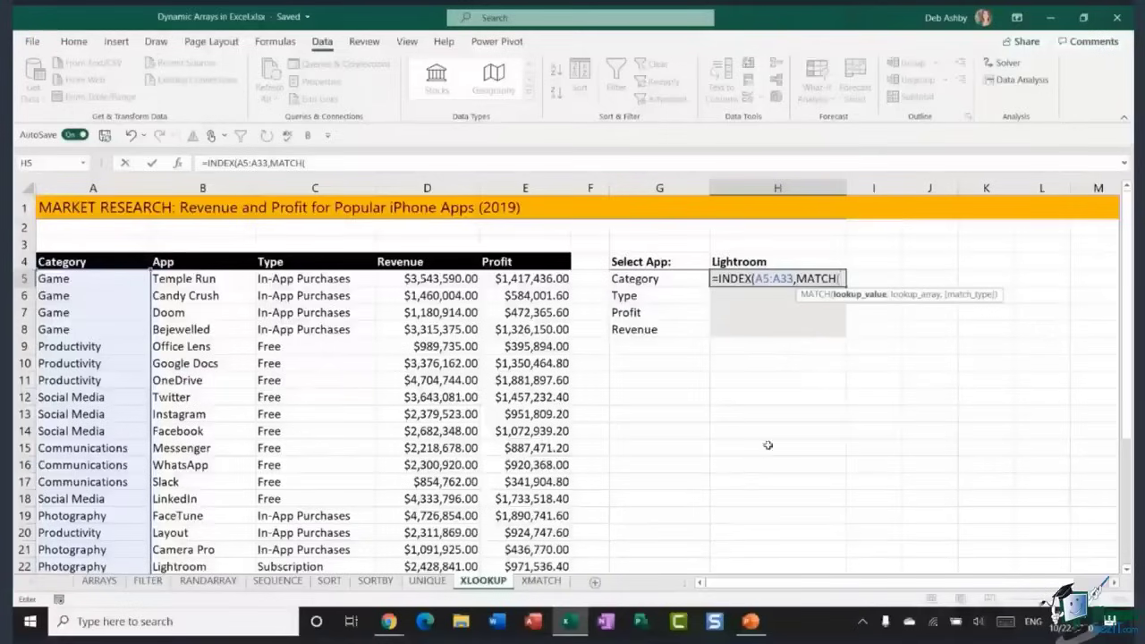
pyautogui.click(780, 260)
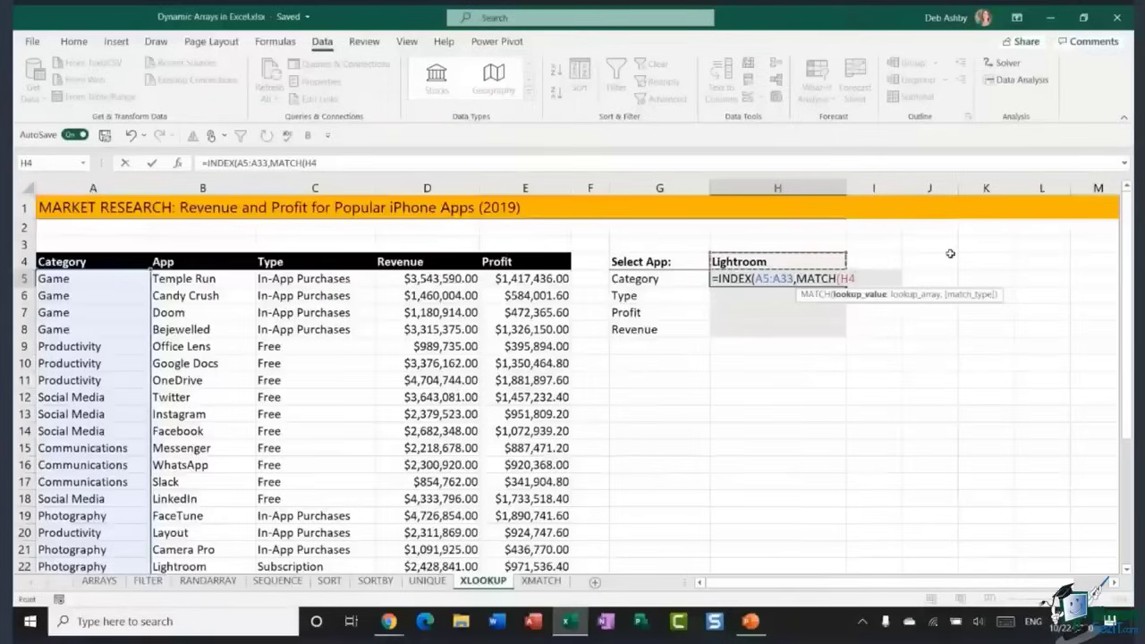
pyautogui.write(',')
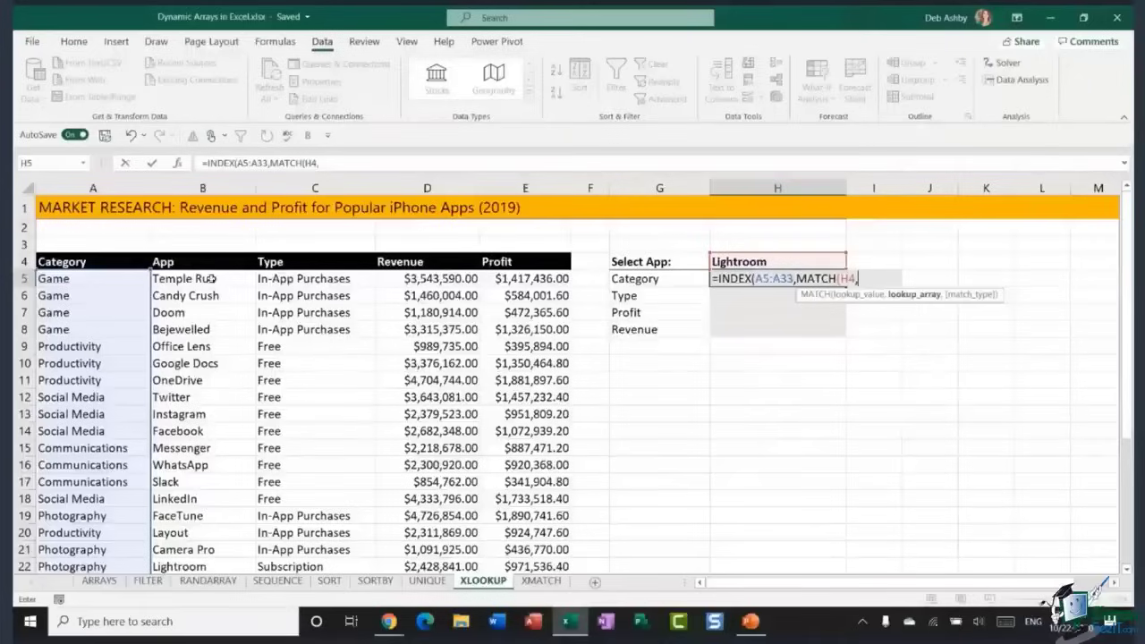
pyautogui.moveTo(211, 279); pyautogui.dragTo(217, 528)
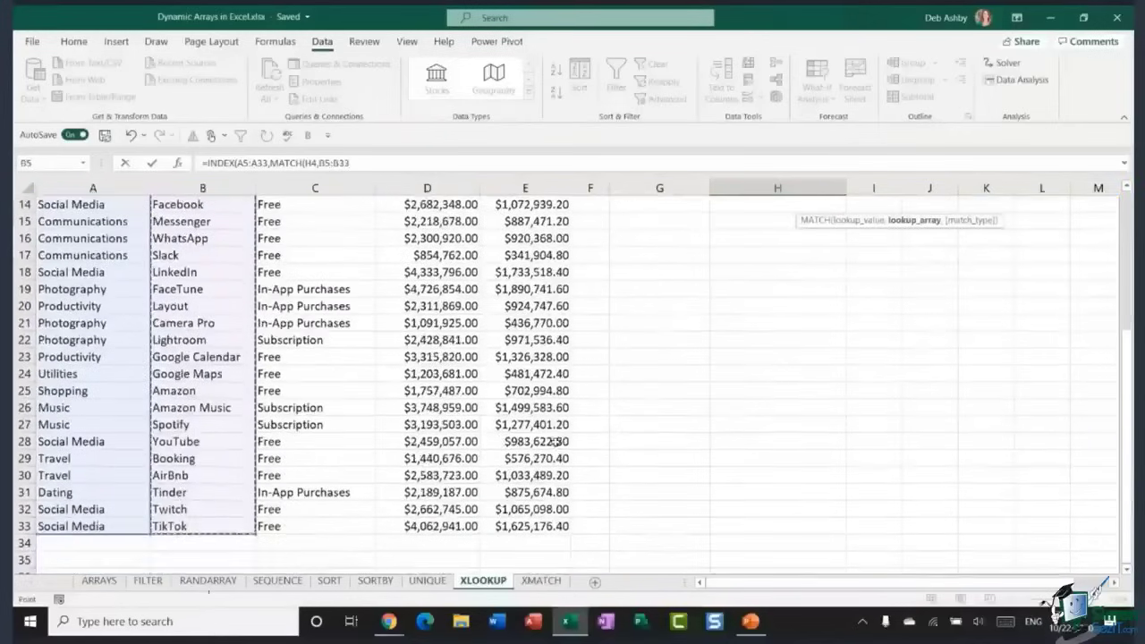
pyautogui.write(',')
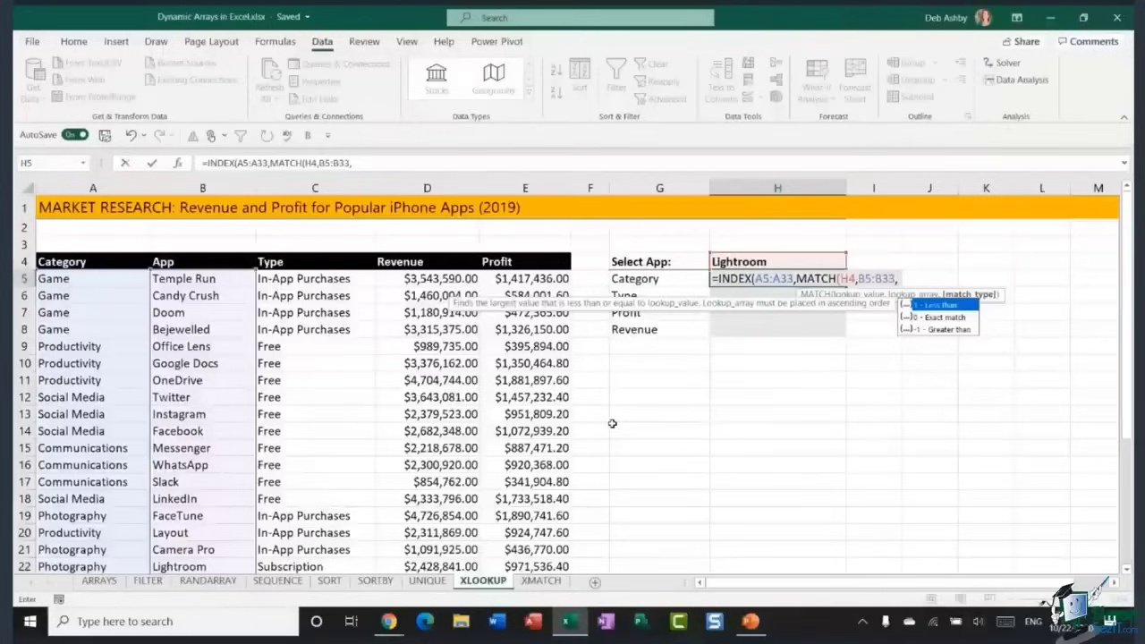
pyautogui.write('0')
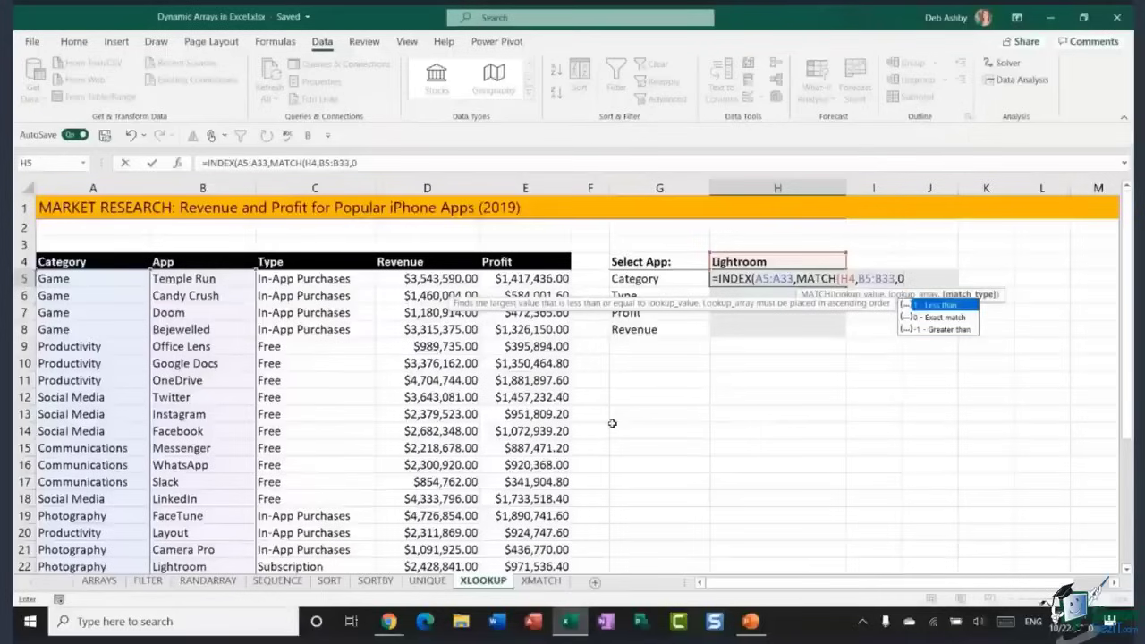
pyautogui.write('))')
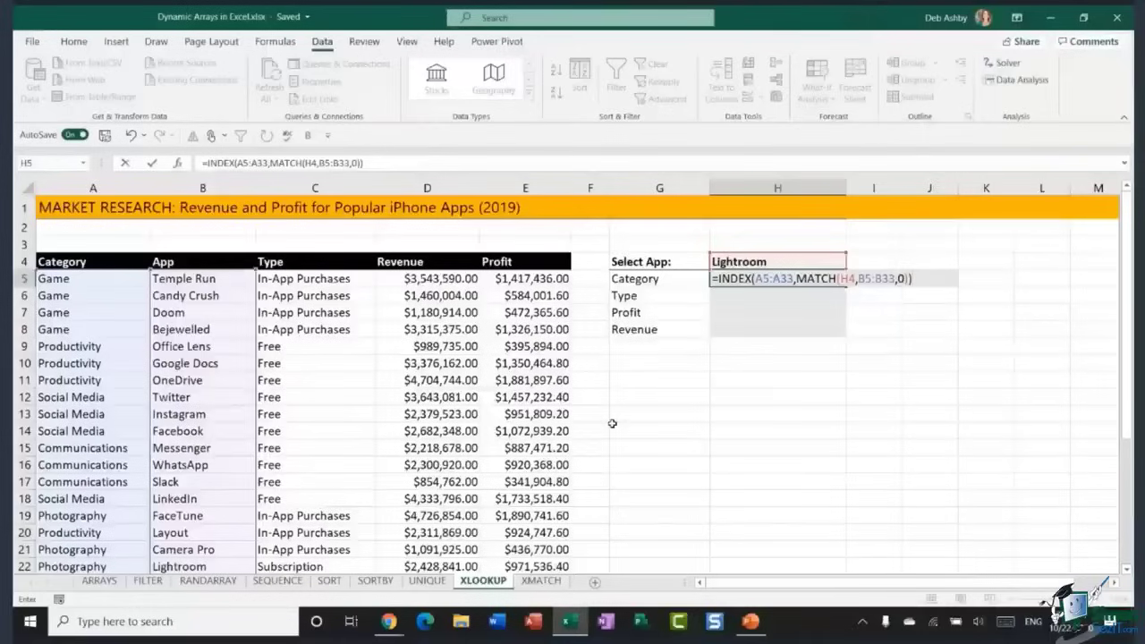
pyautogui.hotkey('ctrl', 'Return')
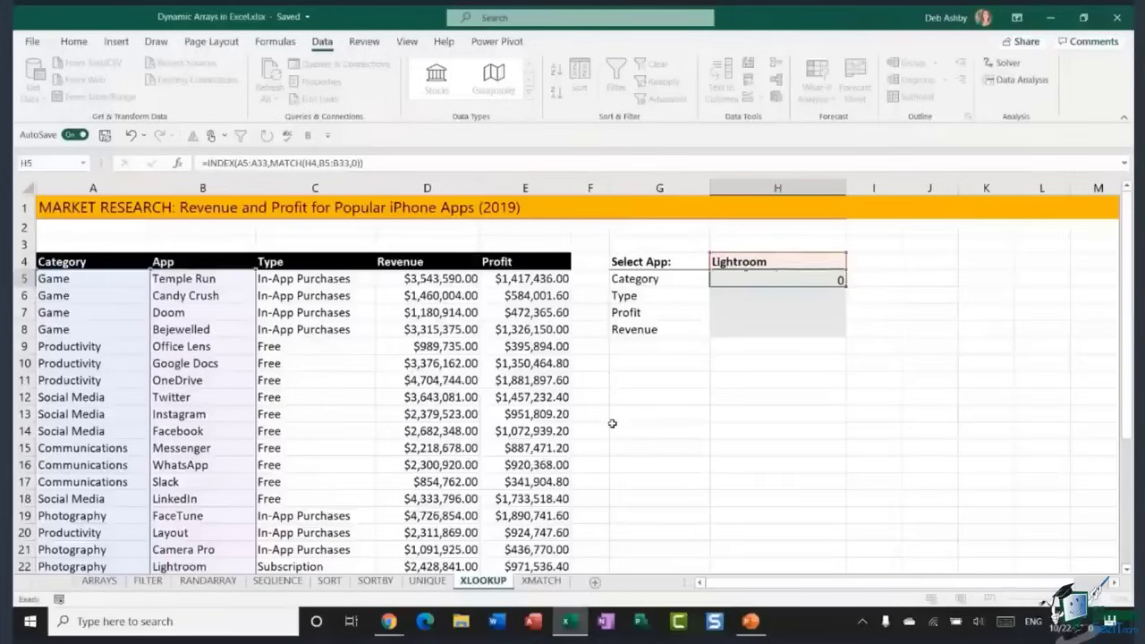
# Commit the INDEX/MATCH formula in H5 and check its result against Lightroom's row 22 in the app table
pyautogui.press('Return')
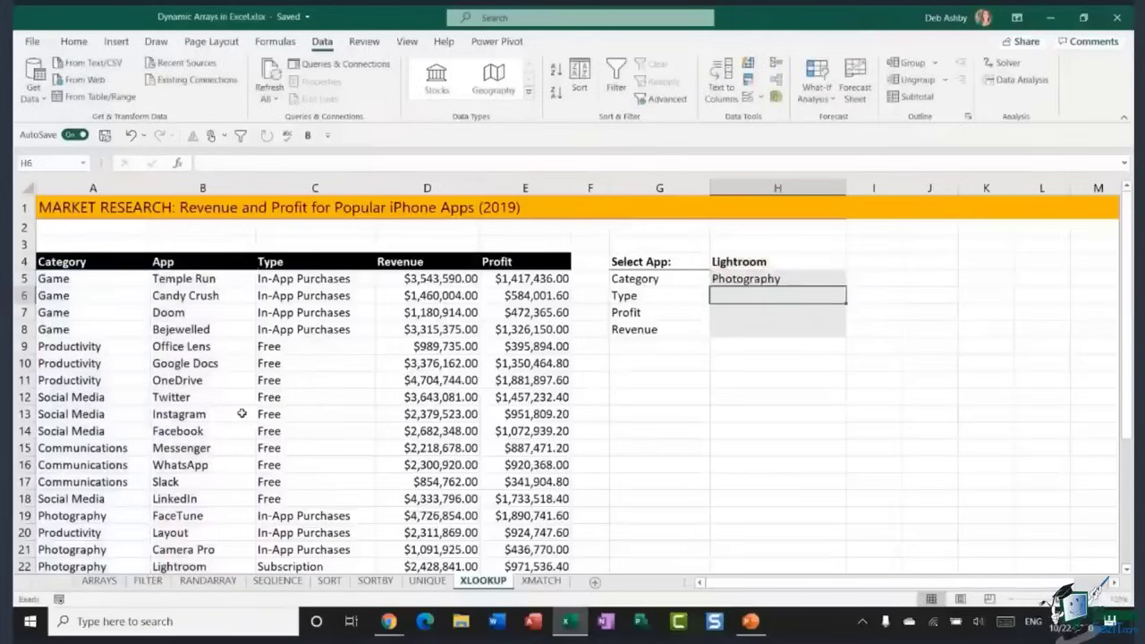
pyautogui.scroll(-3, 232, 414)
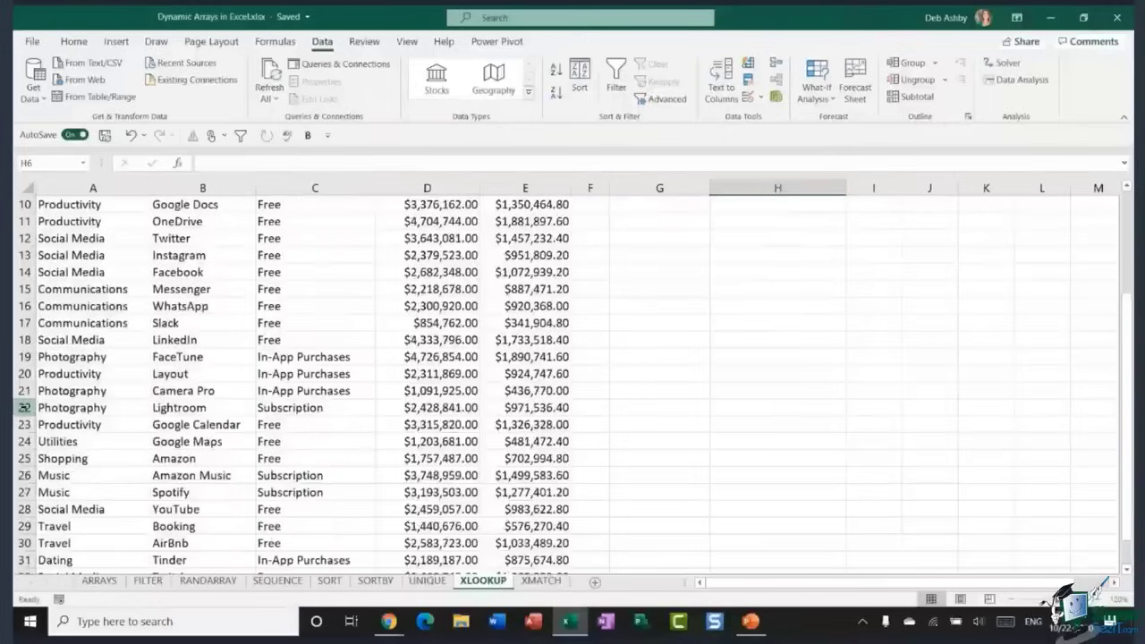
pyautogui.click(24, 407)
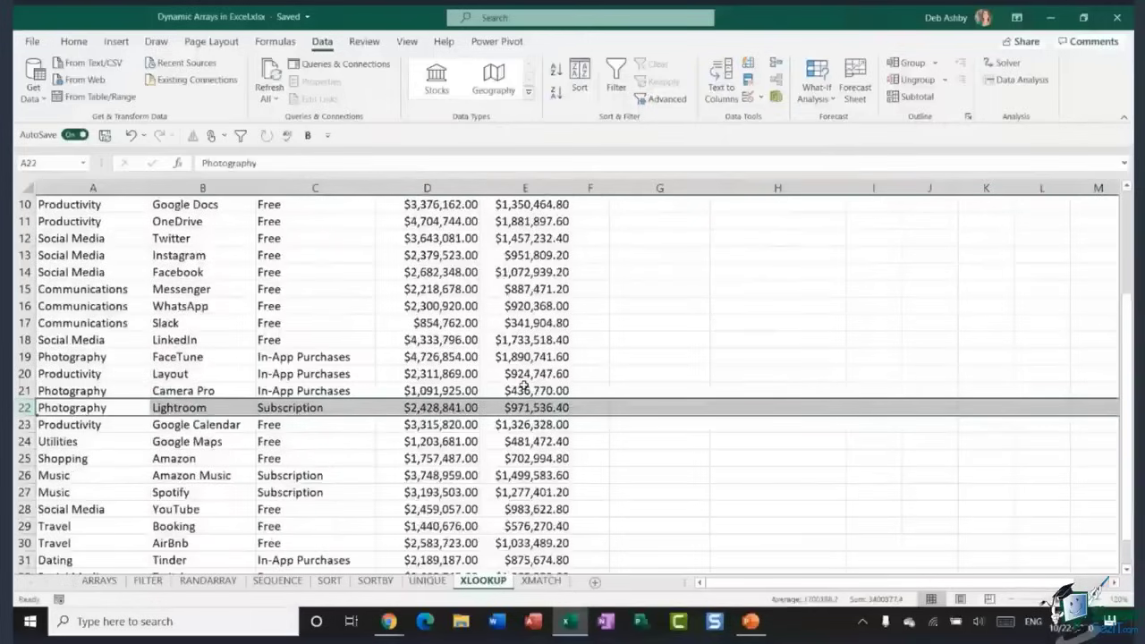
pyautogui.scroll(3, 912, 410)
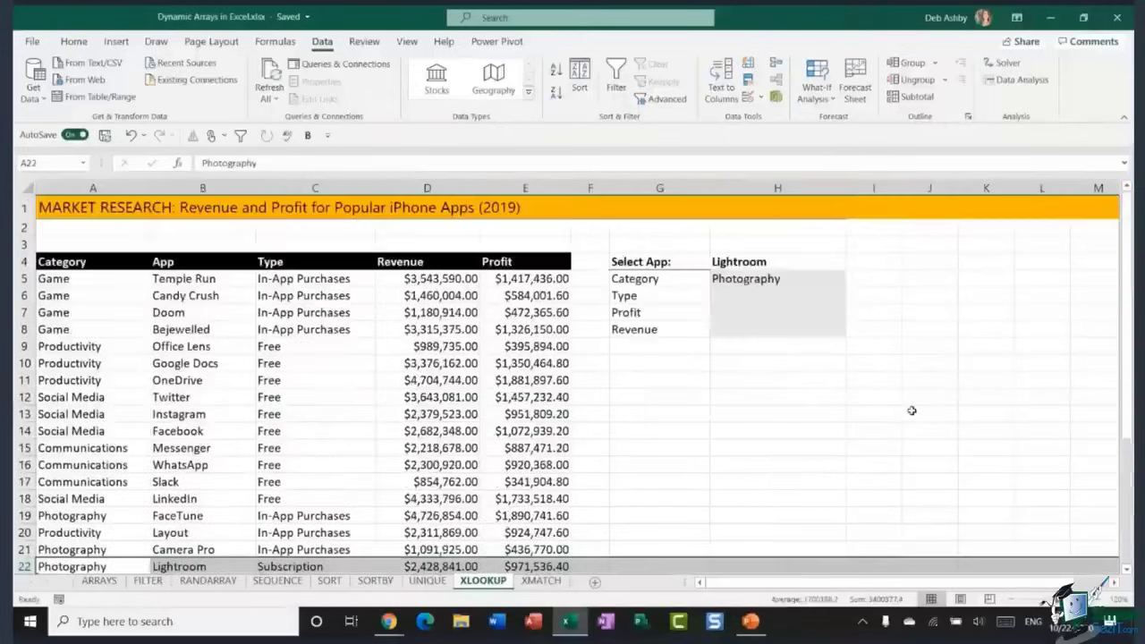
# Review the result cells H5 to H8 and inspect the INDEX/MATCH formula in H5 without changing it
pyautogui.click(806, 279)
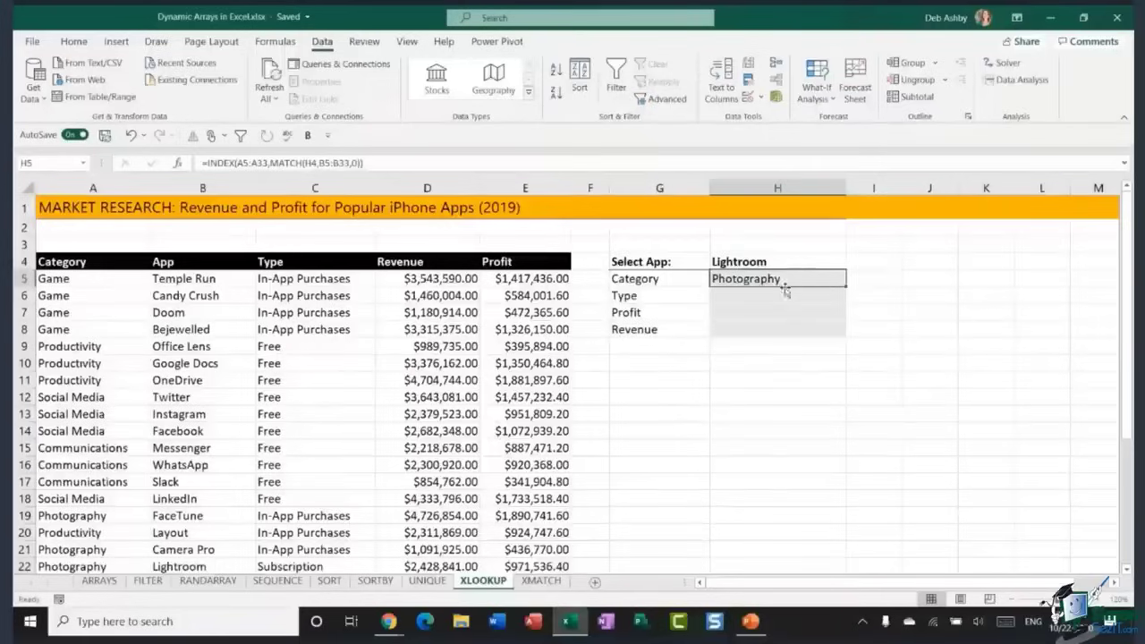
pyautogui.click(761, 300)
pyautogui.click(761, 312)
pyautogui.click(765, 329)
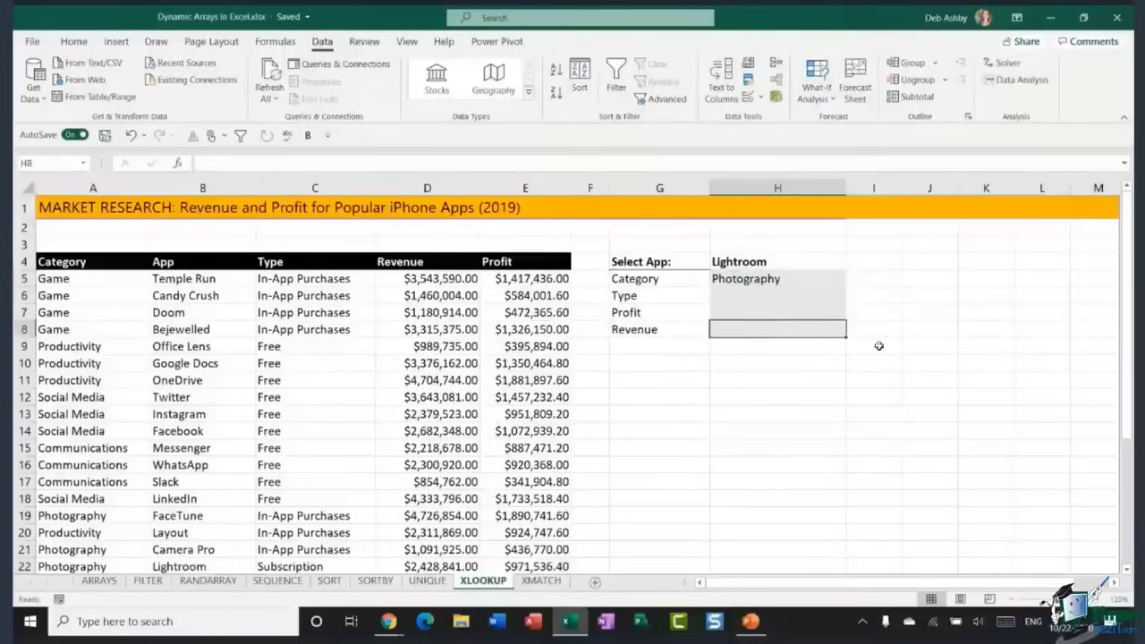
pyautogui.doubleClick(787, 278)
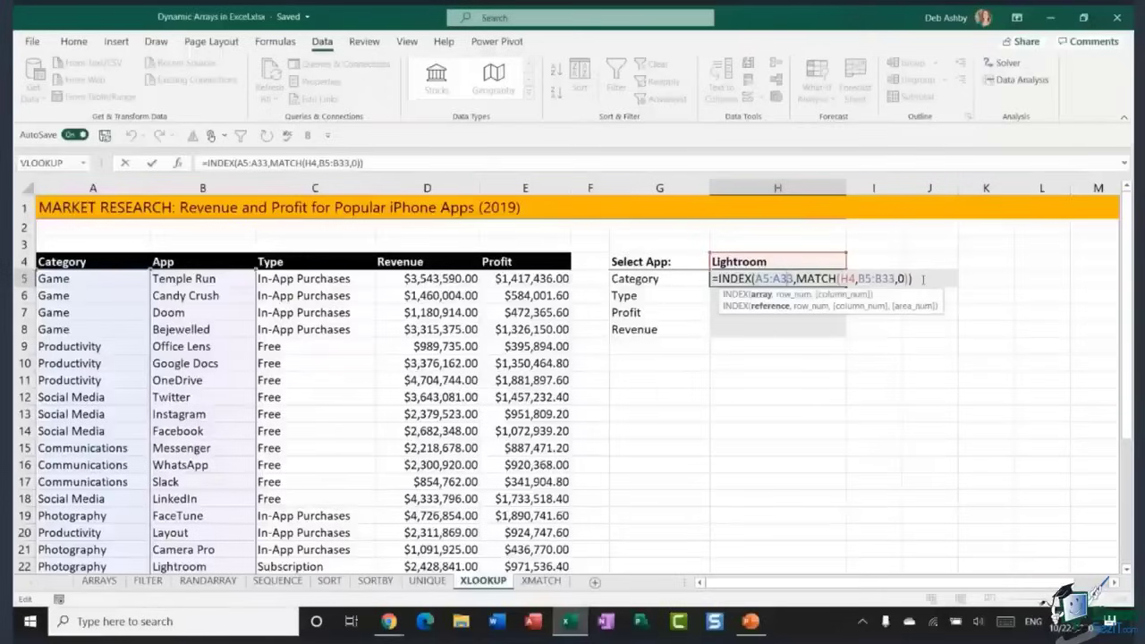
pyautogui.click(922, 279)
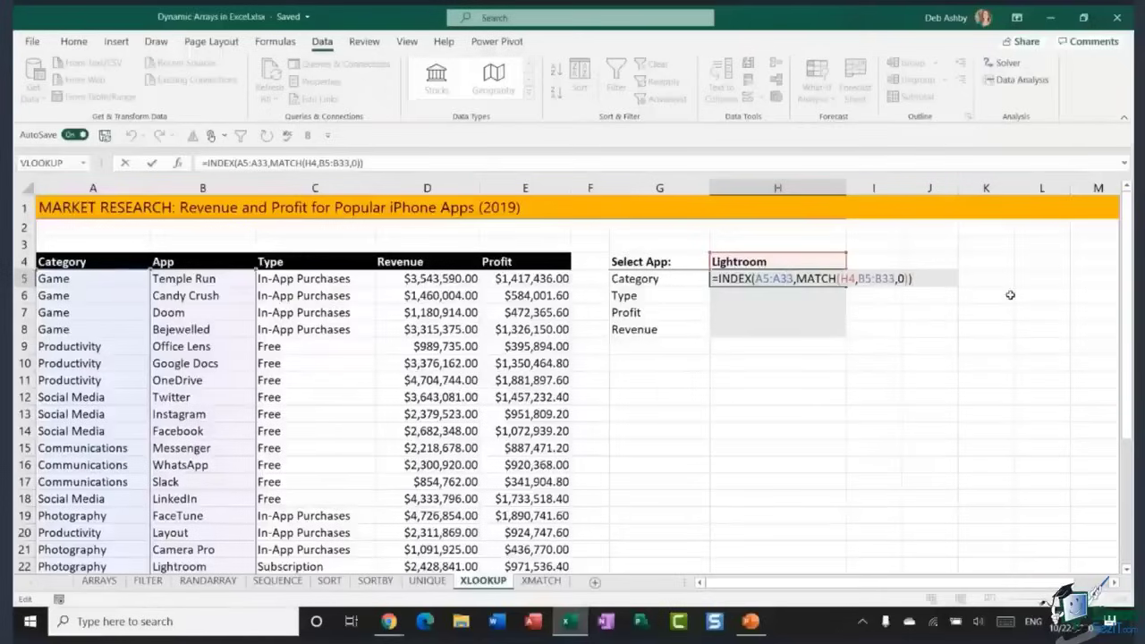
pyautogui.press('Return')
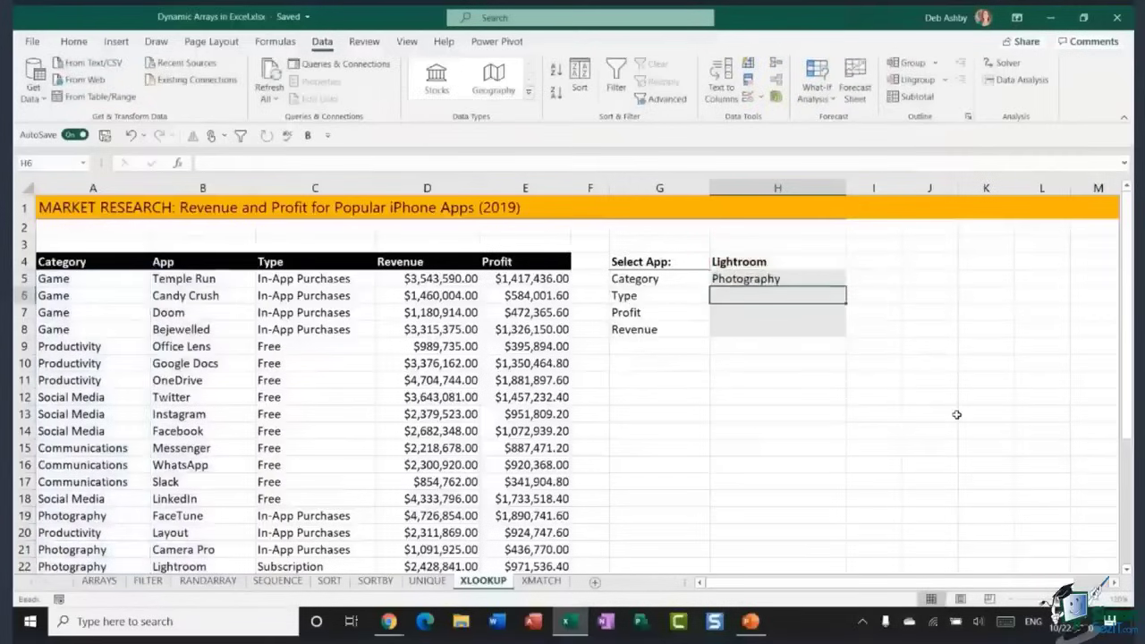
# Try =XLOOKUP(H4,B5:B33,C5:C32) in H6 for the selected app's type, and undo the entry
pyautogui.write('=X')
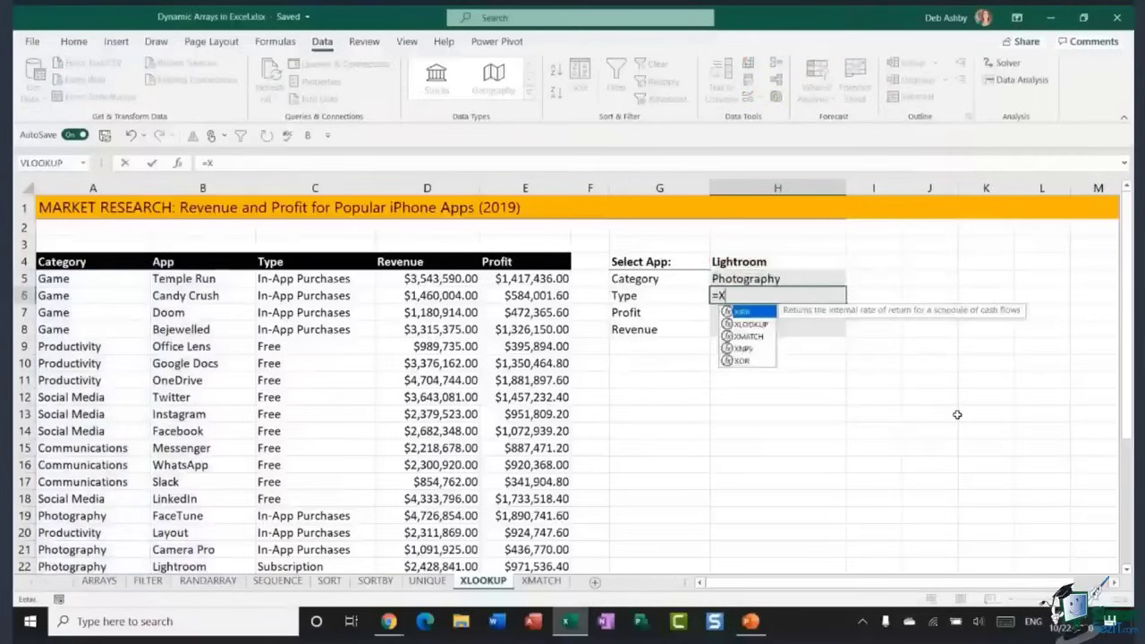
pyautogui.write('LOOKUP')
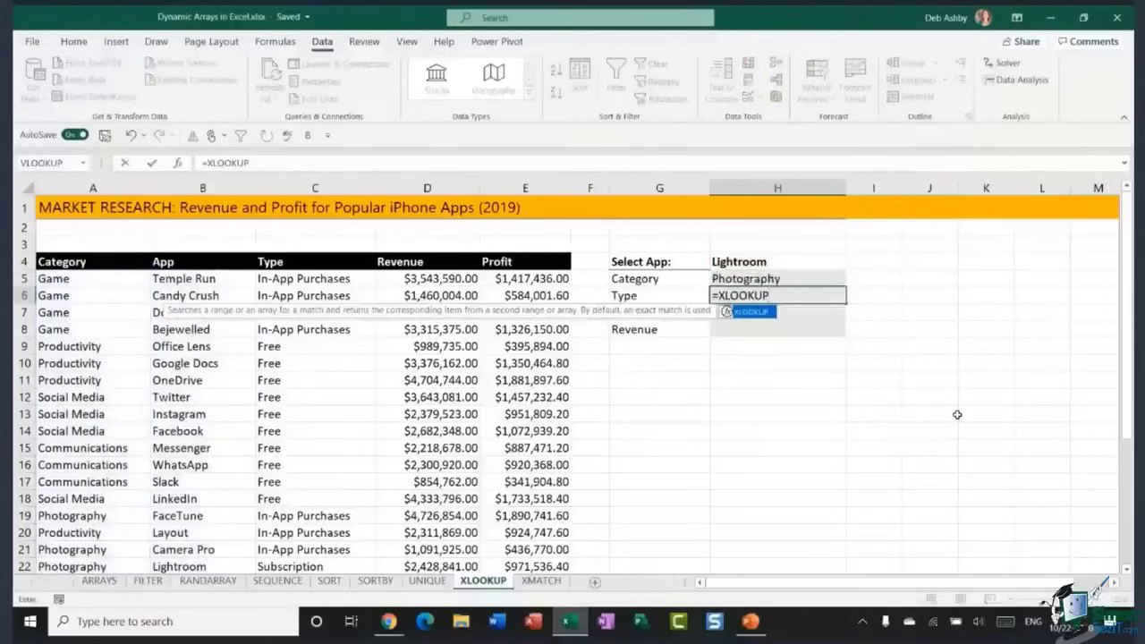
pyautogui.write('(')
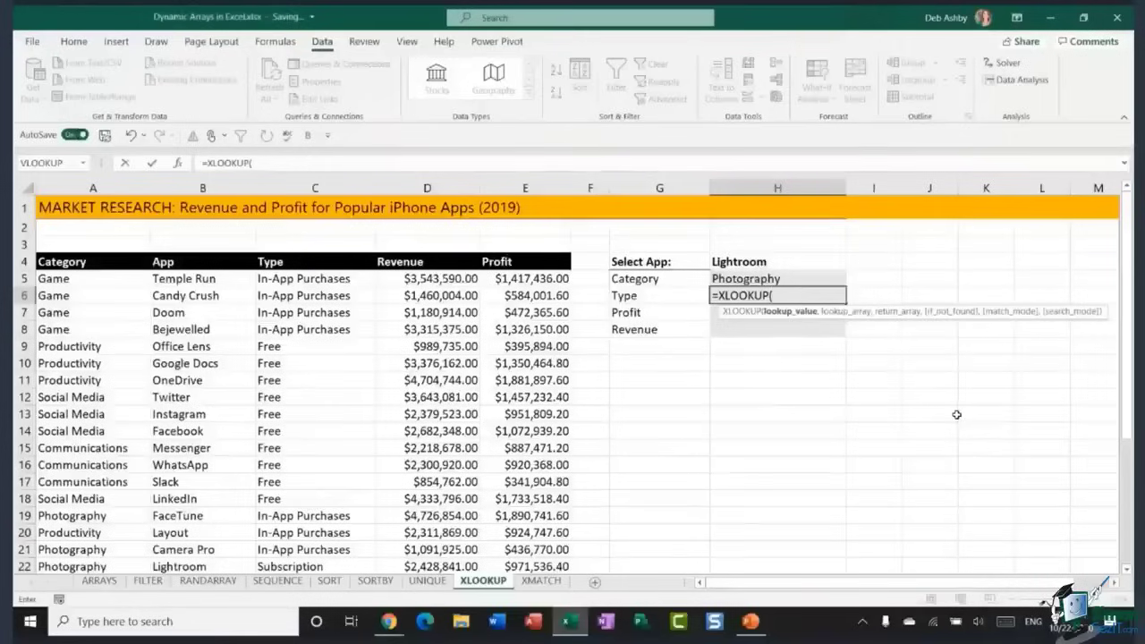
pyautogui.click(773, 267)
pyautogui.write(',')
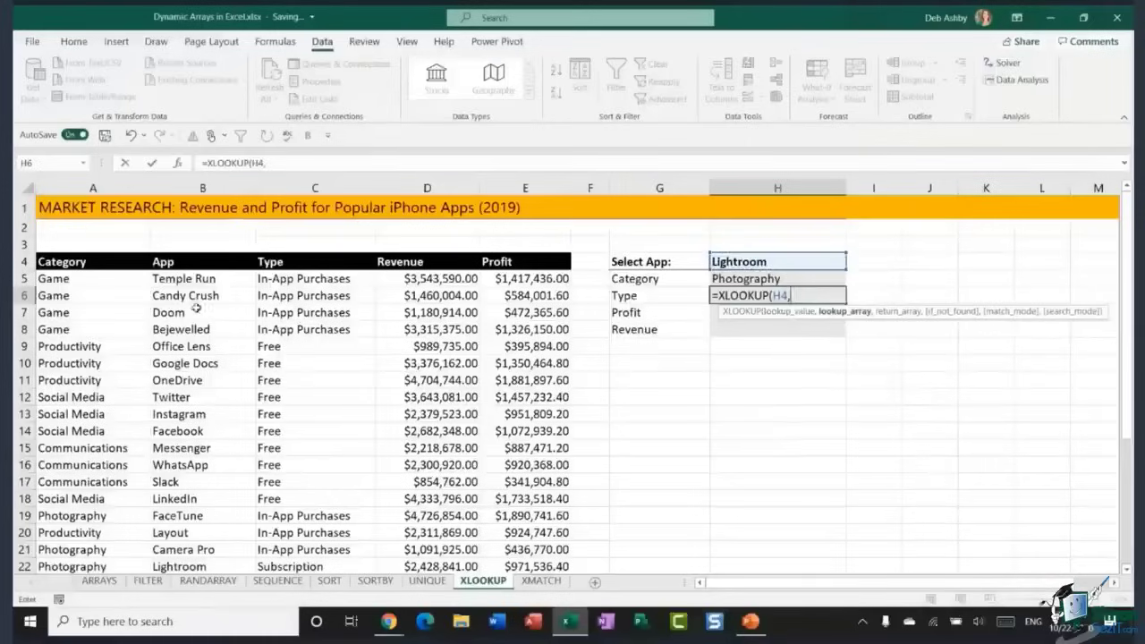
pyautogui.click(215, 281)
pyautogui.moveTo(215, 281); pyautogui.dragTo(198, 526)
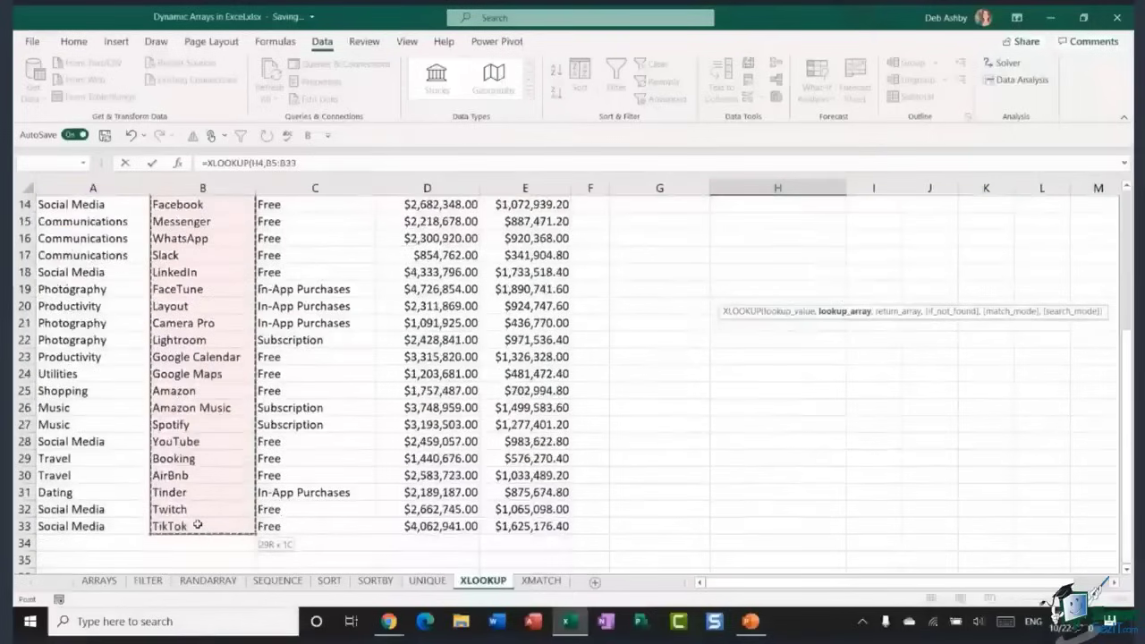
pyautogui.write(',')
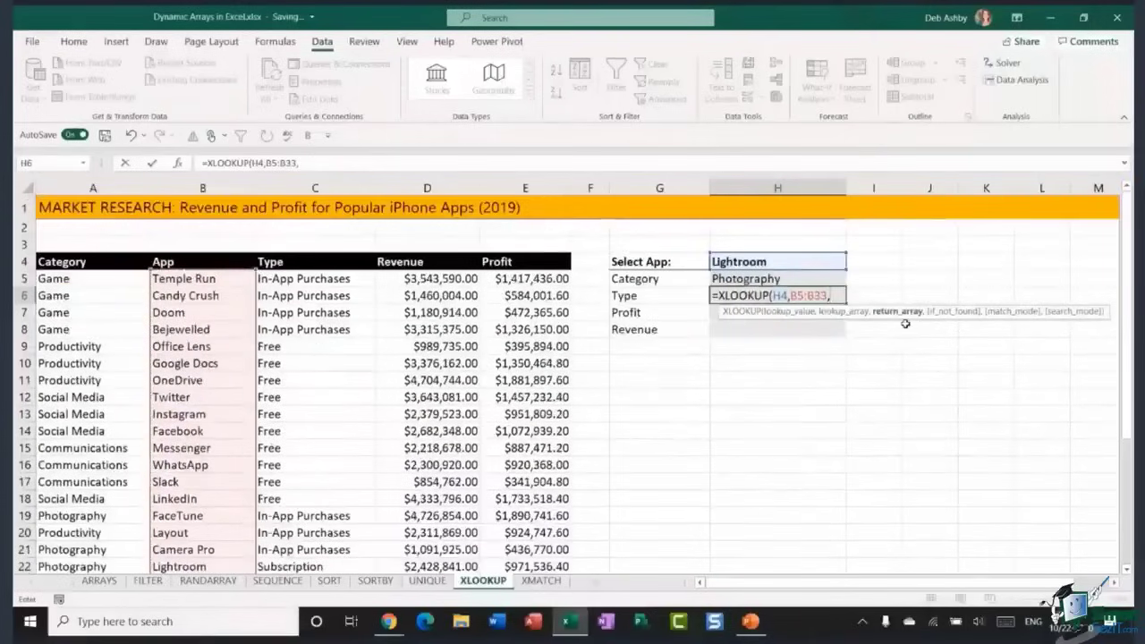
pyautogui.moveTo(318, 276); pyautogui.dragTo(358, 529)
pyautogui.scroll(4, 700, 444)
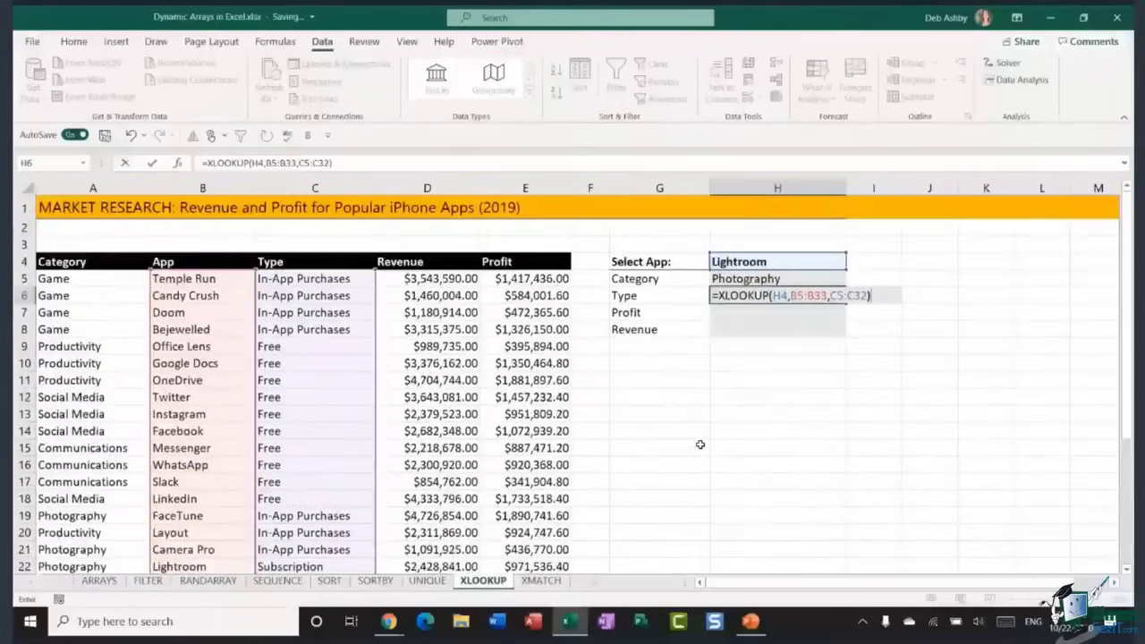
pyautogui.press('Return')
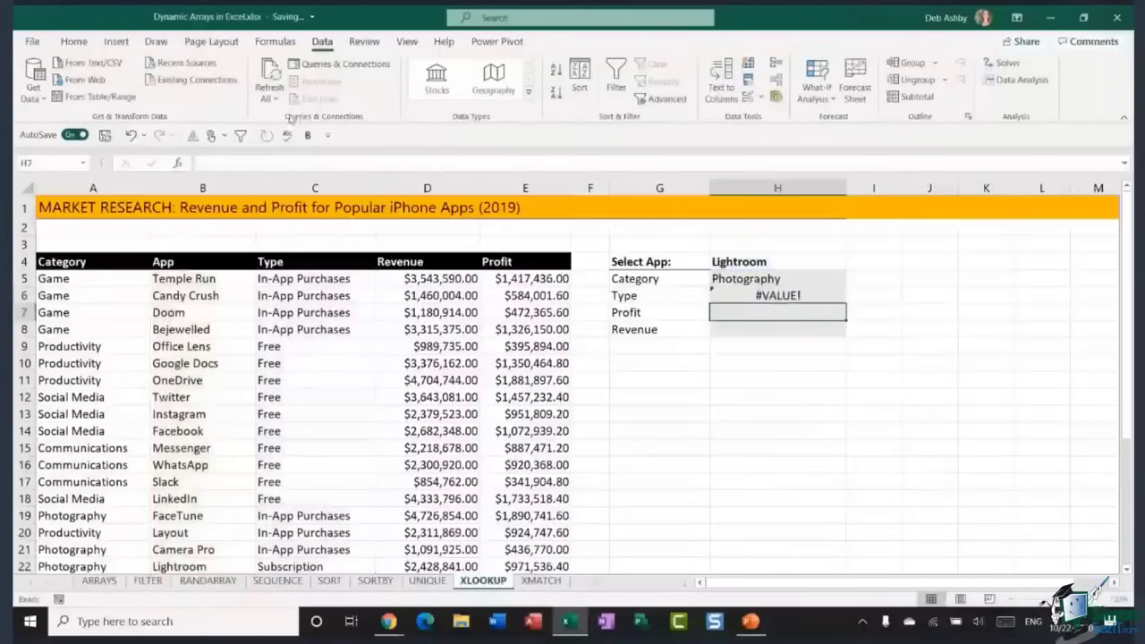
pyautogui.click(130, 135)
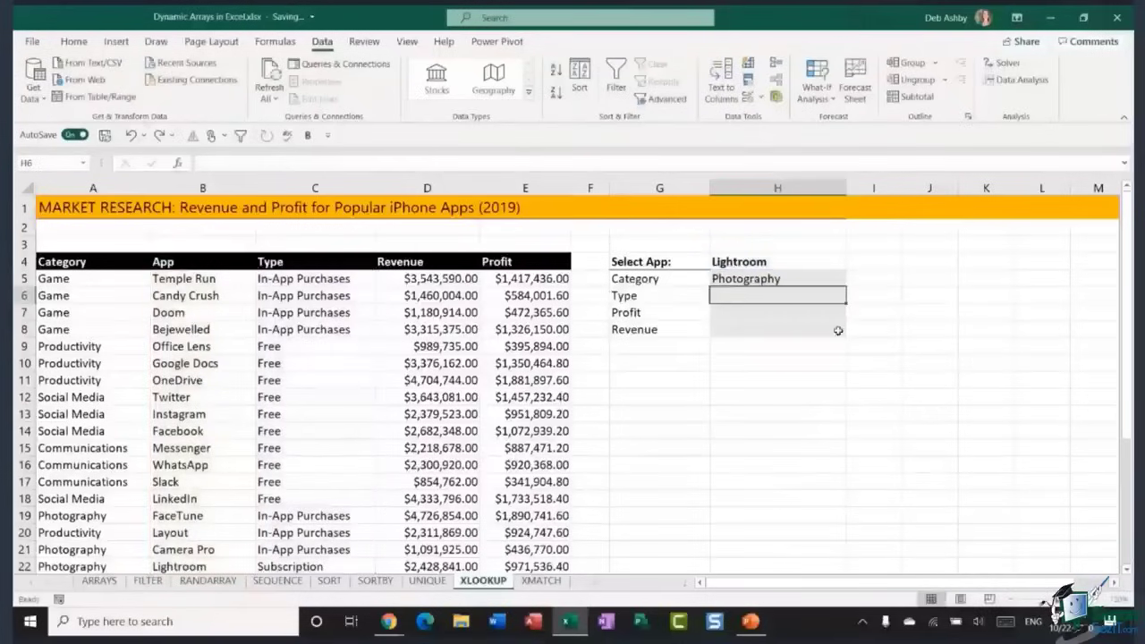
# Start an XLOOKUP formula in H6 with H4 as the lookup value and app names B5:B33 as the lookup array
pyautogui.doubleClick(764, 297)
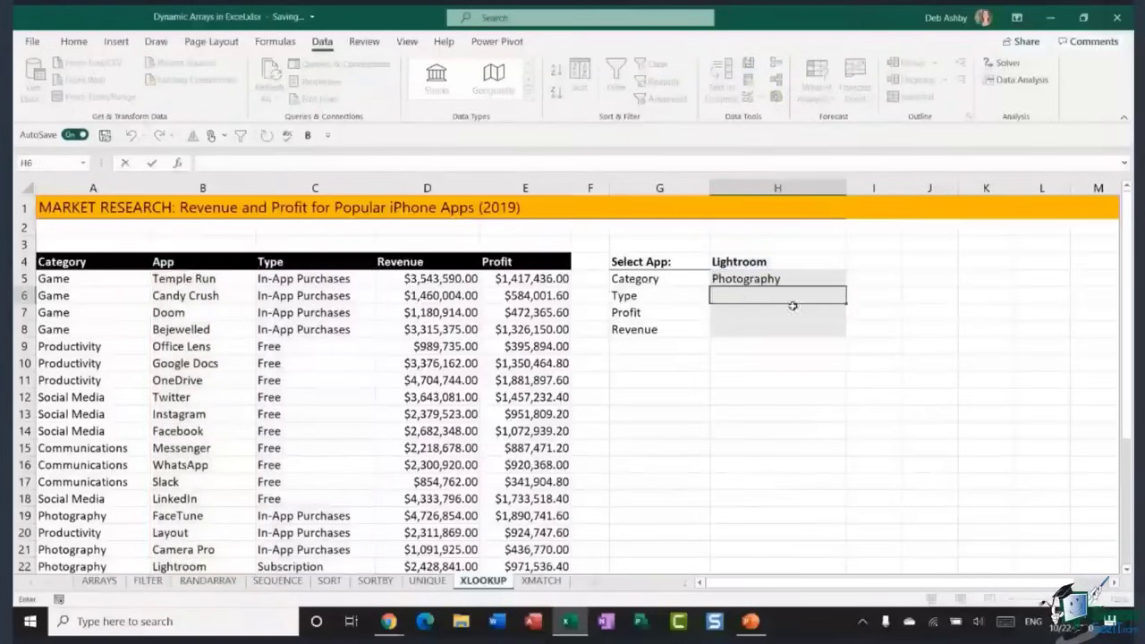
pyautogui.write('=XLOOKUP(')
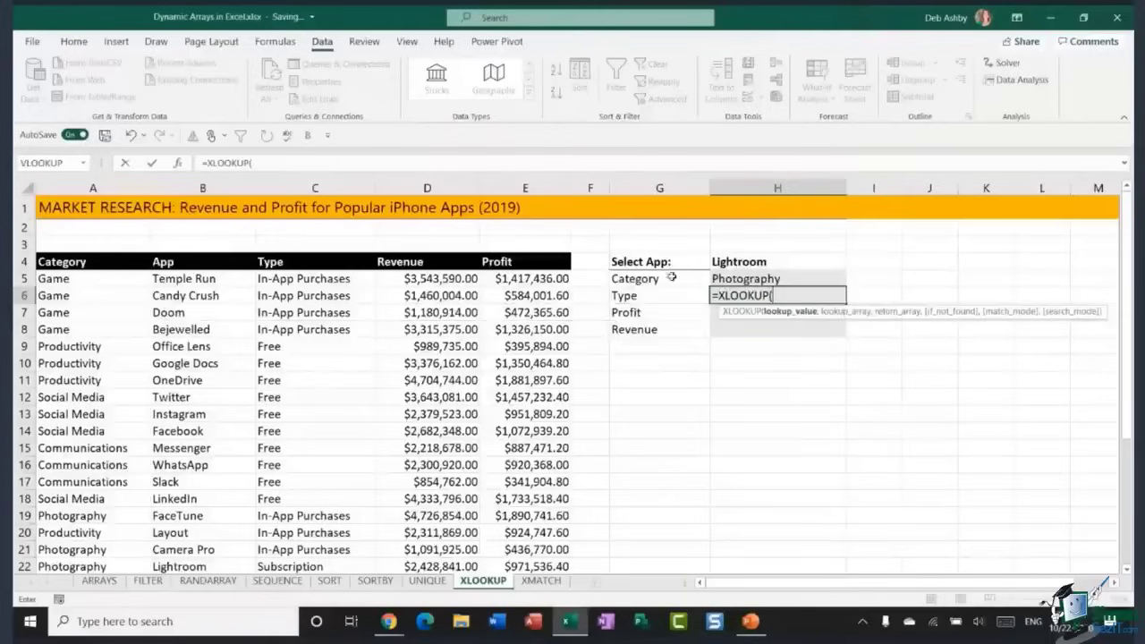
pyautogui.click(744, 265)
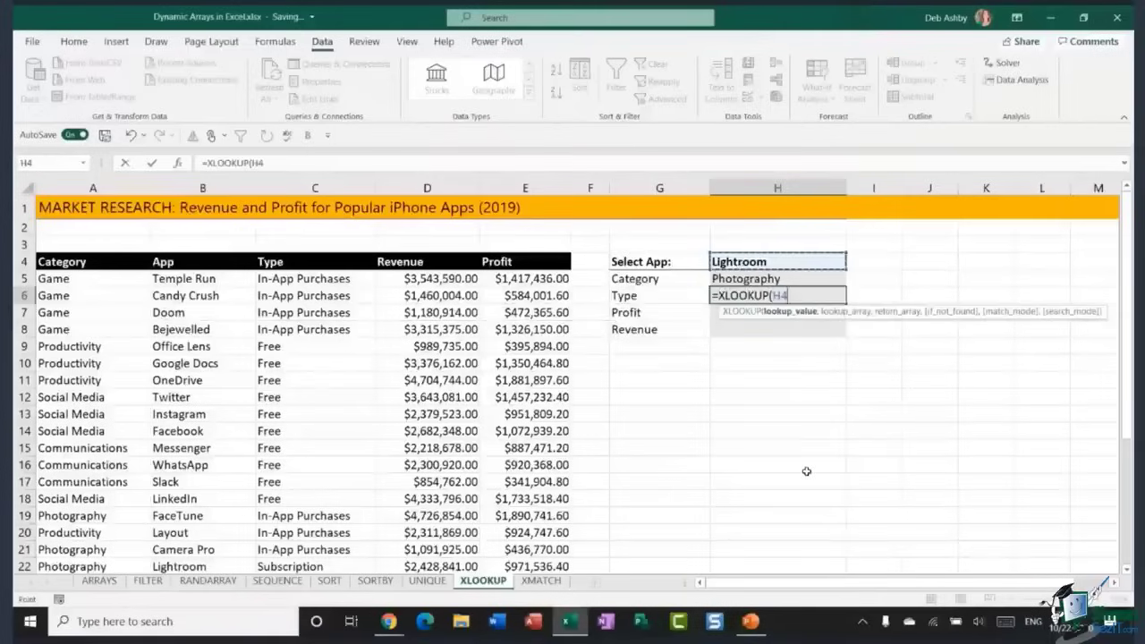
pyautogui.write(',')
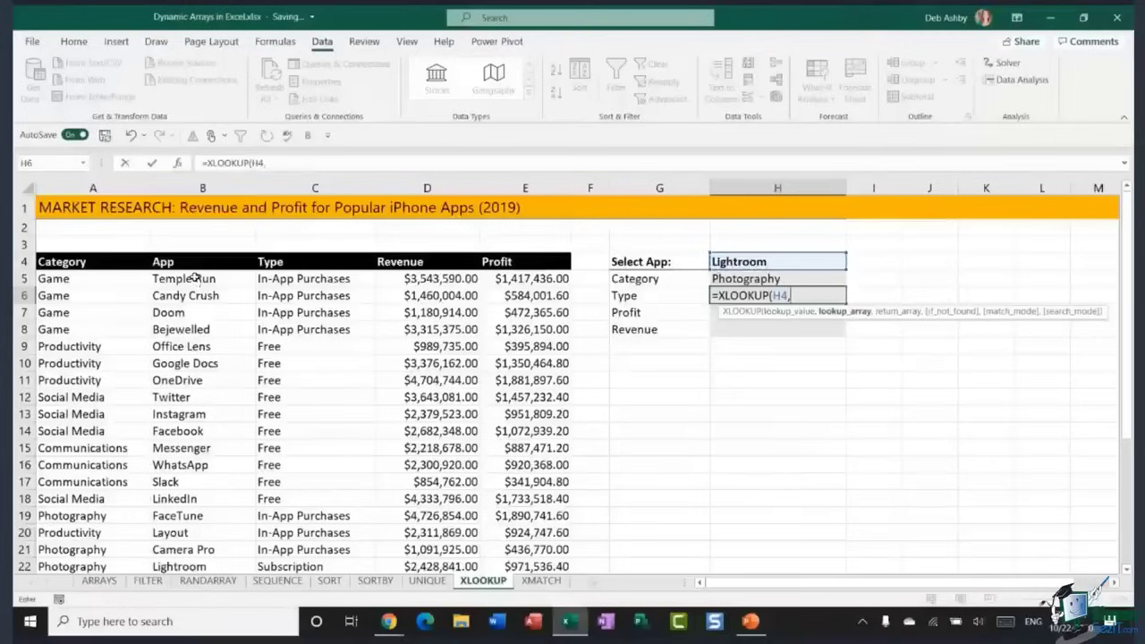
pyautogui.moveTo(191, 278); pyautogui.dragTo(209, 540)
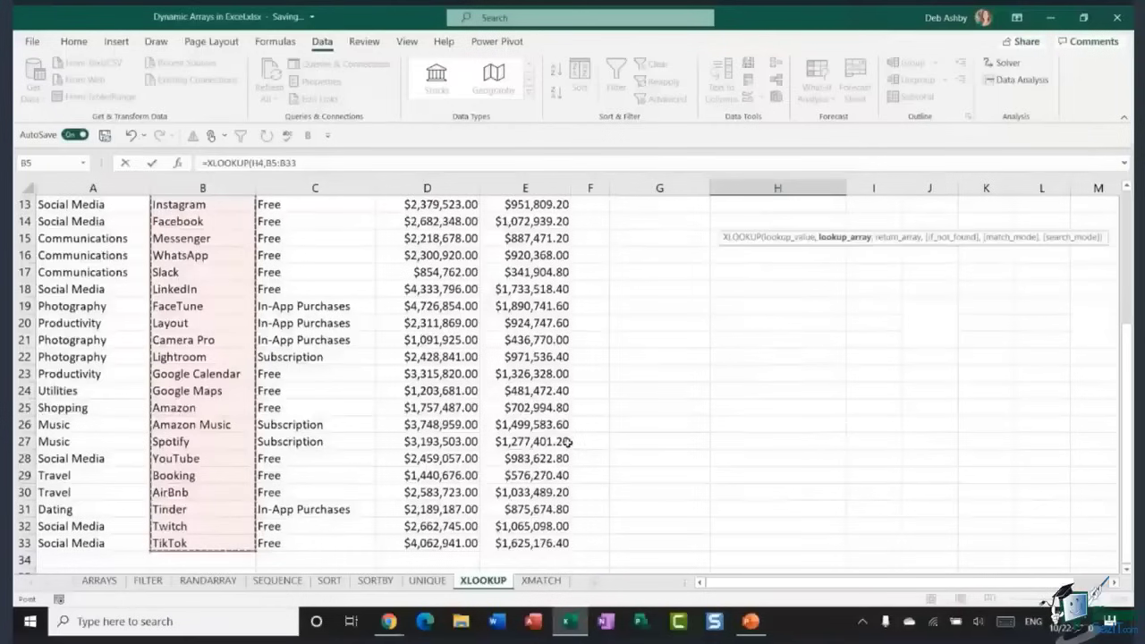
pyautogui.scroll(4, 570, 444)
pyautogui.write(',')
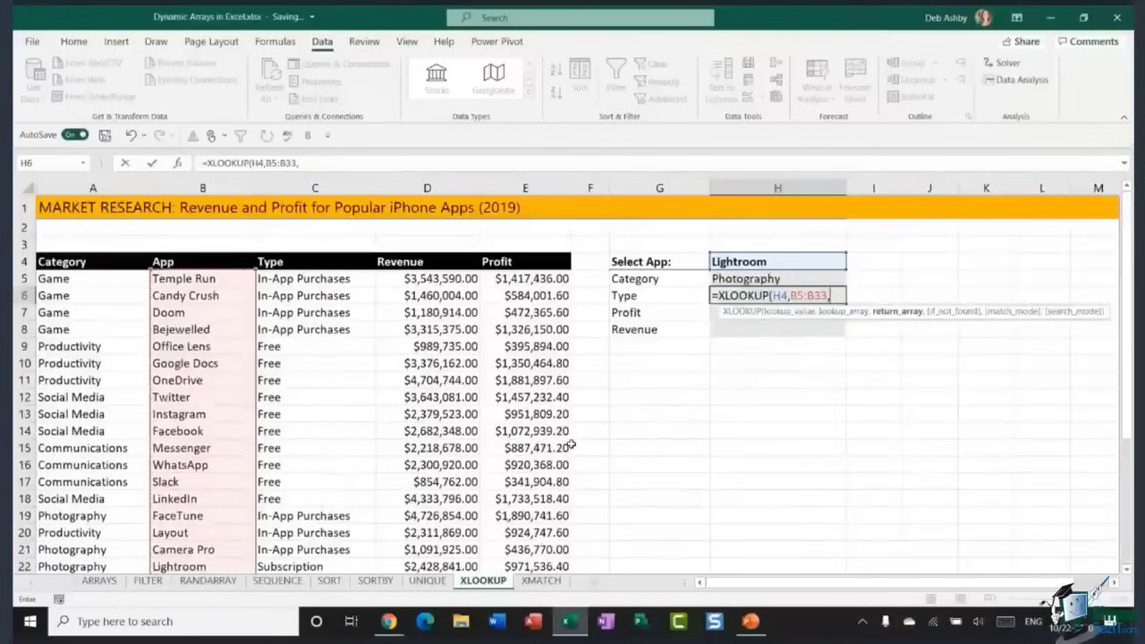
# Complete the H6 XLOOKUP with the type range C5:C33 as the return array, leaving out the optional arguments
pyautogui.moveTo(341, 278); pyautogui.dragTo(330, 500)
pyautogui.scroll(5, 621, 433)
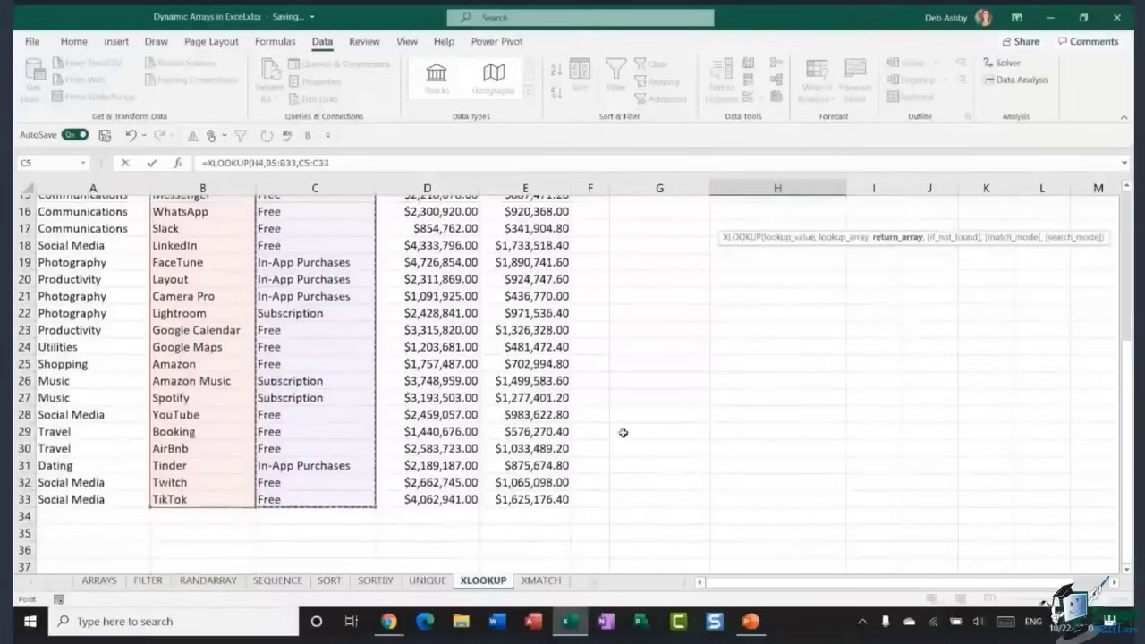
pyautogui.write(',')
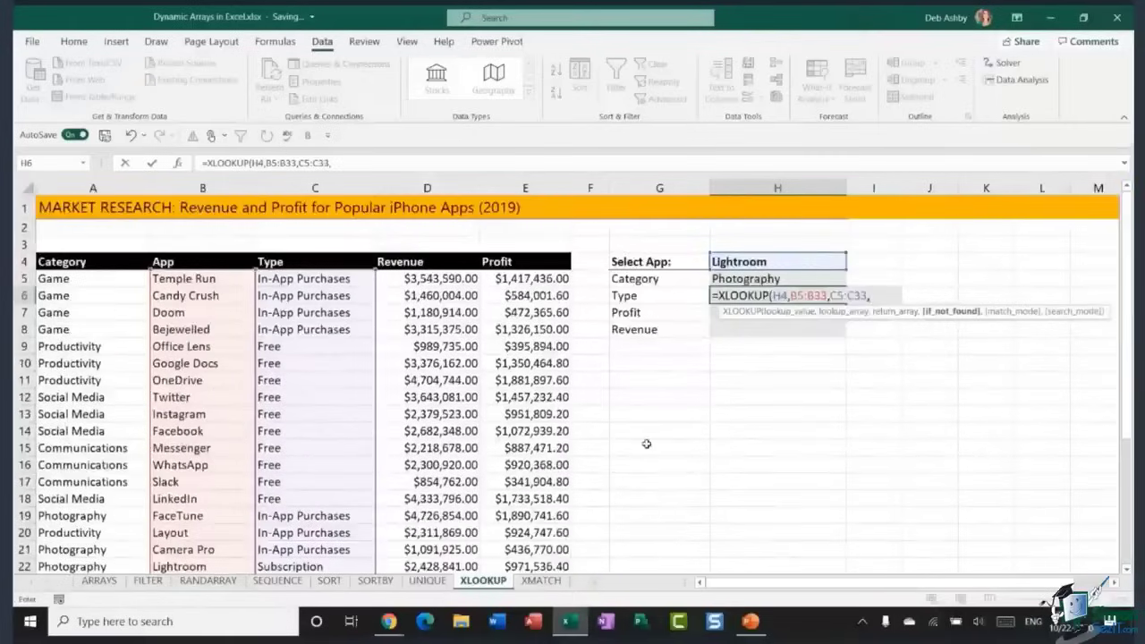
pyautogui.press('BackSpace')
pyautogui.write(')')
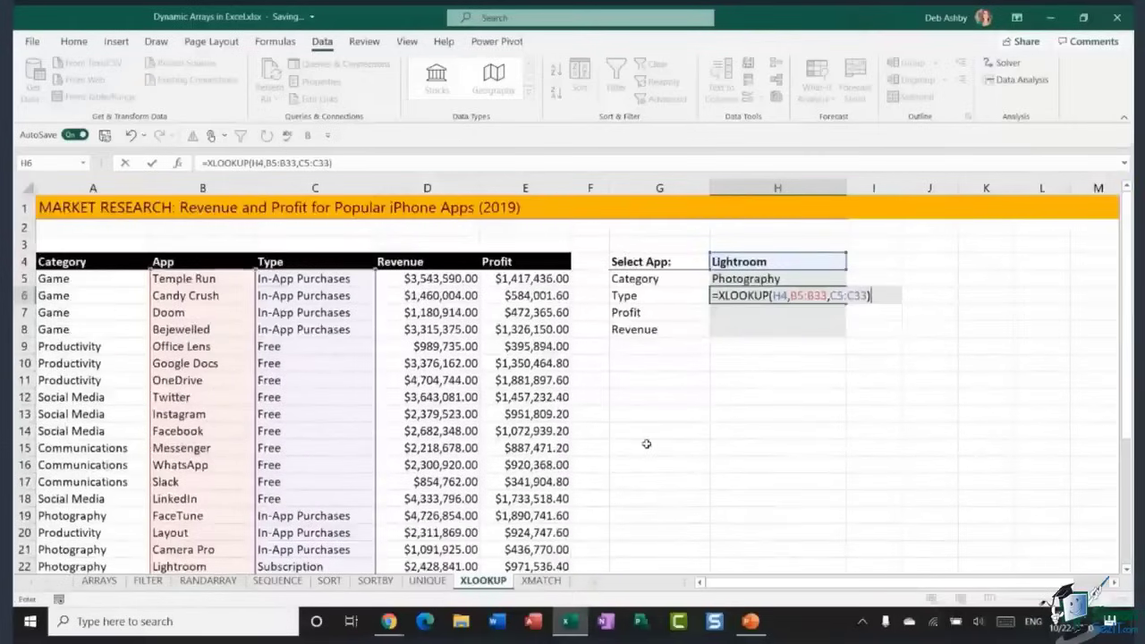
pyautogui.press('Return')
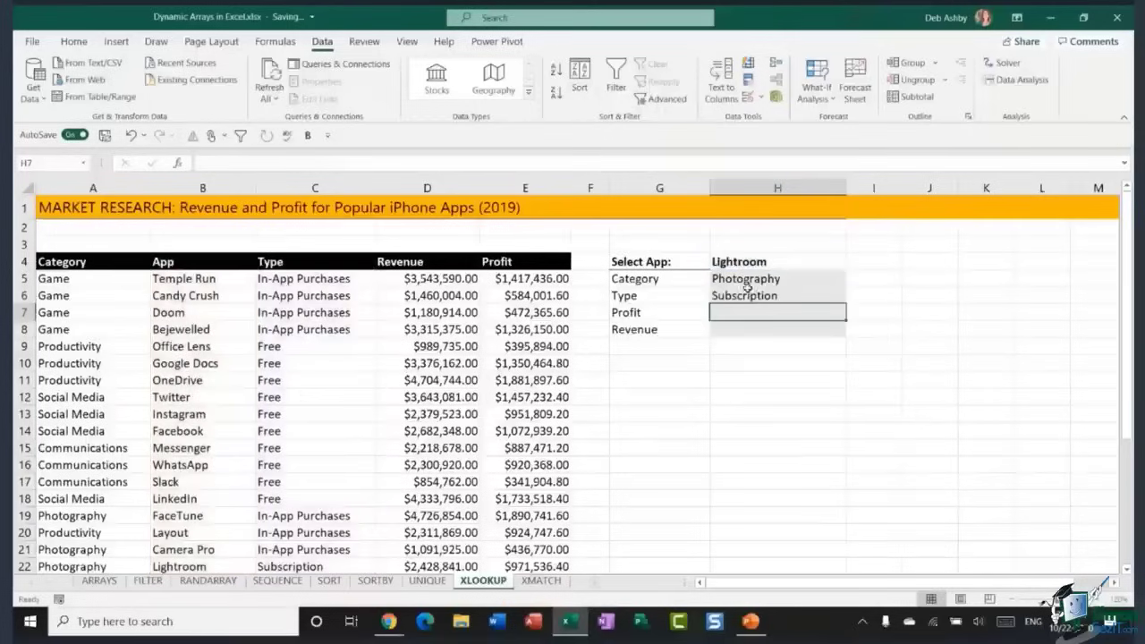
# Inspect the H6 formula, show the sheet's formulas to compare INDEX/MATCH in H5 with XLOOKUP in H6, and restore the values view
pyautogui.doubleClick(769, 296)
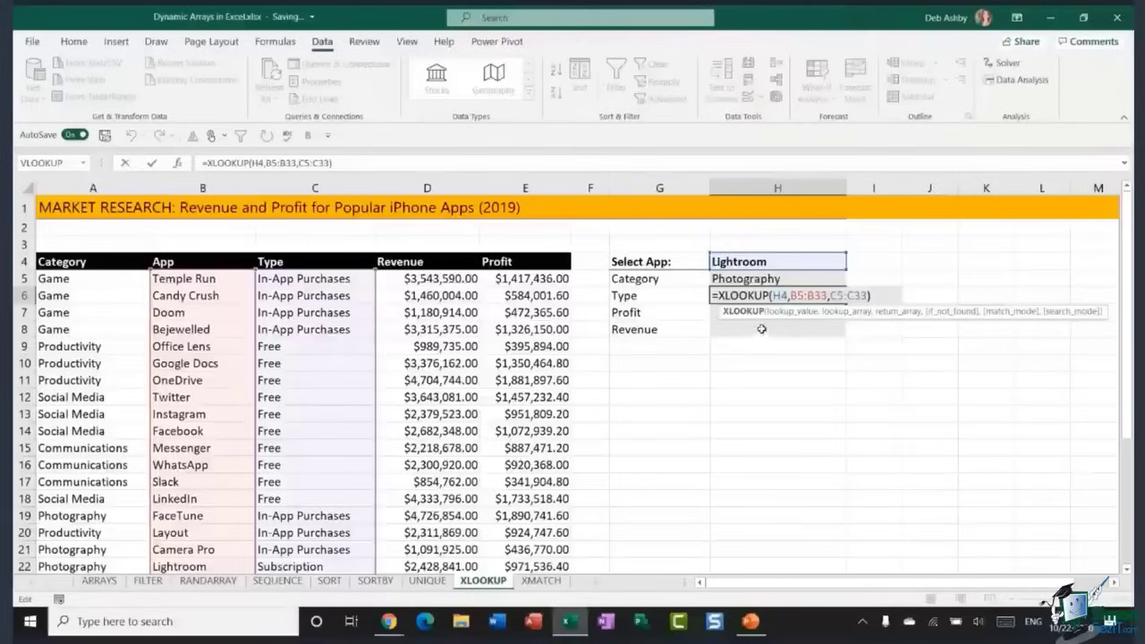
pyautogui.click(821, 398)
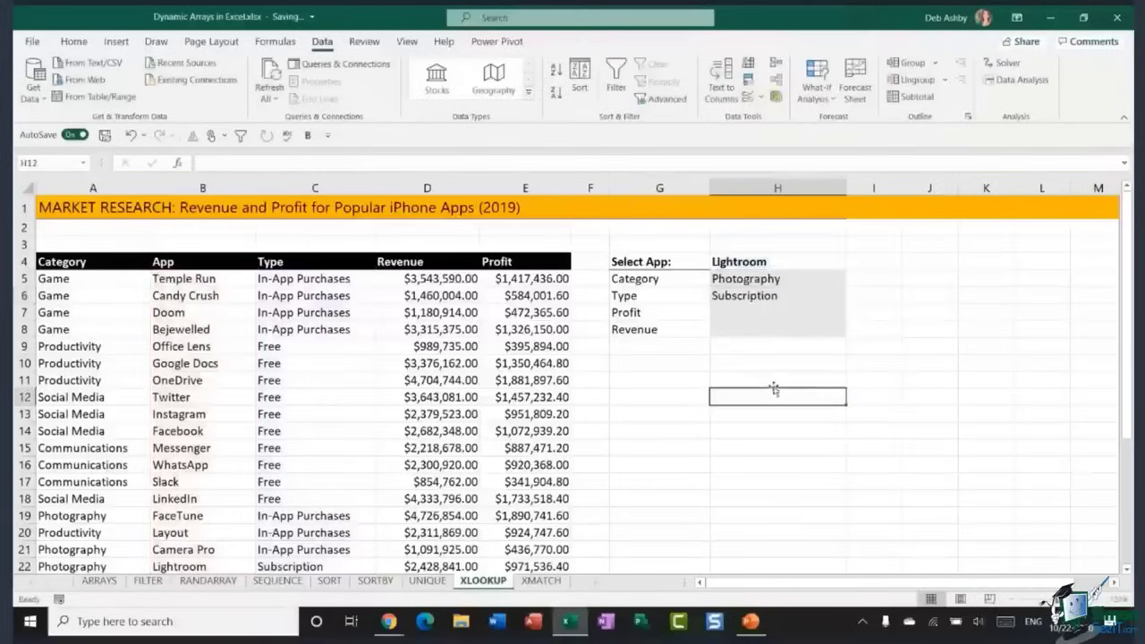
pyautogui.click(275, 42)
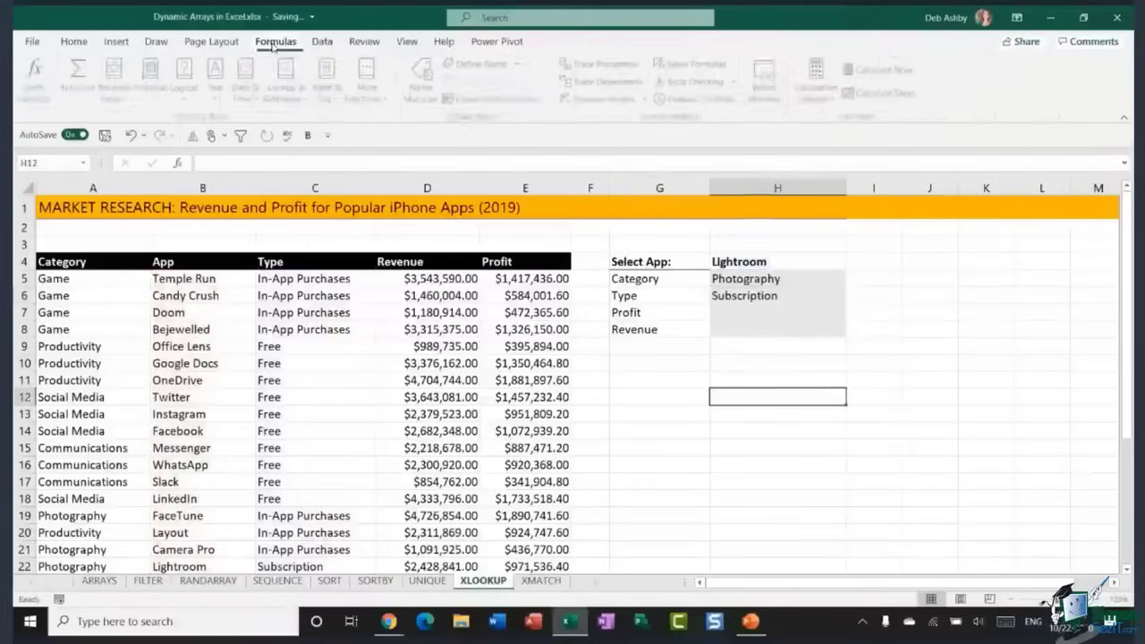
pyautogui.click(685, 65)
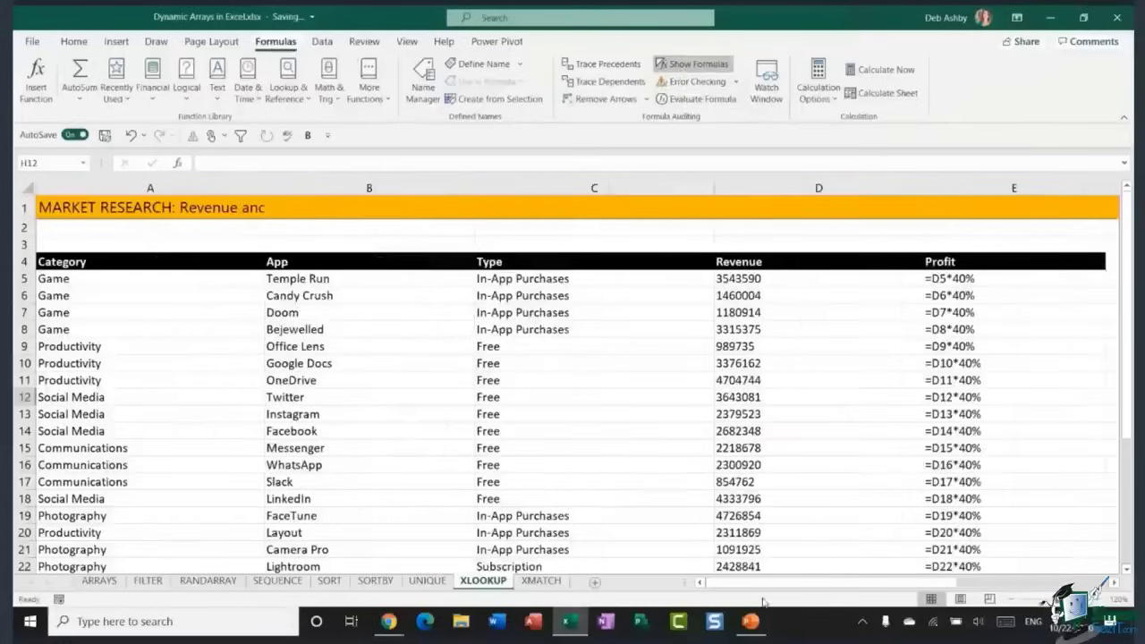
pyautogui.moveTo(760, 583); pyautogui.dragTo(904, 588)
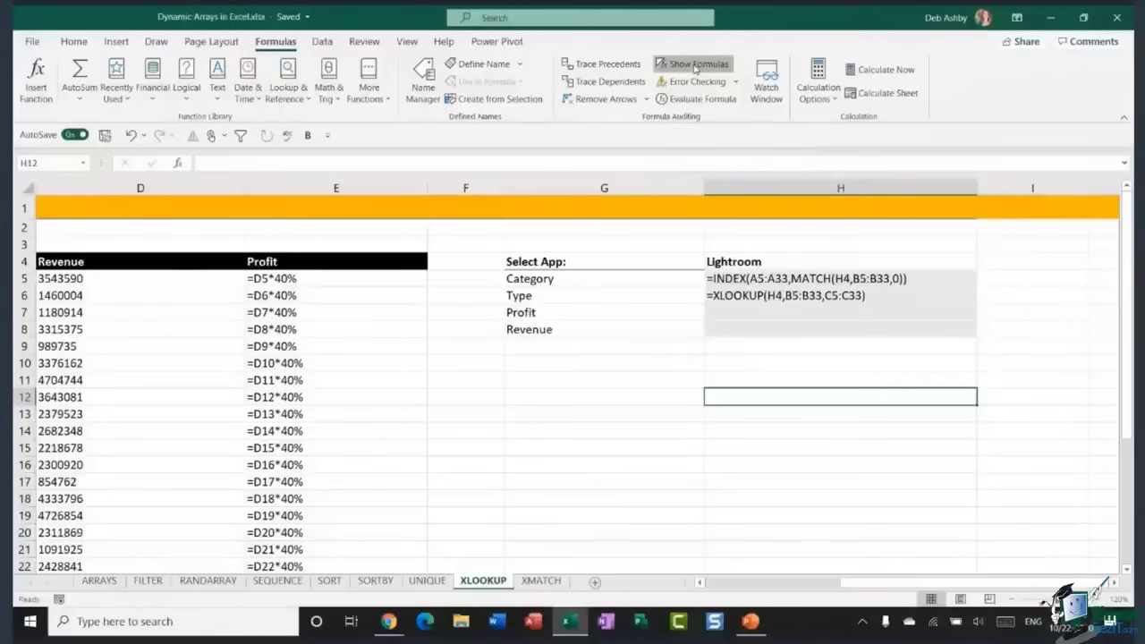
pyautogui.click(696, 67)
pyautogui.hscroll(-3, 829, 588)
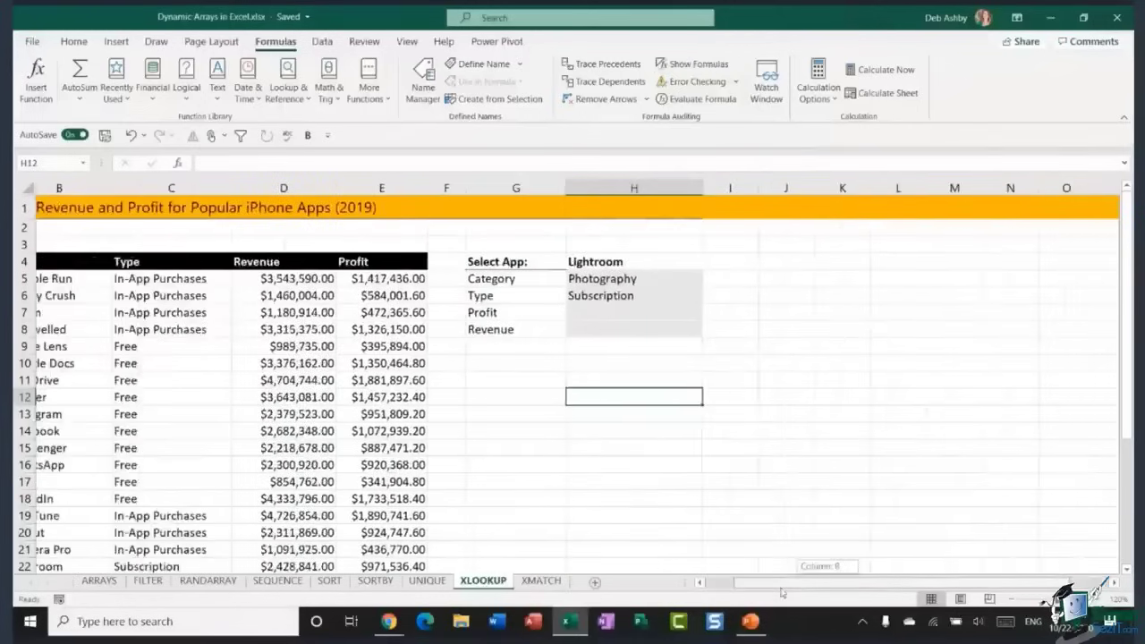
pyautogui.click(735, 313)
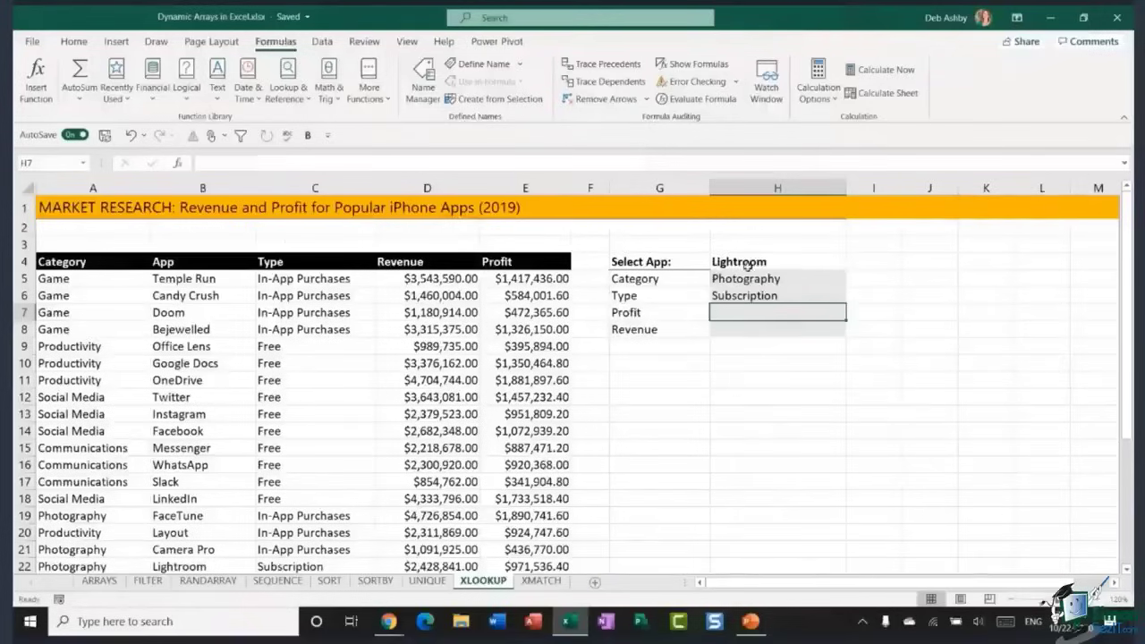
# Create a named range for the app names from B4:B33, taking the name App from the top row
pyautogui.click(195, 263)
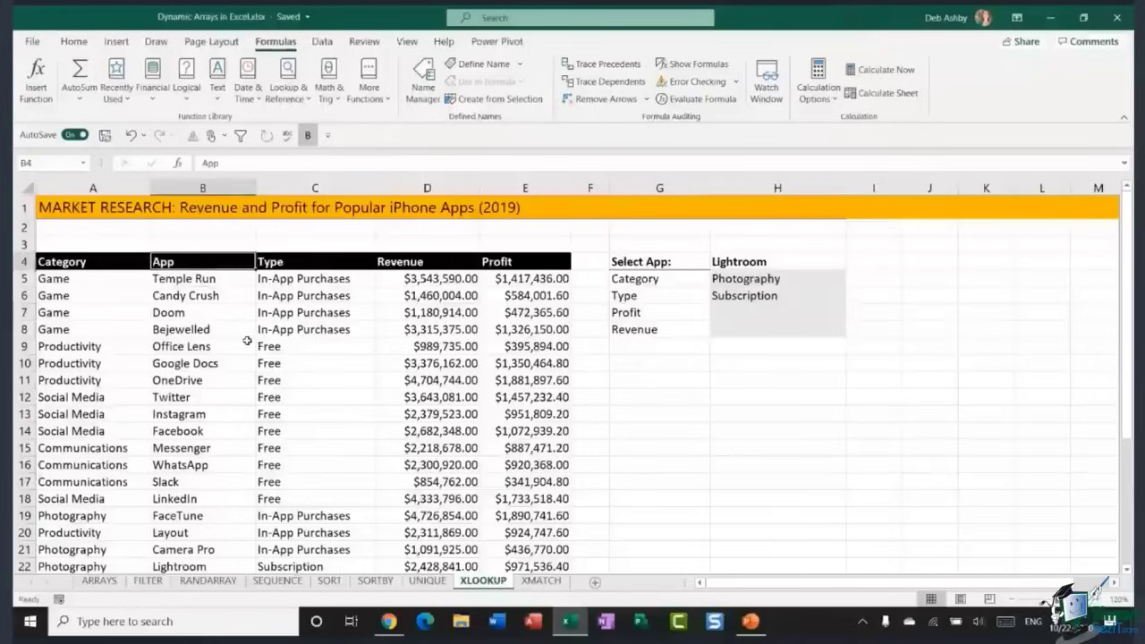
pyautogui.hotkey('ctrl', 'shift', 'Down')
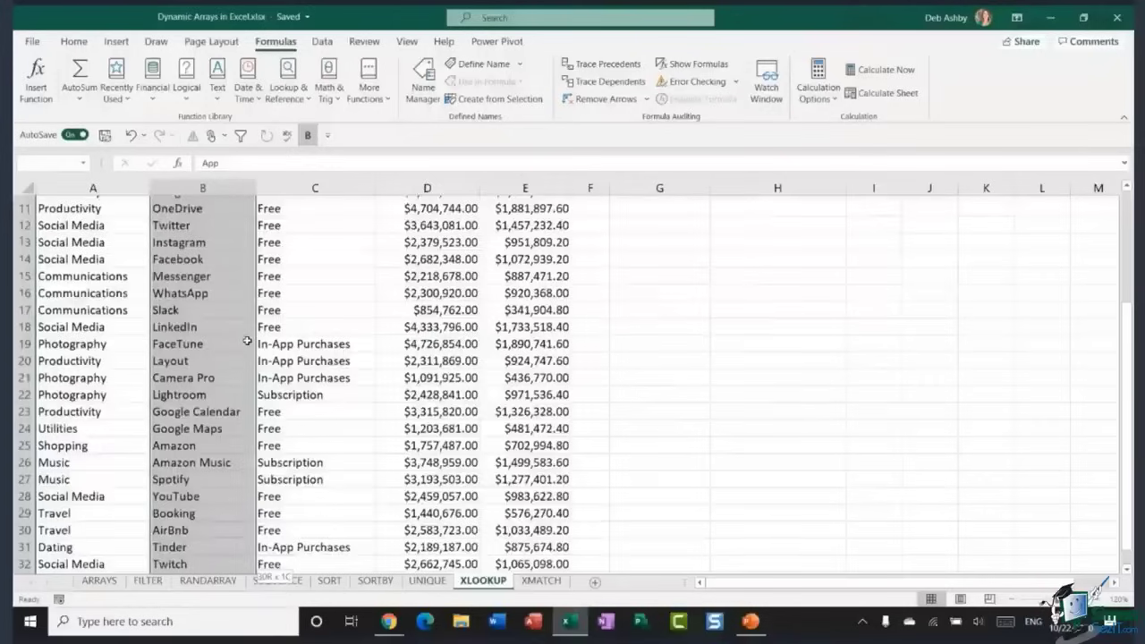
pyautogui.scroll(4, 307, 330)
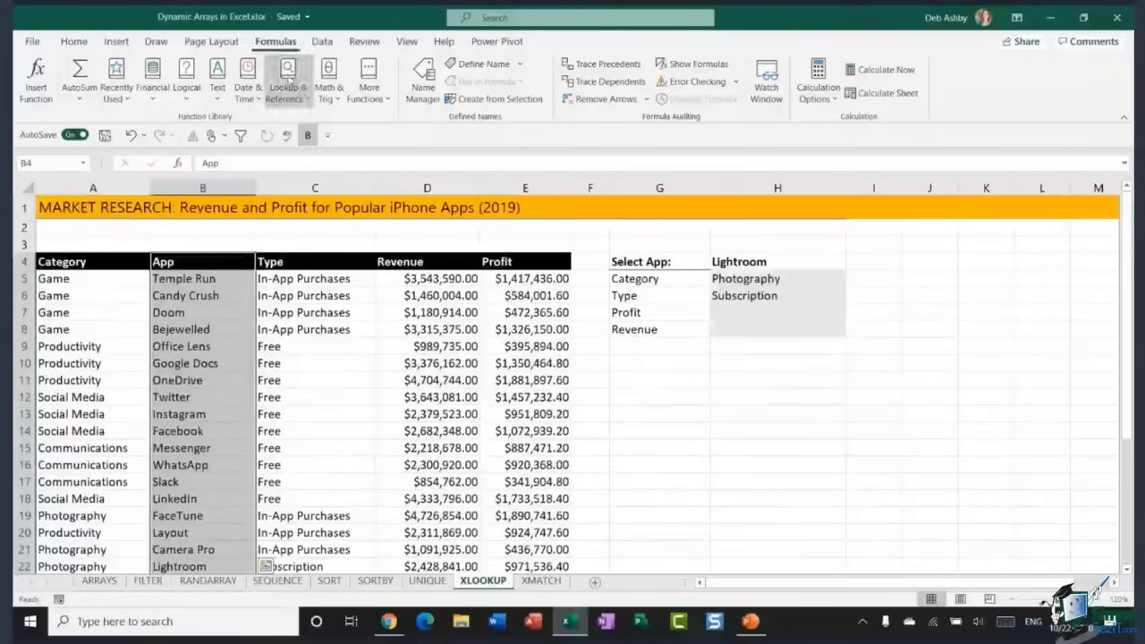
pyautogui.click(491, 99)
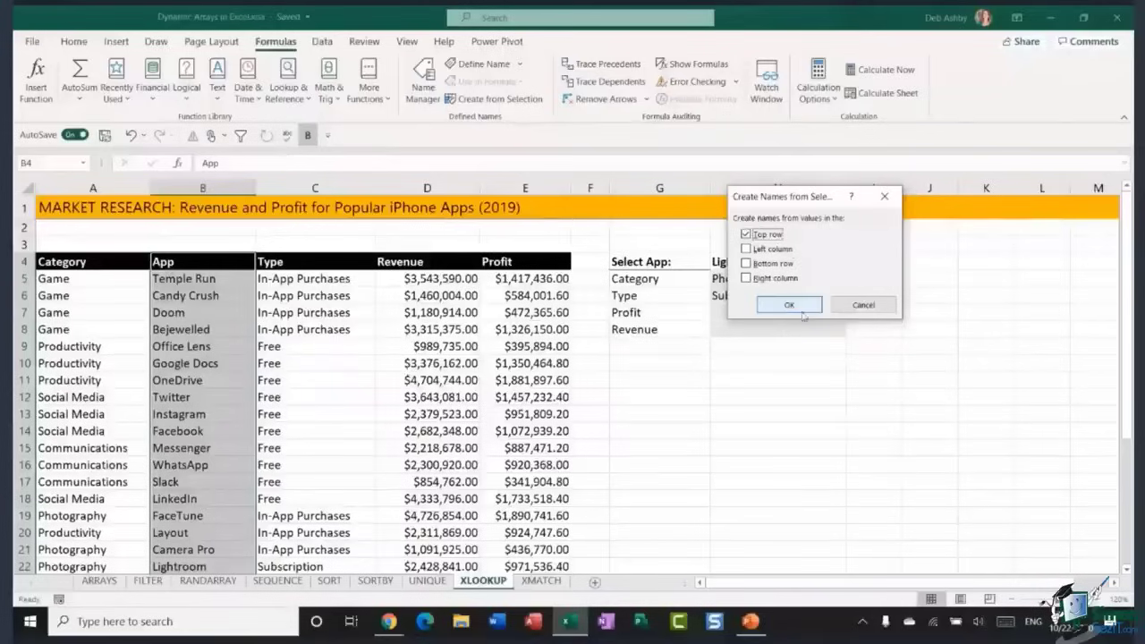
pyautogui.press('Return')
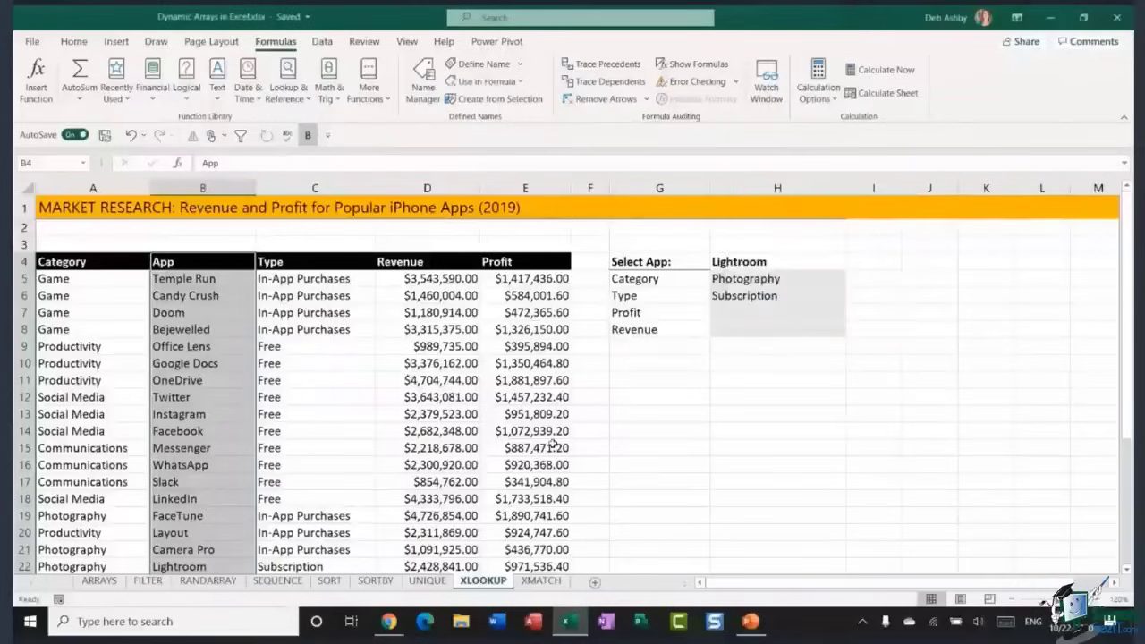
# Create a named range for the profit figures from E4:E33, taking the name Profit from the top row
pyautogui.click(515, 263)
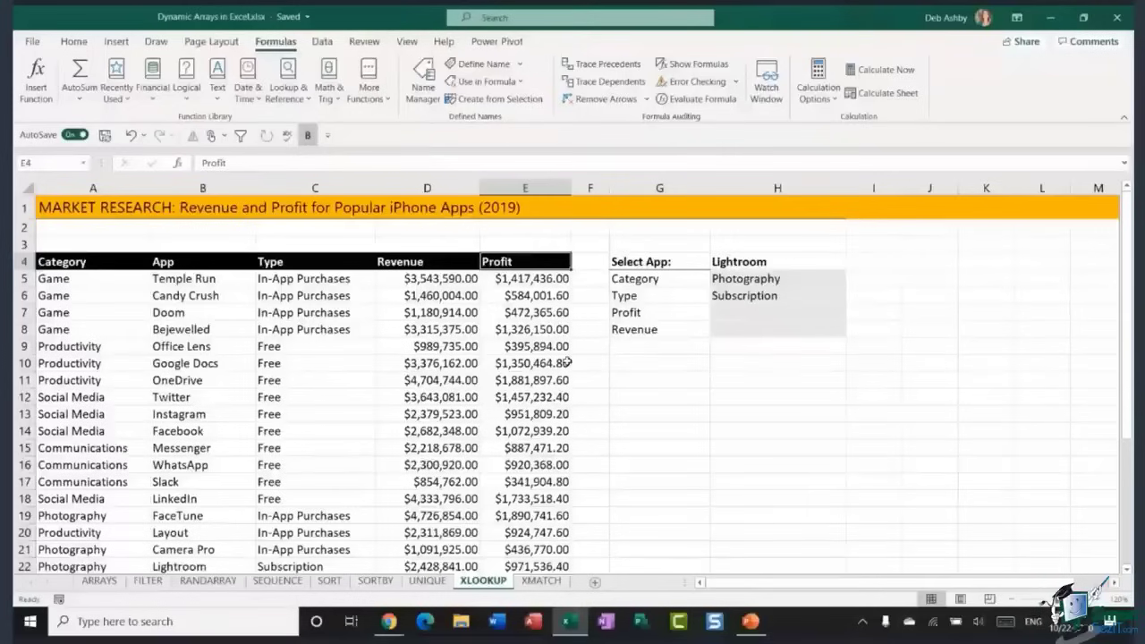
pyautogui.hotkey('ctrl', 'shift', 'Down')
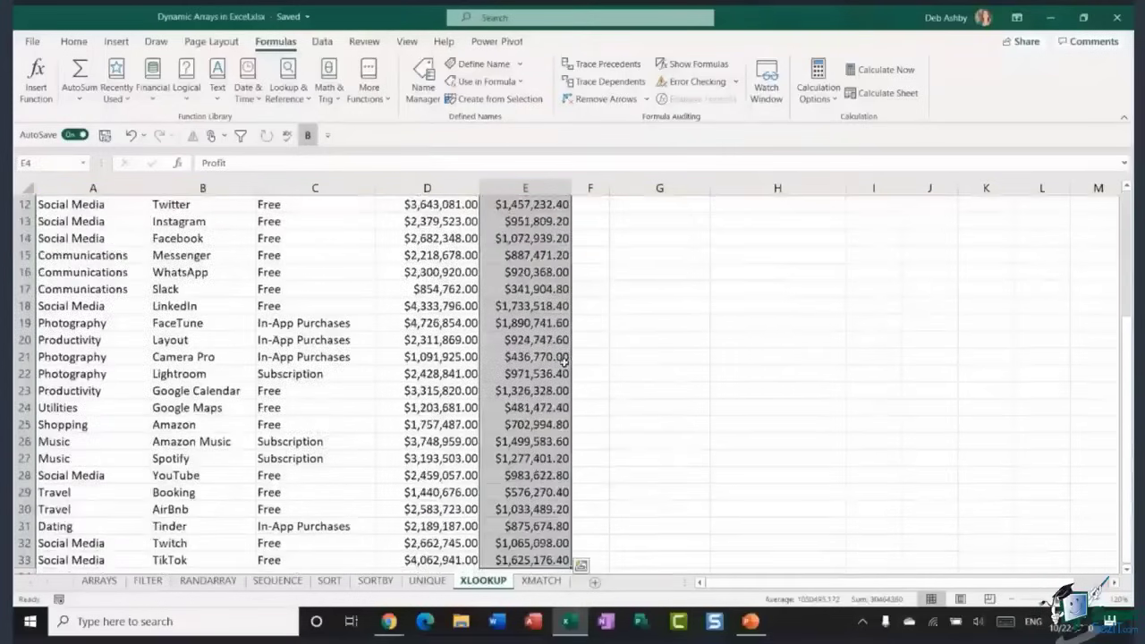
pyautogui.scroll(4, 531, 329)
pyautogui.click(496, 99)
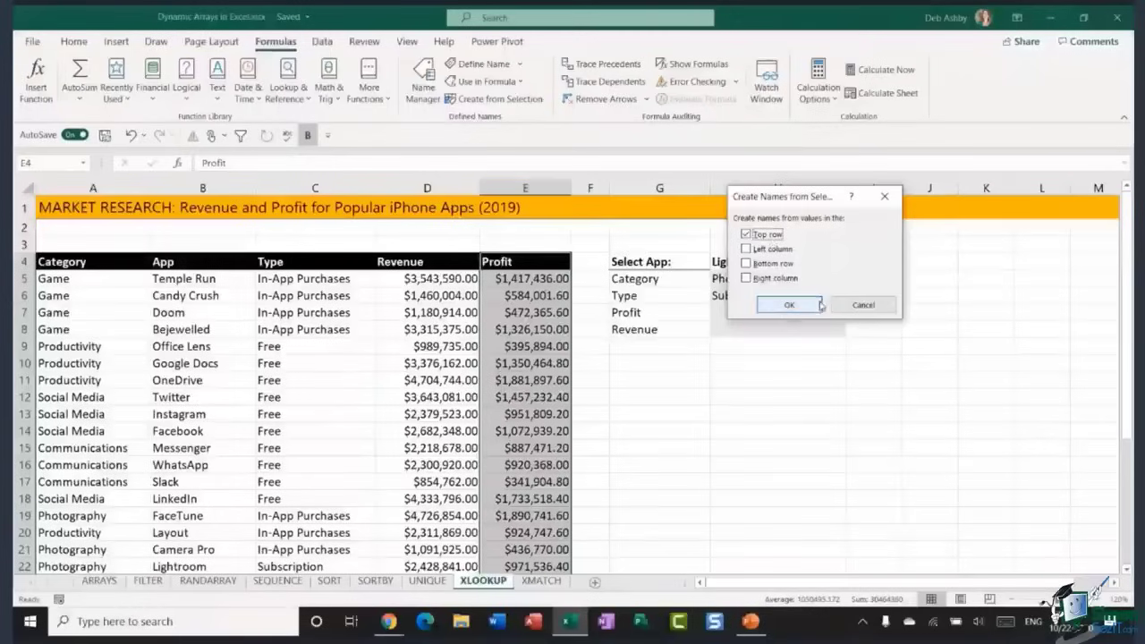
pyautogui.click(790, 306)
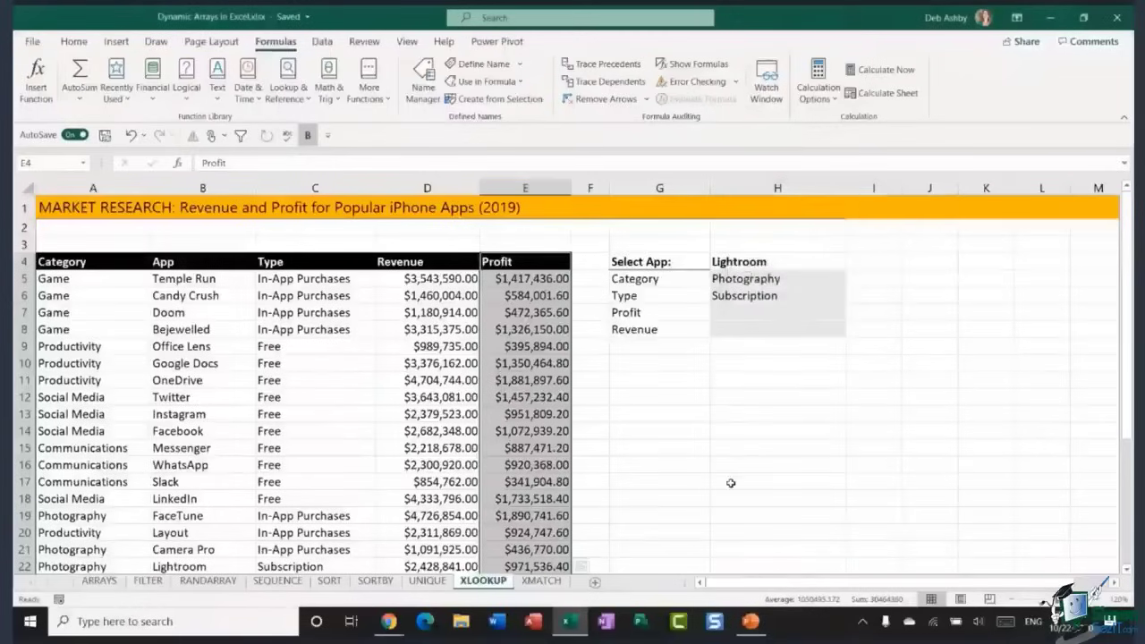
# Start an XLOOKUP formula in the Profit cell H7 with H4 as the lookup value
pyautogui.click(736, 415)
pyautogui.click(726, 312)
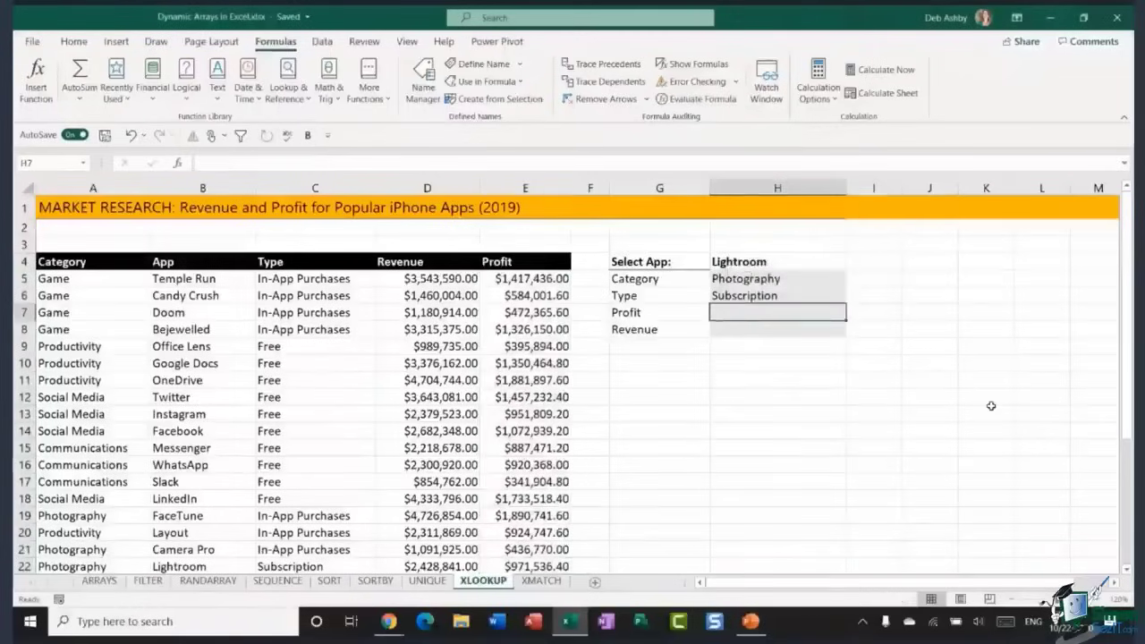
pyautogui.write('=XLLO')
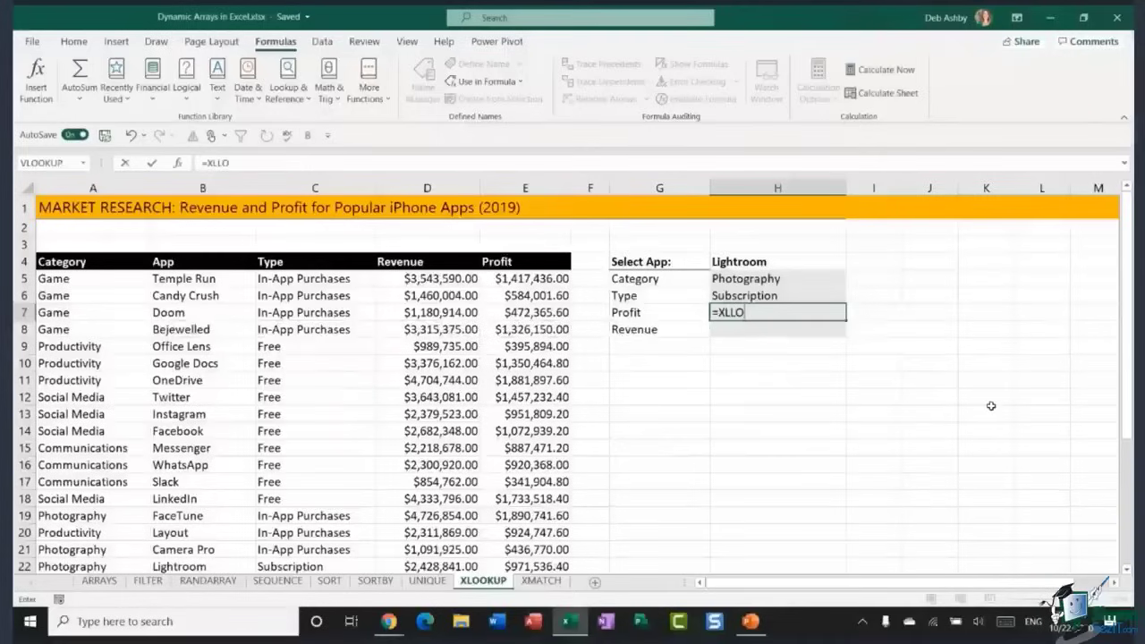
pyautogui.press('BackSpace')
pyautogui.press('BackSpace')
pyautogui.write('OOKUP(')
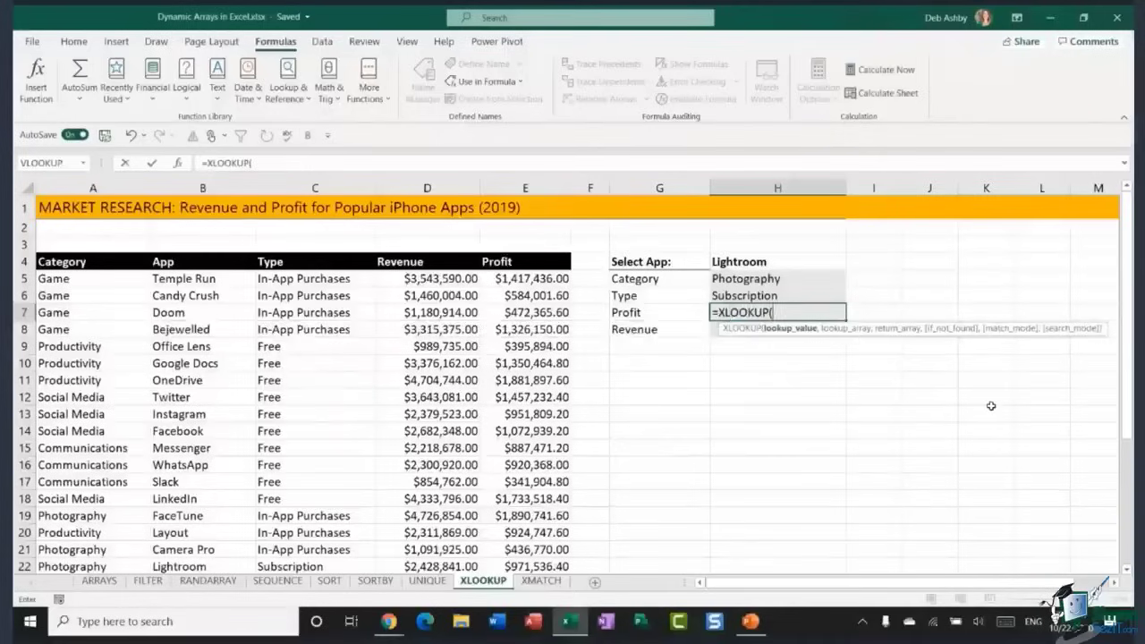
pyautogui.click(787, 264)
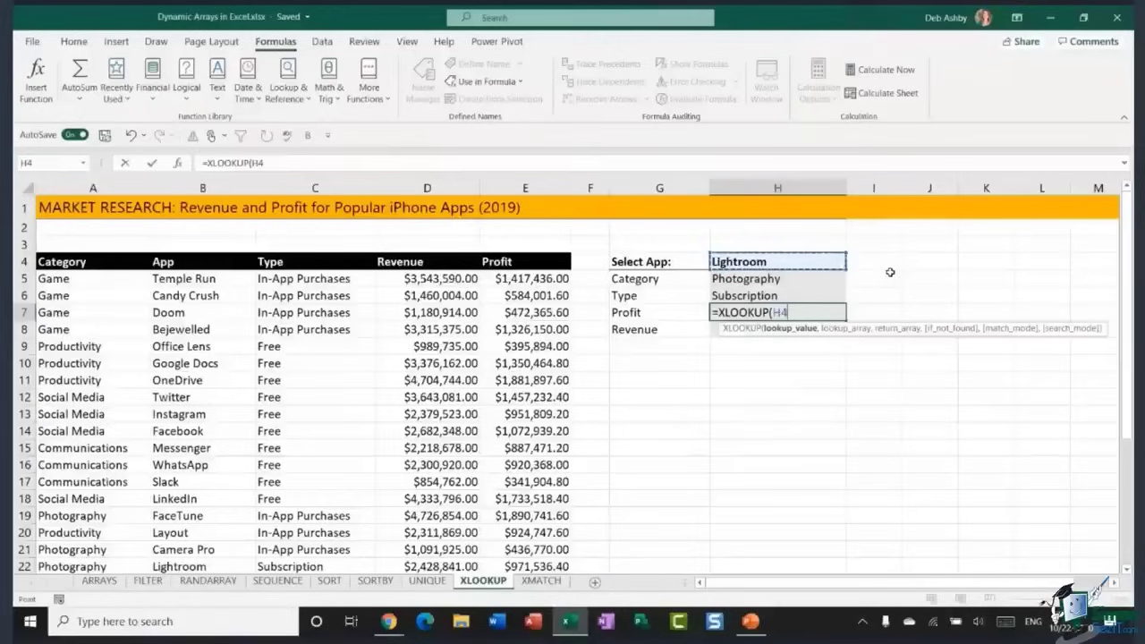
pyautogui.write(',')
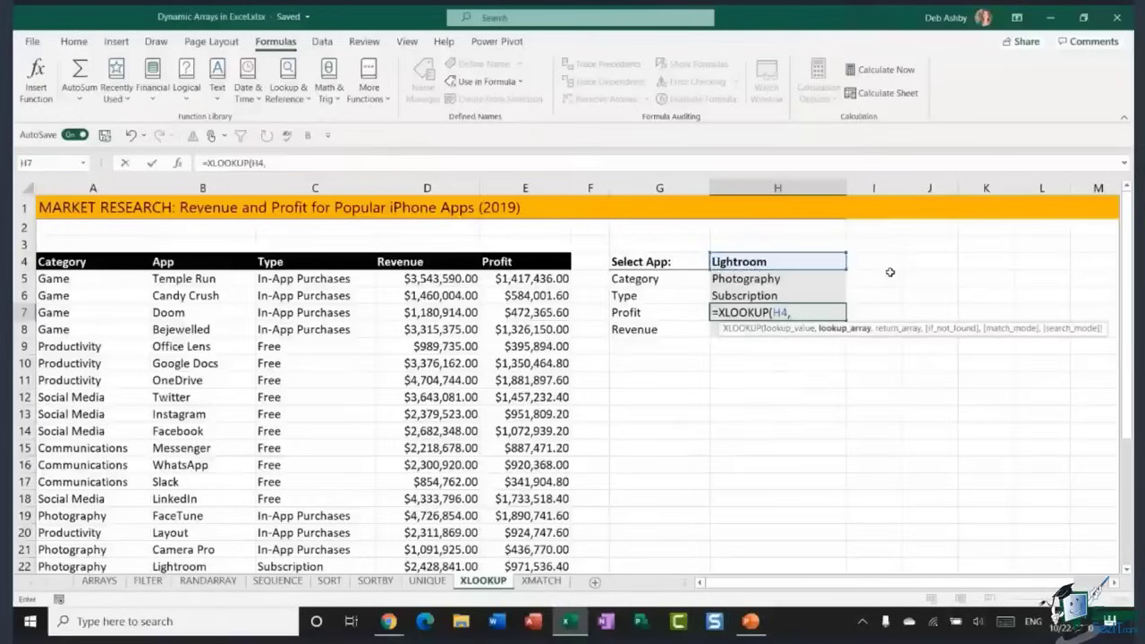
# Complete the H7 XLOOKUP with the named range App as the lookup array and Profit as the return array
pyautogui.write('App')
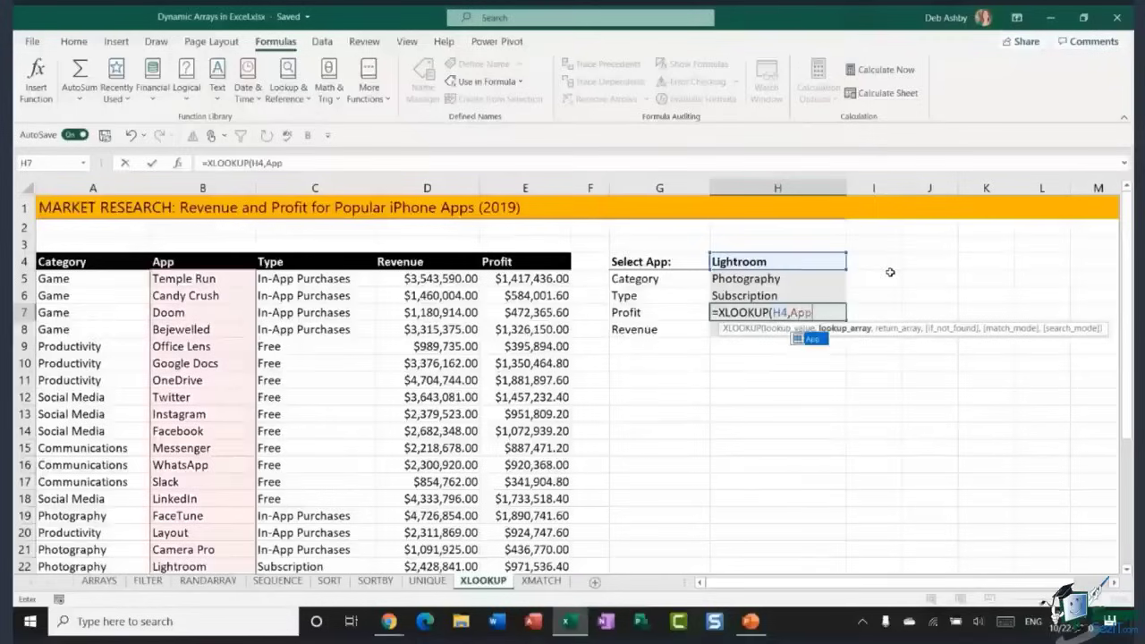
pyautogui.click(816, 343)
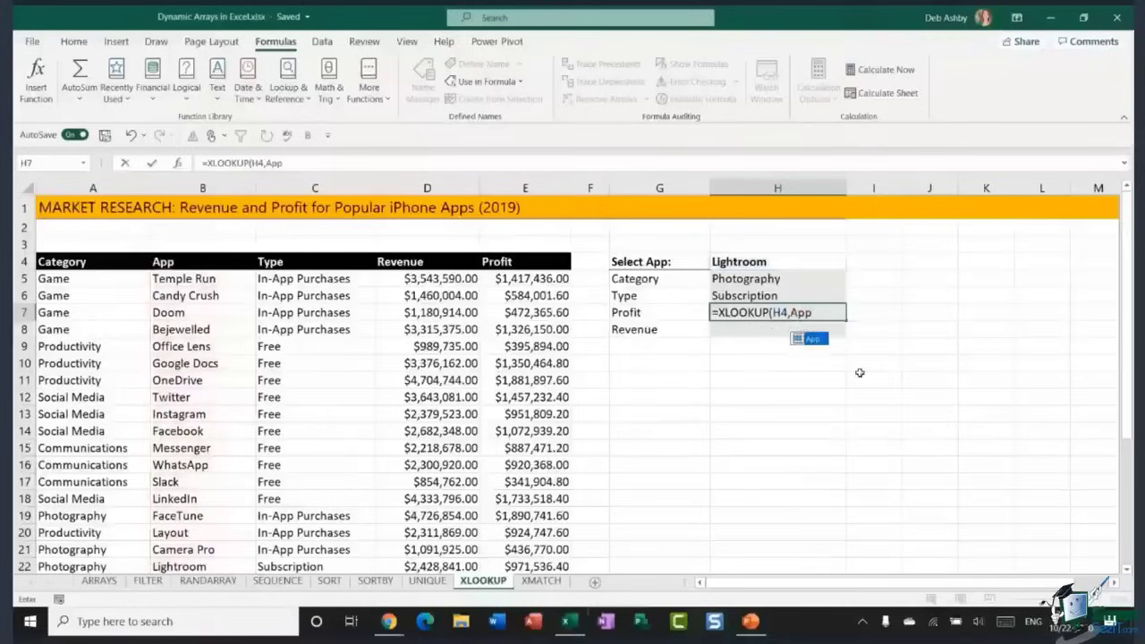
pyautogui.doubleClick(814, 340)
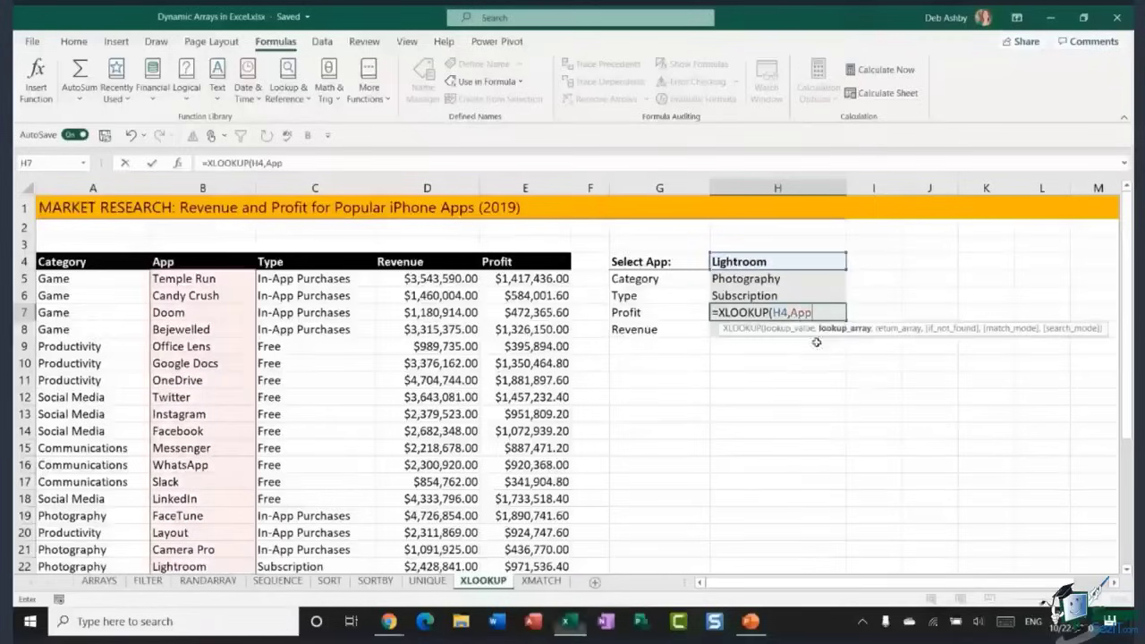
pyautogui.write(',')
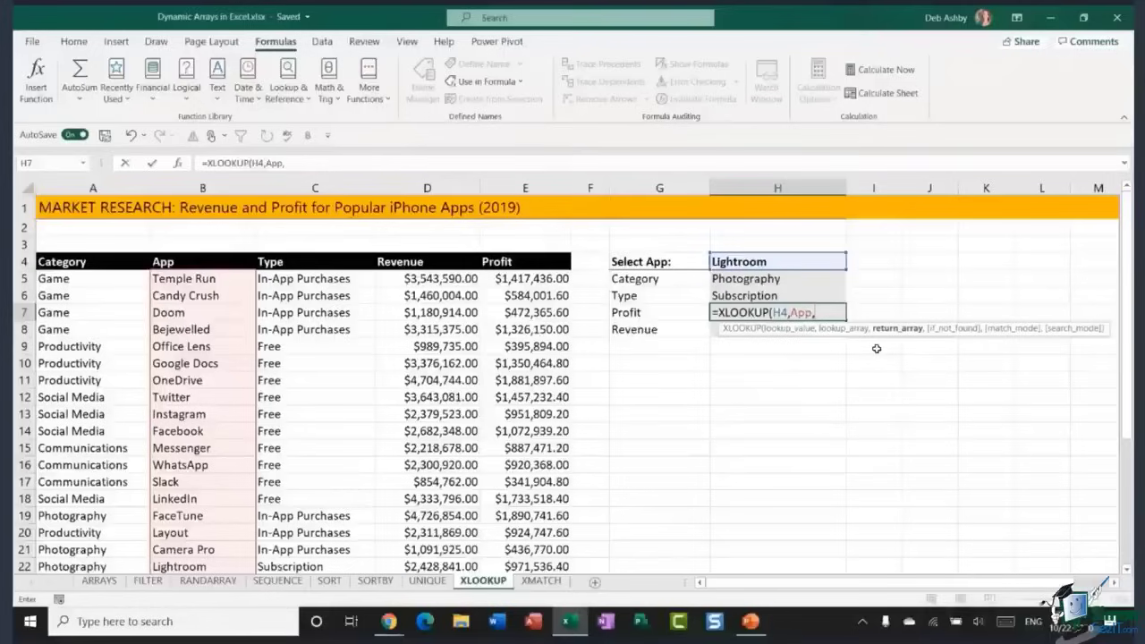
pyautogui.write('Pro')
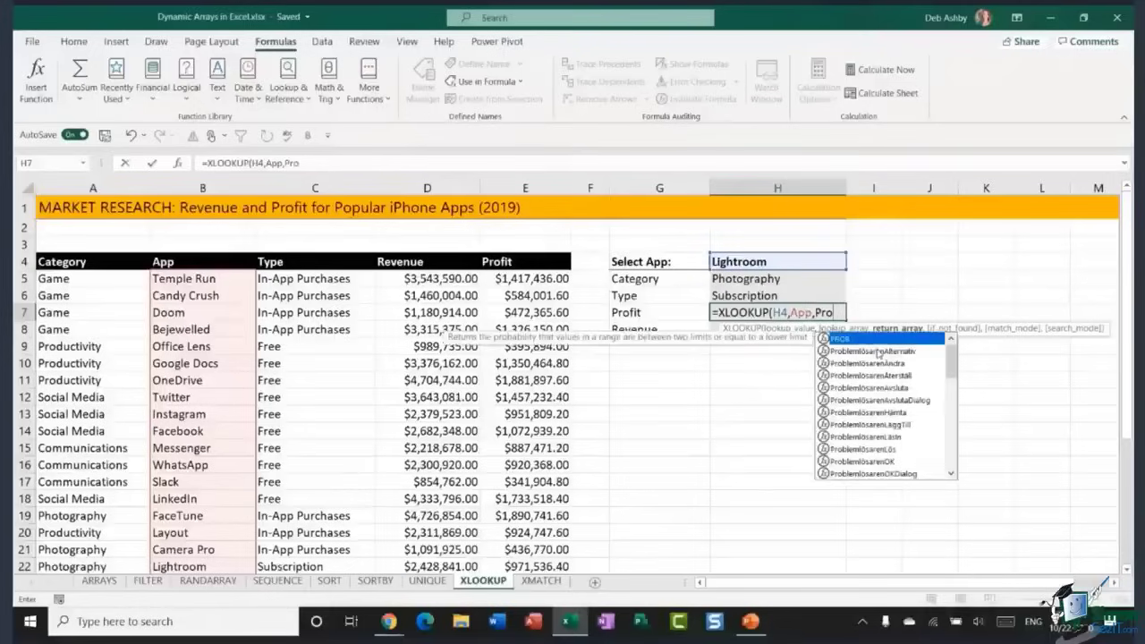
pyautogui.write('fit')
pyautogui.doubleClick(840, 340)
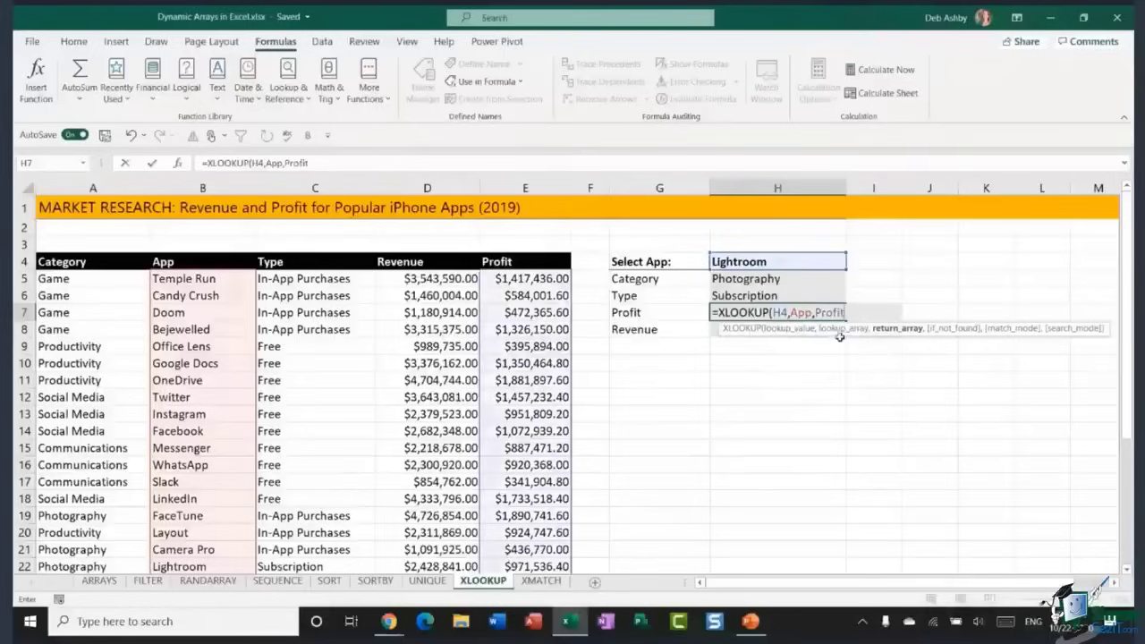
pyautogui.write(')')
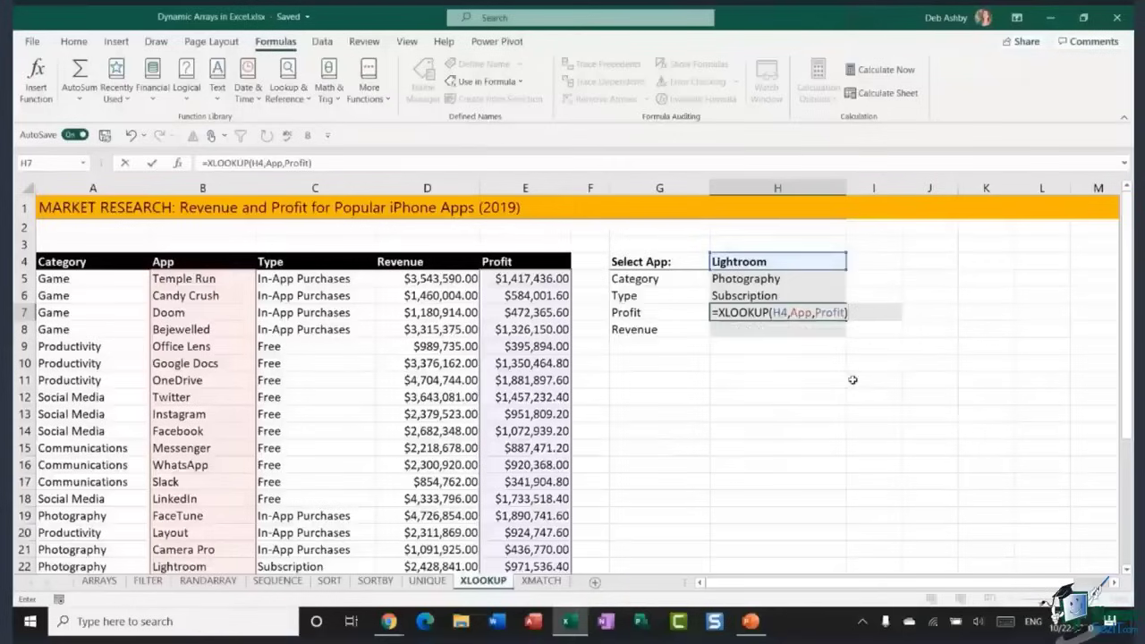
pyautogui.press('Return')
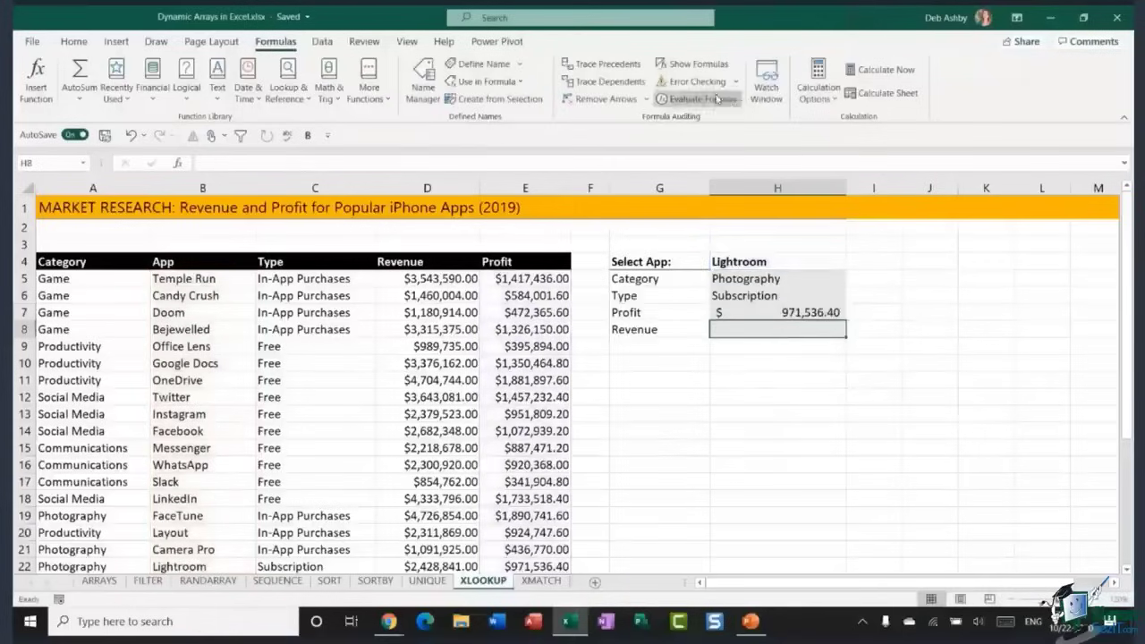
# Show the sheet's formulas to compare the named-range XLOOKUP in H7 with H5 and H6, and restore the values view
pyautogui.hotkey('ctrl', '`')
pyautogui.moveTo(857, 588); pyautogui.dragTo(1021, 588)
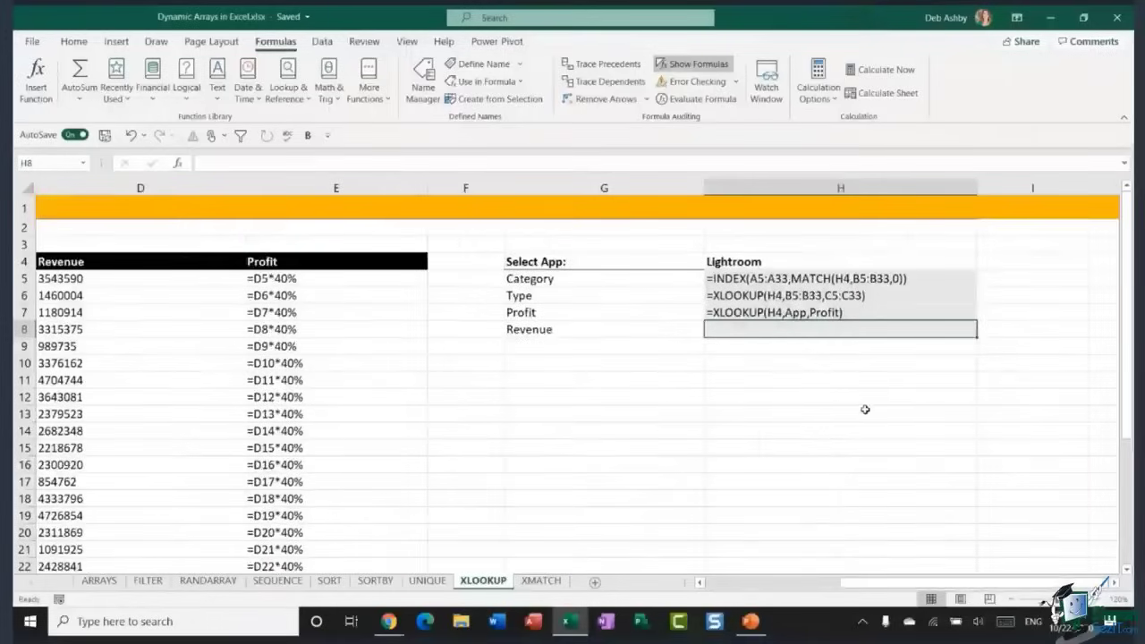
pyautogui.click(699, 66)
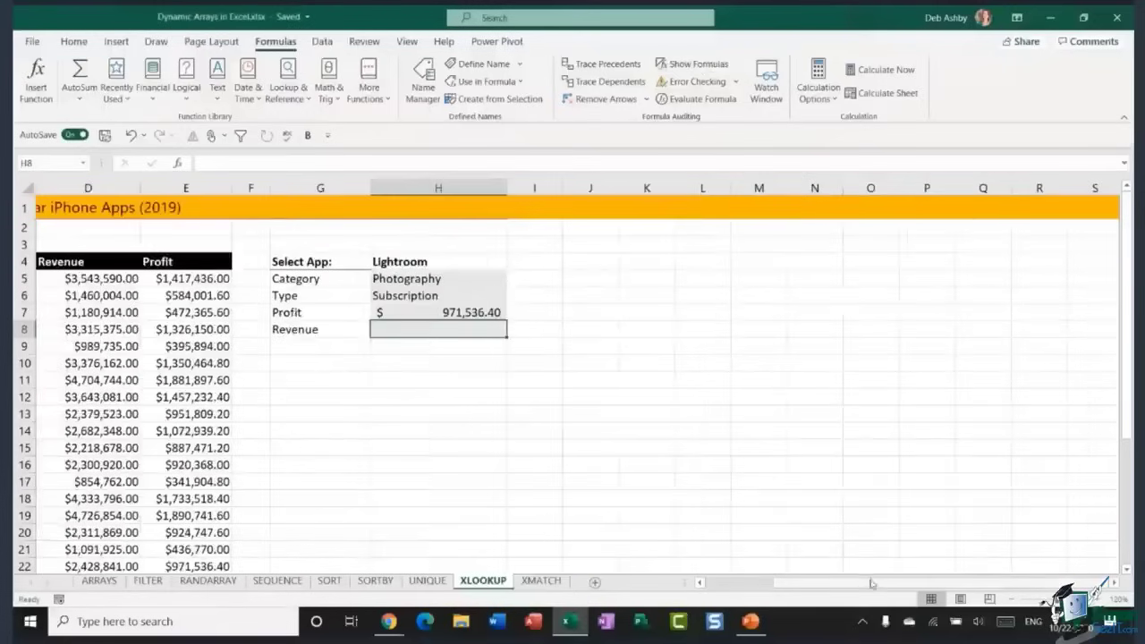
pyautogui.moveTo(880, 588); pyautogui.dragTo(784, 591)
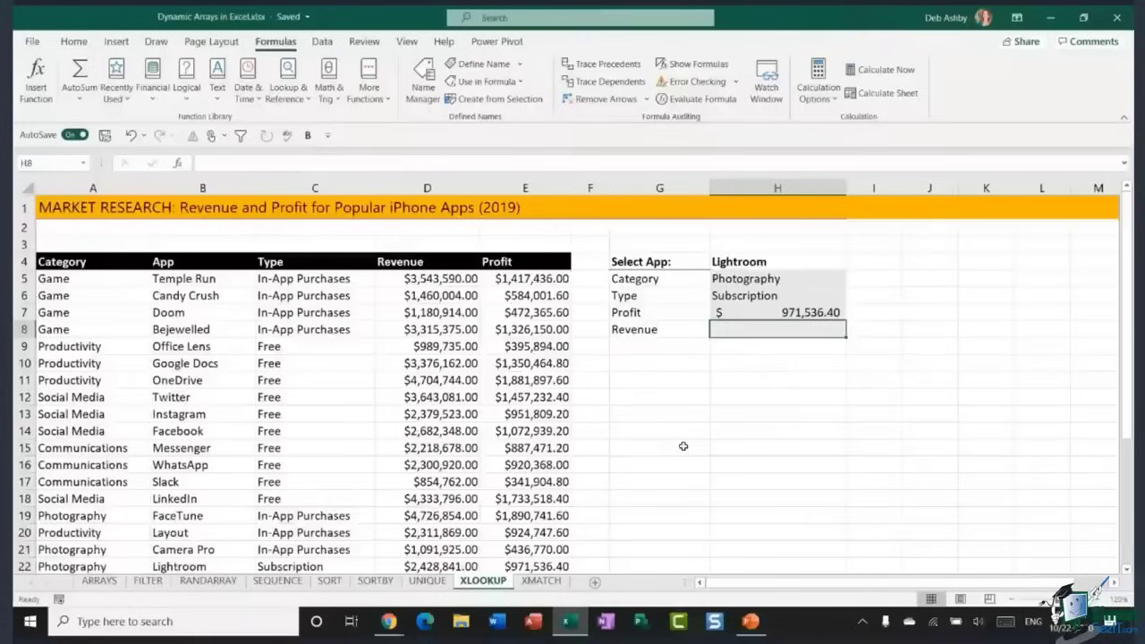
pyautogui.click(762, 383)
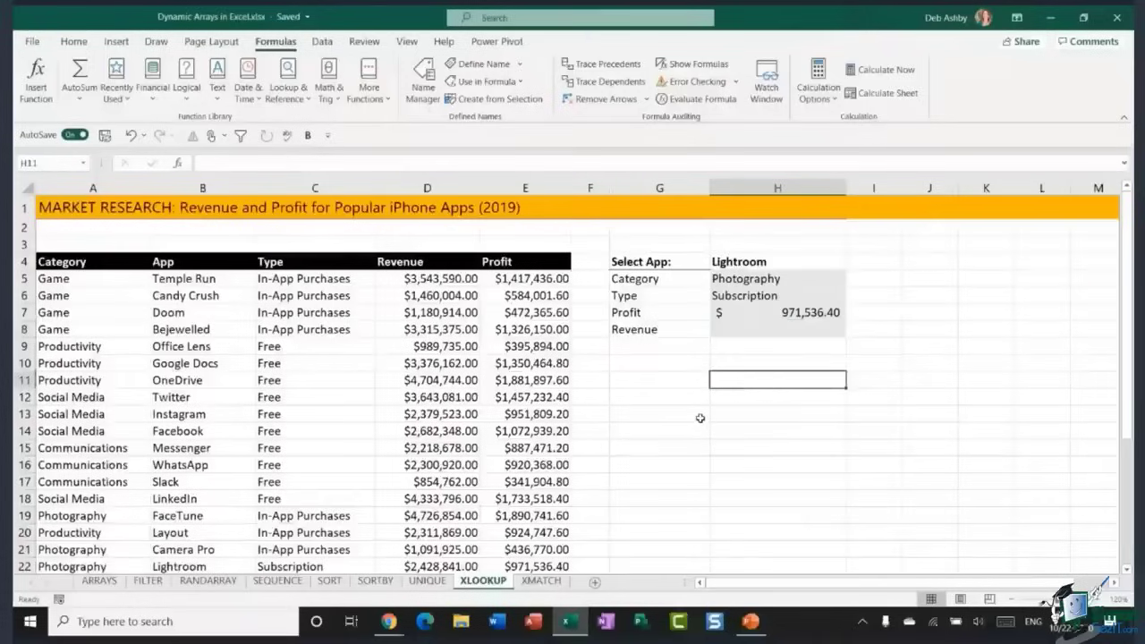
pyautogui.click(774, 366)
pyautogui.scroll(-6, 702, 412)
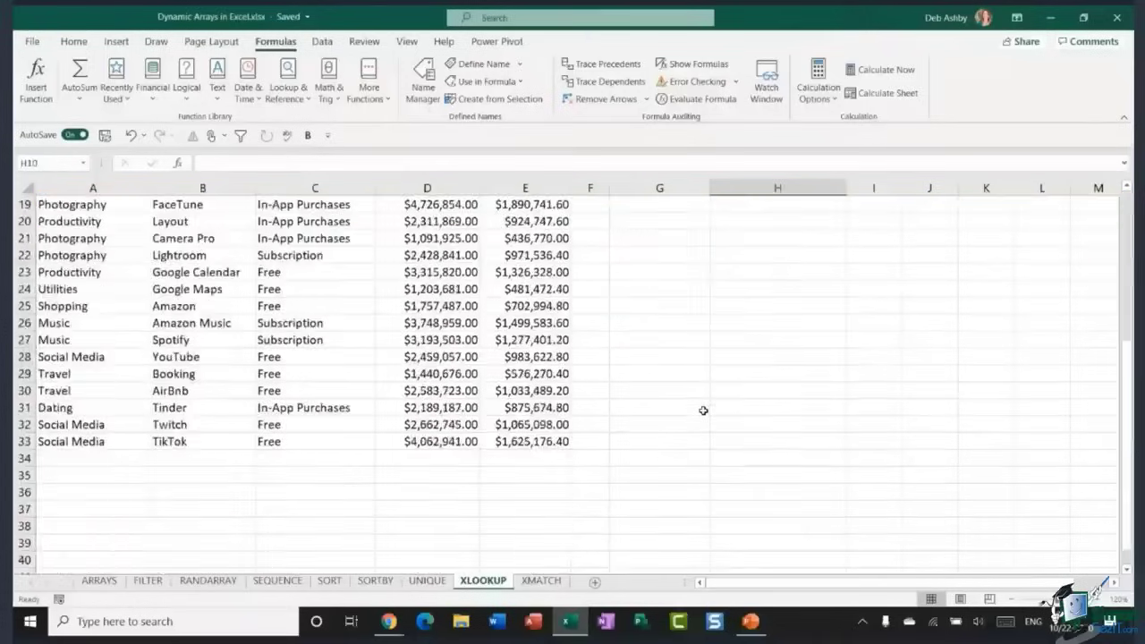
pyautogui.scroll(-1, 703, 411)
pyautogui.scroll(1, 703, 411)
pyautogui.scroll(7, 703, 410)
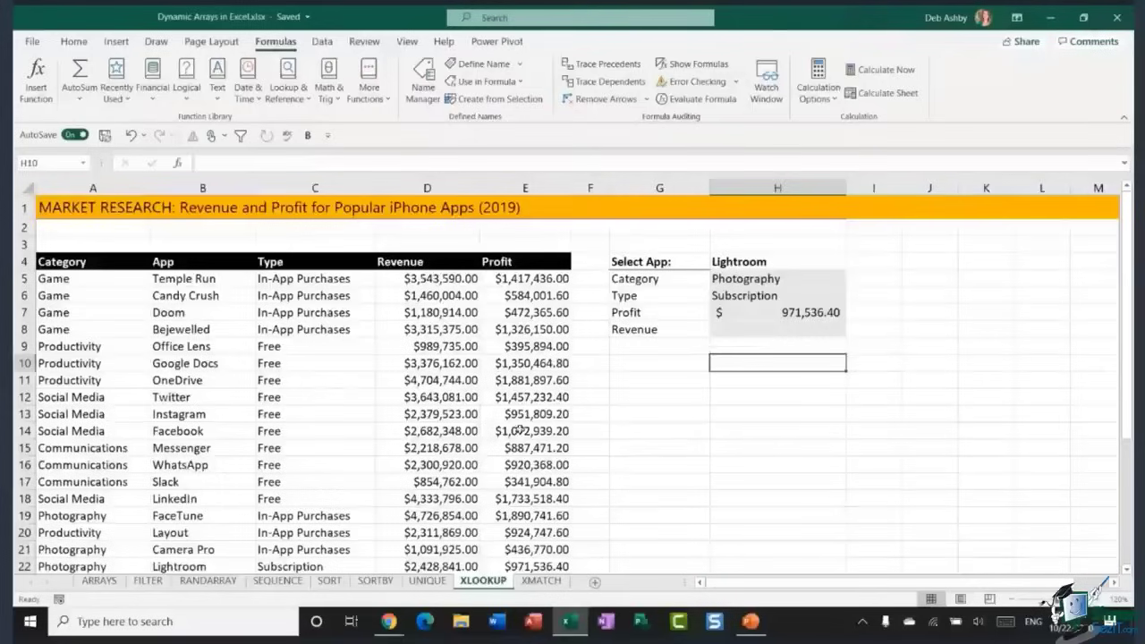
pyautogui.click(770, 390)
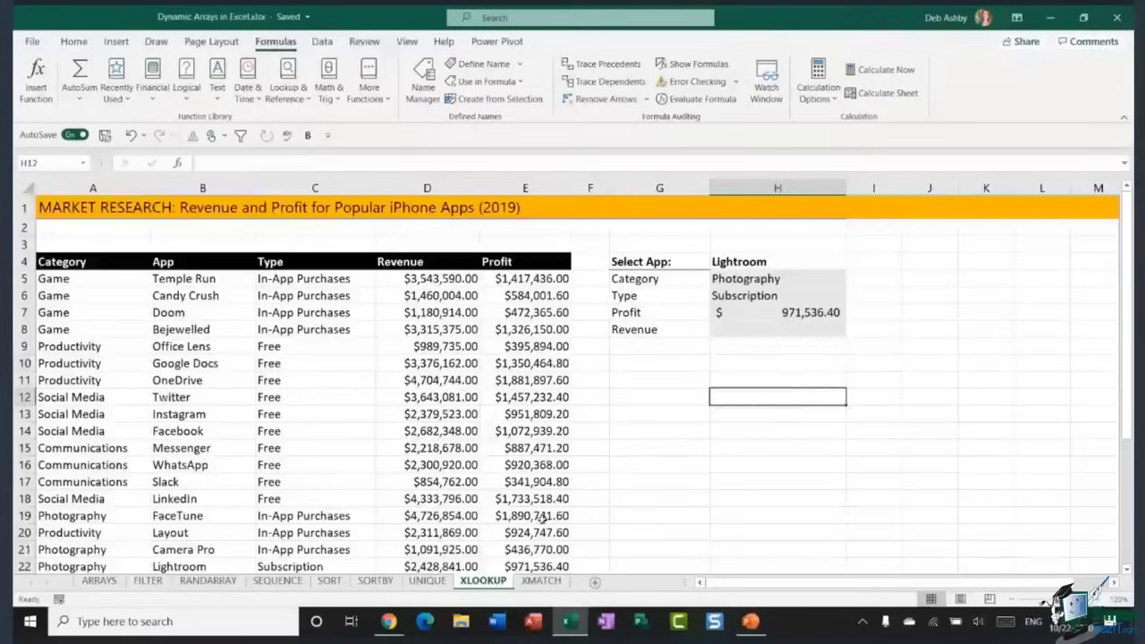
# Open the XMATCH worksheet and review its app revenue list and the sales rep tables below it
pyautogui.click(541, 581)
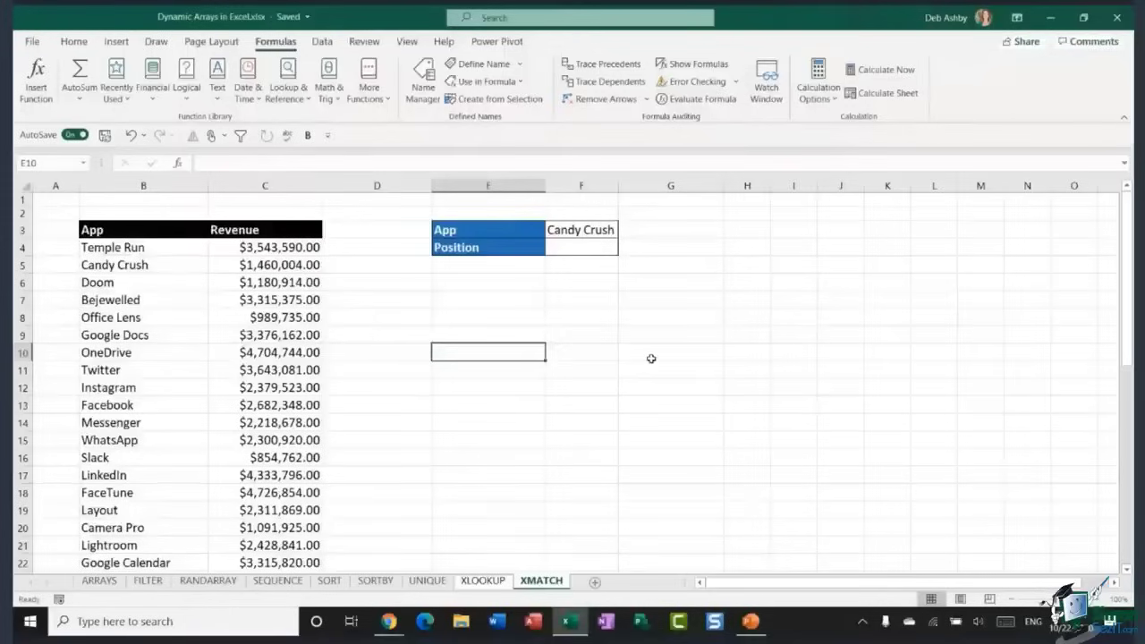
pyautogui.scroll(-10, 651, 359)
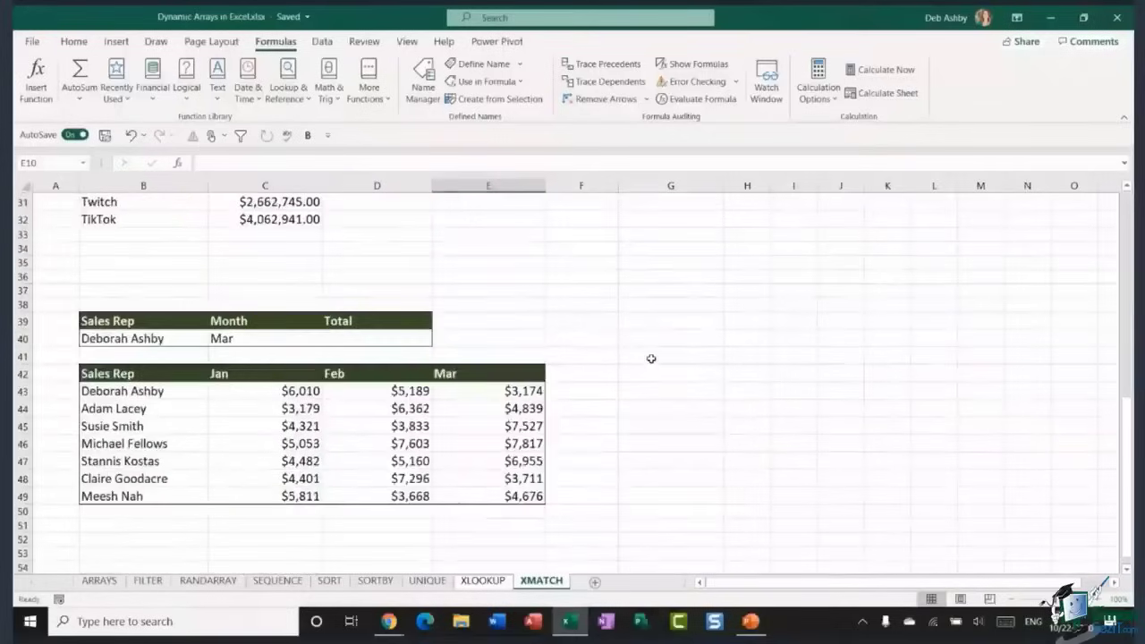
pyautogui.scroll(10, 651, 358)
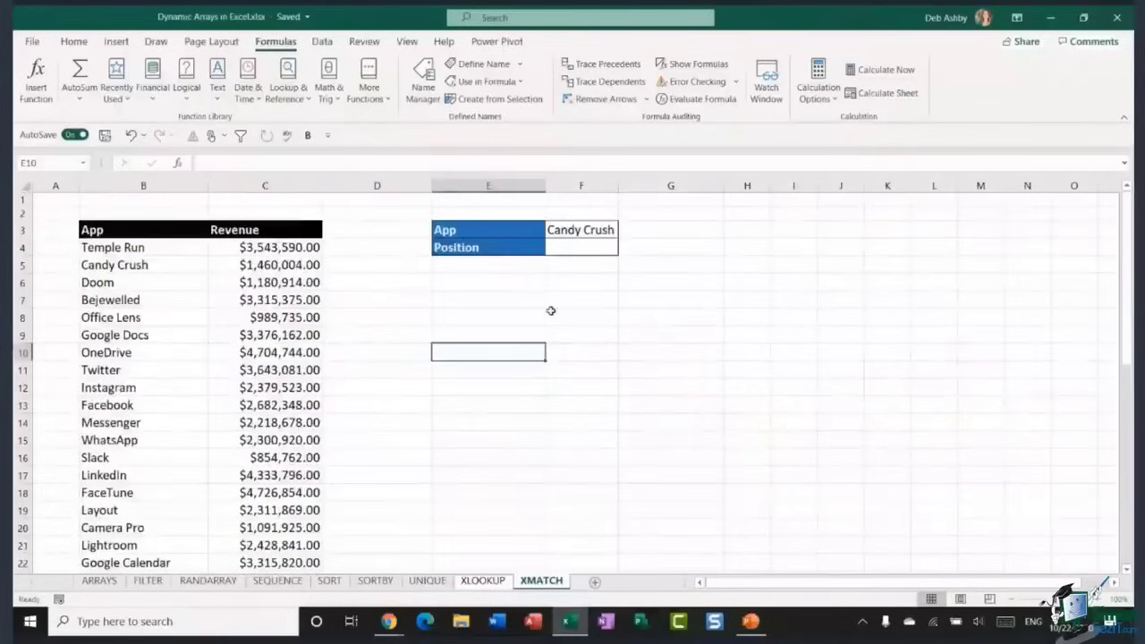
pyautogui.moveTo(126, 248); pyautogui.dragTo(143, 250)
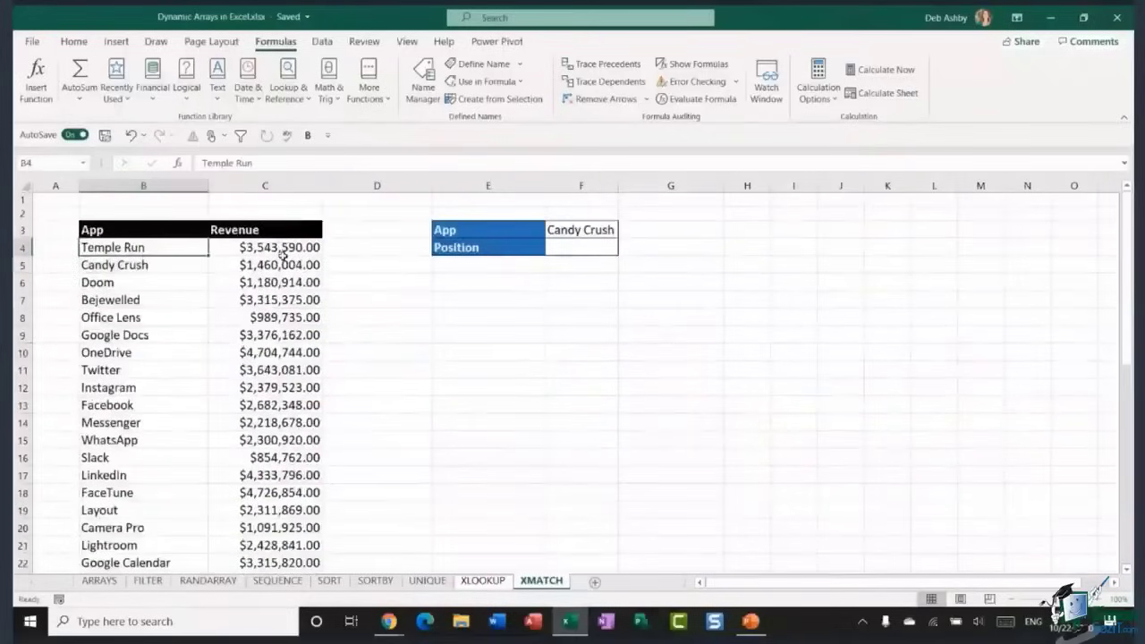
# Widen column F slightly around the App and Position table and select the app name cell F3
pyautogui.moveTo(619, 185); pyautogui.dragTo(631, 185)
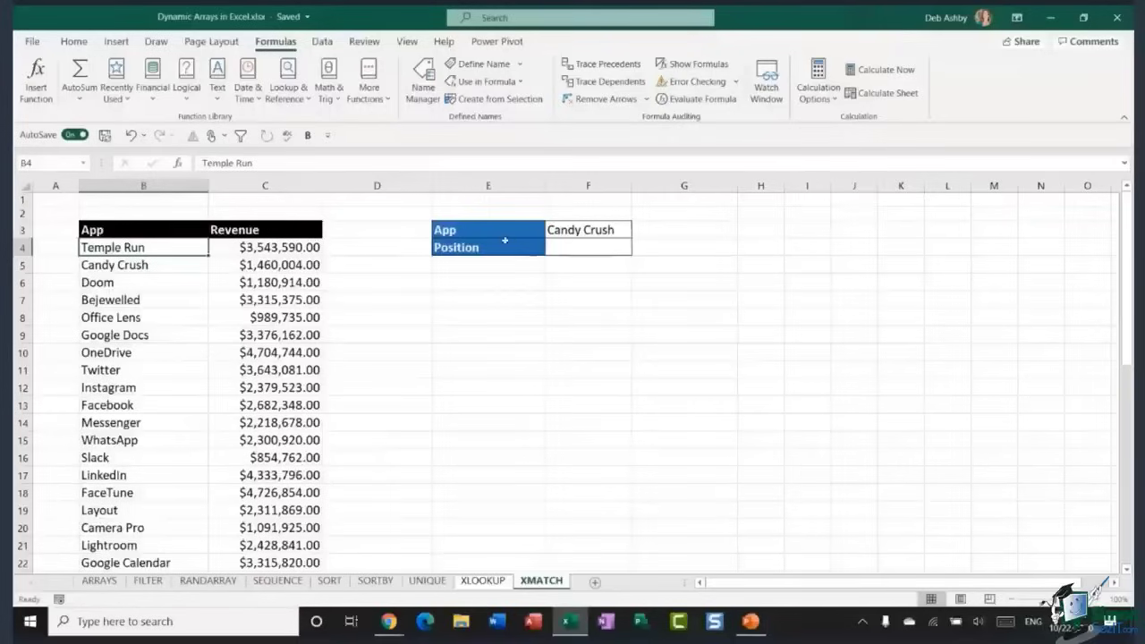
pyautogui.moveTo(454, 231); pyautogui.dragTo(586, 249)
pyautogui.click(604, 229)
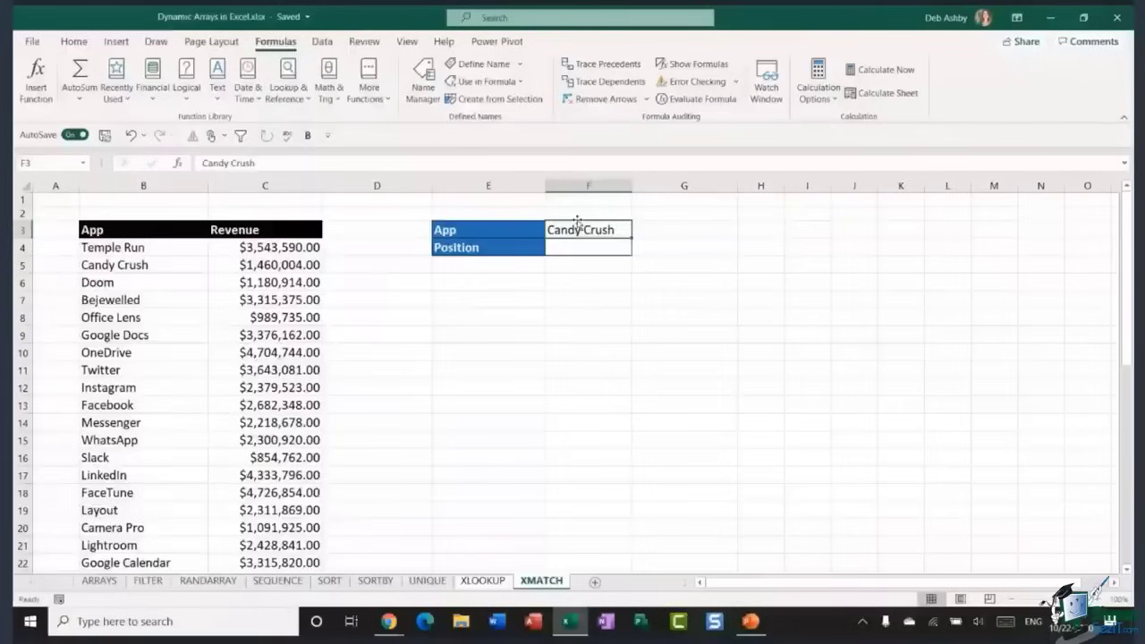
pyautogui.click(583, 250)
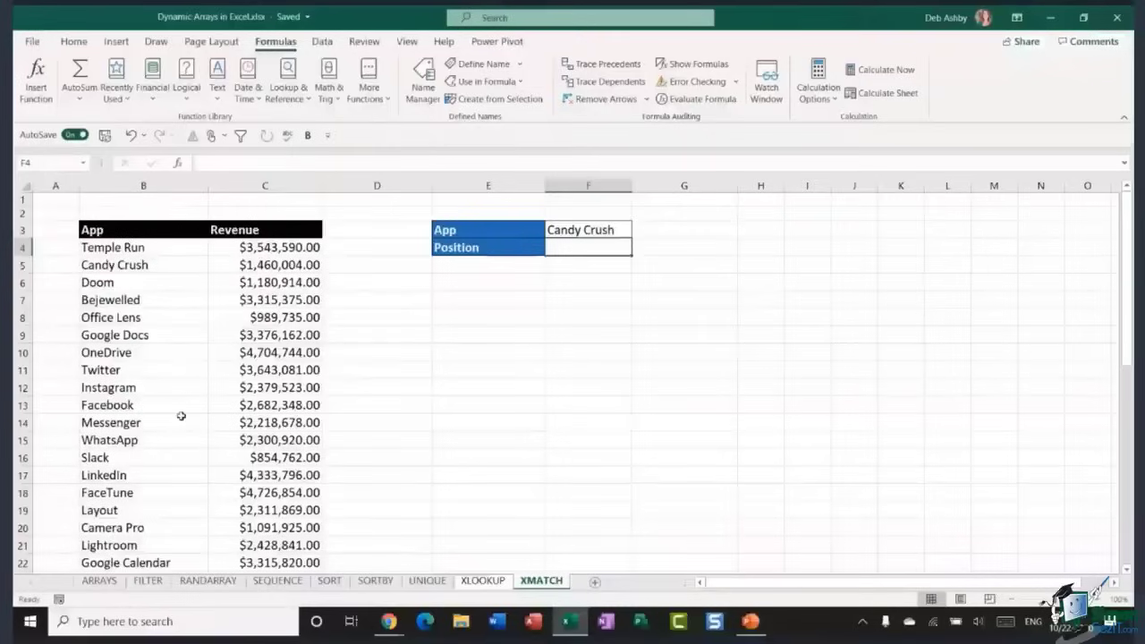
pyautogui.click(608, 229)
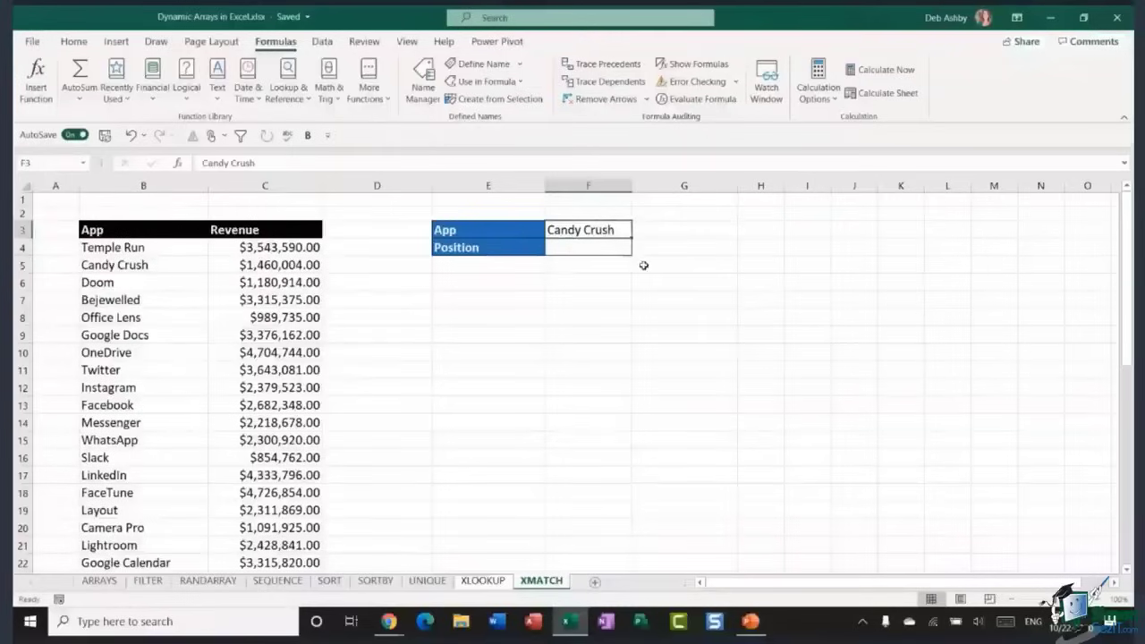
pyautogui.click(605, 248)
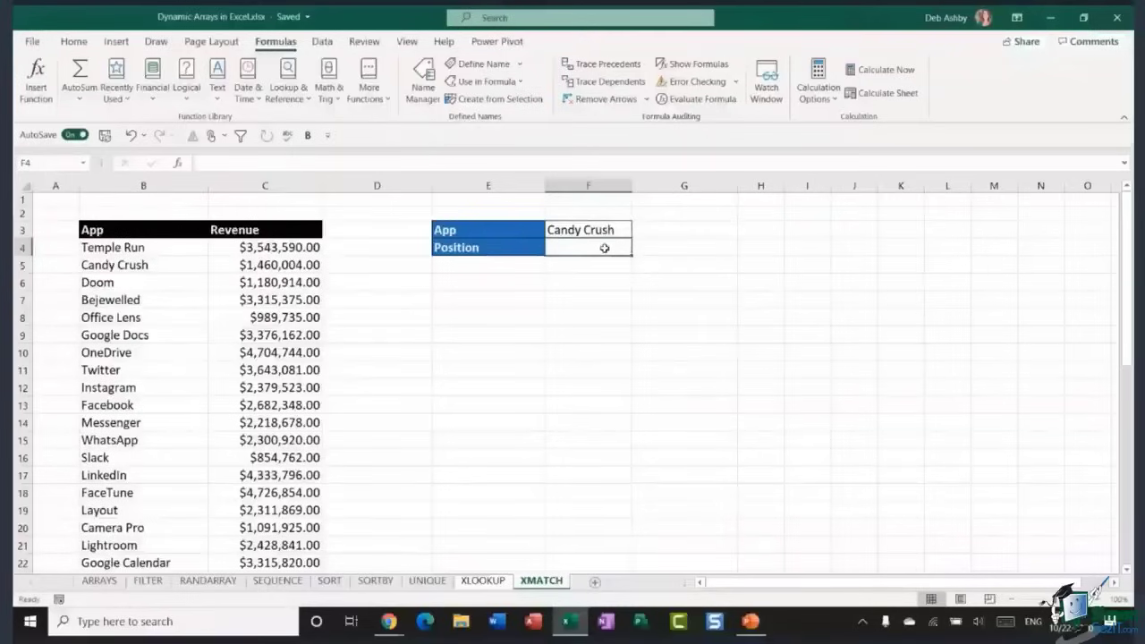
pyautogui.click(172, 266)
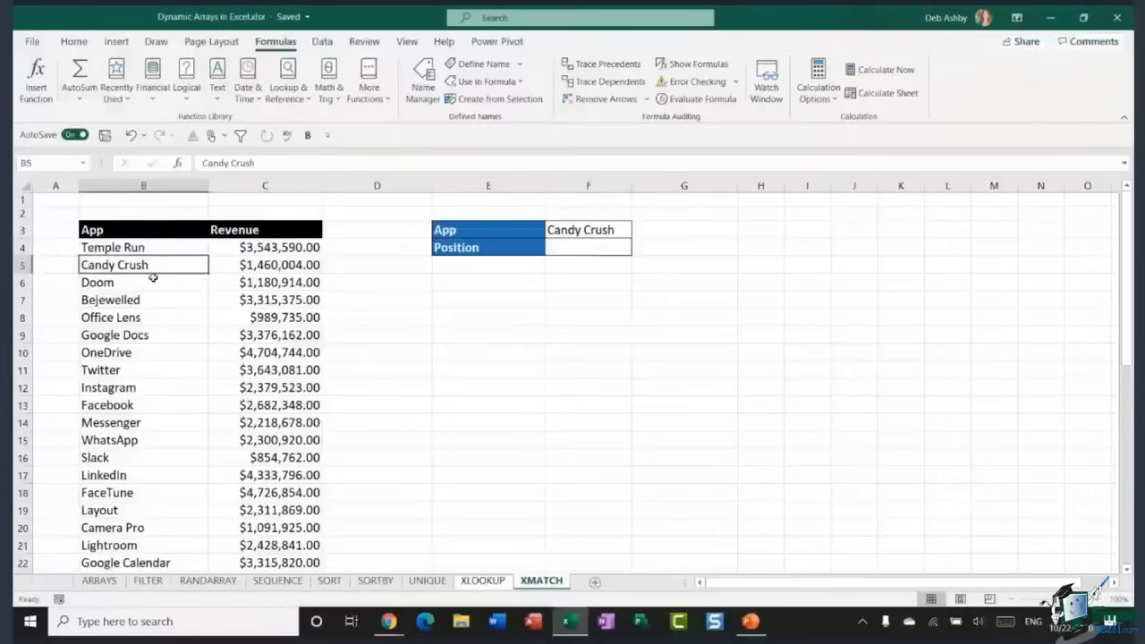
# Enter an XMATCH formula in F4 that looks up F3 in B4:B32 with match mode 0 for an exact match
pyautogui.click(590, 248)
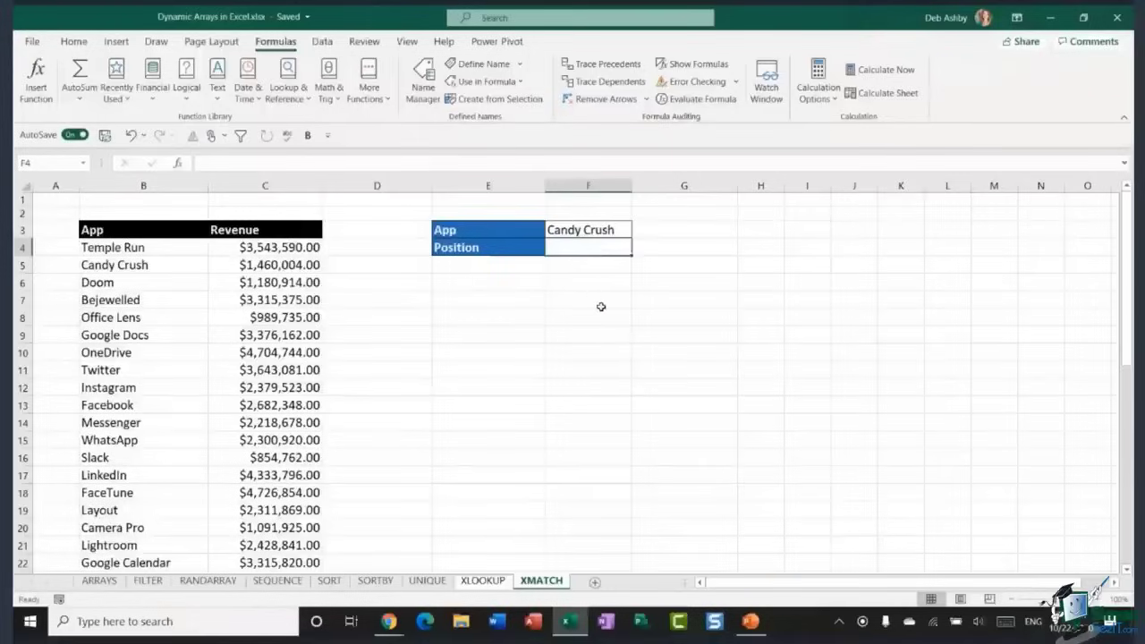
pyautogui.write('=XMATC')
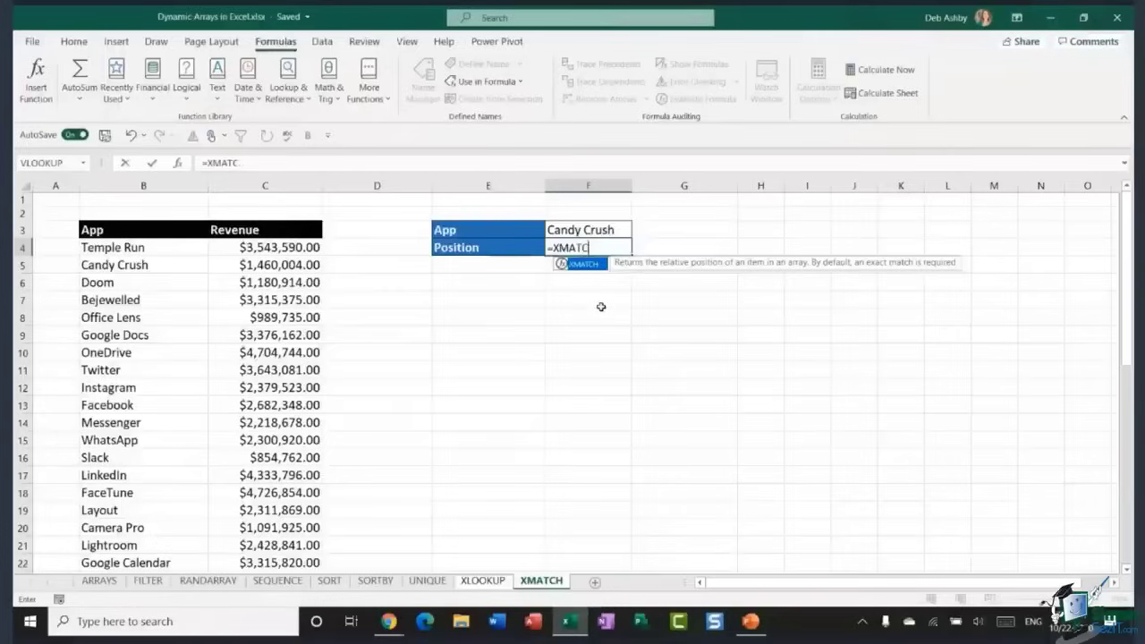
pyautogui.write('H(')
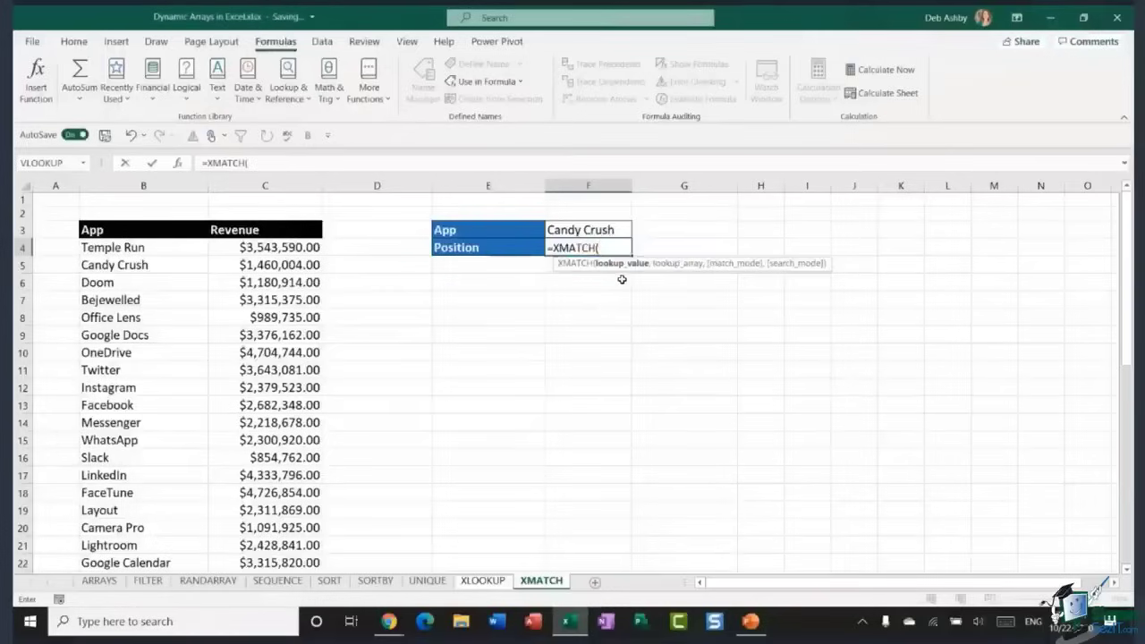
pyautogui.click(614, 231)
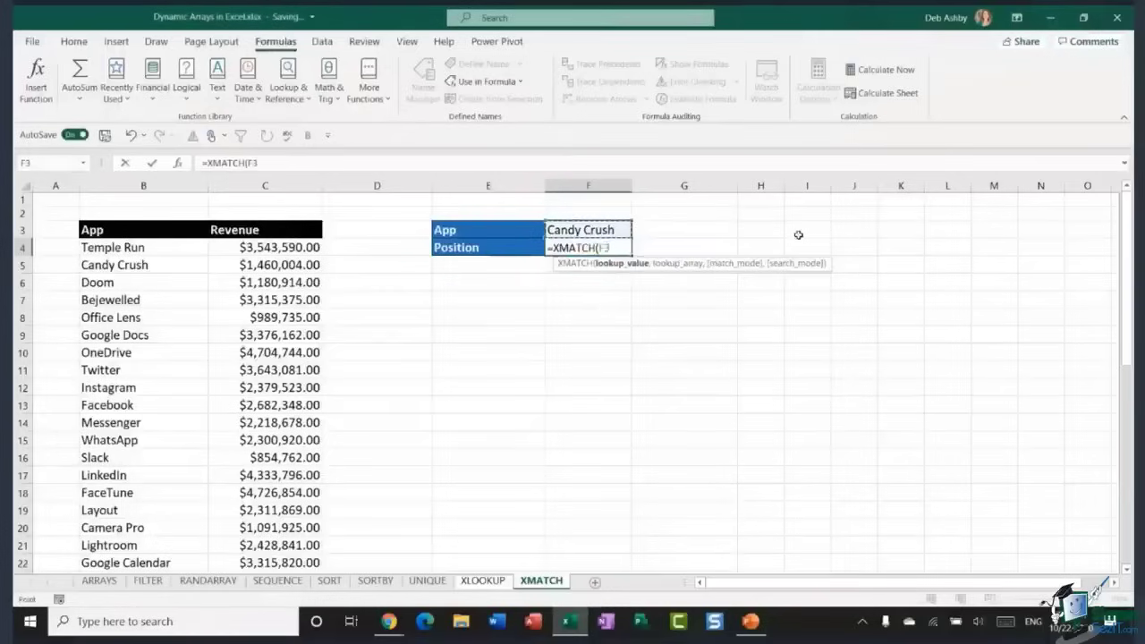
pyautogui.write(',')
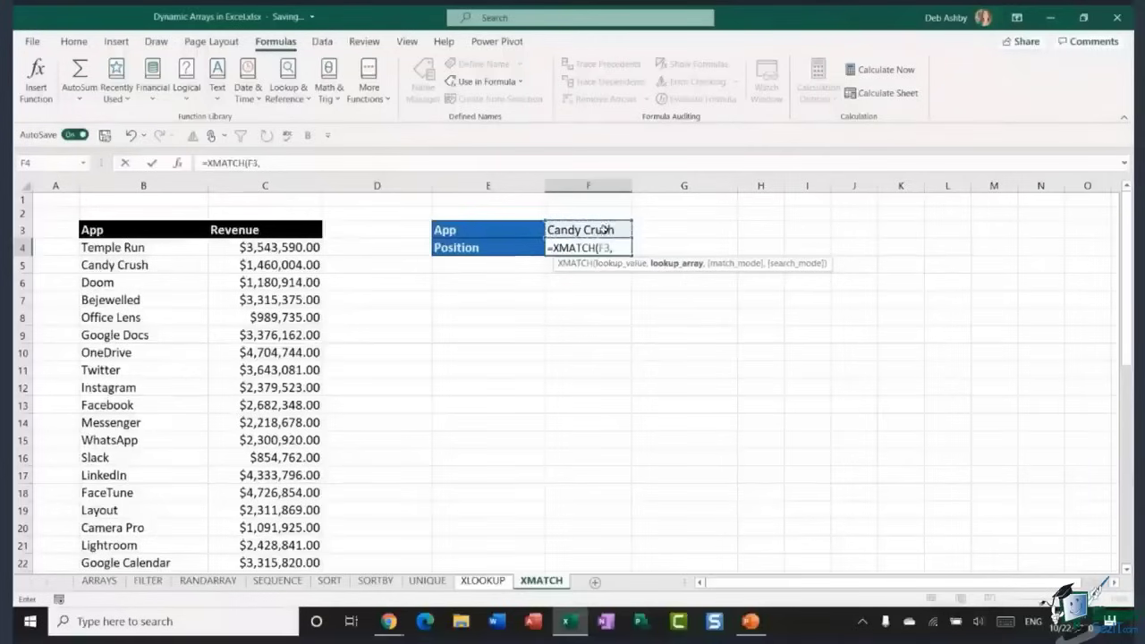
pyautogui.moveTo(158, 251); pyautogui.dragTo(156, 538)
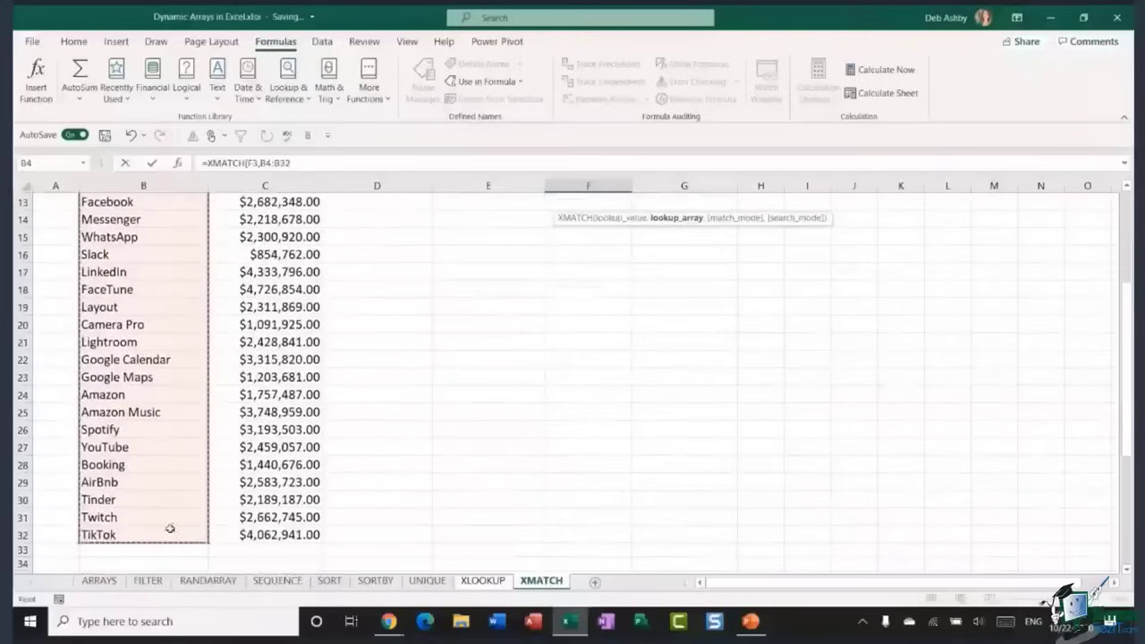
pyautogui.scroll(4, 520, 352)
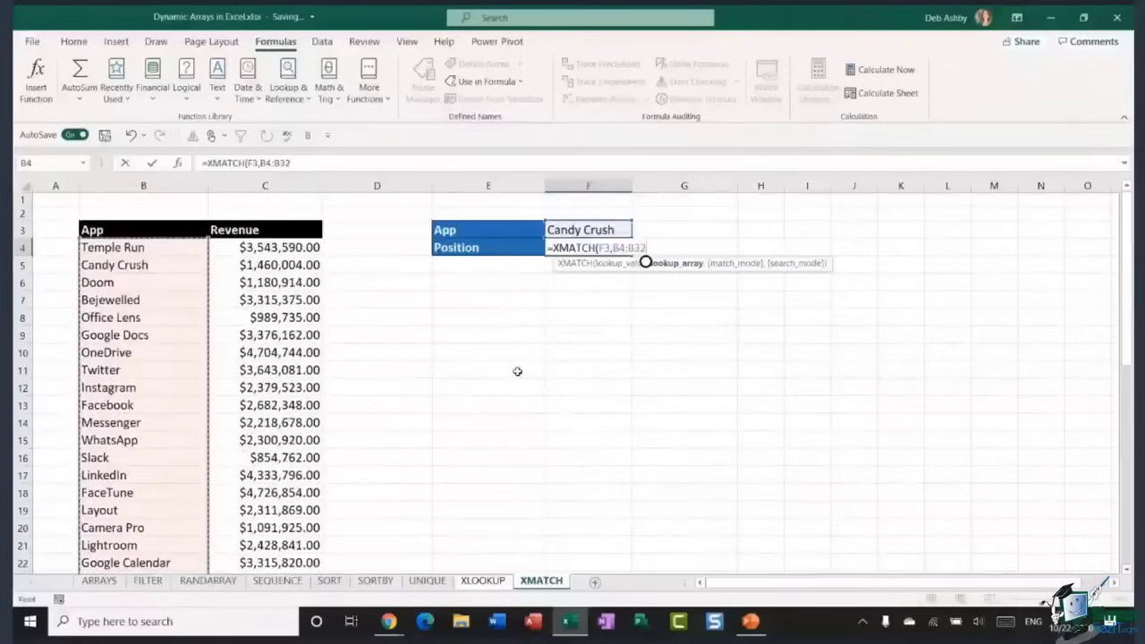
pyautogui.write(',')
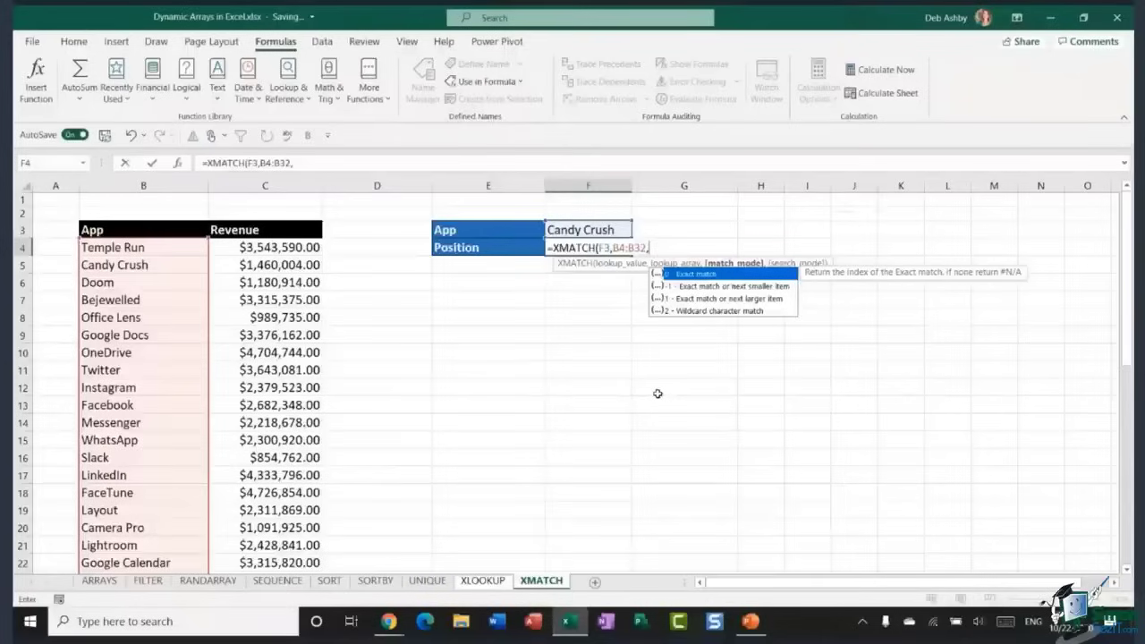
pyautogui.write('0)')
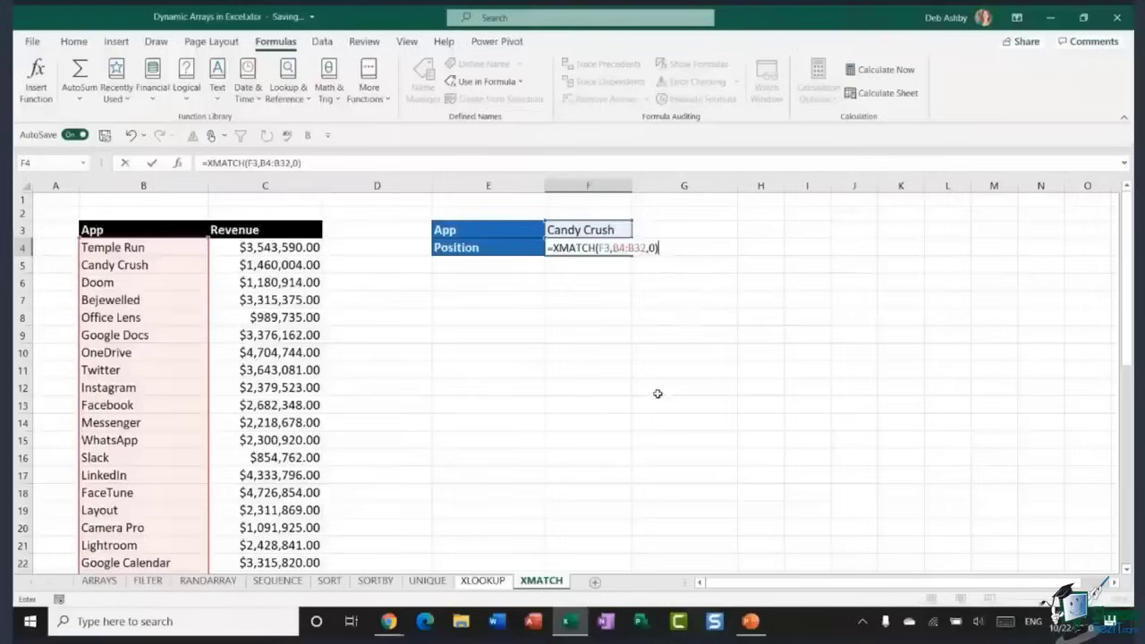
pyautogui.press('Return')
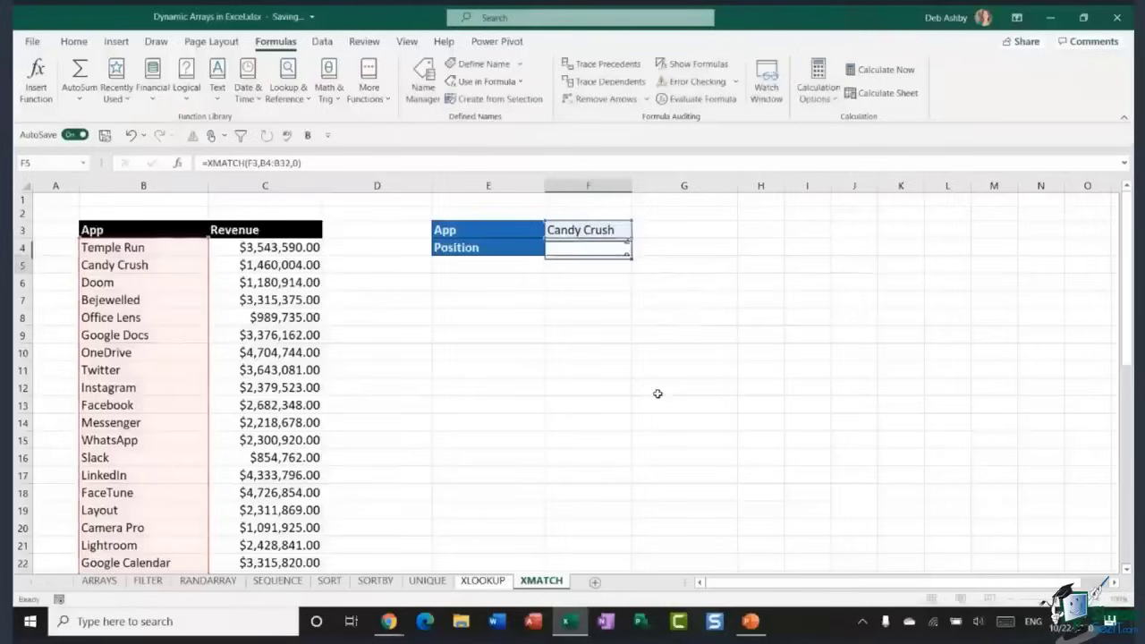
pyautogui.click(601, 251)
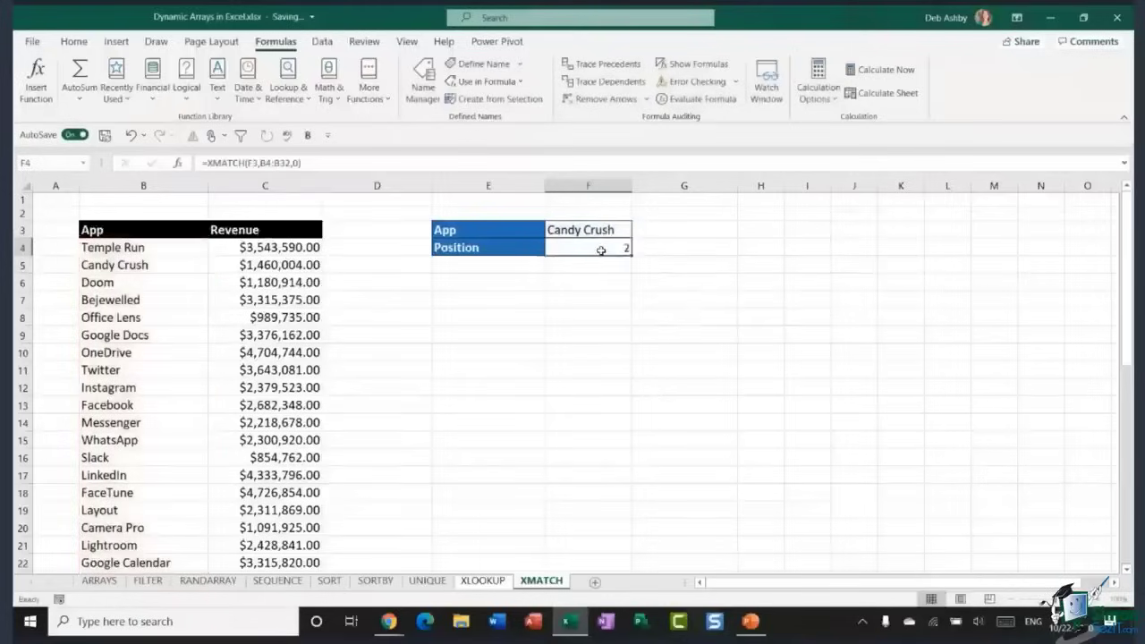
pyautogui.click(184, 268)
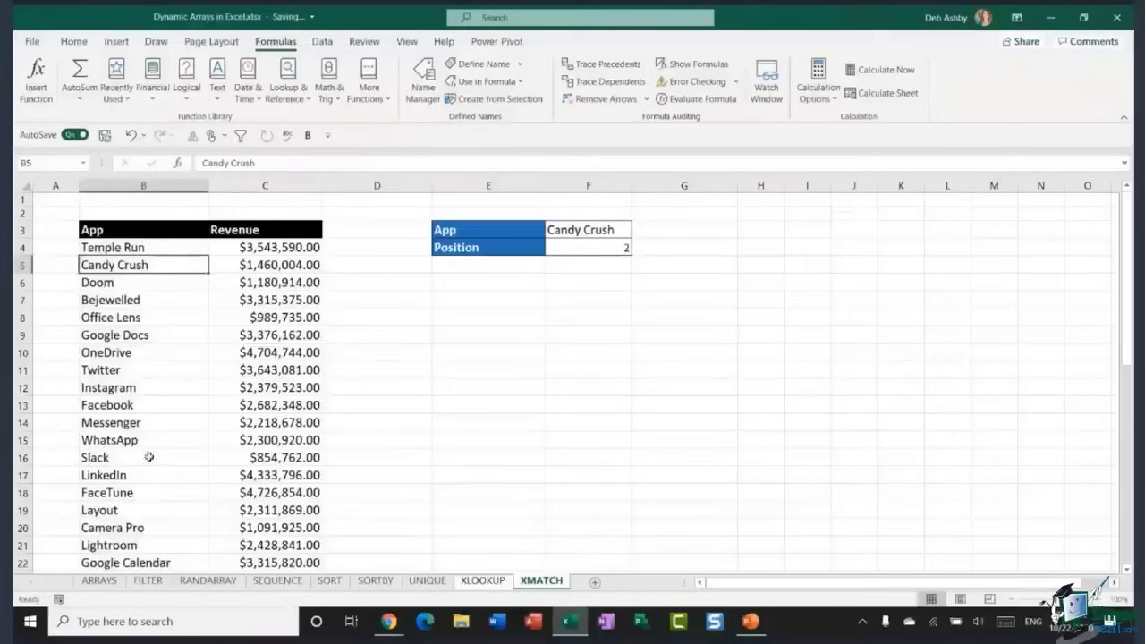
# Replace the app name in B23 with Candy Crush so the list holds a duplicate entry
pyautogui.scroll(-3, 161, 404)
pyautogui.click(113, 431)
pyautogui.write('Candy Crush')
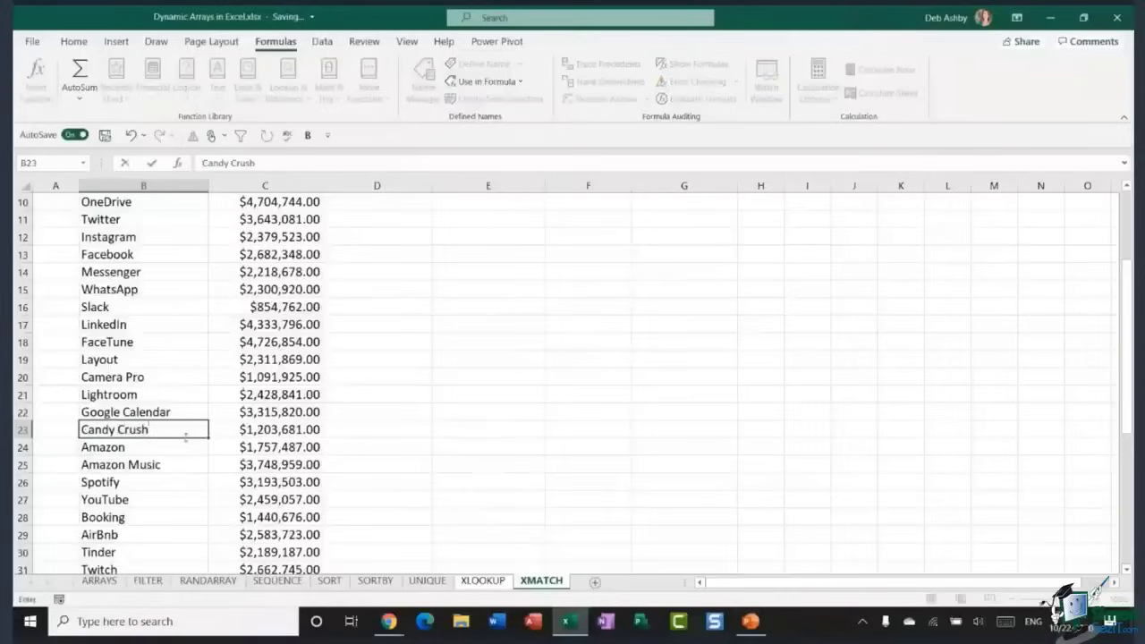
pyautogui.click(181, 356)
pyautogui.scroll(3, 181, 356)
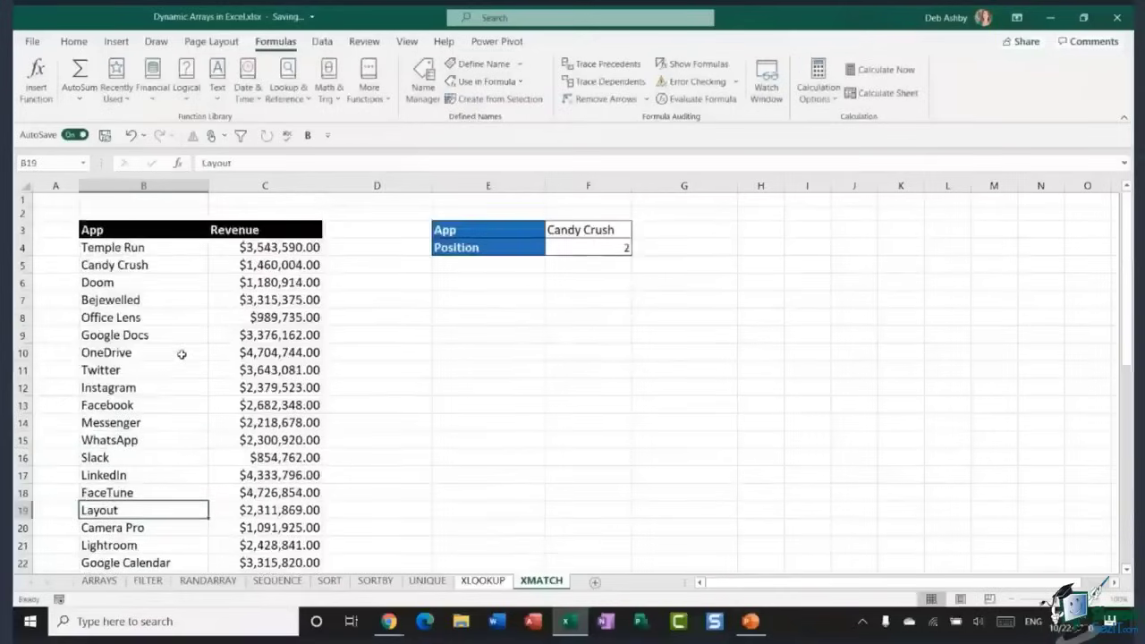
# Compare the XMATCH position in F4 with the second Candy Crush entry in B23
pyautogui.click(568, 249)
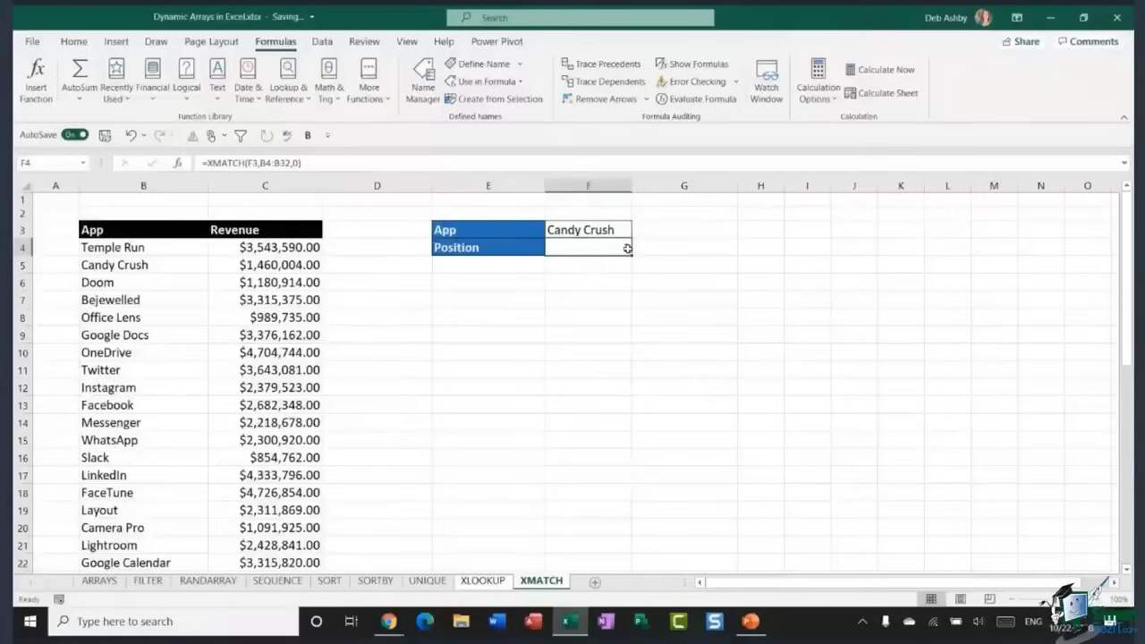
pyautogui.scroll(-3, 131, 306)
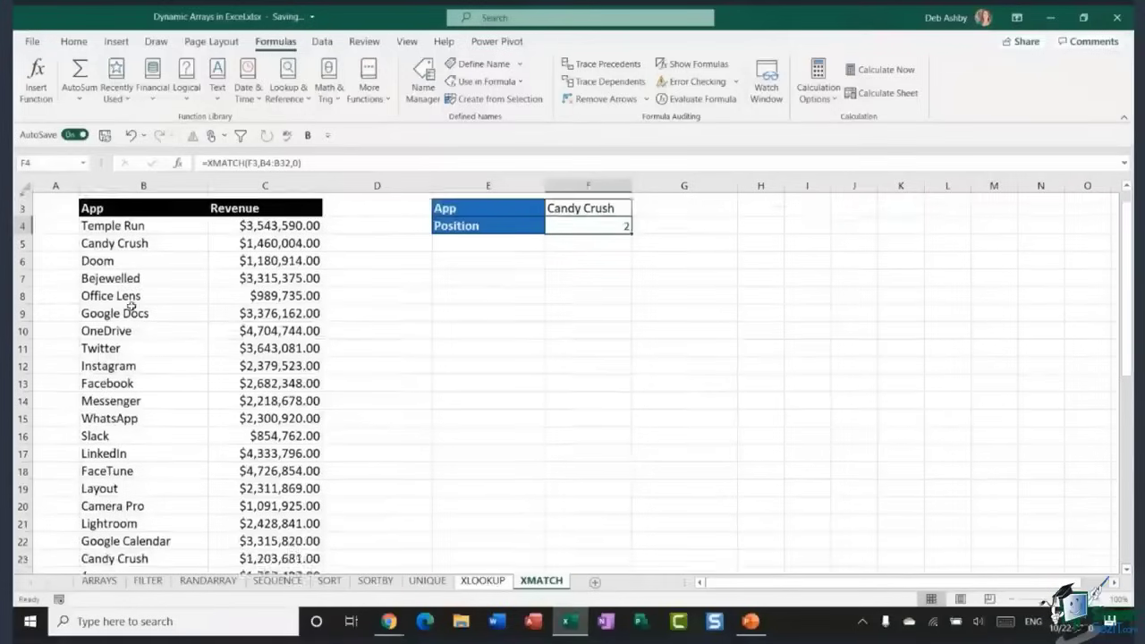
pyautogui.scroll(-1, 132, 306)
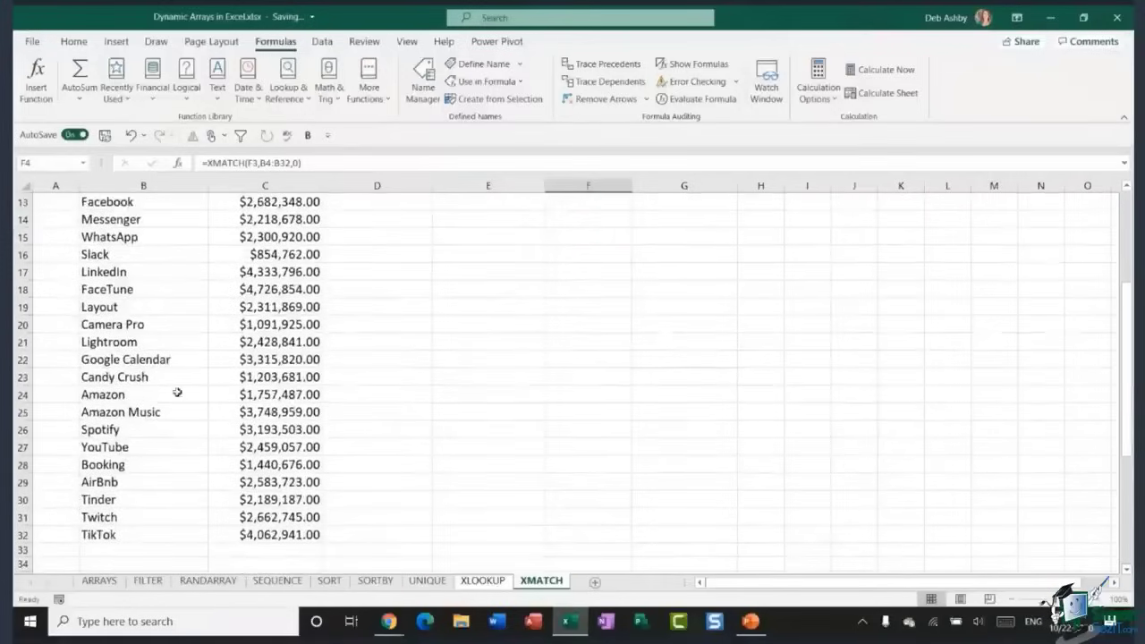
pyautogui.click(128, 378)
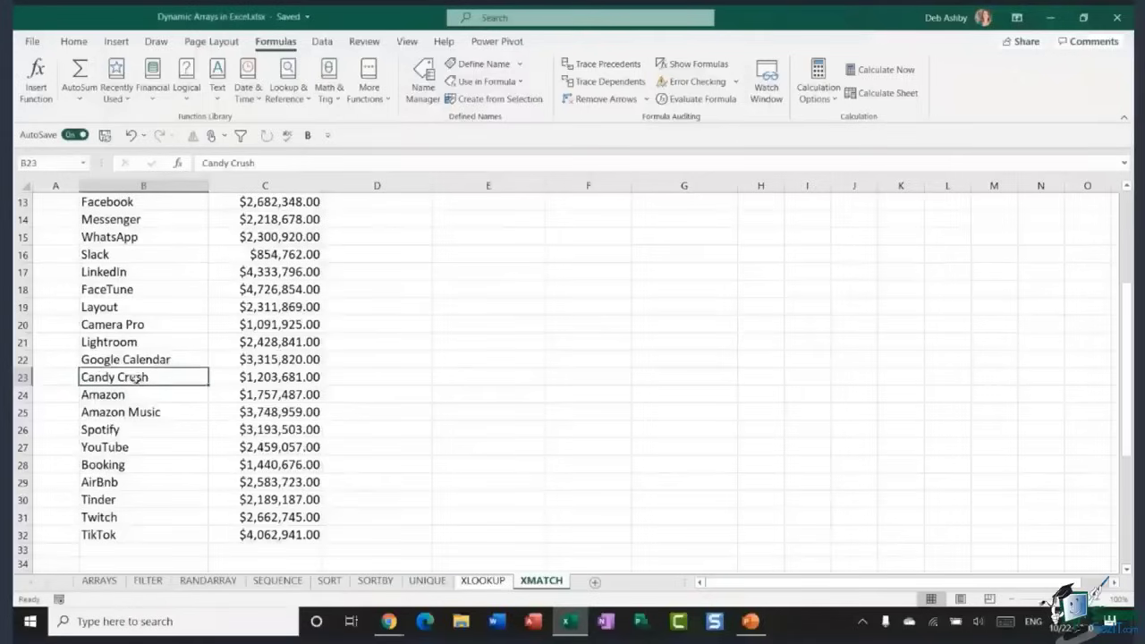
pyautogui.scroll(4, 402, 344)
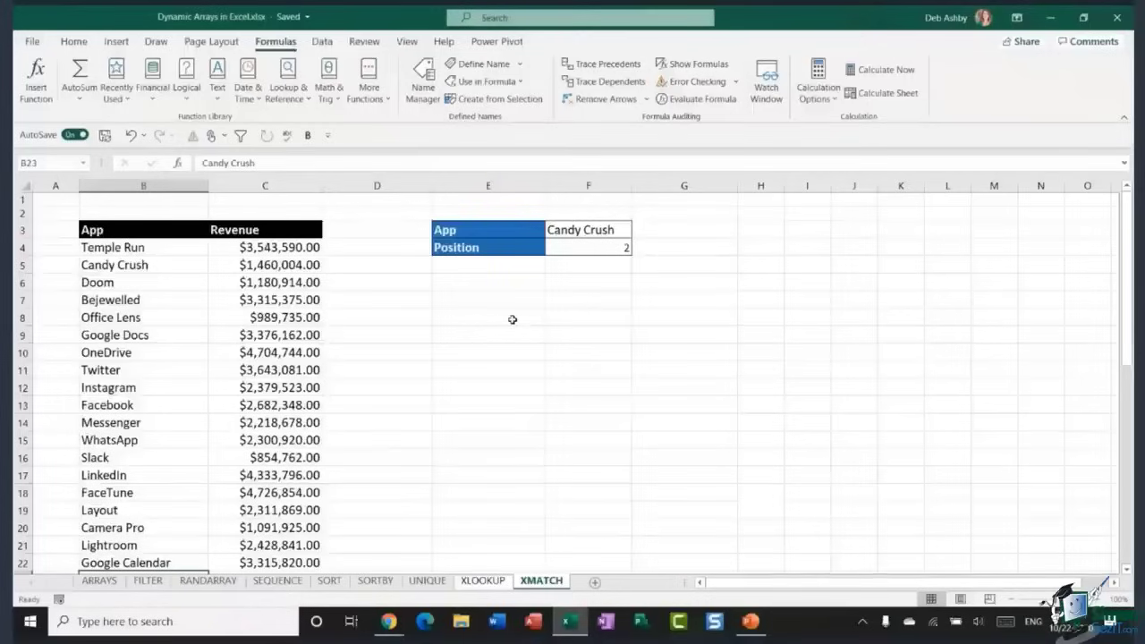
# Clear the XMATCH formula from the Position cell F4
pyautogui.click(597, 250)
pyautogui.press('Delete')
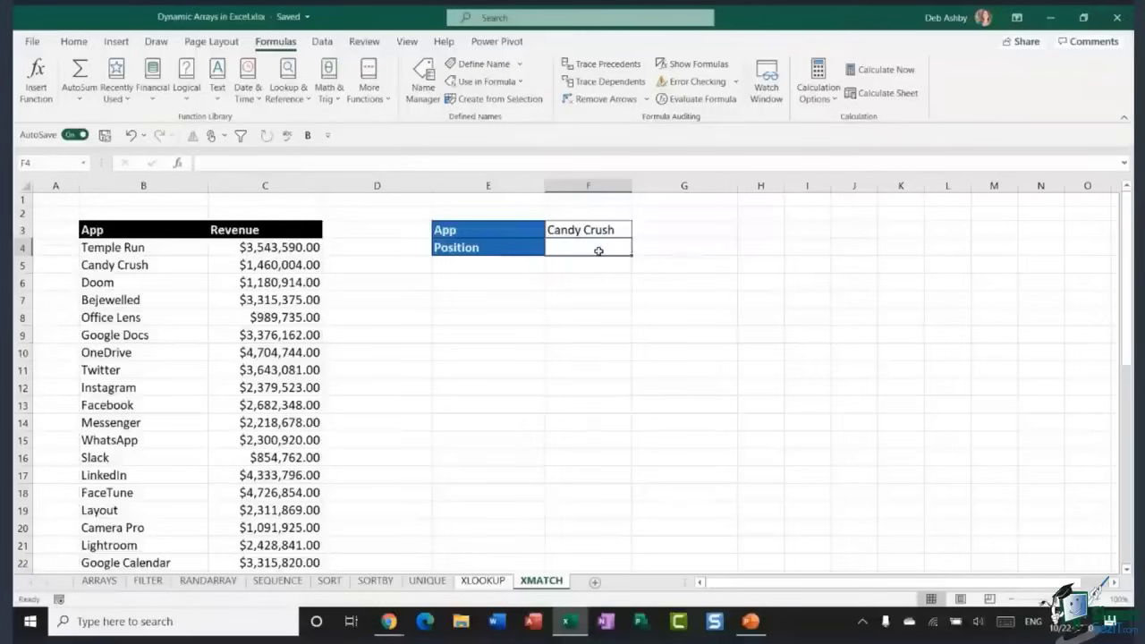
pyautogui.scroll(-6, 234, 354)
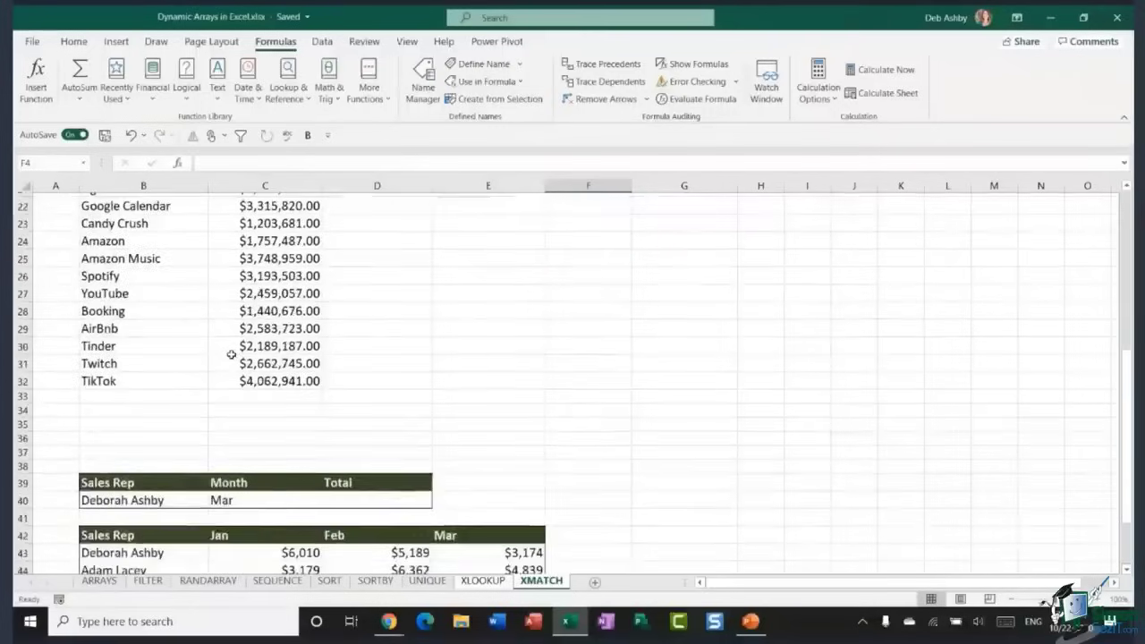
pyautogui.scroll(2, 231, 358)
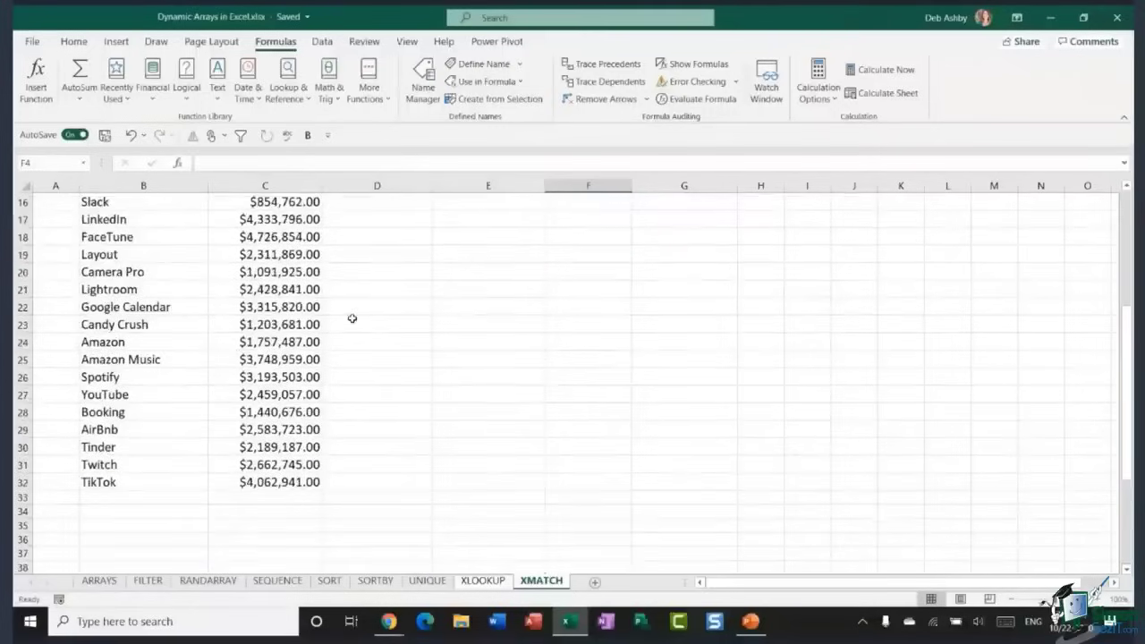
pyautogui.scroll(5, 350, 316)
# Enter an XMATCH formula in F4 for F3 in B4:B32, with exact match (0) and search mode -1, last to first
pyautogui.write('=XMAT')
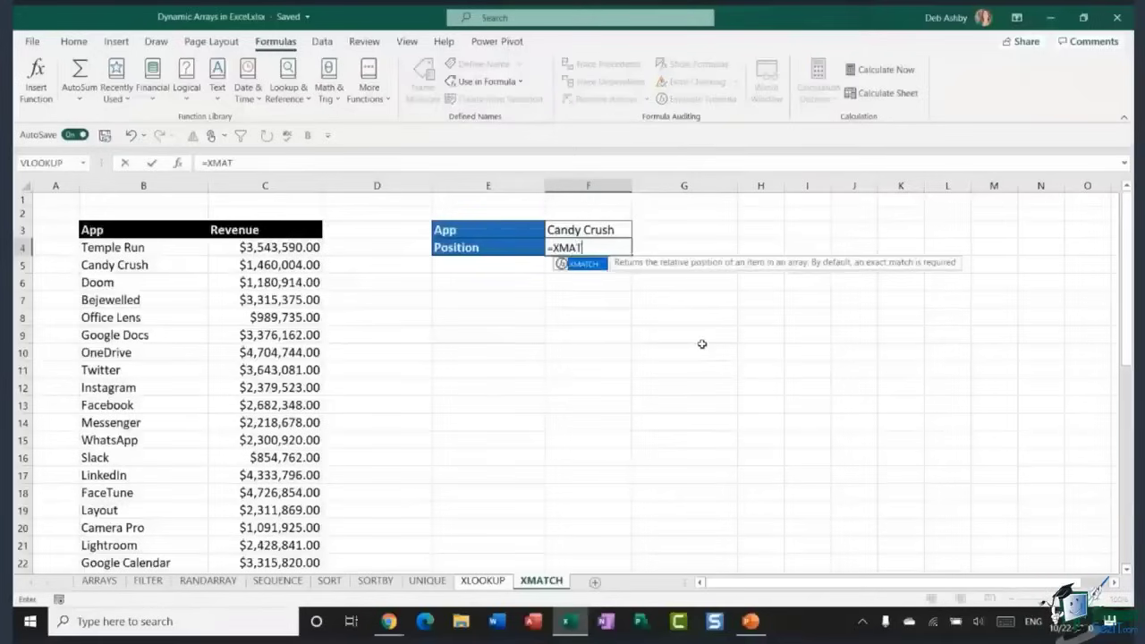
pyautogui.write('CH(')
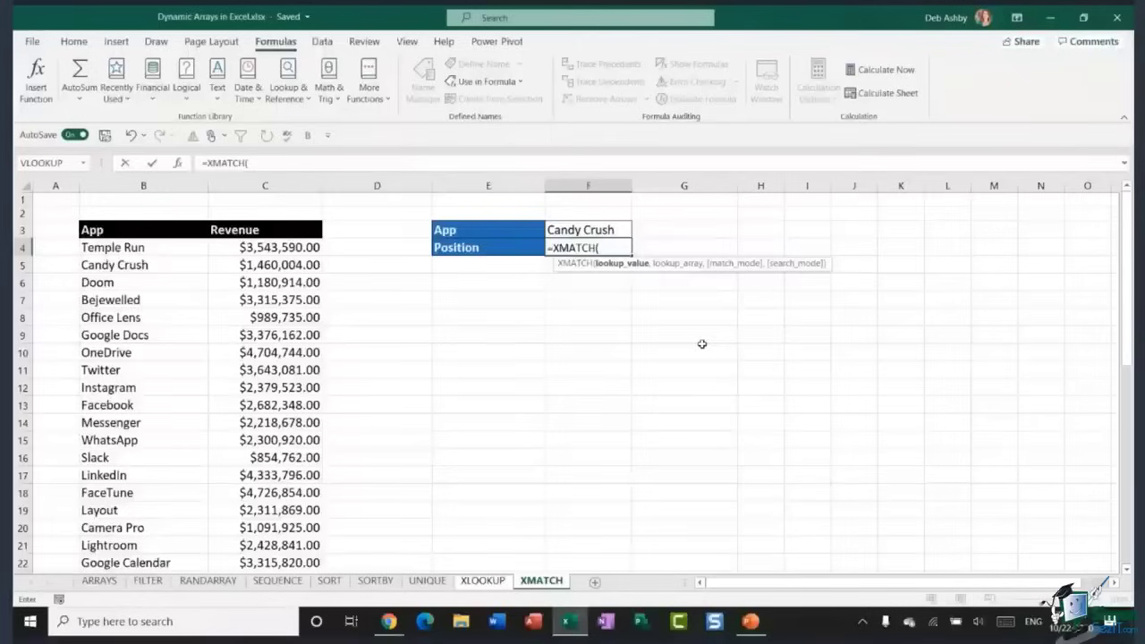
pyautogui.click(620, 230)
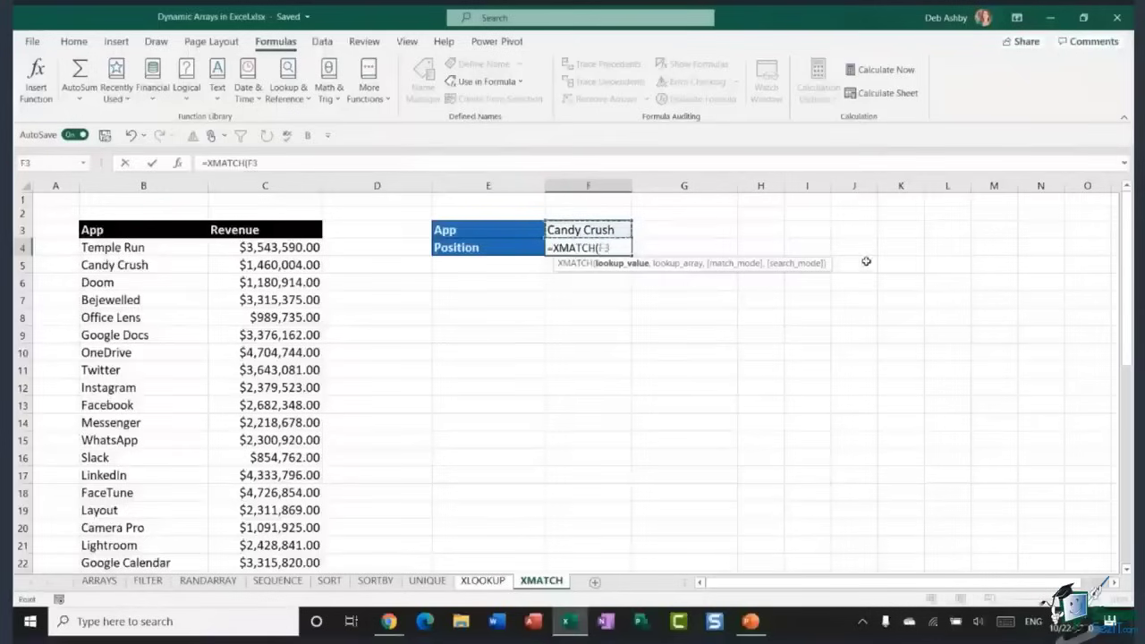
pyautogui.write(',')
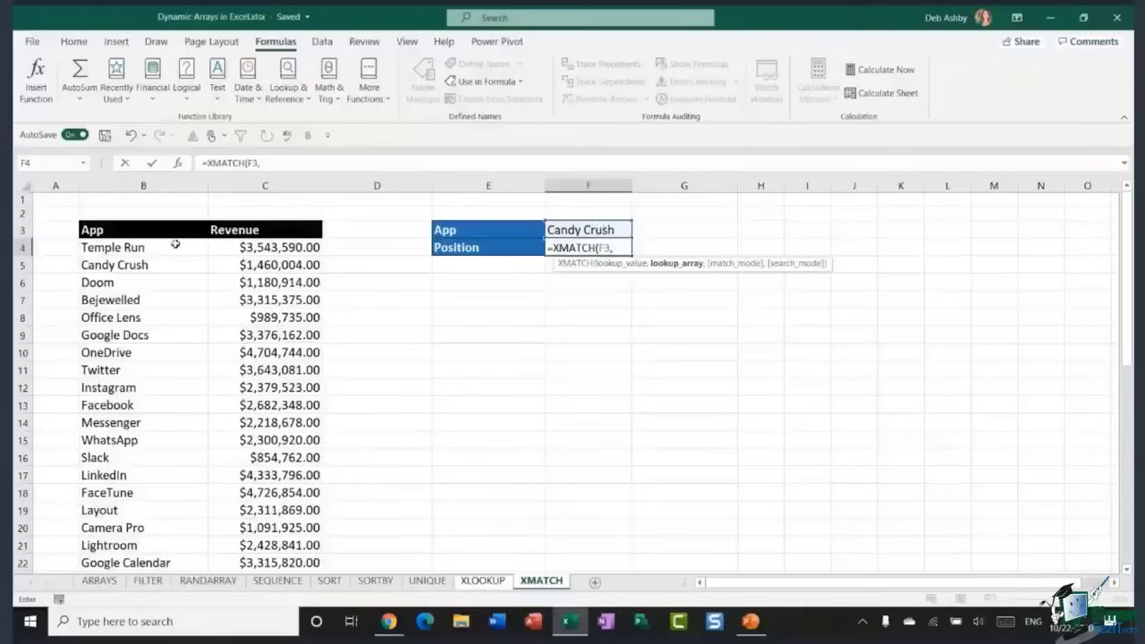
pyautogui.moveTo(166, 248); pyautogui.dragTo(143, 521)
pyautogui.write(',')
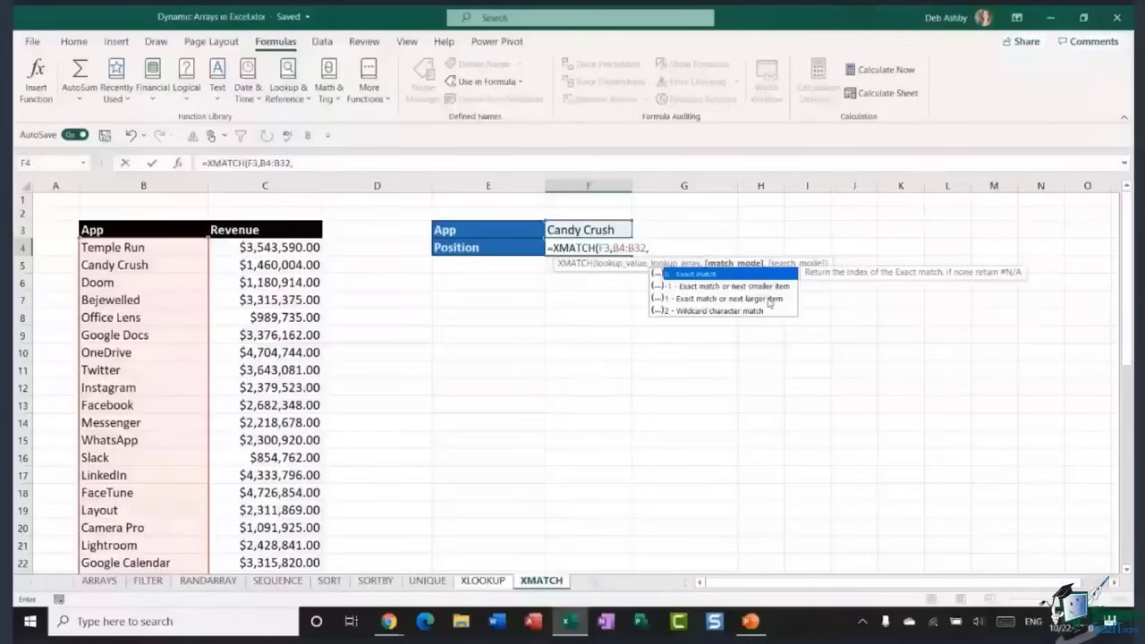
pyautogui.write('0,')
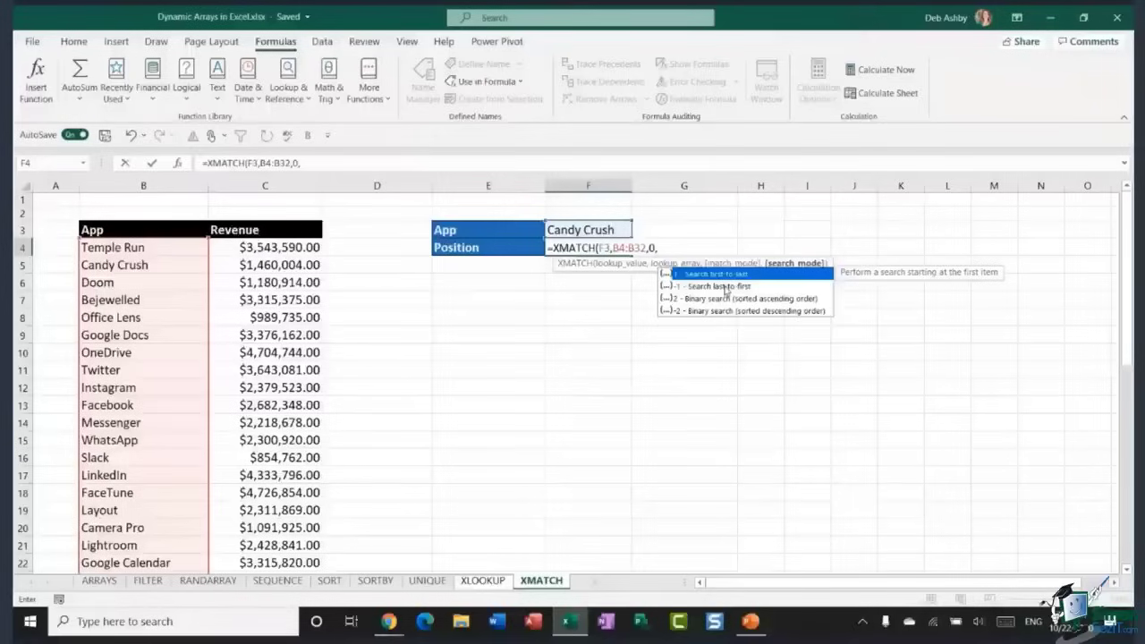
pyautogui.click(724, 286)
pyautogui.doubleClick(724, 287)
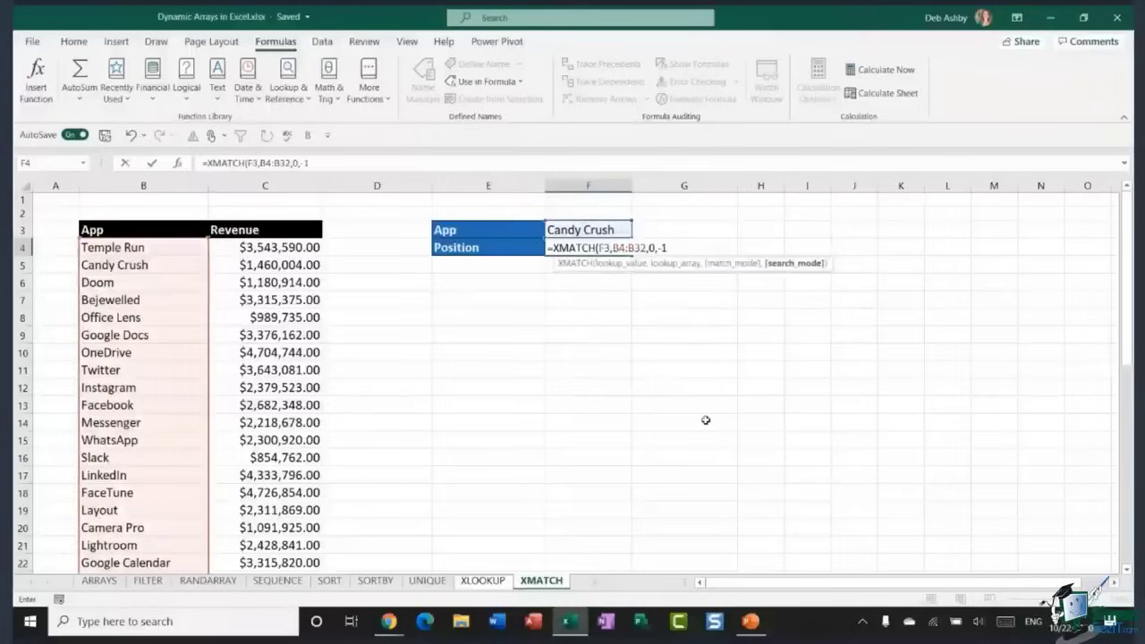
pyautogui.press('Return')
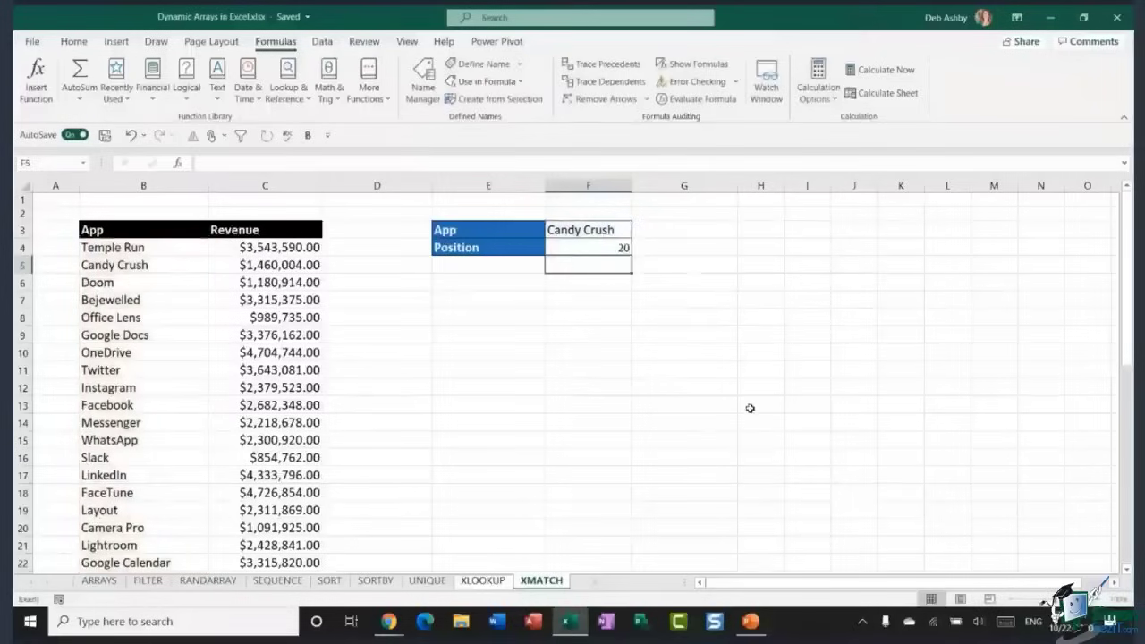
pyautogui.scroll(-6, 169, 473)
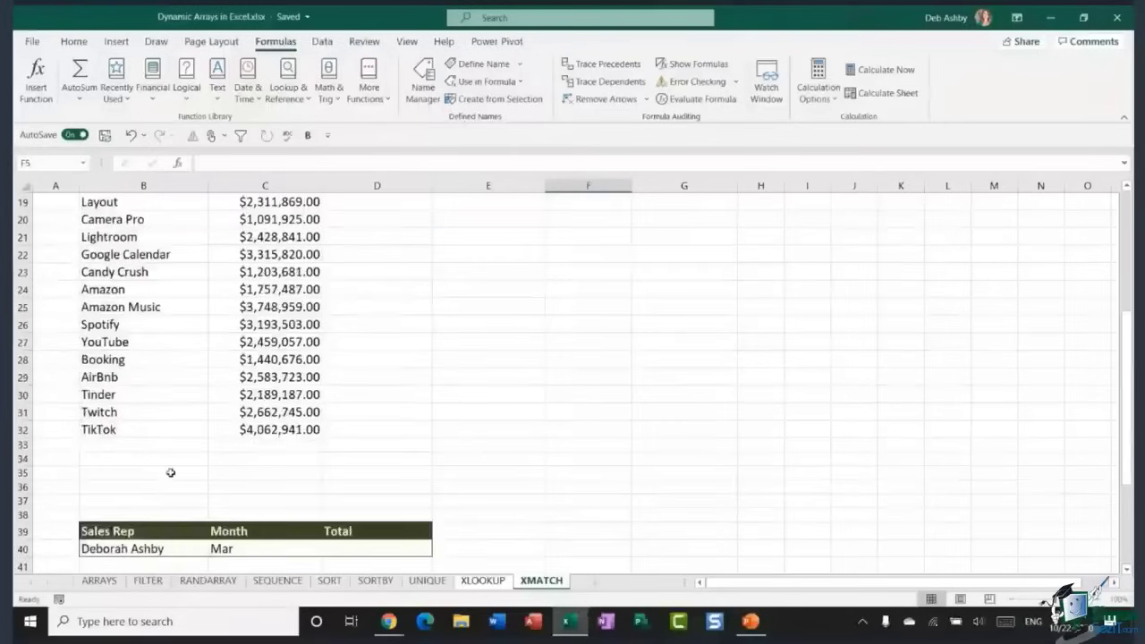
# Compare the XMATCH position with the app list, and examine the sales rep lookup row and monthly sales table below it
pyautogui.scroll(3, 122, 367)
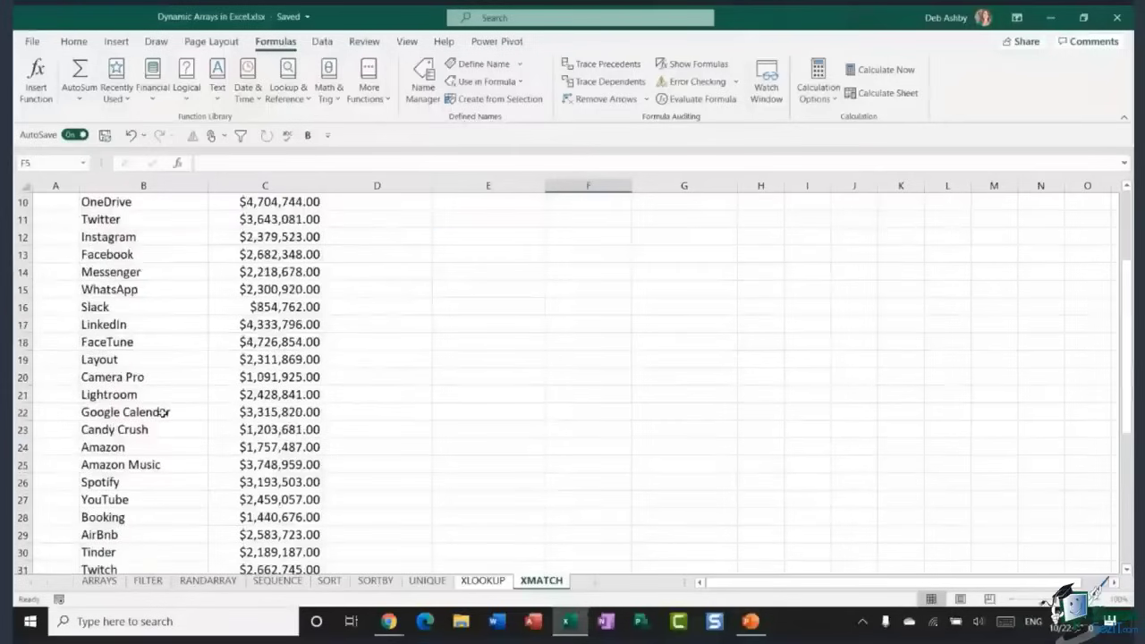
pyautogui.scroll(3, 164, 412)
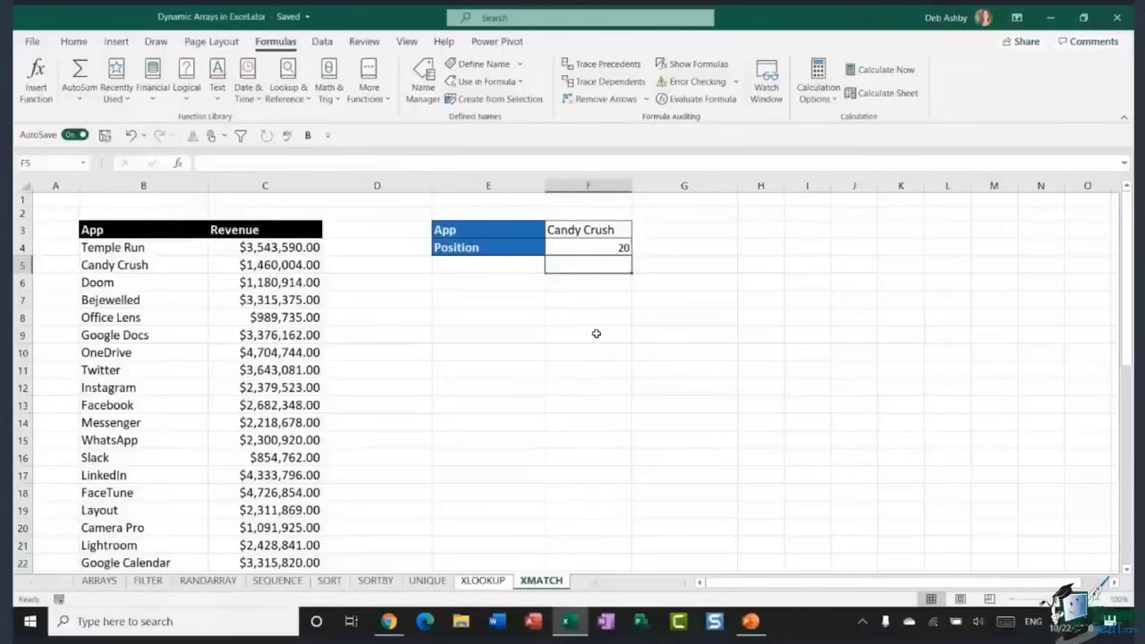
pyautogui.scroll(-2, 596, 333)
pyautogui.scroll(-4, 596, 333)
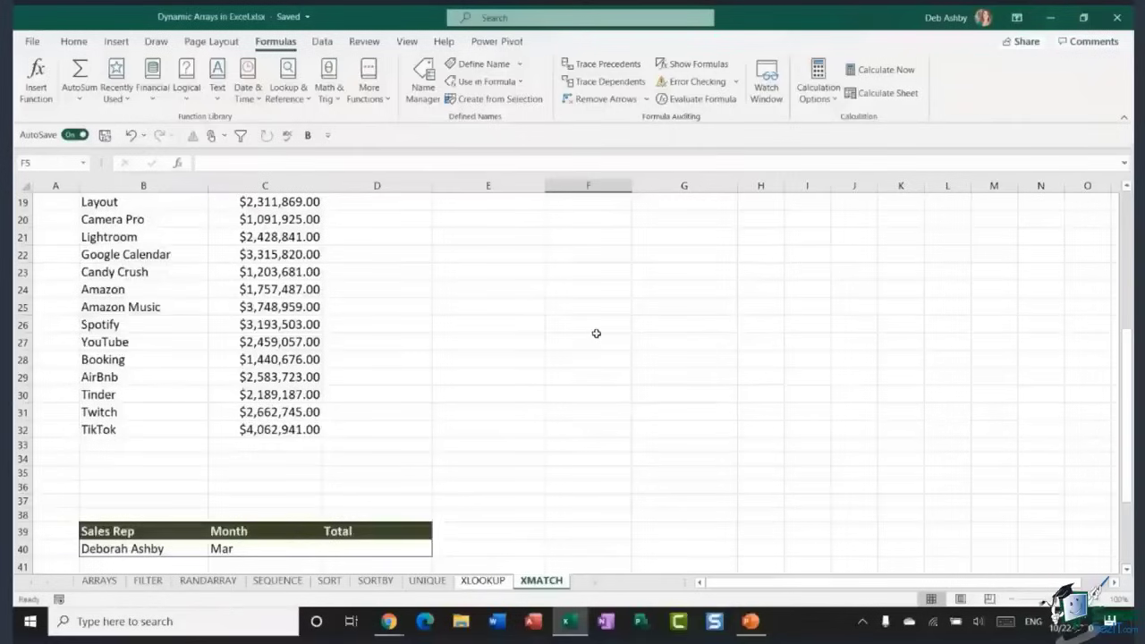
pyautogui.scroll(-4, 596, 333)
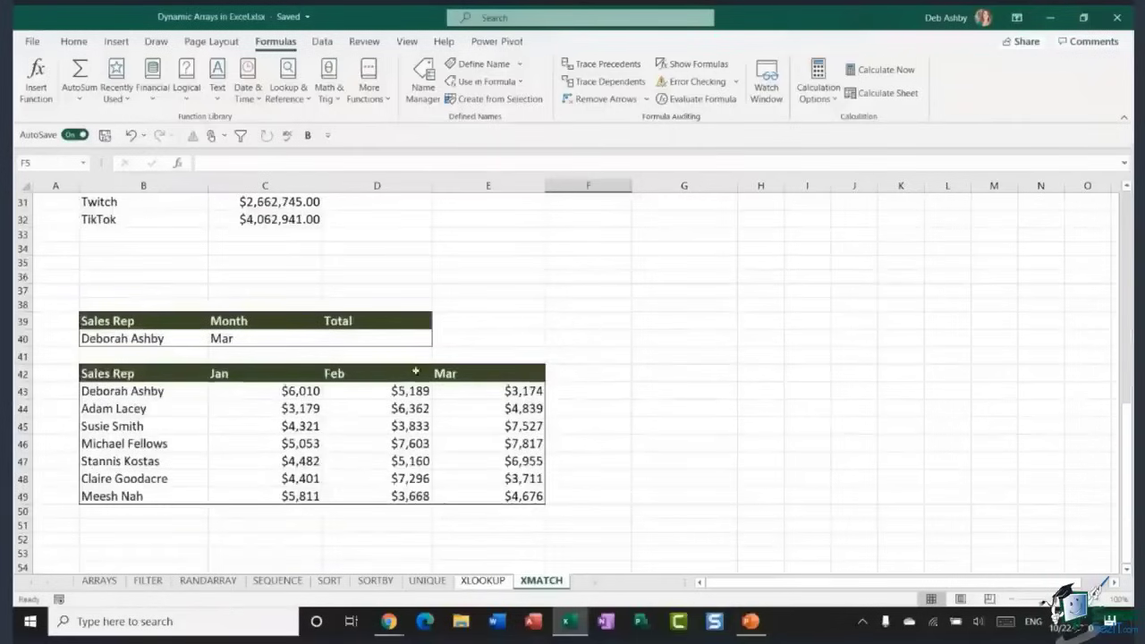
pyautogui.click(381, 338)
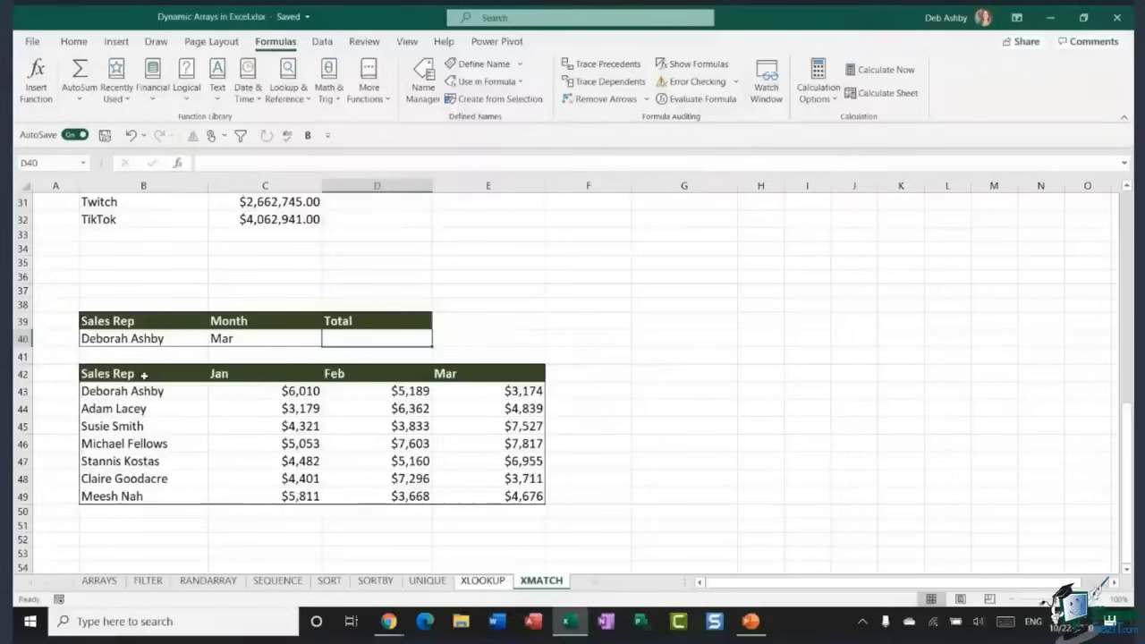
pyautogui.moveTo(144, 377); pyautogui.dragTo(139, 494)
pyautogui.moveTo(290, 373); pyautogui.dragTo(288, 488)
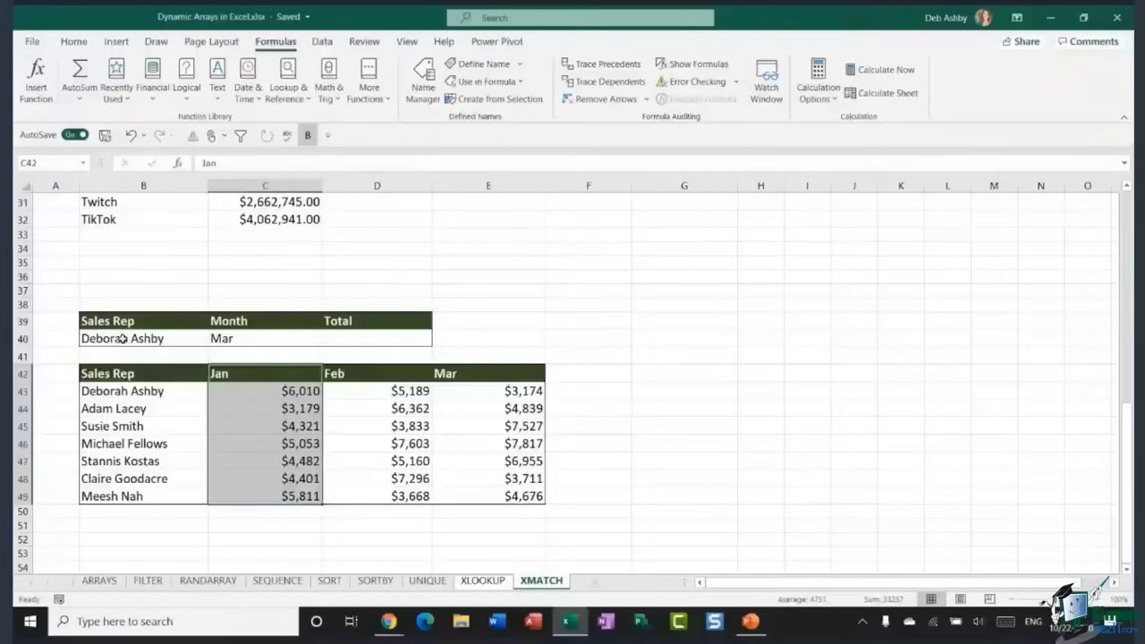
# Start an INDEX formula in the Total cell D40 with the monthly sales figures C43:E49 as the array
pyautogui.click(380, 340)
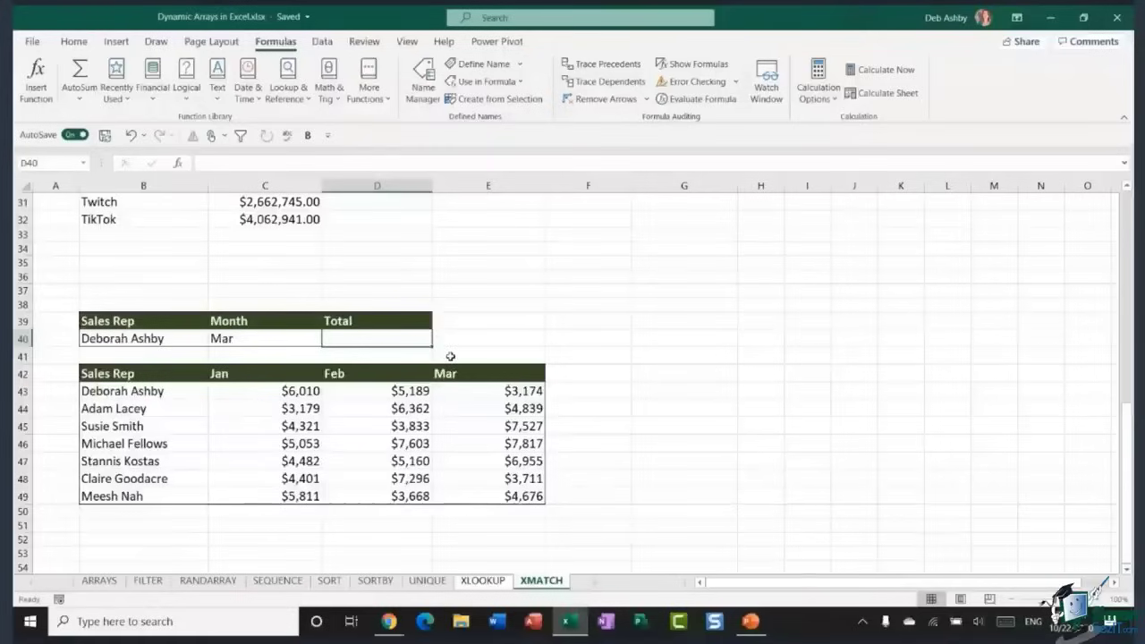
pyautogui.write('=')
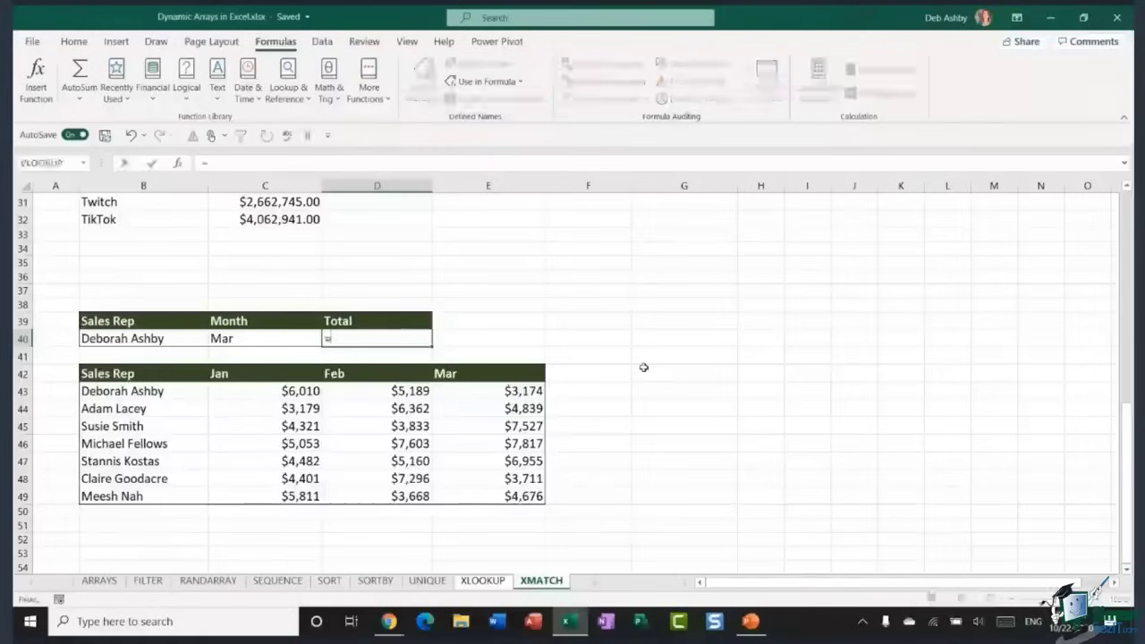
pyautogui.write('INDEX(')
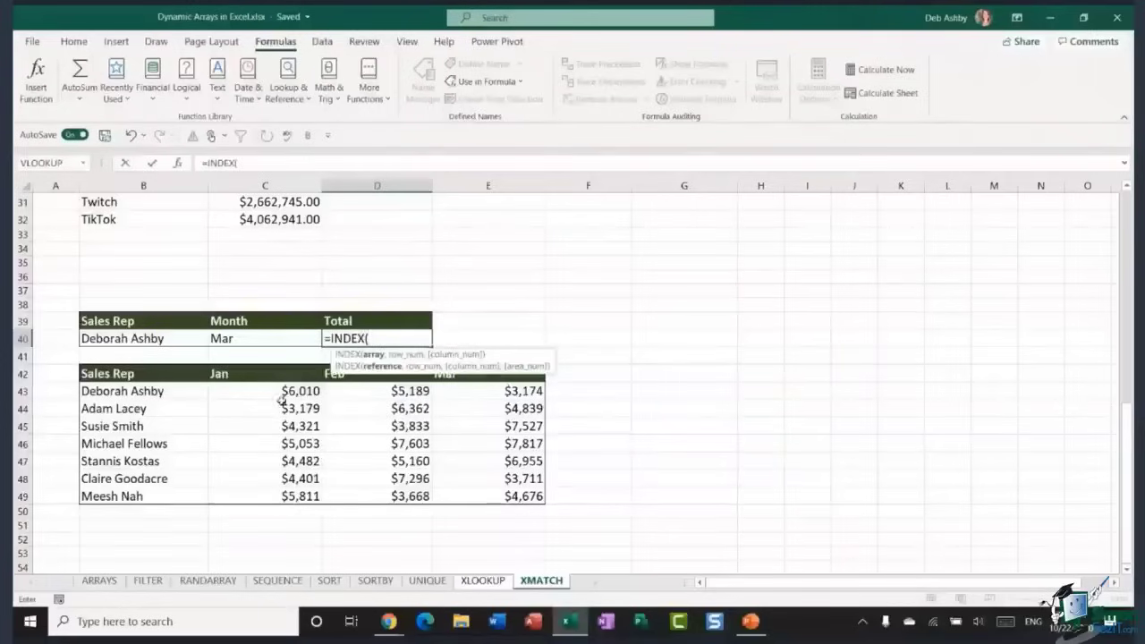
pyautogui.moveTo(234, 393); pyautogui.dragTo(477, 491)
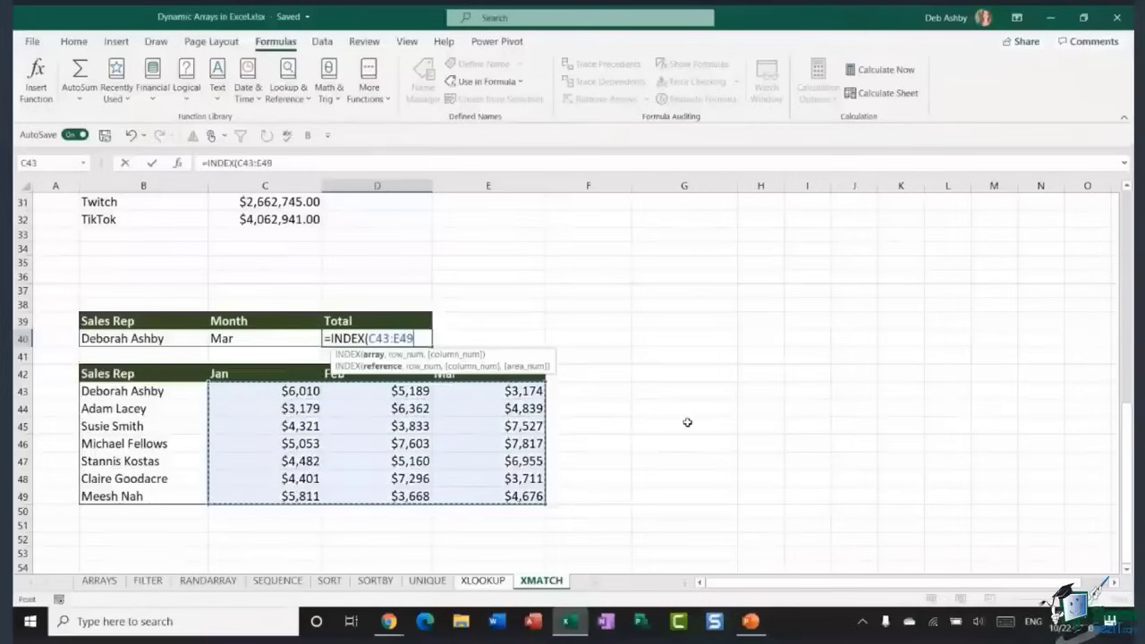
pyautogui.write(',')
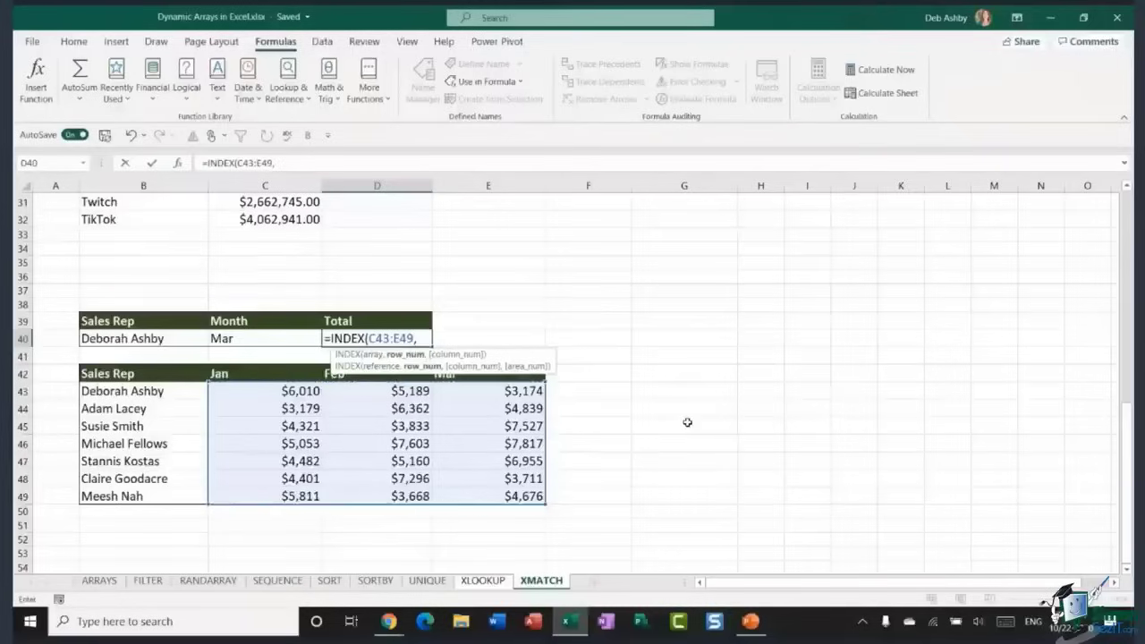
# Use XMATCH as the INDEX row number, looking up the sales rep in B40 within B43:B49
pyautogui.write('XMATCH')
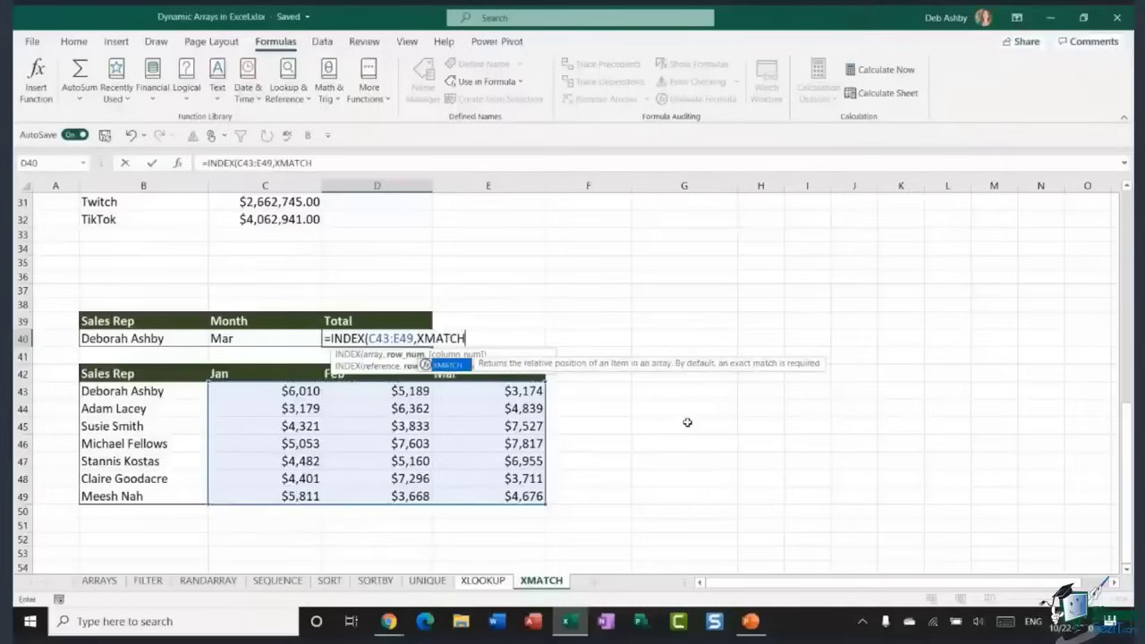
pyautogui.write('(')
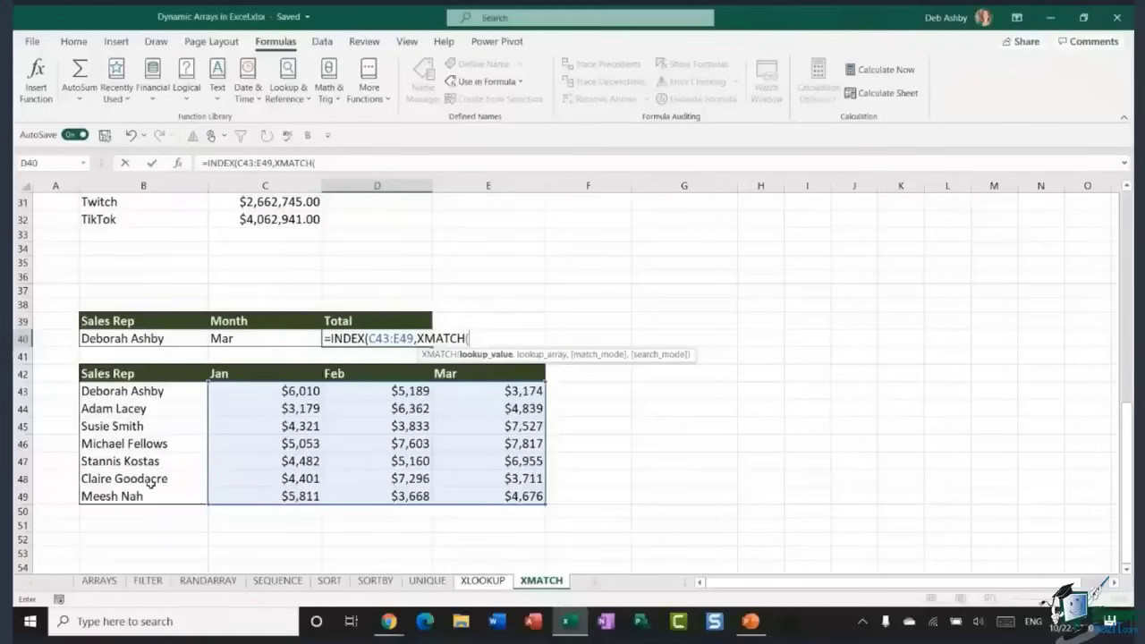
pyautogui.click(167, 339)
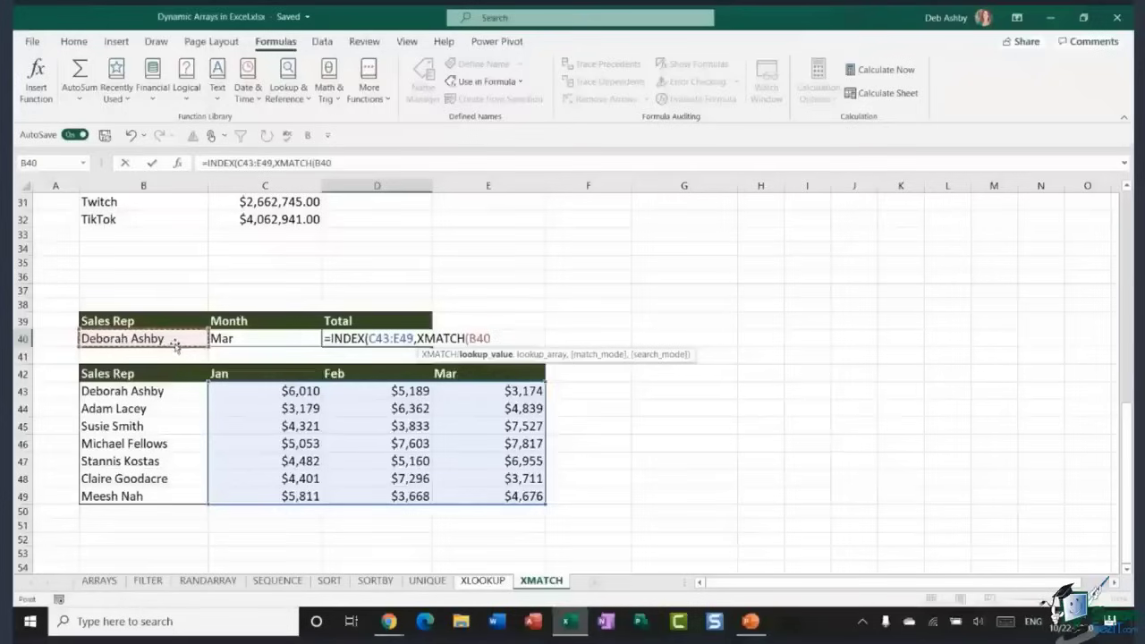
pyautogui.write(',')
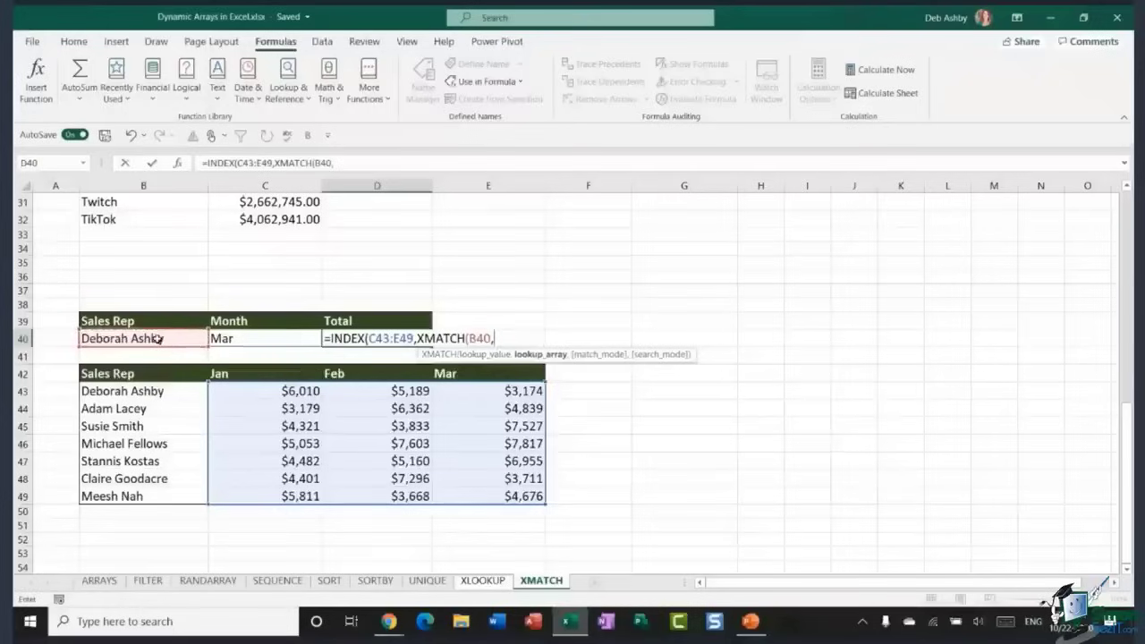
pyautogui.moveTo(165, 392); pyautogui.dragTo(156, 493)
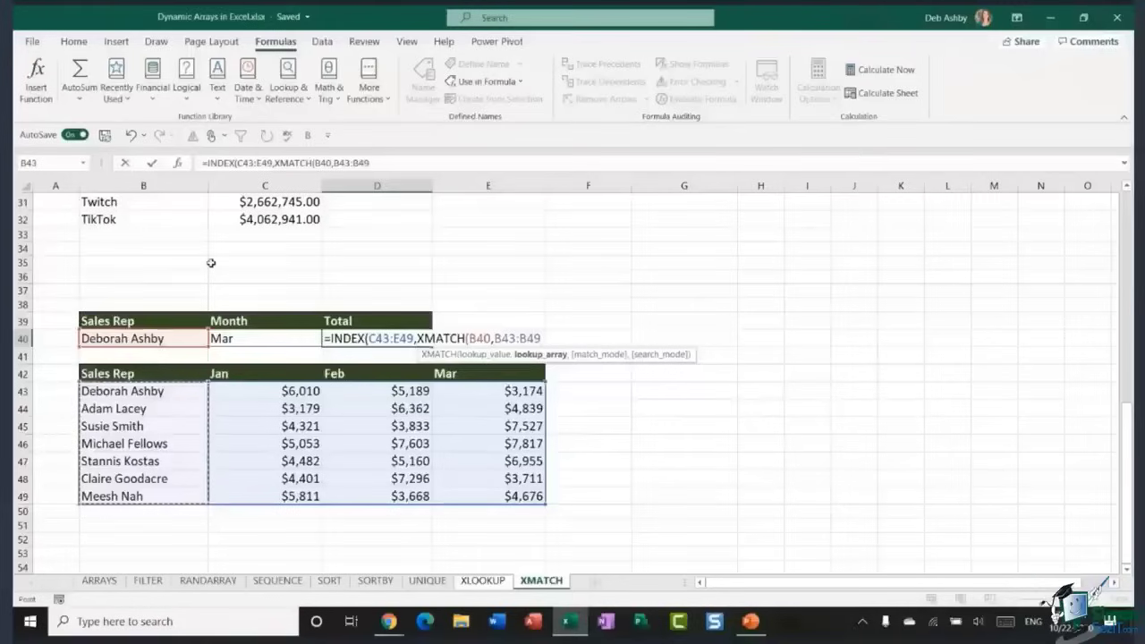
# Complete the D40 formula with a second XMATCH as column number, looking up C40 in C42:E42, and check it against E43
pyautogui.write('),XMATCH(')
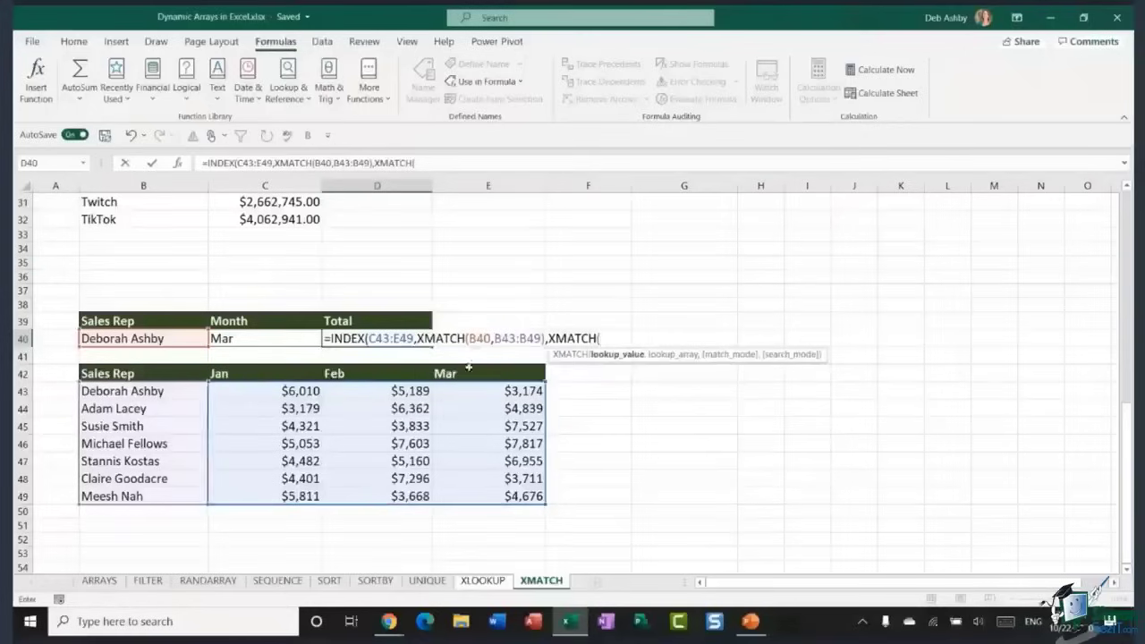
pyautogui.click(268, 339)
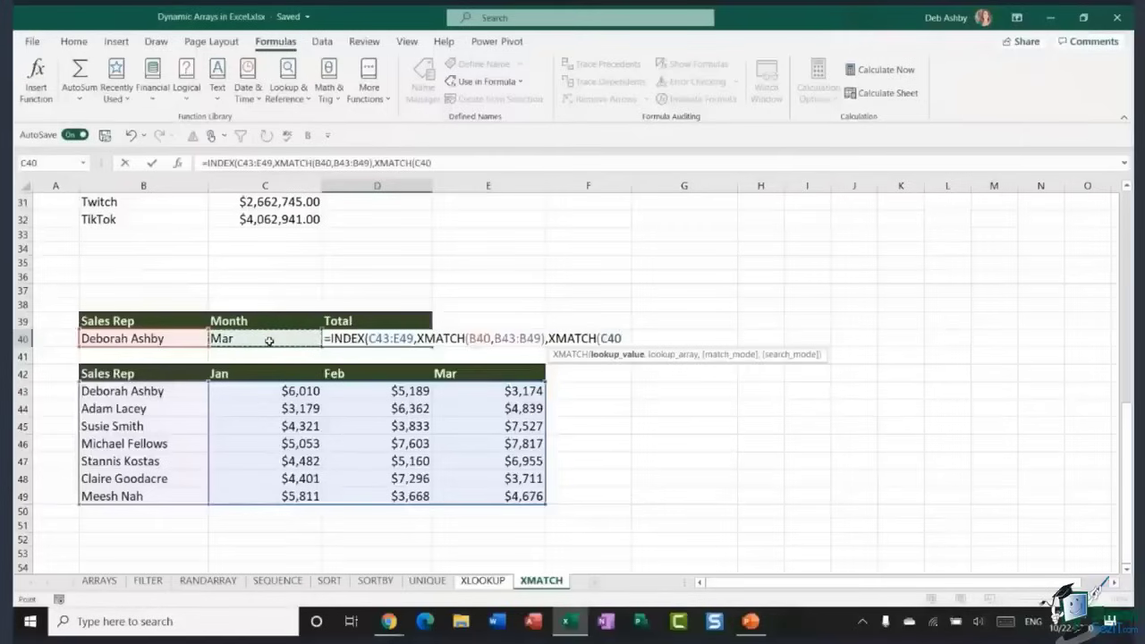
pyautogui.write(',')
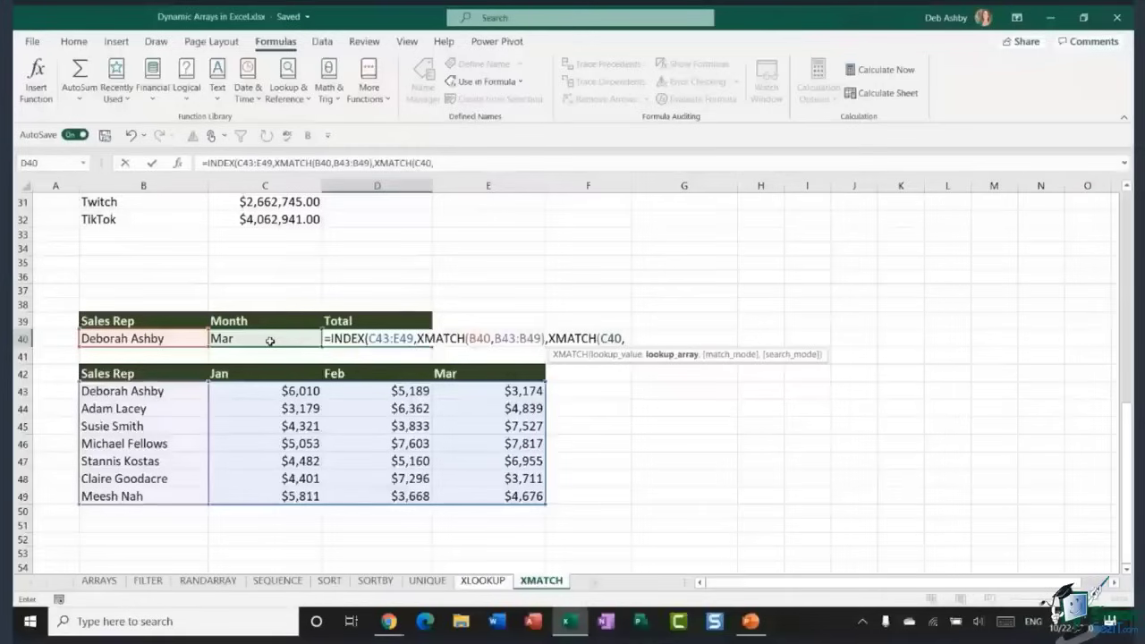
pyautogui.moveTo(240, 376); pyautogui.dragTo(488, 376)
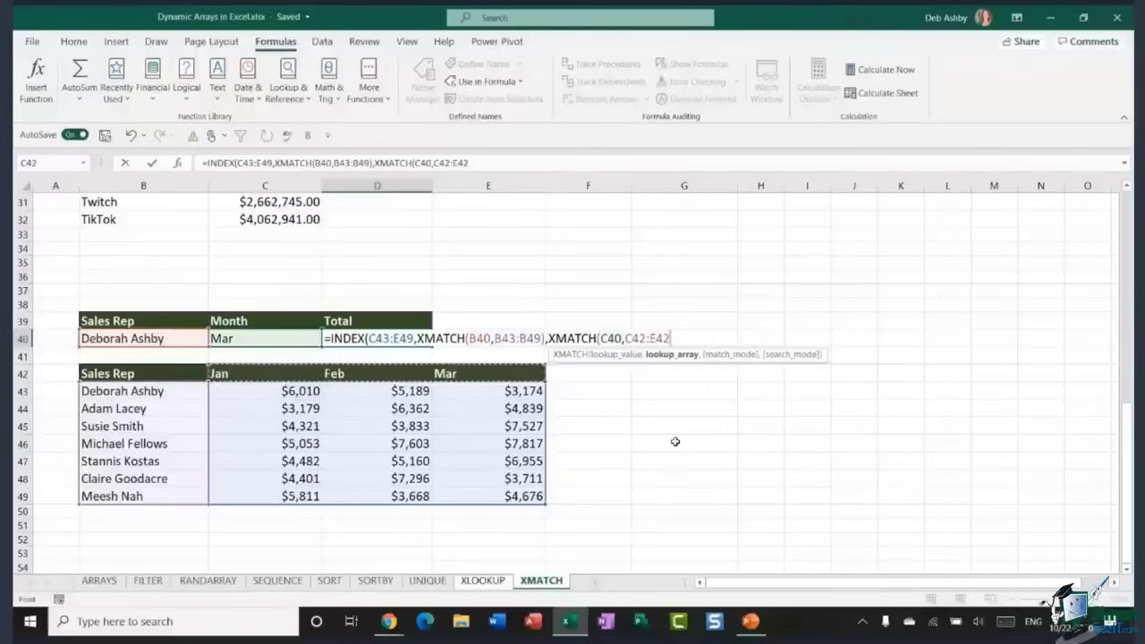
pyautogui.write('))')
pyautogui.press('Return')
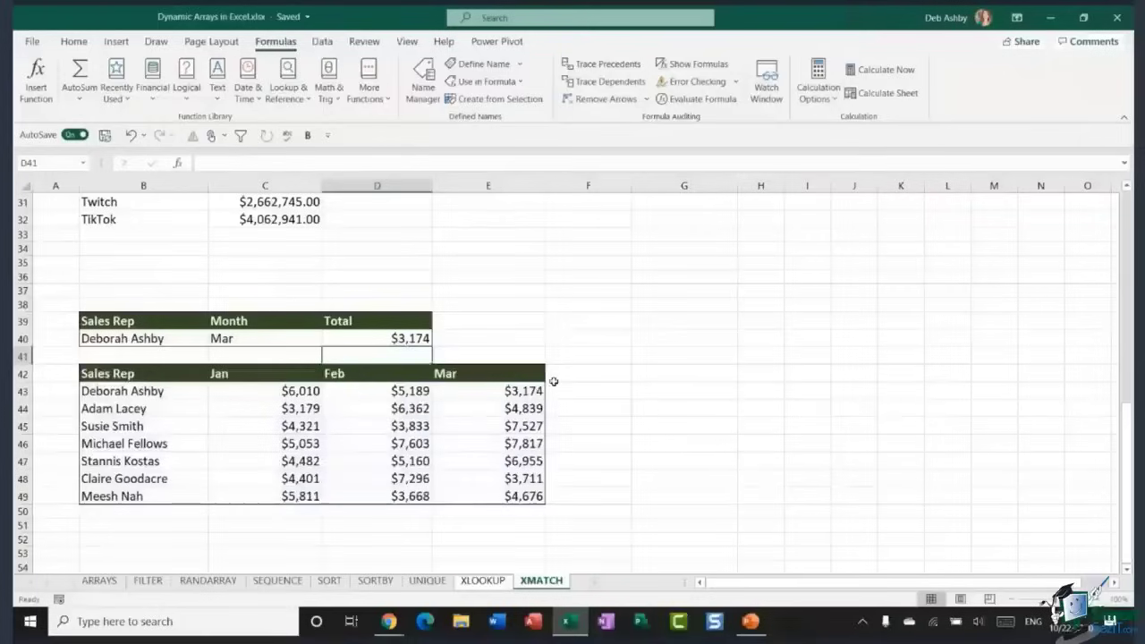
pyautogui.click(502, 394)
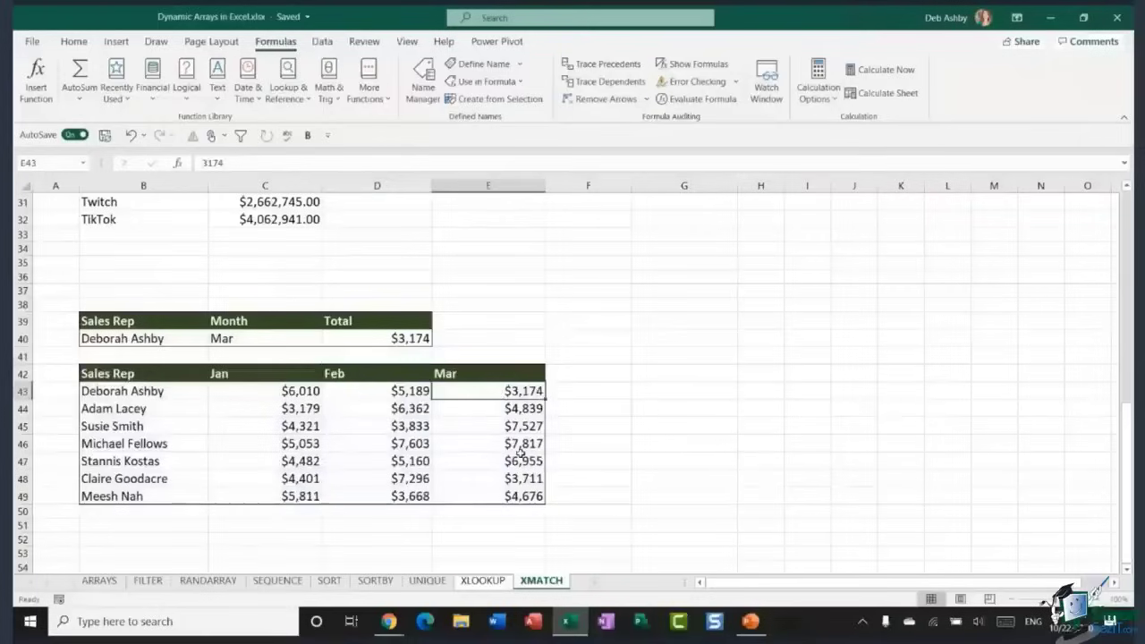
# Replace the sales rep in B40 with the full name listed in B44, and compare the total with that rep's March figure
pyautogui.click(179, 342)
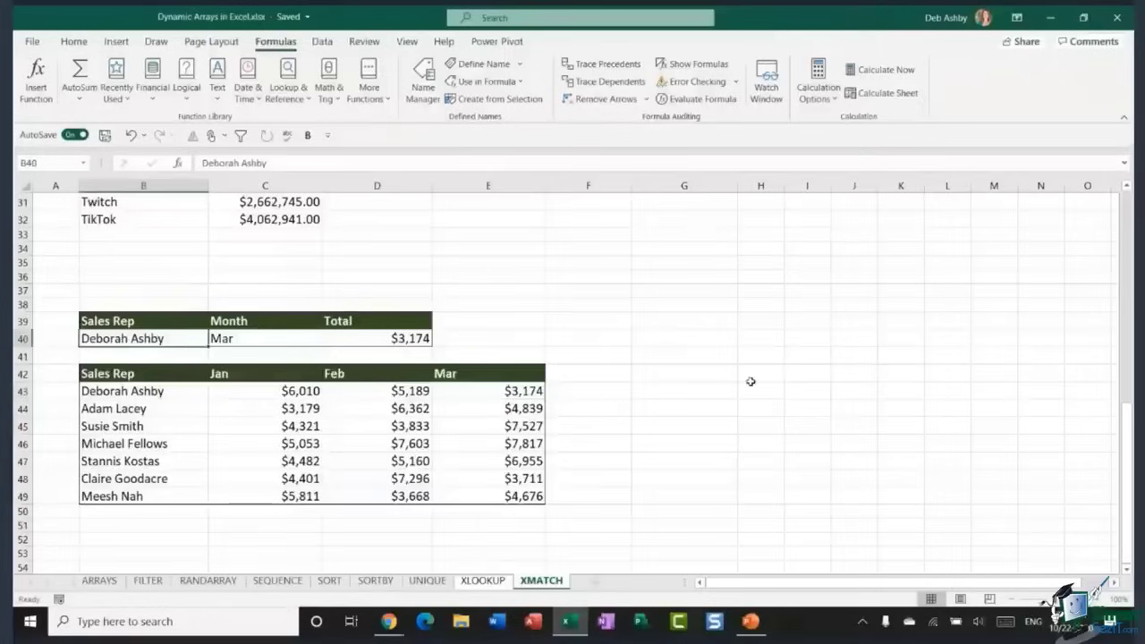
pyautogui.write('Adam')
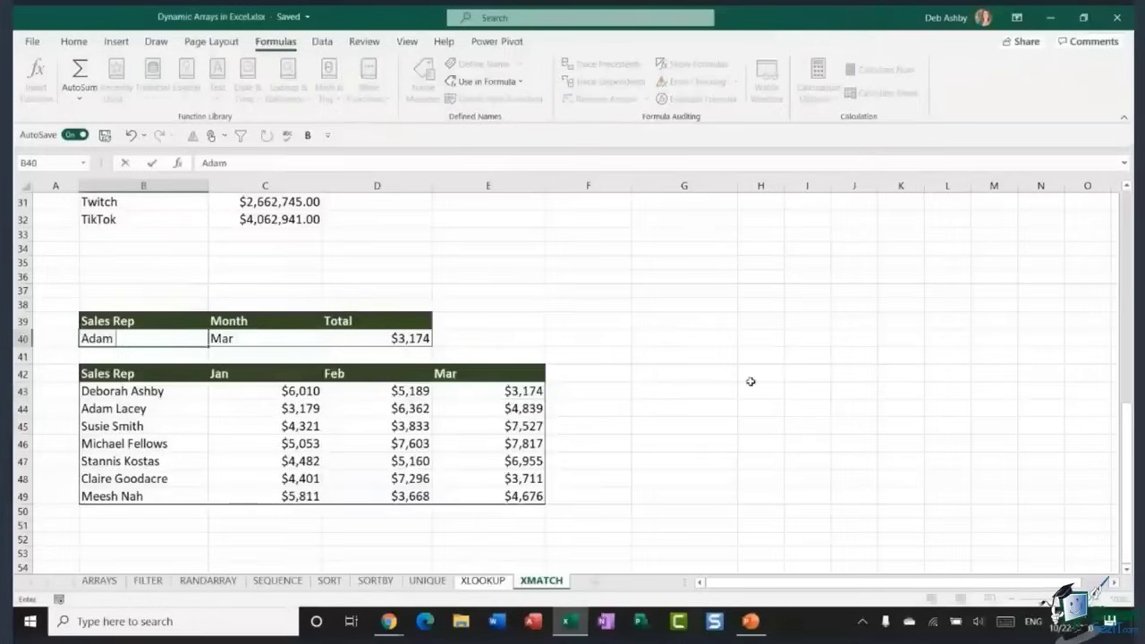
pyautogui.write(' Lacey')
pyautogui.press('Tab')
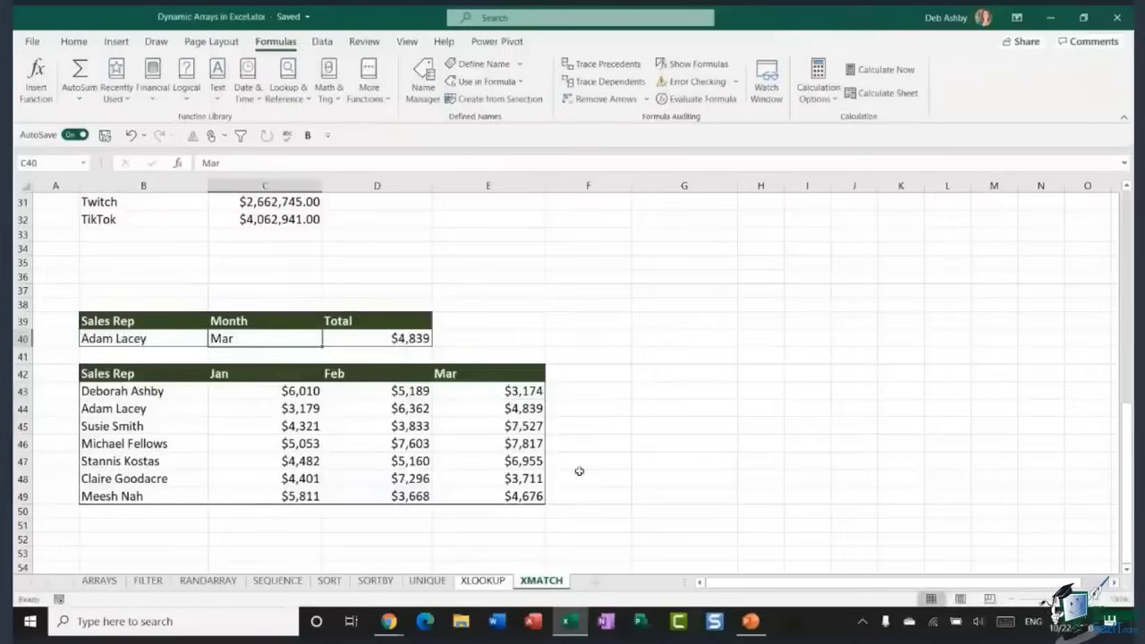
pyautogui.click(515, 412)
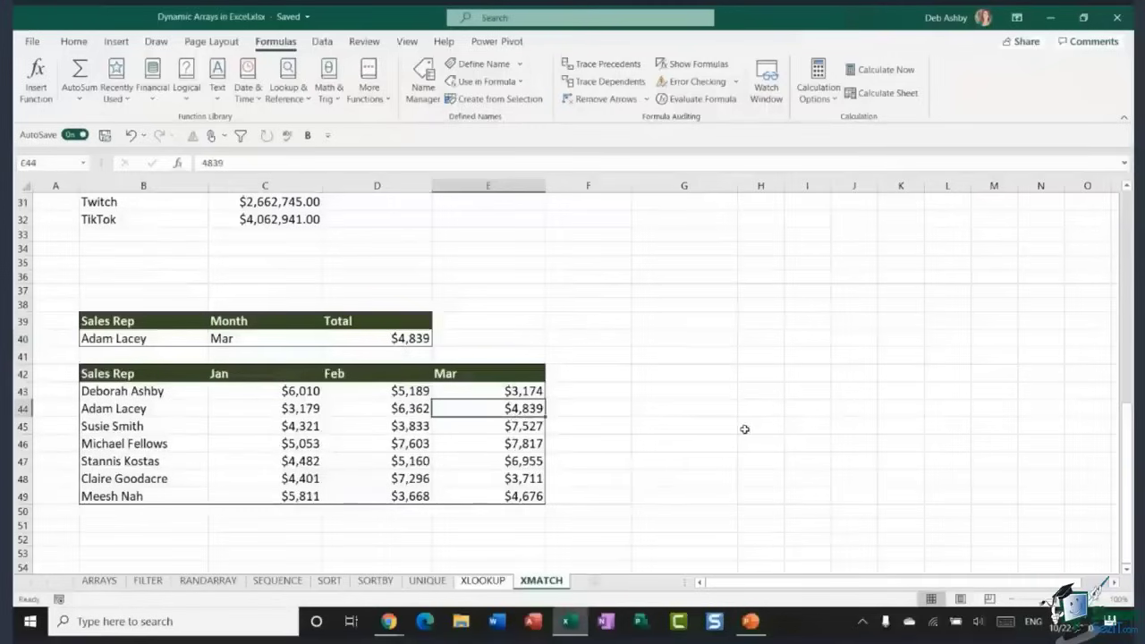
# Set the lookup month in C40 to Jan
pyautogui.click(256, 339)
pyautogui.write('Jan')
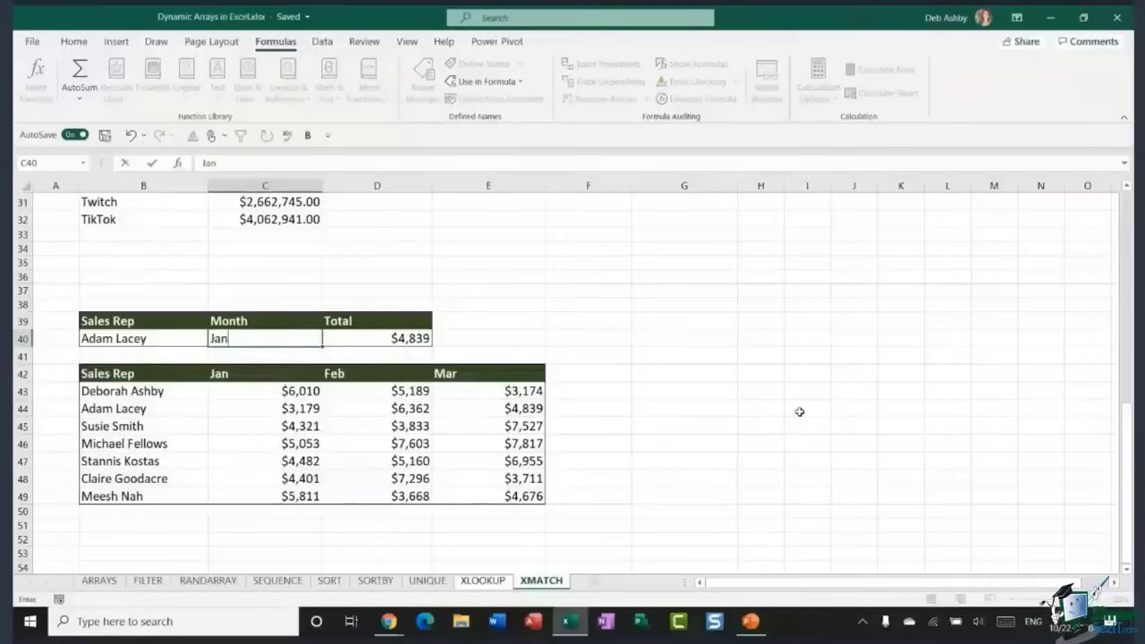
pyautogui.press('Tab')
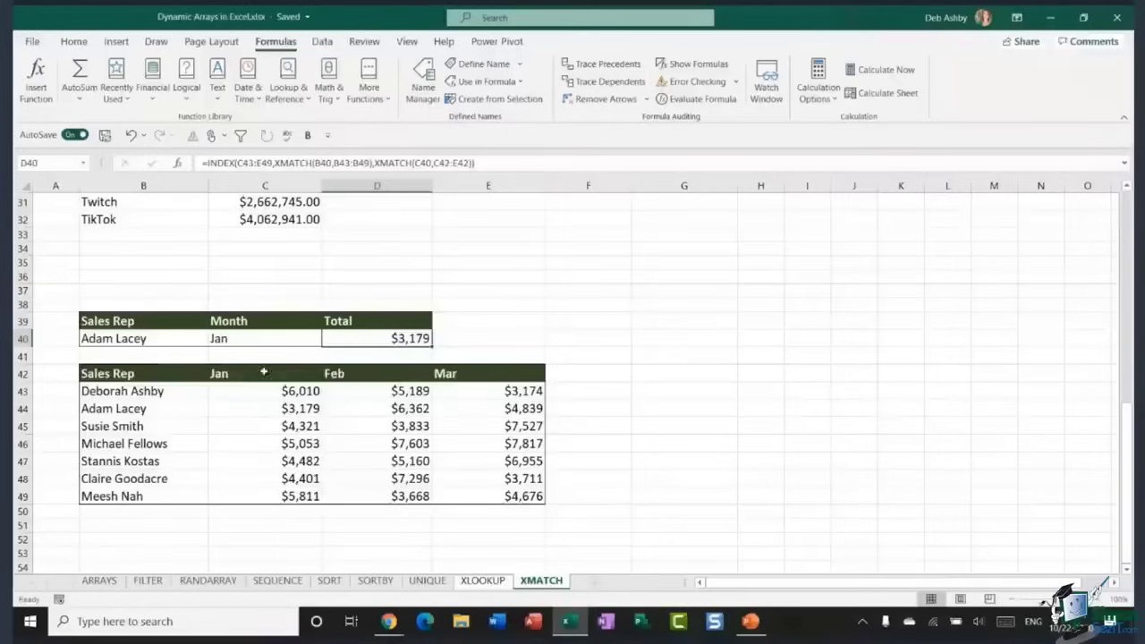
# Review the ranges referenced by the INDEX and XMATCH formula in D40, leaving it as it is
pyautogui.doubleClick(404, 340)
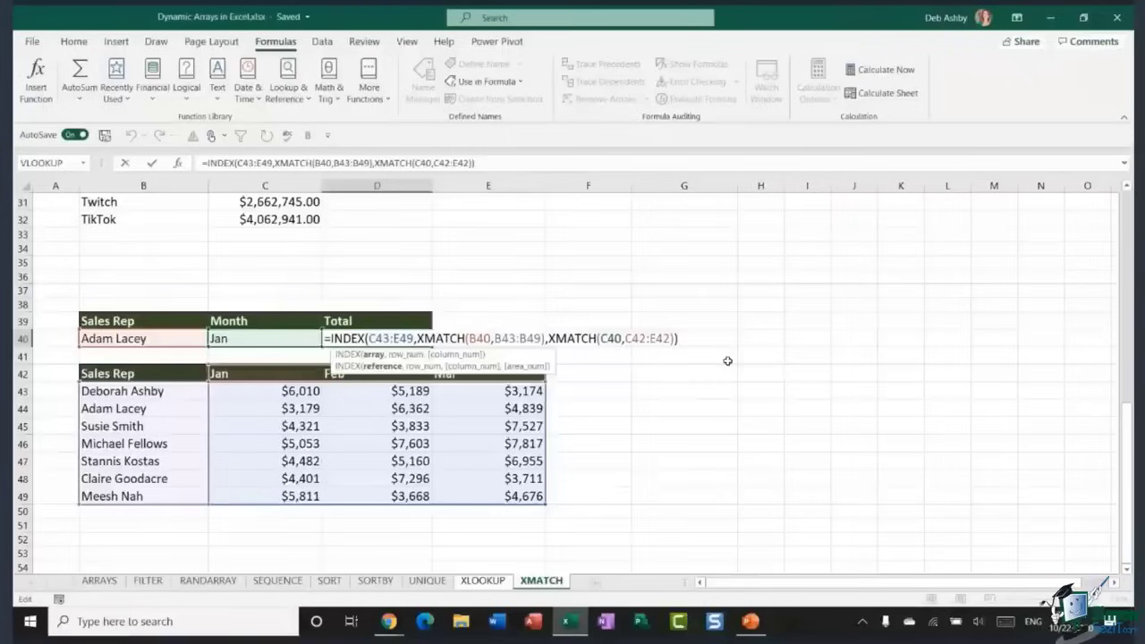
pyautogui.press('Return')
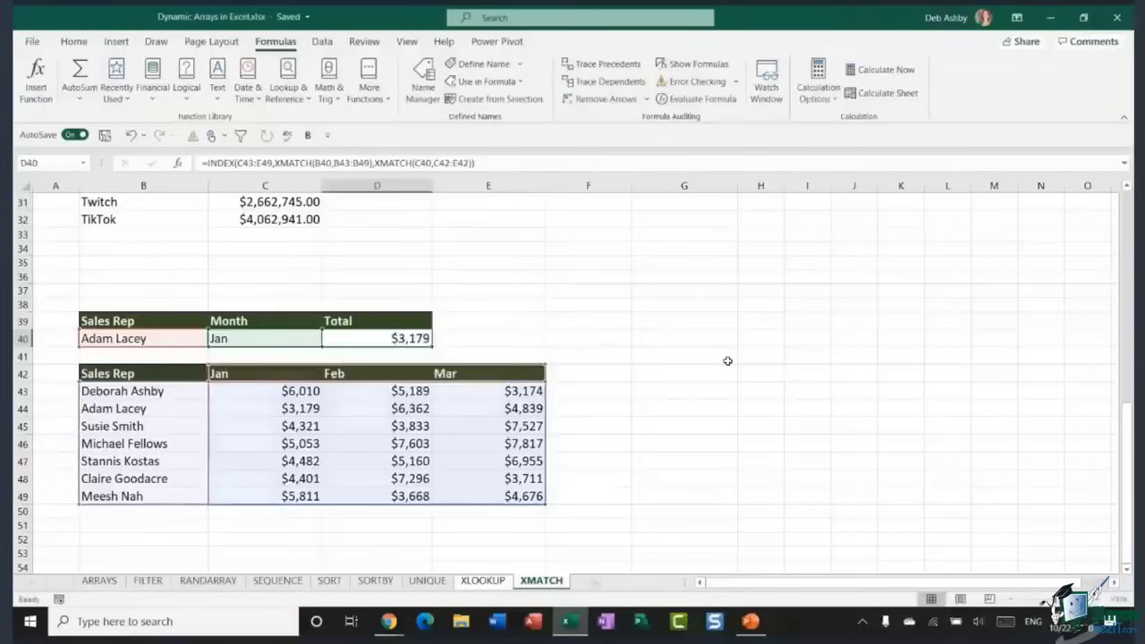
pyautogui.click(616, 323)
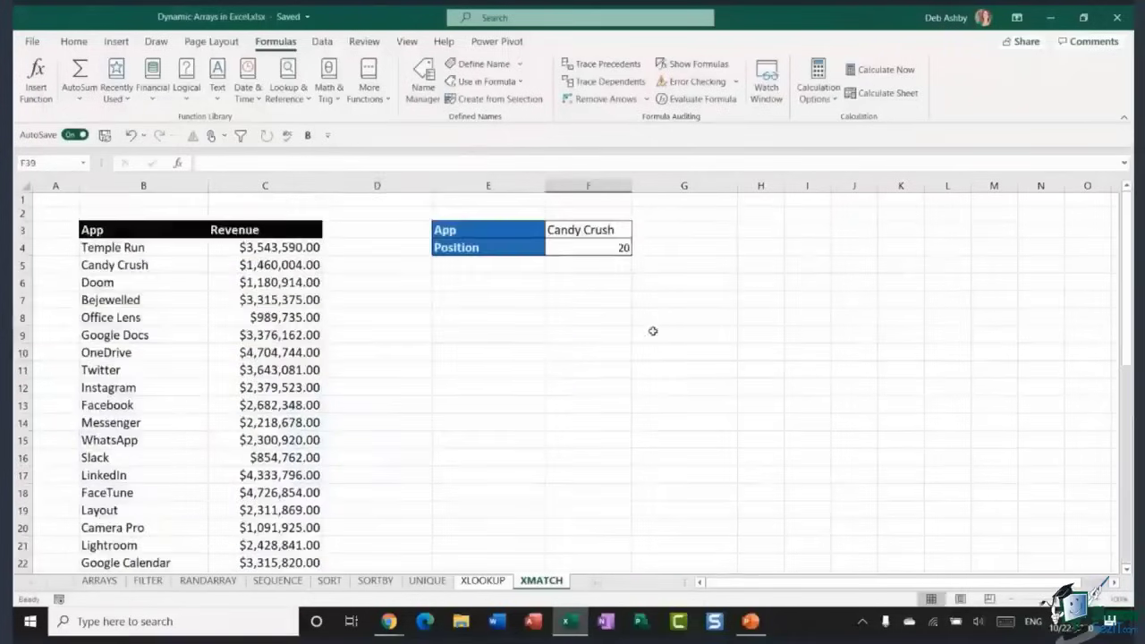